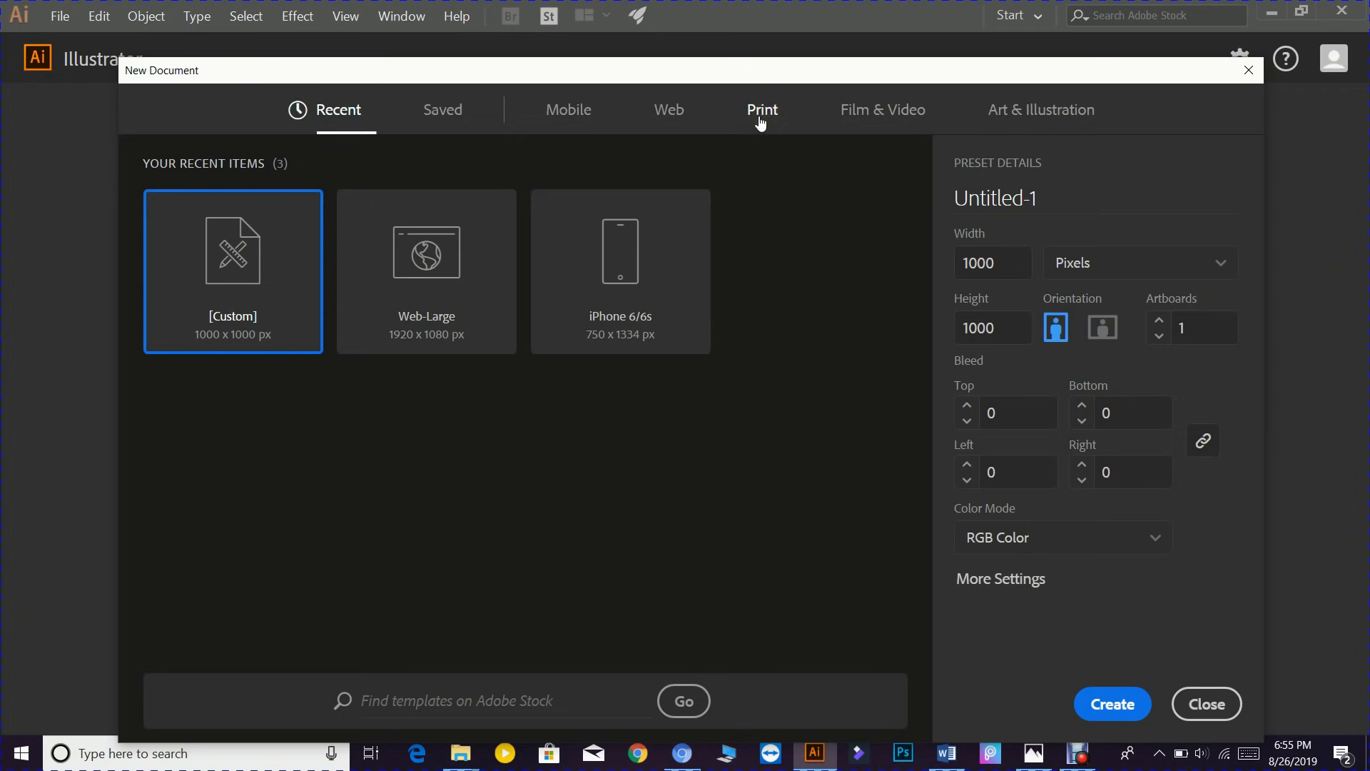
- Start a Print document named 'business card tutorial' and enter a first width and height
click(761, 123)
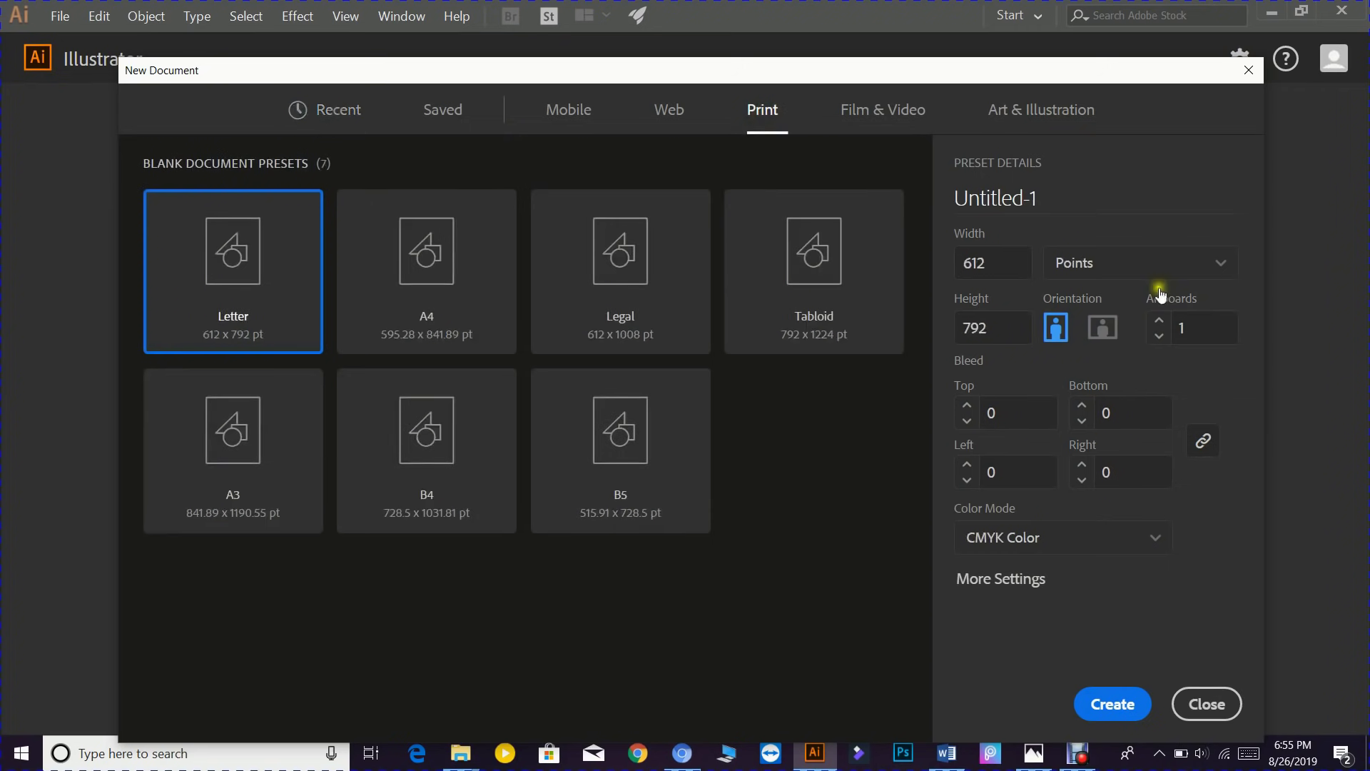
drag(1080, 188, 939, 214)
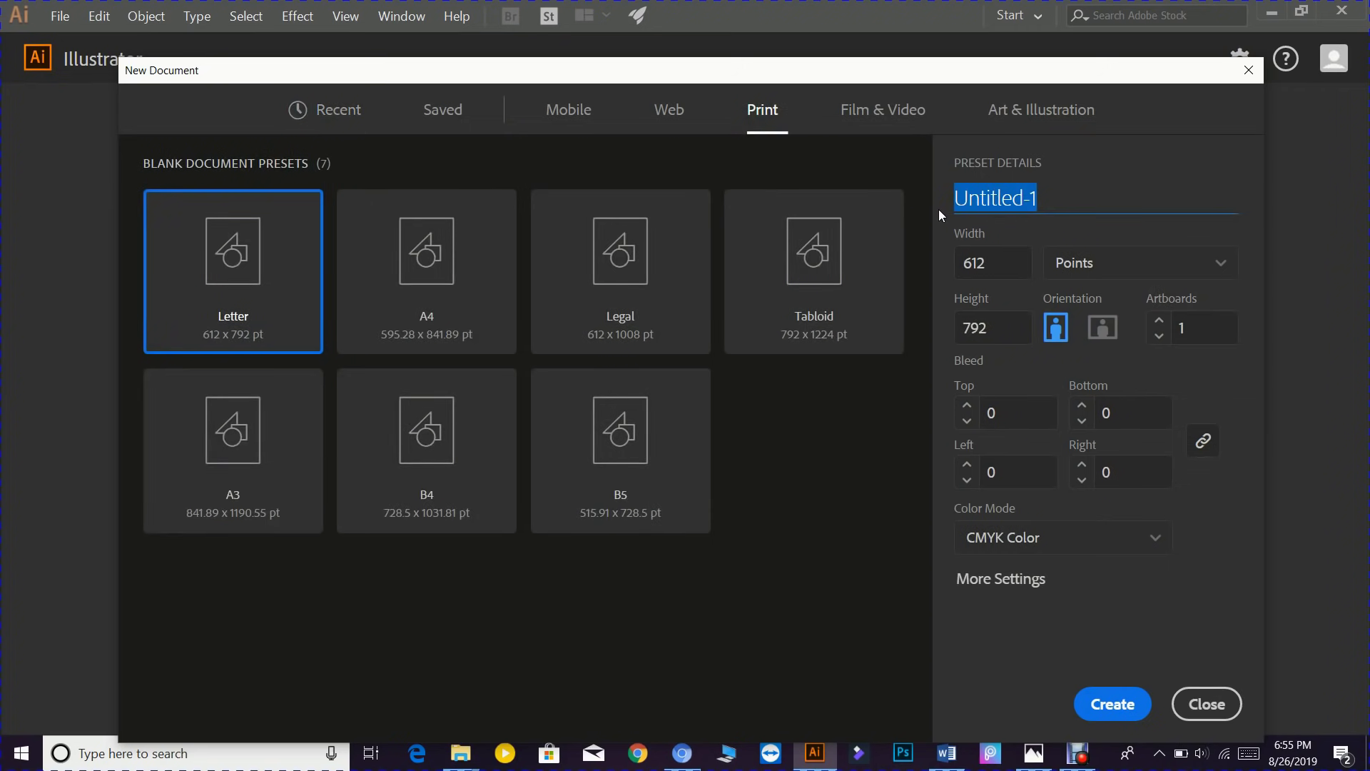
text(business card tutorial)
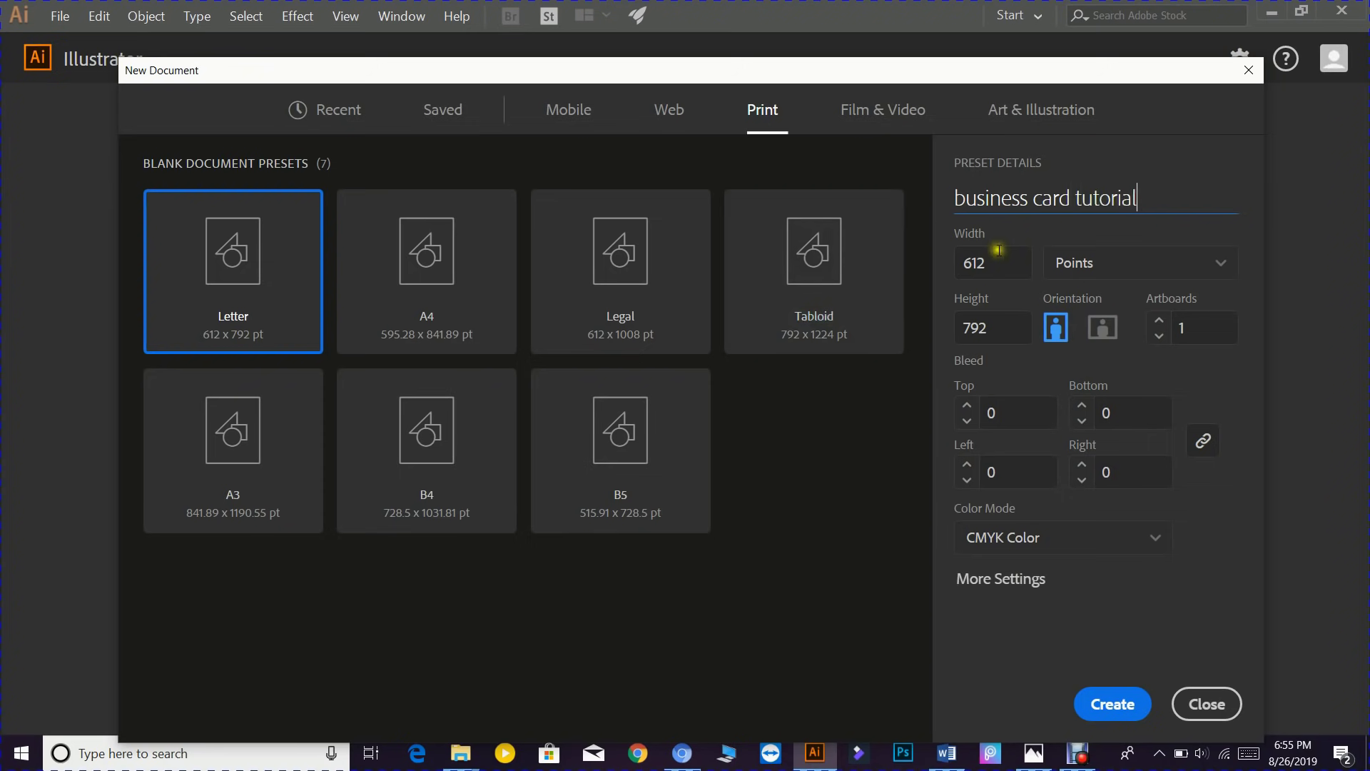
click(988, 263)
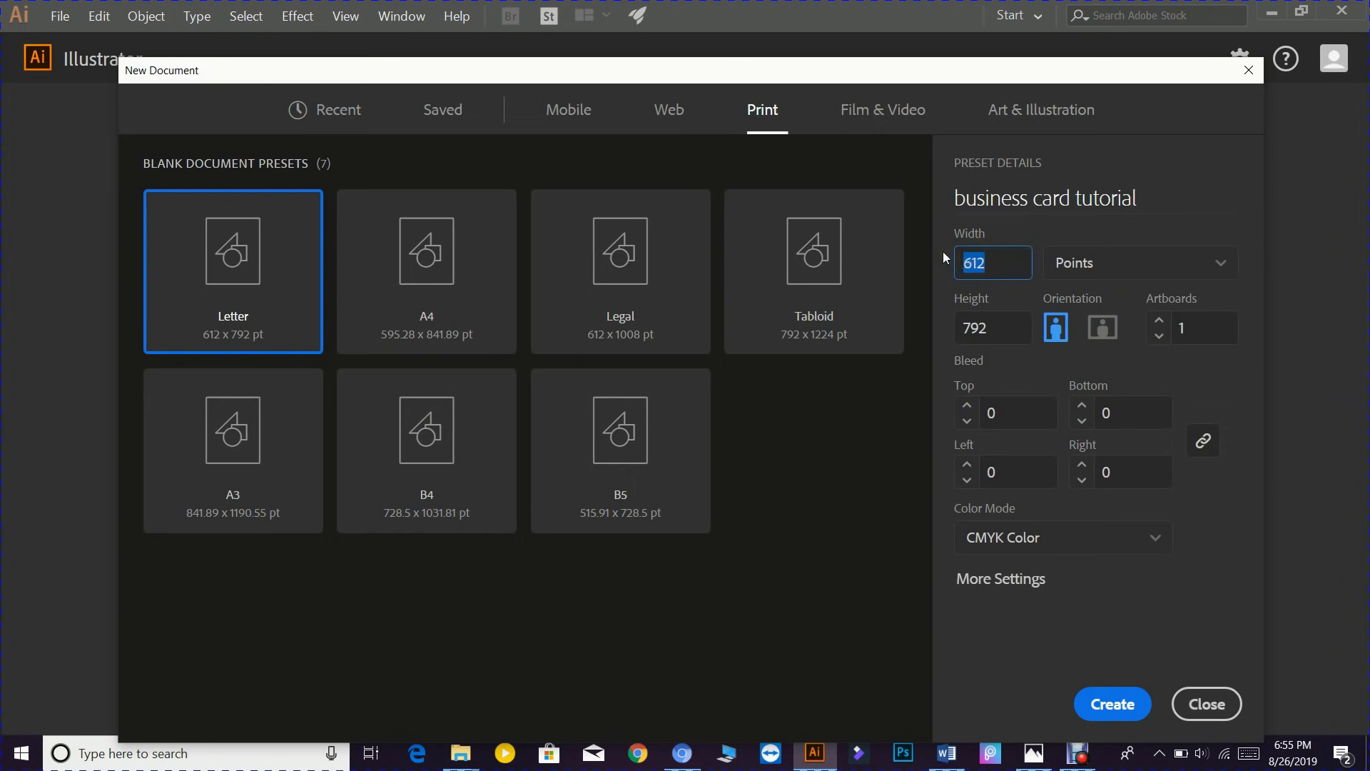
text(3.5)
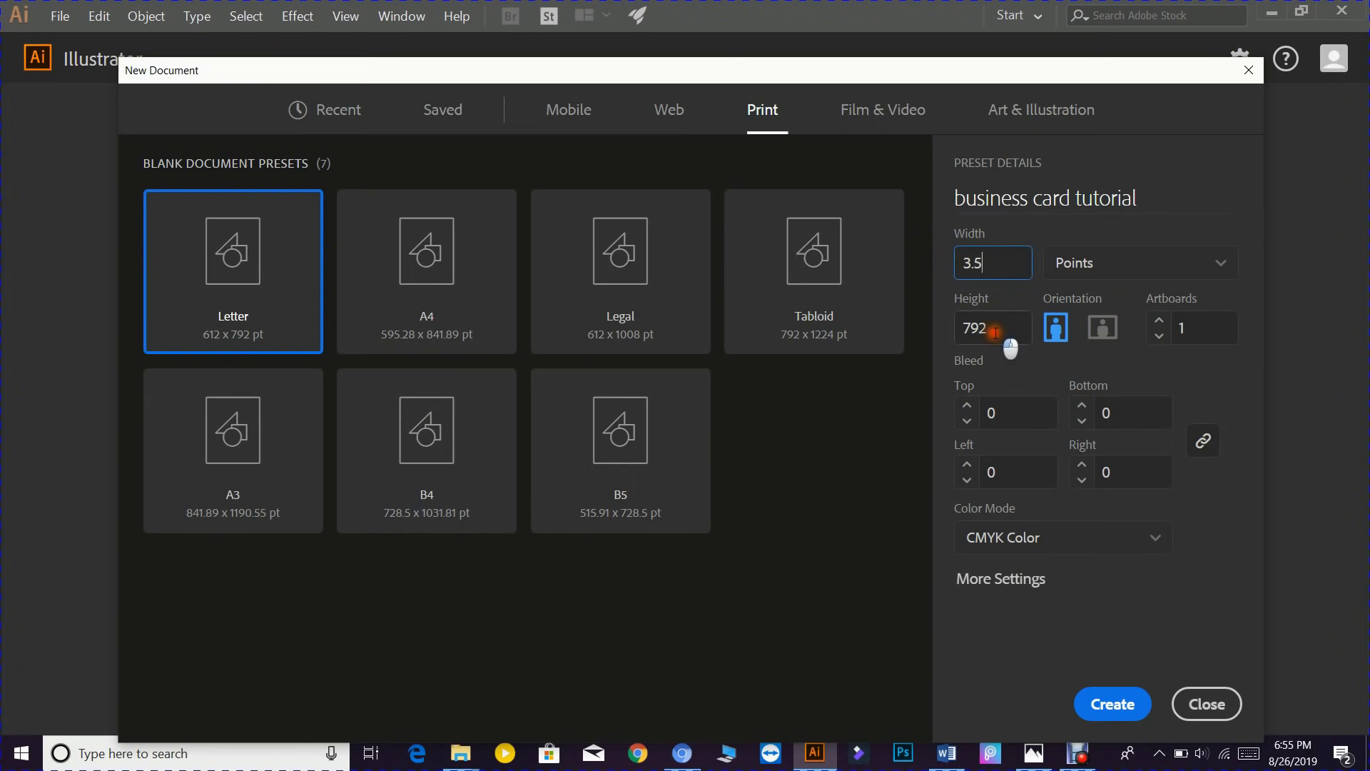
click(988, 326)
text(2)
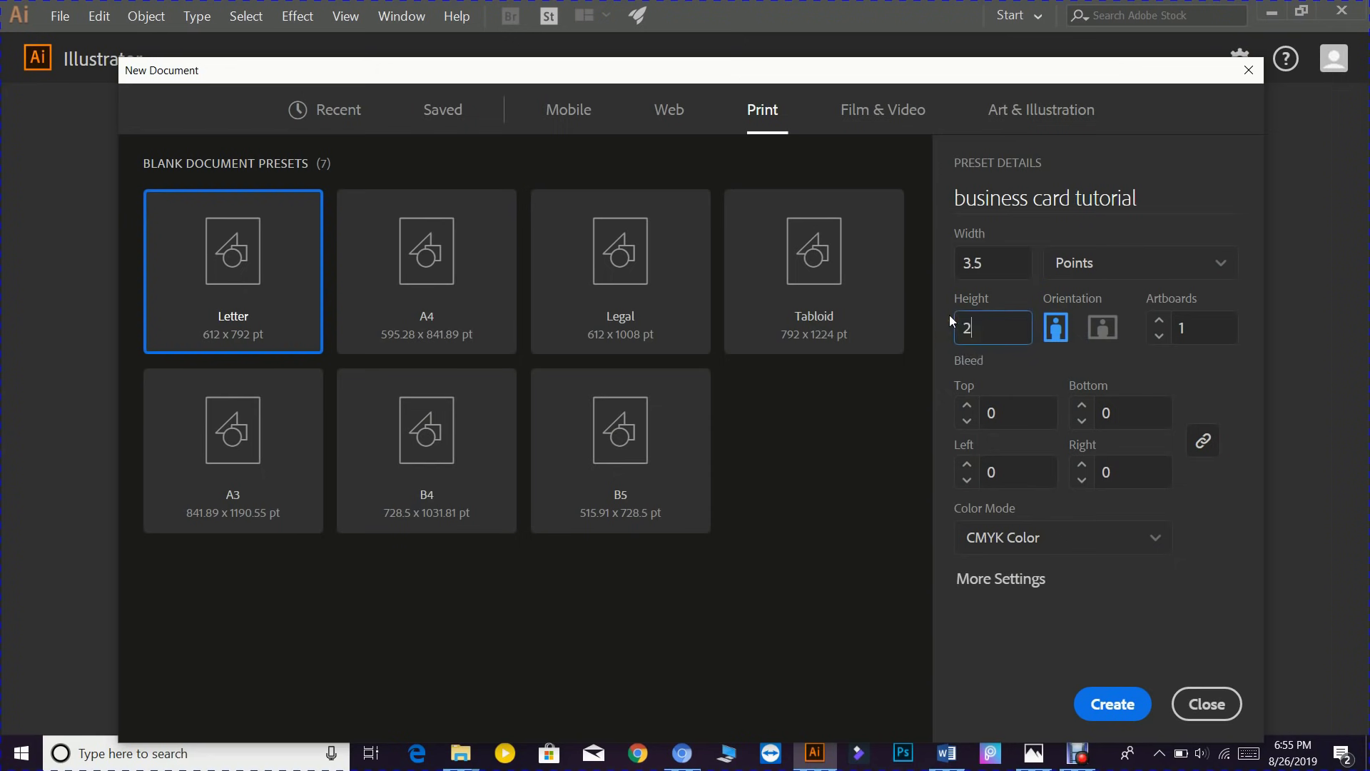
- Switch units to inches, make it landscape 3.5 × 2 in, and use 2 artboards
click(1220, 265)
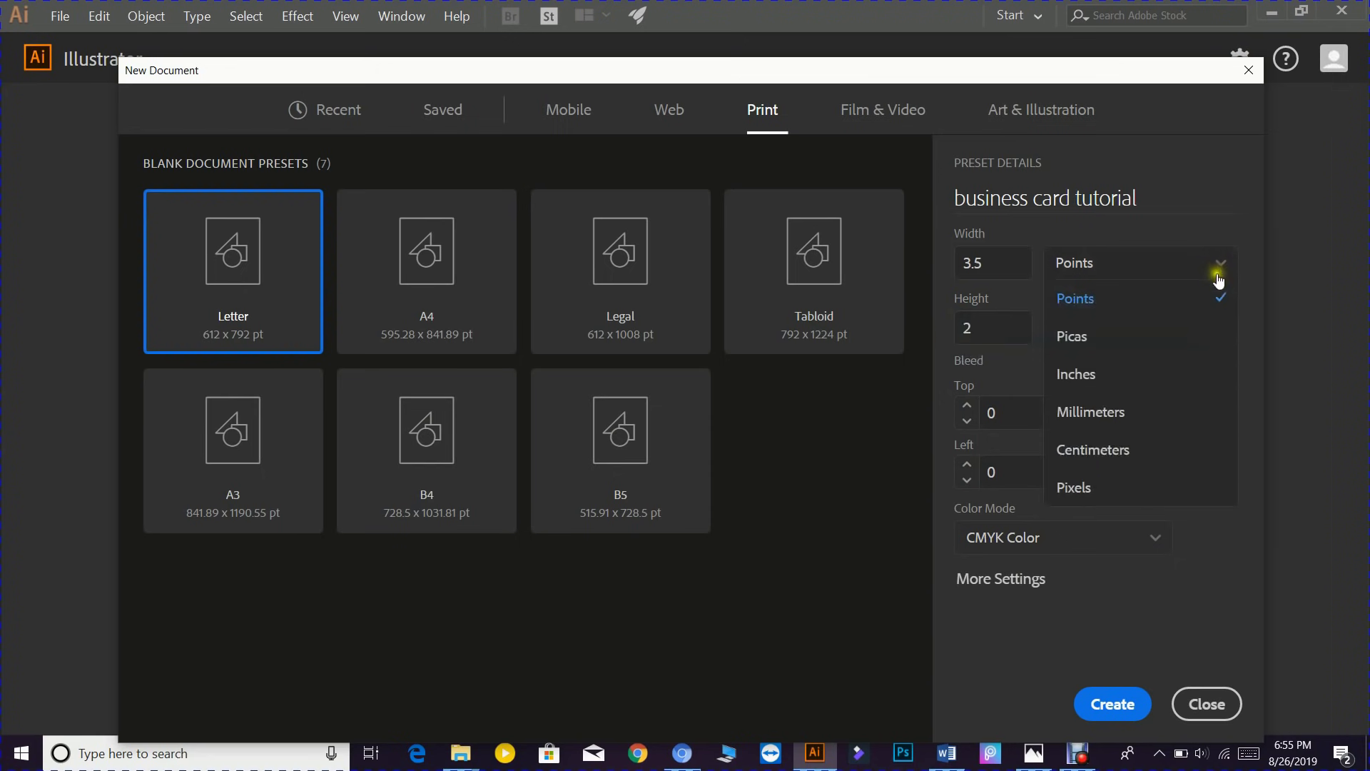
click(1157, 378)
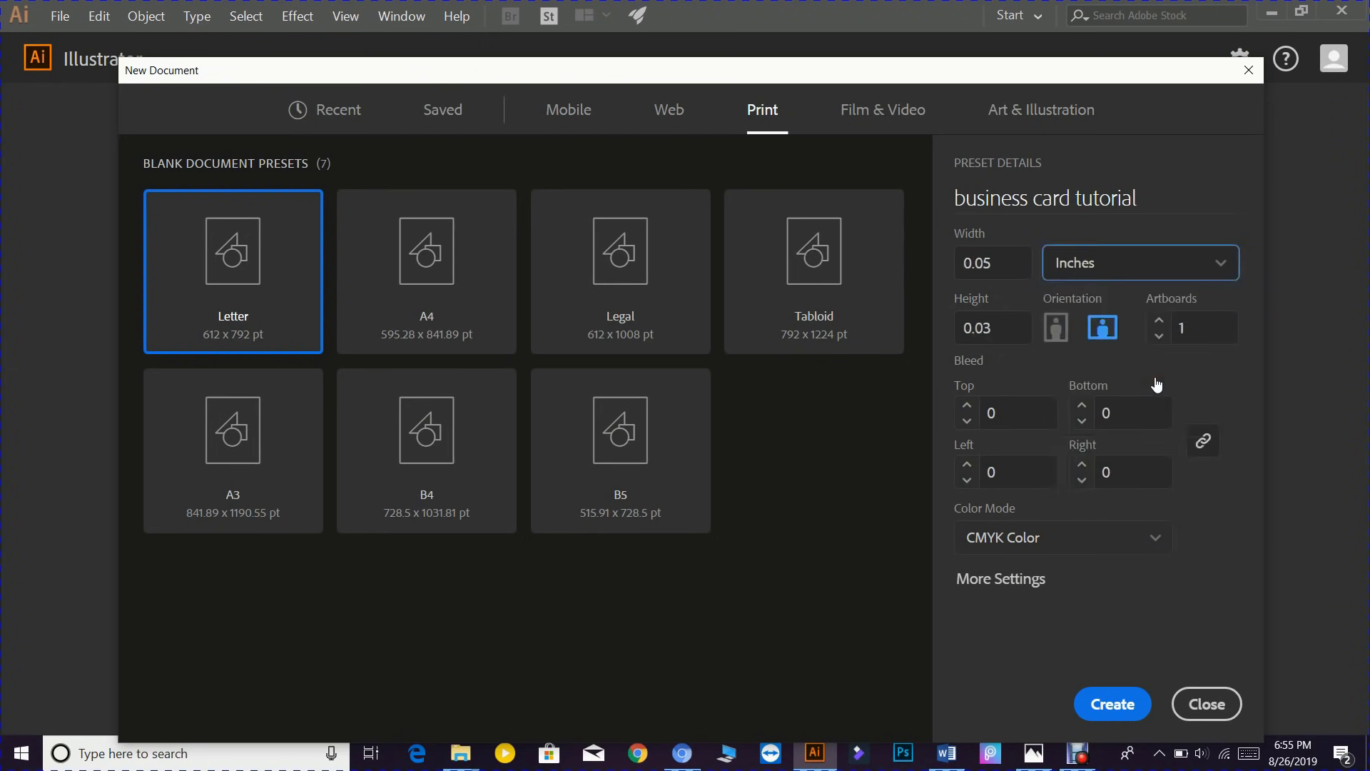
click(1105, 328)
drag(1017, 269, 954, 278)
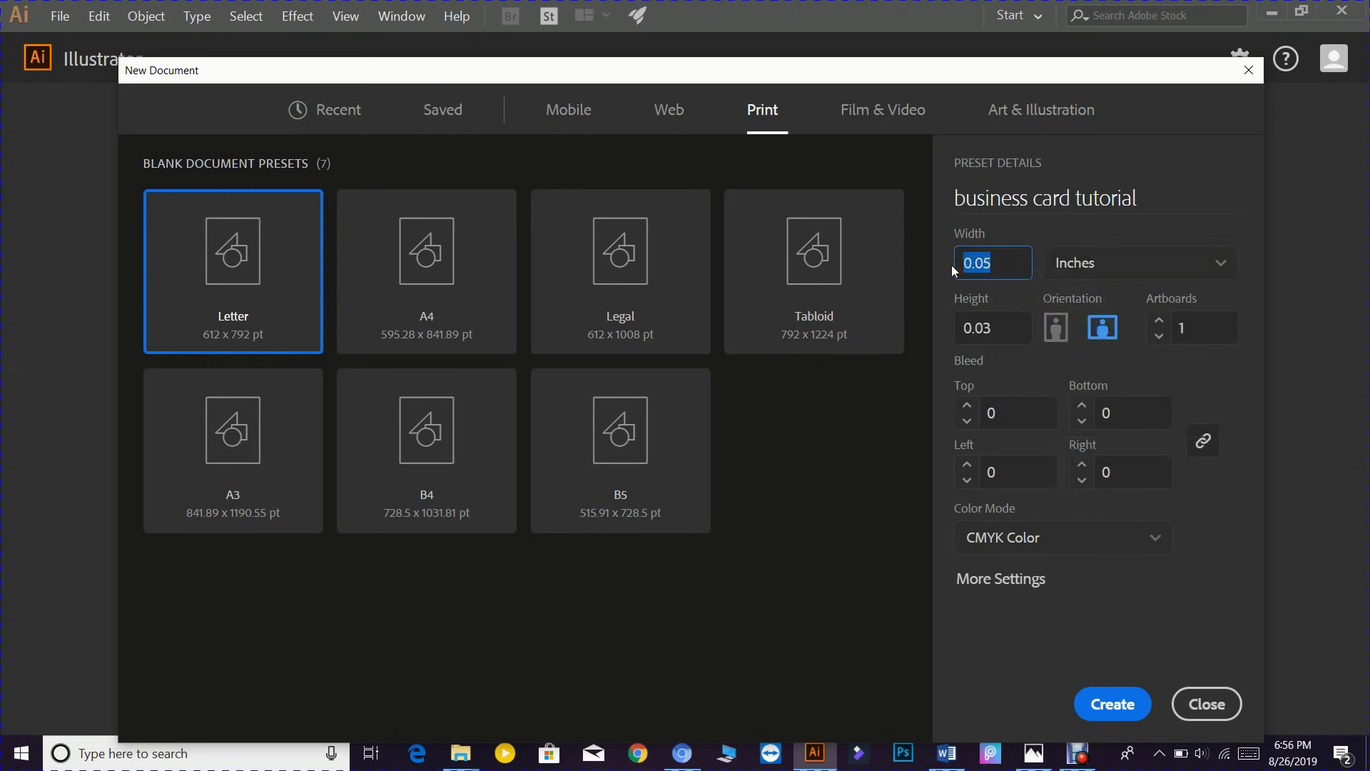
text(3)
drag(999, 329, 955, 333)
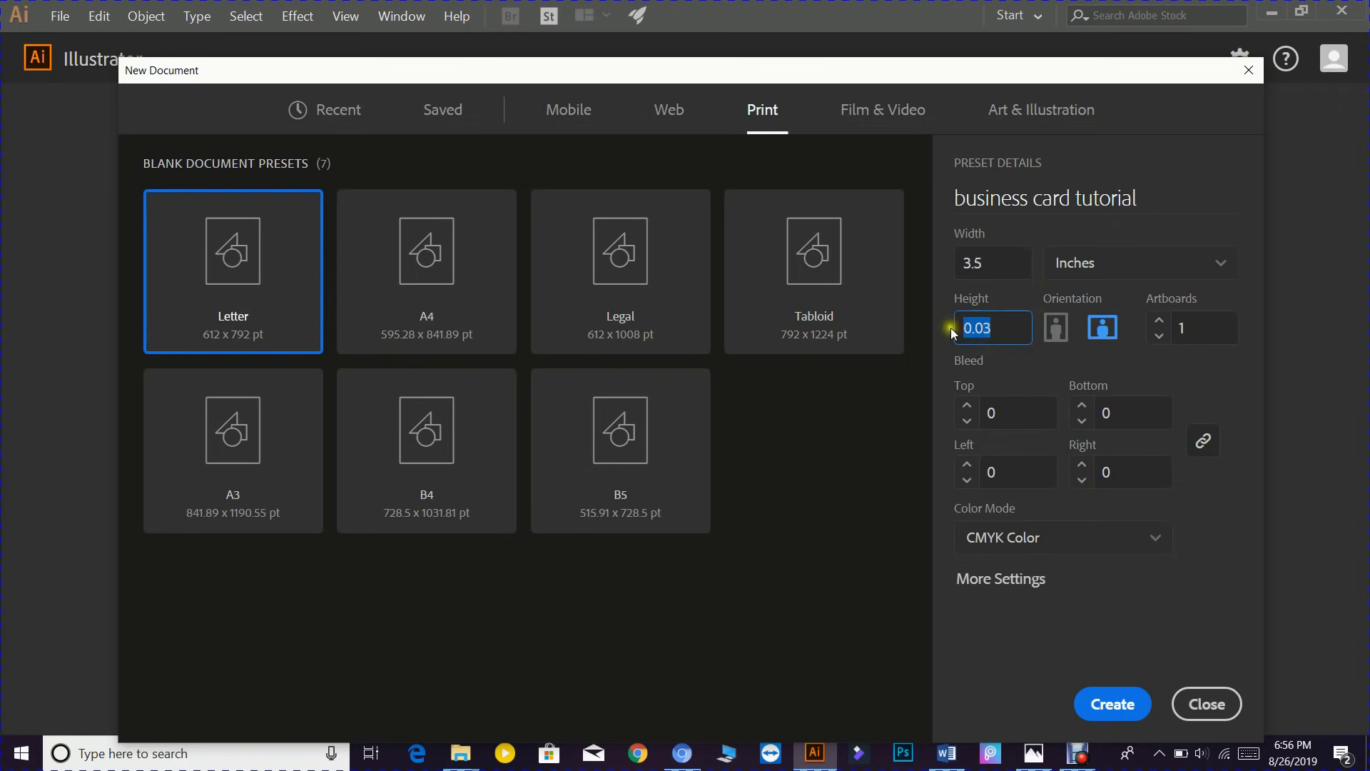
text(2)
click(1160, 327)
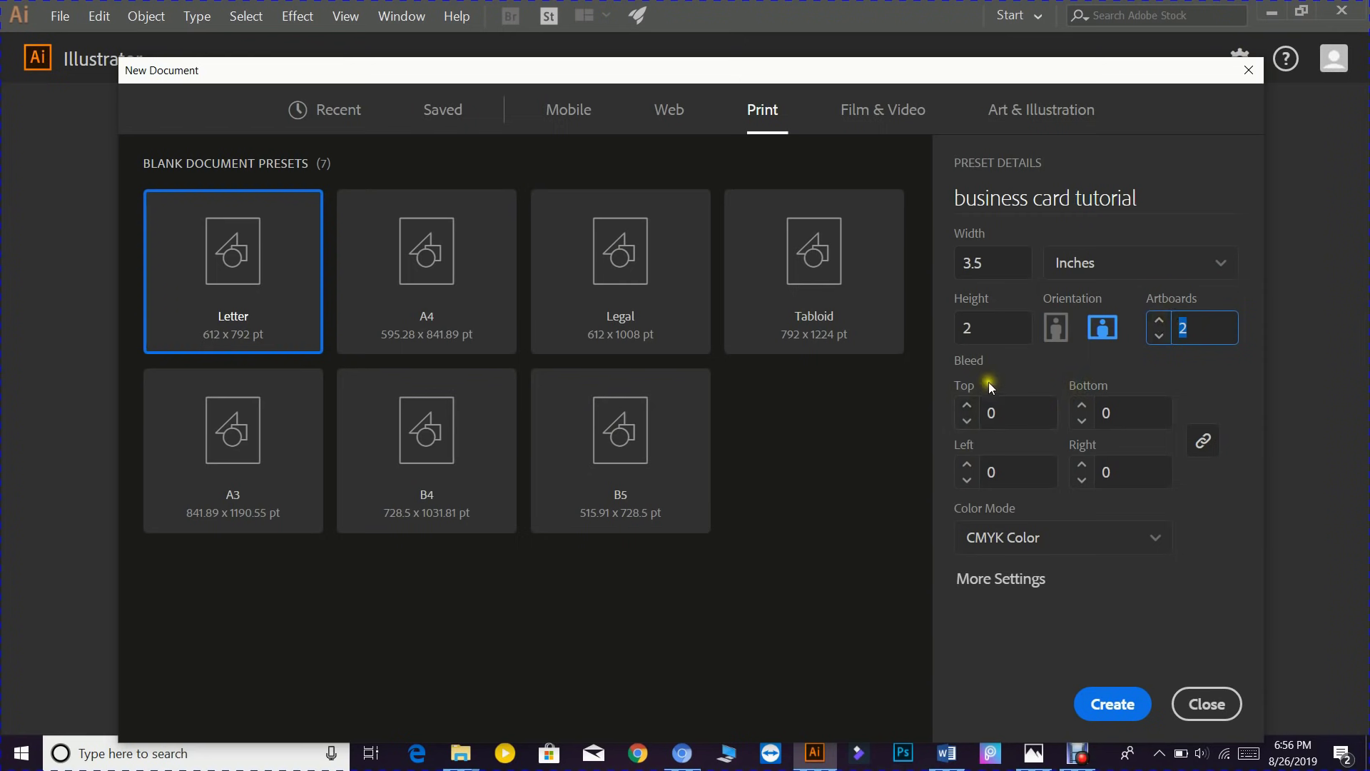
- Add a 0.125 in bleed on all sides, keep CMYK colour mode, and create the document
click(966, 407)
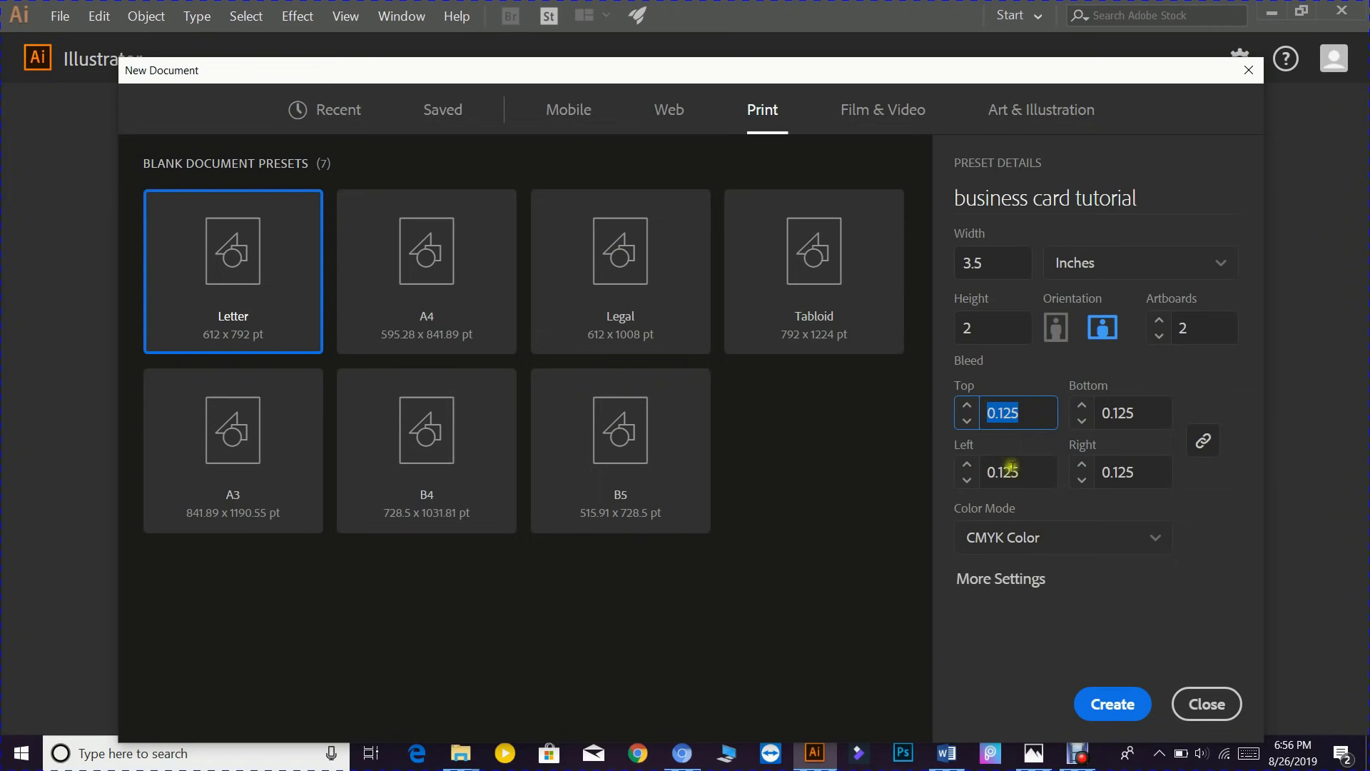
click(1146, 549)
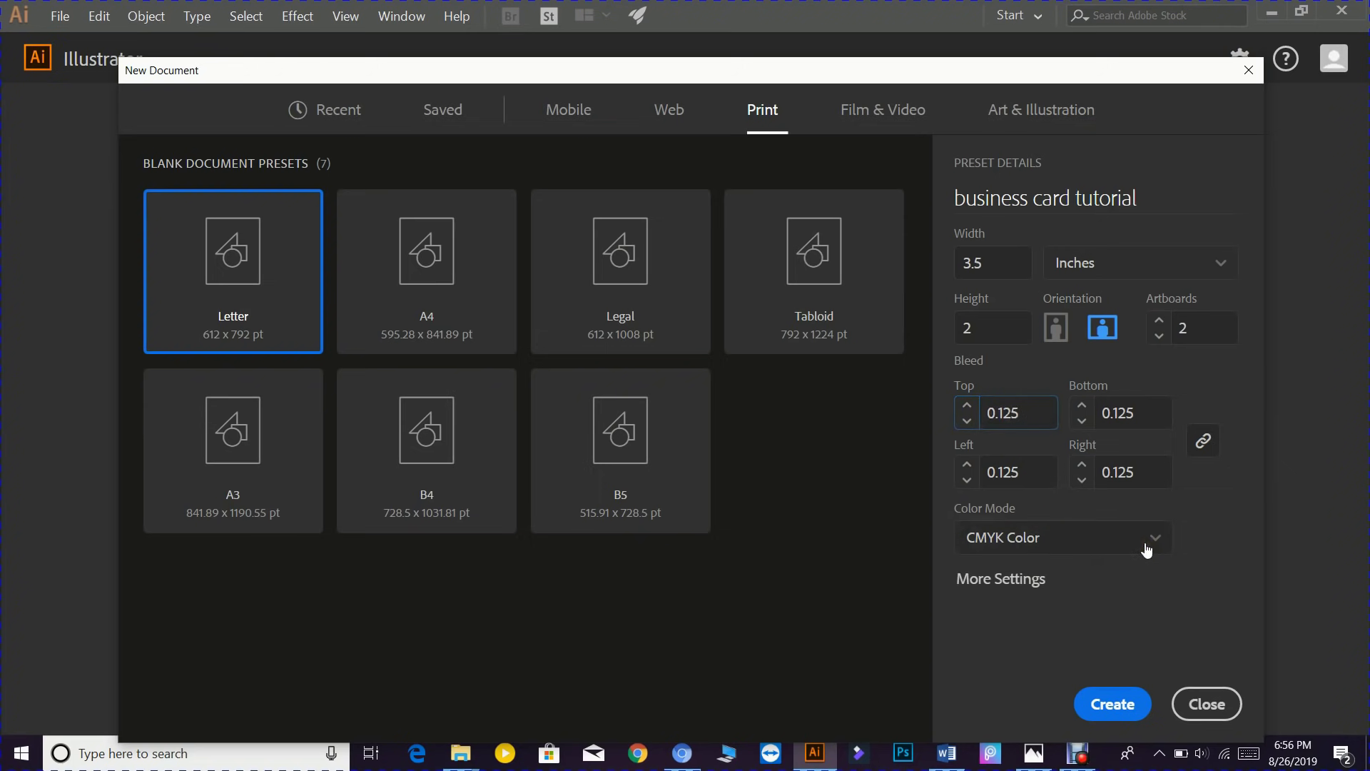
click(1055, 622)
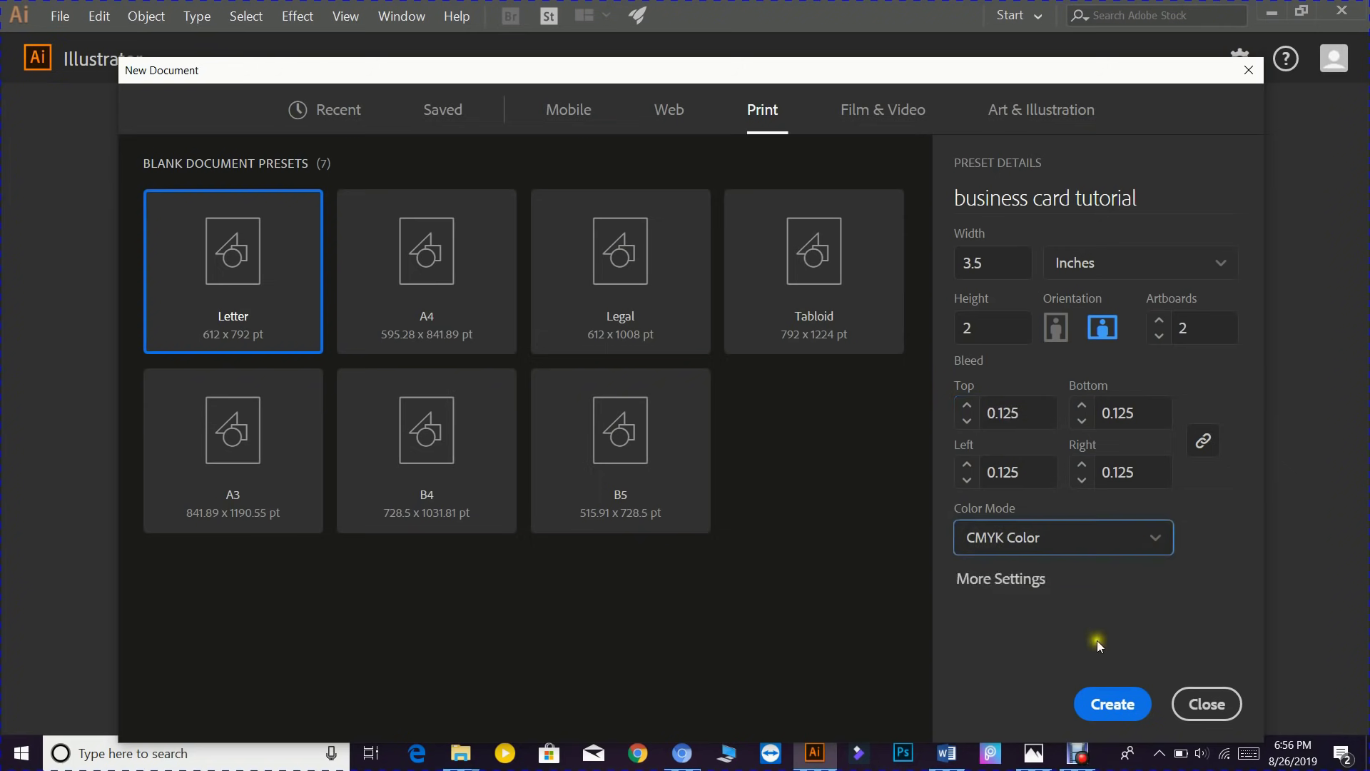
click(1028, 587)
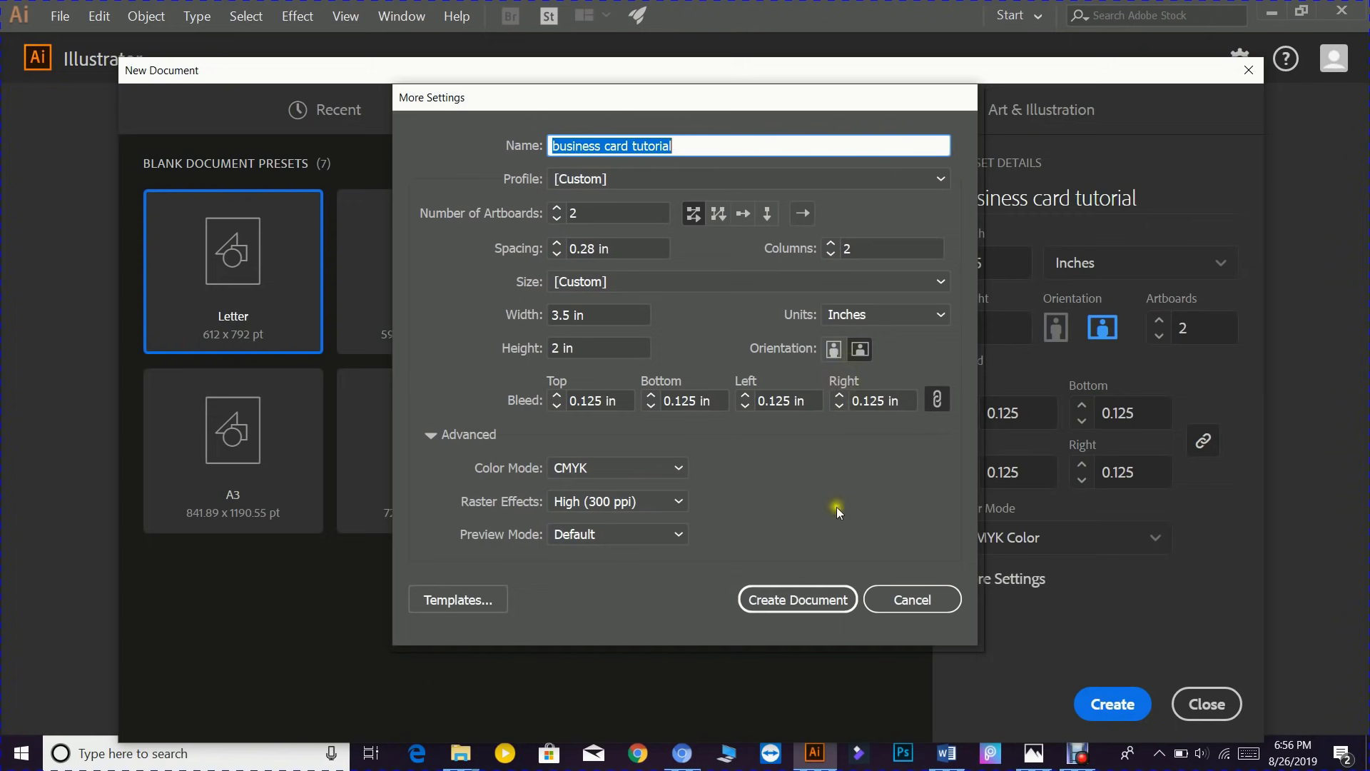
click(836, 601)
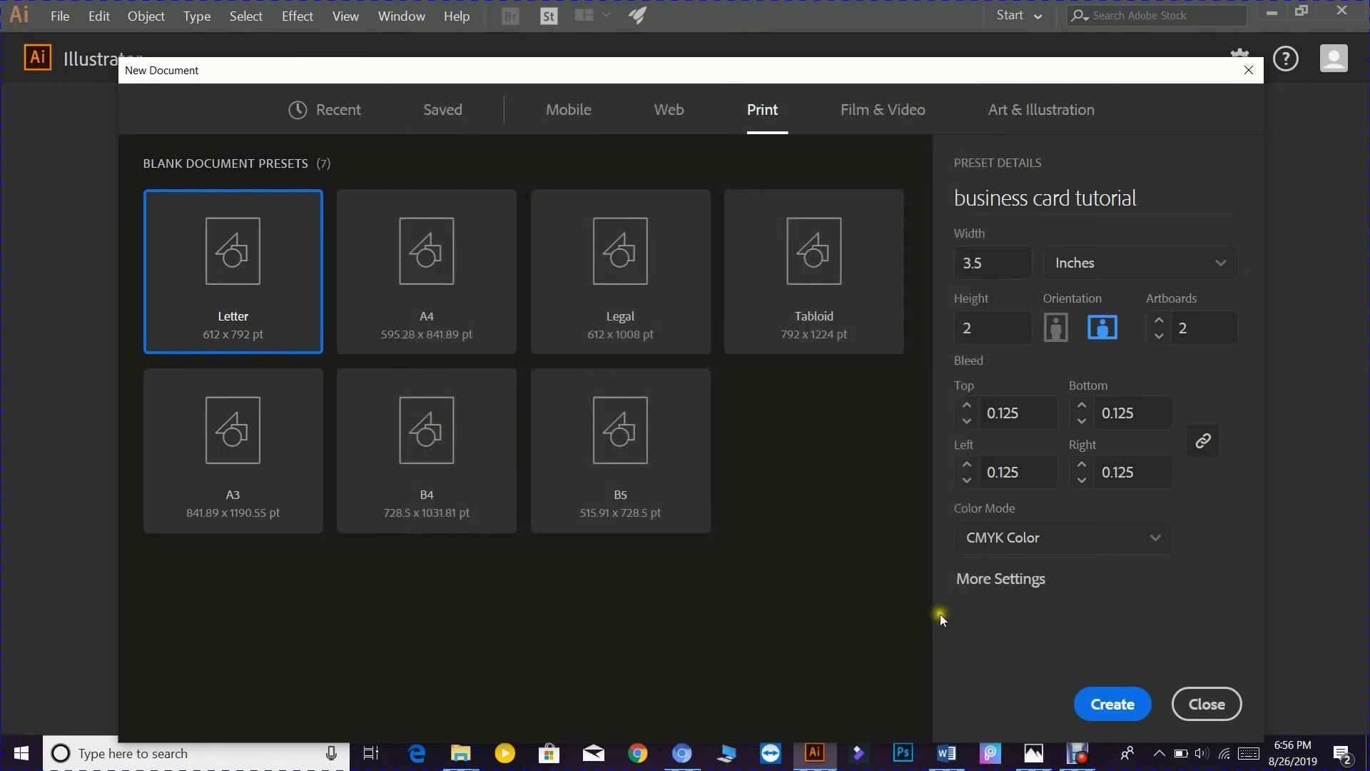
click(1111, 705)
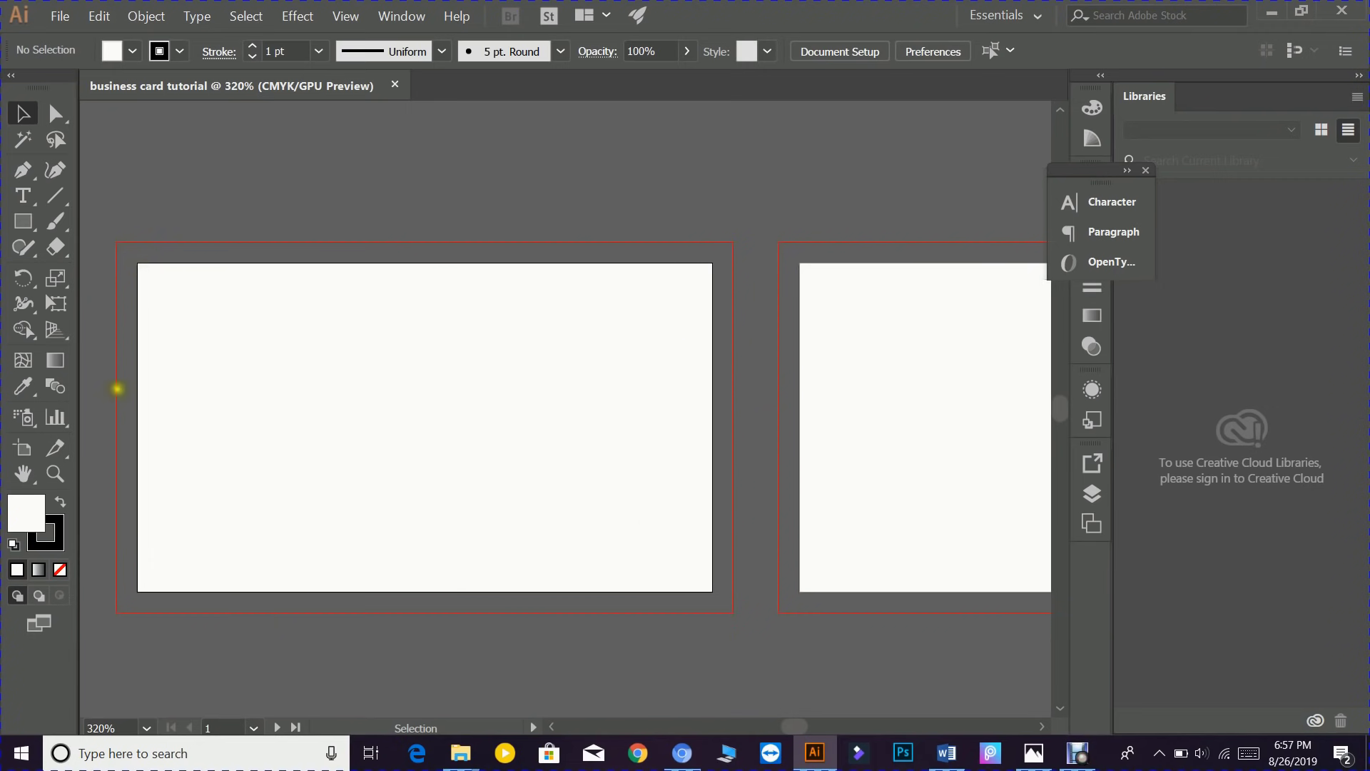
- Draw a rectangle across the first card from bleed corner to bleed corner
click(31, 225)
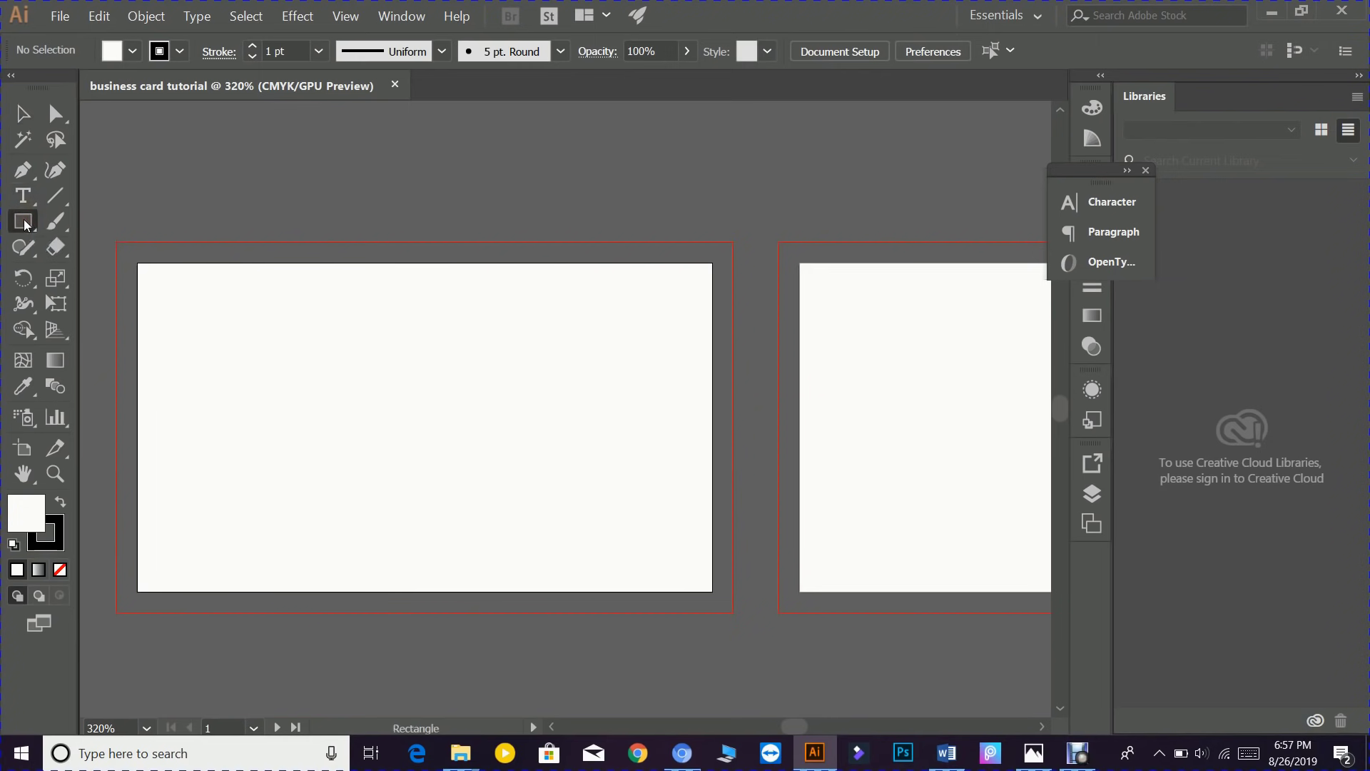
click(26, 224)
click(117, 242)
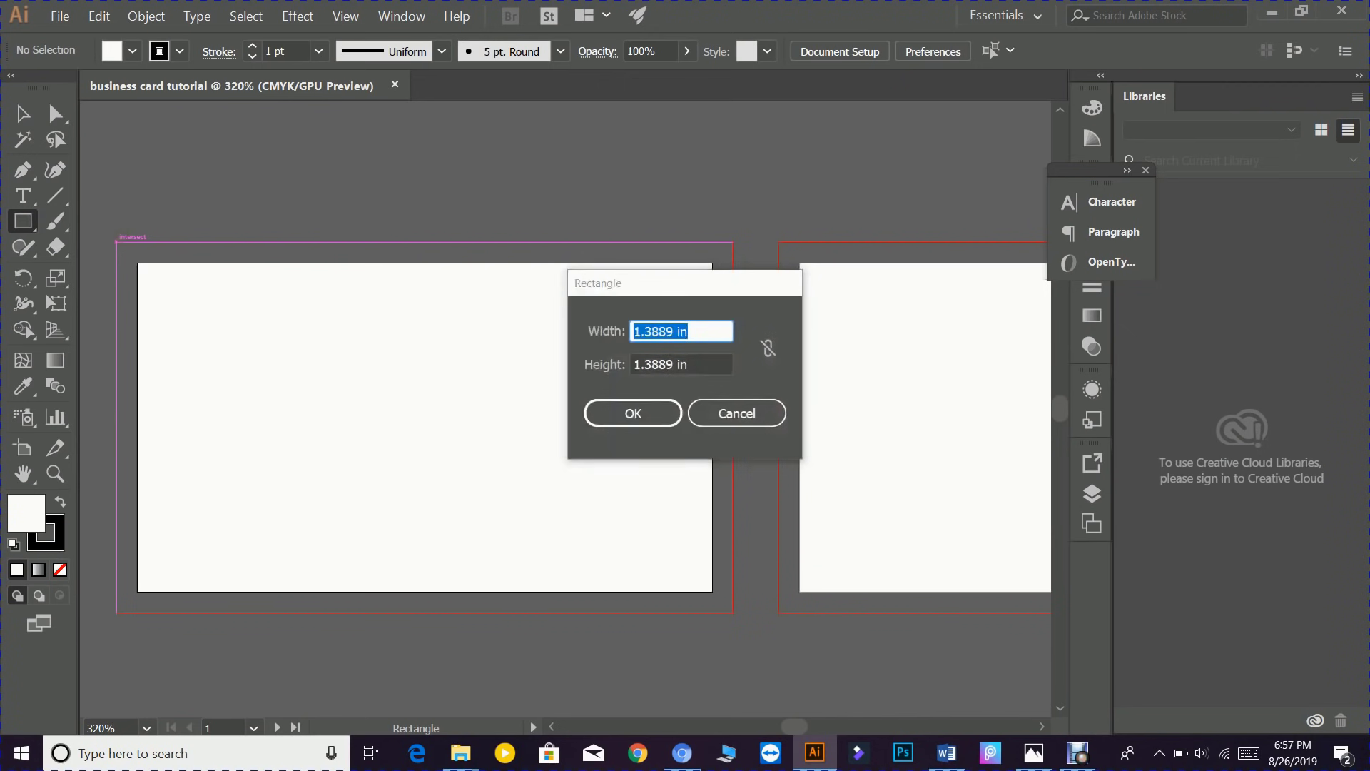
click(737, 413)
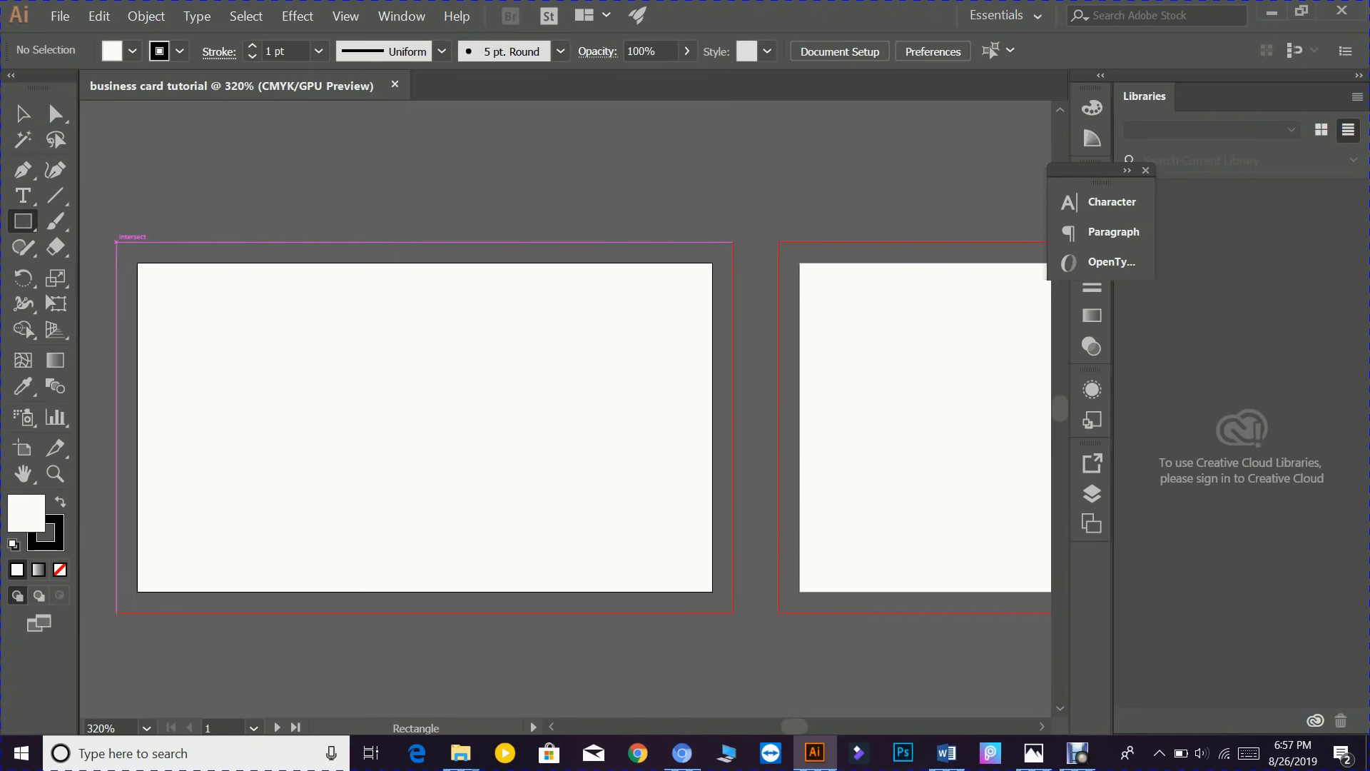
drag(116, 242, 253, 484)
drag(336, 552, 733, 611)
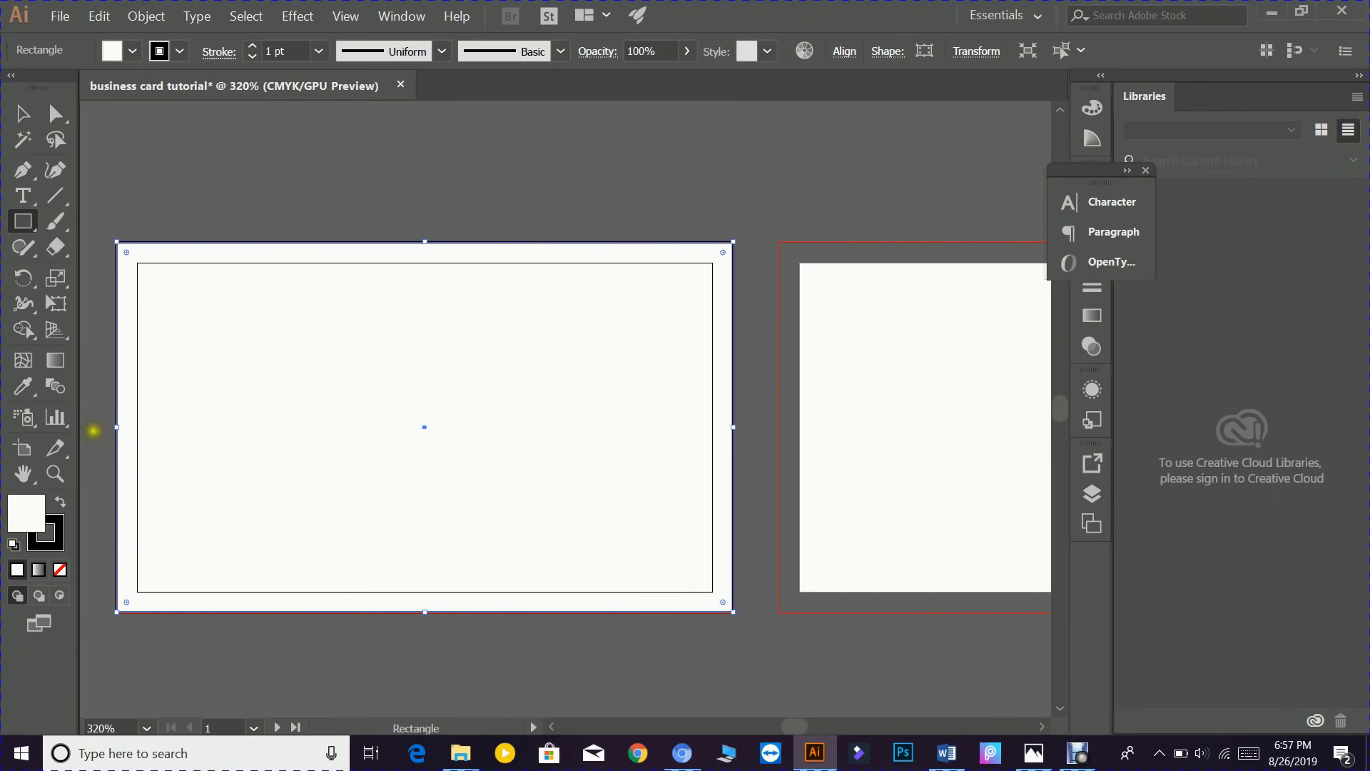
- Fill the rectangle with light pink f2afaf
click(36, 512)
double_click(36, 513)
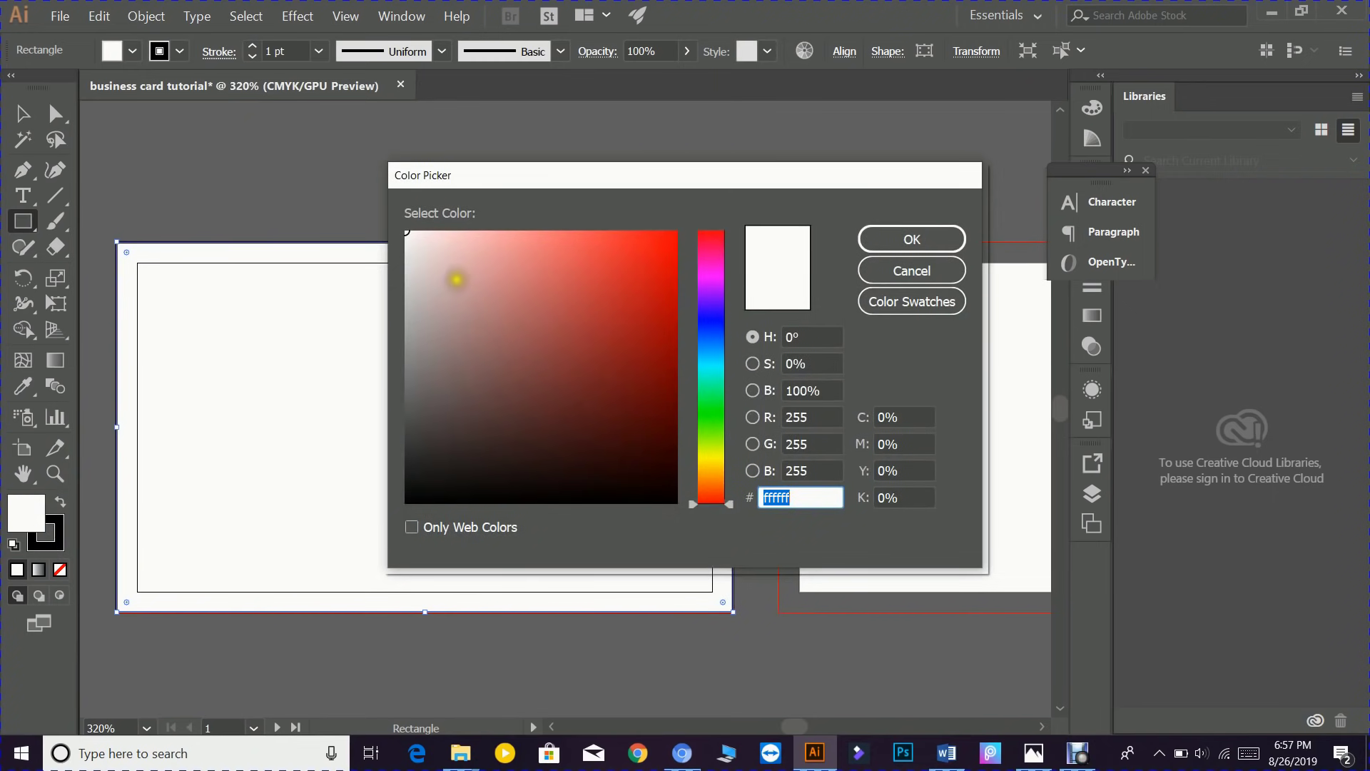
click(452, 279)
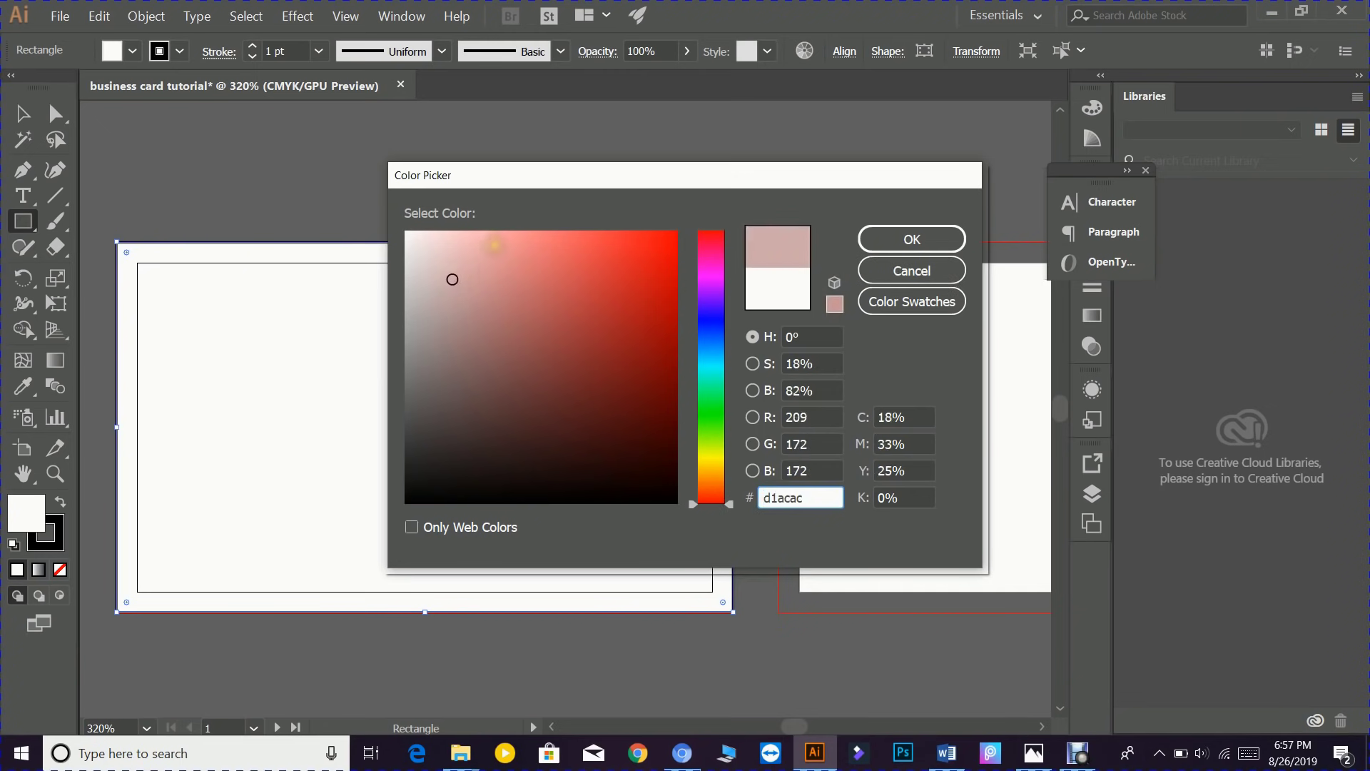
click(480, 244)
click(921, 239)
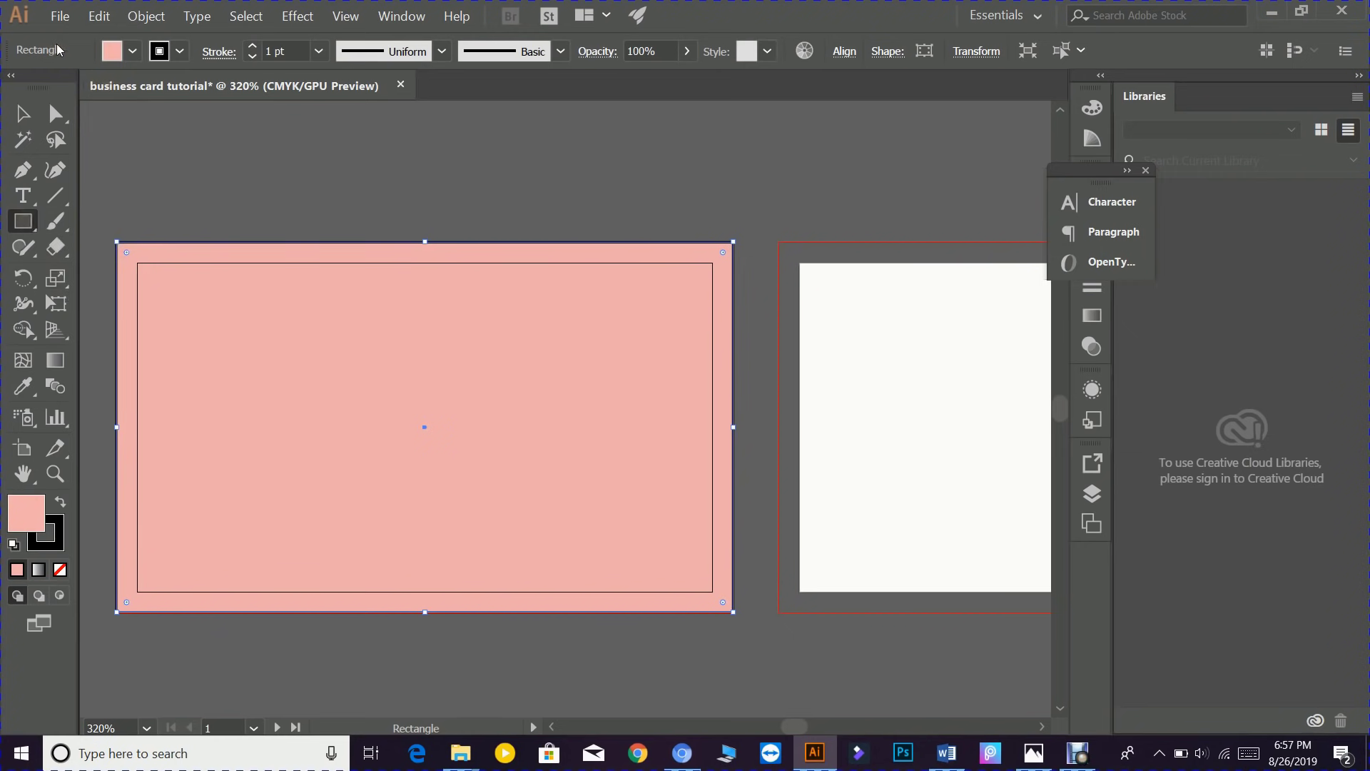
click(60, 16)
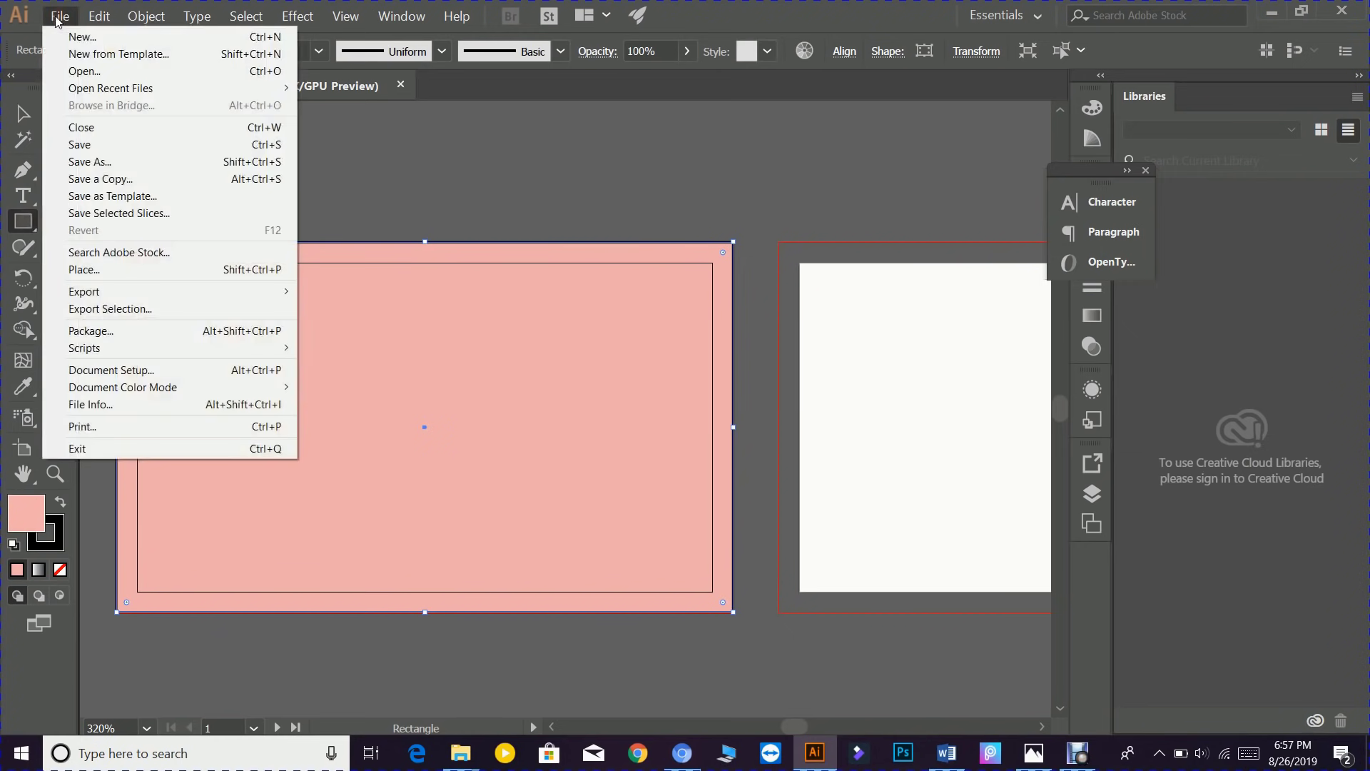
- Choose the front-side food business card image to place
click(83, 269)
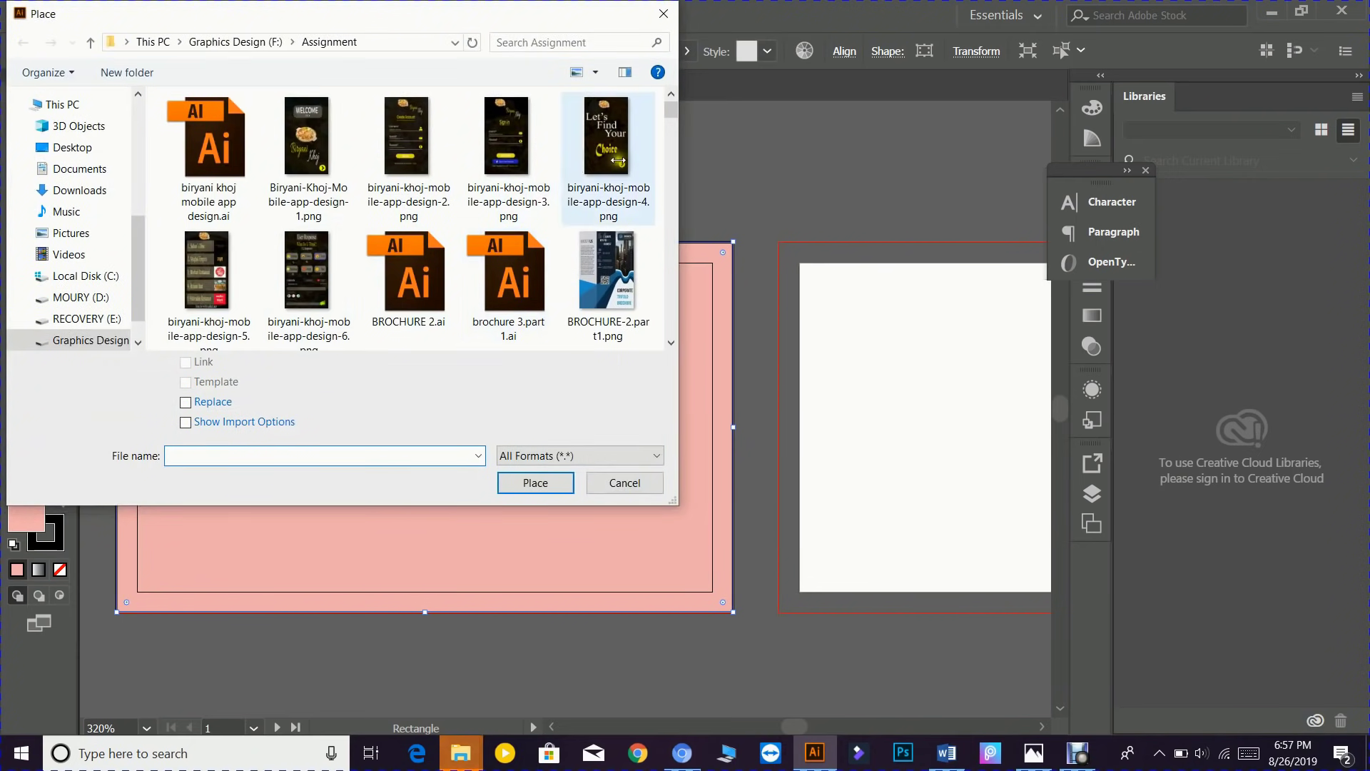
drag(677, 114, 678, 191)
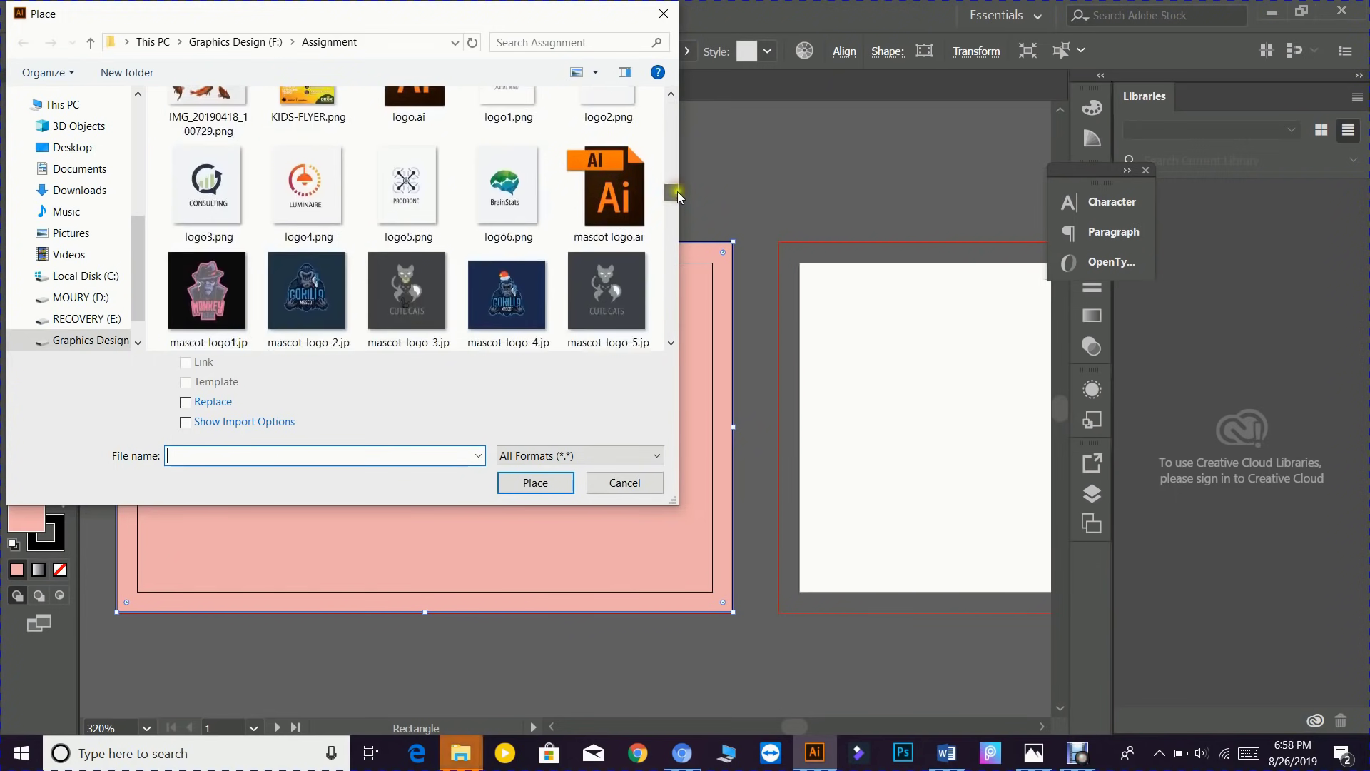
scroll(628, 260, down, 2)
scroll(627, 260, up, 5)
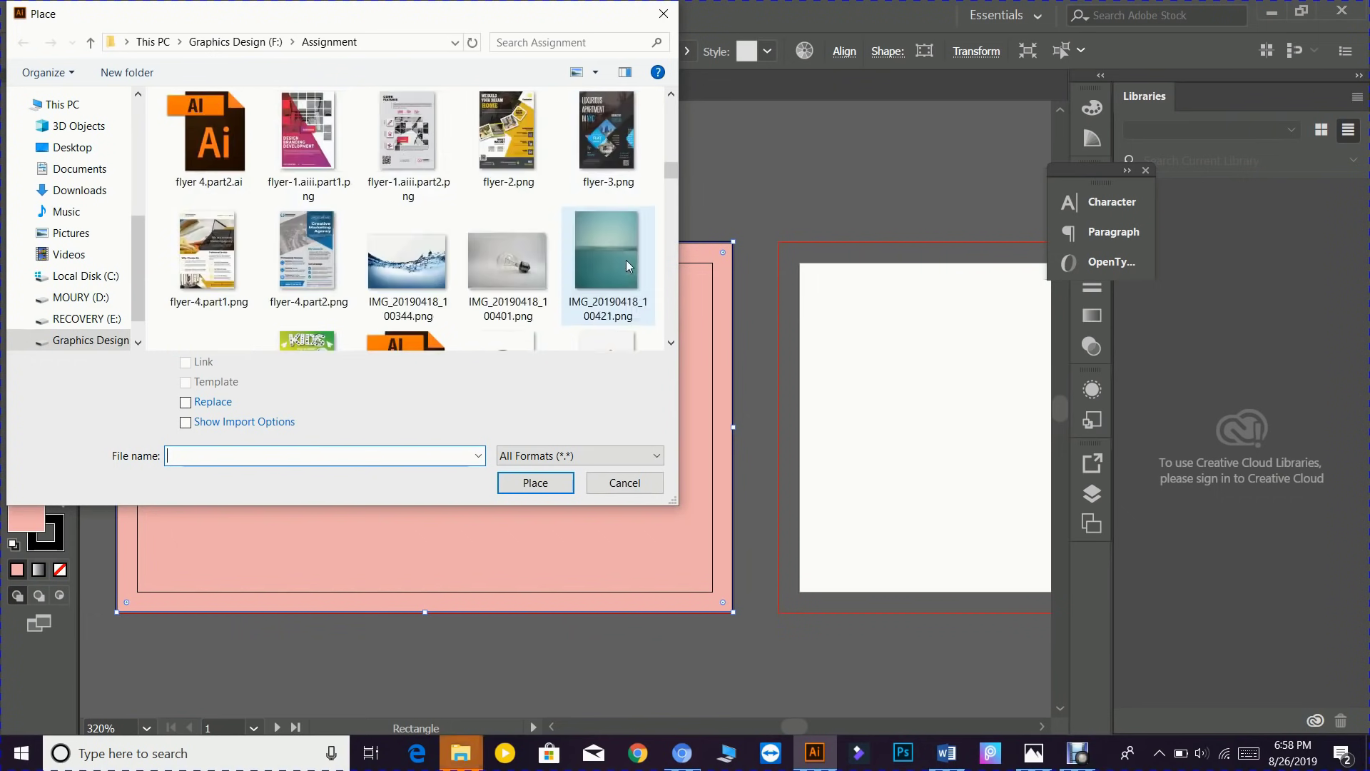
scroll(621, 260, up, 2)
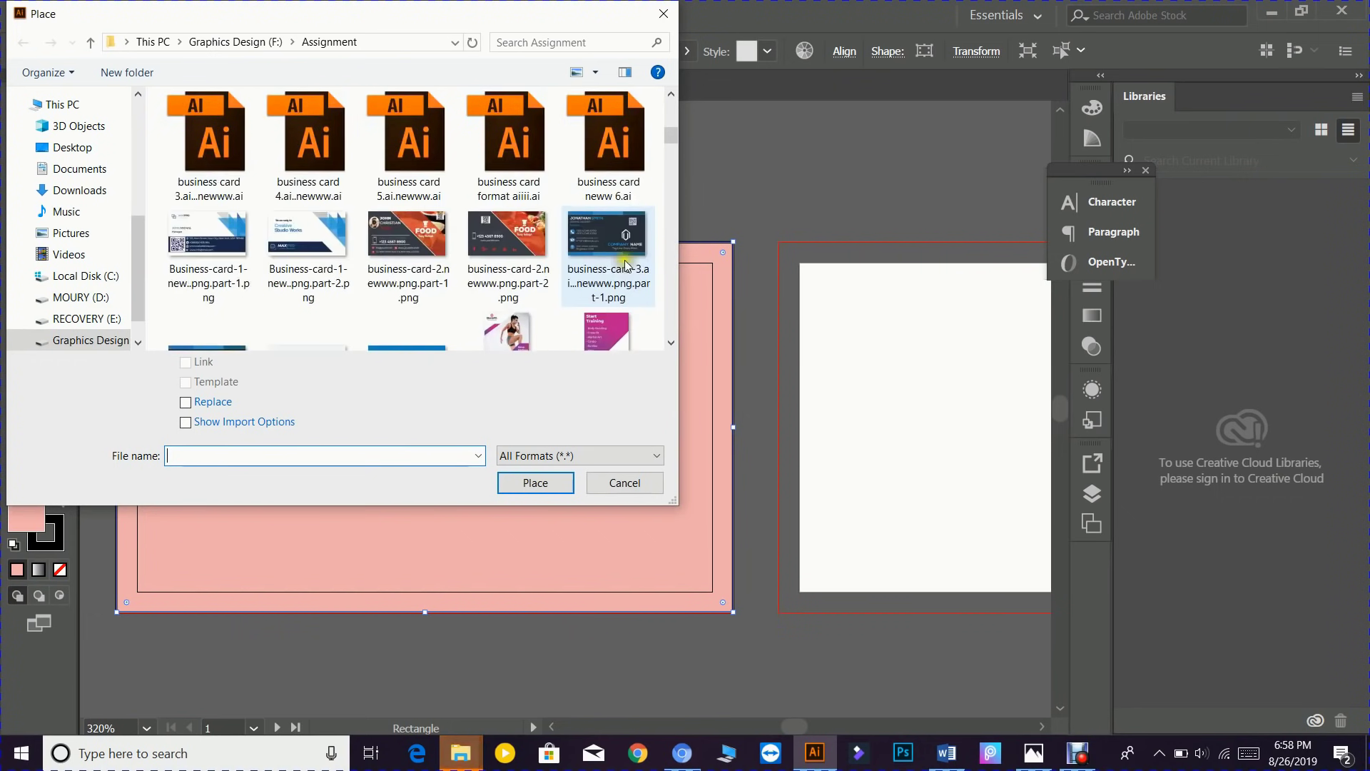
click(408, 246)
click(531, 485)
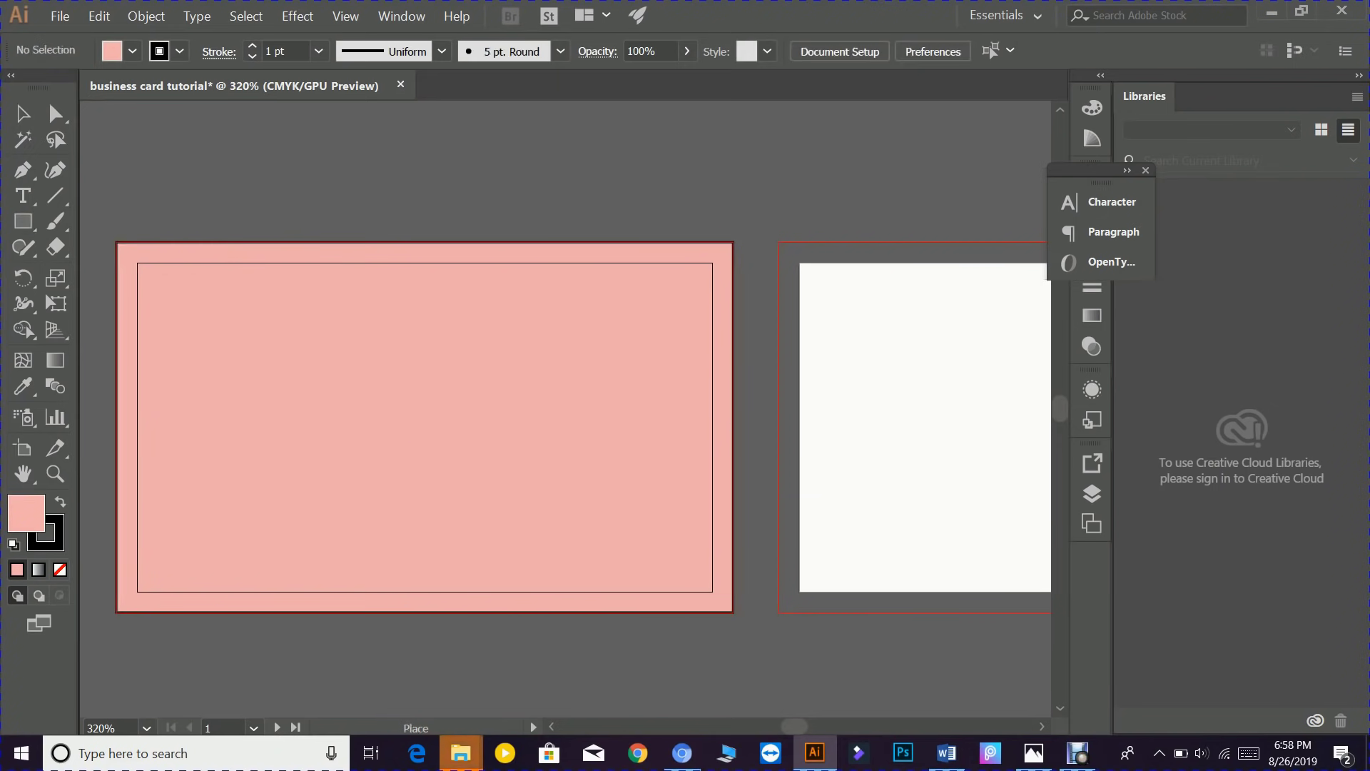
- Drop the FOOD card image beside the artboards, deselect it, and pan back to the pink card
drag(204, 275, 619, 284)
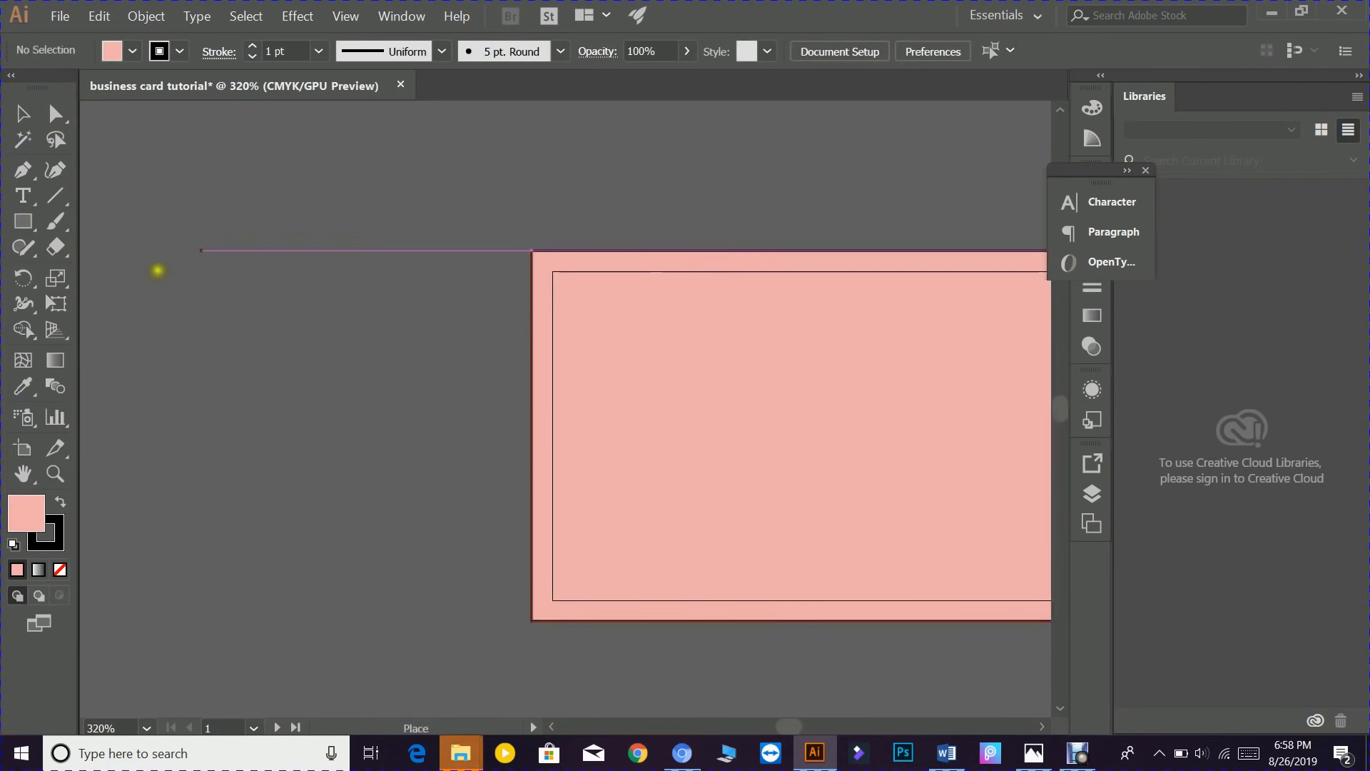
drag(157, 272, 383, 247)
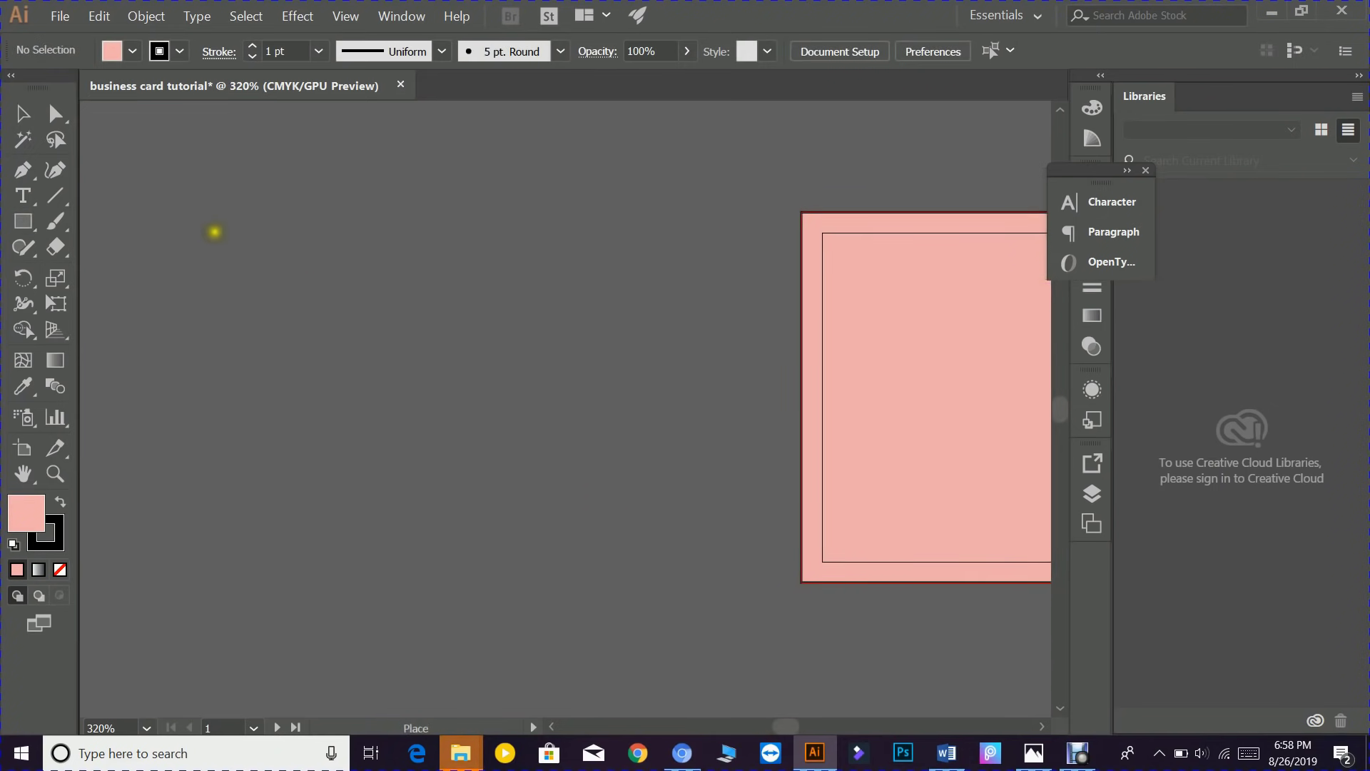
drag(319, 366, 771, 743)
scroll(633, 589, up, 4)
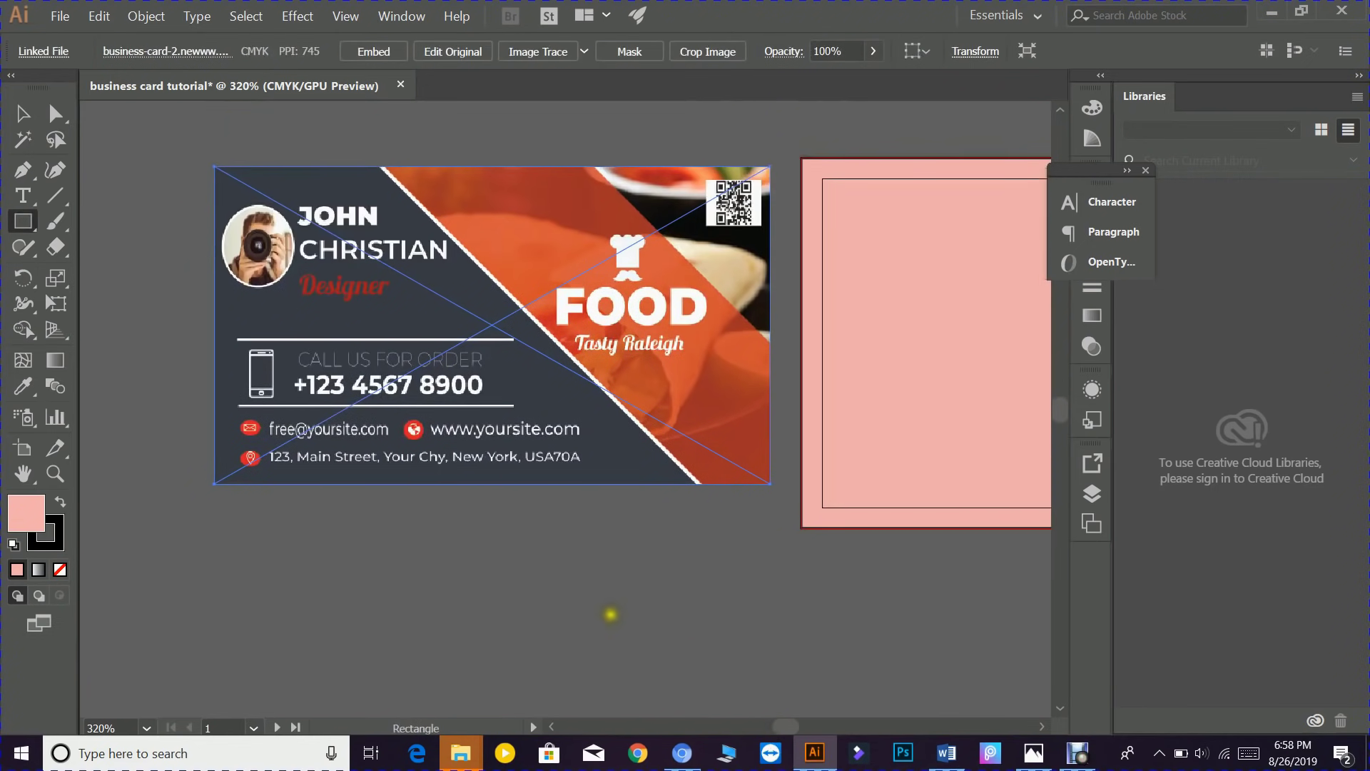
click(23, 114)
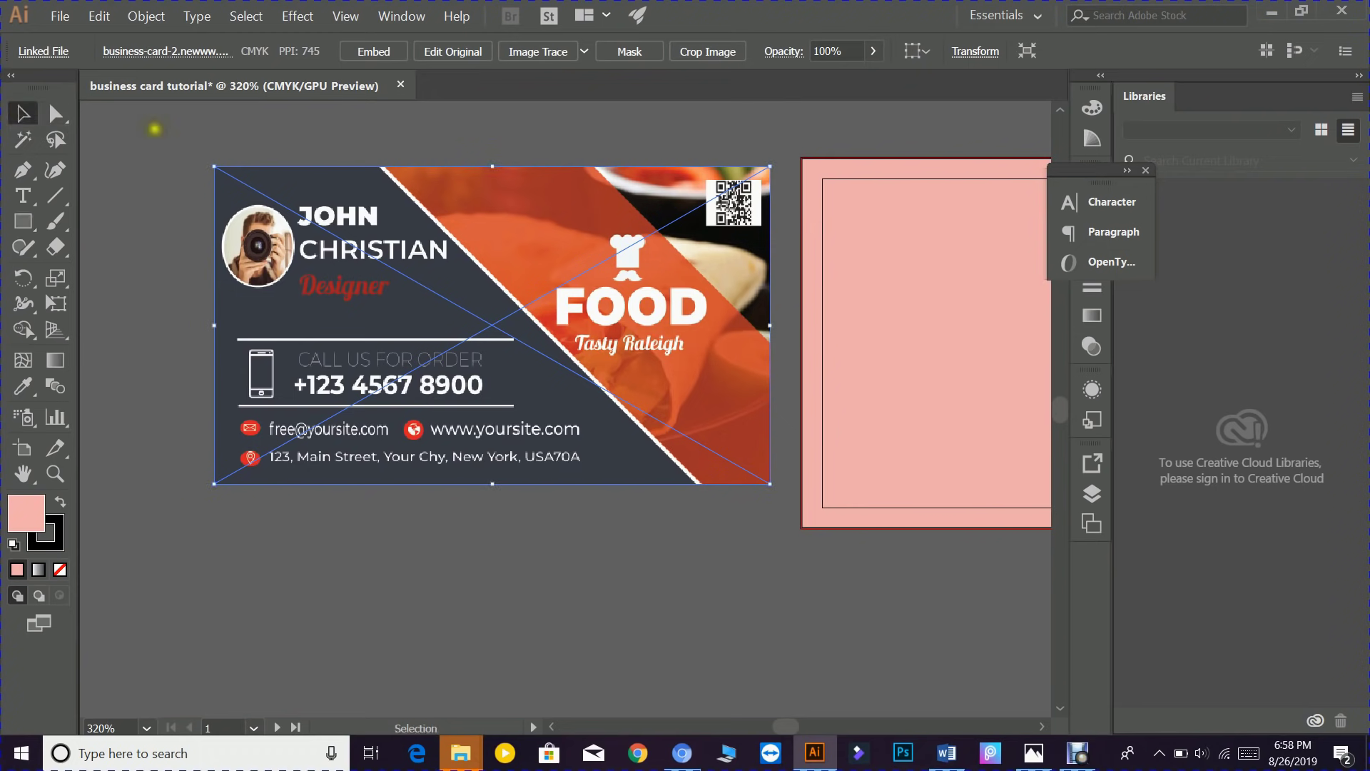
click(191, 116)
key(space)
drag(615, 312, 451, 341)
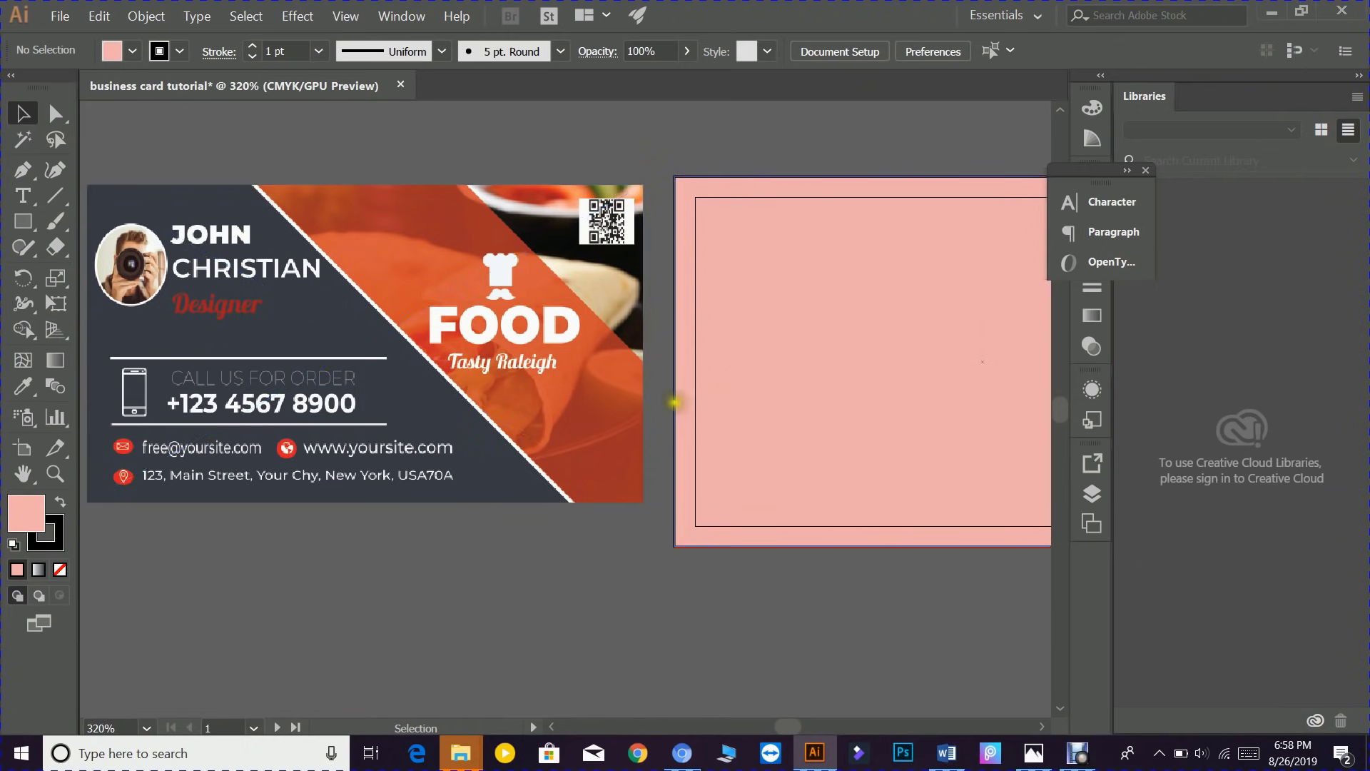
drag(674, 401, 236, 402)
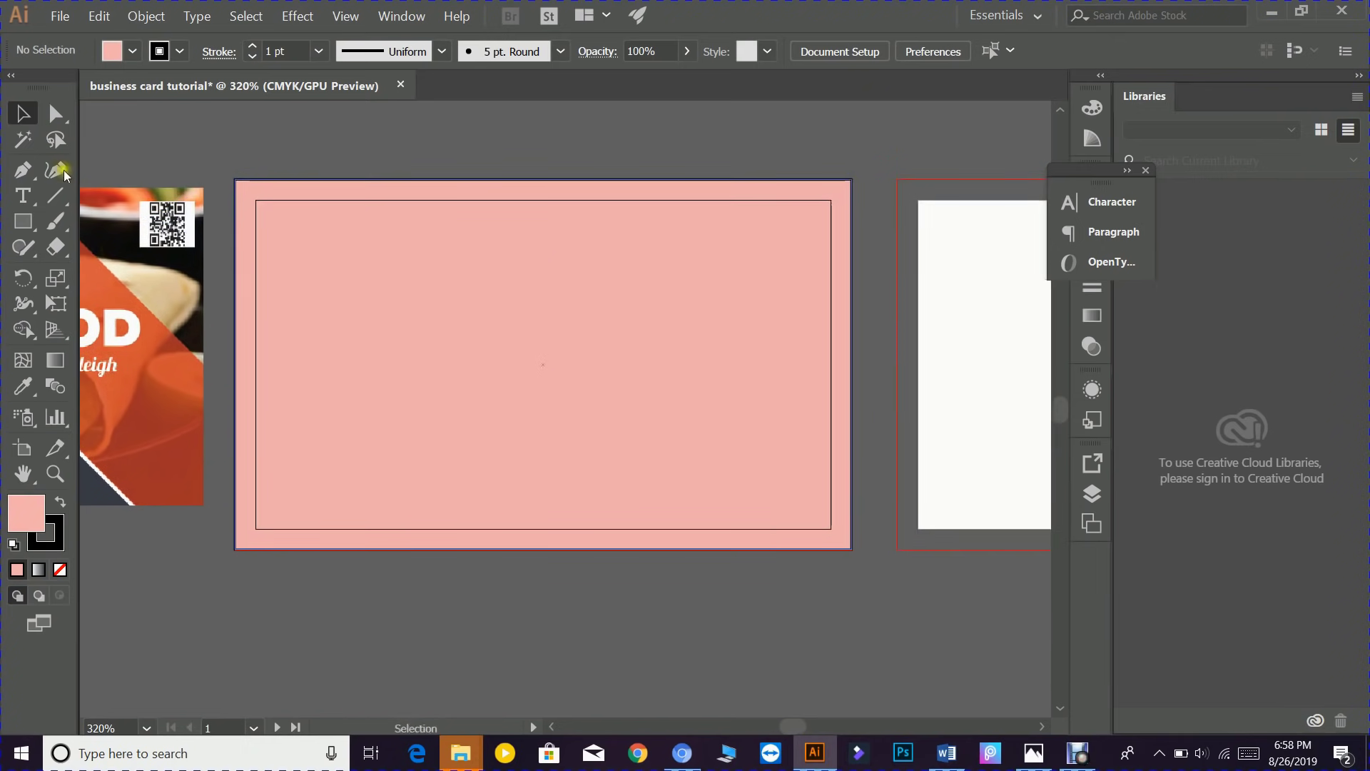
- Place avocado-cooked-delicious-262959.jpg from the Downloads folder
click(47, 16)
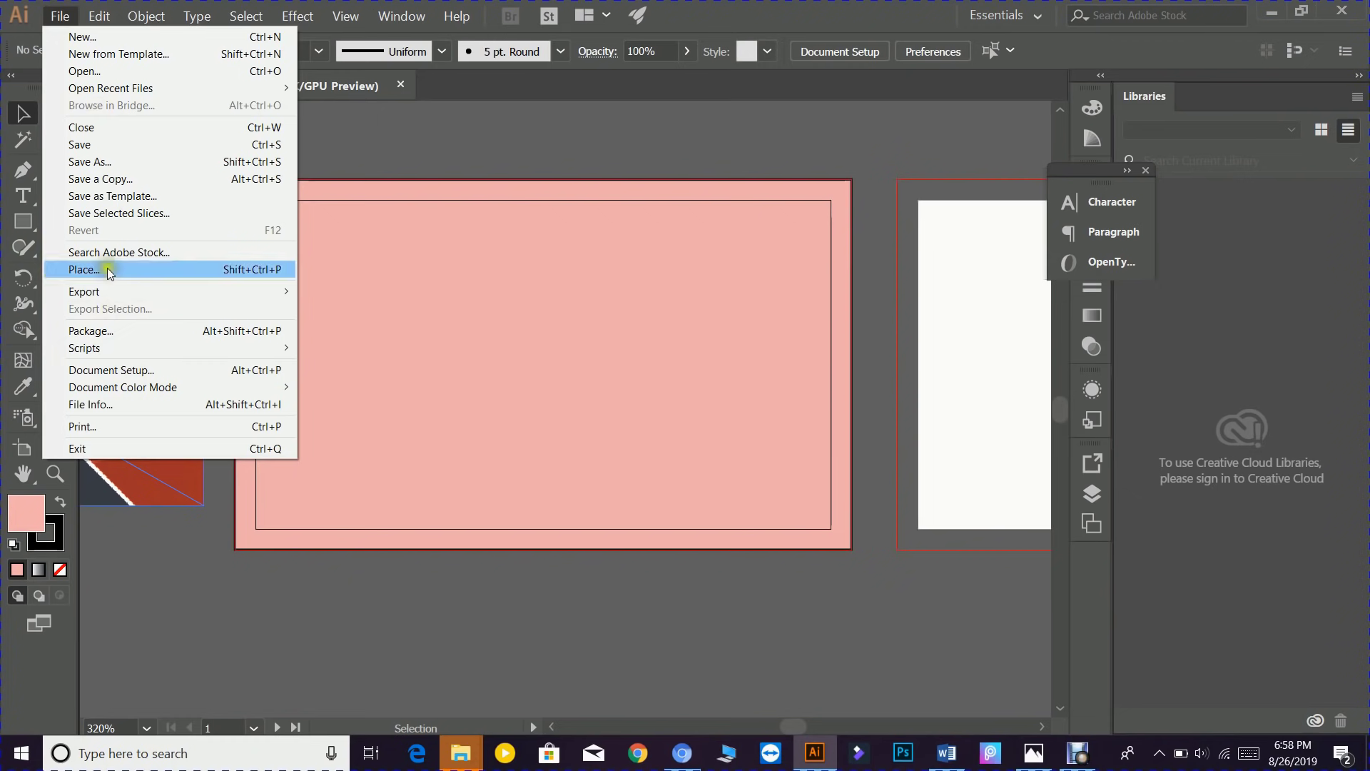
click(108, 271)
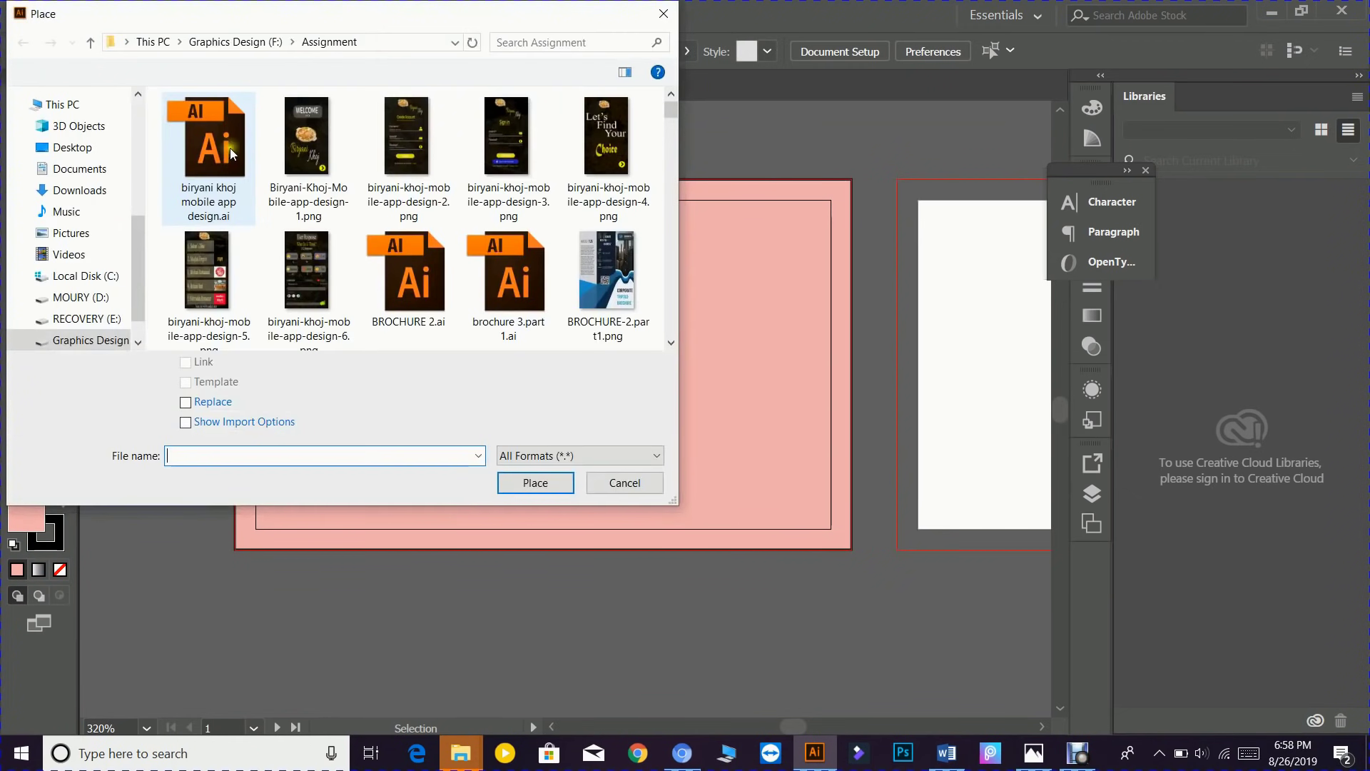
scroll(90, 151, up, 5)
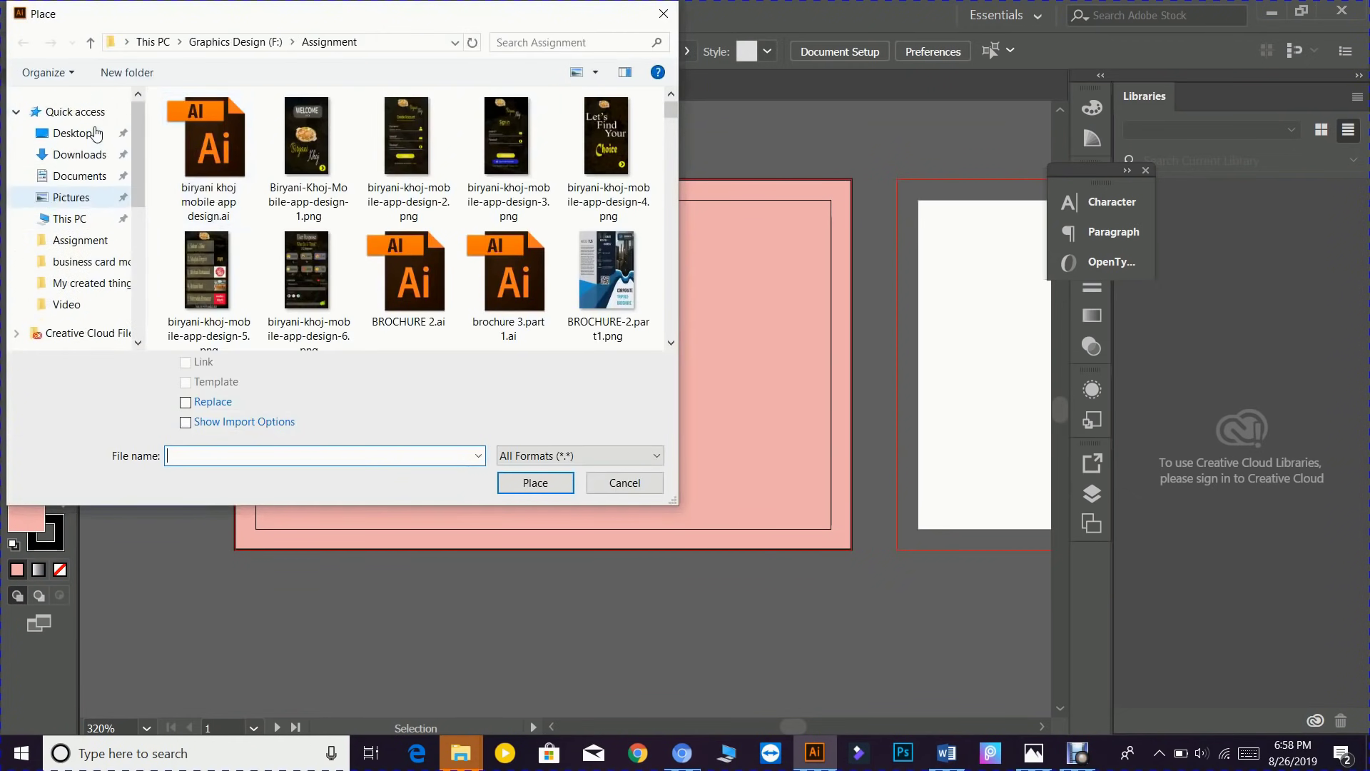
click(79, 154)
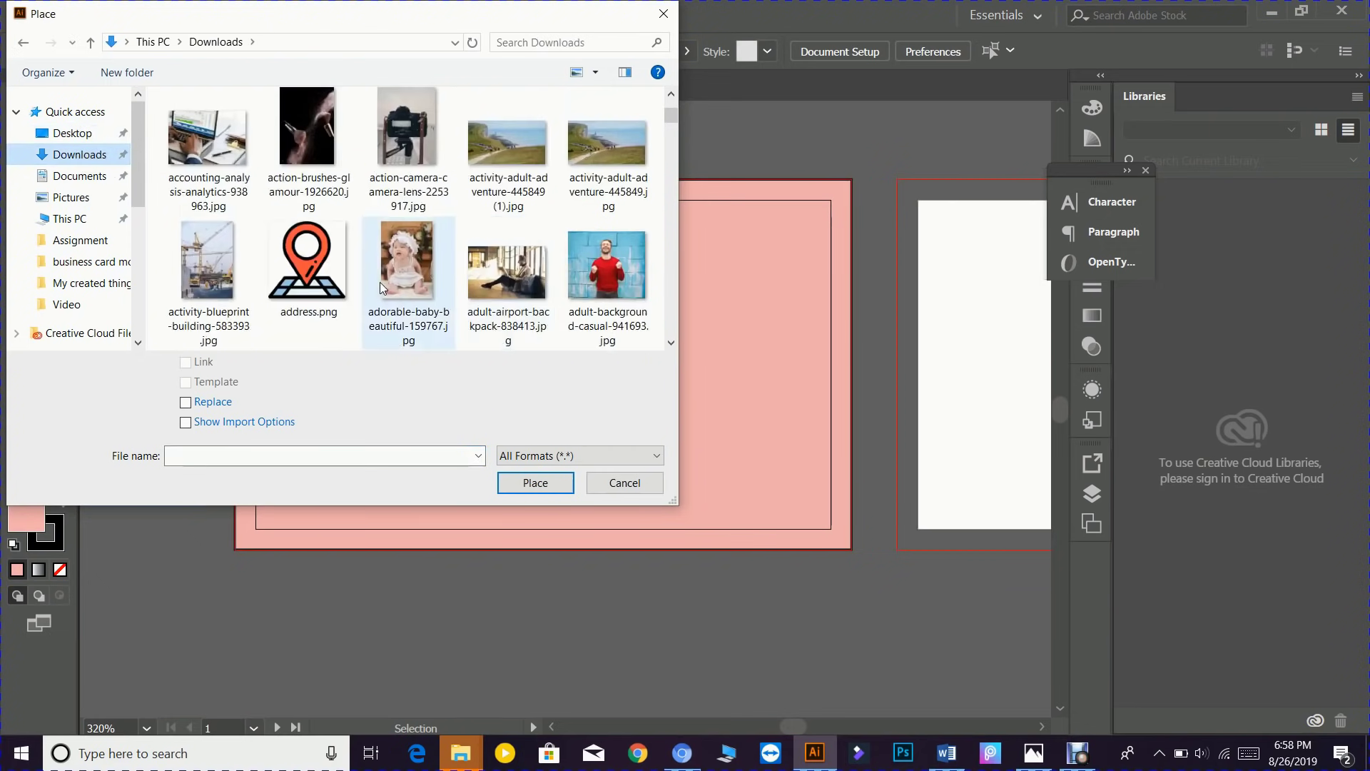
scroll(379, 281, down, 5)
scroll(396, 285, down, 2)
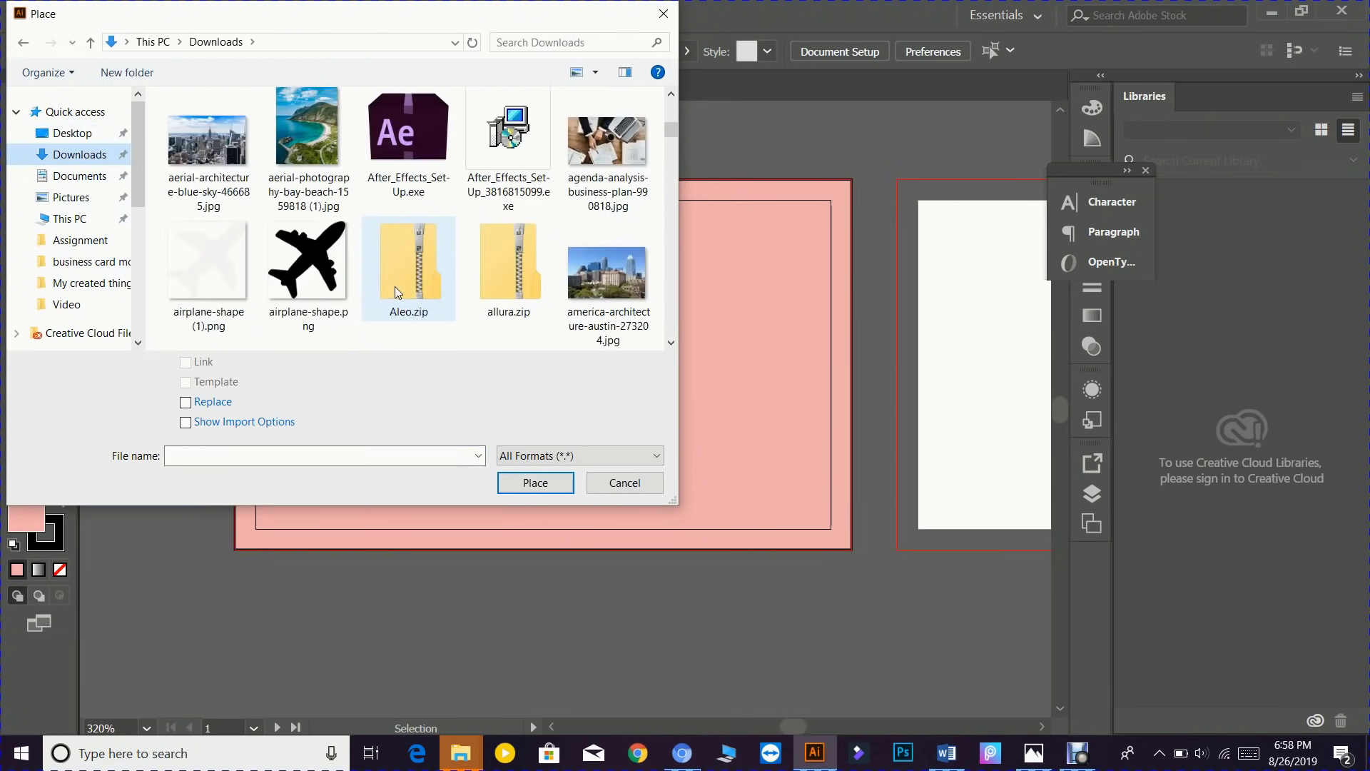
scroll(396, 285, down, 3)
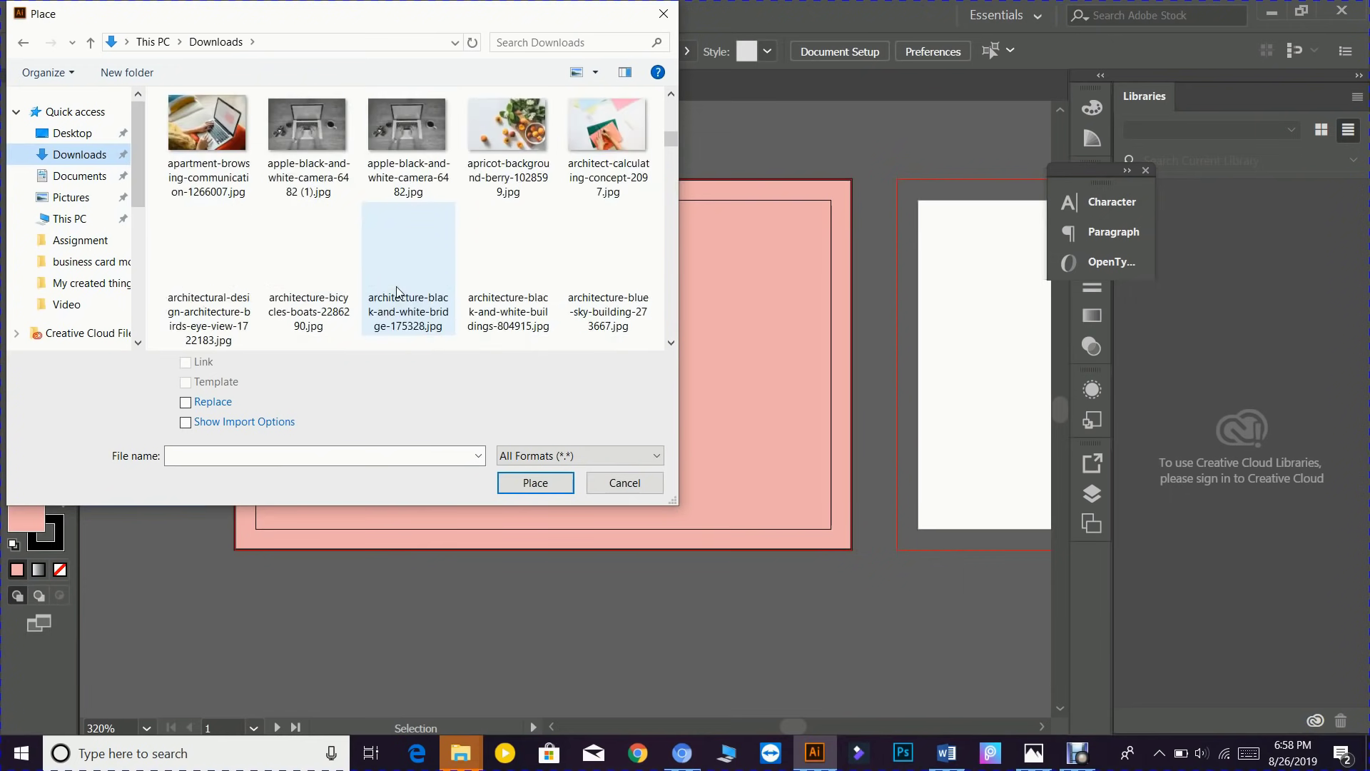
scroll(402, 283, down, 2)
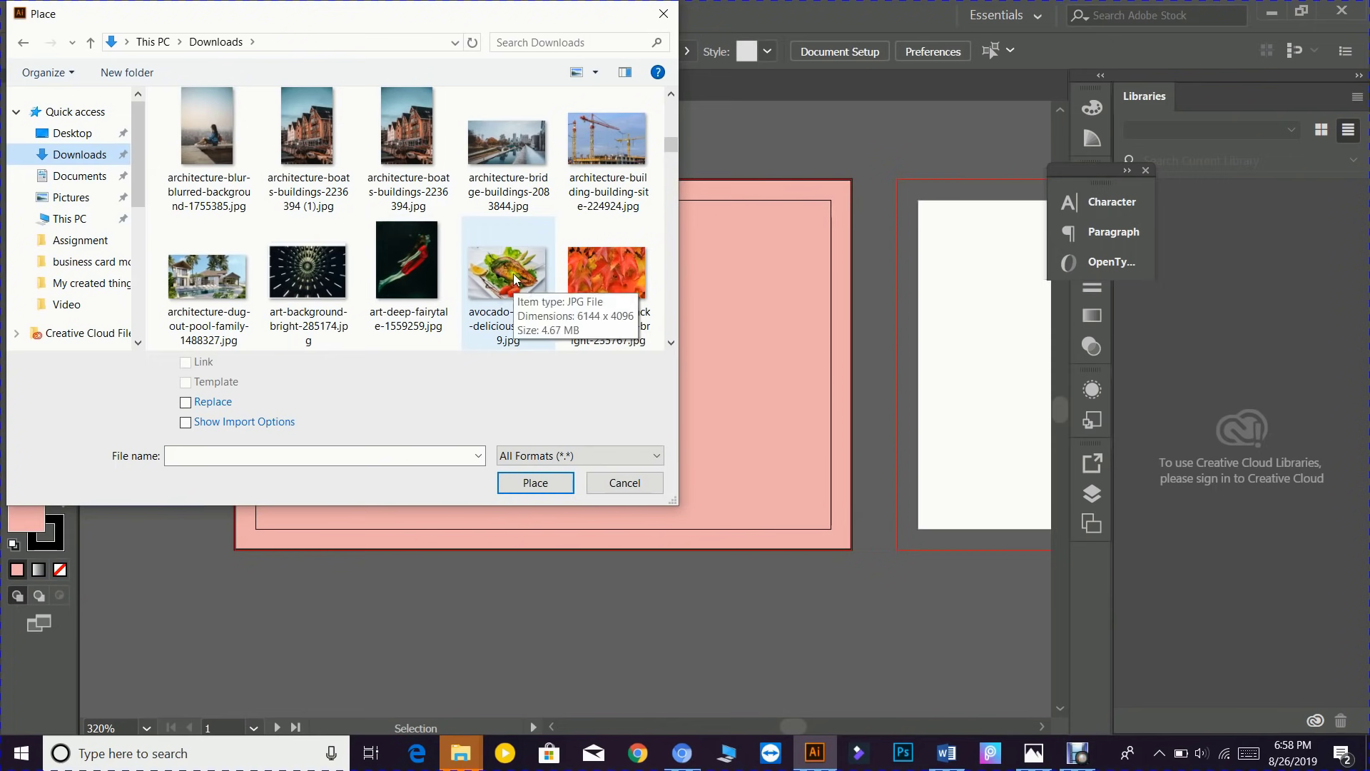
scroll(508, 276, down, 3)
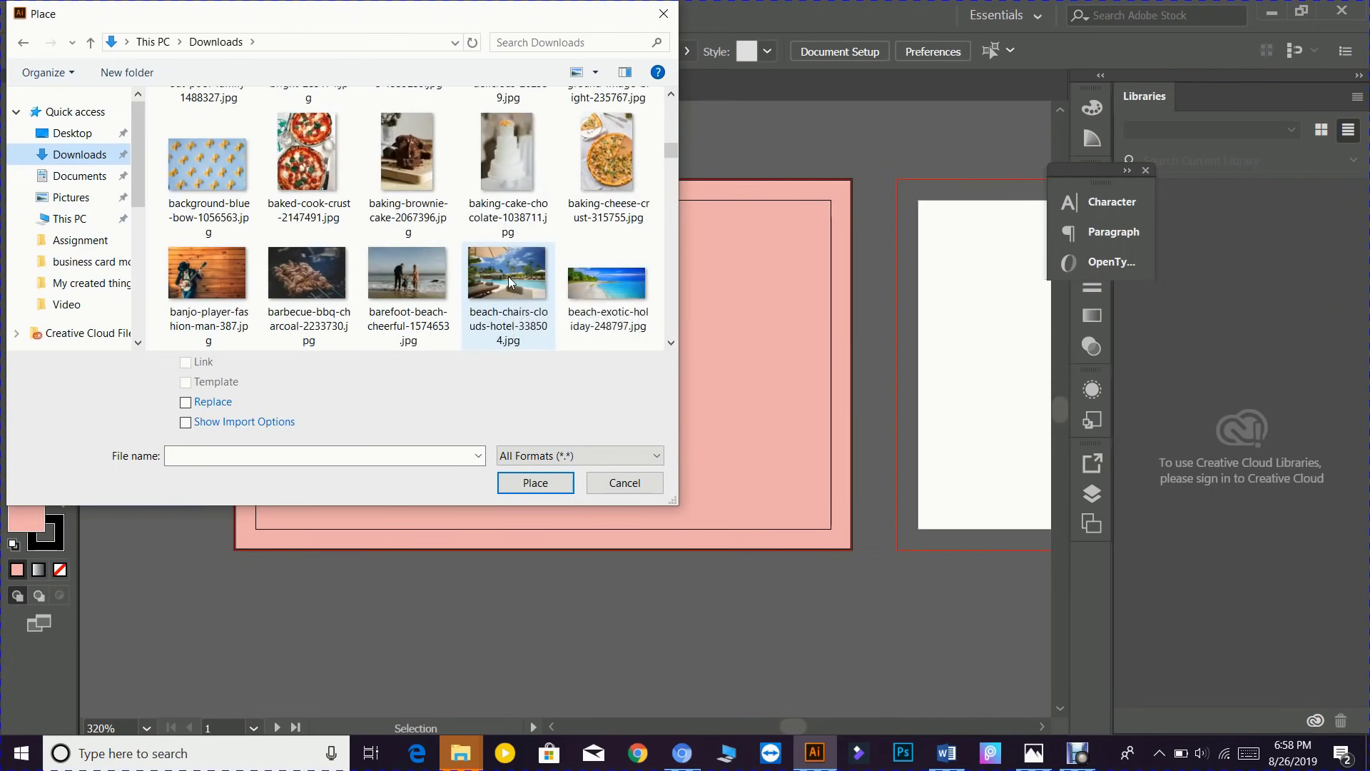
scroll(474, 231, down, 2)
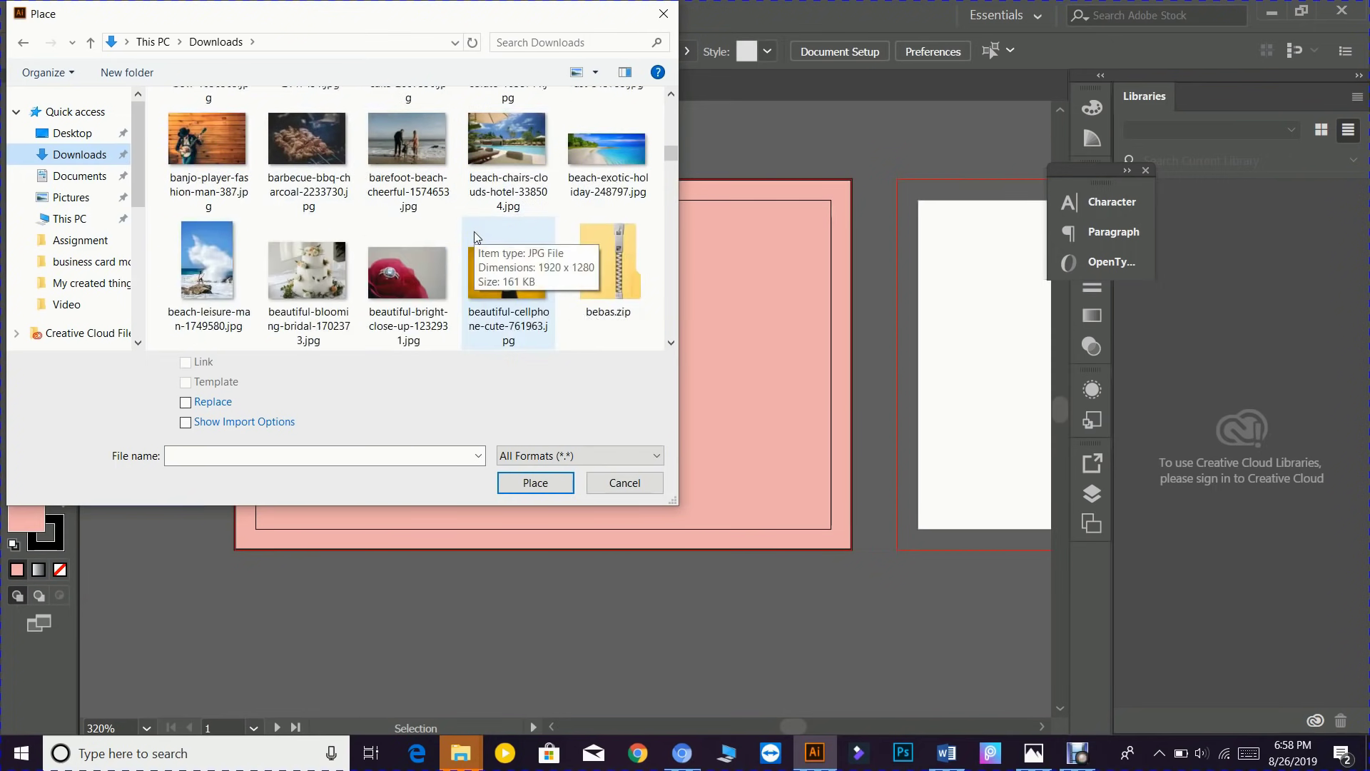
scroll(475, 235, down, 3)
scroll(475, 235, up, 8)
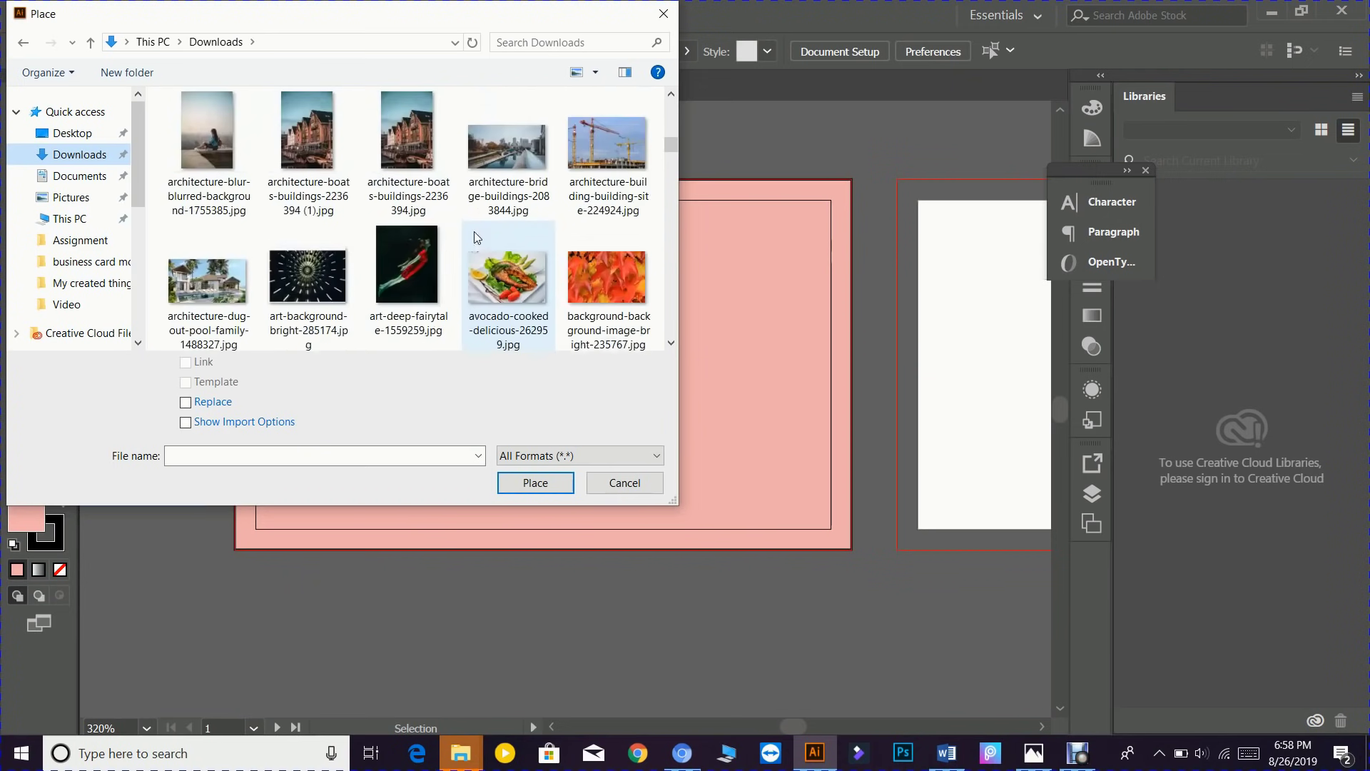
scroll(475, 238, down, 2)
click(508, 271)
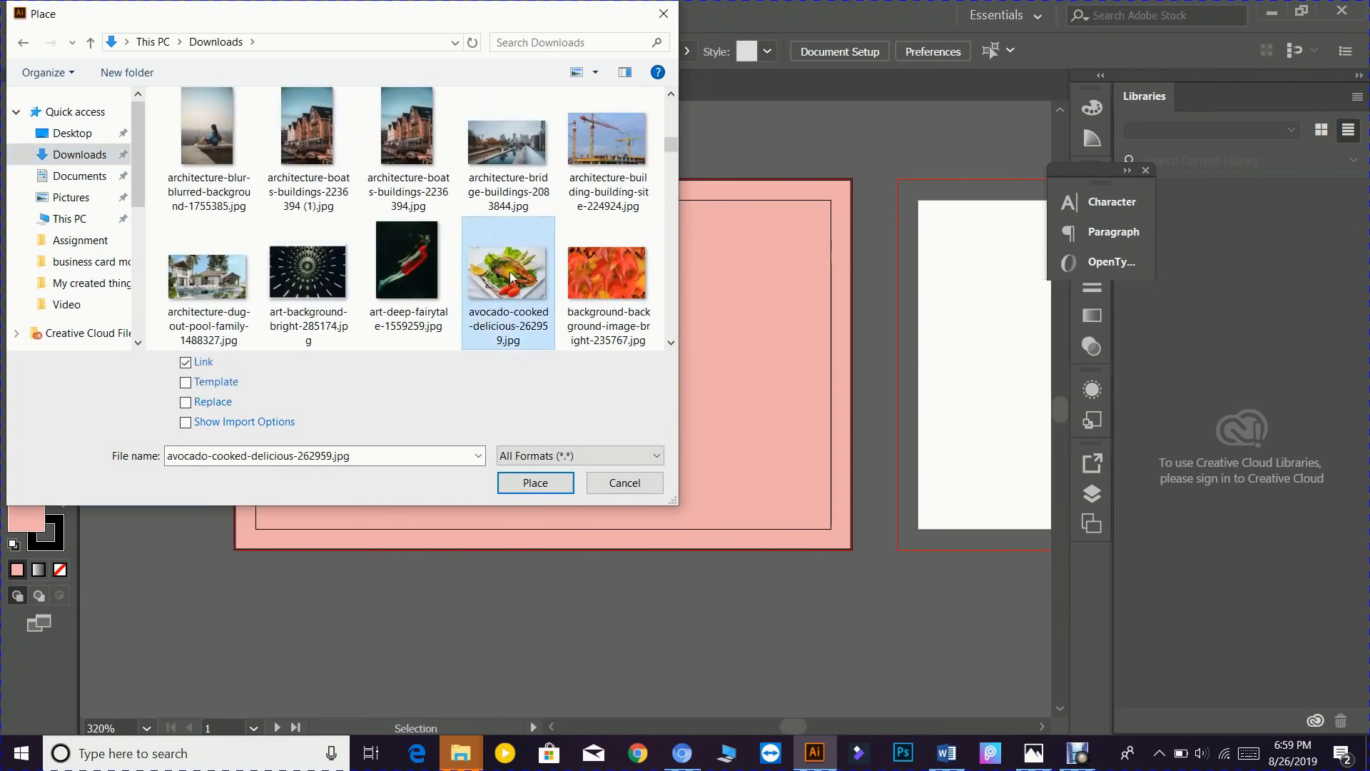
click(537, 487)
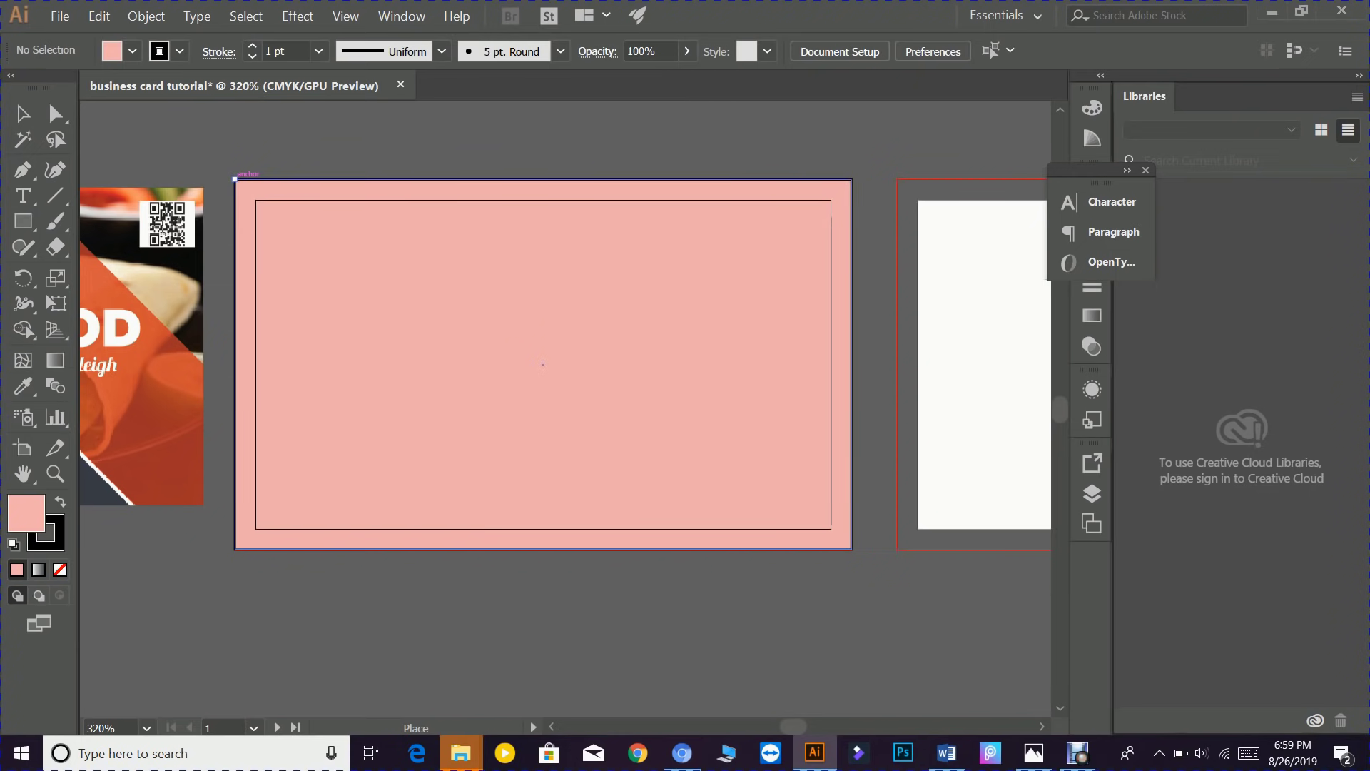
- Drop the salmon photo on the pink card, enlarge it, and nudge it to cover the card
drag(235, 179, 802, 547)
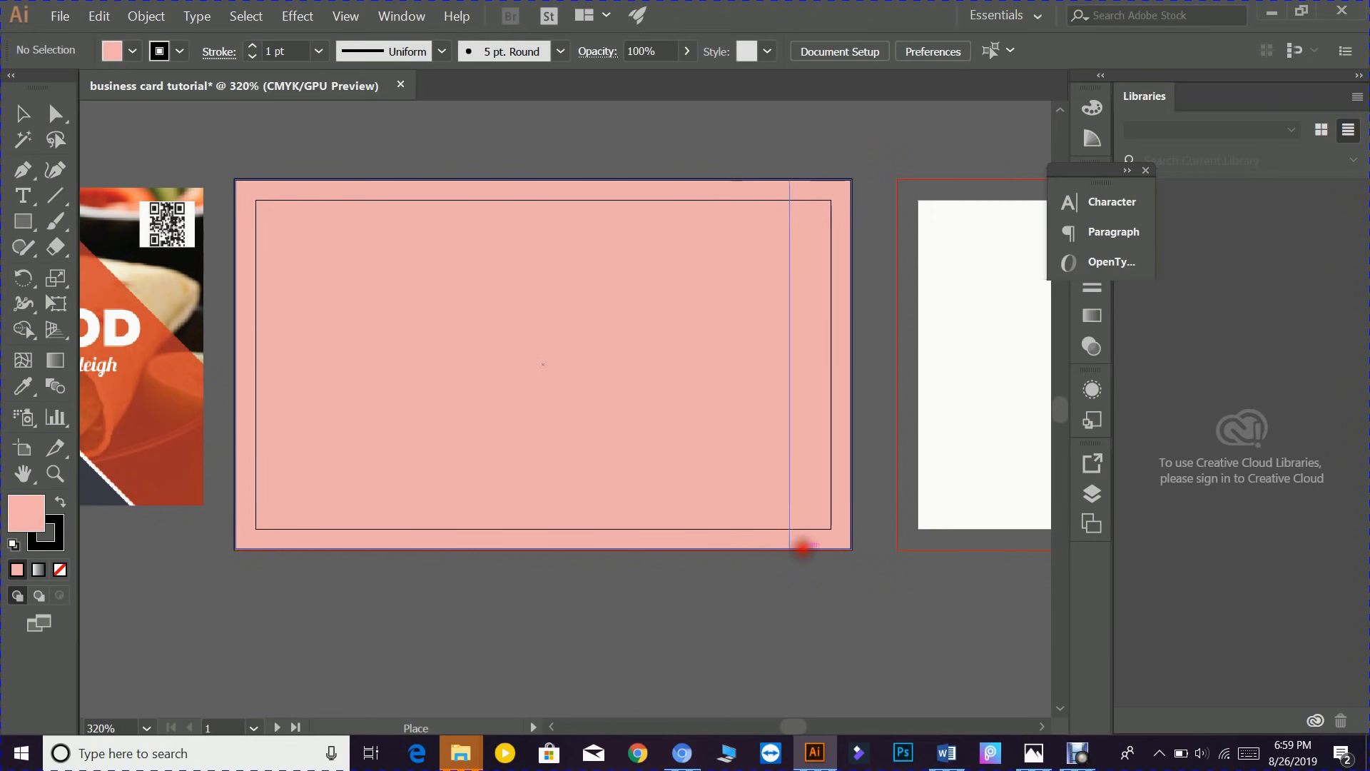
drag(801, 546, 802, 548)
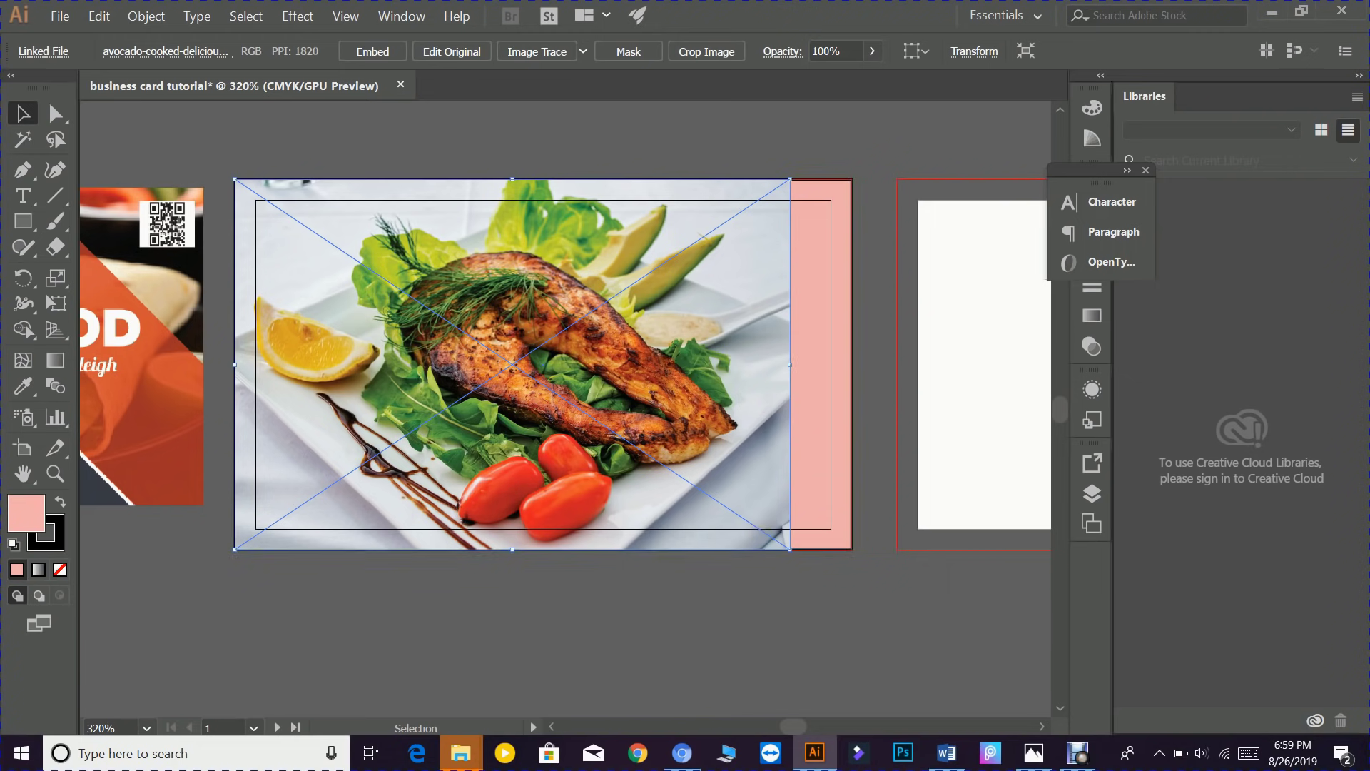
drag(788, 551, 946, 598)
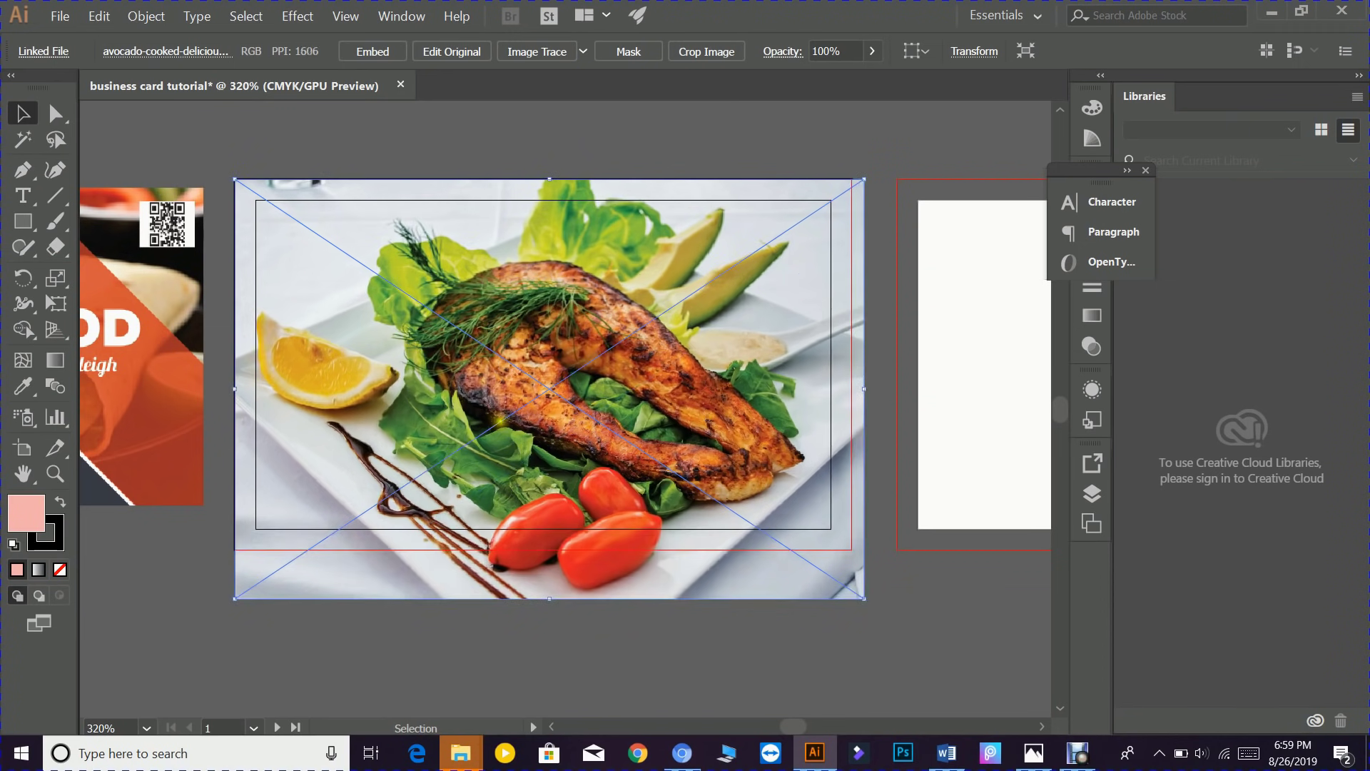
drag(499, 407, 494, 393)
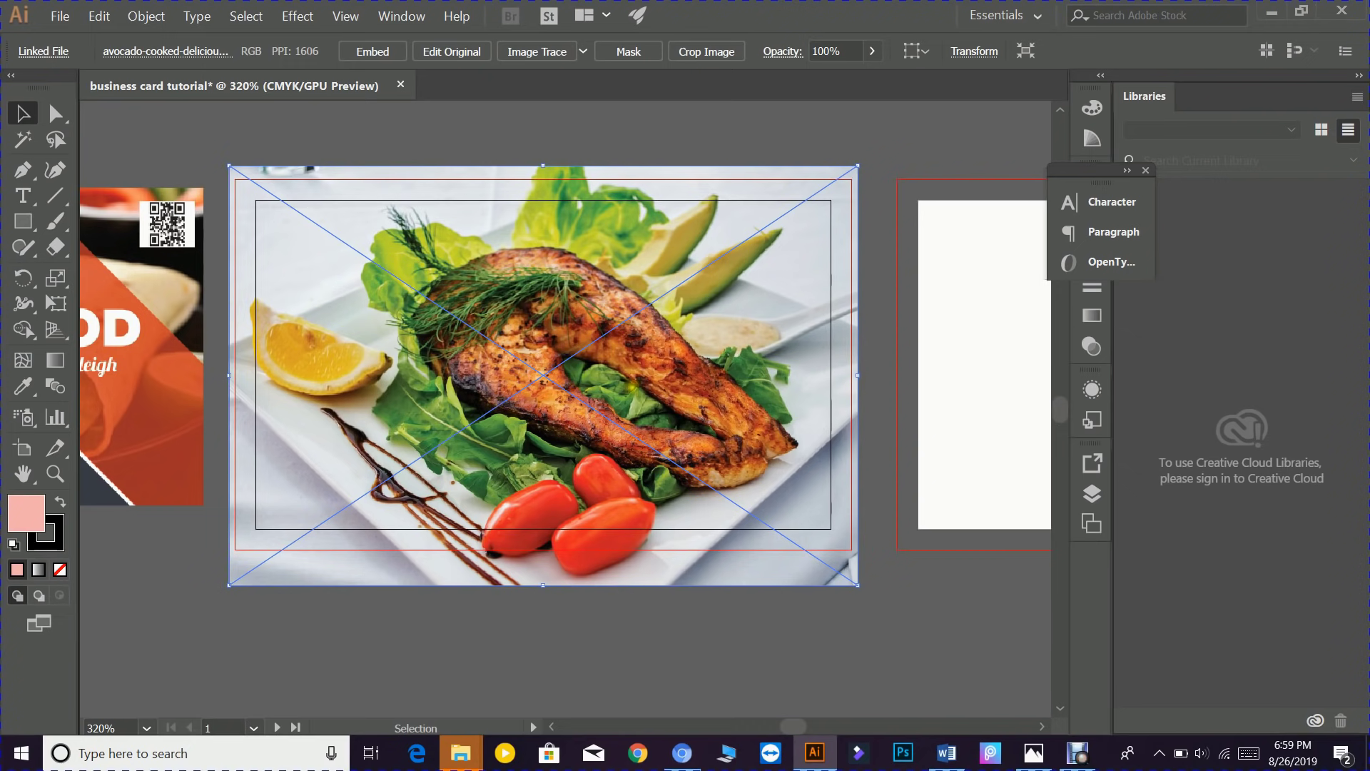
drag(571, 400, 564, 389)
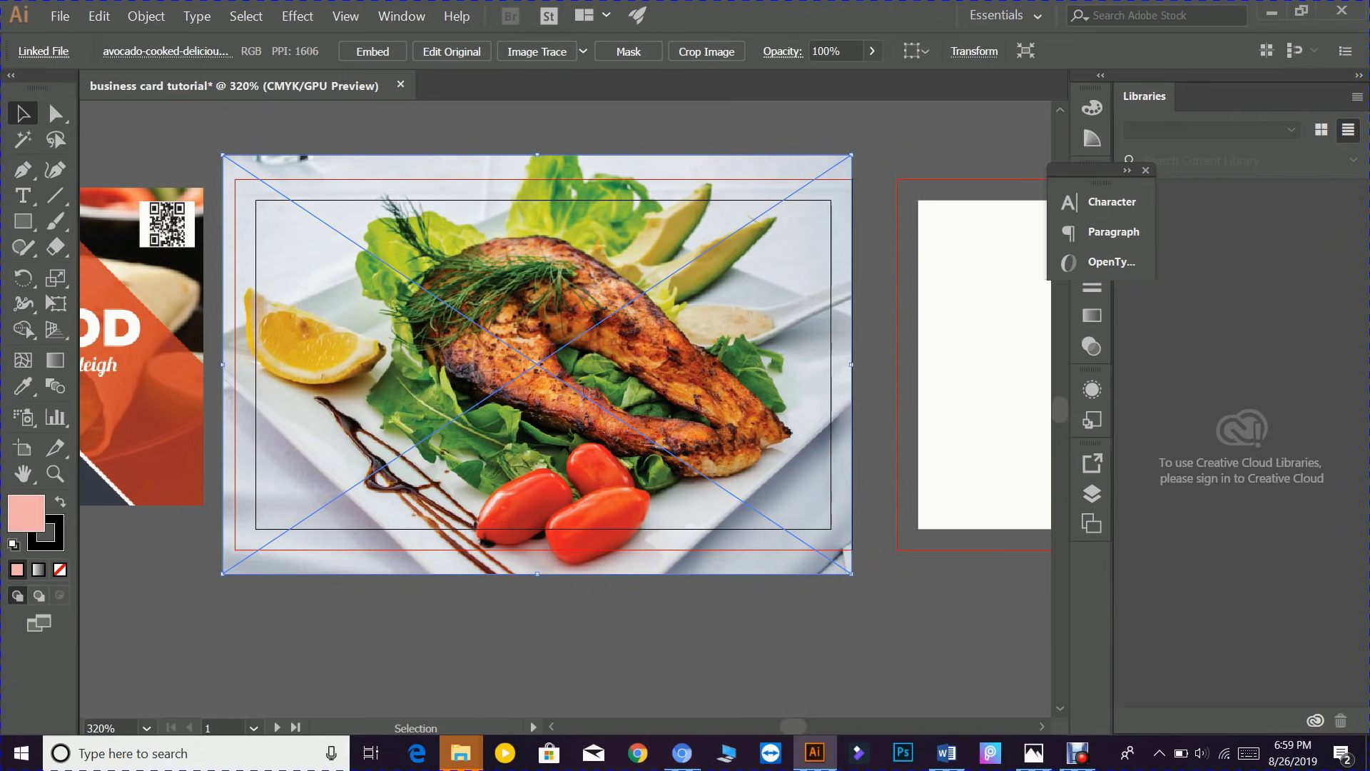
- Send the salmon photo to the back with Arrange > Send to Back, then deselect
right_click(354, 296)
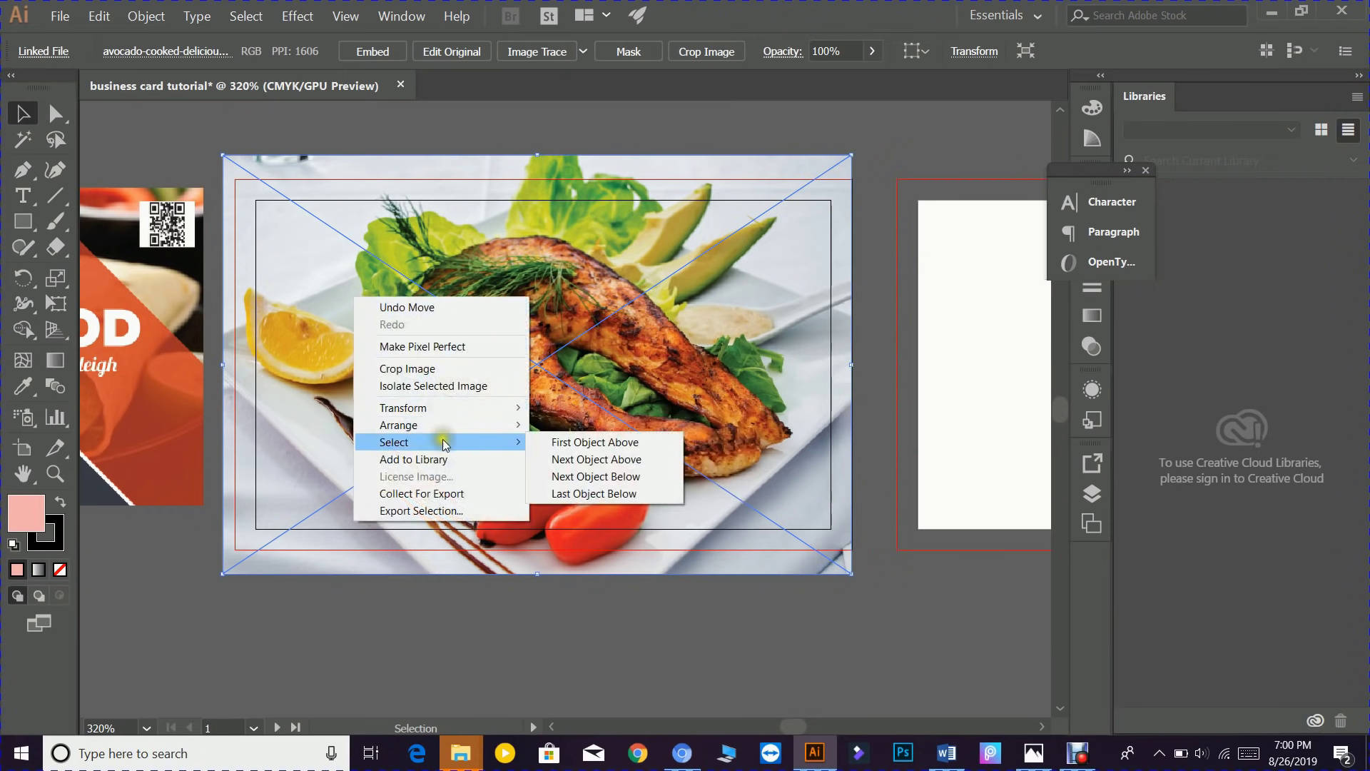
mouse_move(454, 426)
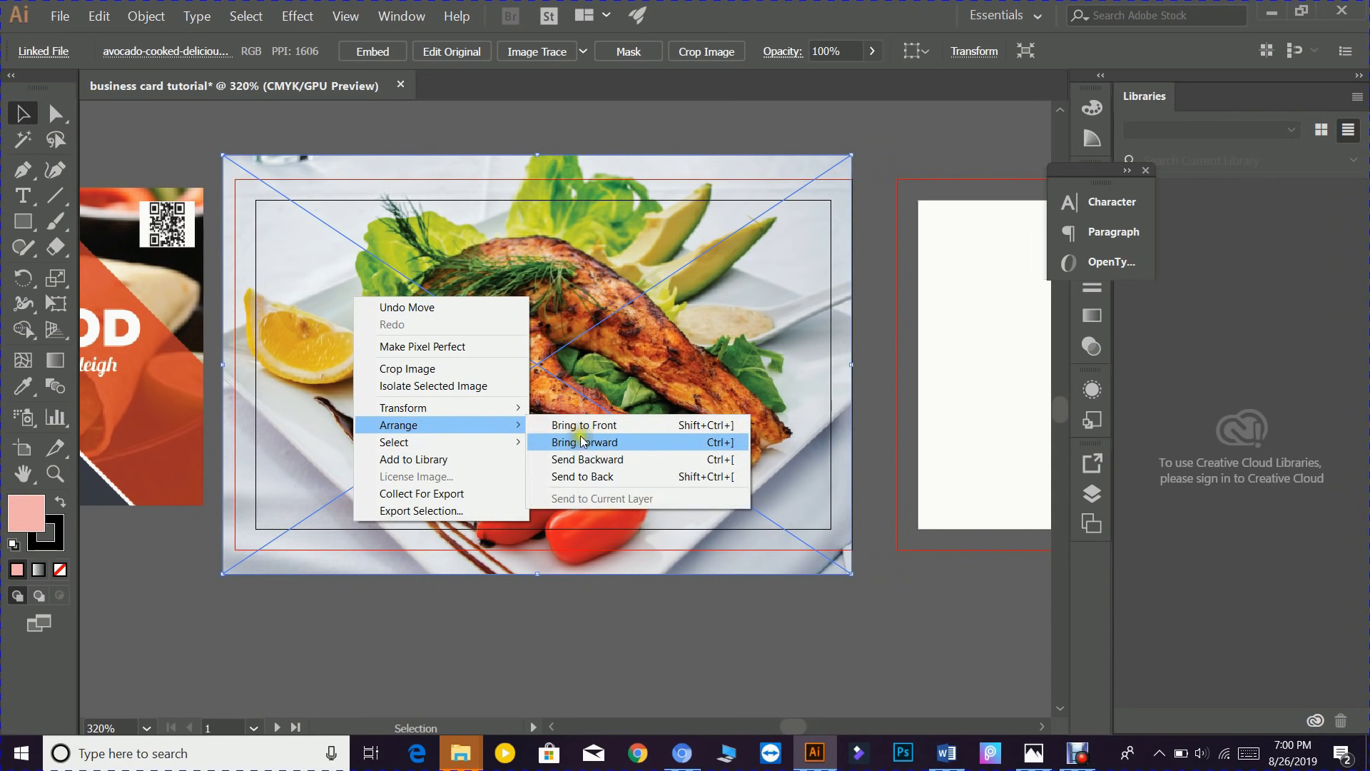
click(585, 476)
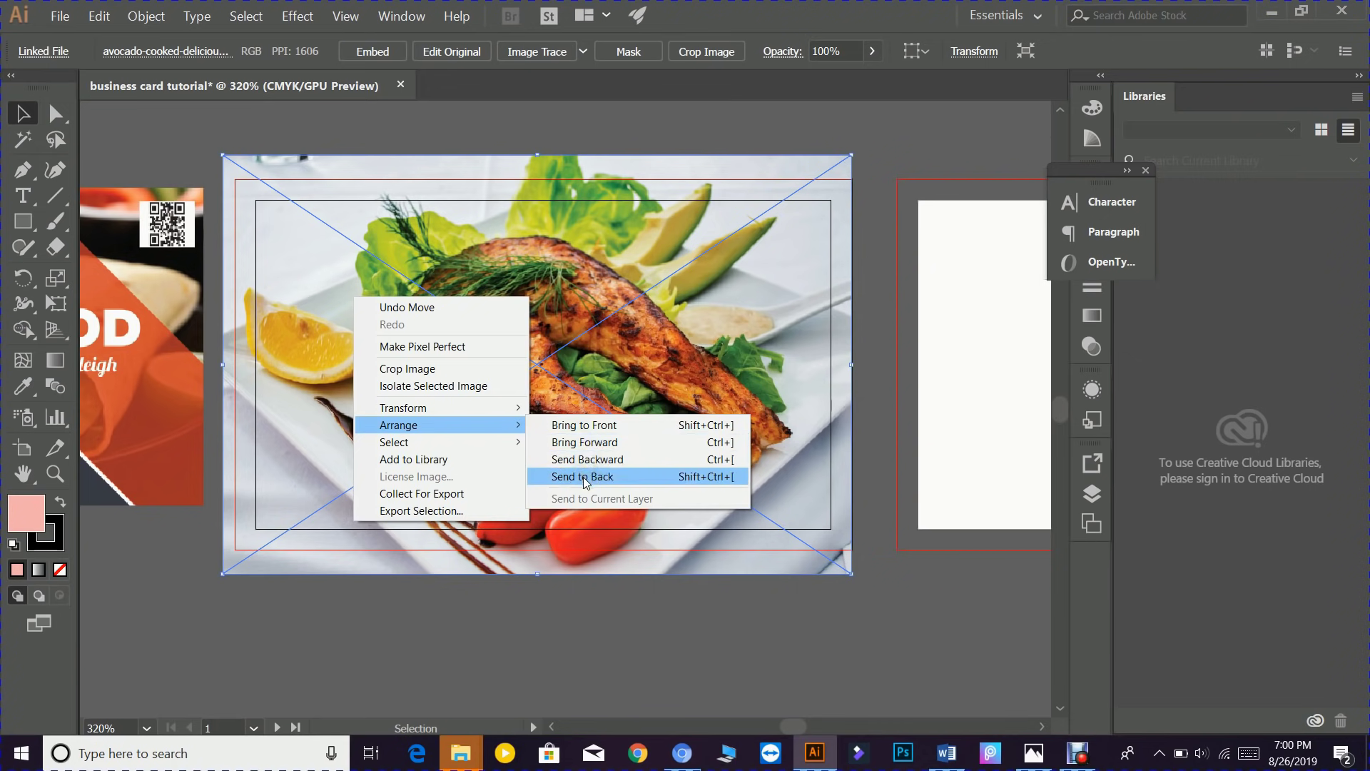
click(583, 477)
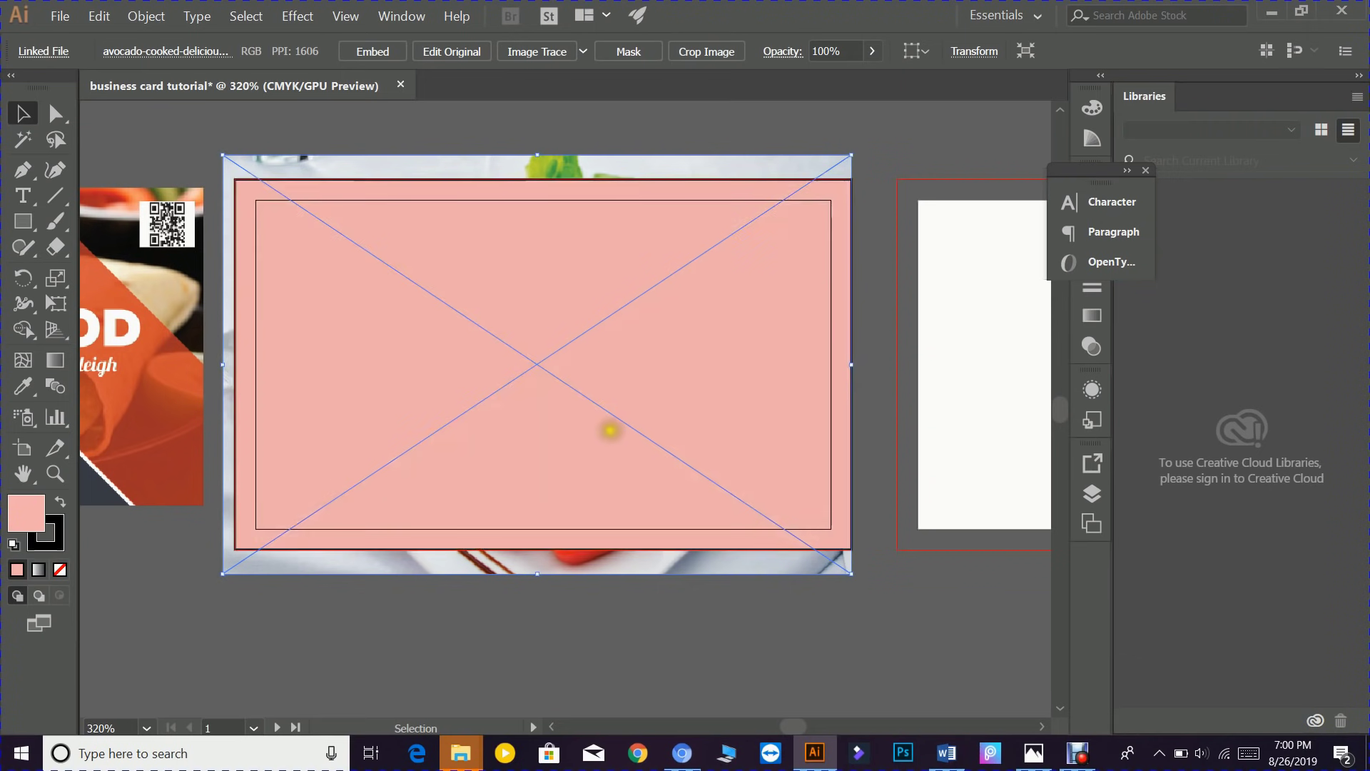
scroll(329, 248, up, 1)
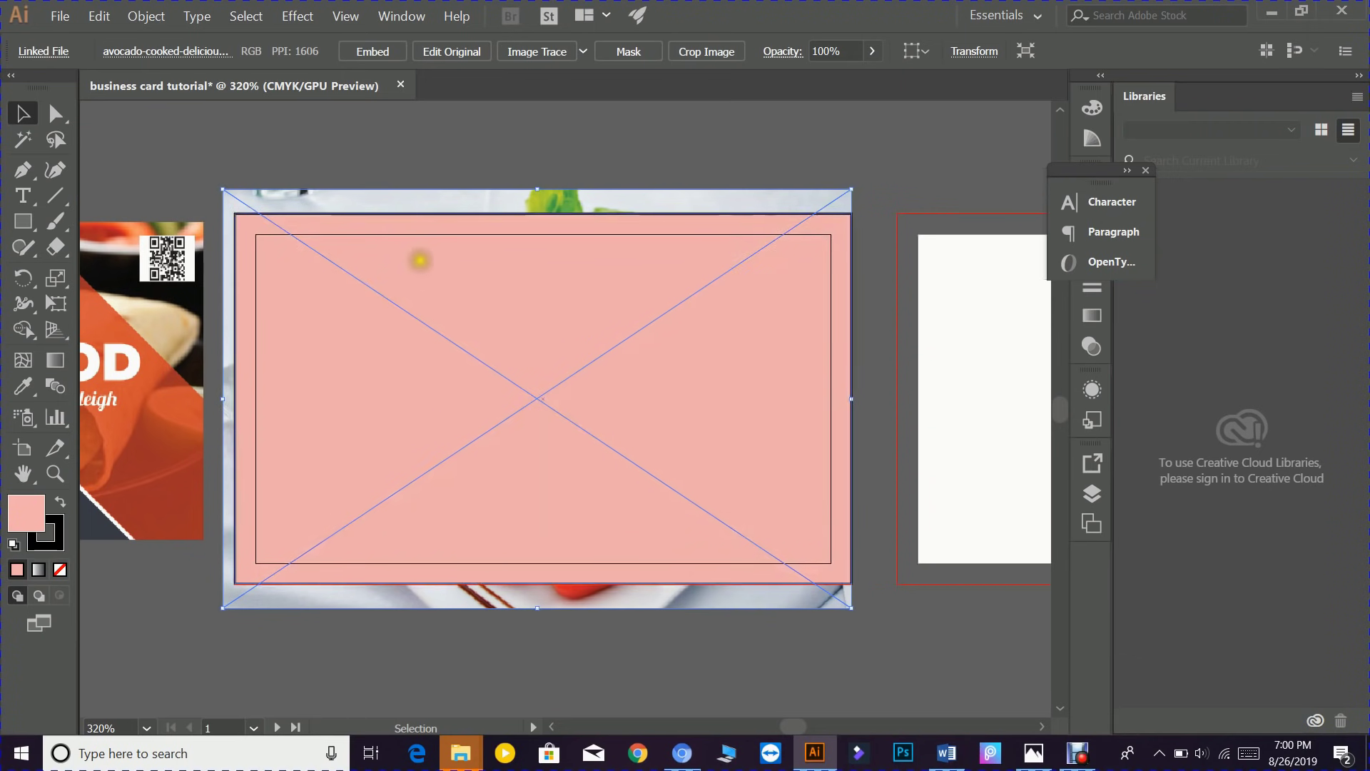
click(437, 225)
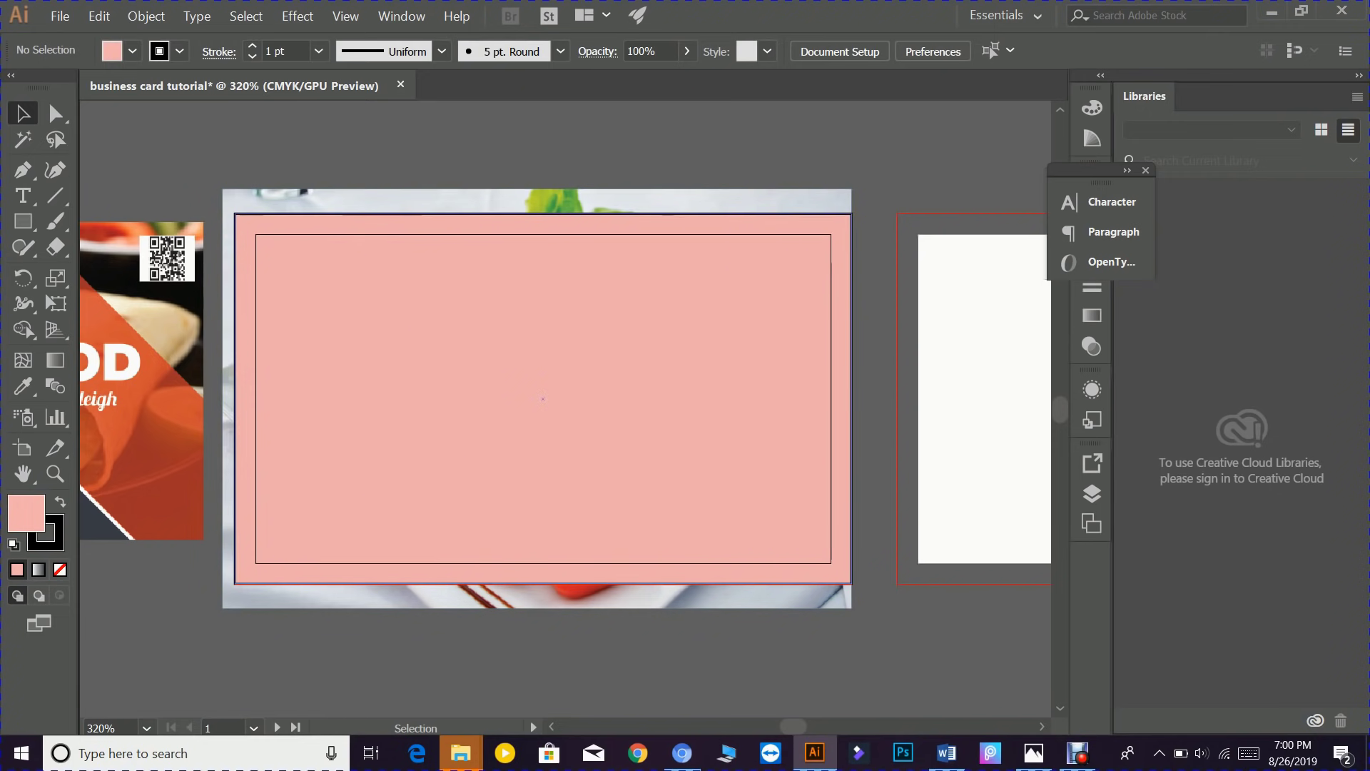
- Select the salmon photo and pink rectangle together and make a clipping mask
drag(278, 161, 747, 612)
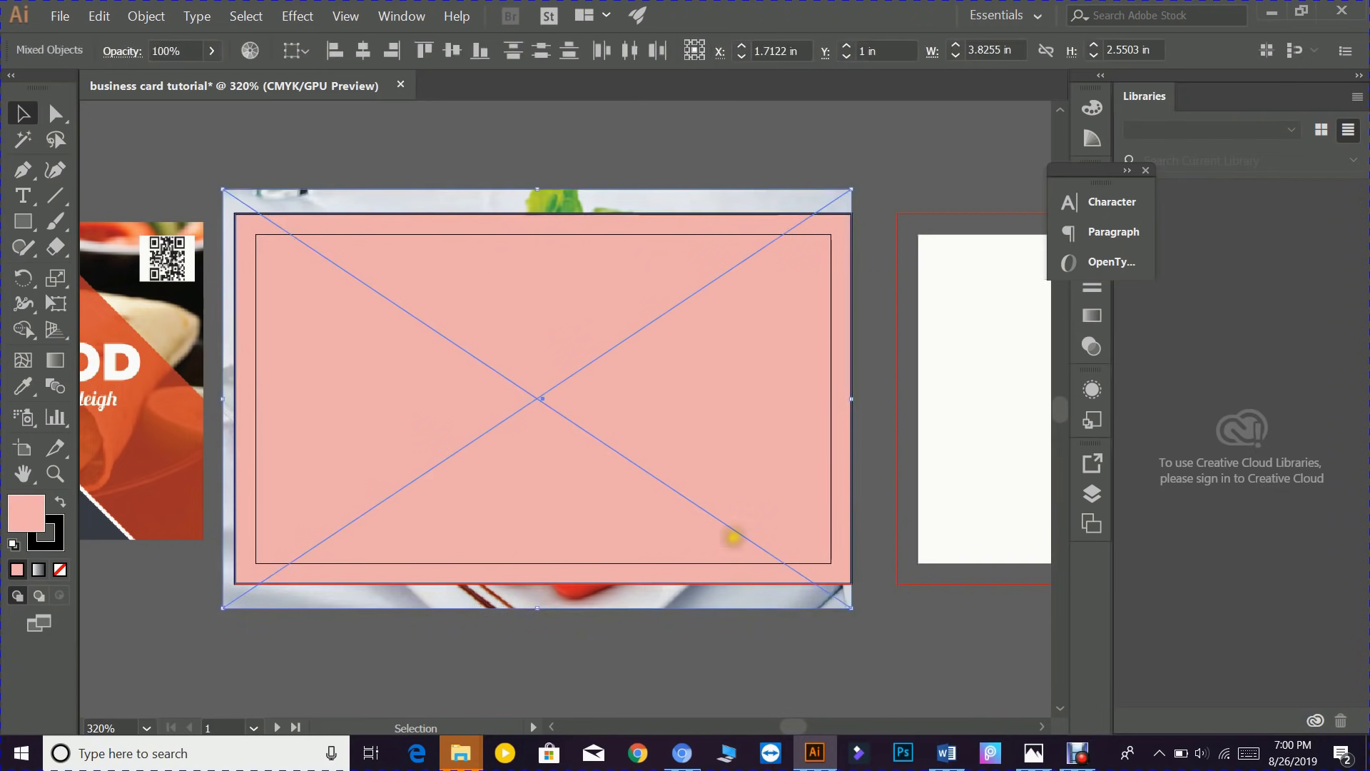
right_click(473, 307)
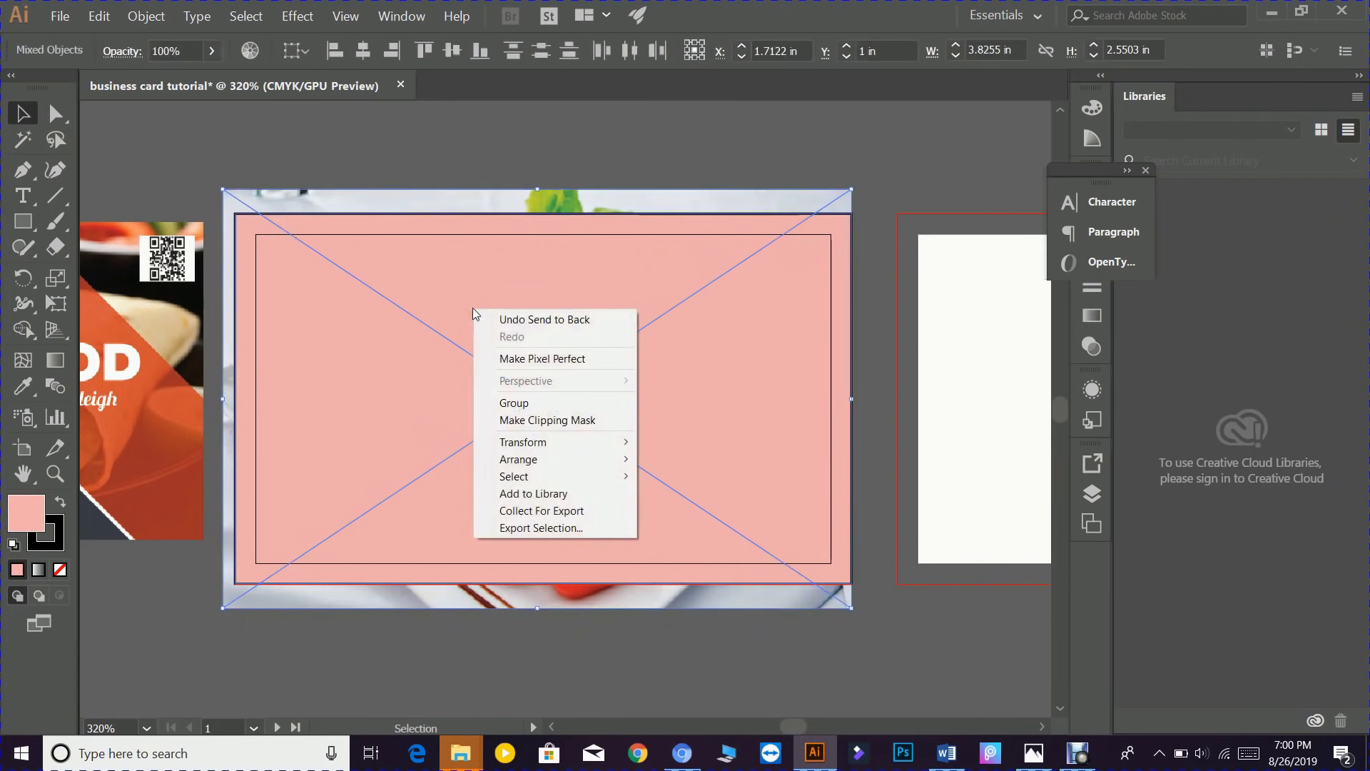
click(525, 421)
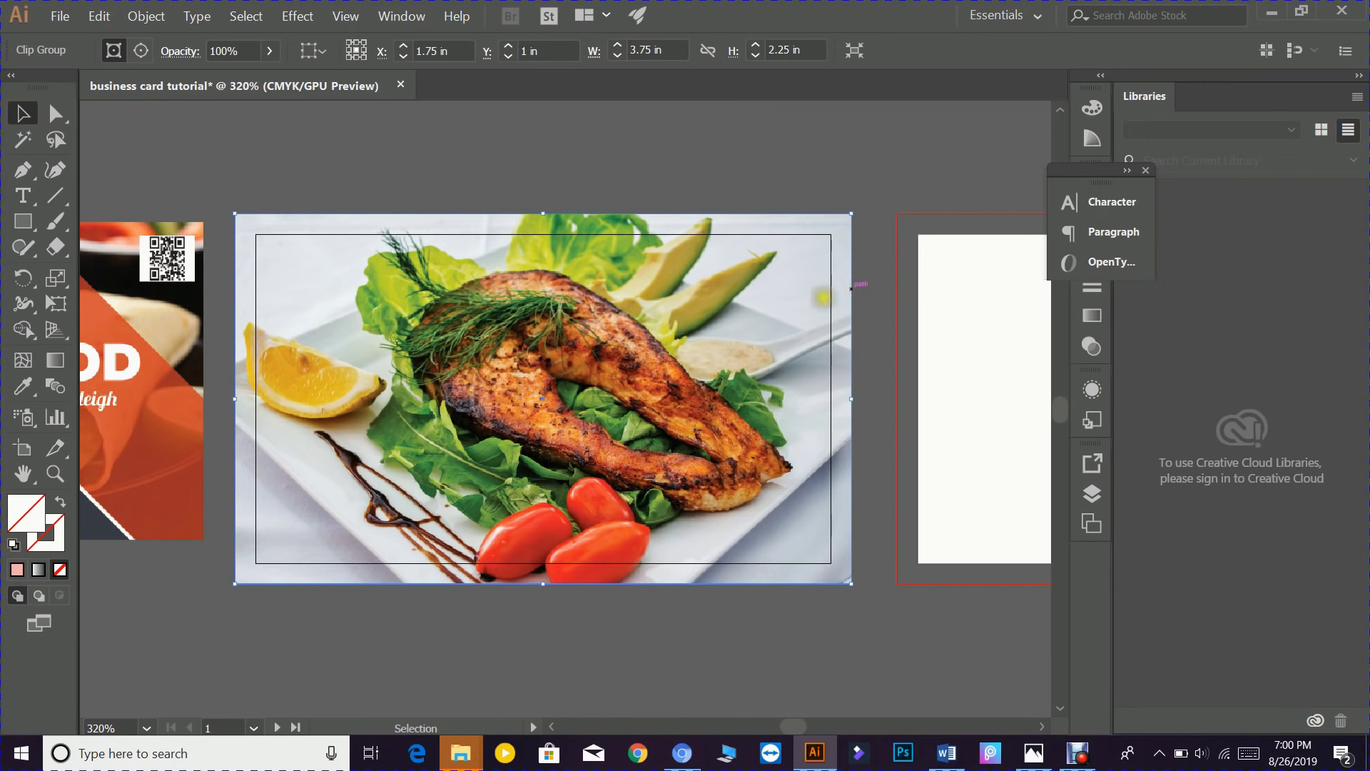
- Move the FOOD reference image onto the left card and stretch it to 3.75 × 2.25 in
drag(265, 325, 640, 325)
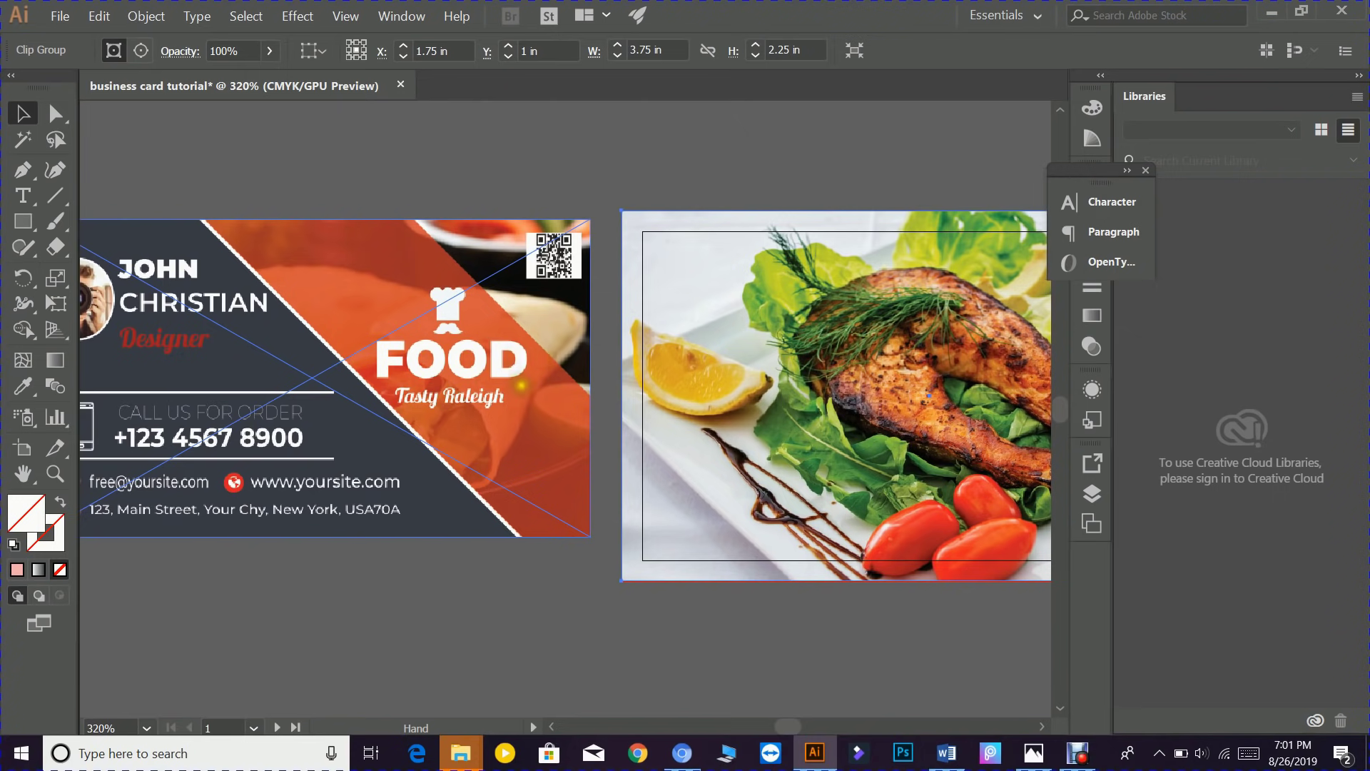
drag(553, 408, 608, 415)
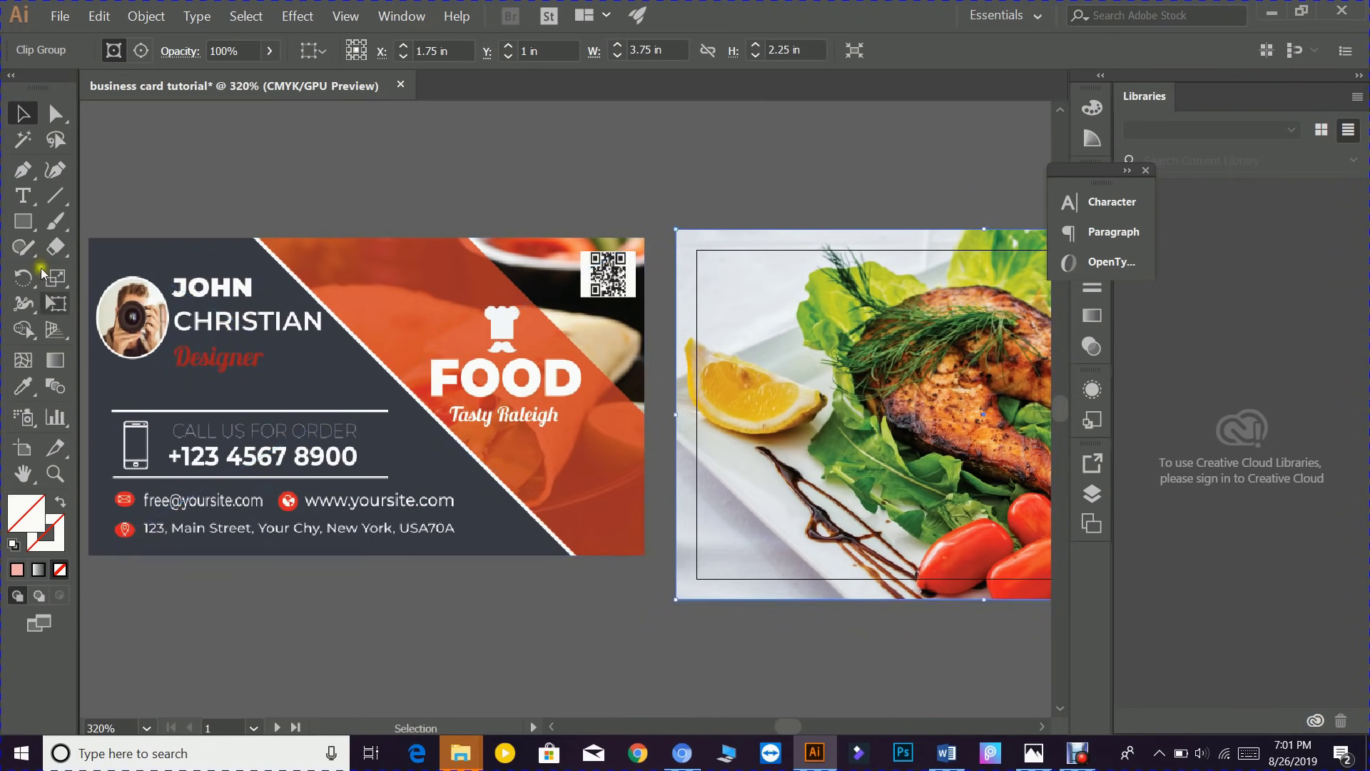
click(24, 174)
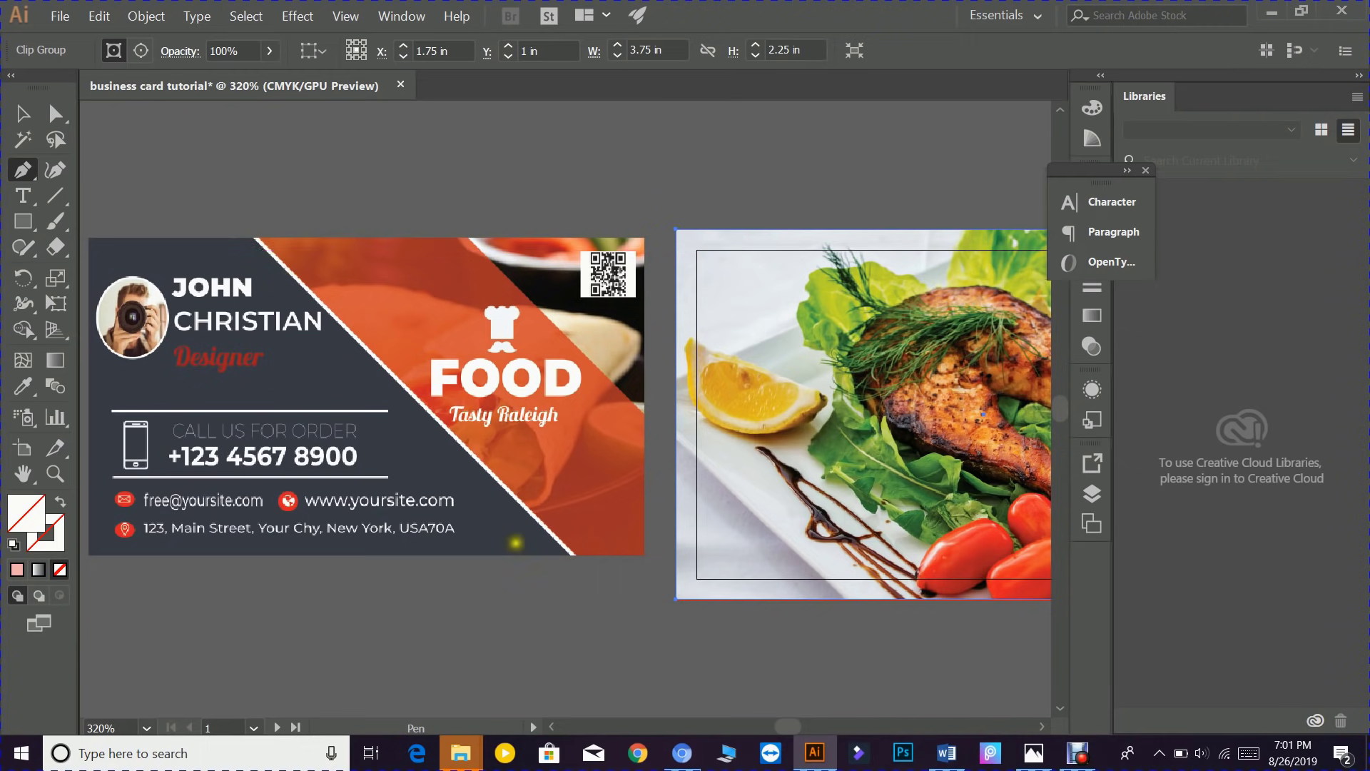
key(v)
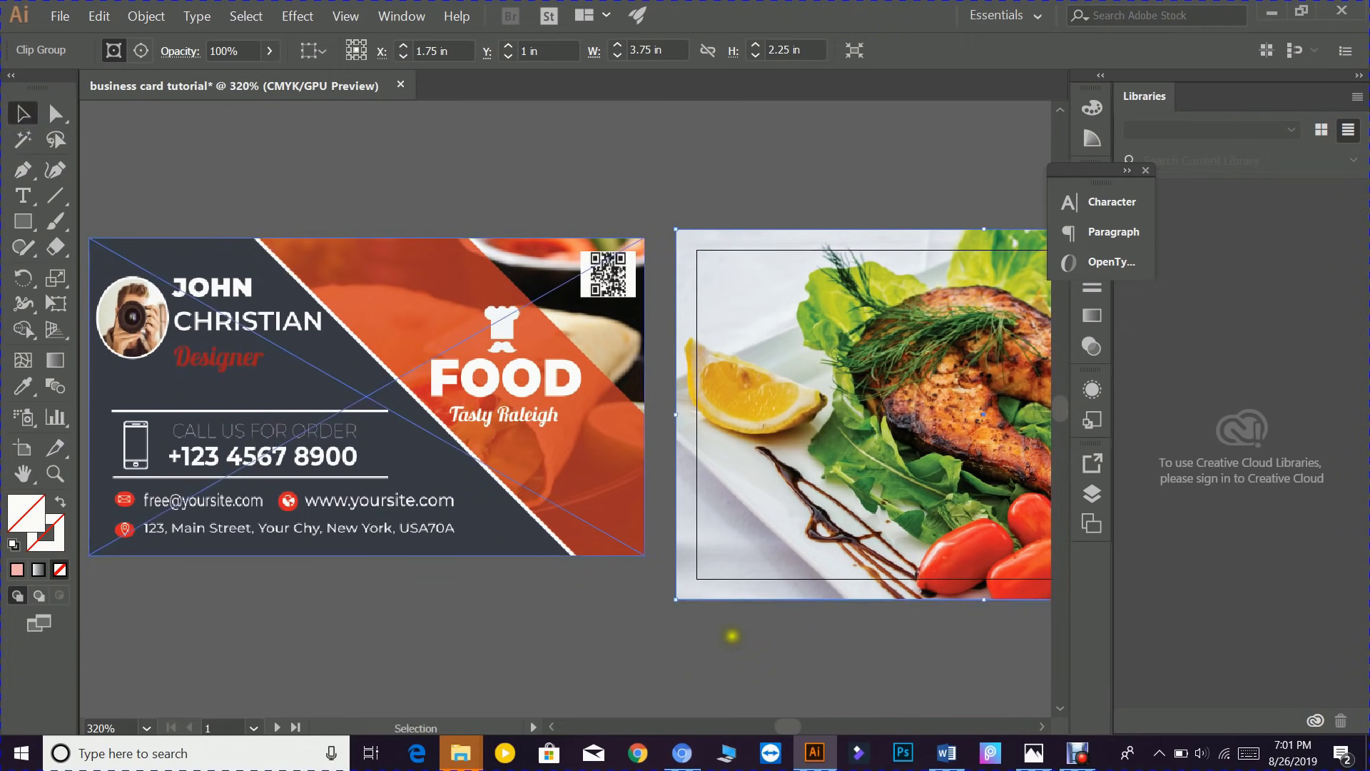
drag(491, 533, 523, 525)
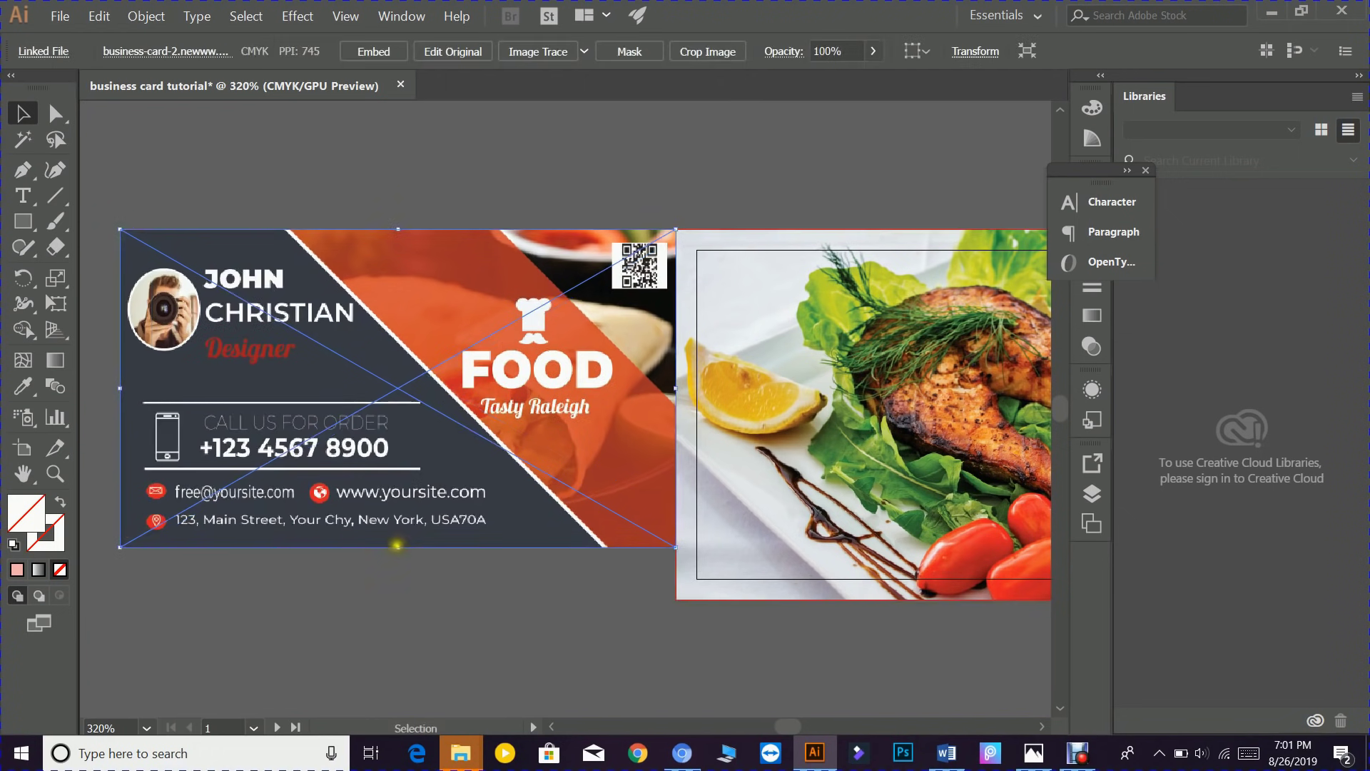
drag(394, 548, 395, 600)
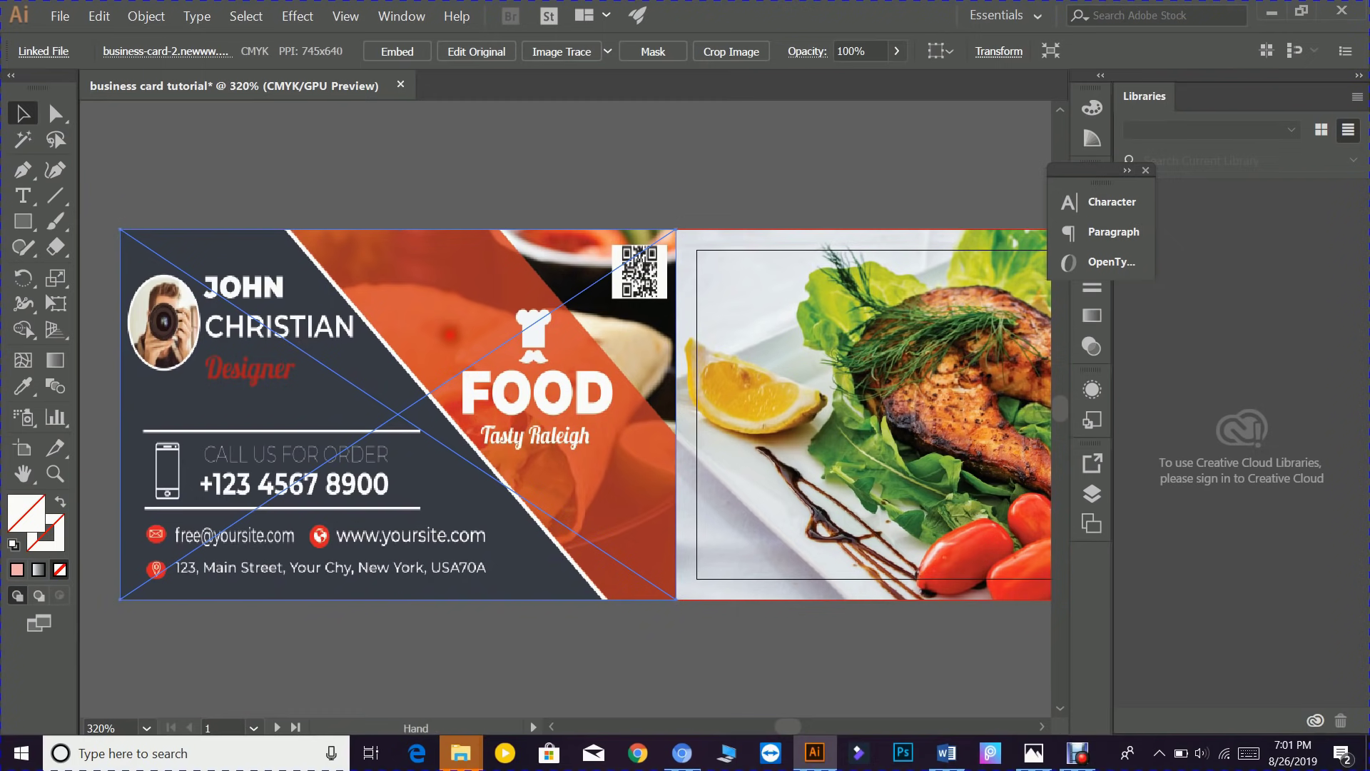
drag(450, 335, 785, 307)
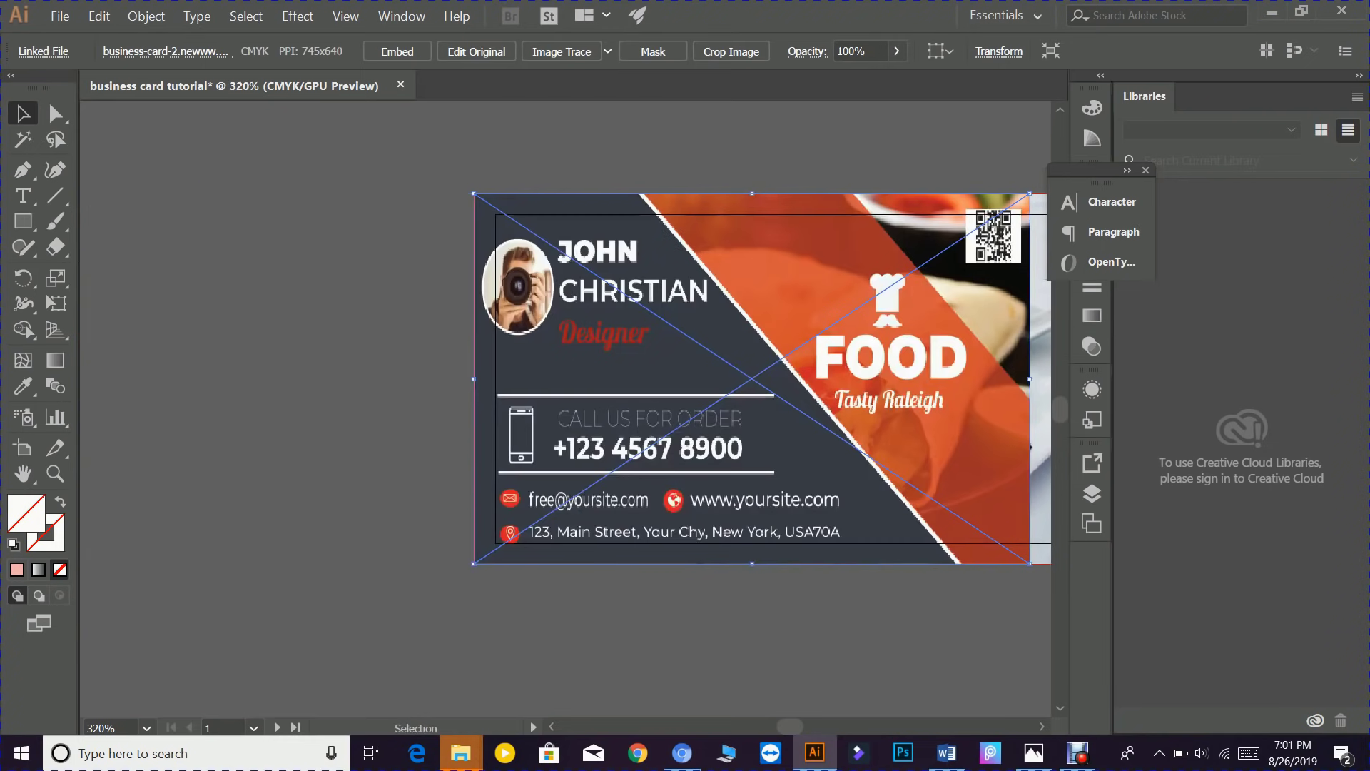
drag(748, 388, 473, 366)
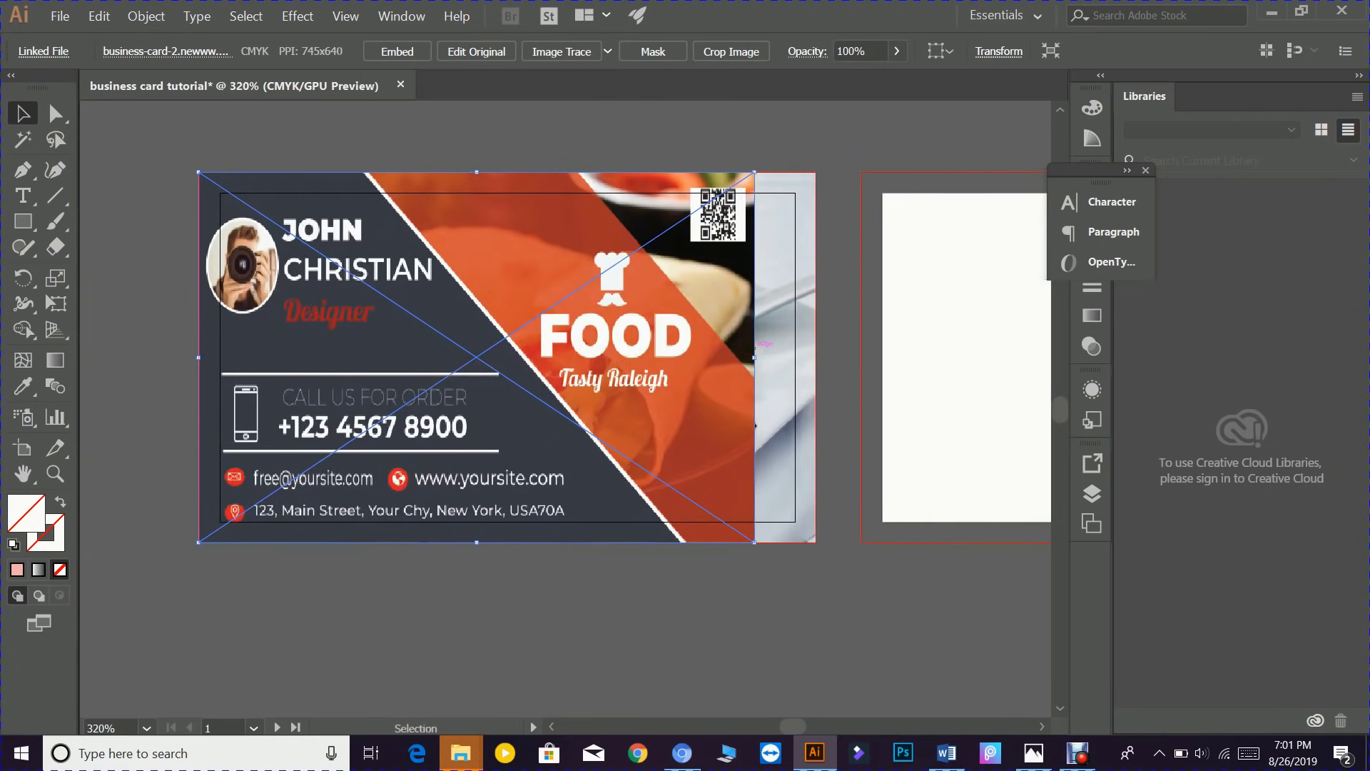
drag(755, 355, 815, 355)
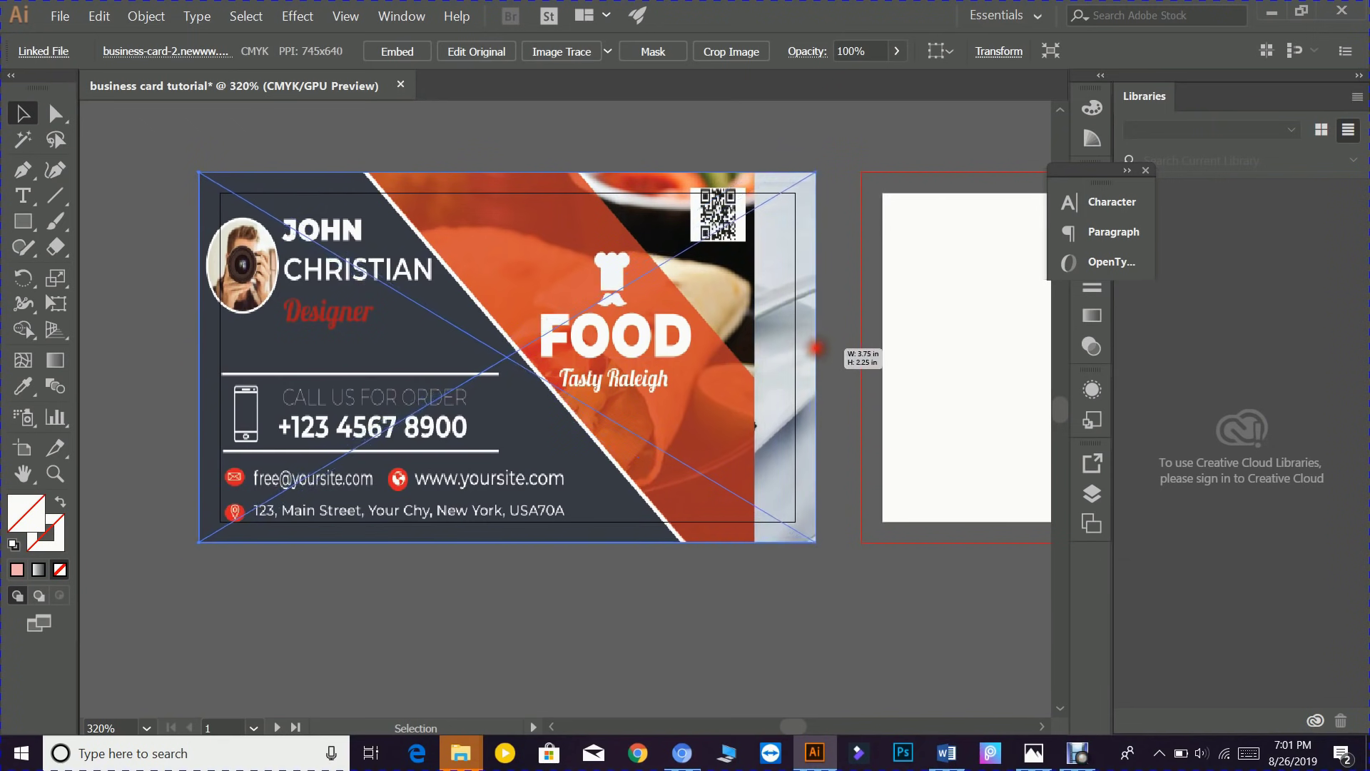
drag(457, 323, 153, 382)
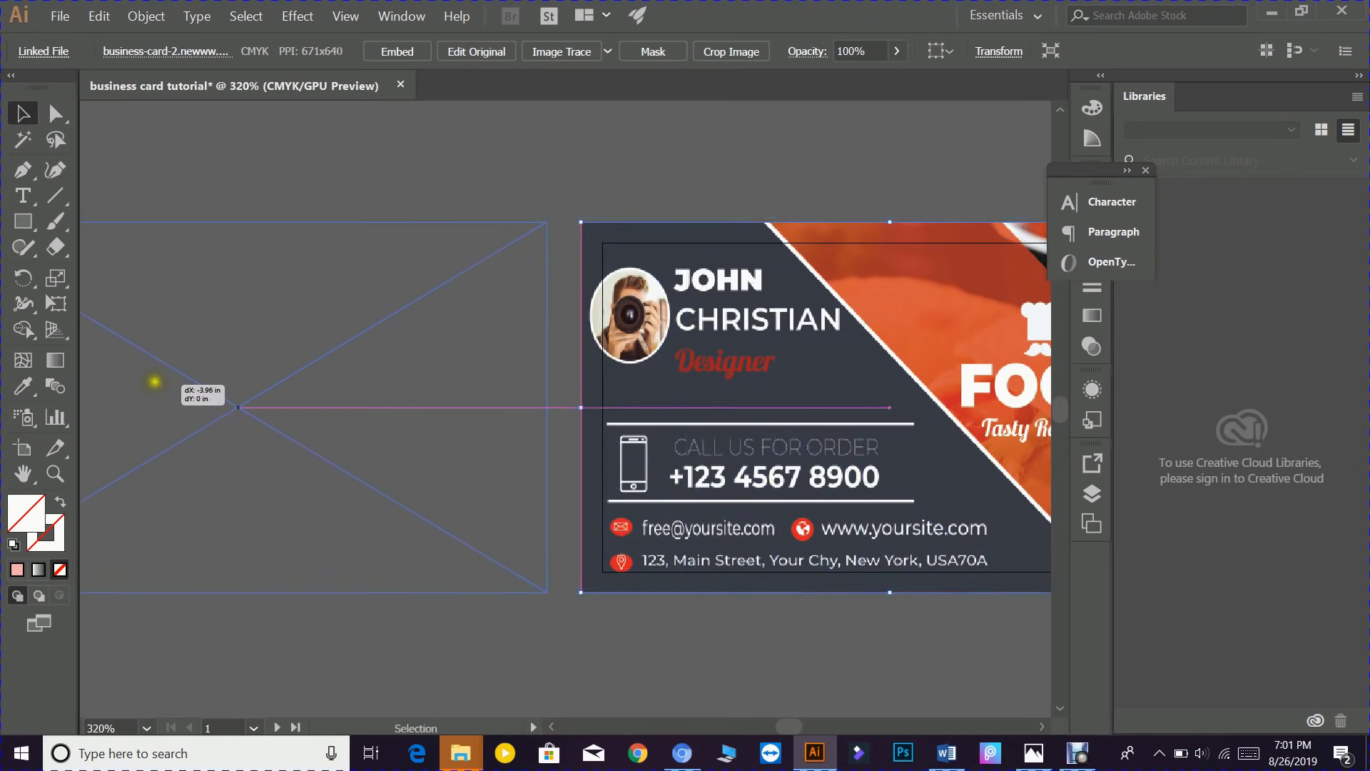
drag(297, 379, 536, 350)
click(437, 598)
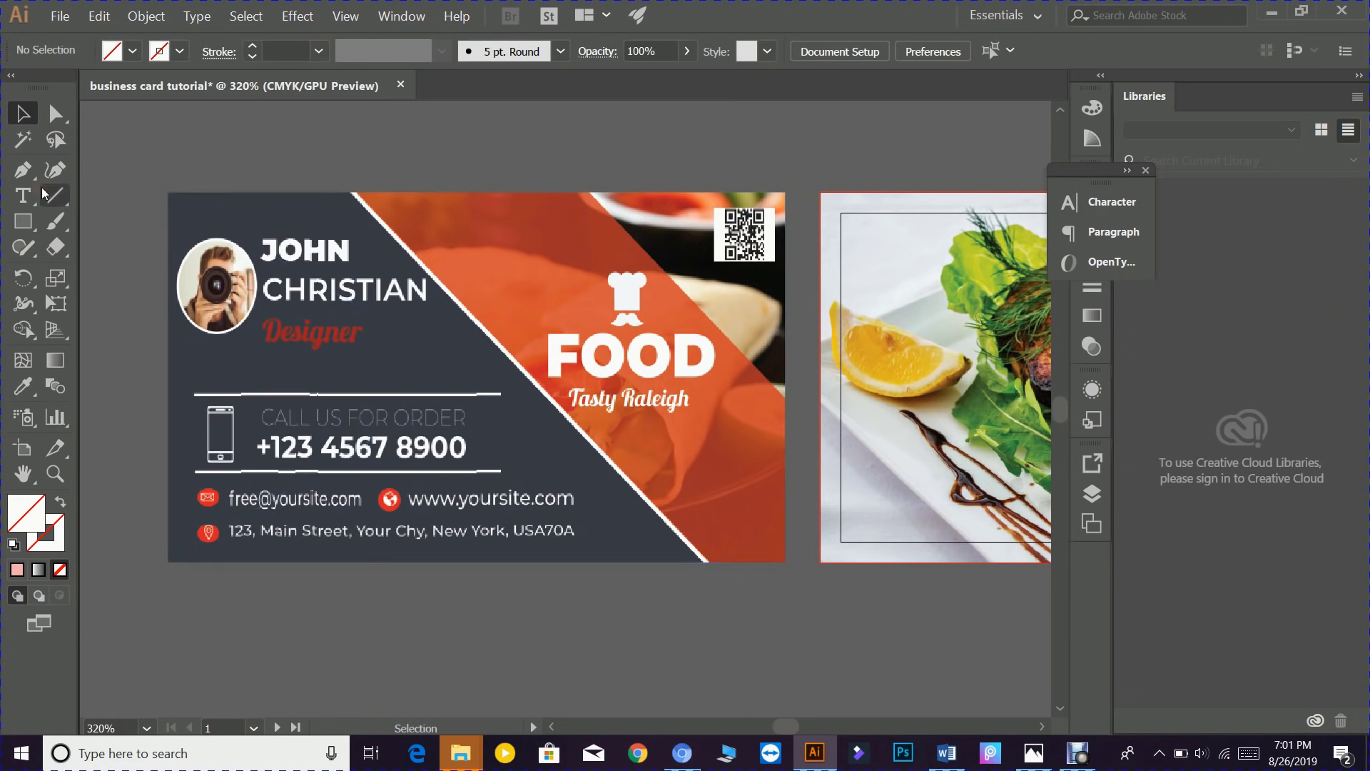
- Trace the card's dark left area as a closed Pen shape along the diagonal edge
click(32, 172)
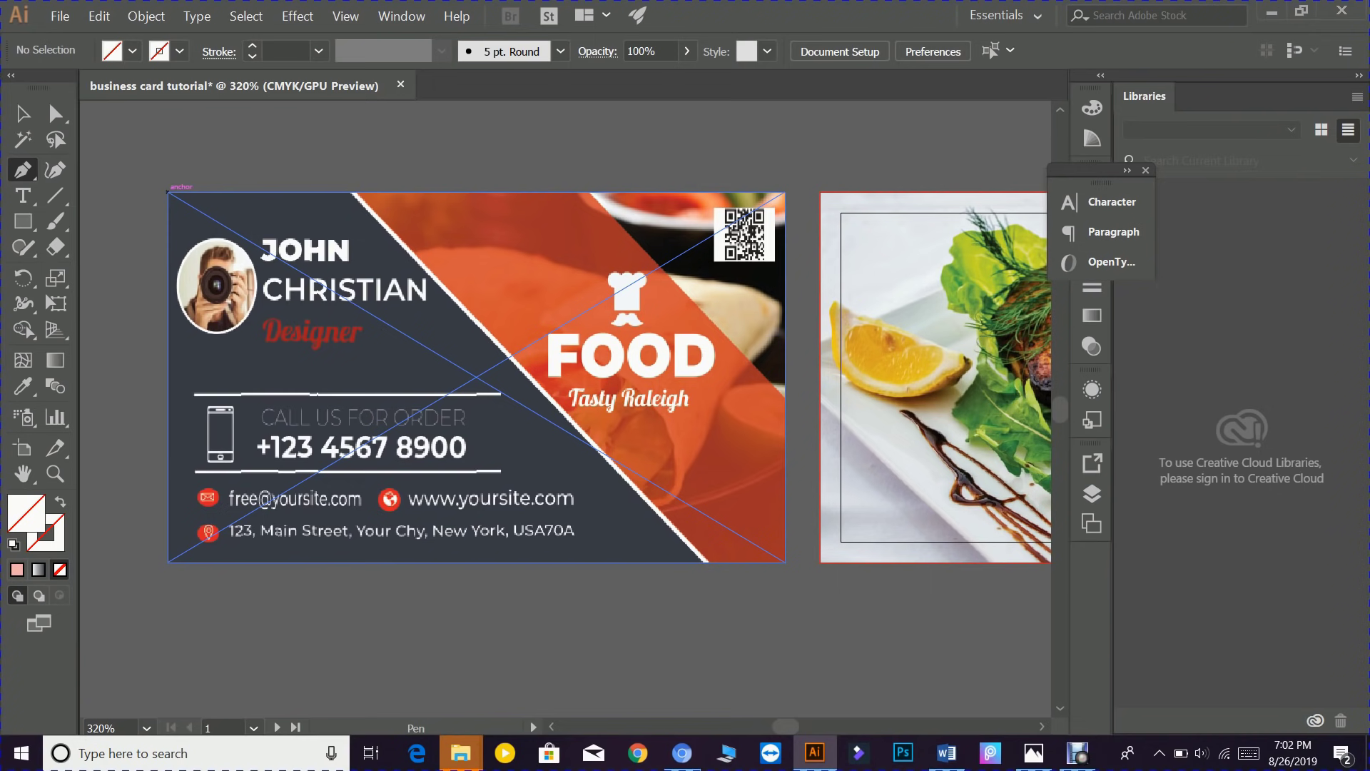
click(168, 191)
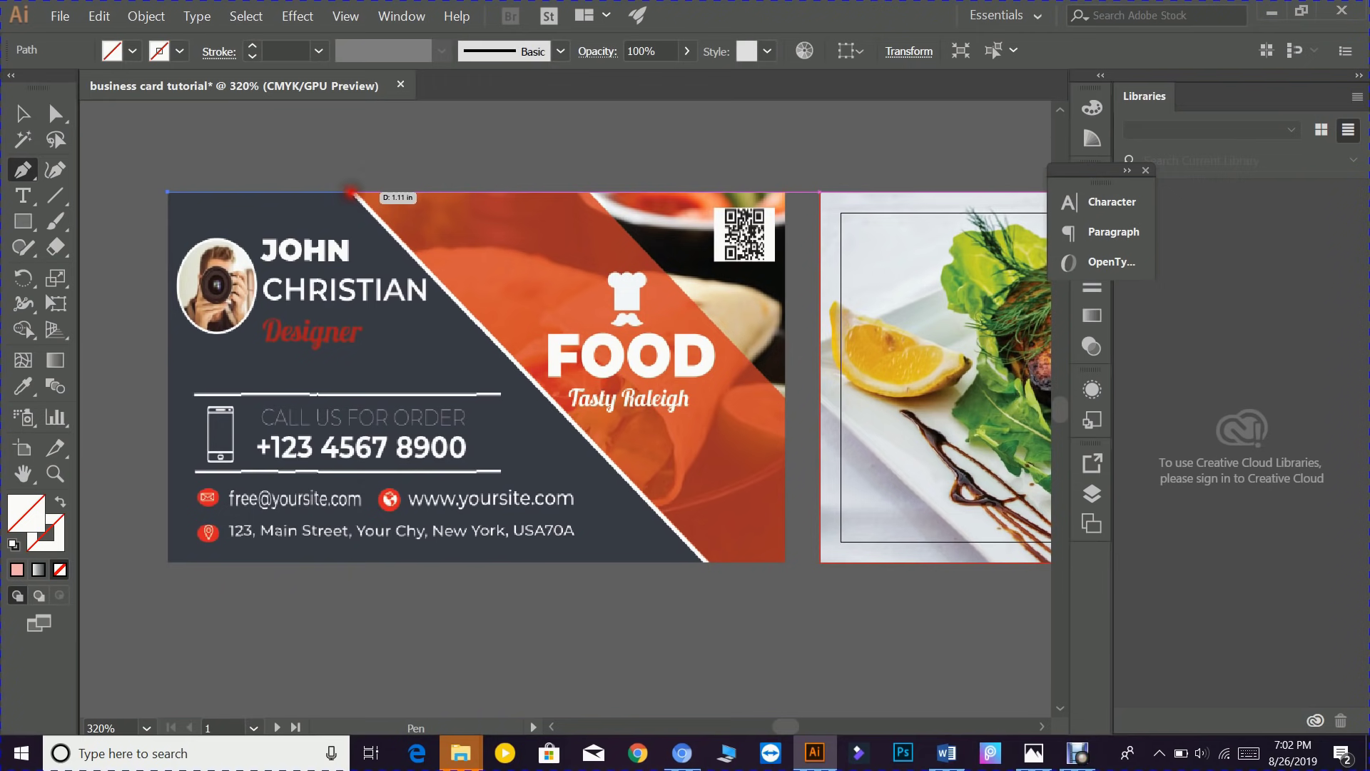
click(351, 193)
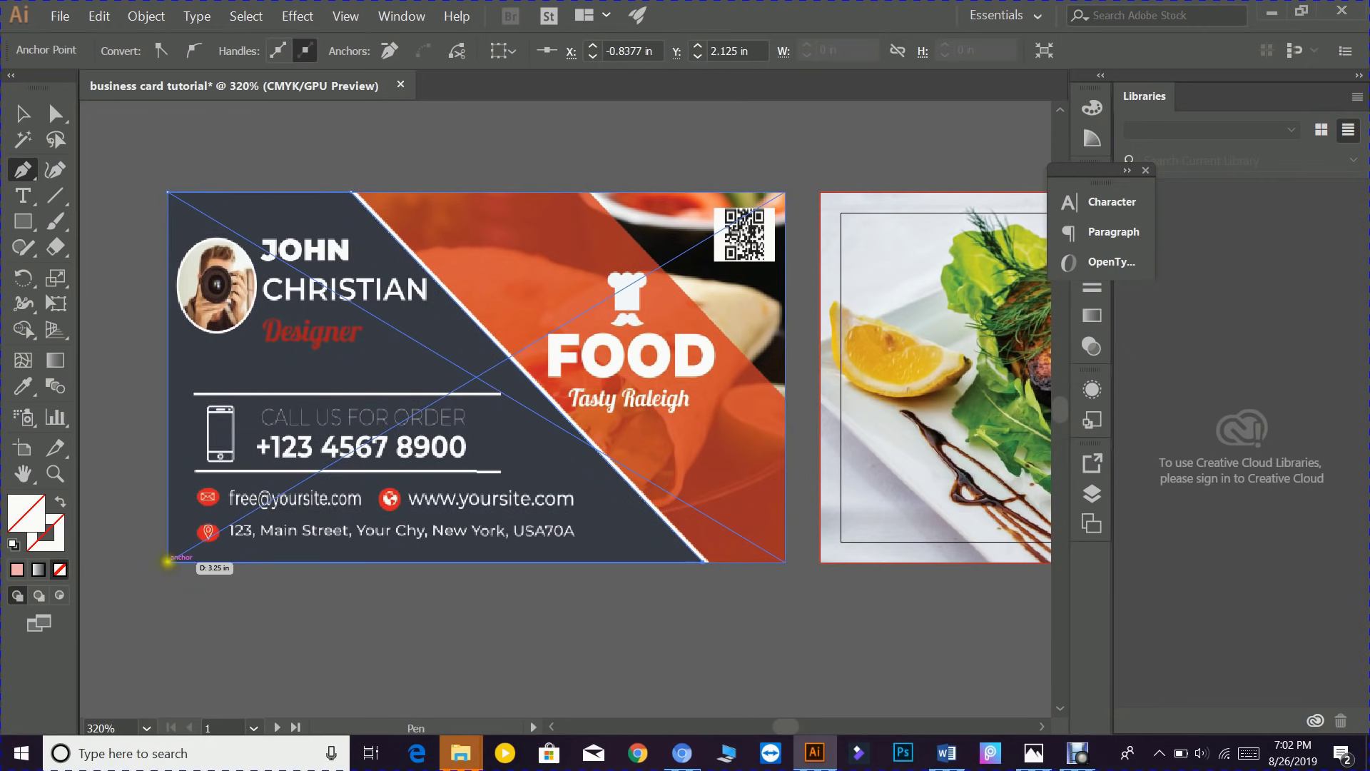
click(168, 562)
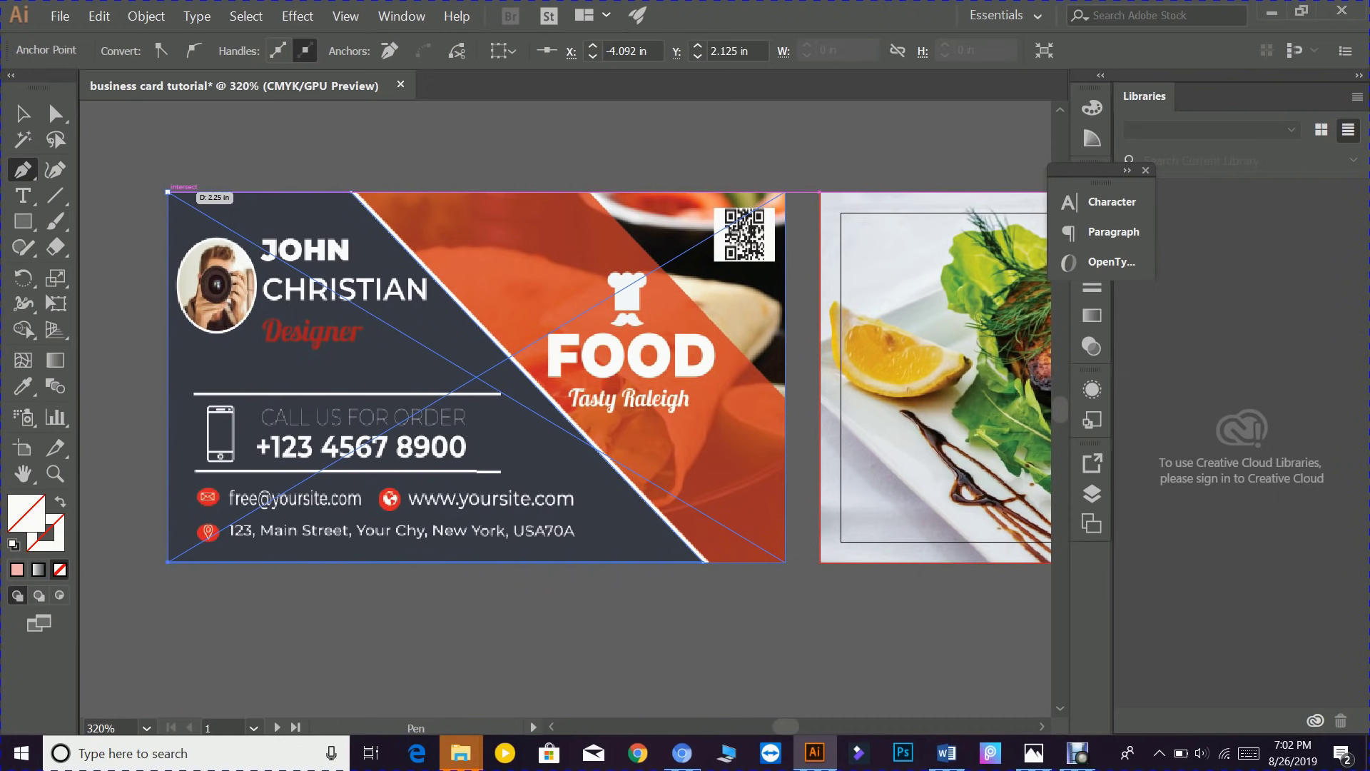
click(168, 192)
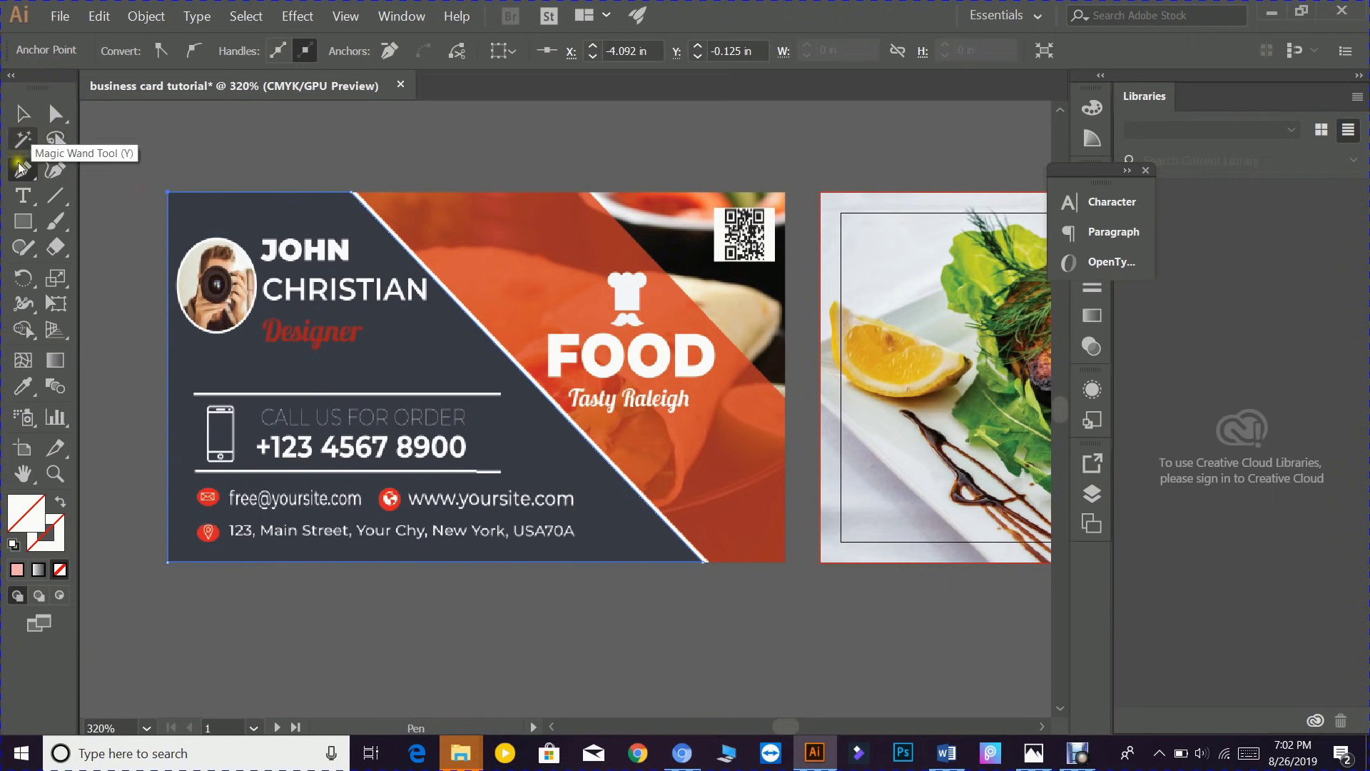
- Fill the traced shape with dark grey #444242
double_click(25, 508)
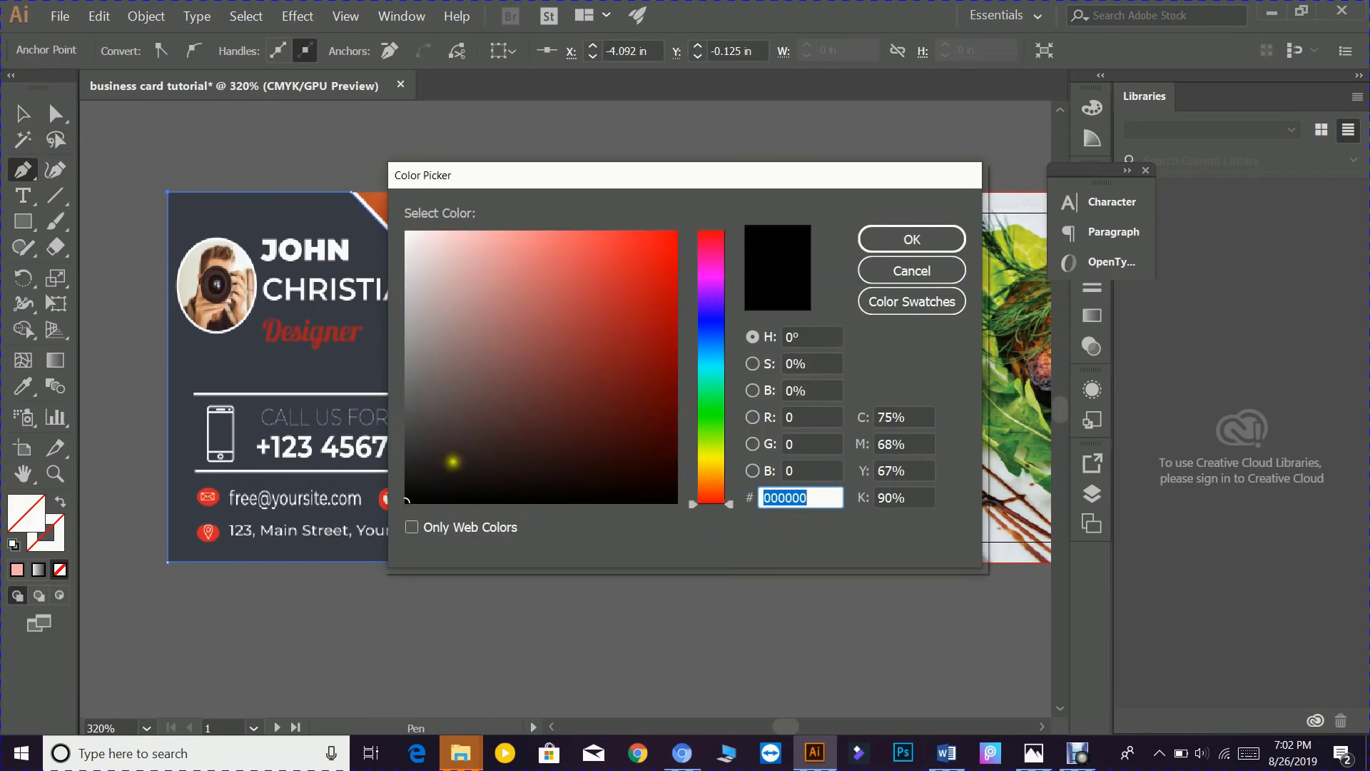
click(412, 430)
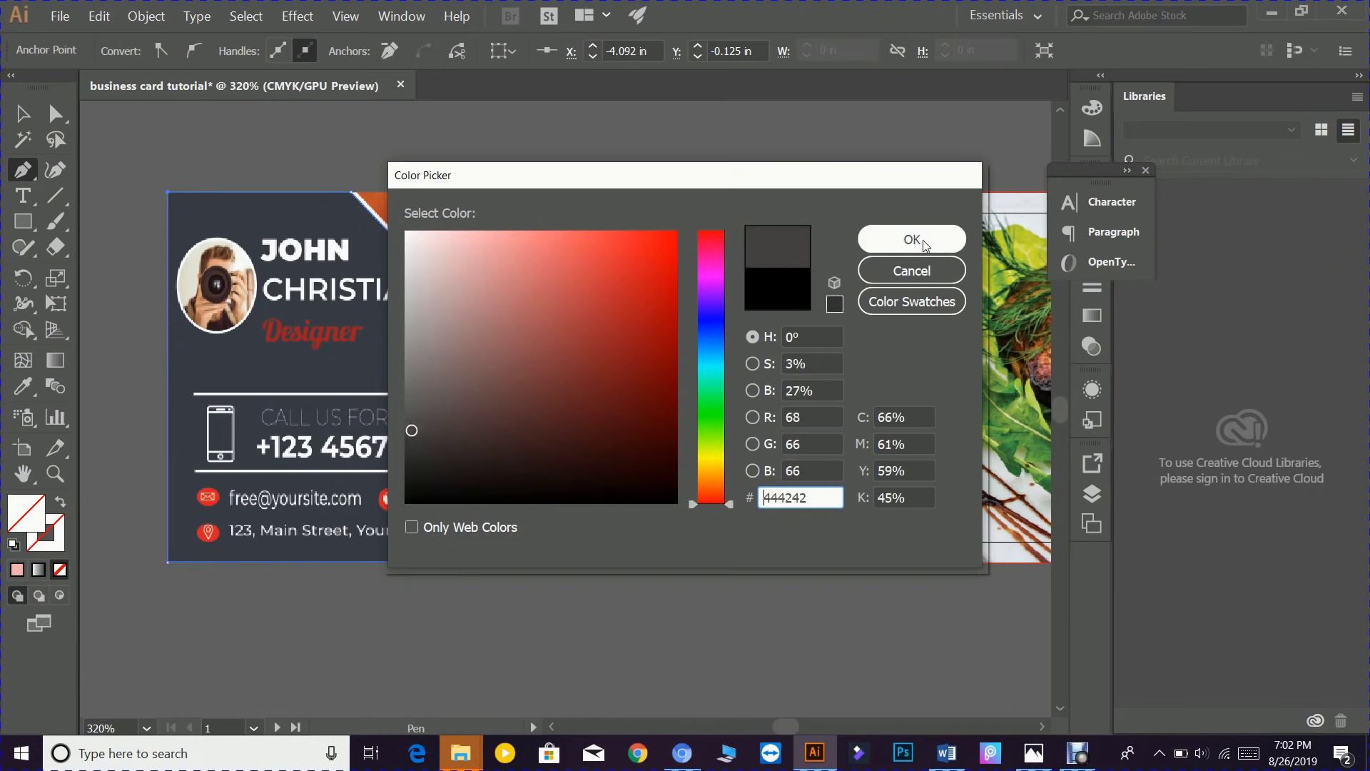
click(923, 240)
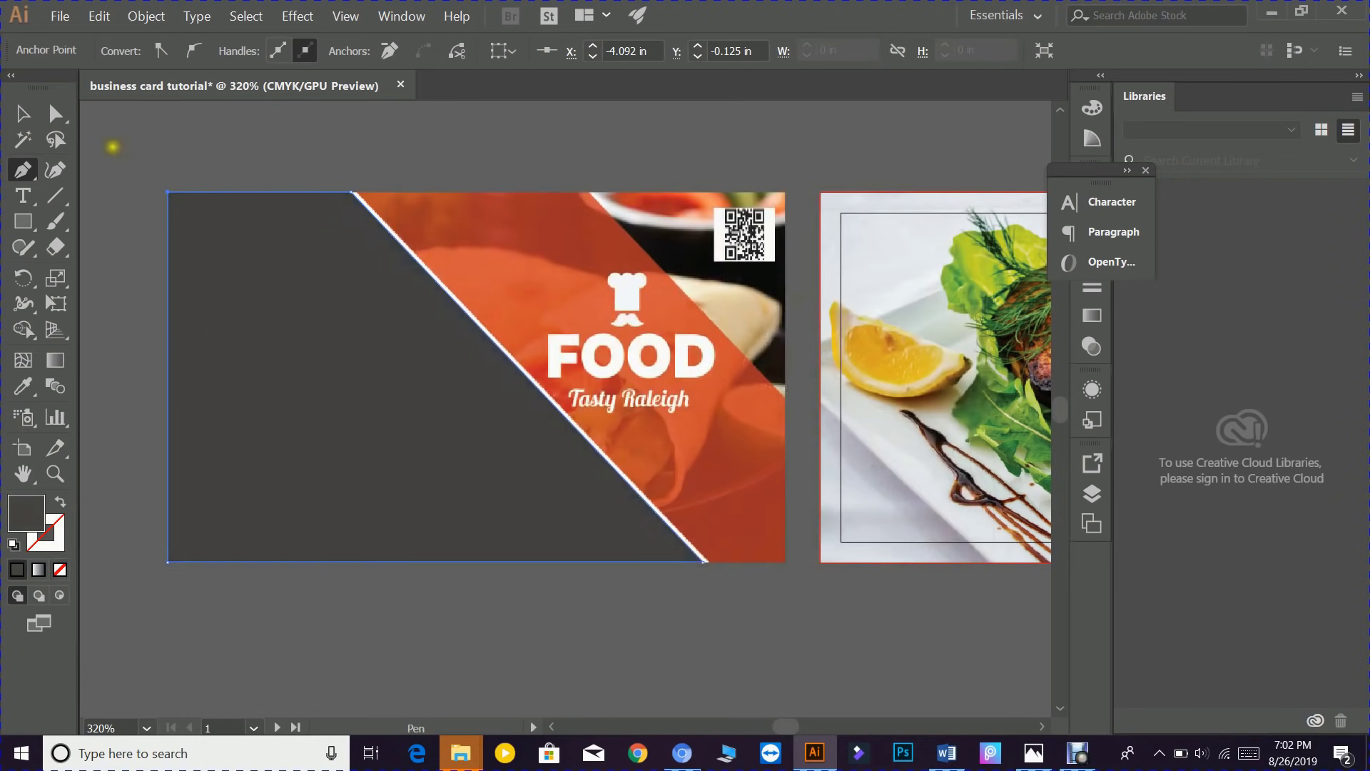
click(22, 112)
- Give the grey shape the reference card's dark colour using the Eyedropper
click(270, 313)
drag(271, 313, 270, 478)
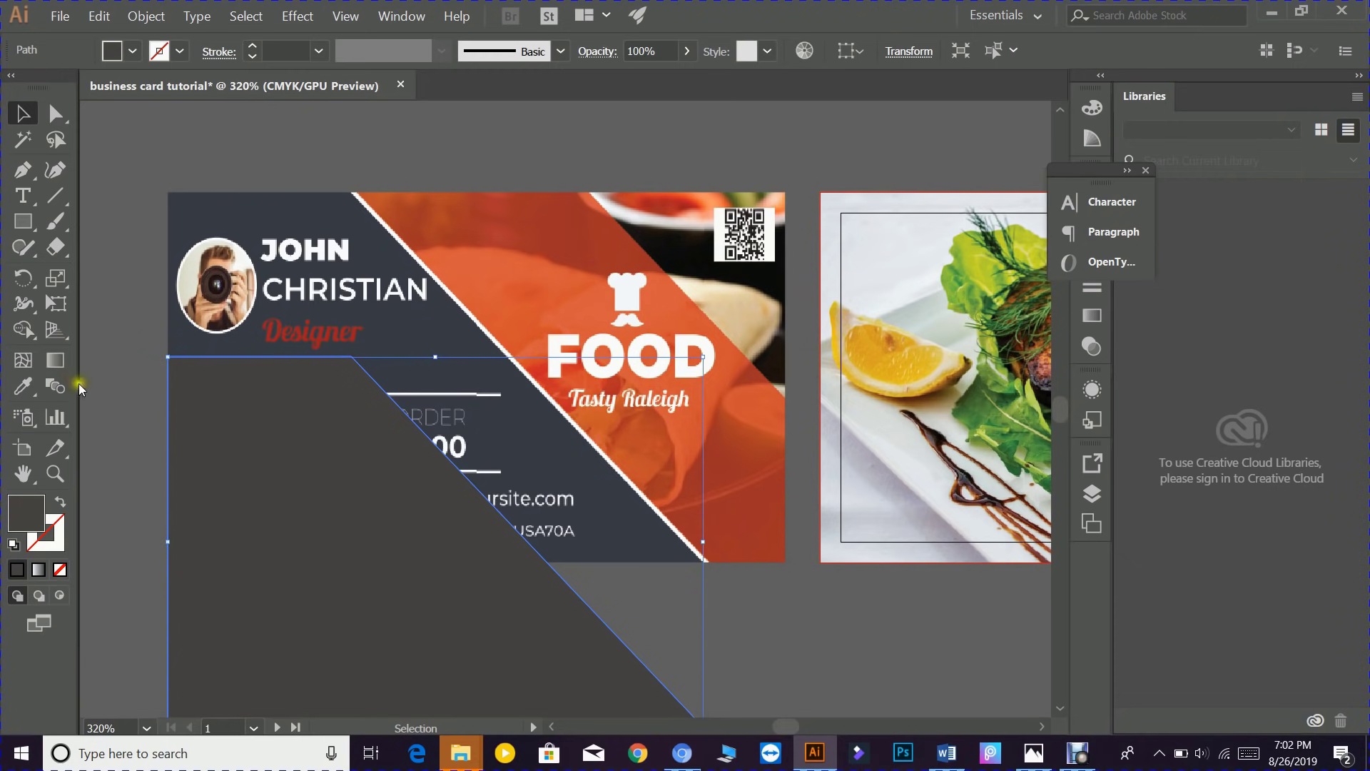
click(114, 394)
click(300, 435)
click(22, 385)
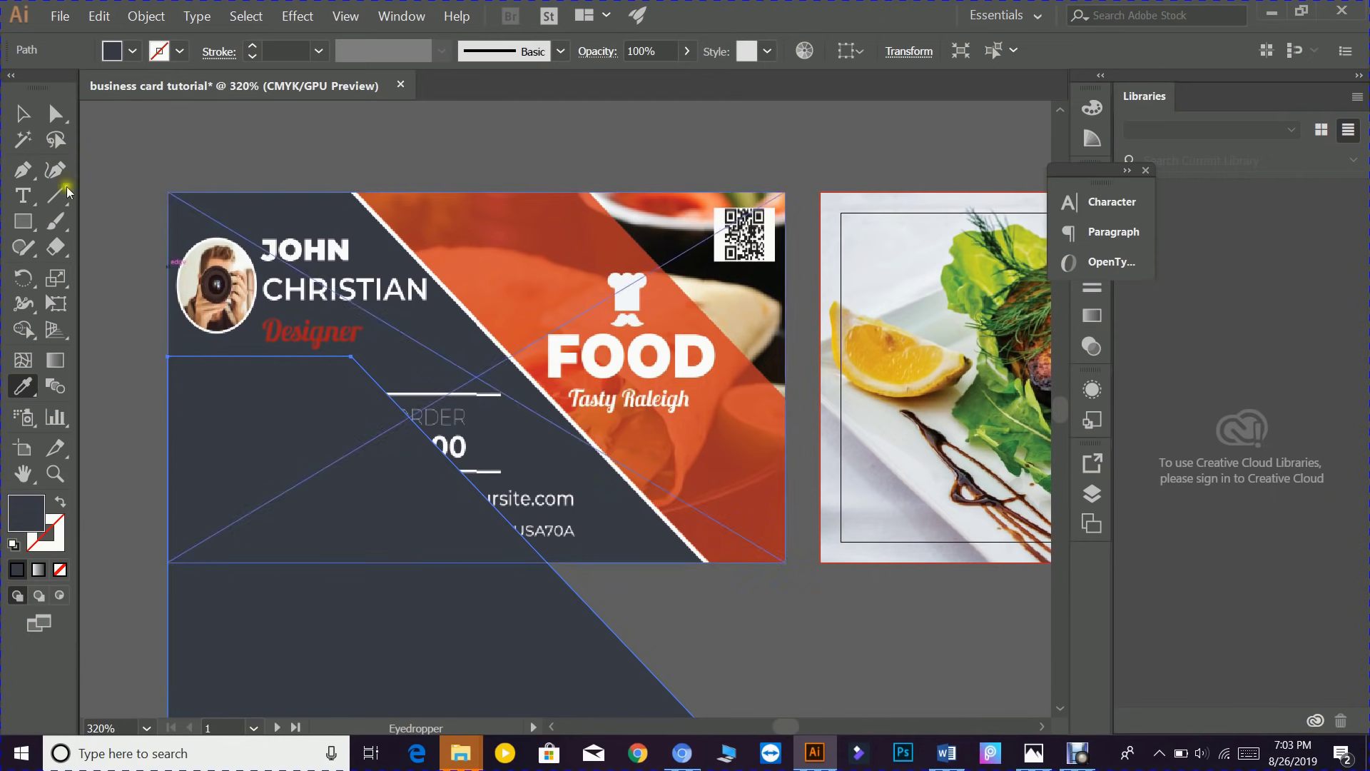
click(22, 113)
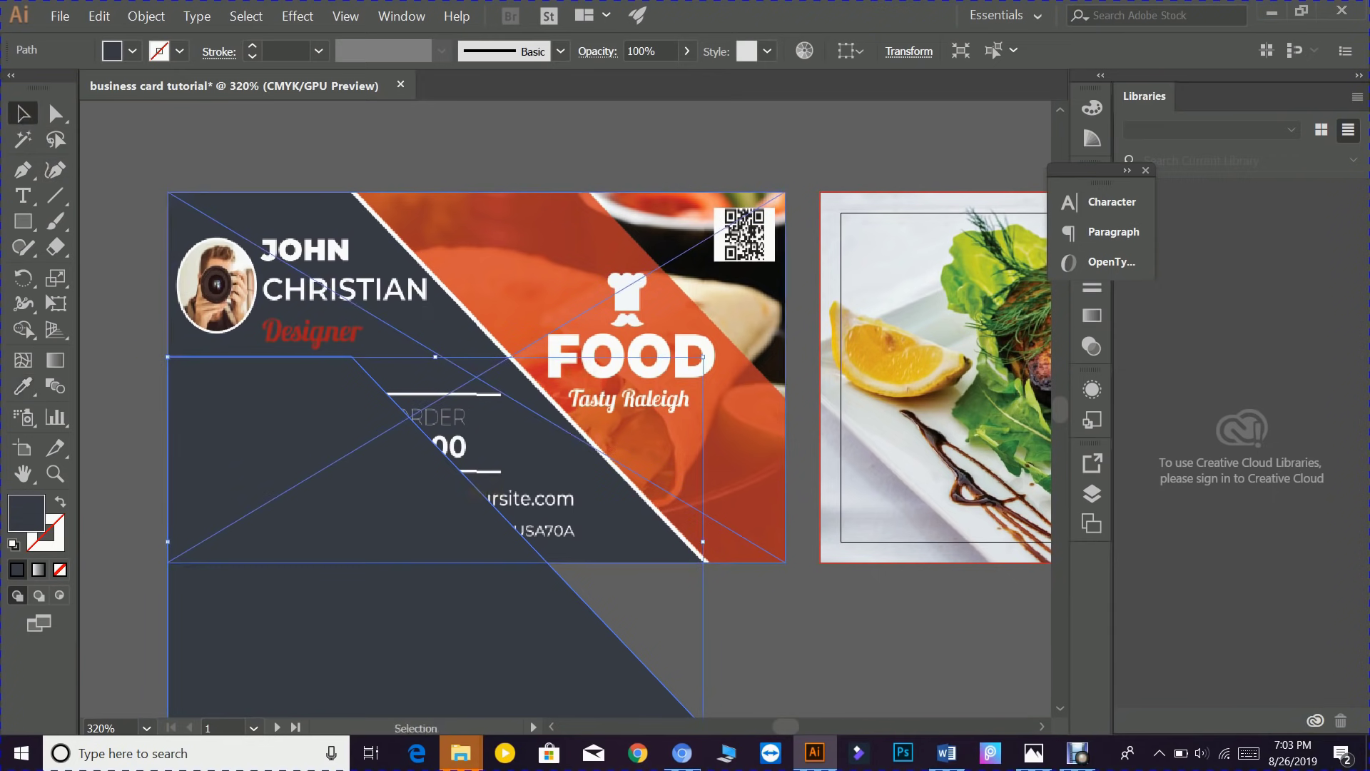
- Move the dark shape onto the food-photo card's left side and reframe both cards
drag(328, 469, 80, 453)
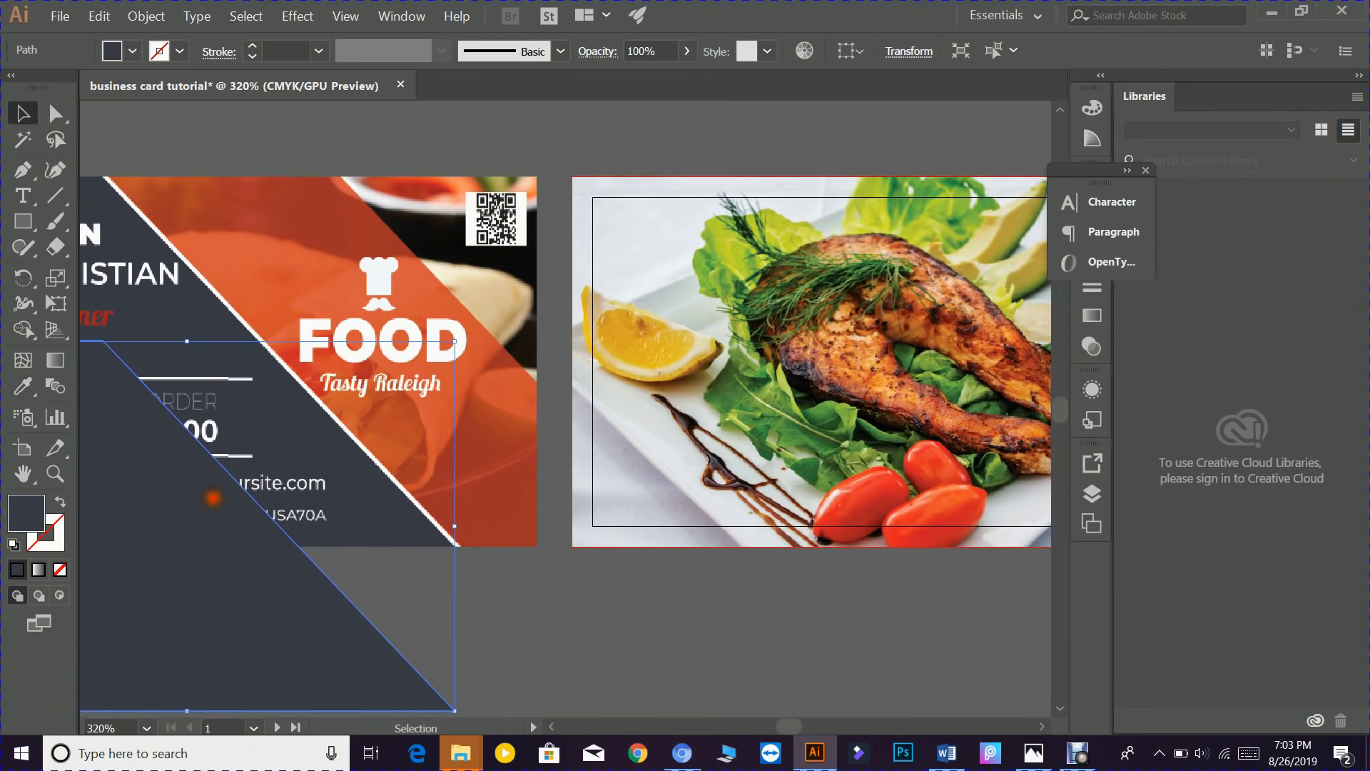
drag(214, 498, 834, 349)
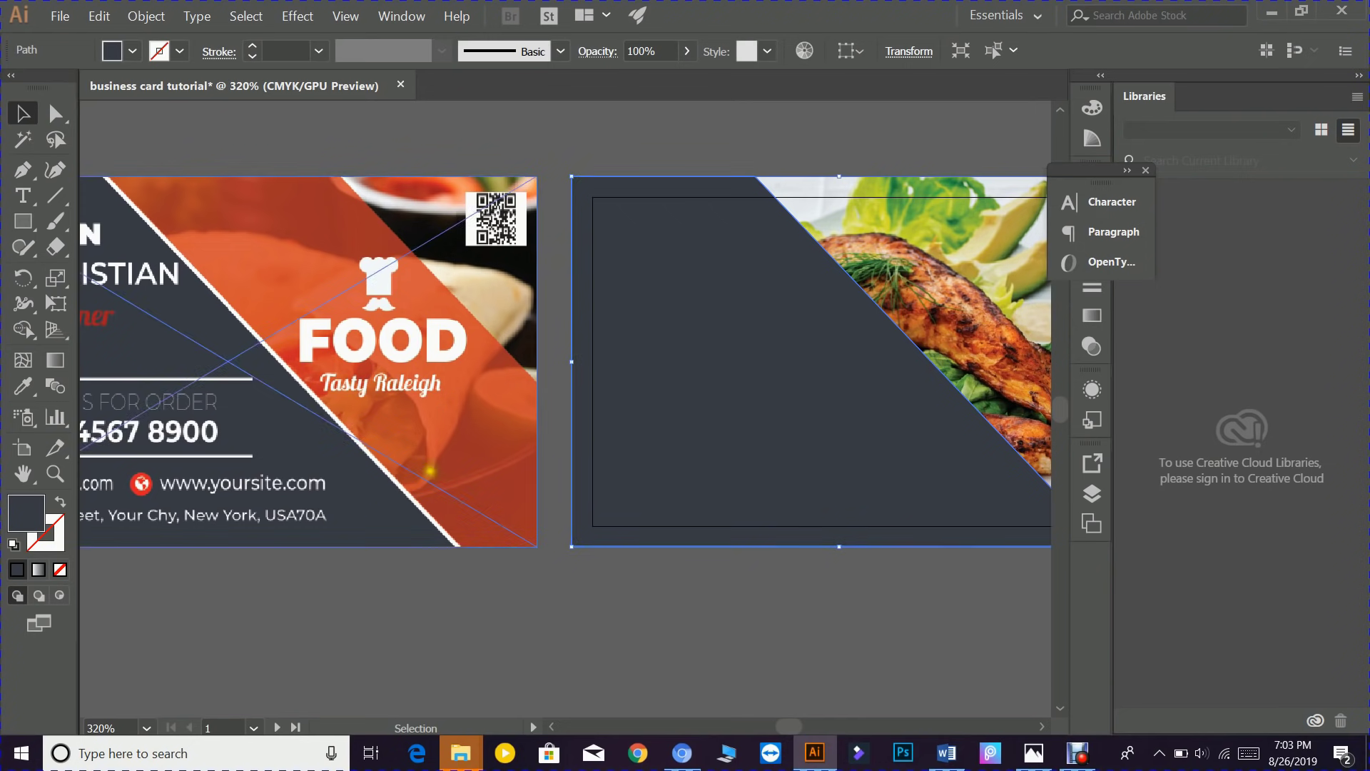
key(space)
drag(328, 414, 376, 474)
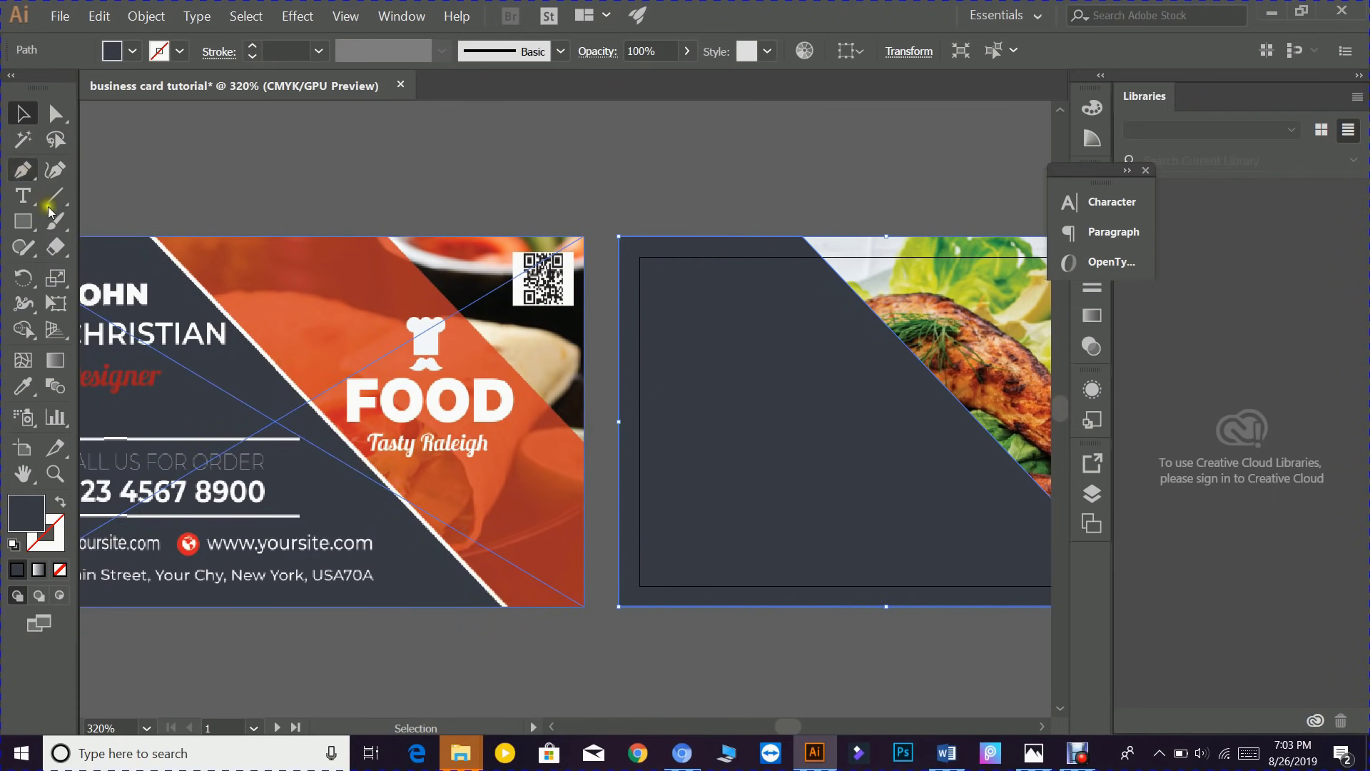
- Deselect everything, adjust the dark shape's path, and select the dark triangle on the food card
click(24, 171)
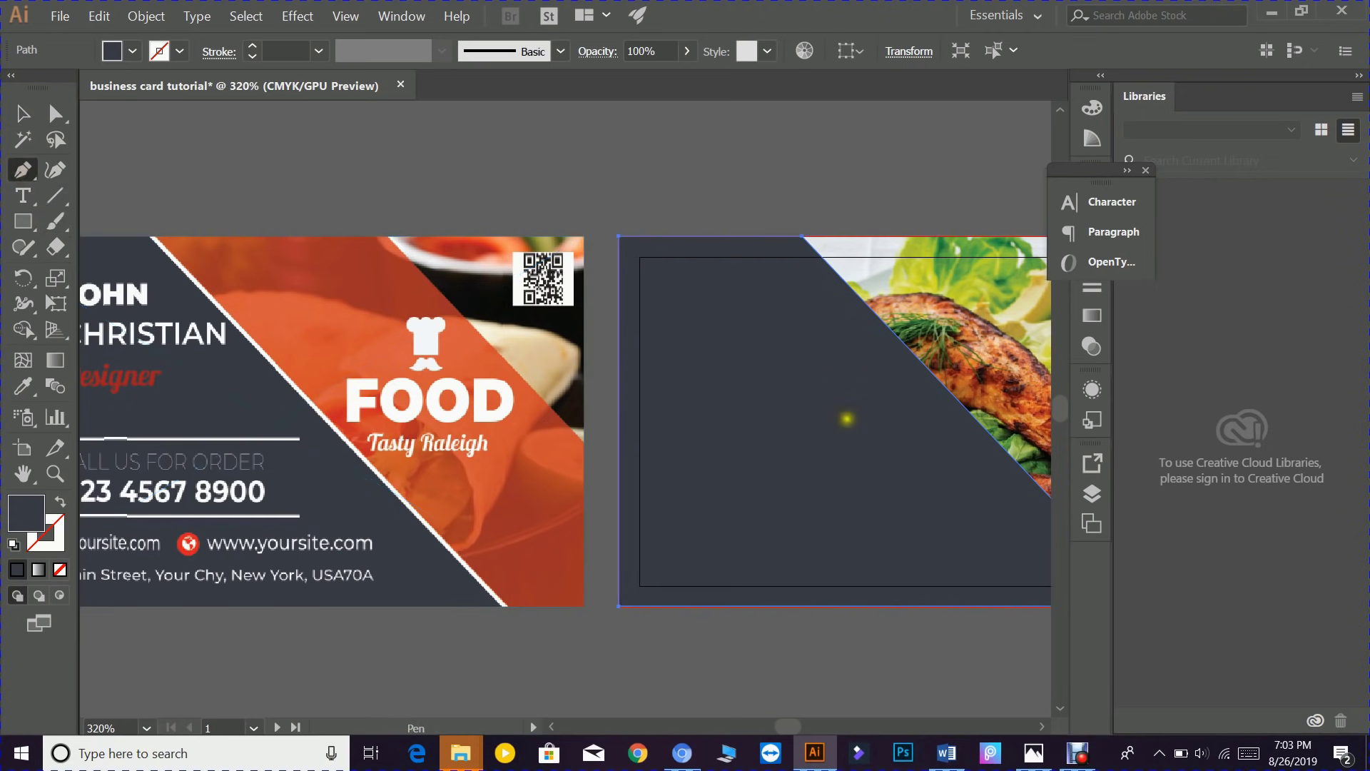
drag(770, 302, 491, 312)
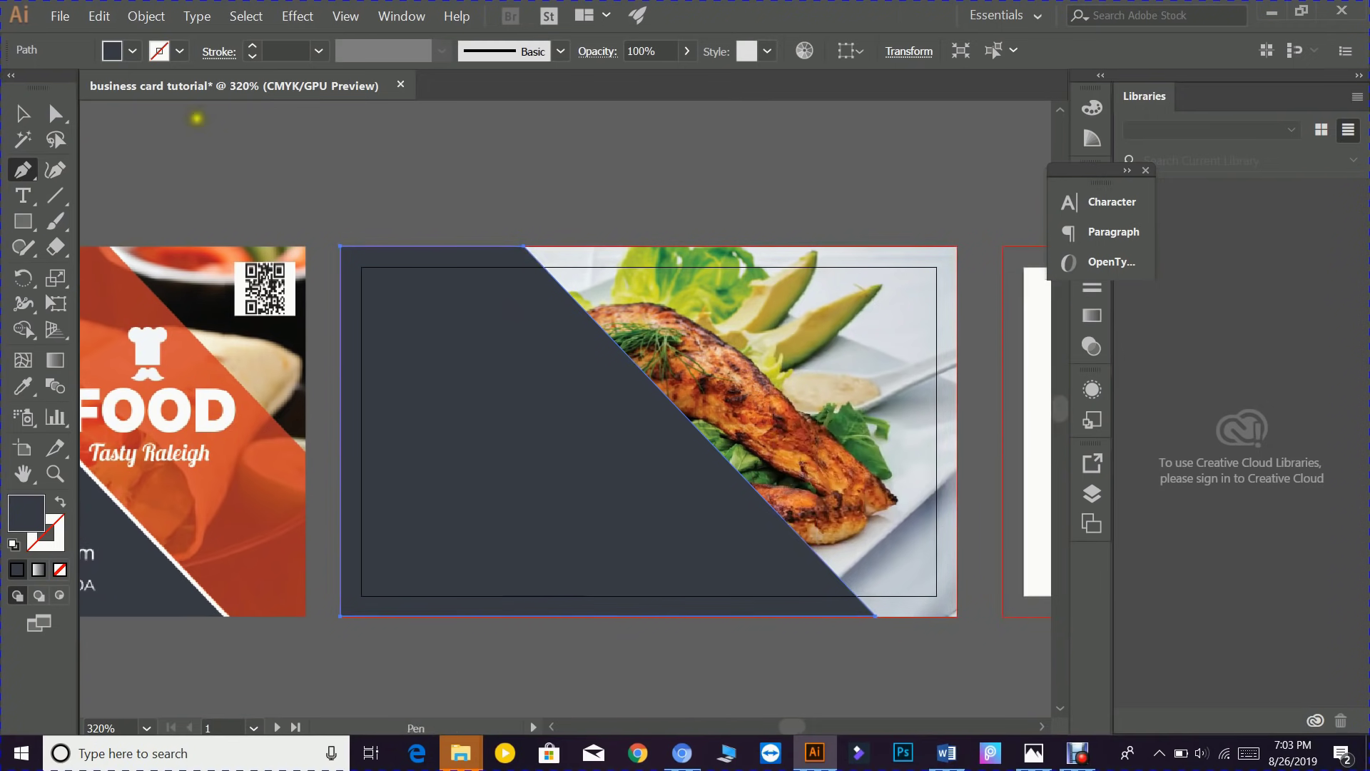
click(243, 16)
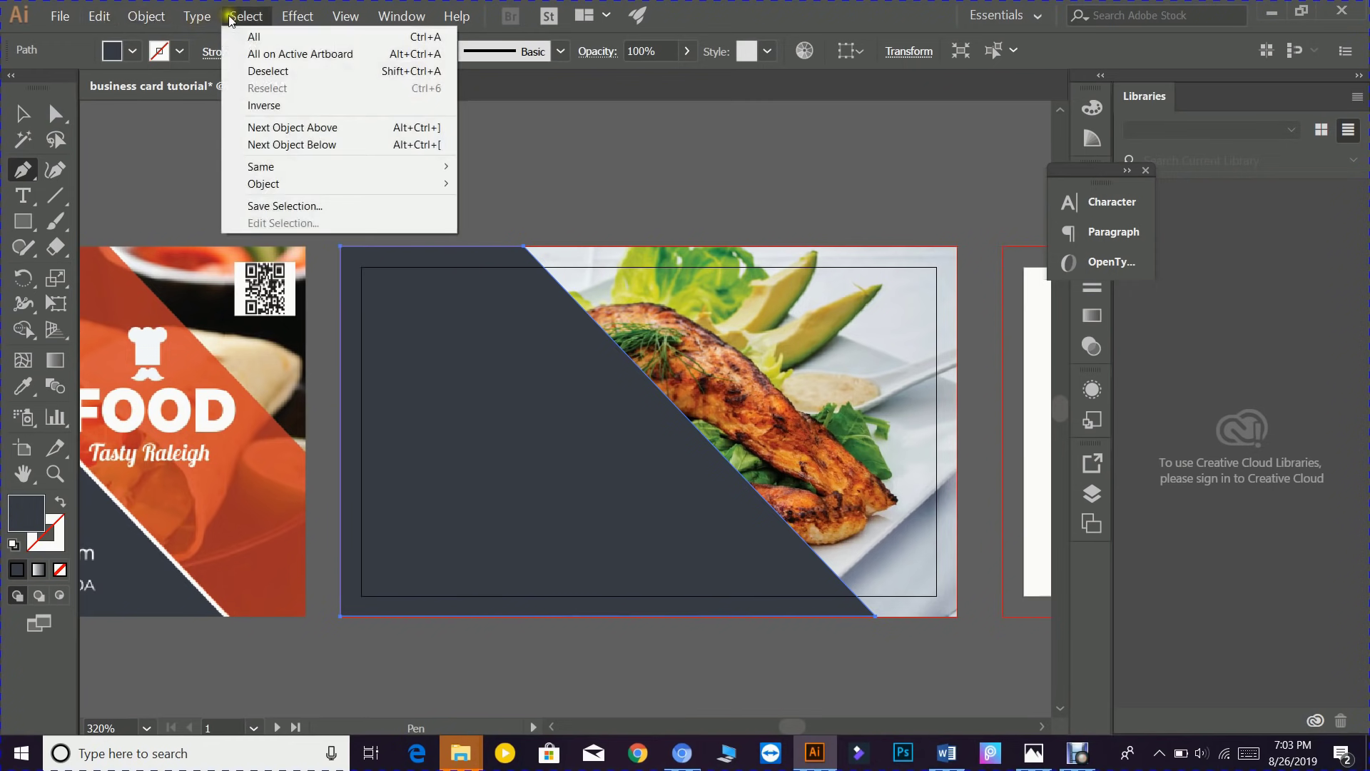
click(276, 72)
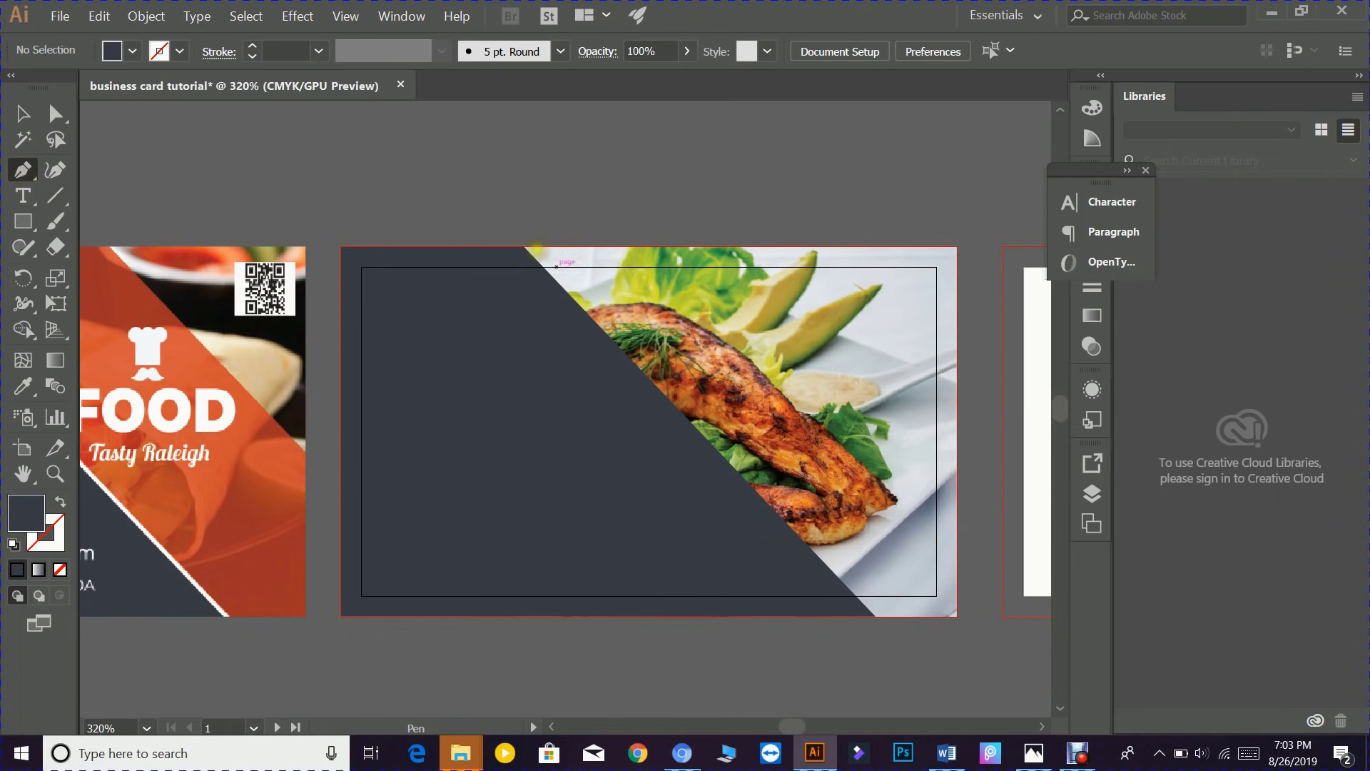
ctrl+click(523, 245)
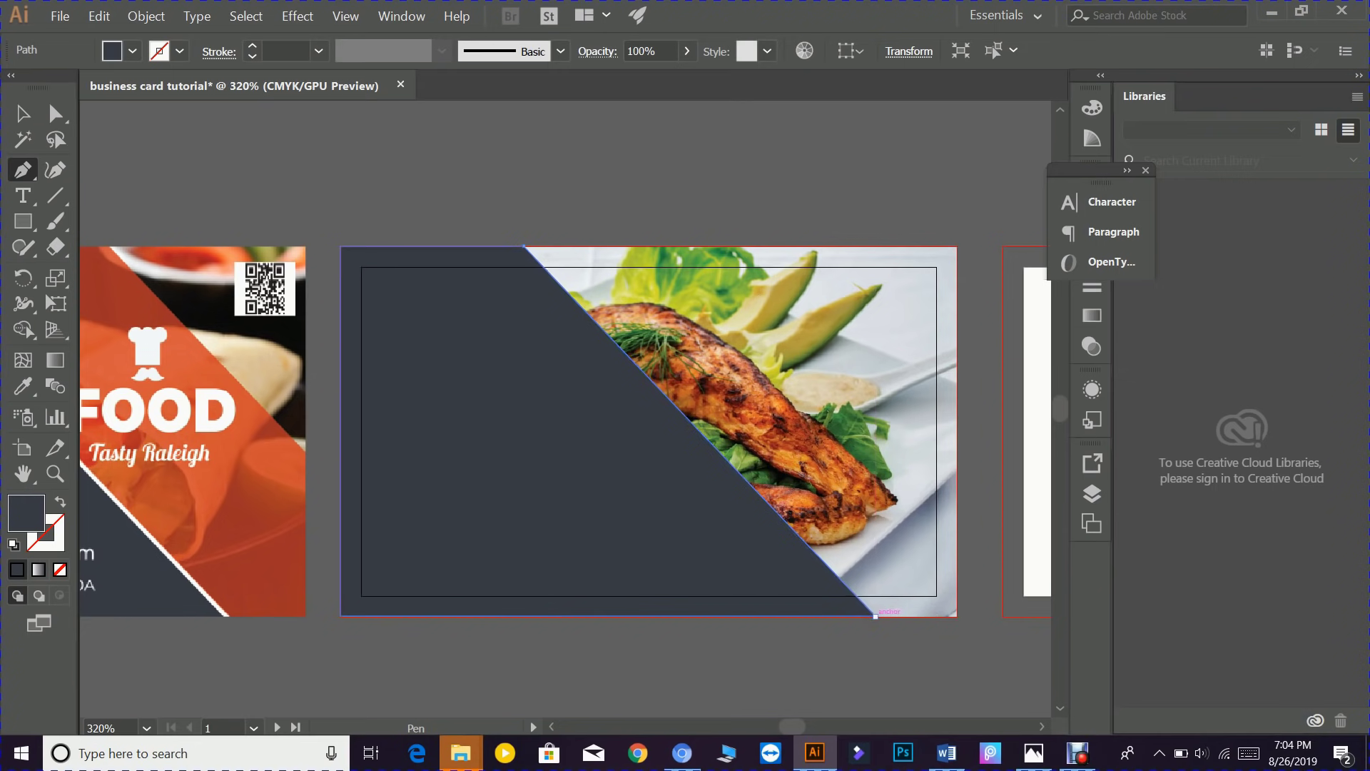
click(876, 613)
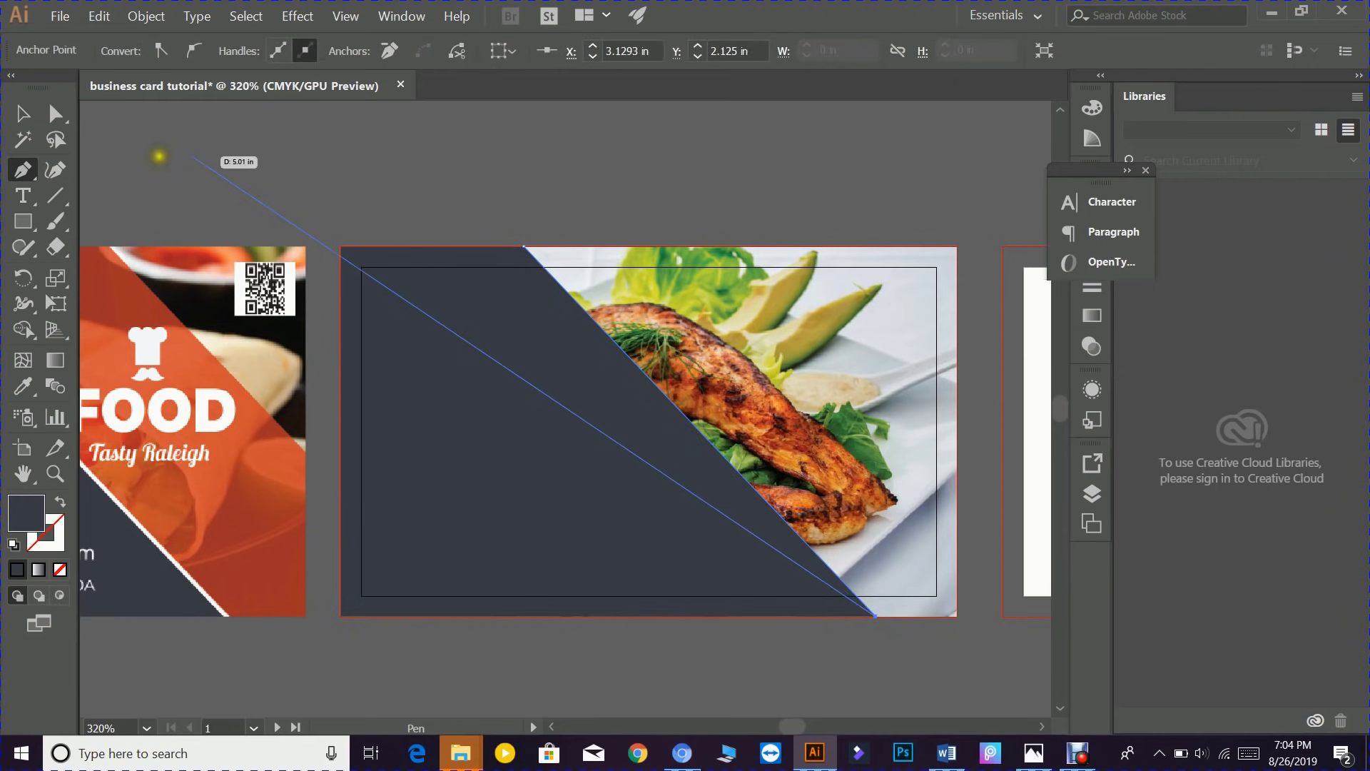
click(21, 113)
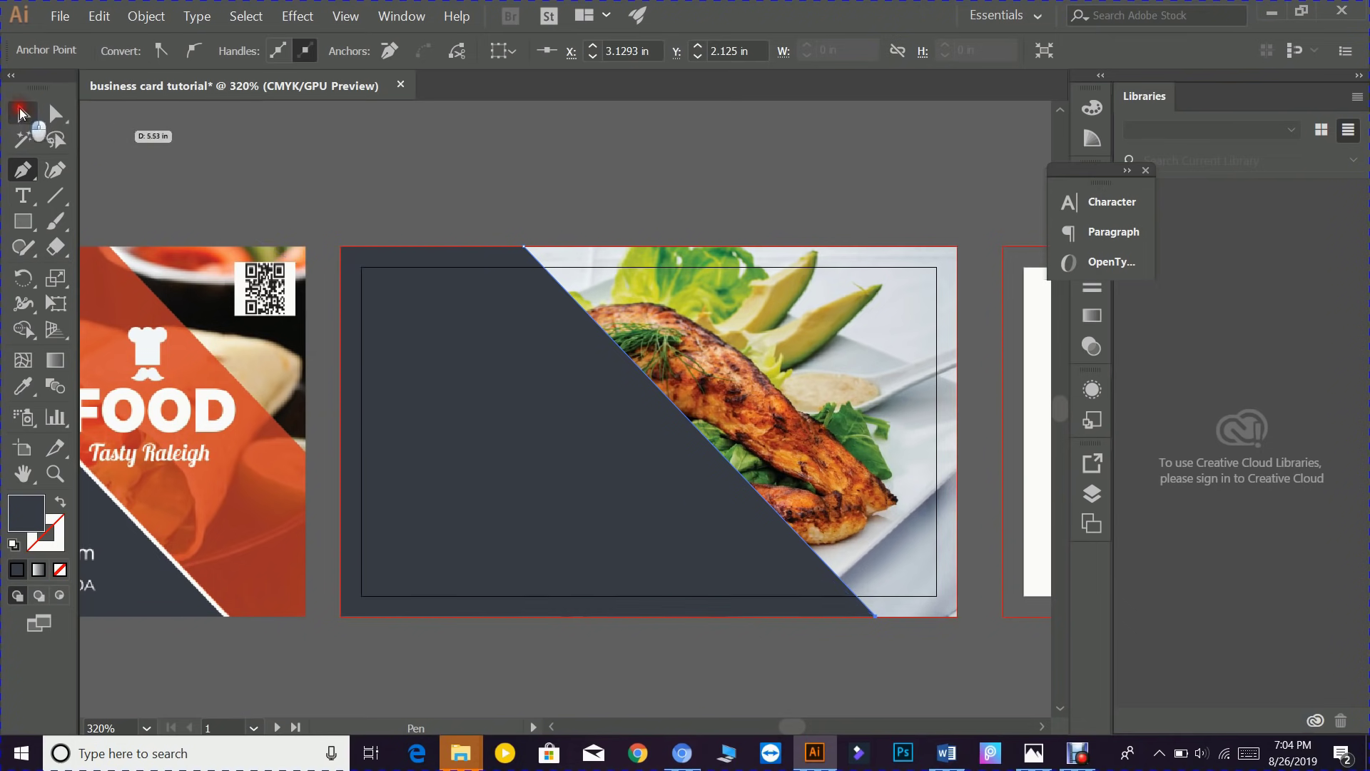
click(555, 382)
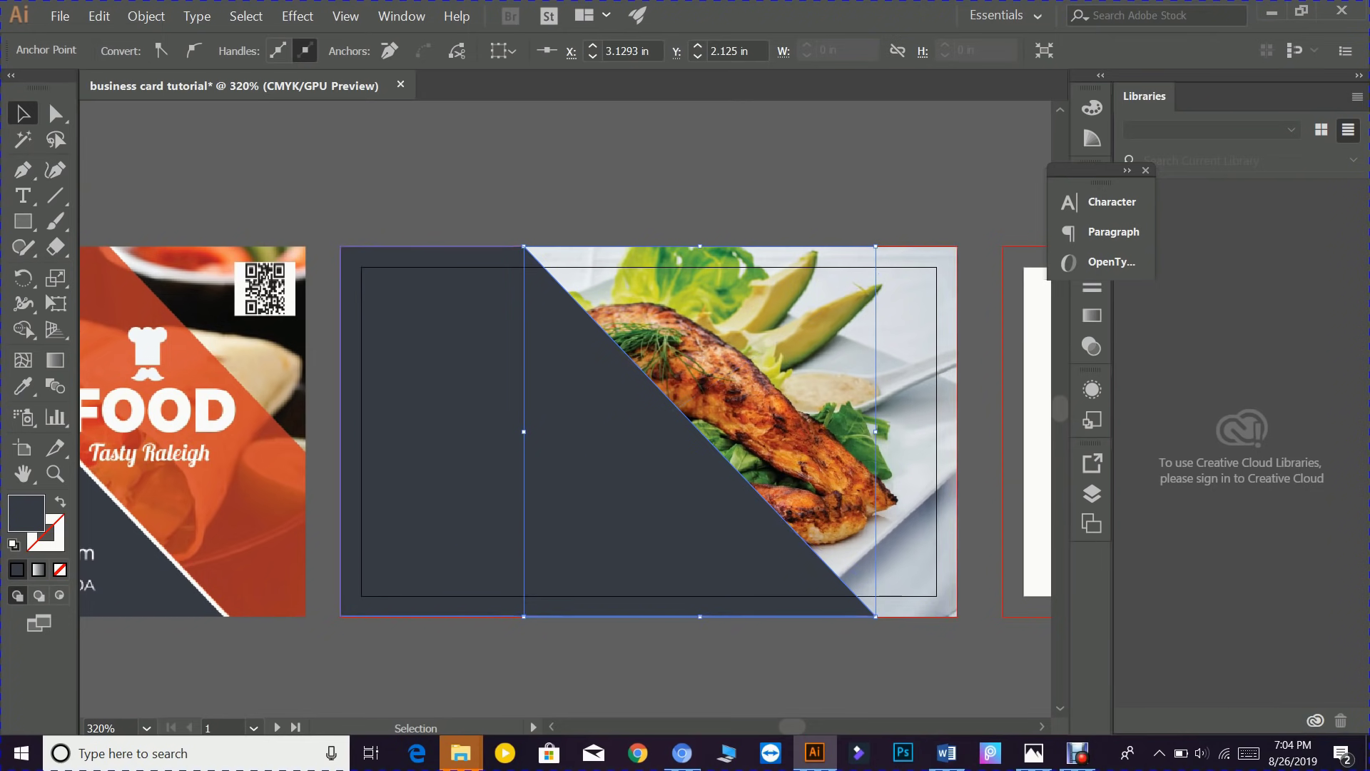
- Set the diagonal path's stroke weight to 2 pt in the Stroke panel
click(1090, 296)
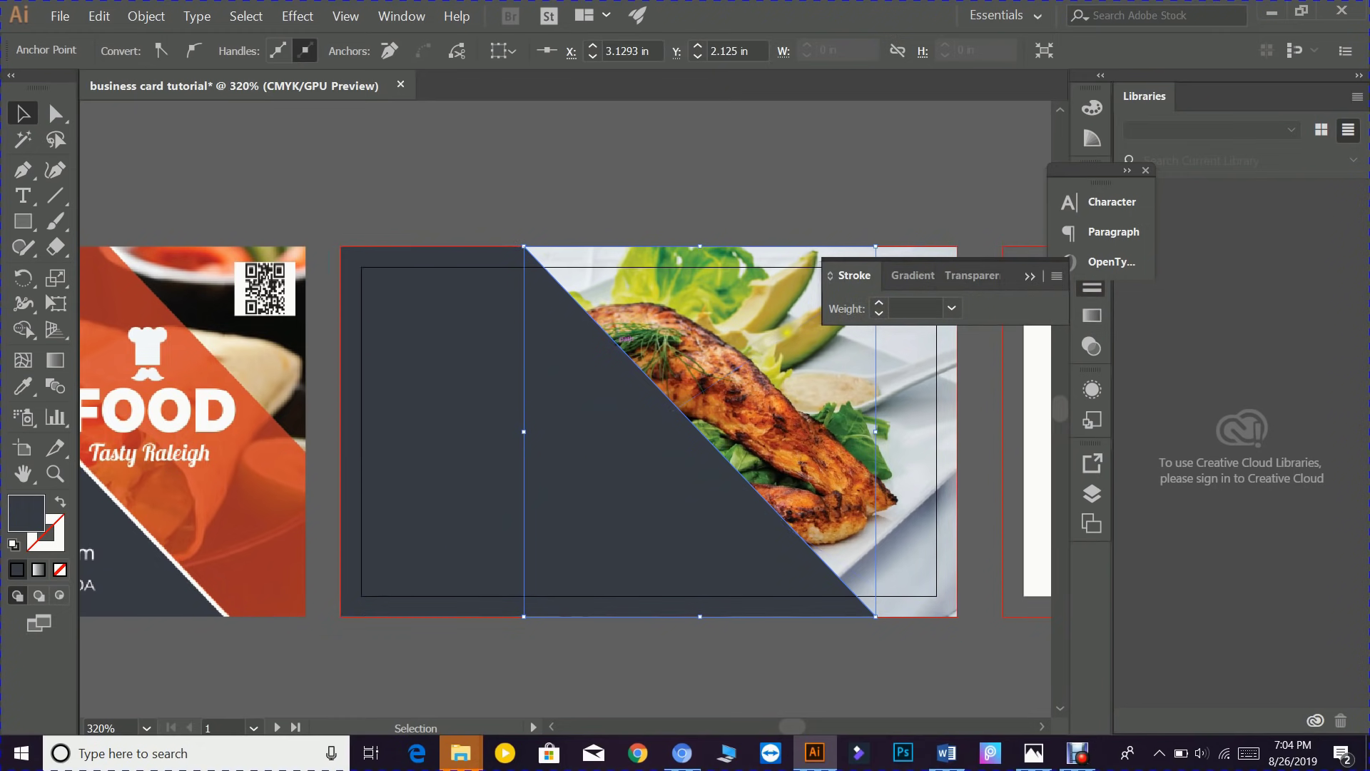
click(881, 303)
click(881, 302)
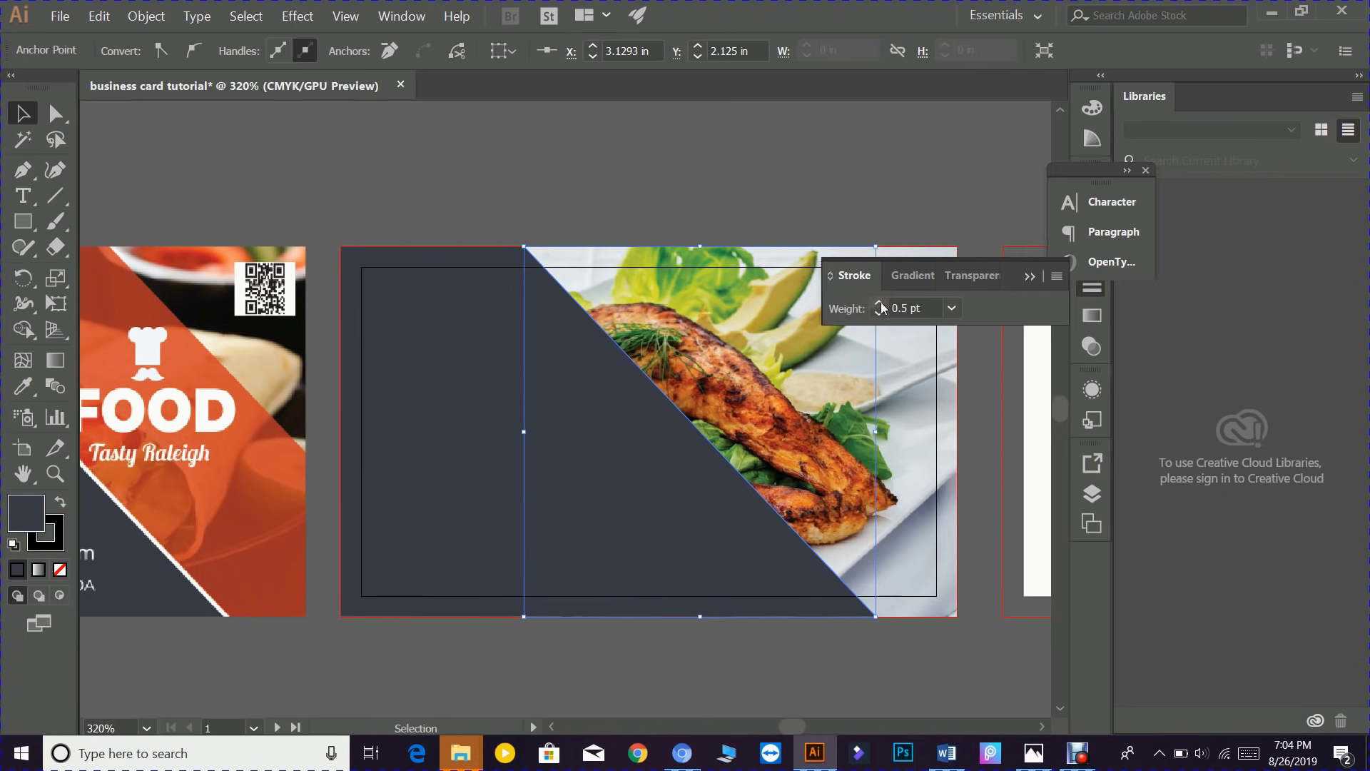
click(881, 302)
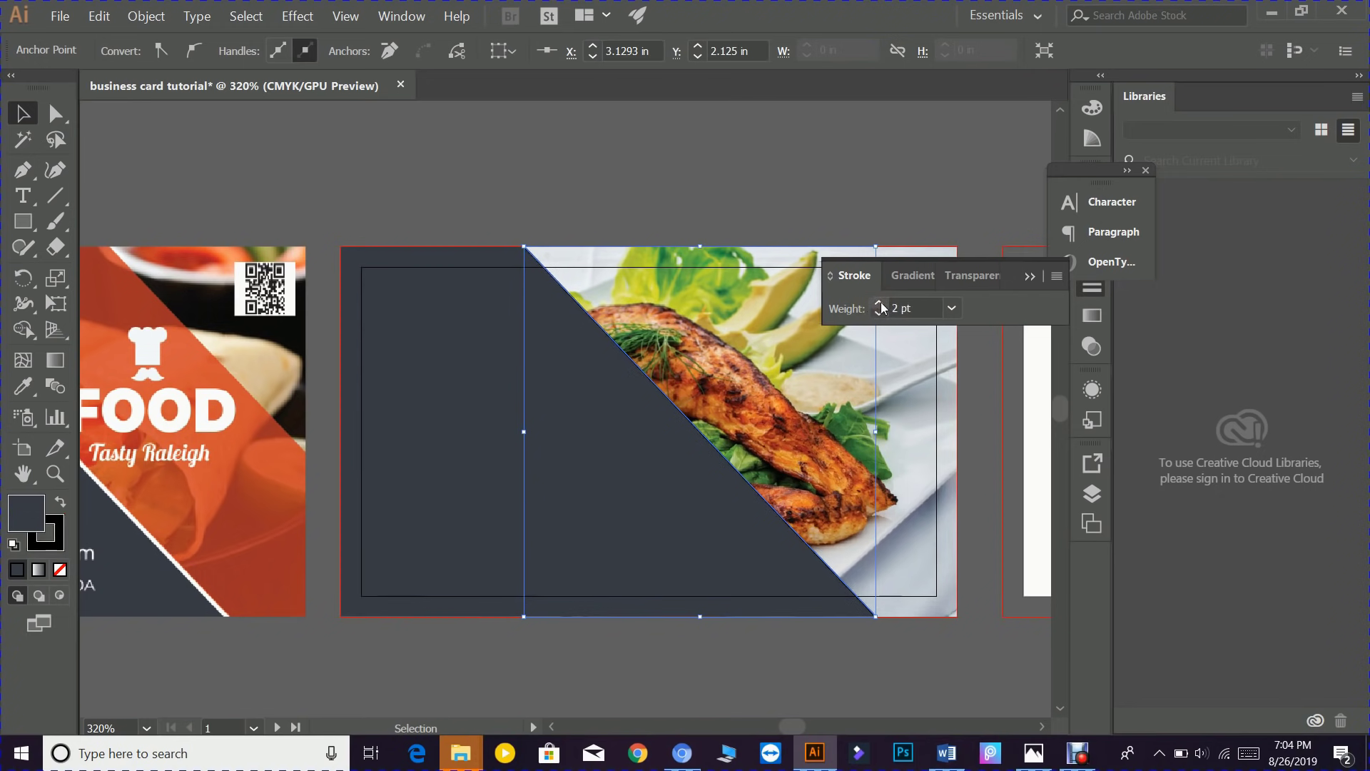
click(881, 302)
click(880, 302)
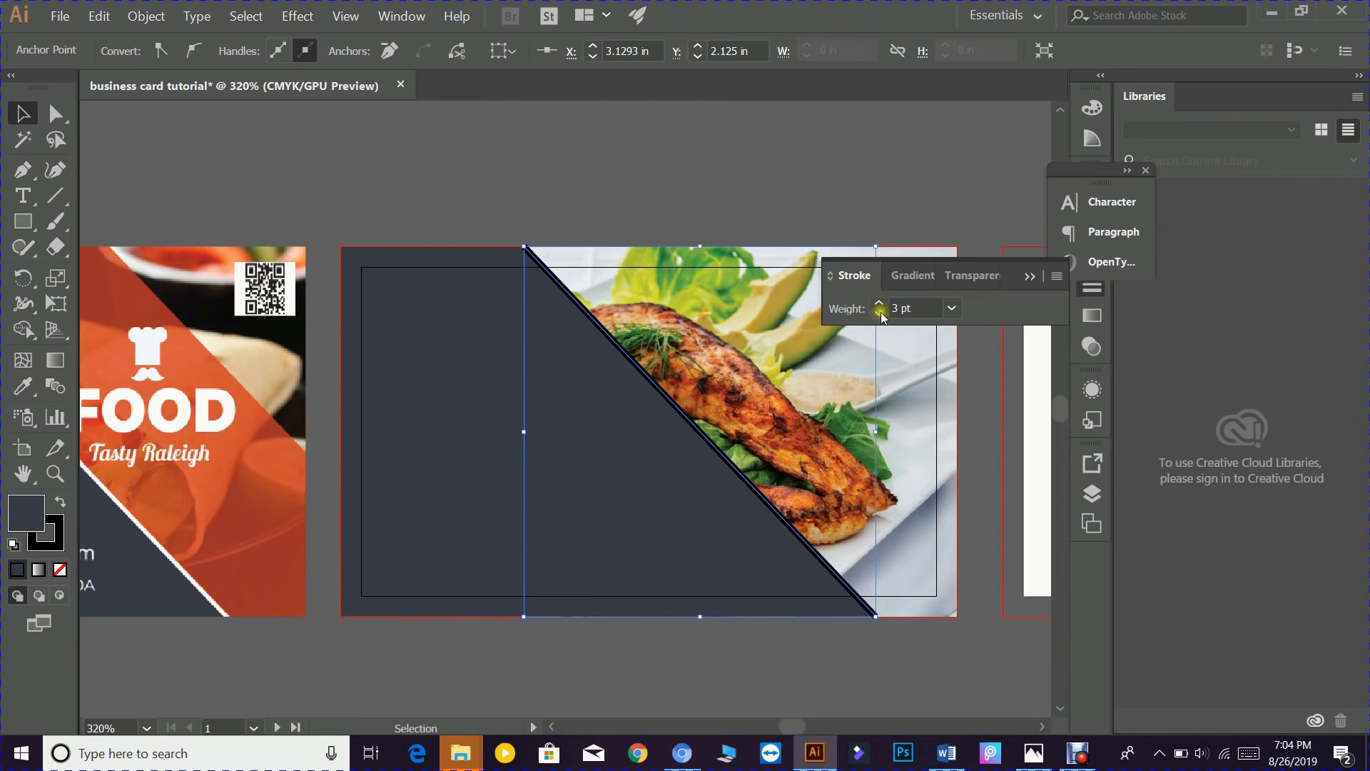
click(881, 315)
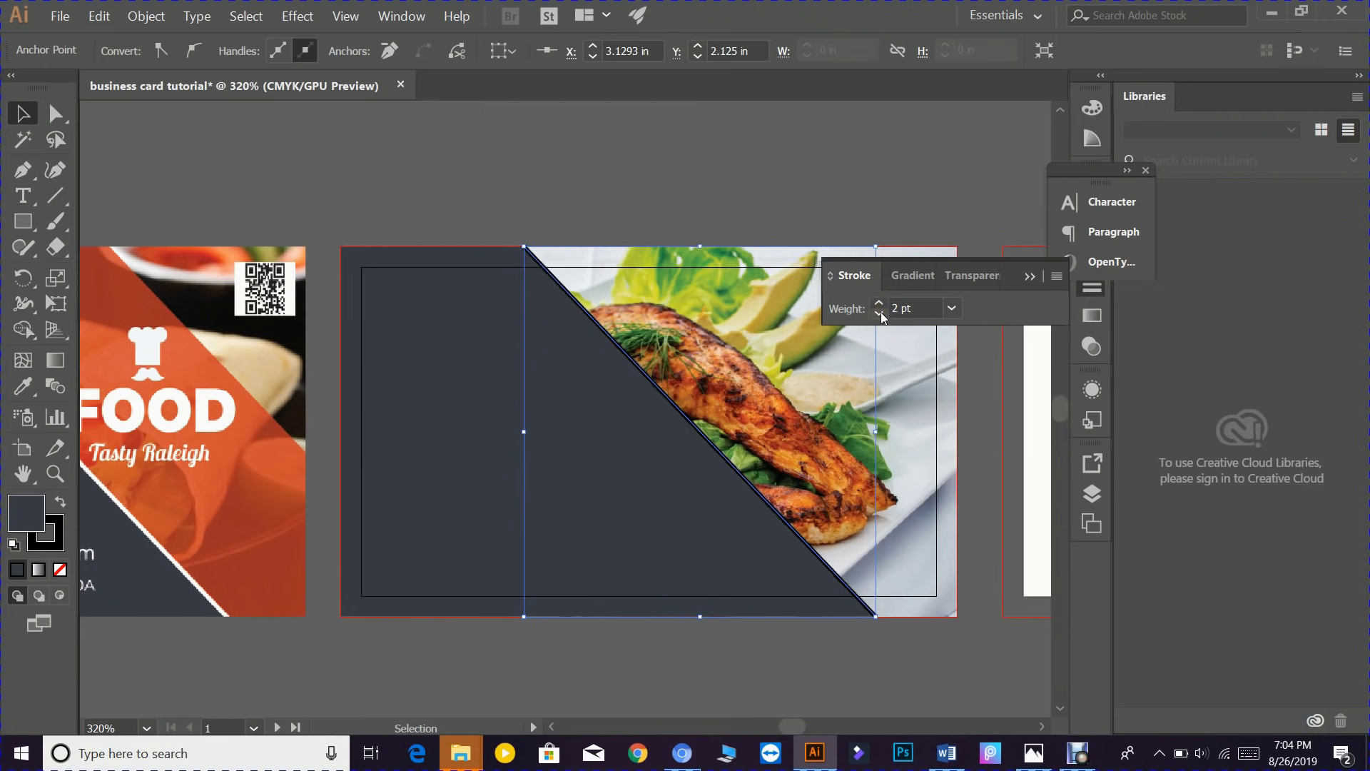
click(1031, 276)
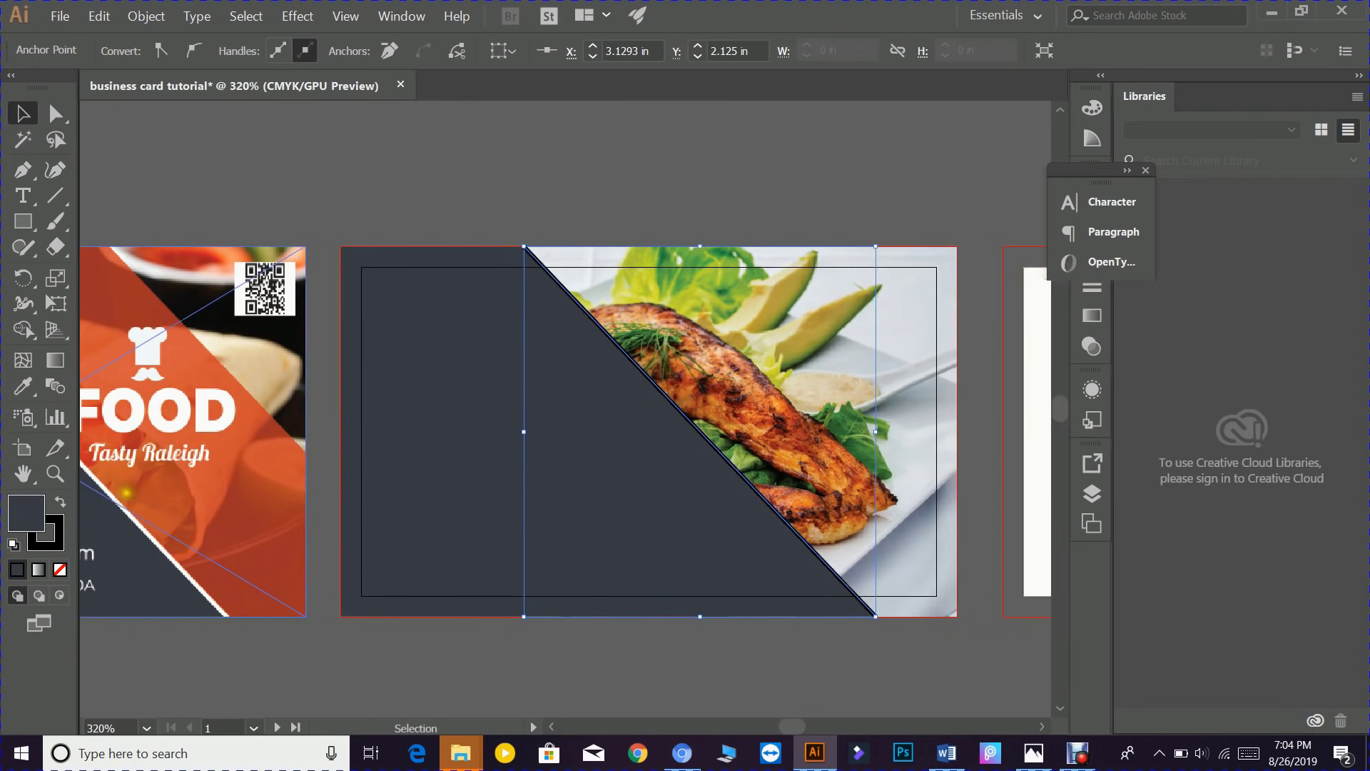
- Make the diagonal path's stroke white (#ffffff), sampled from the white stripe
click(24, 387)
click(147, 543)
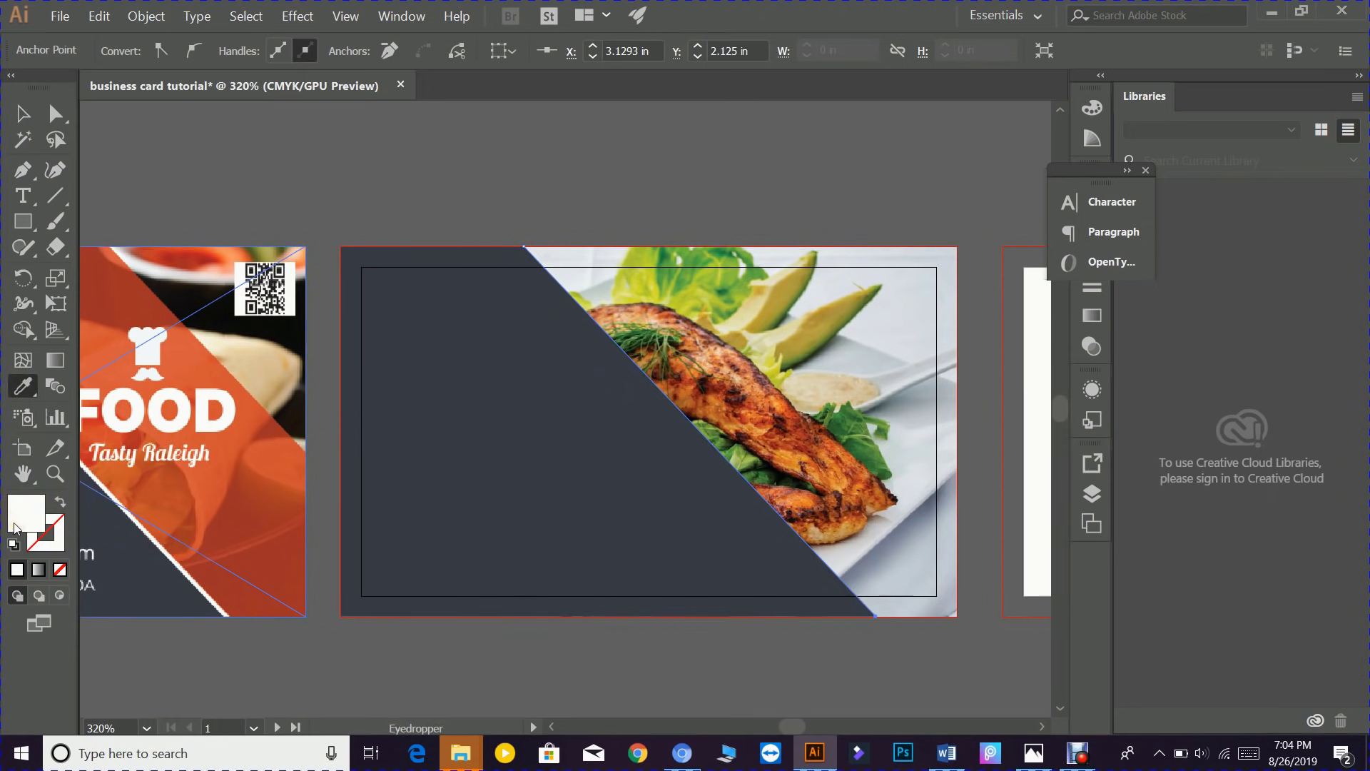
click(60, 547)
double_click(60, 547)
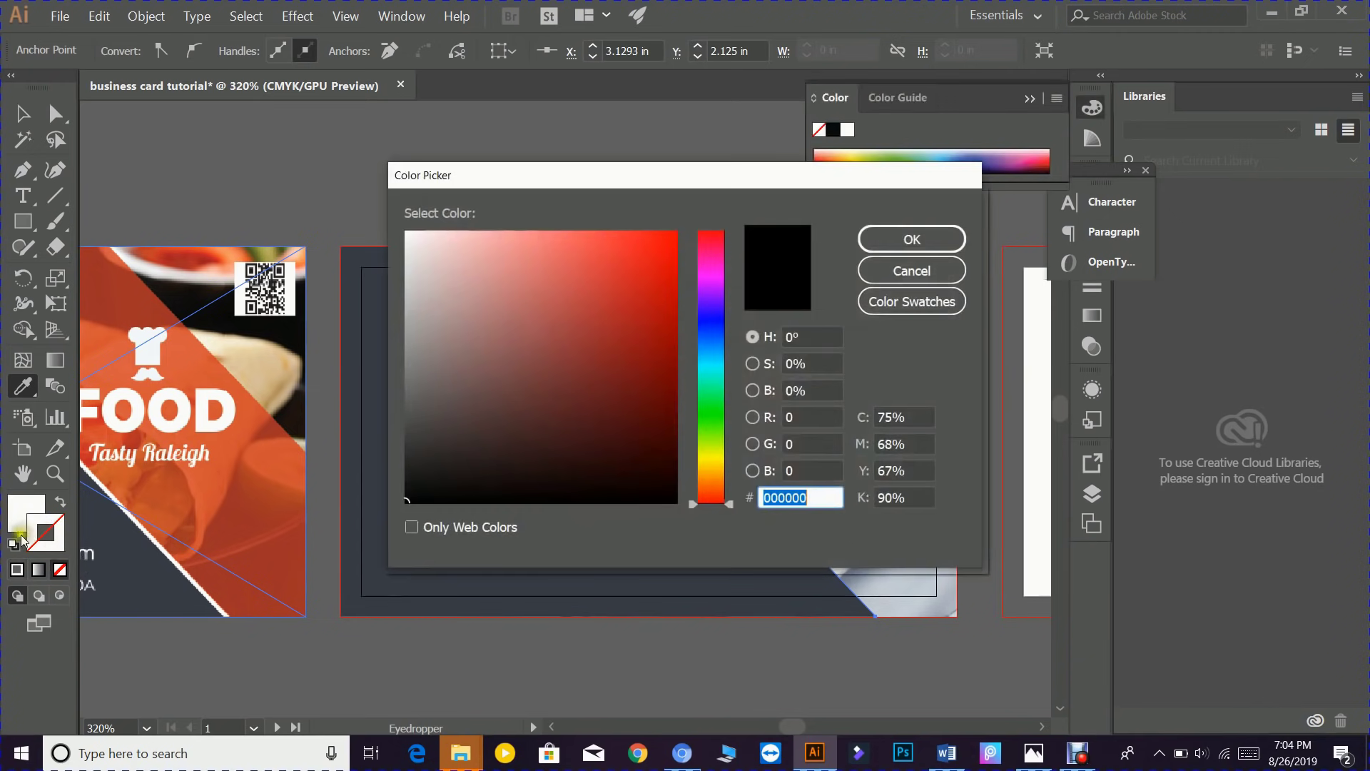
click(471, 315)
drag(471, 314, 419, 218)
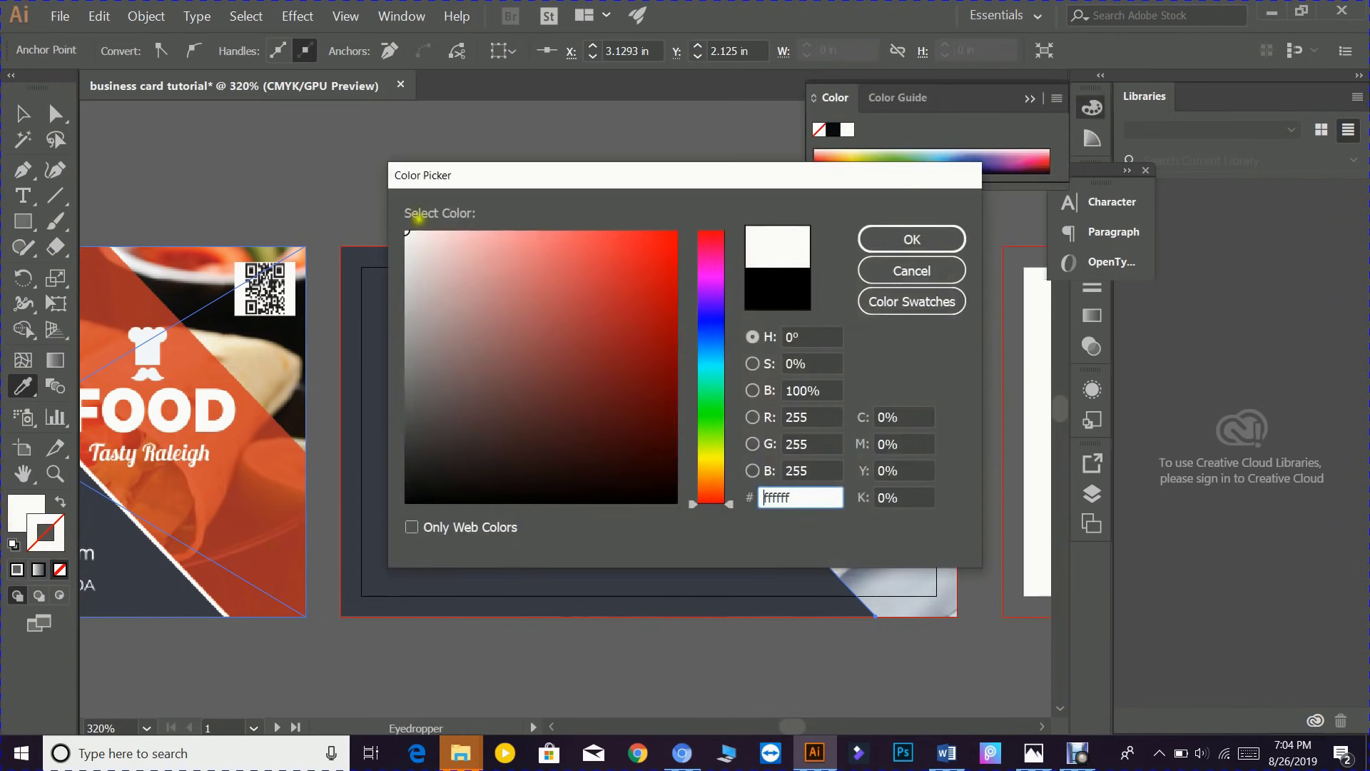
click(904, 241)
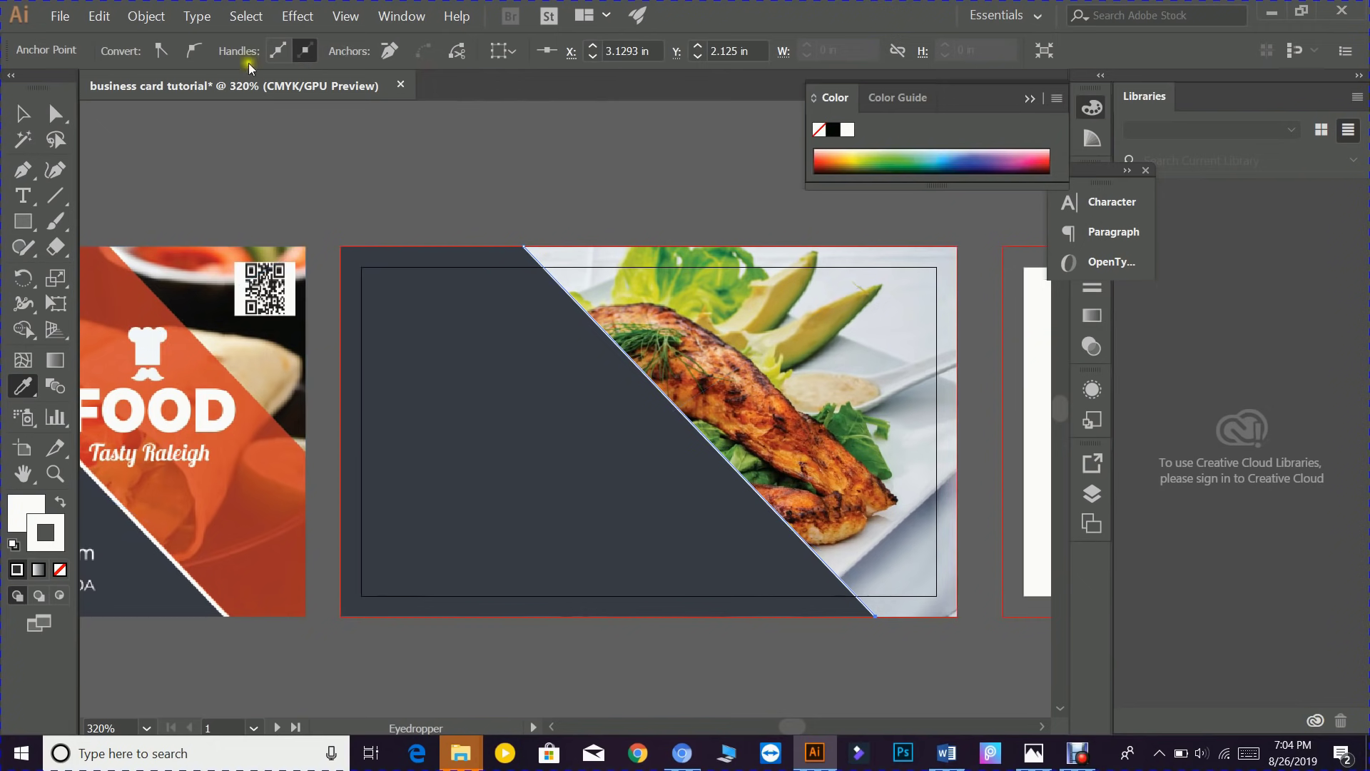
- Set the white stroke weight to 2 pt and bring the front card into view
click(1092, 287)
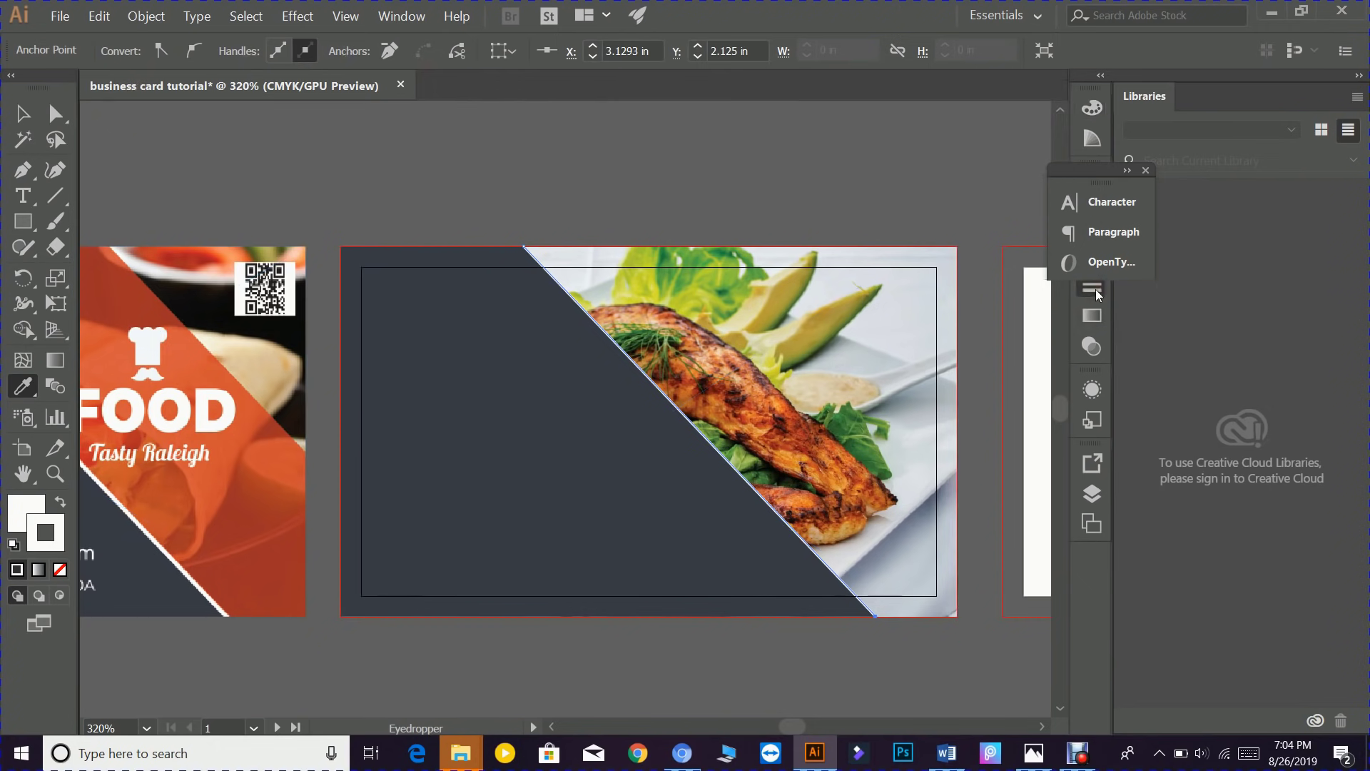
click(880, 303)
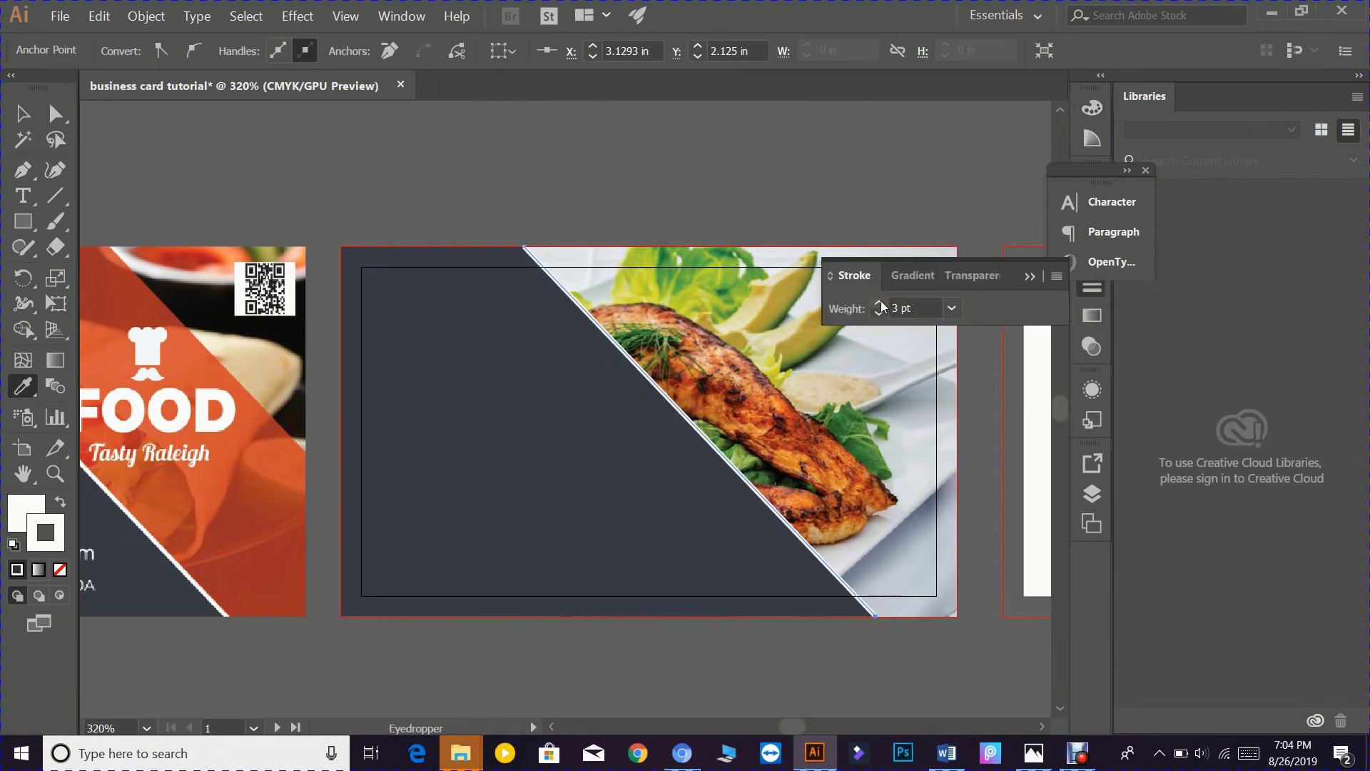
click(880, 304)
click(880, 313)
click(1030, 277)
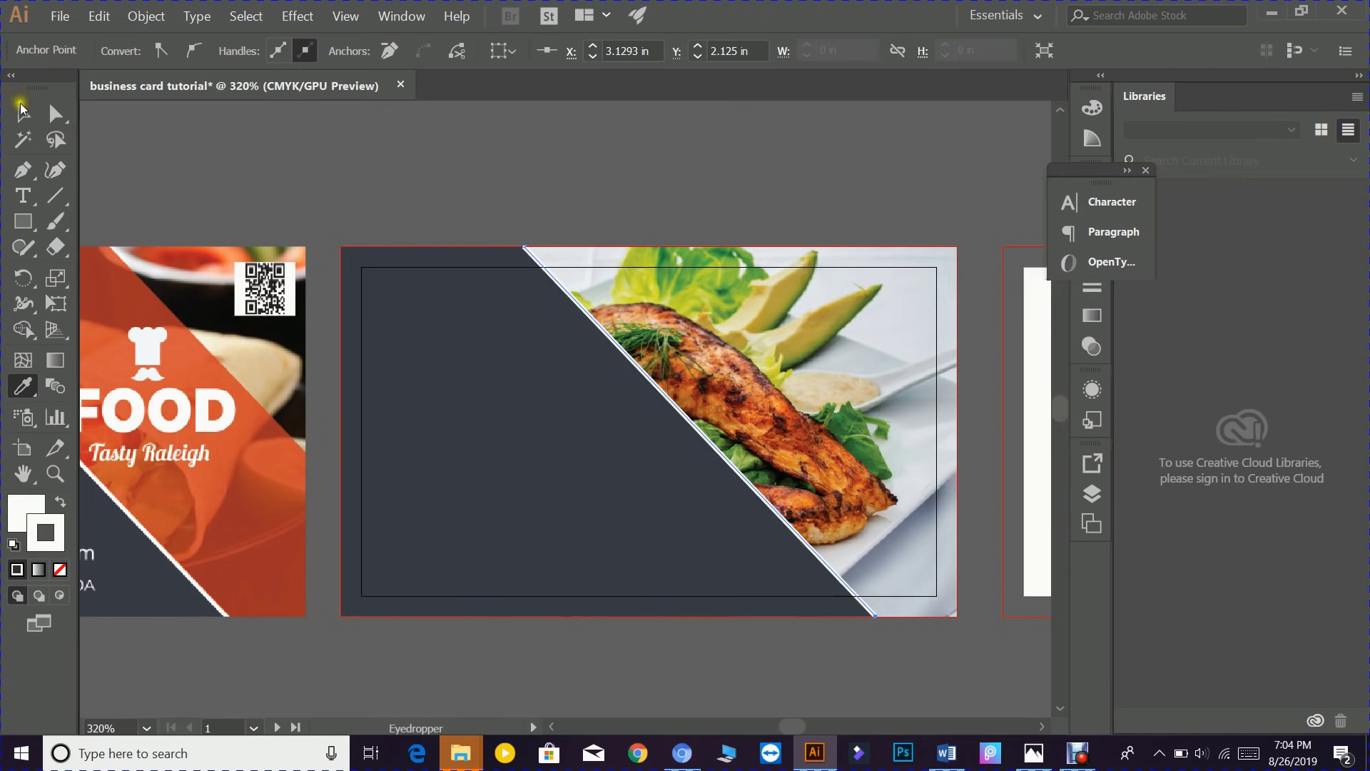
drag(3, 87, 0, 82)
key(v)
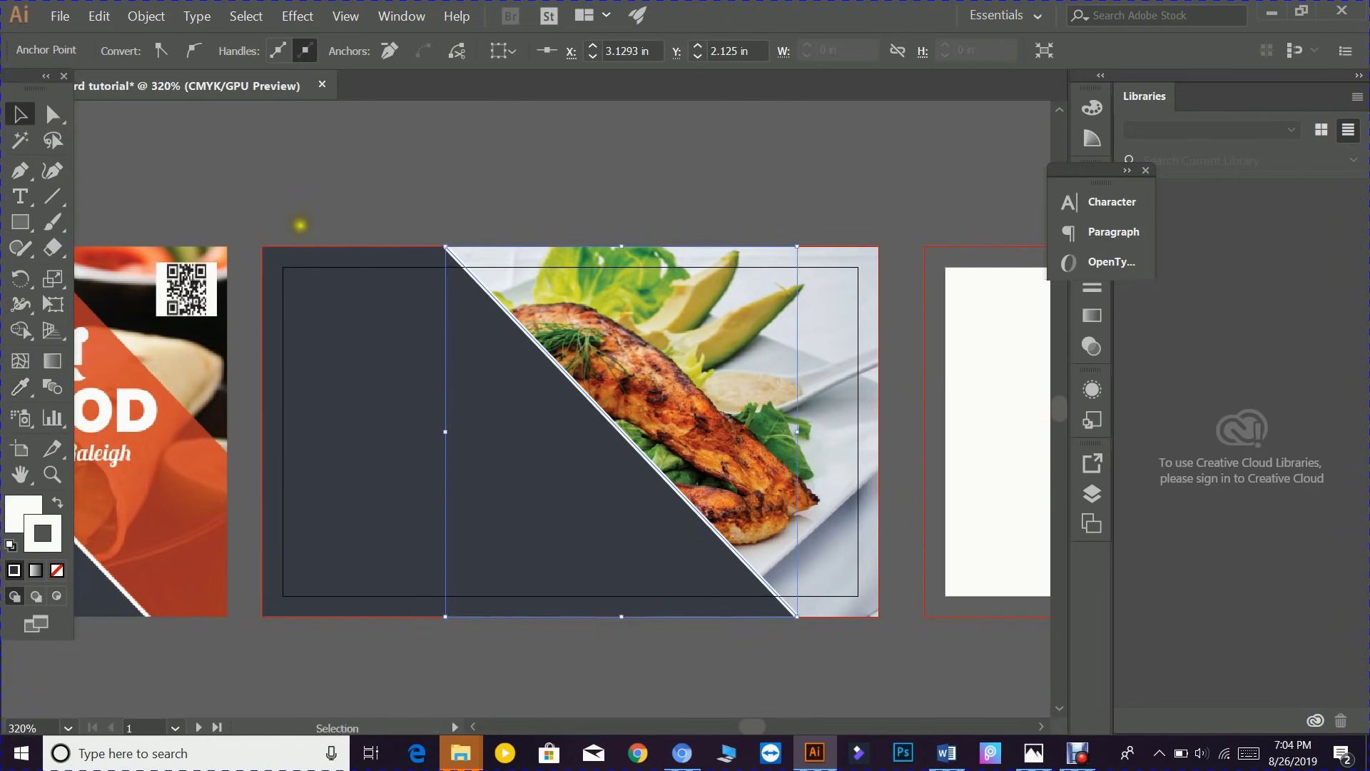
drag(300, 223, 662, 268)
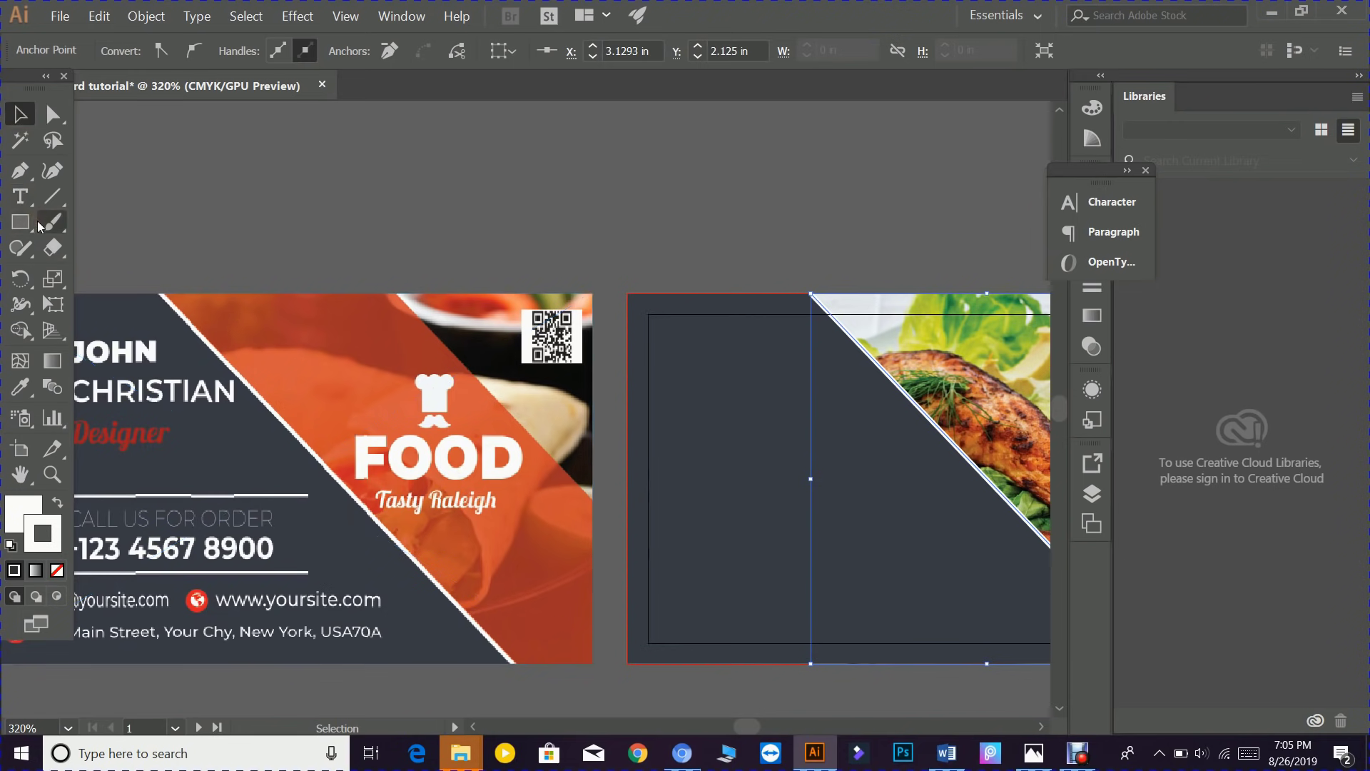
- Pen-draw a closed diagonal band from the front card's top edge to its bottom edge, with no stroke
click(246, 16)
click(264, 72)
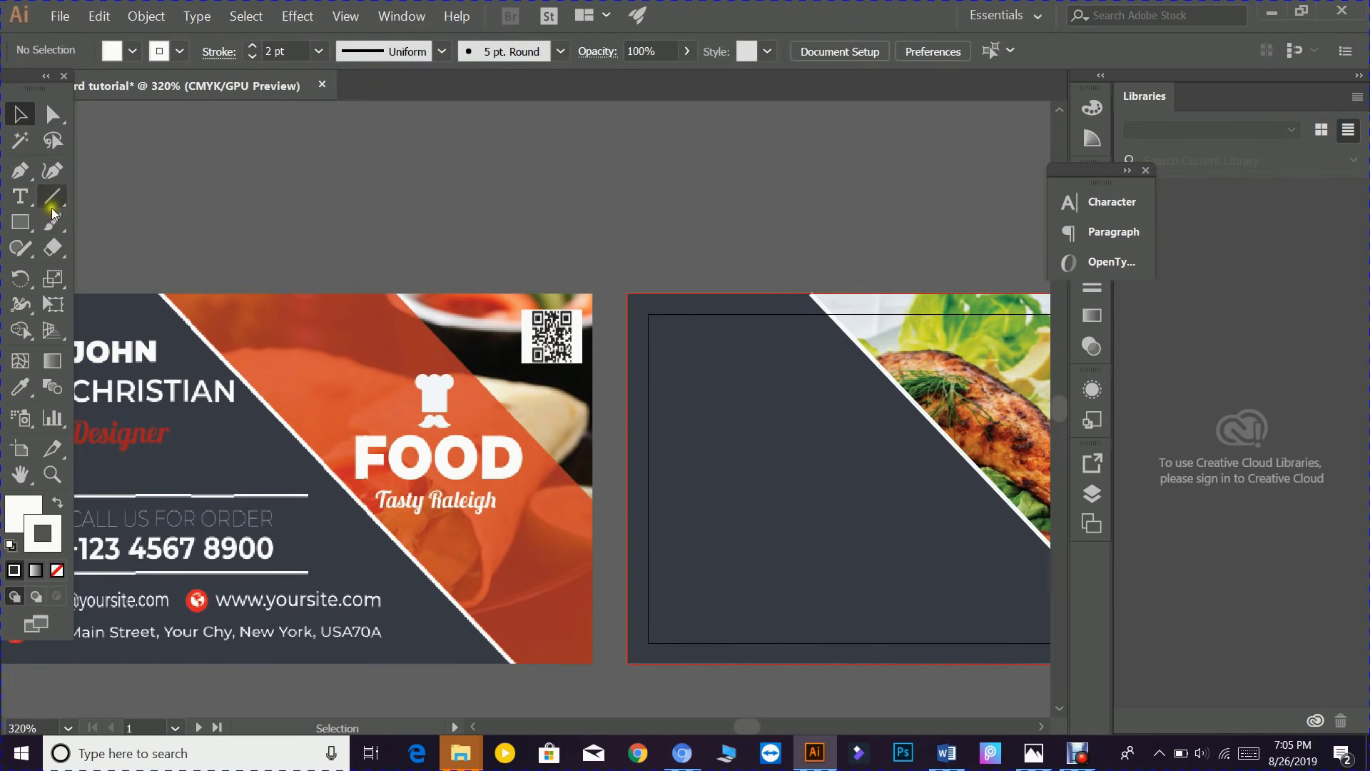
click(20, 172)
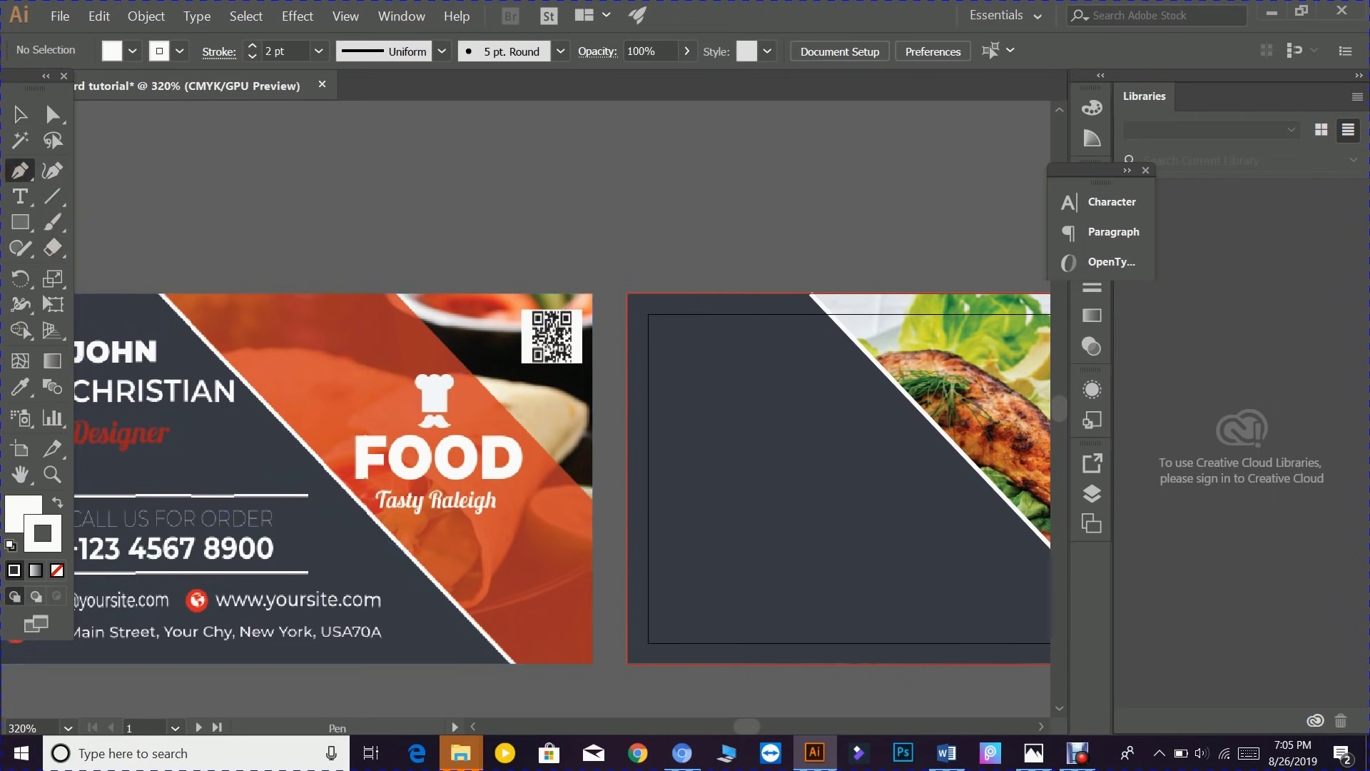
drag(363, 392, 444, 357)
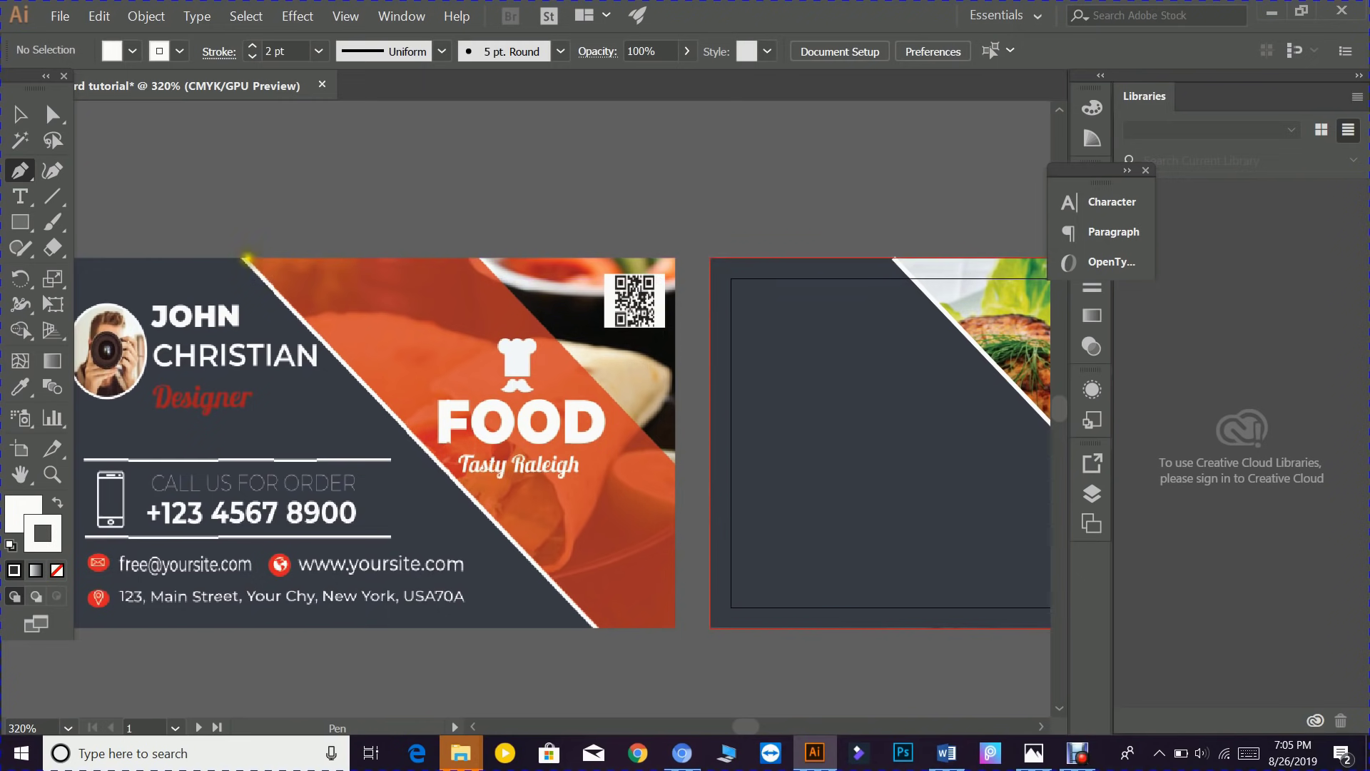
ctrl+click(245, 255)
drag(246, 255, 478, 257)
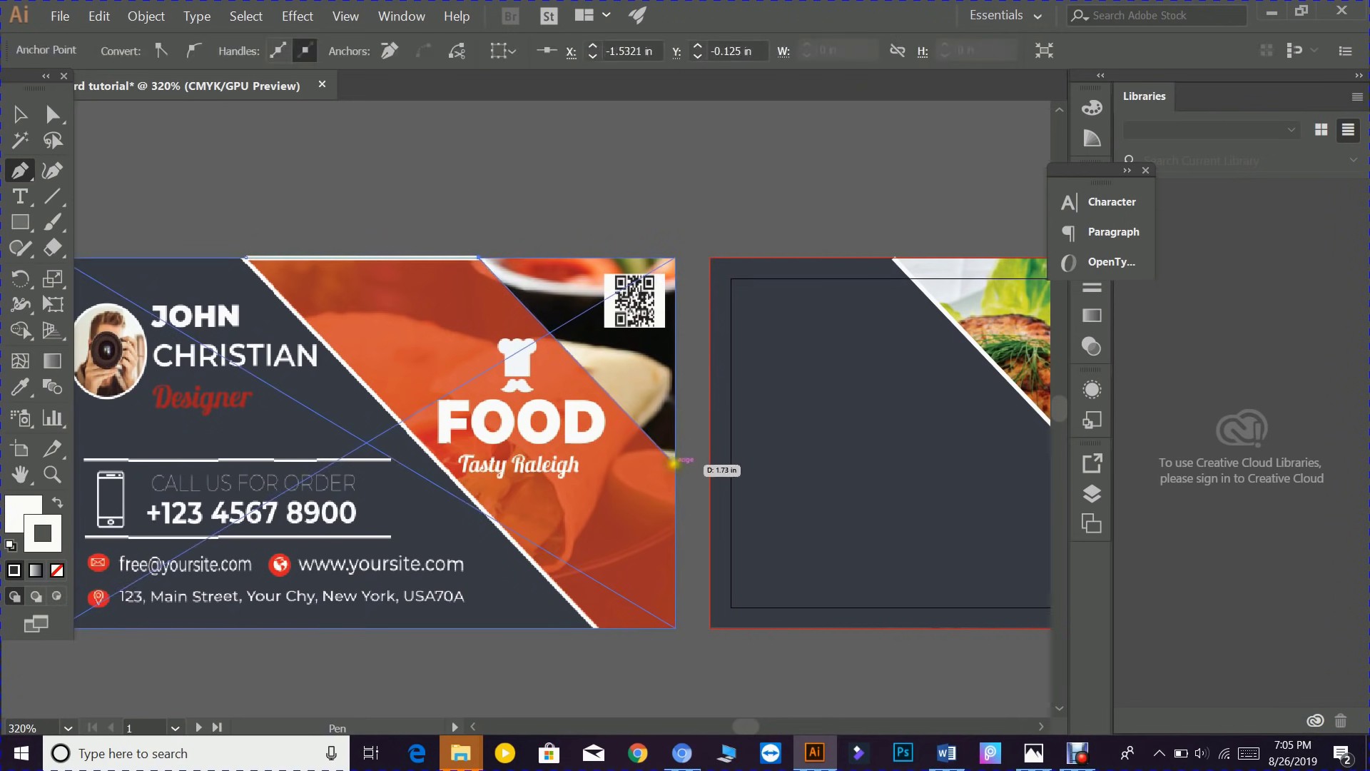
click(675, 462)
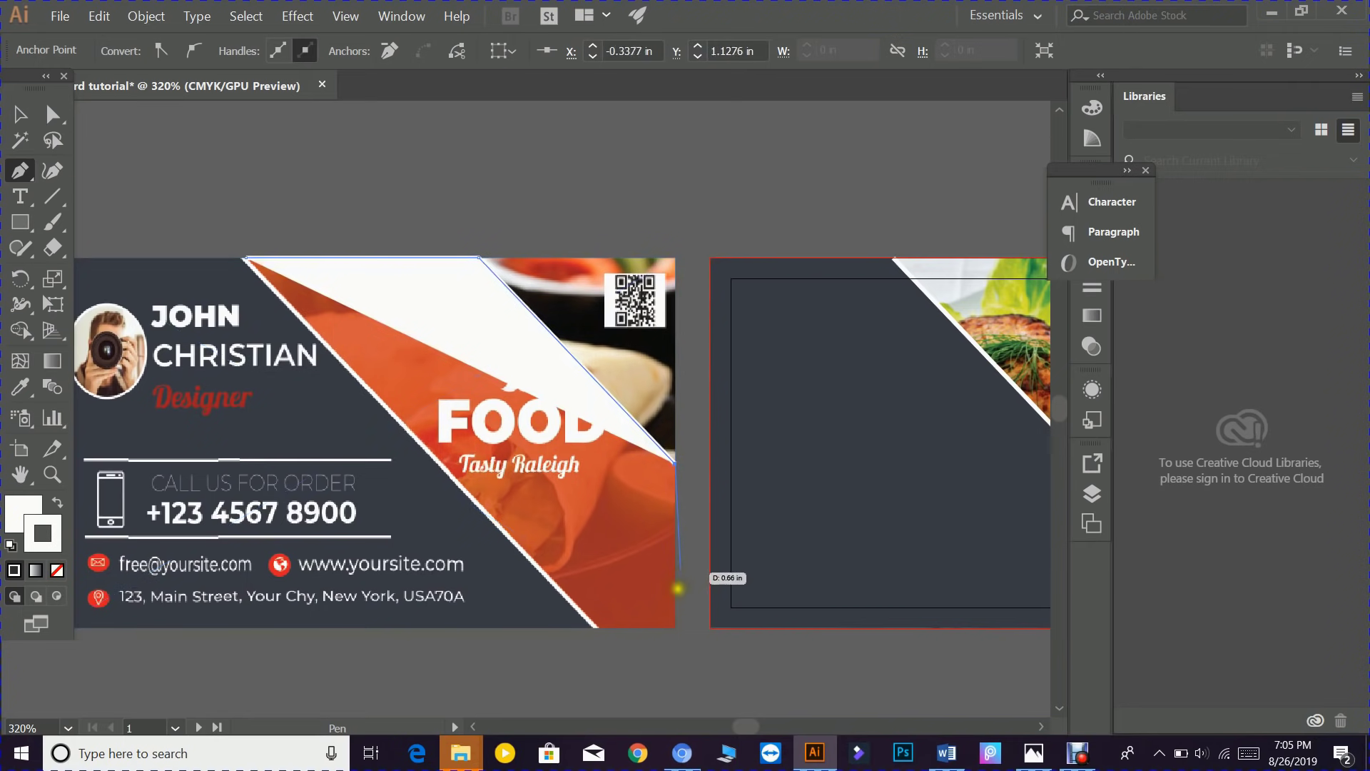
click(674, 628)
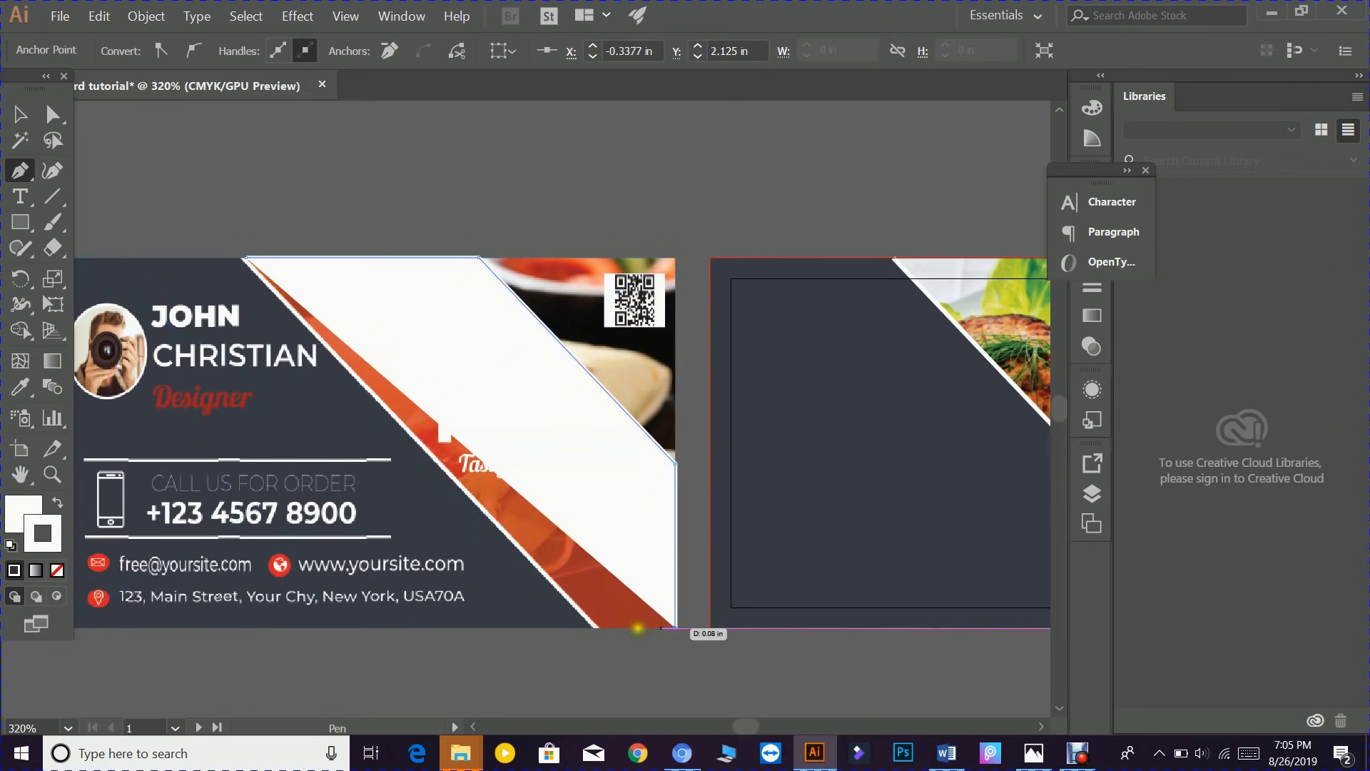
click(596, 628)
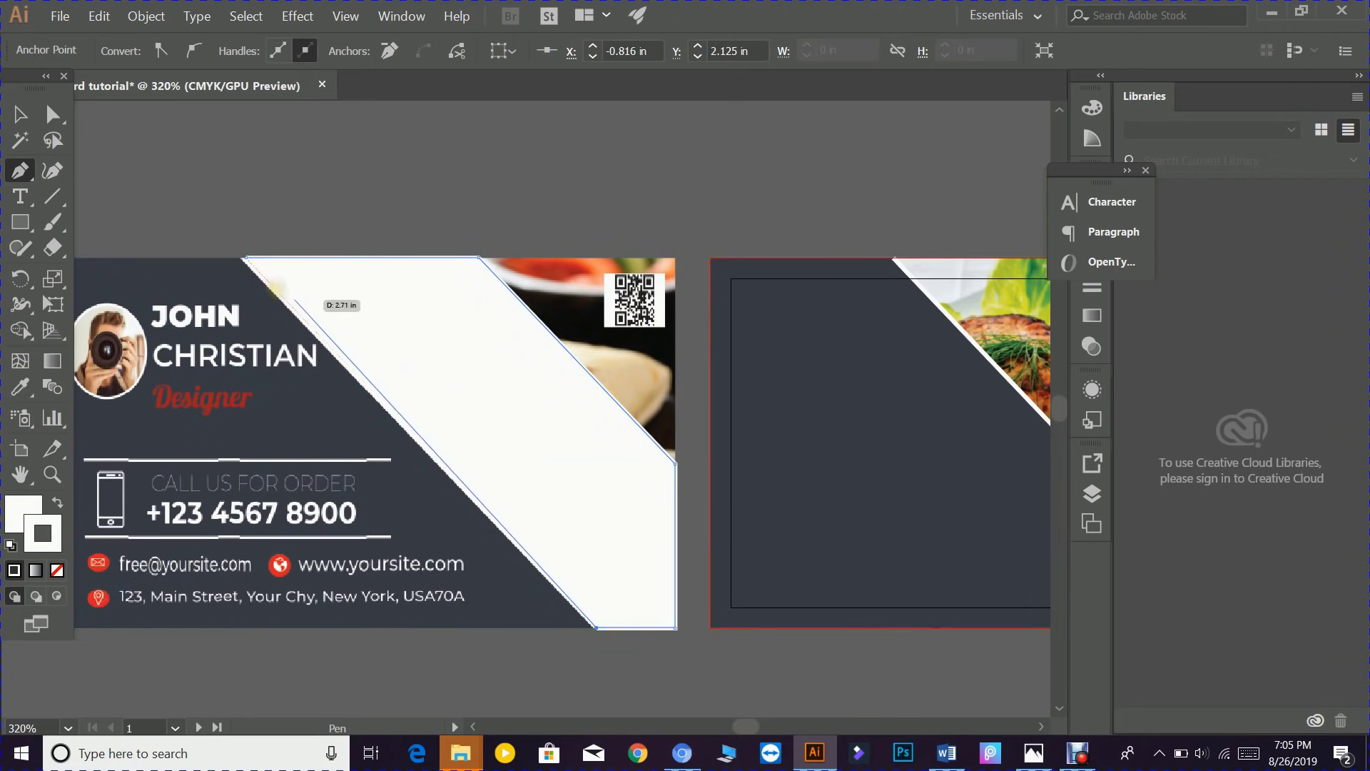
click(246, 257)
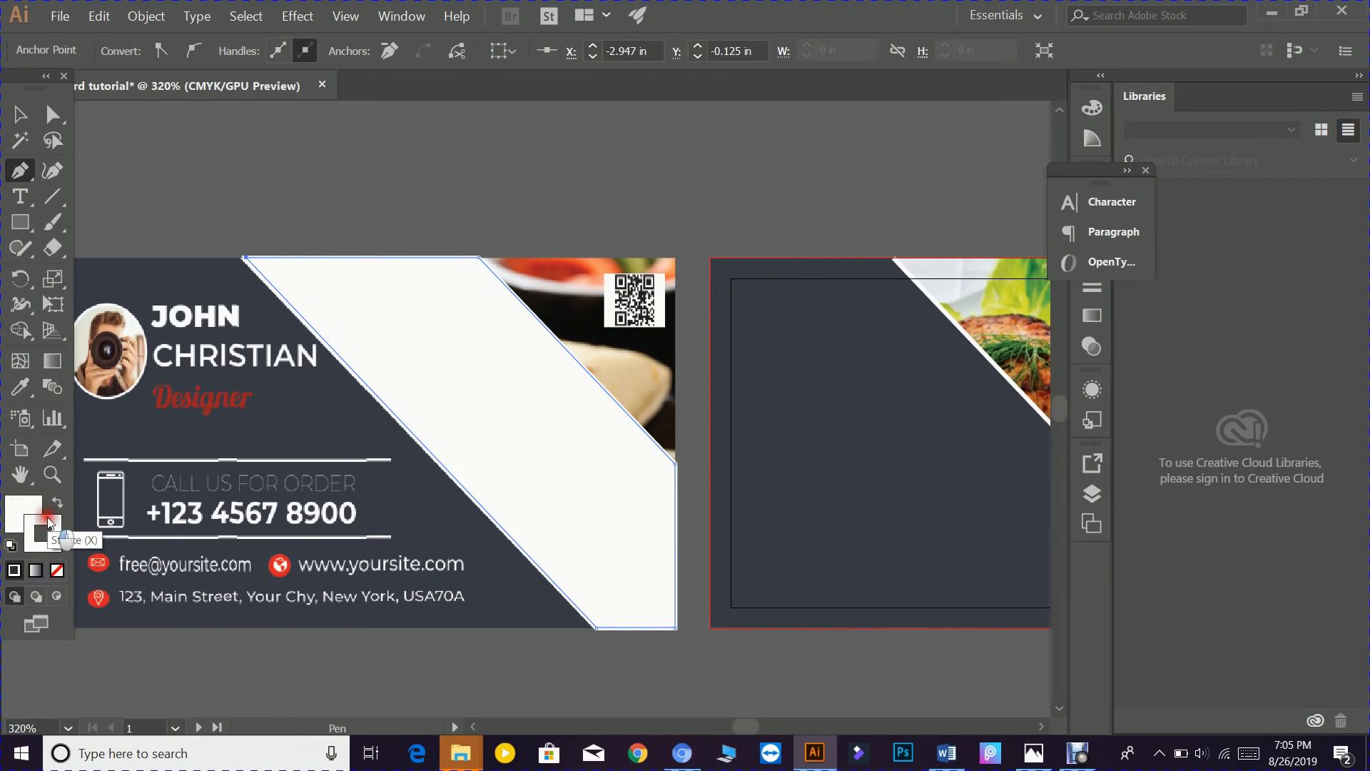
click(57, 571)
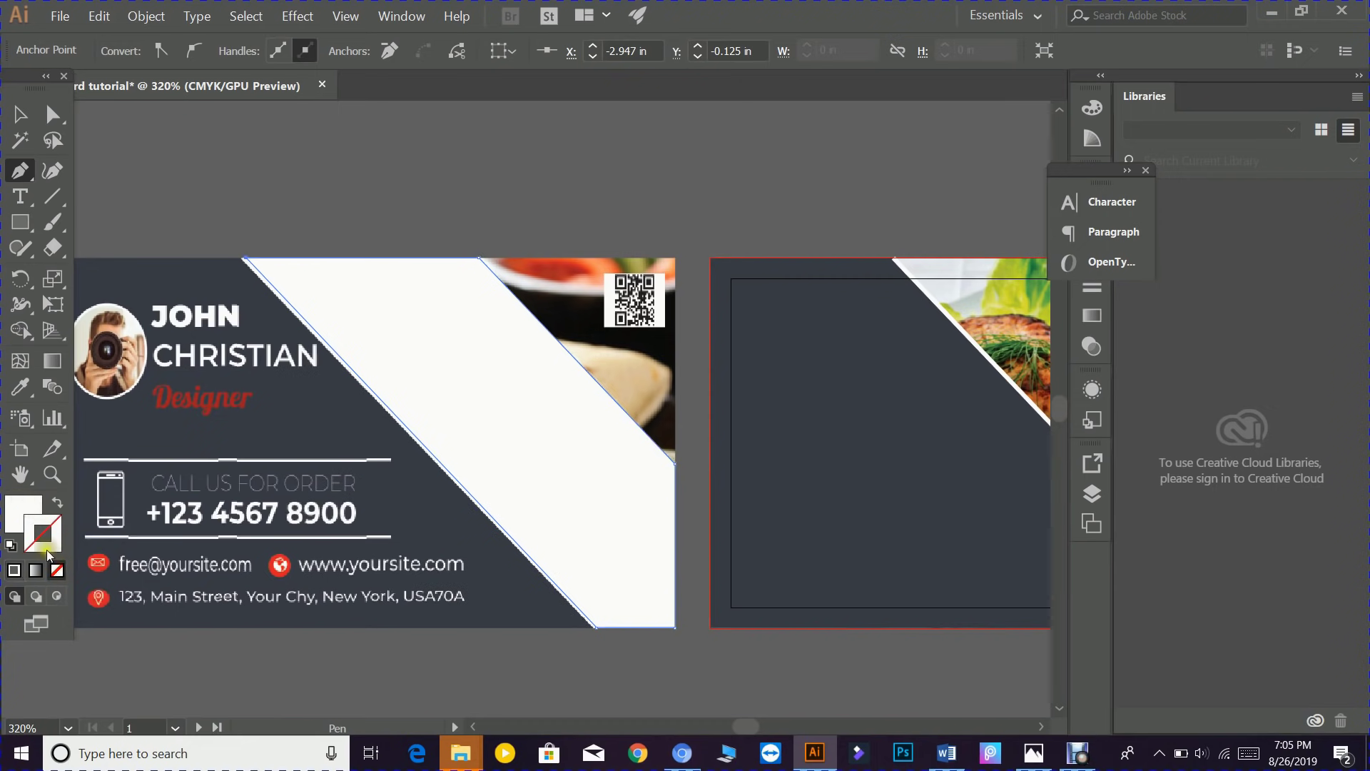
- Fill the band with red #e52722 and move it down and left over the front card
double_click(18, 507)
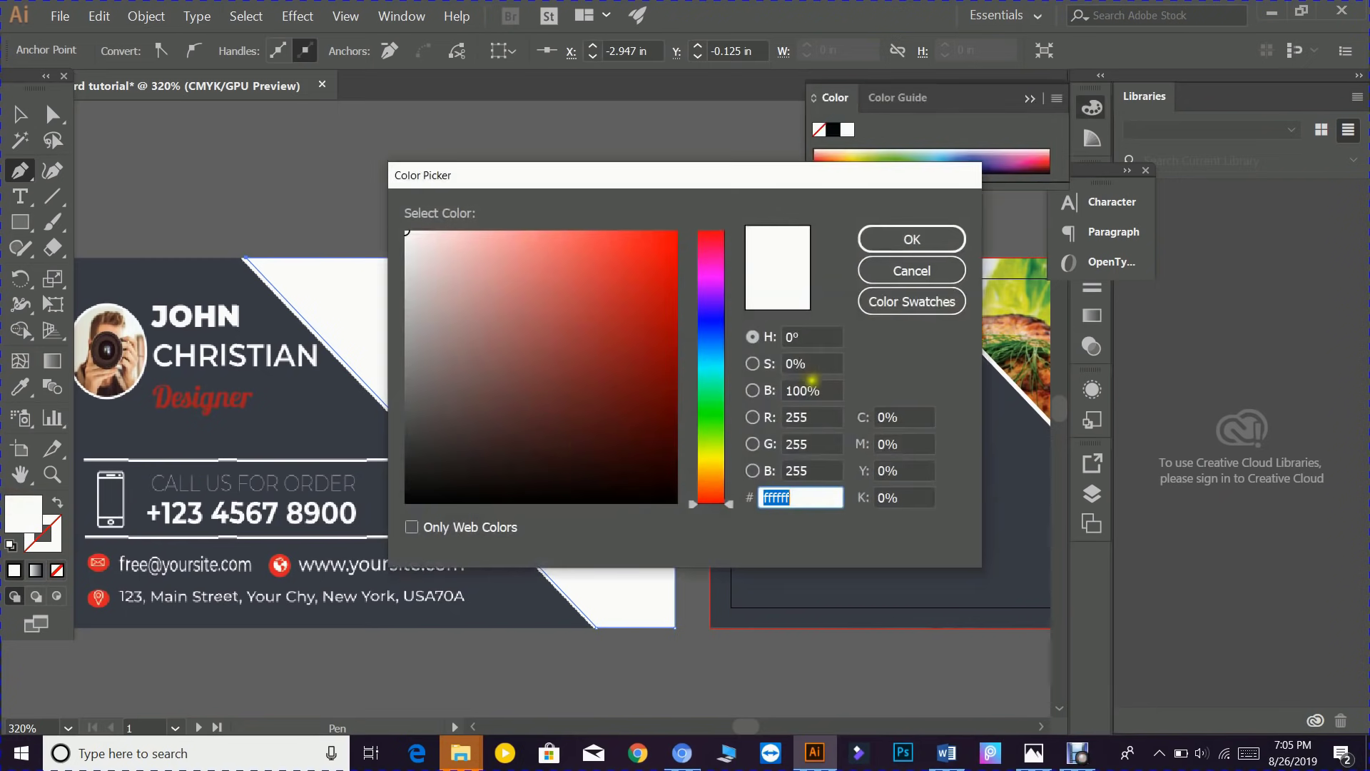
text(e52722)
click(883, 238)
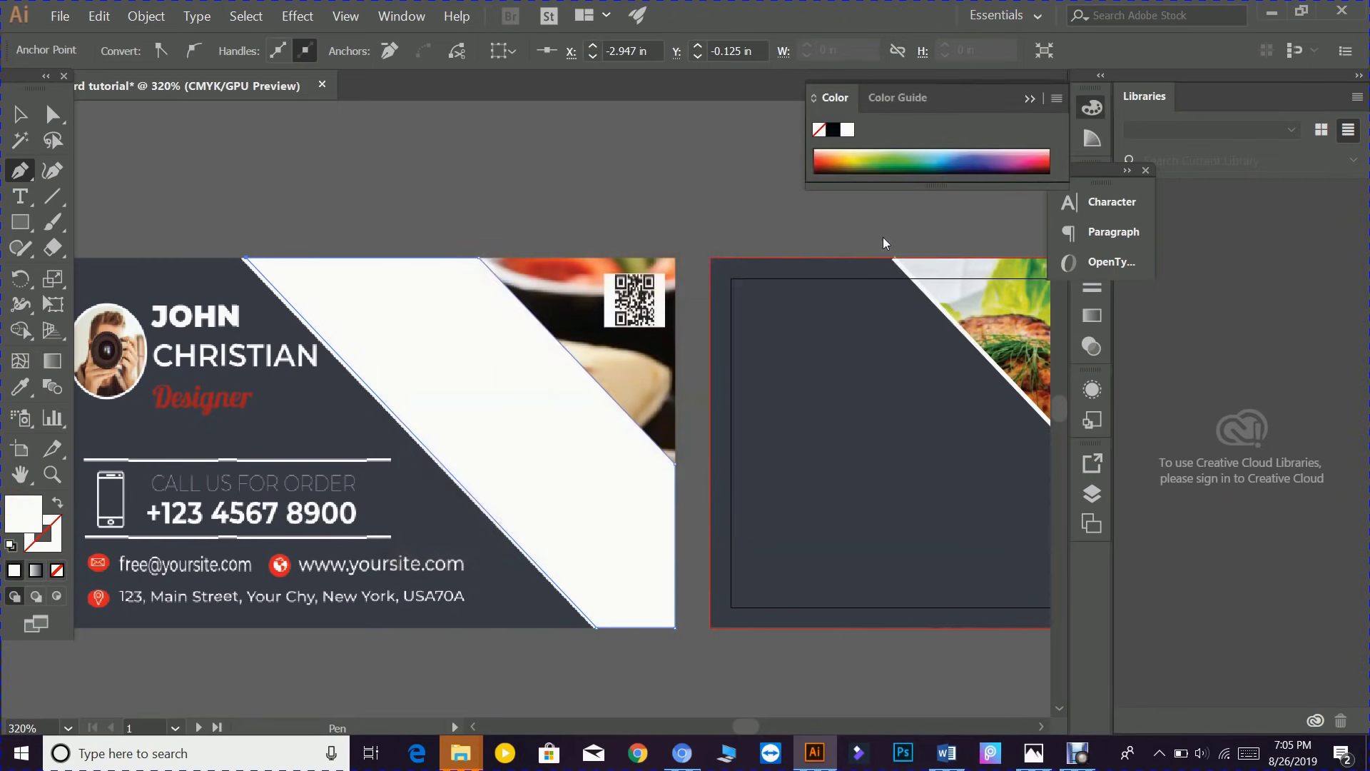
click(20, 114)
drag(391, 305, 318, 457)
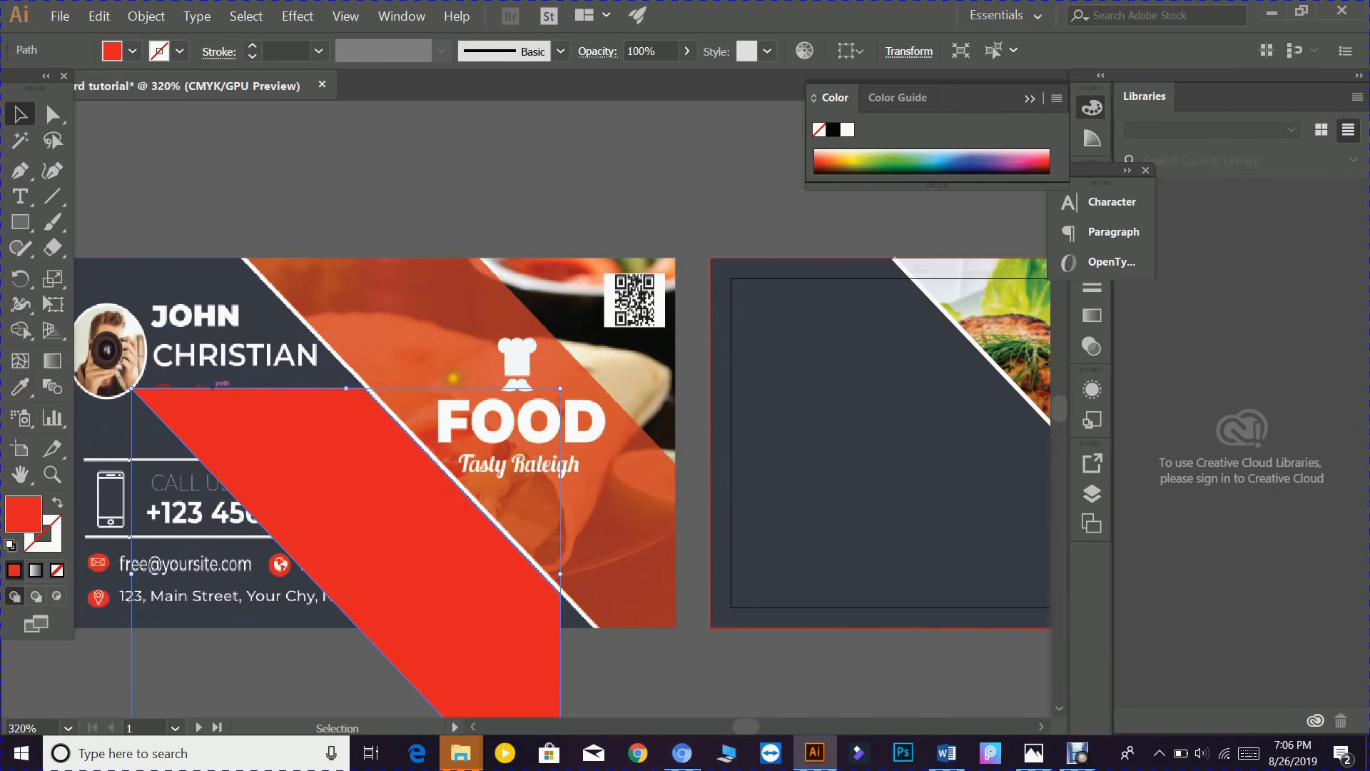
click(18, 389)
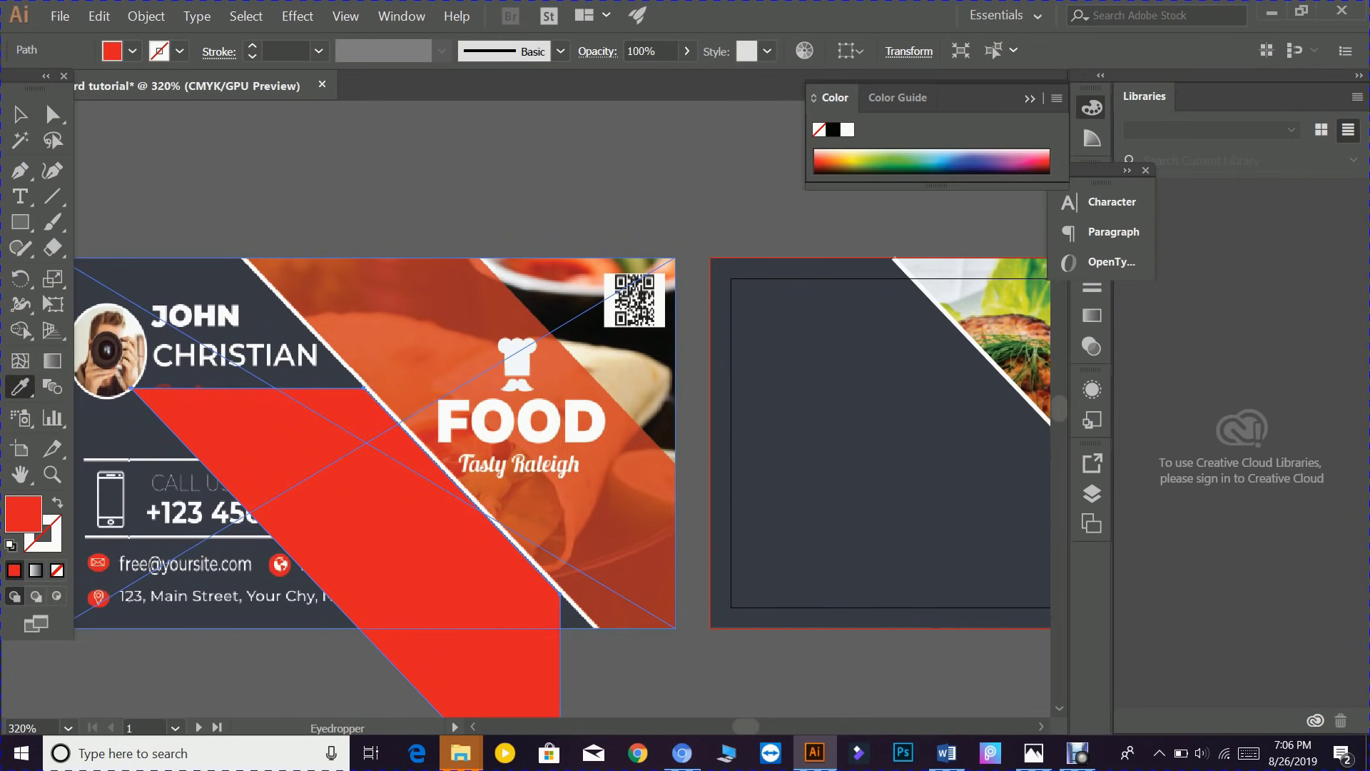
- Give the band the food photo's darker rust red and move it onto the back card
click(430, 314)
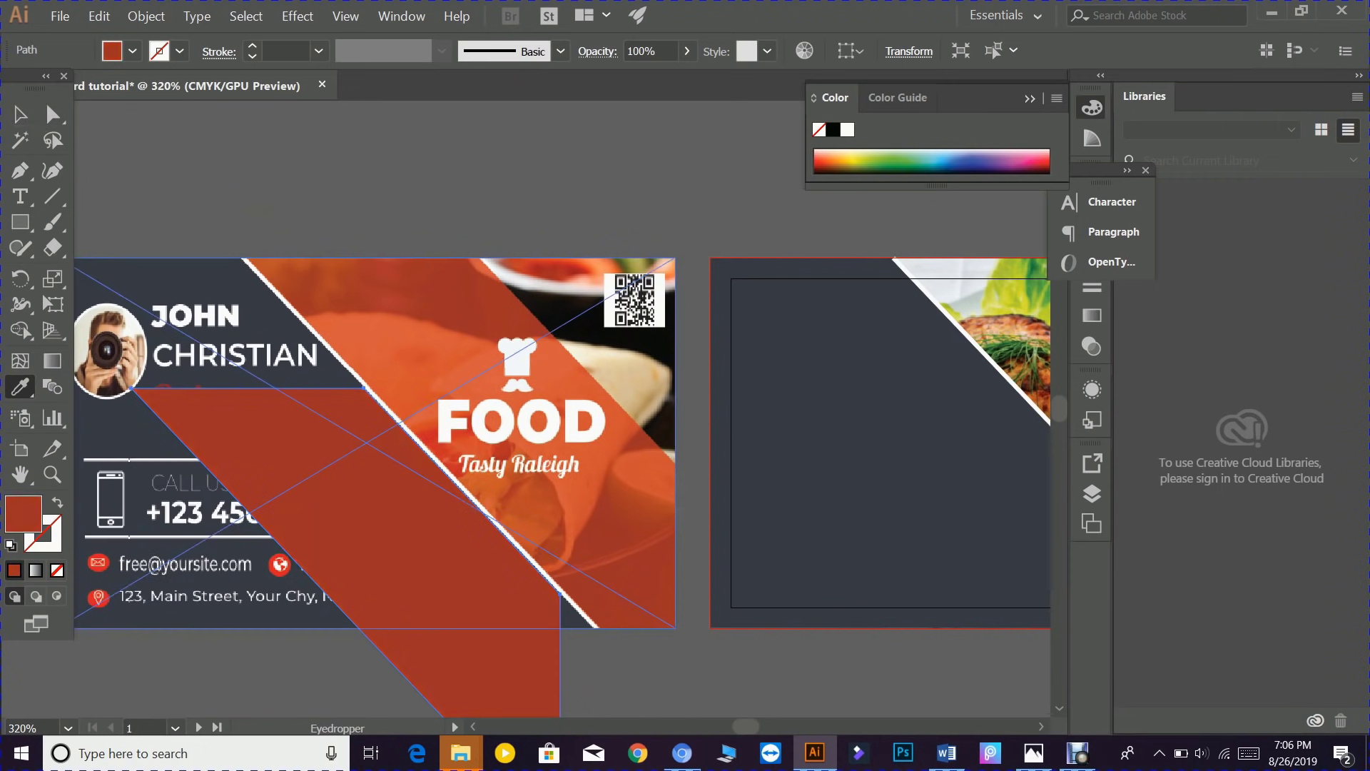
click(20, 115)
drag(342, 387, 421, 359)
drag(564, 448, 563, 447)
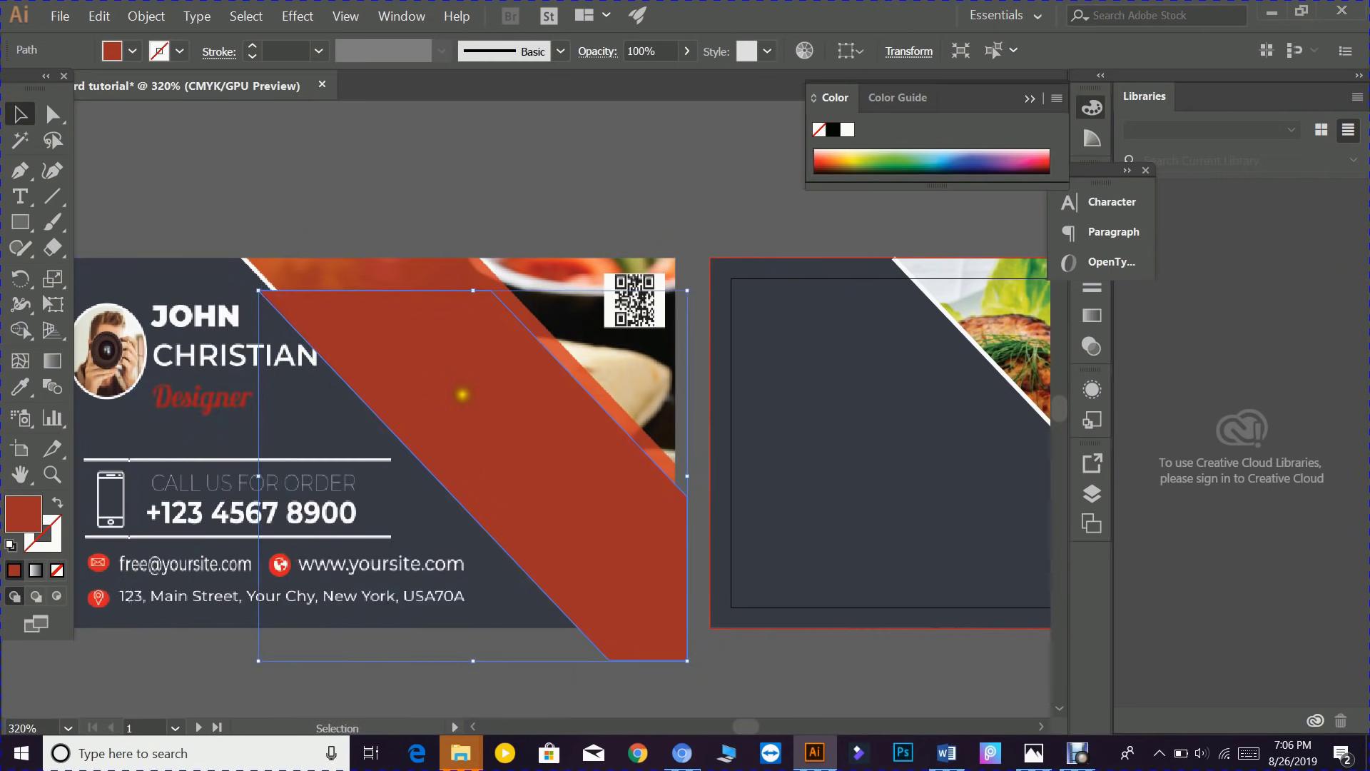
drag(463, 401, 931, 355)
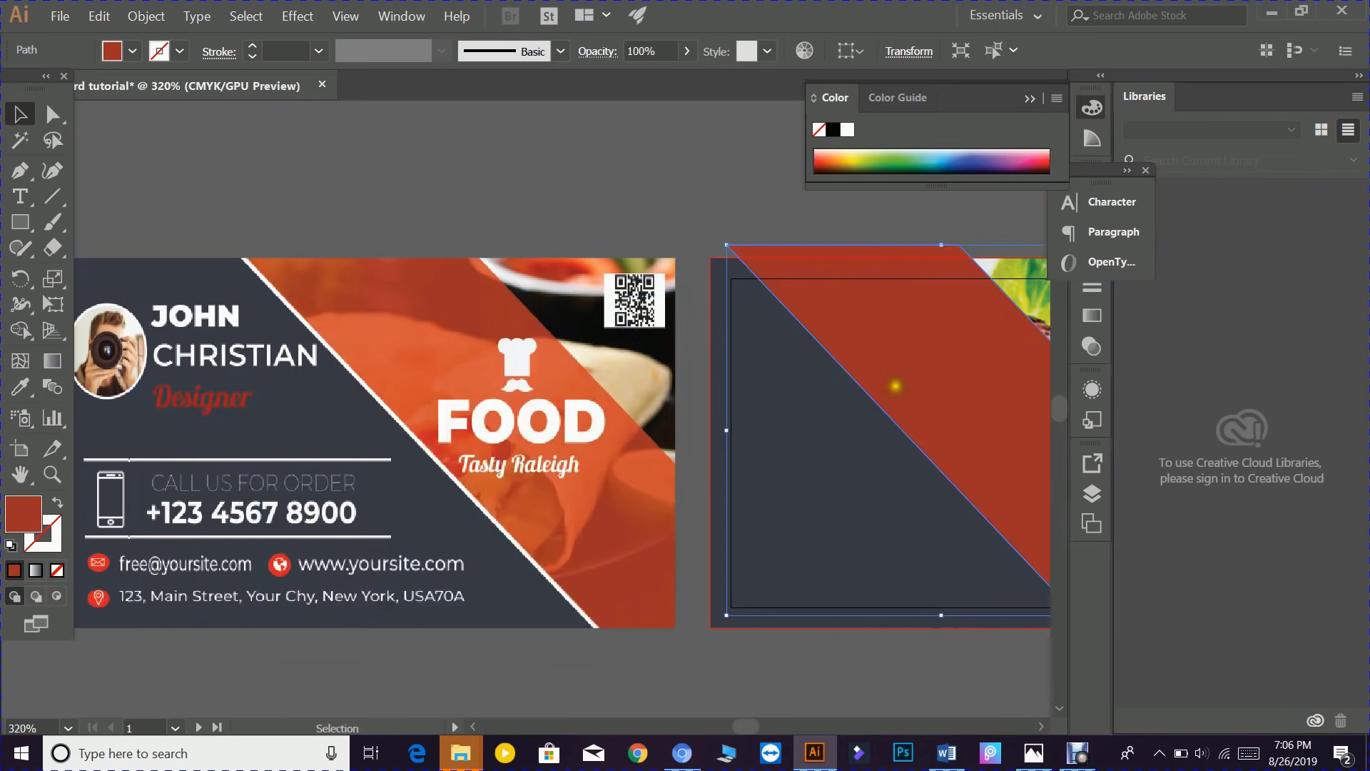
- Slide the red band right across the back card, leaving the white stripe and dark panel visible
scroll(755, 443, right, 5)
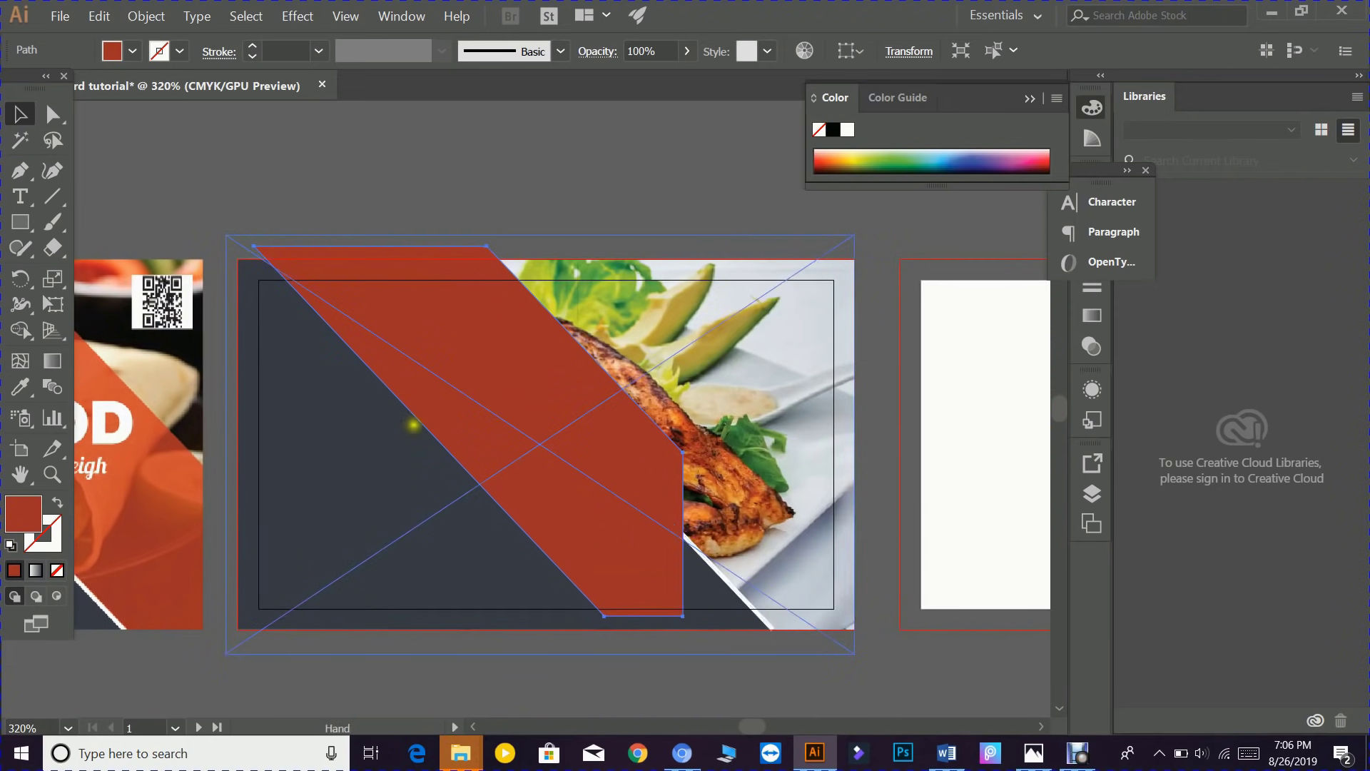
drag(202, 389, 521, 406)
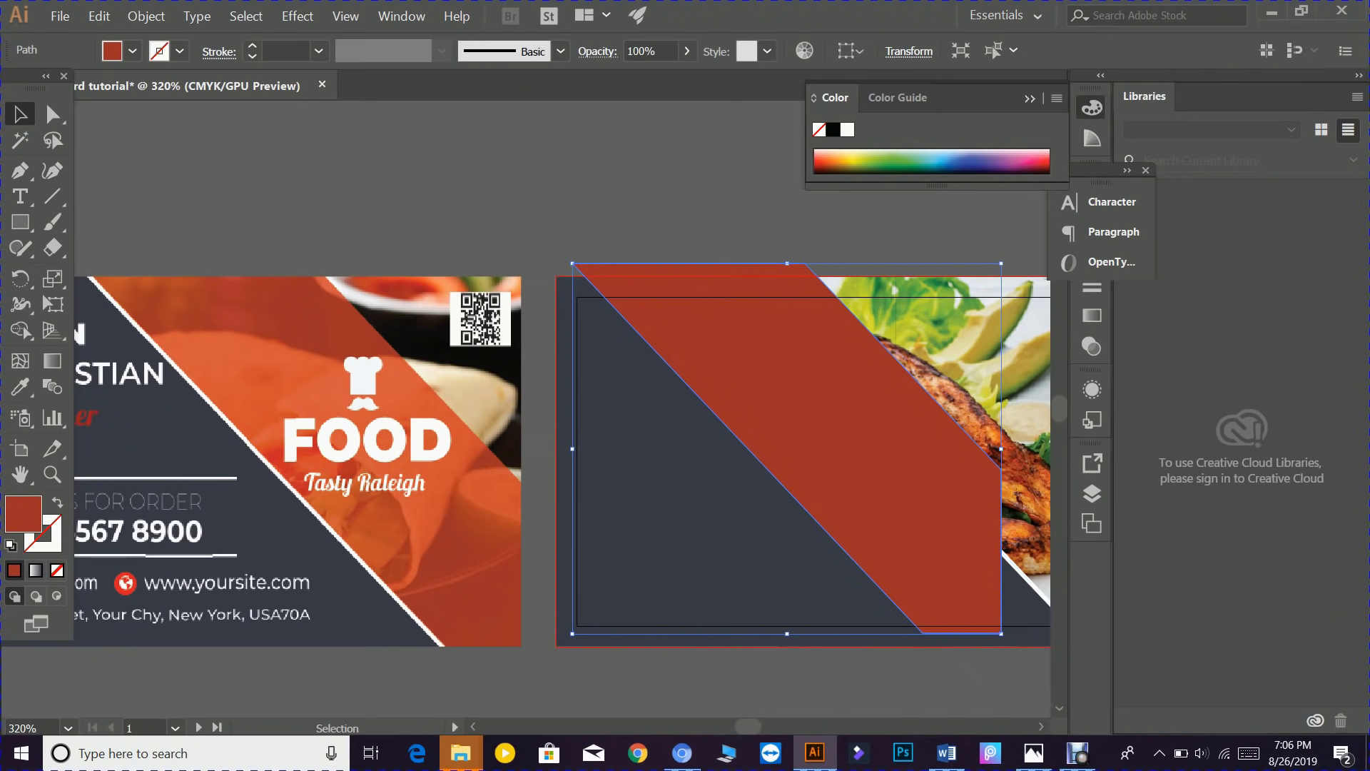
drag(746, 414, 386, 452)
drag(551, 439, 701, 452)
drag(598, 386, 589, 376)
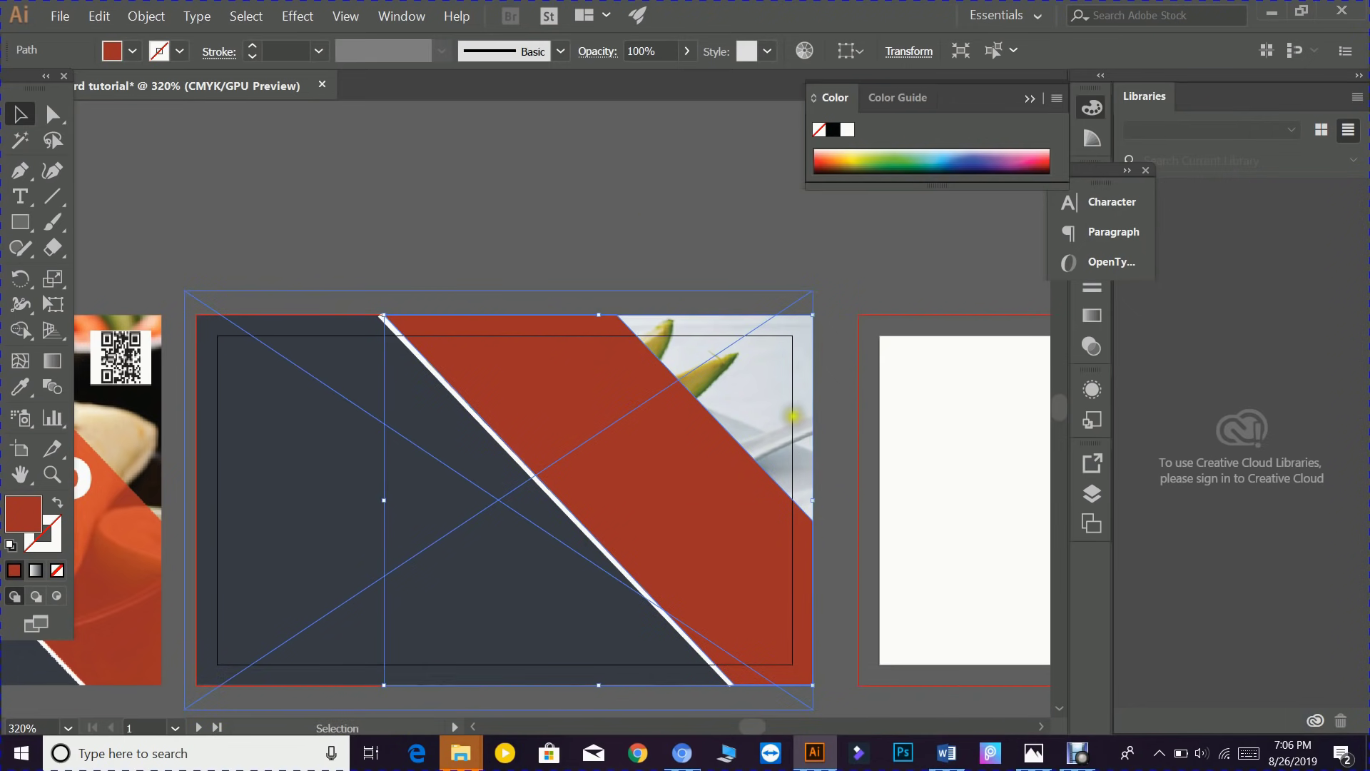
- Reframe the view around the cards and reselect the red diagonal band
click(535, 259)
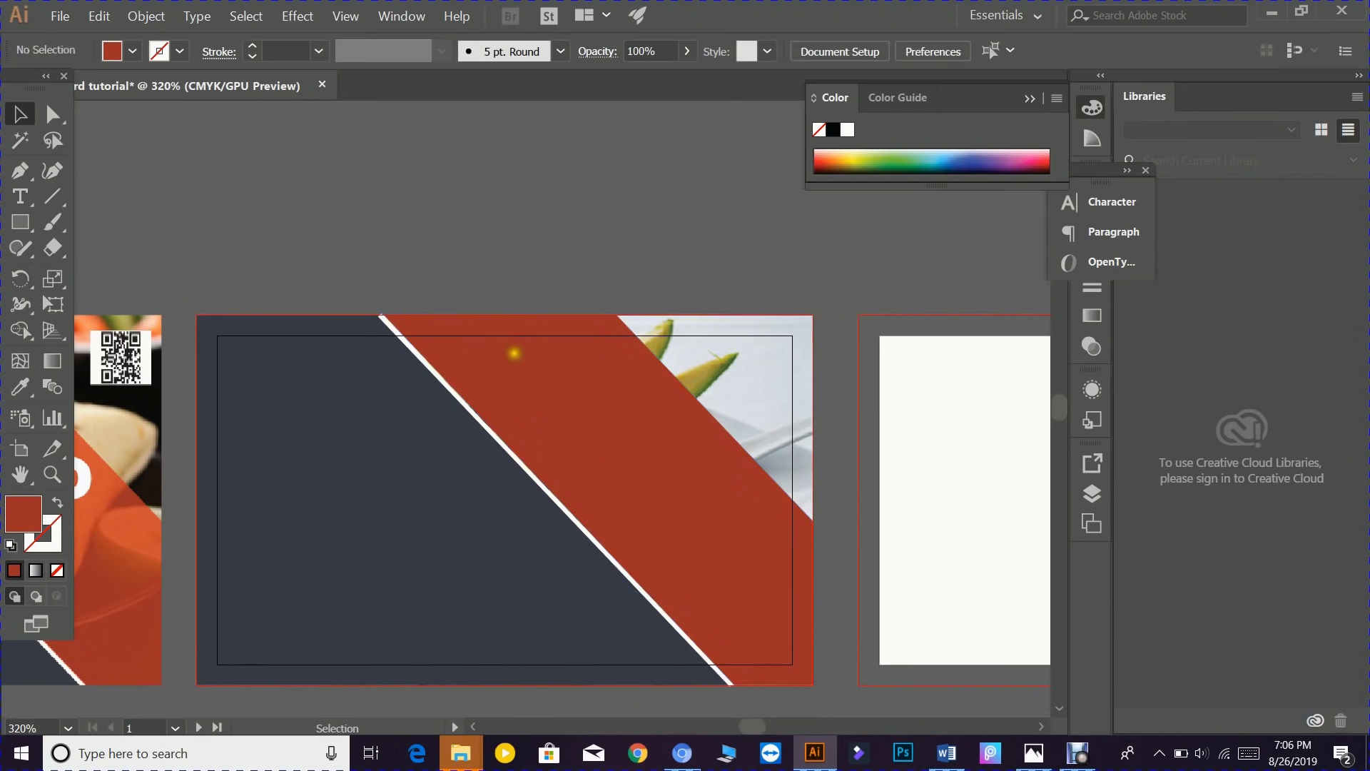
key(space)
drag(323, 507, 481, 389)
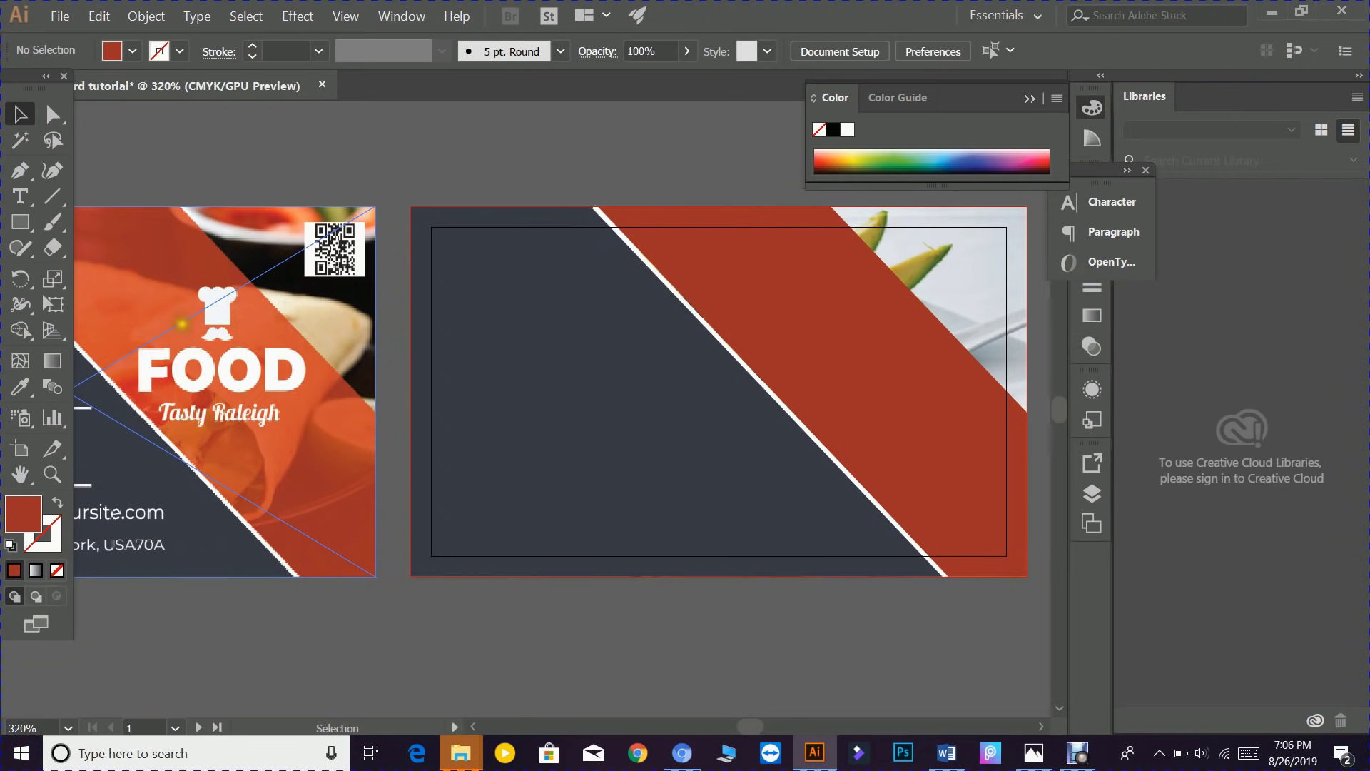
scroll(231, 404, up, 2)
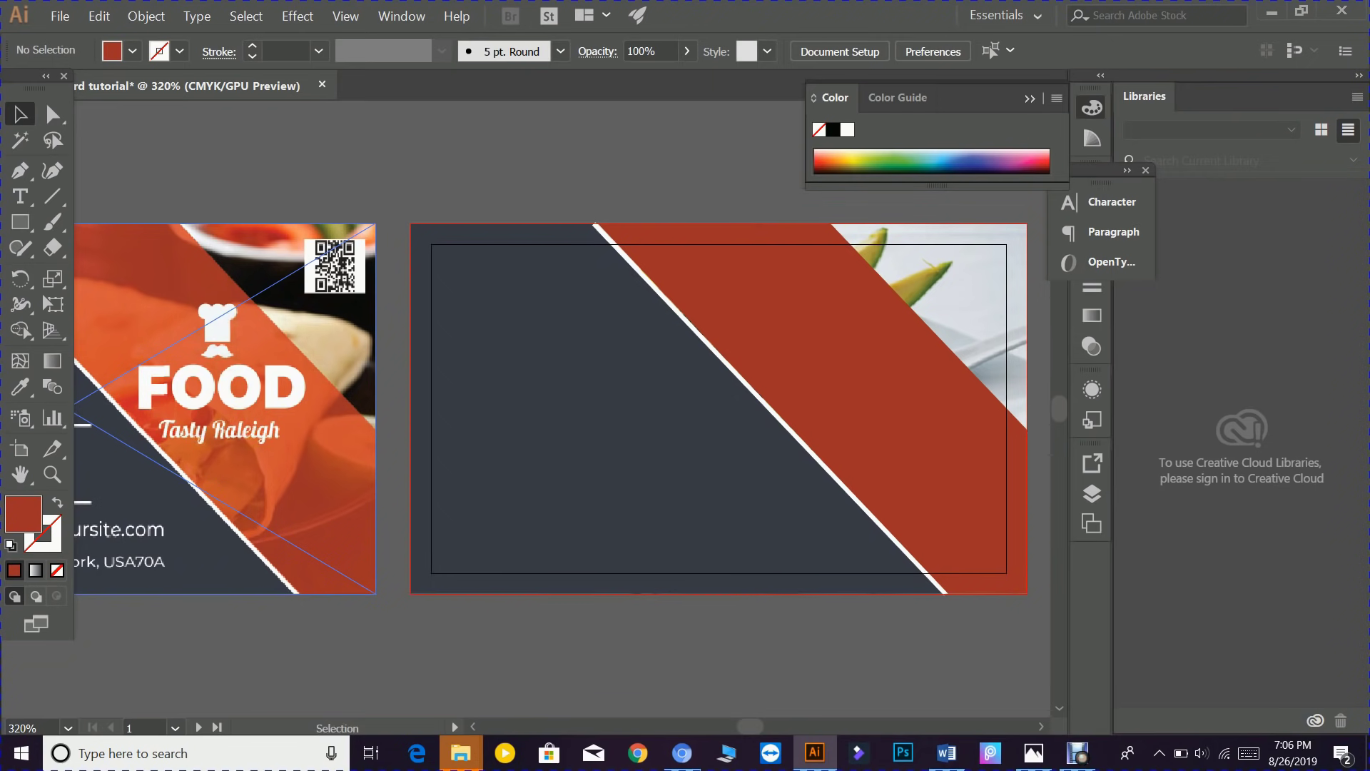
key(space)
drag(725, 425, 396, 461)
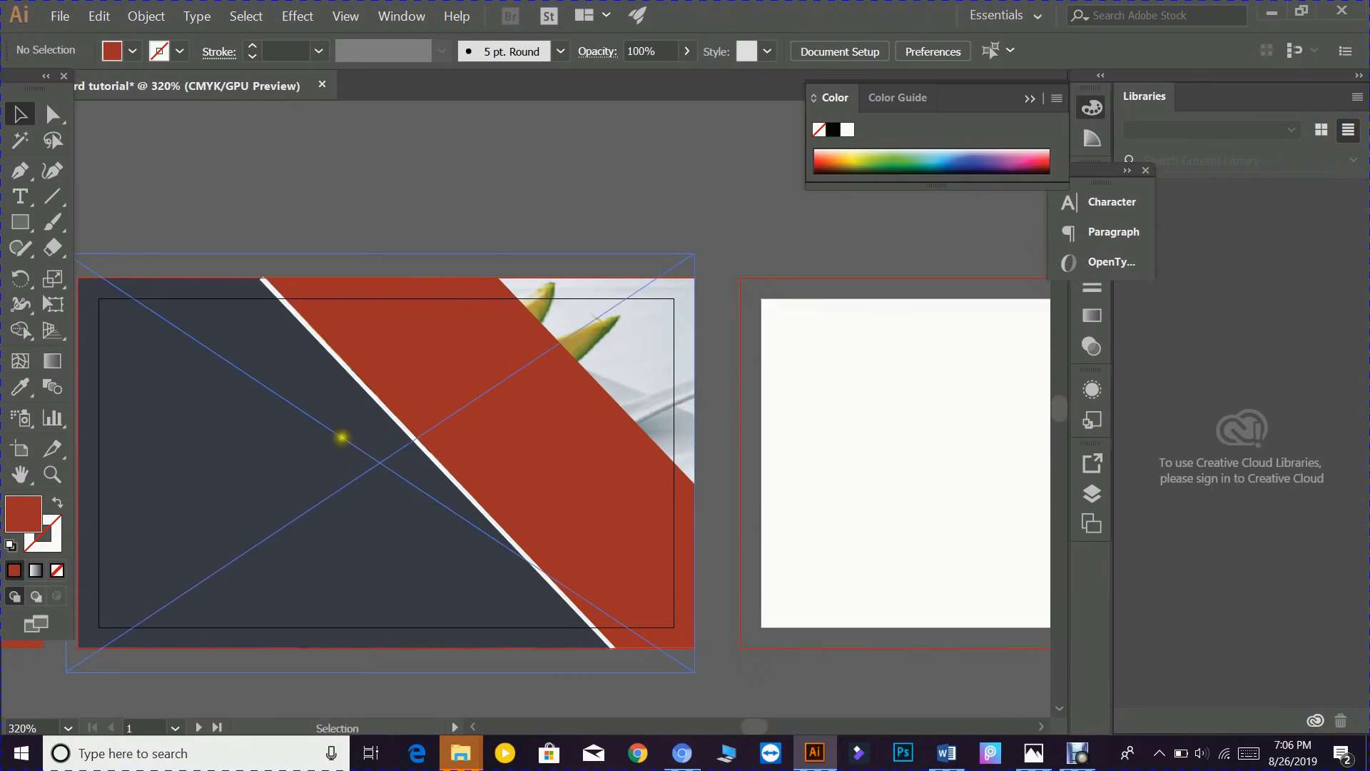
click(492, 428)
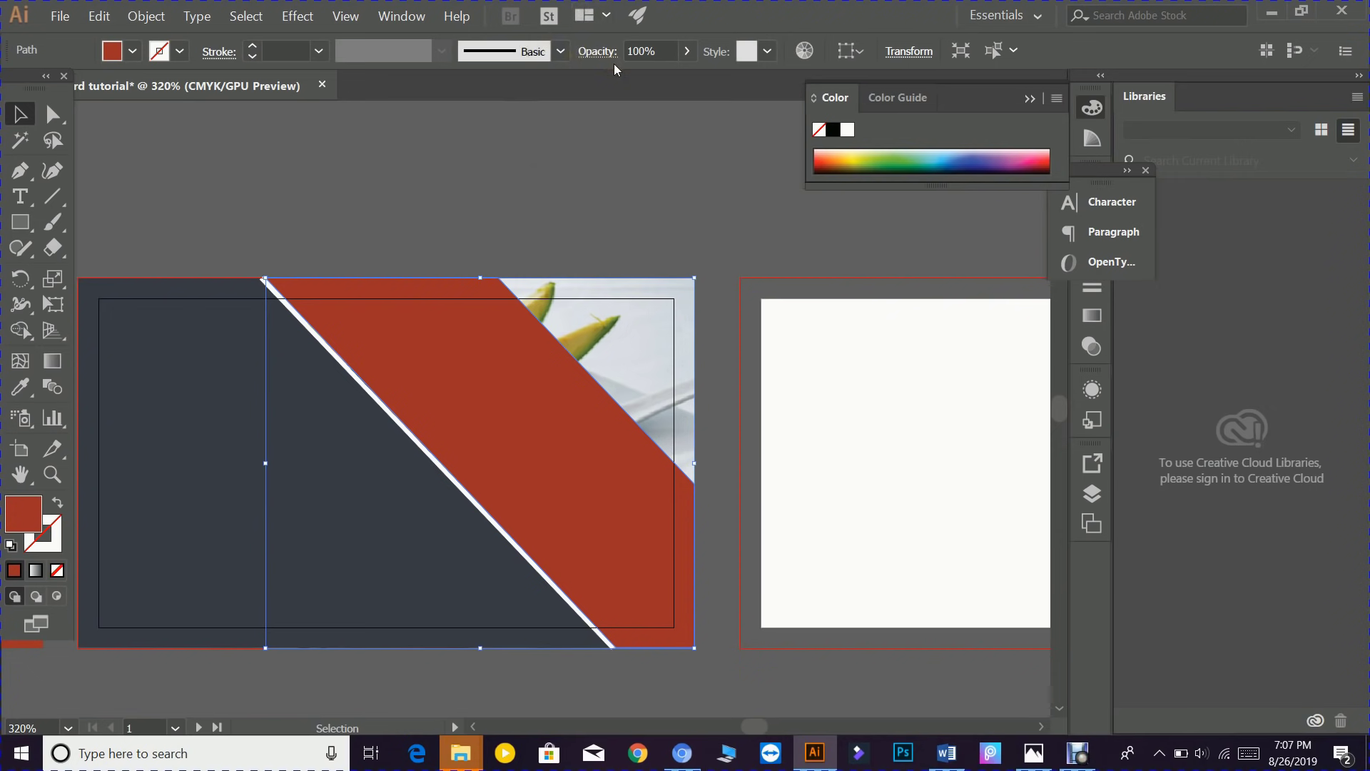
- Set the red band's opacity to 85% in the Control bar
click(687, 54)
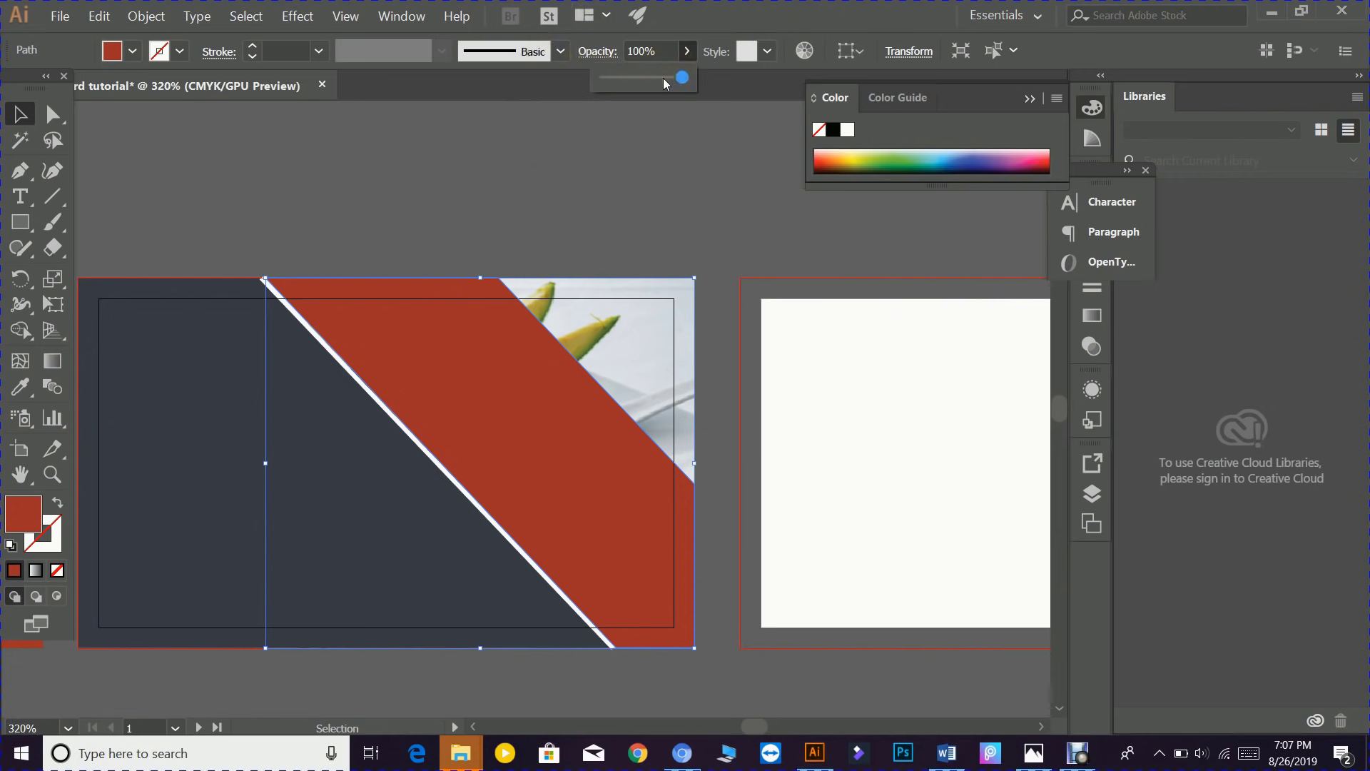
click(662, 78)
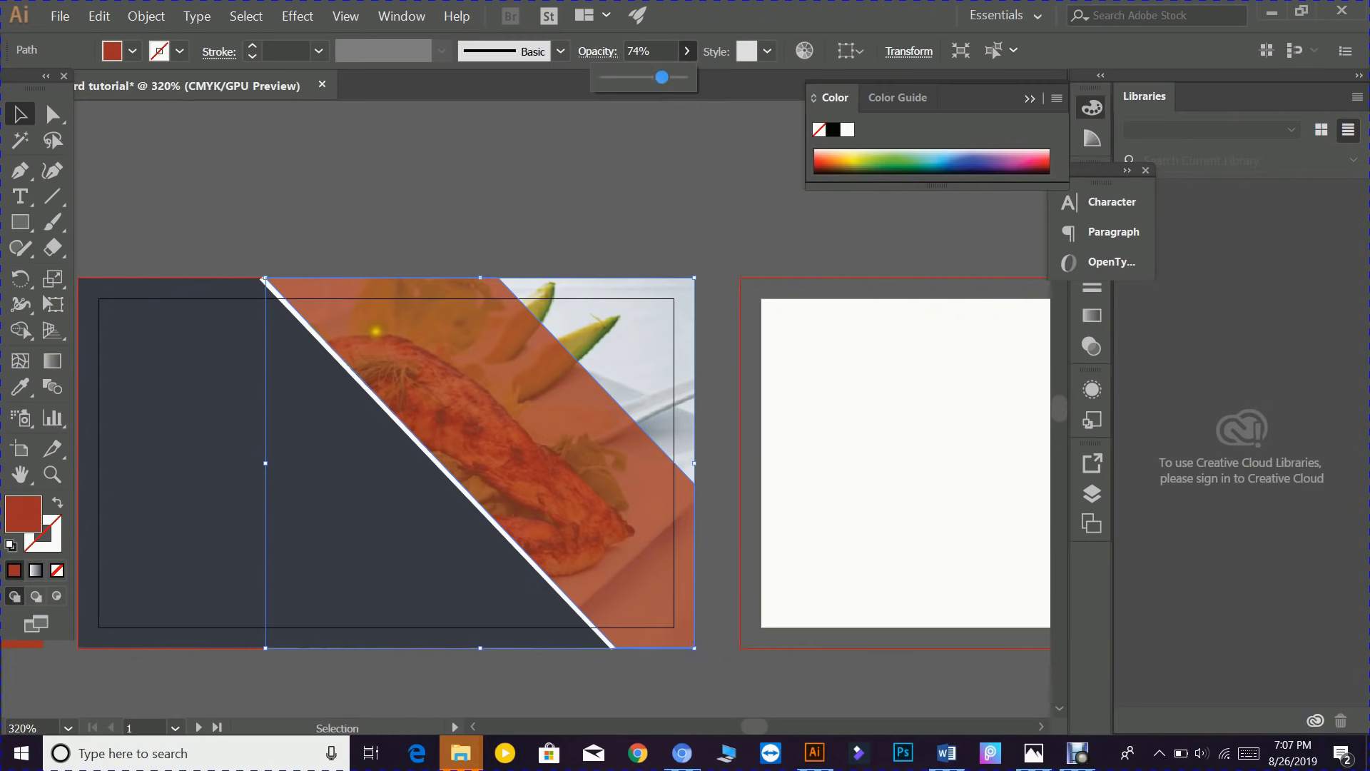
click(665, 76)
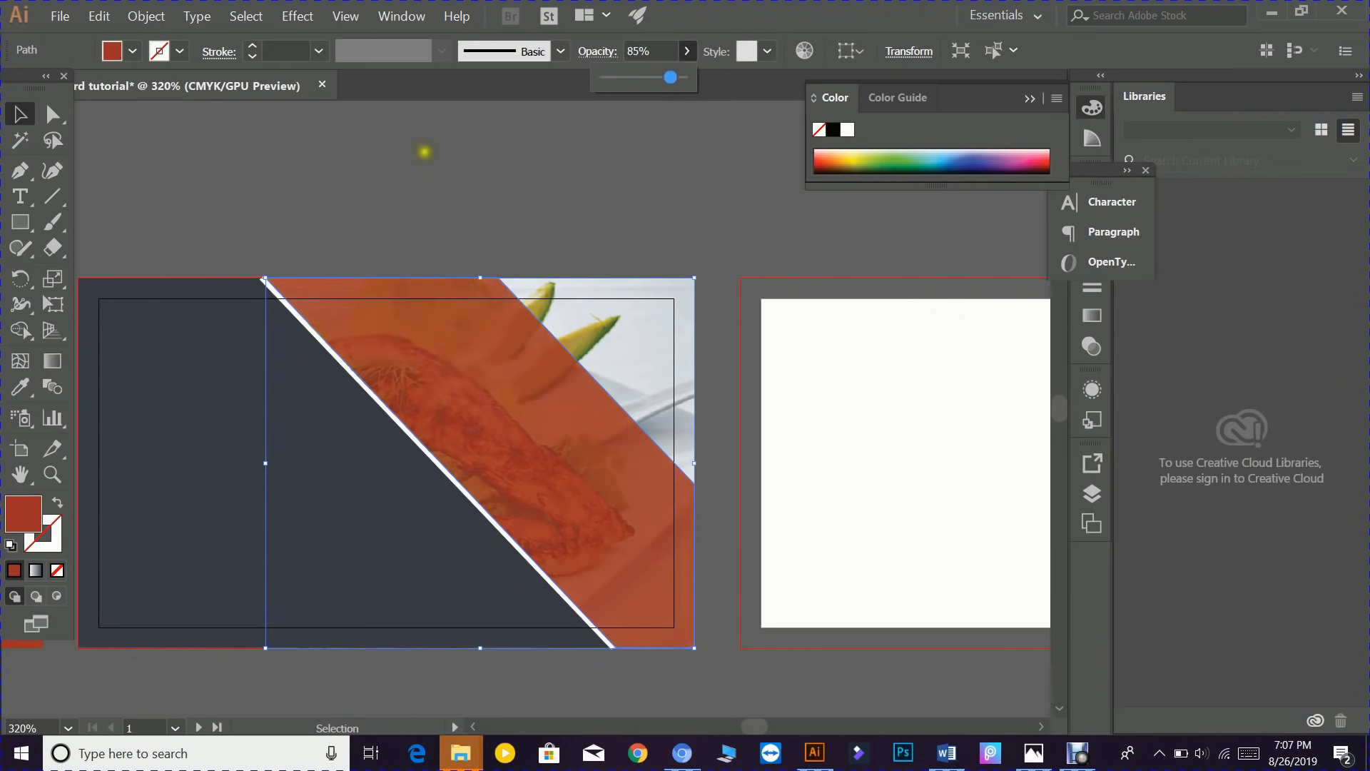
- Bring the whole front card into view, briefly selecting the back card's dark rectangle
drag(426, 150, 661, 172)
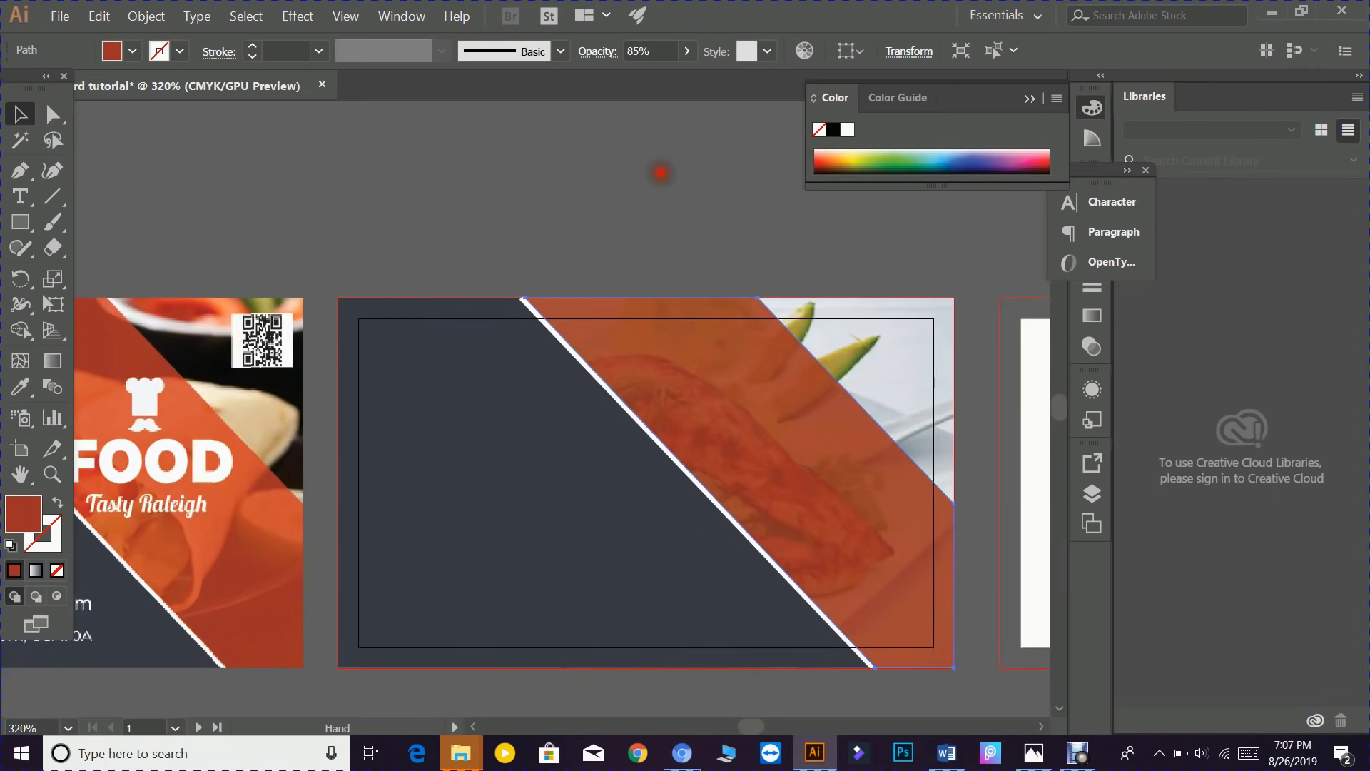
drag(511, 207, 636, 194)
click(697, 410)
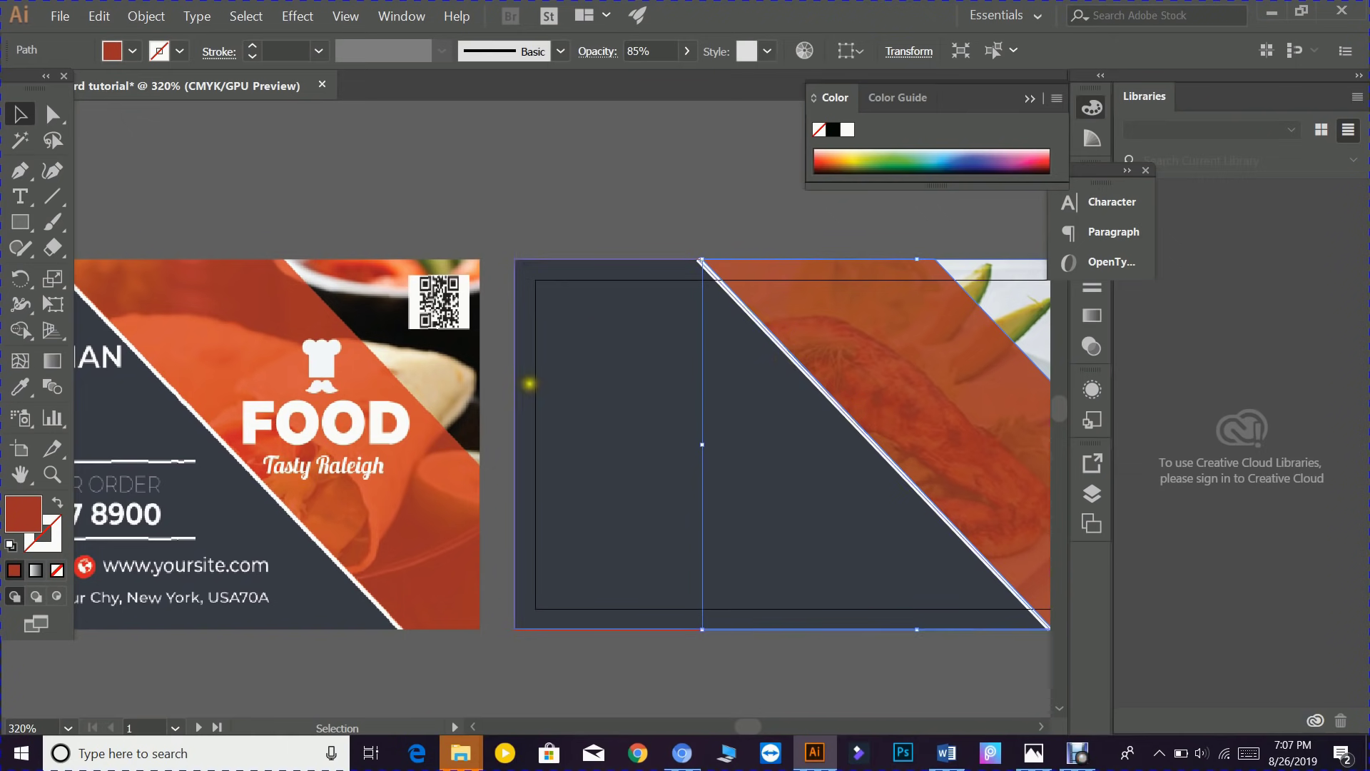
click(508, 410)
drag(428, 421, 651, 411)
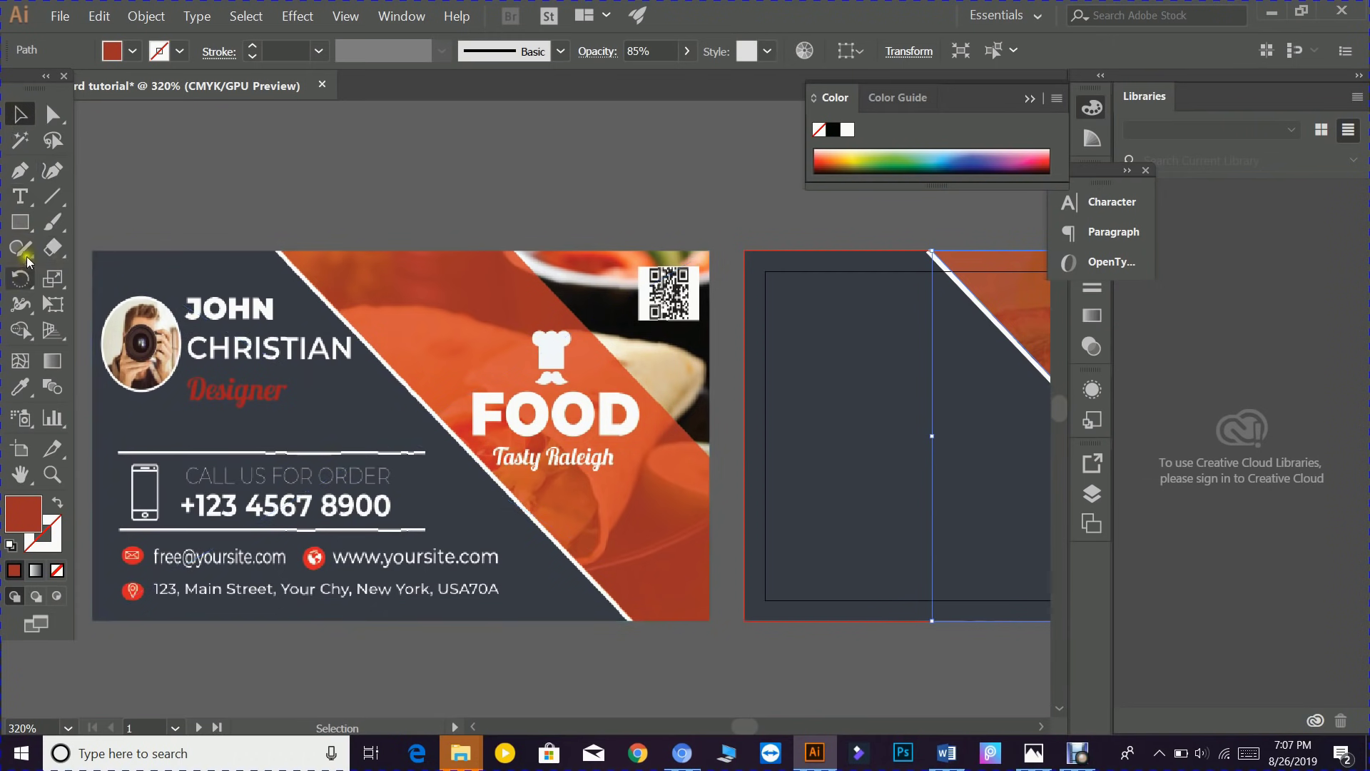
- Draw a red ellipse at the back card's top-left with the Ellipse Tool and nudge it slightly
click(21, 223)
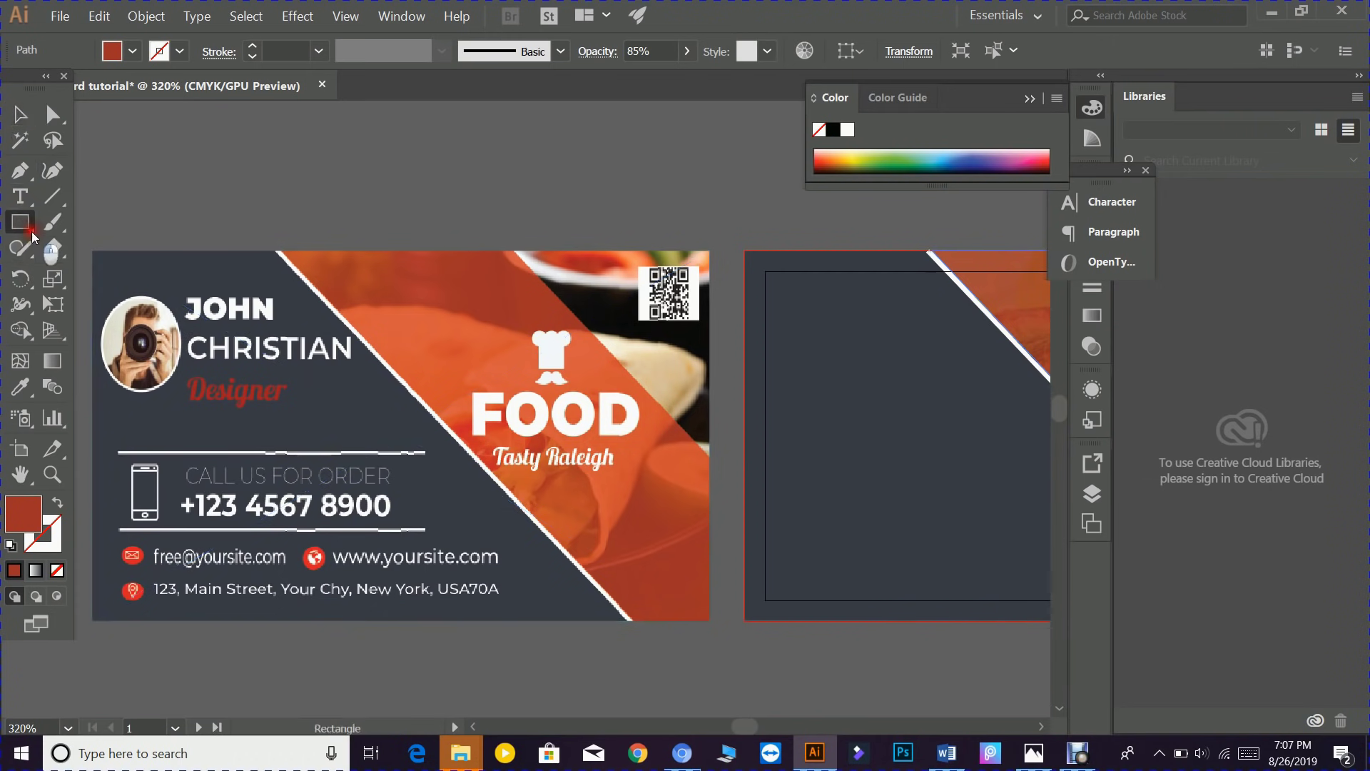
click(31, 232)
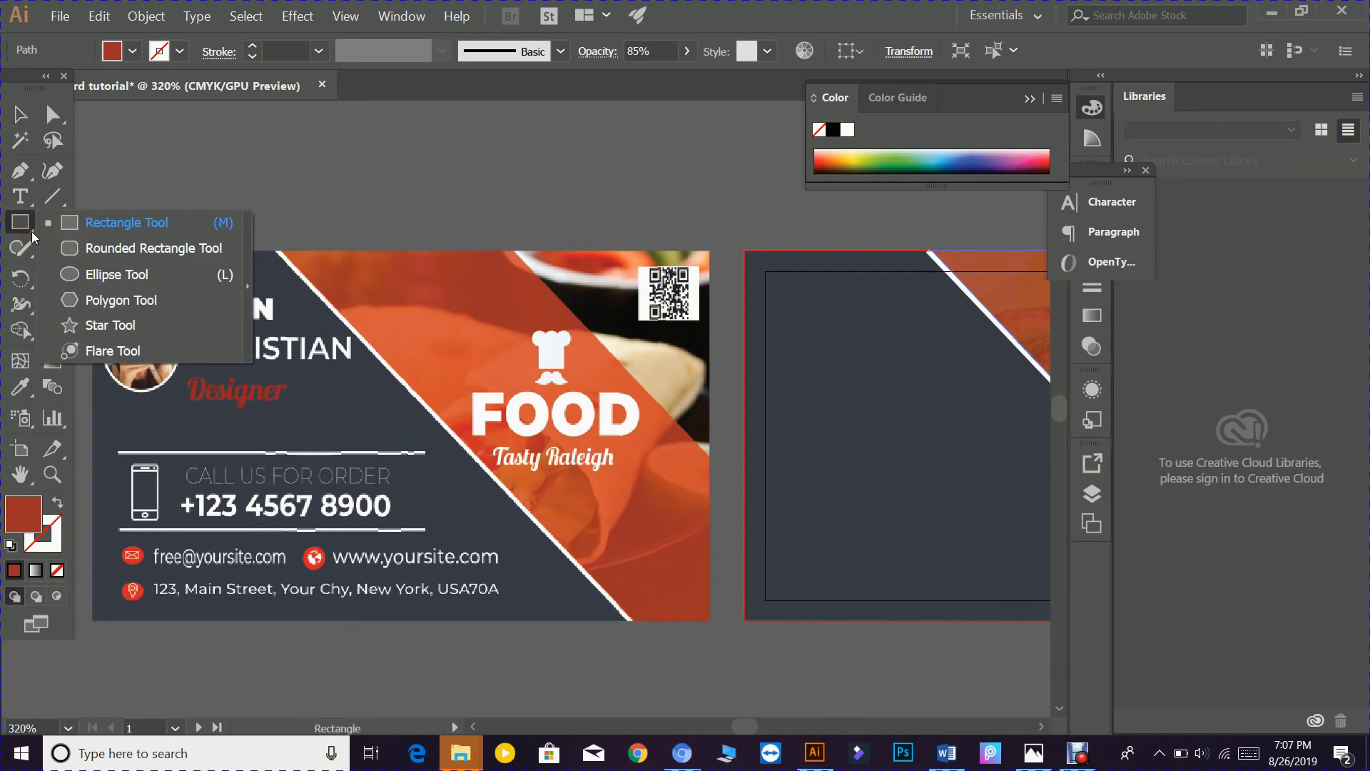
click(99, 279)
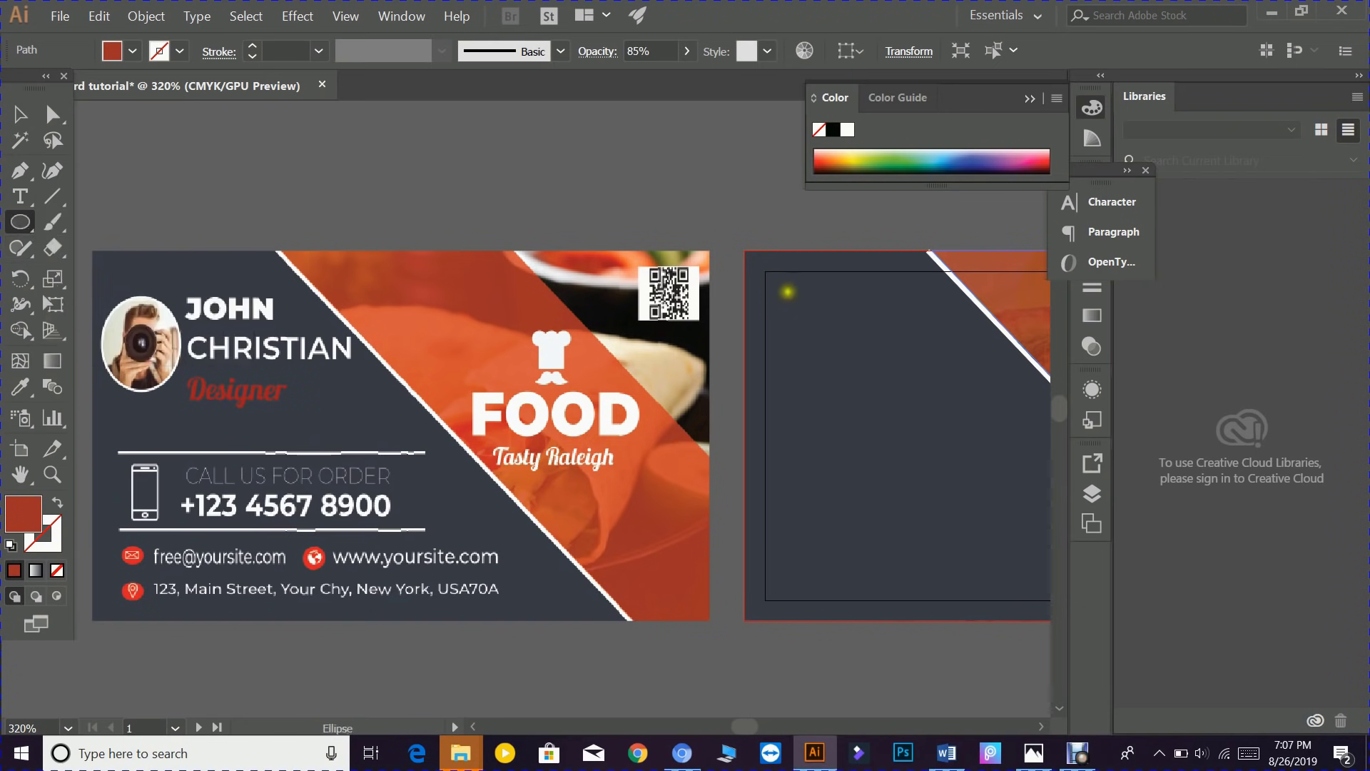
drag(788, 291, 868, 386)
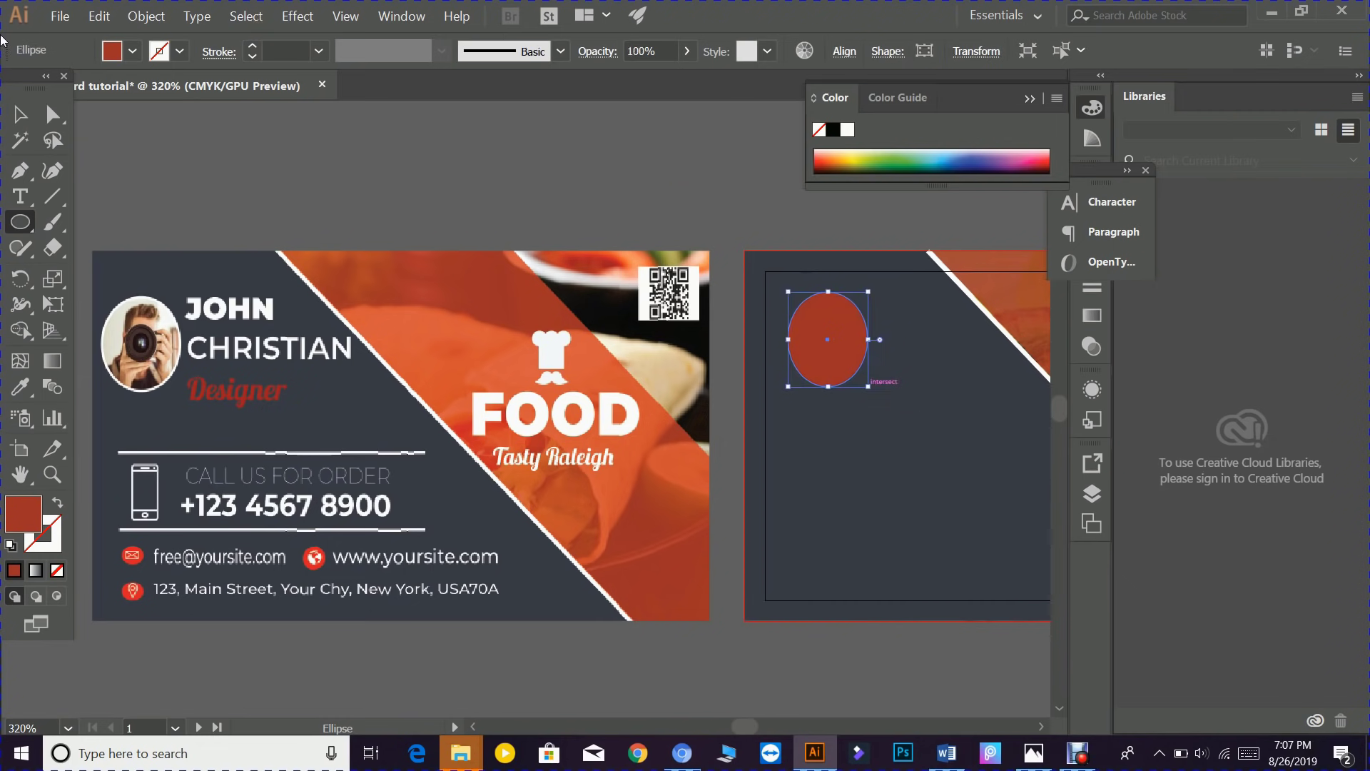
click(30, 120)
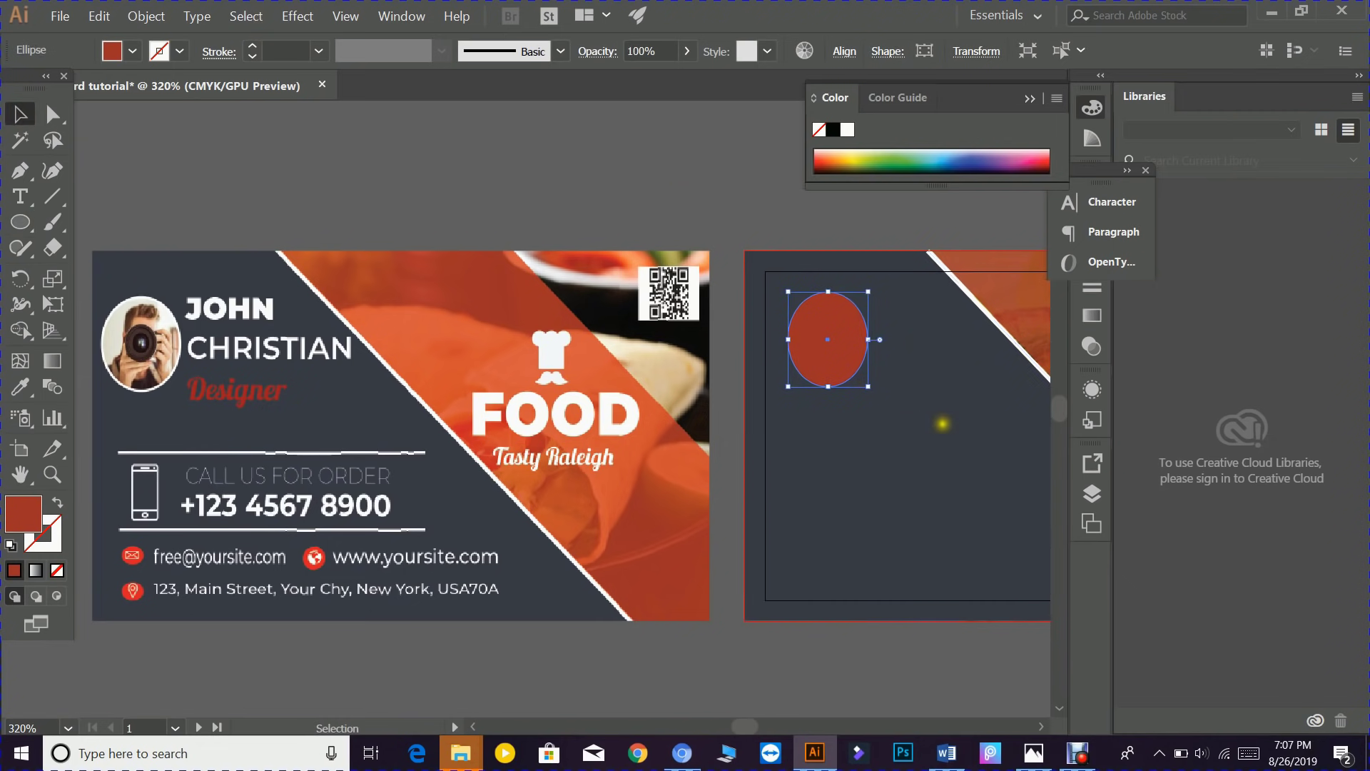
mouse_move(835, 347)
mouse_down()
mouse_move(171, 385)
mouse_move(145, 348)
mouse_move(935, 369)
mouse_move(840, 344)
mouse_up()
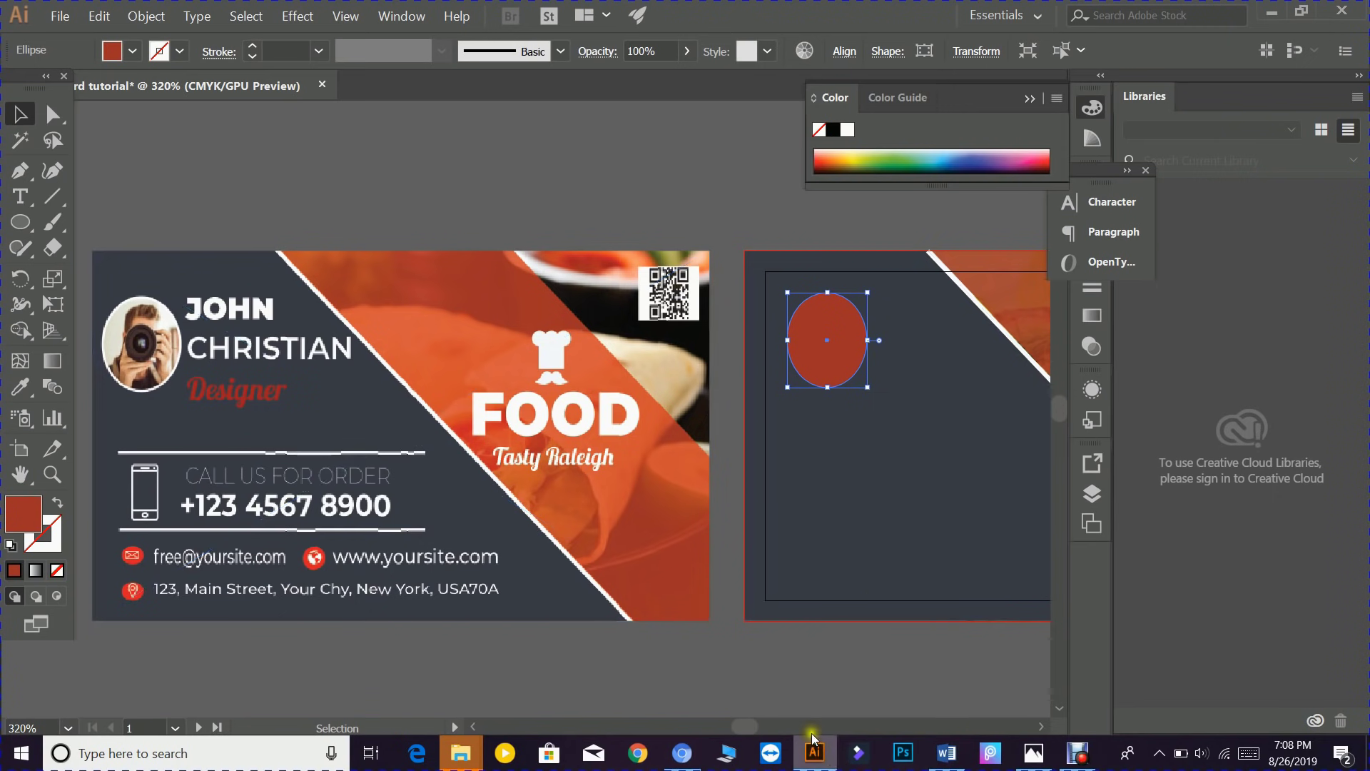
mouse_move(813, 746)
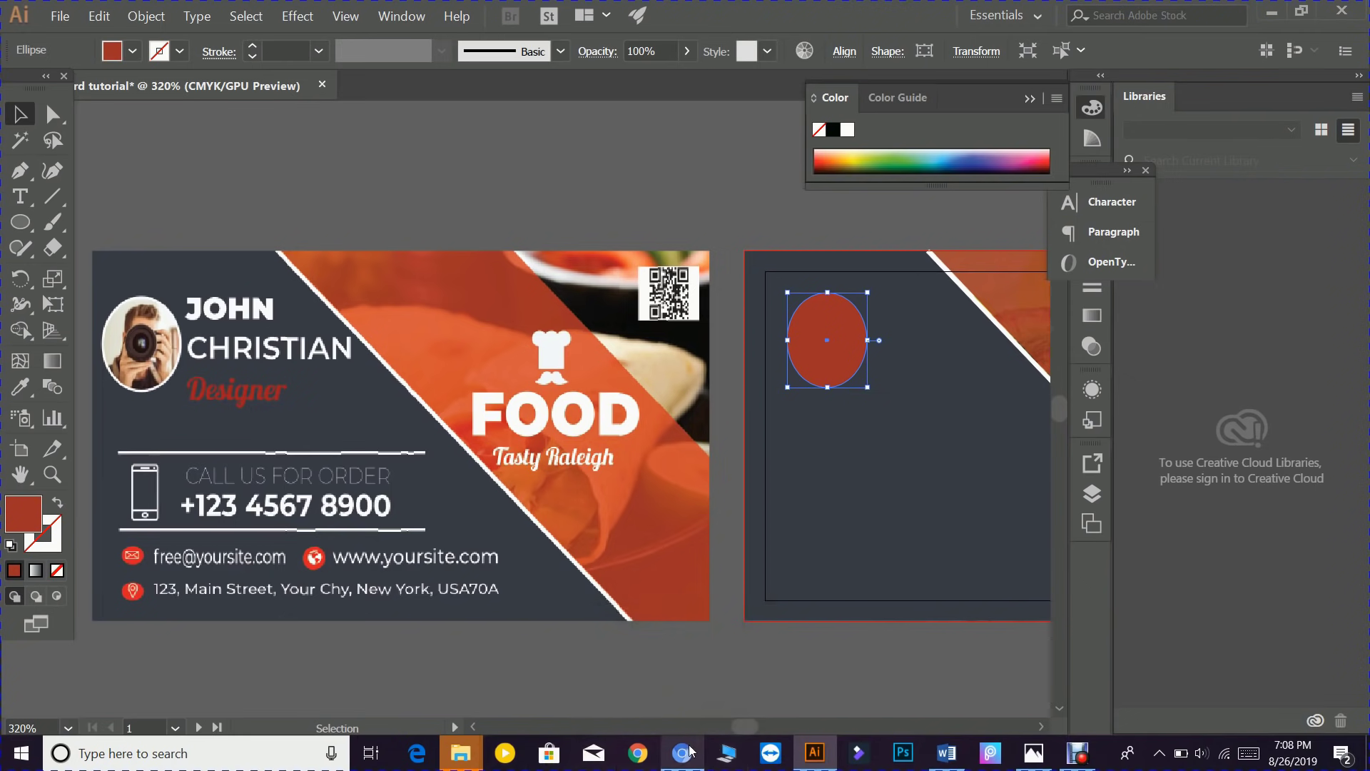
- Switch to the Pexels browser and open the woman-with-camera photo
mouse_move(689, 749)
click(696, 681)
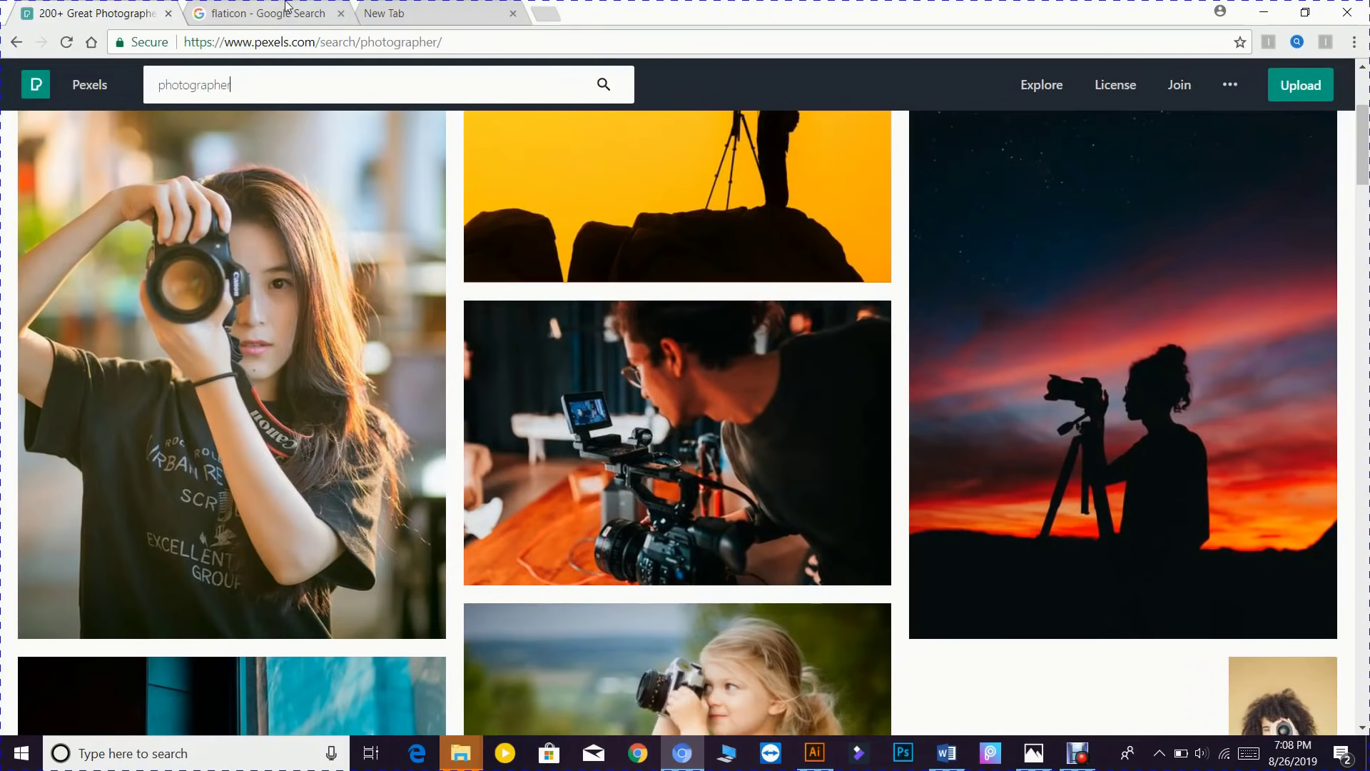
scroll(225, 159, up, 4)
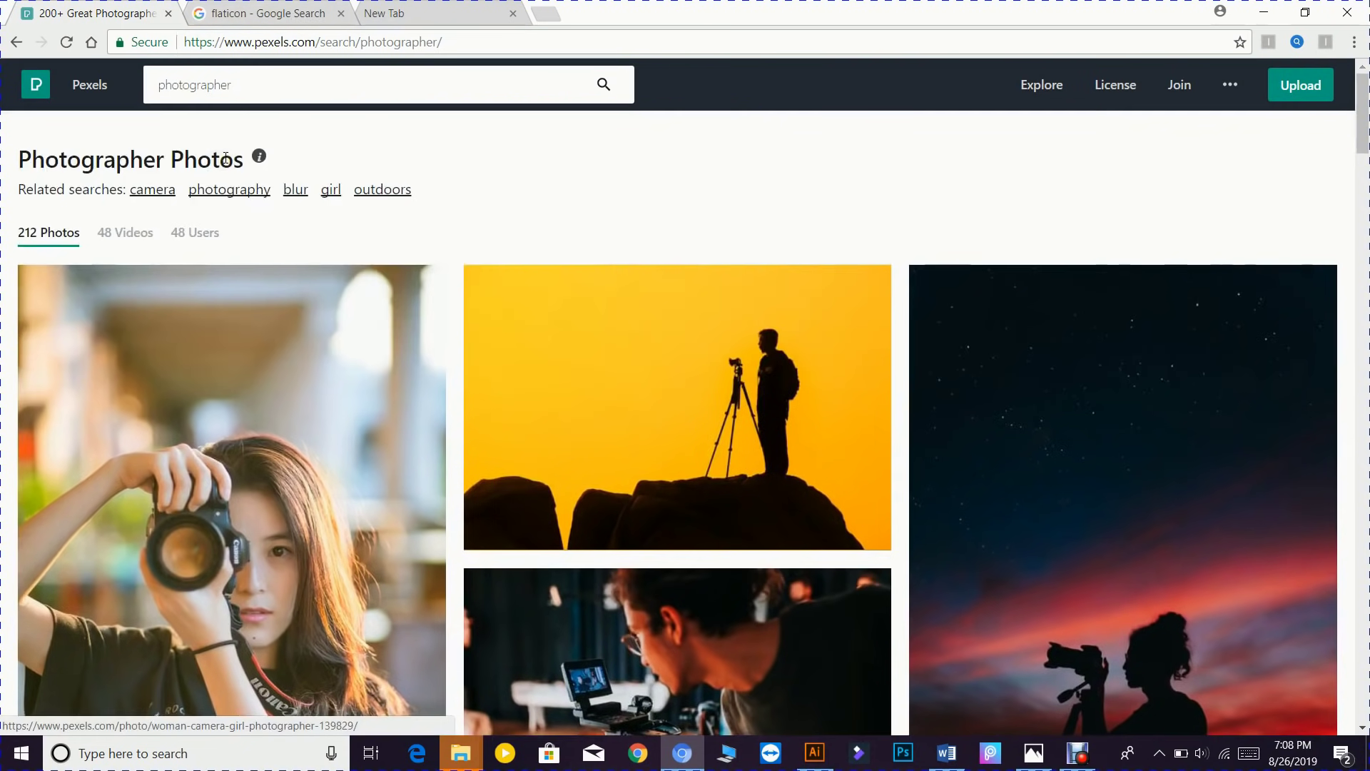
click(491, 84)
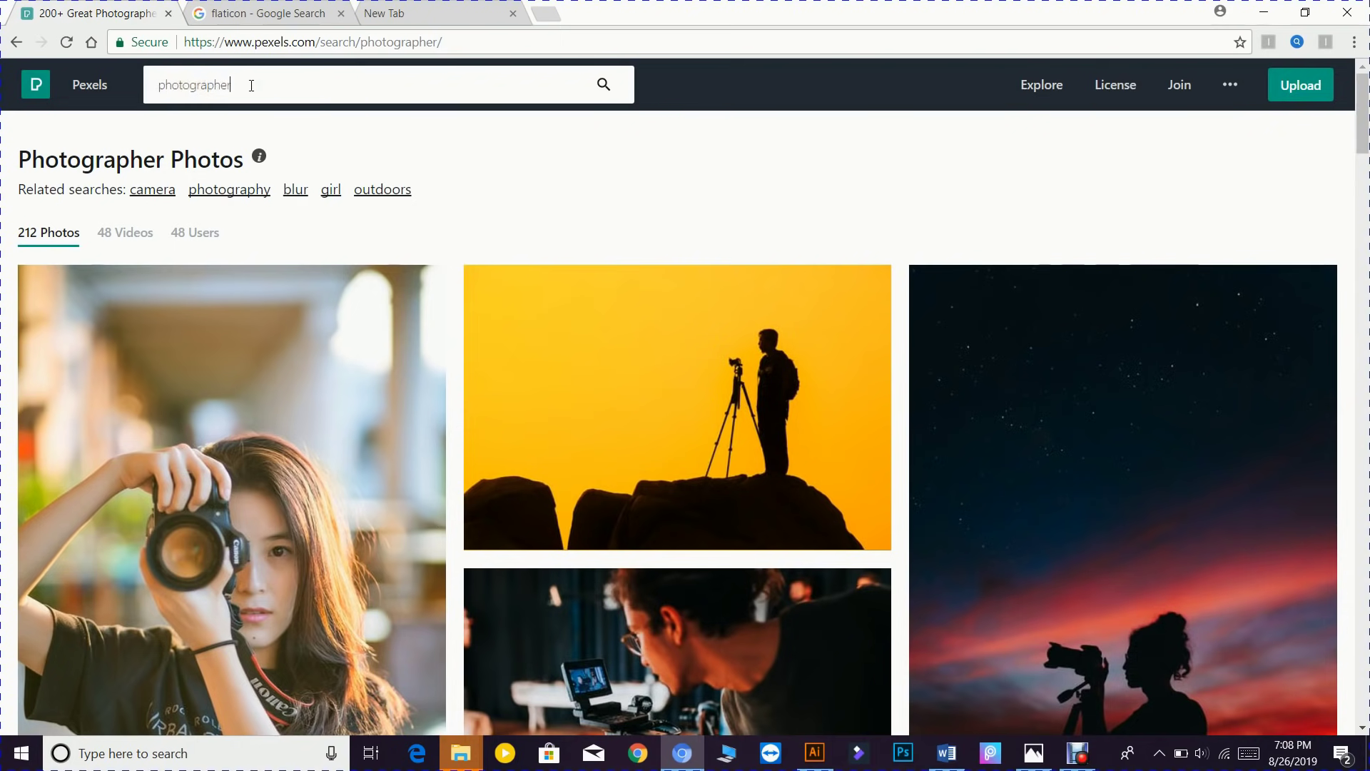
scroll(286, 299, down, 2)
scroll(276, 214, up, 2)
scroll(246, 385, down, 5)
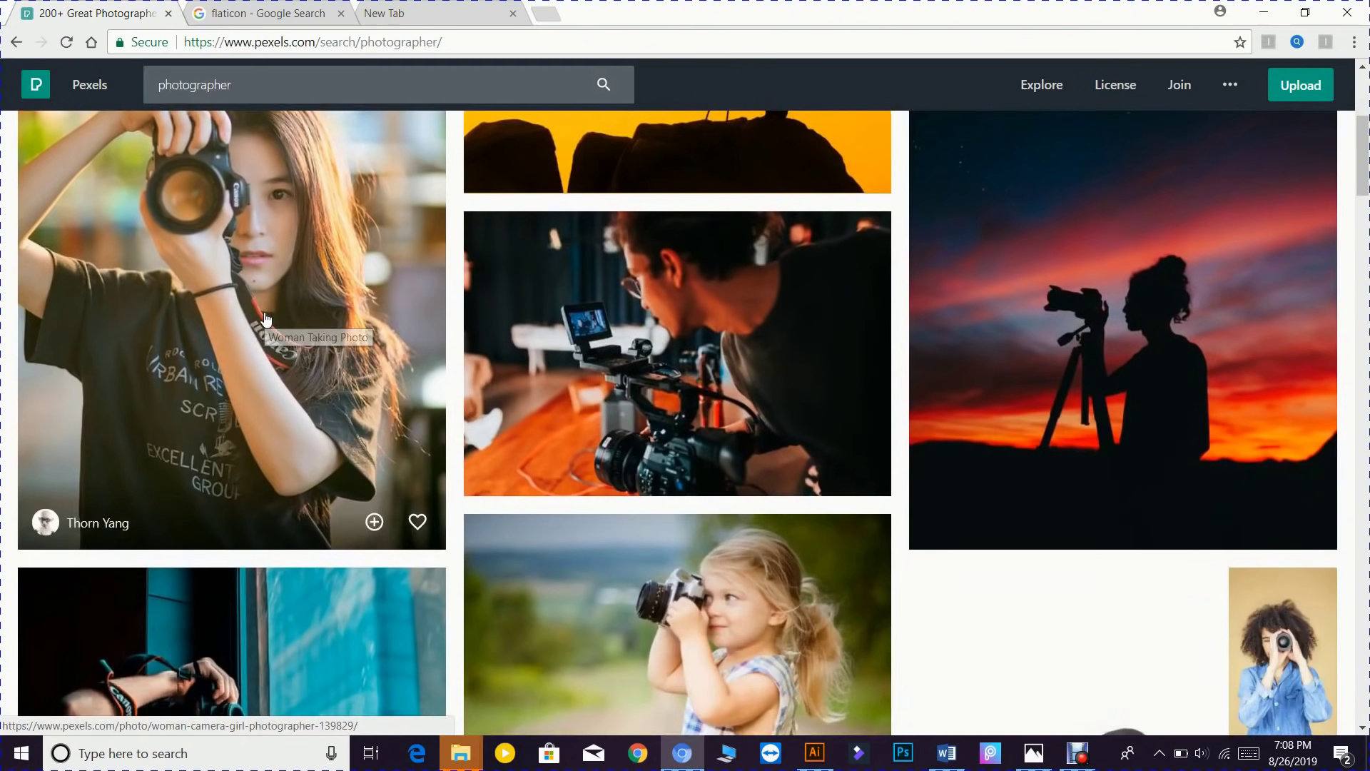
click(266, 320)
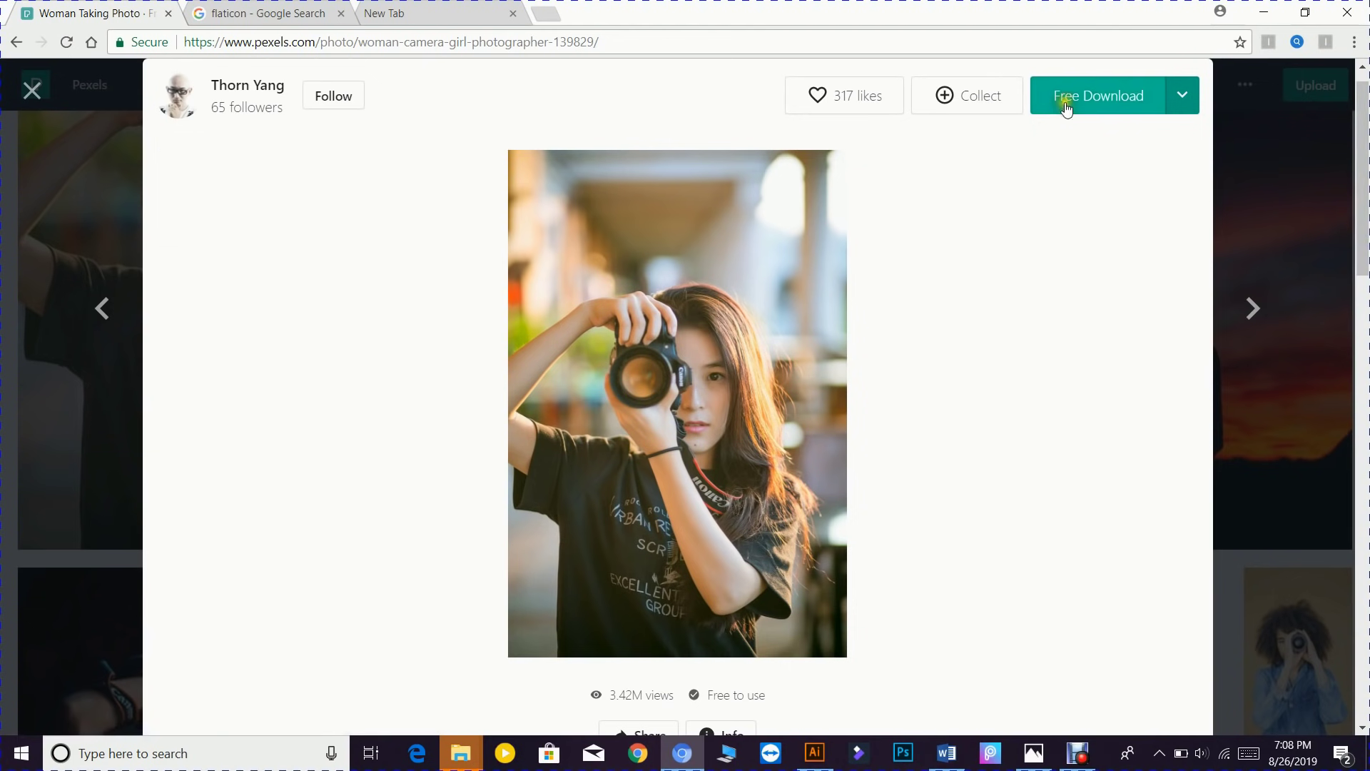
- Download the photo at Large 1920 x 2880, then dismiss the Adobe Stock popup and close it
click(1184, 103)
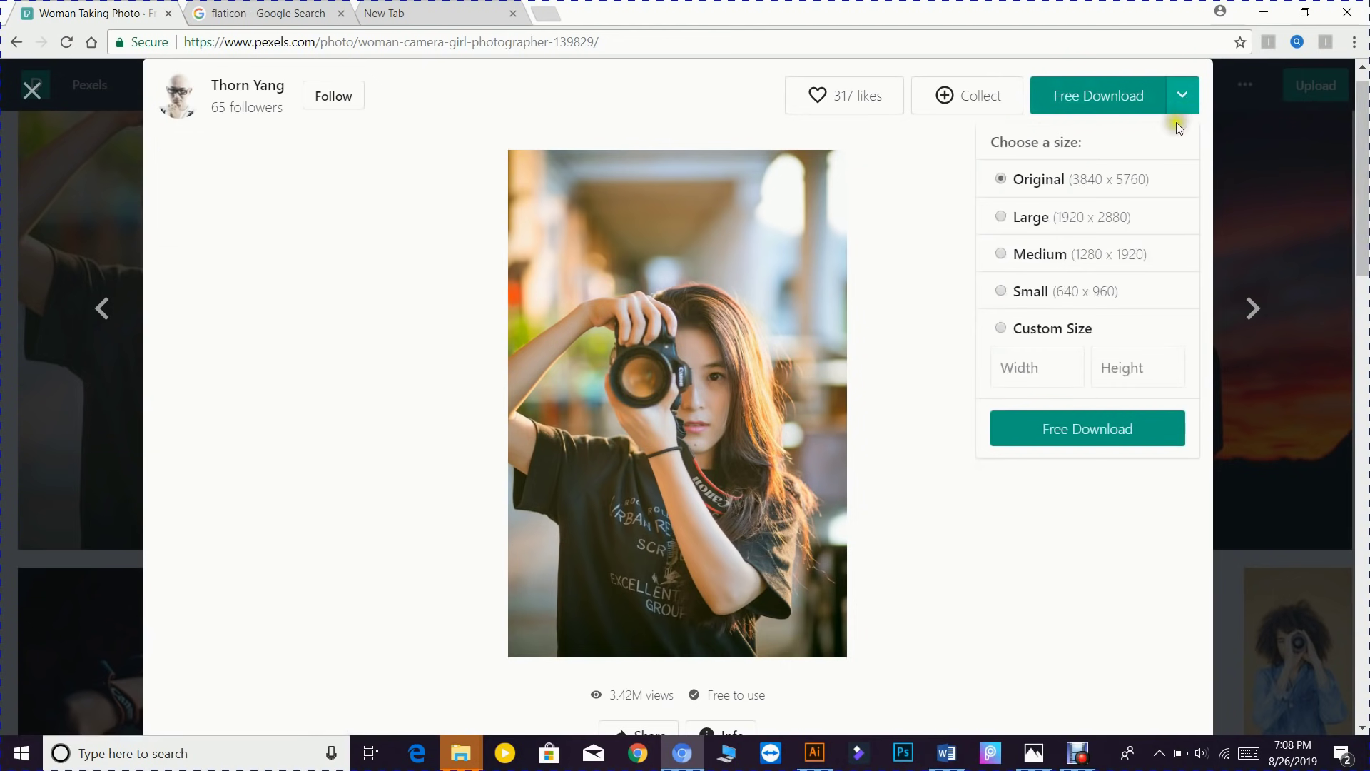
click(1082, 226)
click(1064, 434)
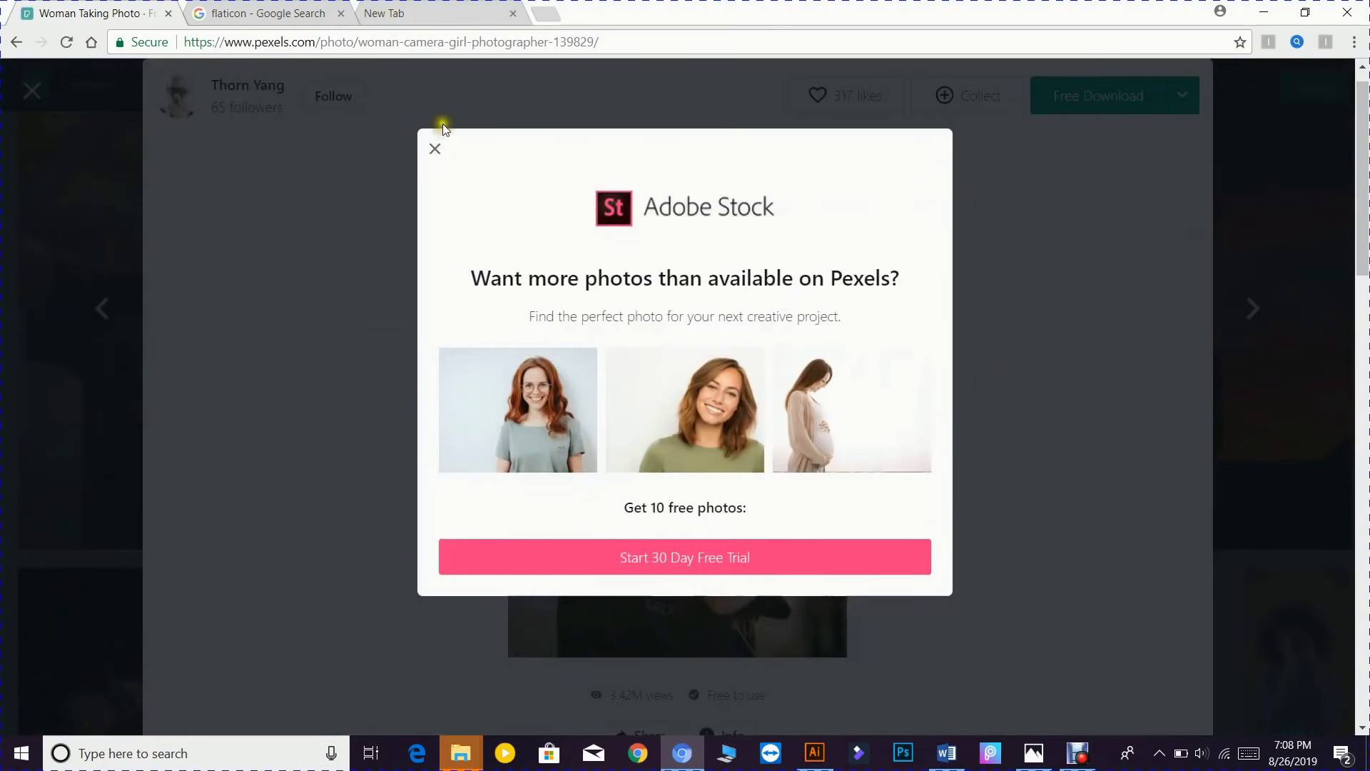
click(432, 149)
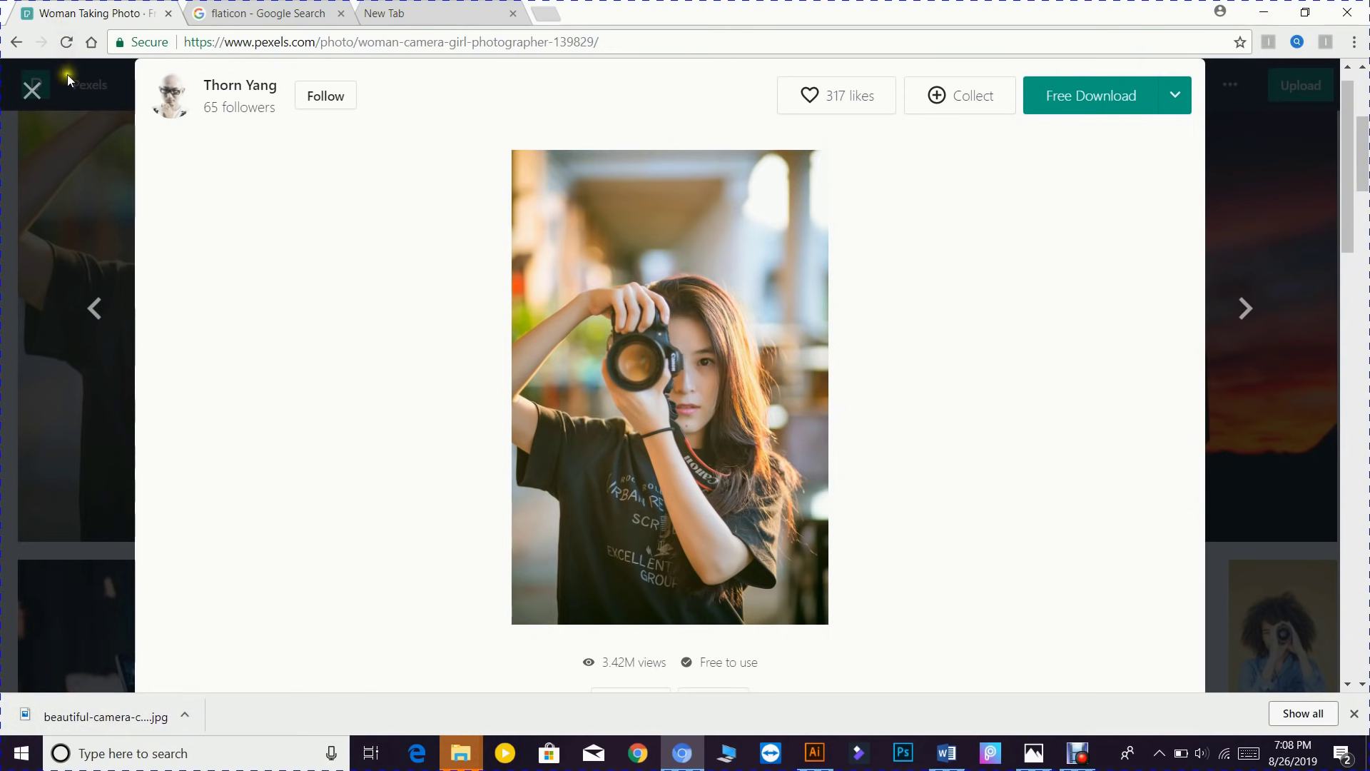
click(33, 87)
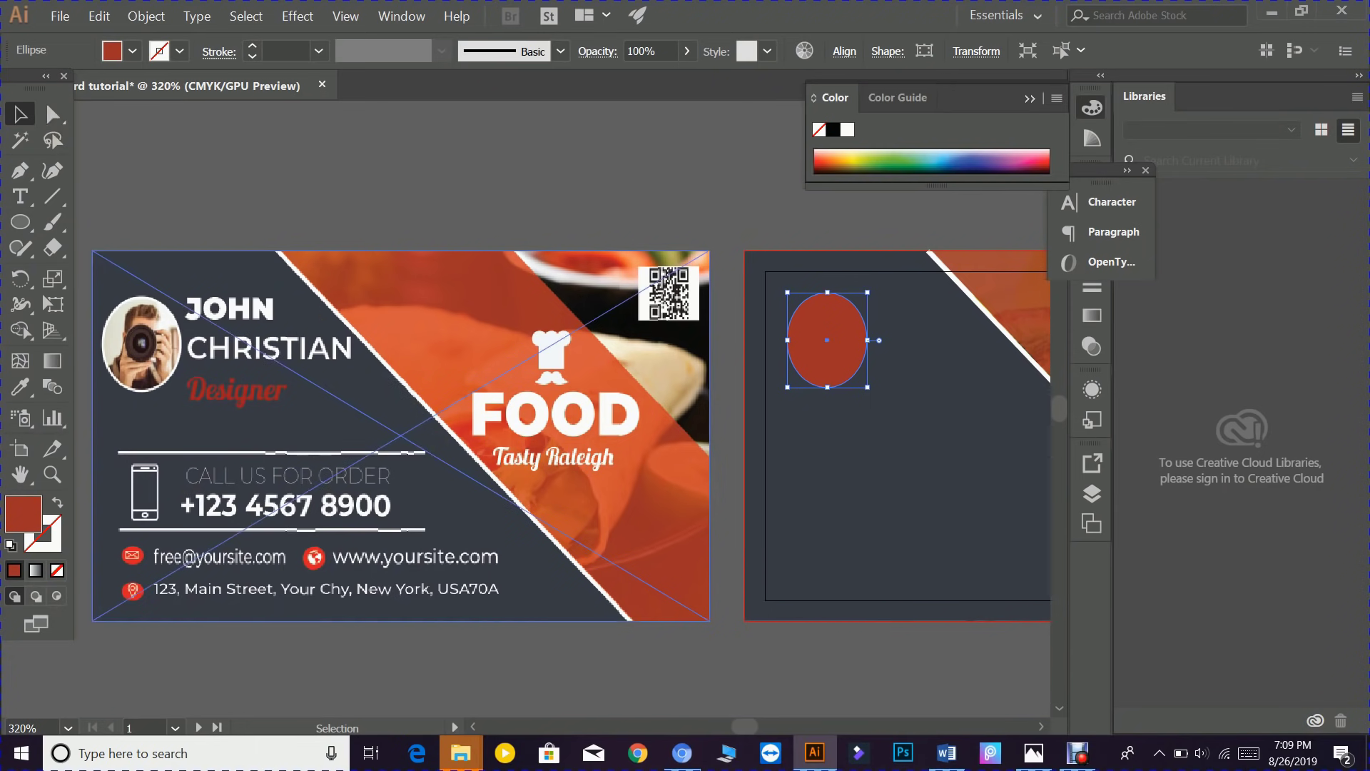
- Place beautiful-camera-cute-139829.jpg from the Downloads folder via File > Place
click(61, 17)
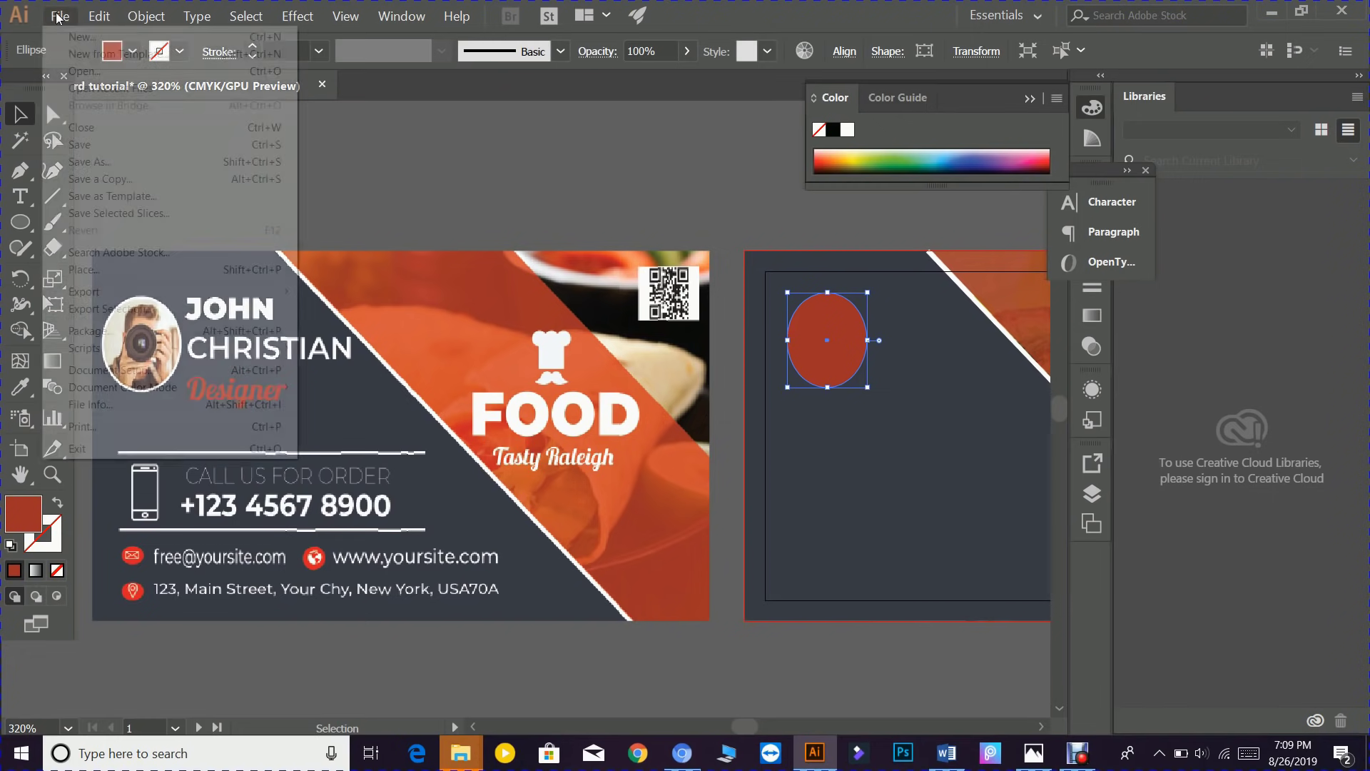
click(80, 273)
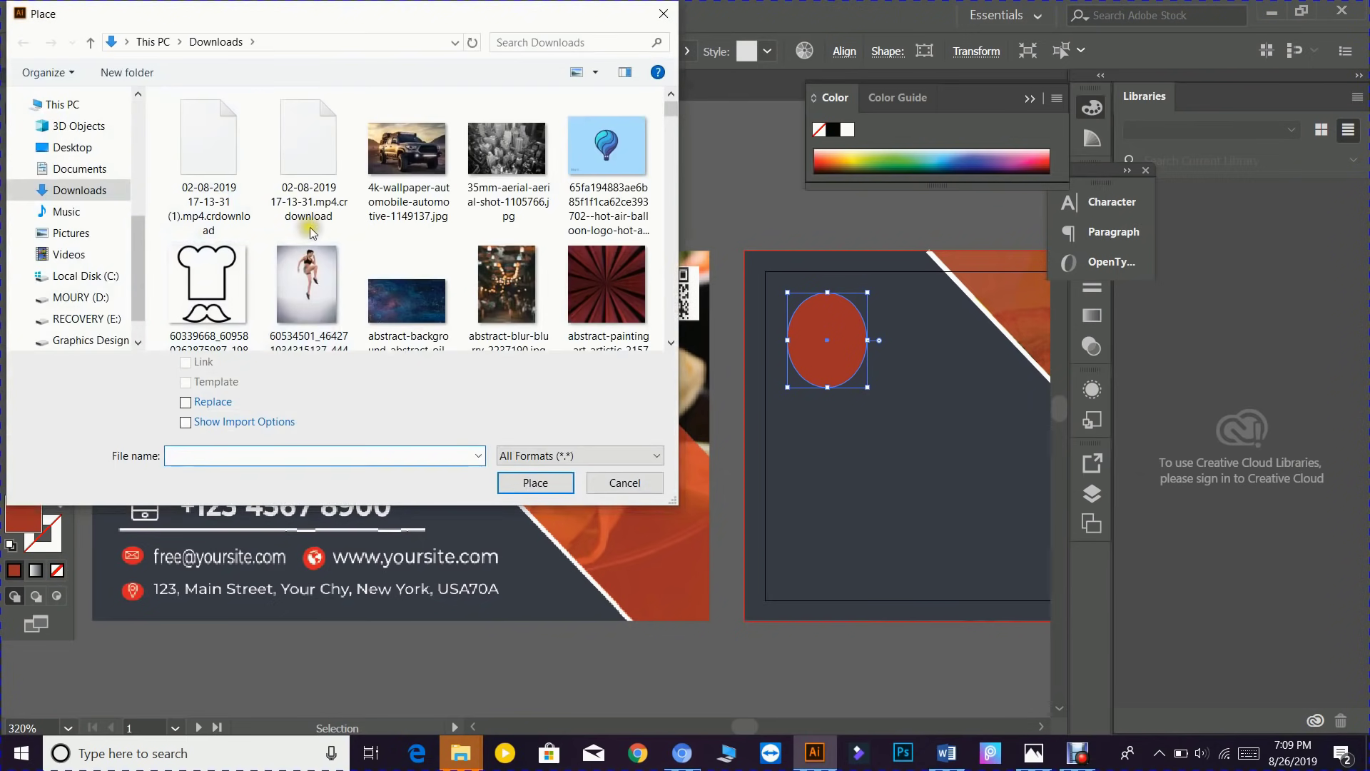
scroll(487, 218, down, 1)
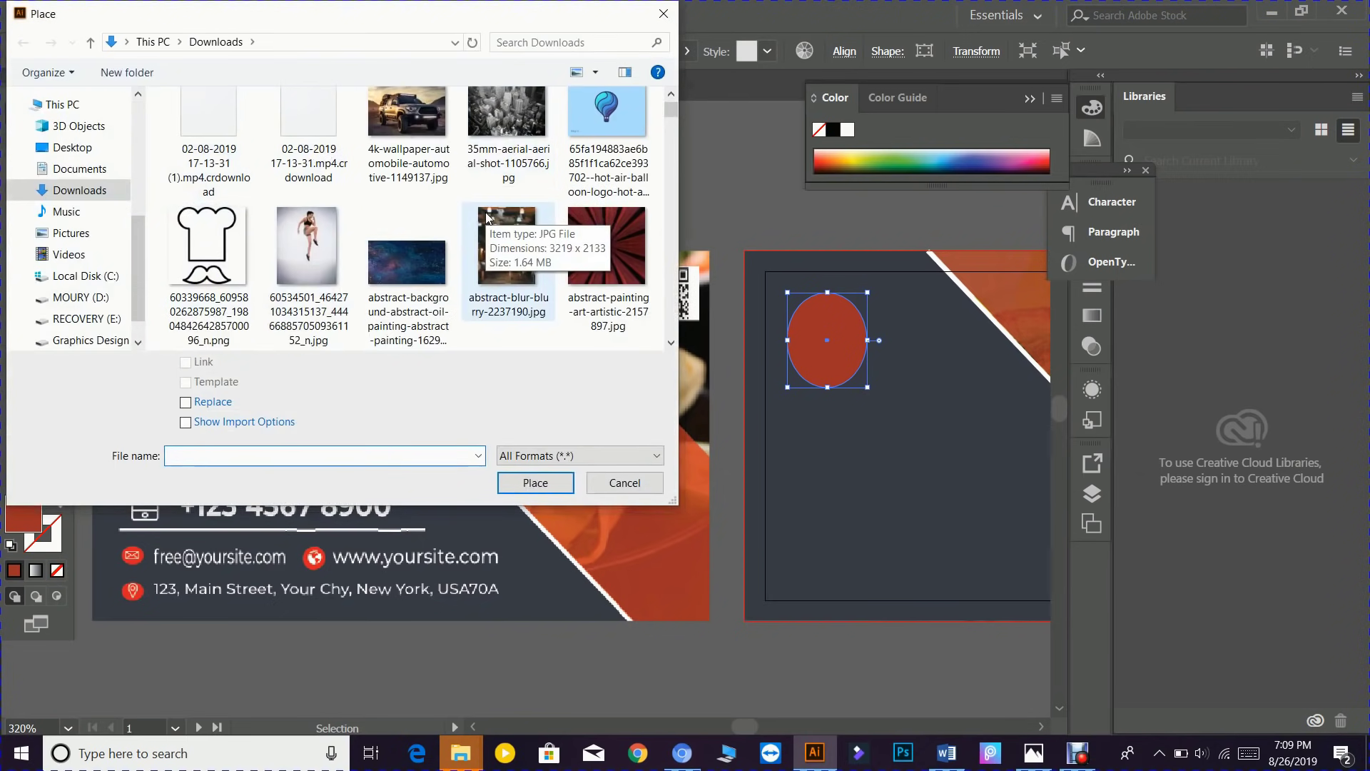
scroll(487, 217, down, 3)
scroll(487, 218, down, 6)
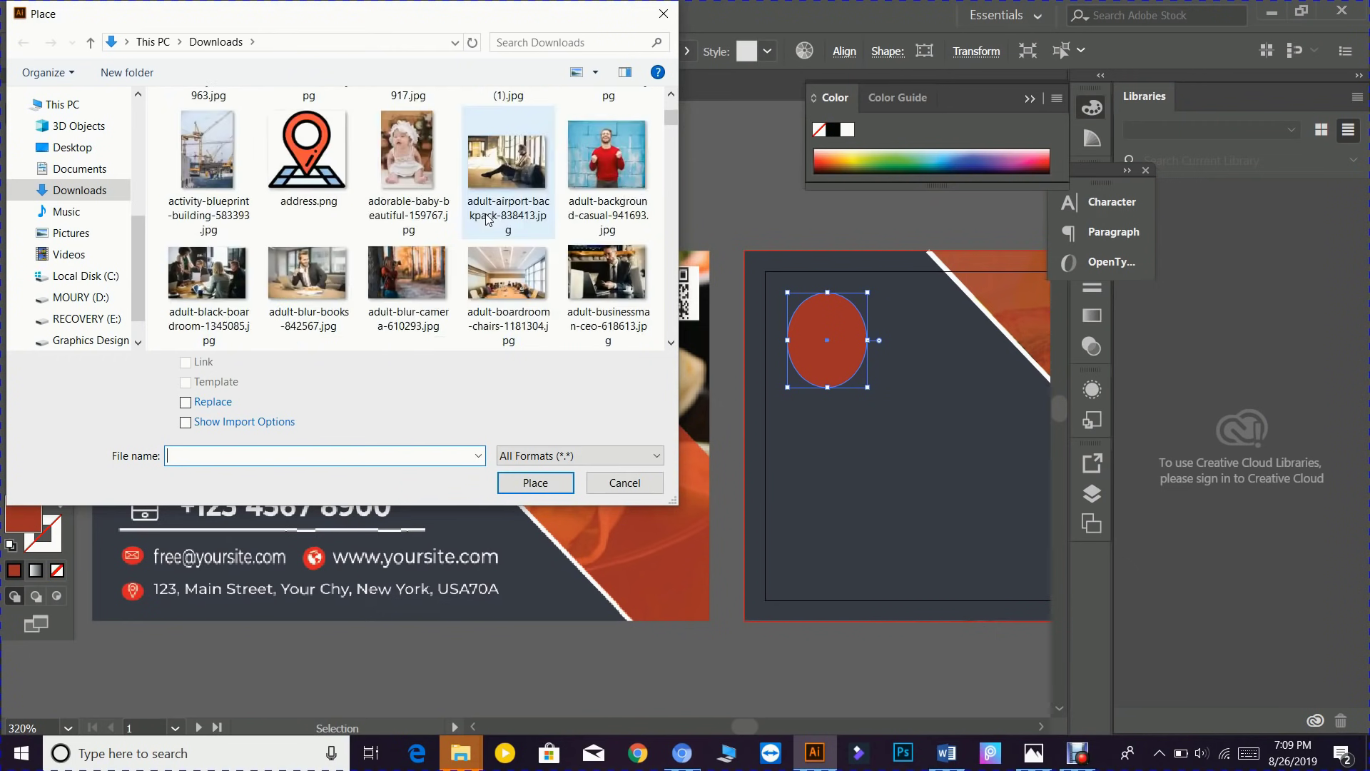
scroll(488, 221, down, 10)
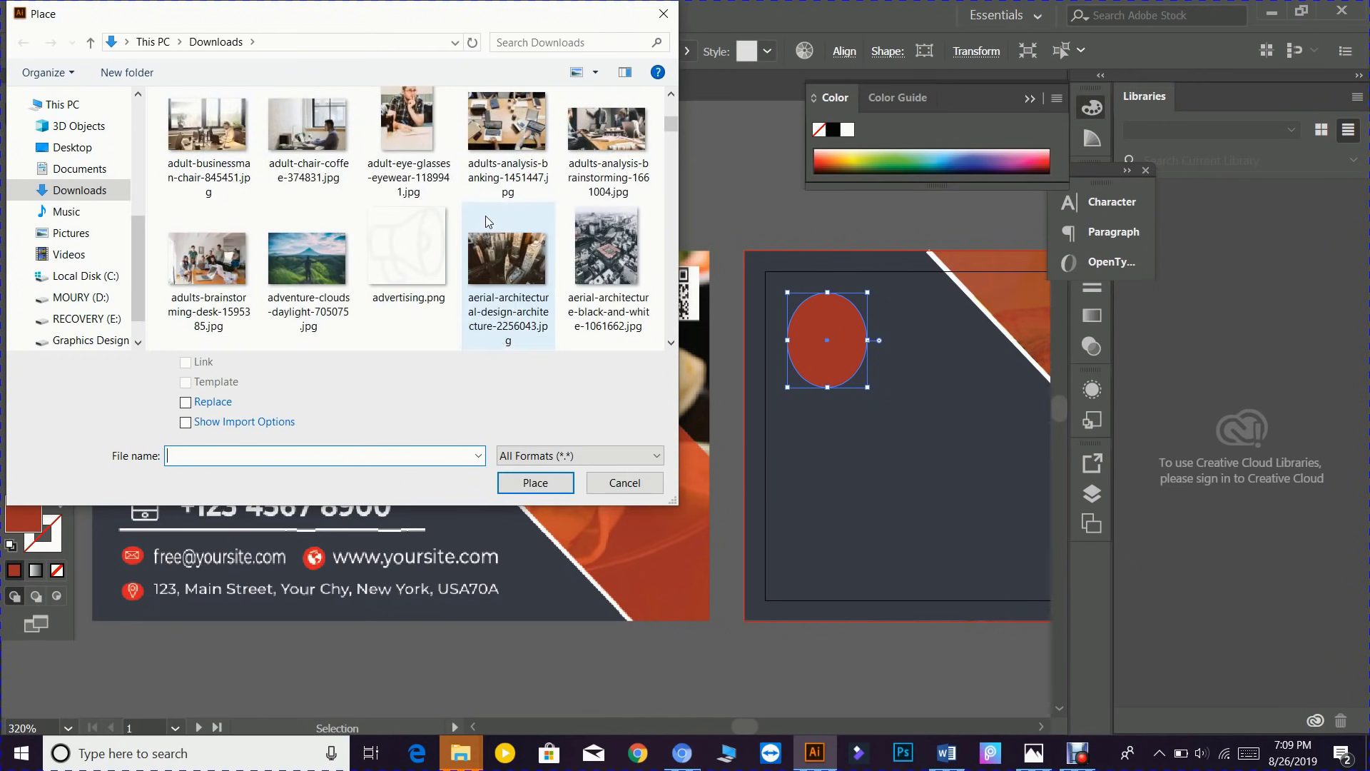
scroll(488, 222, down, 5)
scroll(485, 216, down, 3)
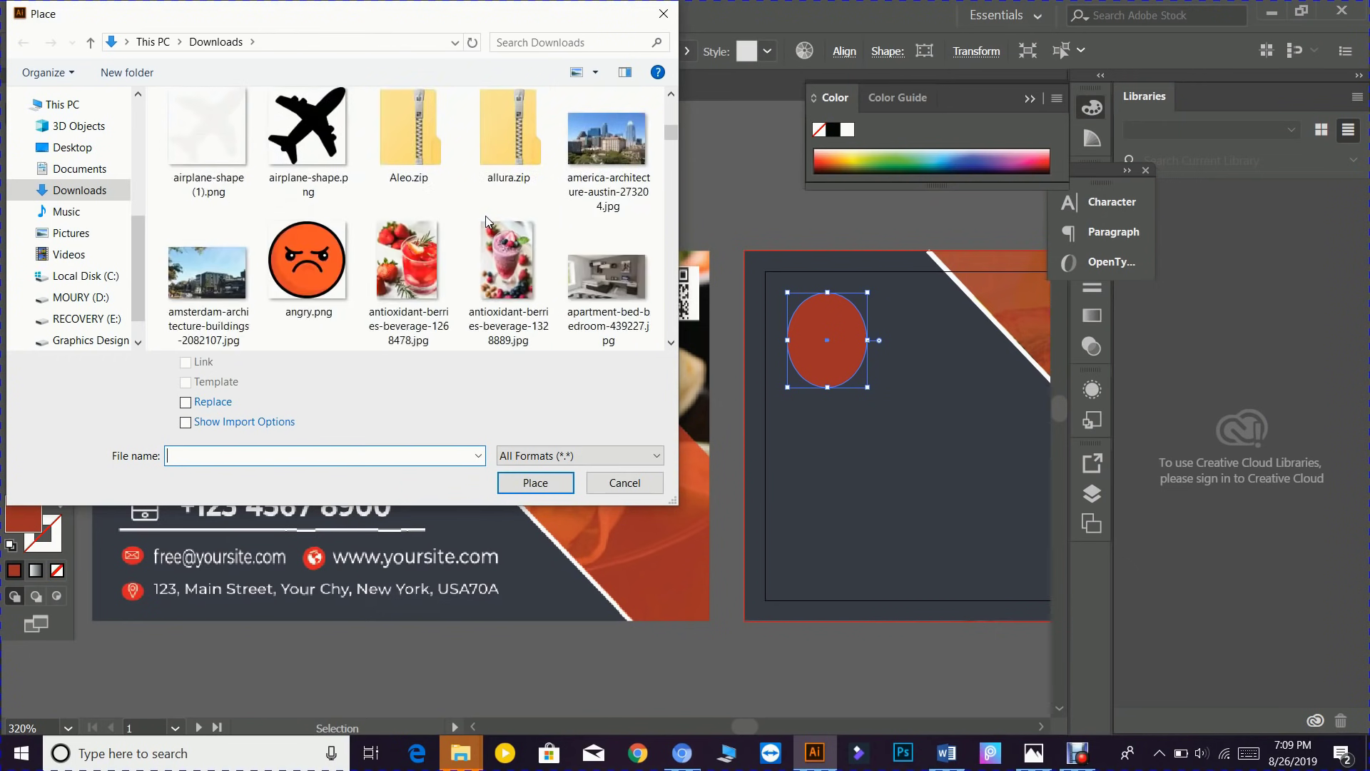
scroll(486, 217, down, 3)
scroll(486, 220, down, 8)
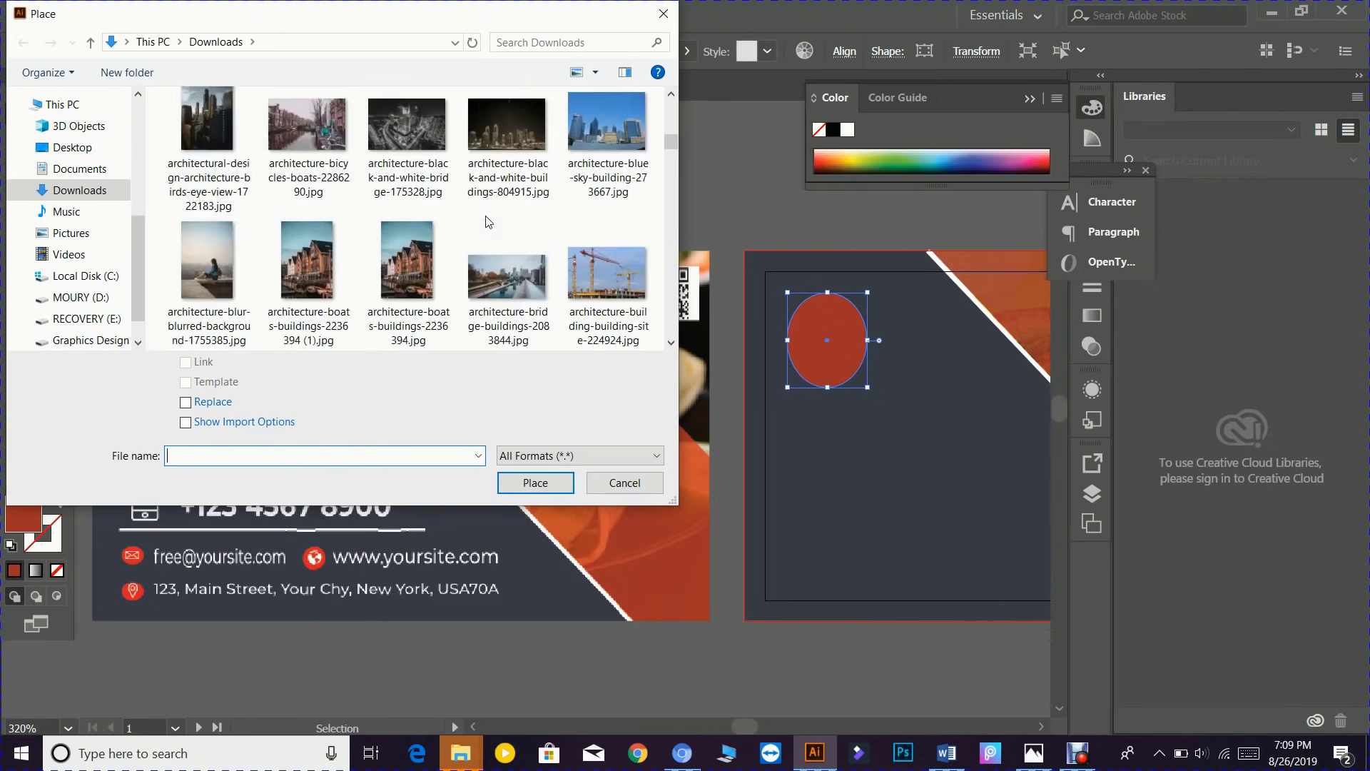
scroll(488, 222, down, 3)
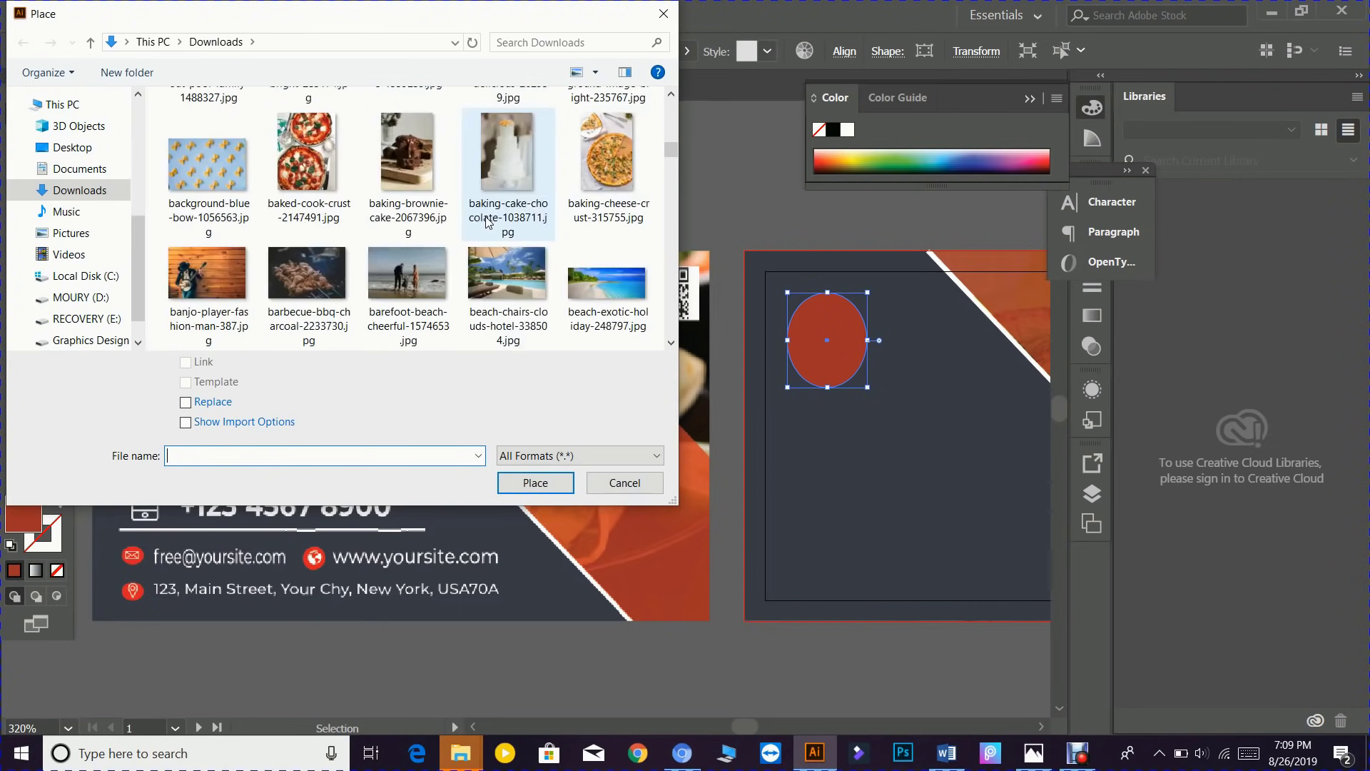
scroll(487, 221, down, 2)
scroll(487, 223, down, 2)
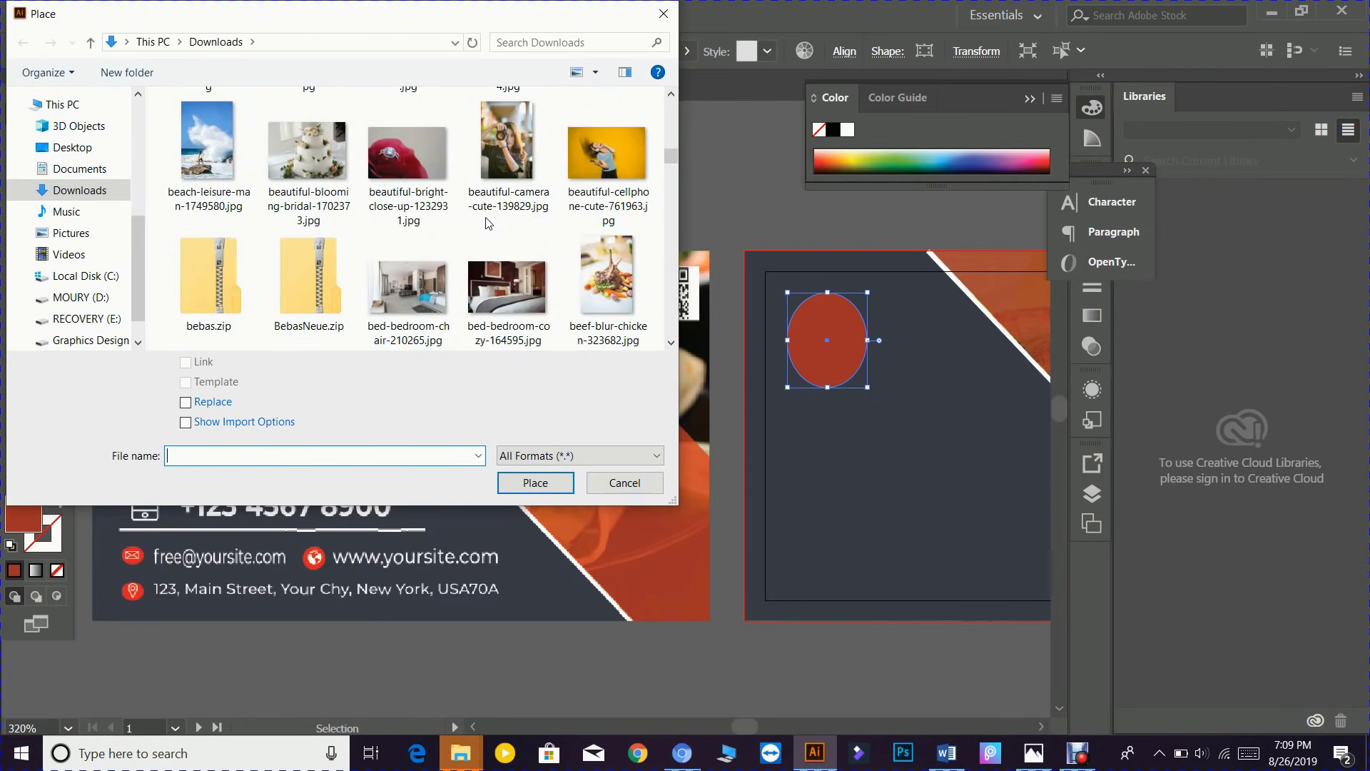
click(507, 149)
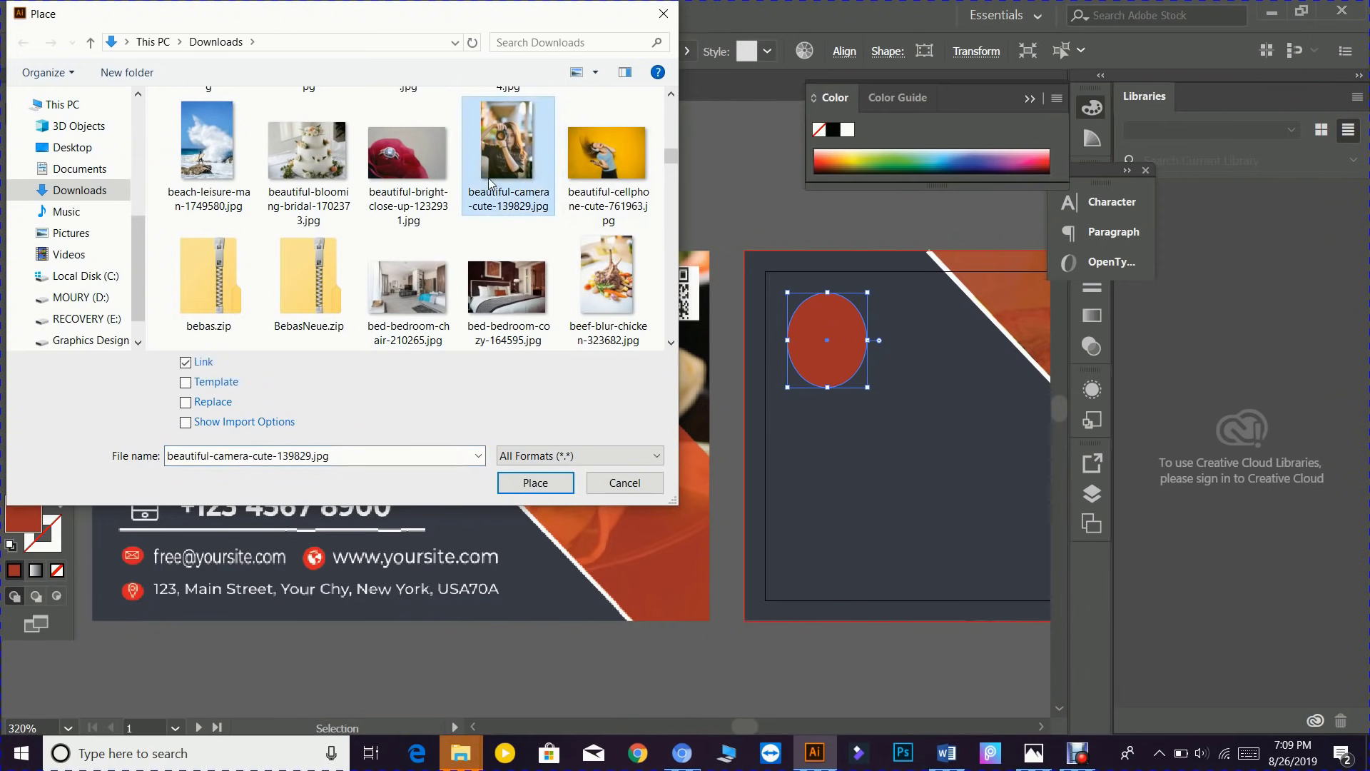
scroll(489, 184, up, 2)
click(520, 485)
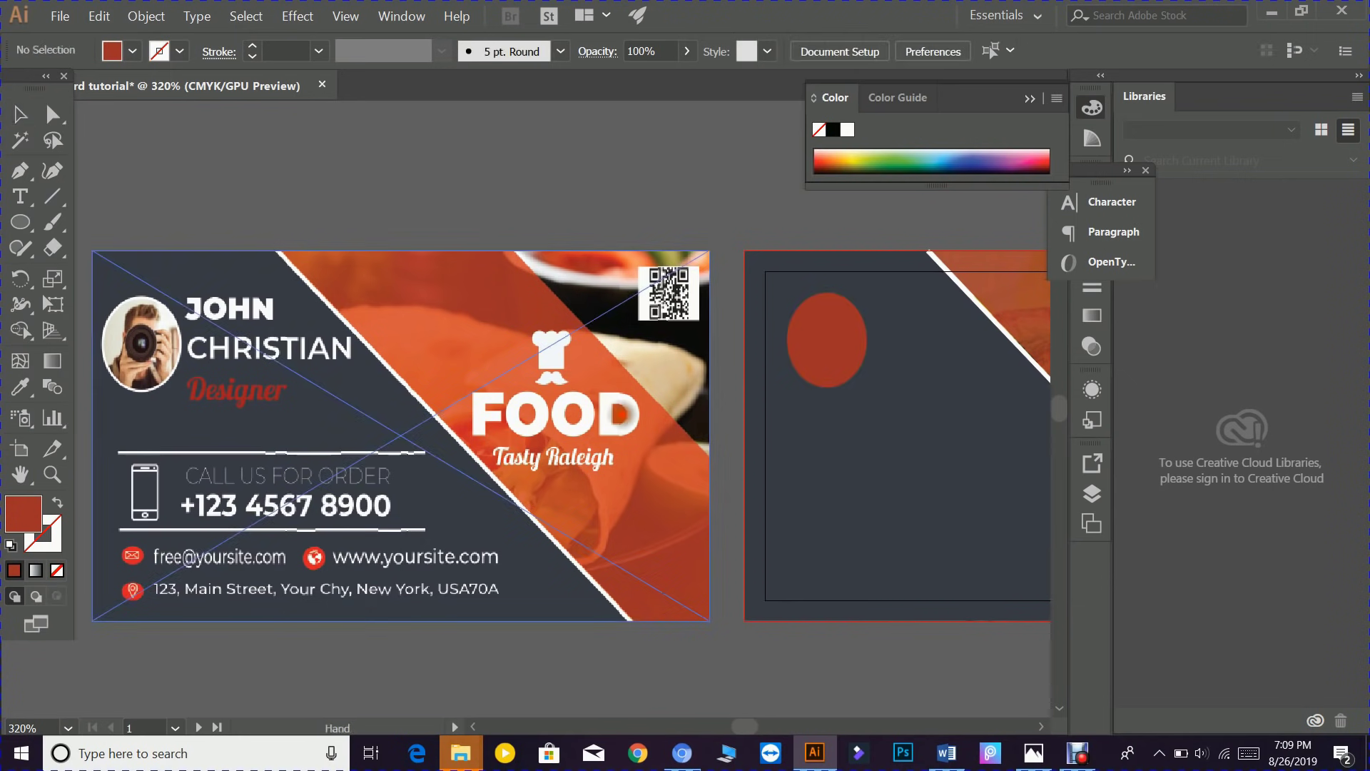
- Drag the loaded camera photo onto empty canvas below the cards
drag(623, 415, 277, 69)
drag(434, 361, 652, 584)
scroll(645, 517, up, 1)
scroll(642, 466, up, 3)
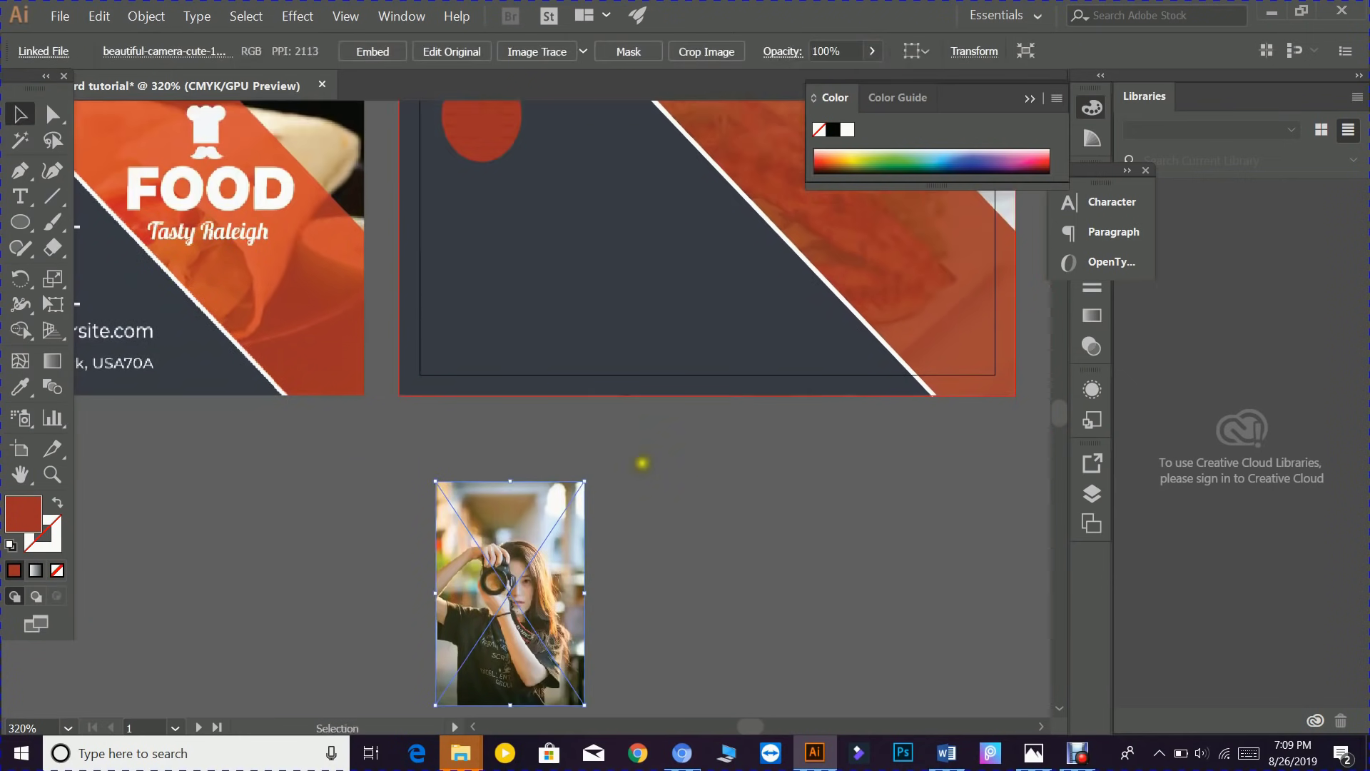
drag(483, 153, 338, 590)
scroll(338, 590, down, 2)
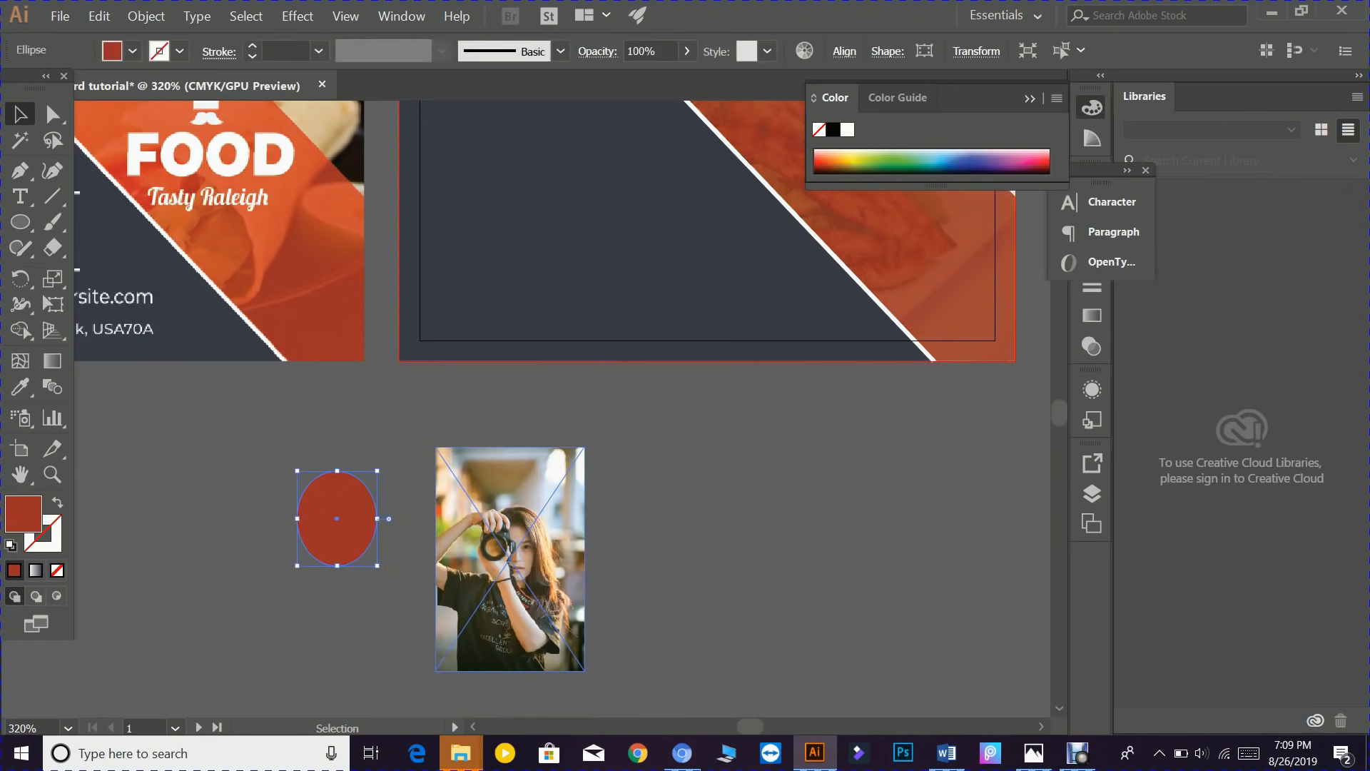
- Move the camera photo beside the red ellipse and shrink it to roughly the ellipse's size
click(534, 592)
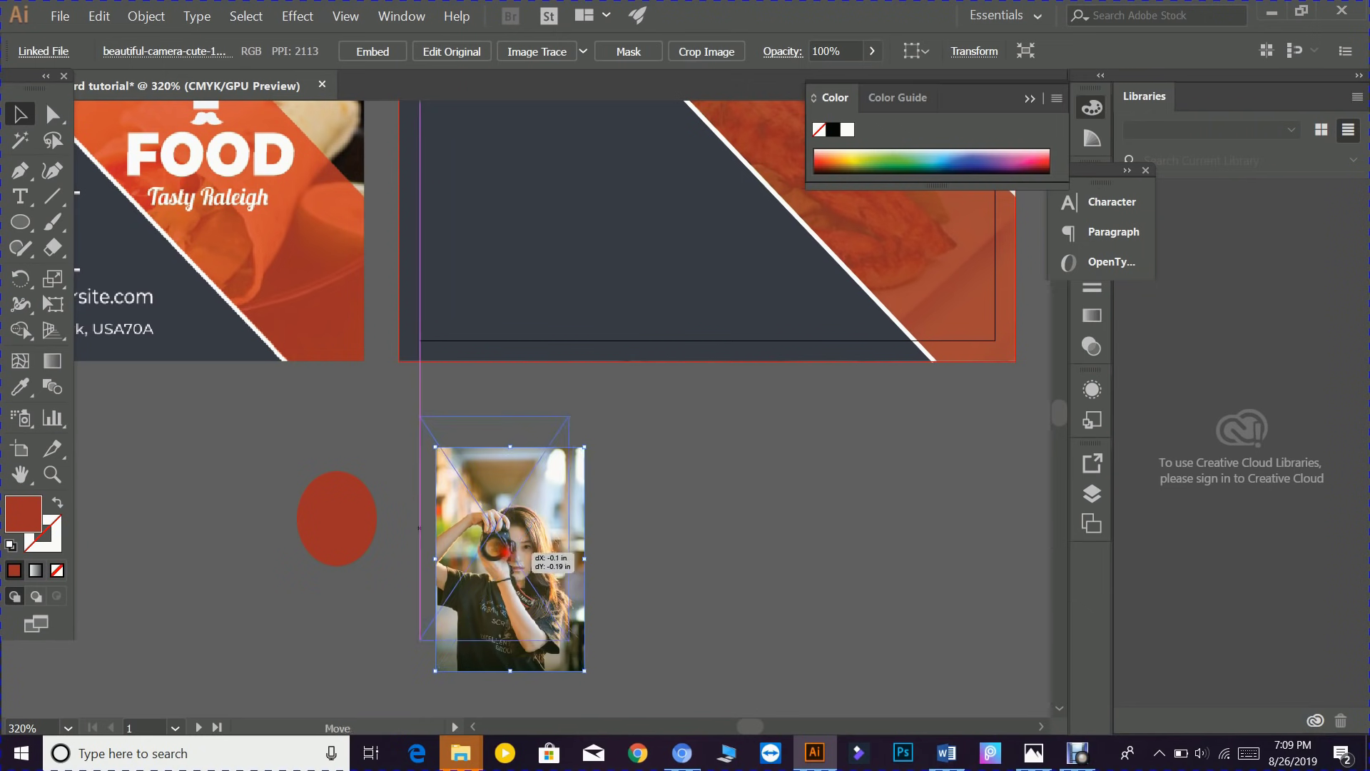
drag(519, 584, 482, 554)
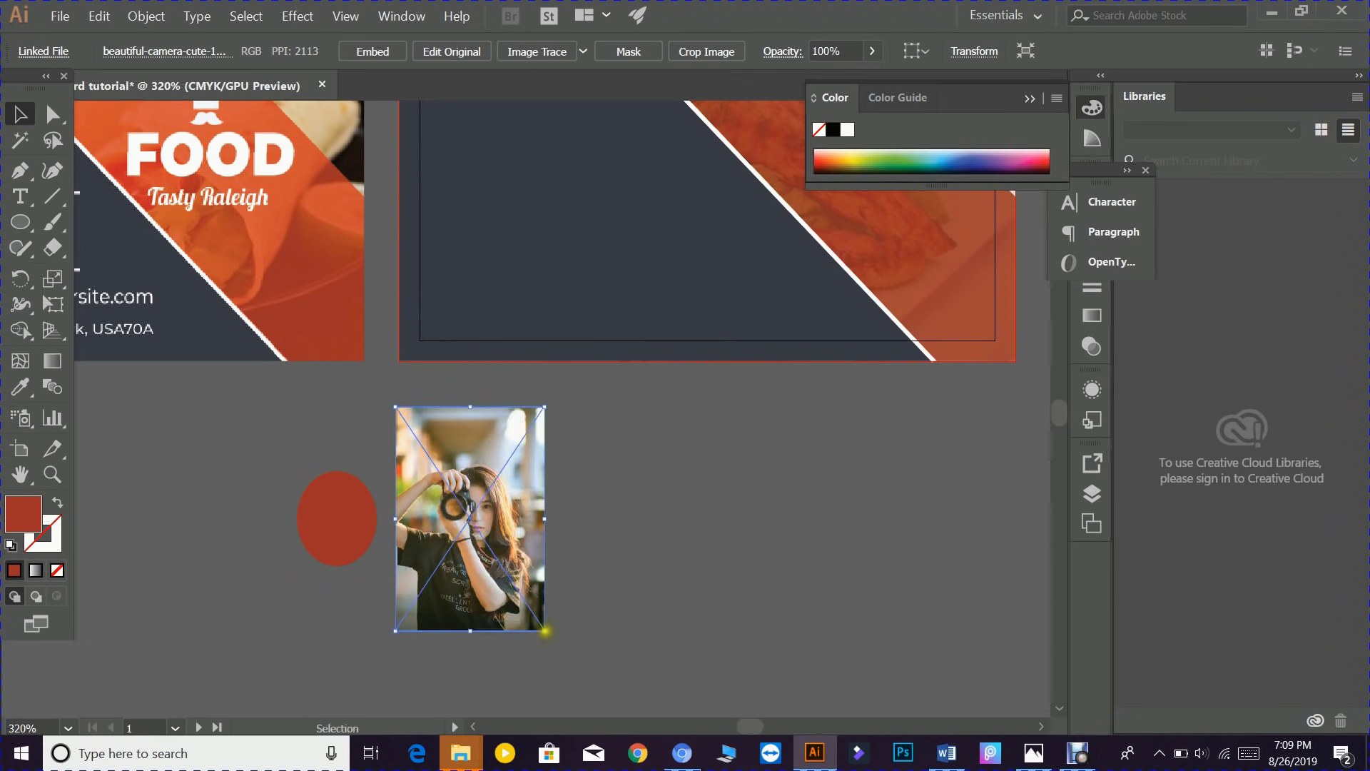
drag(545, 630, 308, 528)
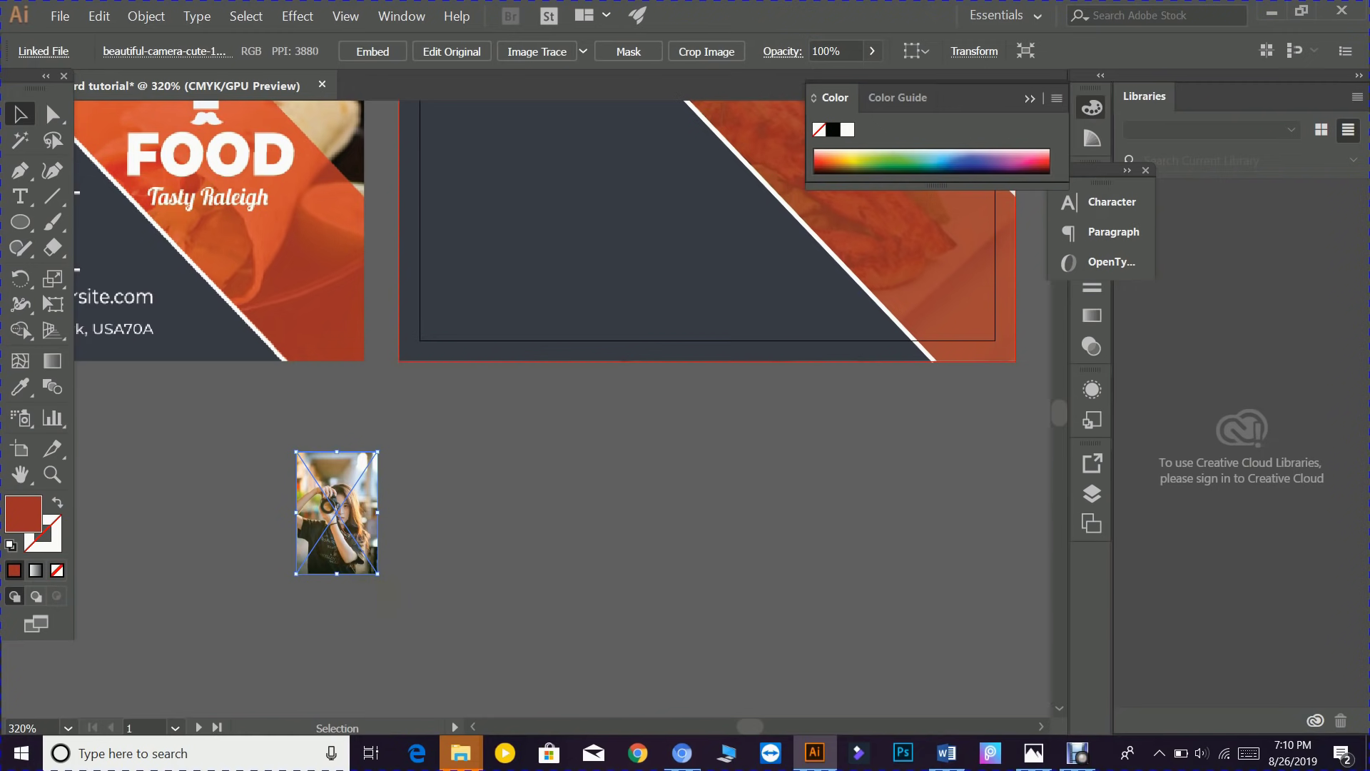
click(518, 550)
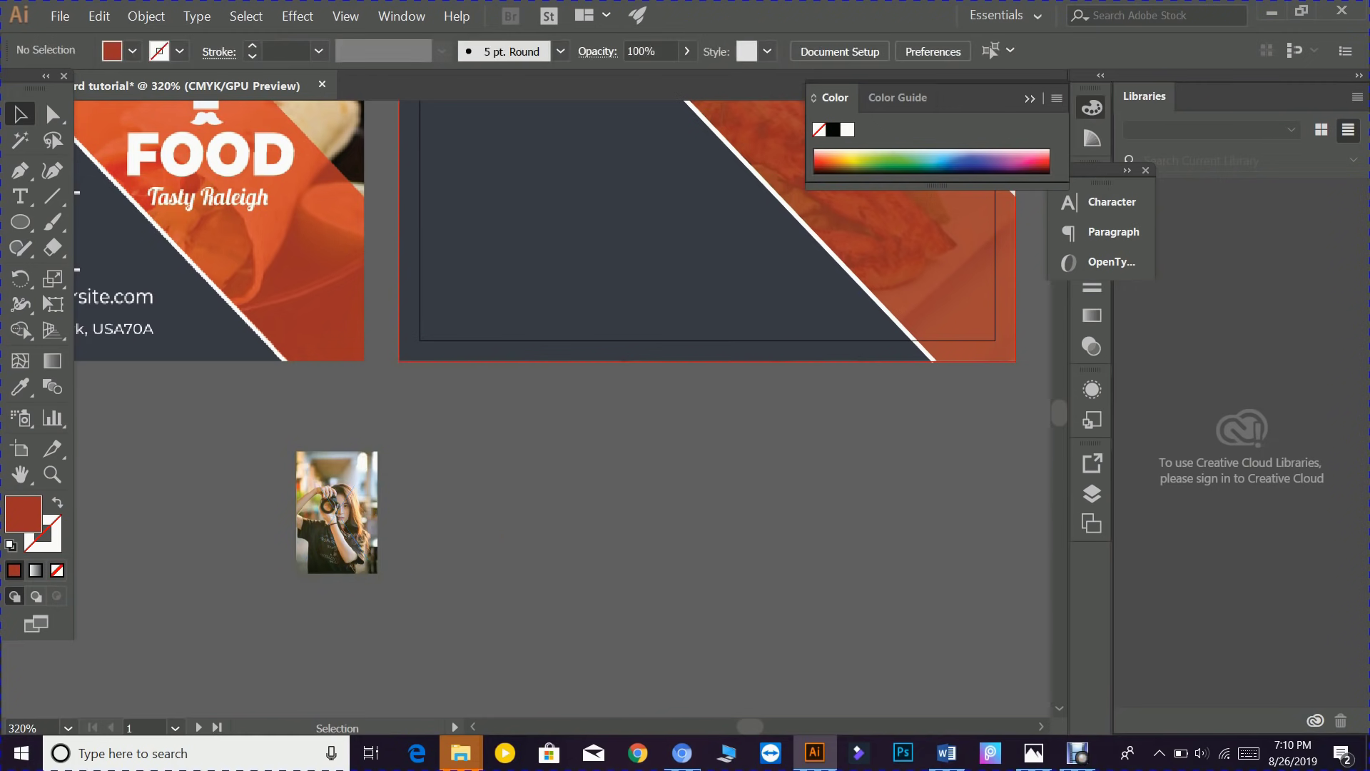
- Send the camera photo to the back, behind the red ellipse, via Arrange
click(346, 508)
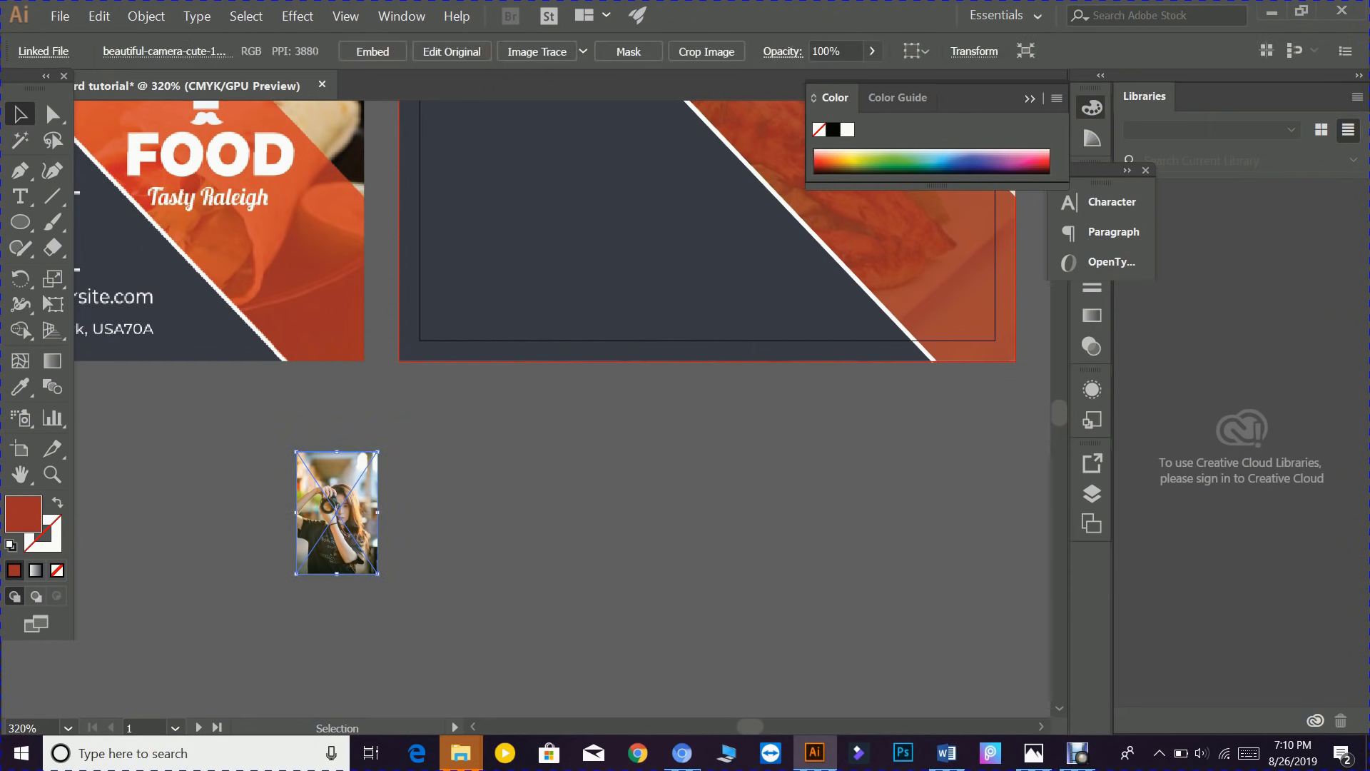
right_click(349, 511)
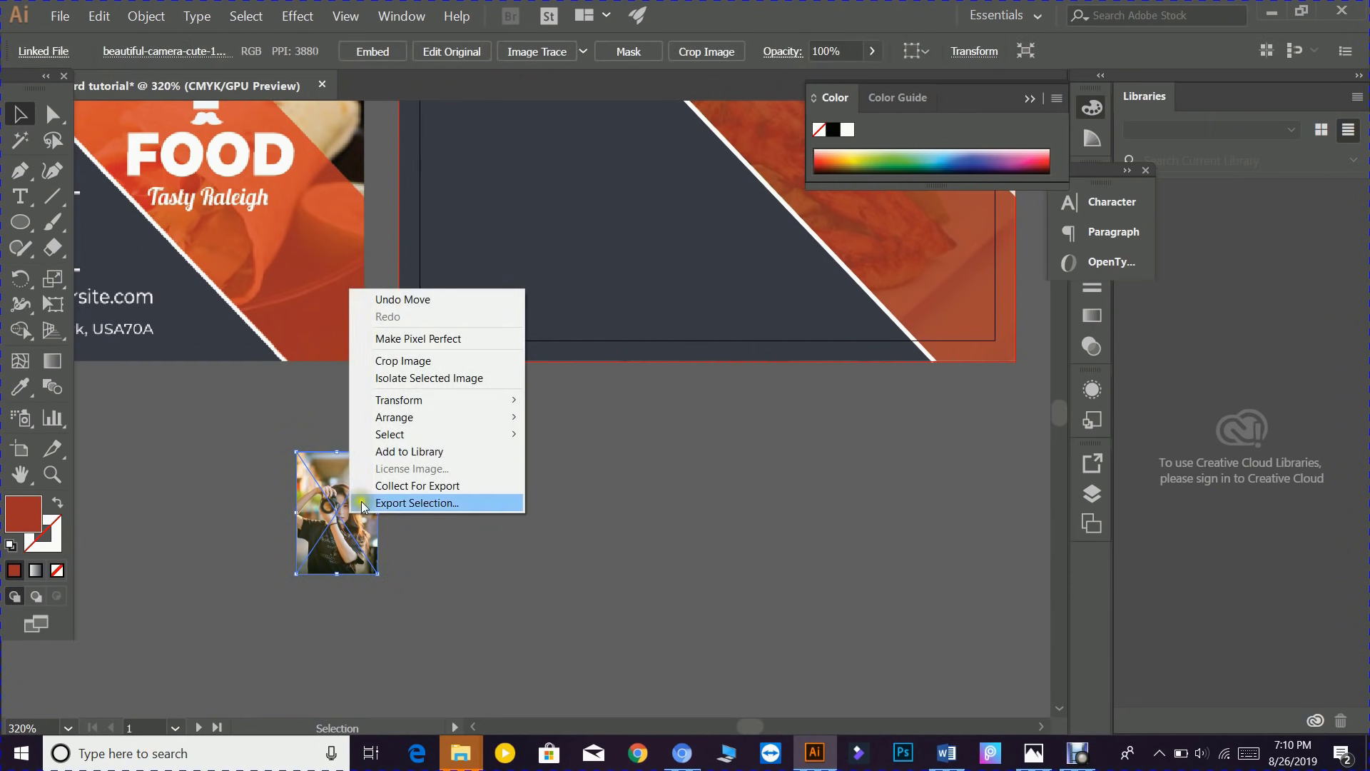
mouse_move(454, 422)
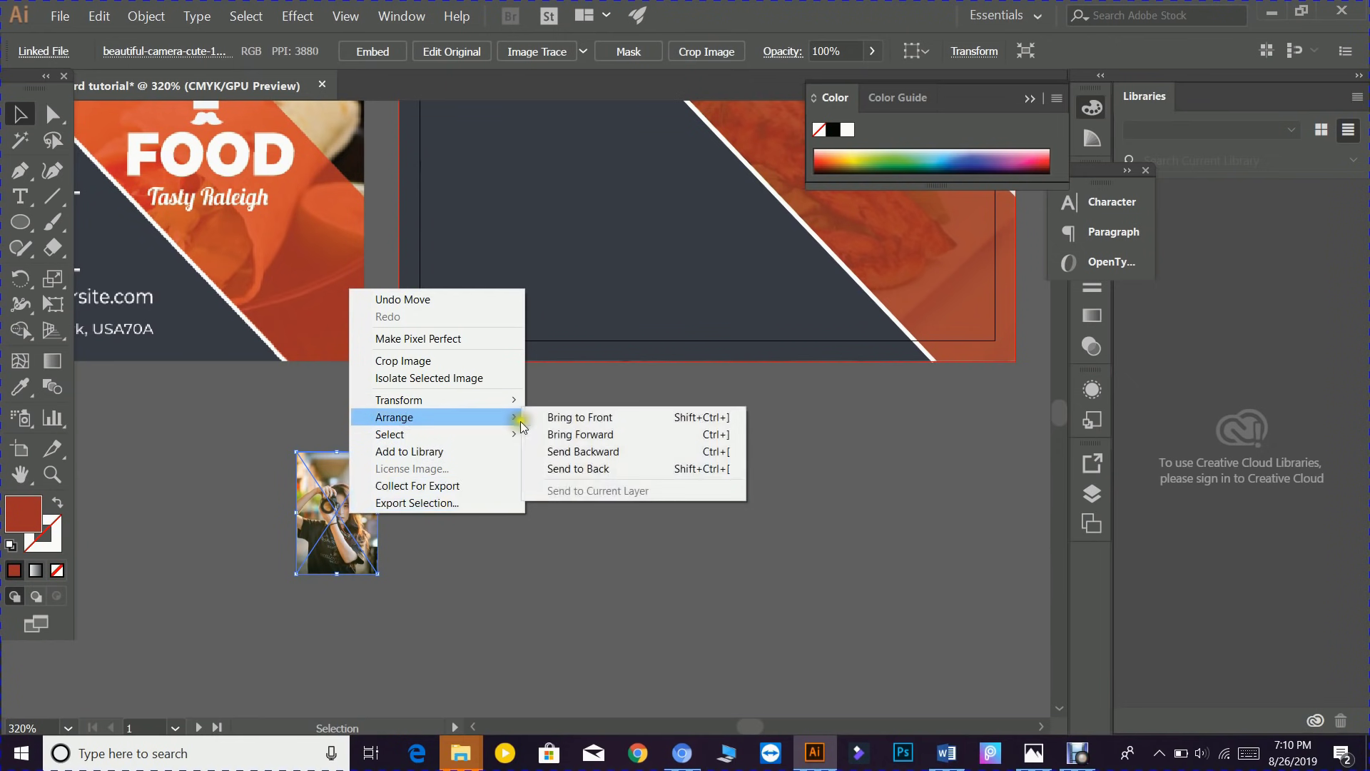
click(578, 468)
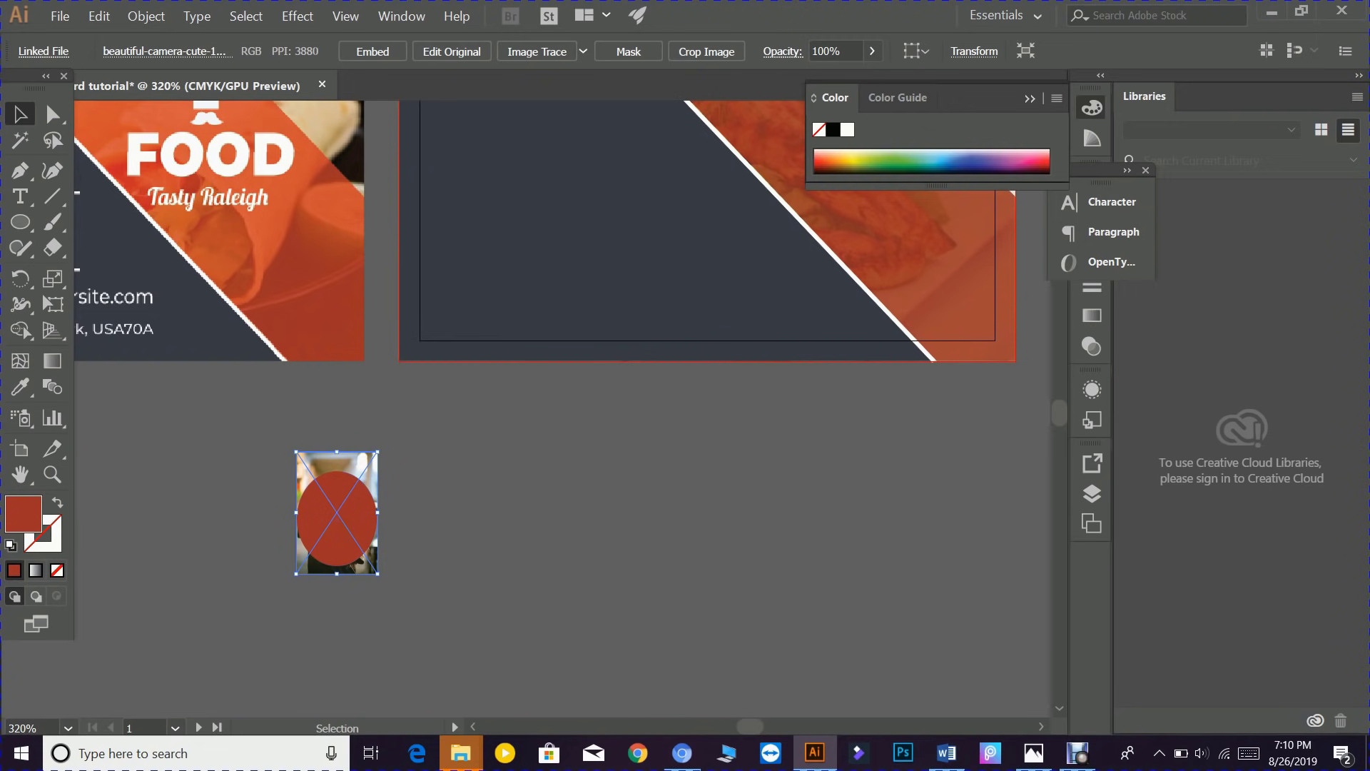
- Select the photo with the ellipse and make a clipping mask to form the oval portrait
click(431, 529)
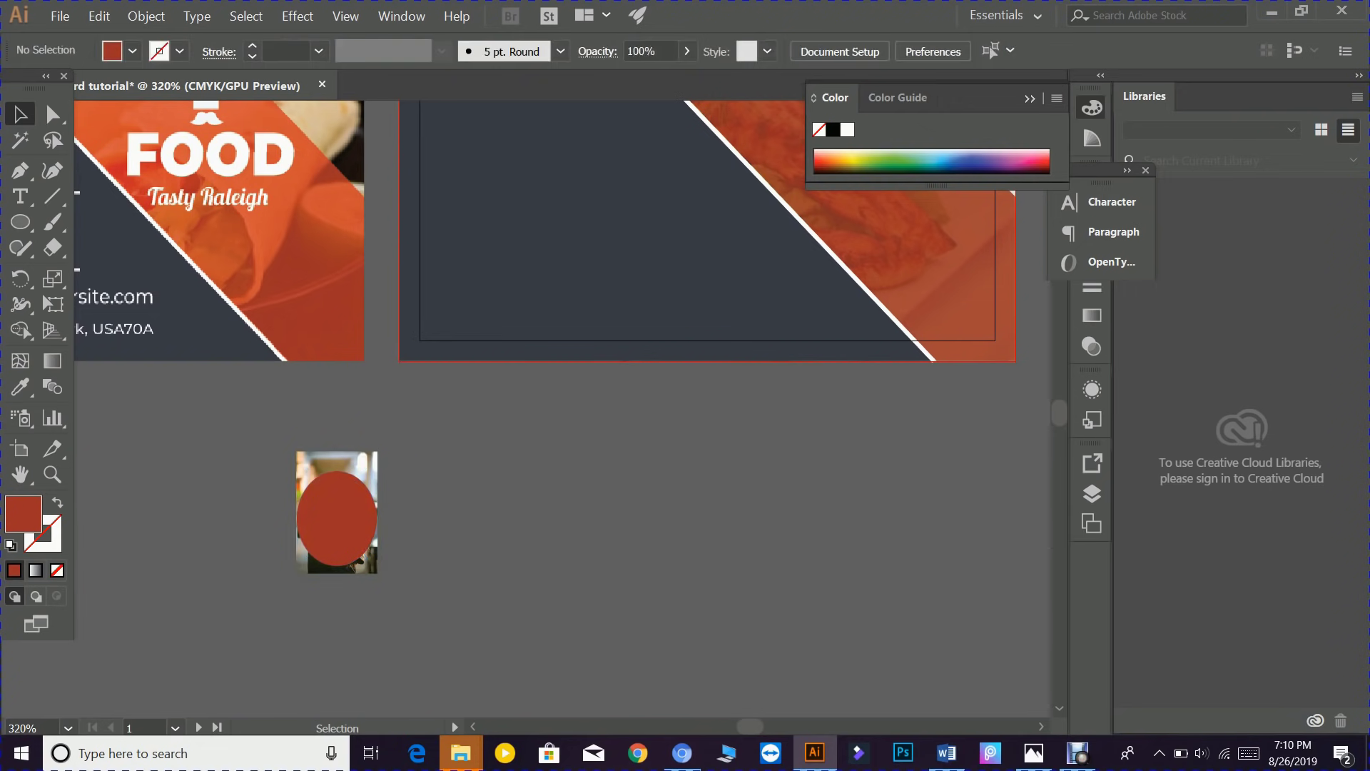
drag(268, 442, 400, 583)
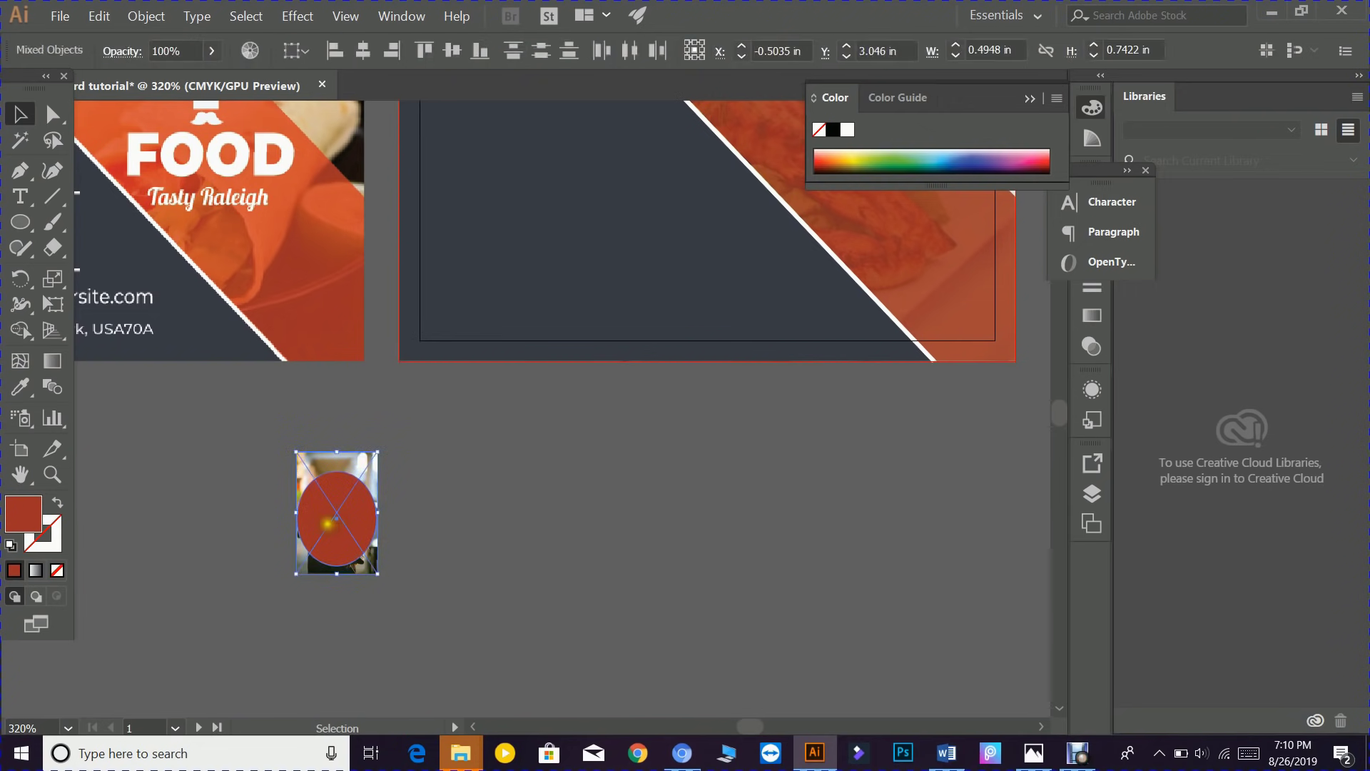
right_click(324, 523)
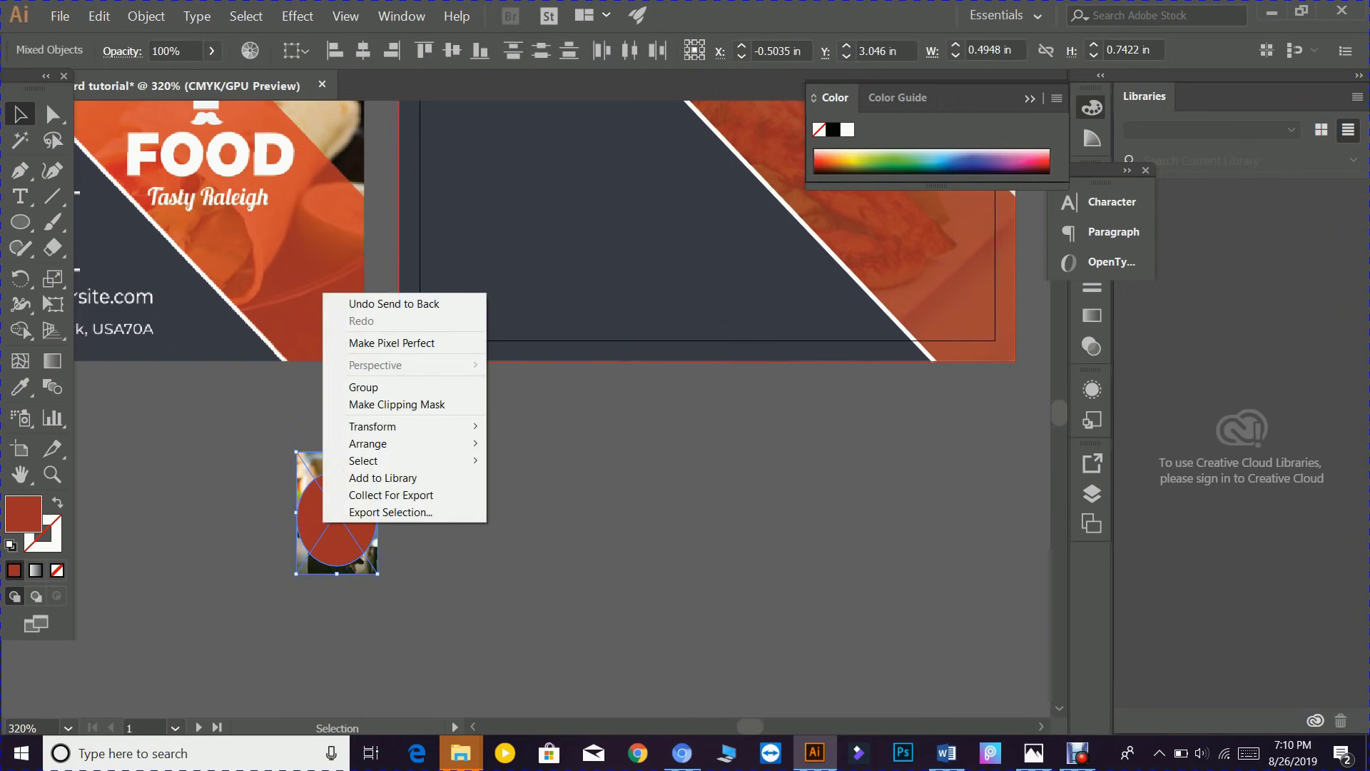
click(381, 404)
click(420, 512)
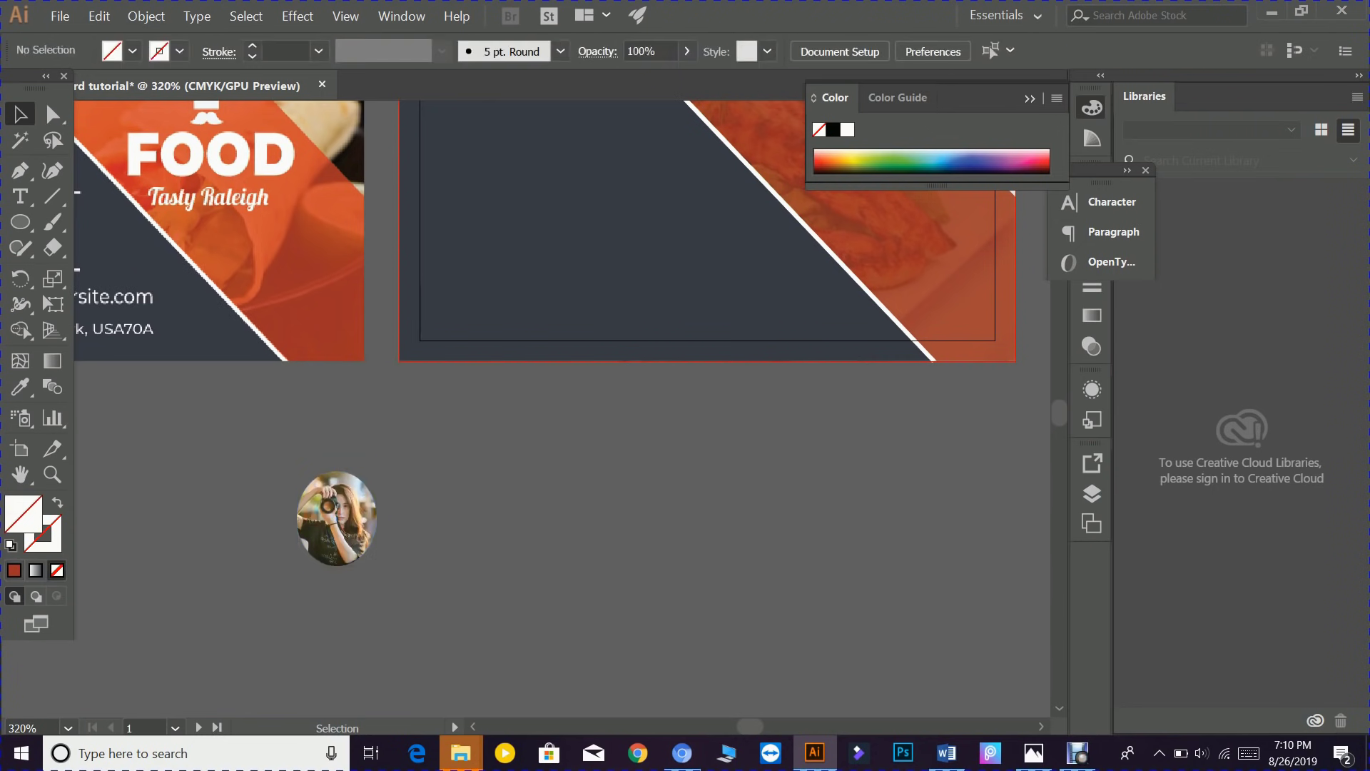
- Move the oval photo onto the back card's upper-left area
scroll(380, 554, up, 5)
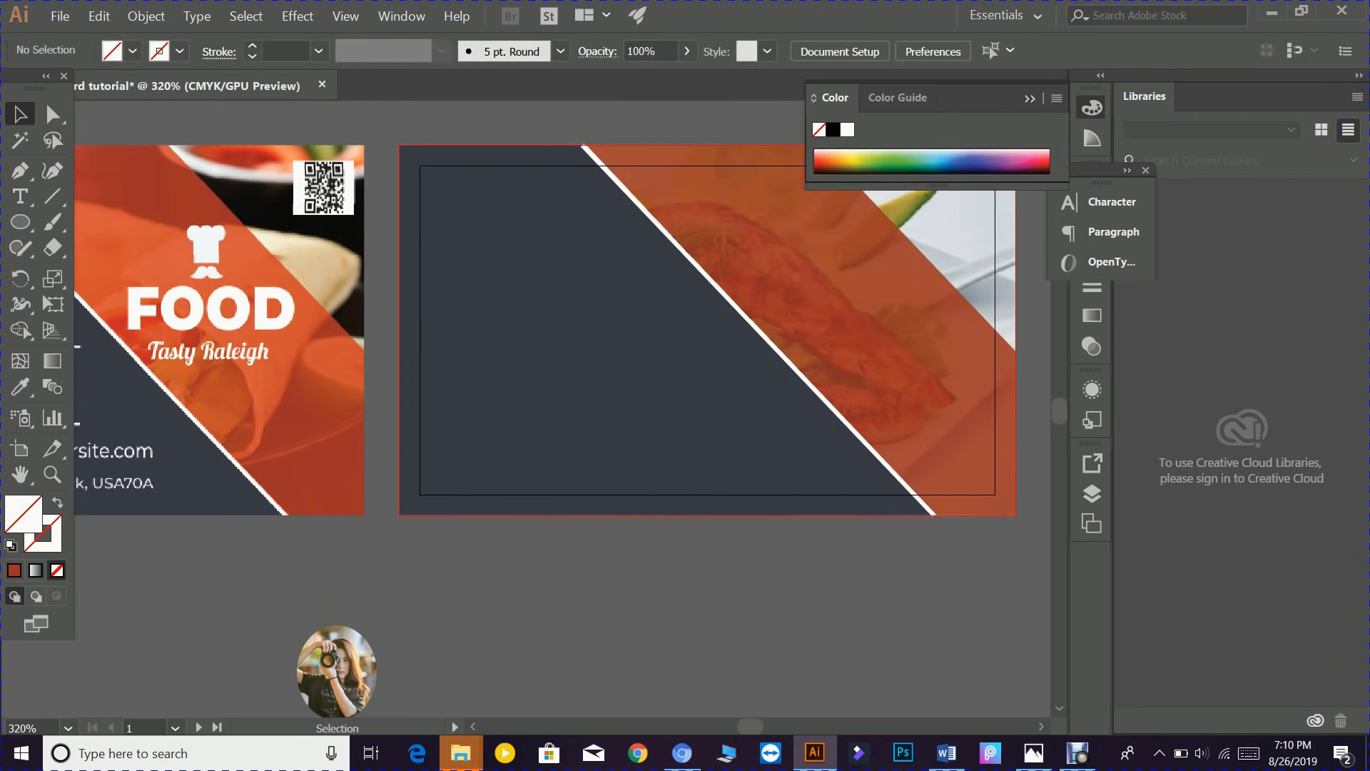
drag(337, 667, 526, 234)
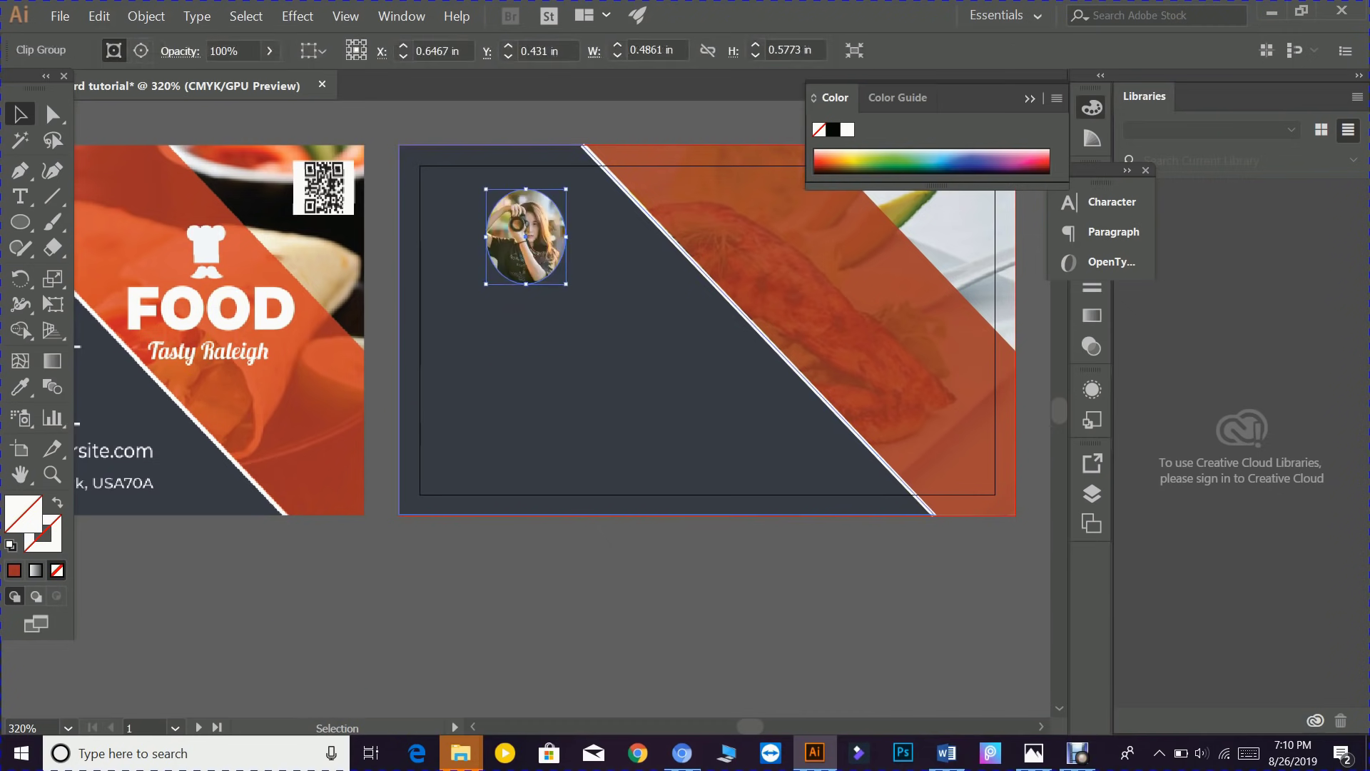
drag(507, 388, 862, 466)
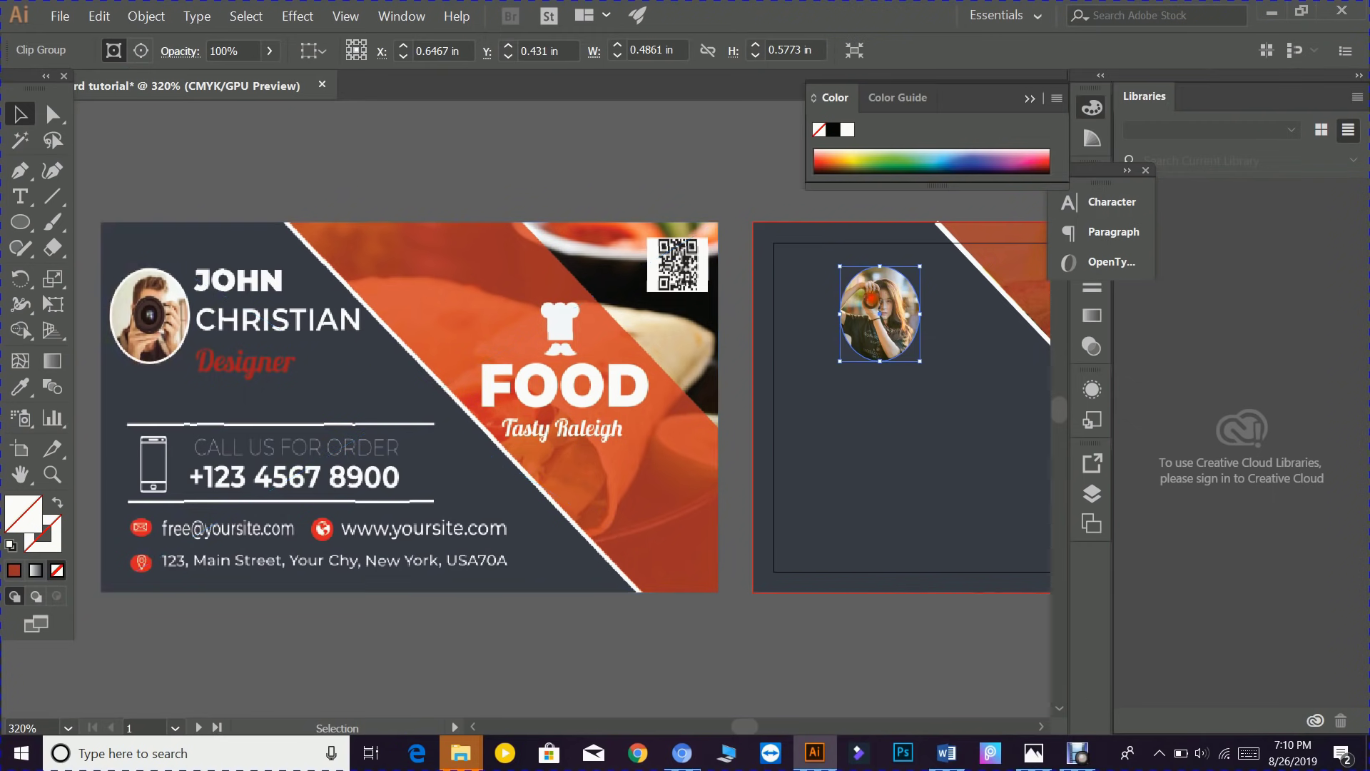
drag(888, 297, 828, 298)
right_click(828, 298)
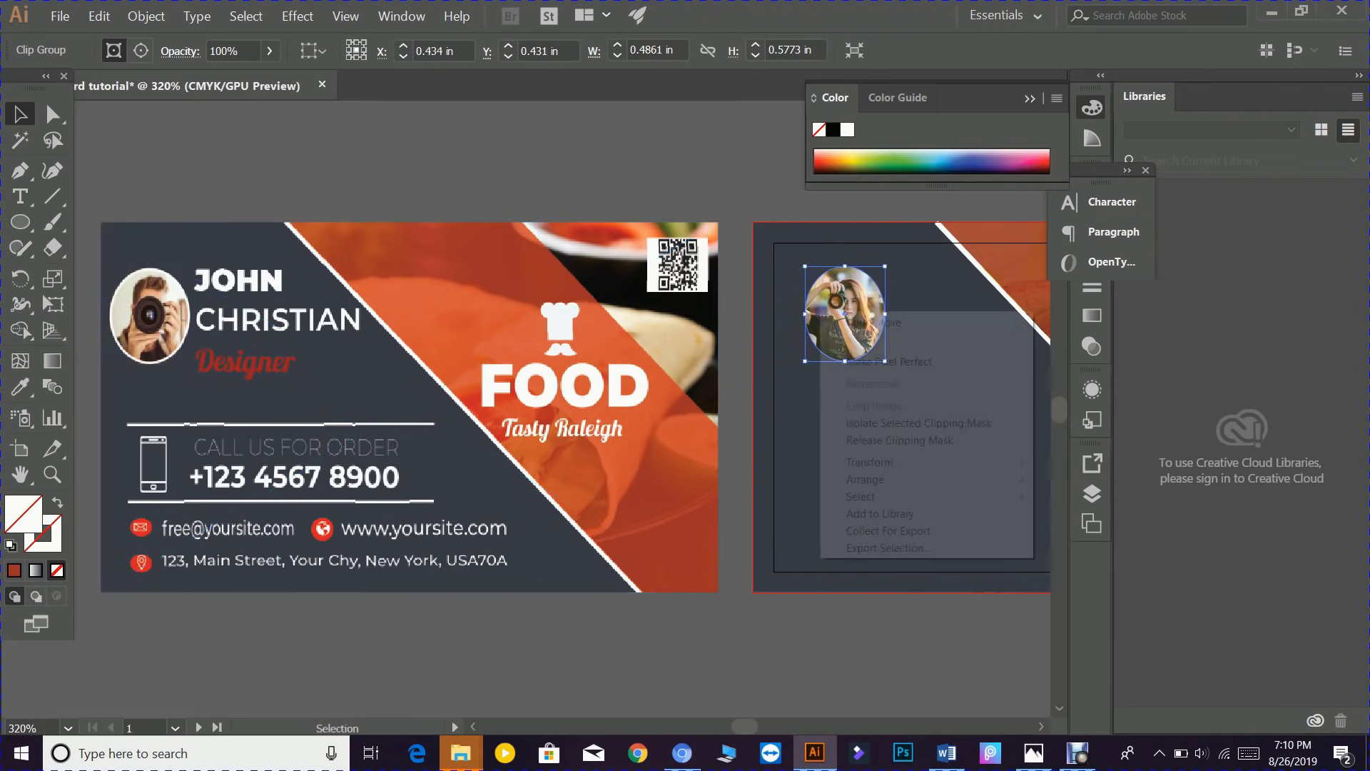
click(828, 297)
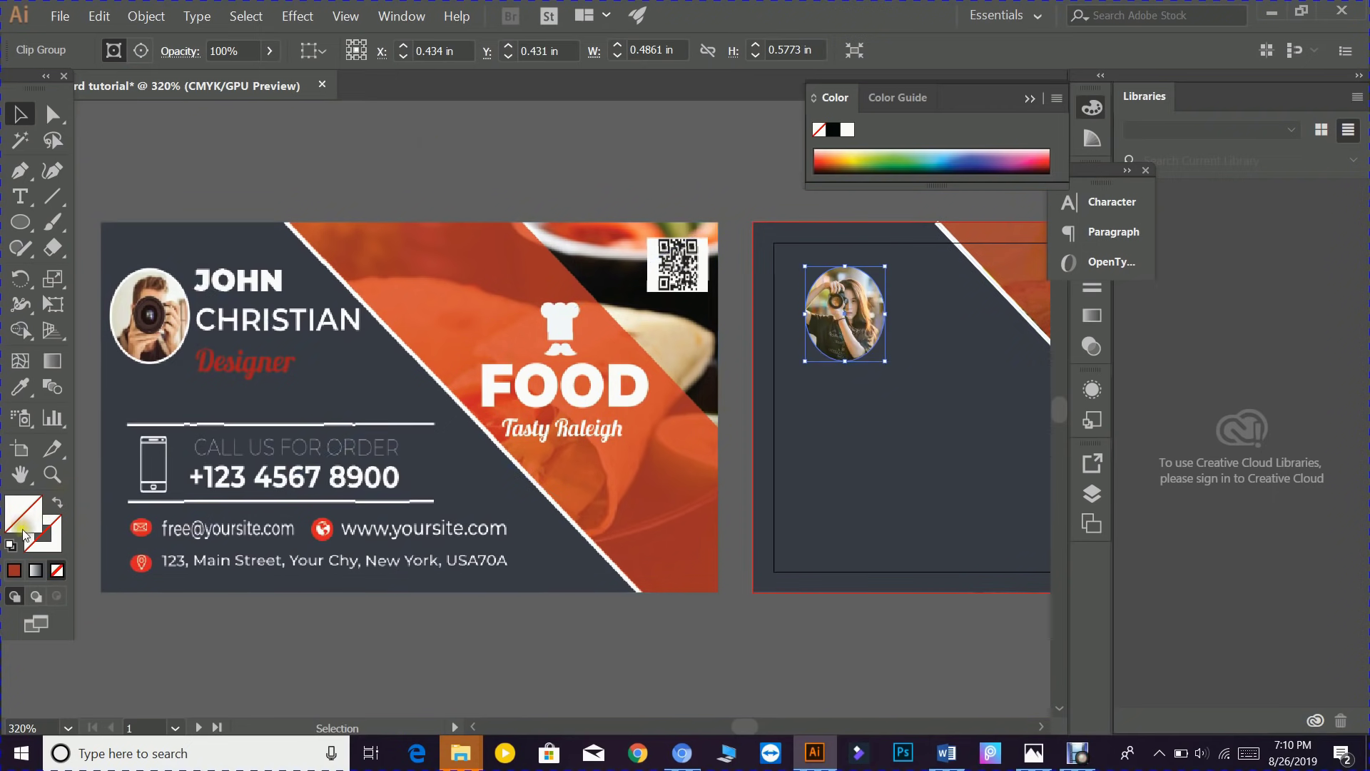
- Give the oval photo a white outline with a 2 pt stroke weight
double_click(44, 547)
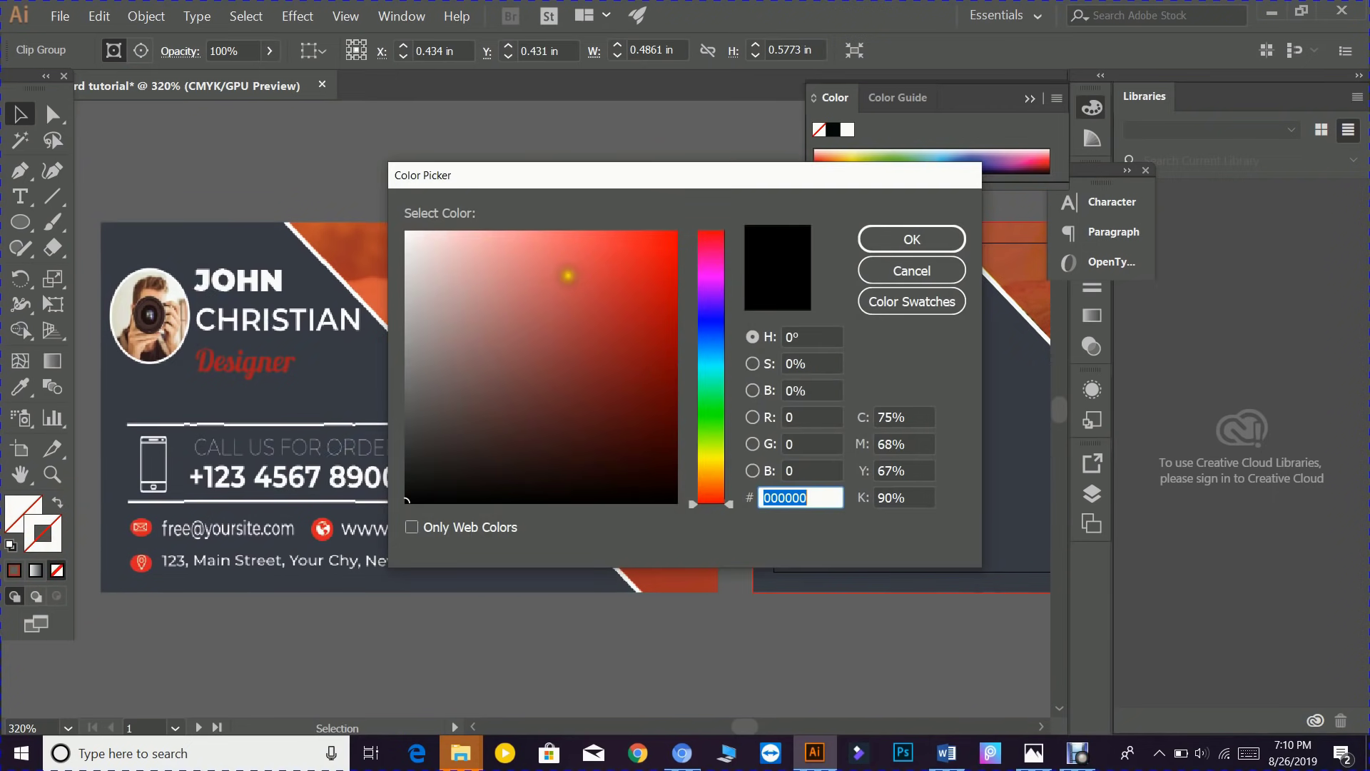
drag(395, 235, 402, 214)
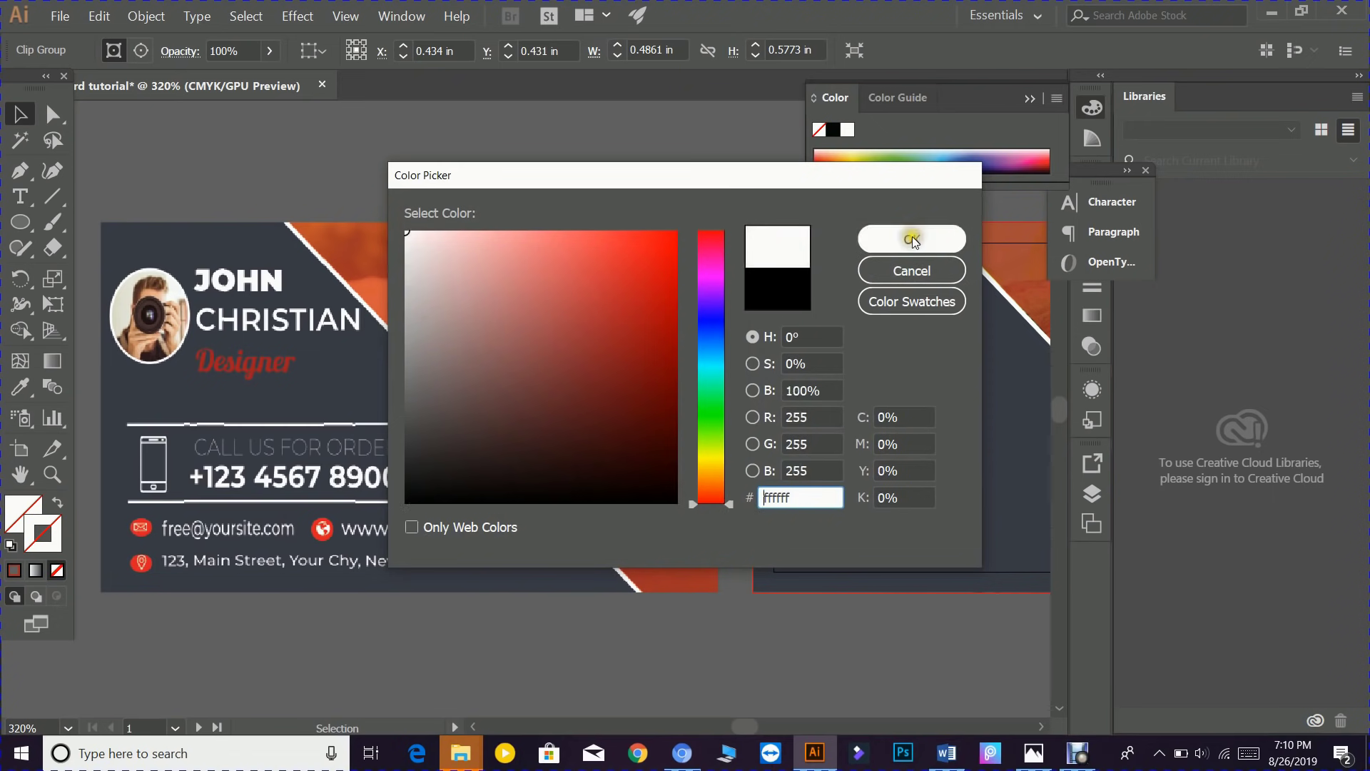
click(912, 238)
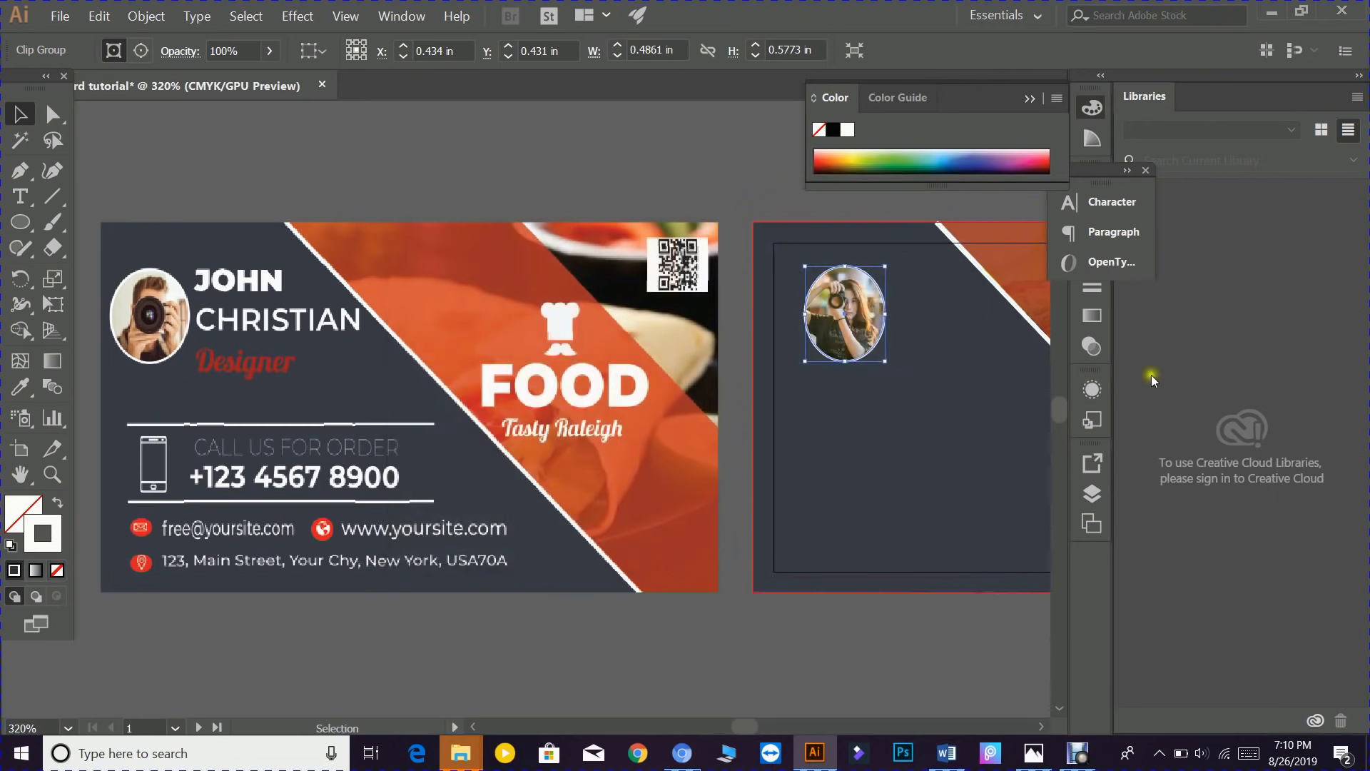
click(1092, 287)
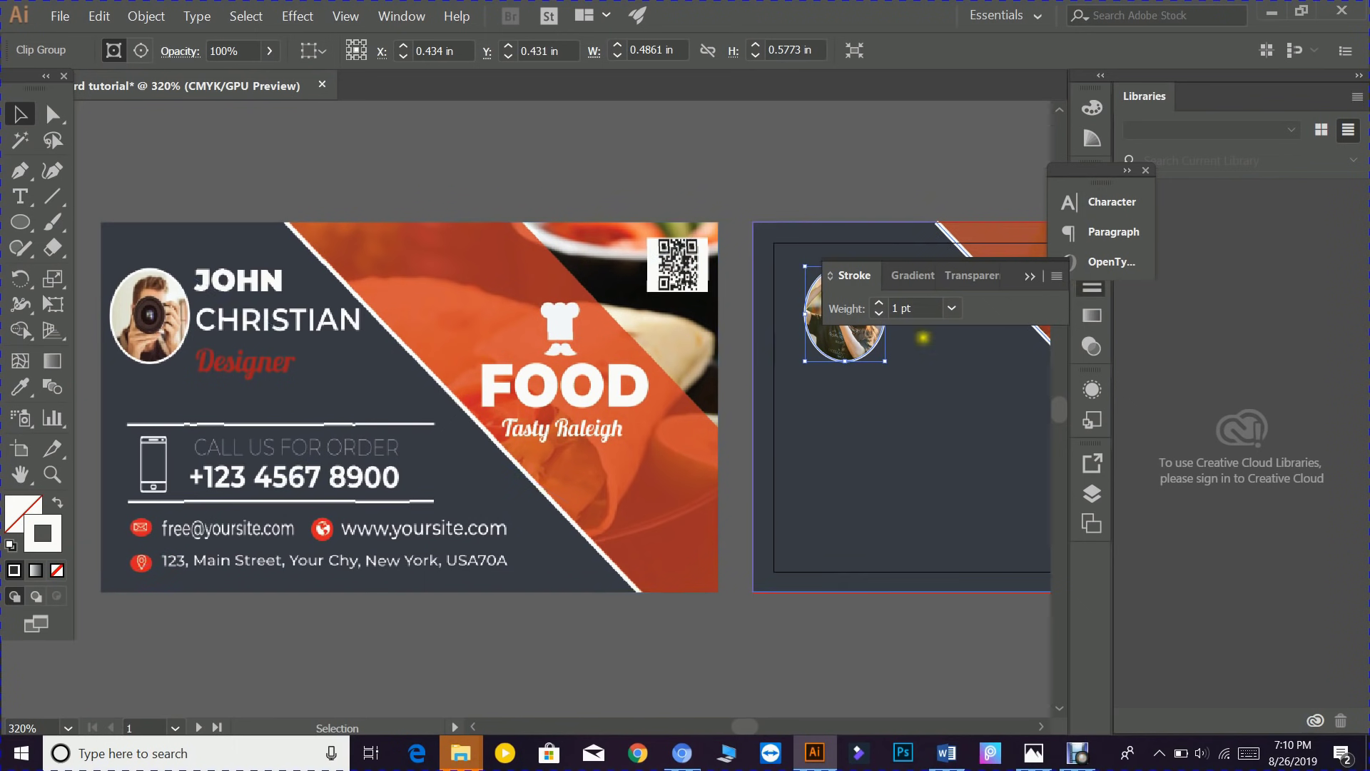
click(879, 303)
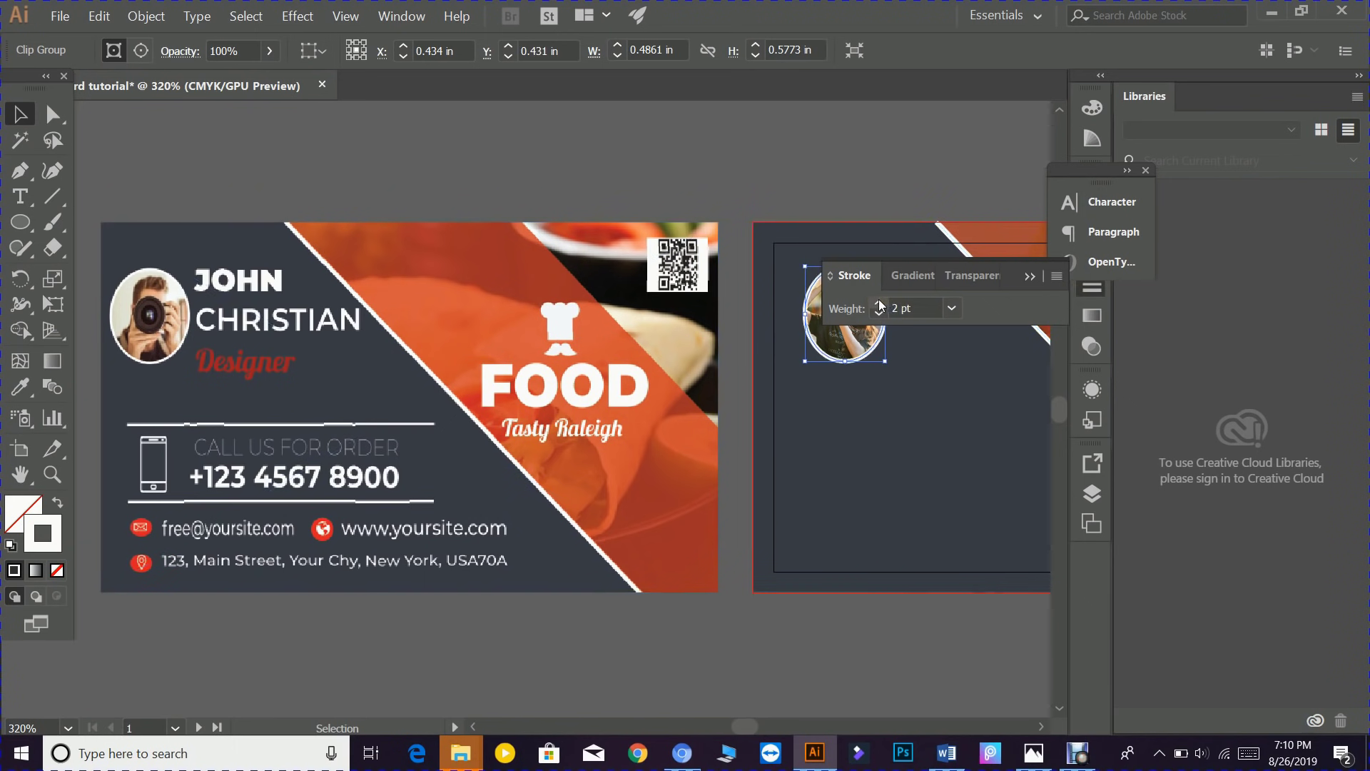
click(1032, 277)
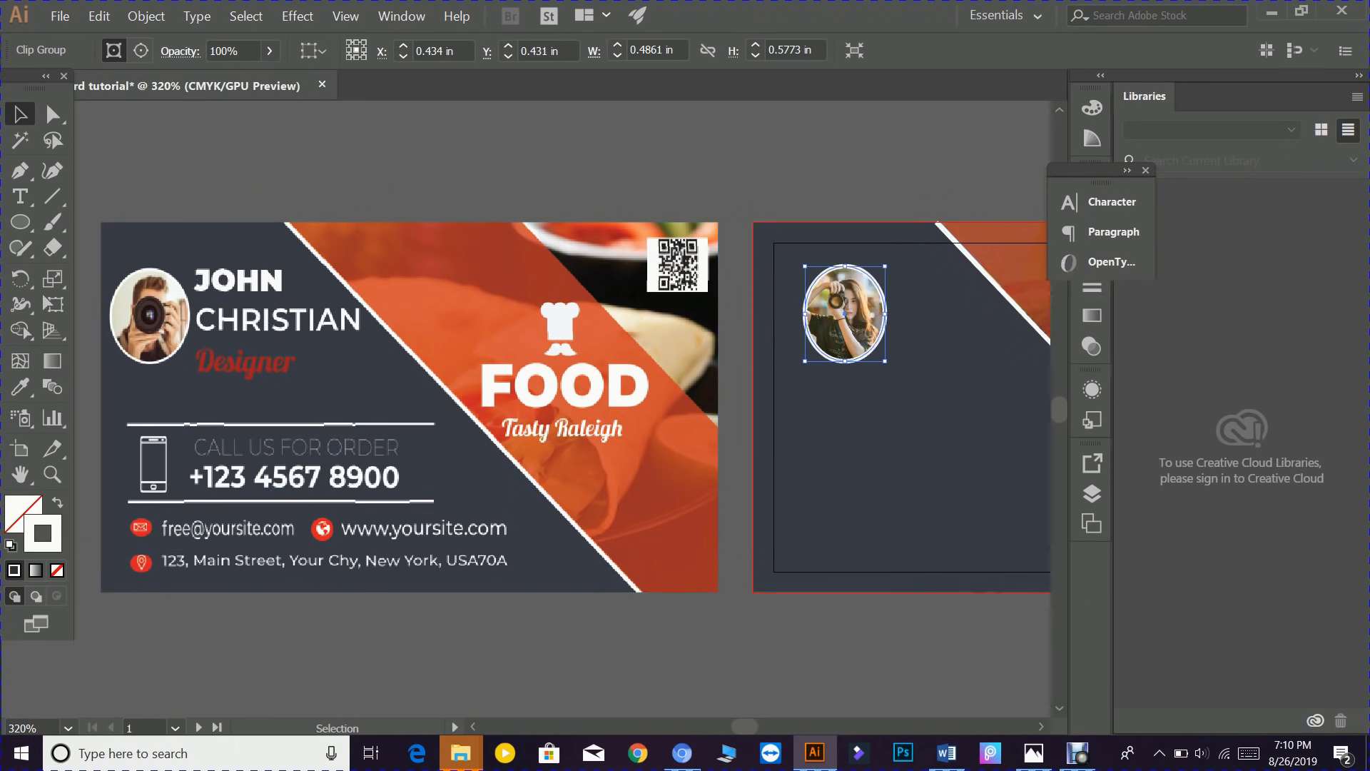
click(840, 163)
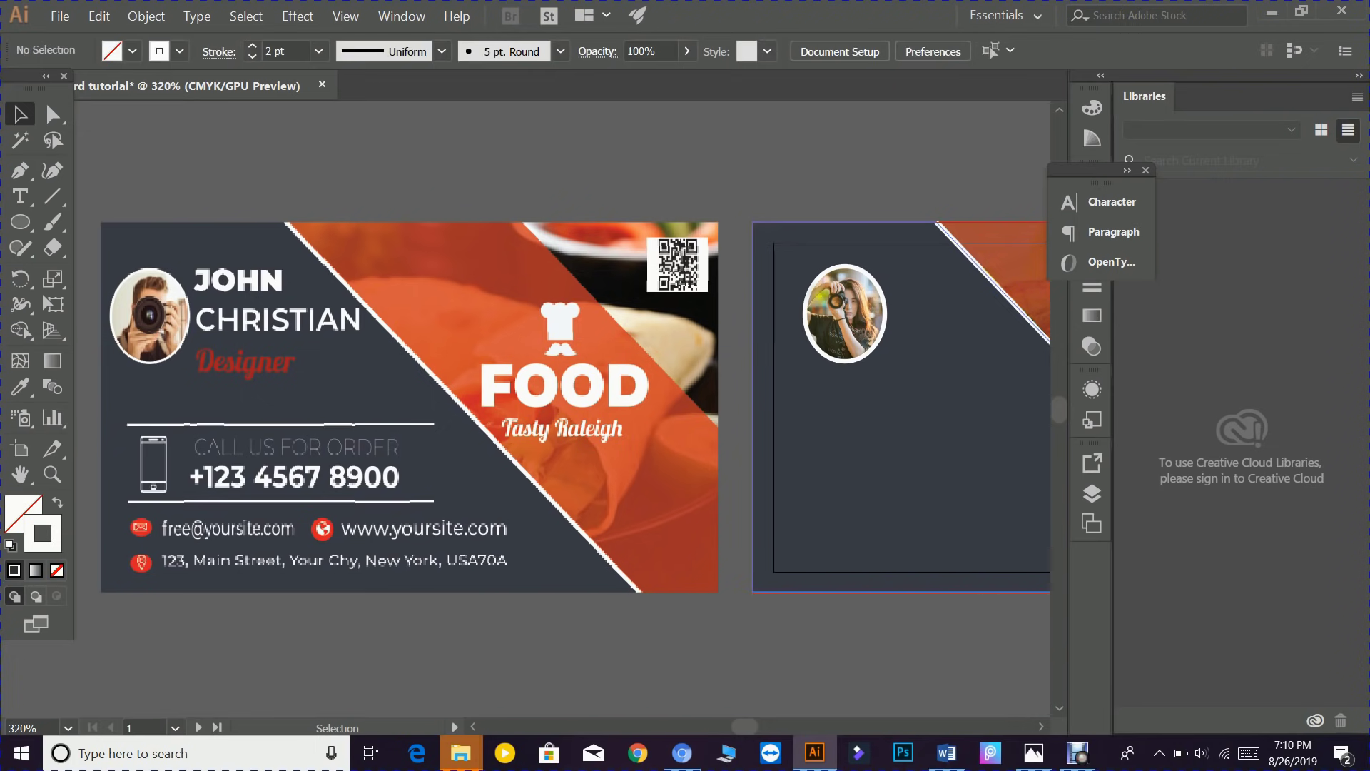
- Nudge the oval photo left and slightly down toward the back card's top-left corner
drag(836, 304, 826, 296)
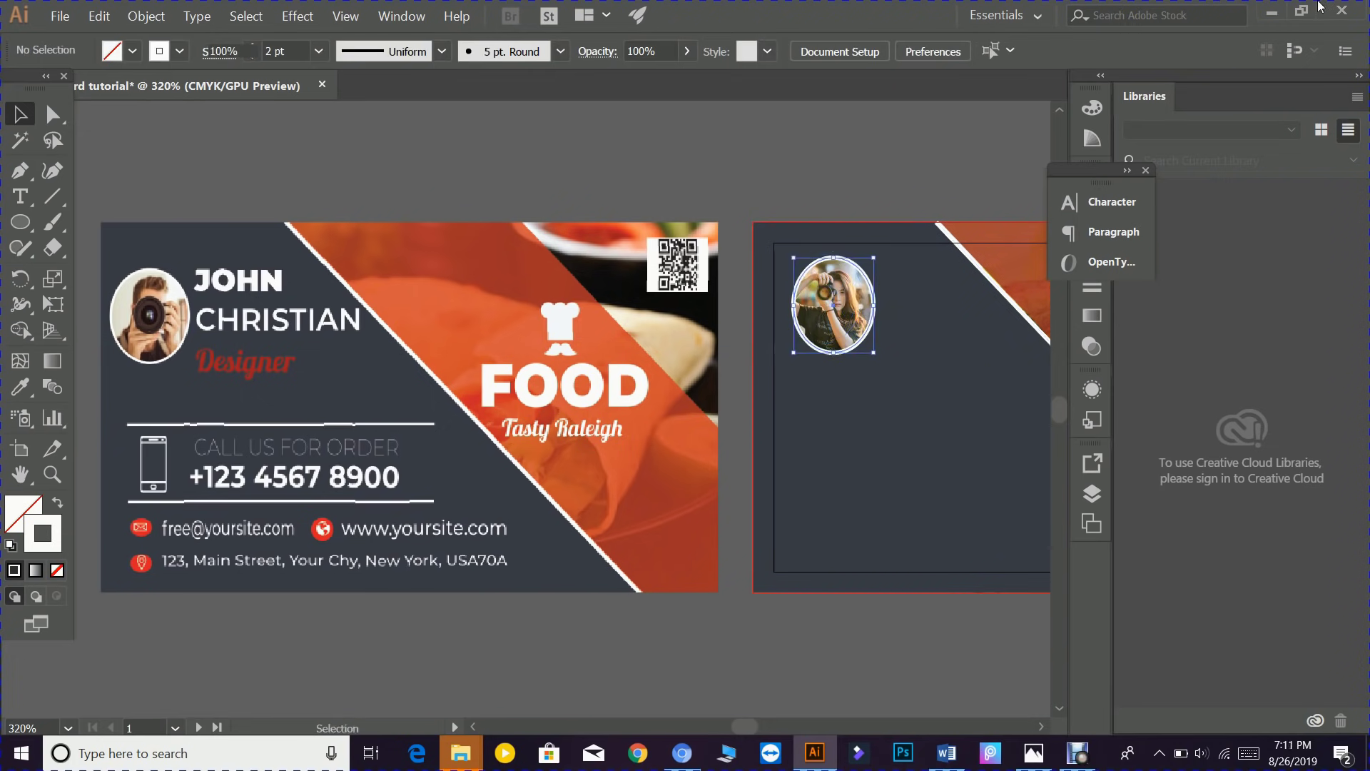
click(529, 186)
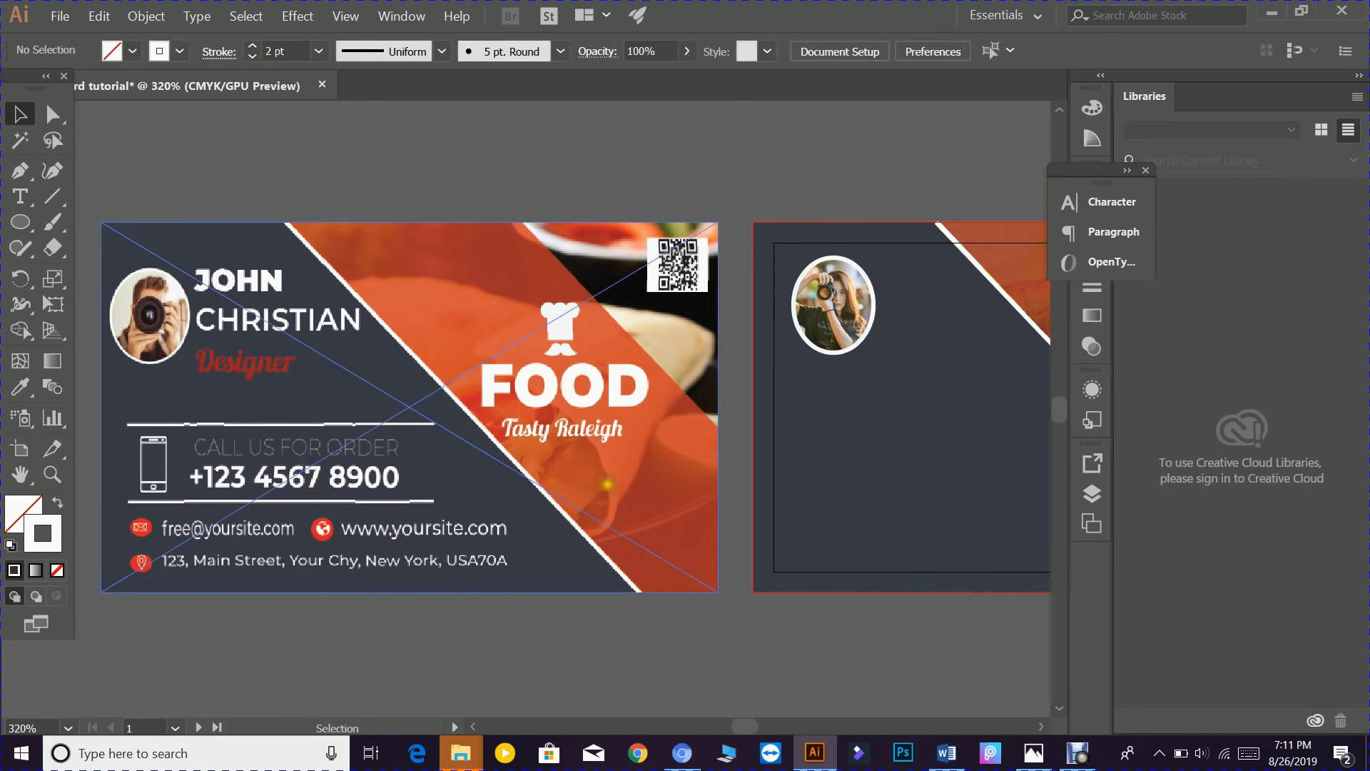
drag(830, 314, 830, 322)
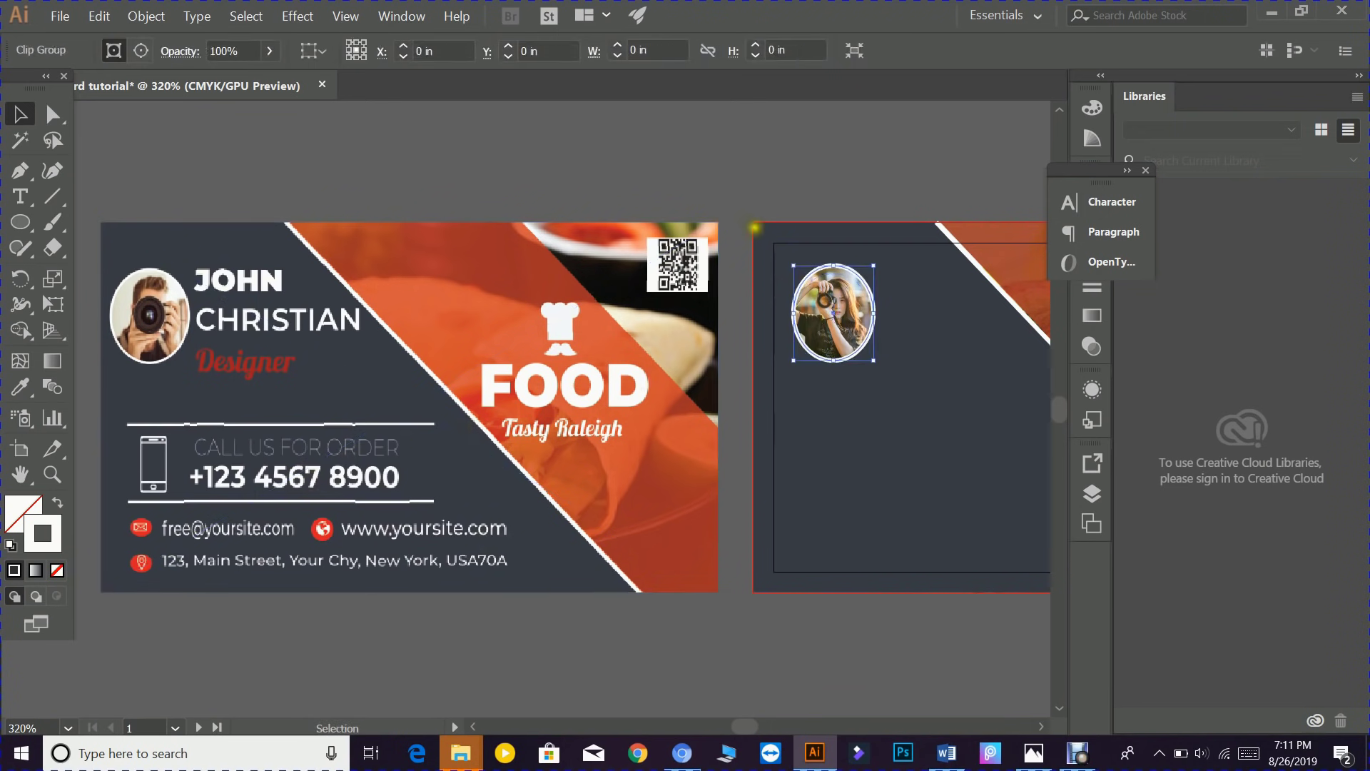
click(737, 181)
drag(669, 297, 297, 273)
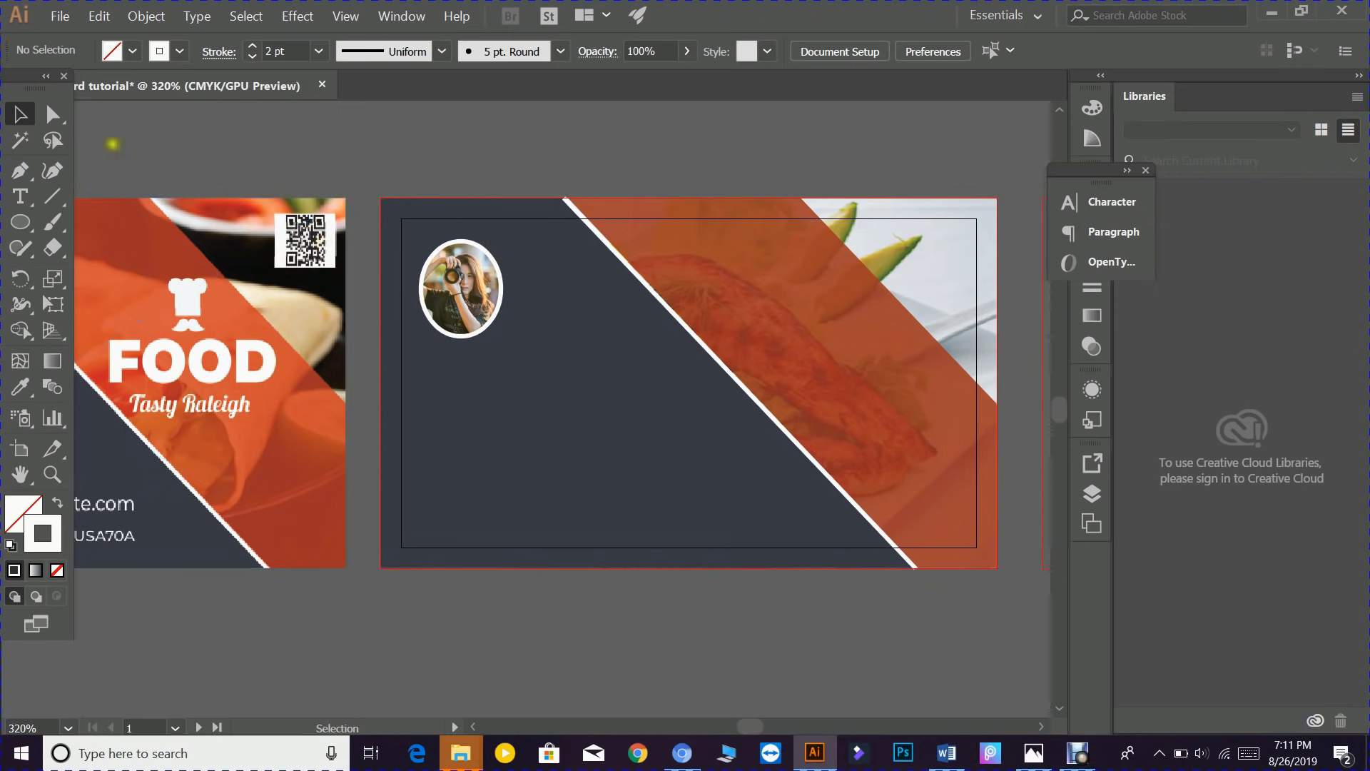
- Place the qrcode-classic.png image using File > Place
click(61, 20)
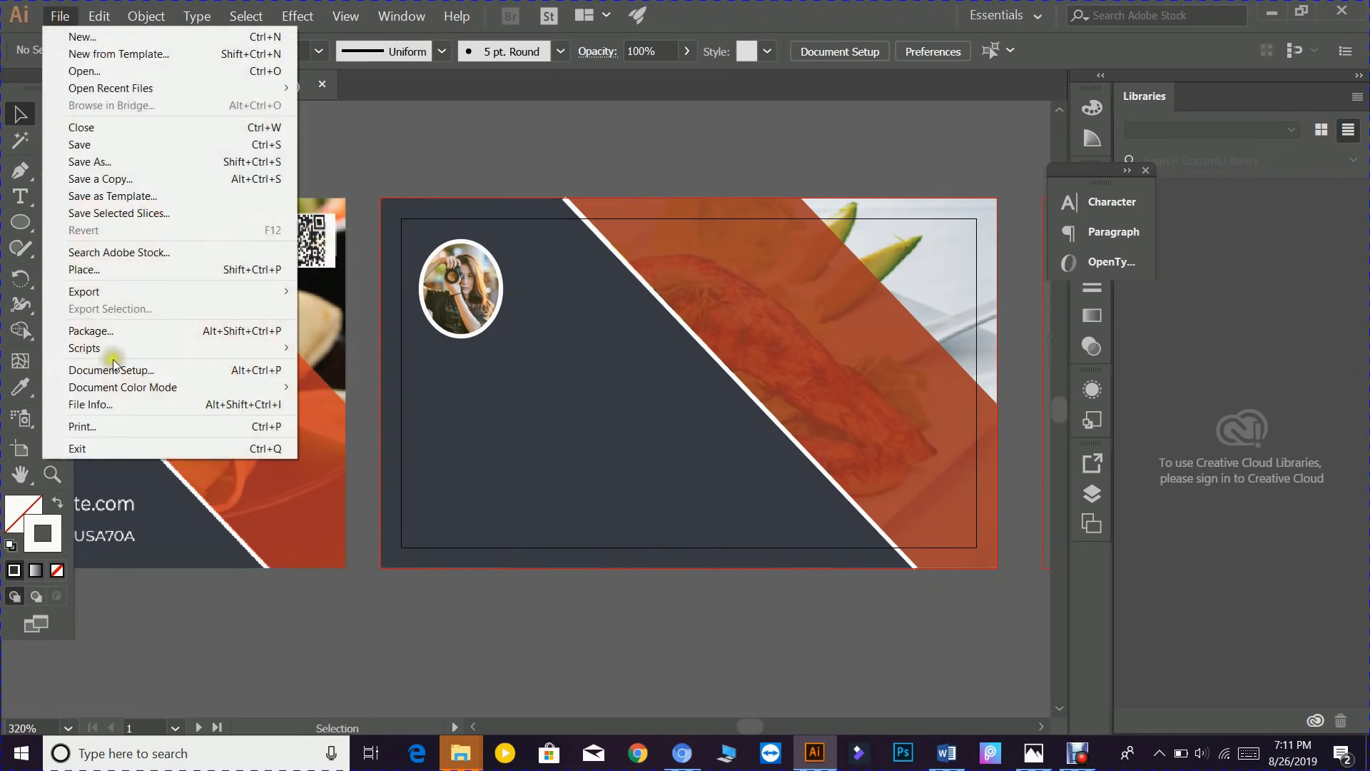
click(83, 269)
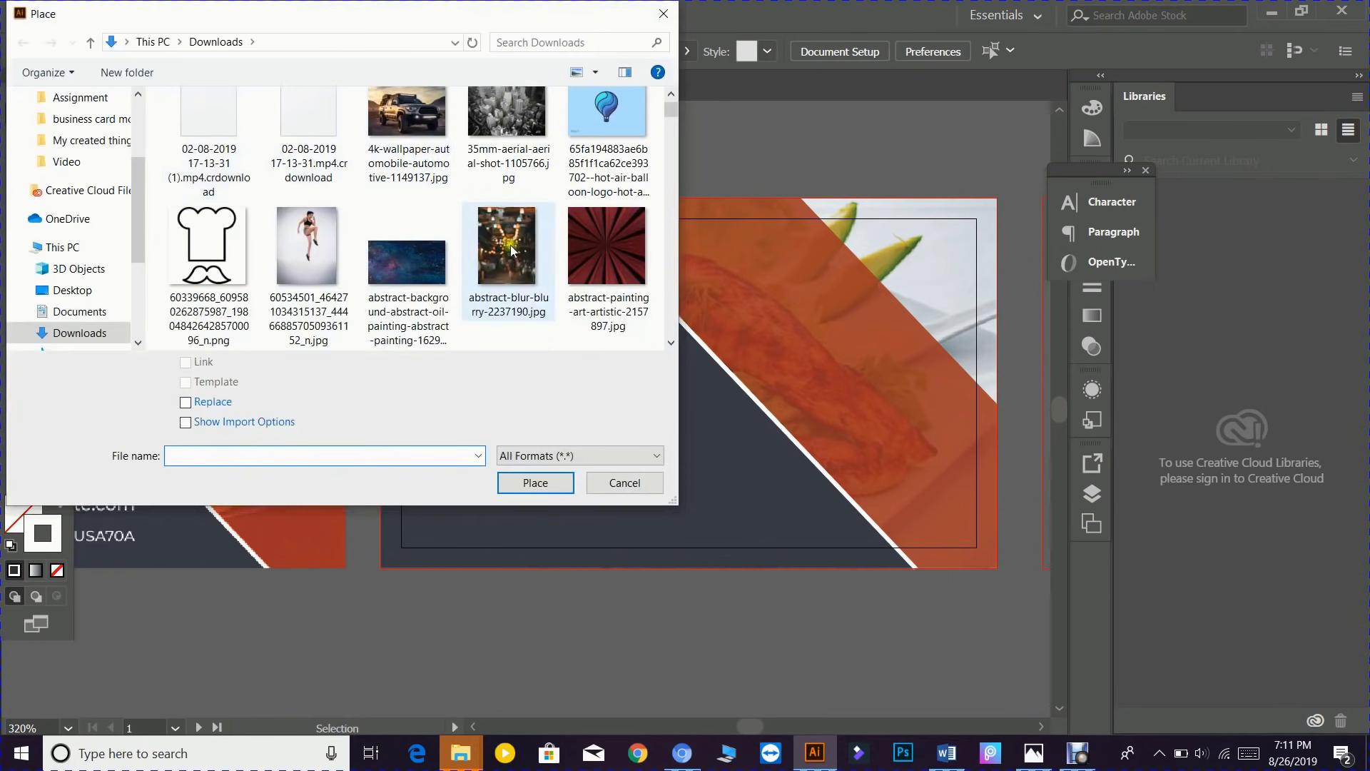
scroll(649, 91, down, 2)
drag(670, 112, 671, 342)
scroll(471, 273, up, 3)
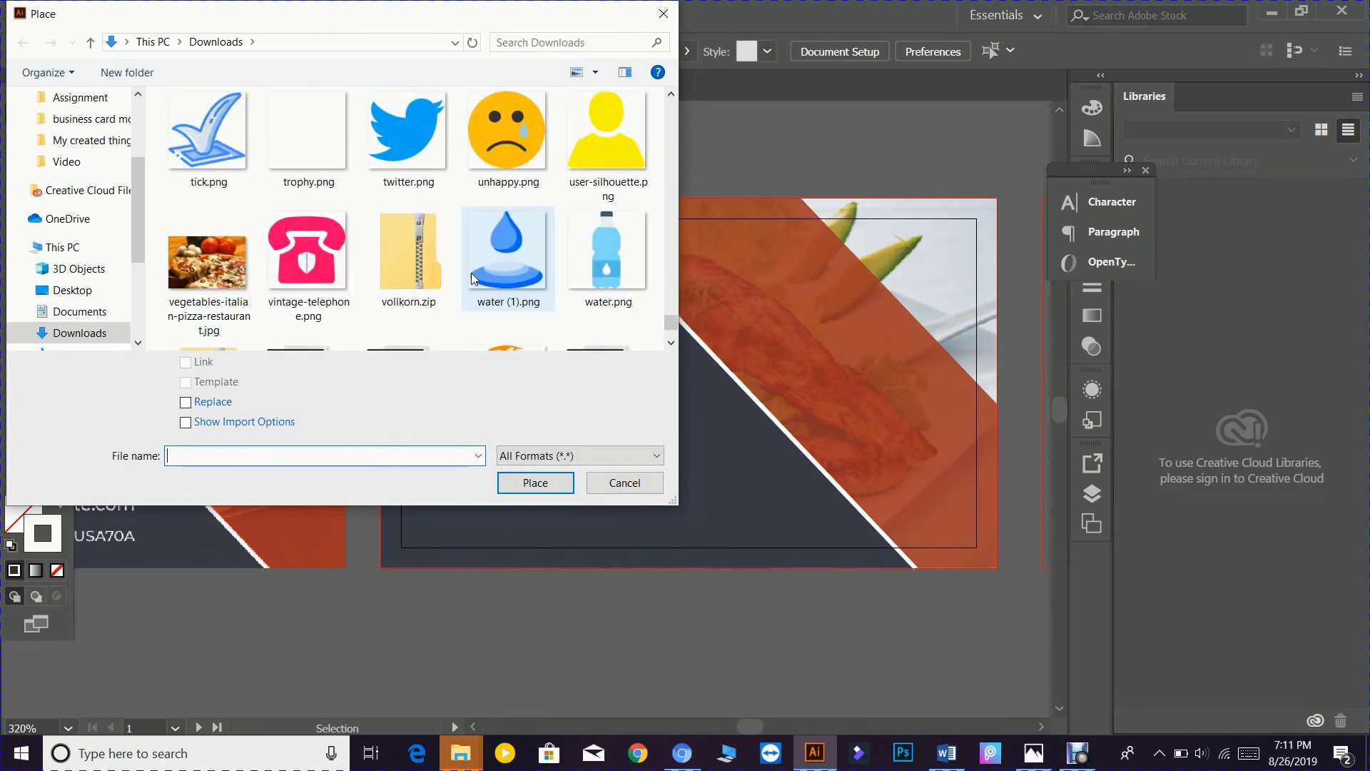
scroll(471, 272, up, 3)
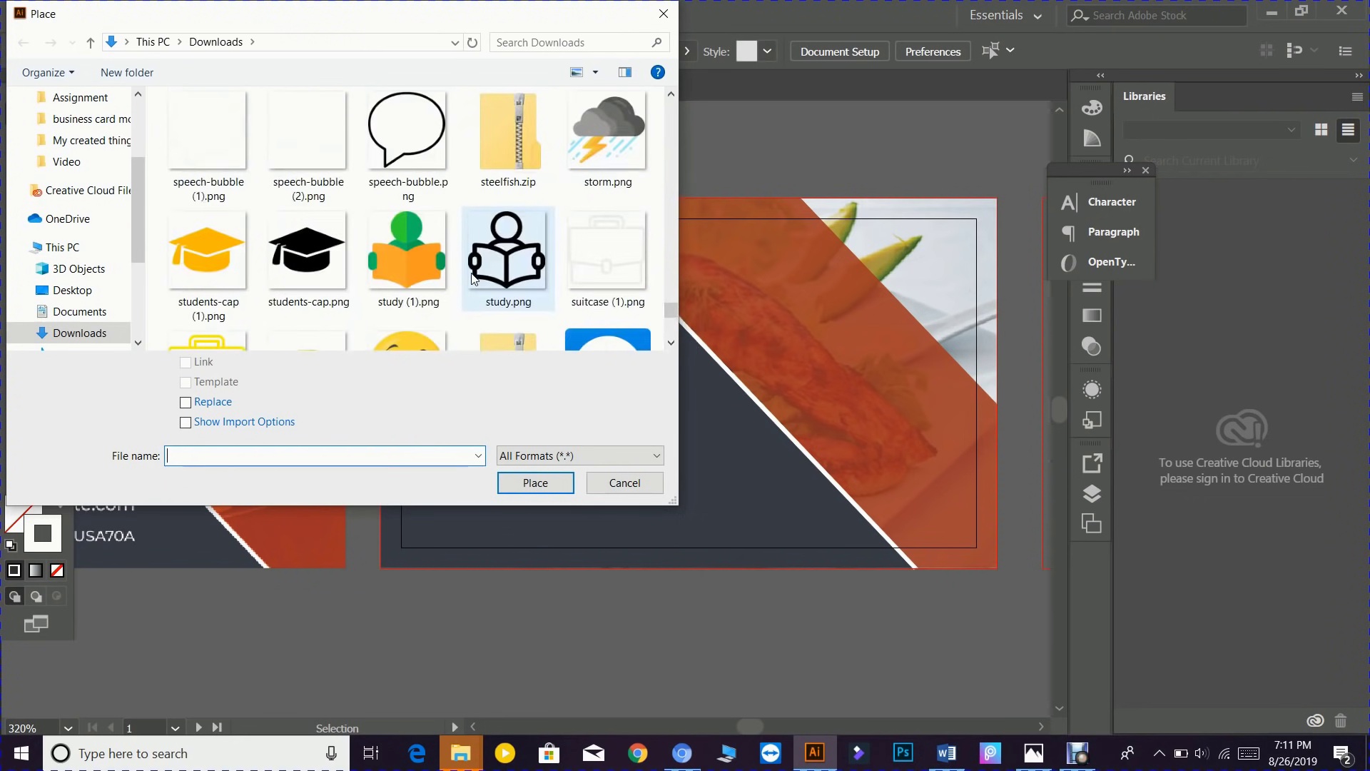
scroll(471, 273, up, 3)
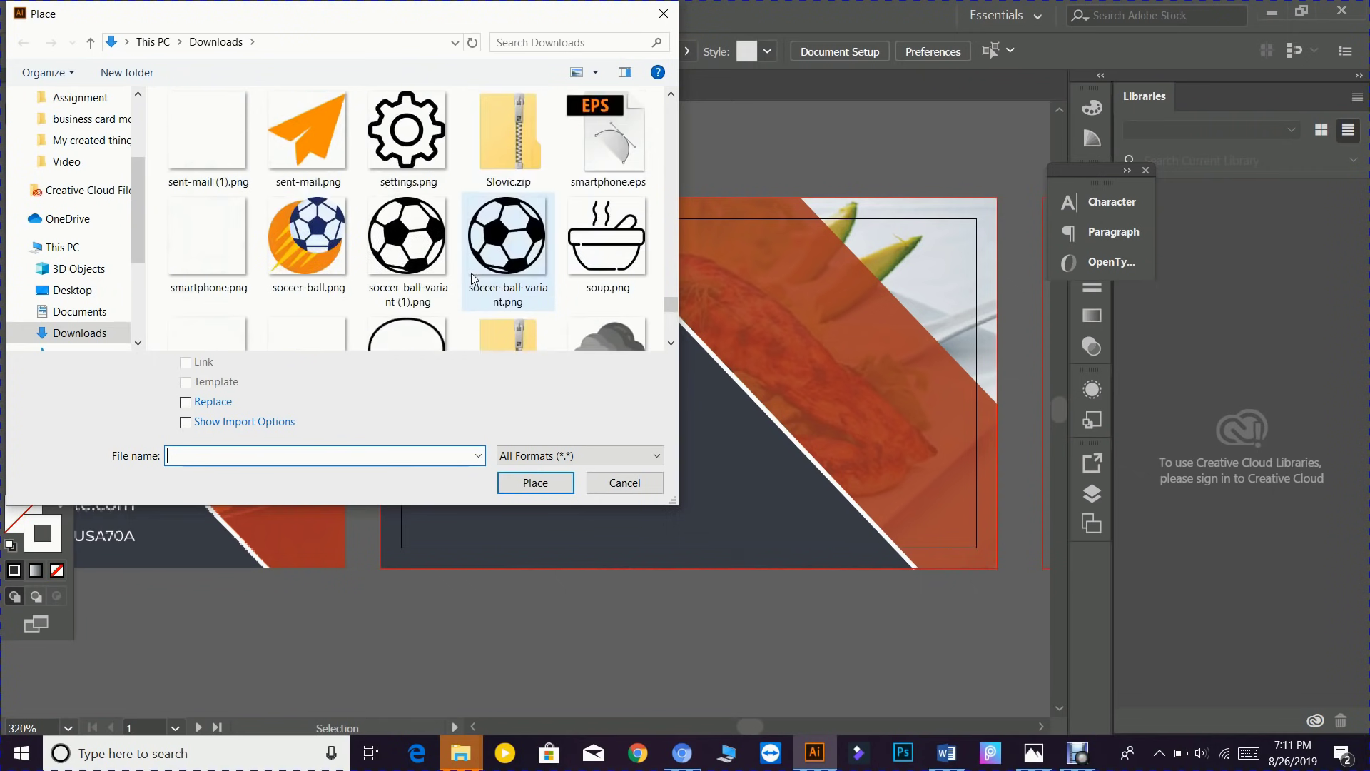
scroll(471, 272, up, 6)
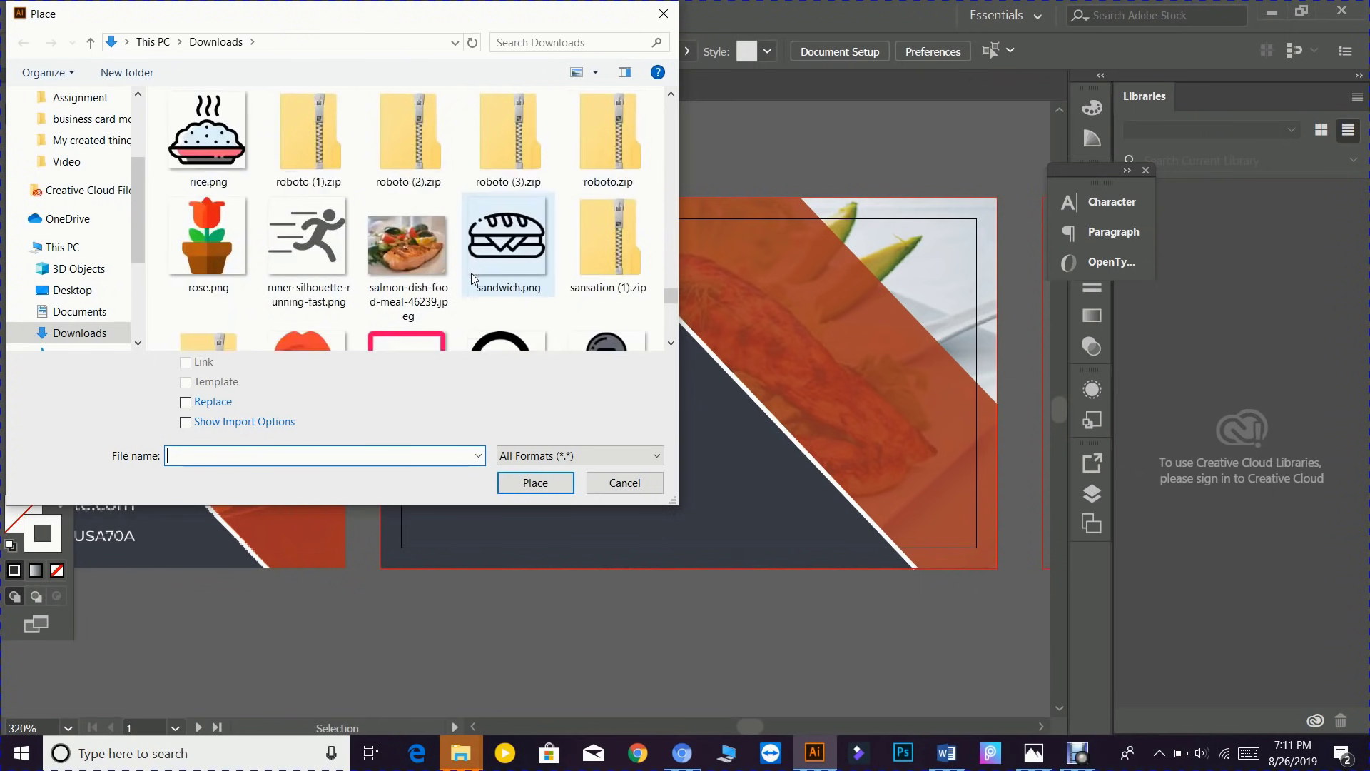
click(535, 253)
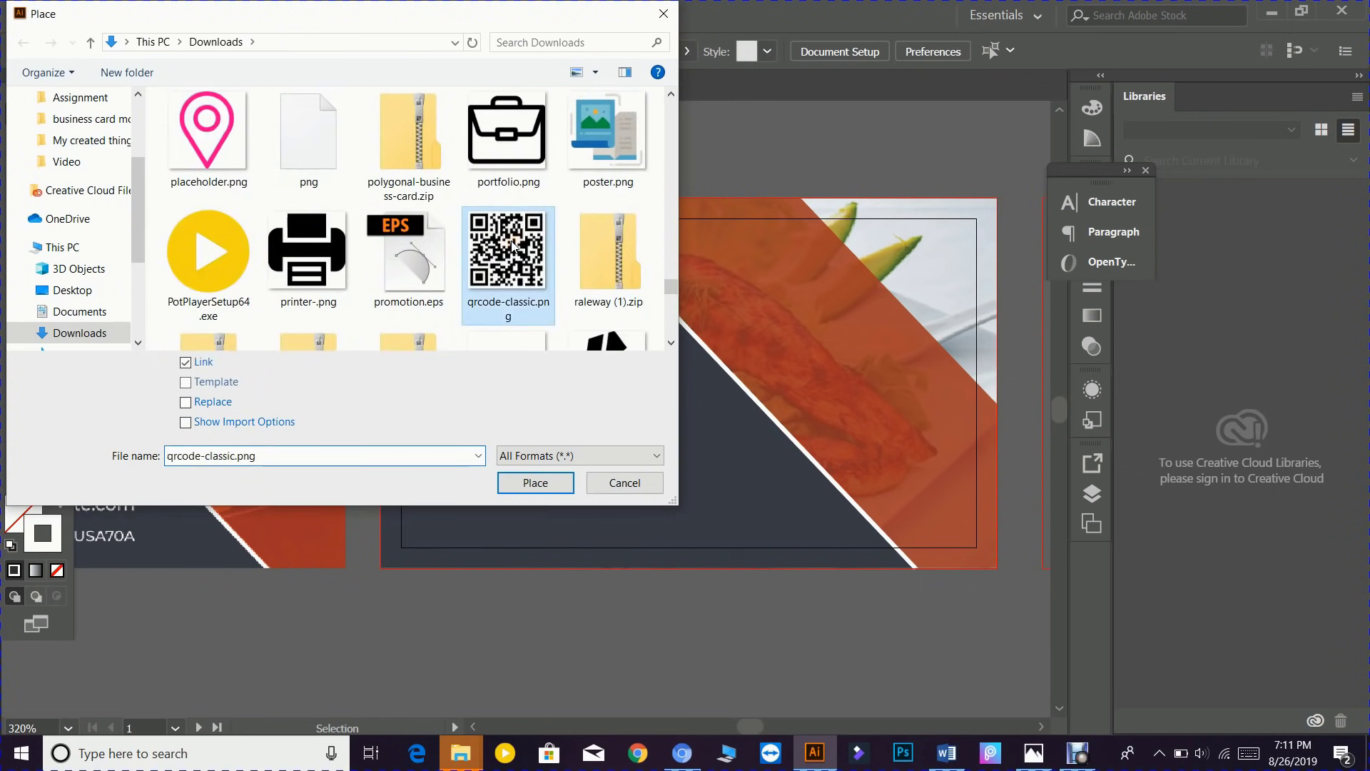
click(520, 486)
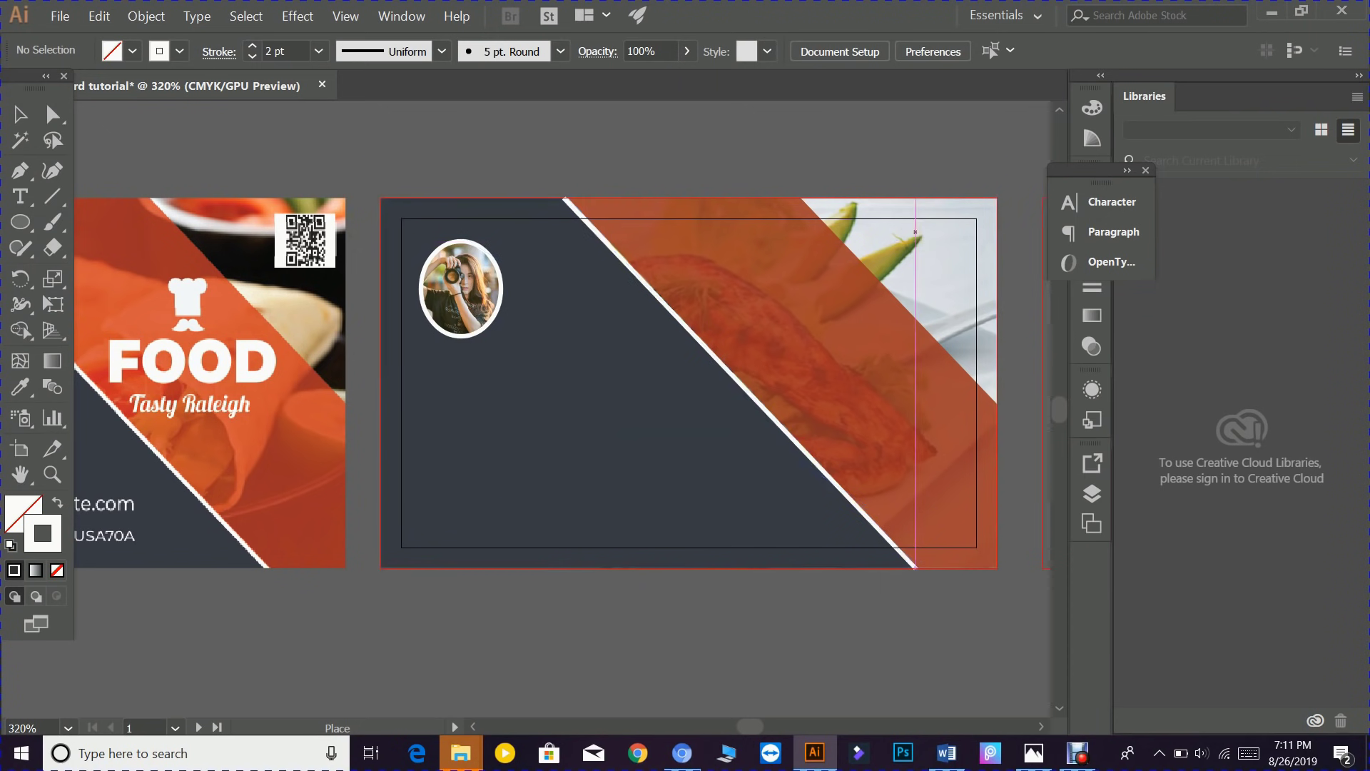
- Draw the QR code small at the back card's top-right and nudge it slightly left
drag(916, 232, 971, 316)
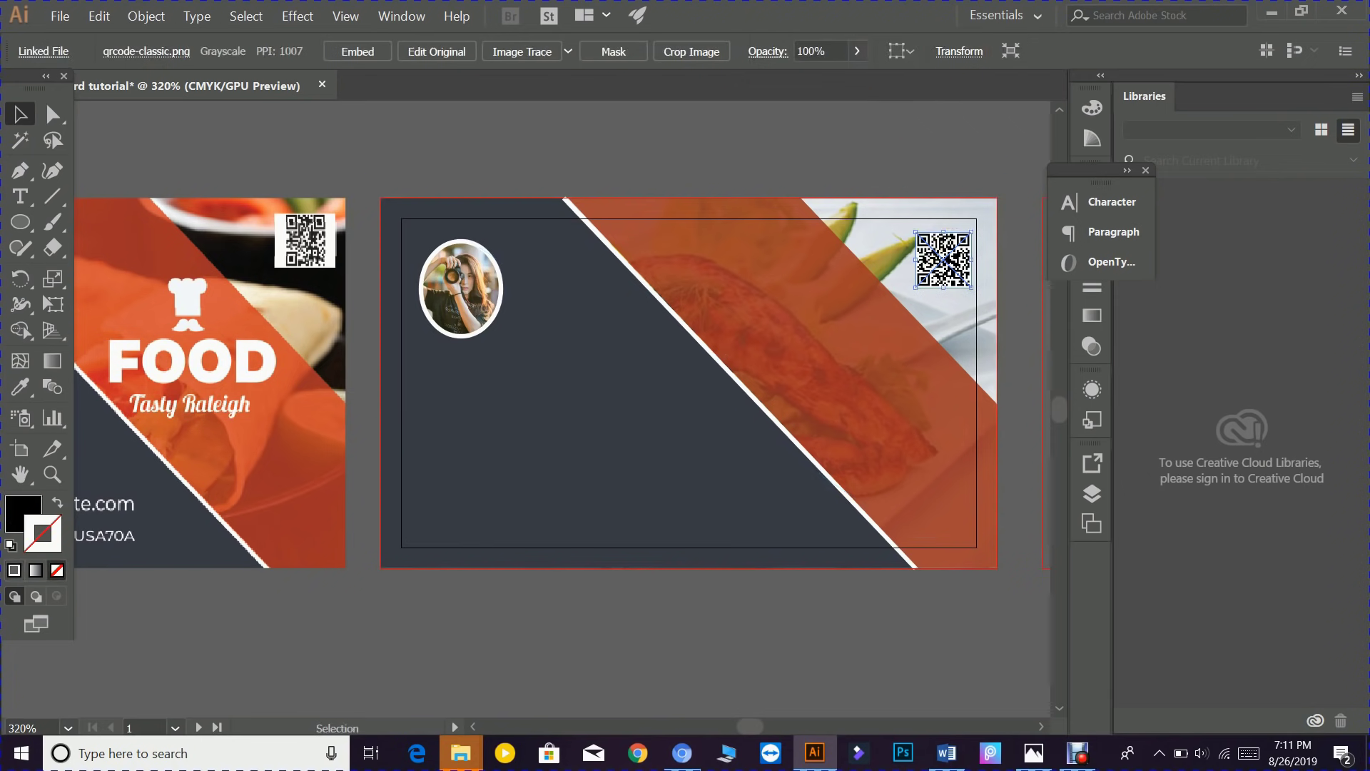
drag(932, 259, 924, 259)
click(879, 126)
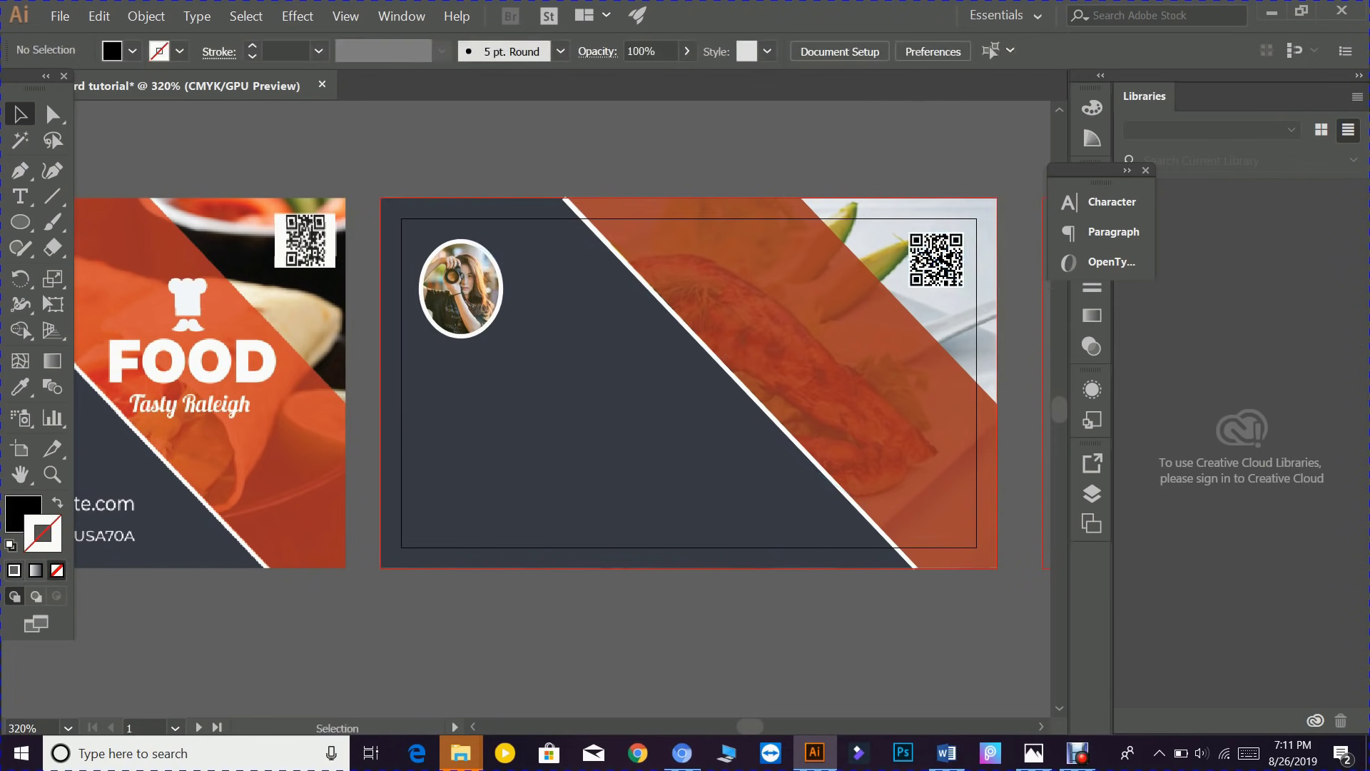
drag(538, 489, 863, 485)
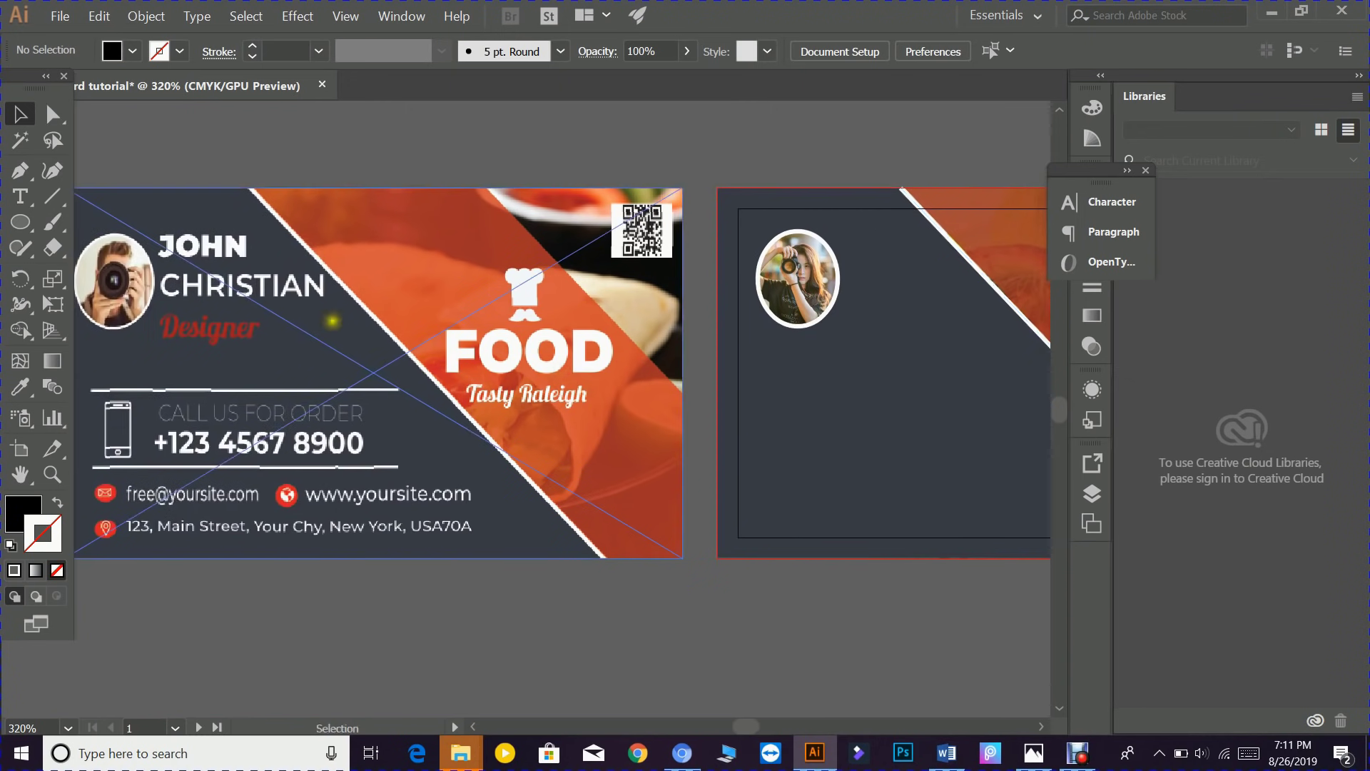
- Start a text line on the back card's orange area and type FOOD
click(20, 196)
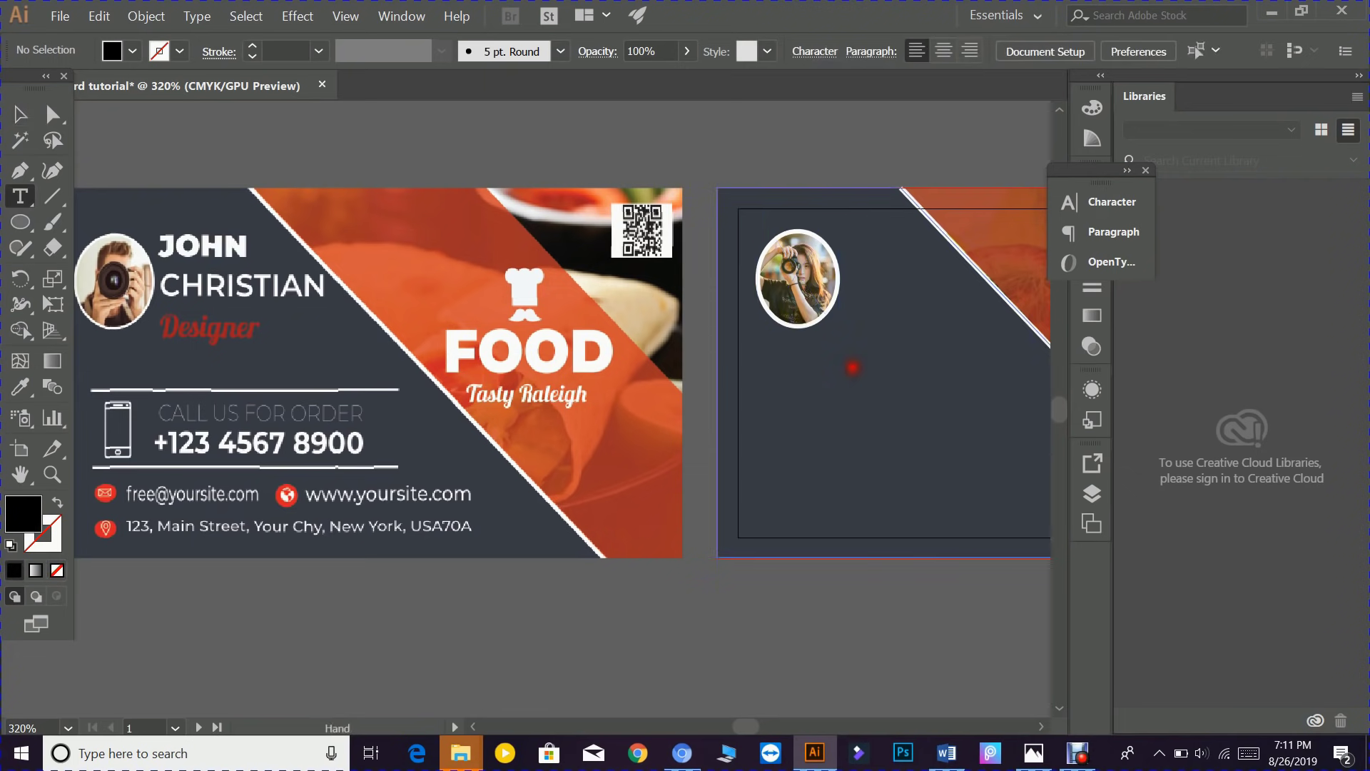
drag(853, 367, 535, 379)
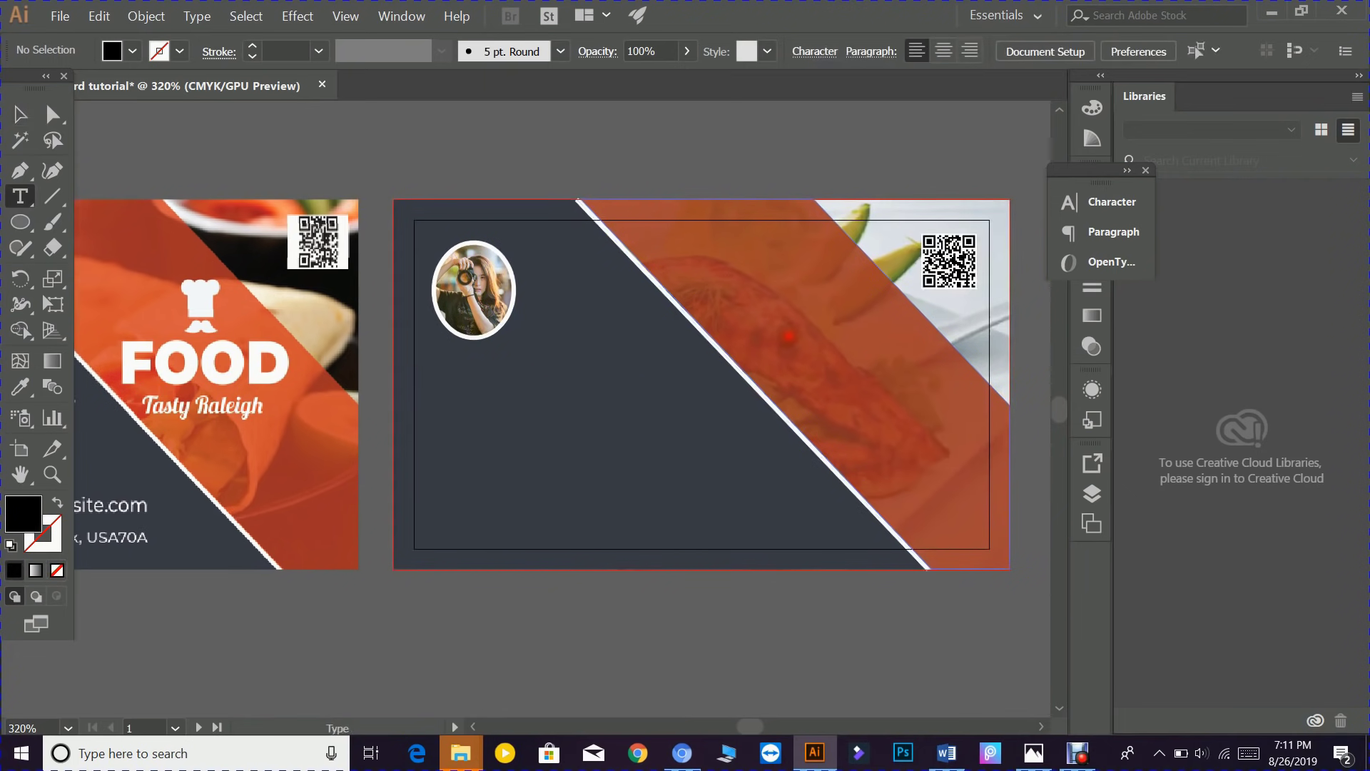
click(790, 336)
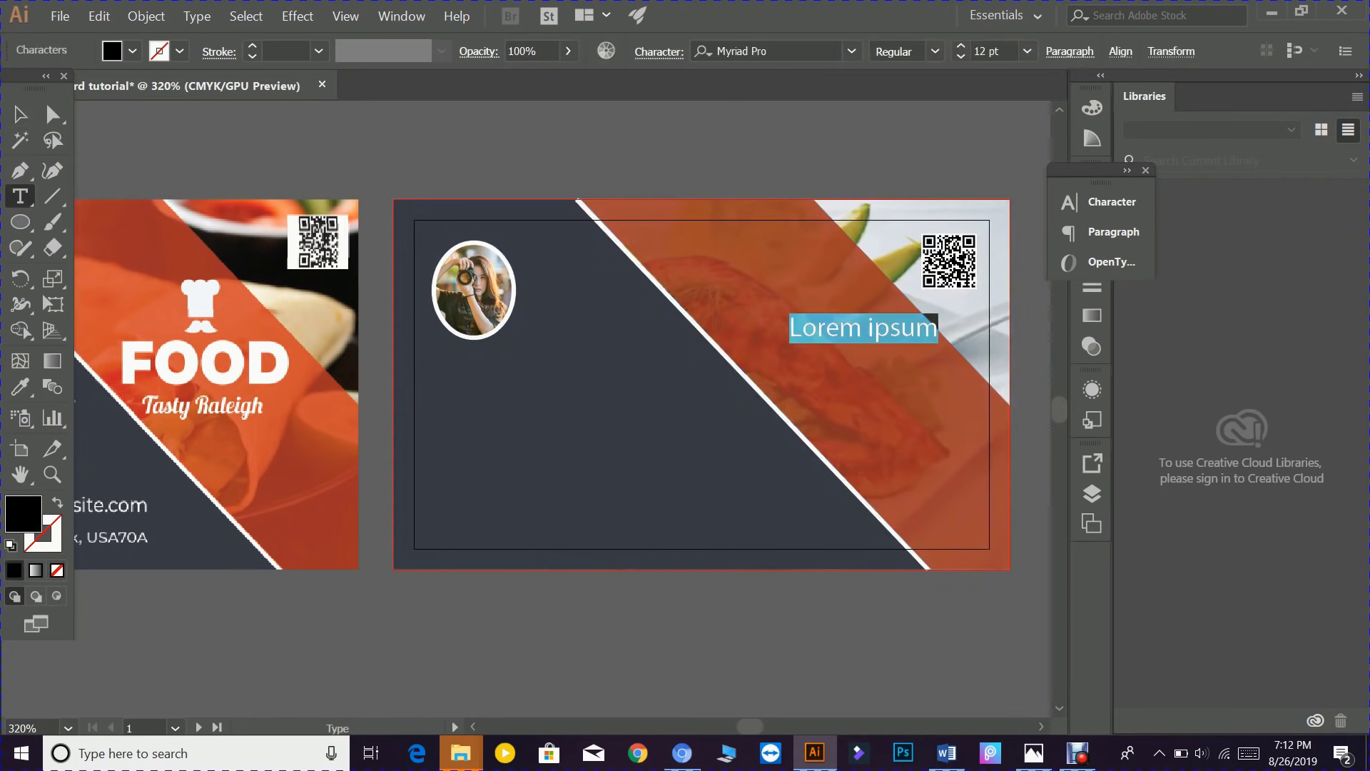
text(FOOD)
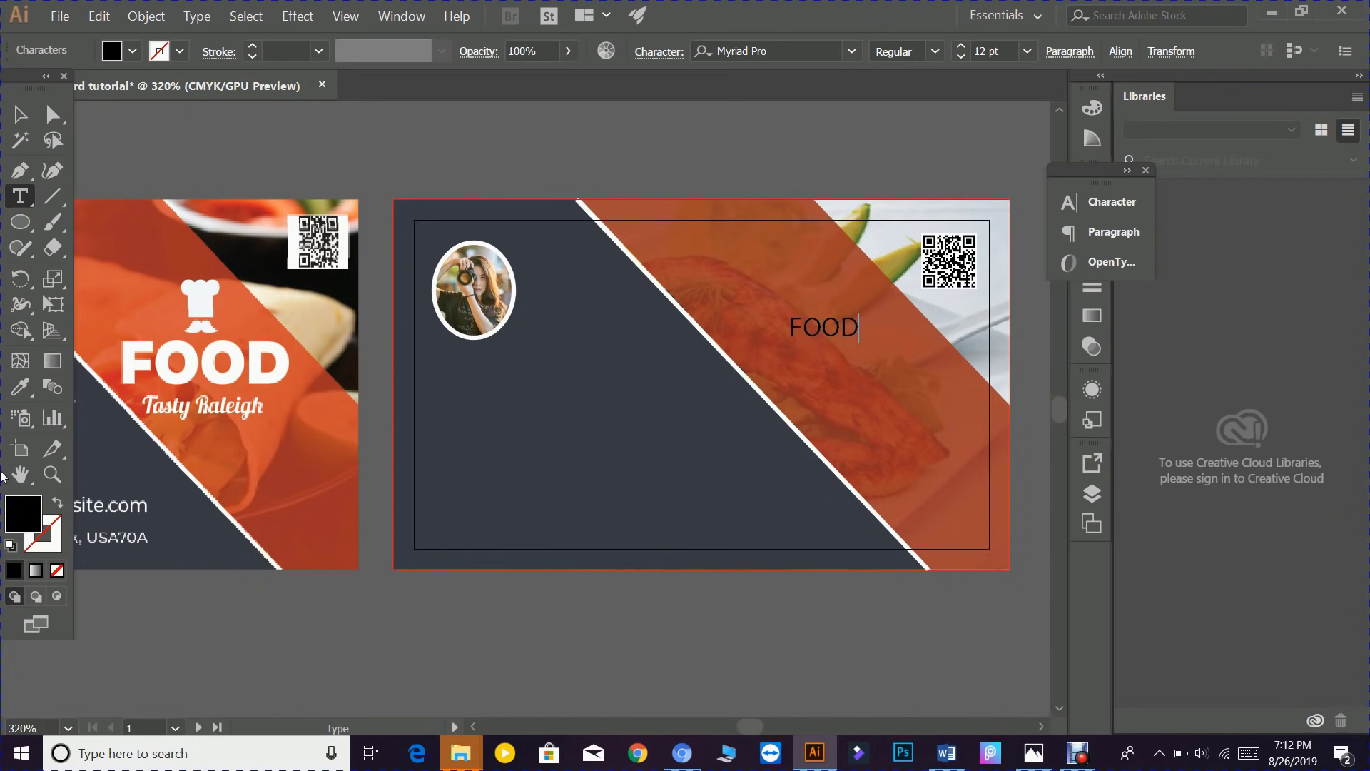
- Set the FOOD text fill to white, #ffffff
double_click(32, 519)
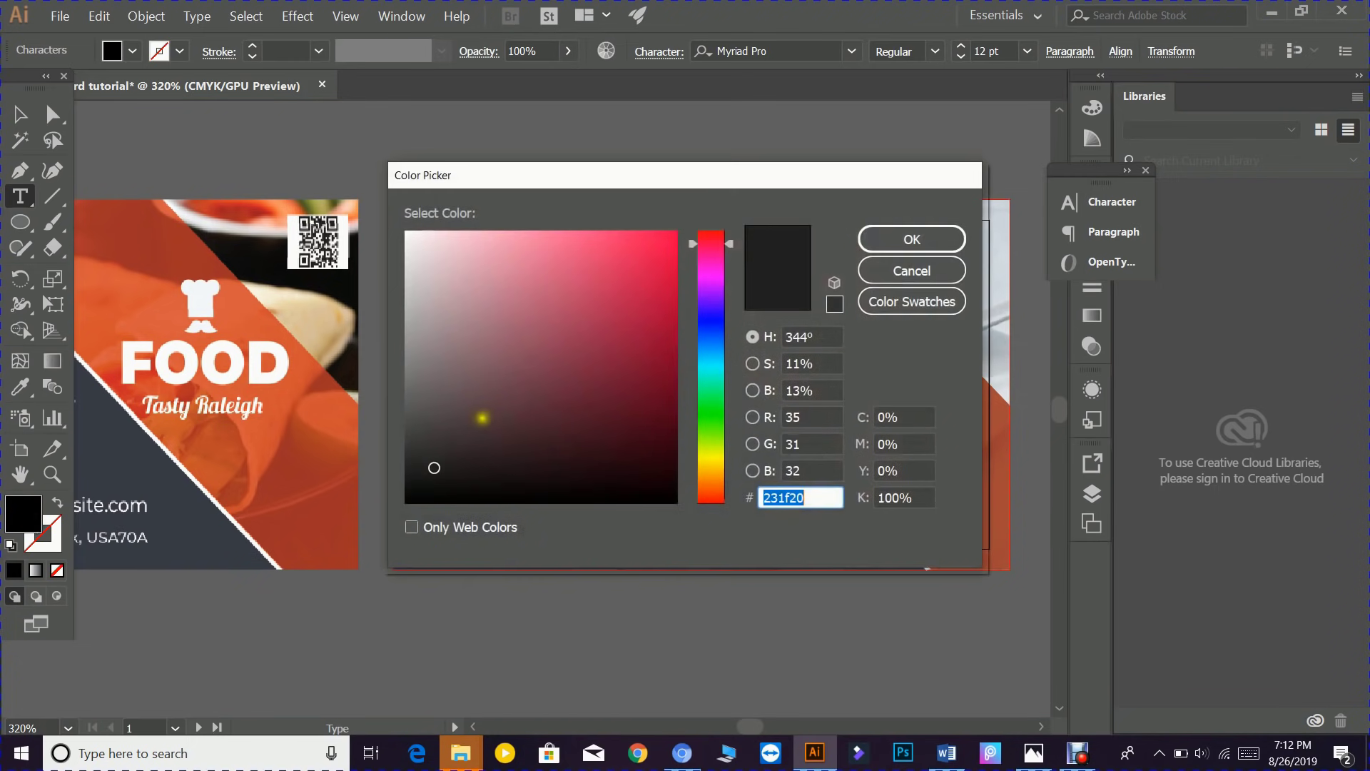
mouse_move(481, 419)
mouse_down()
mouse_move(449, 312)
mouse_move(377, 205)
mouse_up()
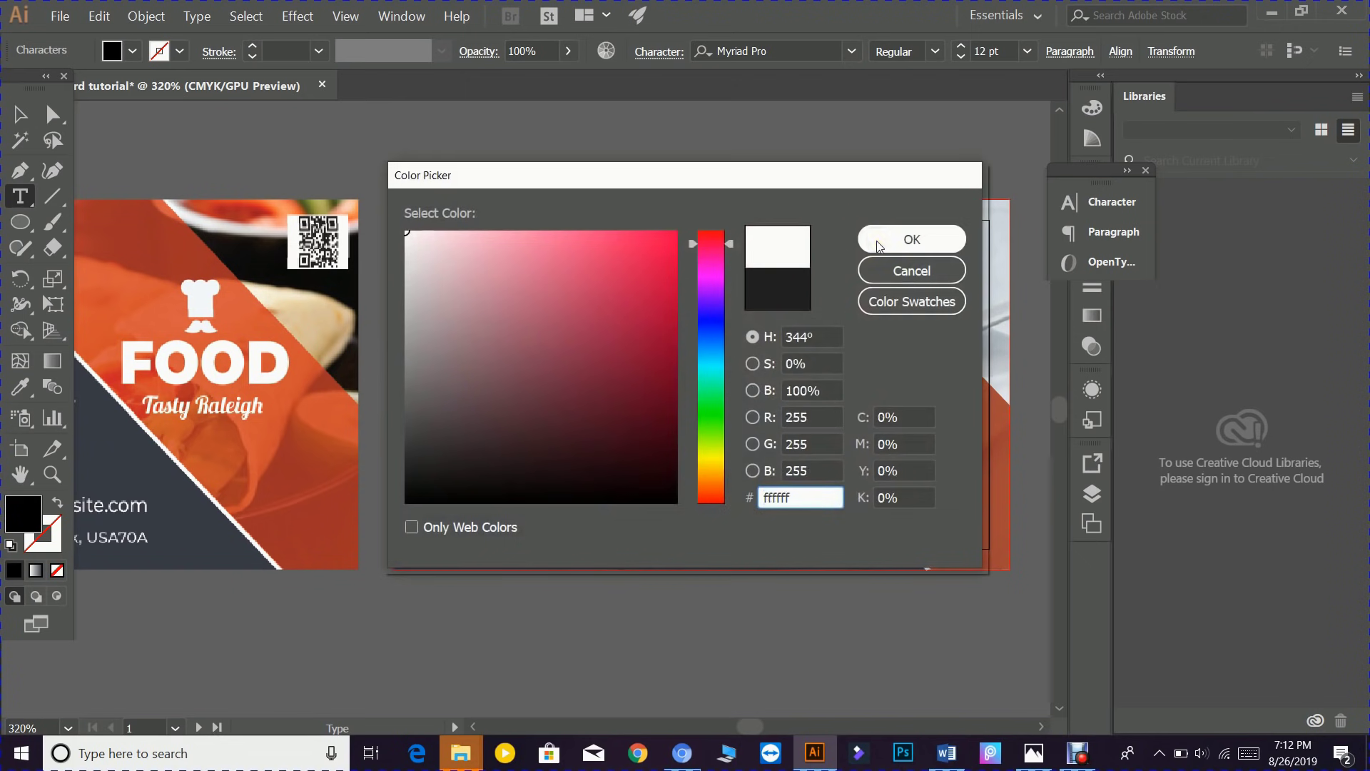
click(878, 239)
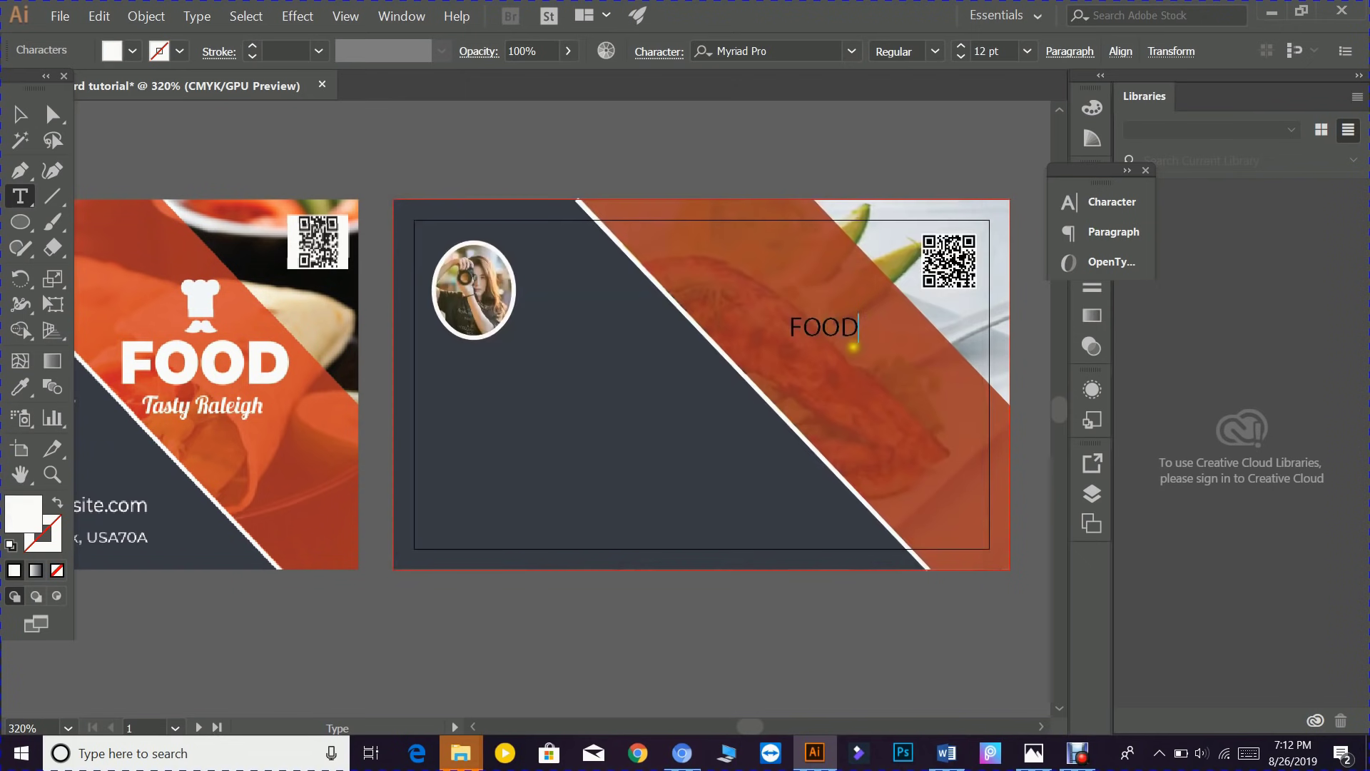
click(20, 114)
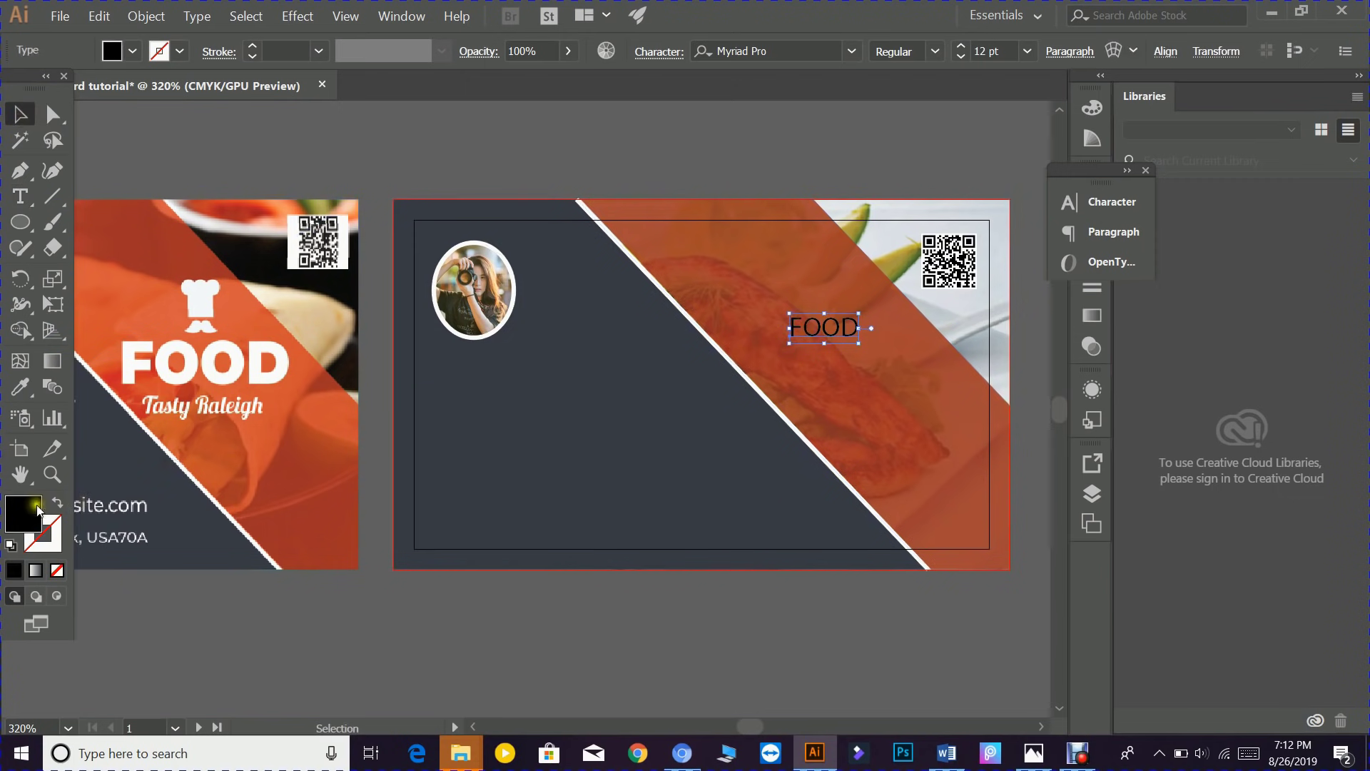
double_click(63, 497)
text(ffffff)
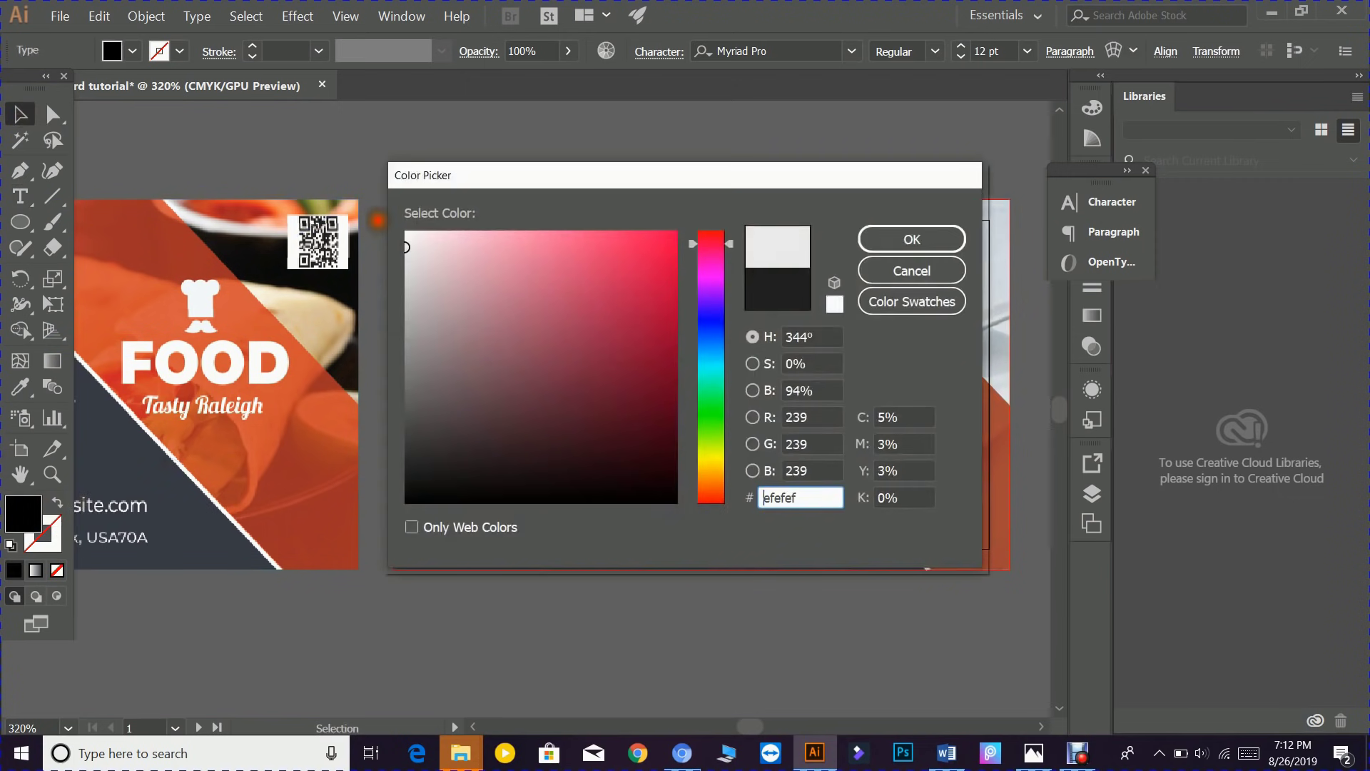
click(912, 239)
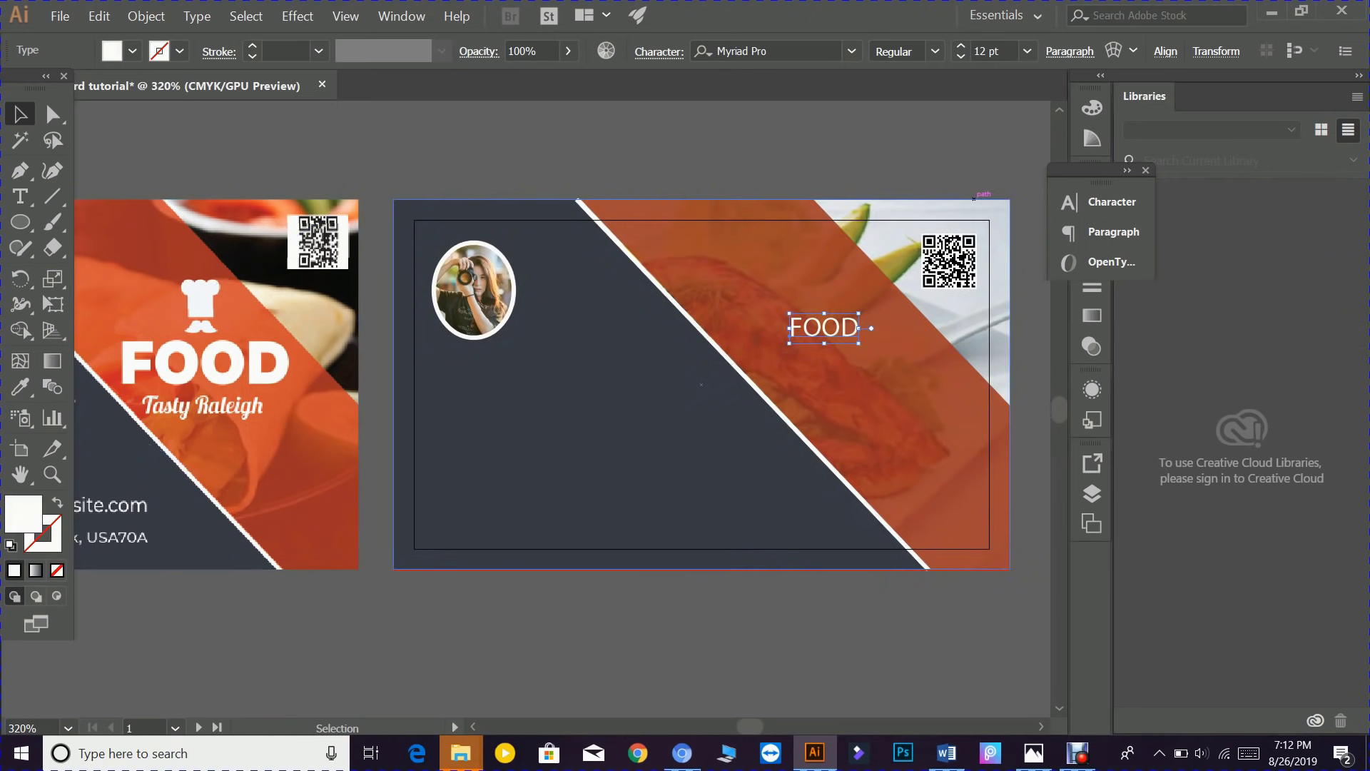
key(a)
key(ctrl+t)
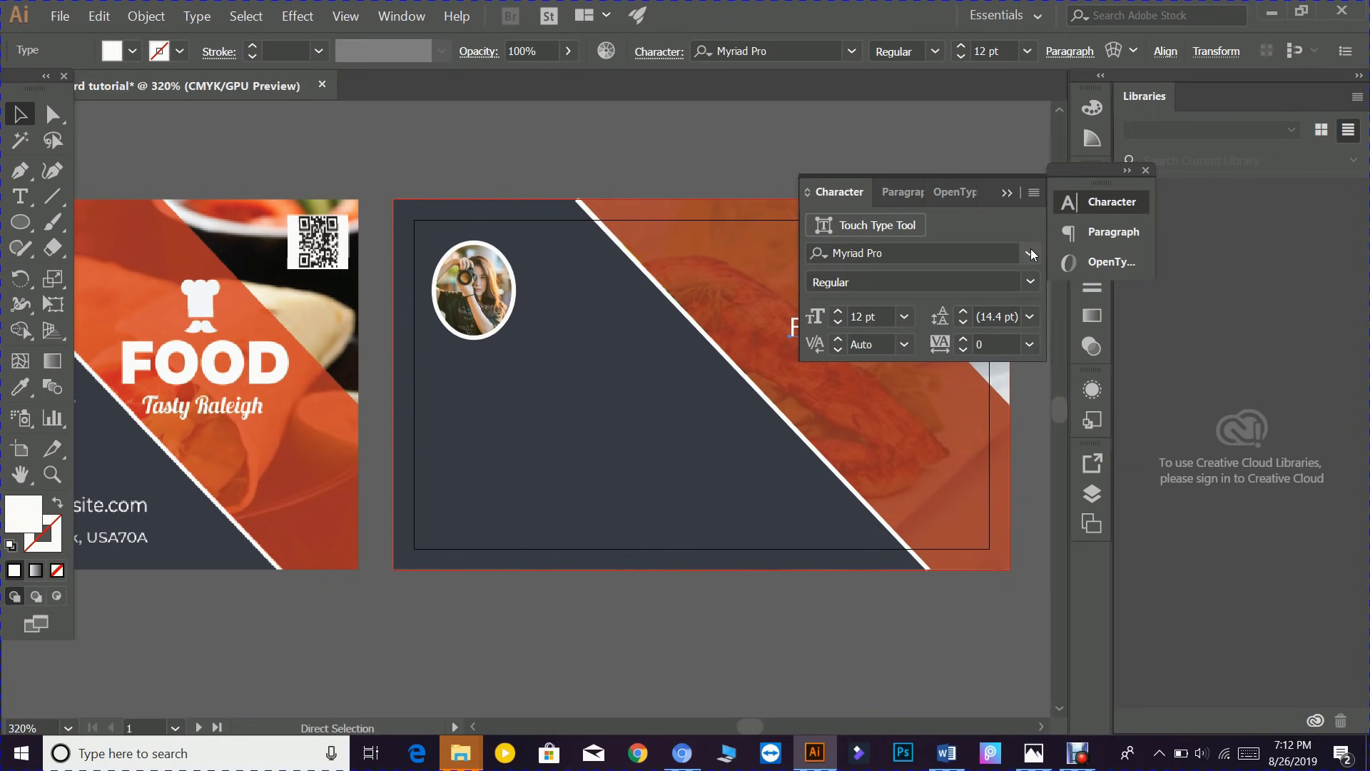
- Set FOOD in Montserrat Black and move it into place on the orange stripe
click(1029, 254)
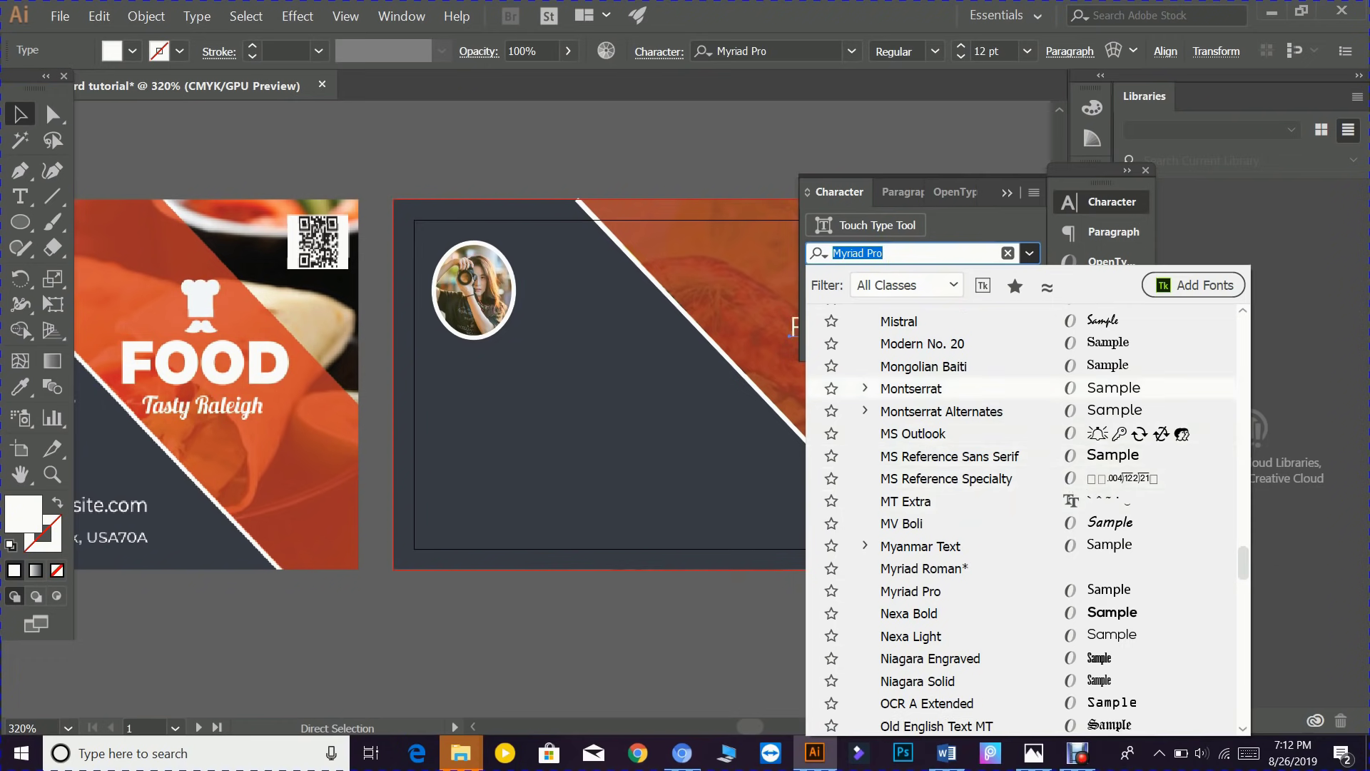
text(MONT)
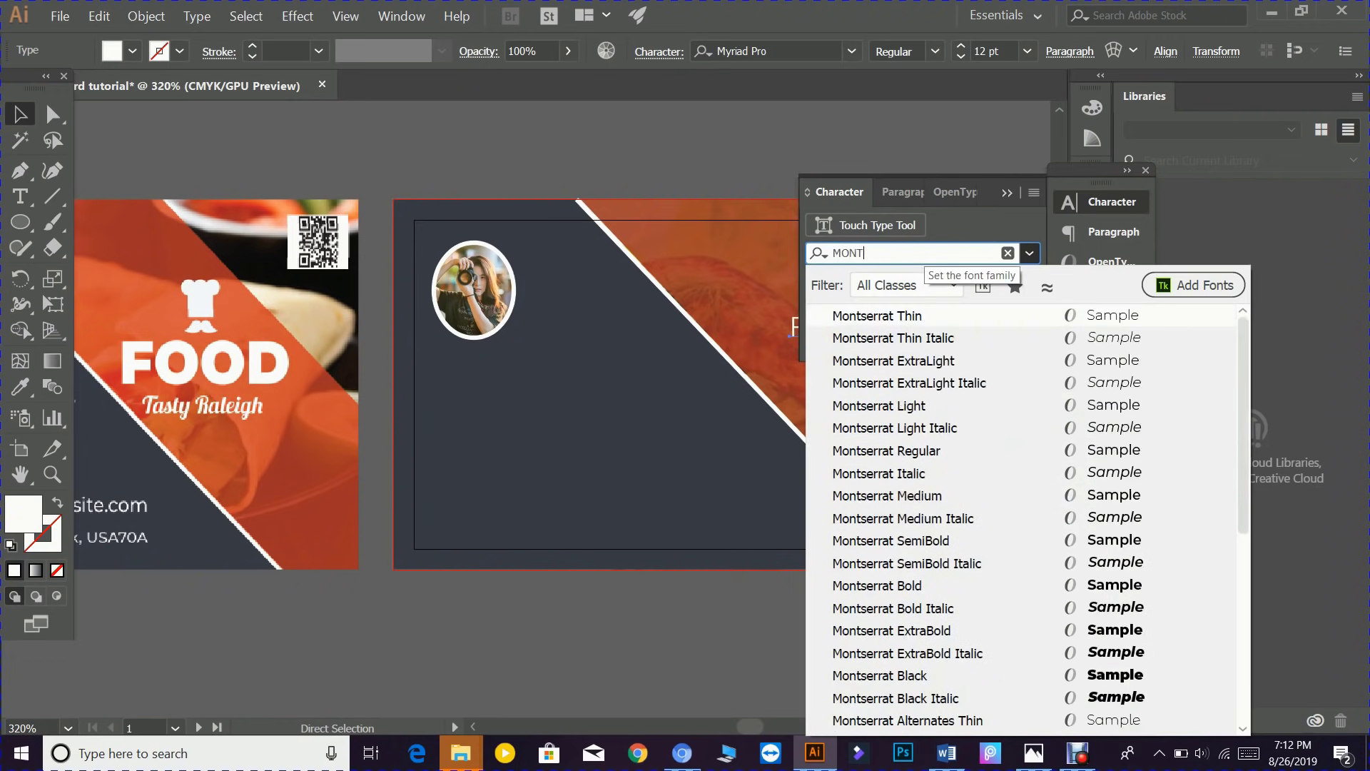
click(1123, 682)
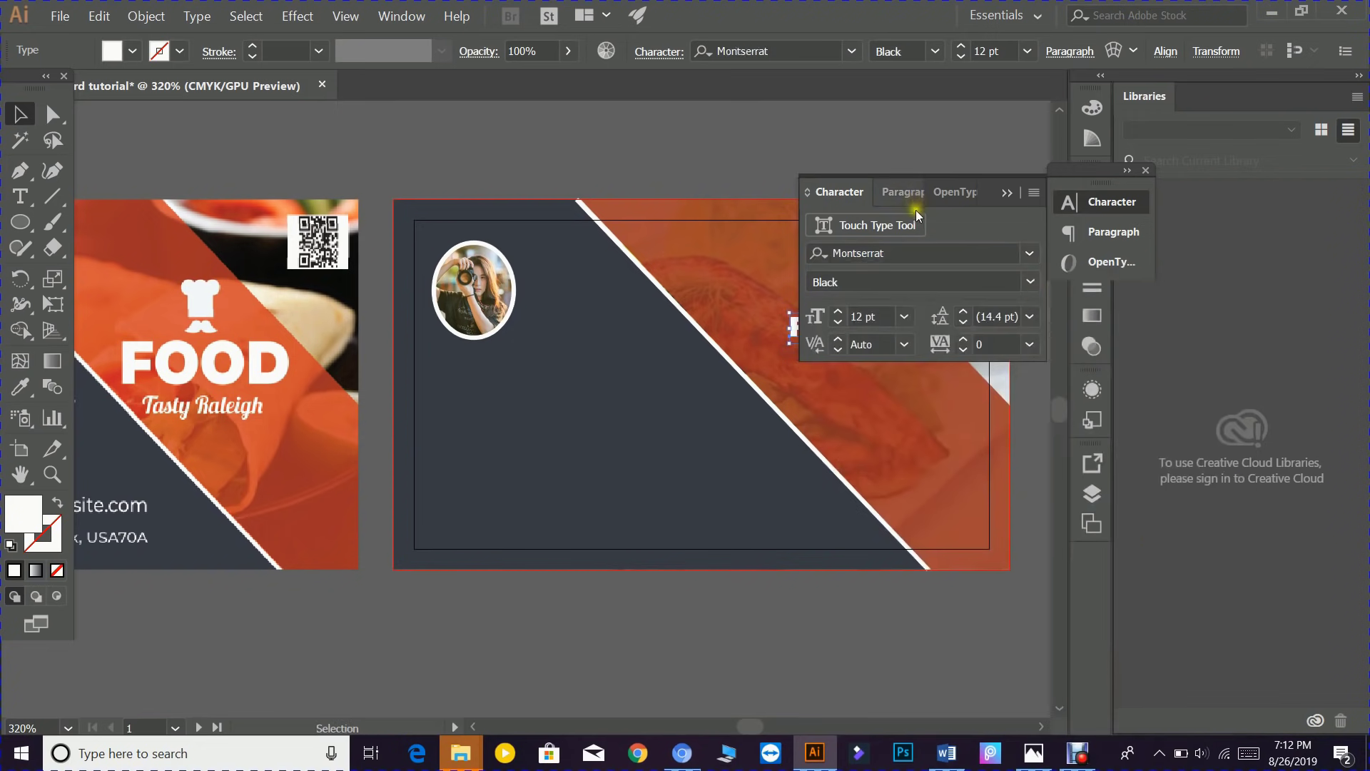
click(1005, 194)
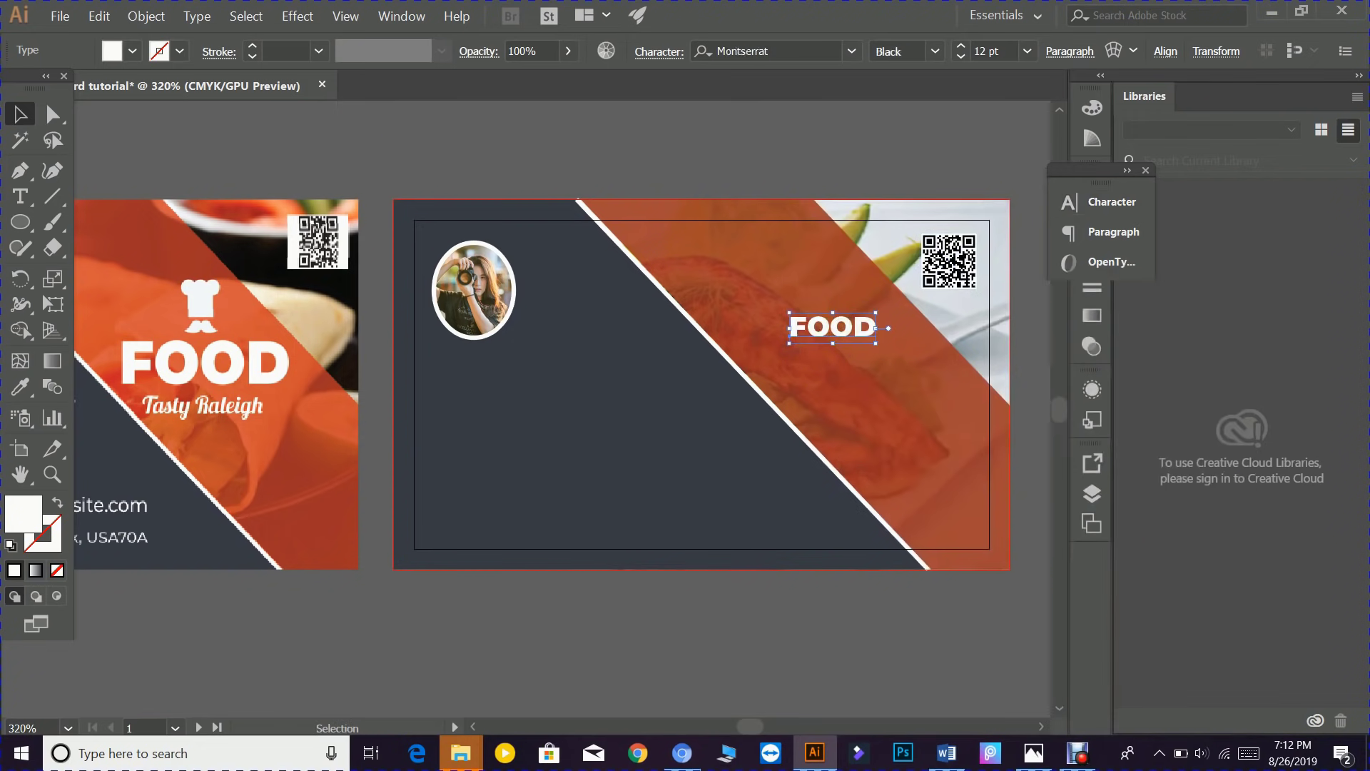
drag(837, 326, 928, 404)
drag(849, 346, 842, 347)
click(762, 137)
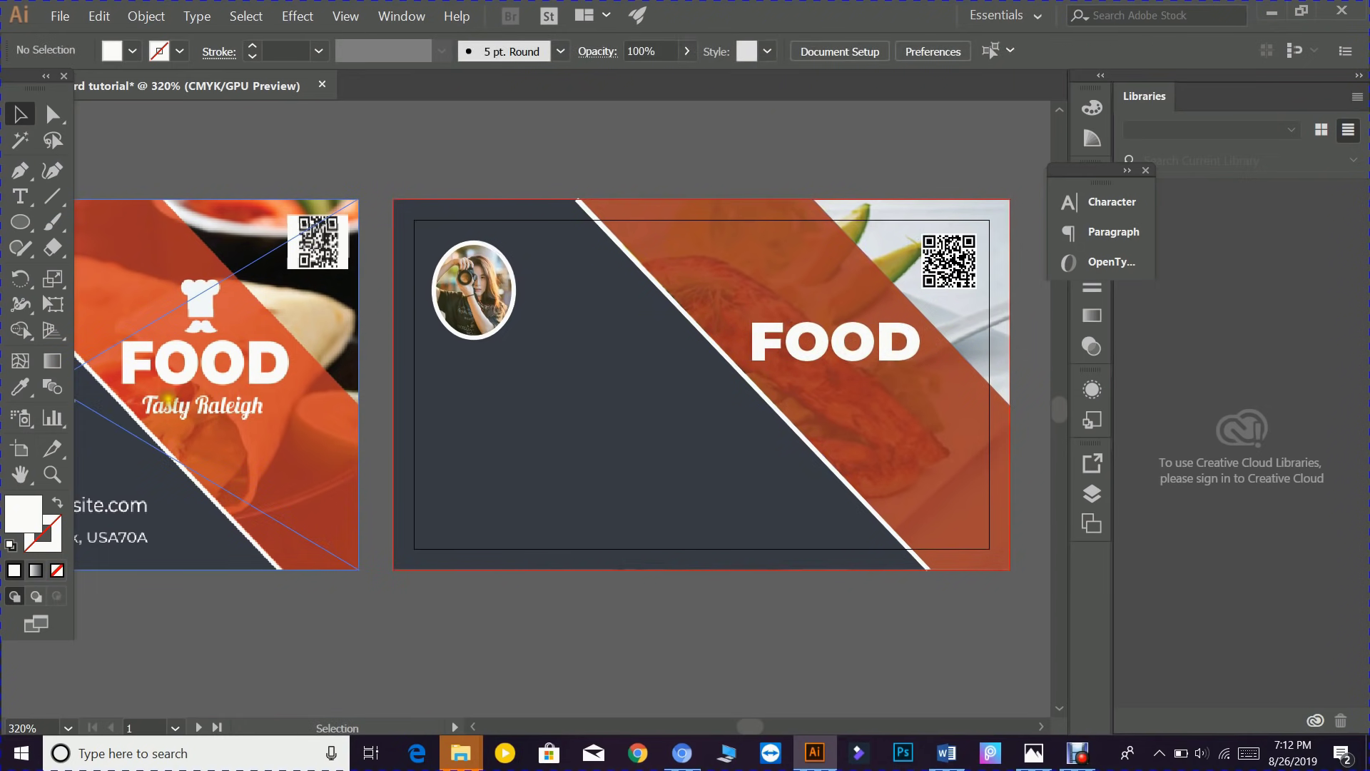
- Add a 'Tasty Raleigh' line below FOOD, fill it white #ffffff, and nudge it left
click(20, 196)
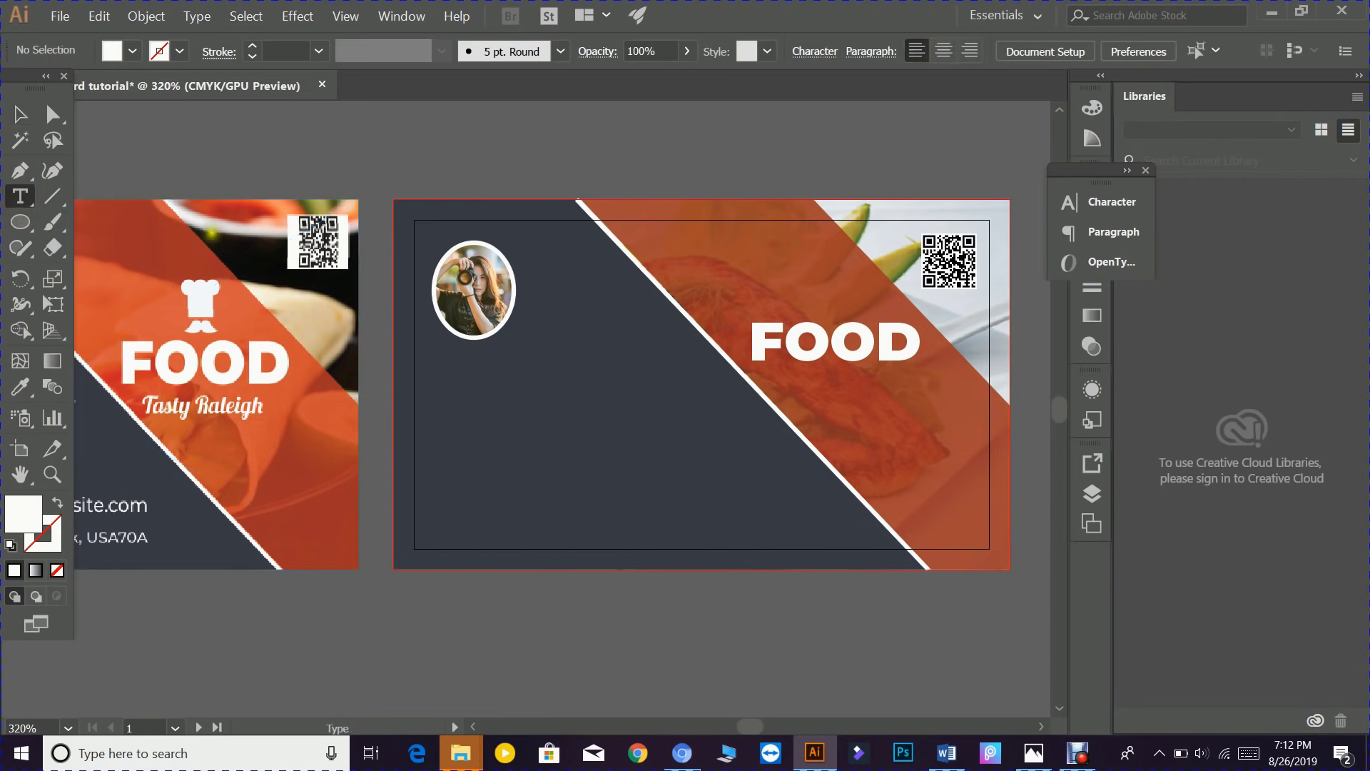
click(811, 392)
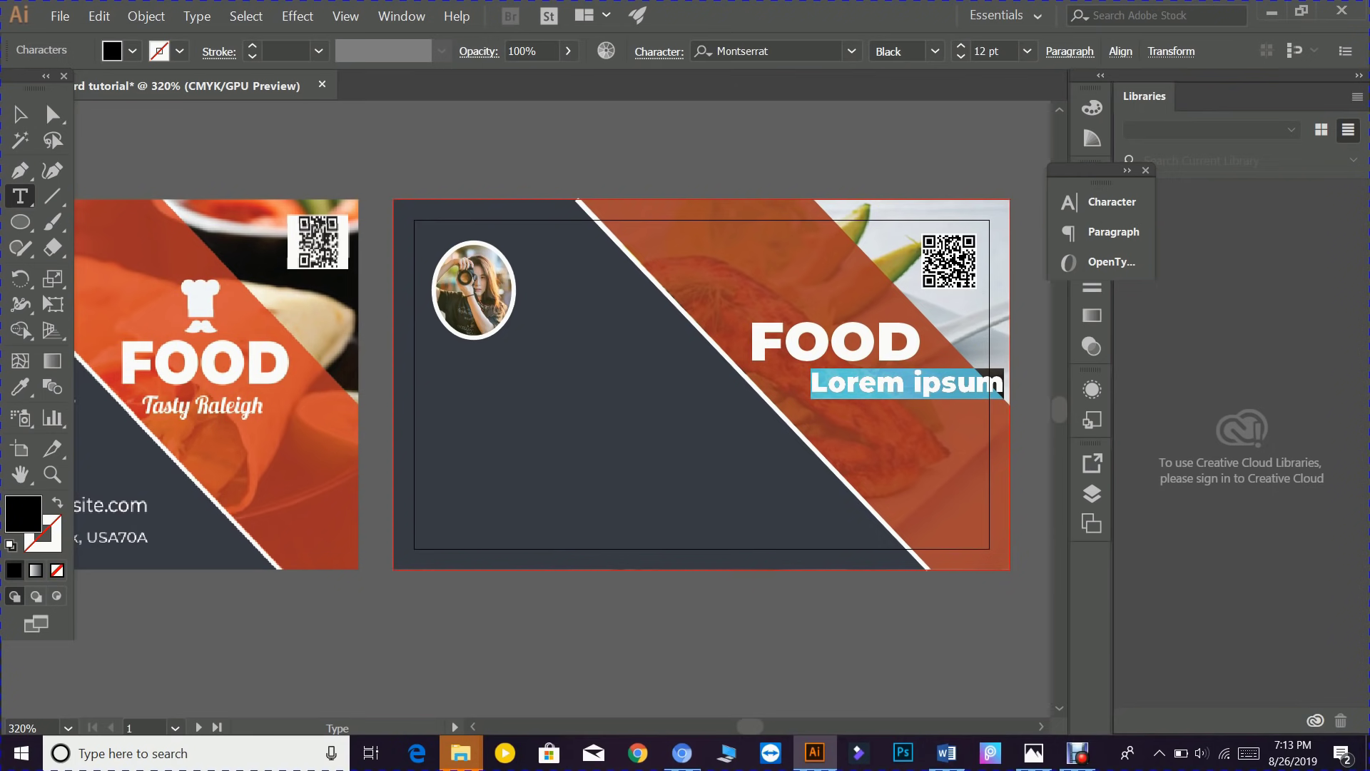
text(Tasty)
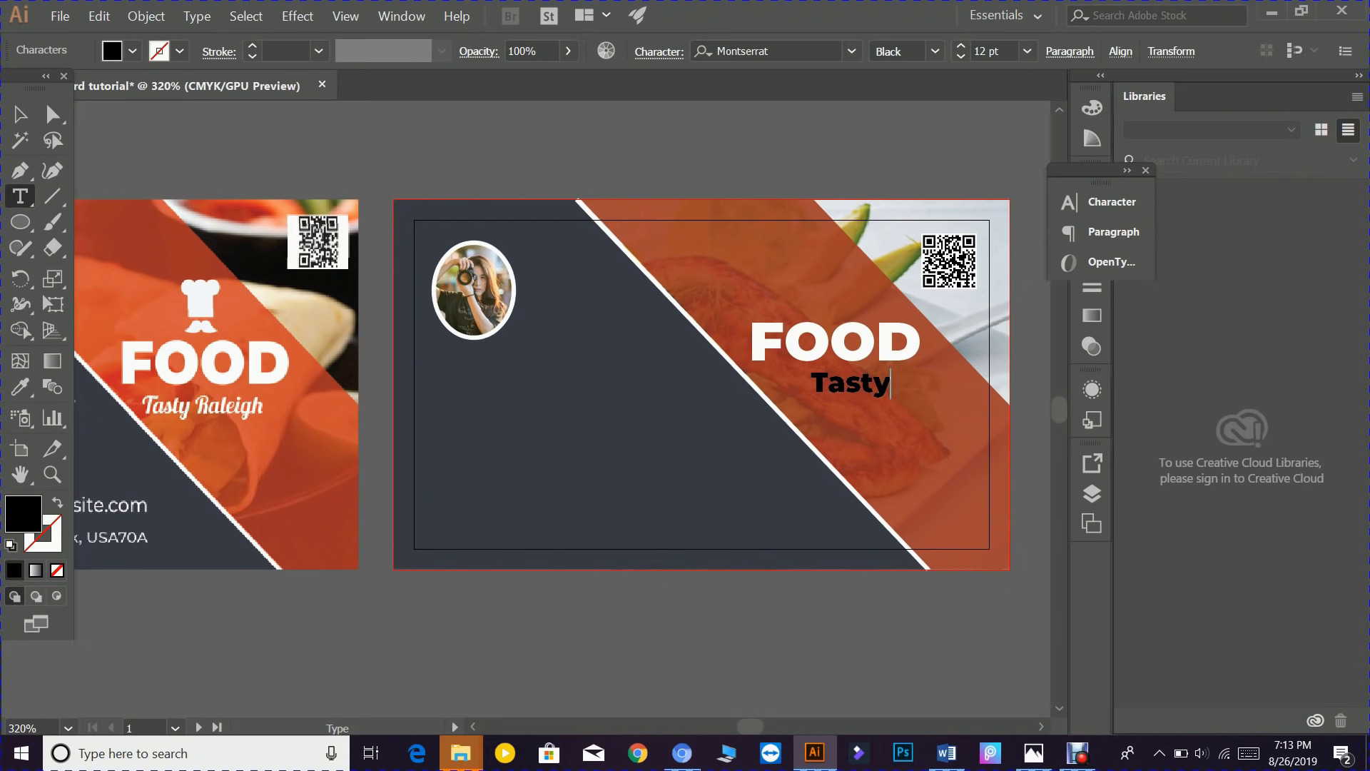
text( Raleigh)
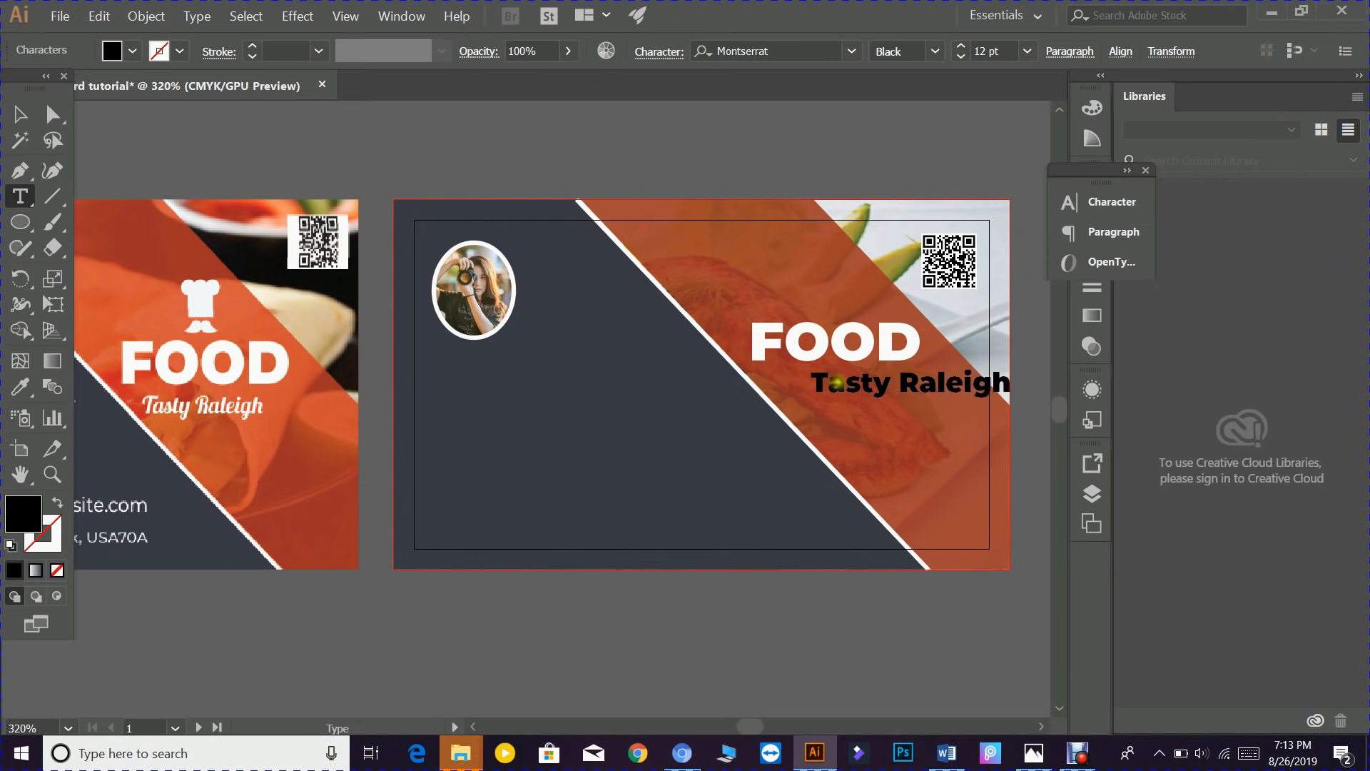
click(18, 114)
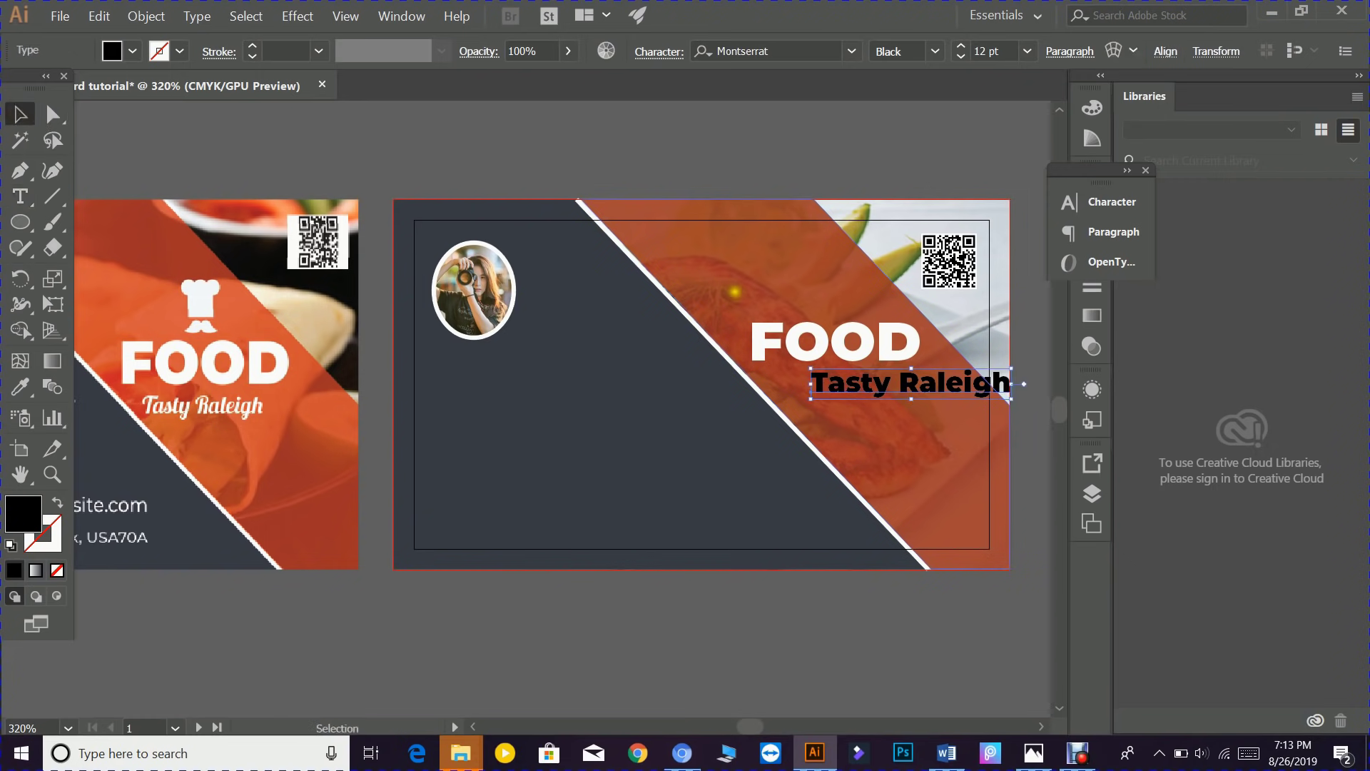
double_click(21, 512)
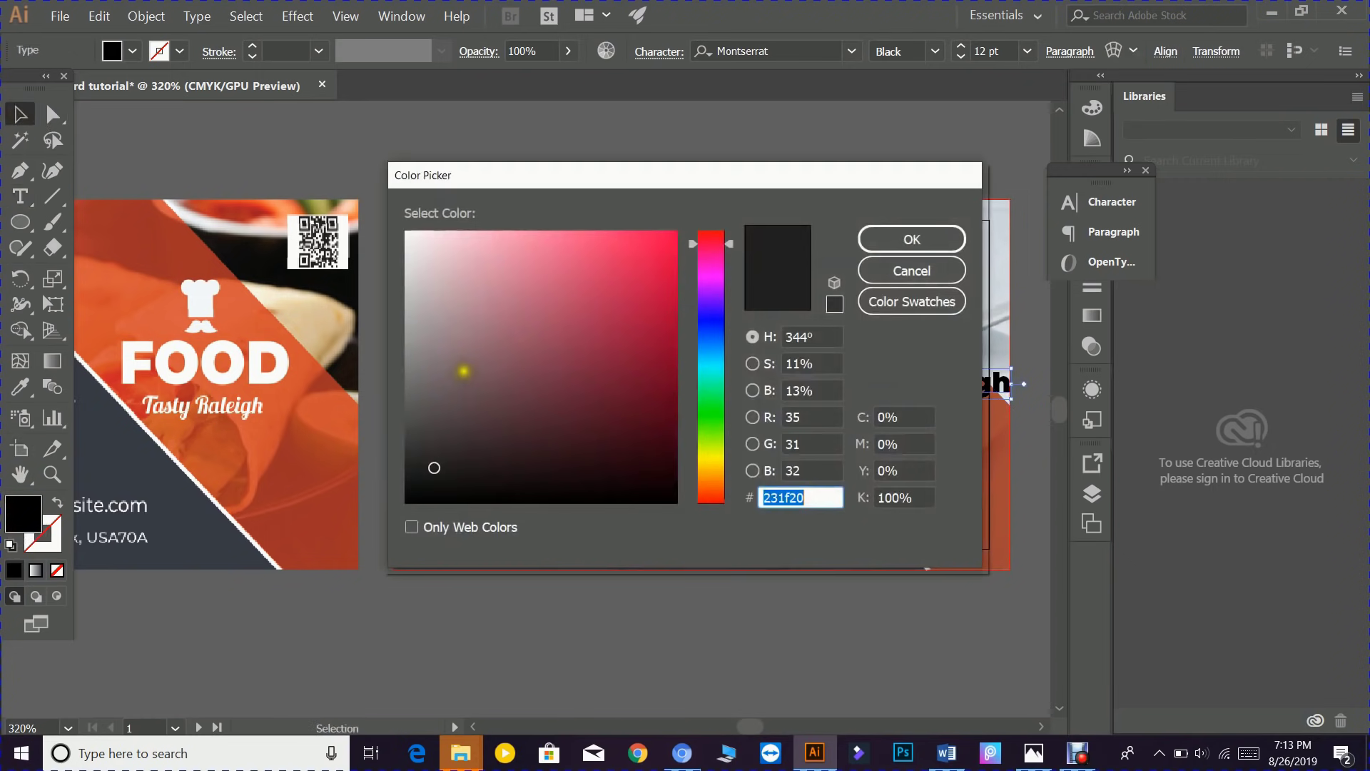
text(ffffff)
click(867, 243)
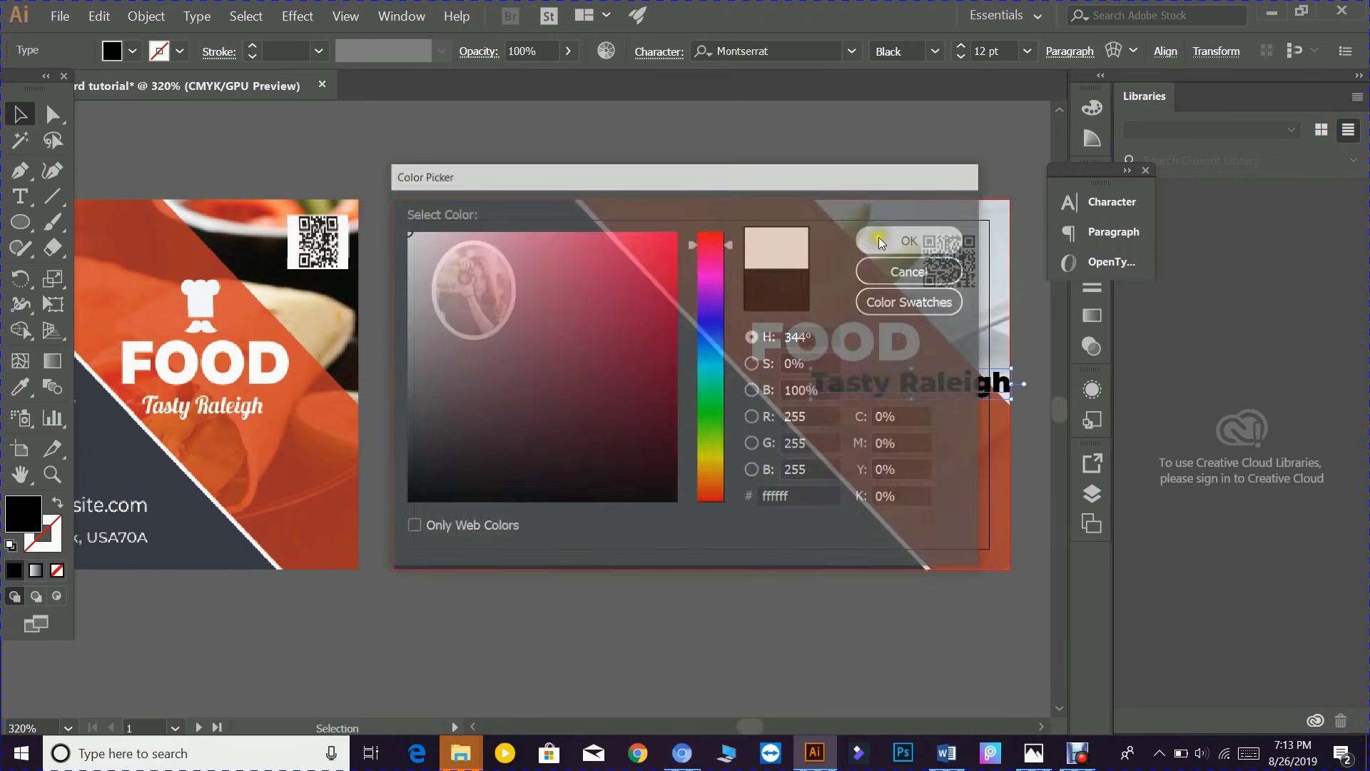
drag(920, 379, 870, 379)
- Try Magneto Bold on the tagline and shift it left into the dark area
click(1110, 201)
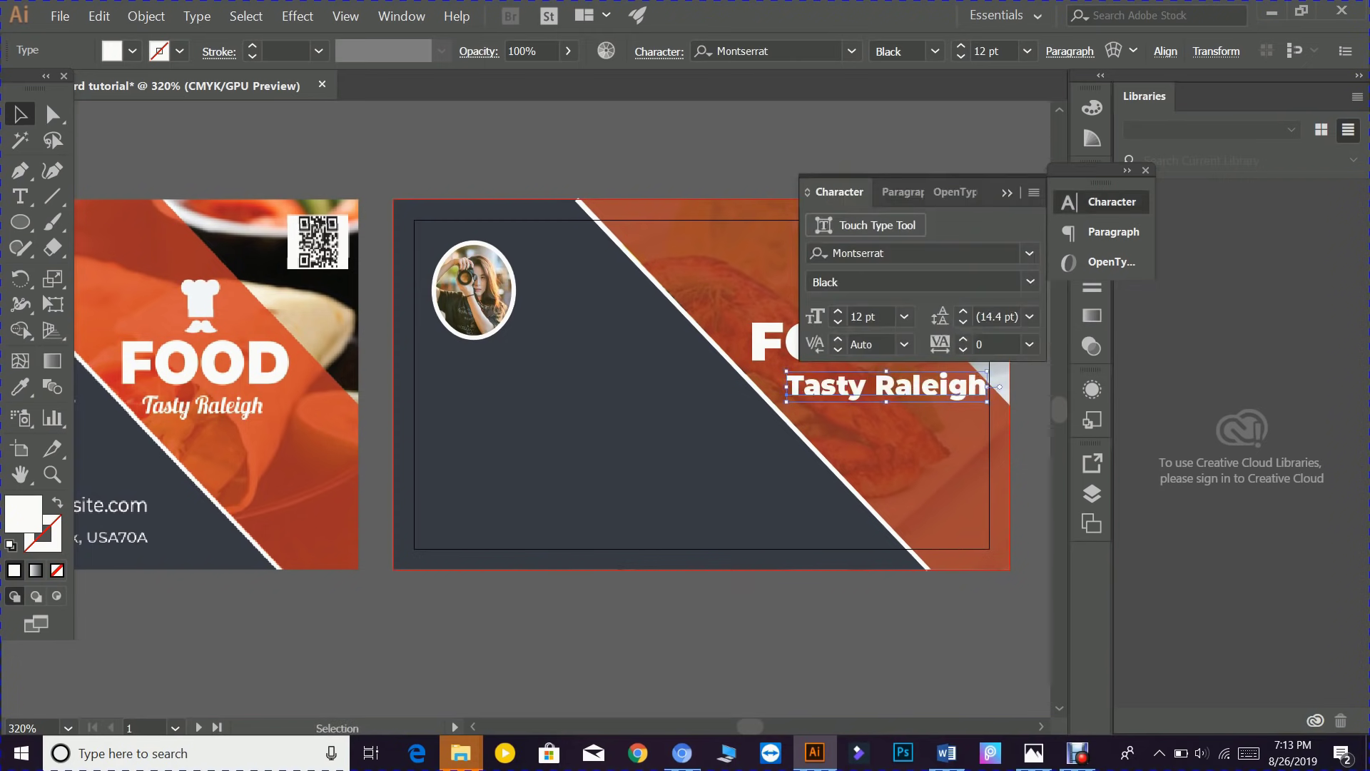
click(1031, 254)
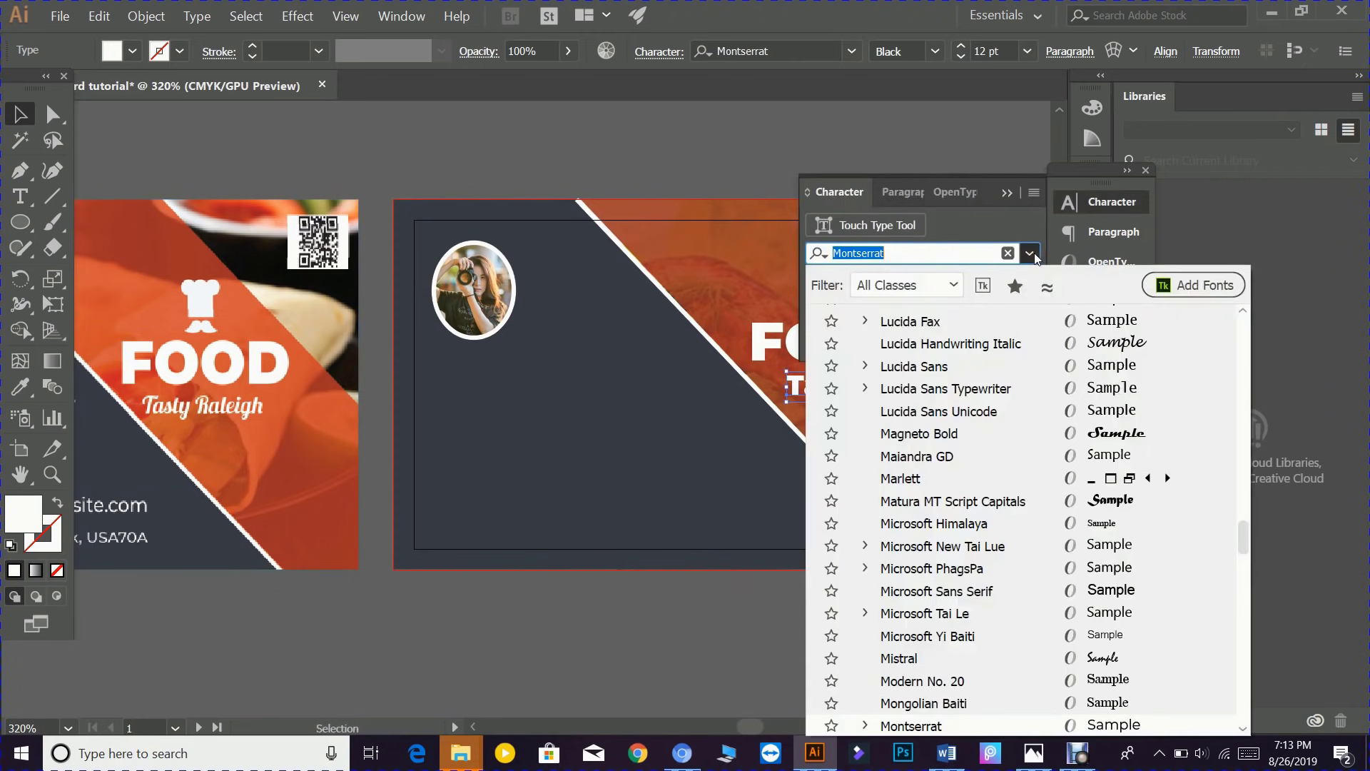
click(1130, 434)
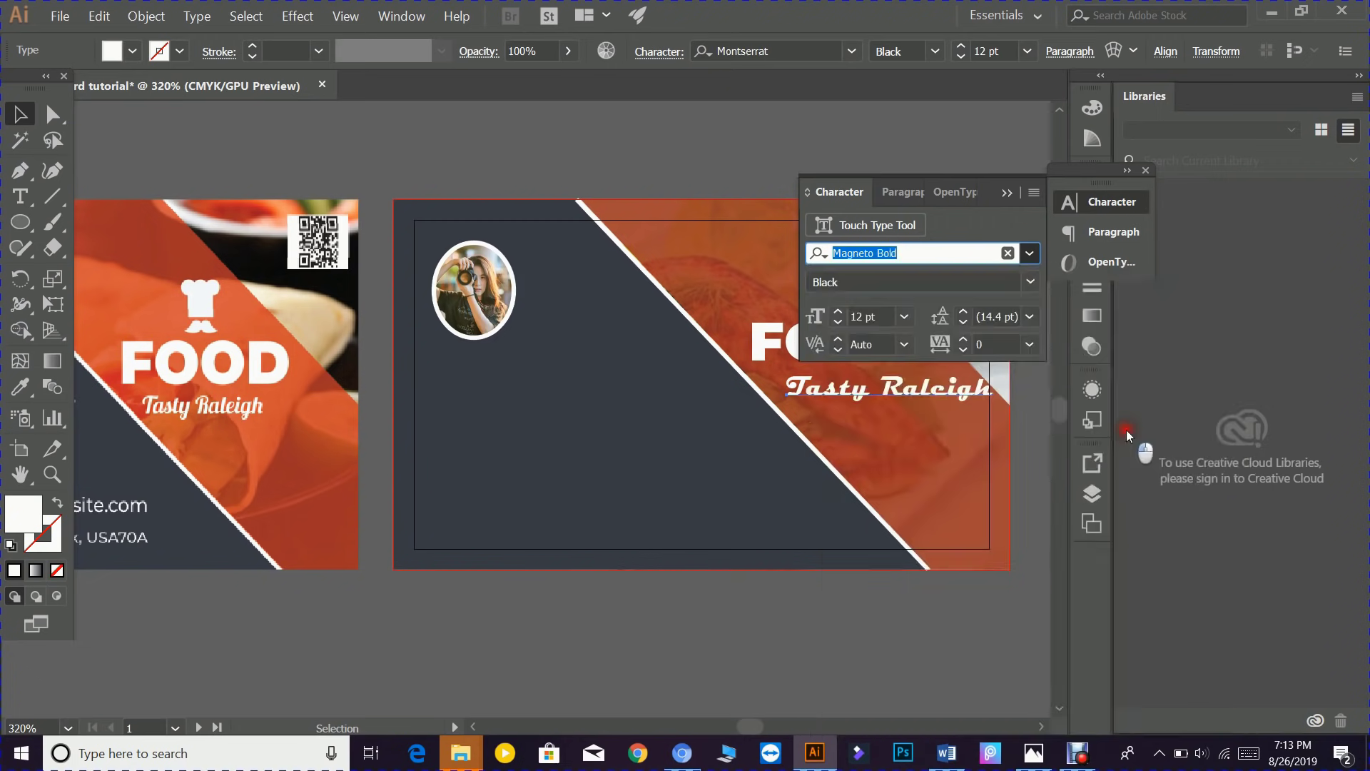
click(1030, 255)
scroll(1099, 410, up, 3)
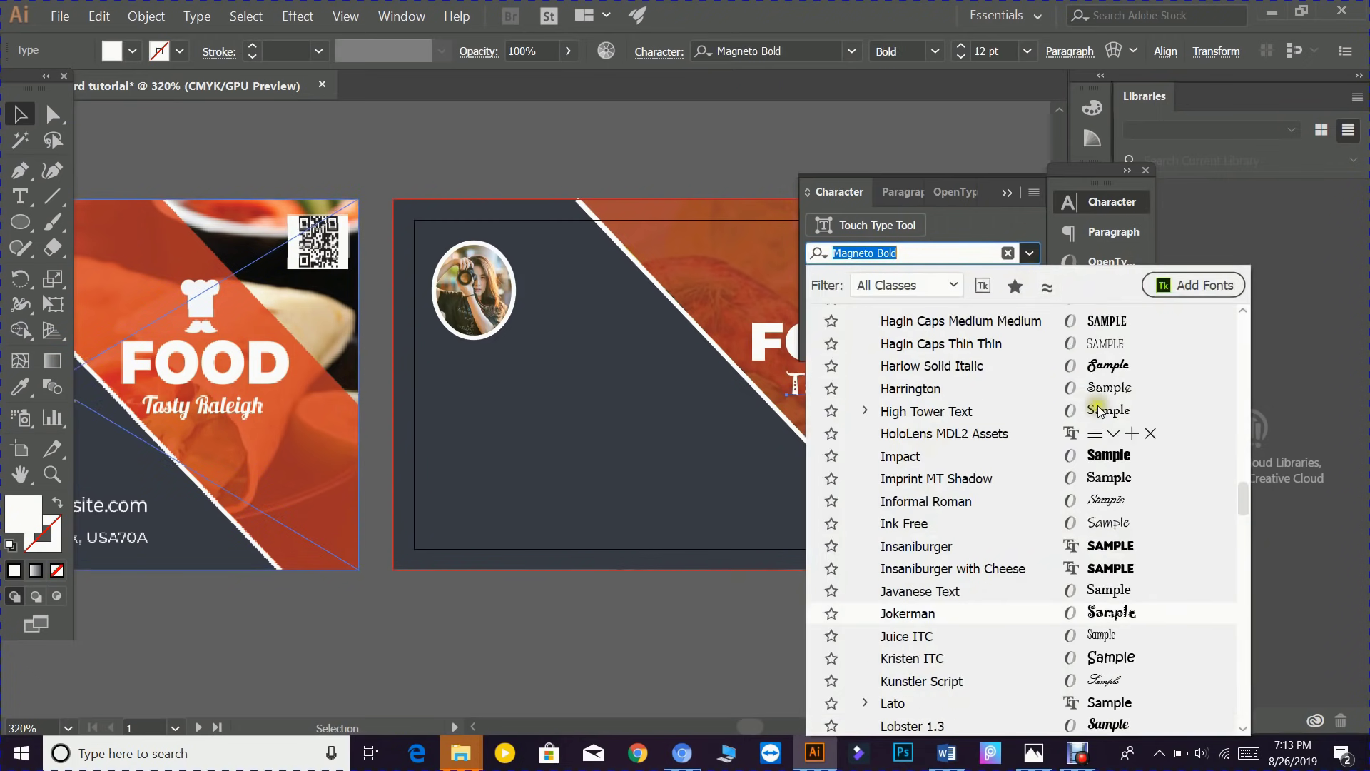
scroll(1099, 410, up, 20)
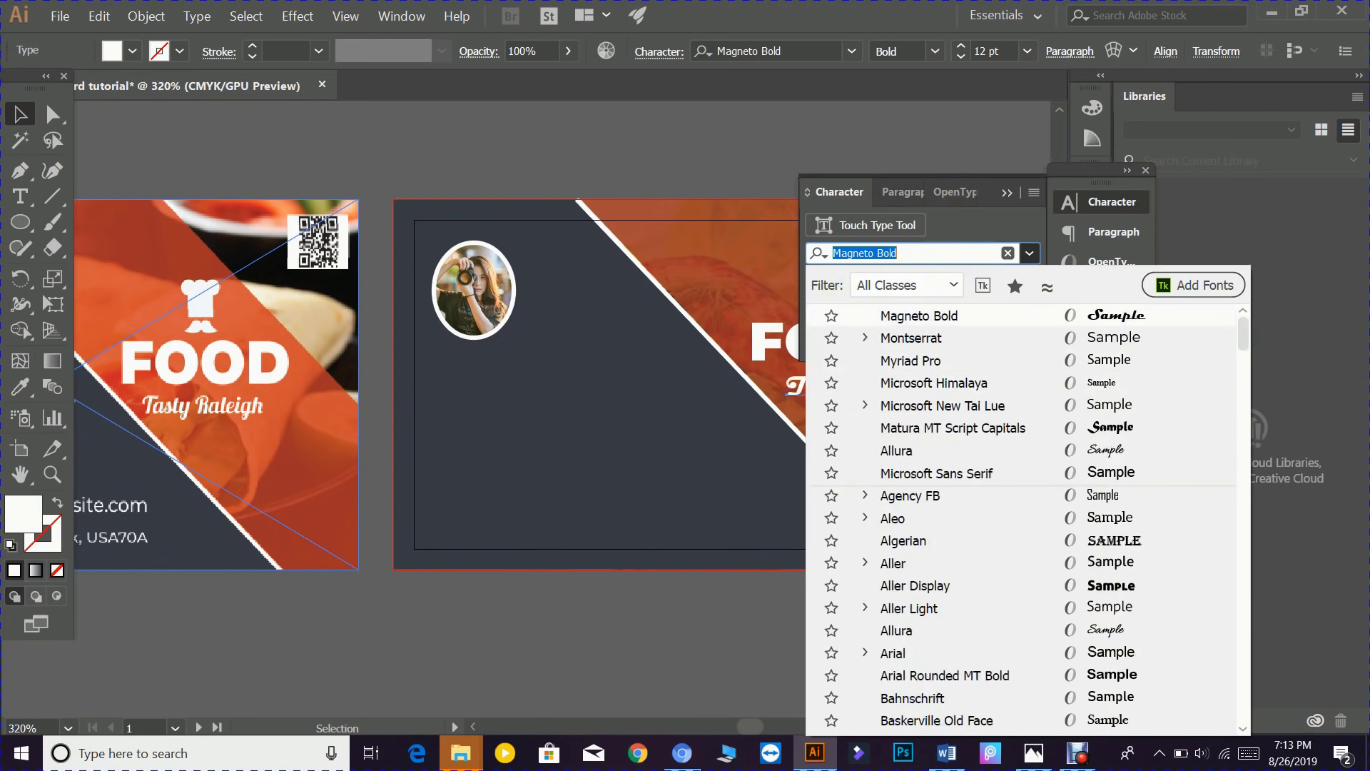
drag(796, 386, 625, 375)
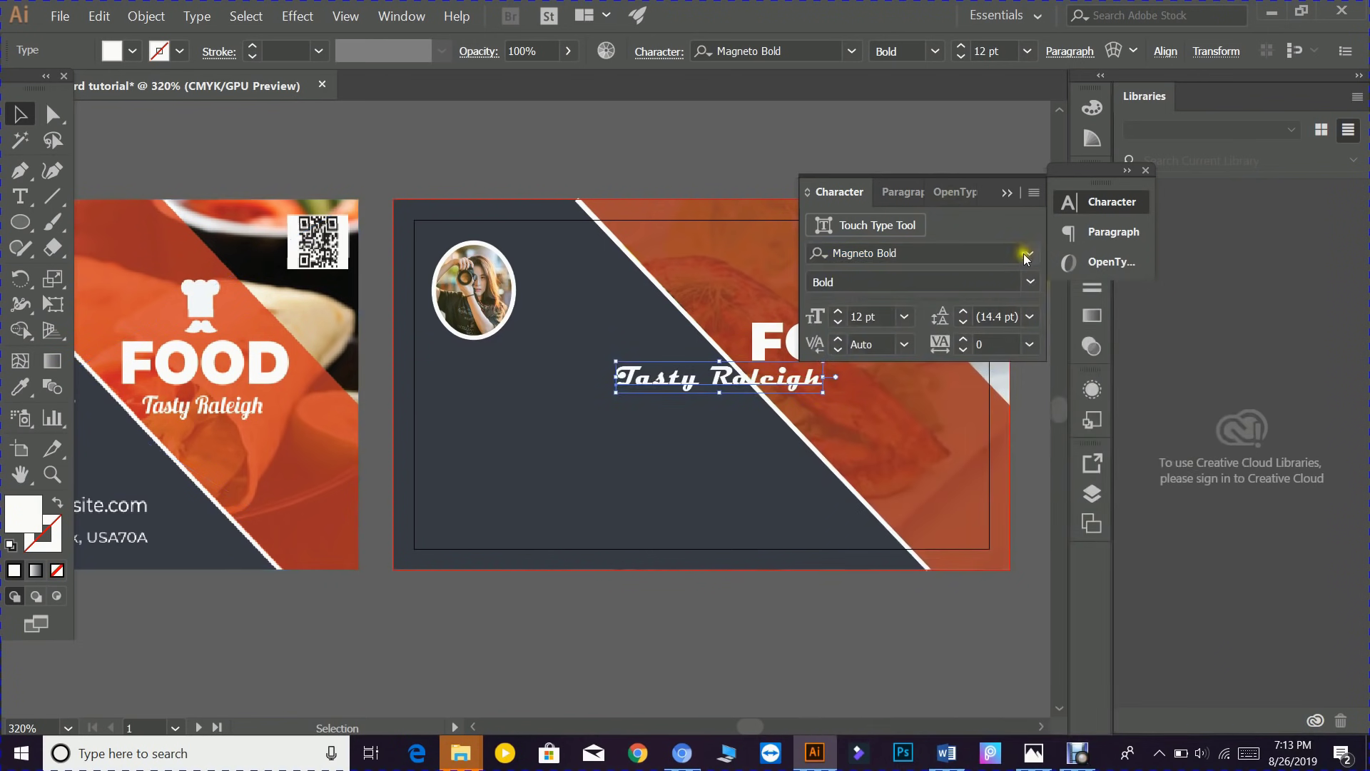
click(1028, 254)
scroll(1131, 418, up, 15)
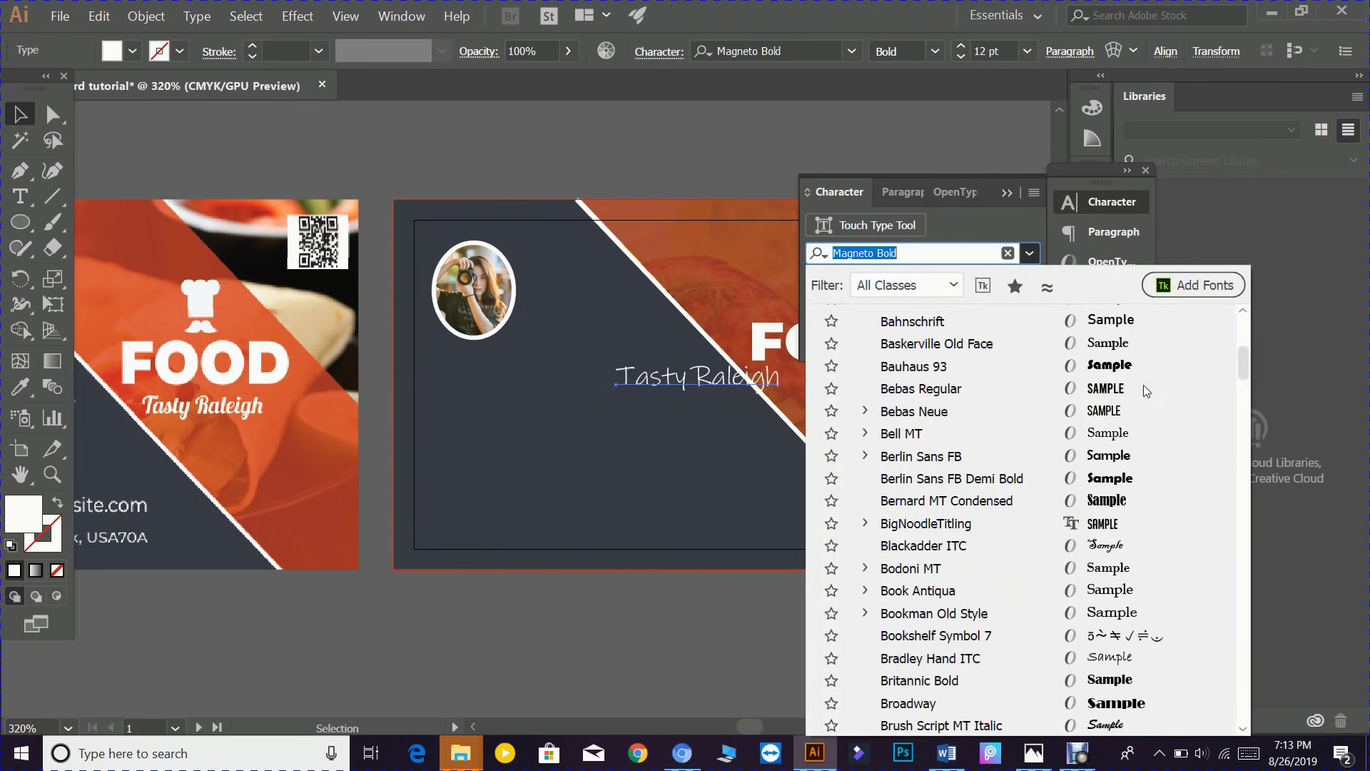
scroll(1145, 390, up, 5)
click(714, 379)
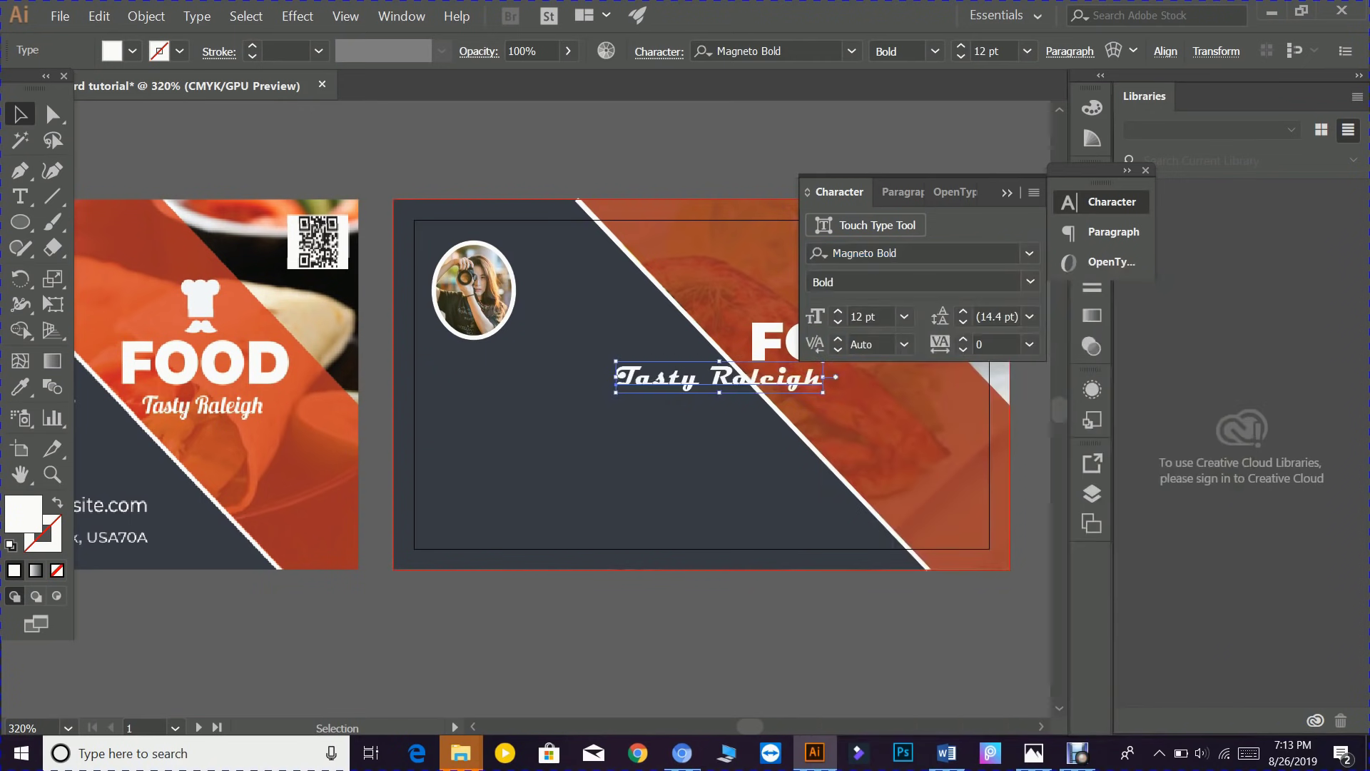
- Switch the tagline to the Allura script font and place it below FOOD on the orange stripe
click(1030, 253)
scroll(1105, 418, up, 1)
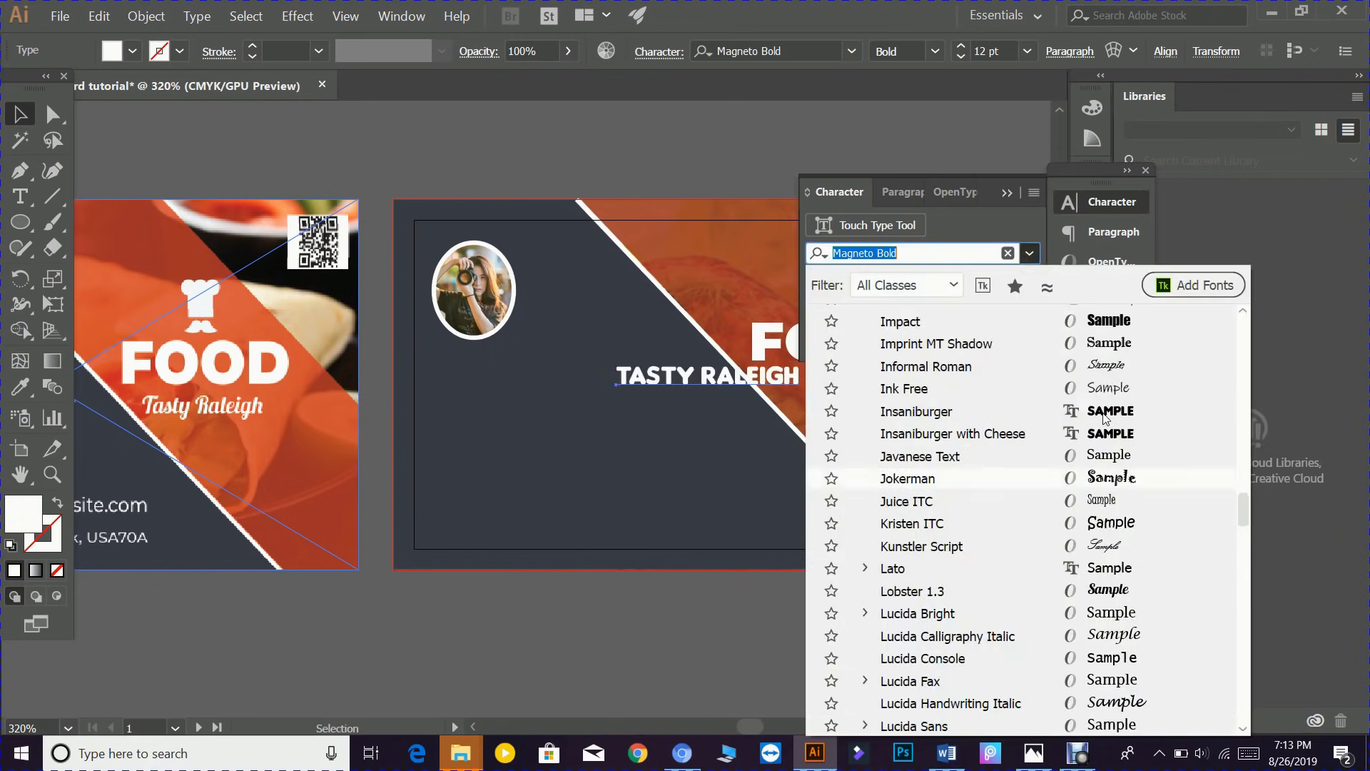
scroll(1105, 418, up, 10)
drag(1243, 431, 1236, 302)
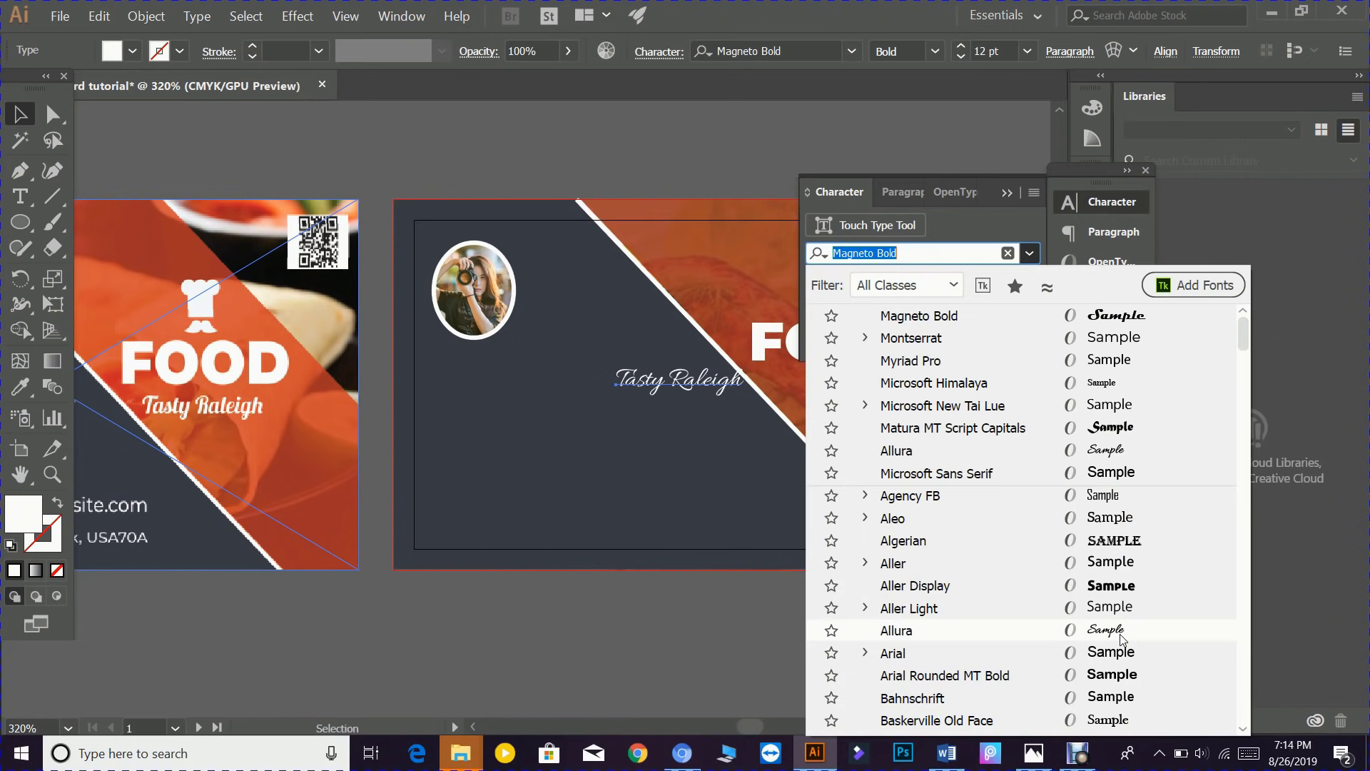
scroll(1123, 639, down, 1)
scroll(1120, 657, down, 2)
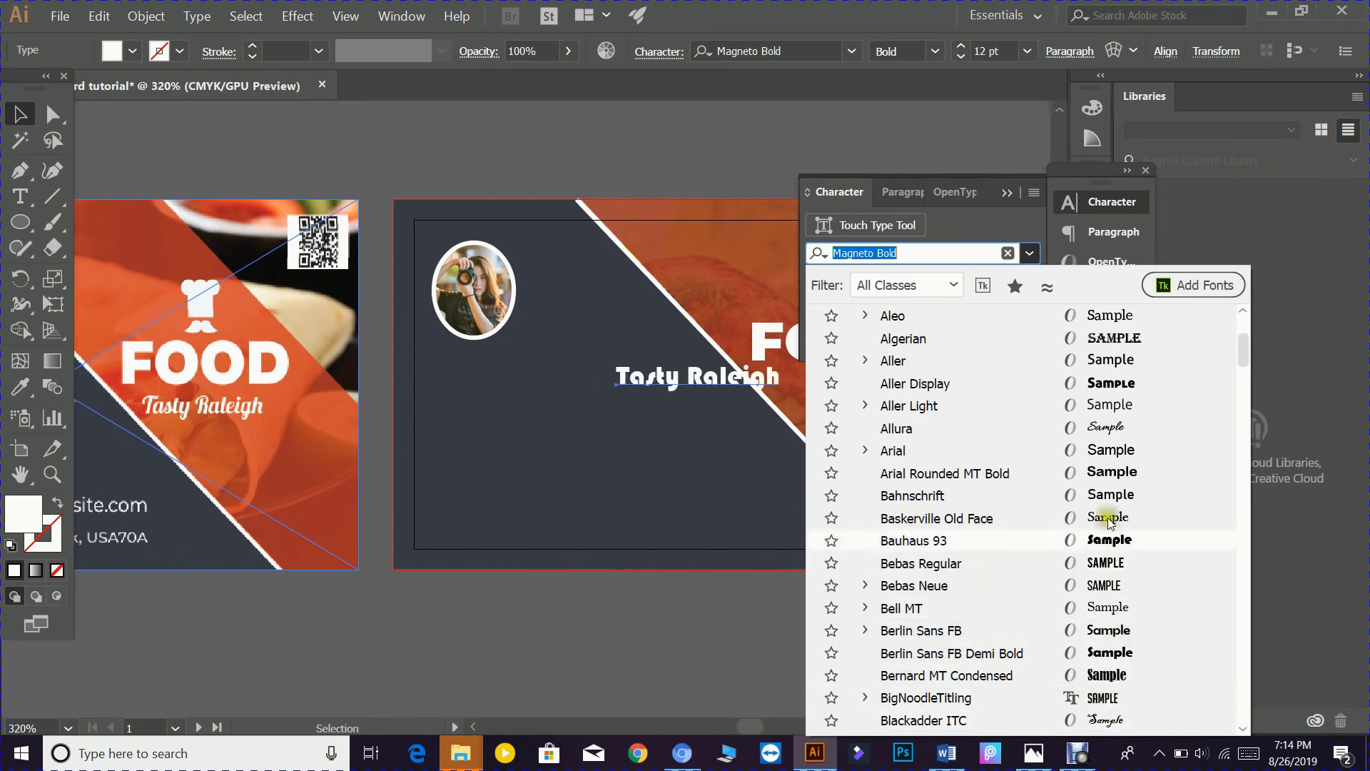
click(1115, 426)
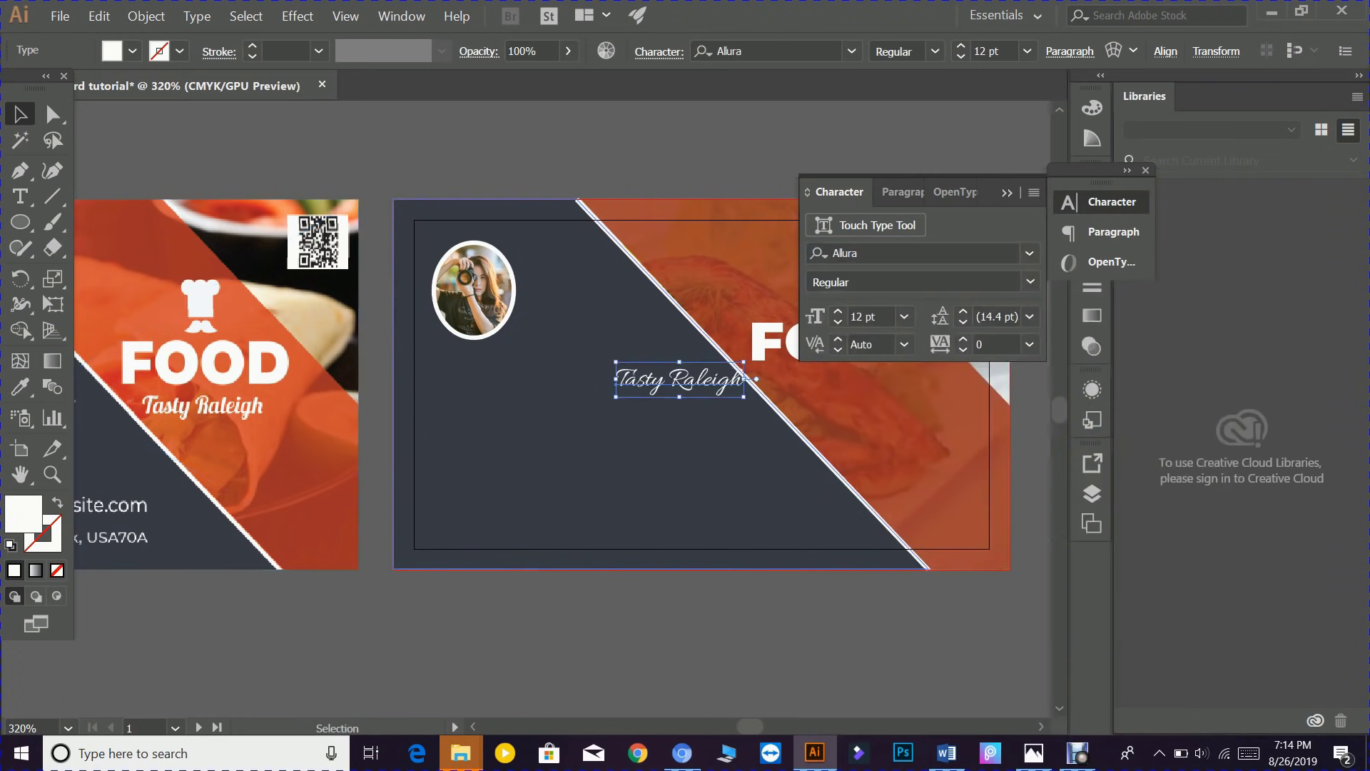
click(1007, 191)
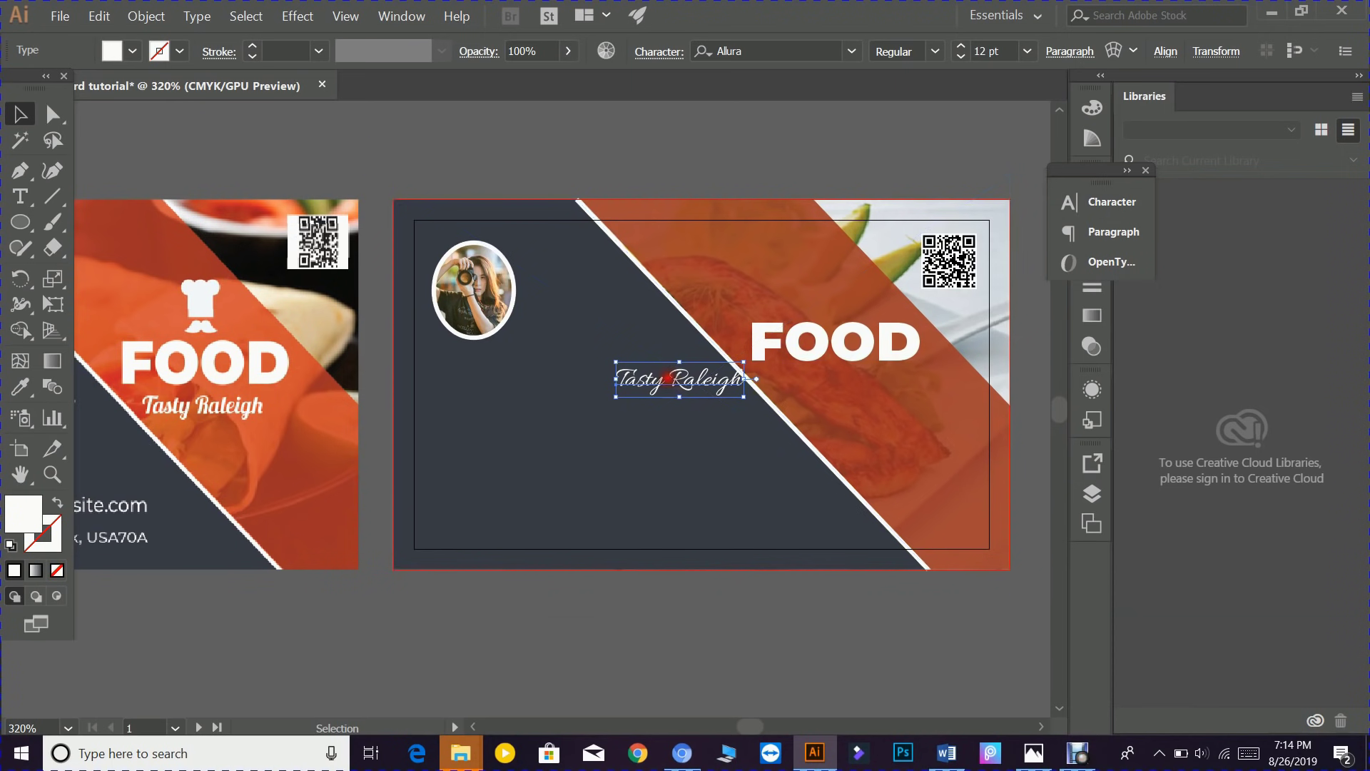
drag(667, 377, 827, 382)
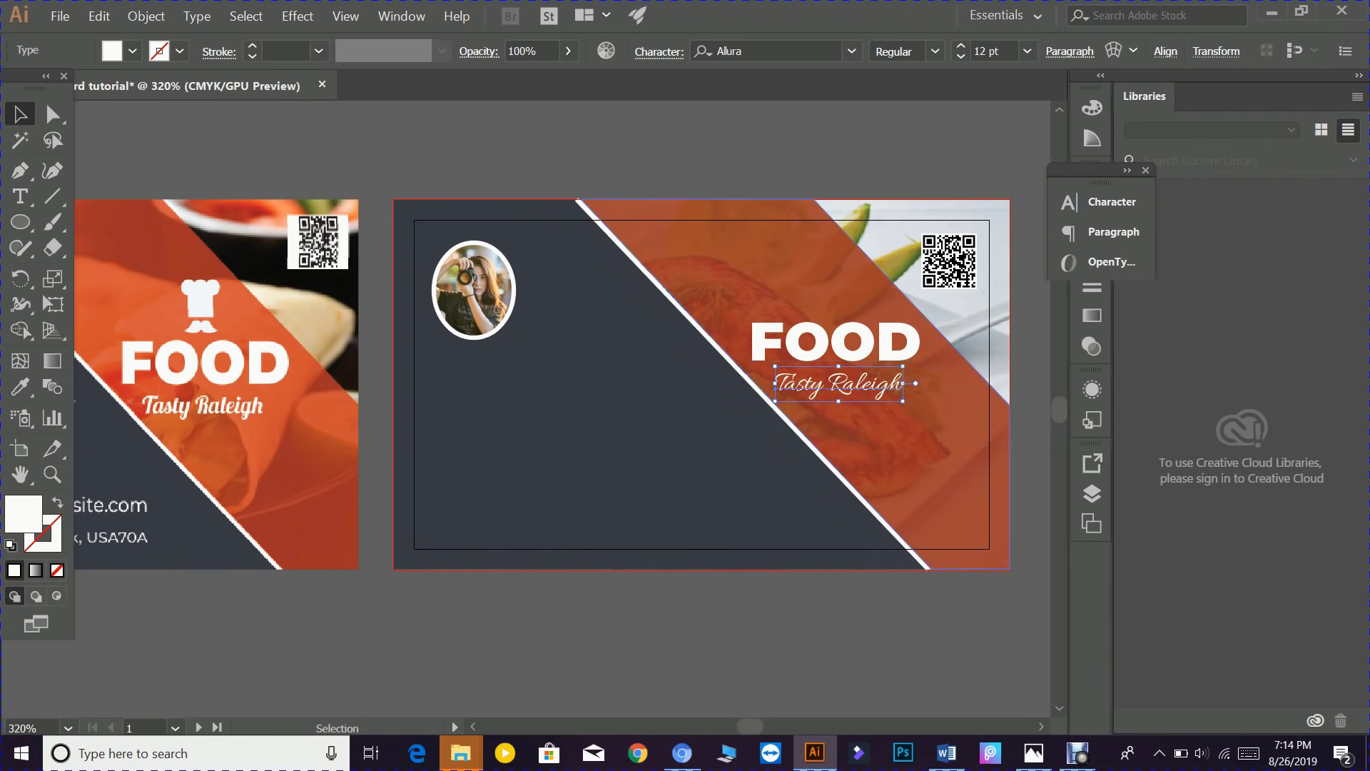
- Enlarge the tagline to about 12.76 pt and test Magneto Bold before undoing back to Allura
drag(902, 400, 910, 402)
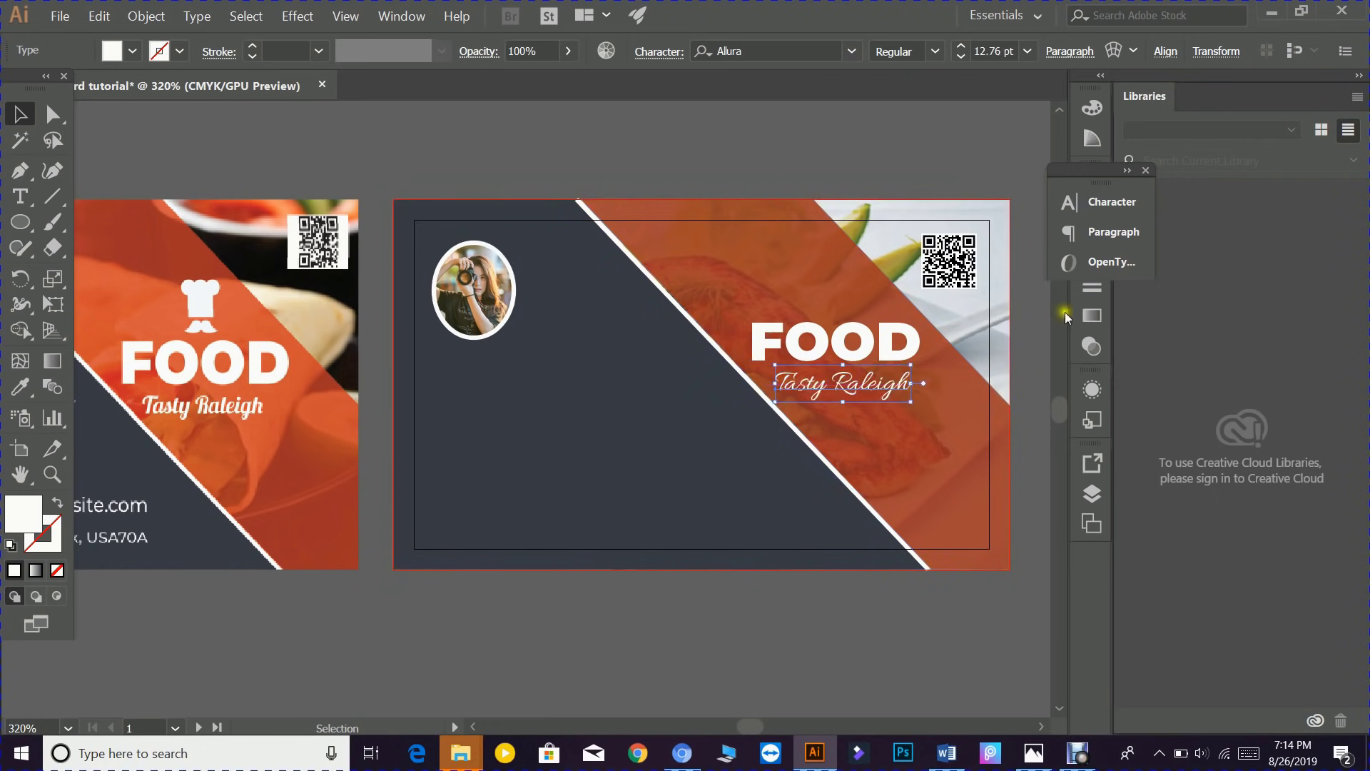
click(1103, 202)
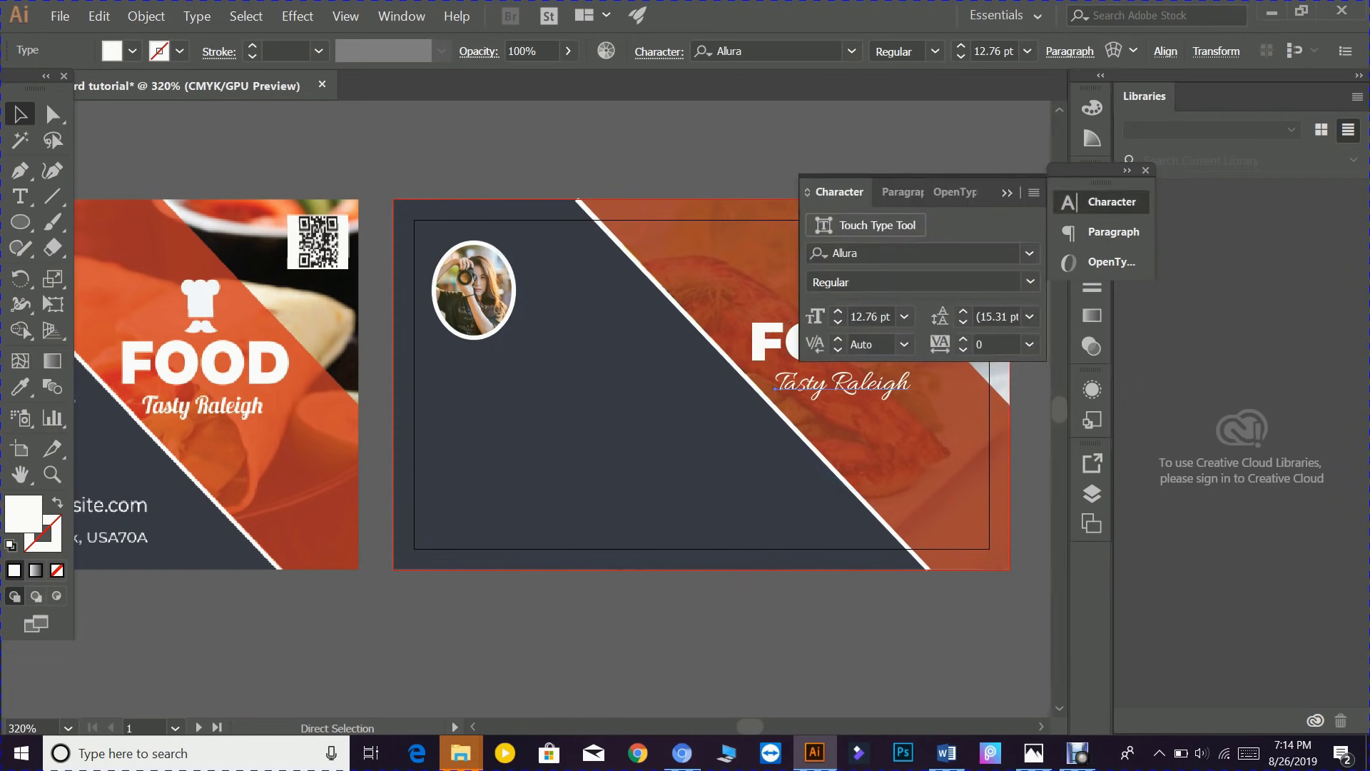
click(1033, 279)
click(1033, 279)
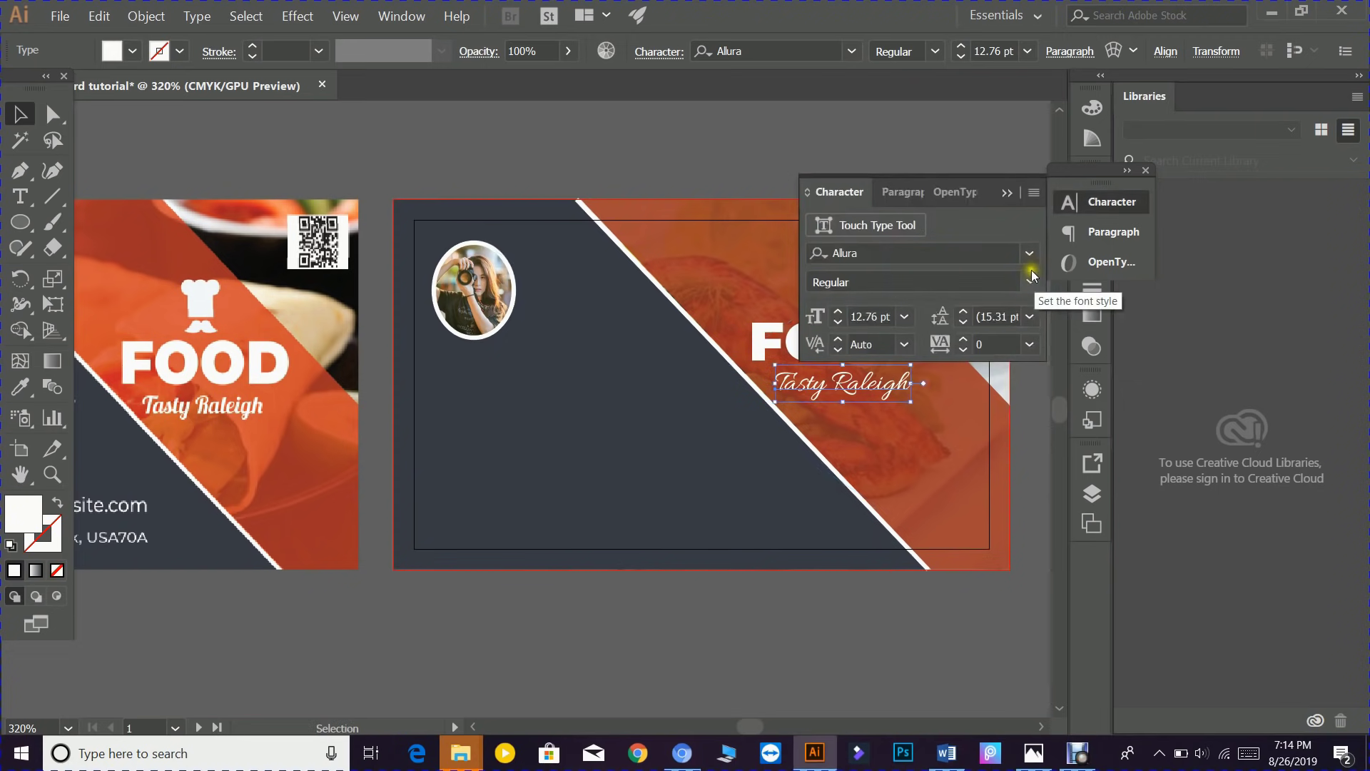
click(1032, 252)
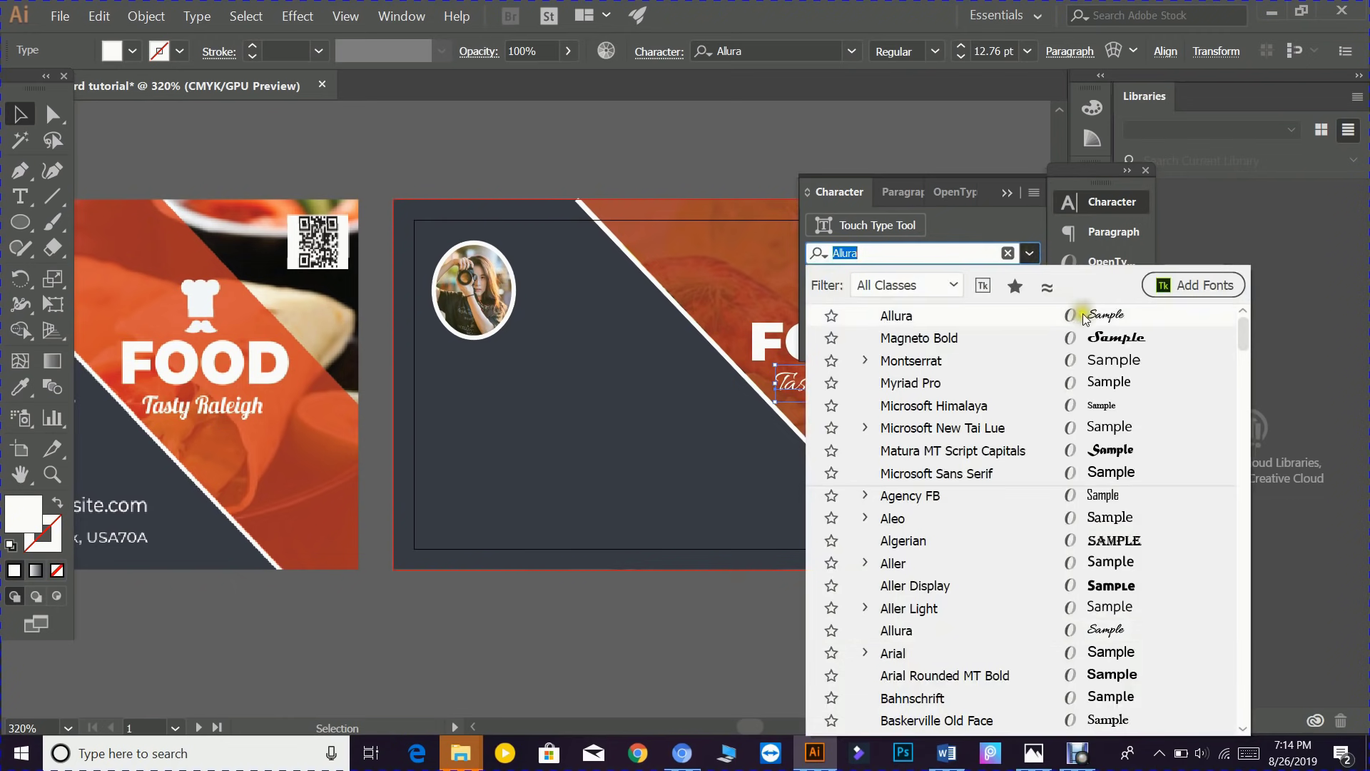
click(1113, 335)
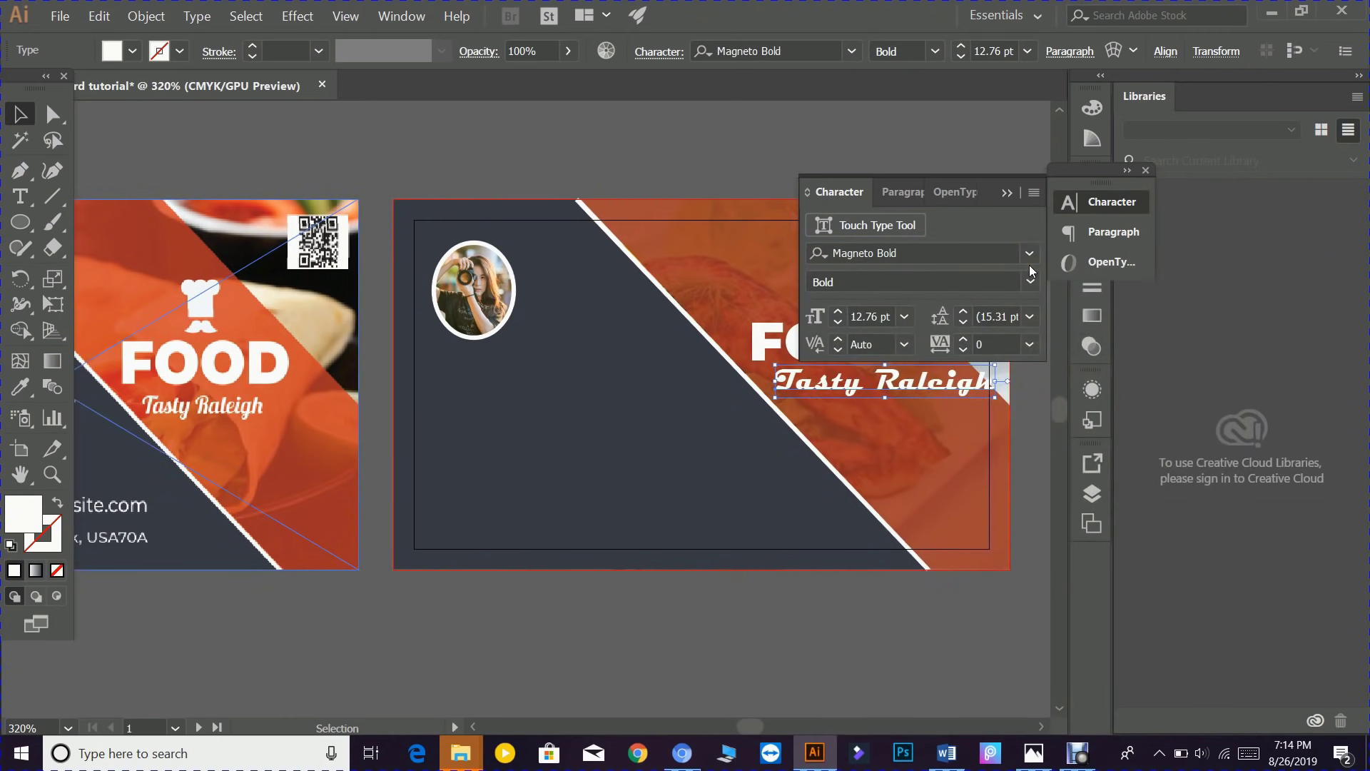
key(ctrl+z)
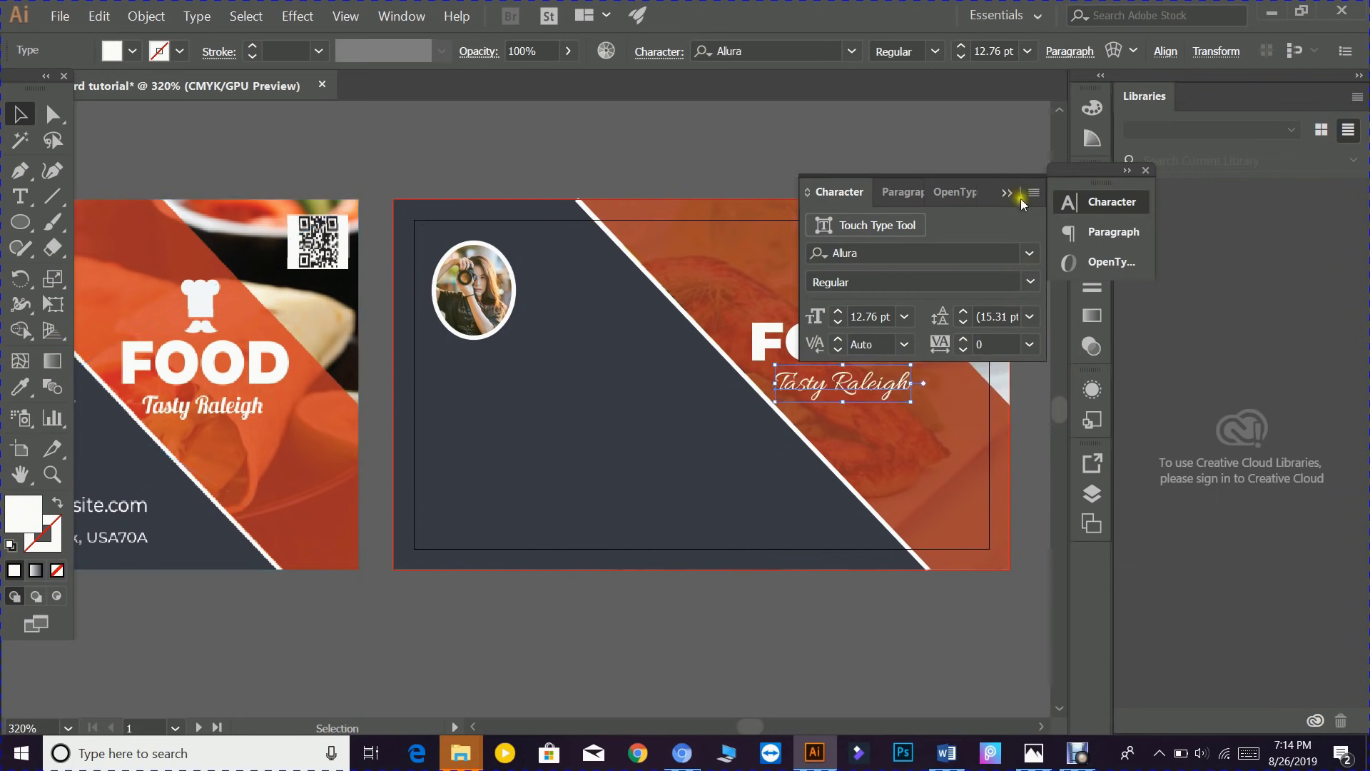
click(1006, 192)
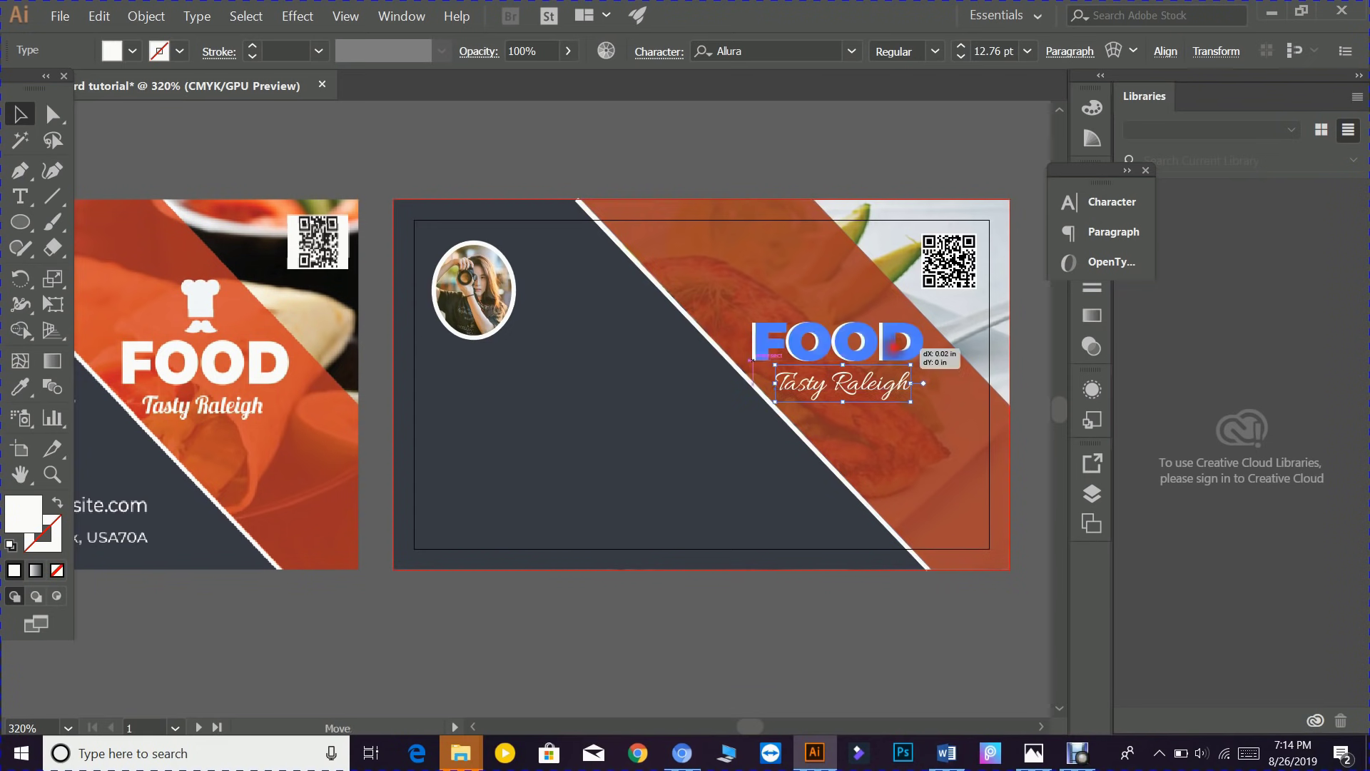
- Nudge FOOD and the Tasty Raleigh tagline so the tagline sits directly beneath FOOD
click(894, 347)
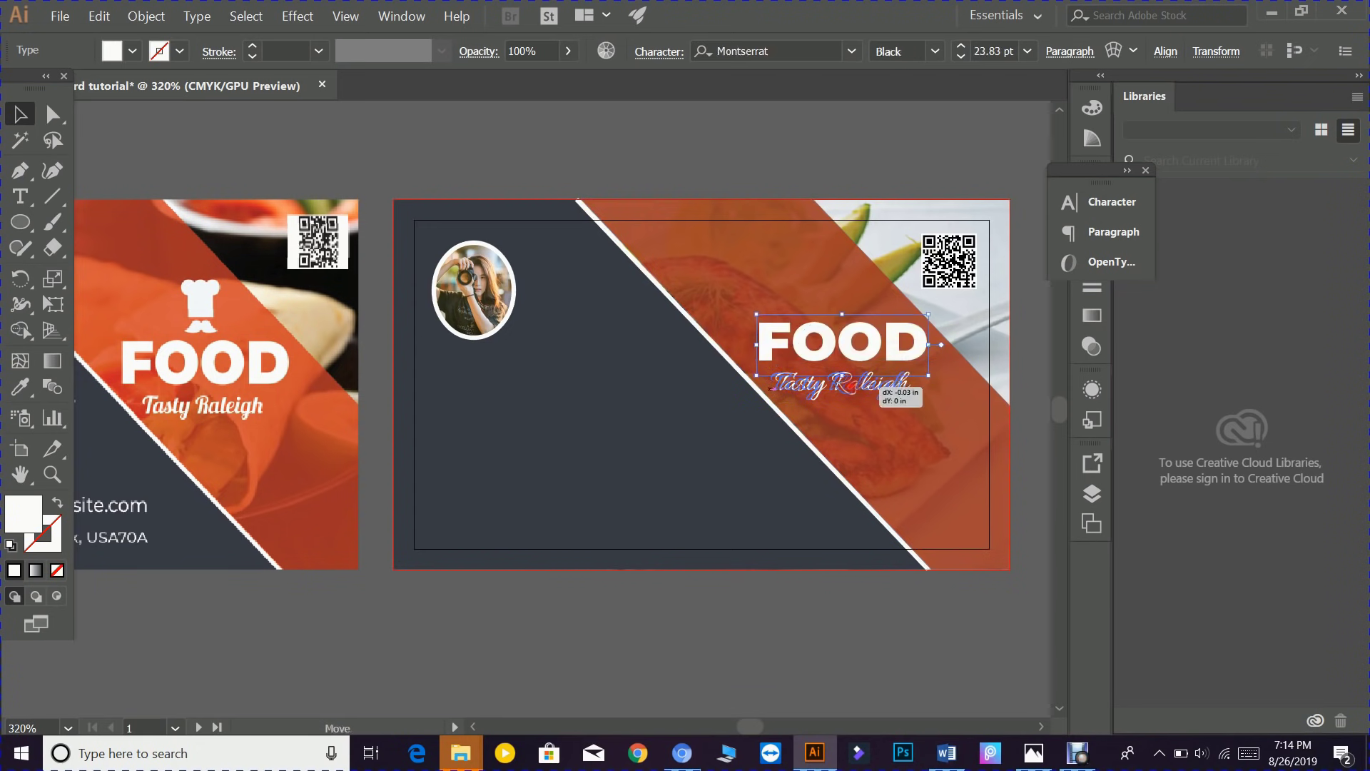
click(854, 385)
drag(860, 385, 864, 385)
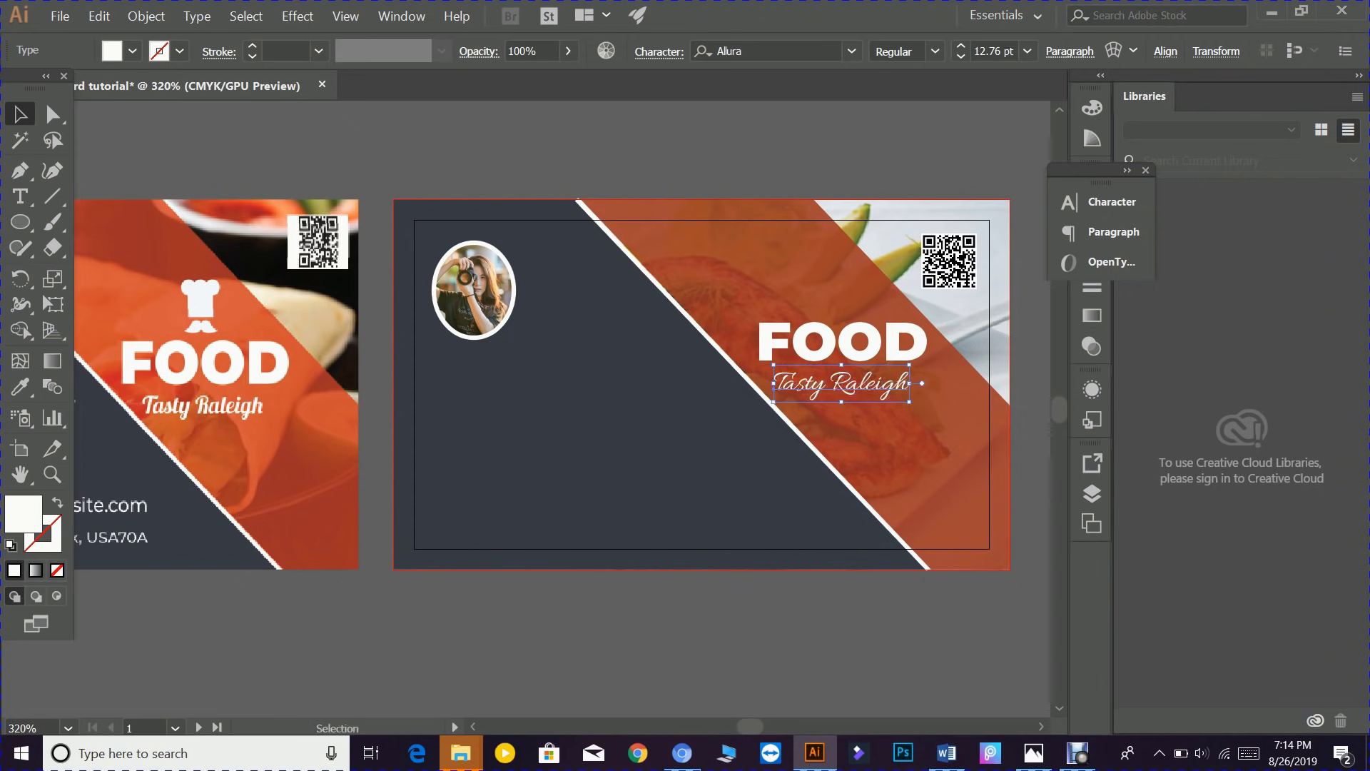
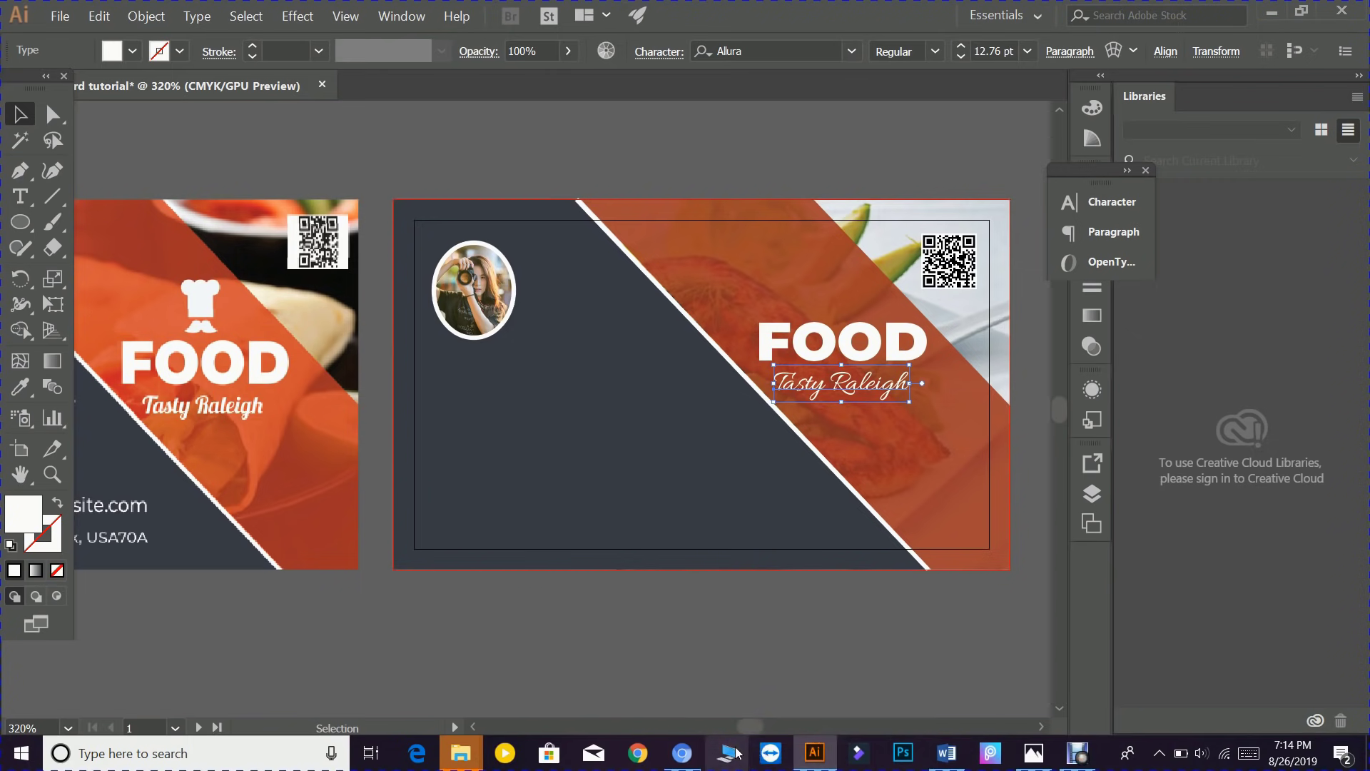
- Switch from Illustrator to the Chrome window showing the photographer images page
mouse_move(682, 753)
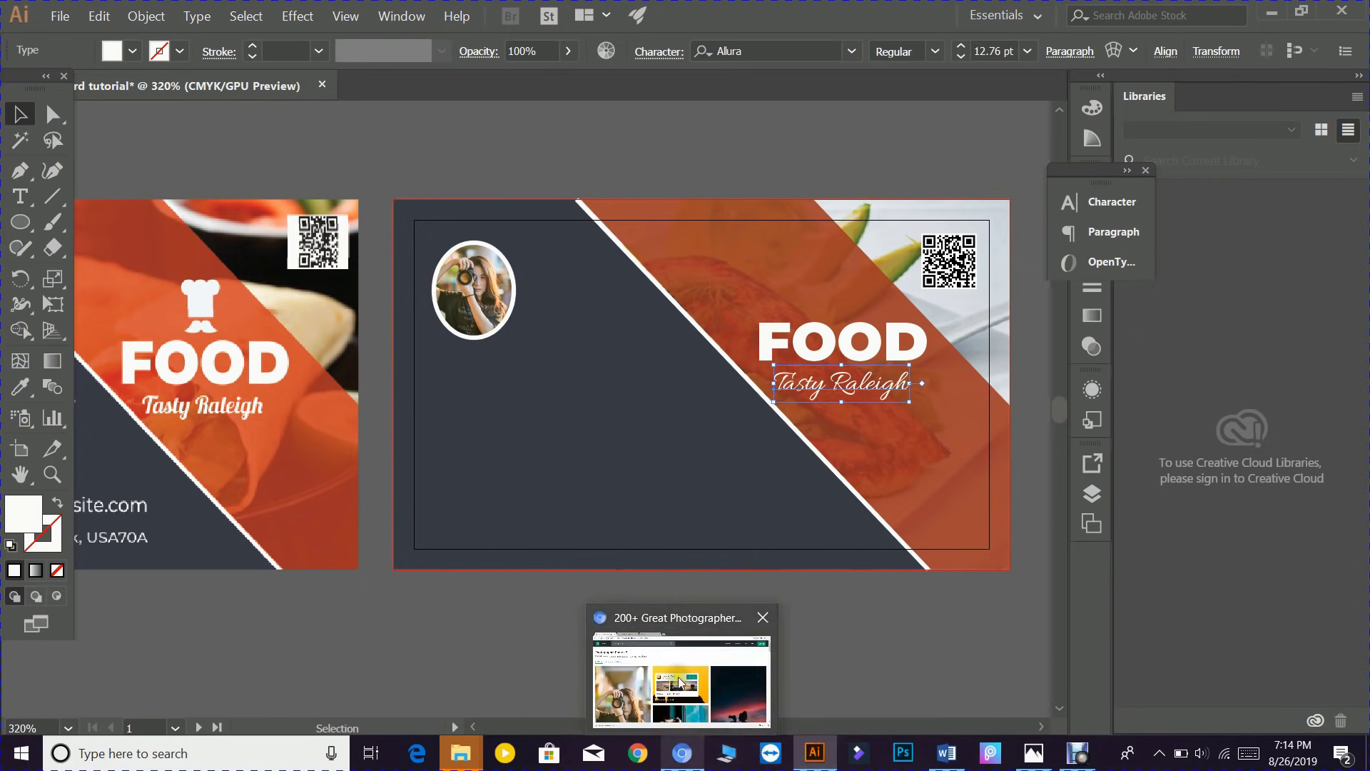
click(678, 675)
- Open the Flaticon website from the Google results and search for 'chef hat' icons
click(261, 16)
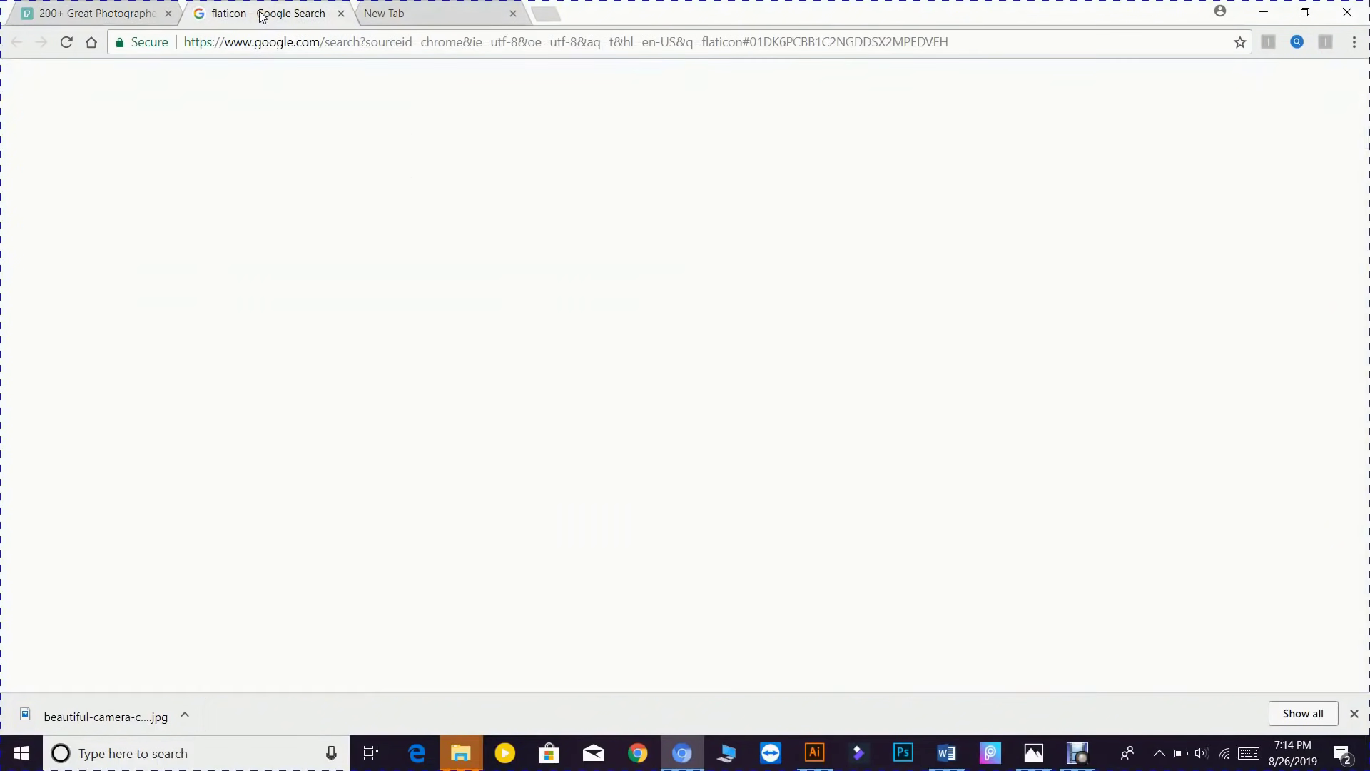
click(188, 227)
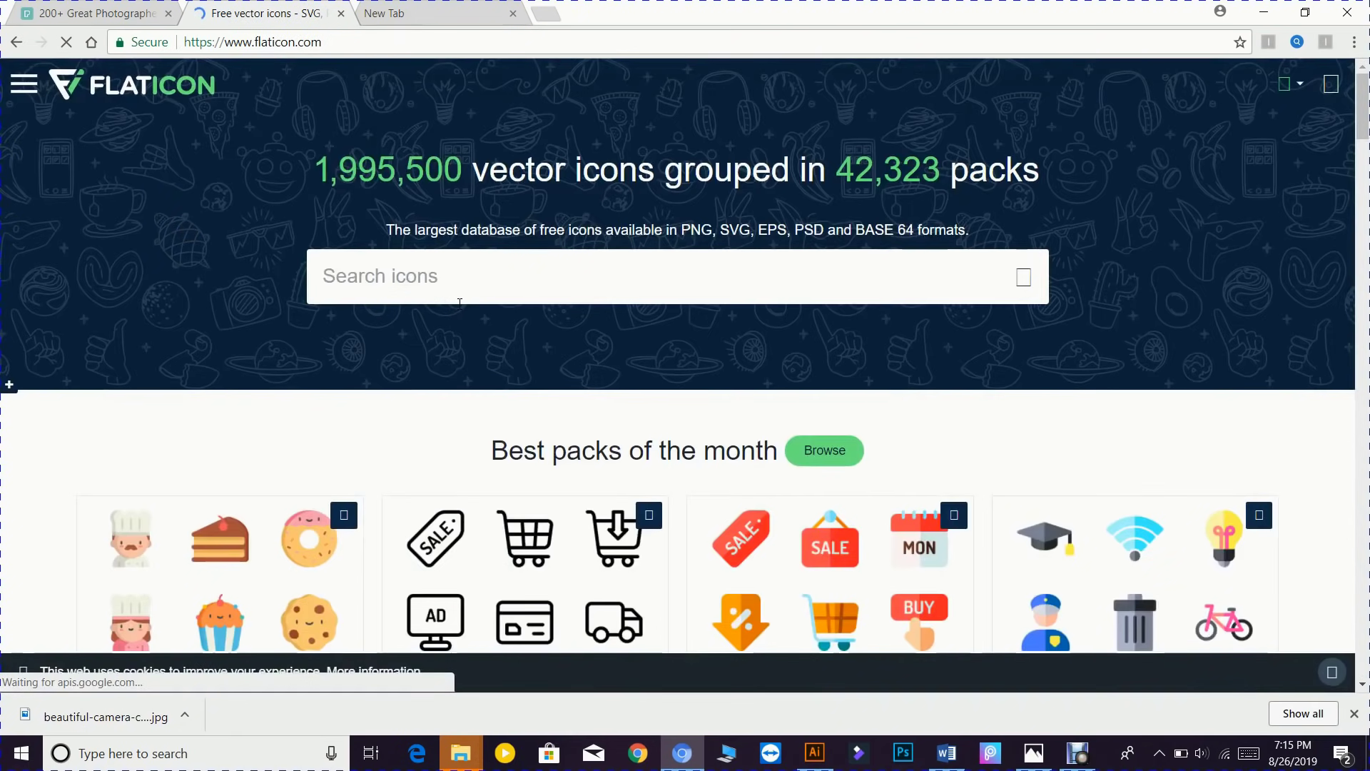
click(441, 269)
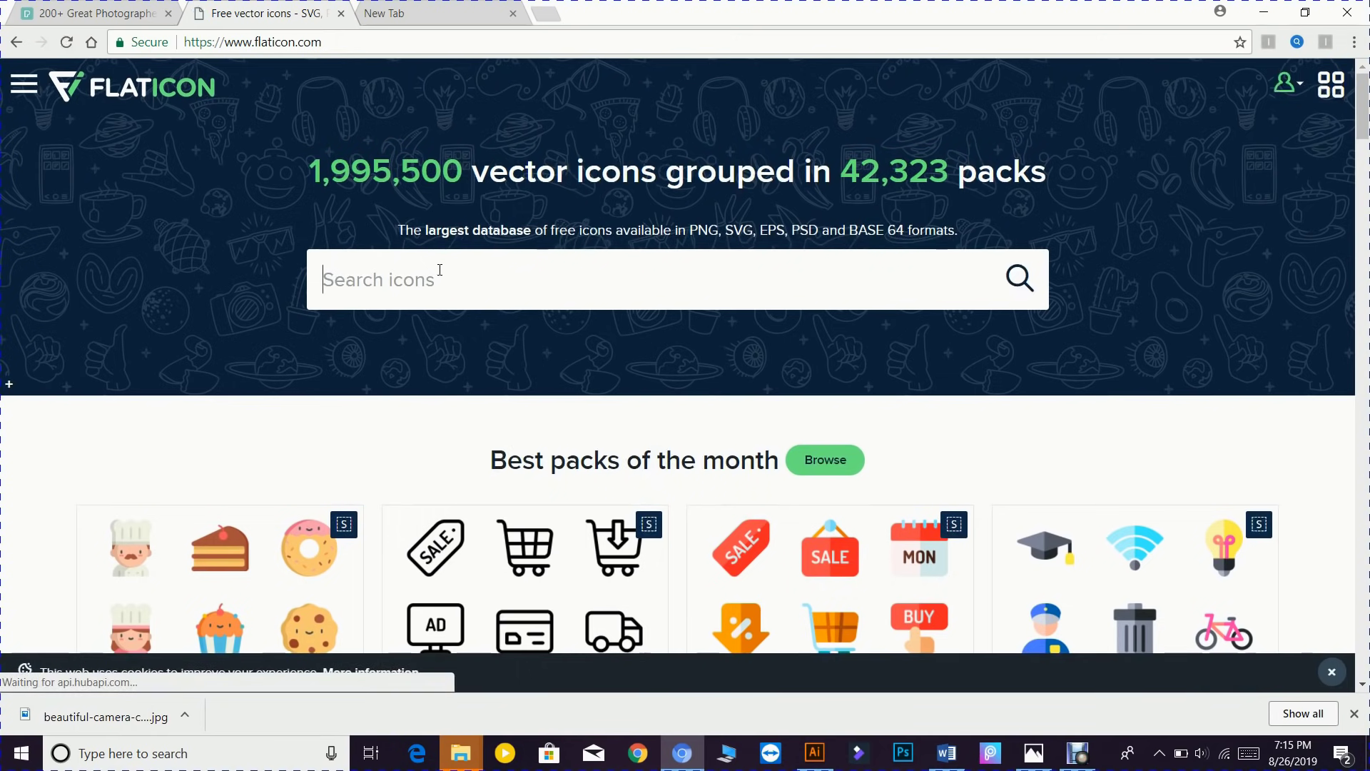
text(che)
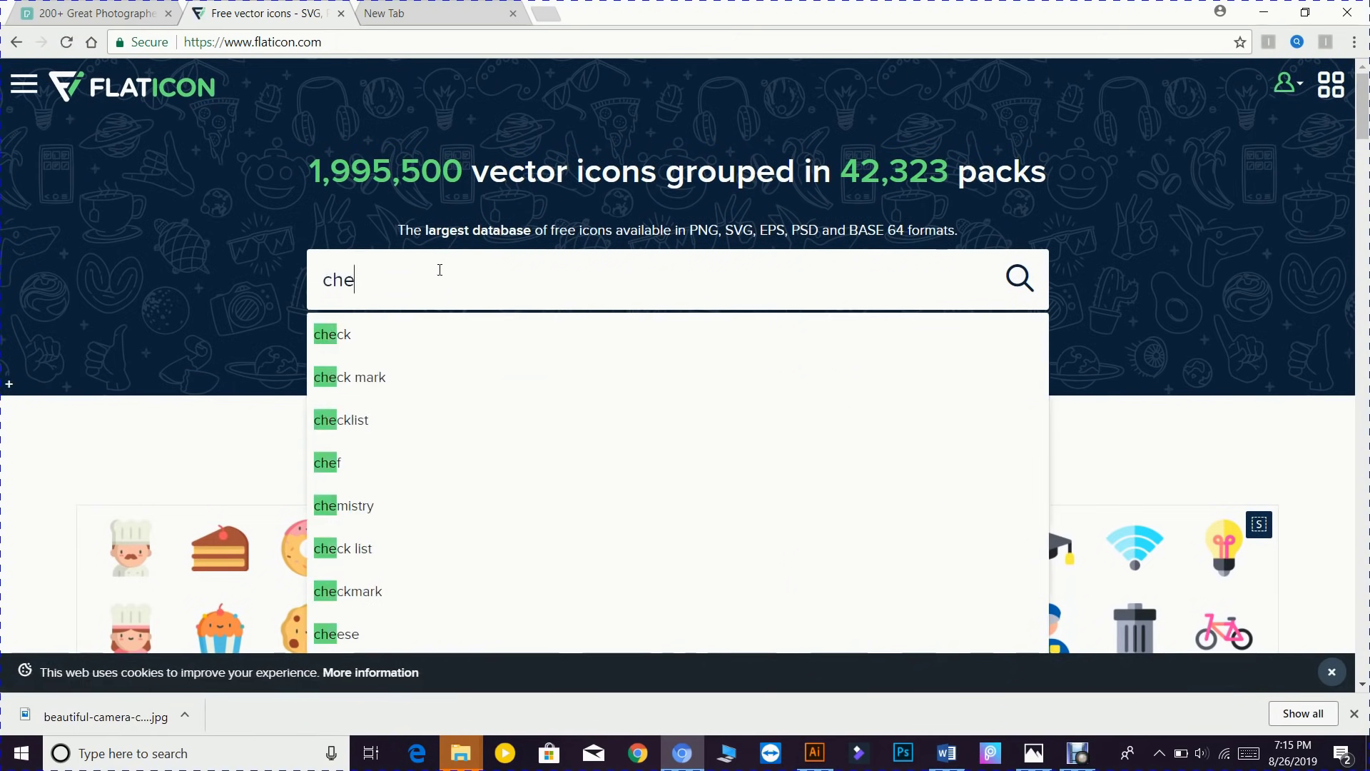
text(f)
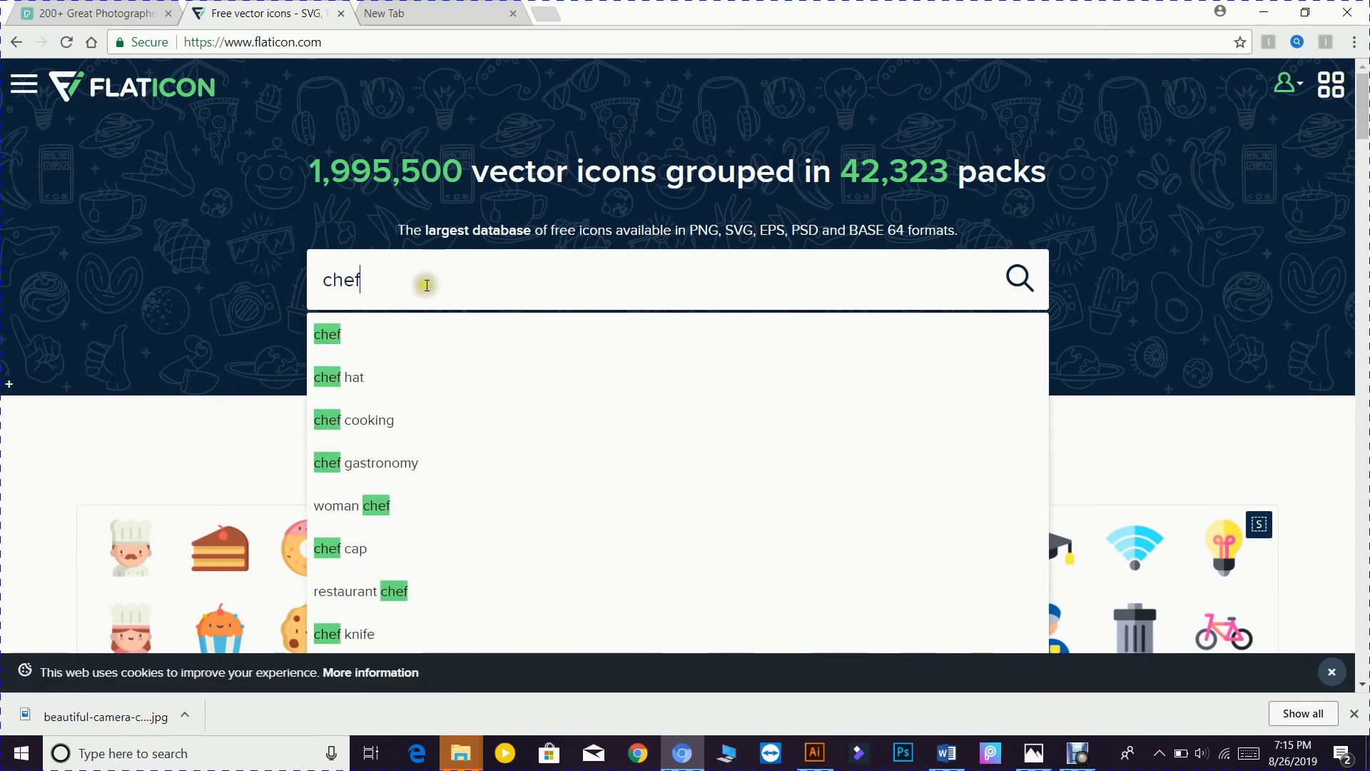
click(393, 379)
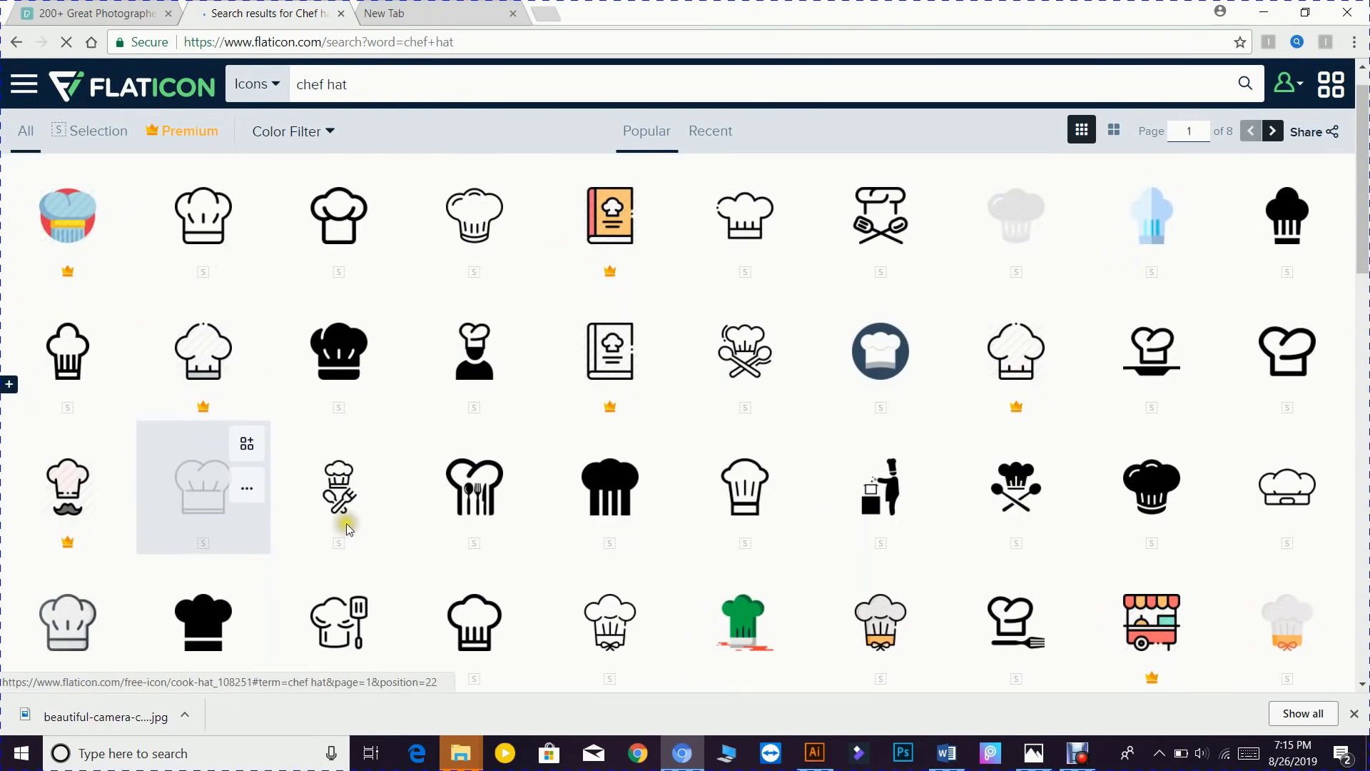
- Browse the 692 chef hat results, then minimise Chrome to return to Illustrator
scroll(349, 524, down, 14)
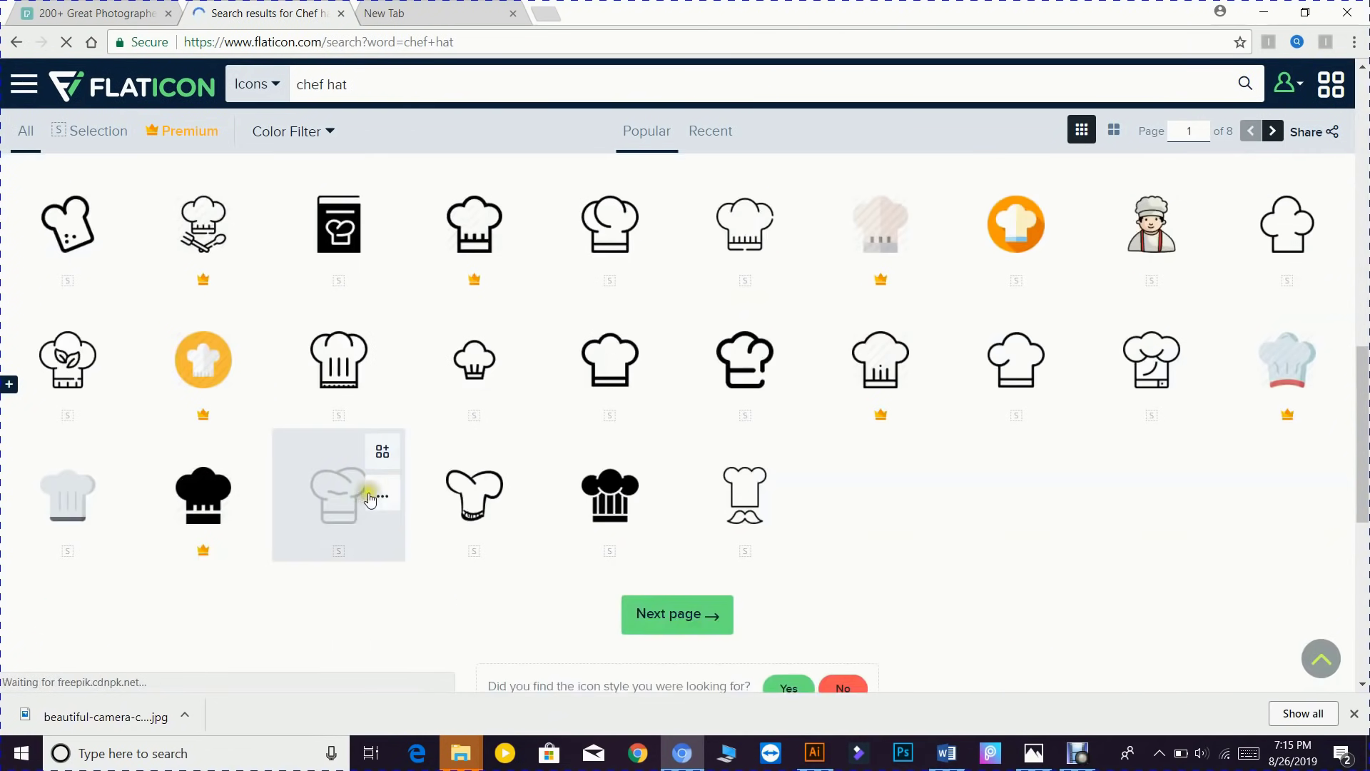
scroll(368, 499, up, 4)
scroll(496, 494, down, 6)
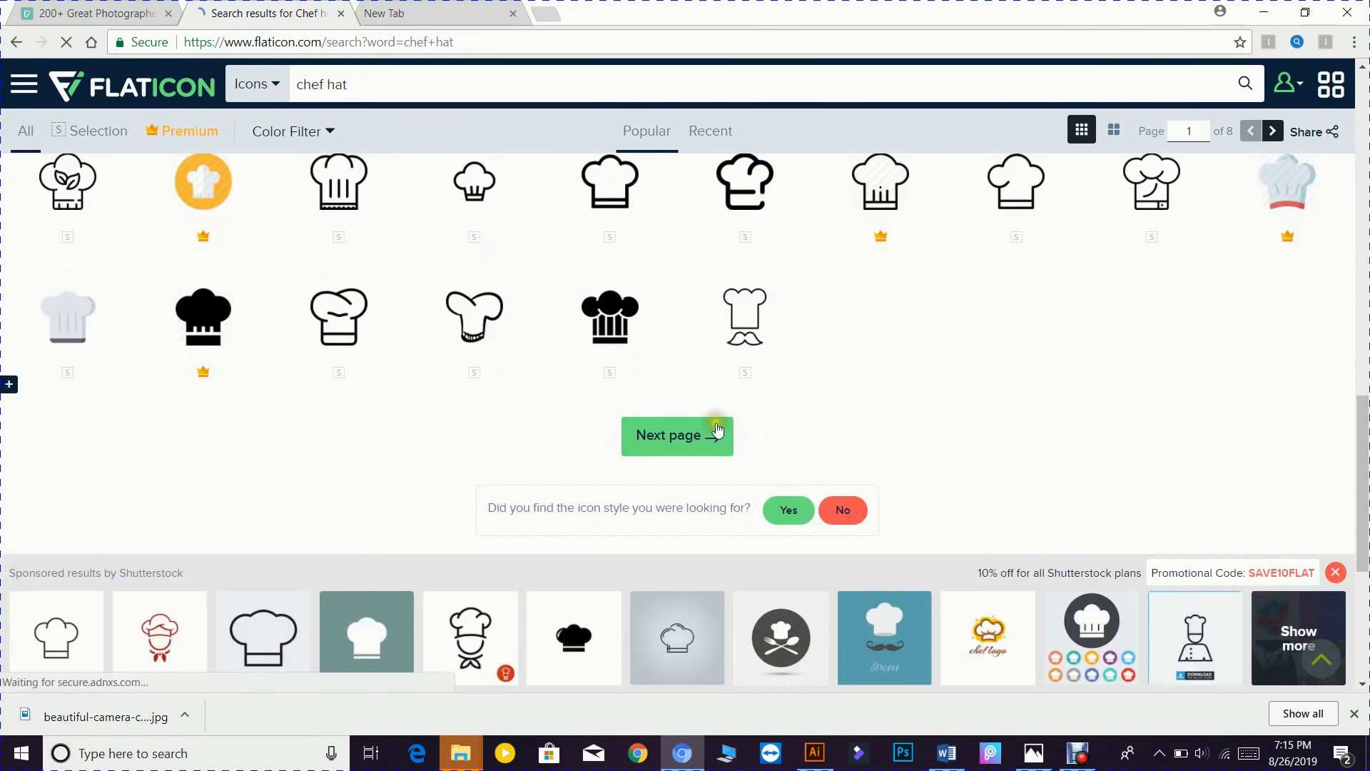
scroll(607, 378, up, 5)
scroll(500, 361, up, 1)
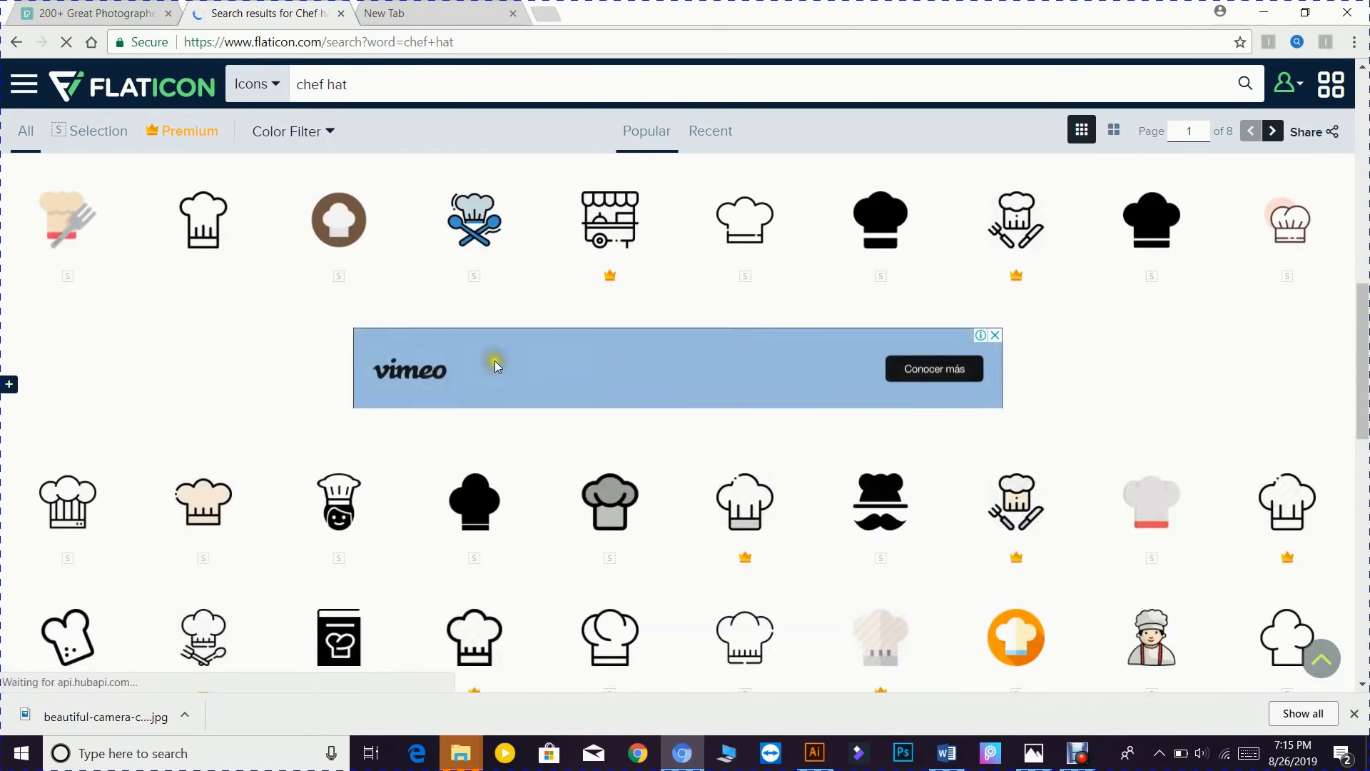
scroll(457, 371, up, 3)
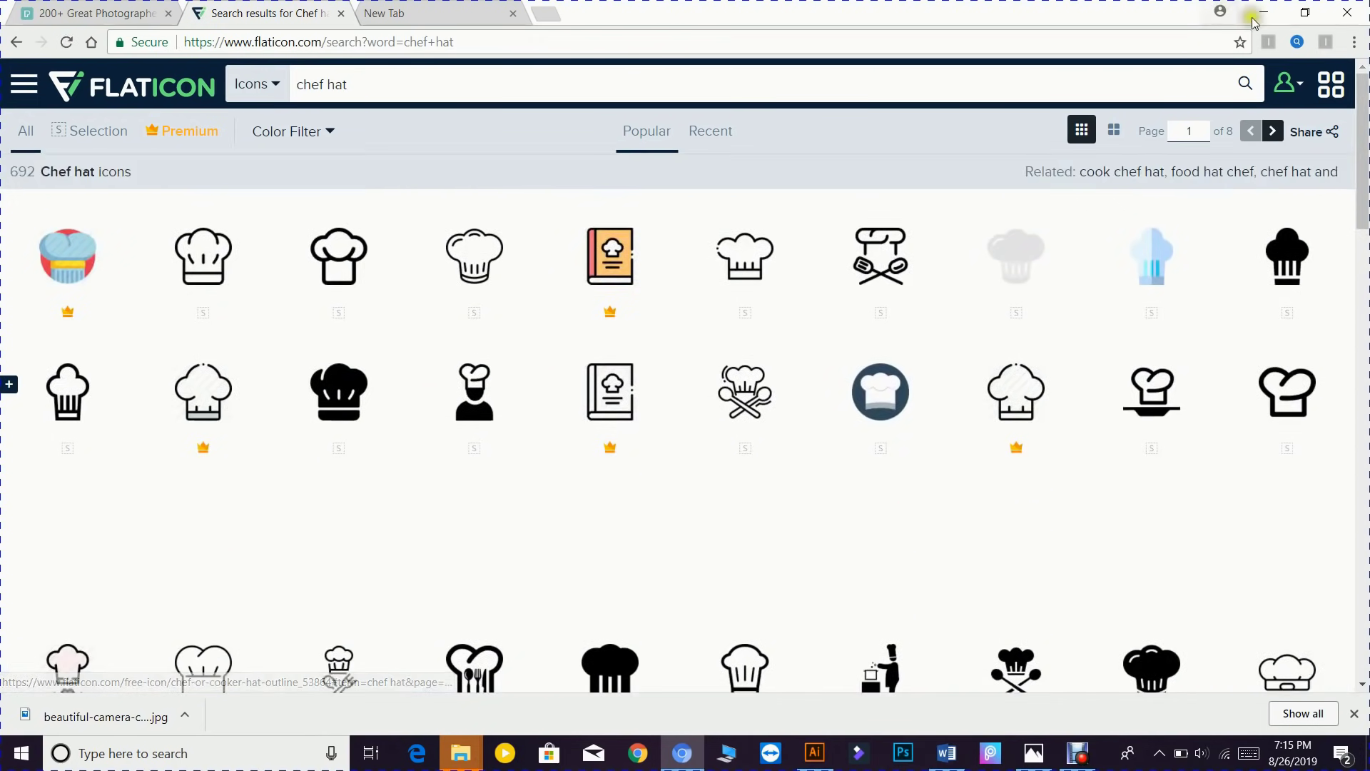
click(1271, 13)
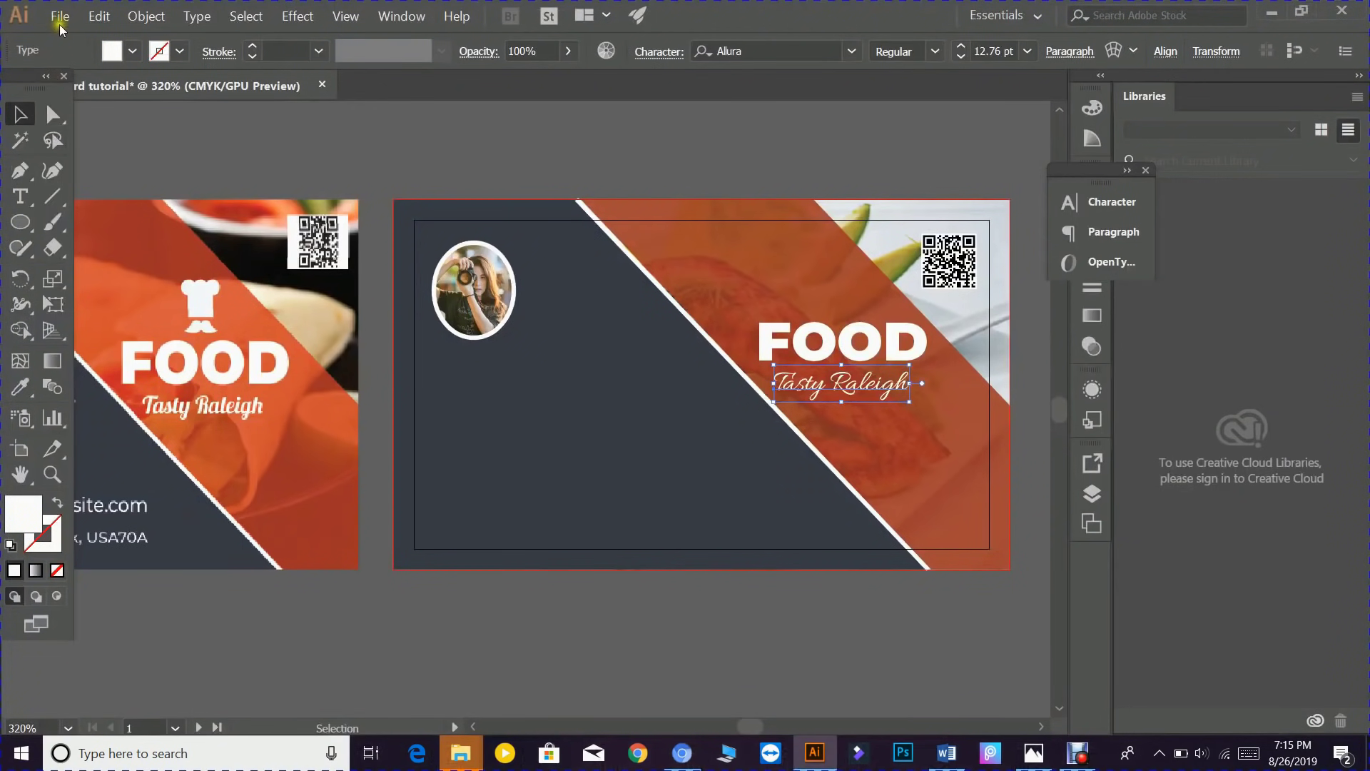
- Start placing the chef-hat-with-mustache image via File > Place, then dismiss the dialog
click(57, 17)
click(94, 270)
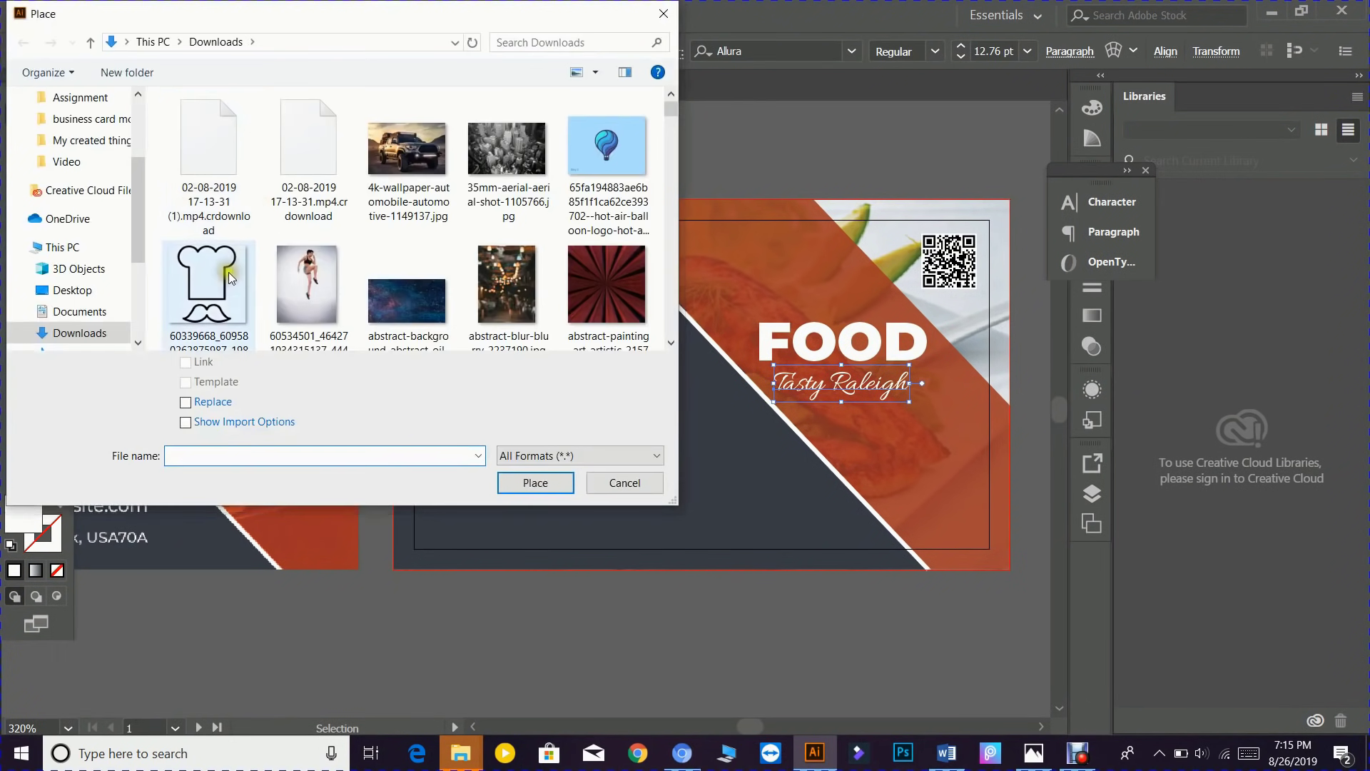
click(219, 293)
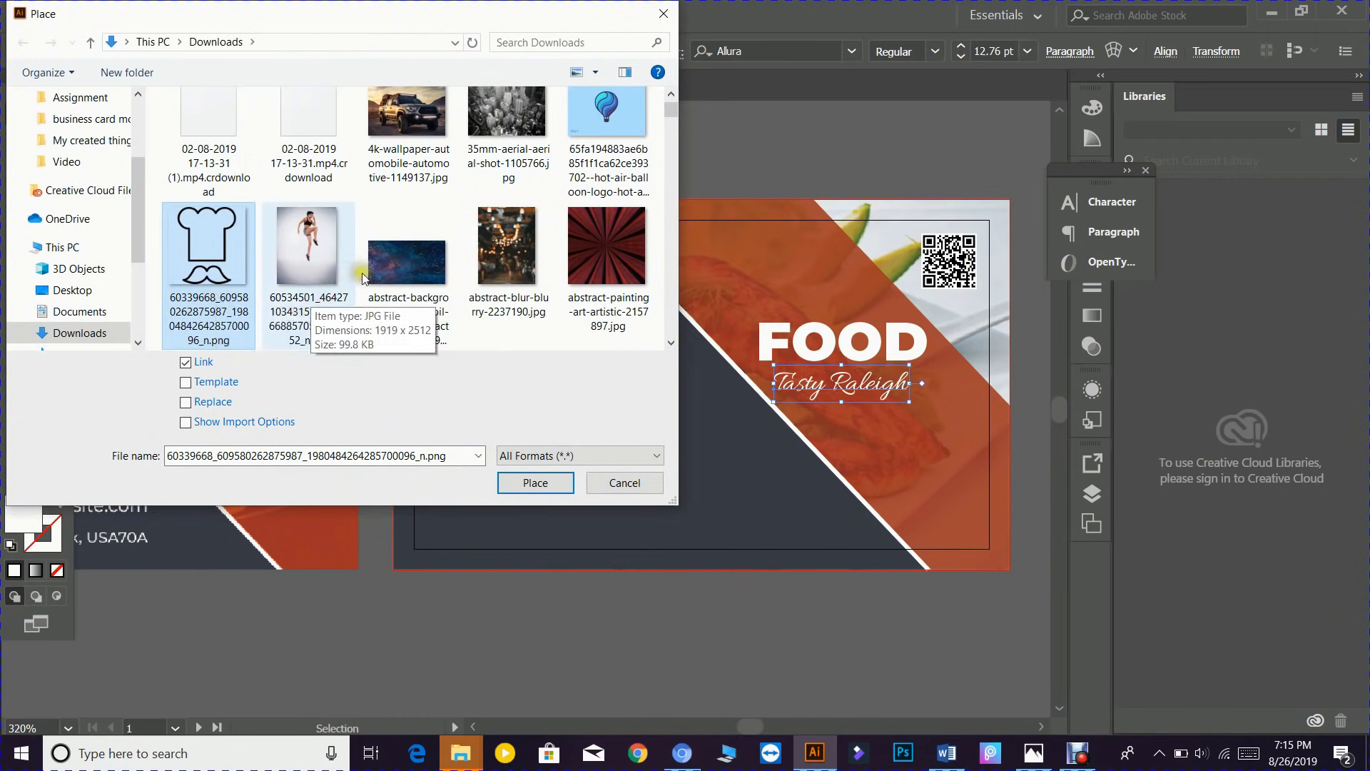
click(631, 483)
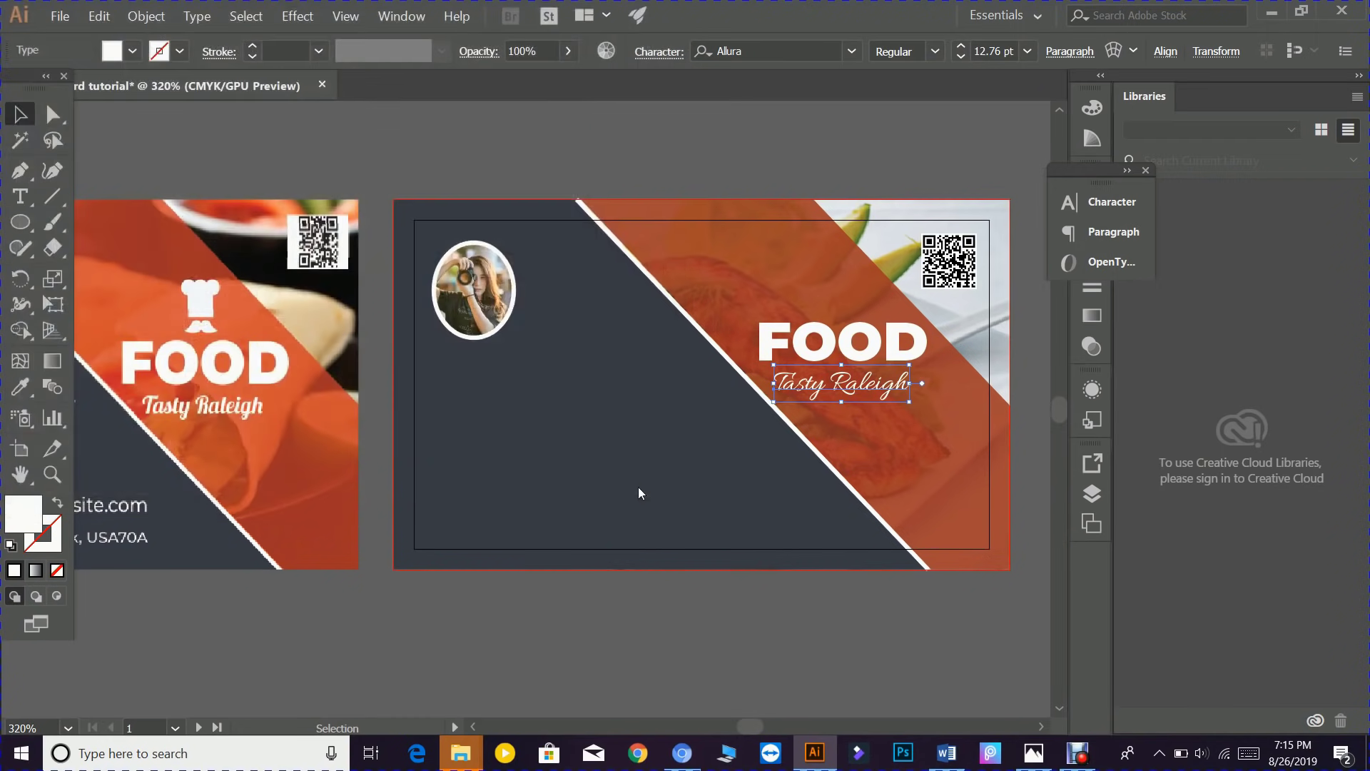
- Reopen the Place dialog, scroll through the Downloads folder, and cancel with Esc
click(60, 15)
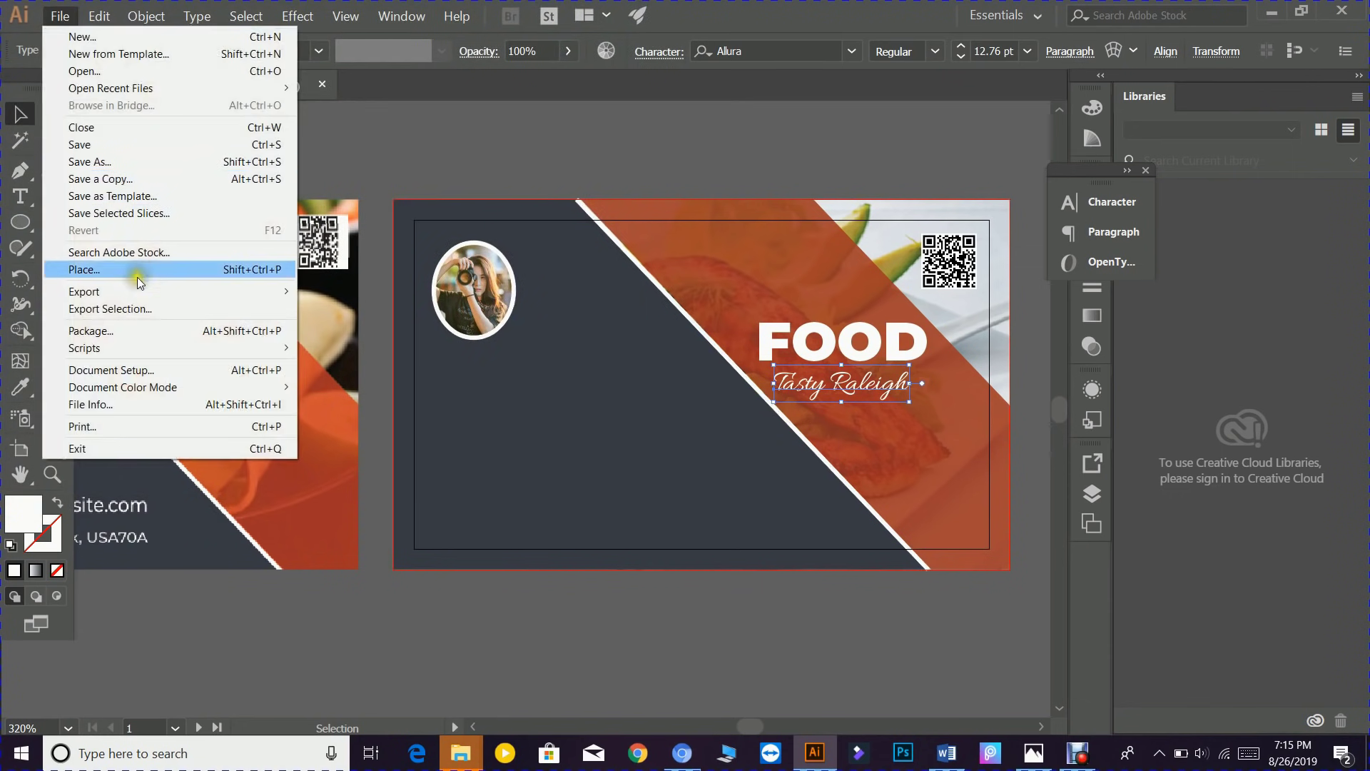
click(100, 269)
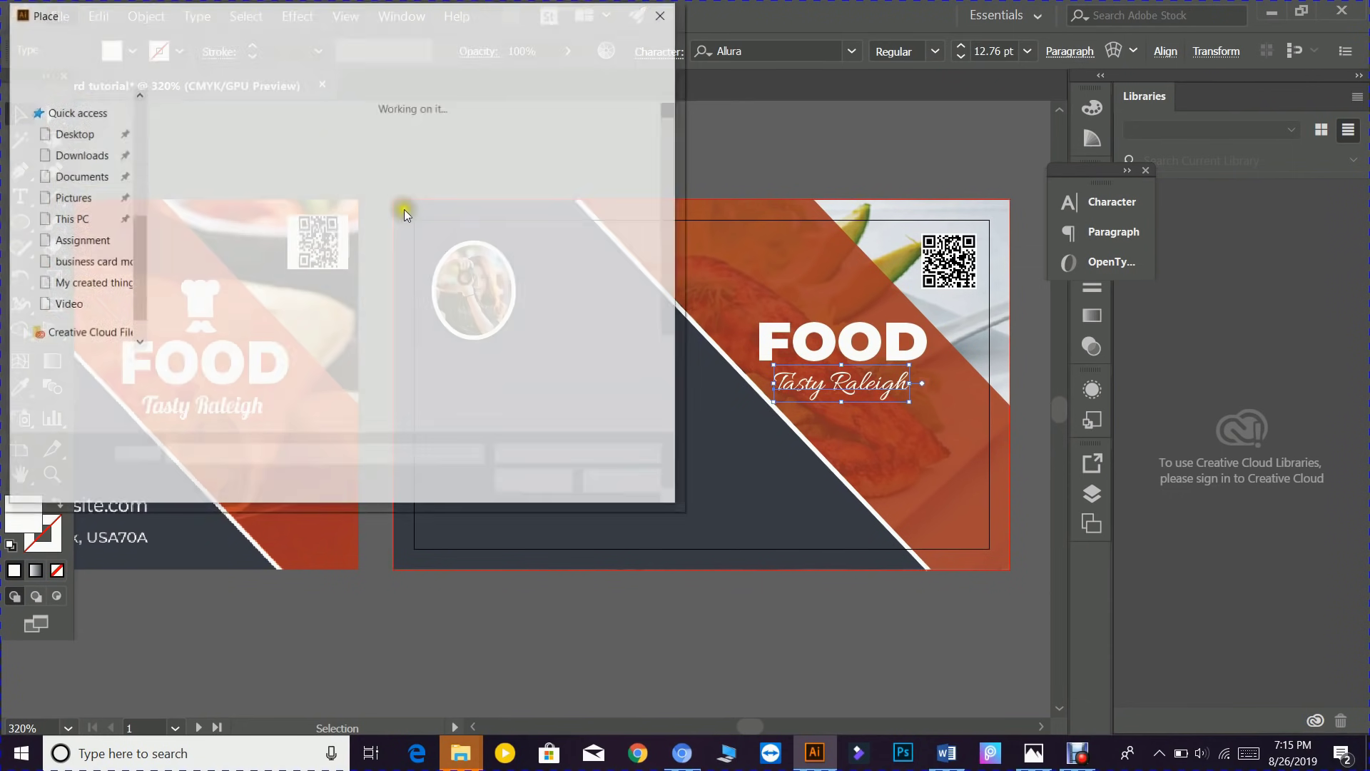
scroll(390, 245, down, 10)
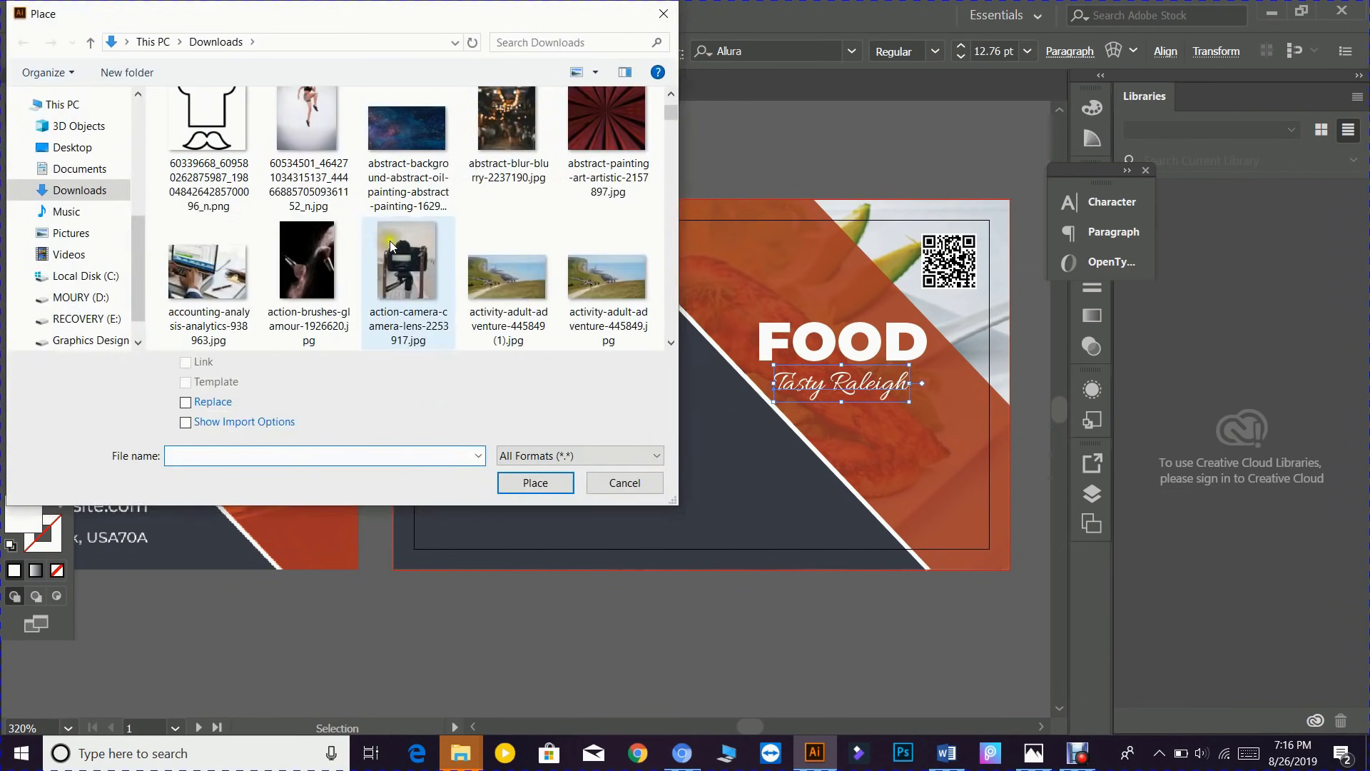
scroll(389, 250, down, 5)
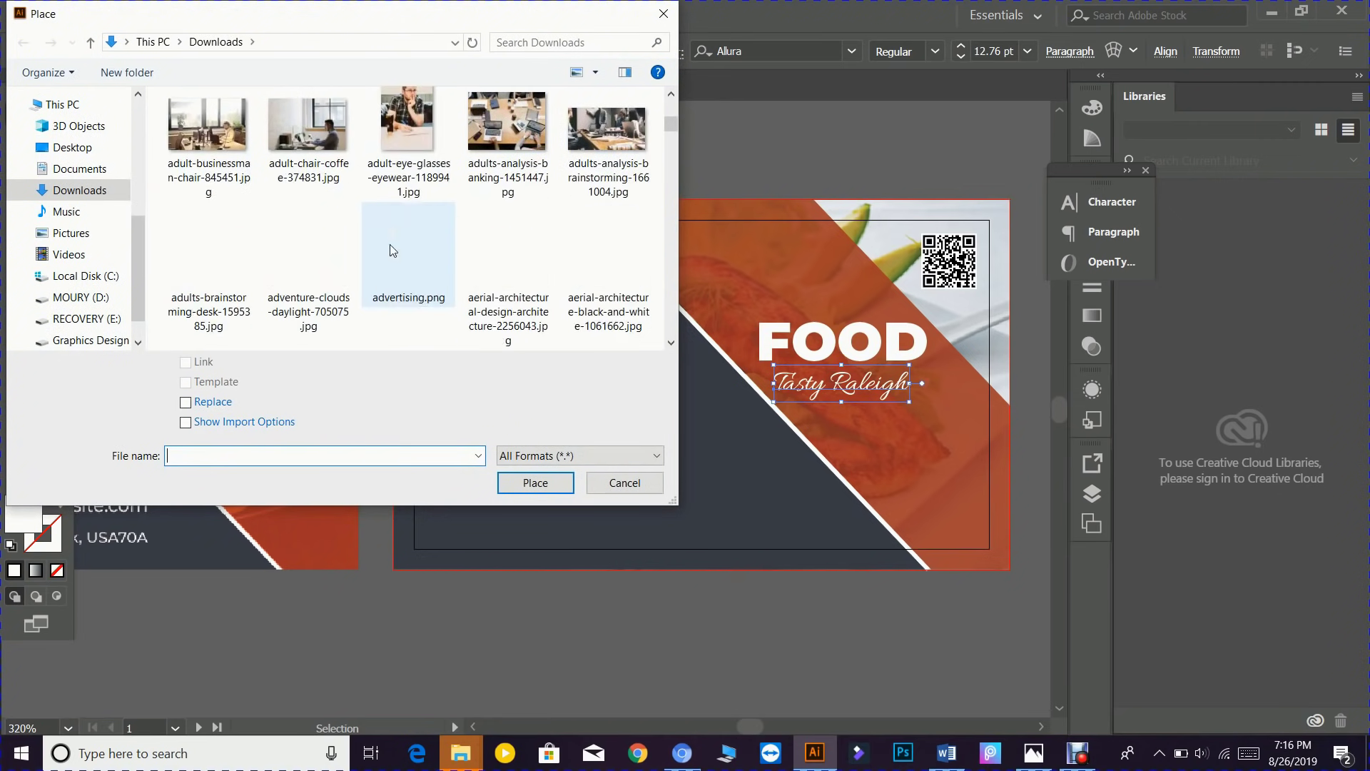
scroll(390, 244, down, 3)
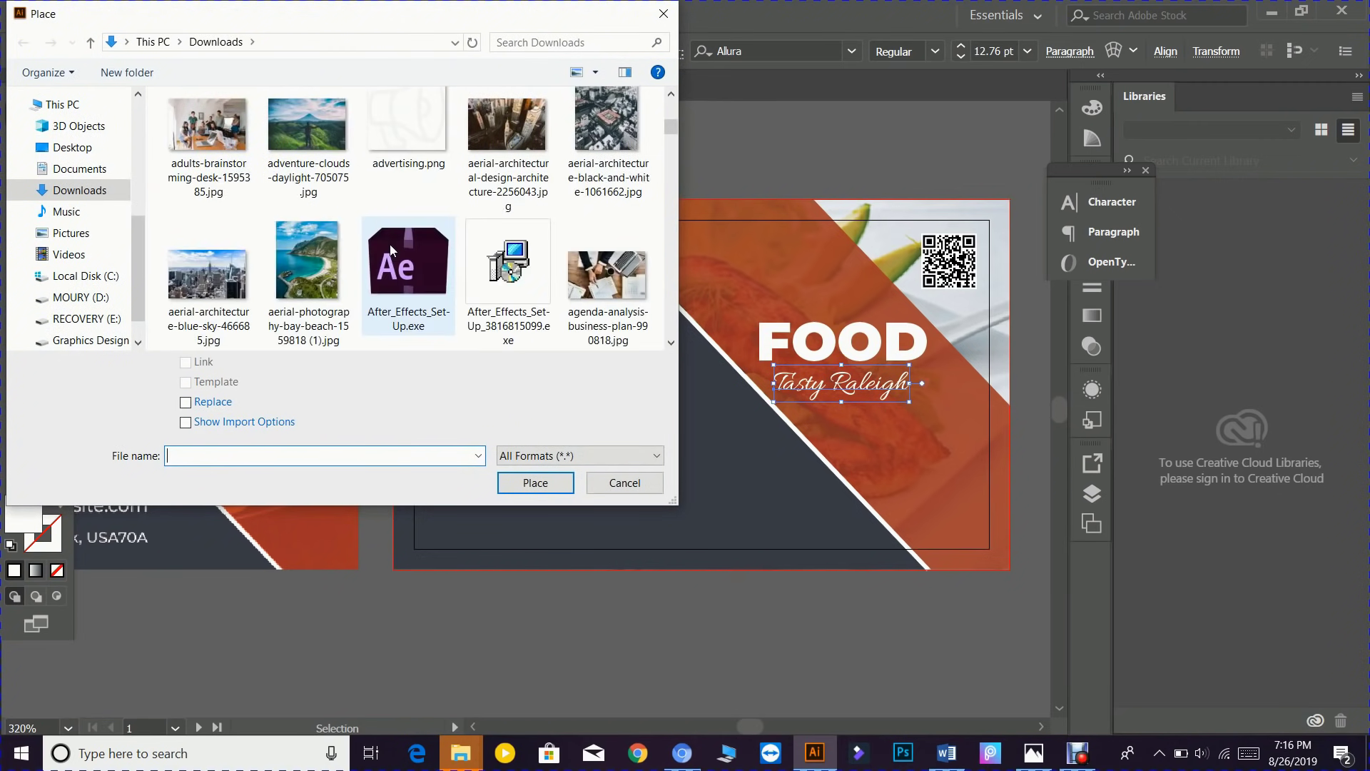
scroll(390, 244, down, 5)
scroll(389, 244, down, 10)
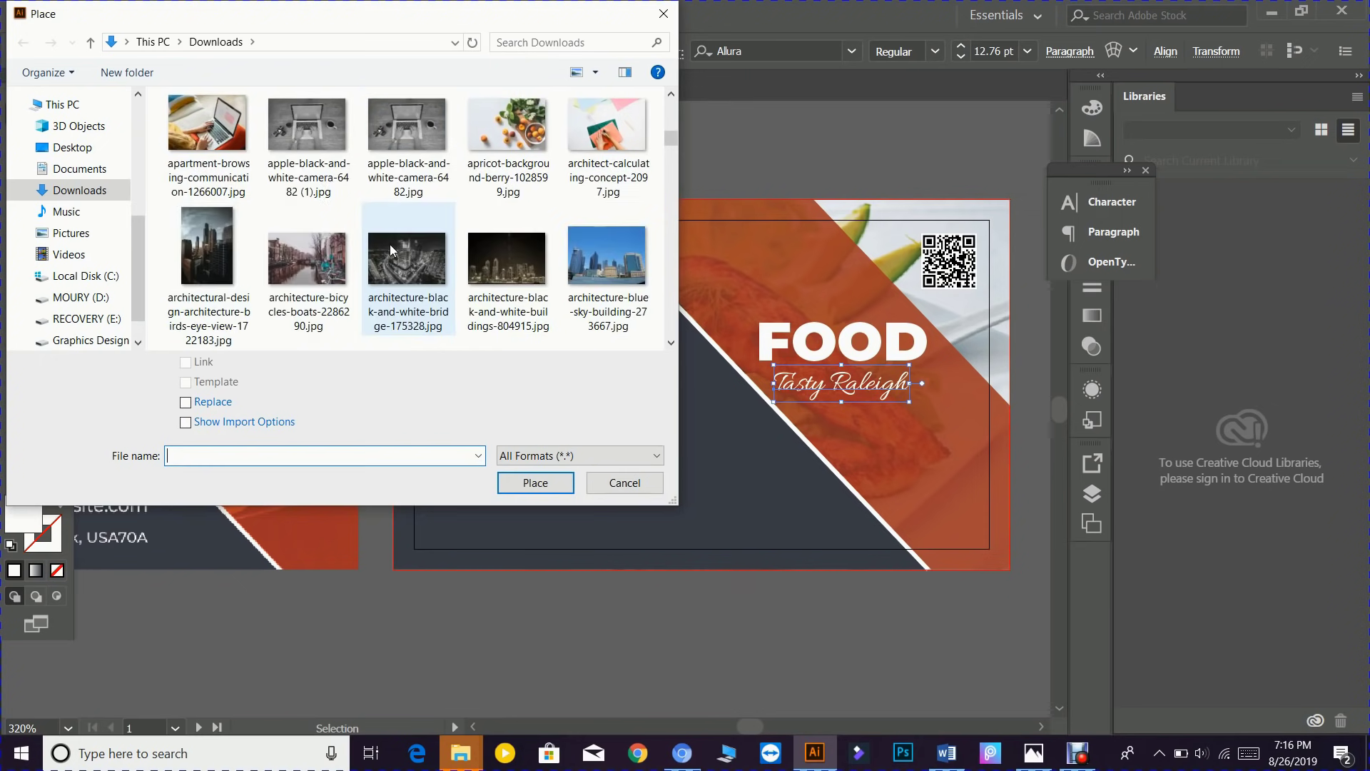
scroll(390, 244, down, 10)
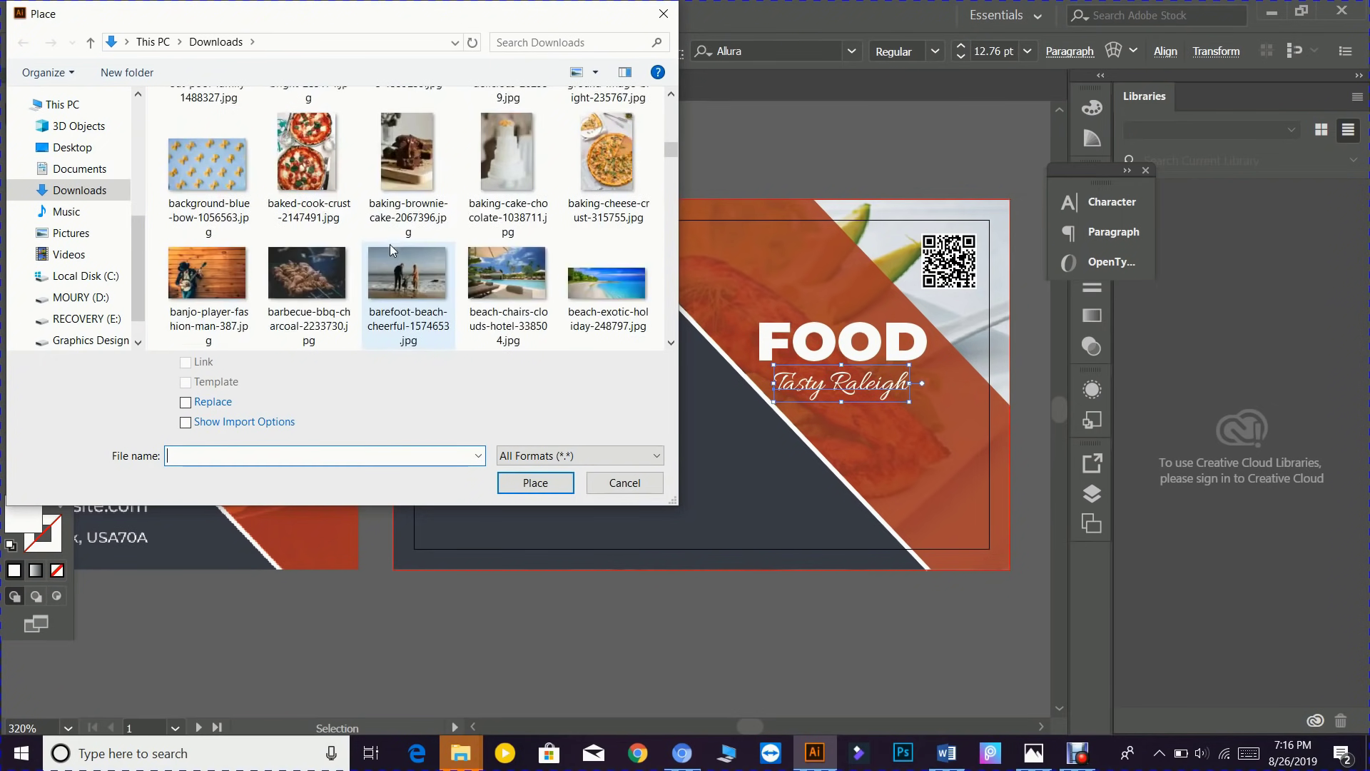
scroll(390, 244, down, 6)
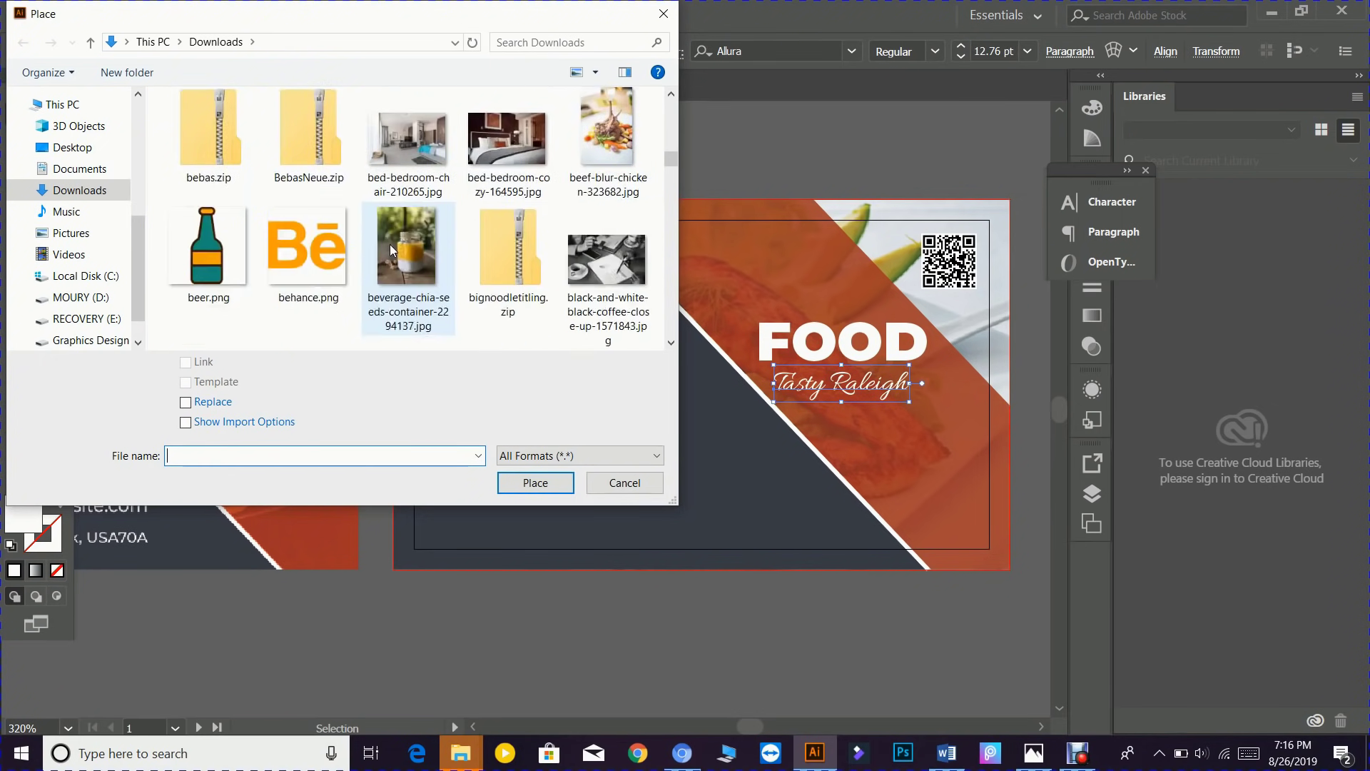
scroll(390, 250, down, 6)
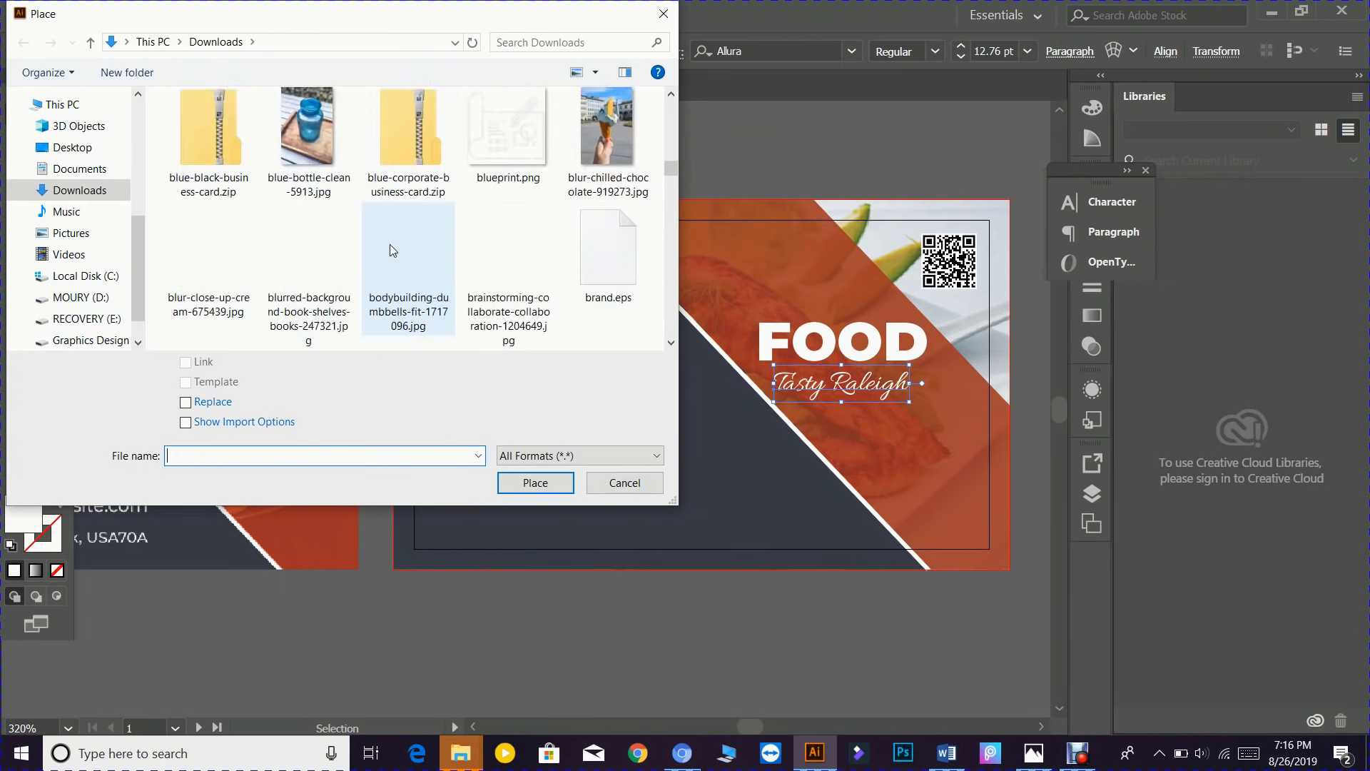
scroll(390, 250, down, 5)
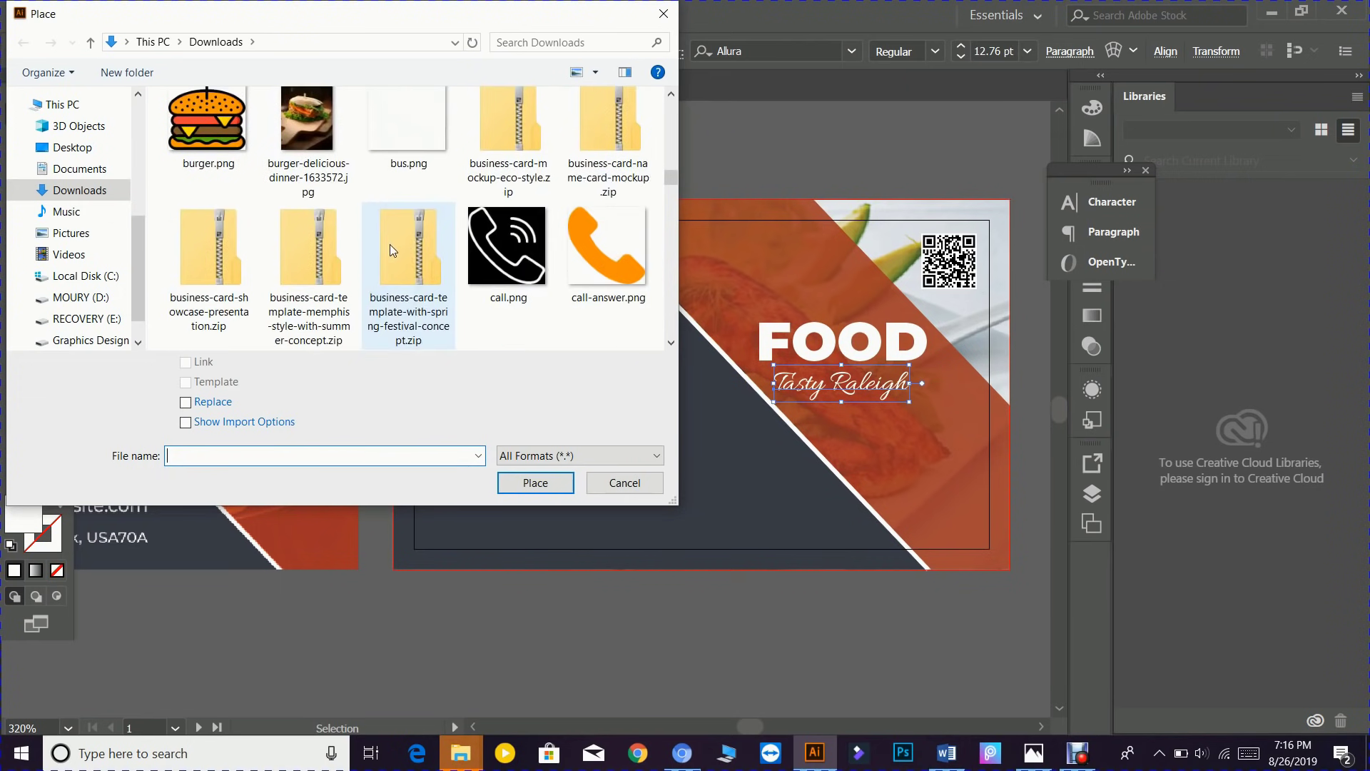
scroll(389, 244, down, 6)
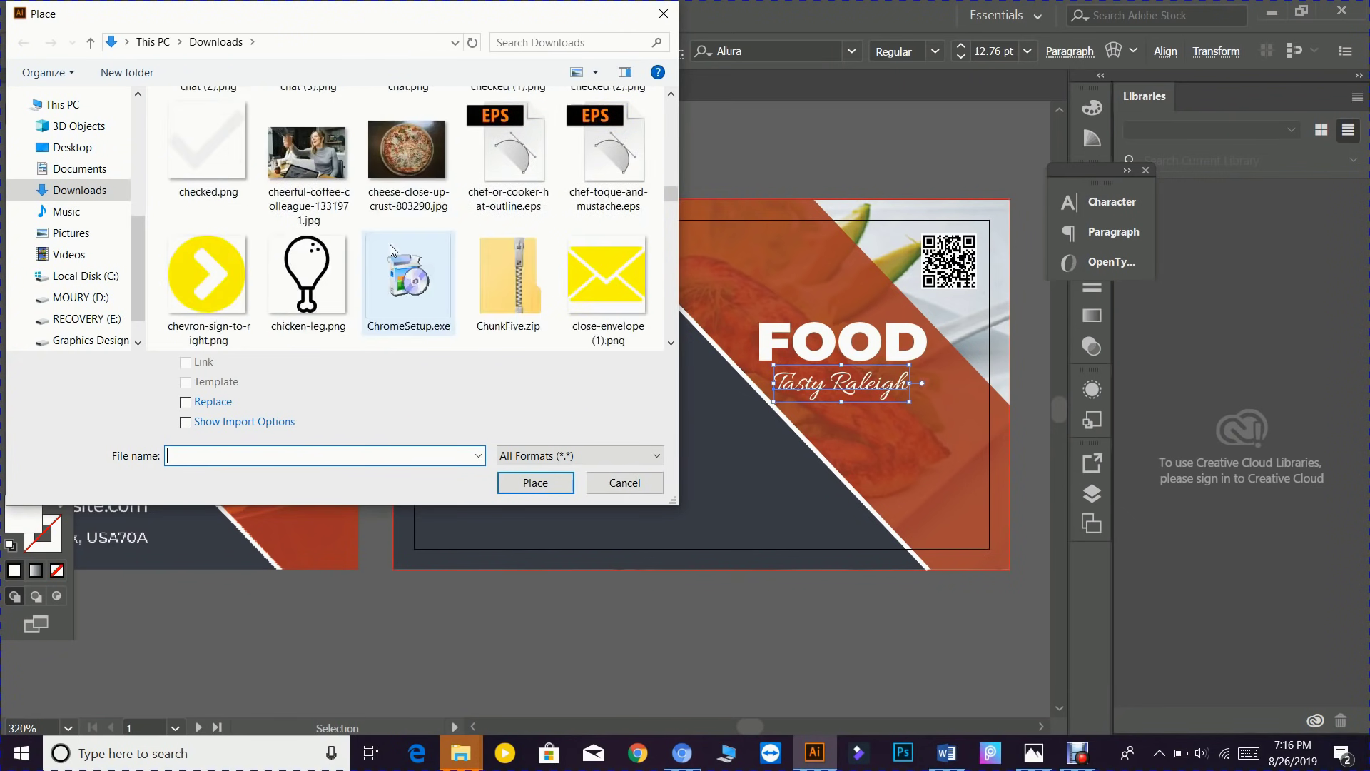
scroll(389, 244, down, 6)
scroll(390, 244, down, 2)
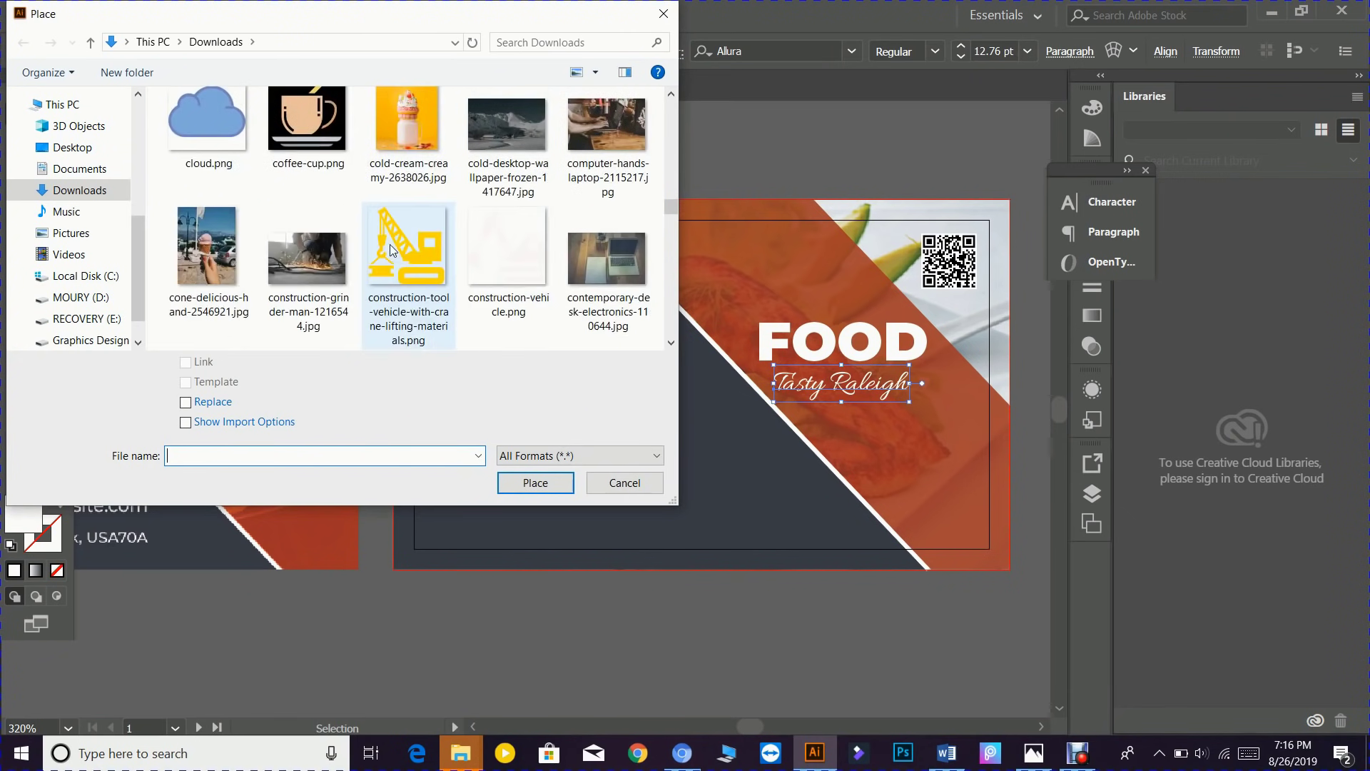
scroll(390, 244, down, 2)
scroll(389, 244, down, 2)
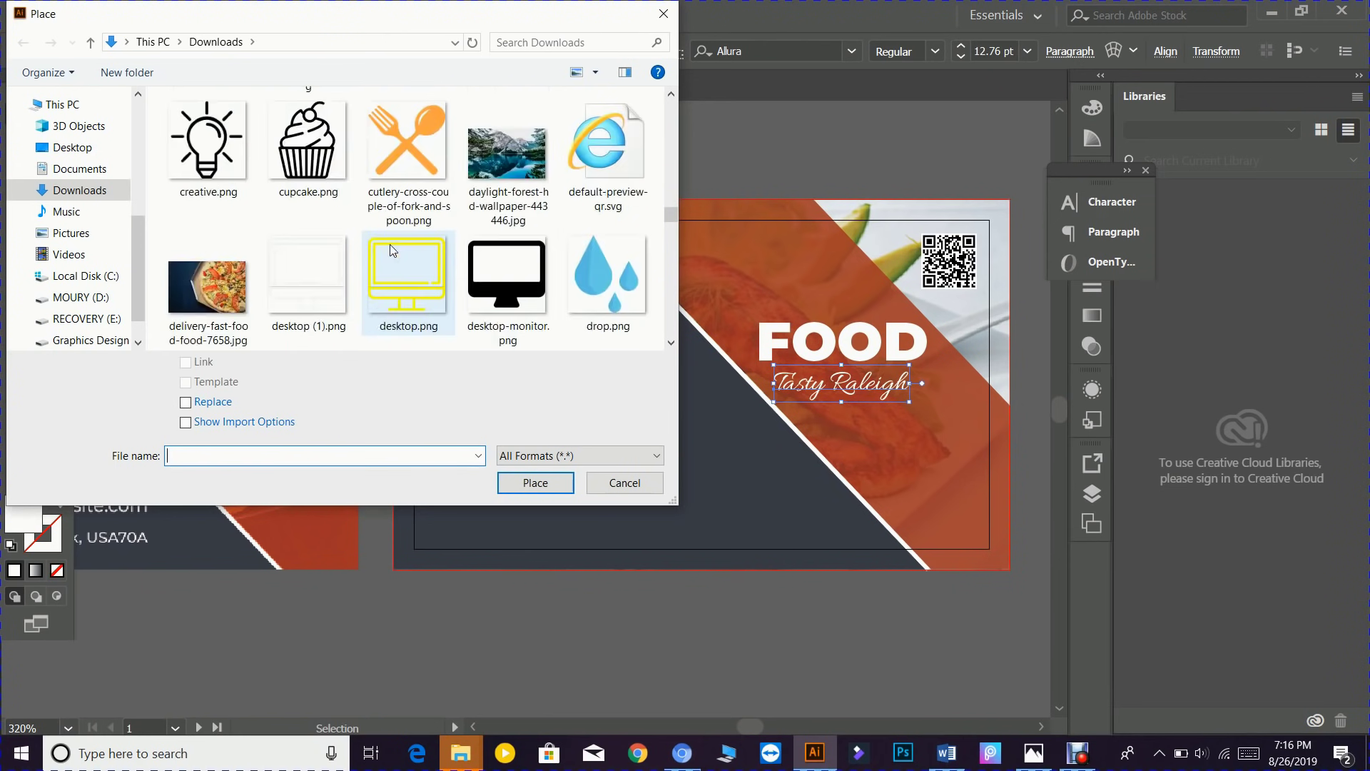
scroll(421, 271, down, 2)
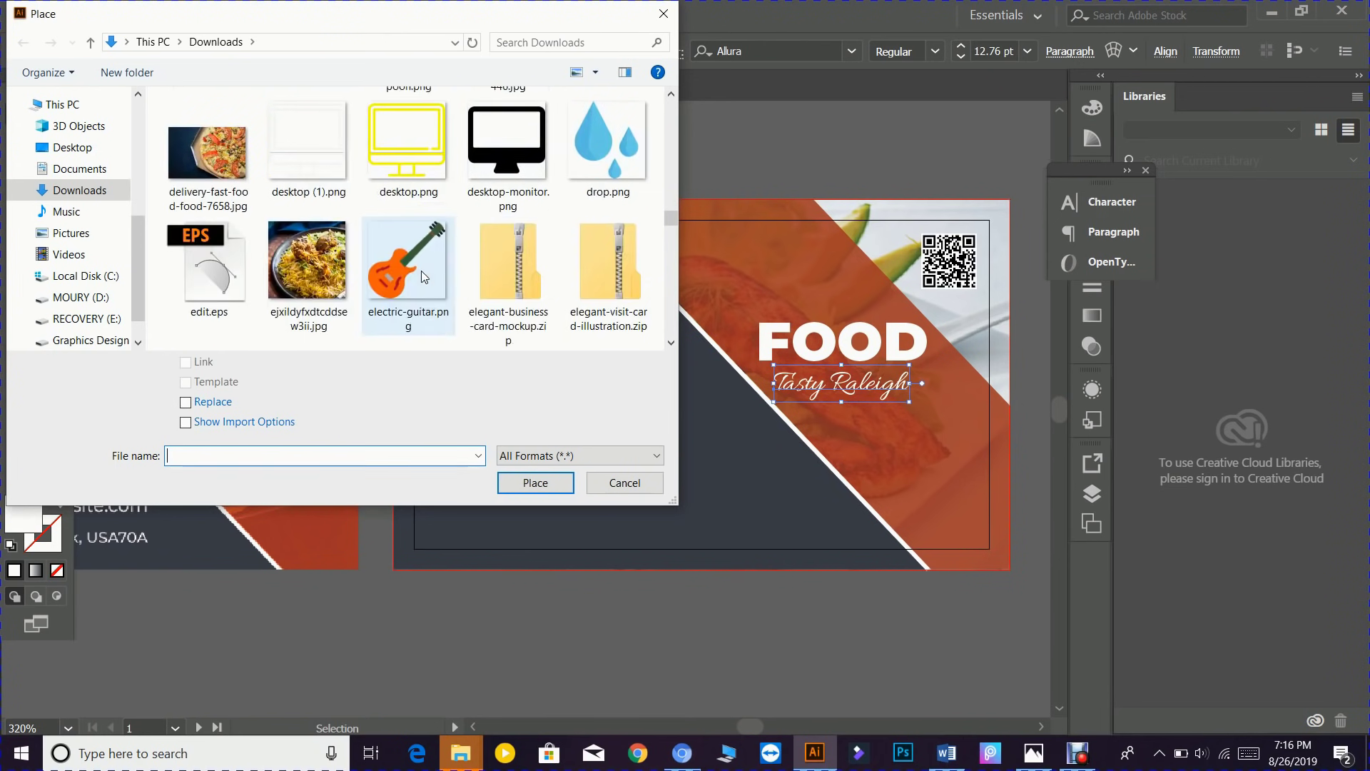
scroll(421, 271, down, 2)
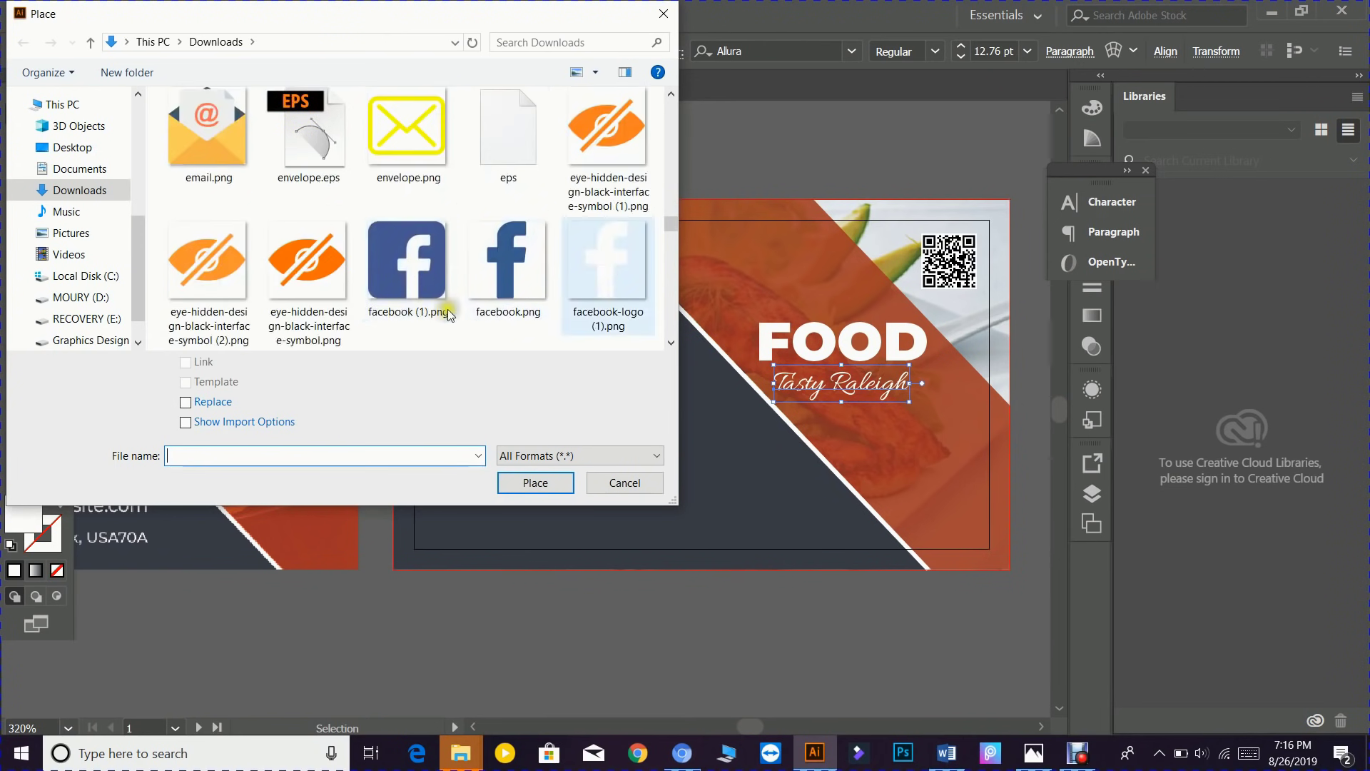
scroll(443, 305, down, 1)
scroll(448, 315, down, 1)
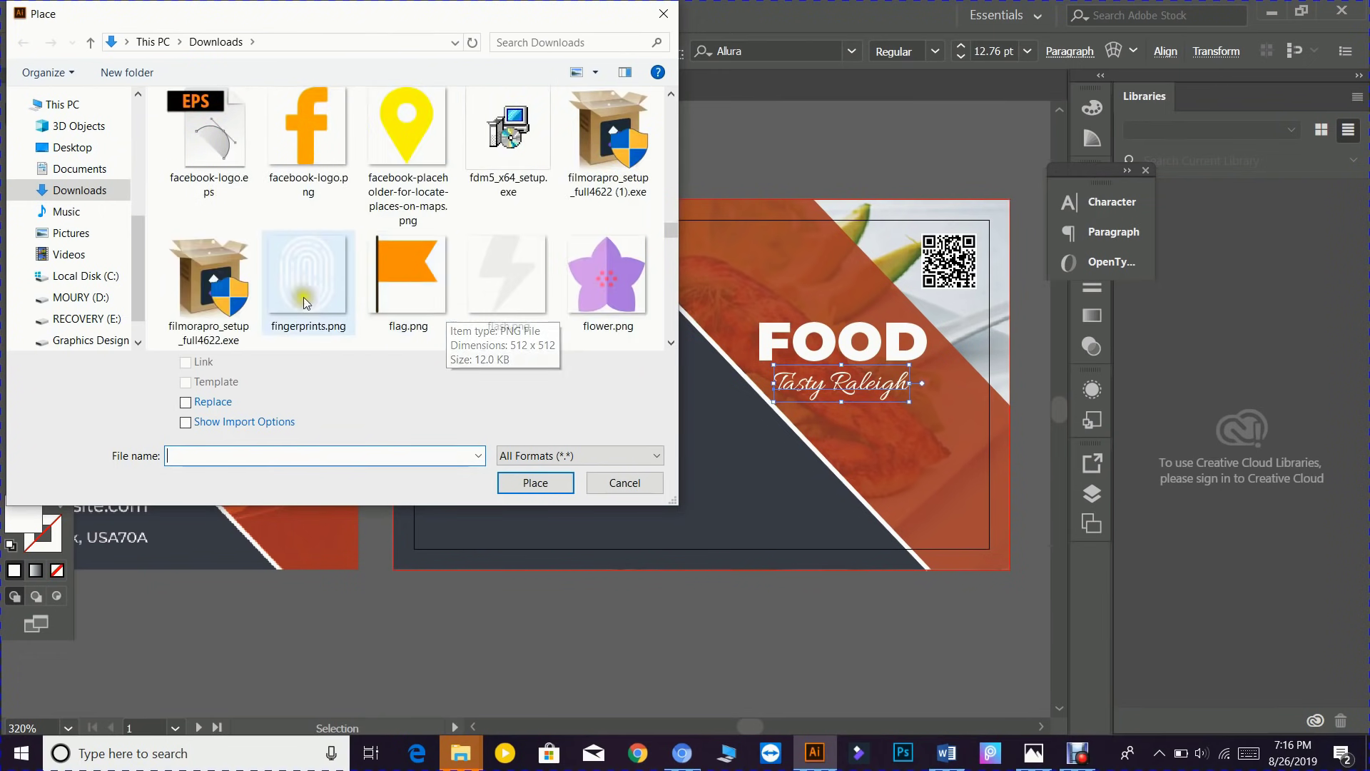
scroll(449, 310, down, 1)
scroll(386, 275, down, 1)
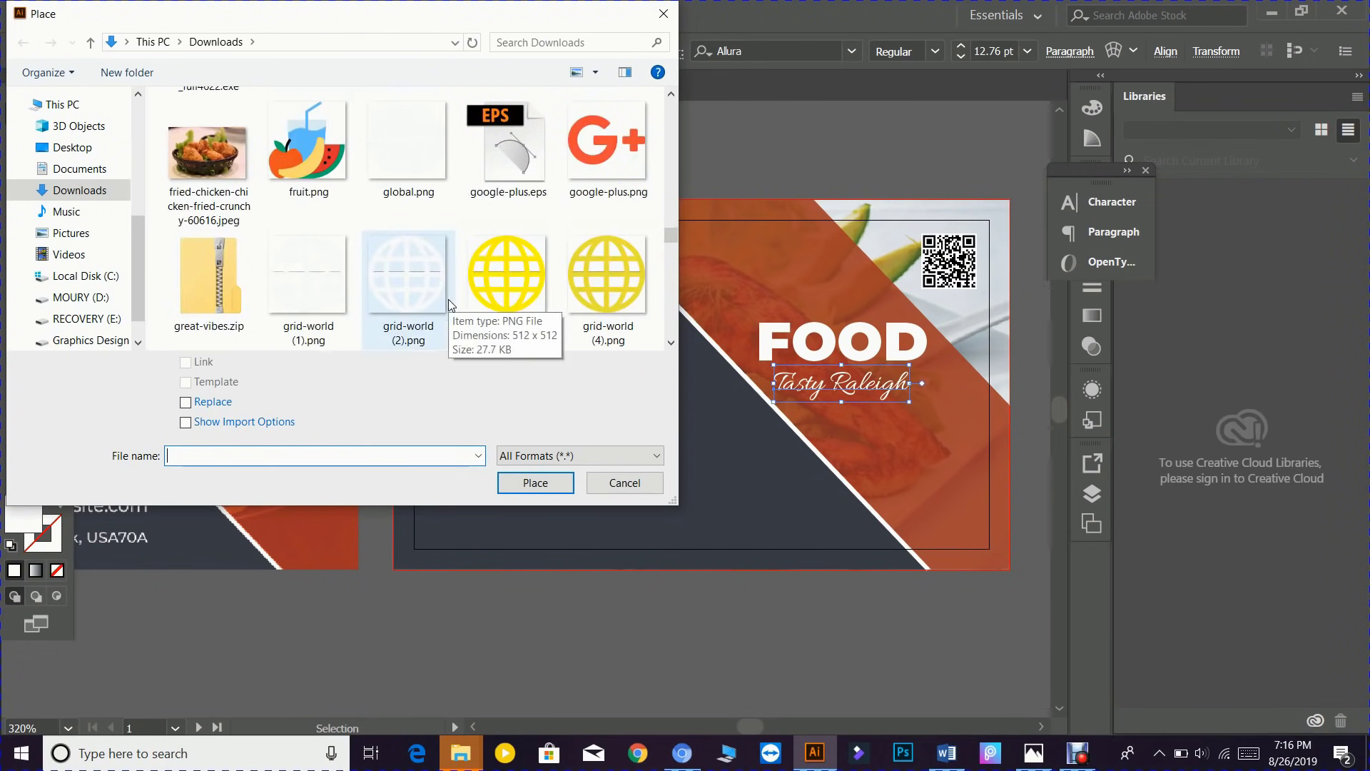
scroll(385, 272, down, 2)
scroll(384, 268, down, 1)
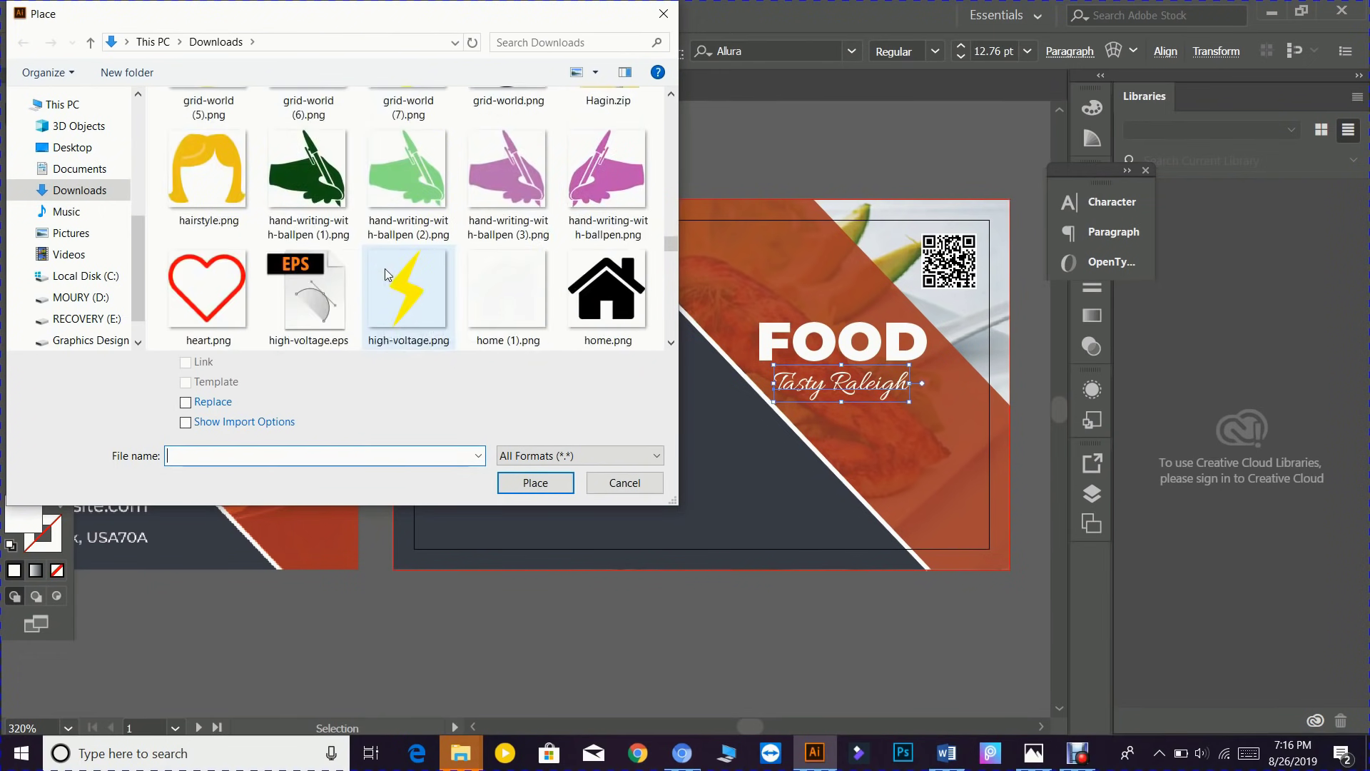
scroll(474, 283, down, 1)
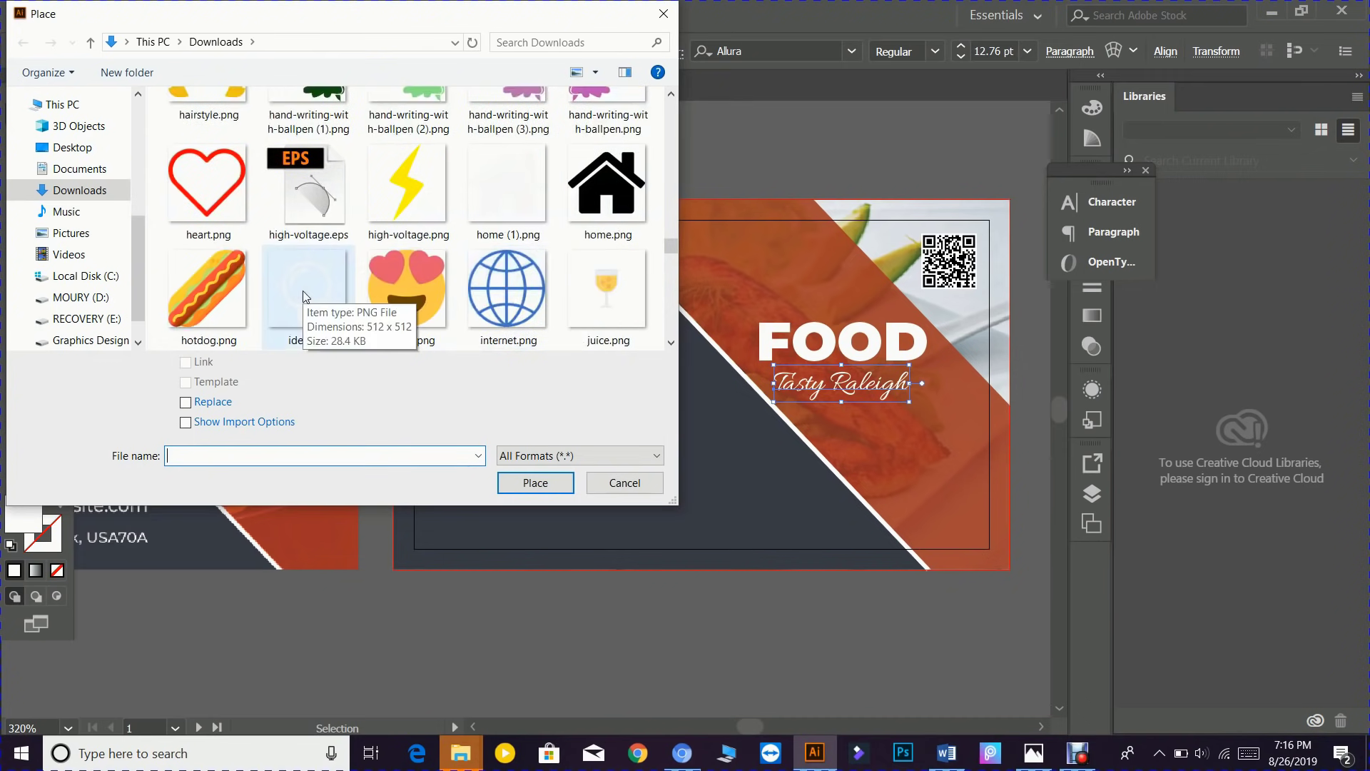
scroll(473, 285, down, 1)
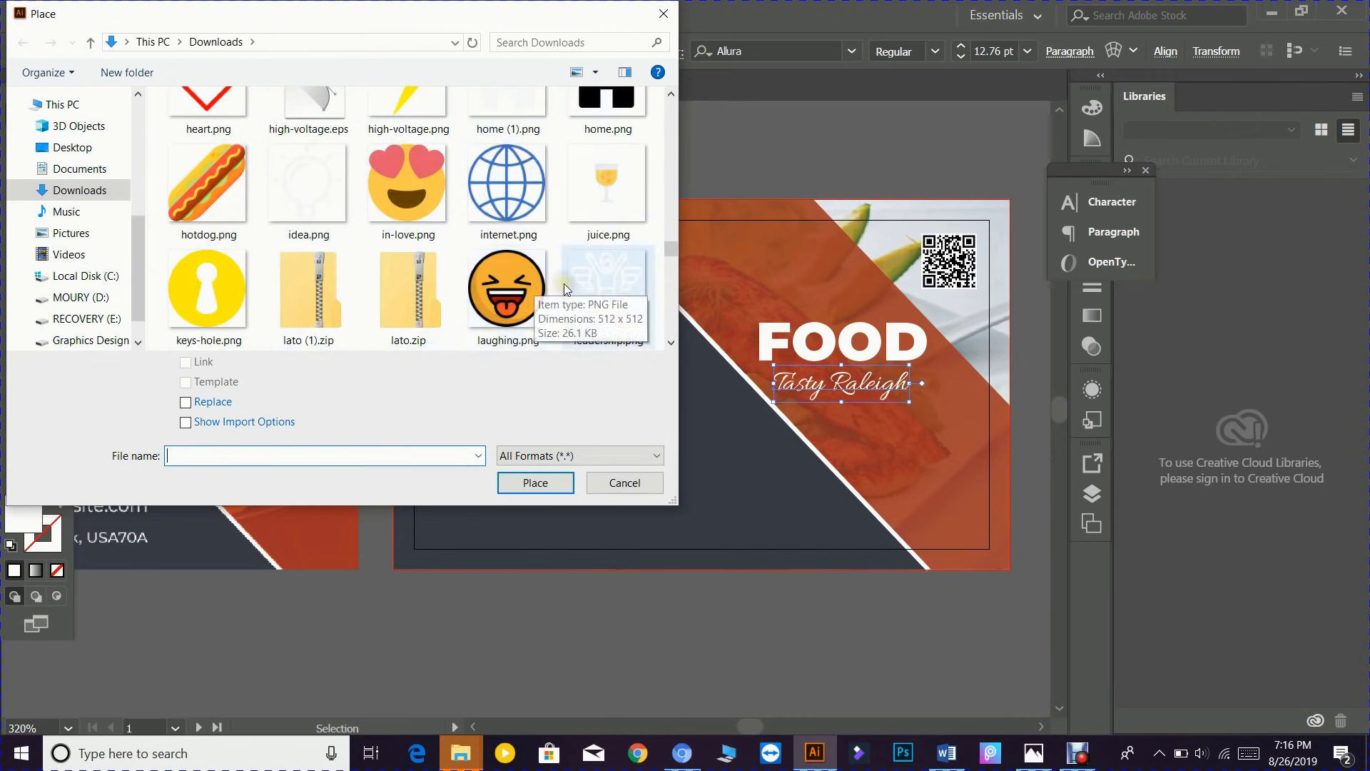
scroll(541, 292, down, 1)
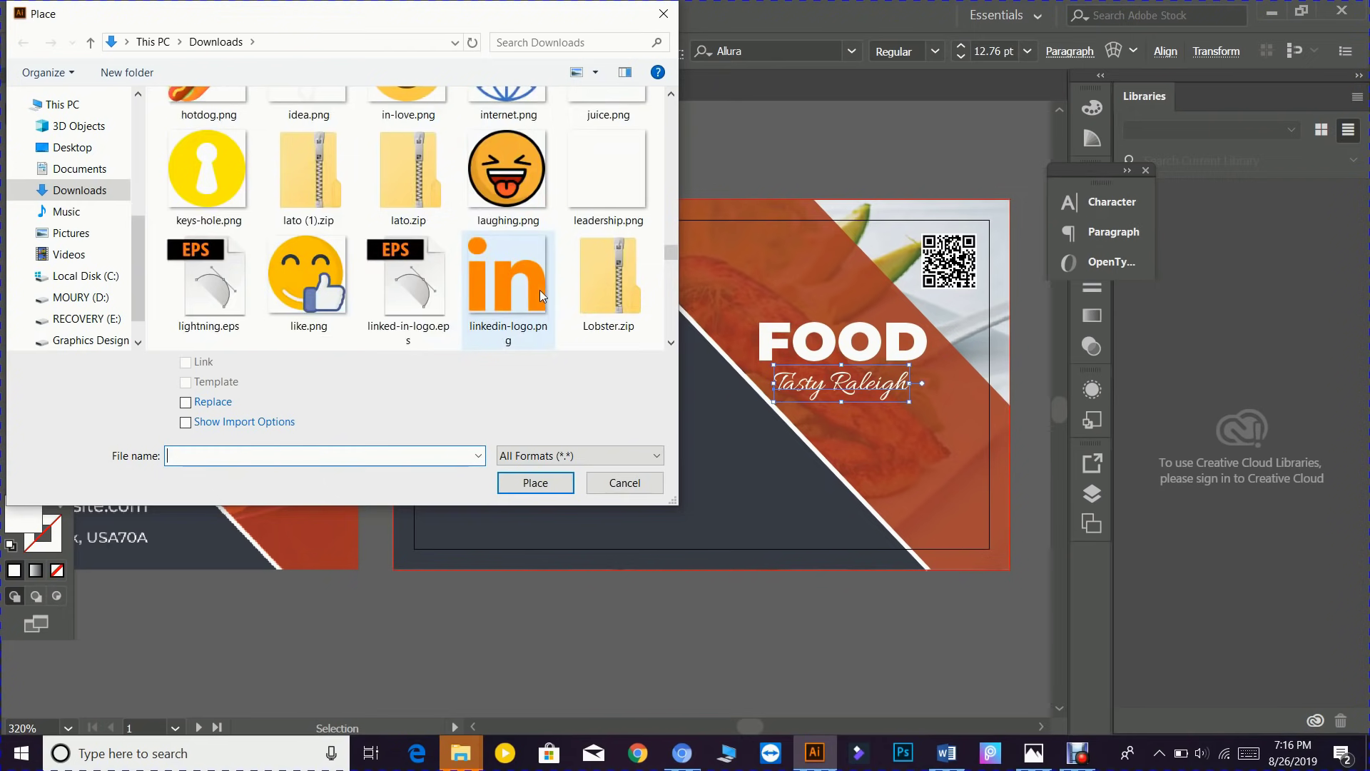
scroll(540, 289, down, 1)
scroll(539, 290, down, 1)
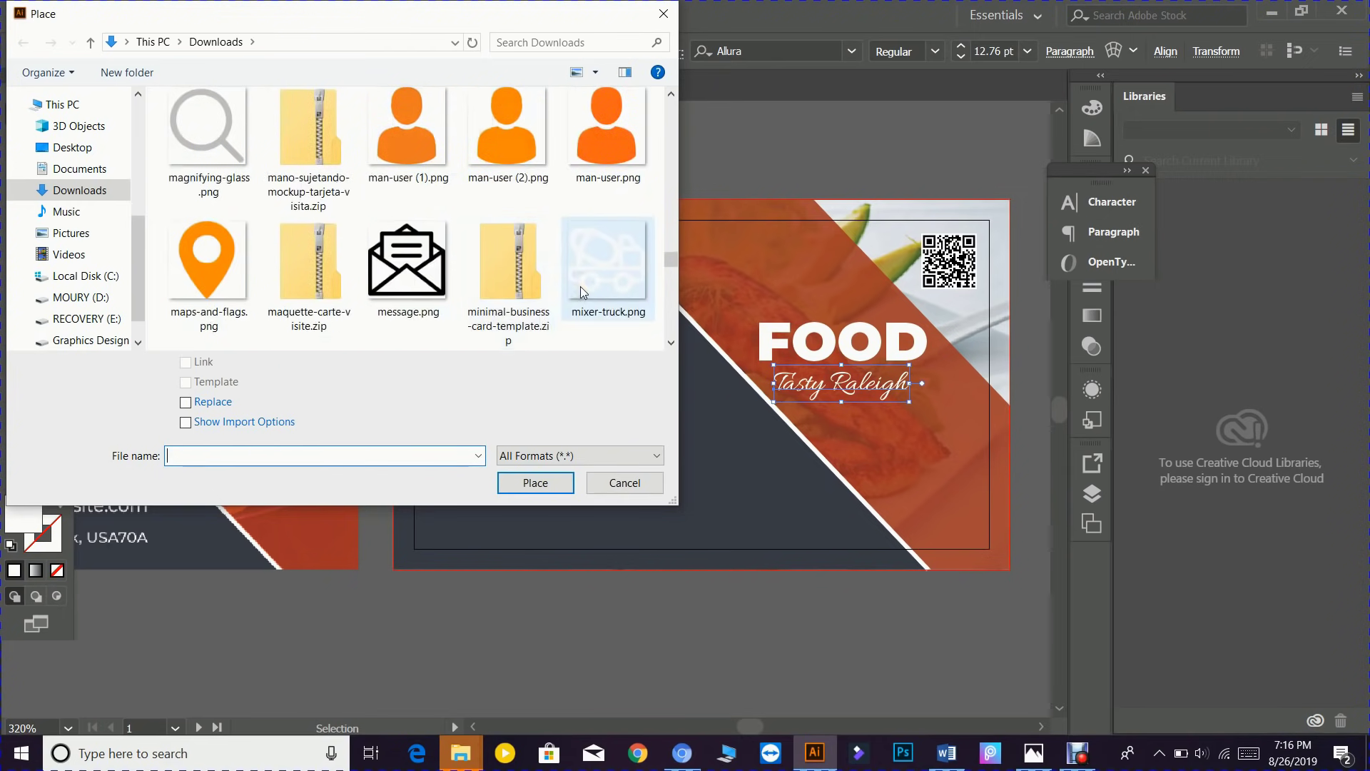
scroll(483, 286, down, 3)
scroll(482, 285, down, 2)
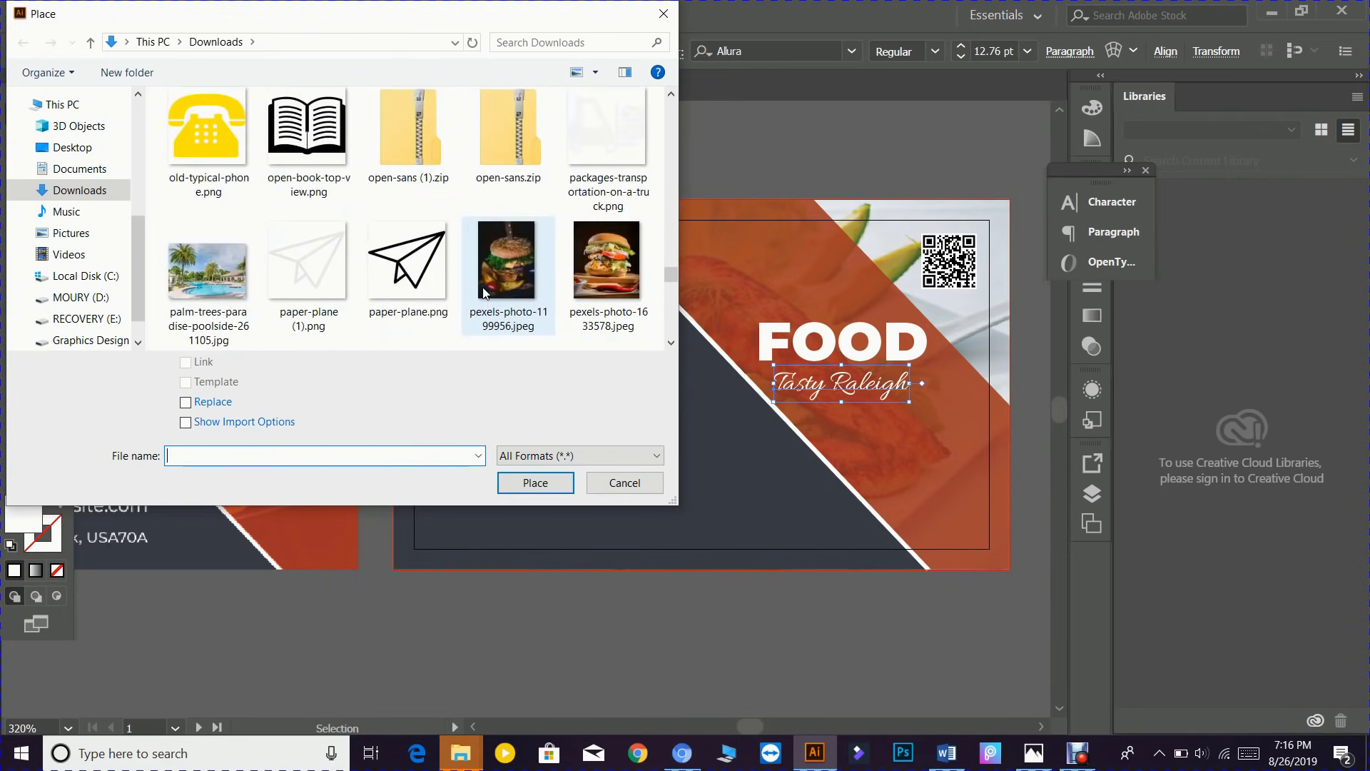
scroll(426, 271, down, 1)
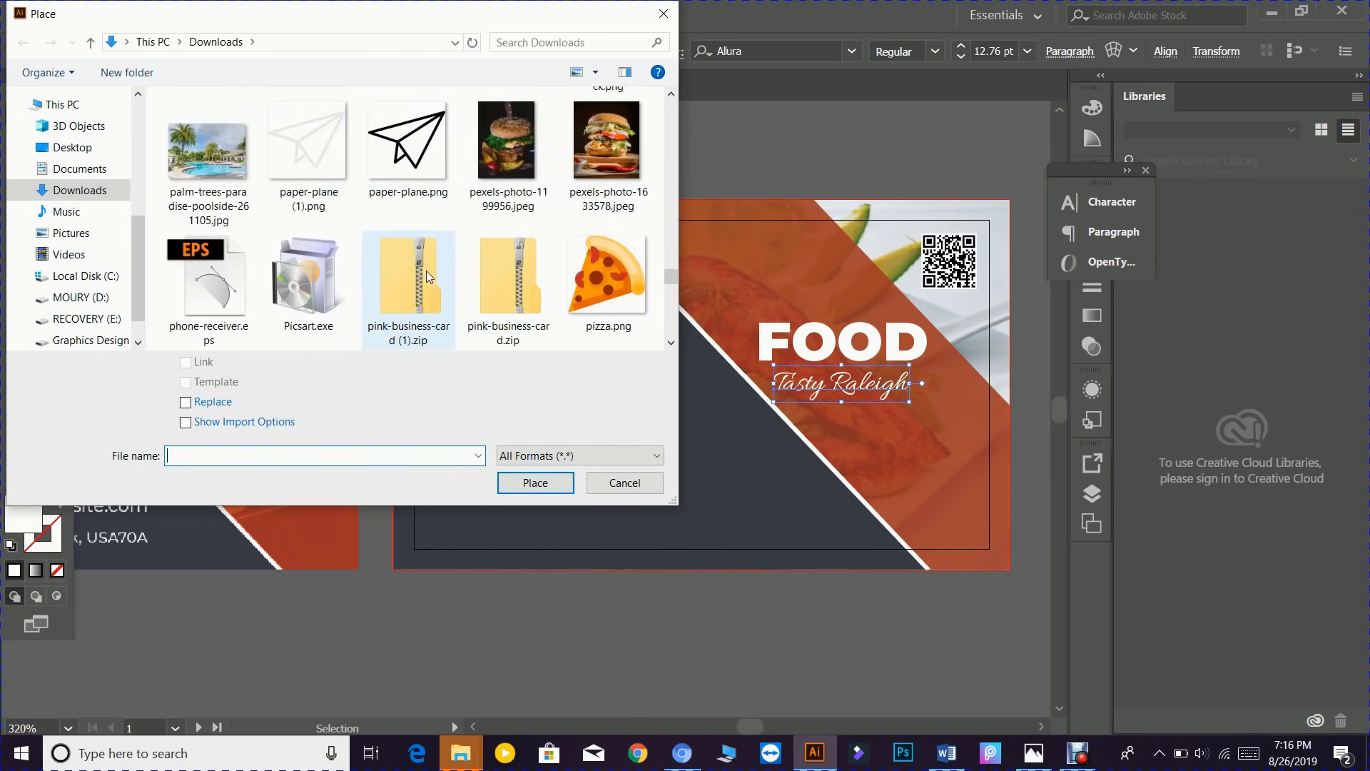
scroll(426, 271, down, 3)
scroll(428, 235, down, 1)
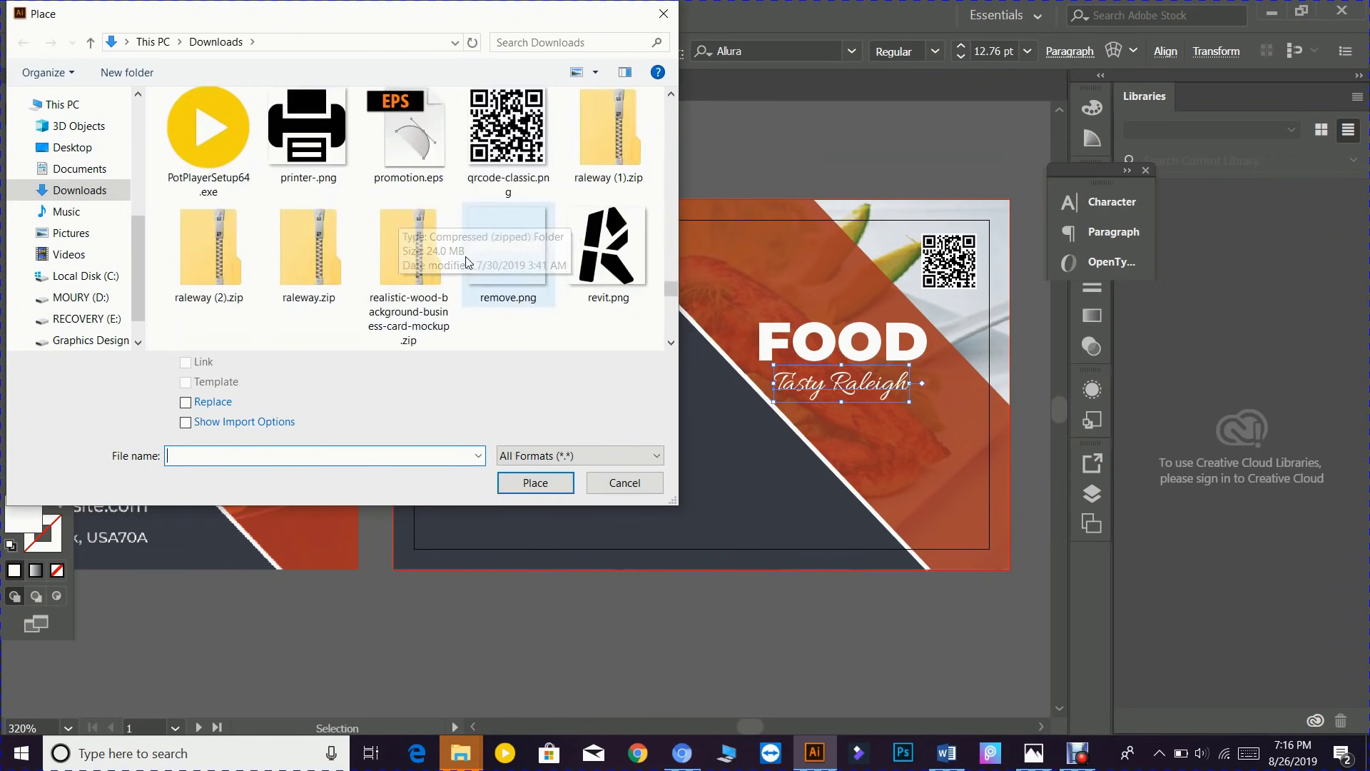
scroll(464, 263, down, 2)
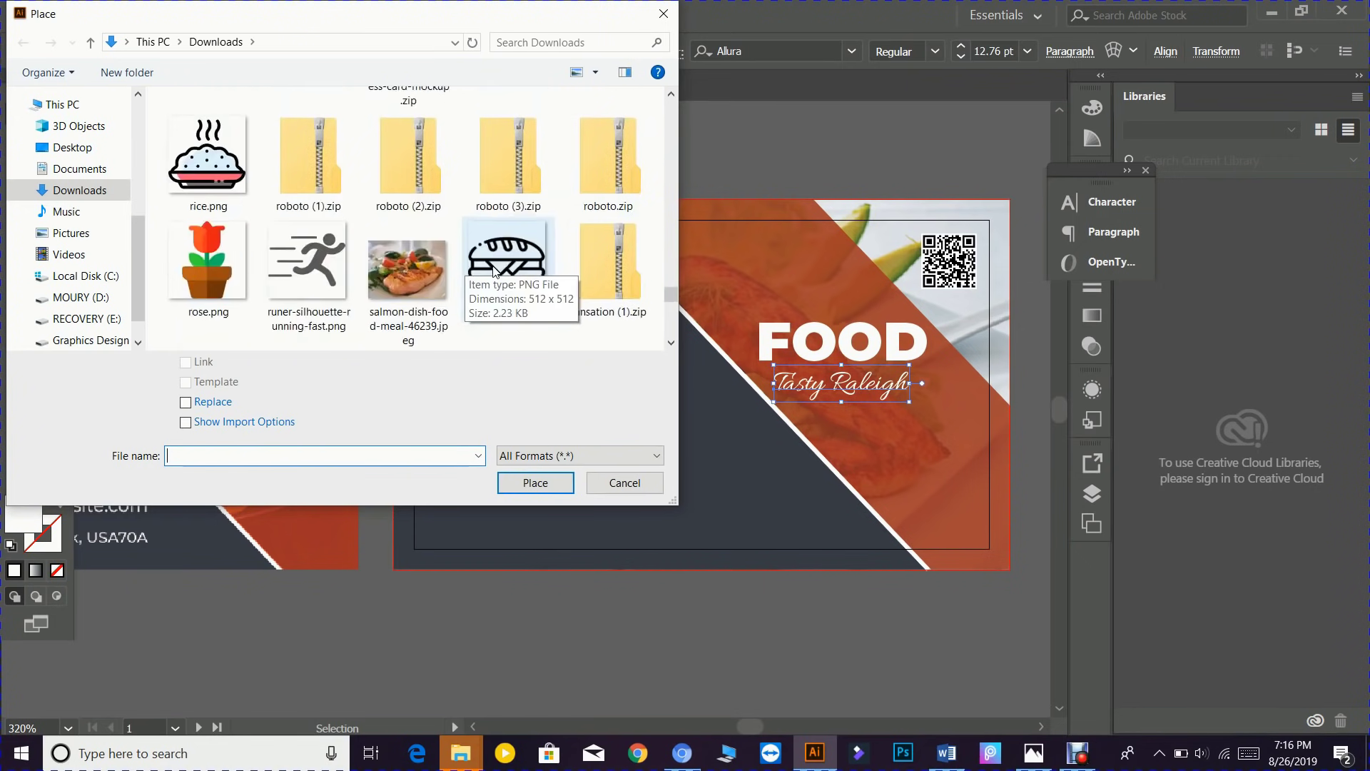
scroll(494, 270, down, 1)
scroll(478, 270, down, 2)
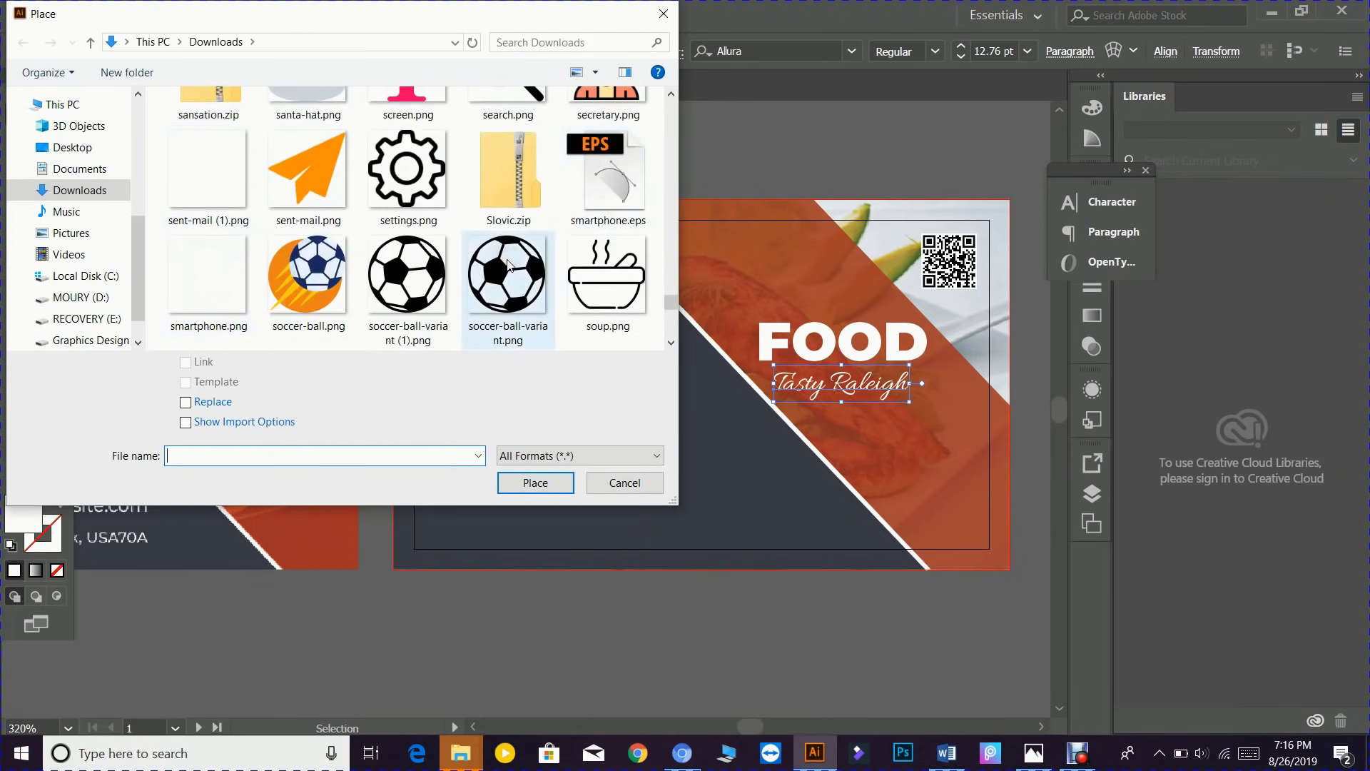
scroll(506, 257, down, 1)
scroll(508, 278, down, 1)
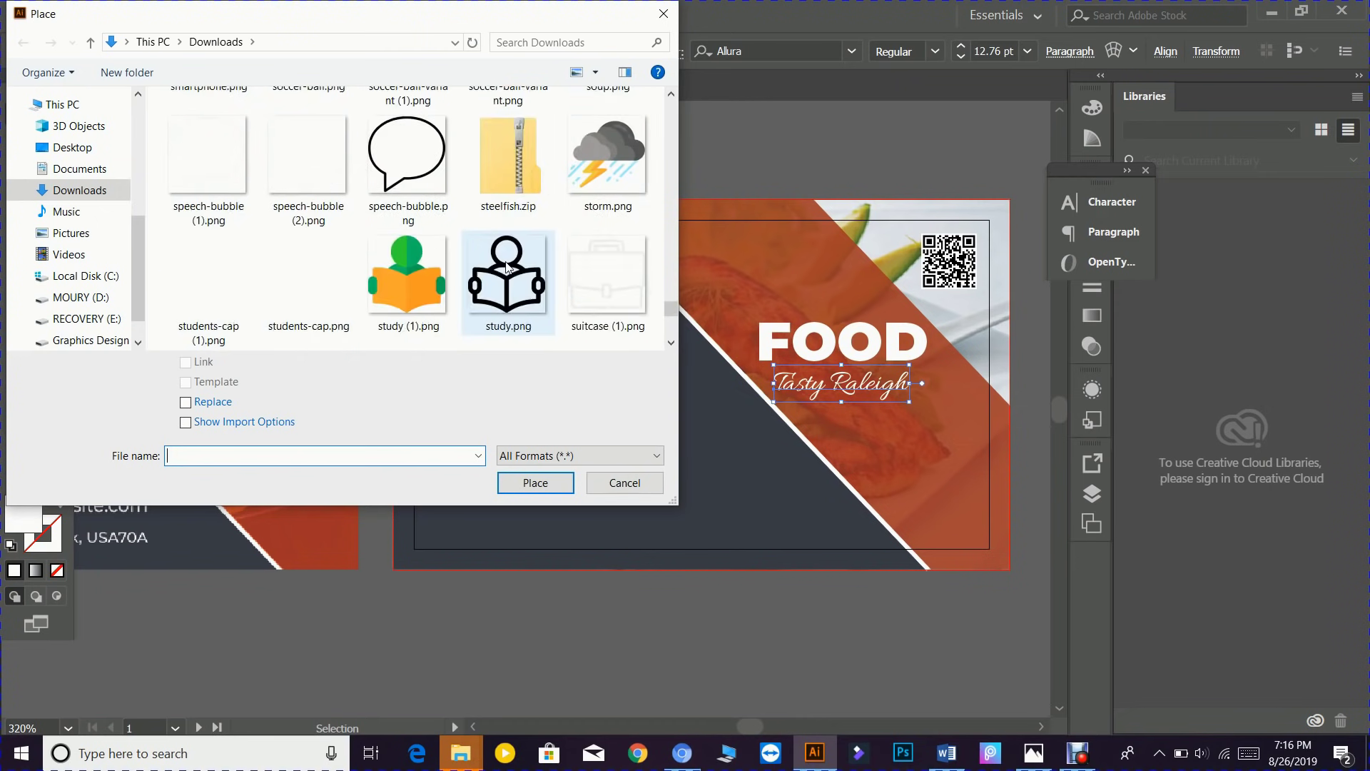
scroll(511, 281, down, 1)
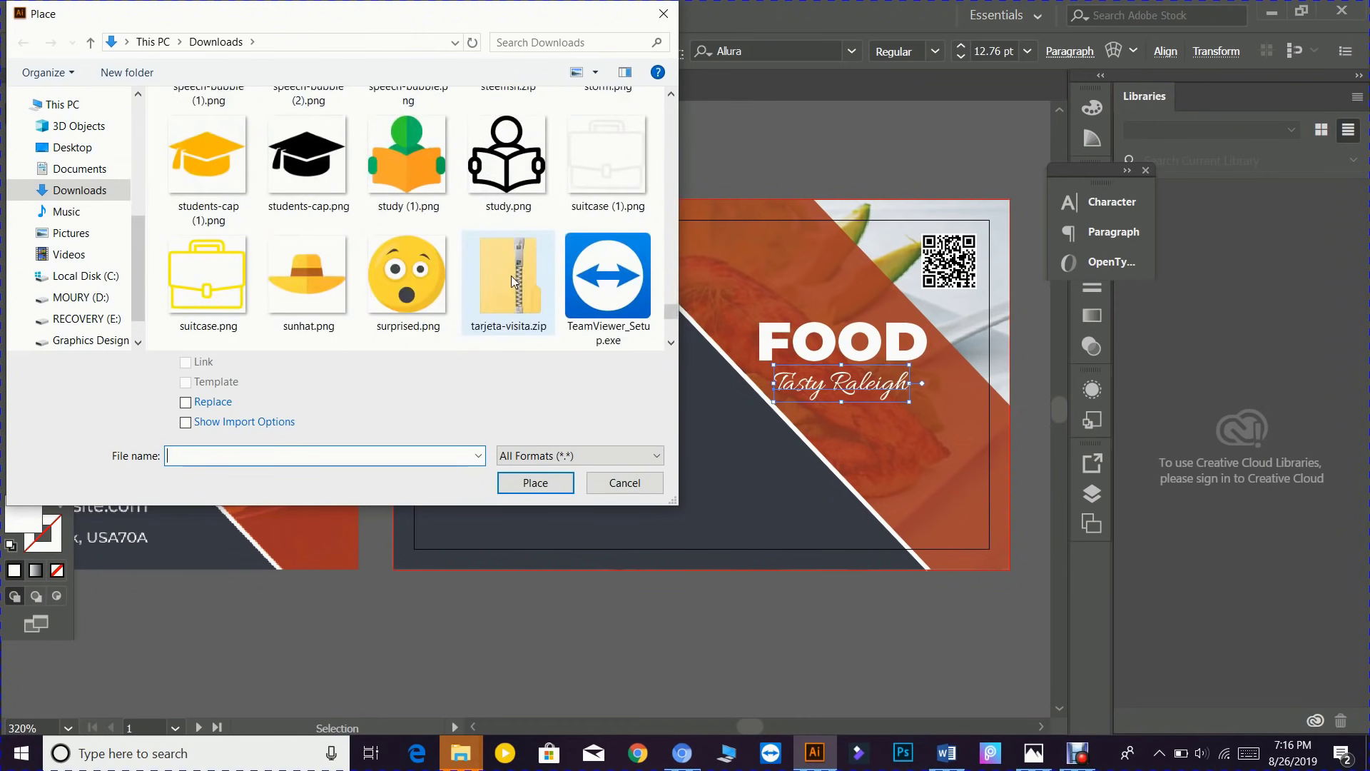
scroll(511, 280, down, 1)
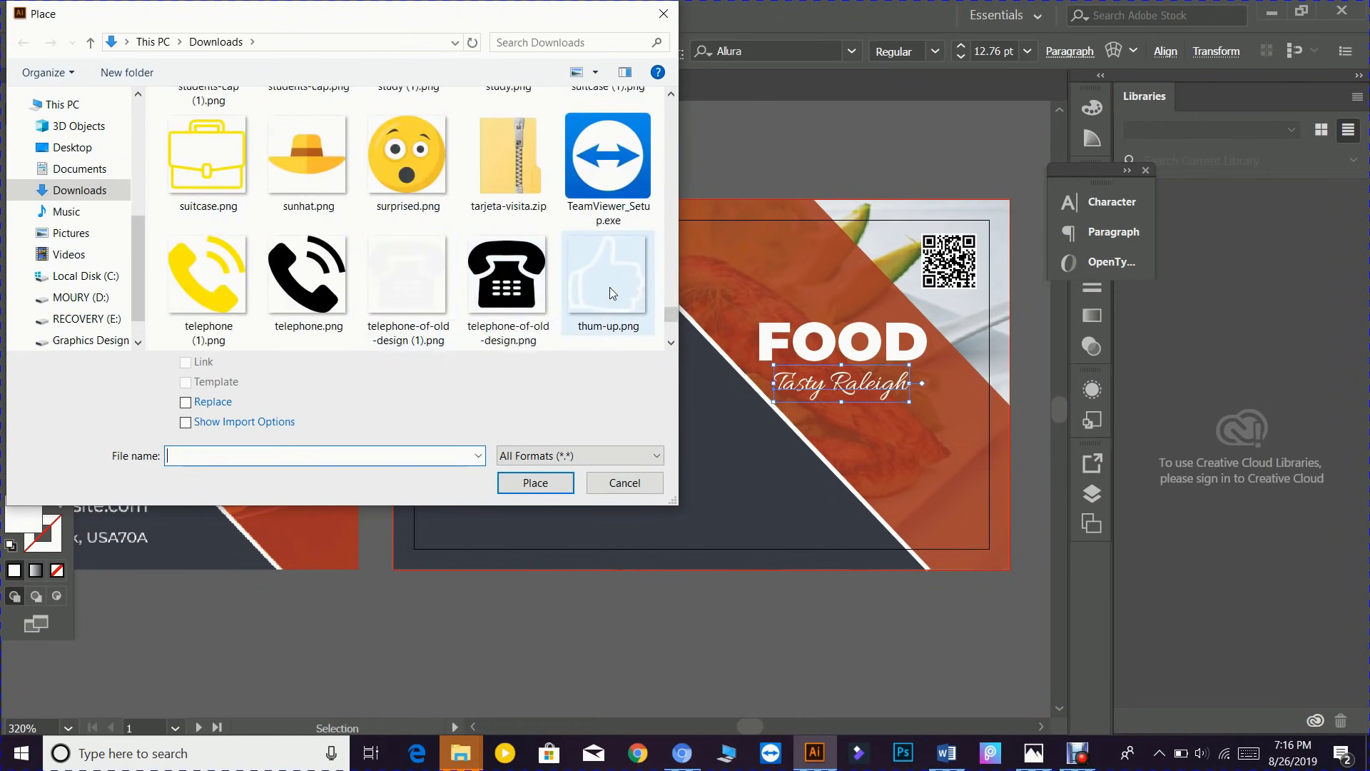
scroll(612, 293, down, 1)
scroll(467, 285, down, 1)
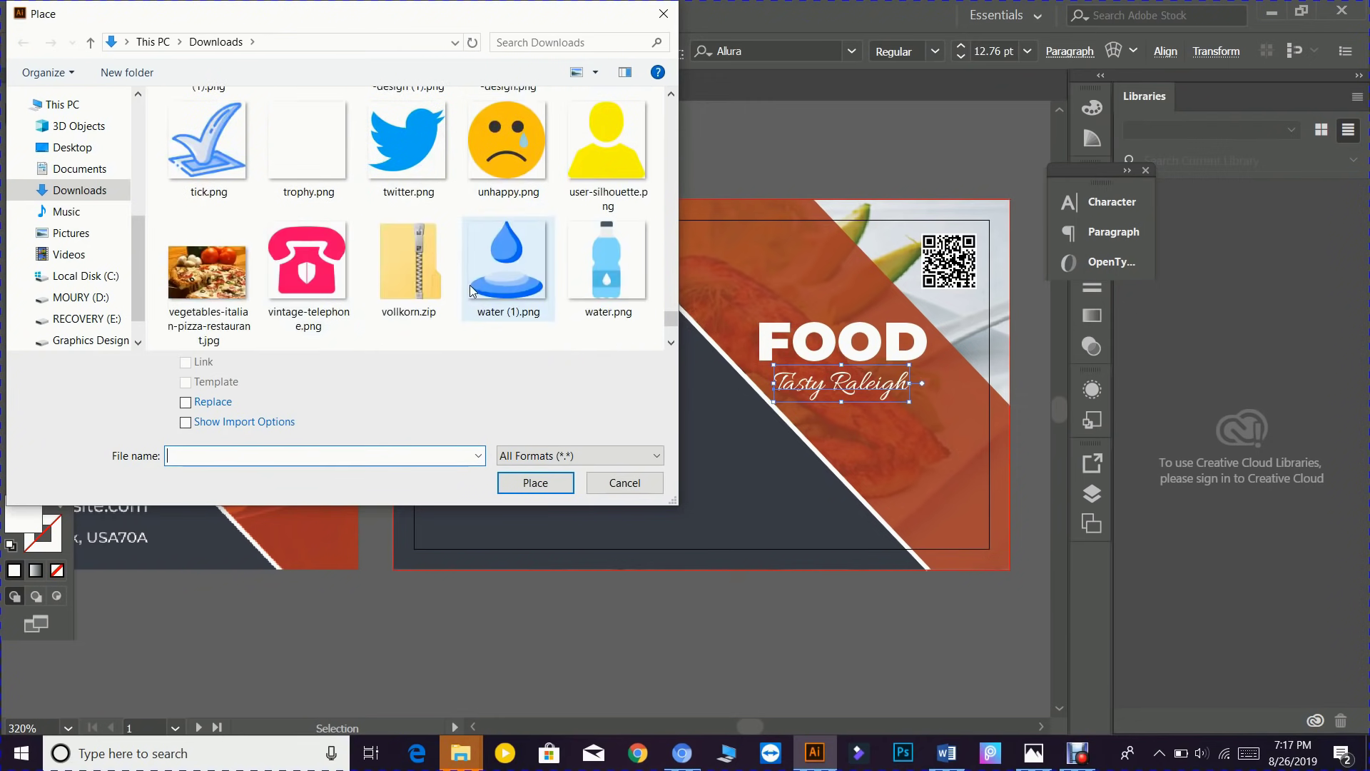
scroll(398, 298, down, 2)
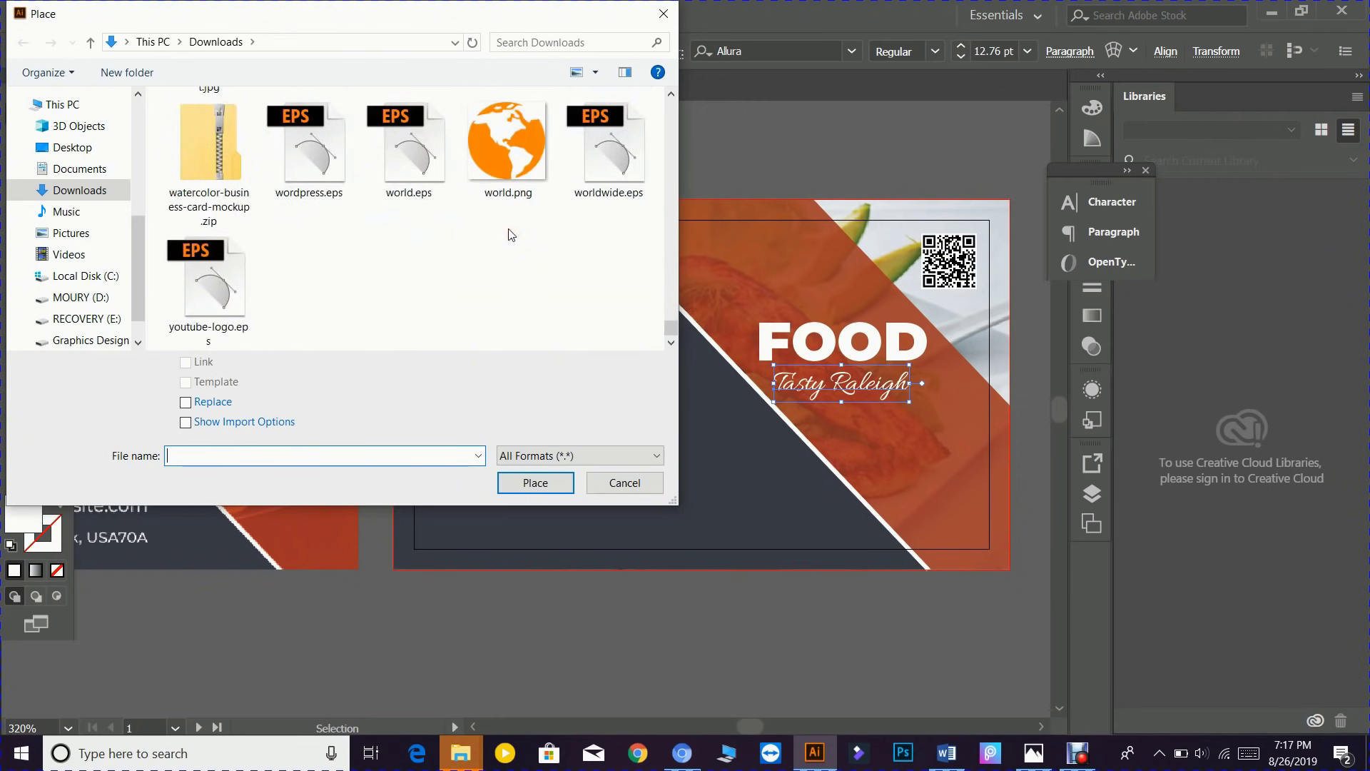
scroll(500, 227, up, 2)
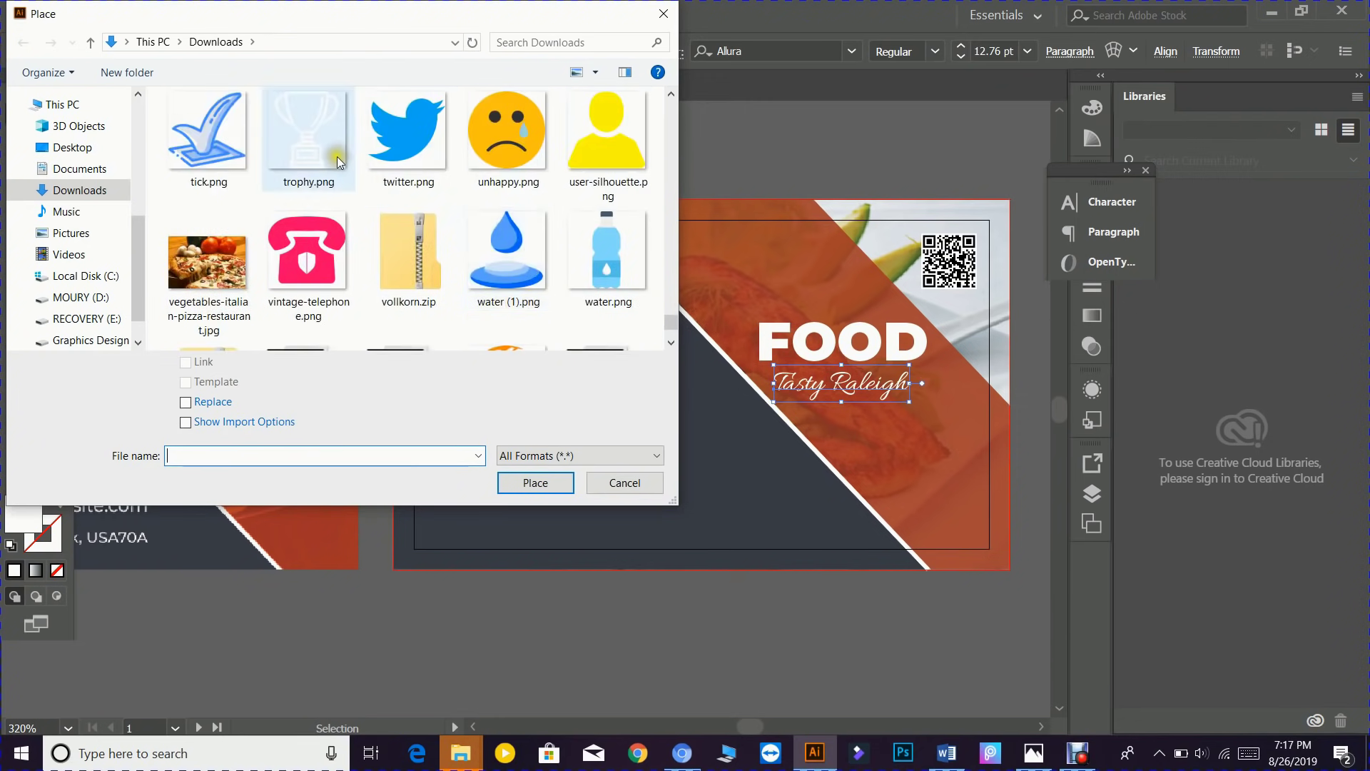
key(Escape)
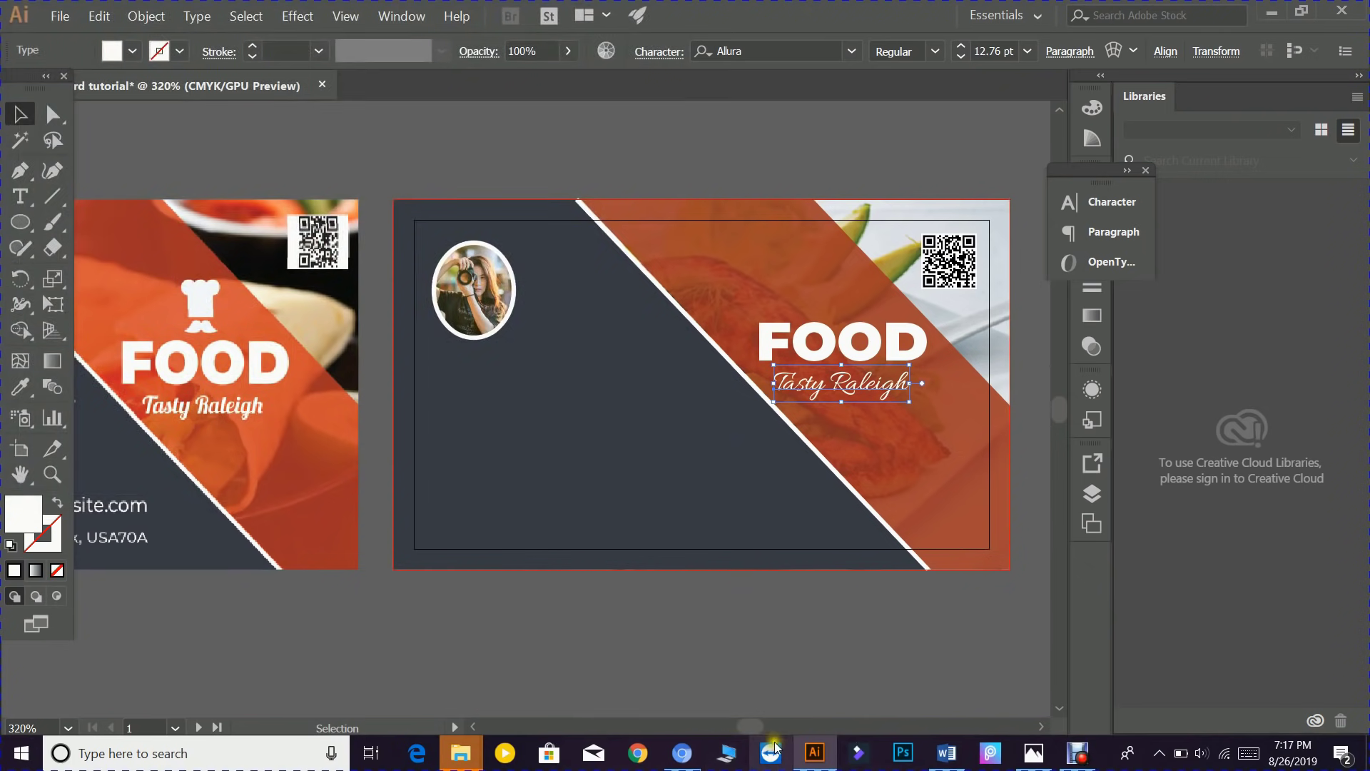
mouse_move(827, 742)
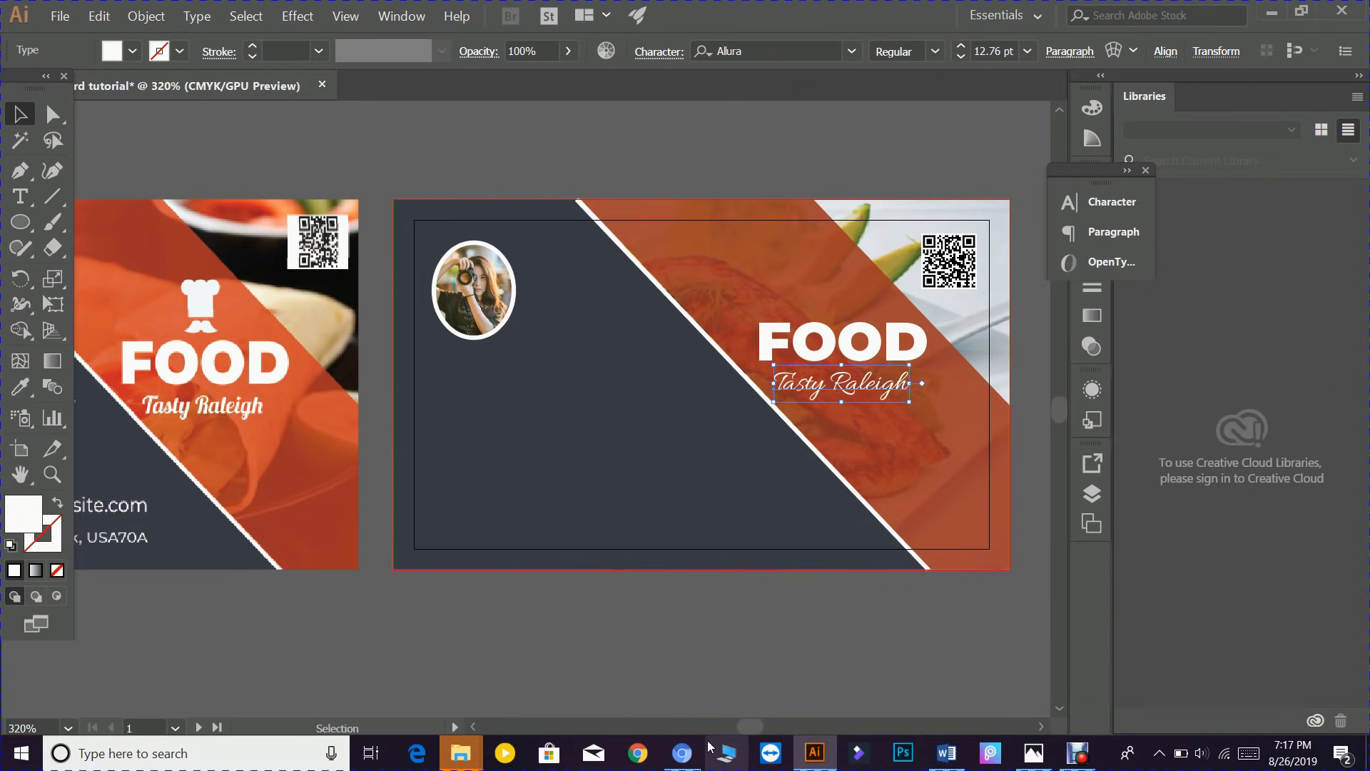
- Open Flaticon's filled Chef icon, try its colour editor, and follow the Login link
mouse_move(682, 749)
click(664, 681)
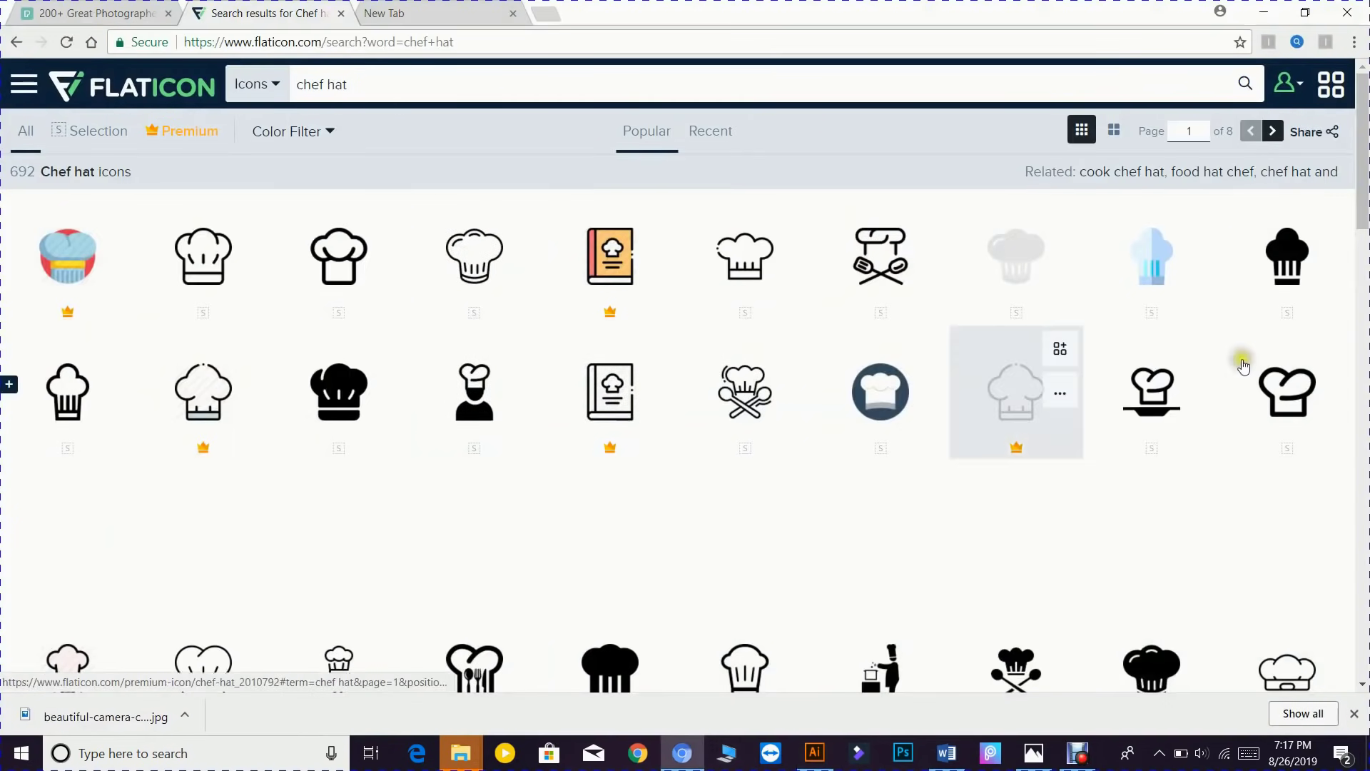
scroll(742, 414, down, 5)
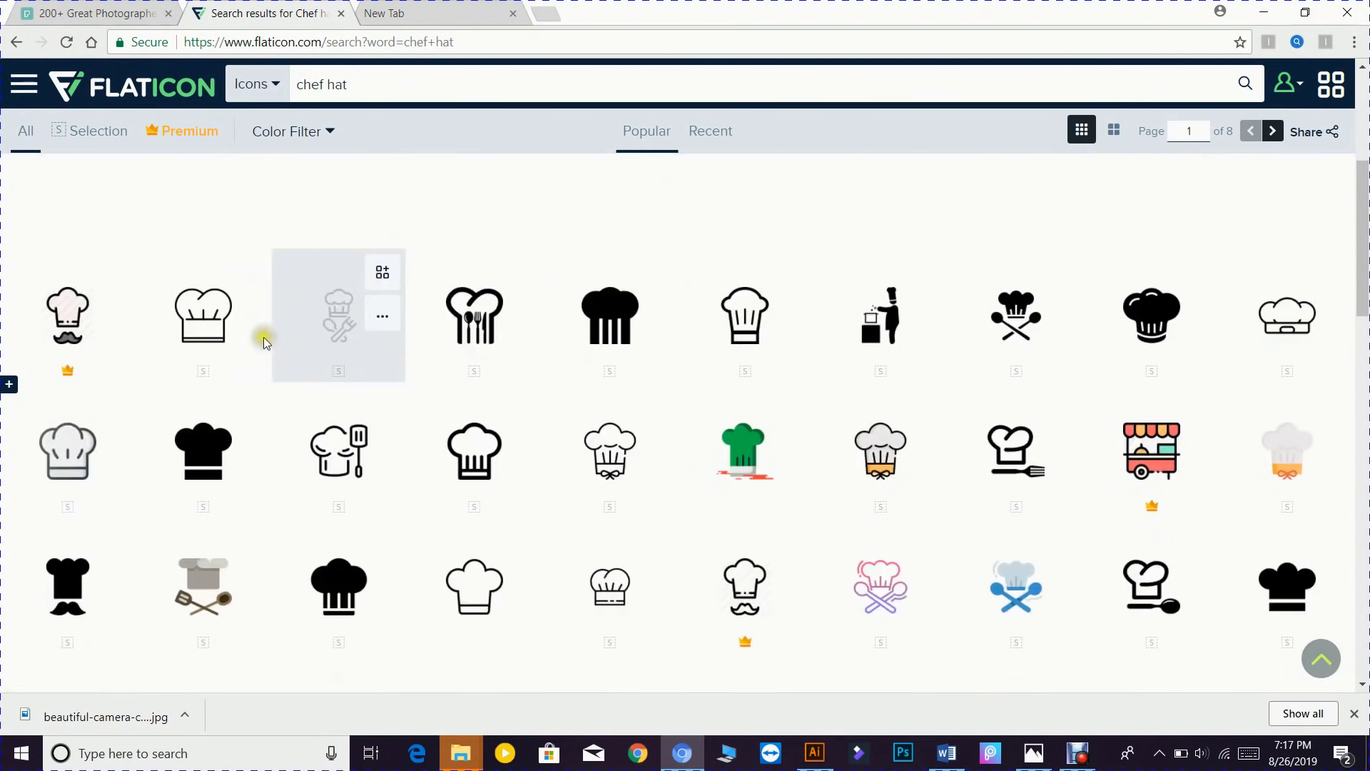
click(221, 464)
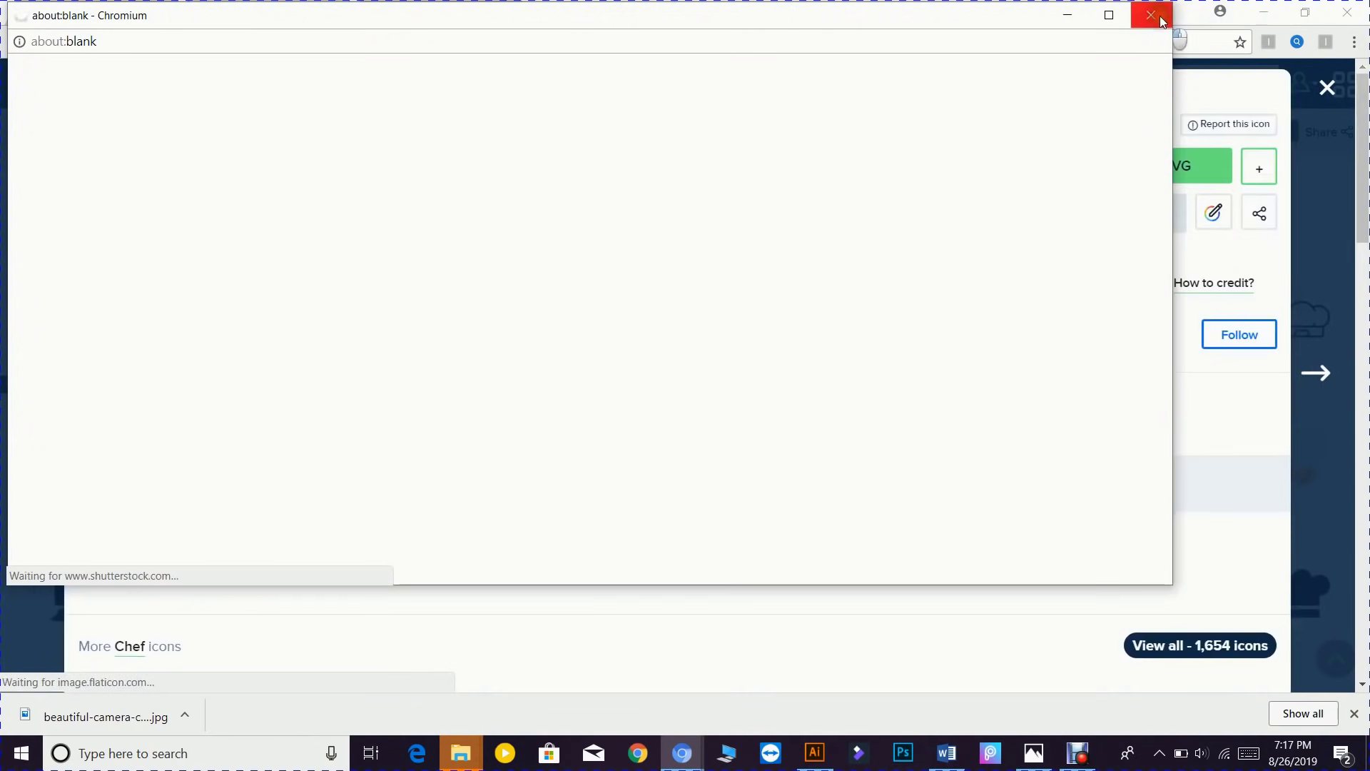
click(1159, 18)
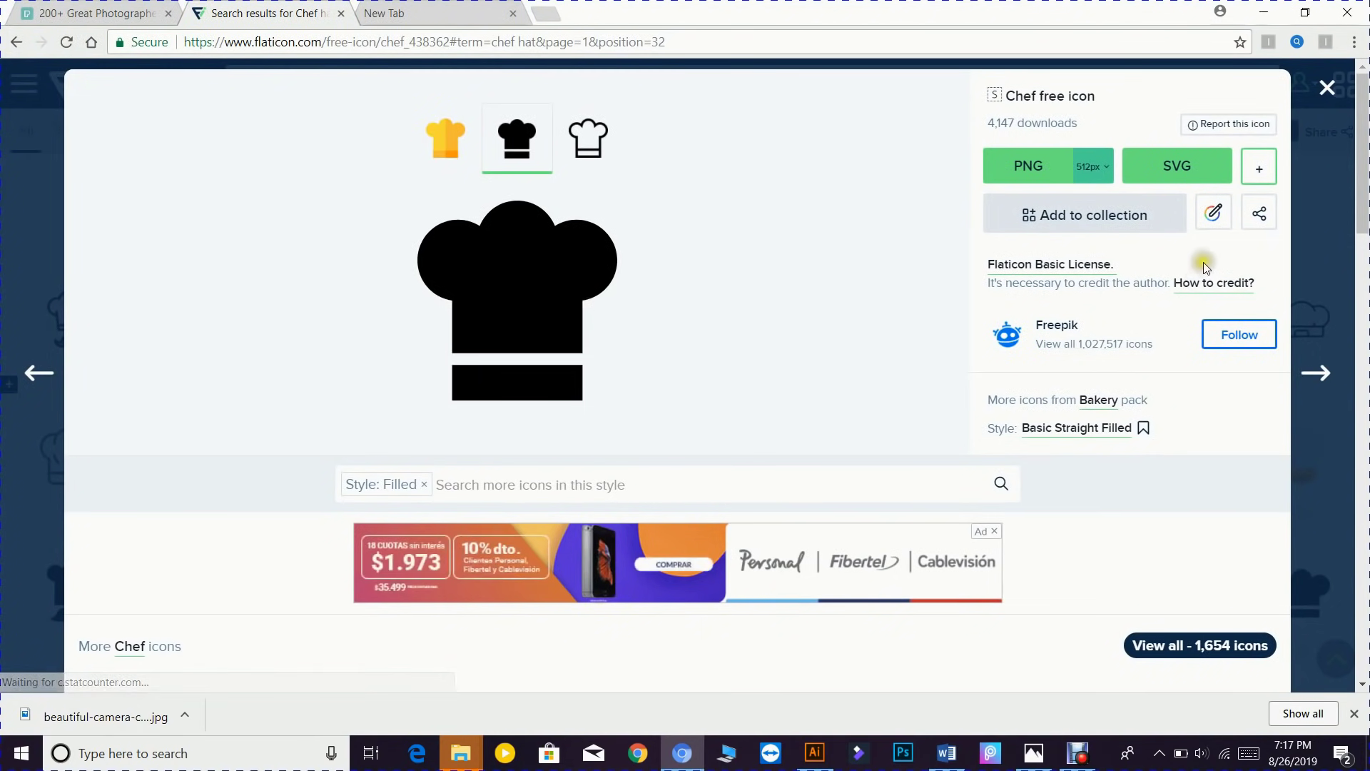
click(1212, 208)
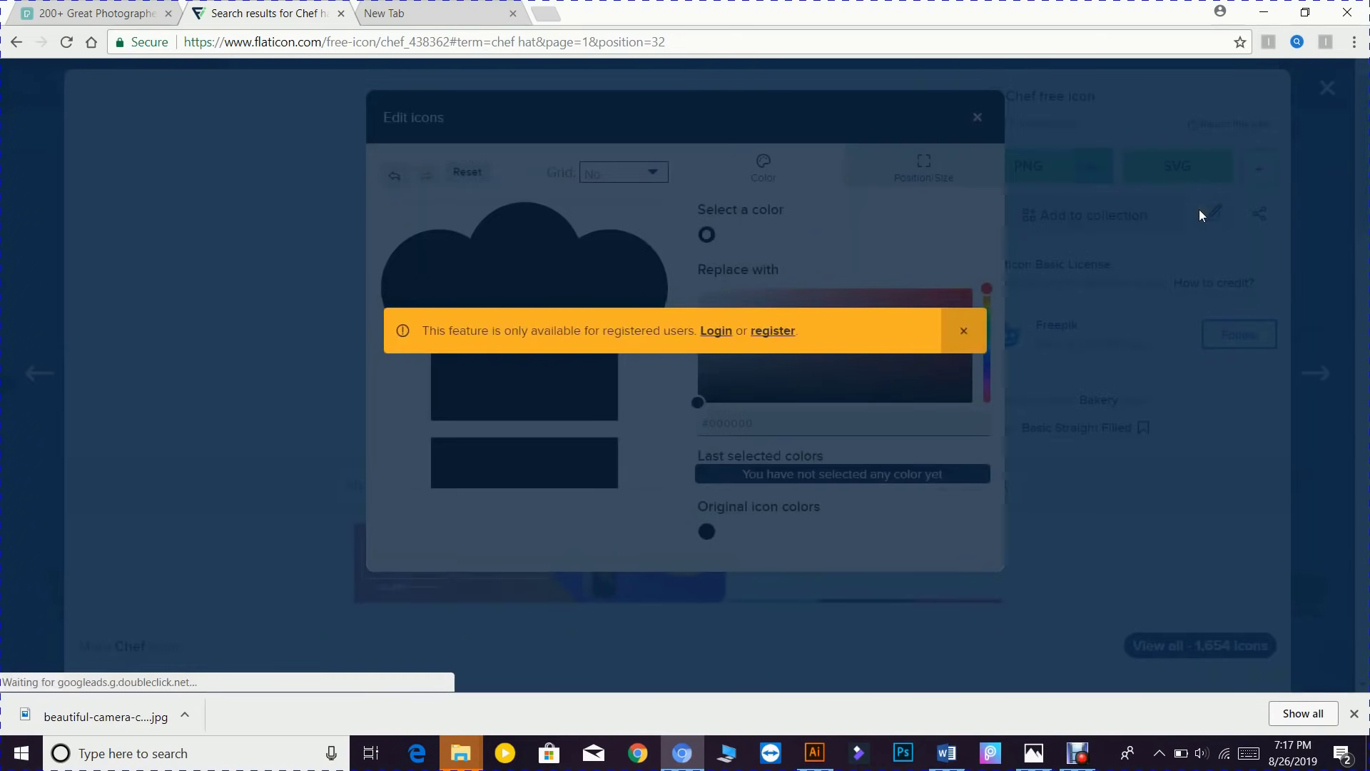
click(726, 334)
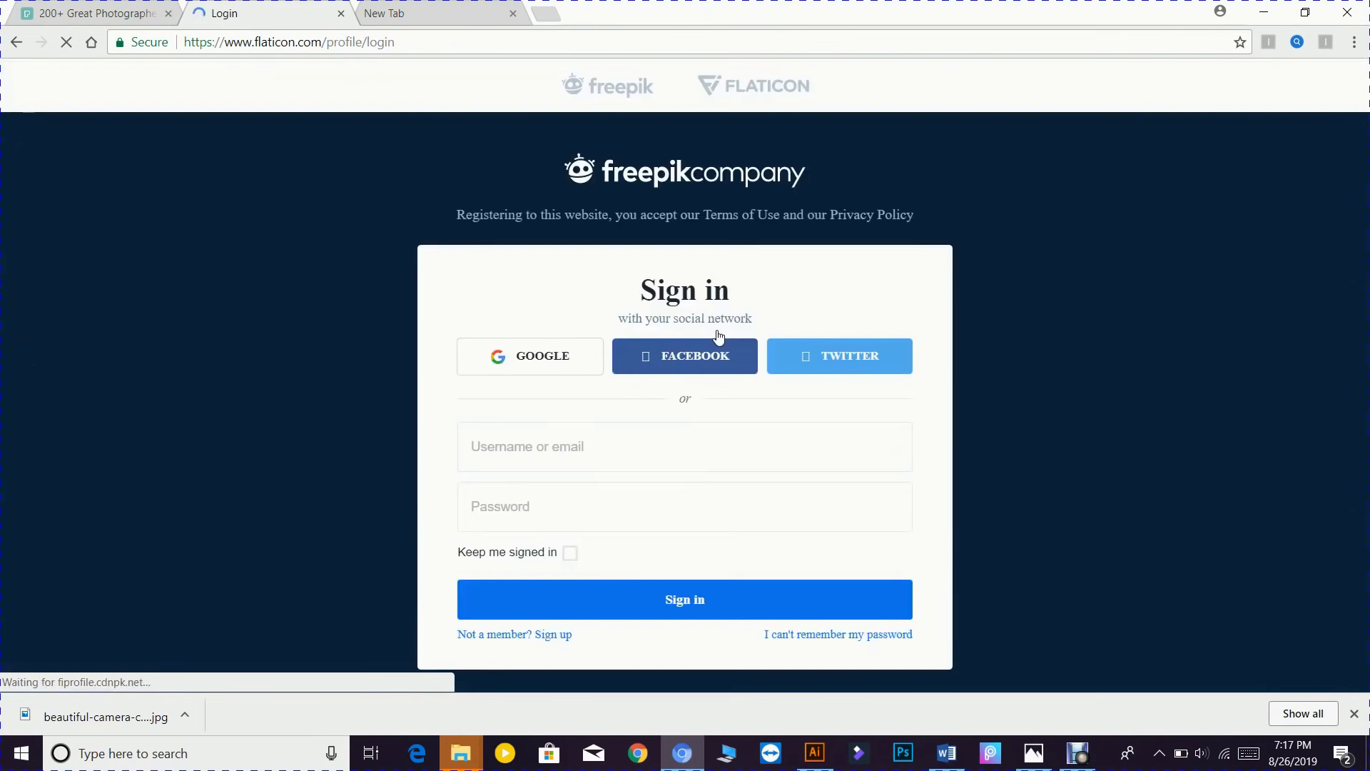
- Enter the account e-mail and password, tick Keep me signed in, and submit
click(647, 468)
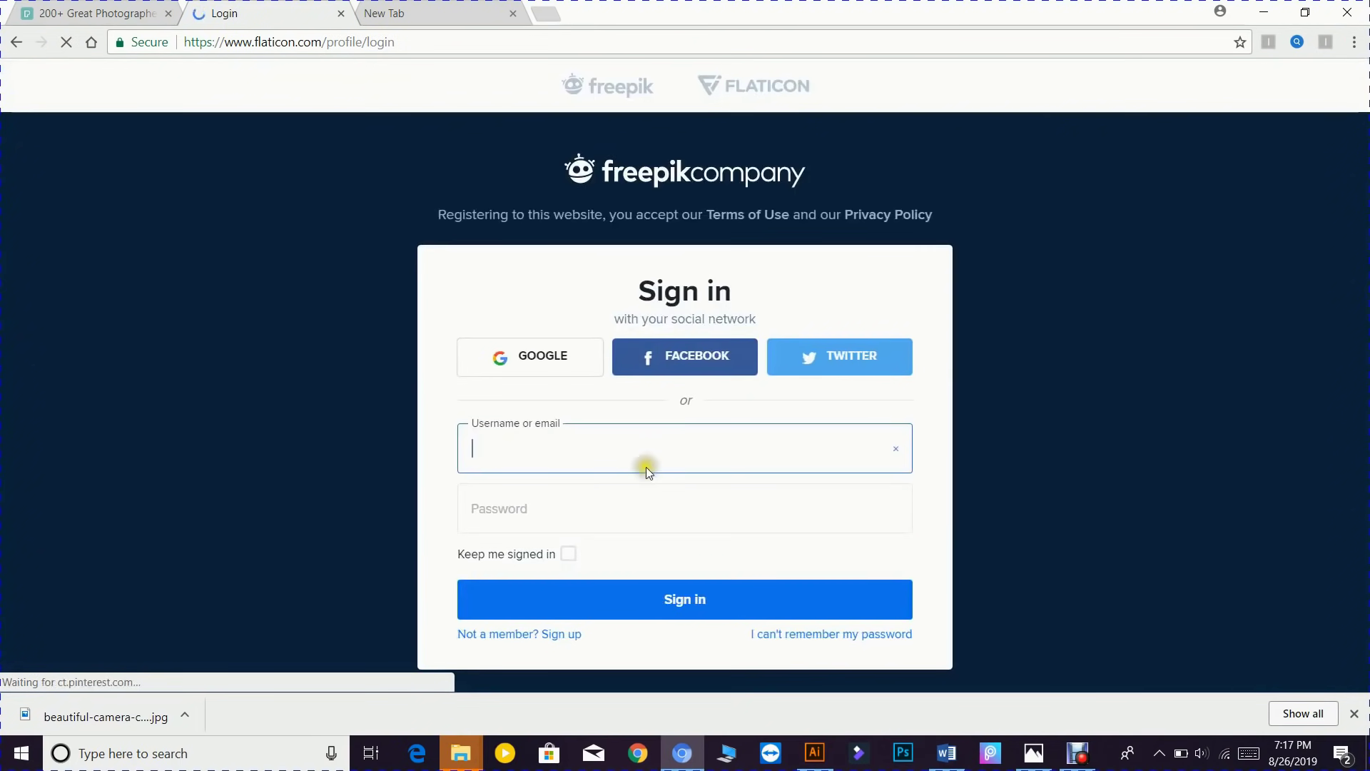
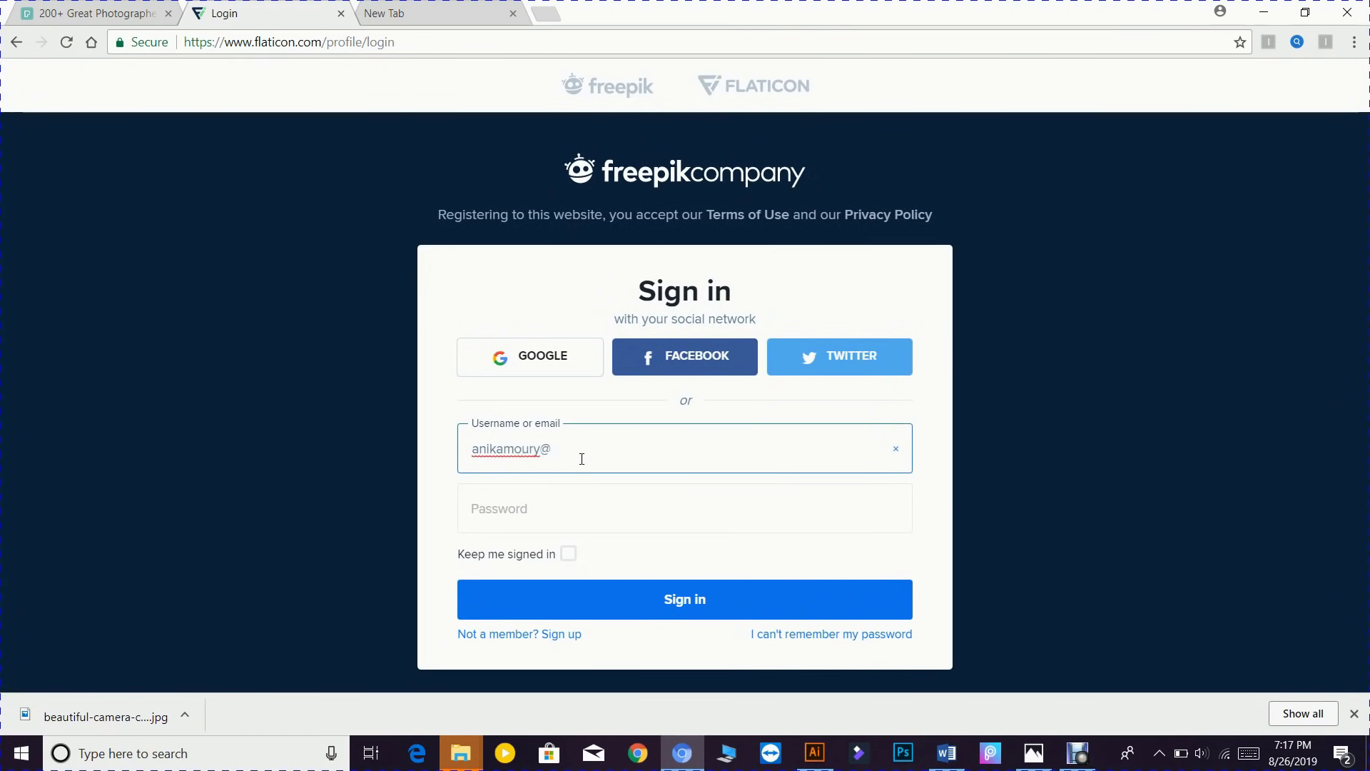
click(560, 524)
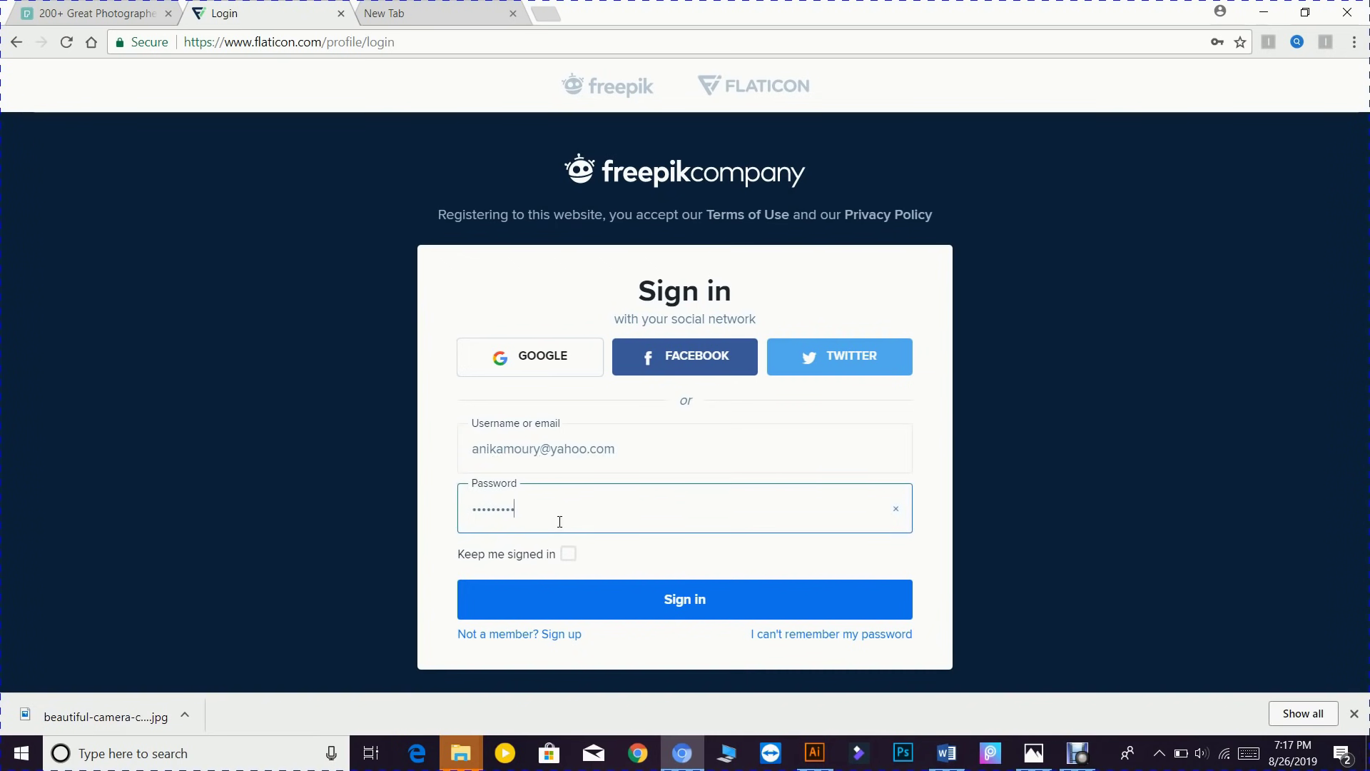
click(568, 554)
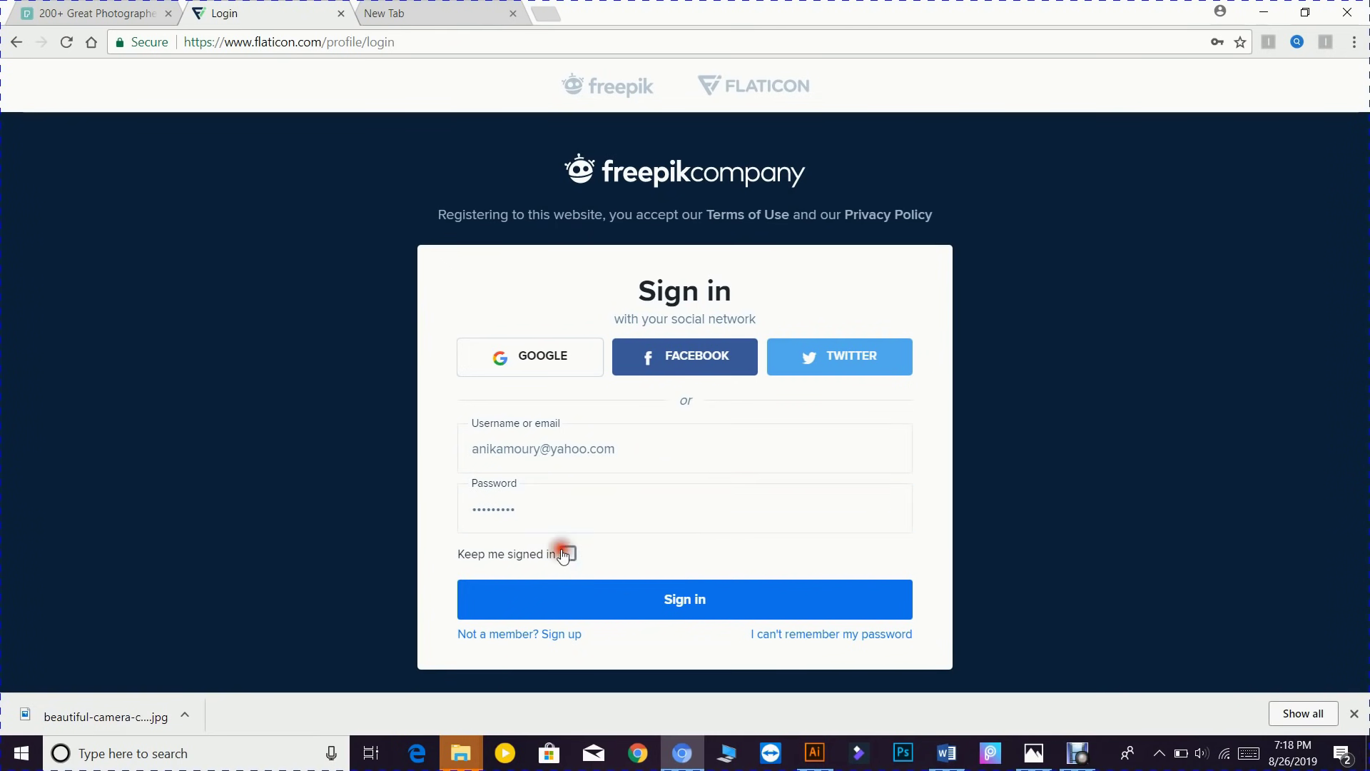
click(648, 602)
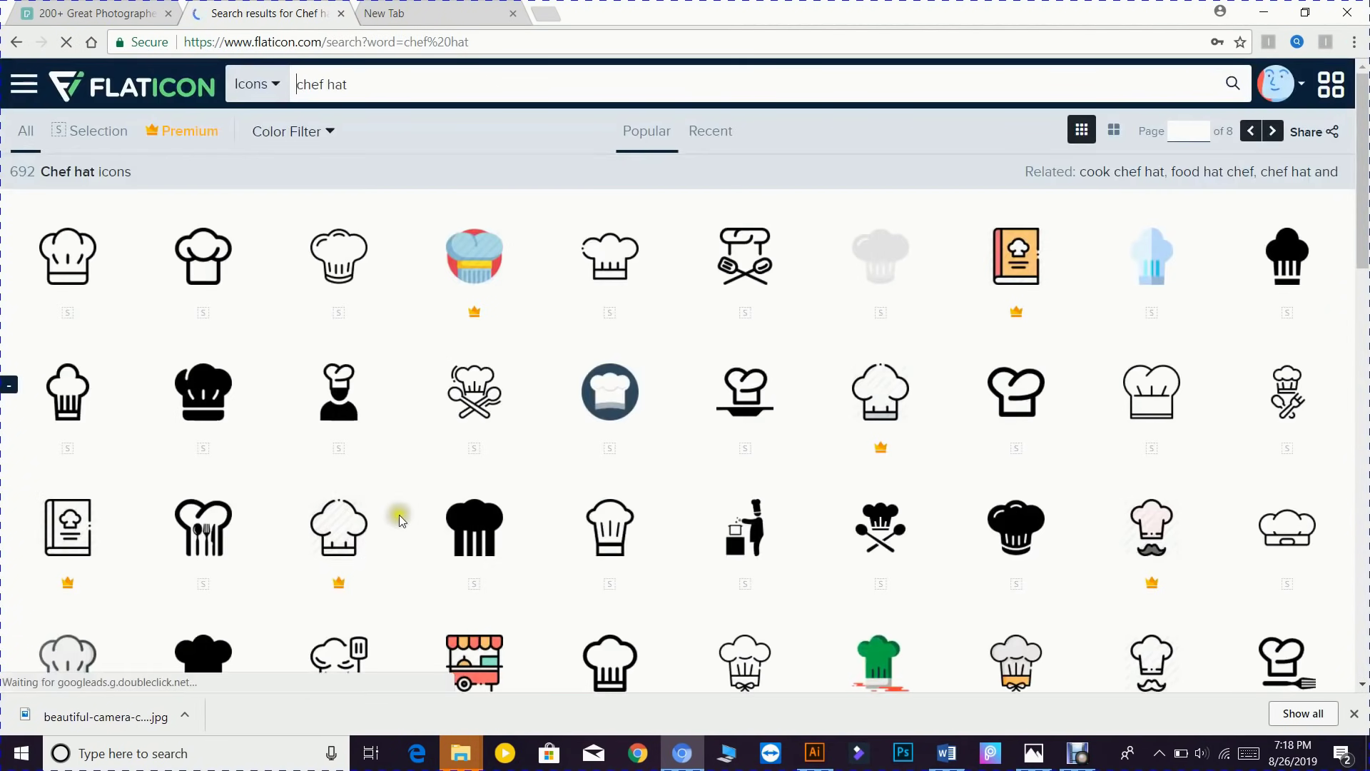
- Open the filled chef hat icon in Flaticon's editor and recolour it white
scroll(543, 527, down, 3)
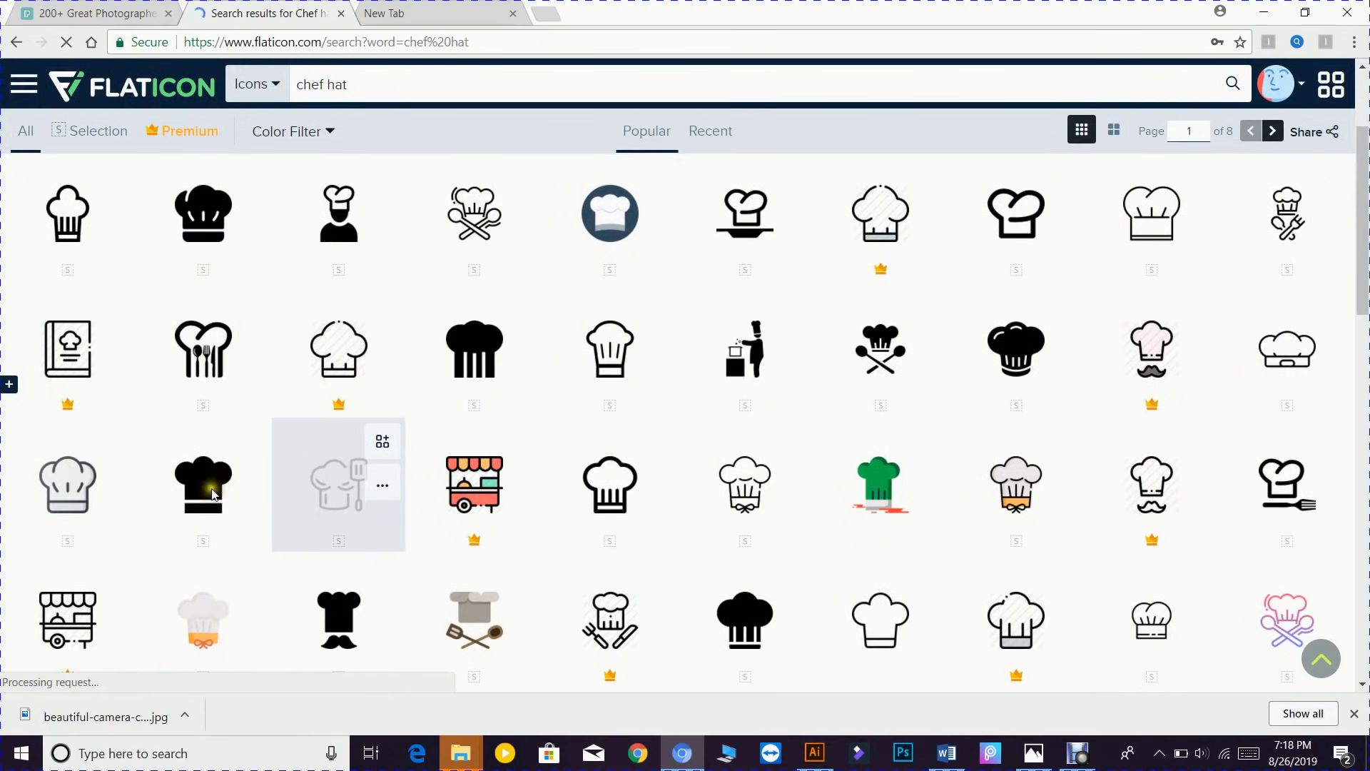
click(212, 492)
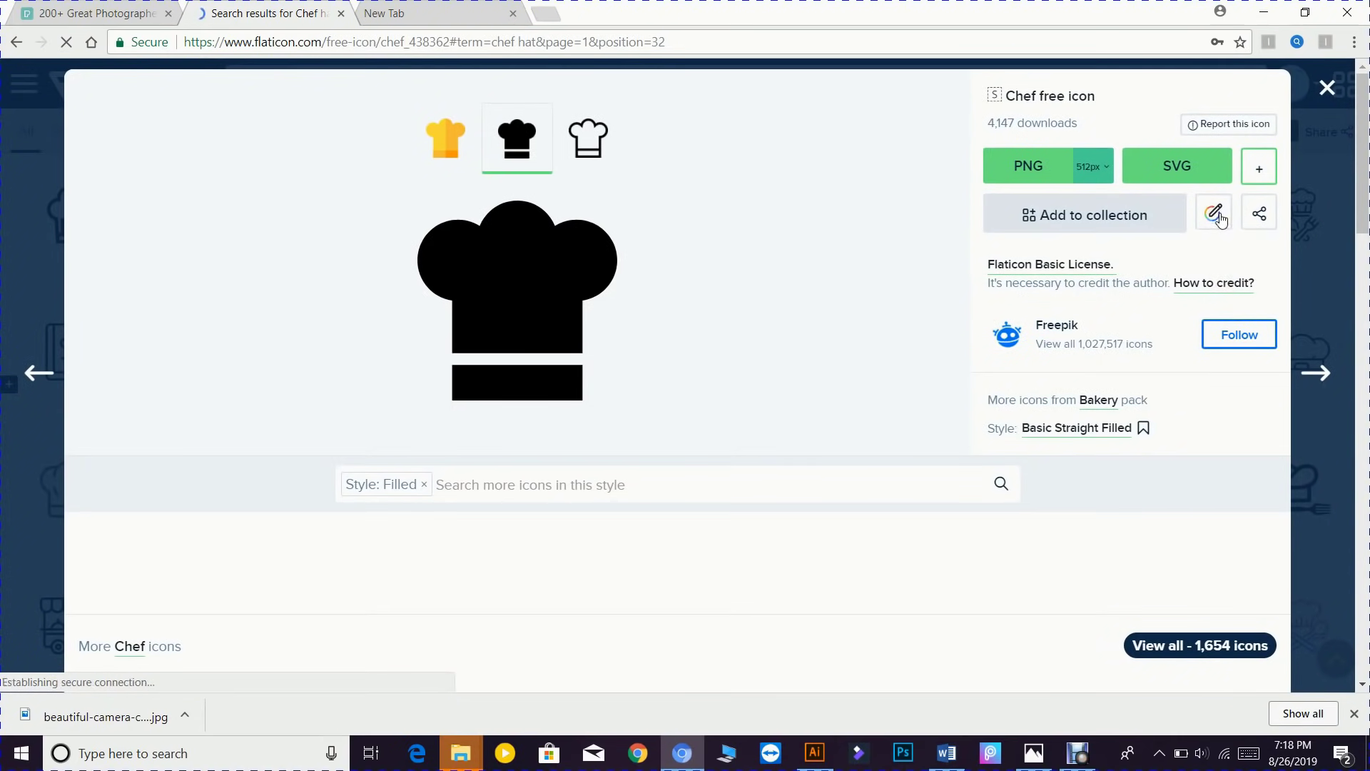
click(1216, 217)
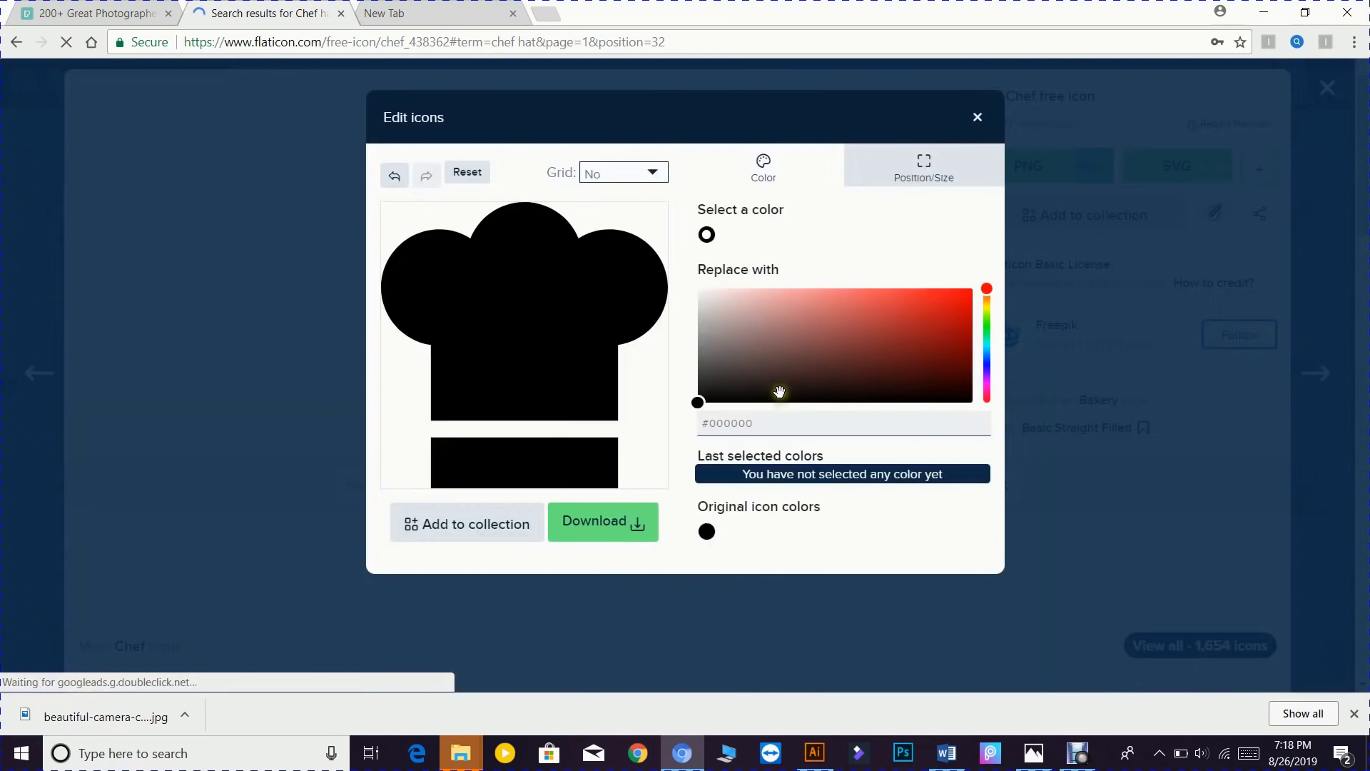
click(735, 351)
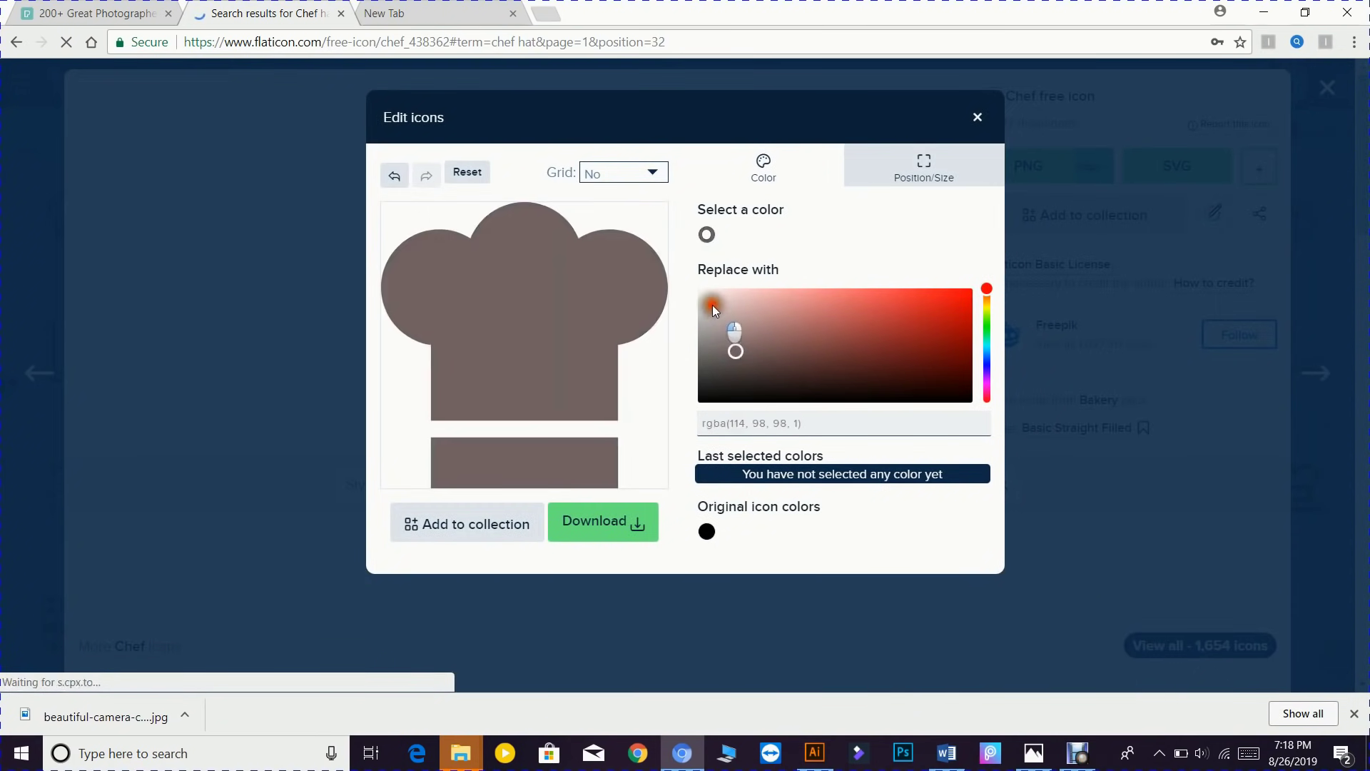
drag(712, 306, 695, 276)
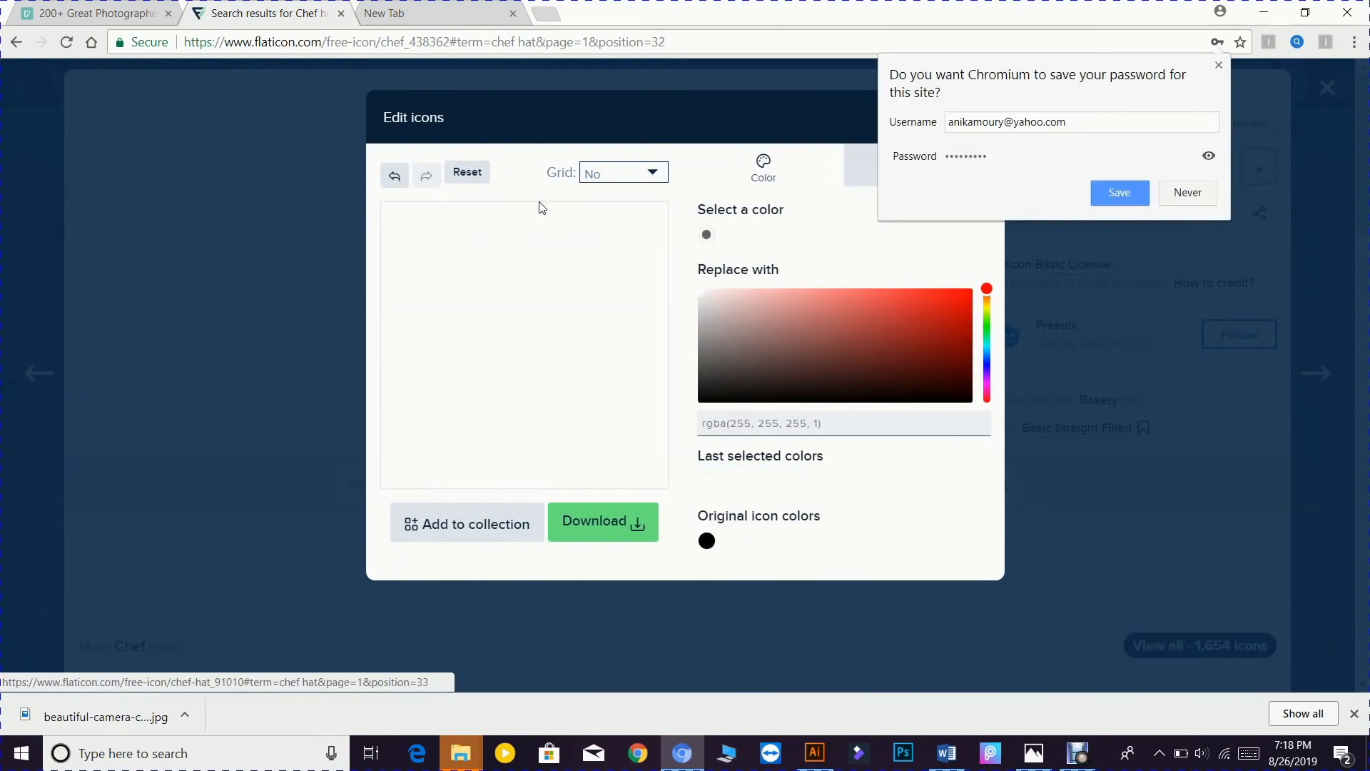
click(1137, 194)
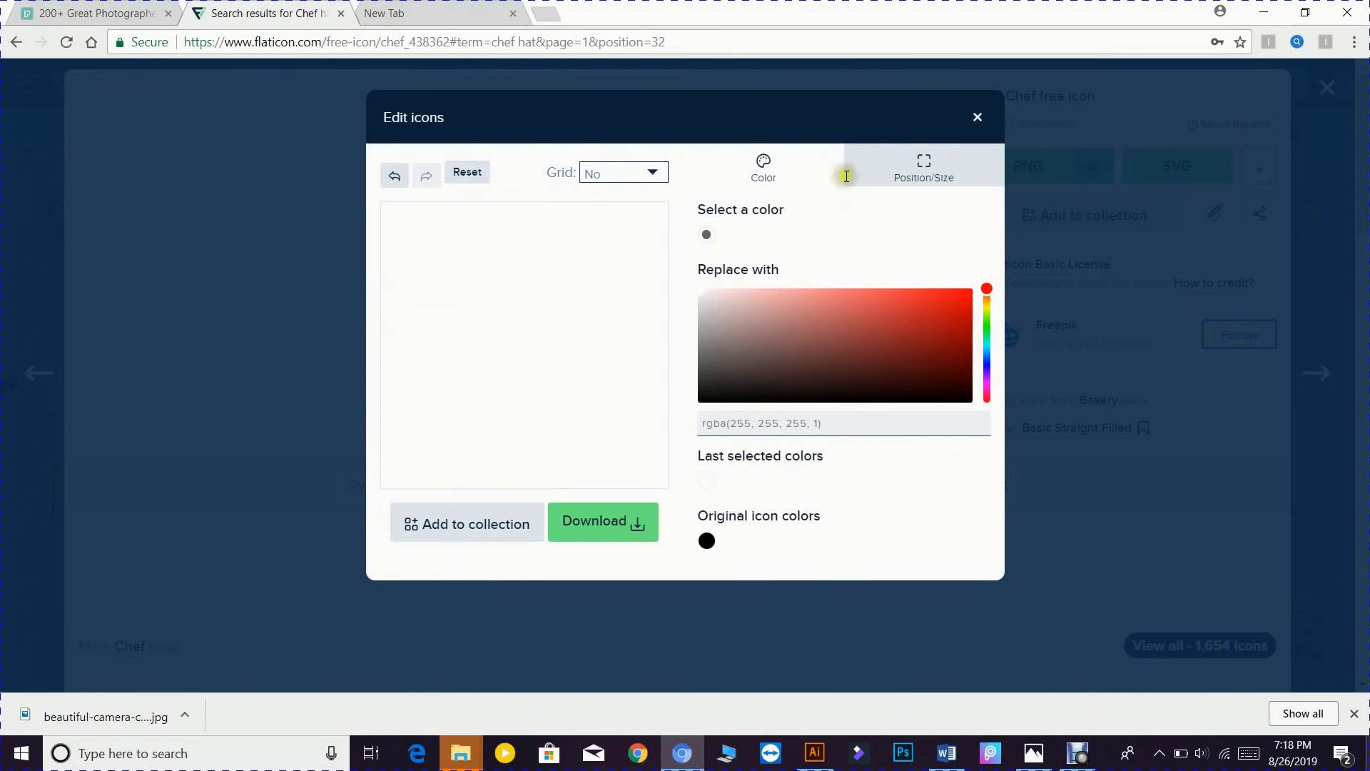
- Download the white chef hat as a 512 px PNG and close the editor
click(598, 538)
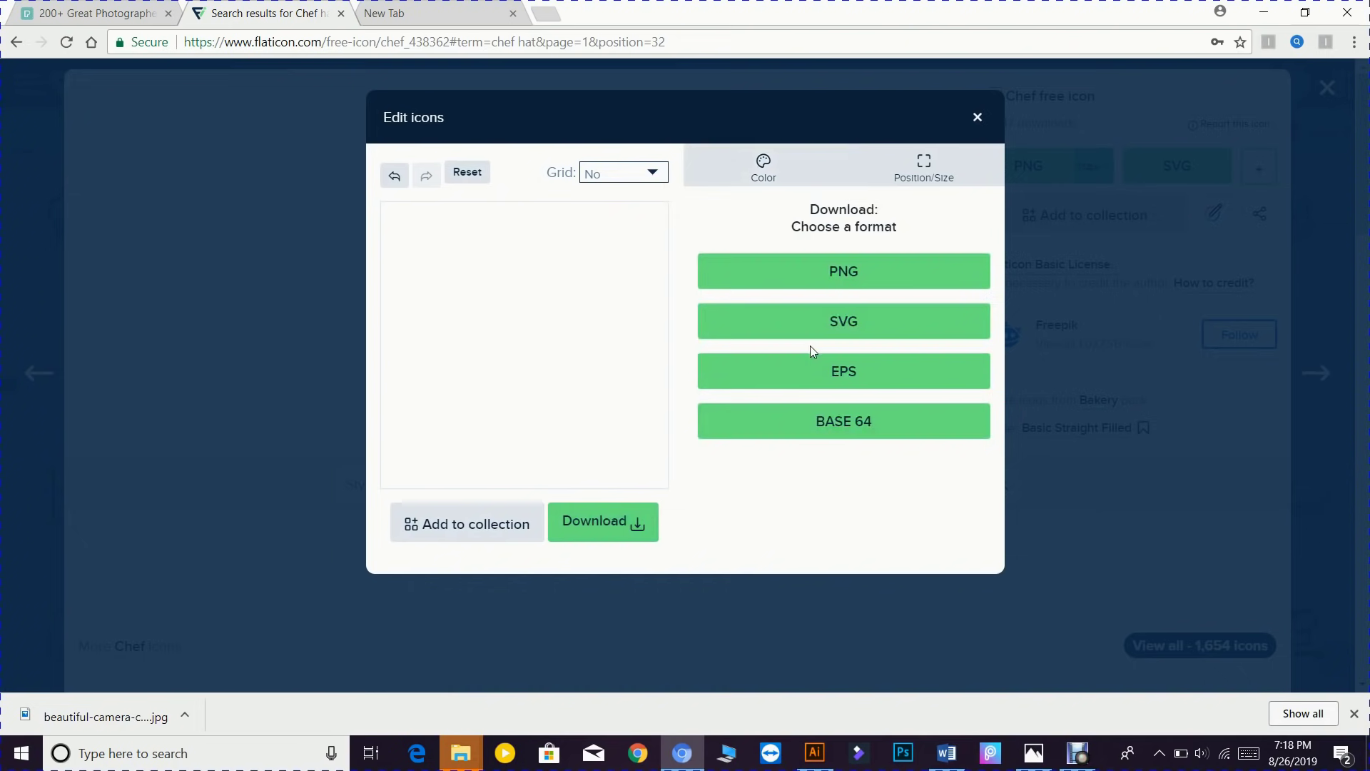
click(847, 282)
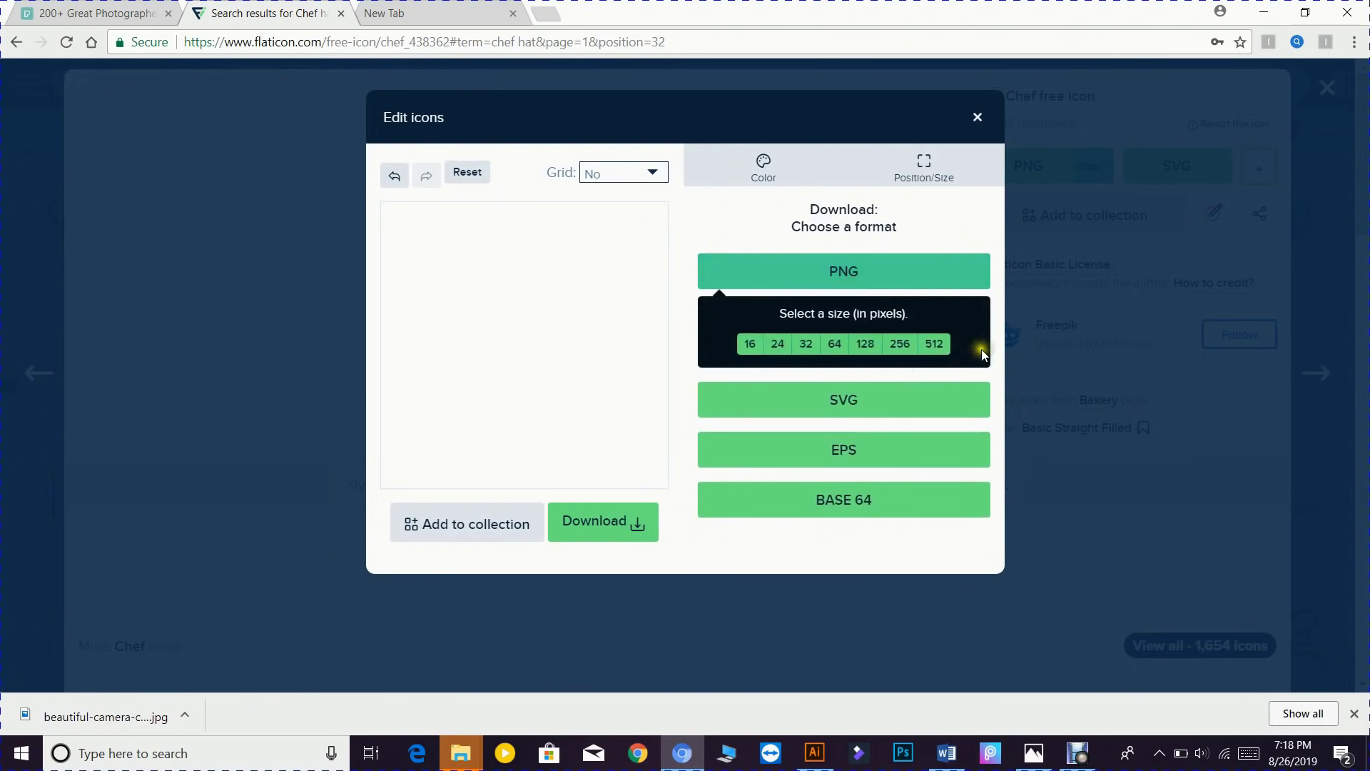
click(935, 346)
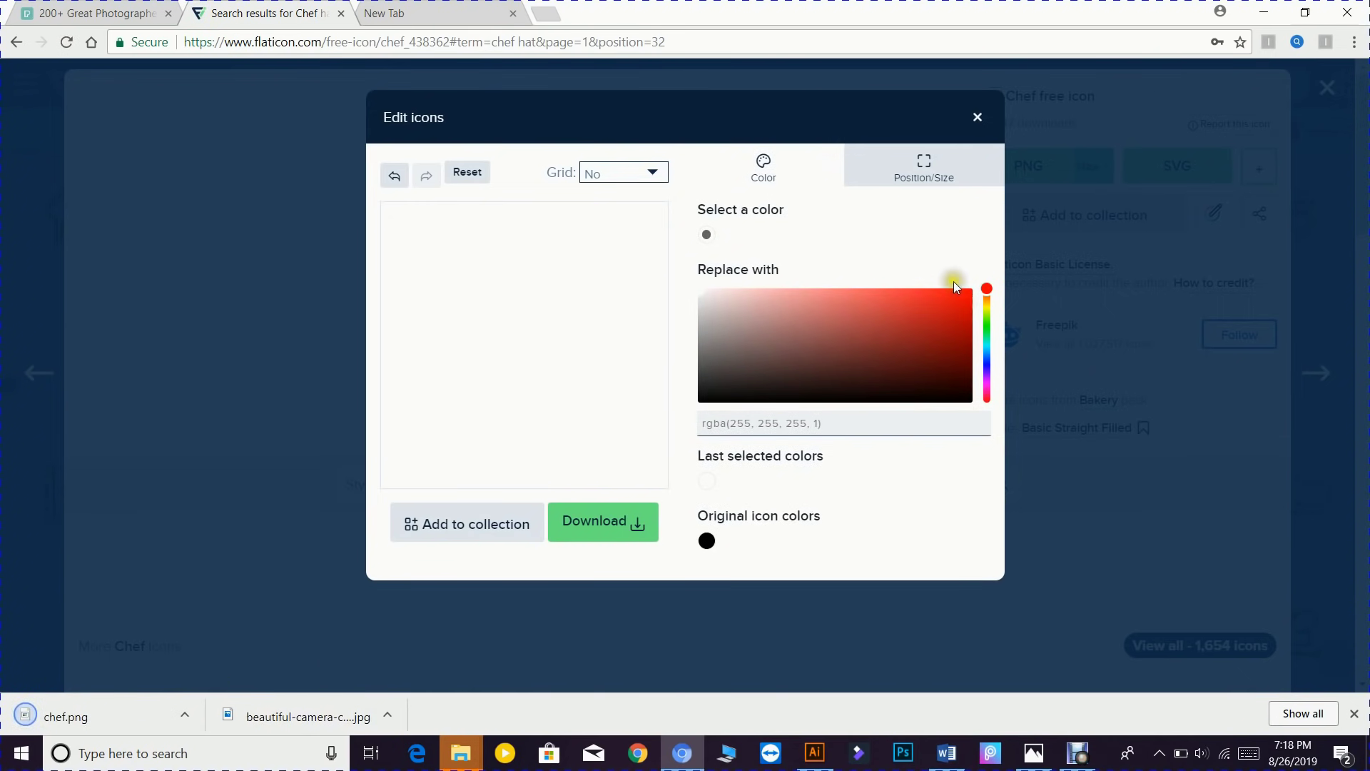
click(978, 119)
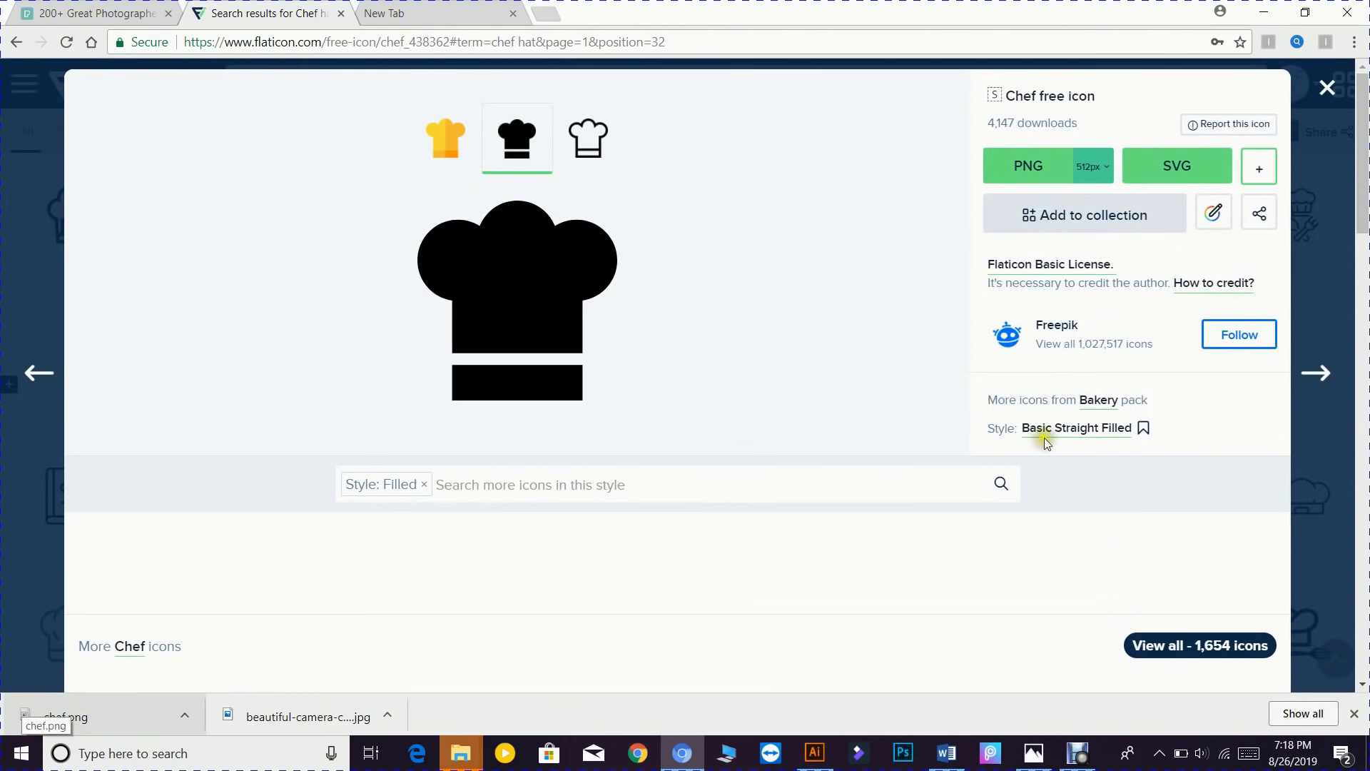
- Close the icon page, return to Illustrator, and open the File > Place dialog
click(1326, 87)
click(1268, 14)
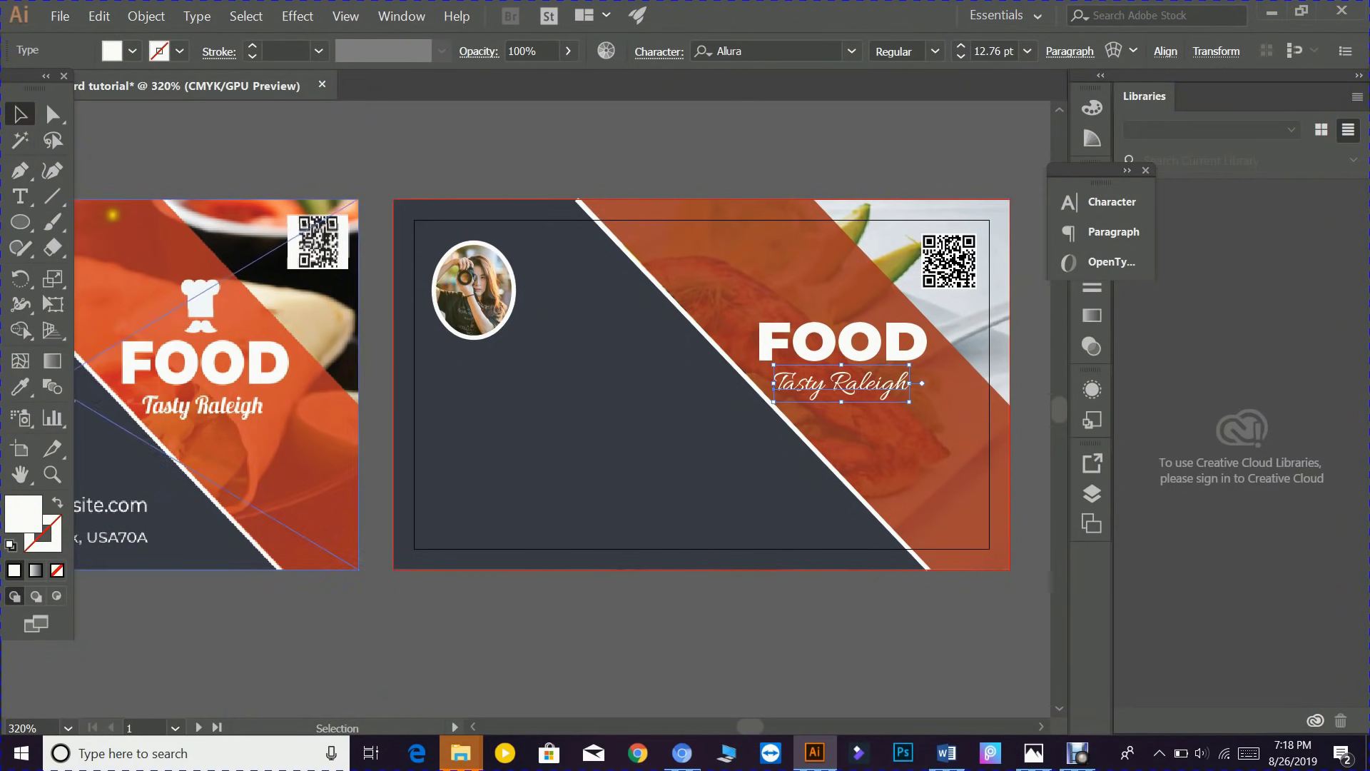
click(59, 15)
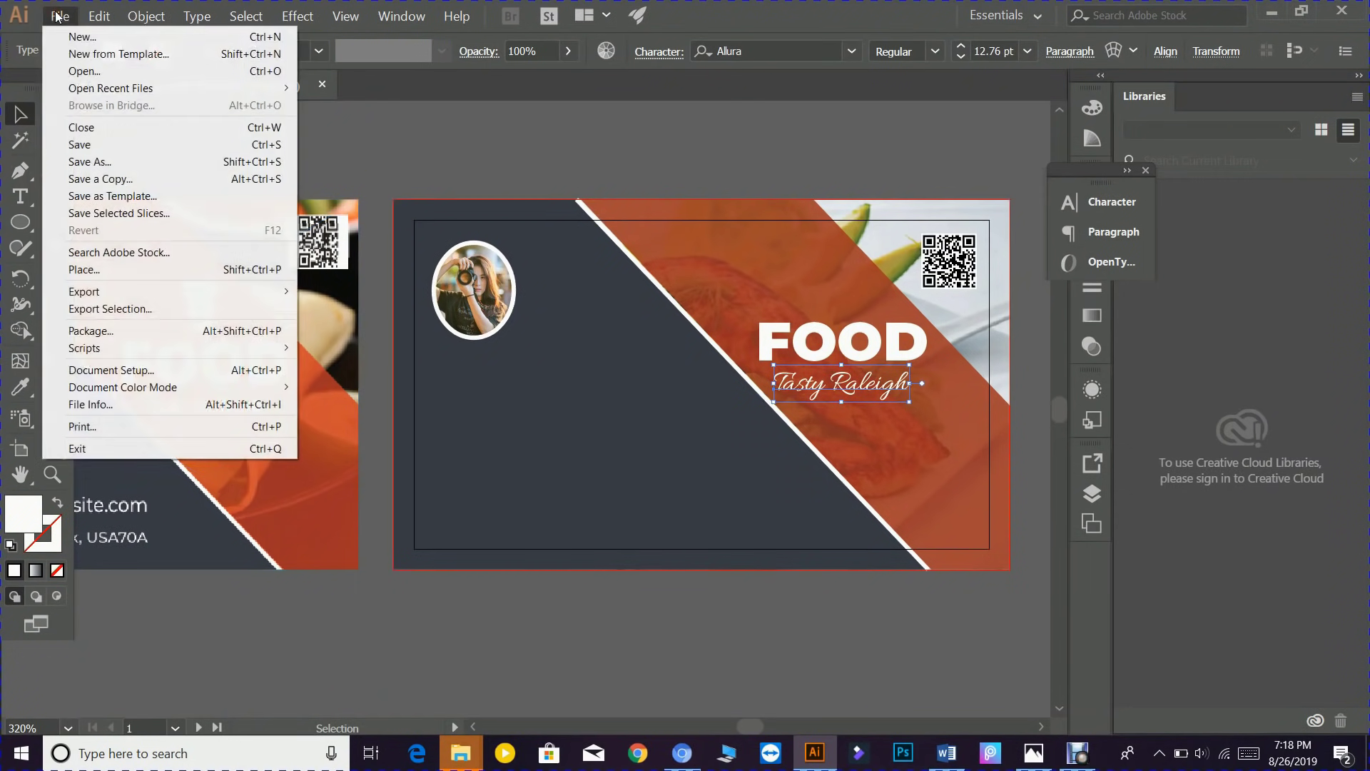
click(87, 271)
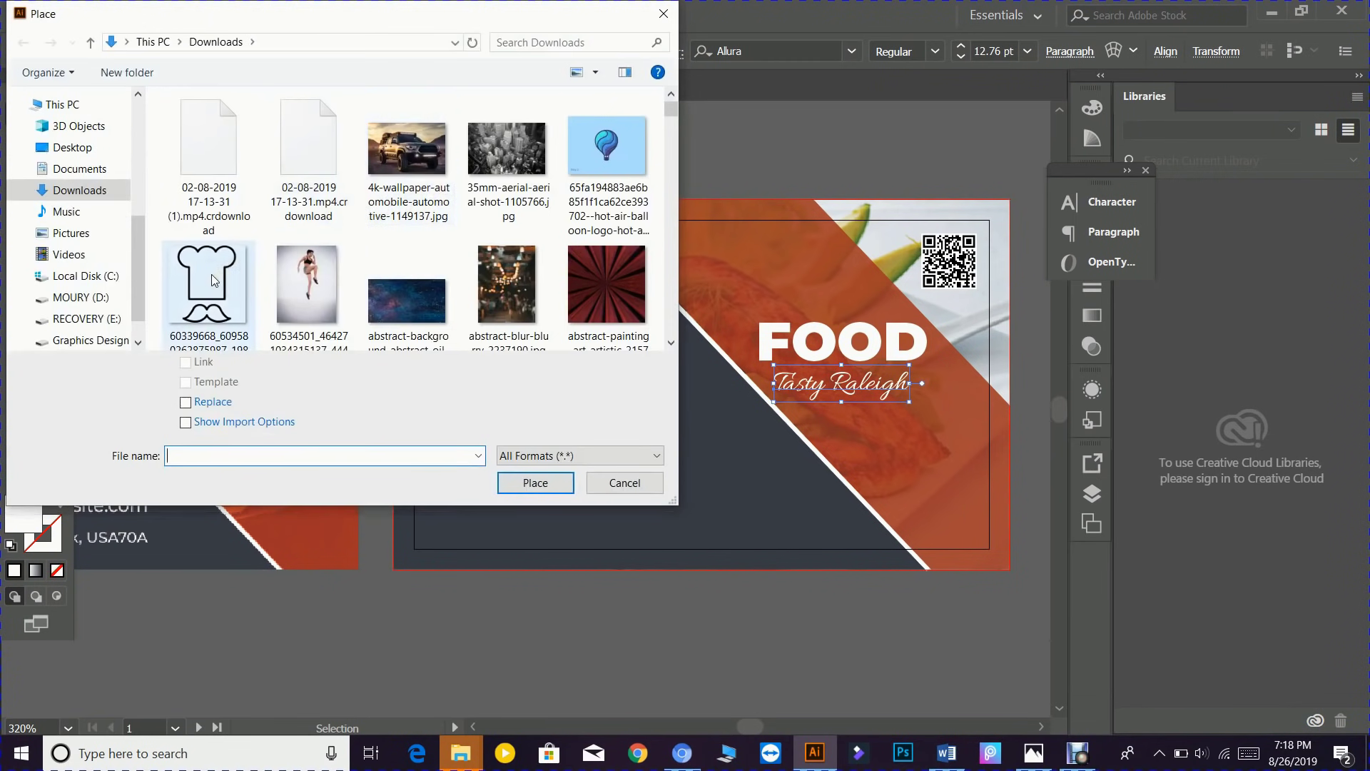
click(211, 275)
click(305, 250)
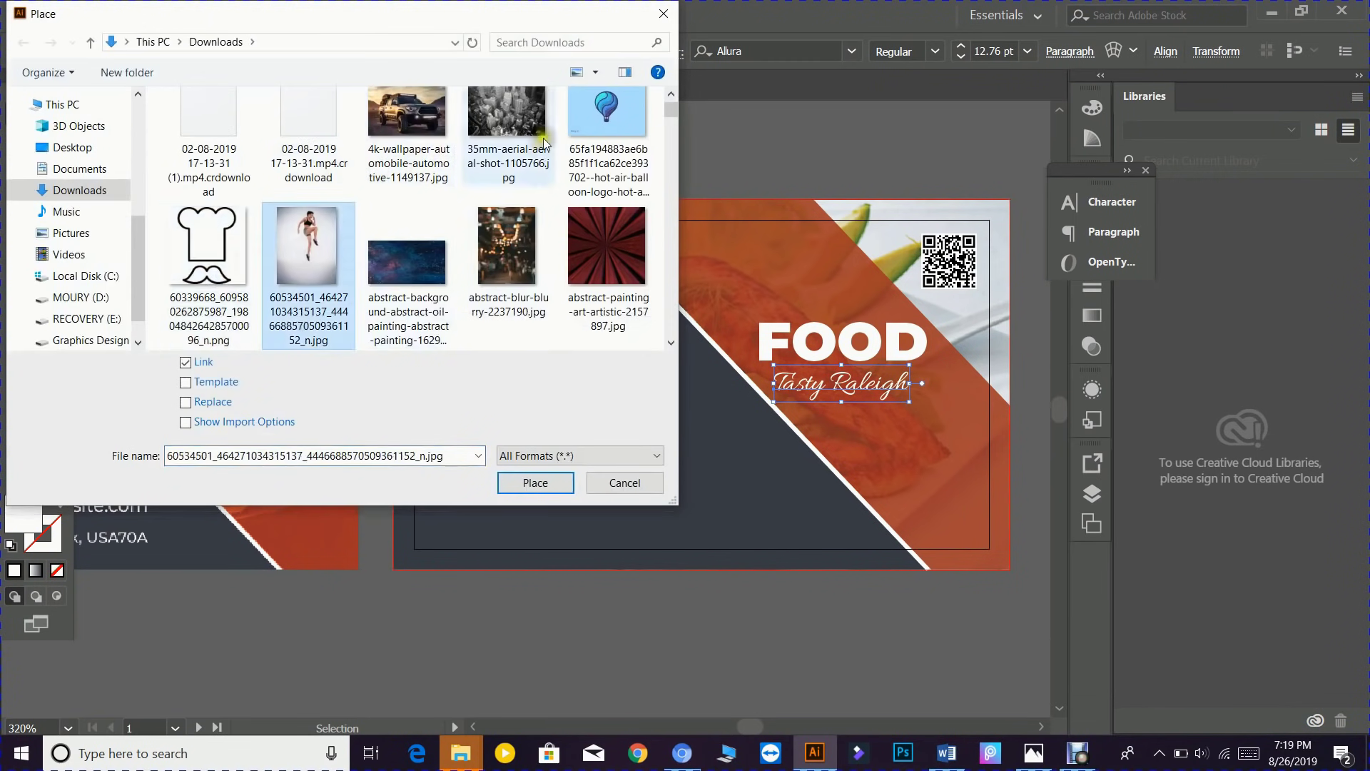
drag(674, 112, 691, 357)
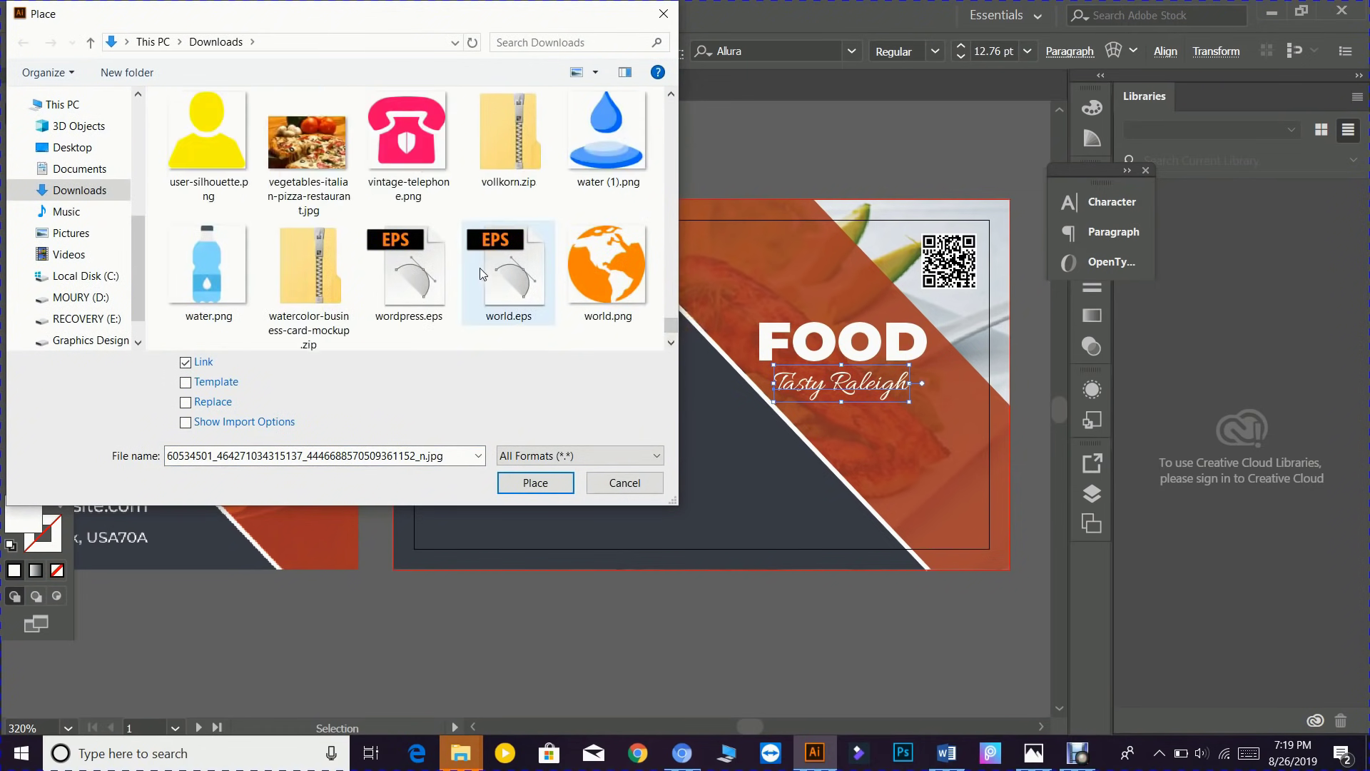
- Scroll the Downloads folder to chef.png, select it and confirm Place
scroll(480, 268, up, 1)
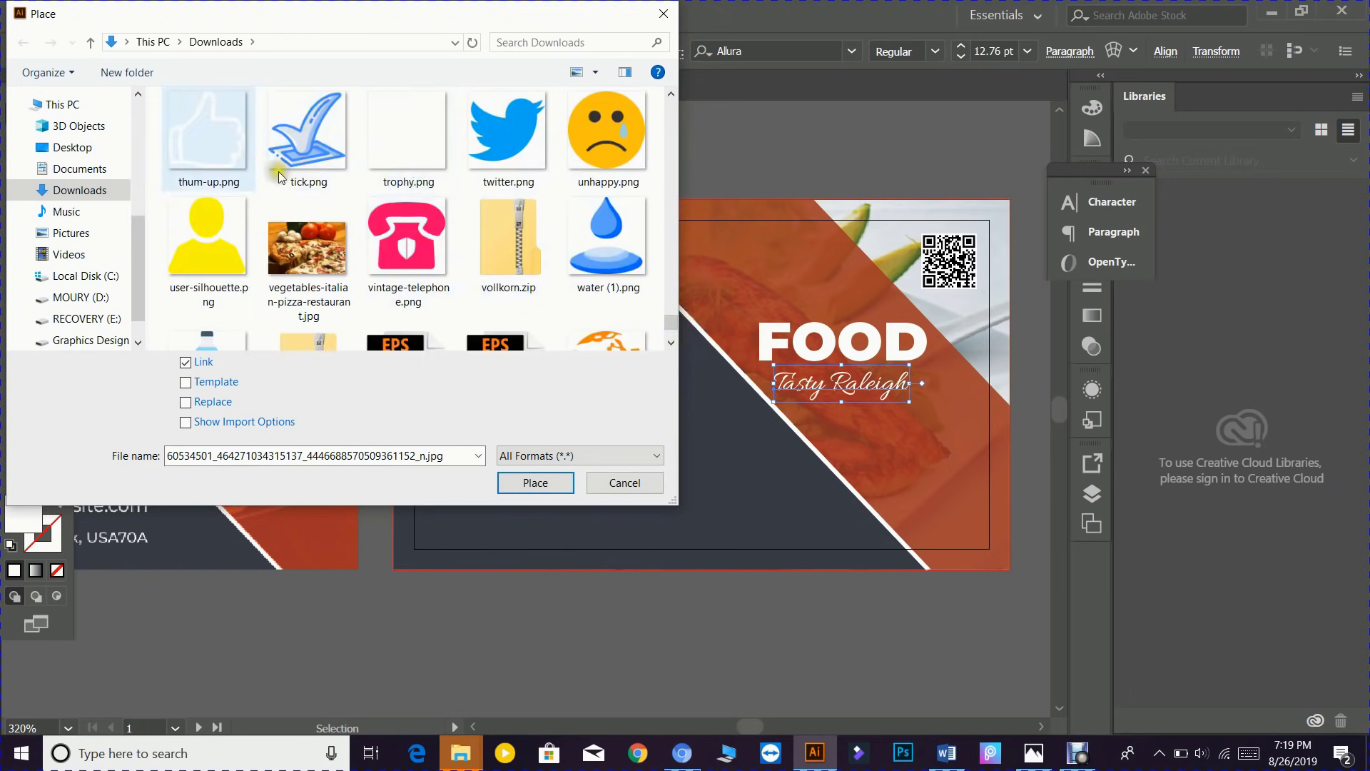
scroll(279, 177, up, 3)
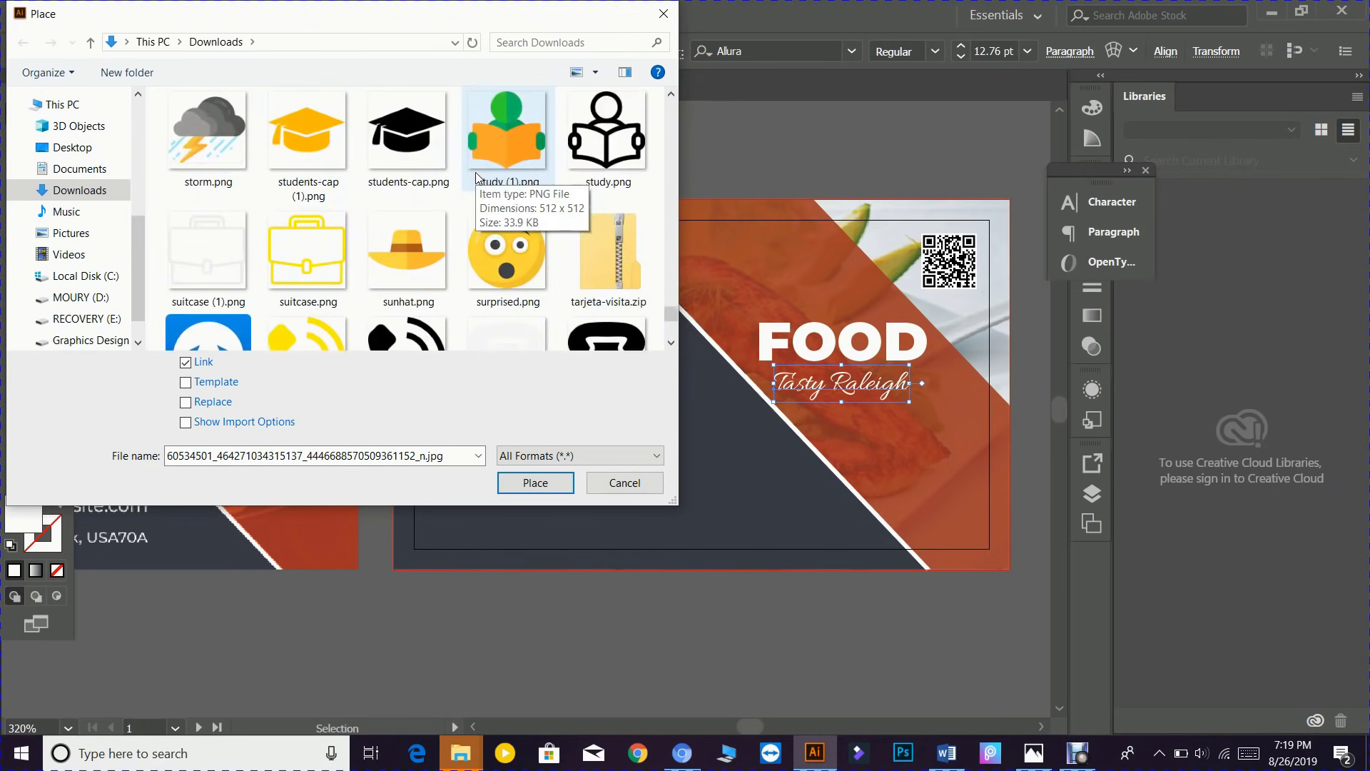
scroll(452, 207, up, 1)
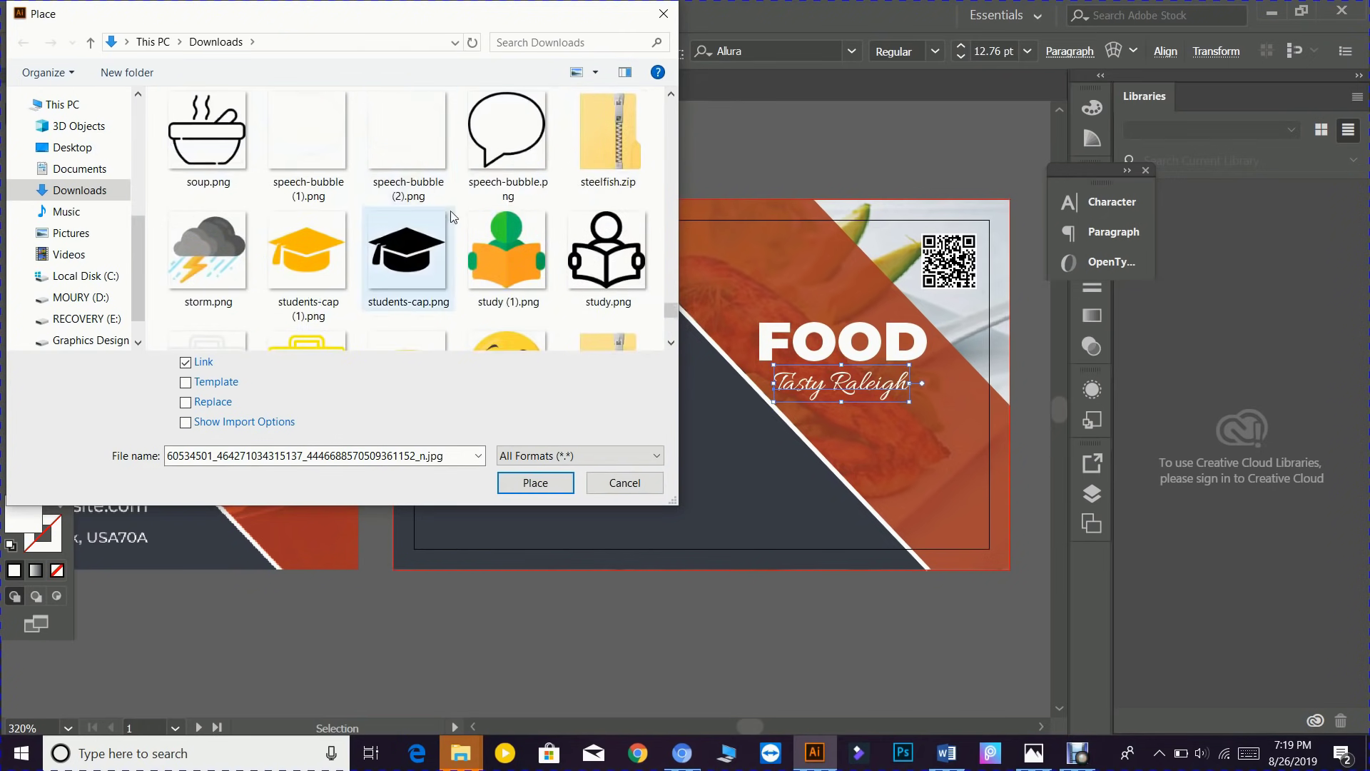
scroll(428, 218, up, 3)
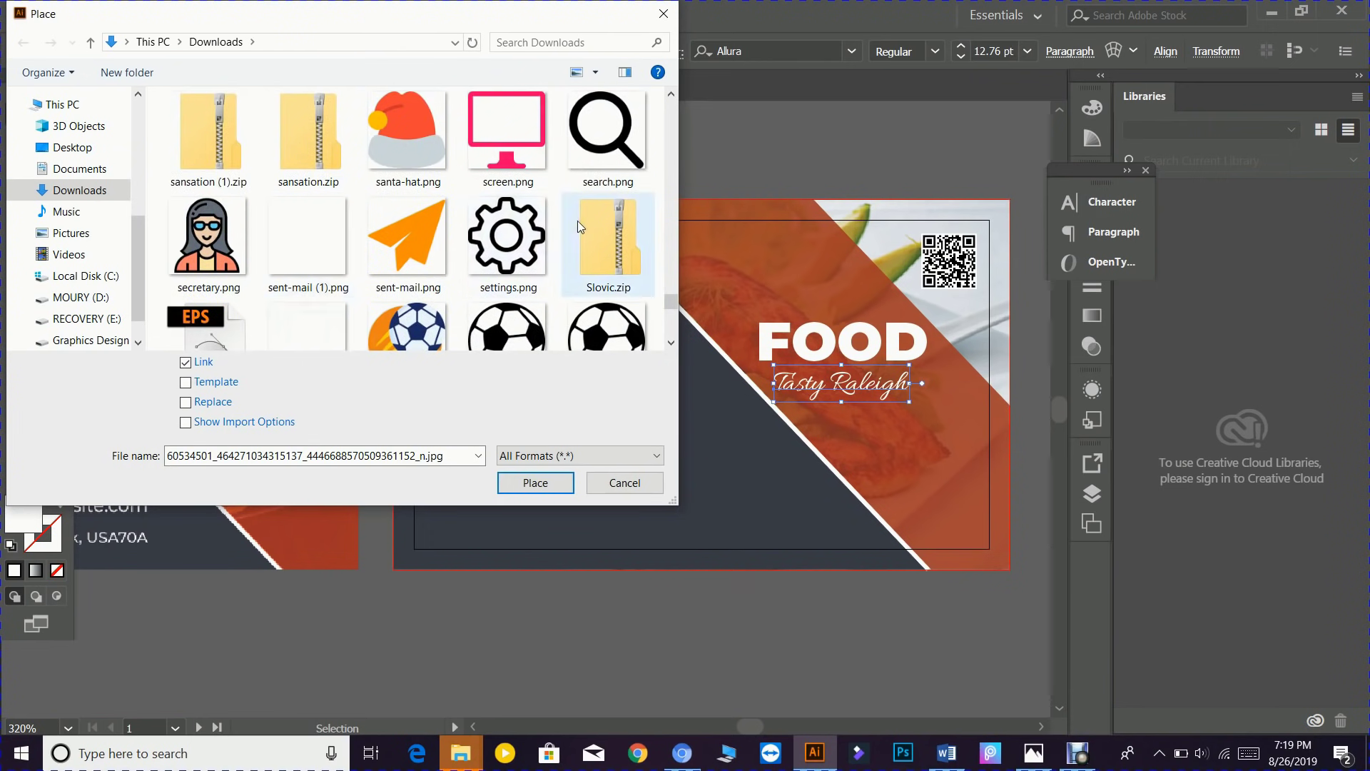
scroll(419, 267, down, 2)
scroll(305, 175, up, 1)
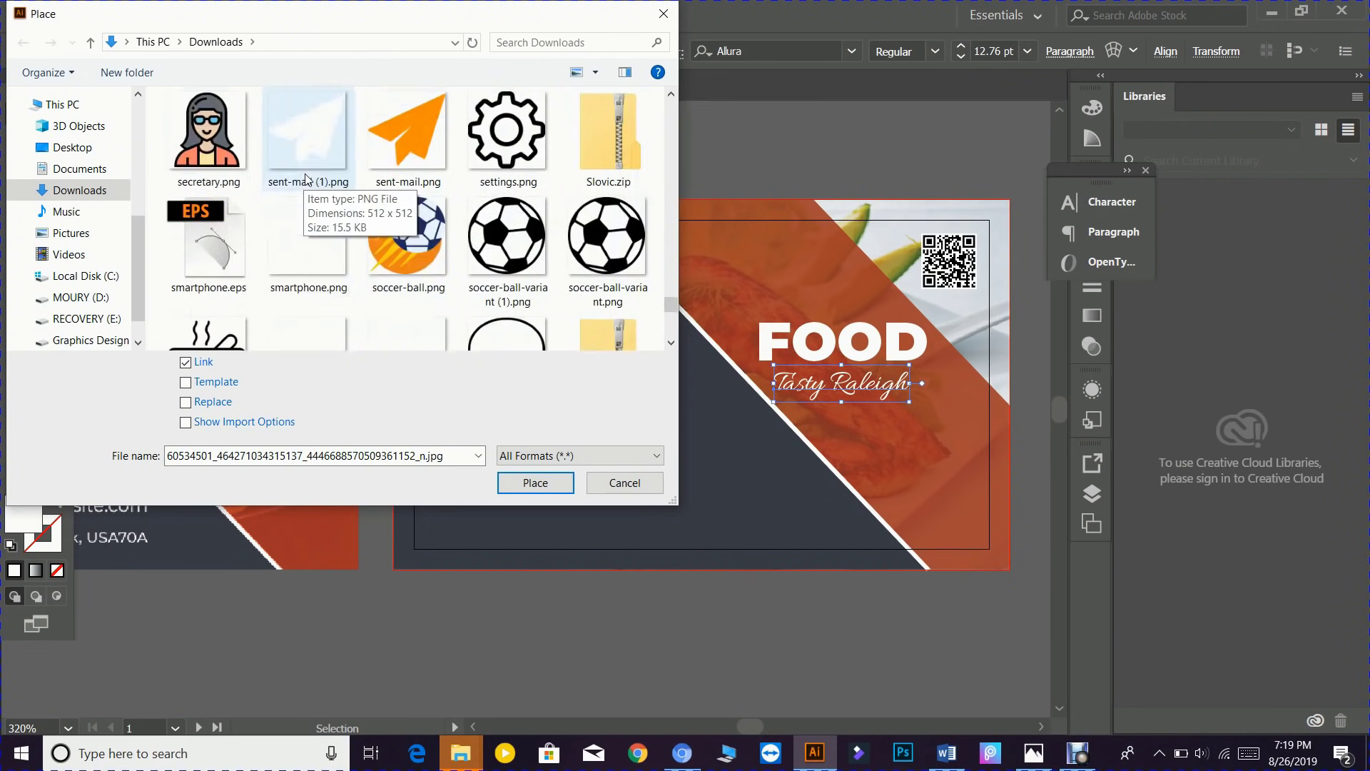
scroll(431, 198, up, 3)
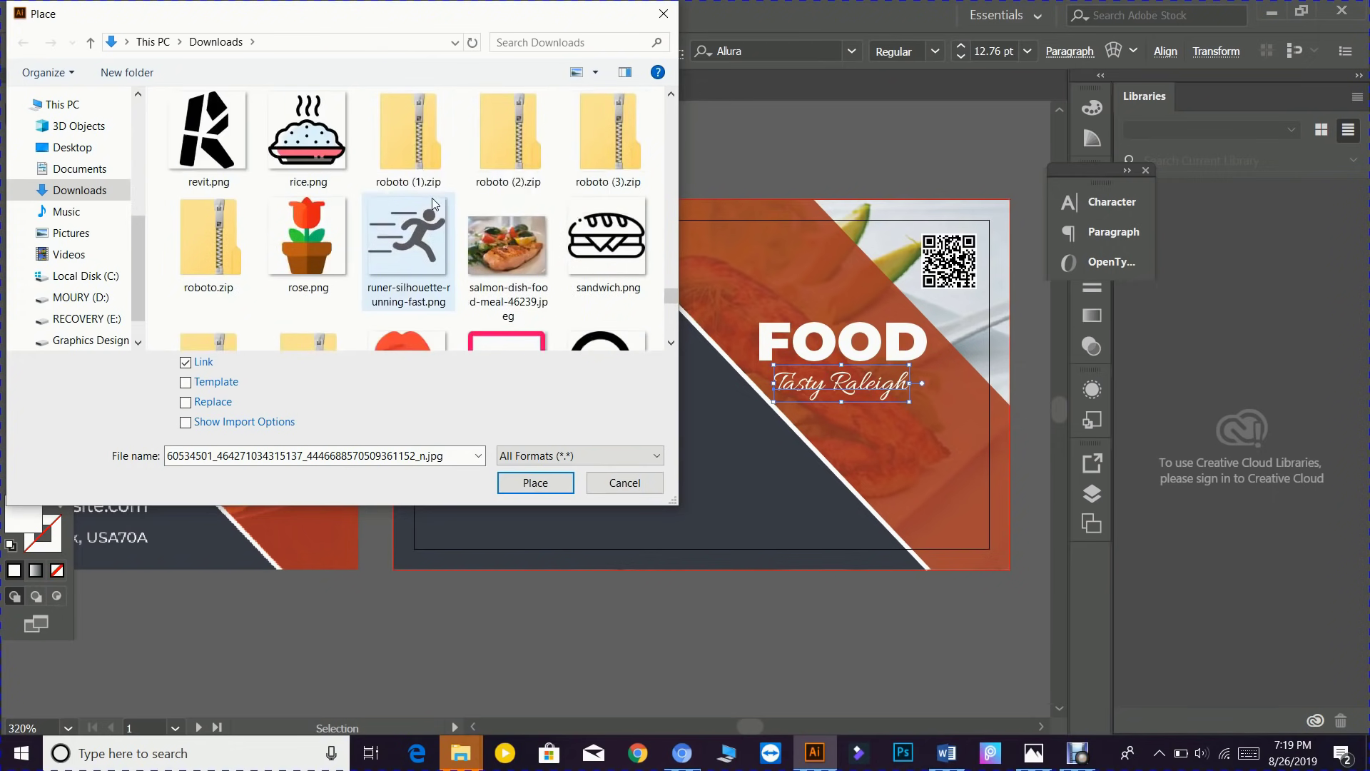
scroll(431, 198, up, 1)
scroll(528, 191, up, 1)
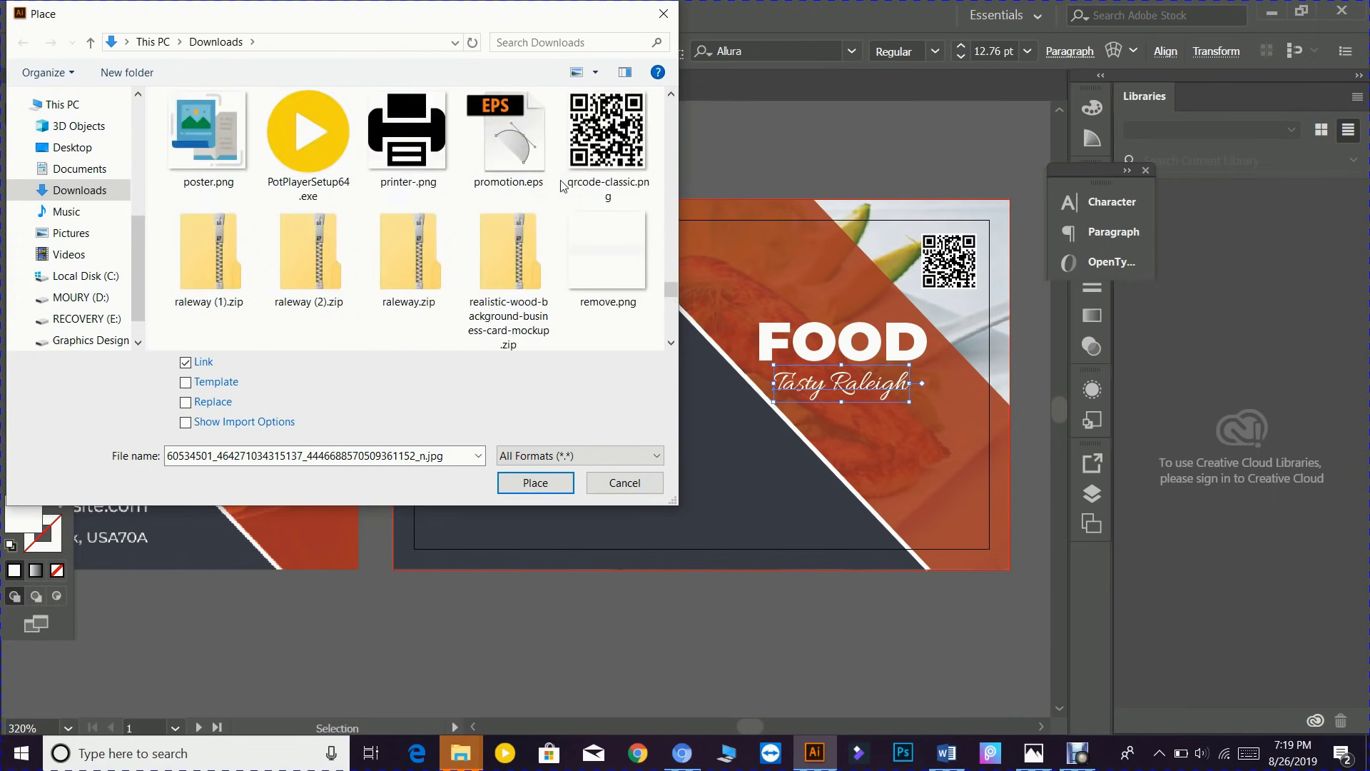
scroll(507, 190, up, 1)
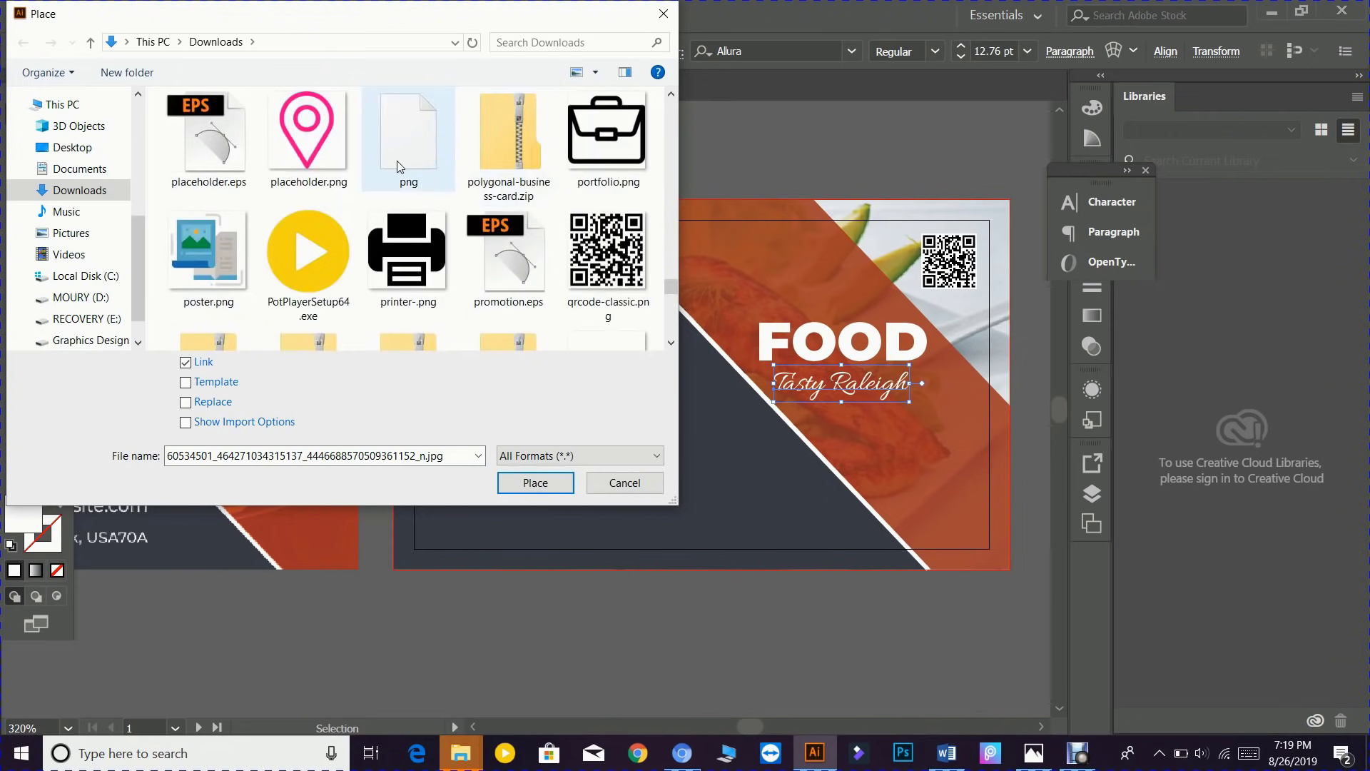
scroll(397, 162, up, 1)
scroll(426, 173, up, 1)
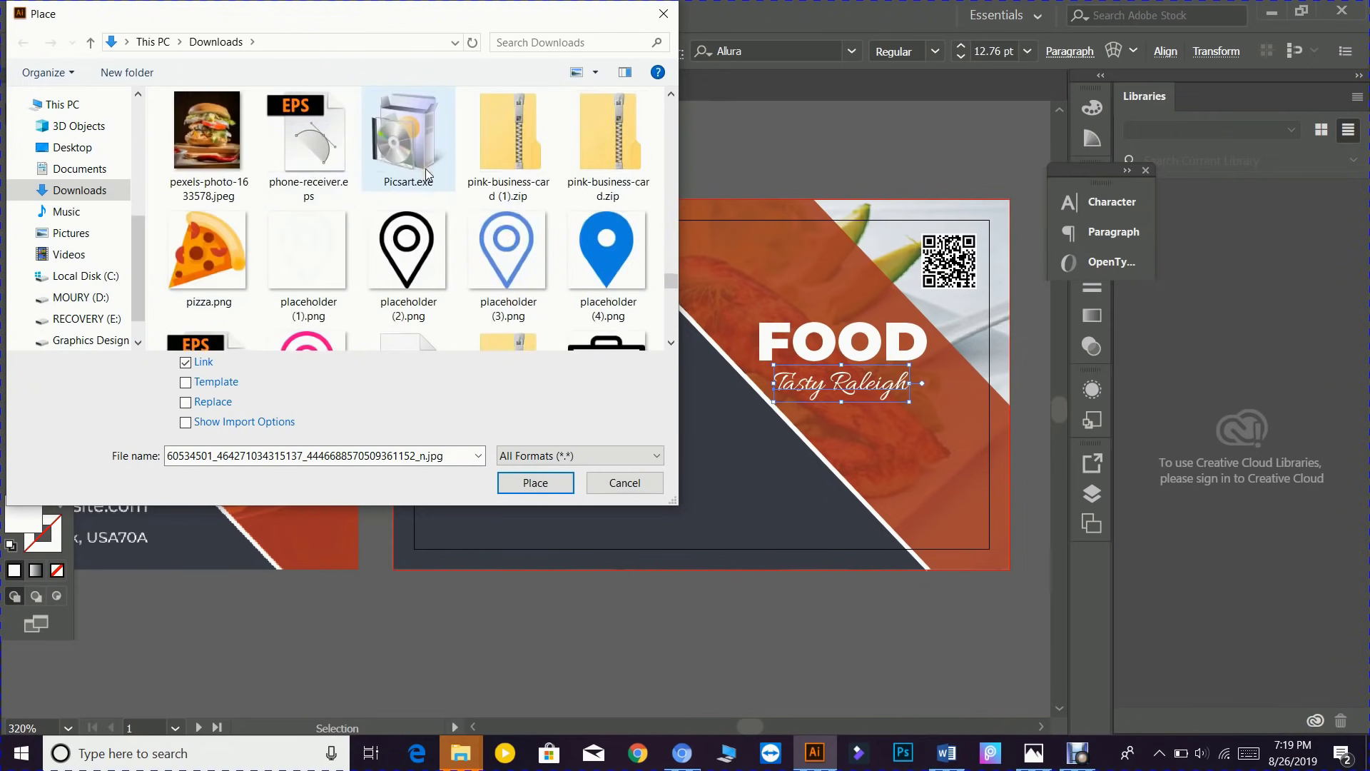
scroll(426, 174, up, 1)
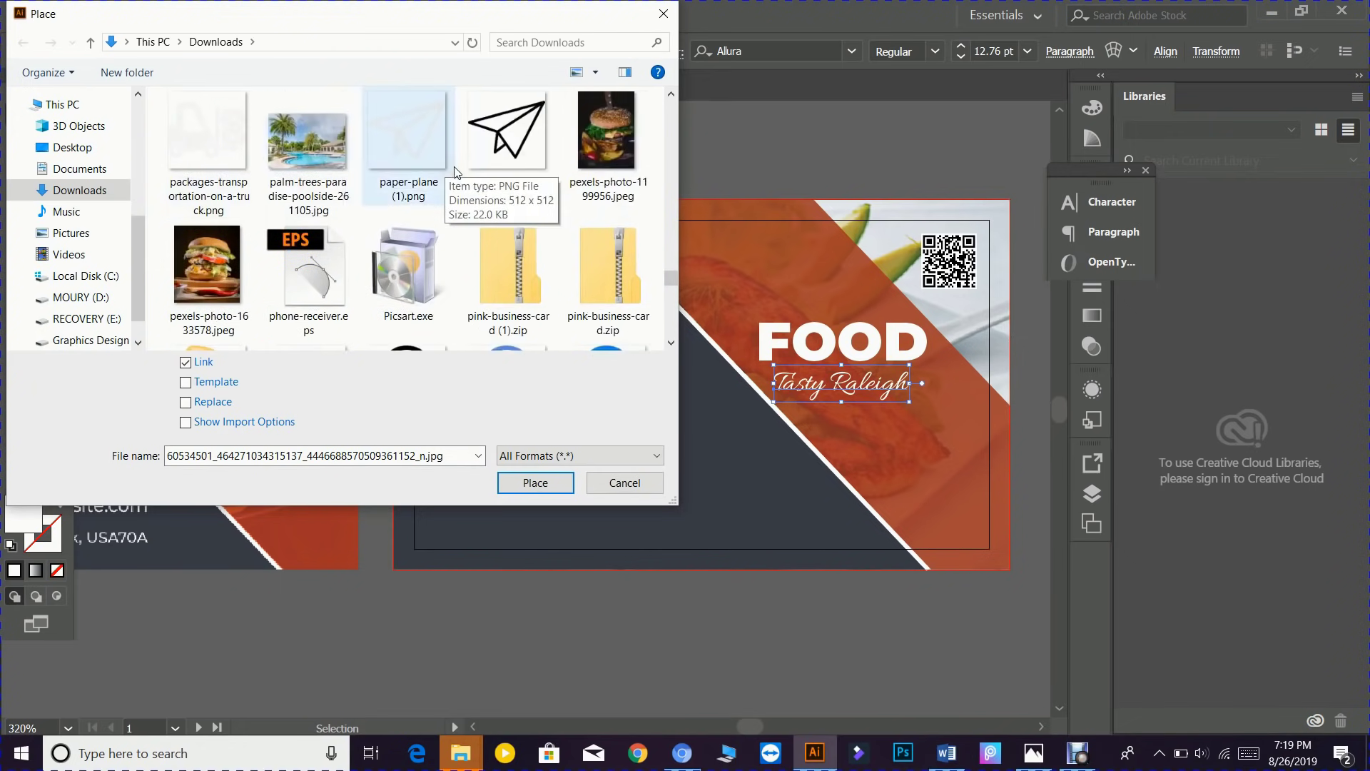
scroll(457, 172, up, 1)
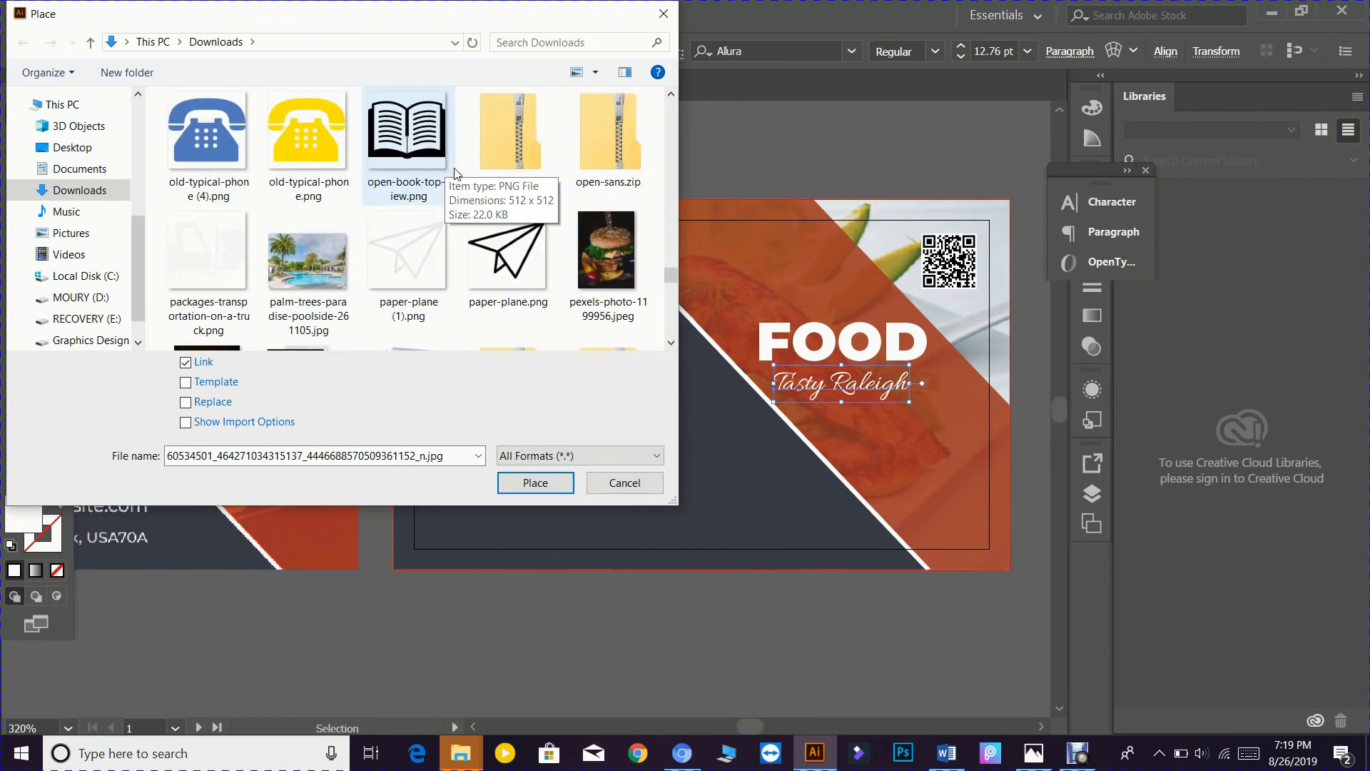
scroll(457, 172, up, 4)
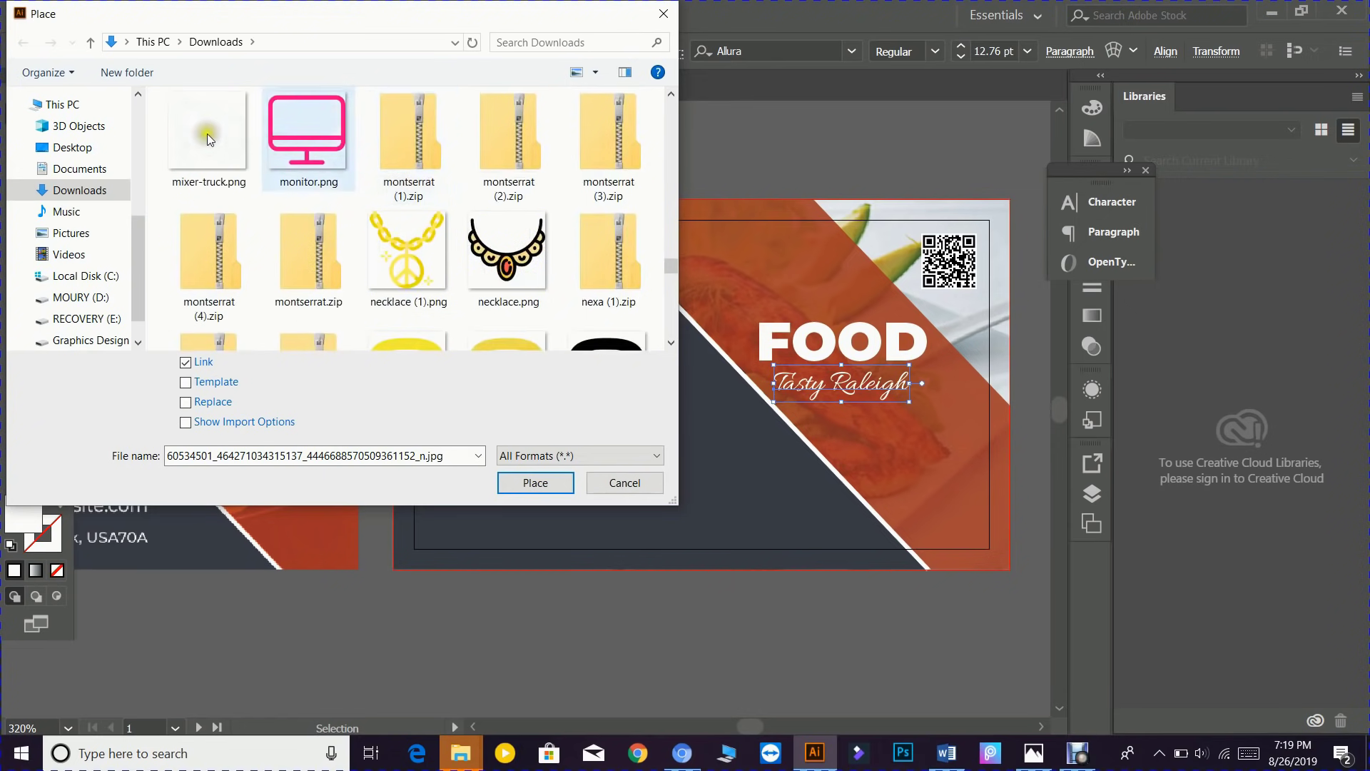
scroll(433, 157, up, 2)
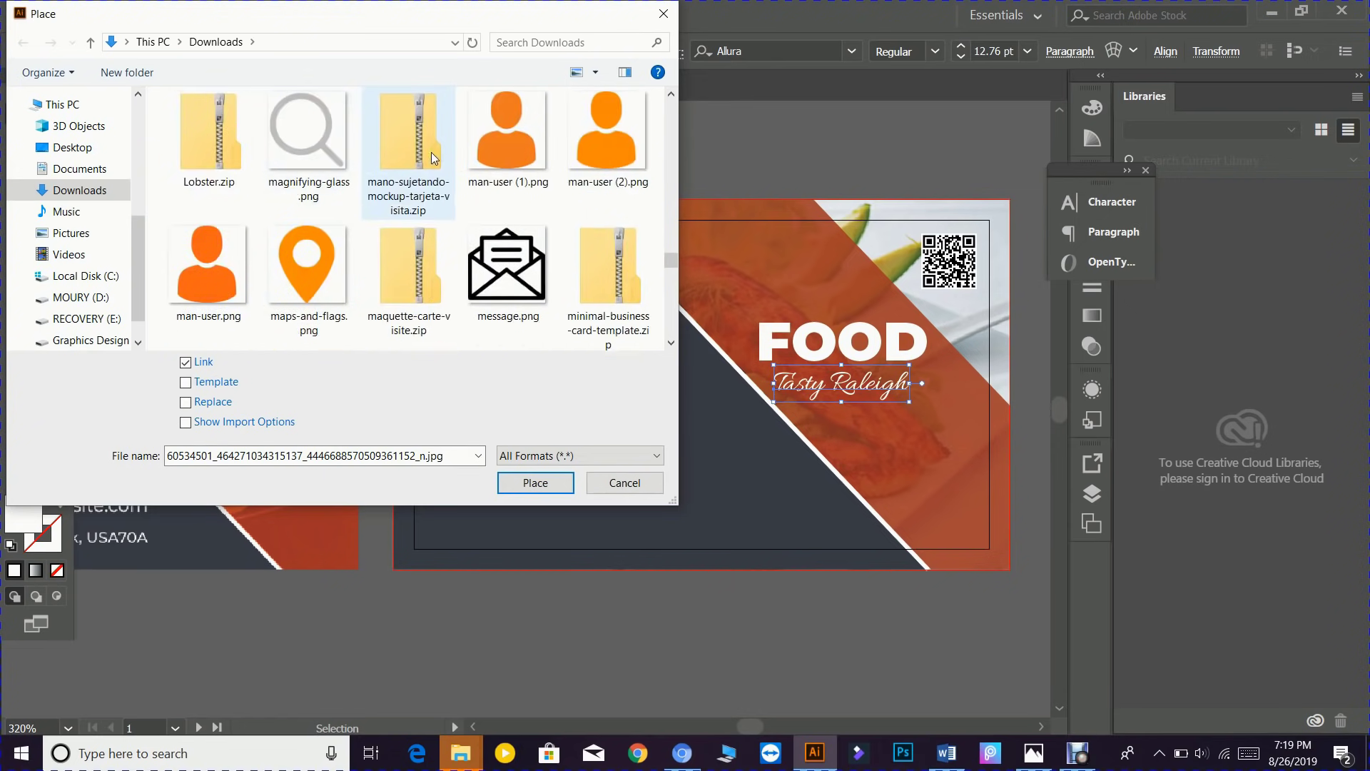
scroll(433, 157, up, 2)
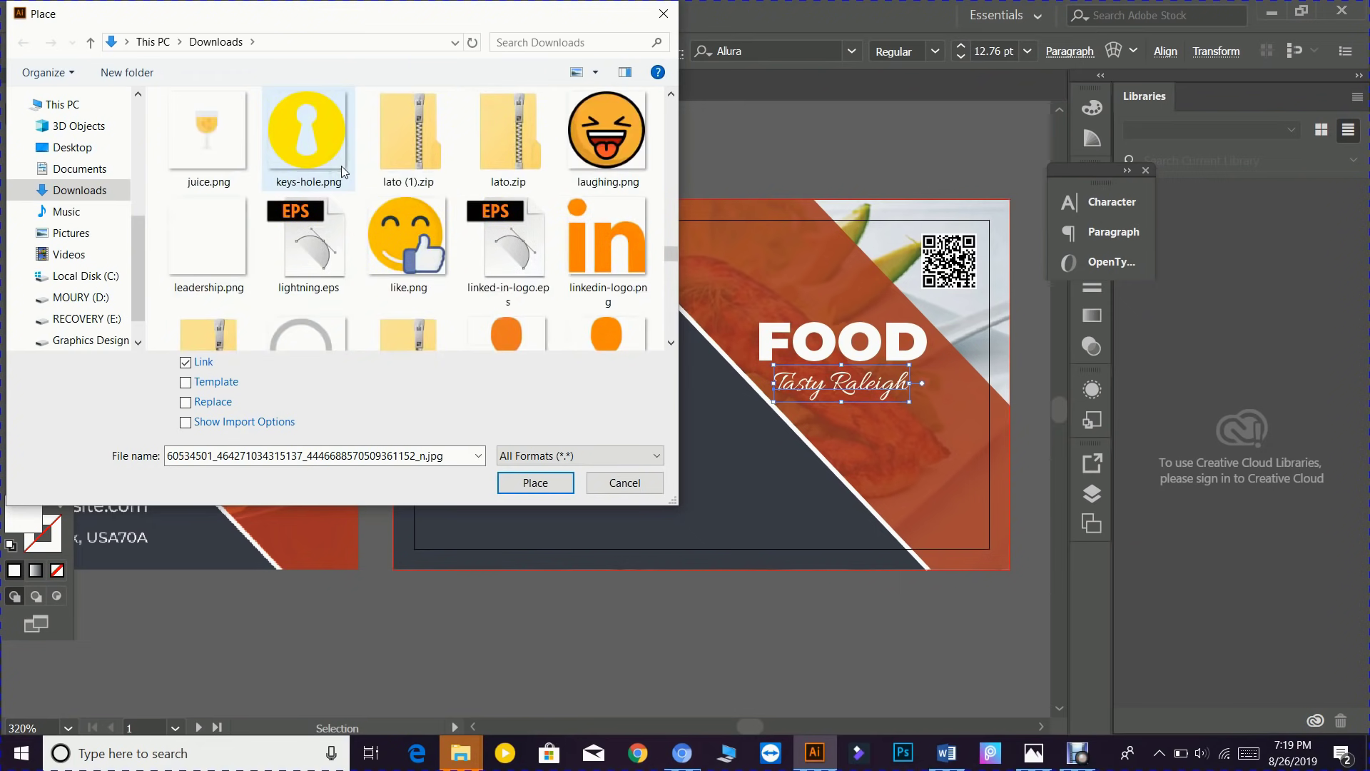
scroll(350, 173, up, 1)
scroll(357, 174, up, 1)
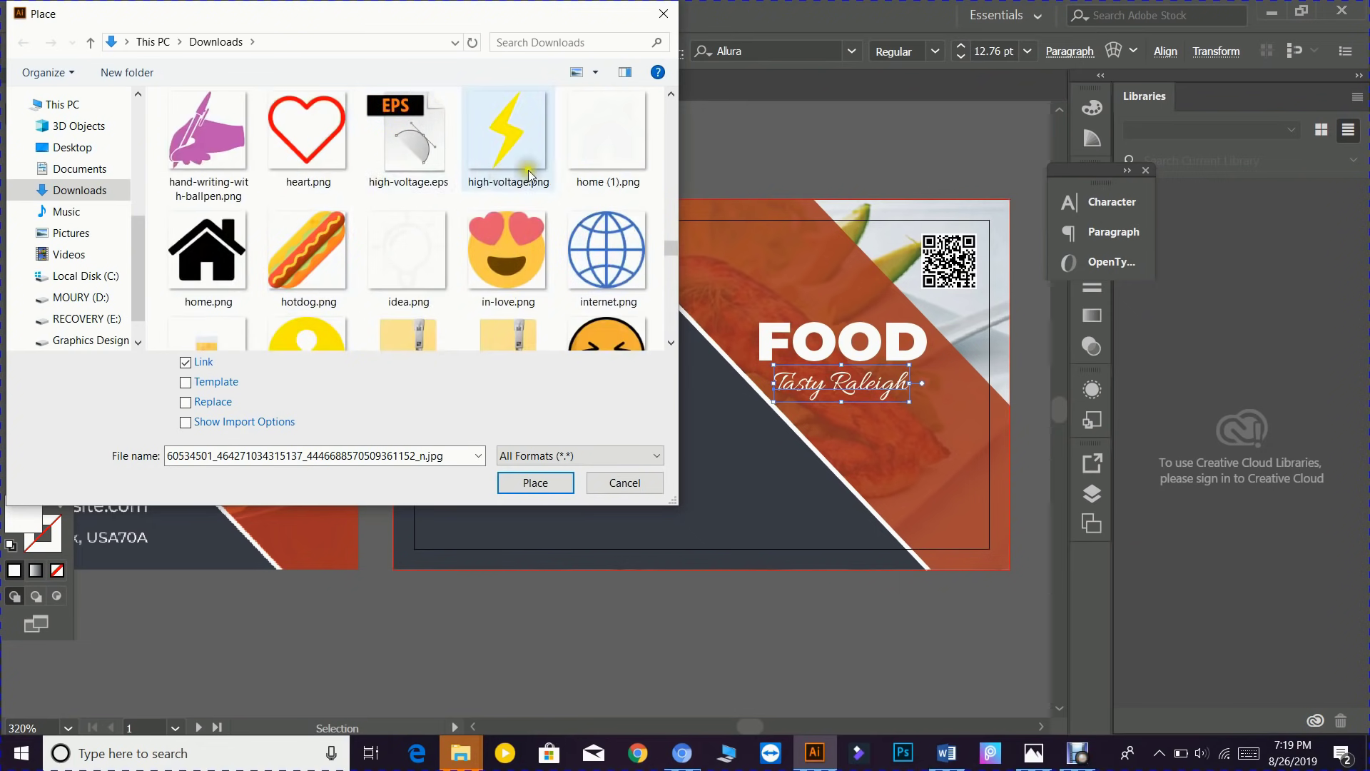
scroll(379, 168, up, 3)
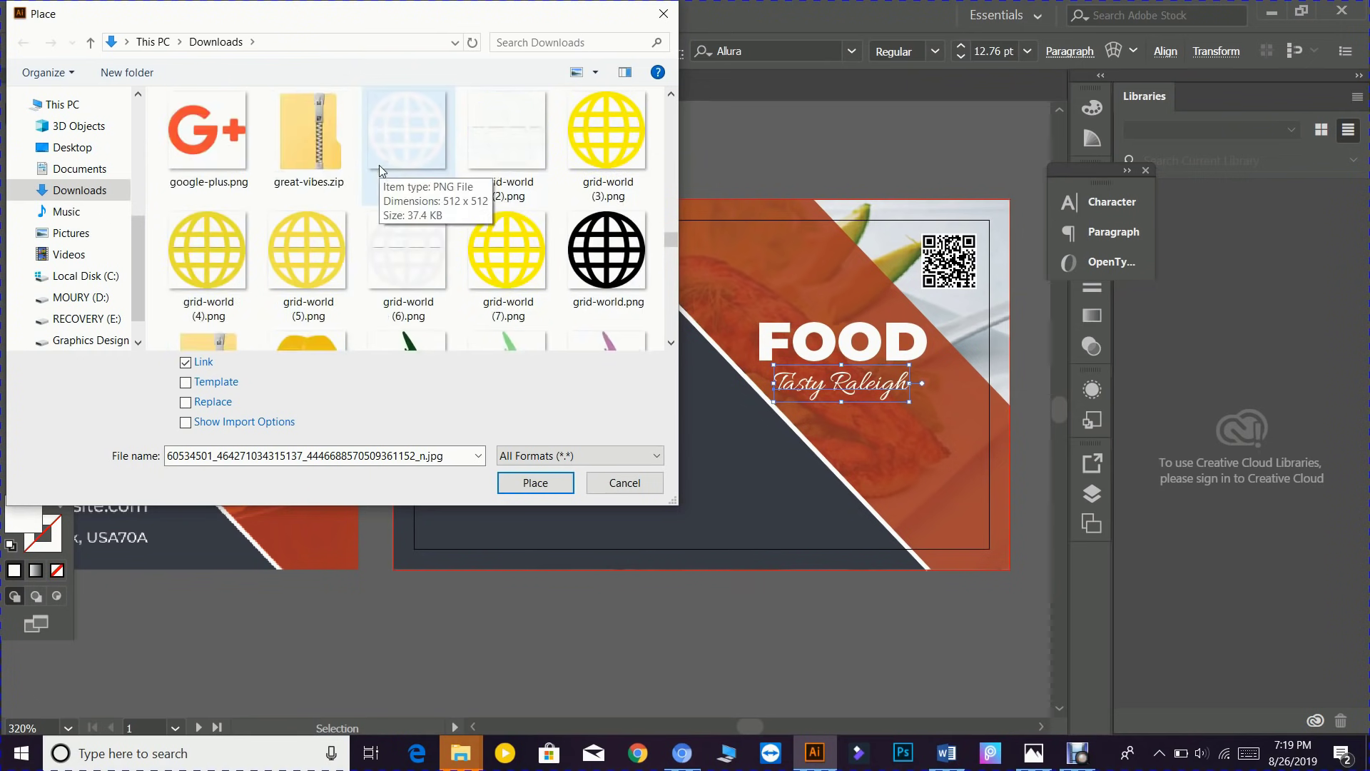
scroll(378, 165, up, 2)
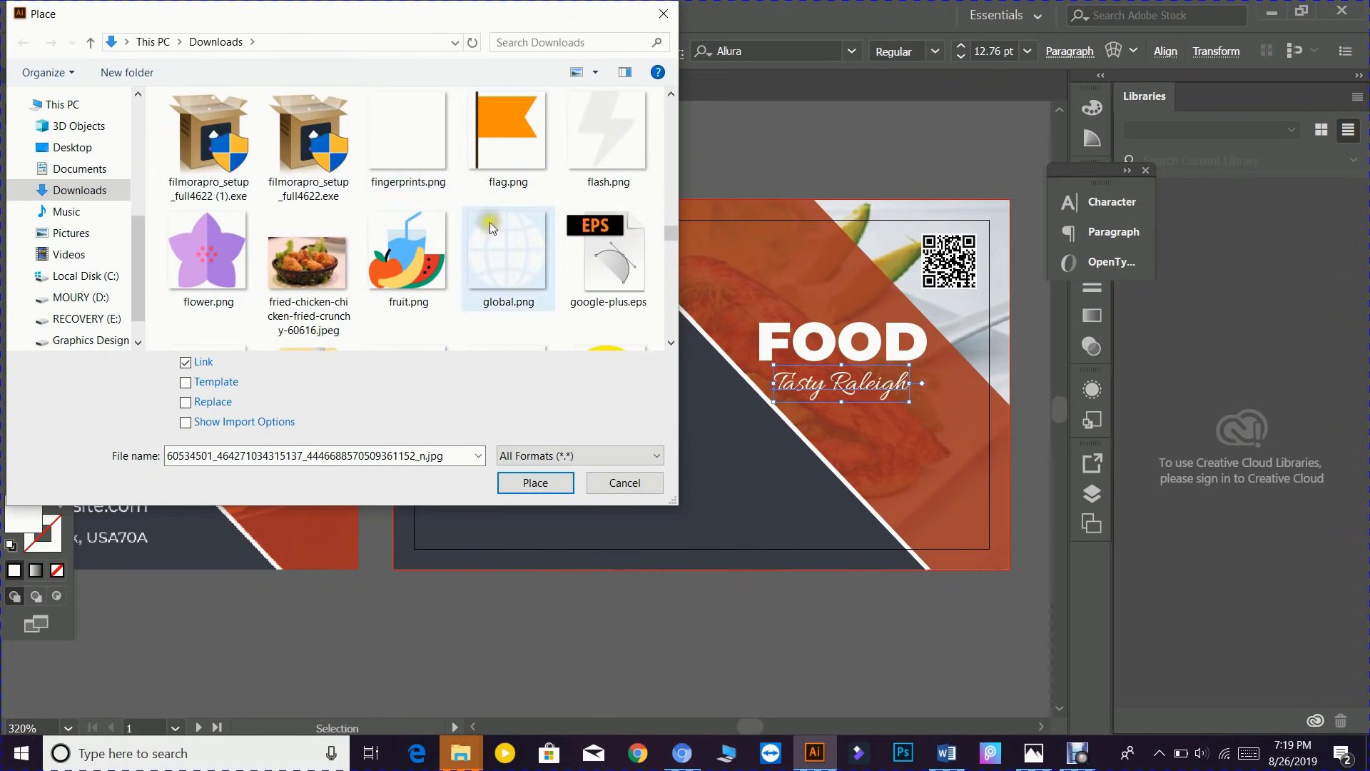
scroll(361, 220, up, 1)
scroll(409, 166, up, 1)
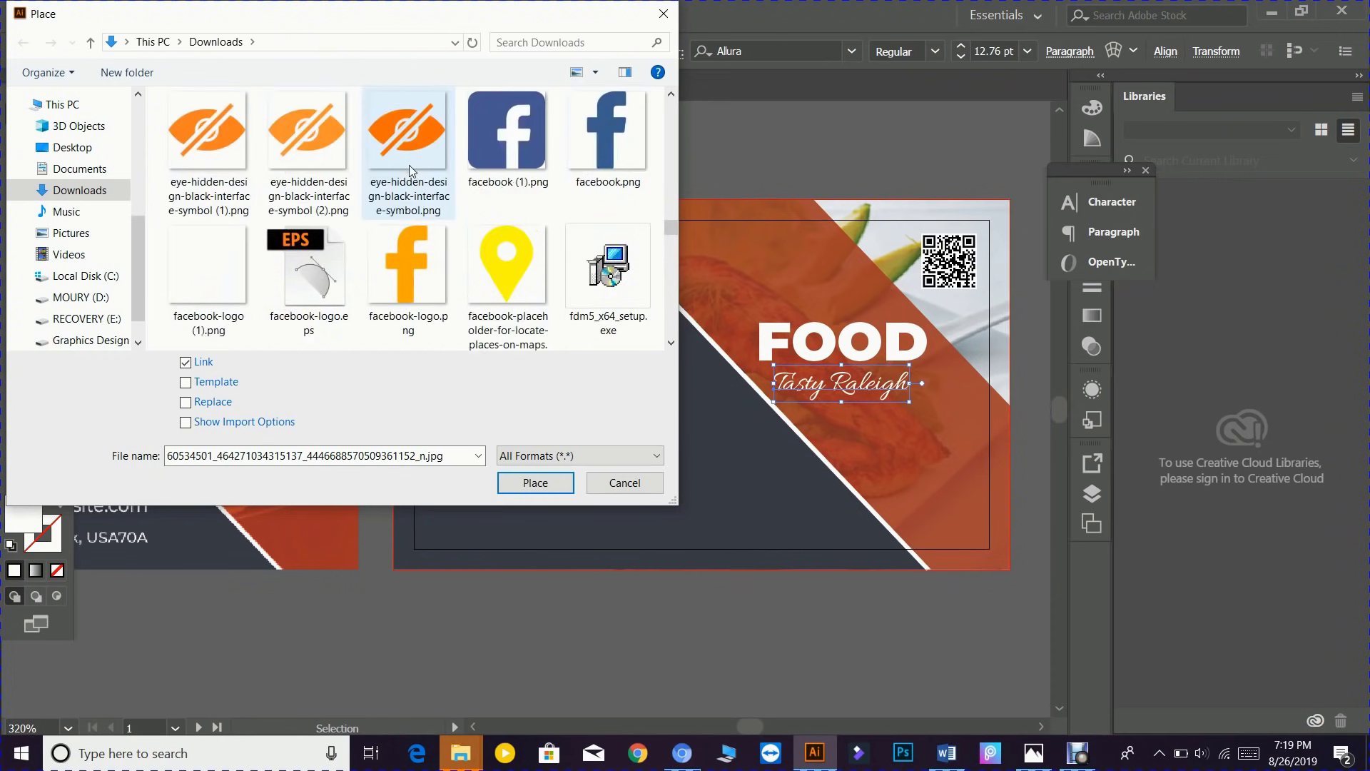
scroll(409, 170, up, 1)
scroll(410, 173, up, 2)
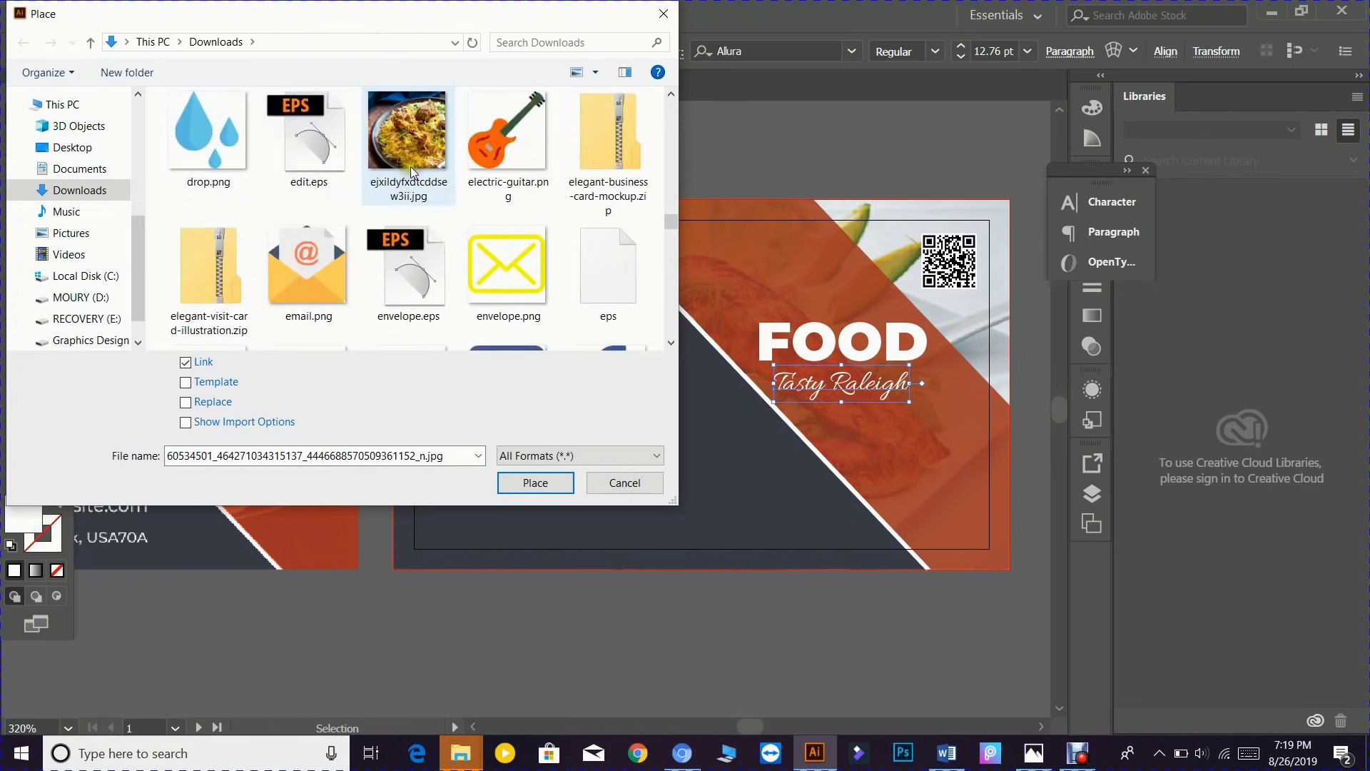
scroll(413, 176, up, 1)
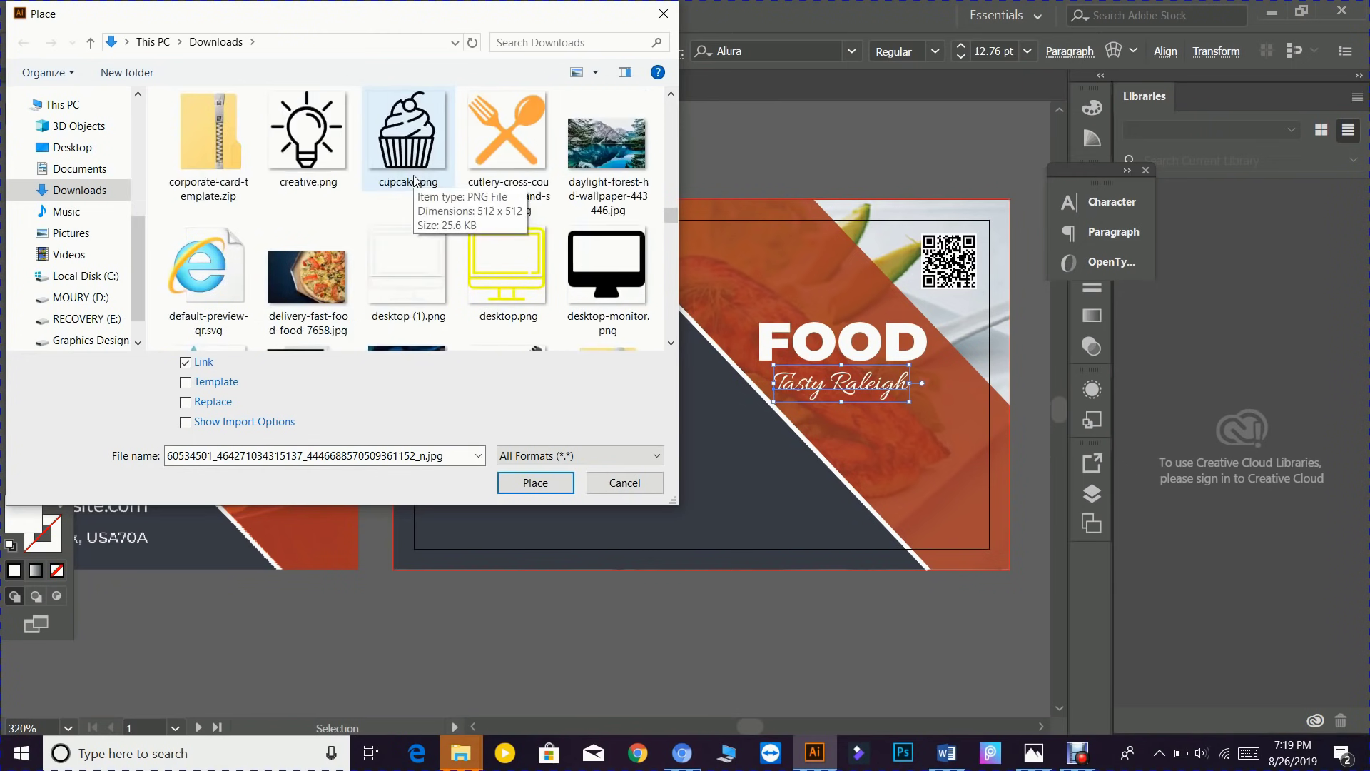
scroll(412, 175, up, 1)
scroll(325, 178, up, 1)
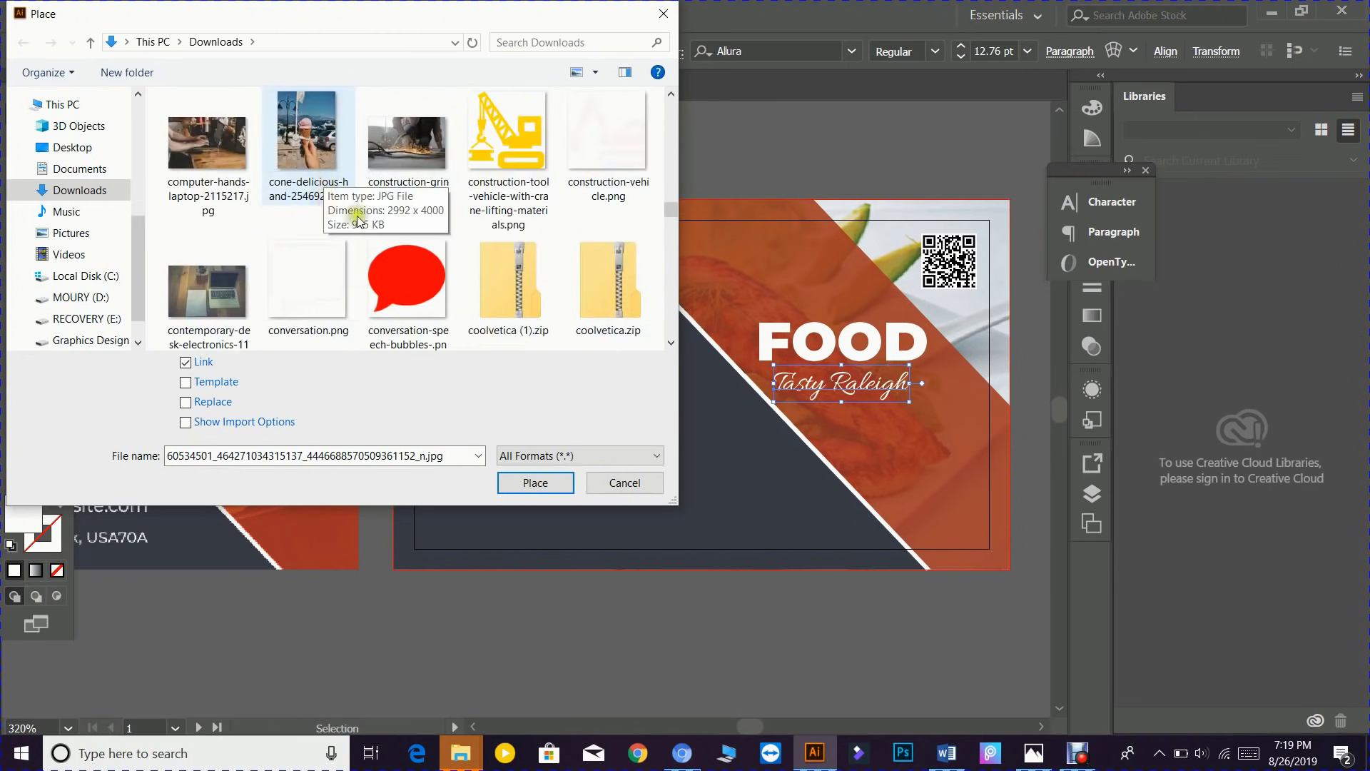
scroll(377, 178, up, 1)
scroll(364, 201, up, 4)
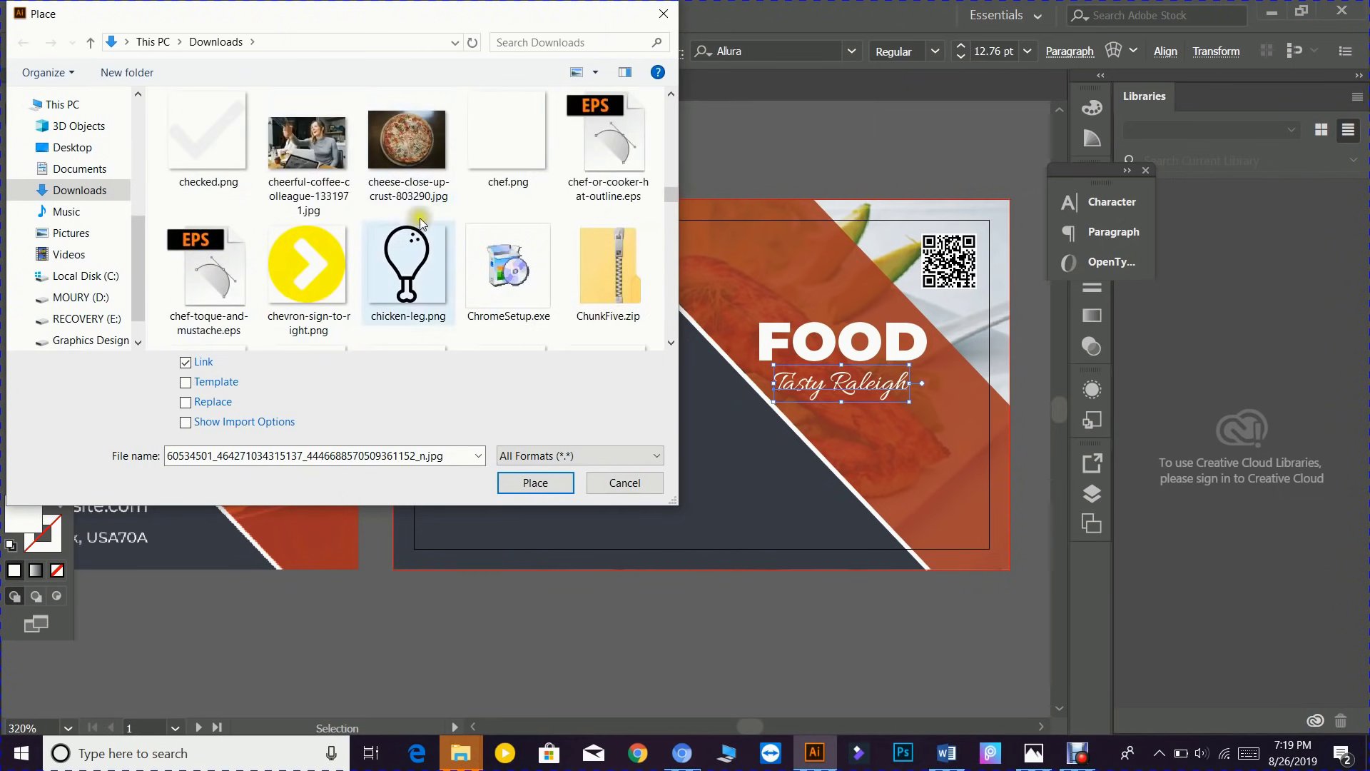
click(518, 150)
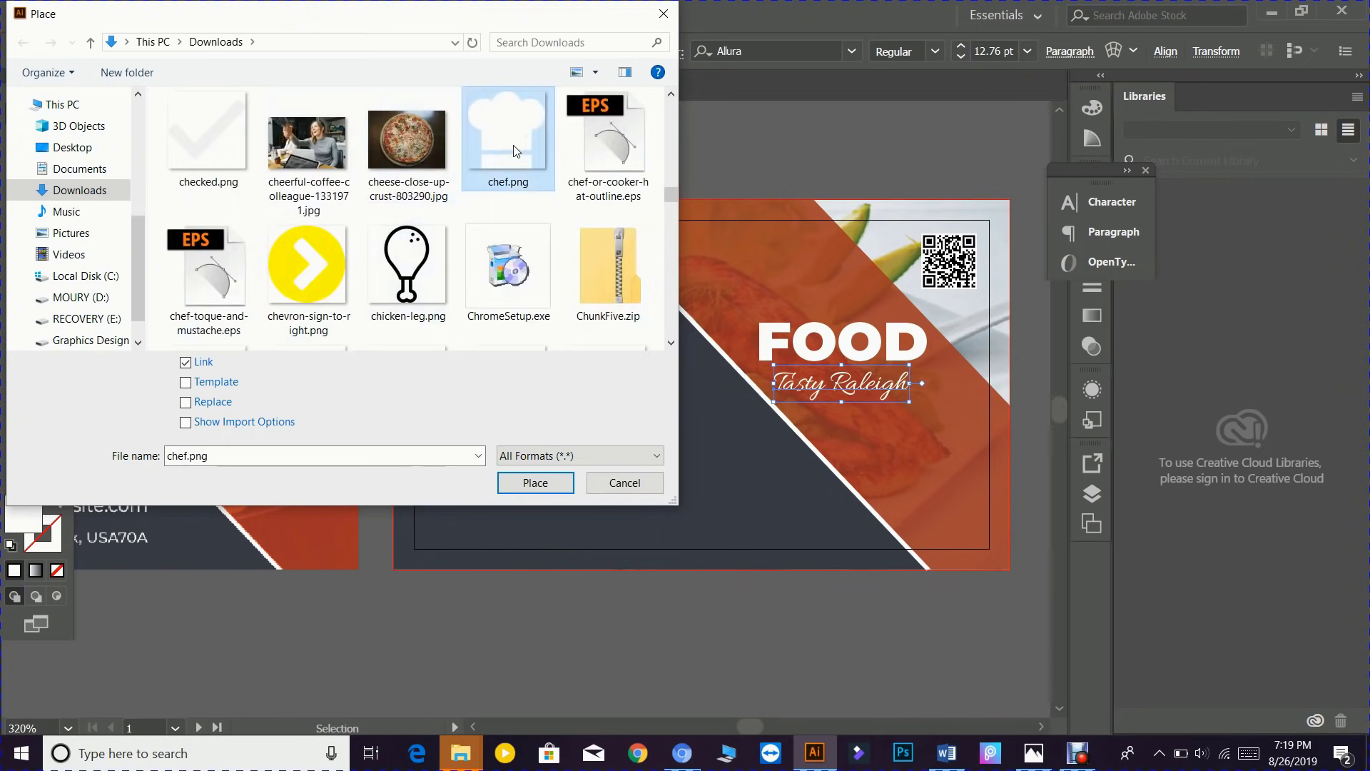
click(536, 482)
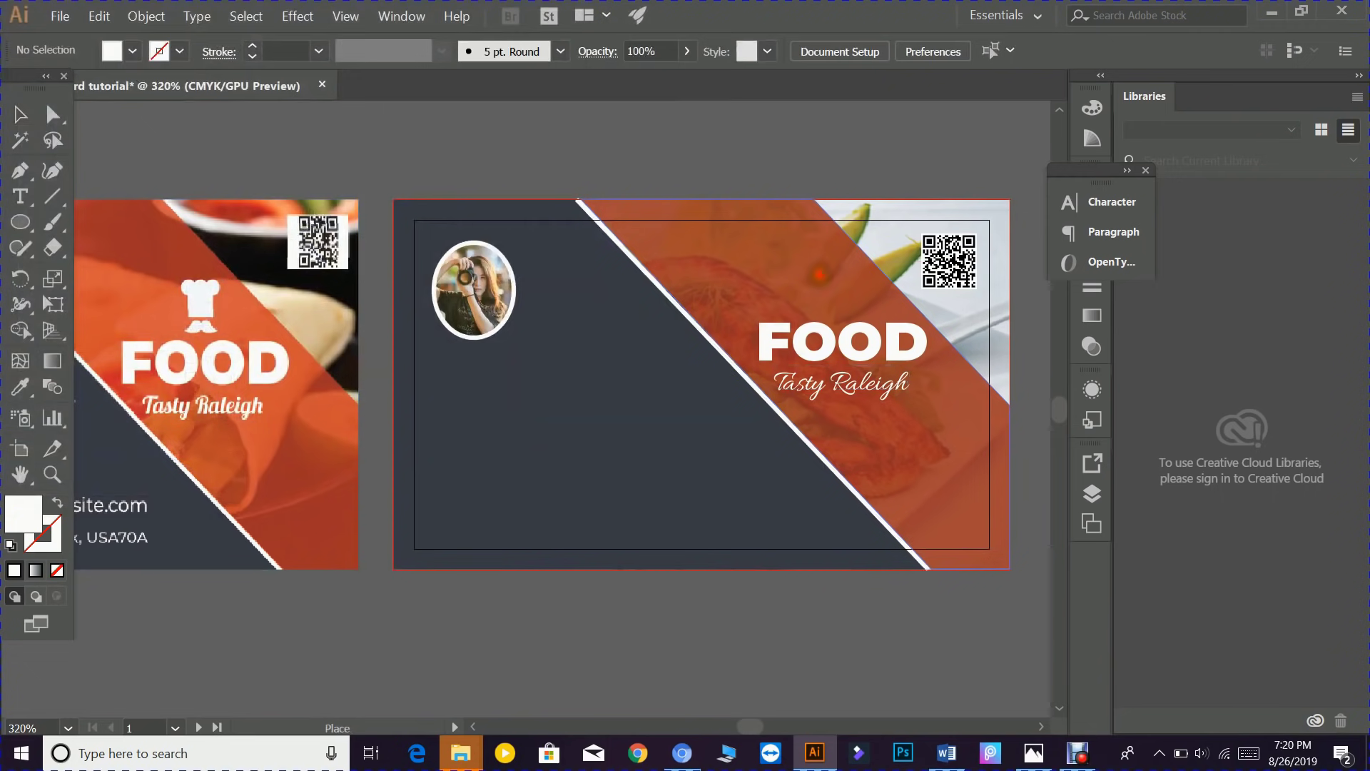
- Drop chef.png onto the right artboard above FOOD and deselect it
click(850, 307)
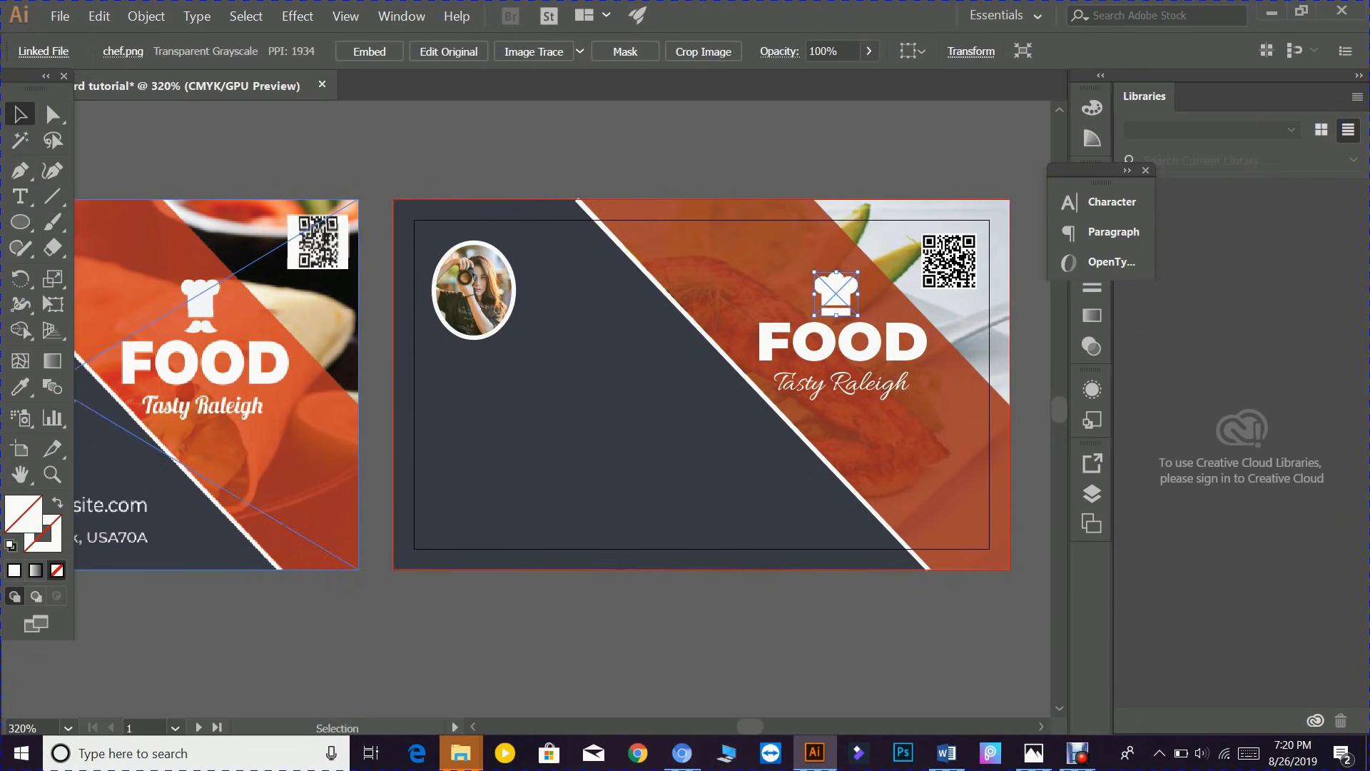
click(475, 142)
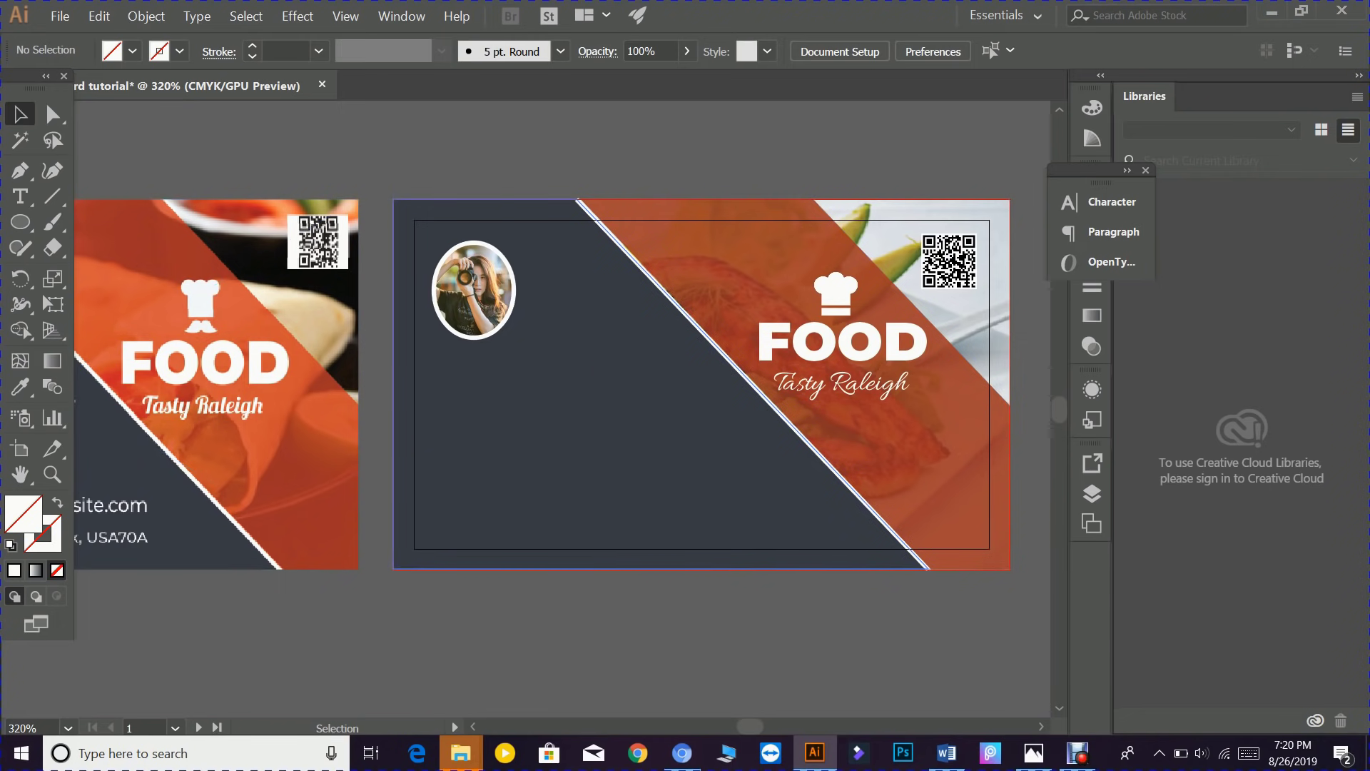
drag(529, 397, 854, 382)
click(20, 196)
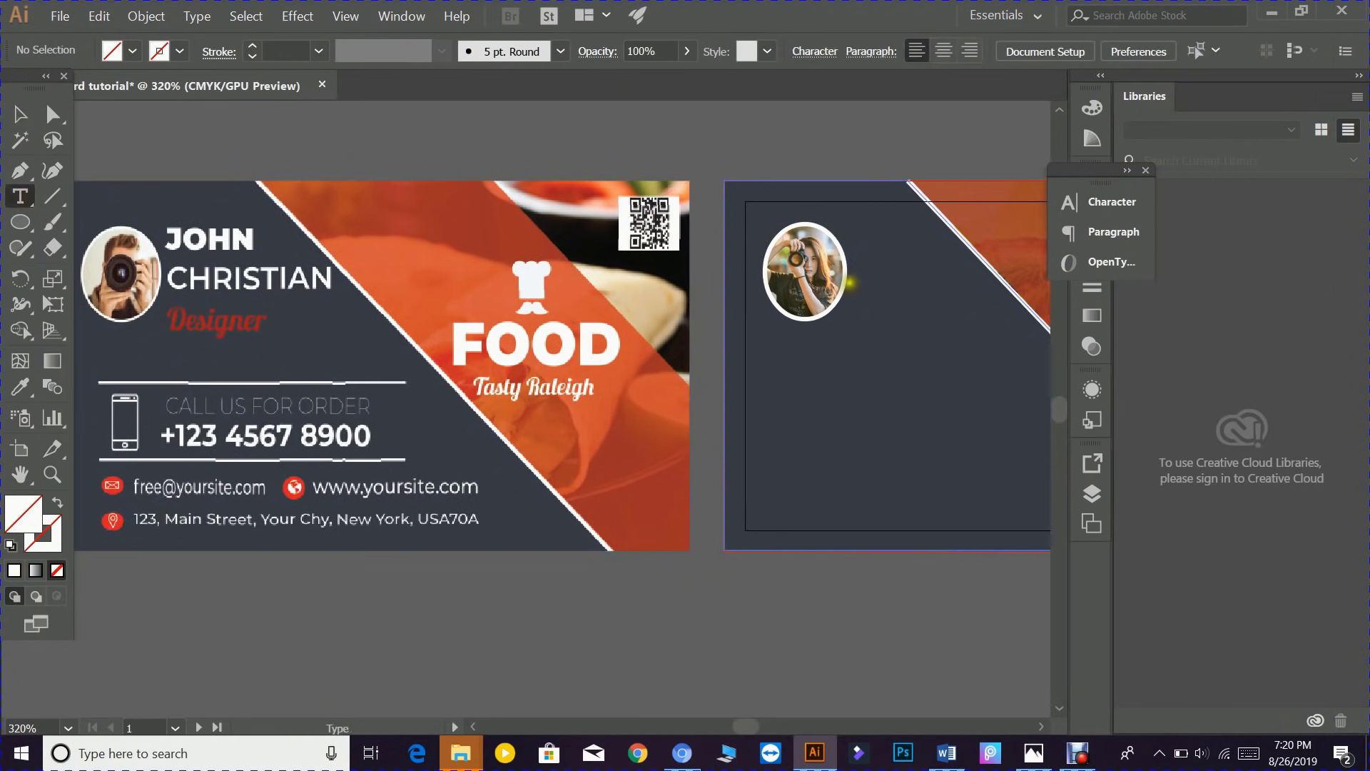
click(879, 258)
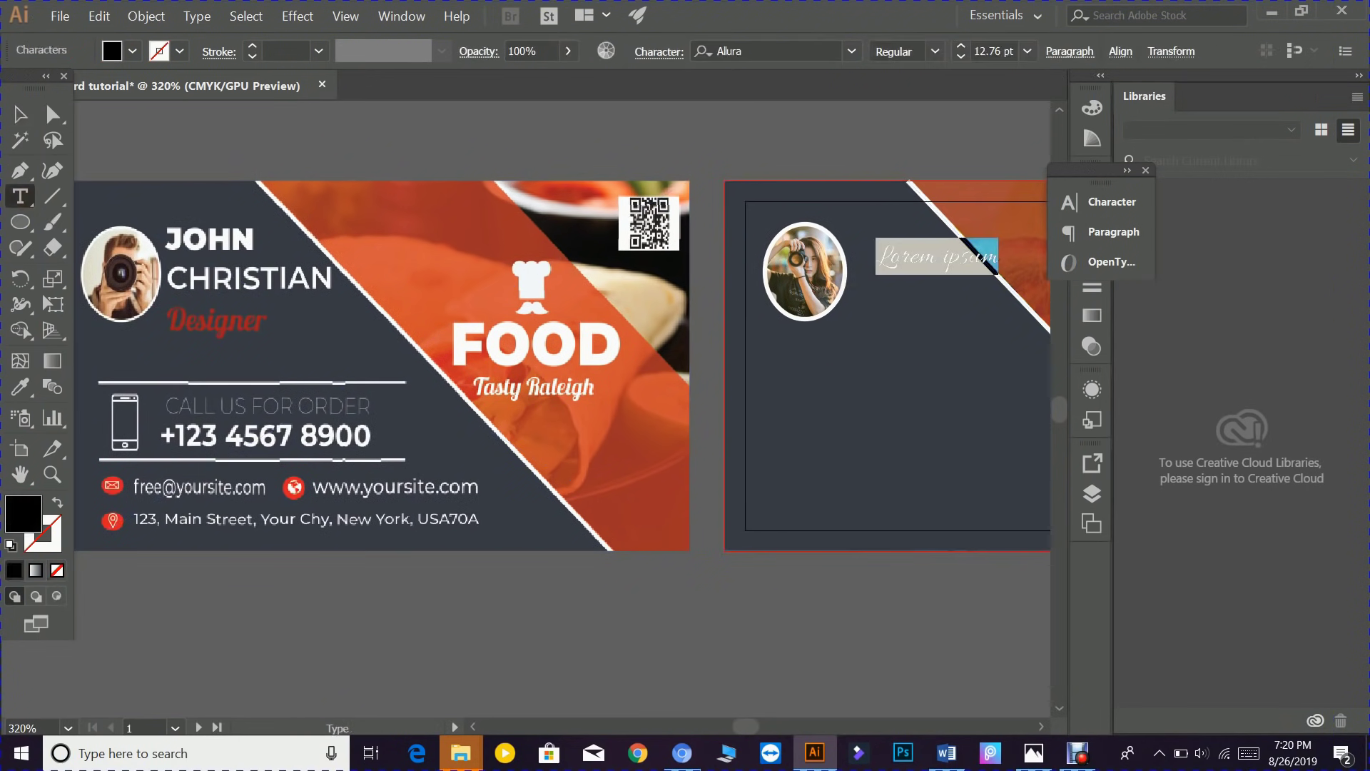
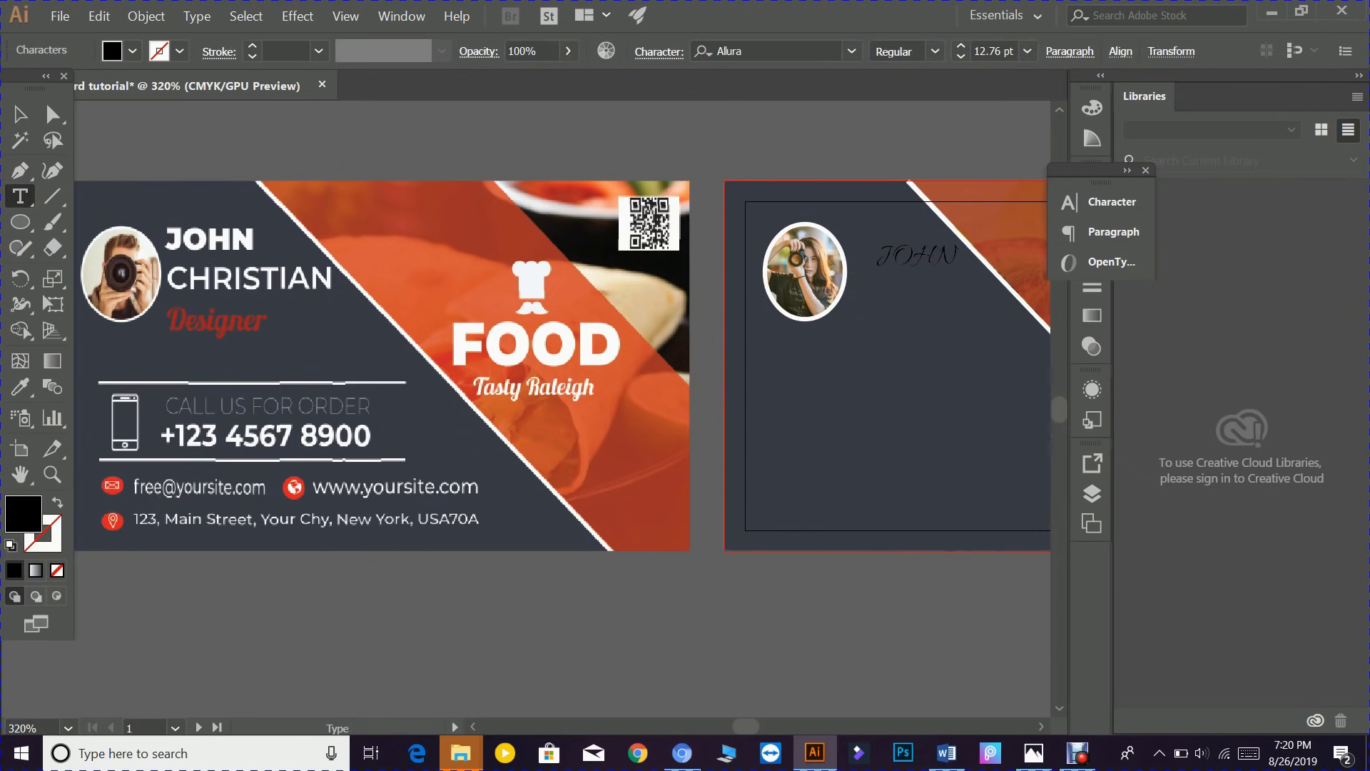
click(20, 115)
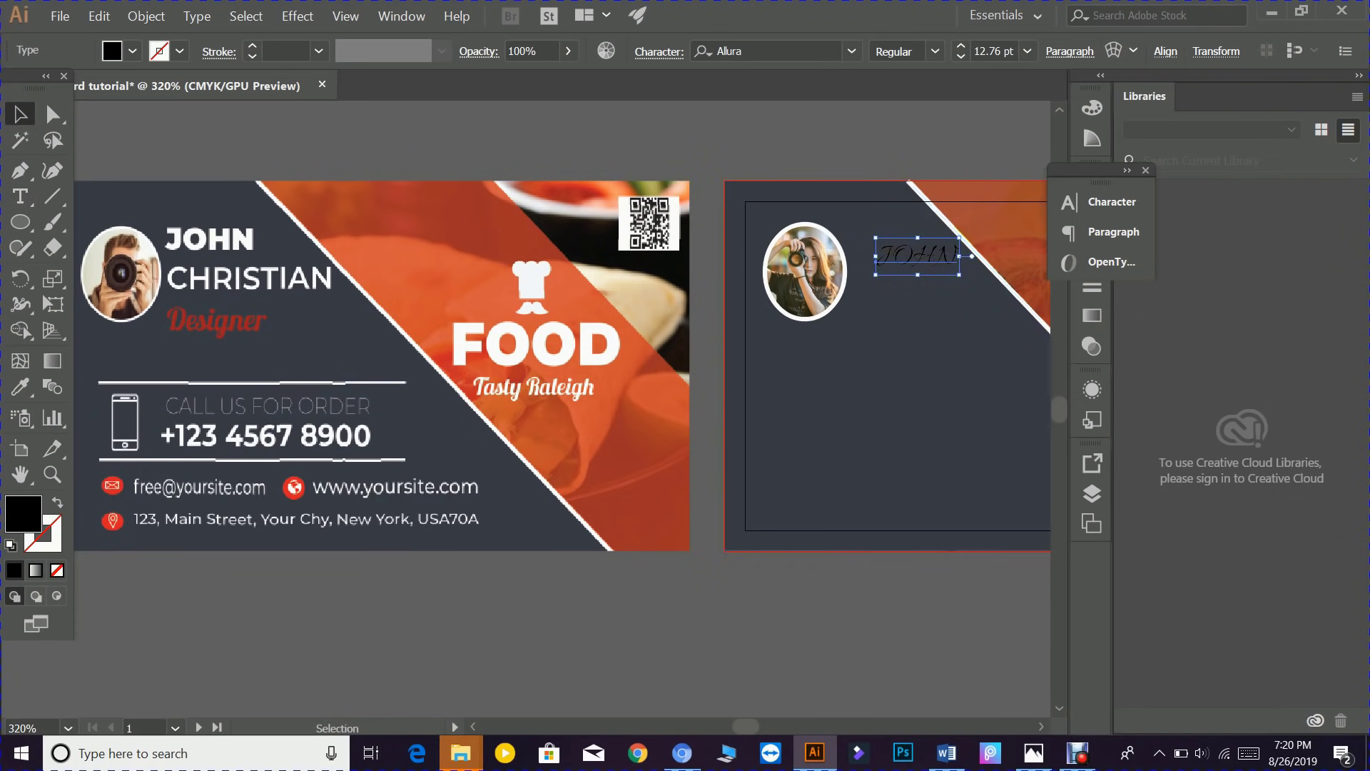
key(a)
click(1099, 202)
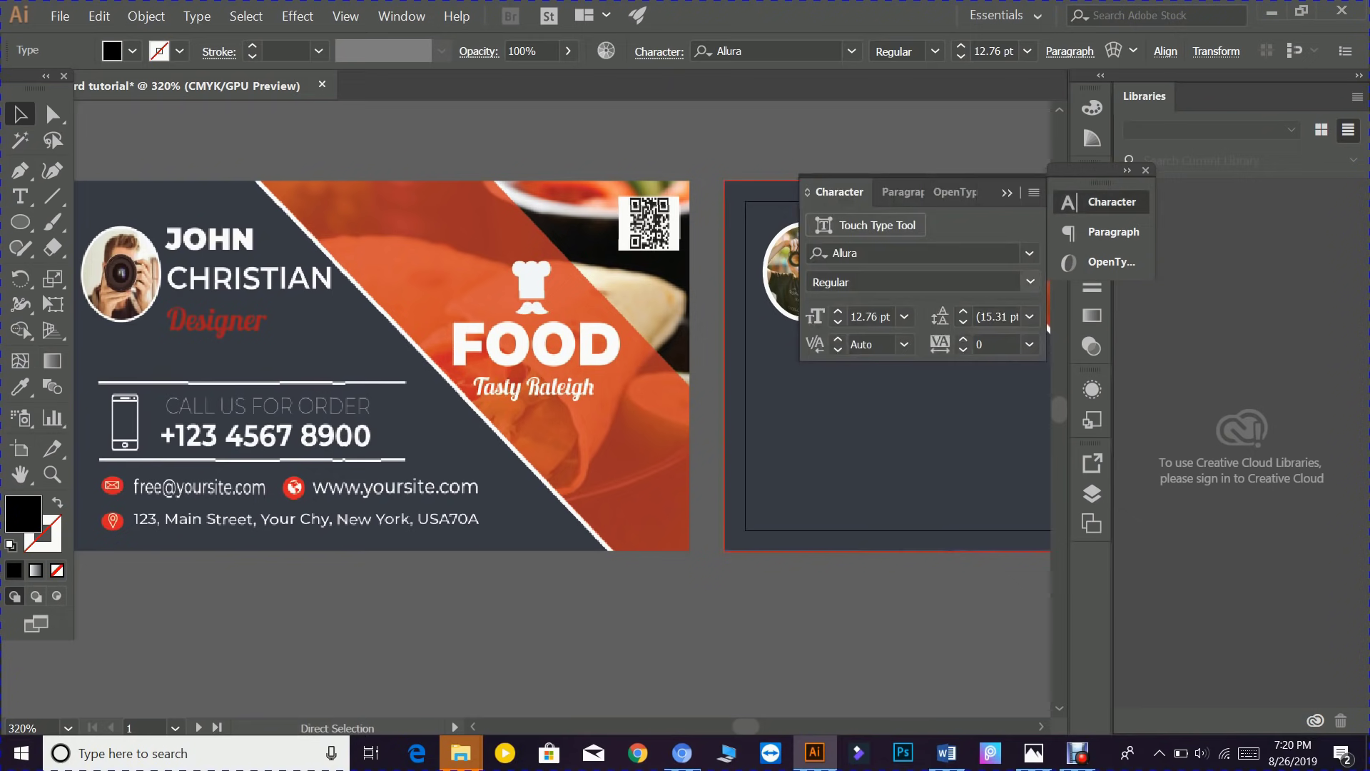
click(1005, 256)
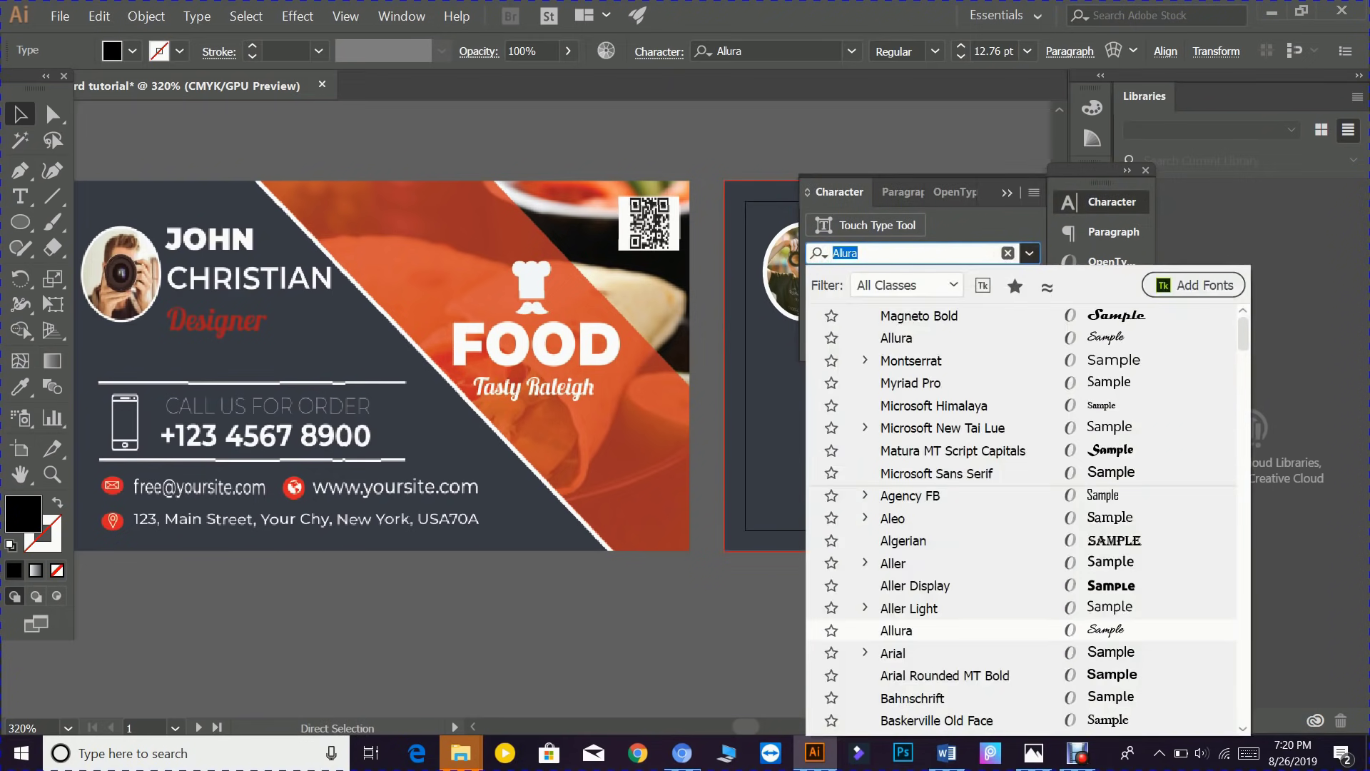
text(MONTS)
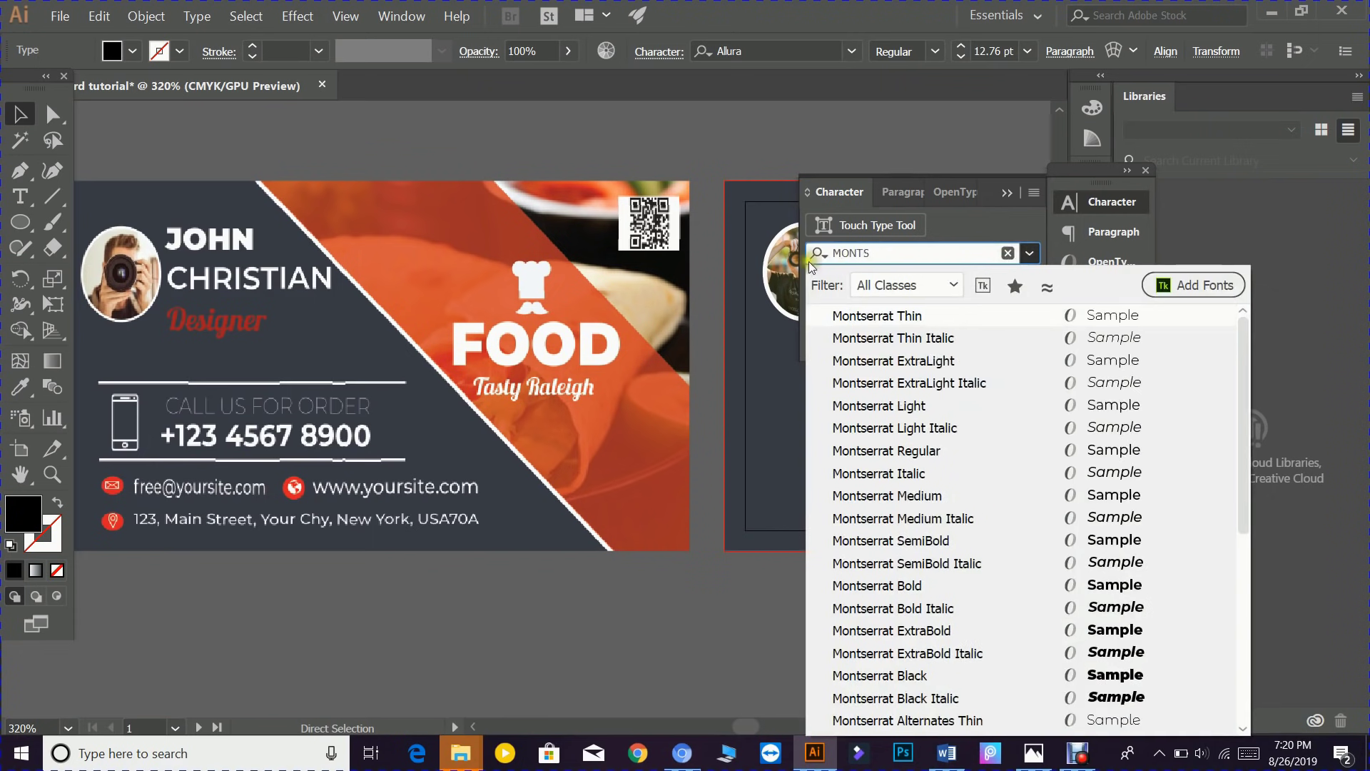
click(1115, 675)
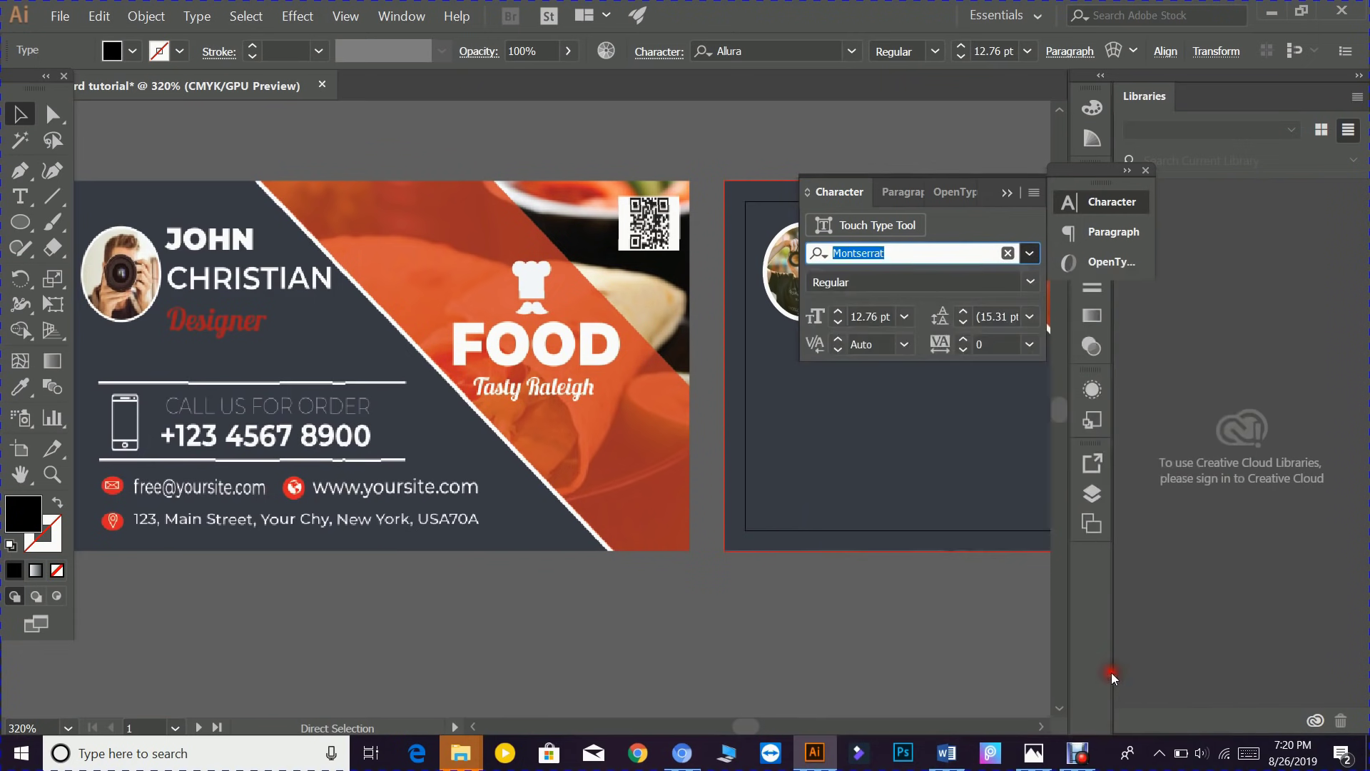
click(1007, 194)
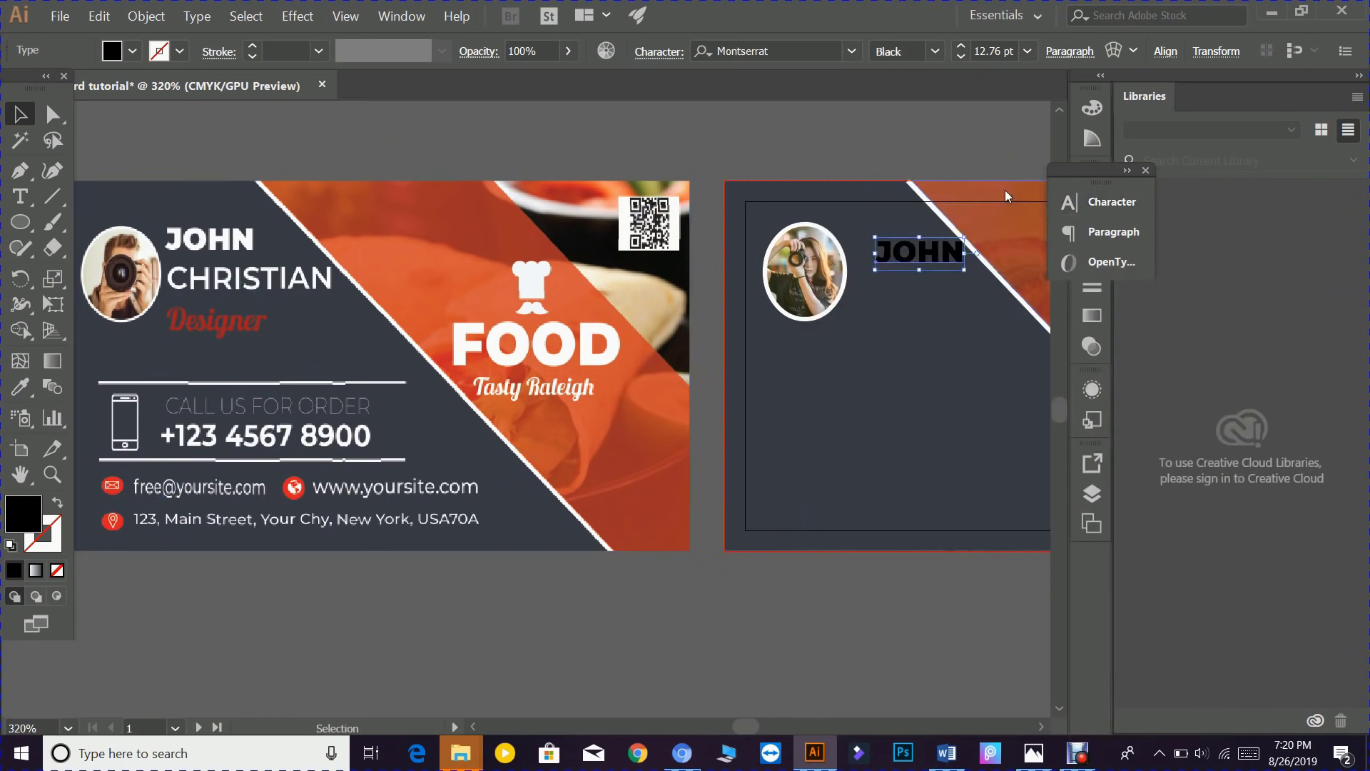
double_click(23, 512)
text(ffffff)
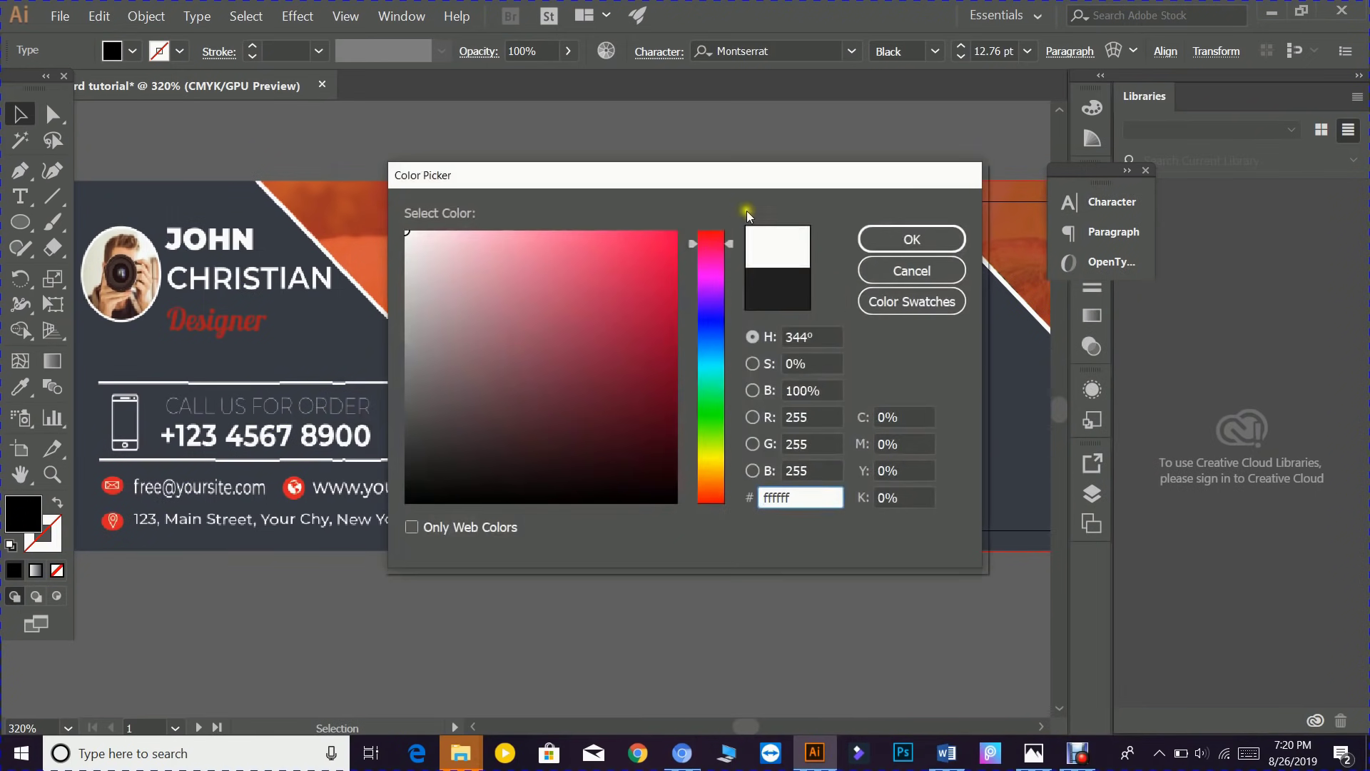
click(908, 239)
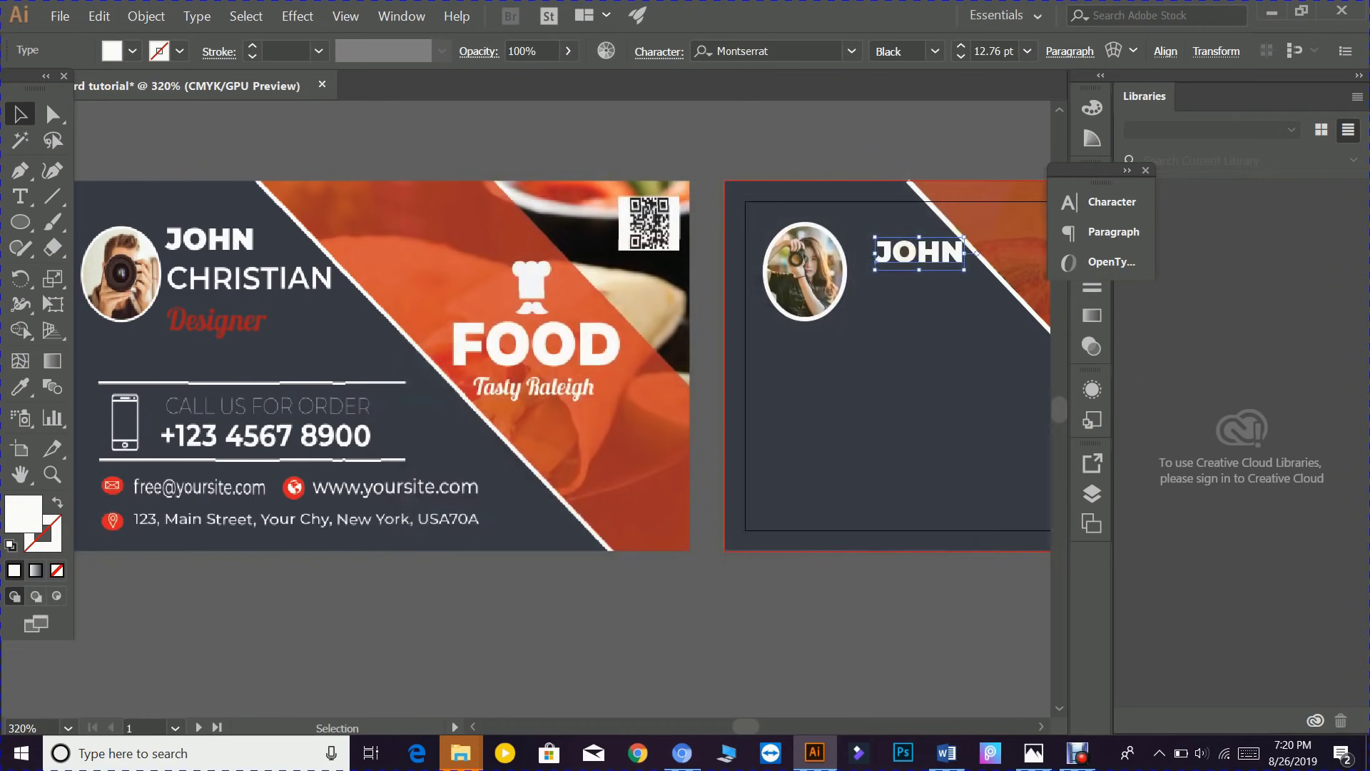
drag(919, 265, 903, 270)
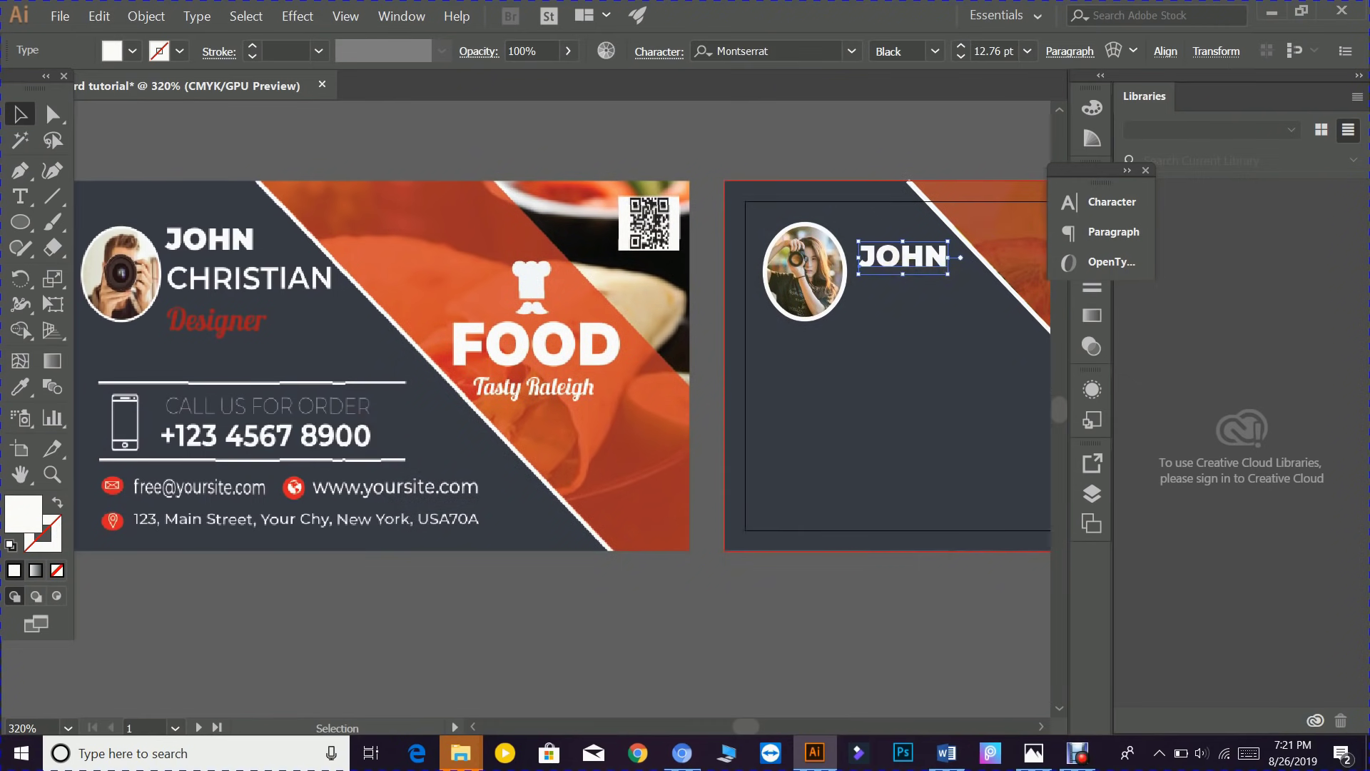
drag(948, 274, 961, 291)
drag(893, 261, 892, 260)
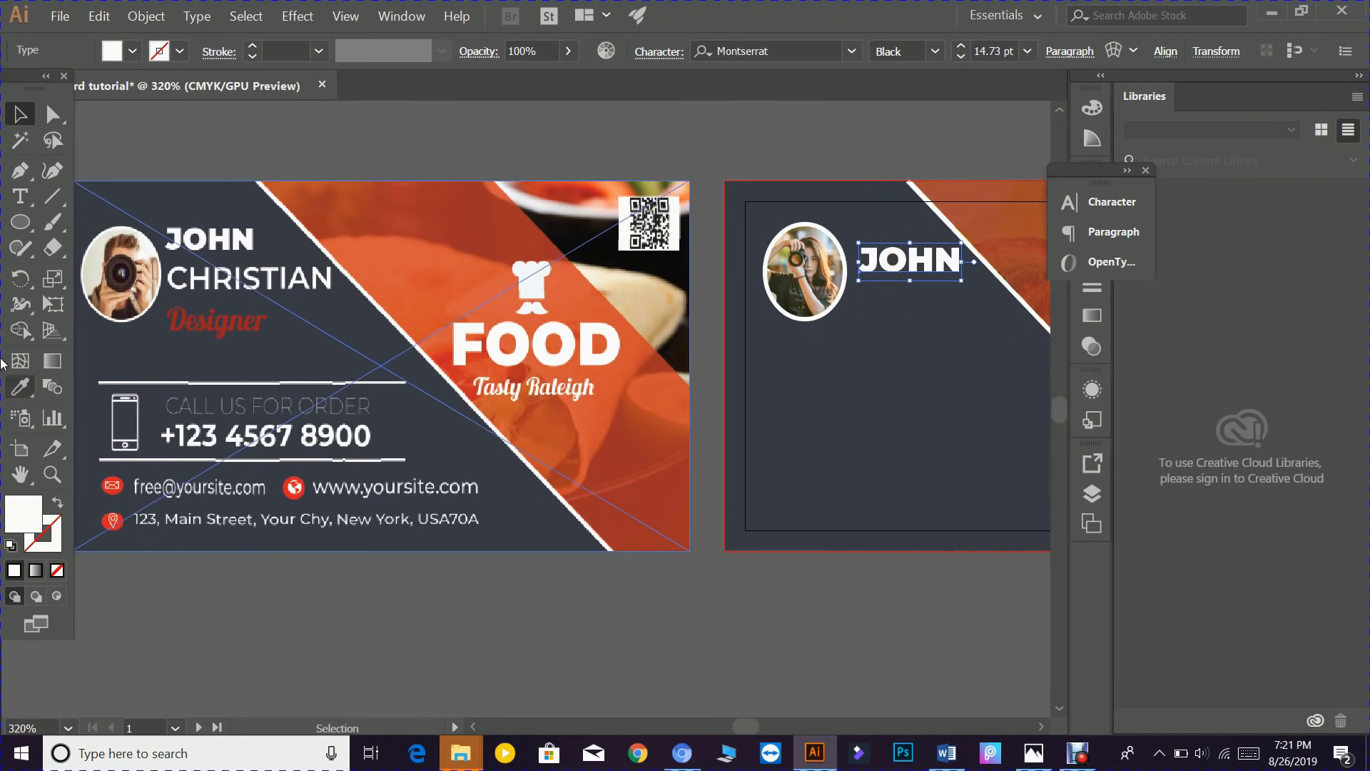
click(20, 203)
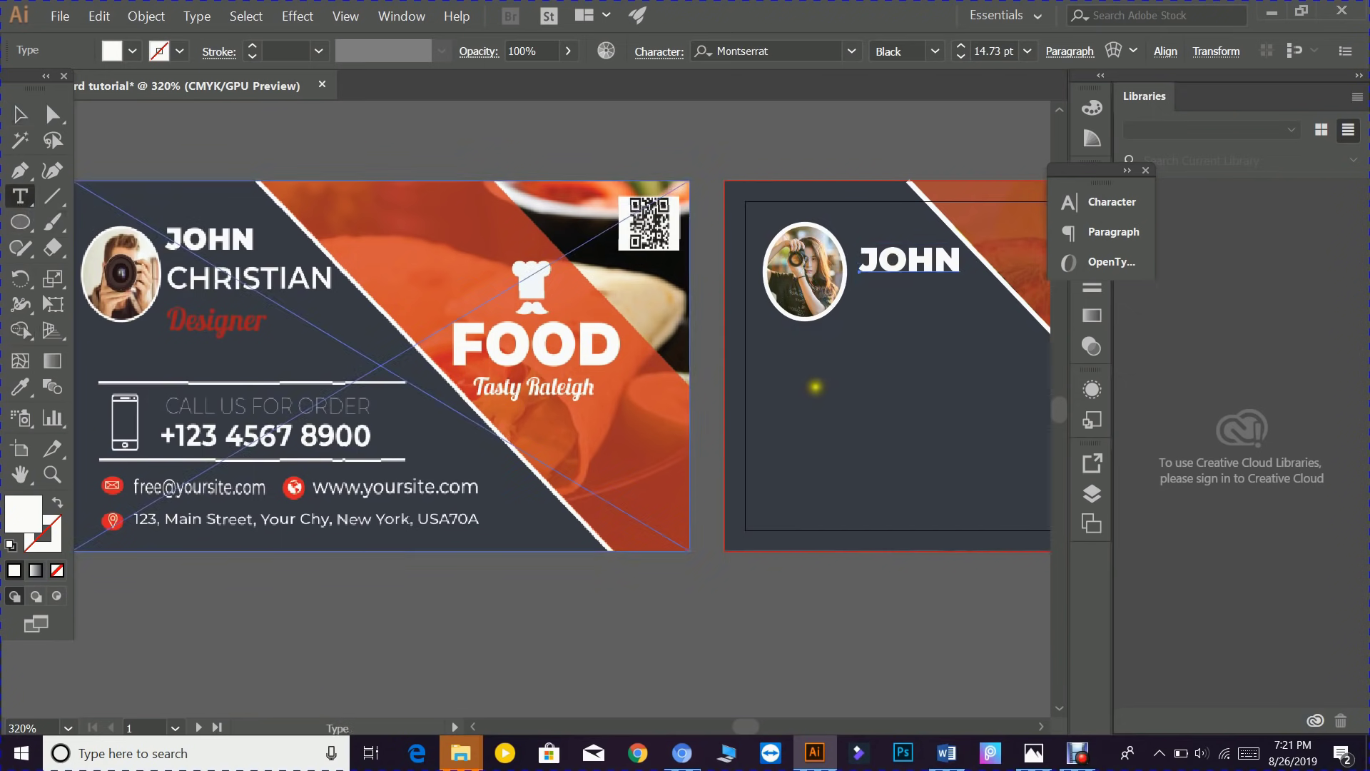
click(867, 294)
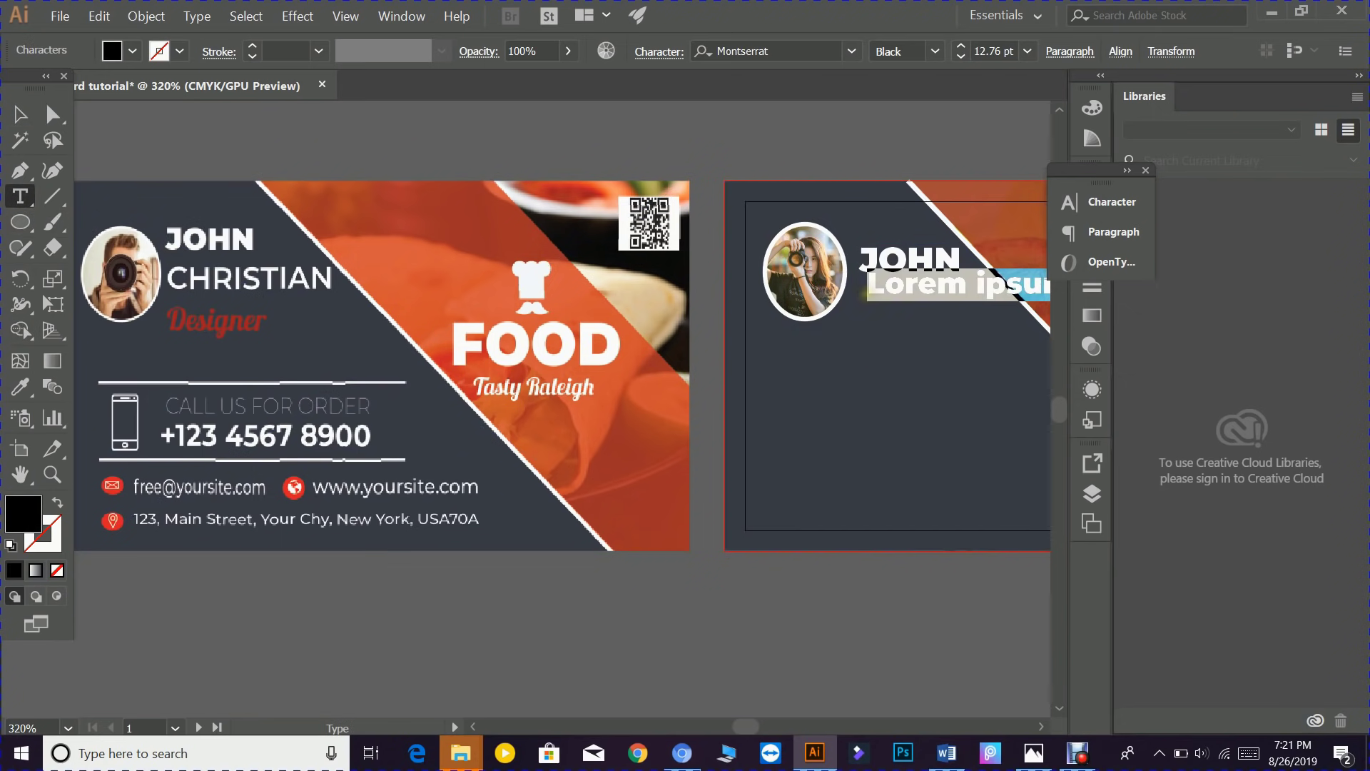
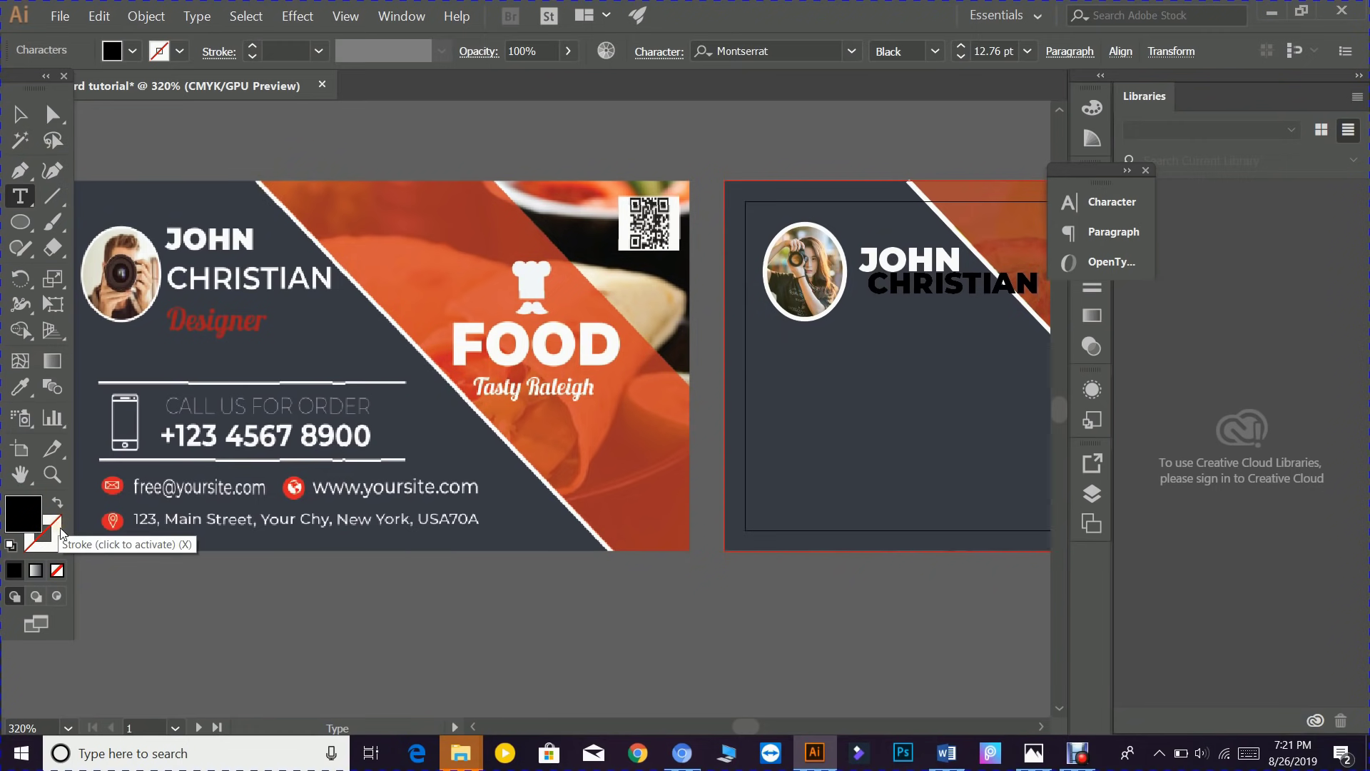
key(ctrl+t)
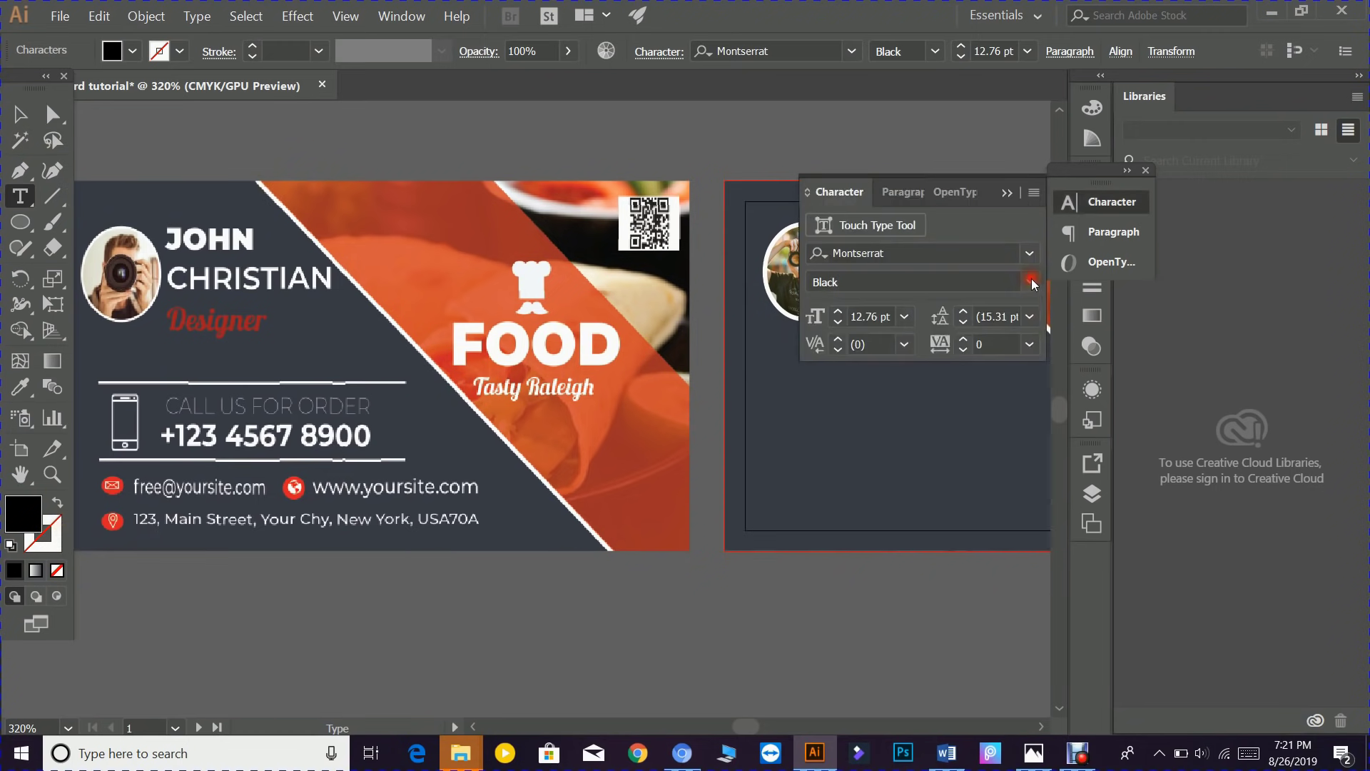
click(1033, 284)
click(852, 583)
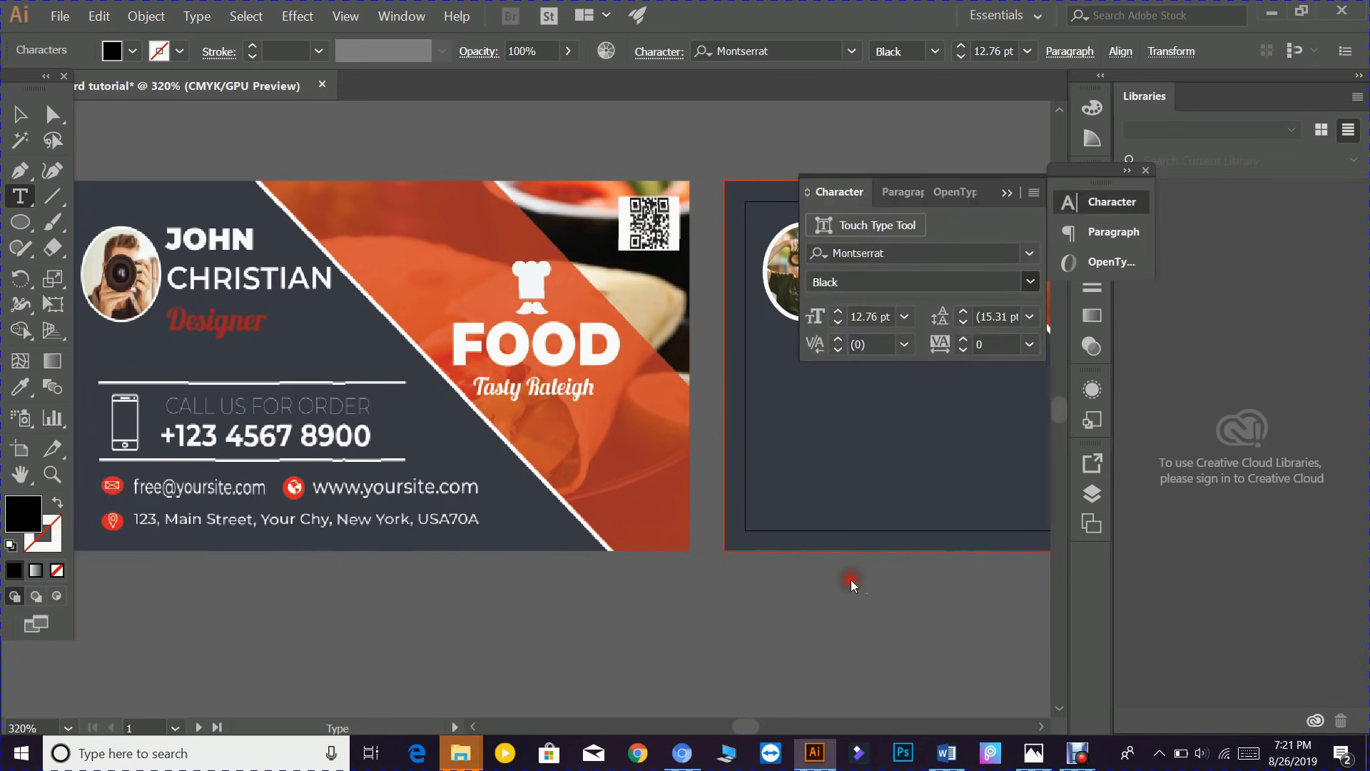
click(1005, 194)
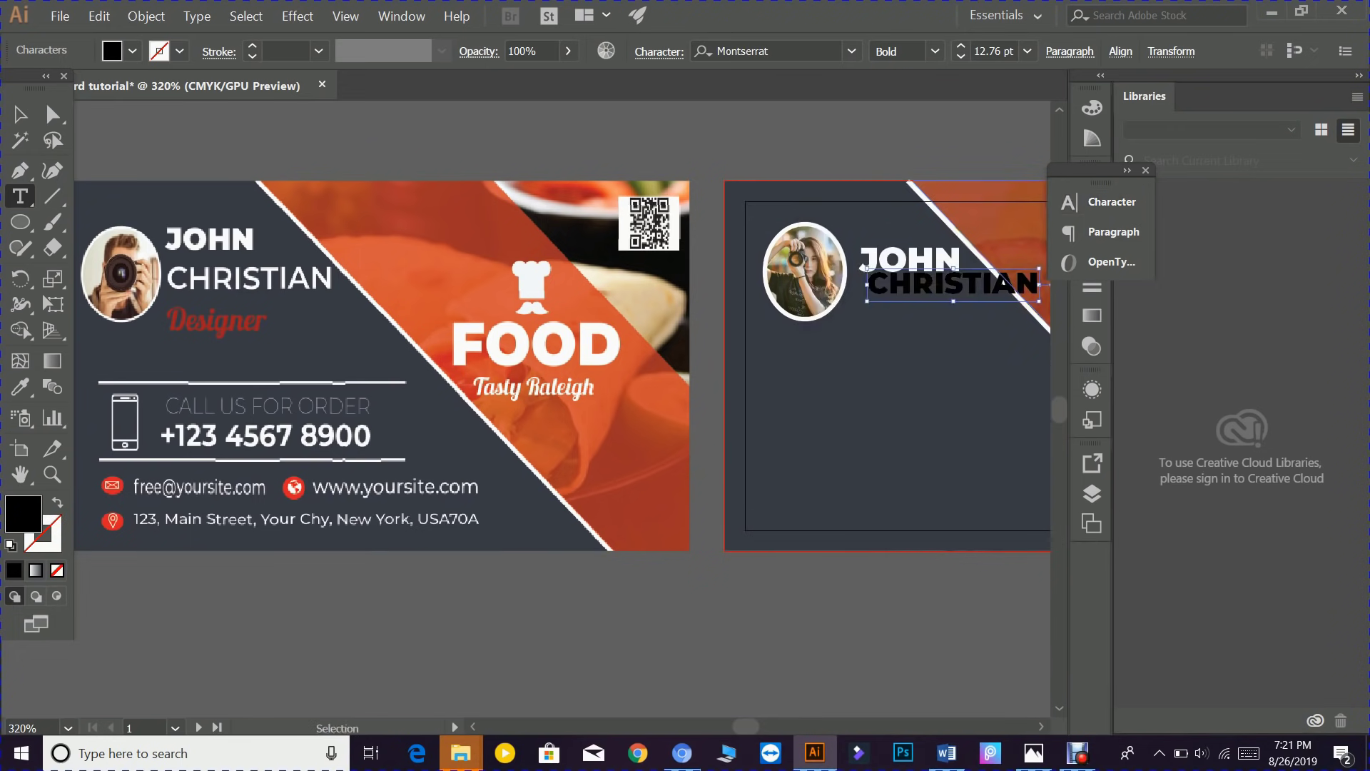
click(1103, 202)
click(1033, 284)
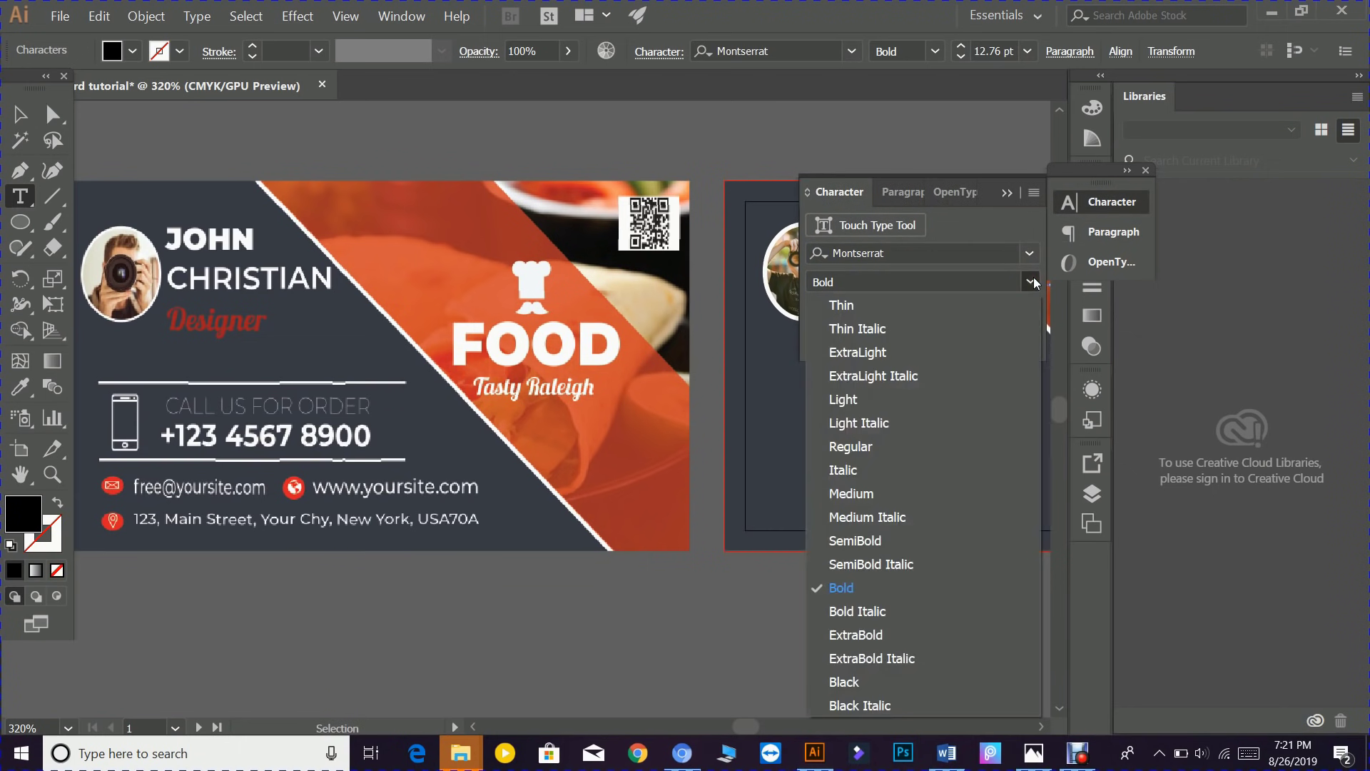
click(862, 546)
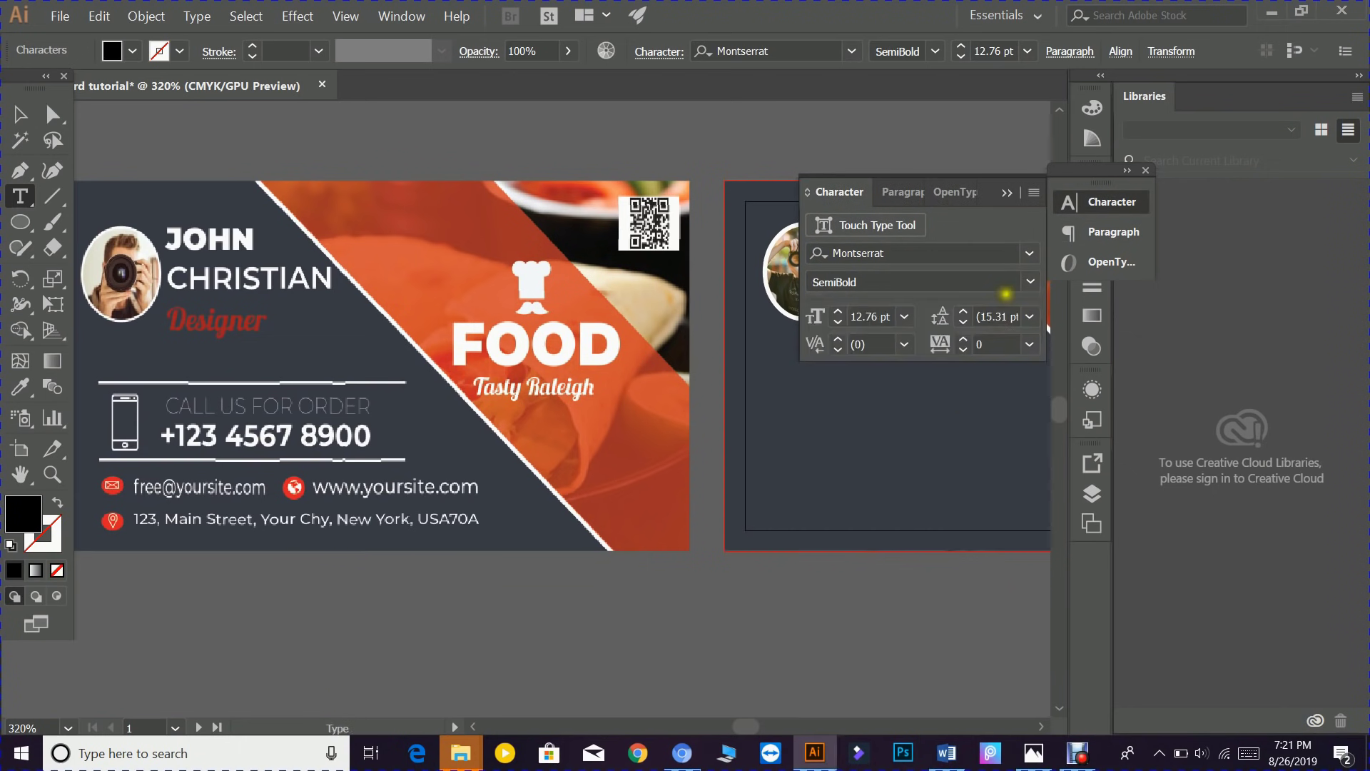
click(1007, 196)
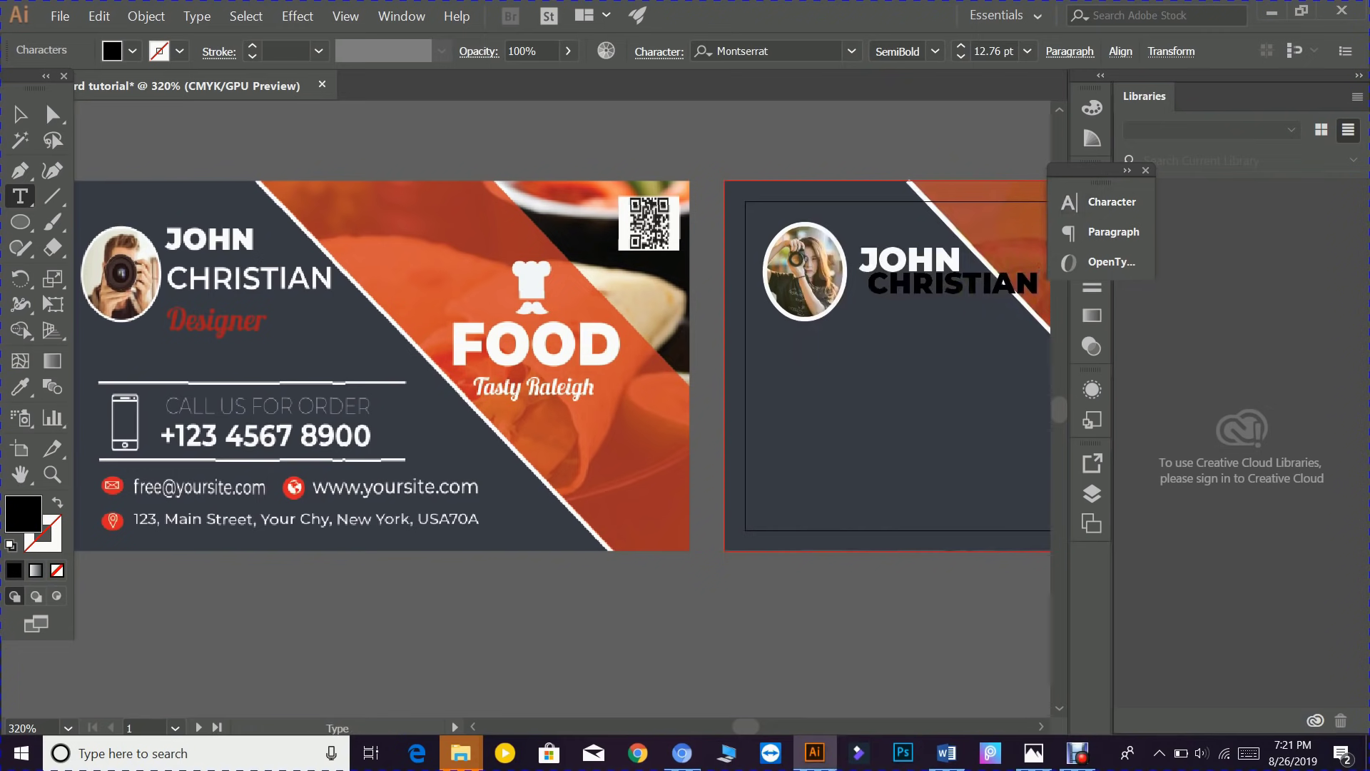
key(Escape)
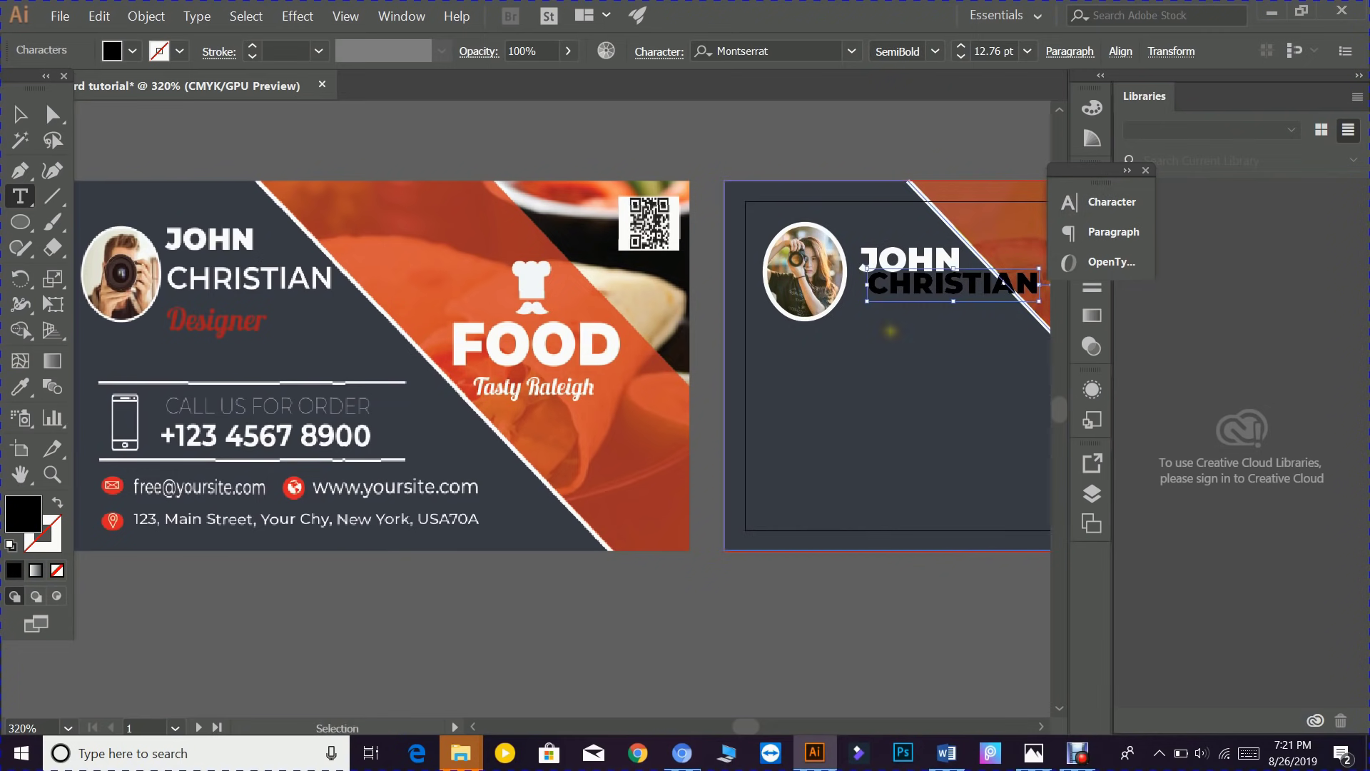
click(1106, 201)
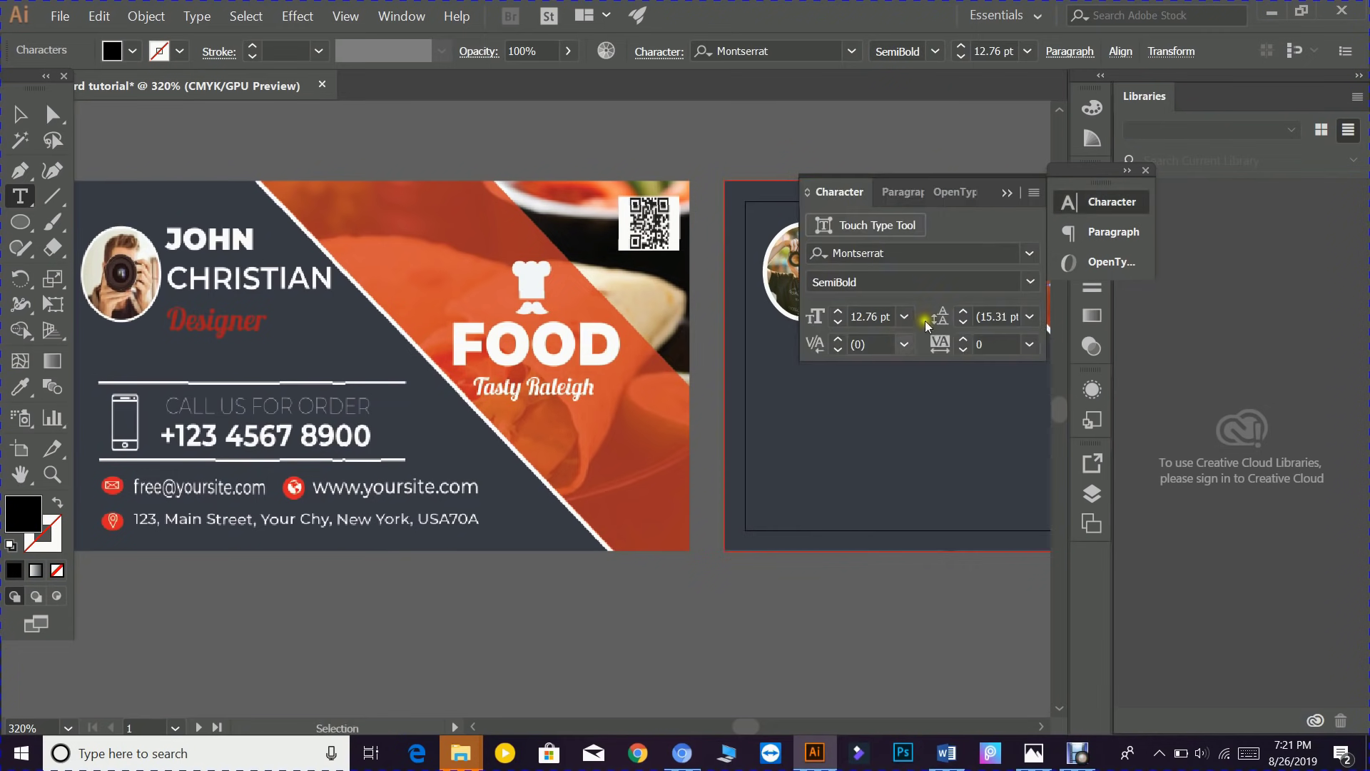
click(1030, 281)
click(871, 494)
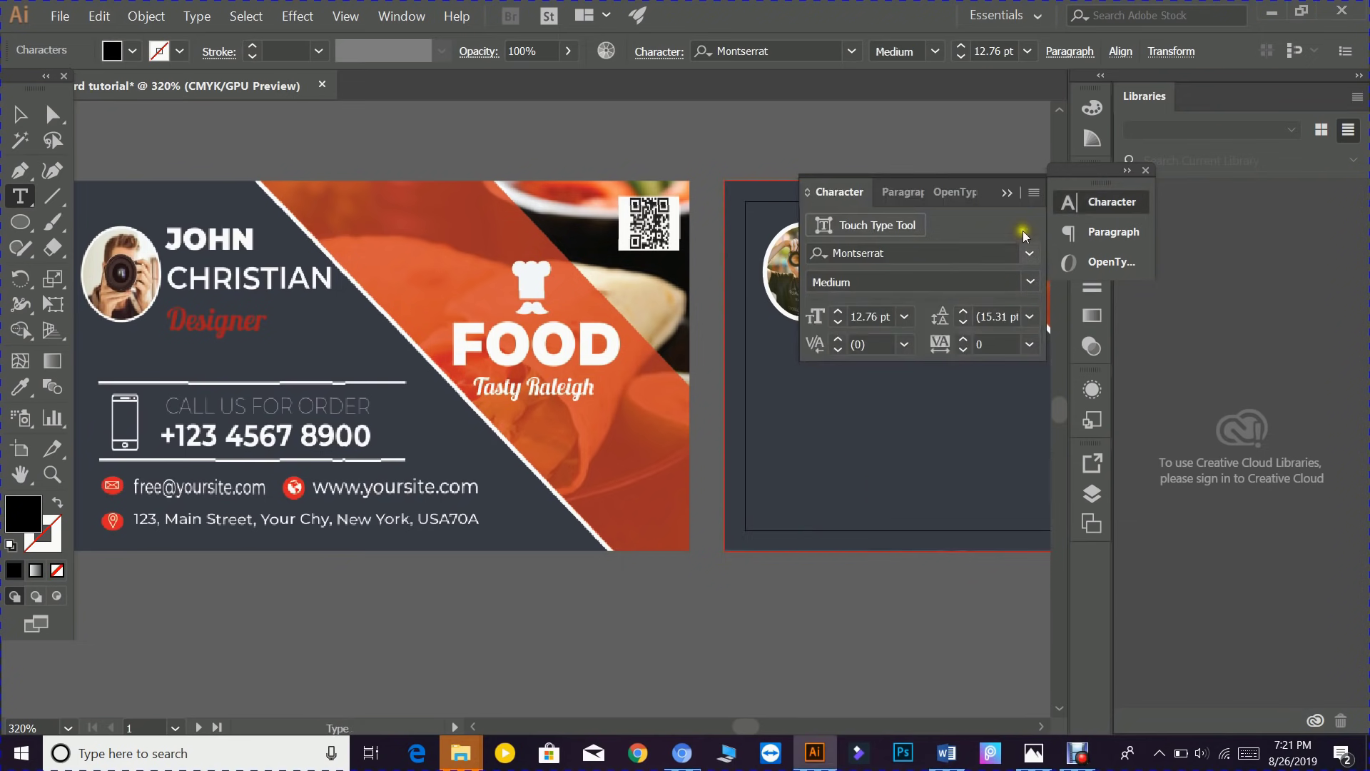
click(1004, 194)
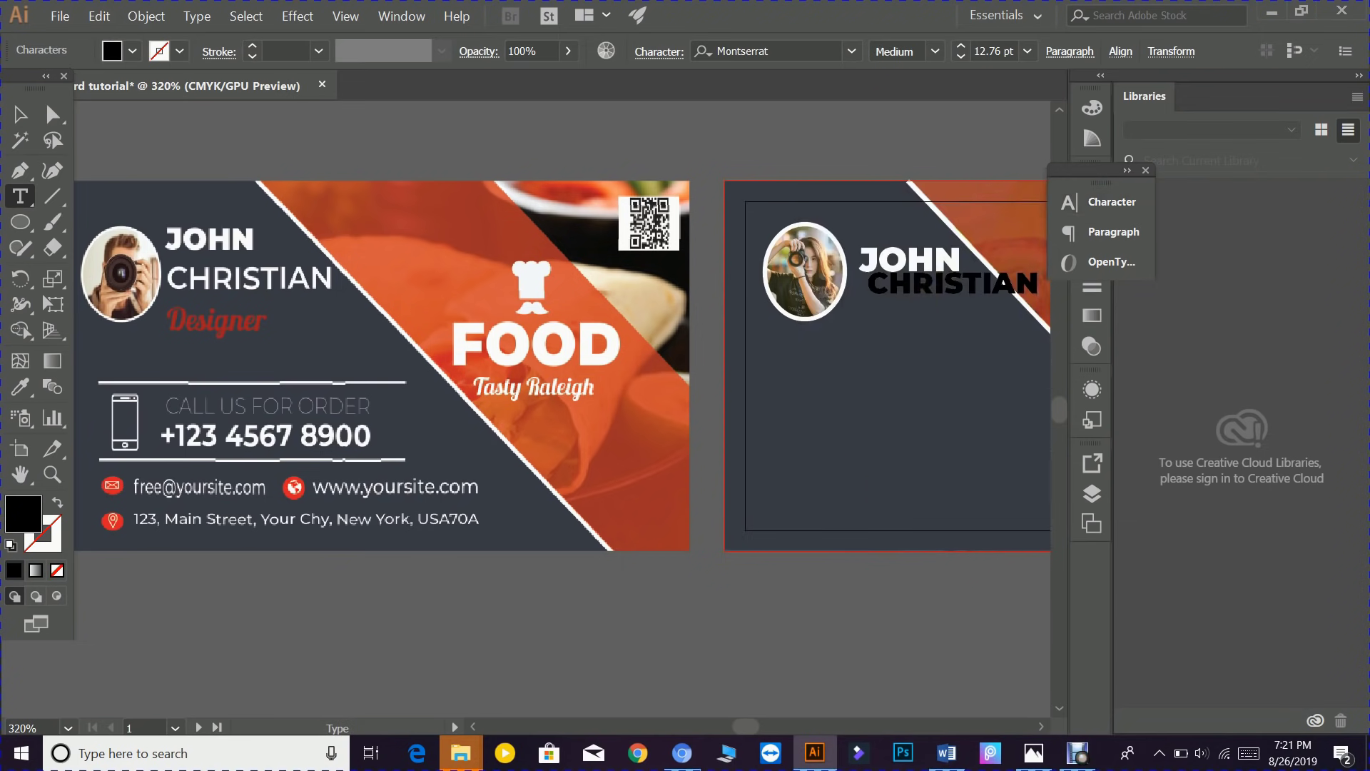
key(Escape)
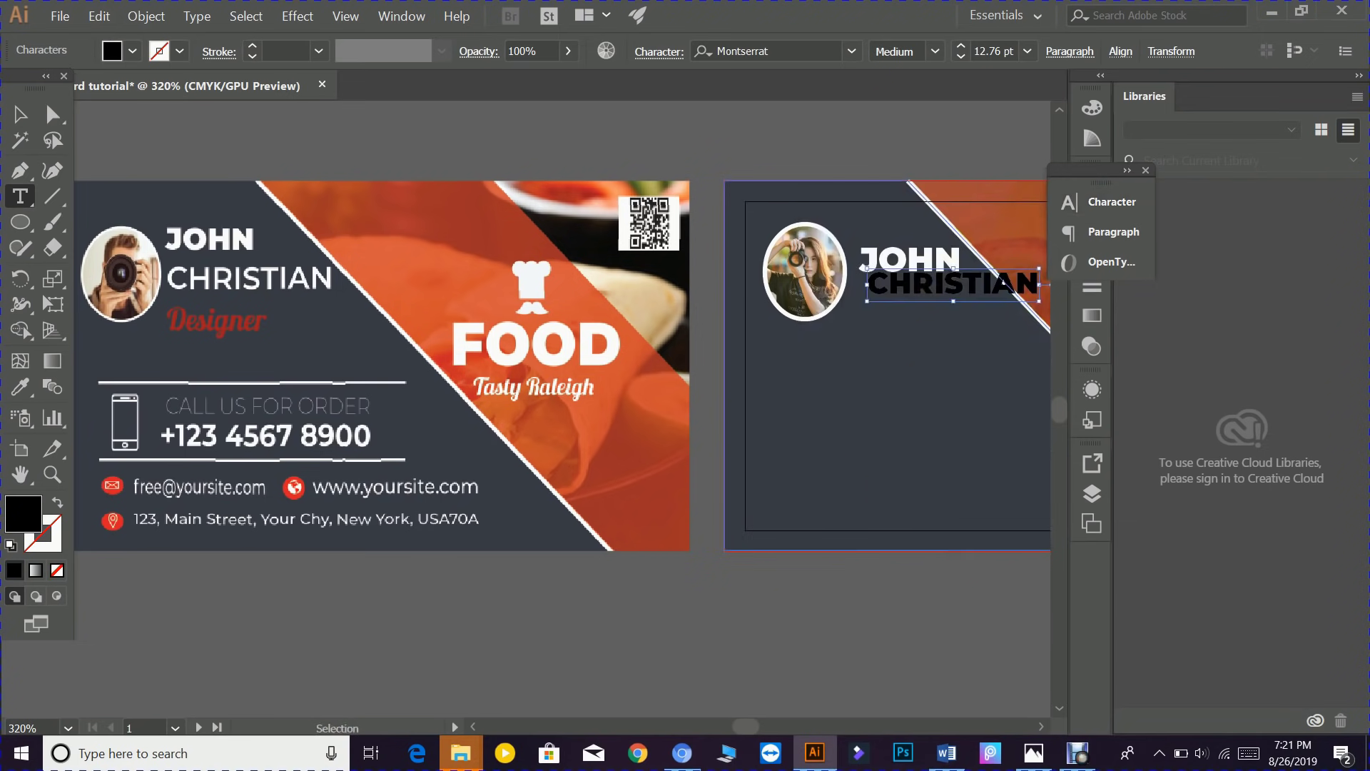
click(1103, 202)
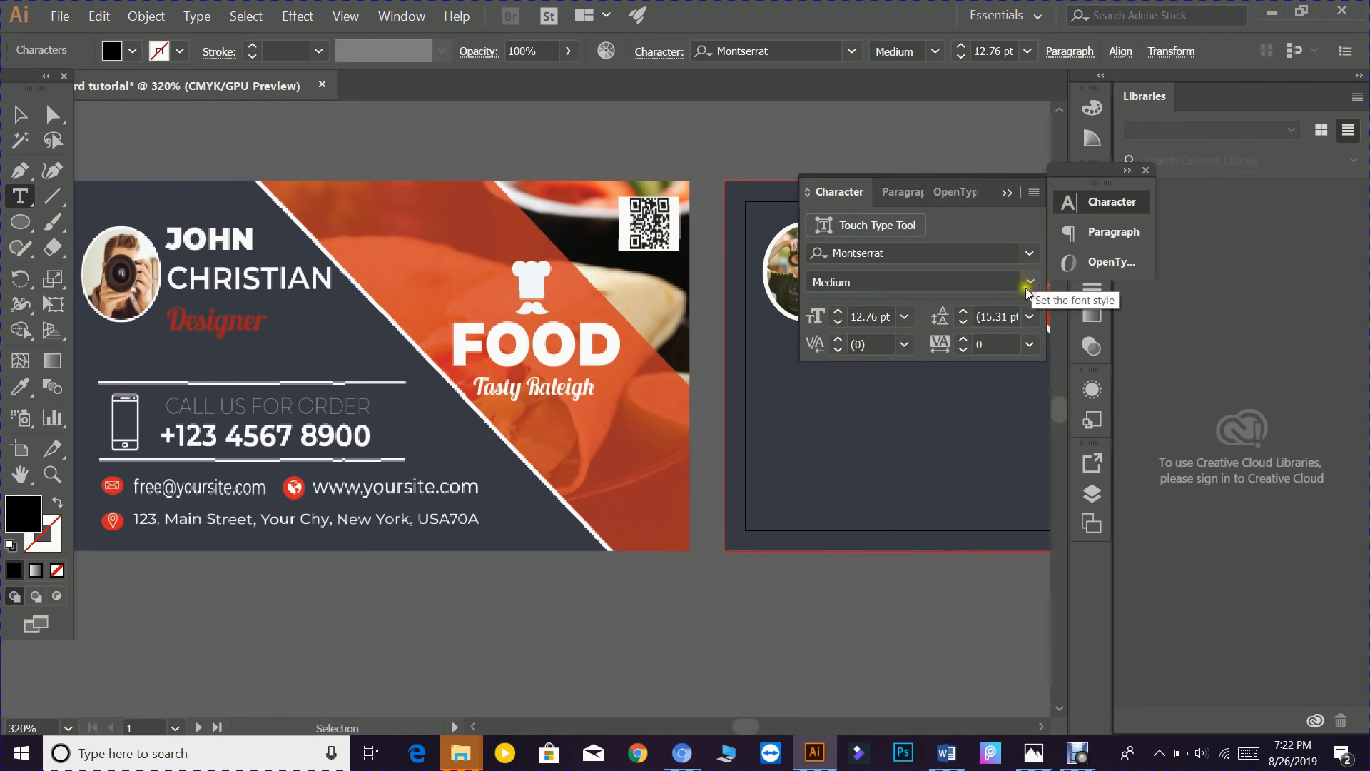
click(1028, 284)
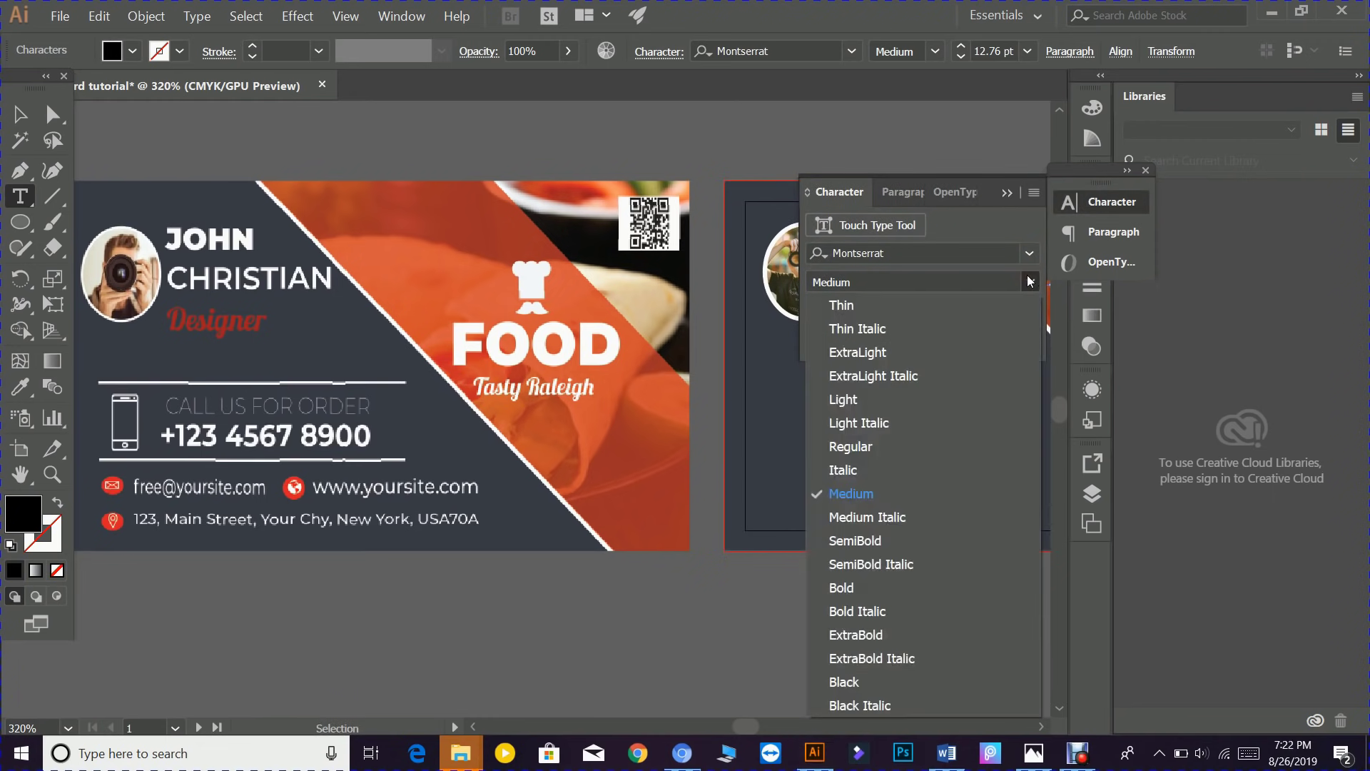
click(857, 447)
click(1006, 195)
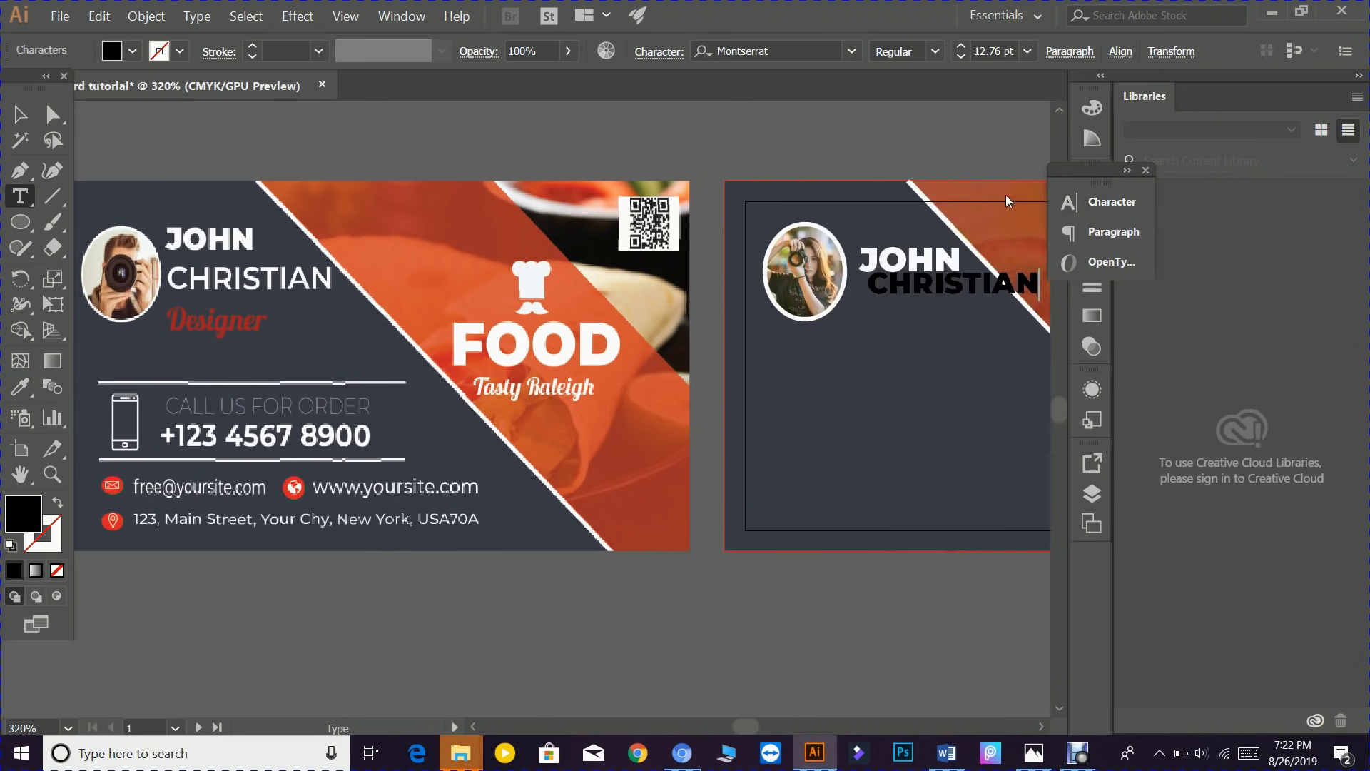
click(20, 115)
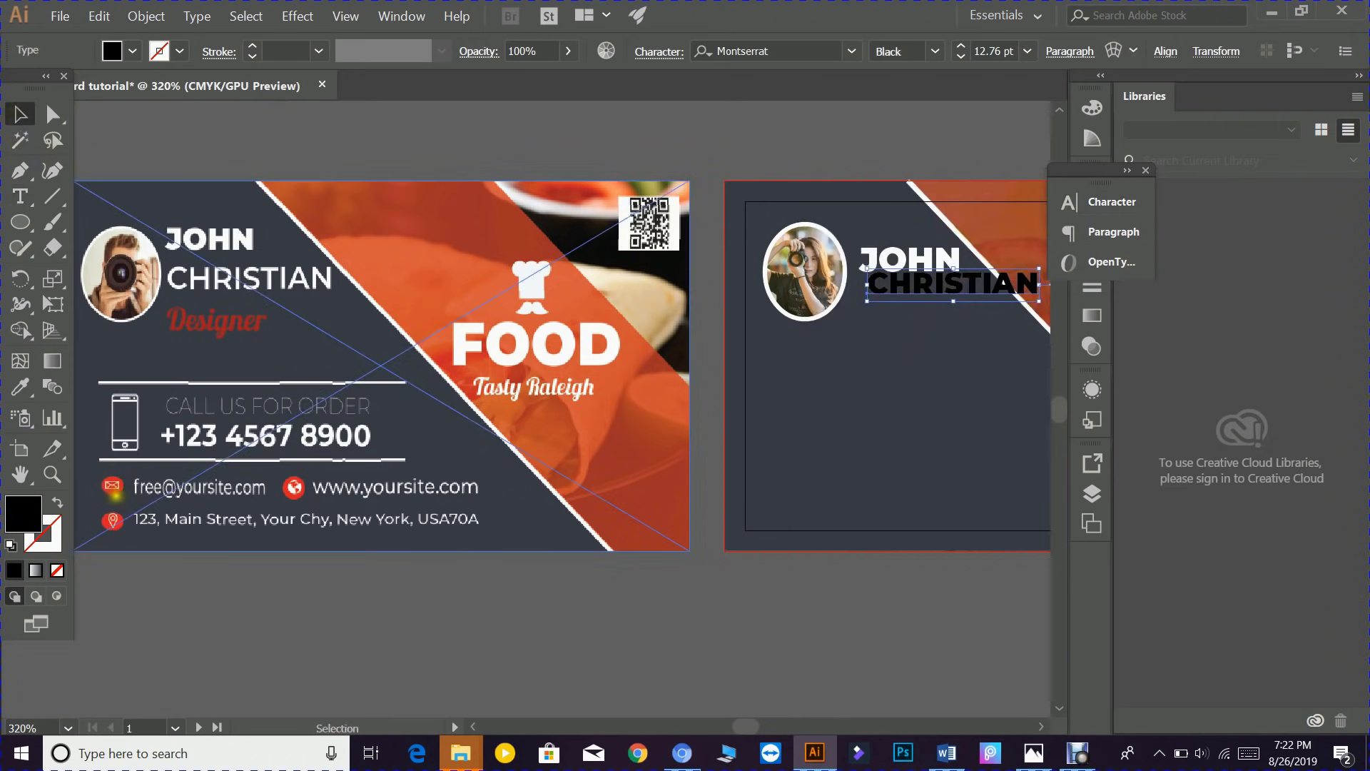
key(ctrl+t)
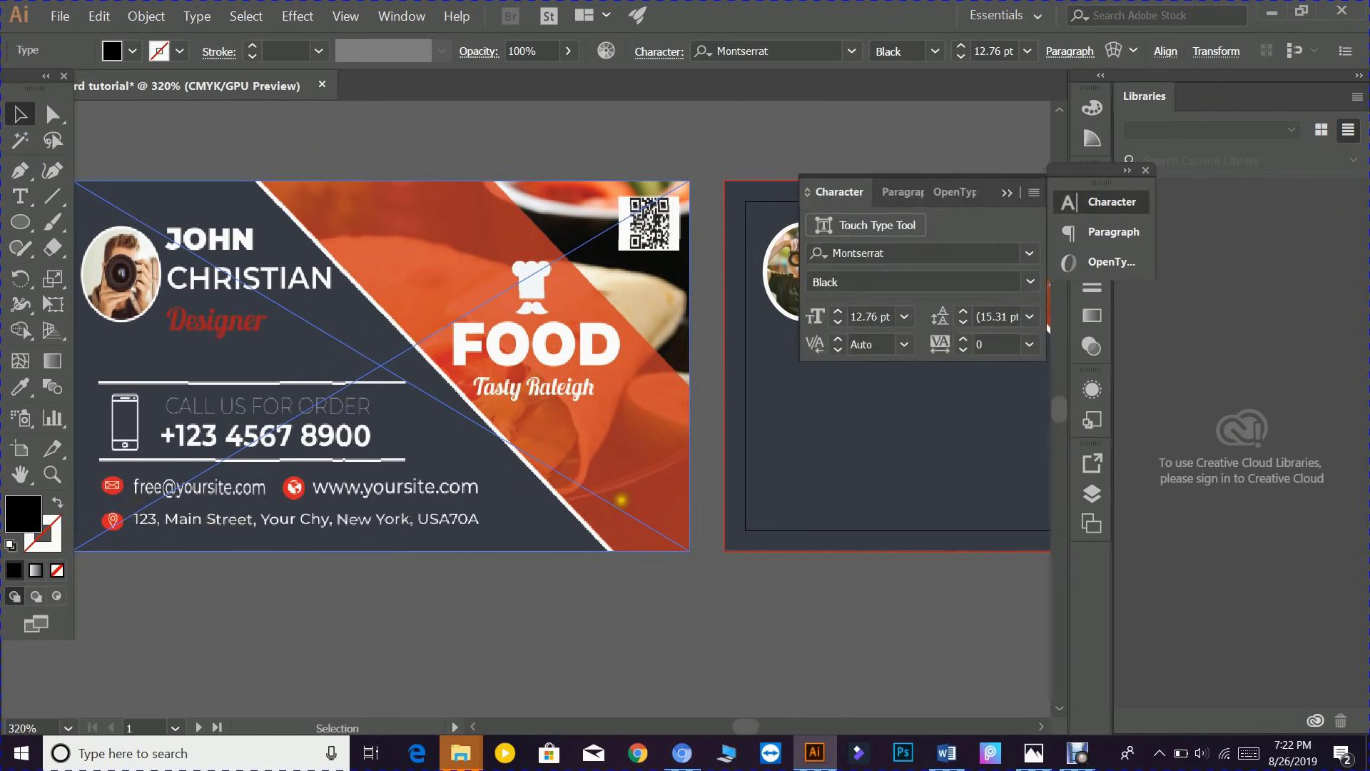
click(1030, 284)
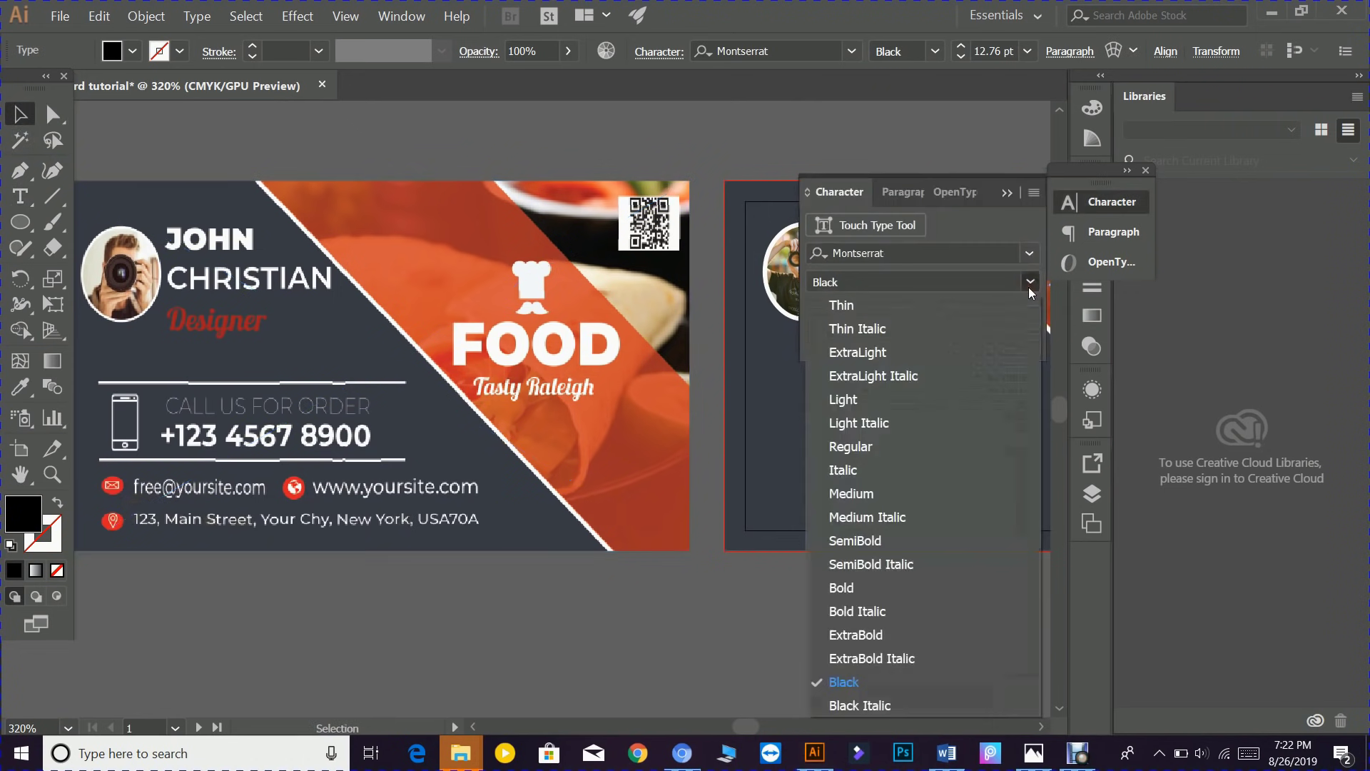
click(849, 493)
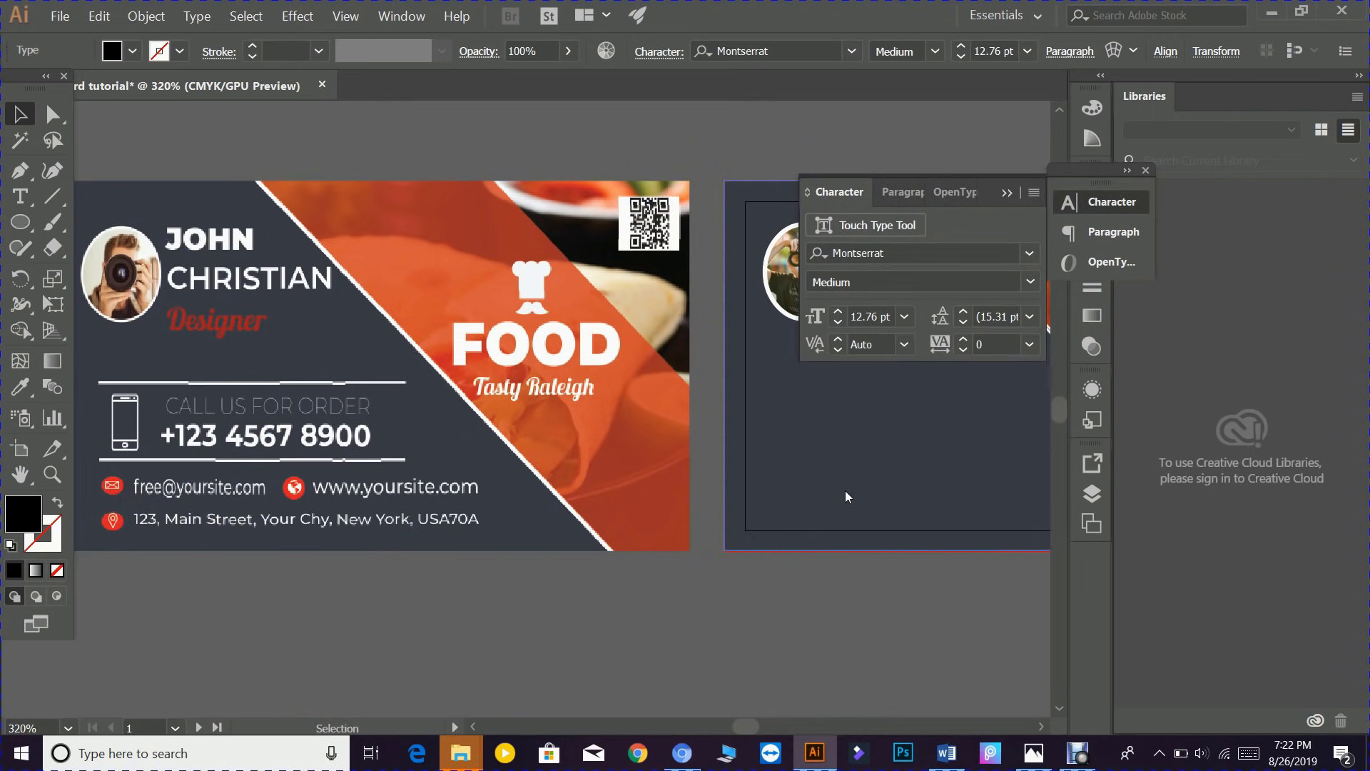
click(1003, 194)
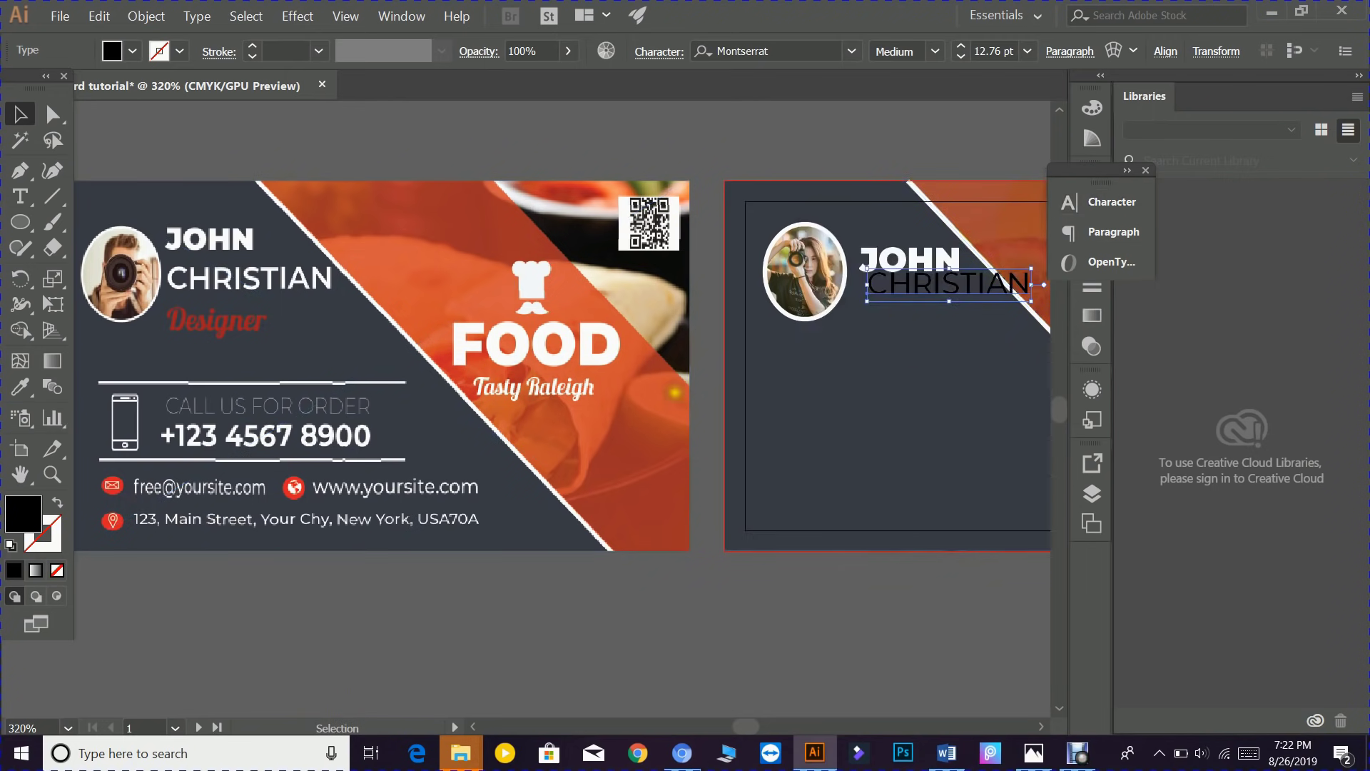
key(ctrl+t)
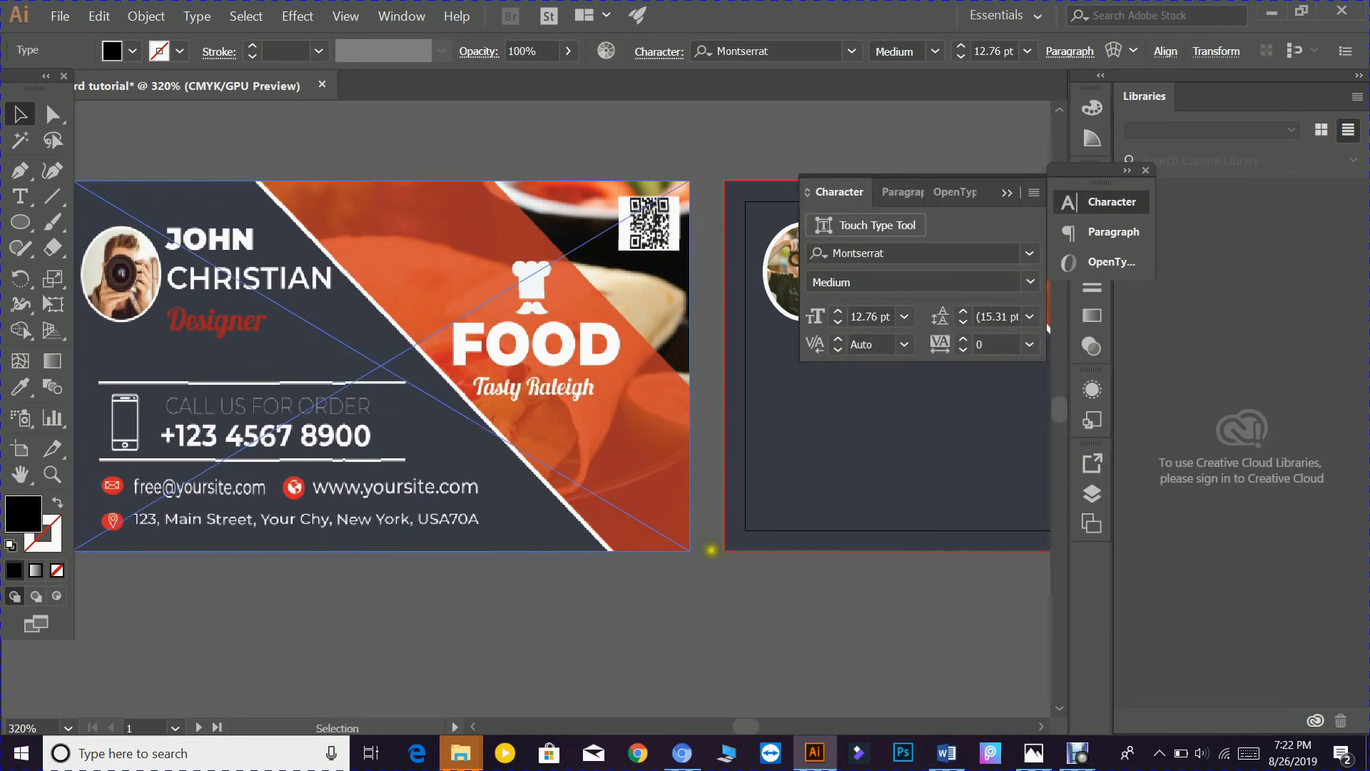
click(1032, 283)
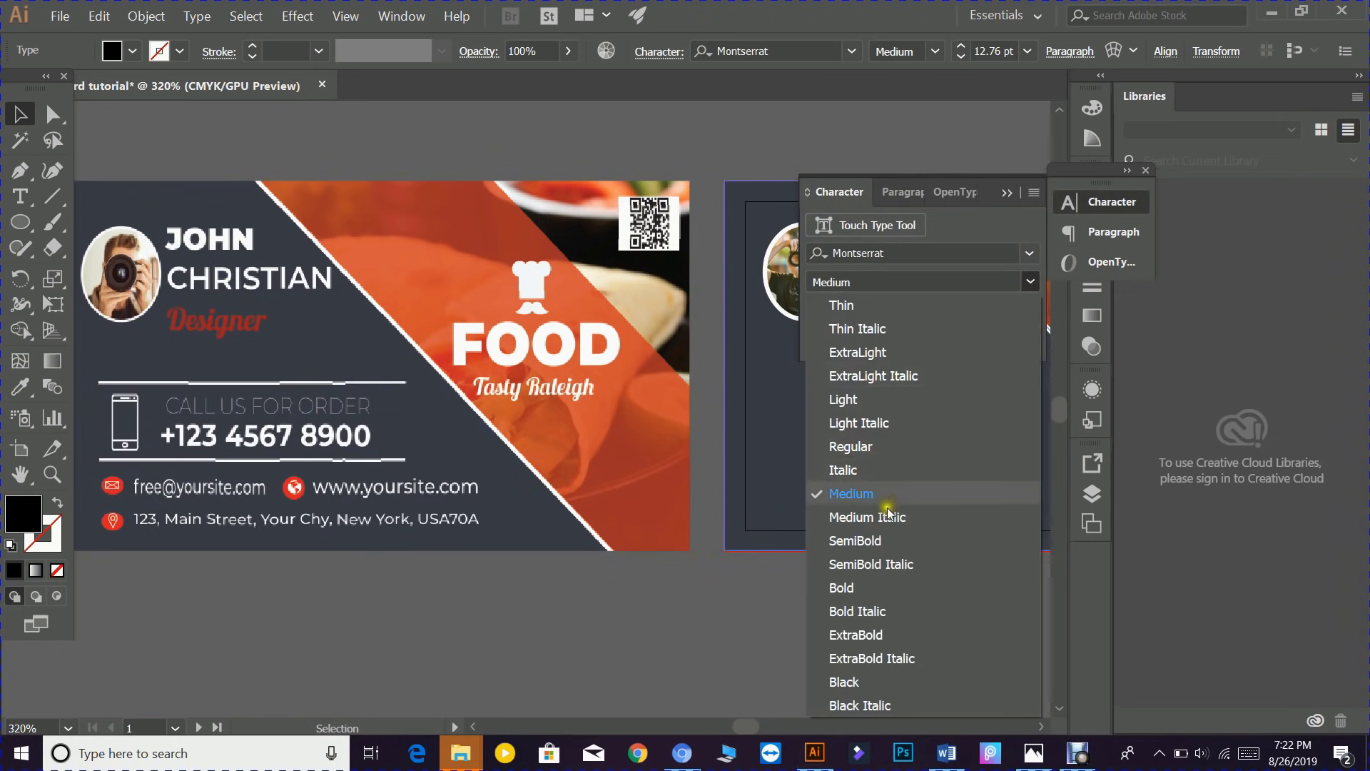
click(876, 540)
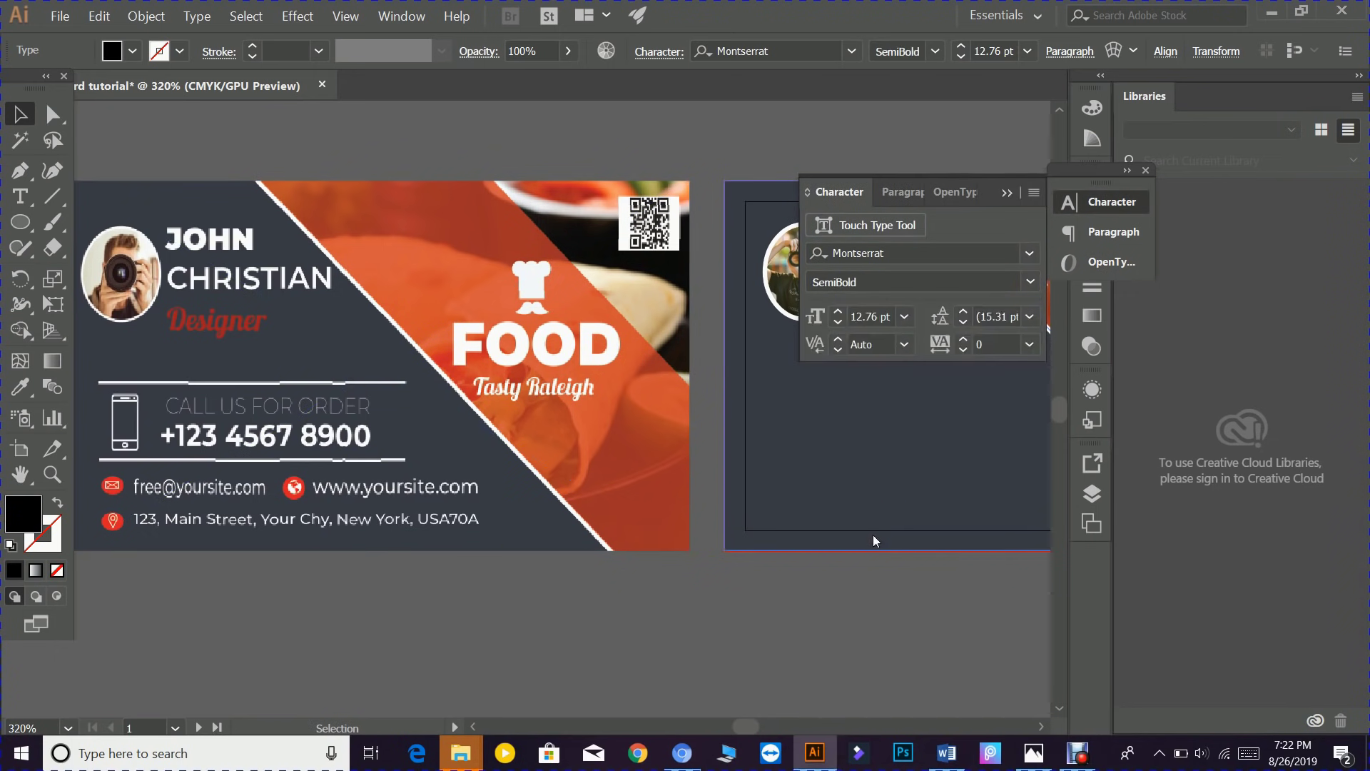
click(1008, 194)
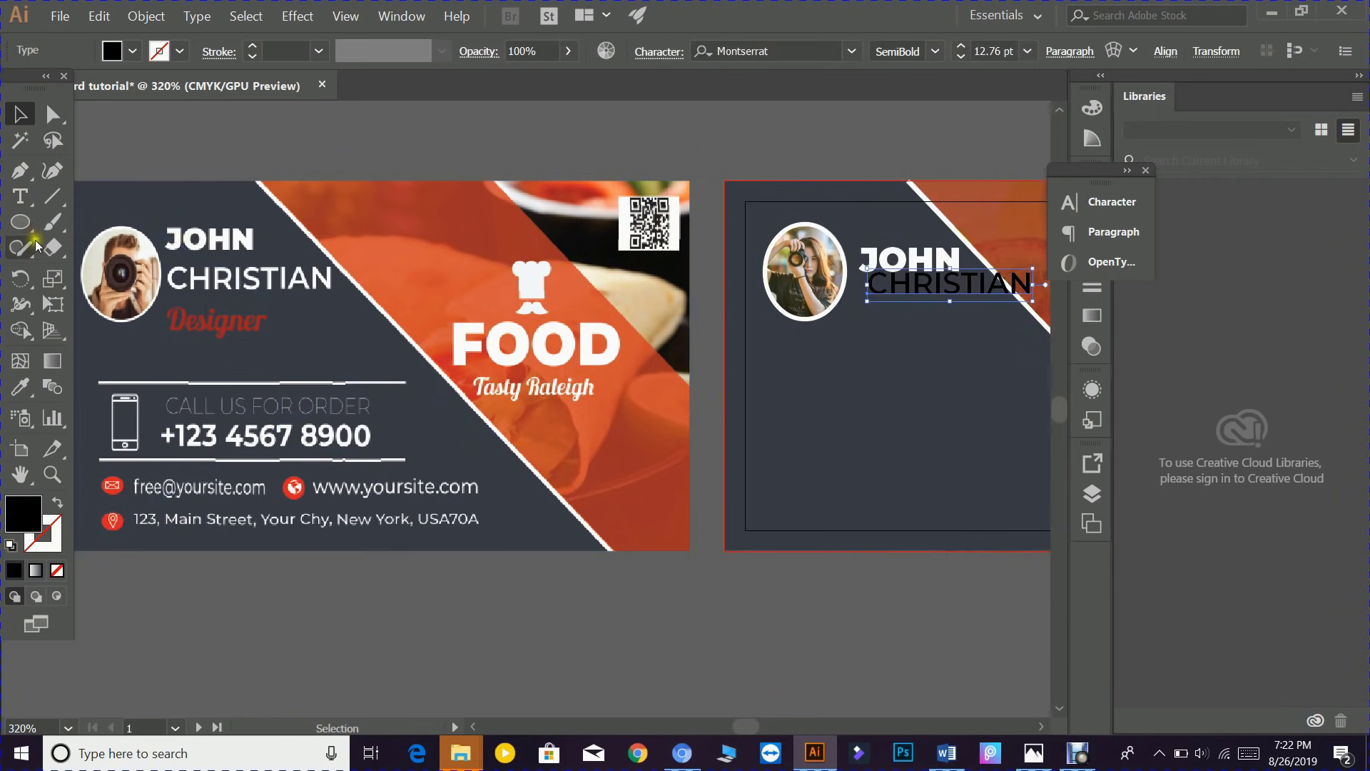
key(ctrl+t)
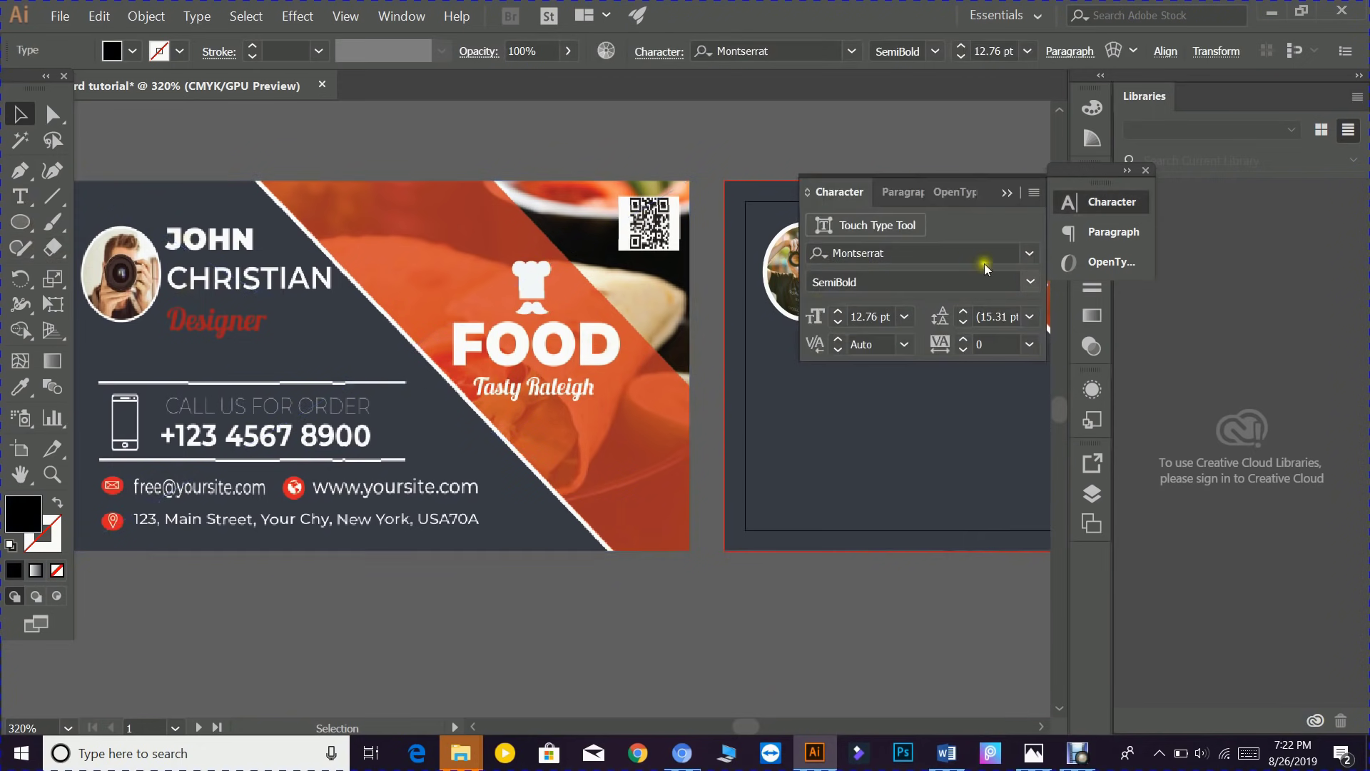
click(1030, 283)
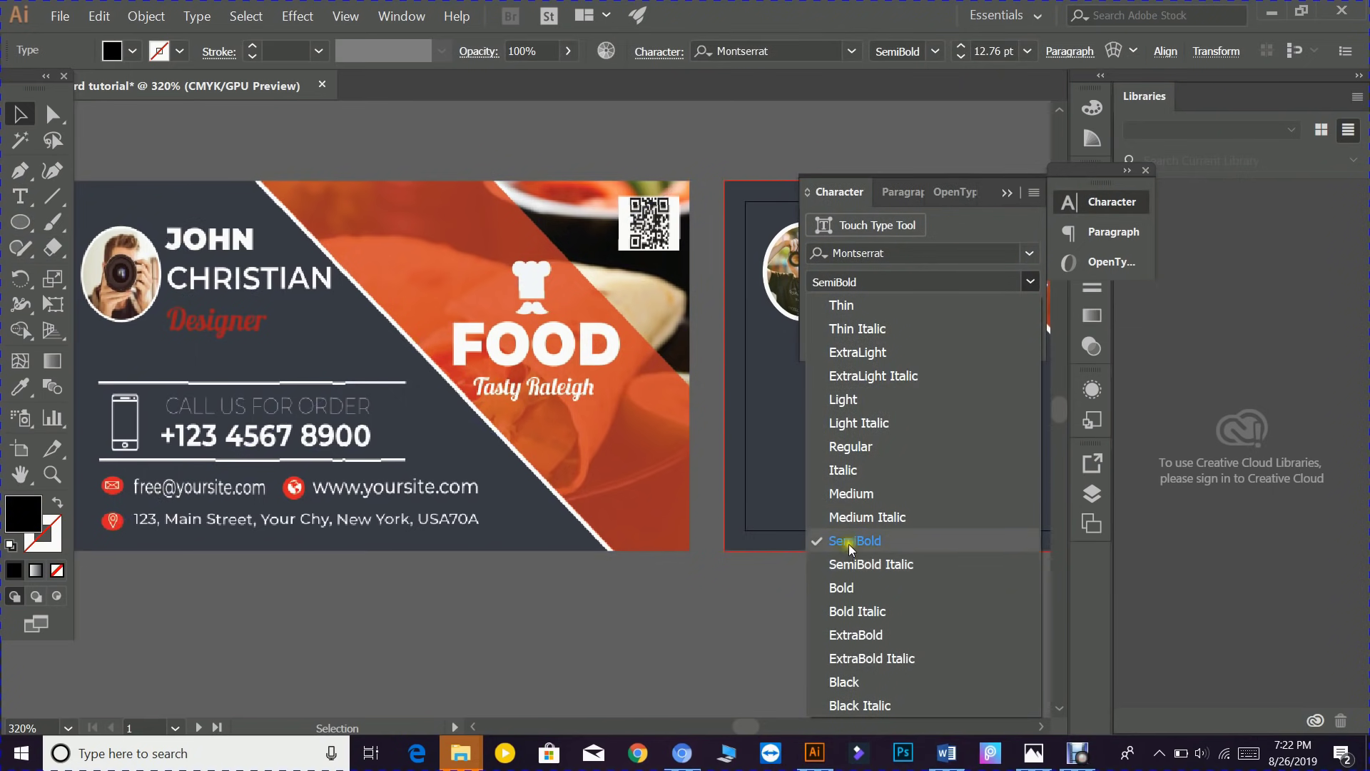
click(841, 588)
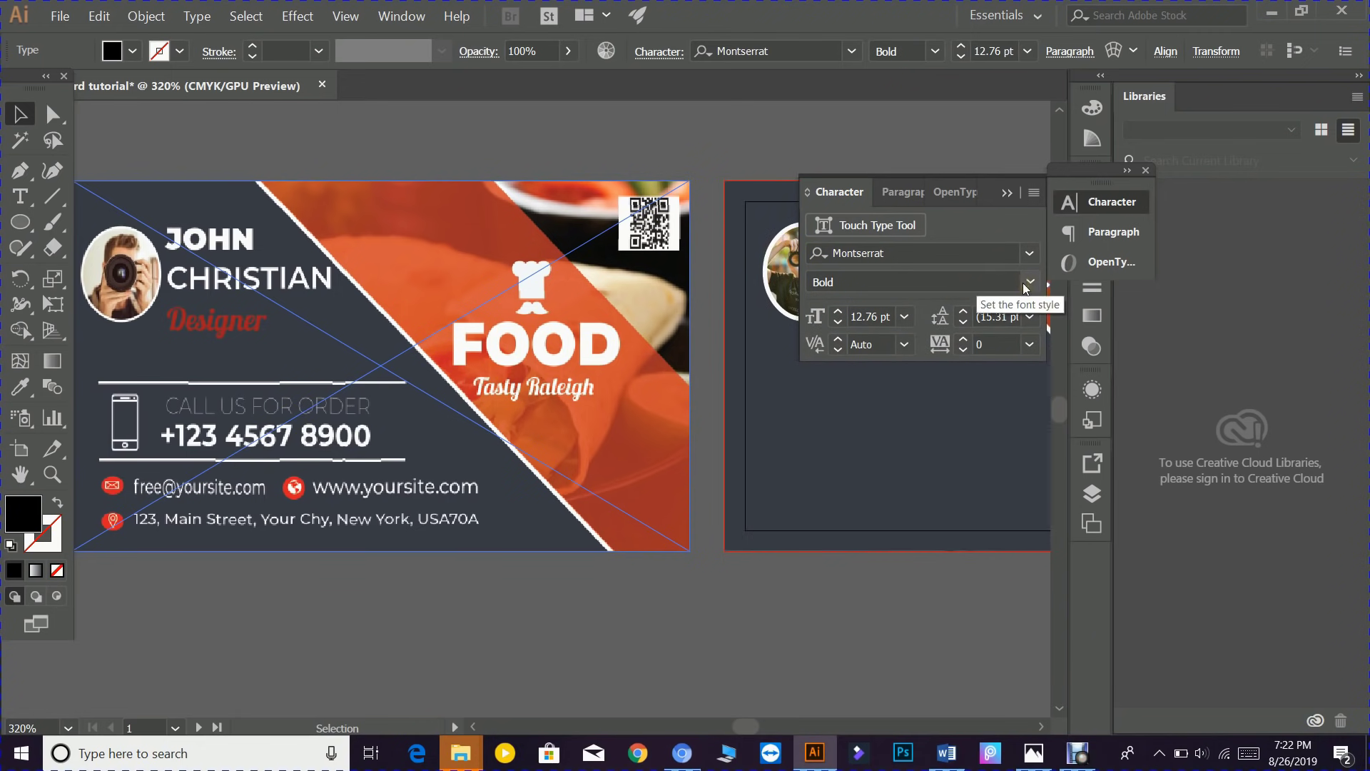
click(927, 437)
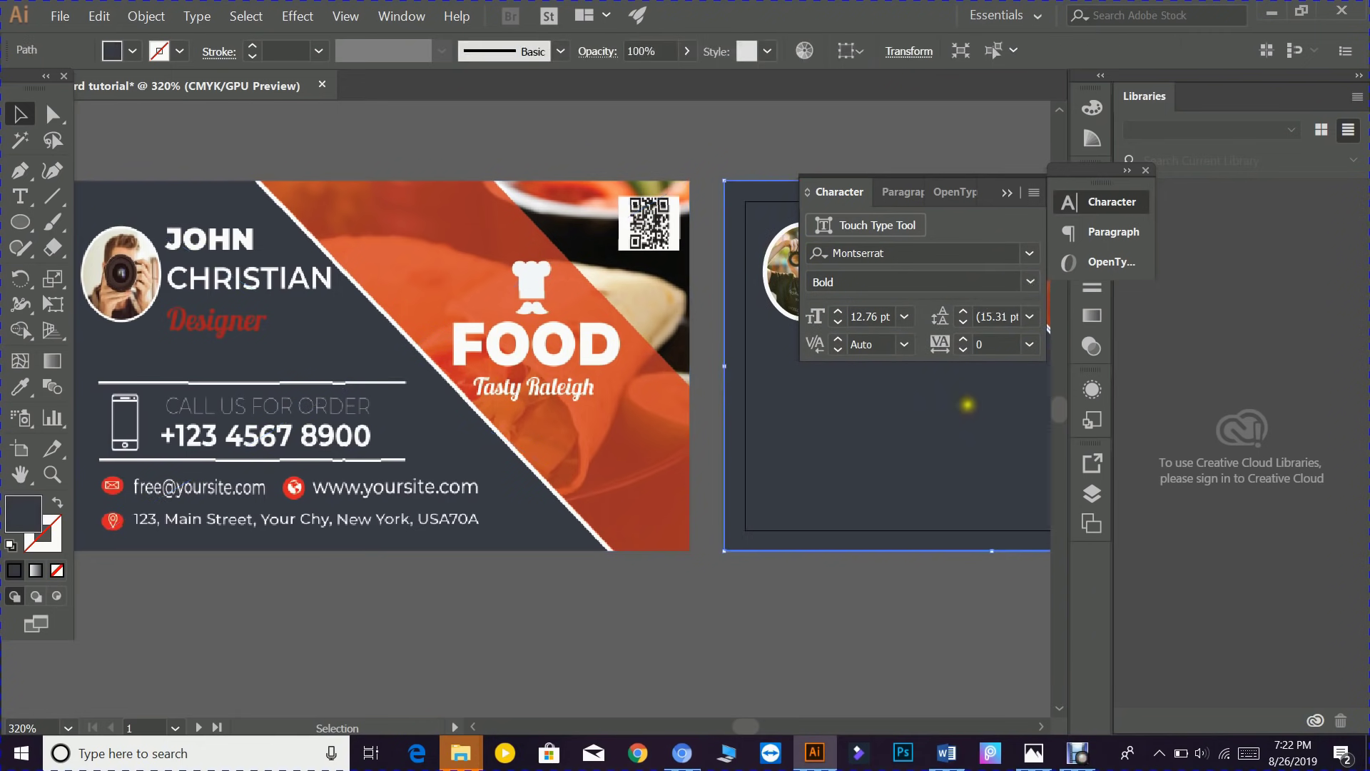
click(1006, 191)
key(t)
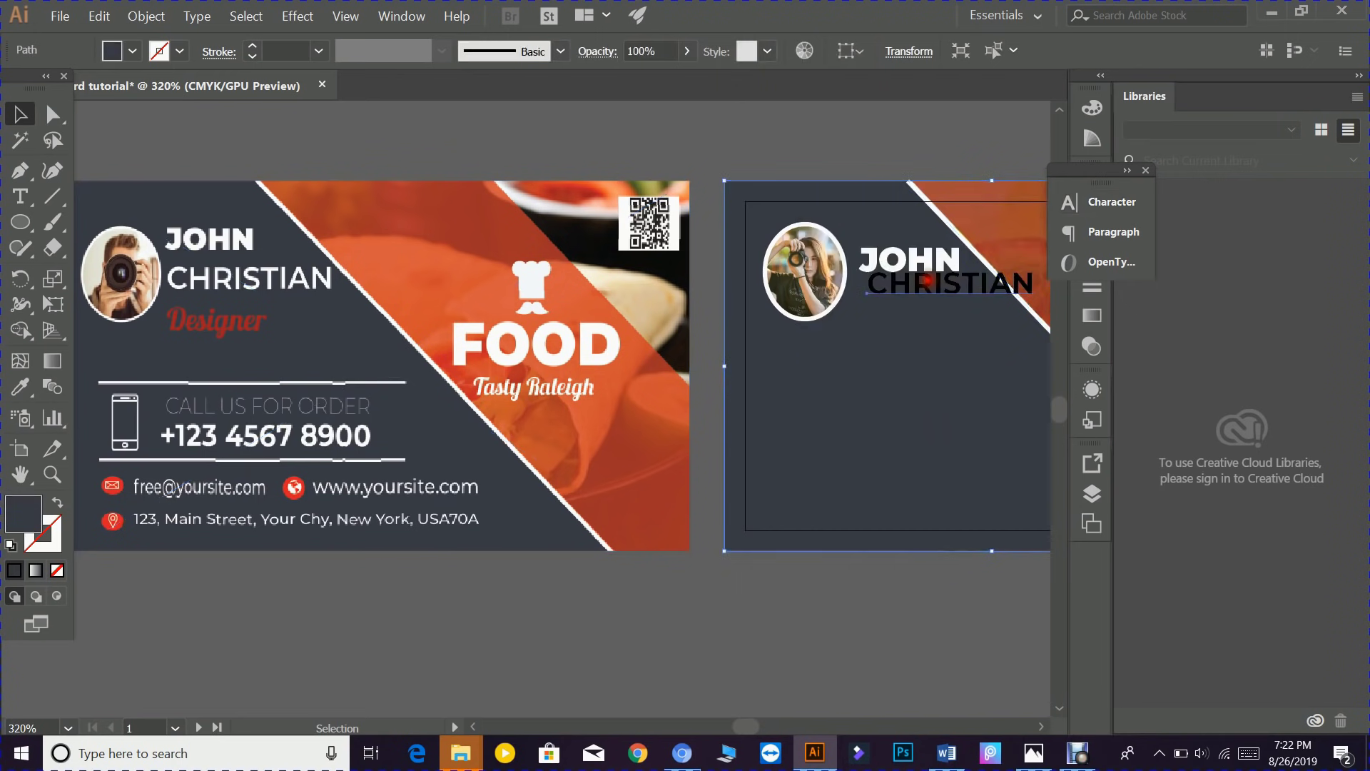
click(907, 291)
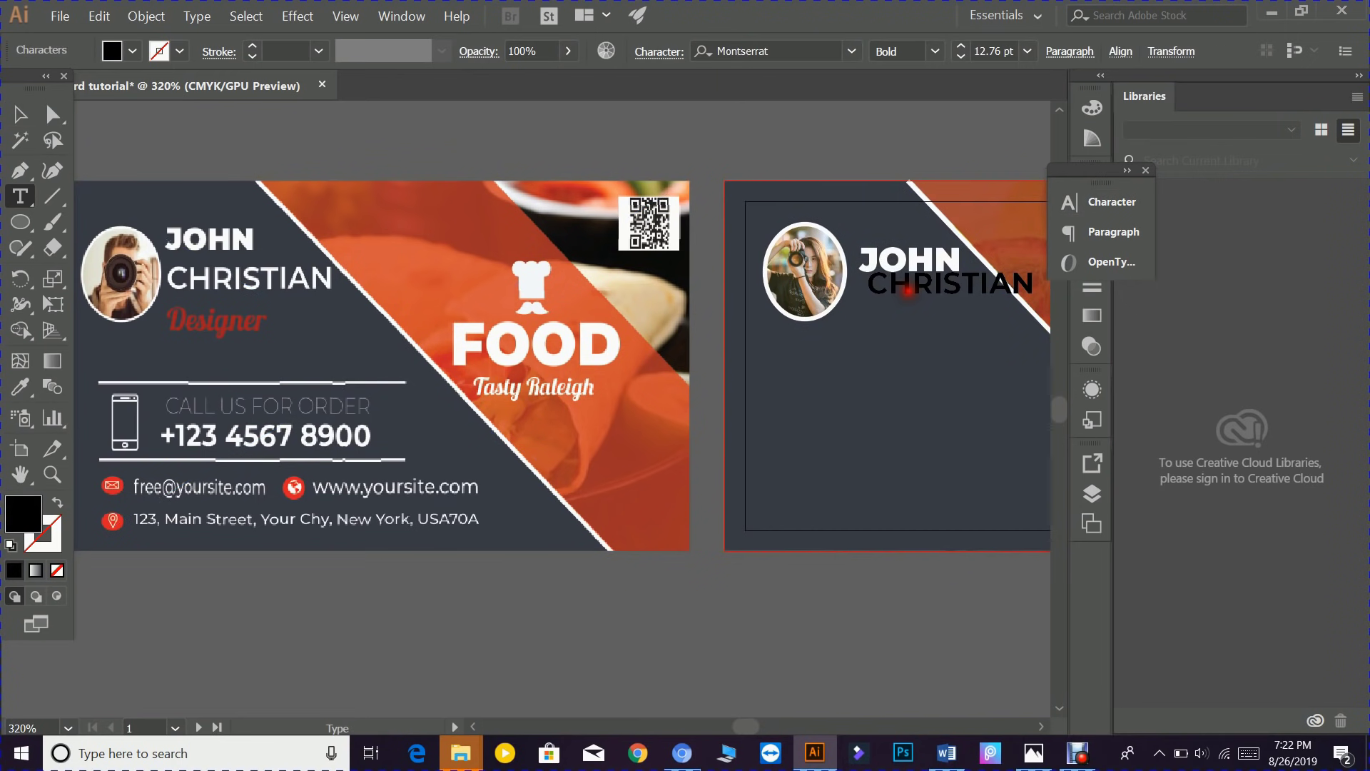
click(20, 114)
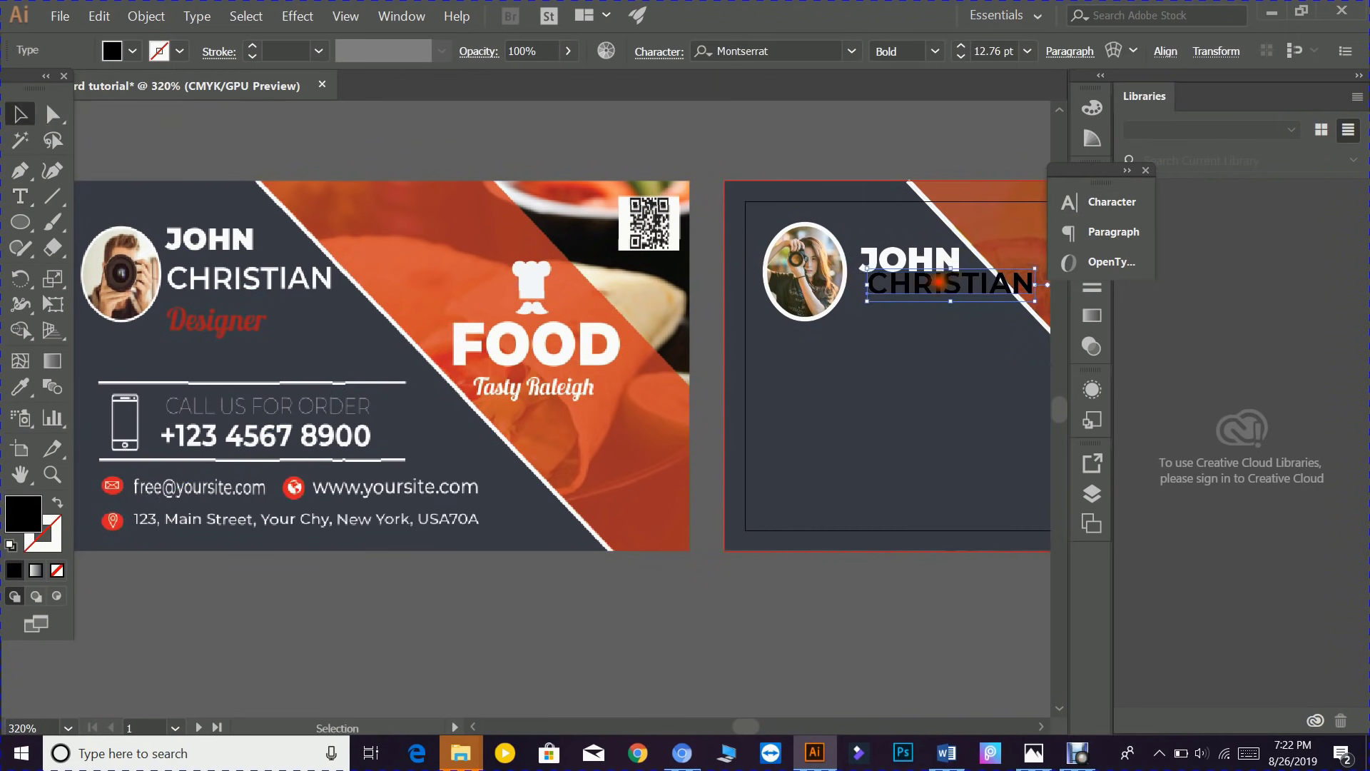
drag(941, 282, 928, 291)
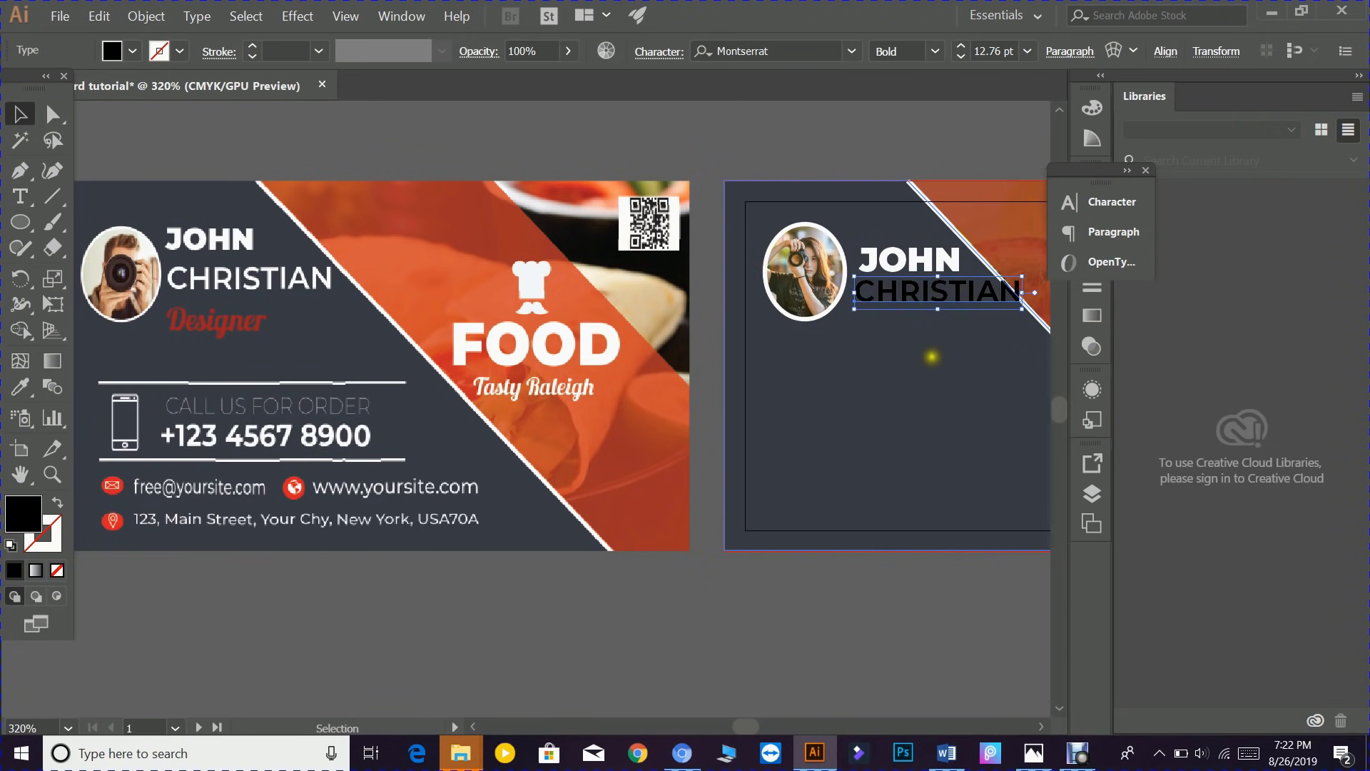
drag(917, 372, 786, 366)
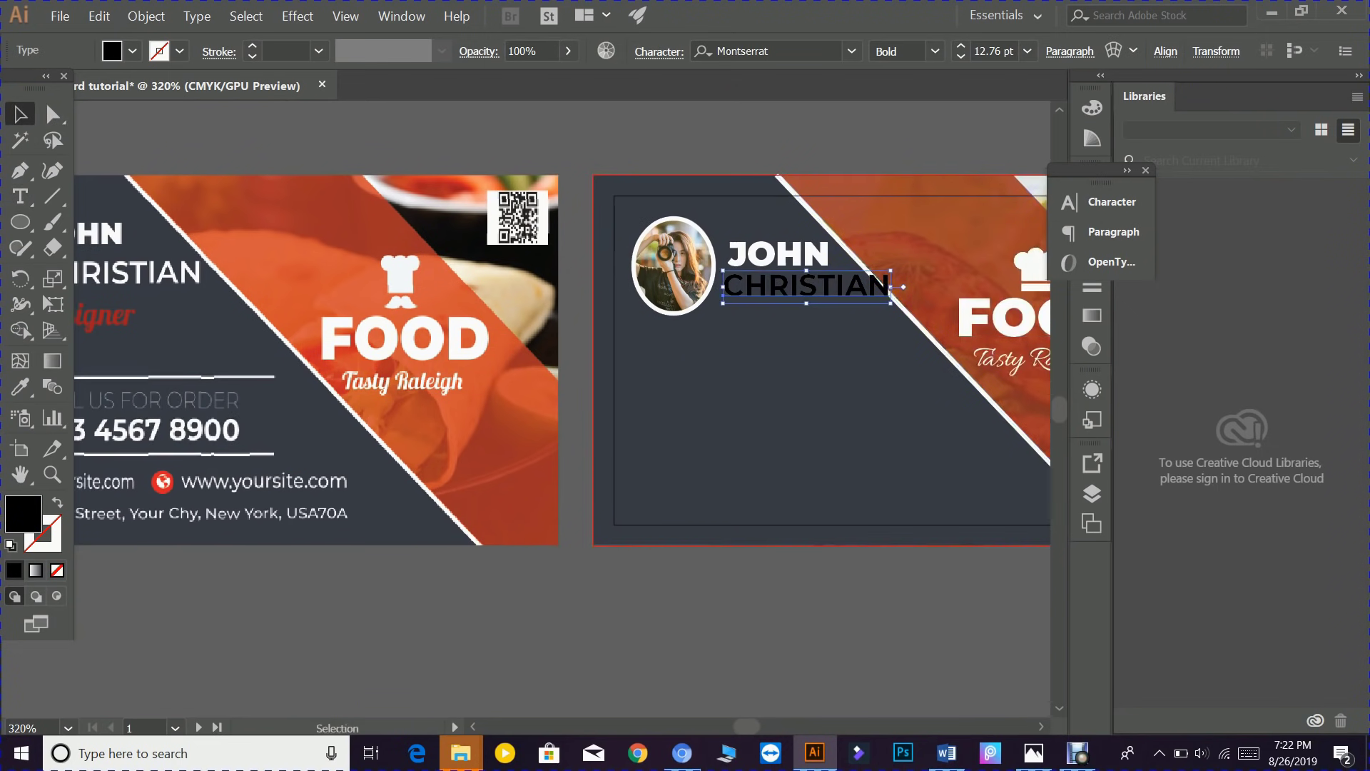
drag(892, 286, 853, 285)
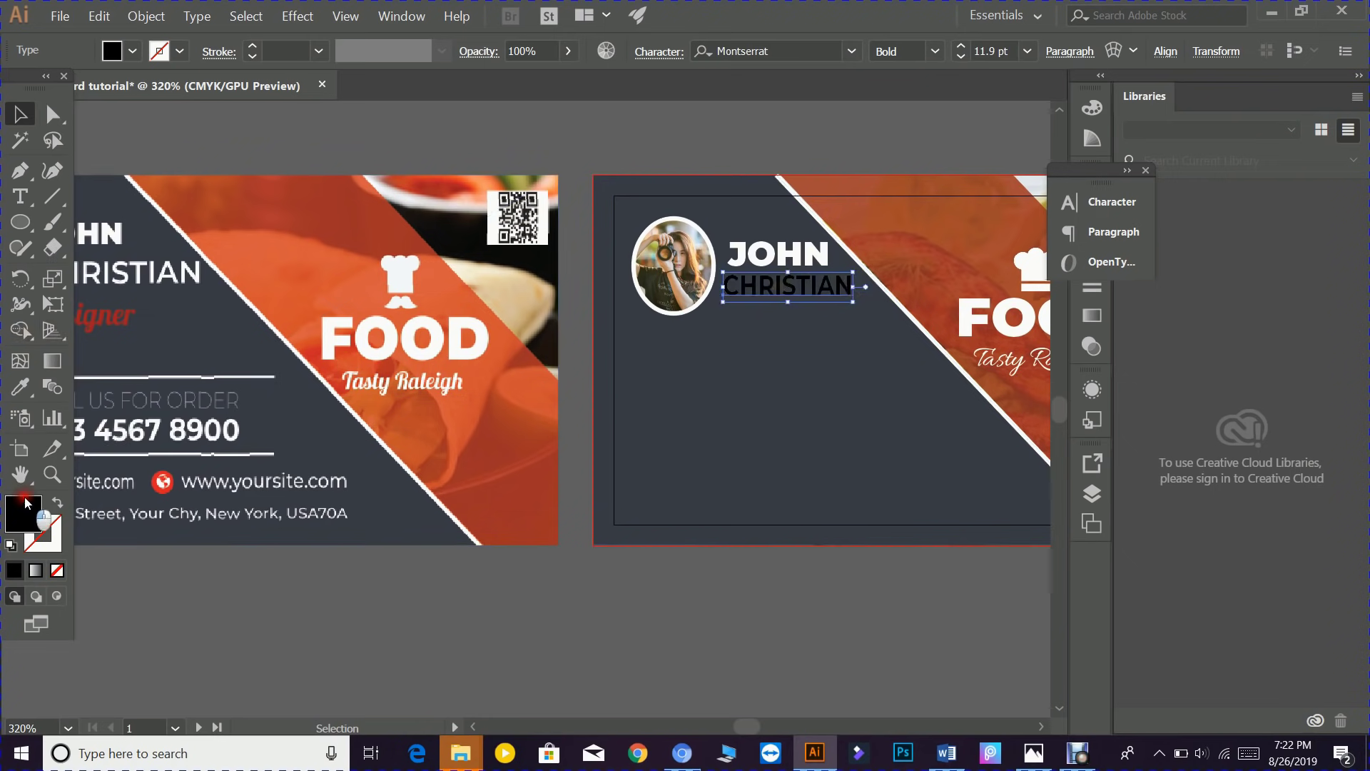
double_click(22, 513)
drag(452, 372, 405, 216)
click(906, 241)
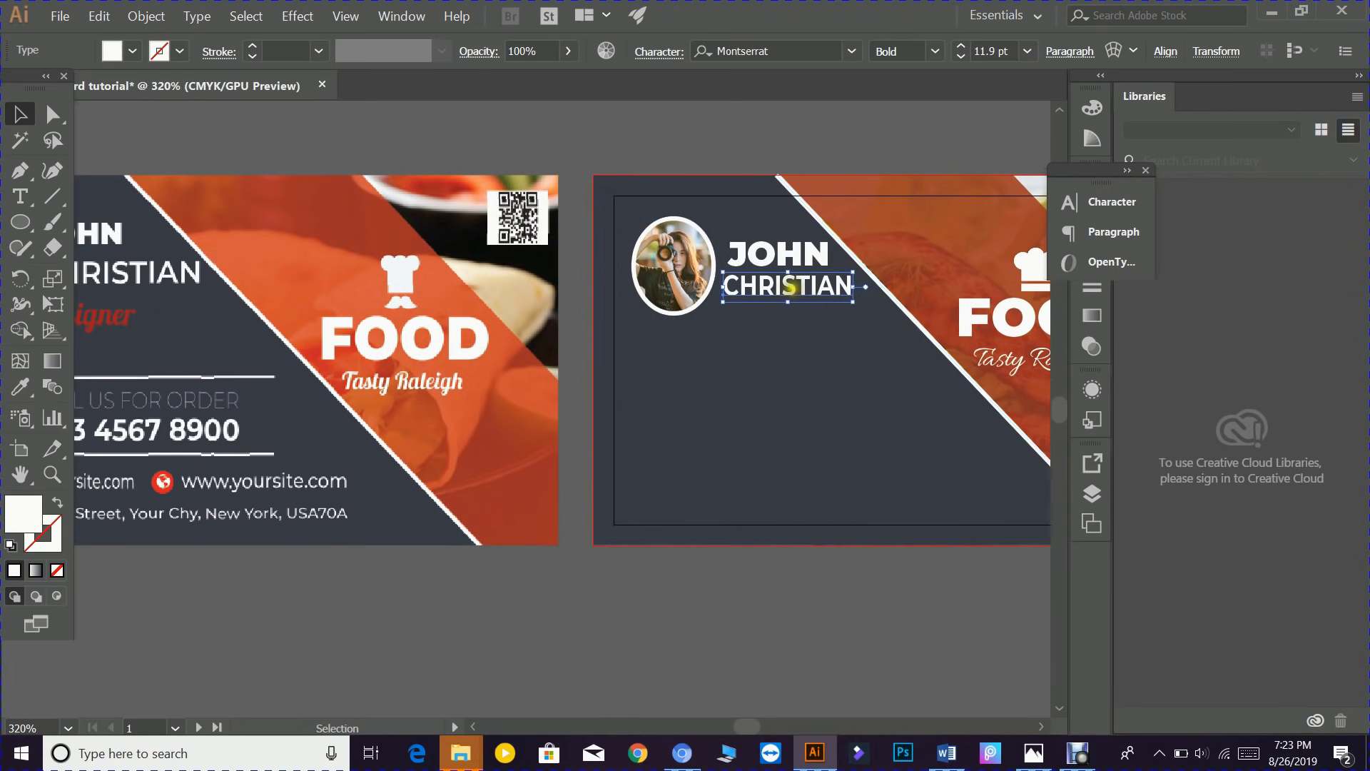
drag(789, 285, 751, 289)
click(767, 254)
click(775, 328)
click(762, 287)
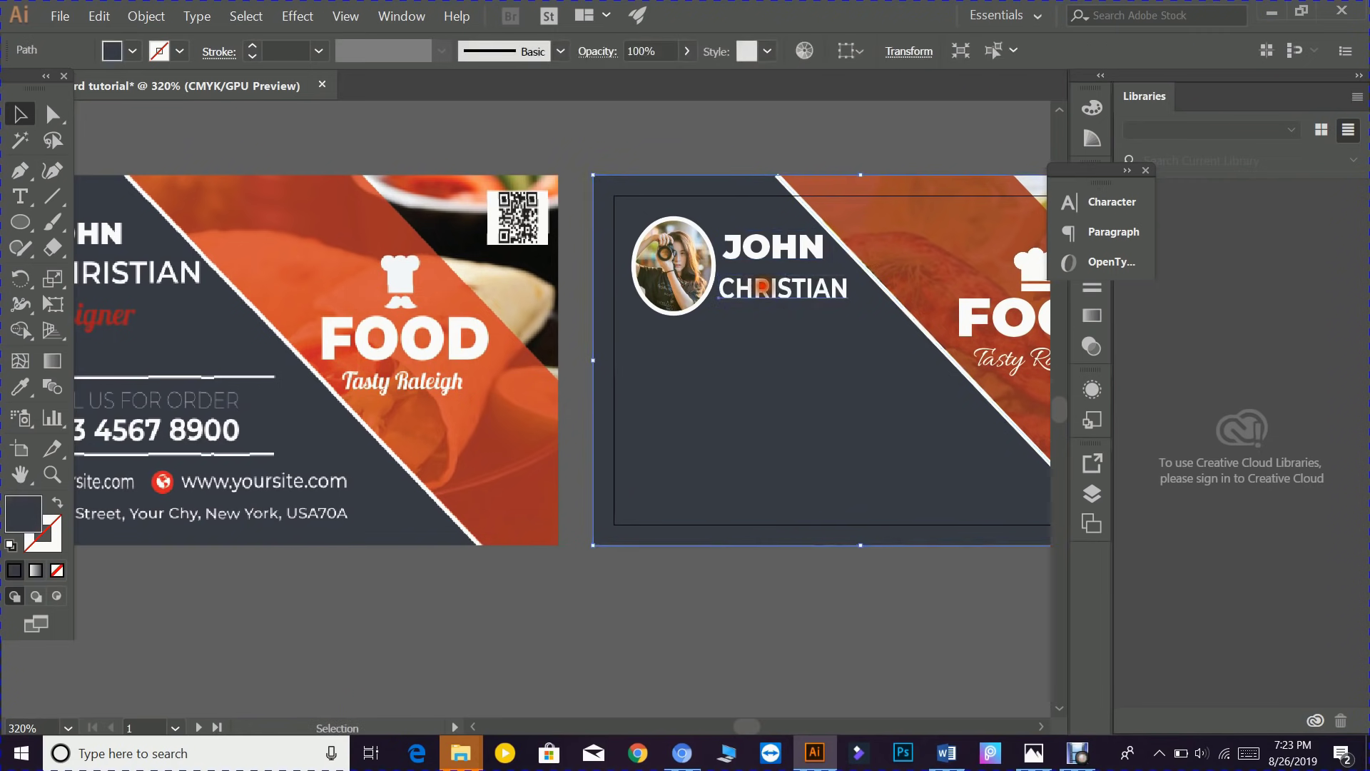
drag(749, 285, 754, 286)
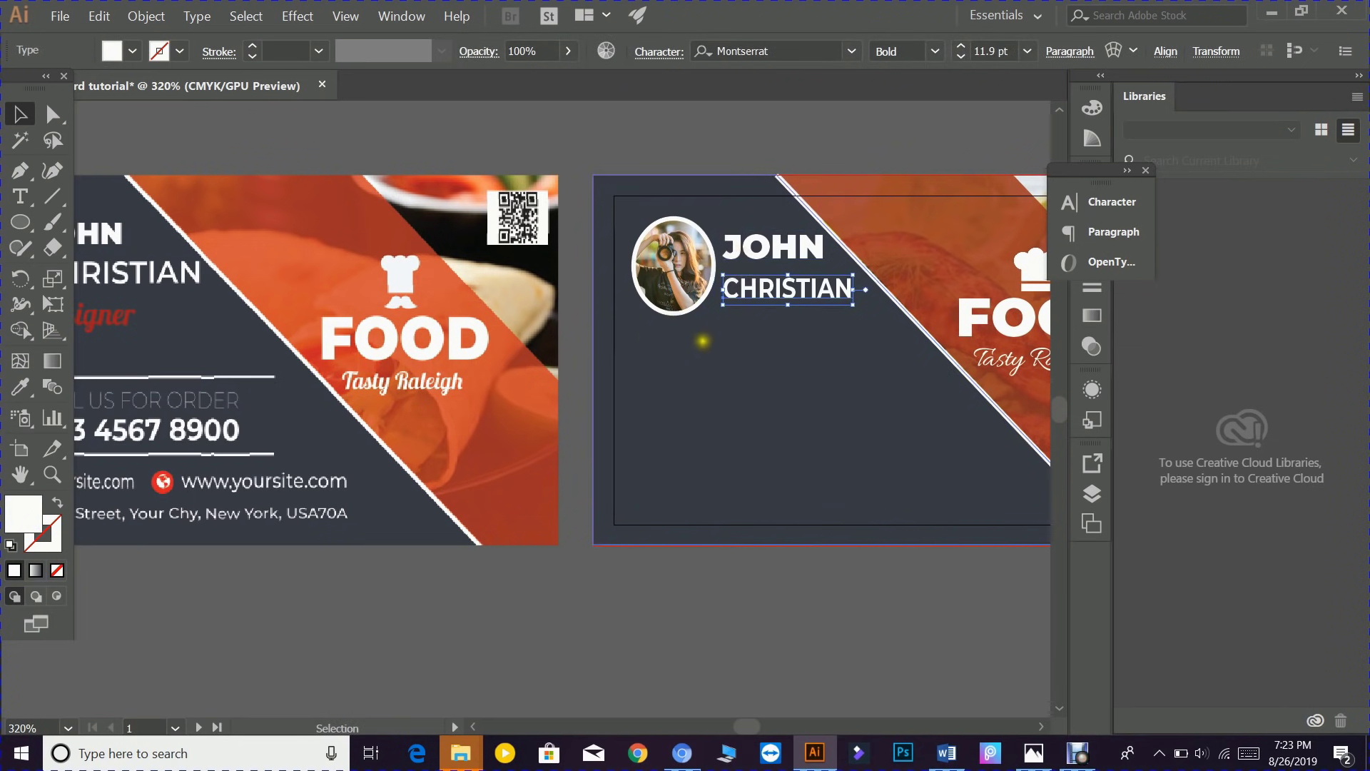
key(space)
drag(643, 361, 774, 373)
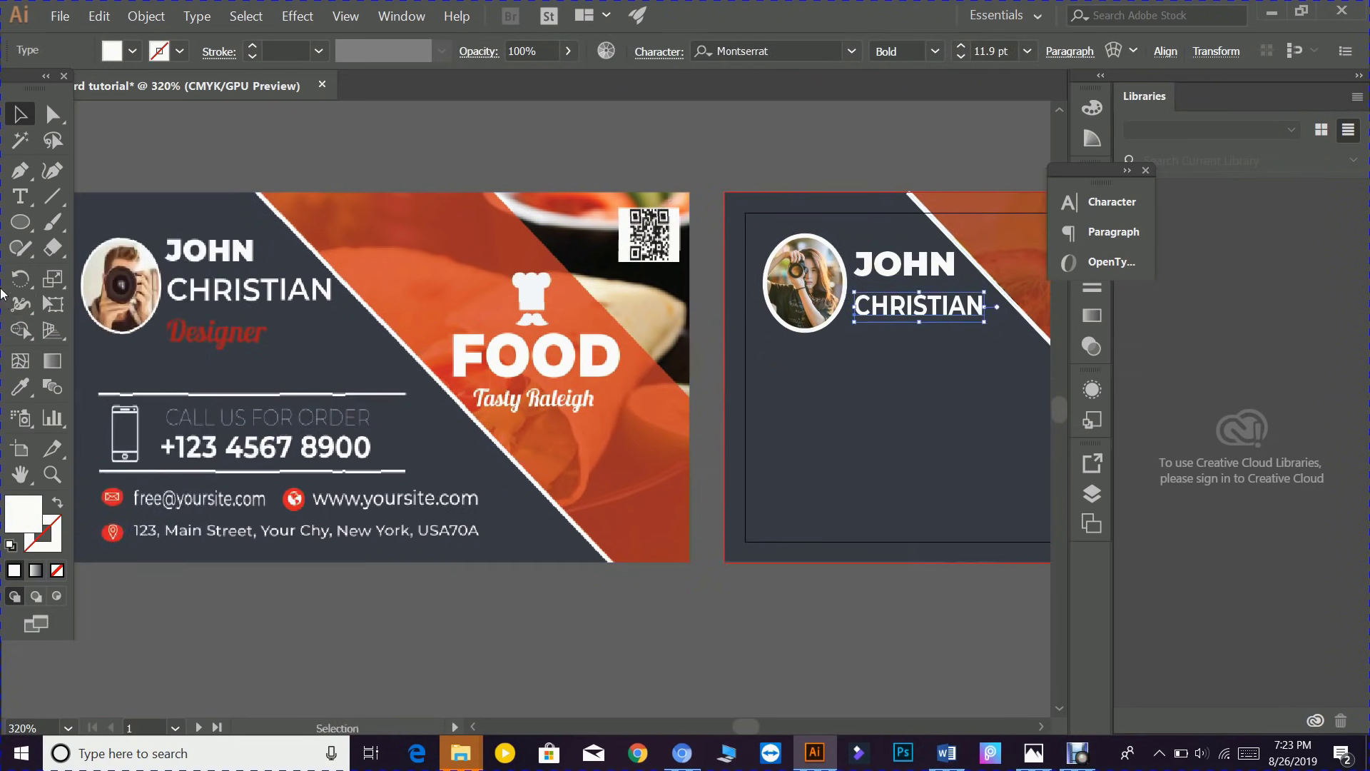
click(20, 196)
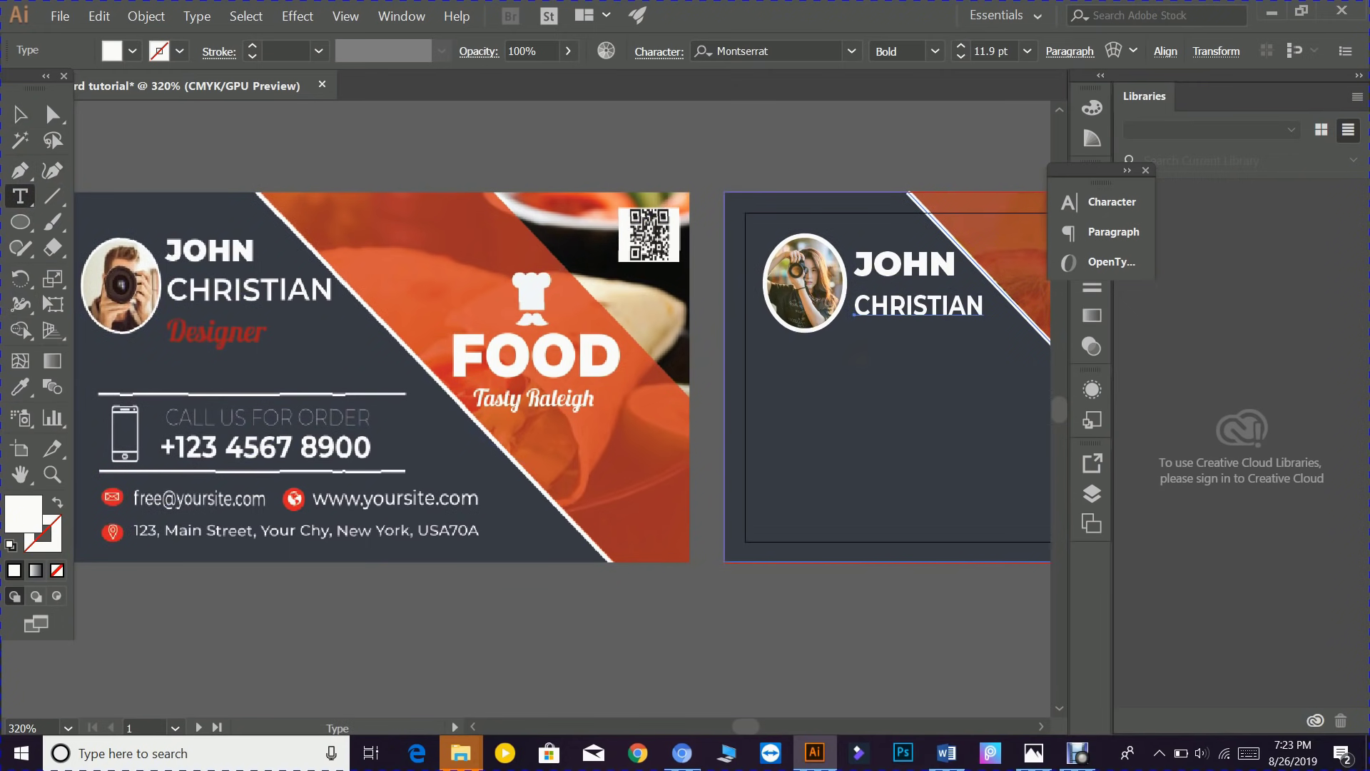
click(862, 357)
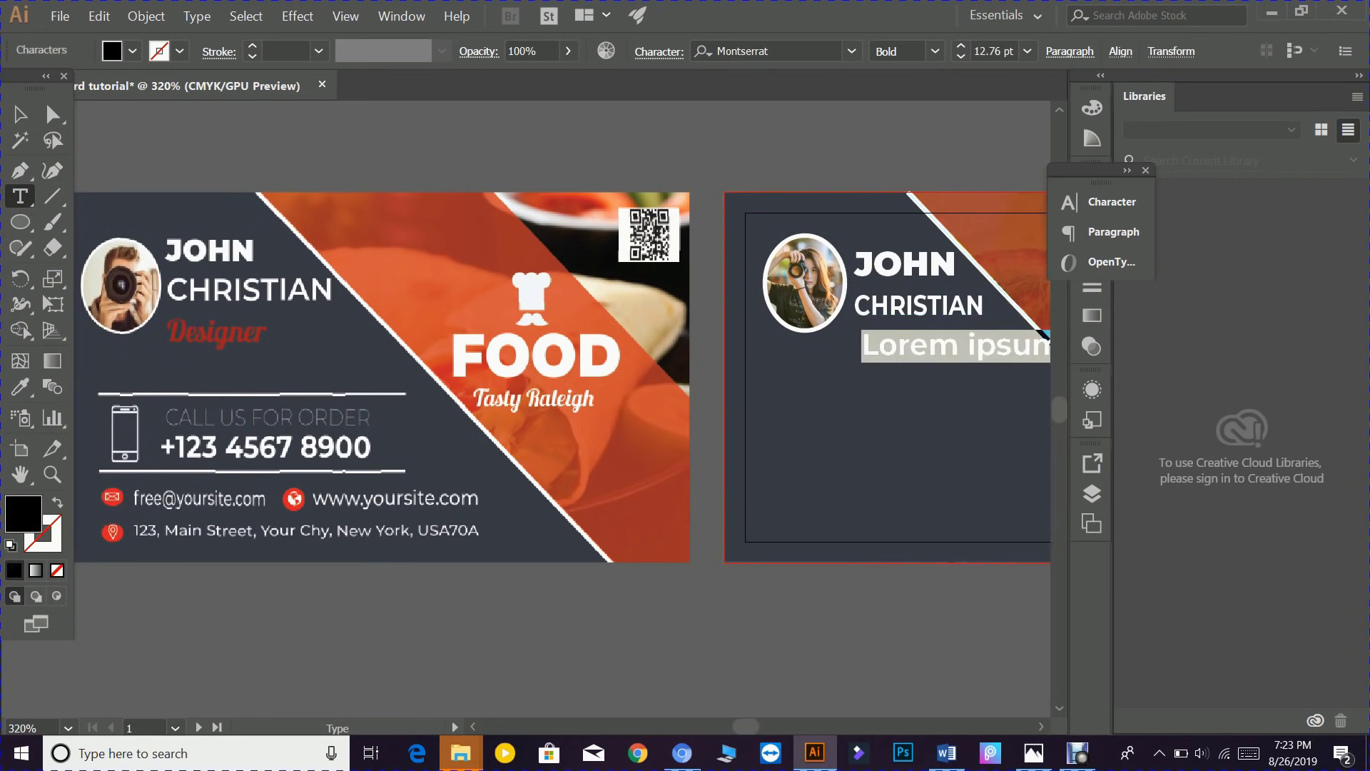
text(Designer)
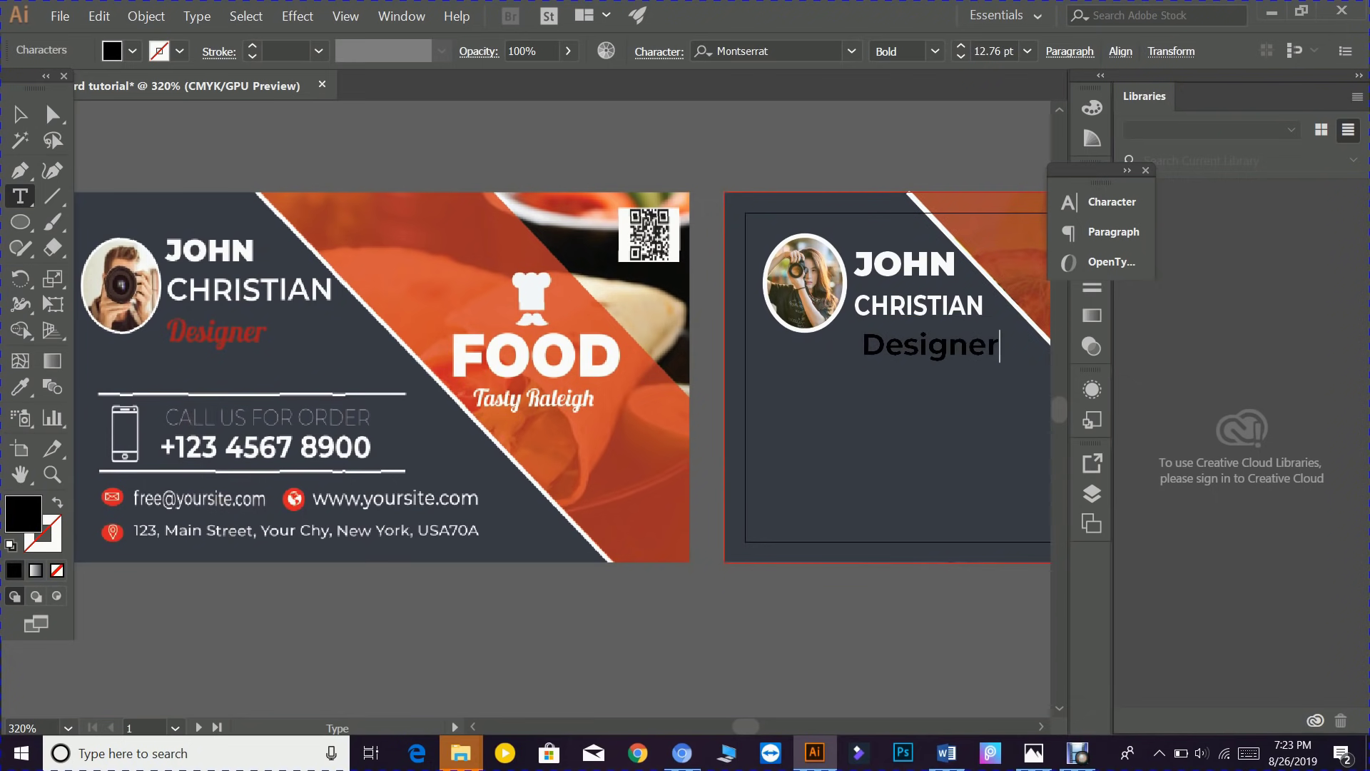
key(ctrl+a)
key(ctrl+t)
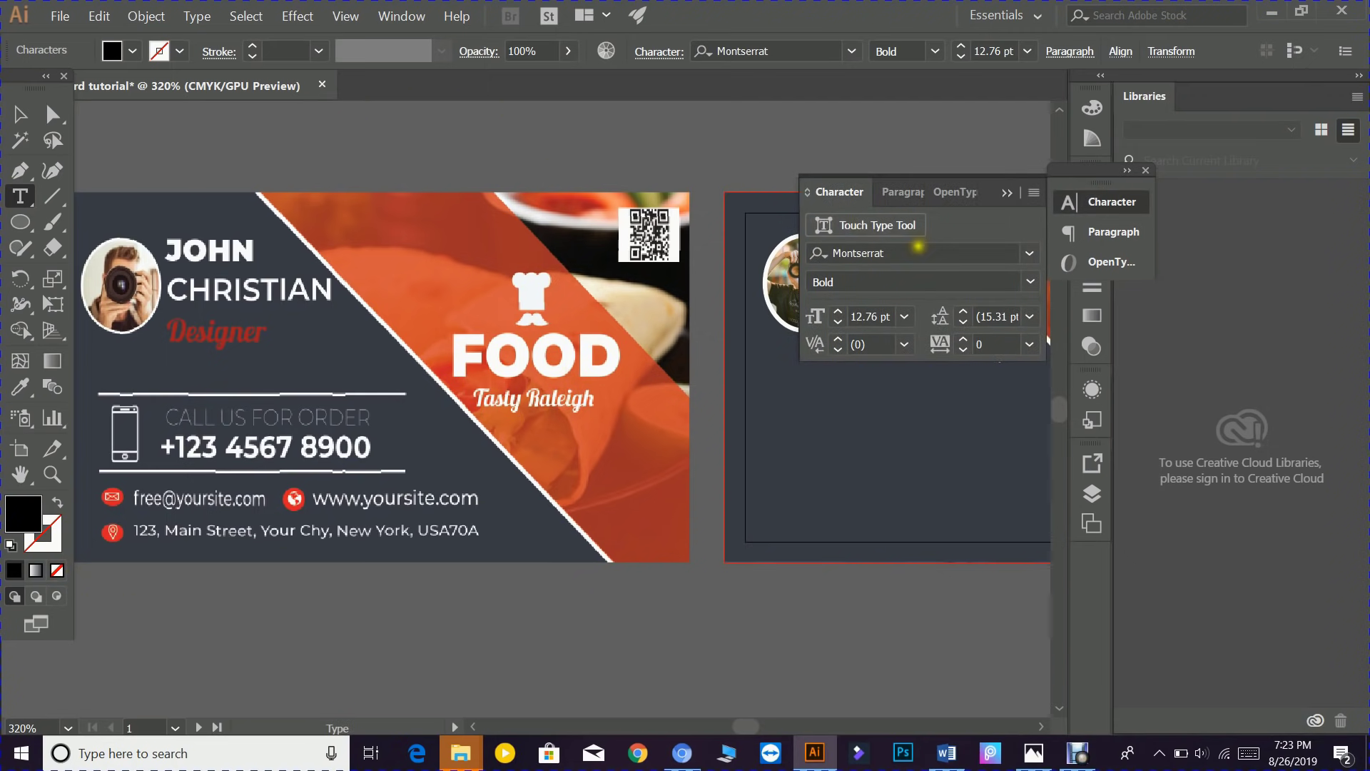
click(917, 253)
text(allu)
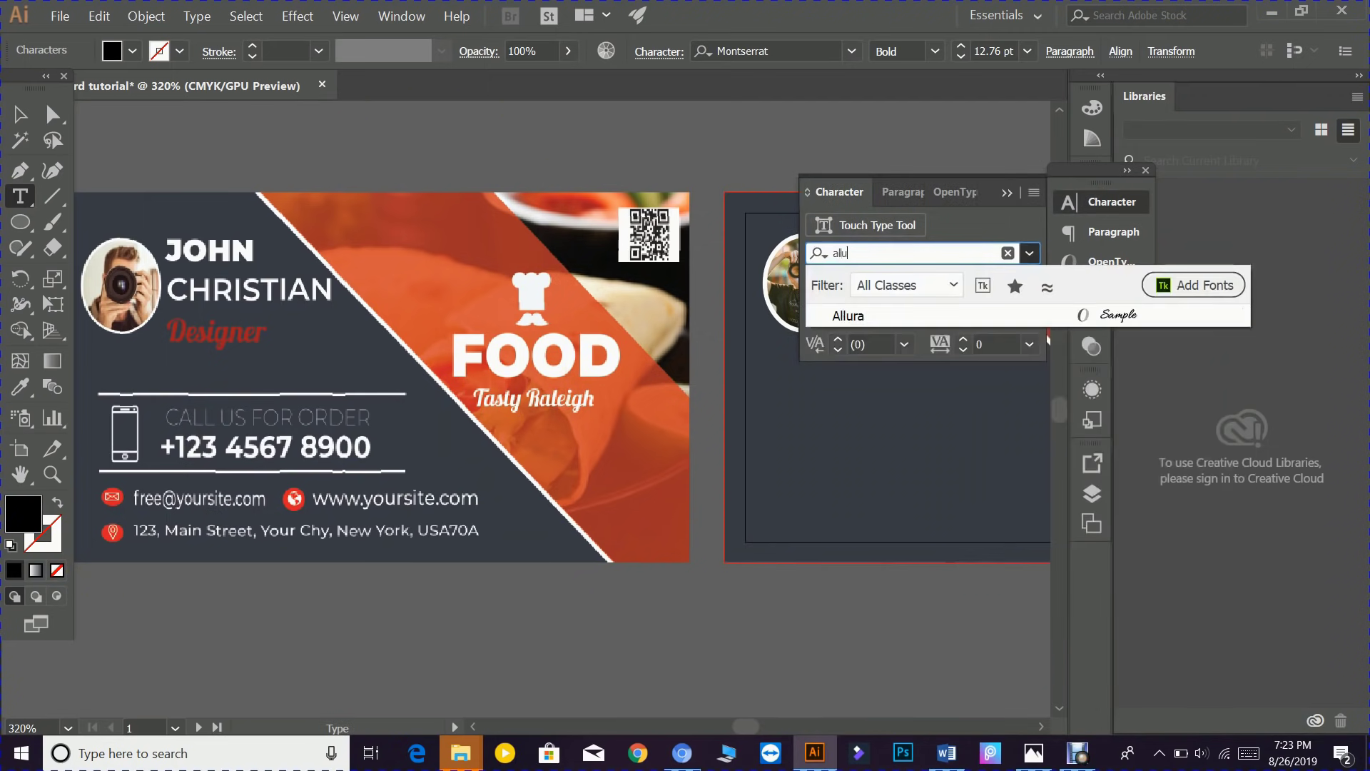
click(1103, 314)
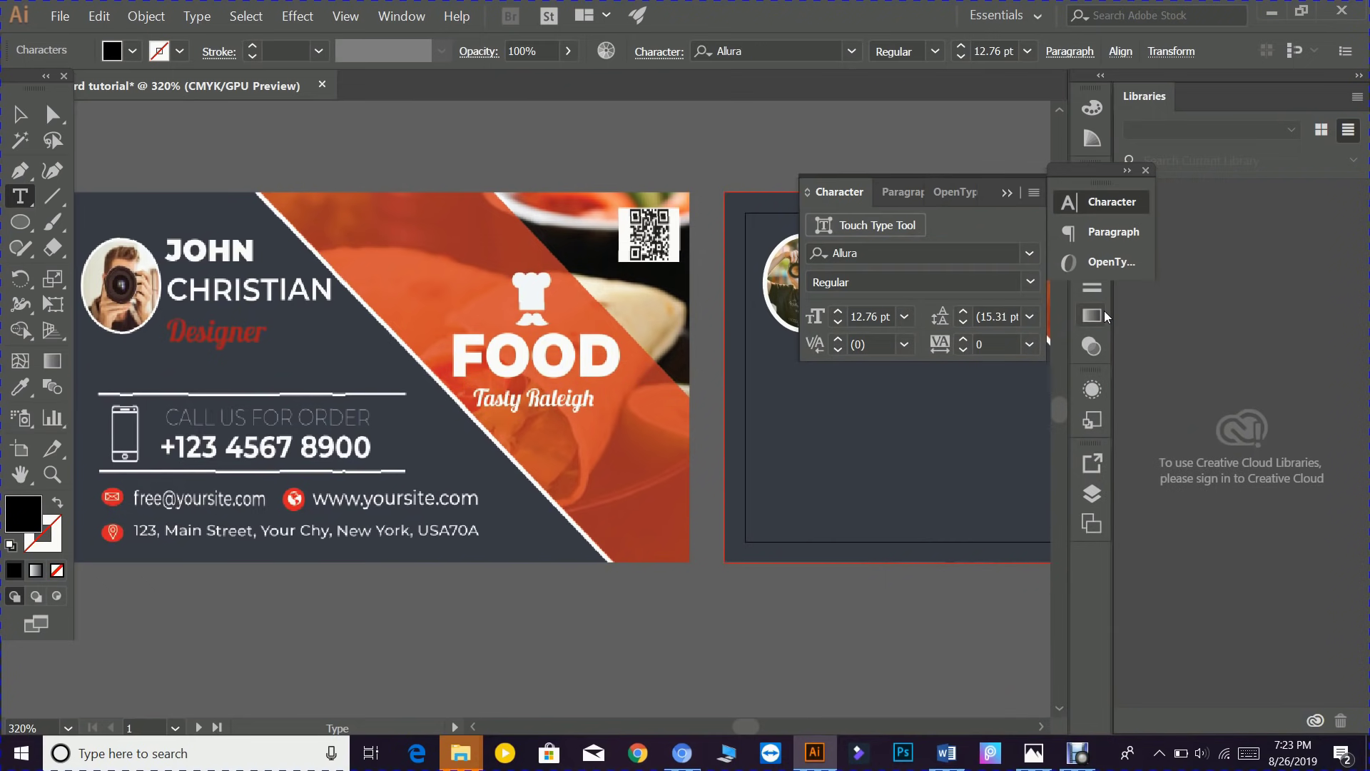
click(1007, 192)
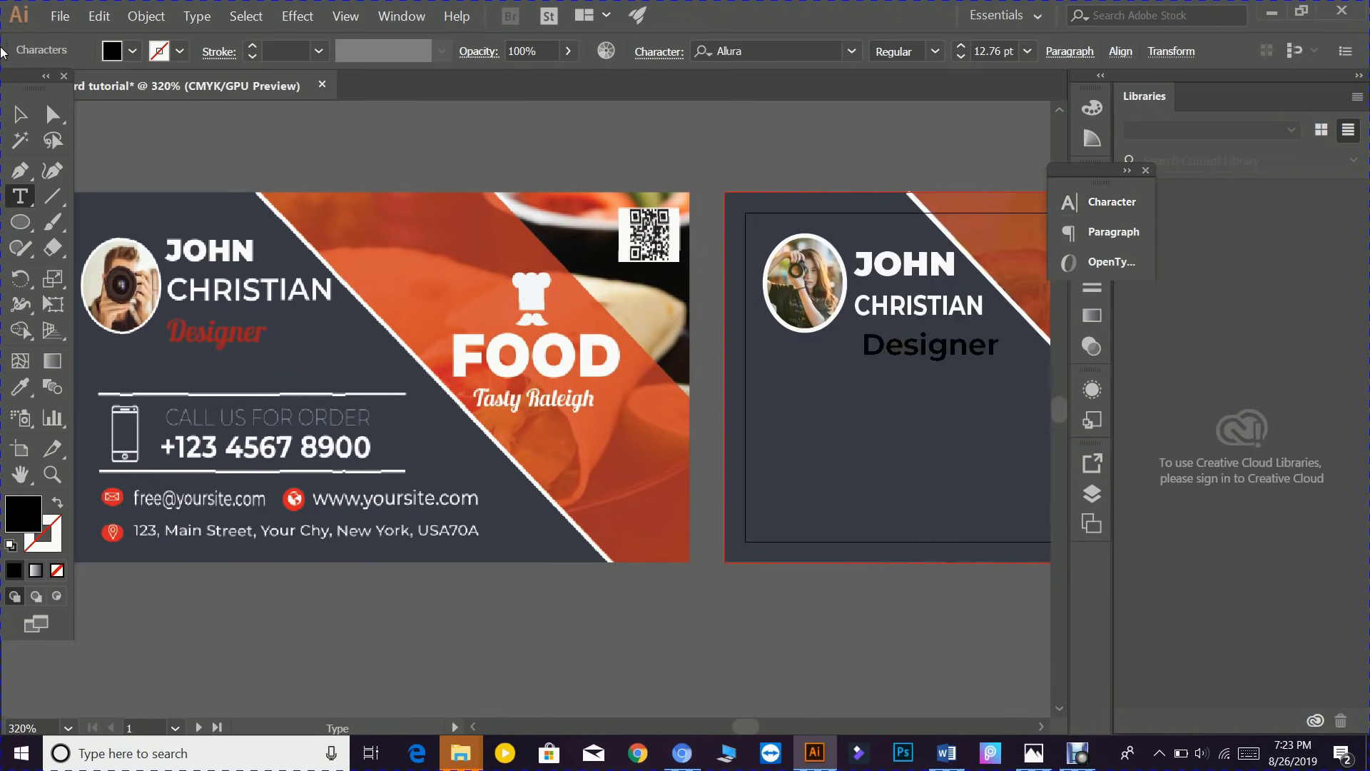
- Reapply Allura to the whole Designer text object
click(20, 118)
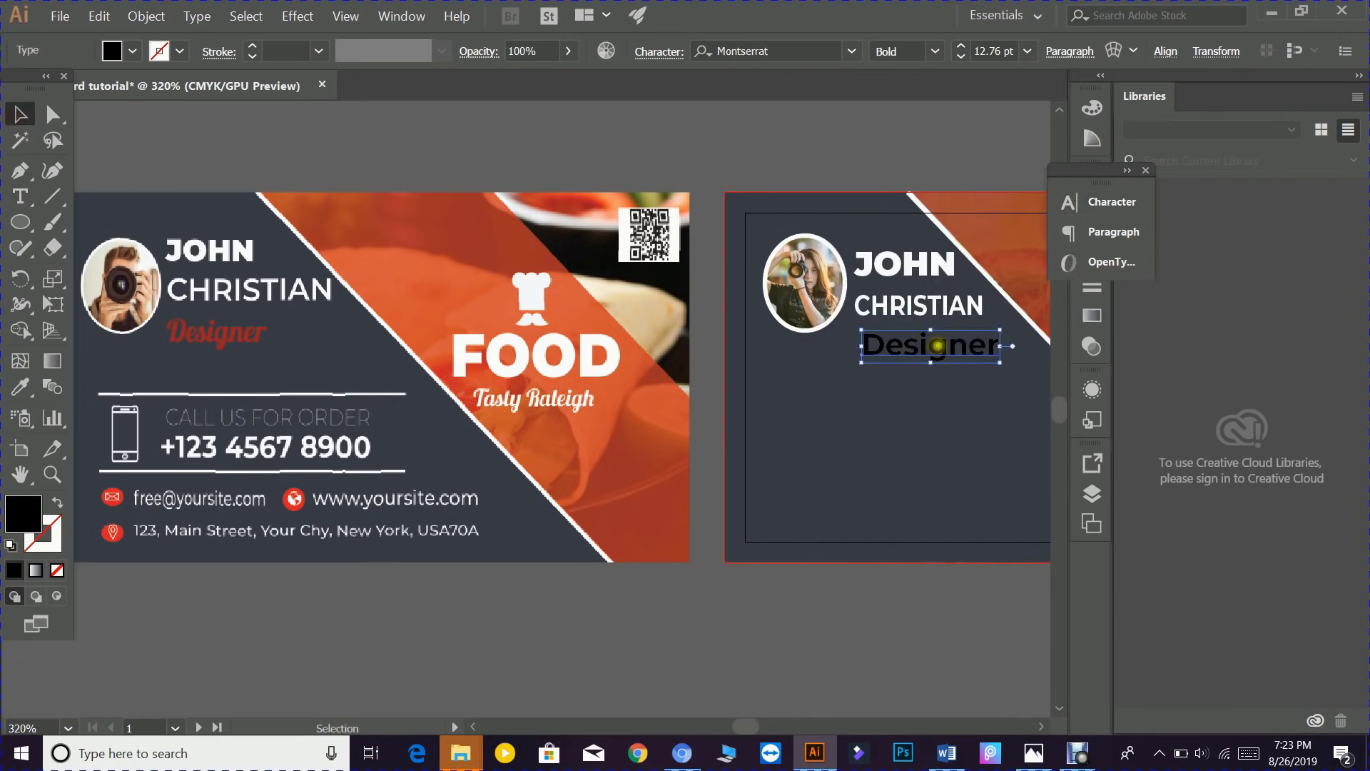
key(ctrl+t)
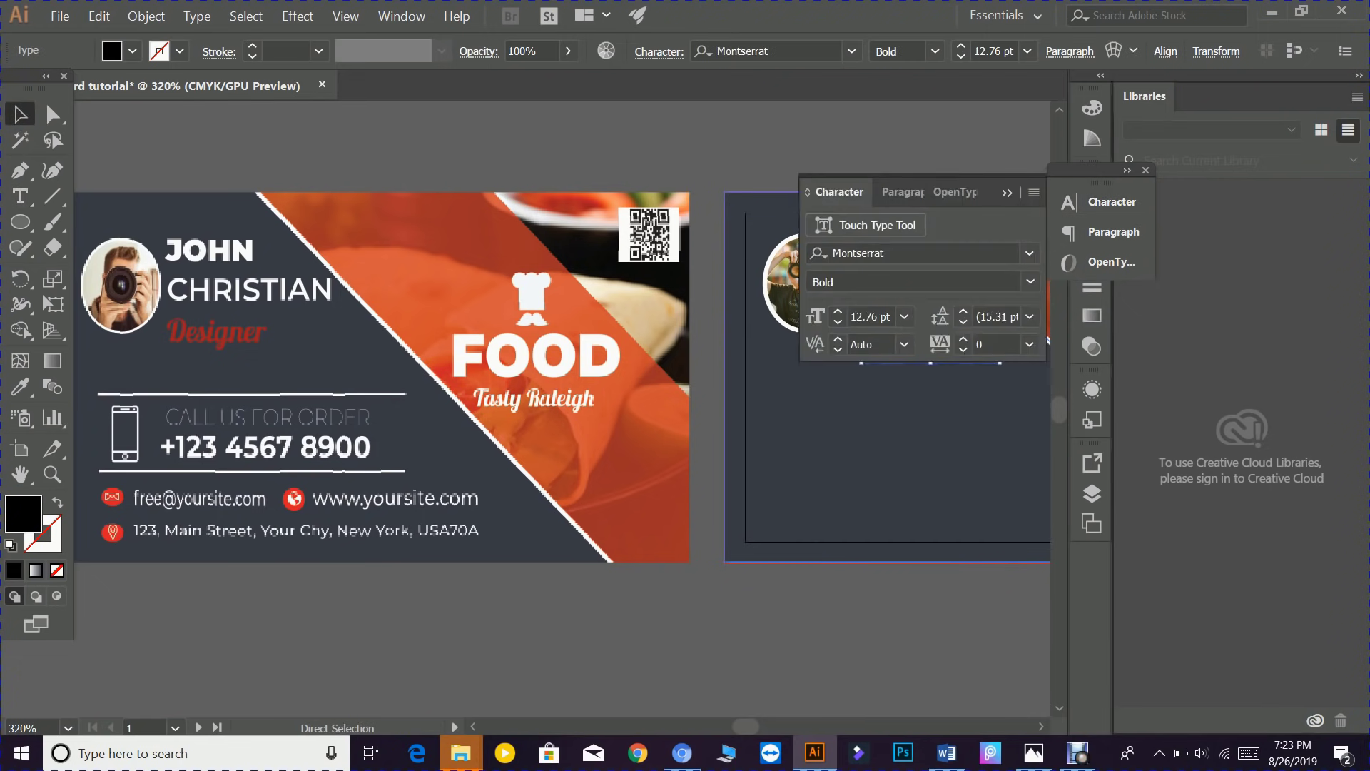
click(990, 254)
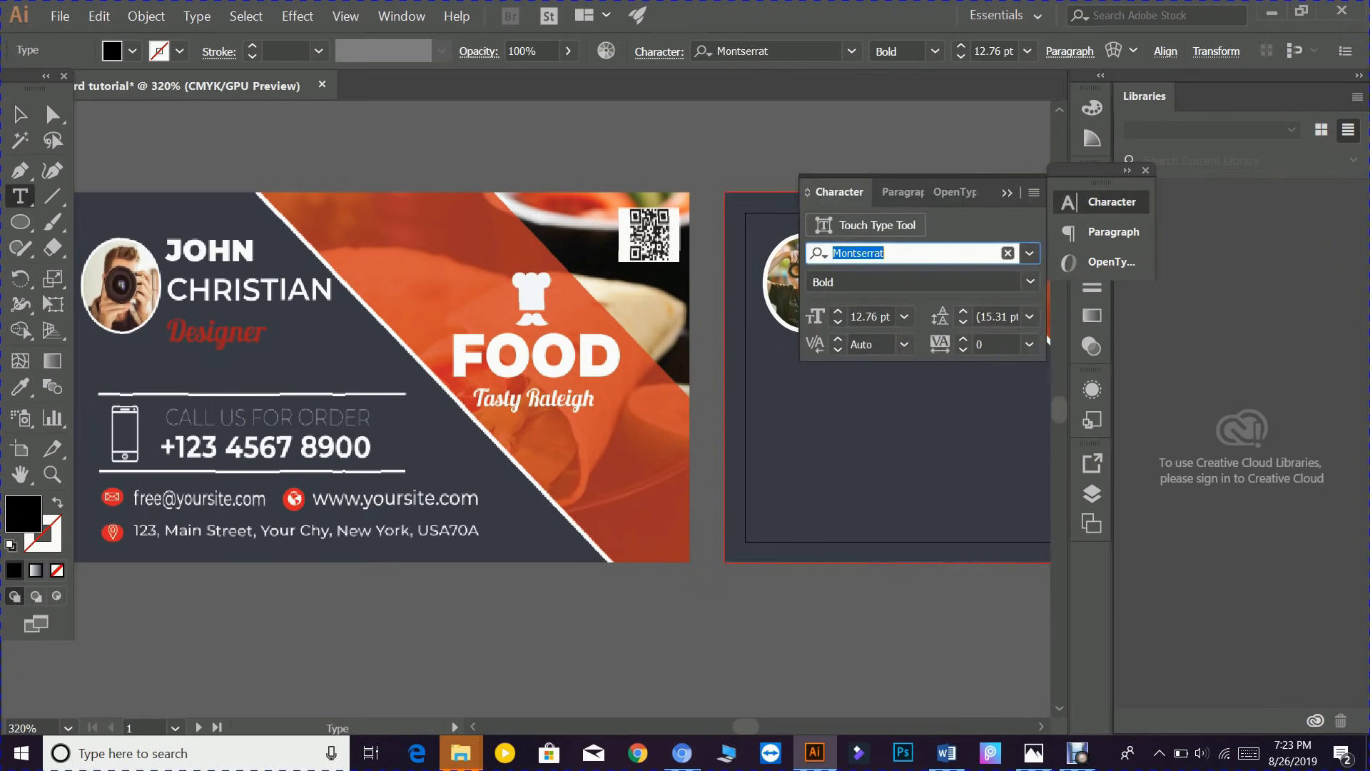
text(allu)
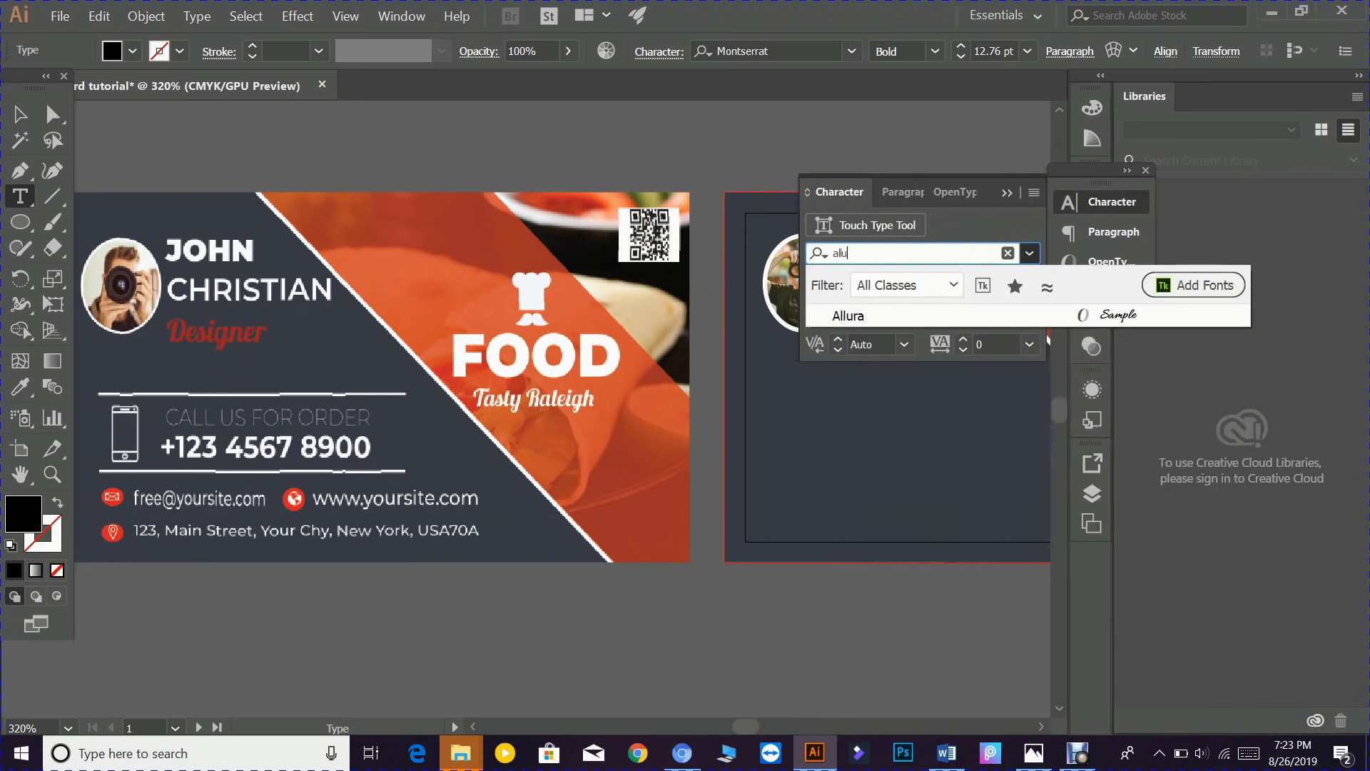
click(1116, 314)
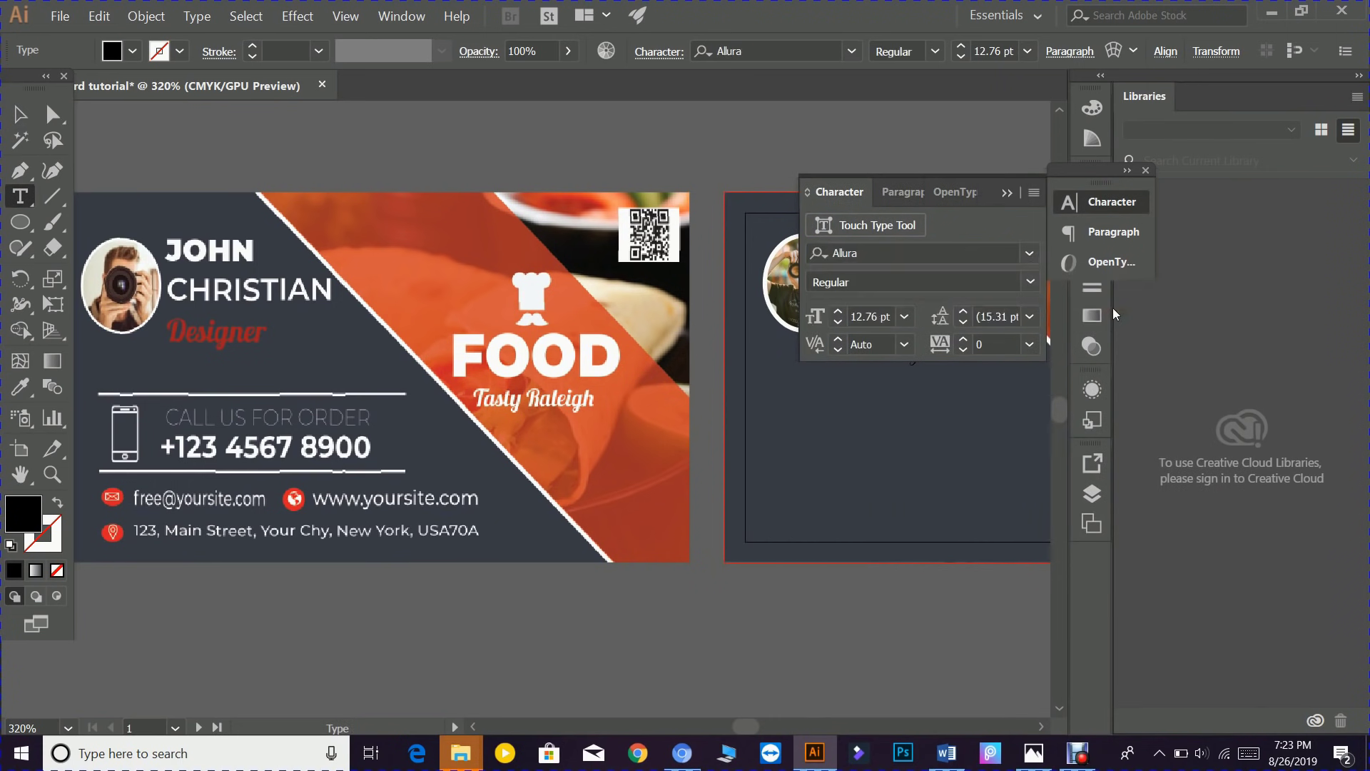
click(1007, 192)
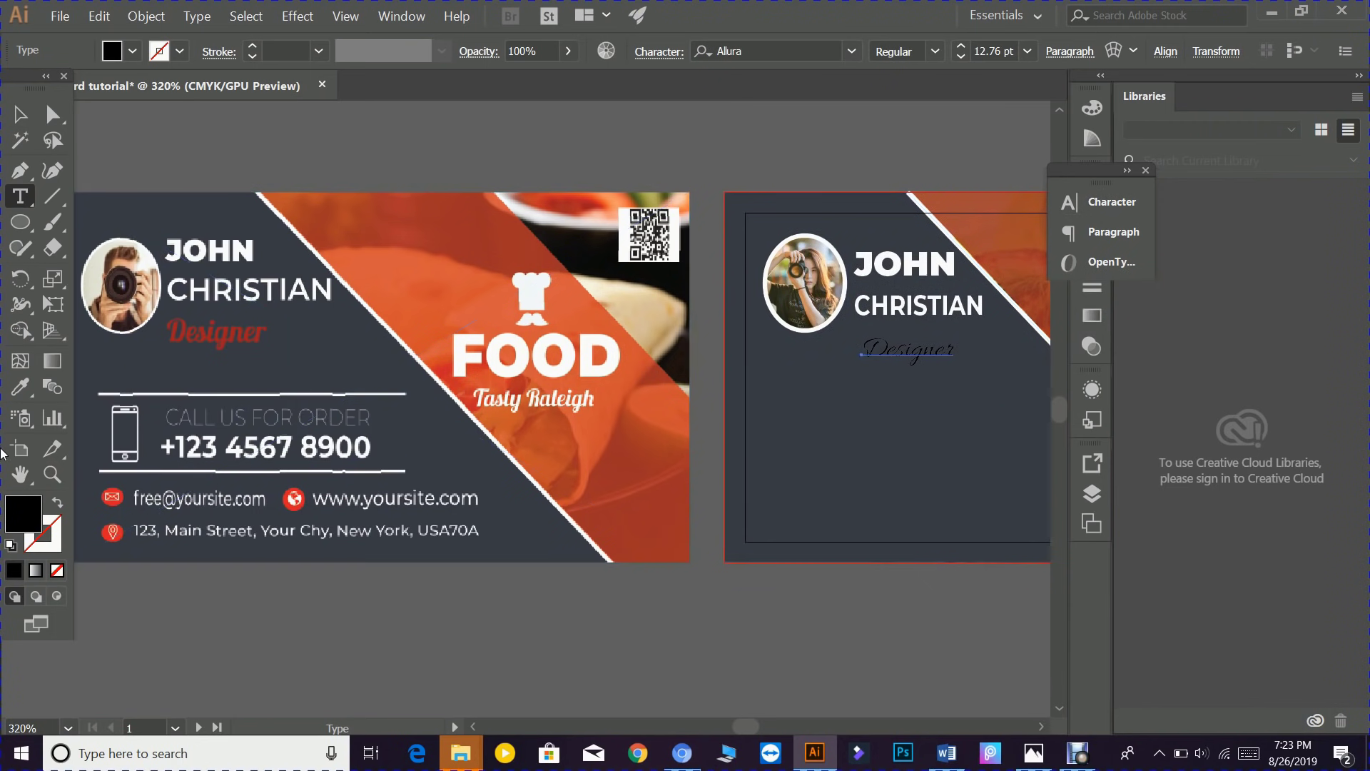
- Eyedrop the front card's red onto Designer and scale it up to about 23 pt
click(19, 387)
click(171, 334)
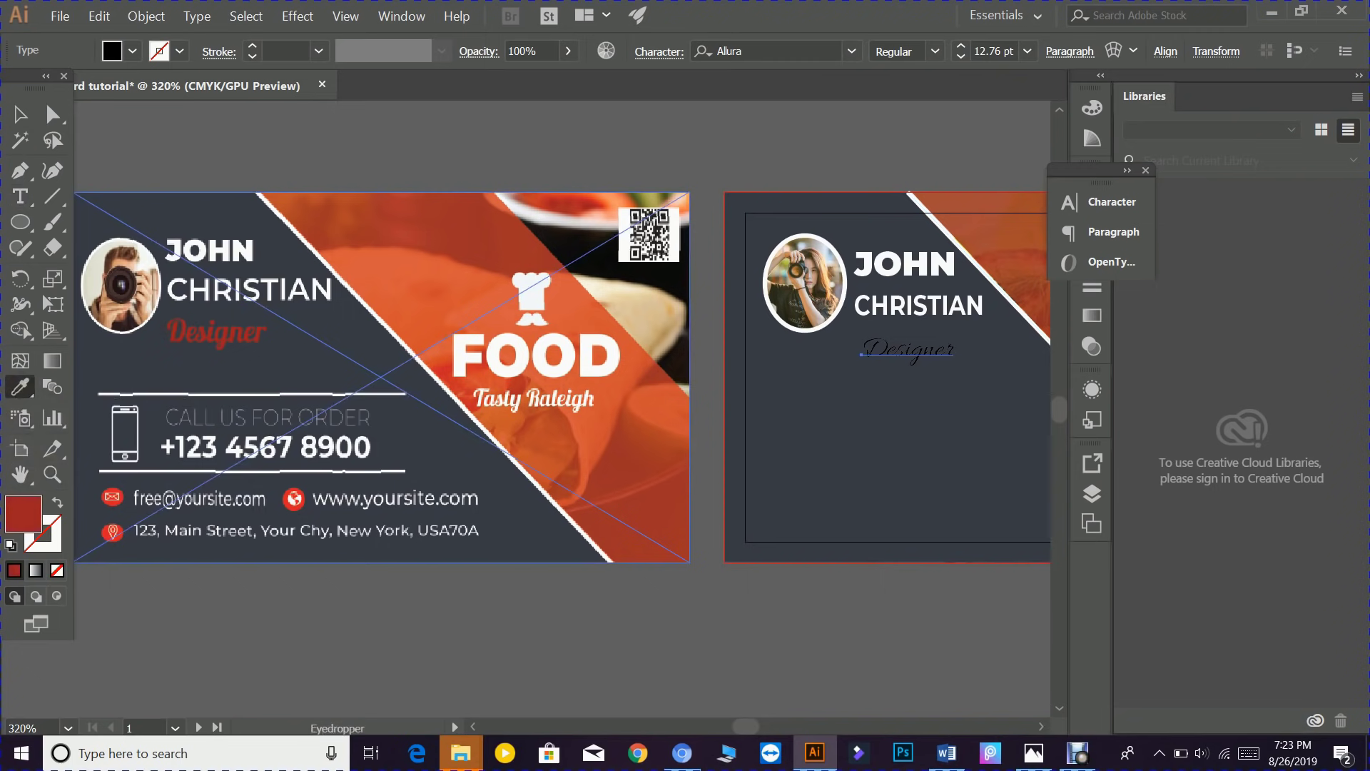
click(20, 114)
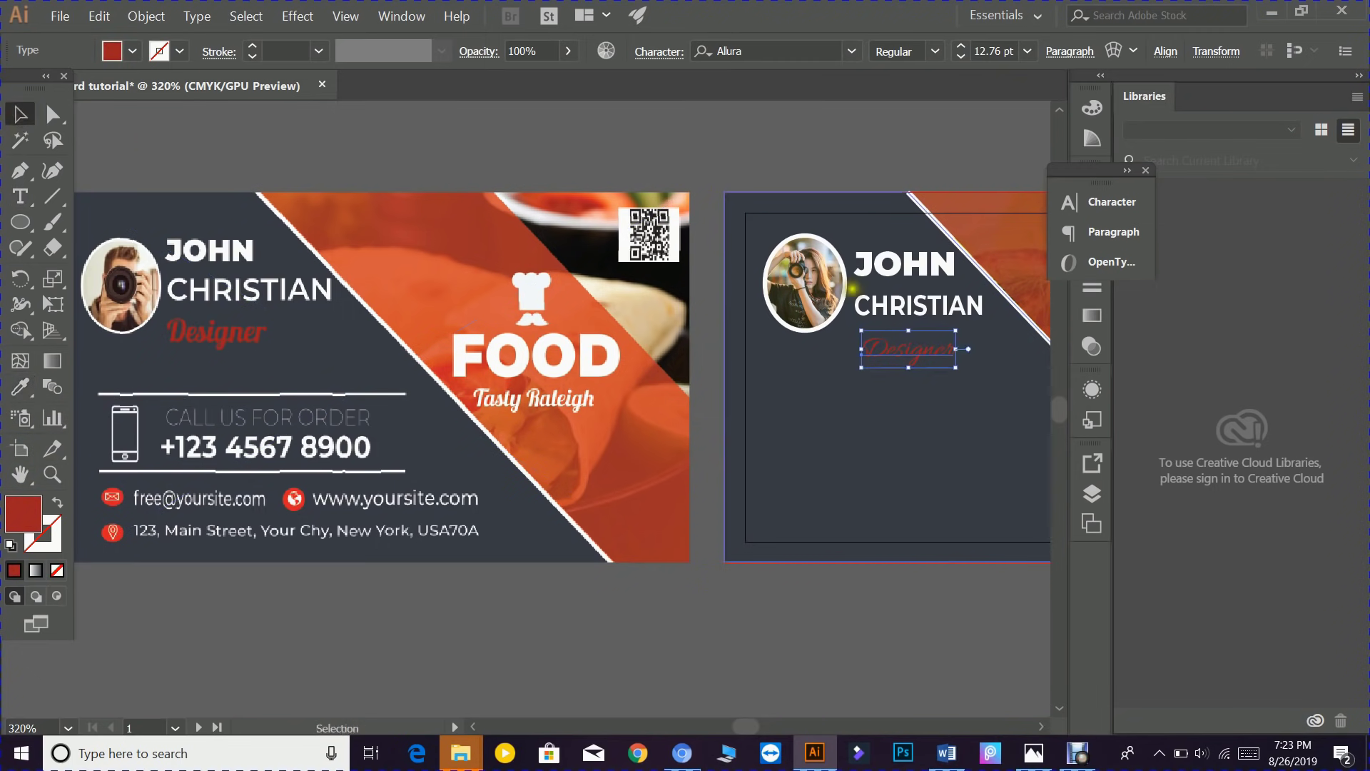
click(942, 357)
drag(956, 349, 927, 382)
mouse_move(927, 330)
mouse_down()
mouse_move(925, 315)
mouse_move(910, 346)
mouse_up()
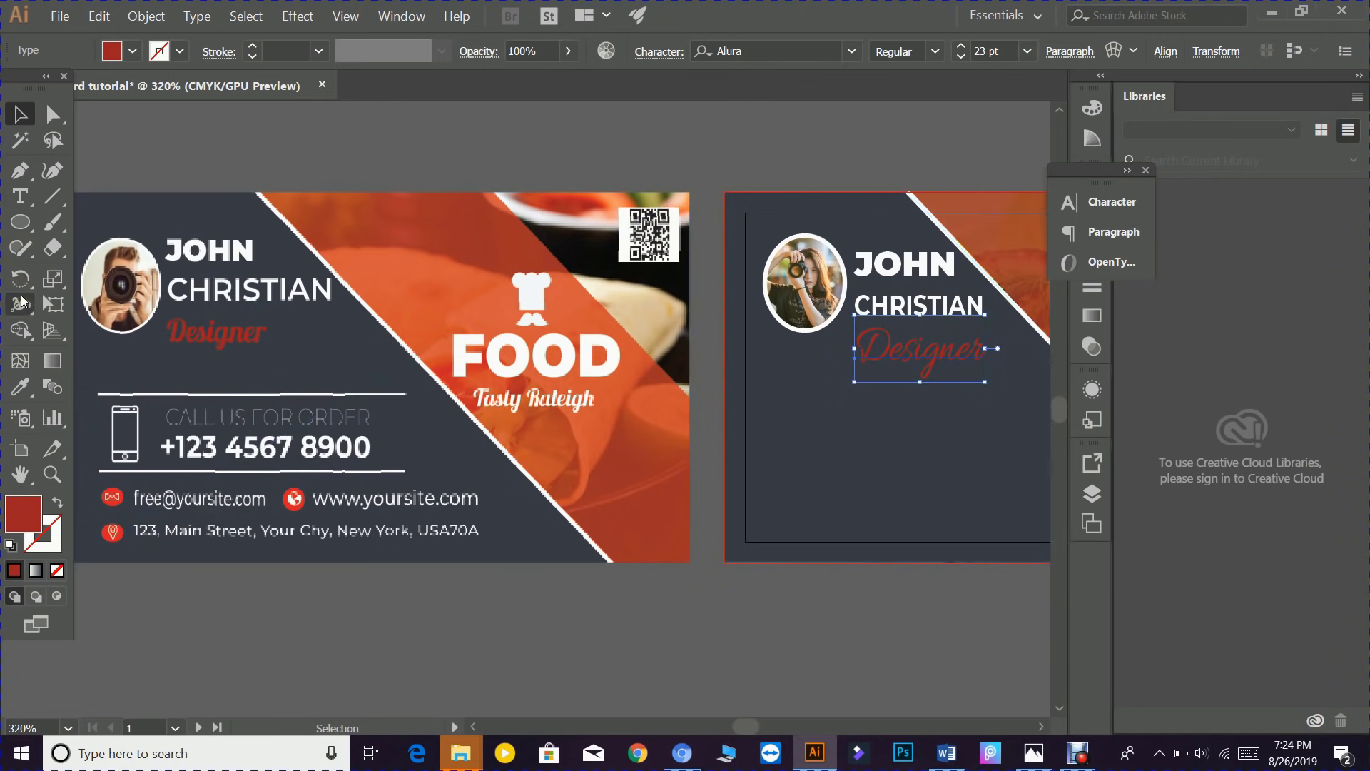
click(53, 197)
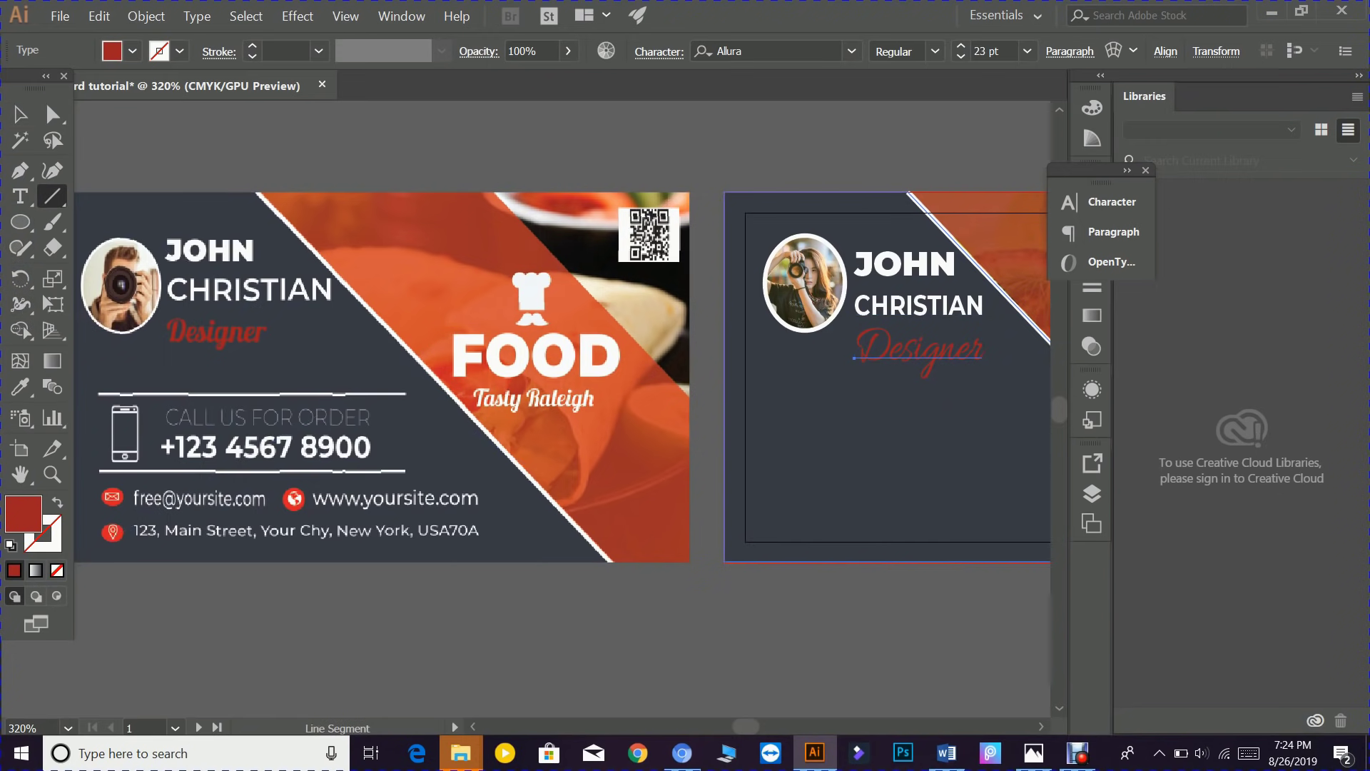
- Draw a horizontal line below the Designer title
scroll(740, 256, right, 5)
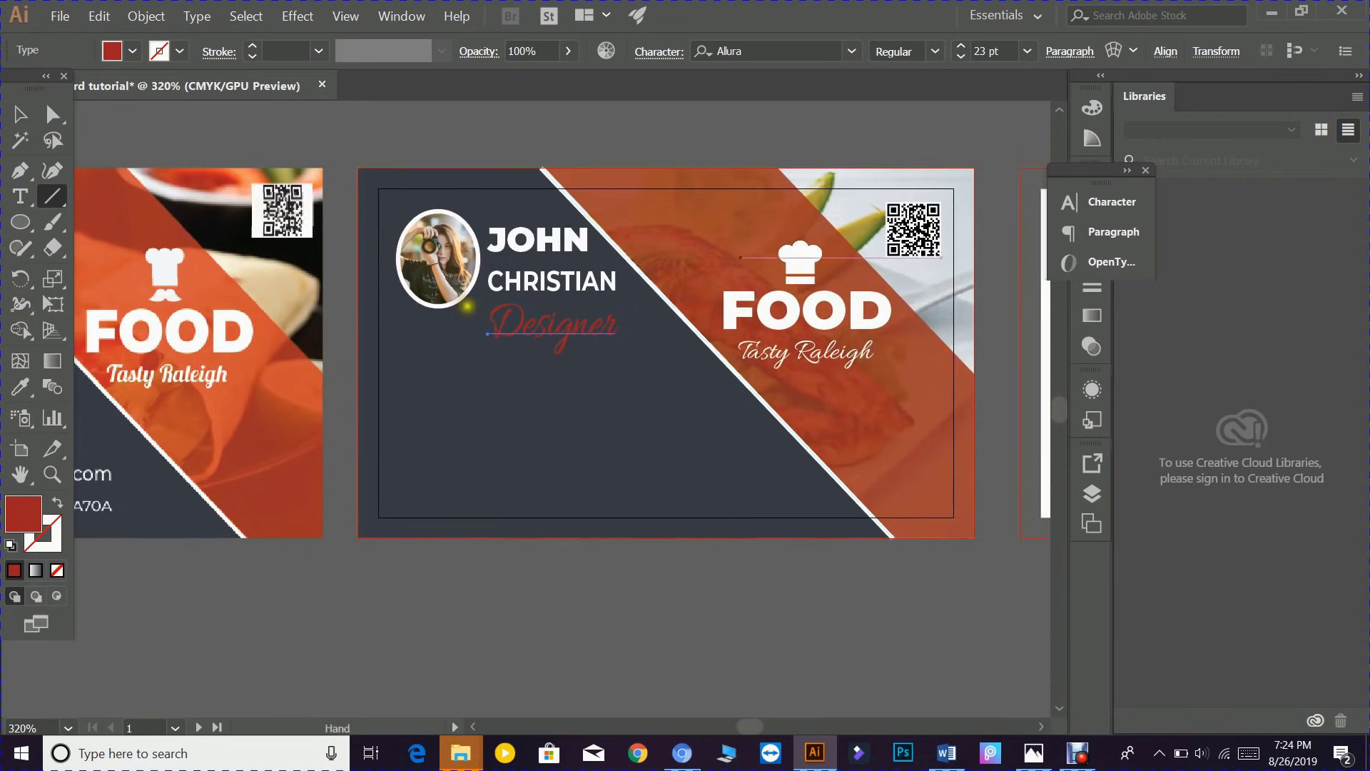
click(397, 390)
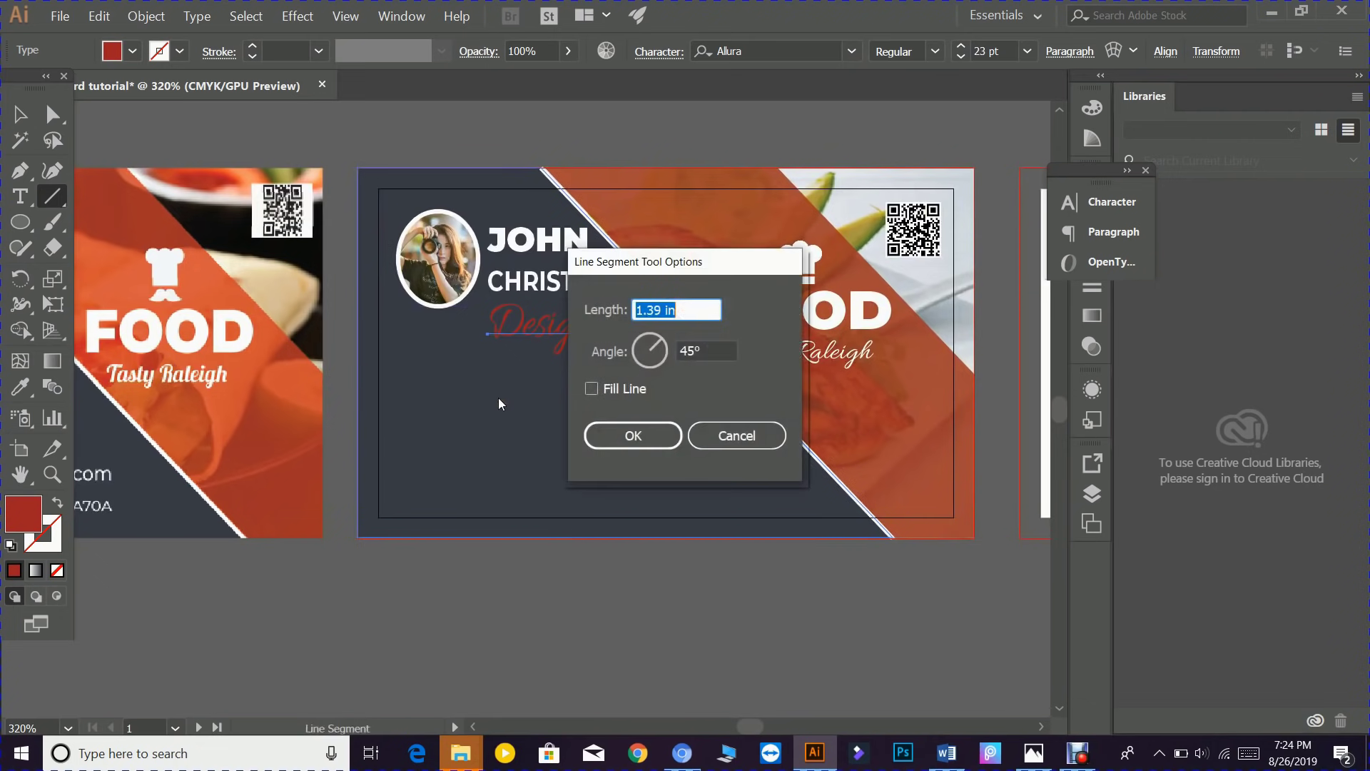
click(717, 435)
drag(399, 391, 682, 389)
- Make the line's stroke white and Alt-drag a copy lower as the second divider
click(20, 115)
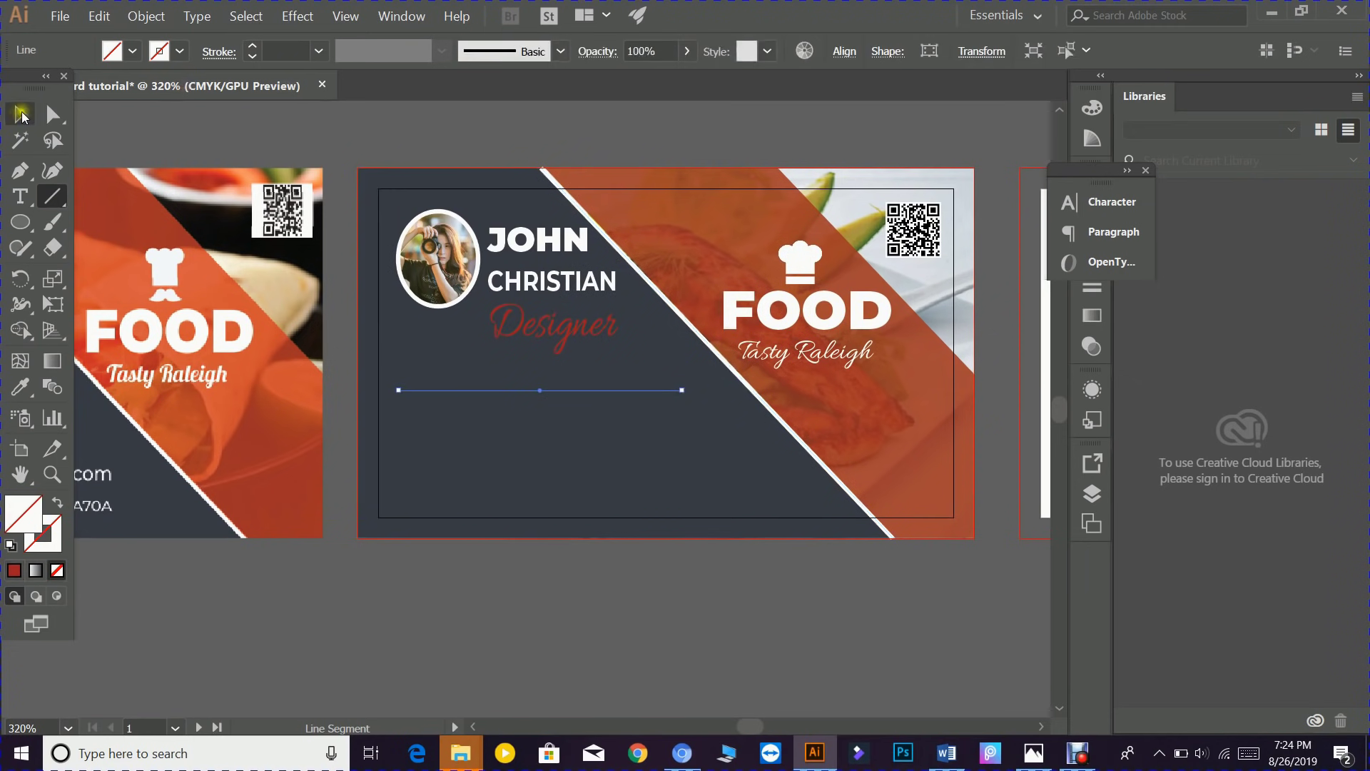
double_click(55, 541)
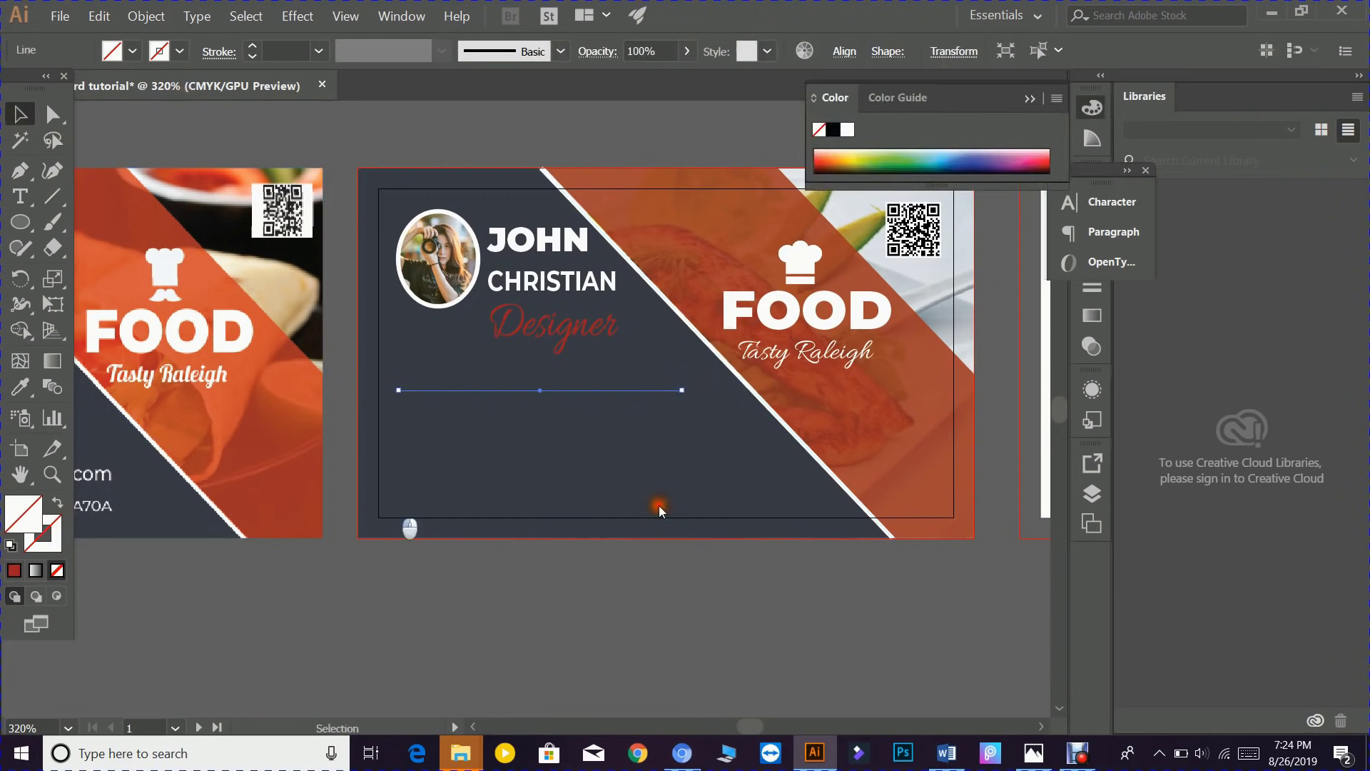
drag(652, 286, 347, 189)
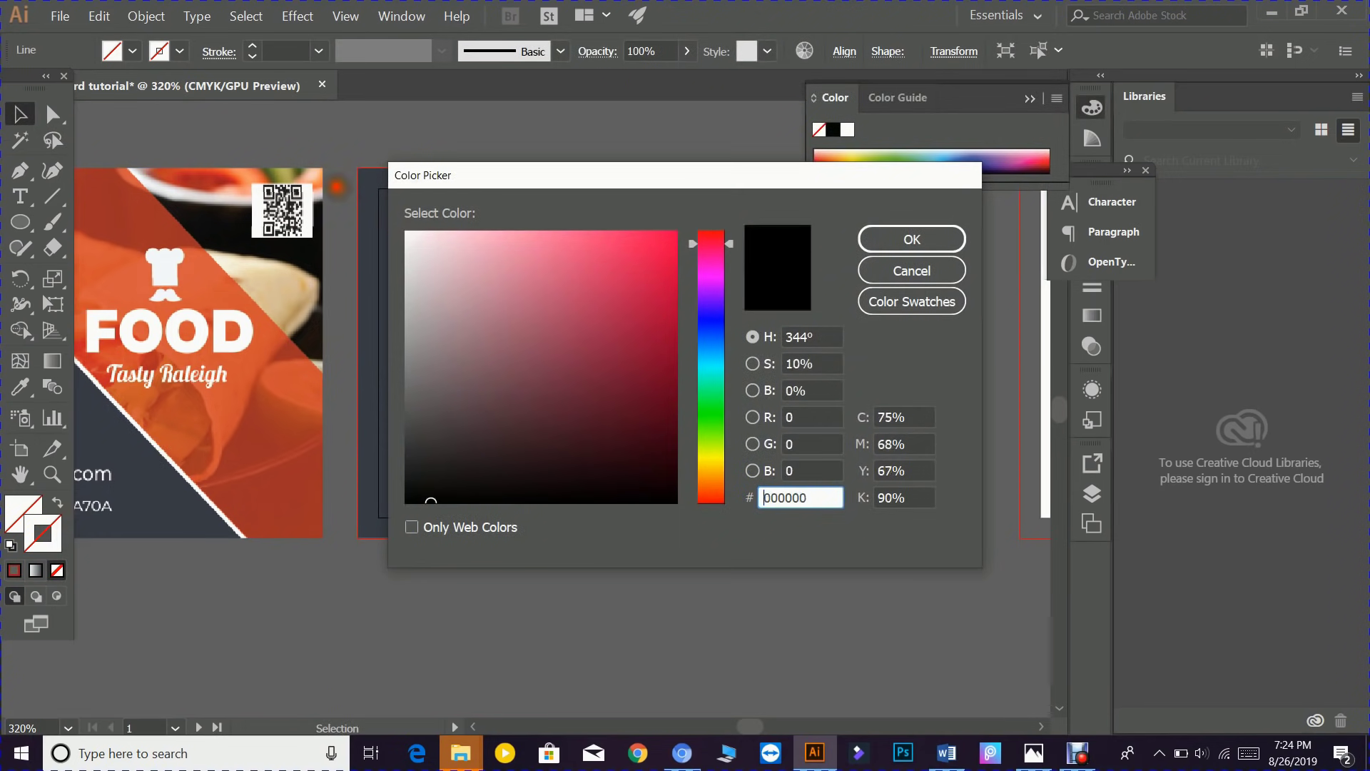
drag(448, 271, 391, 220)
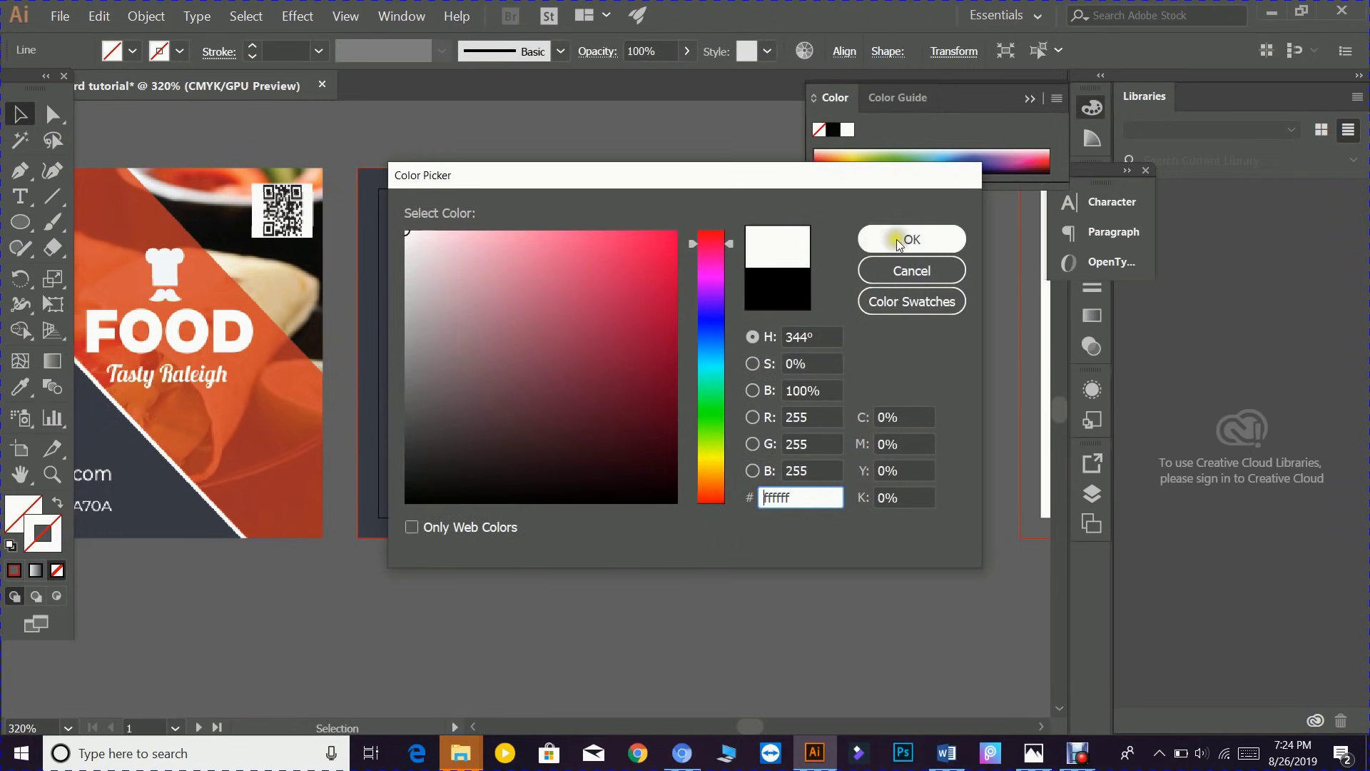
click(910, 239)
scroll(470, 442, left, 5)
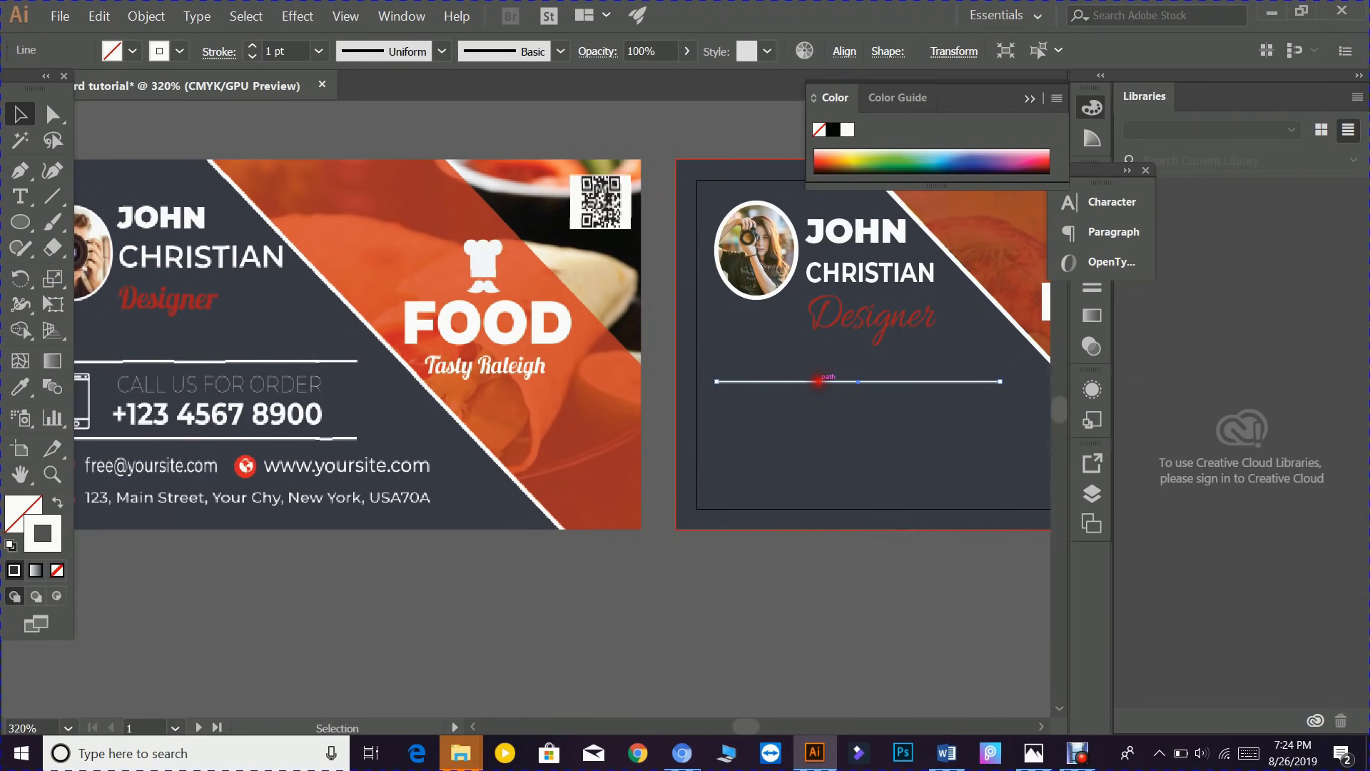
drag(819, 381, 820, 457)
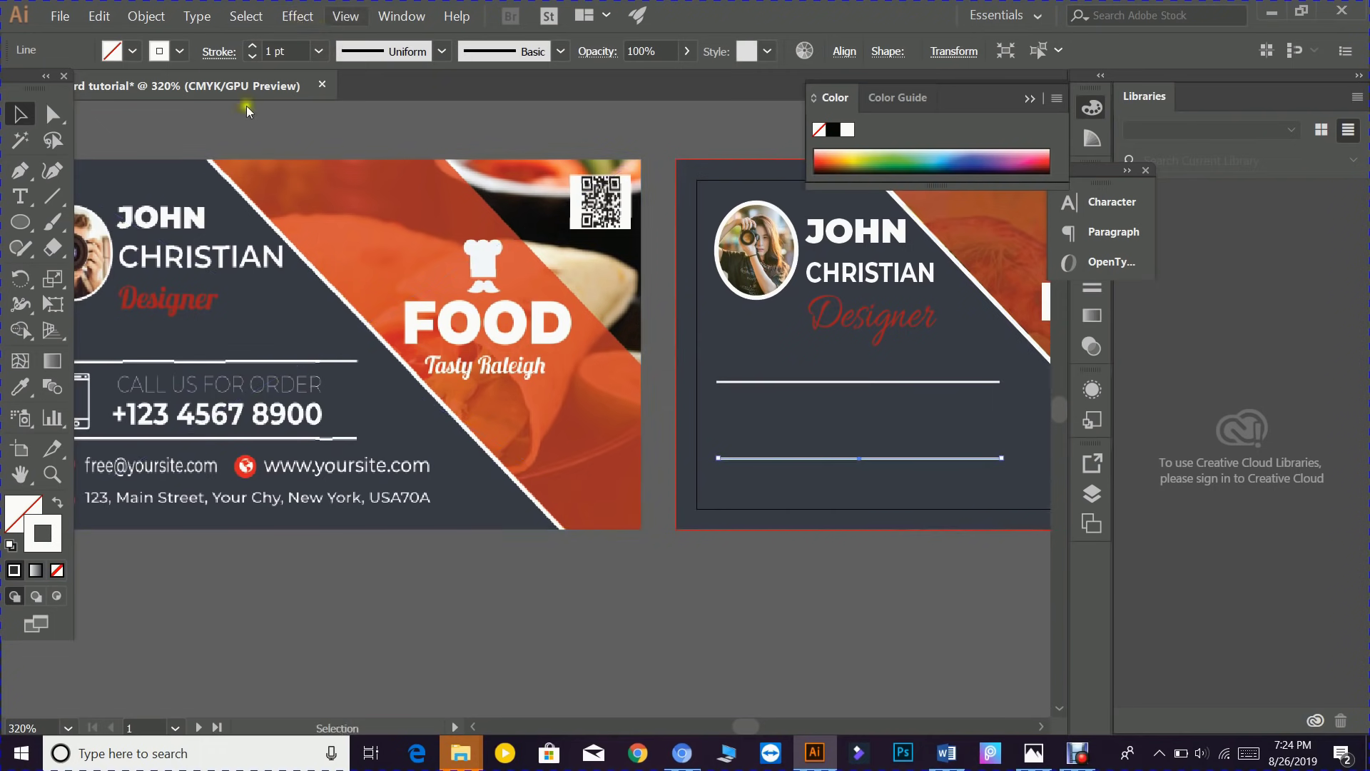
drag(217, 450, 320, 428)
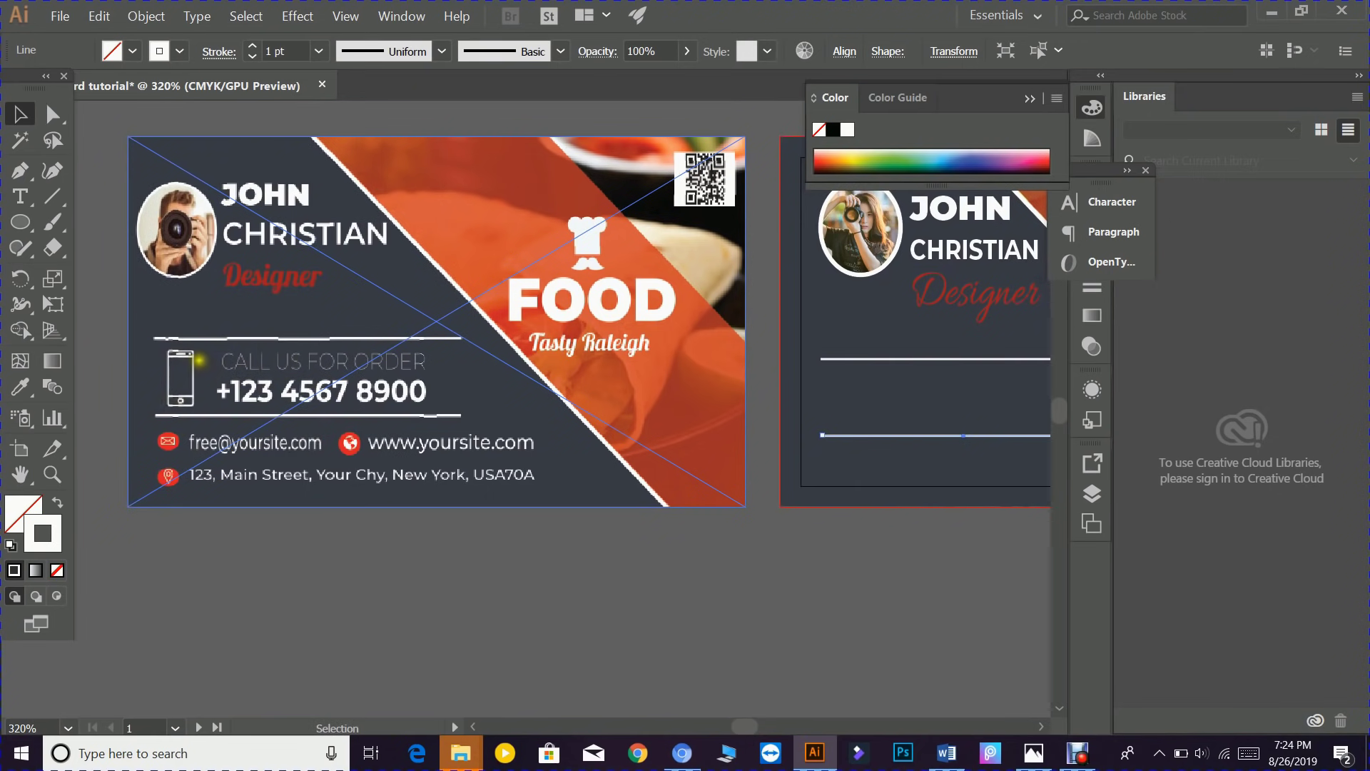
- Place smartphone.png via File > Place, sized in a box between the divider lines
click(60, 15)
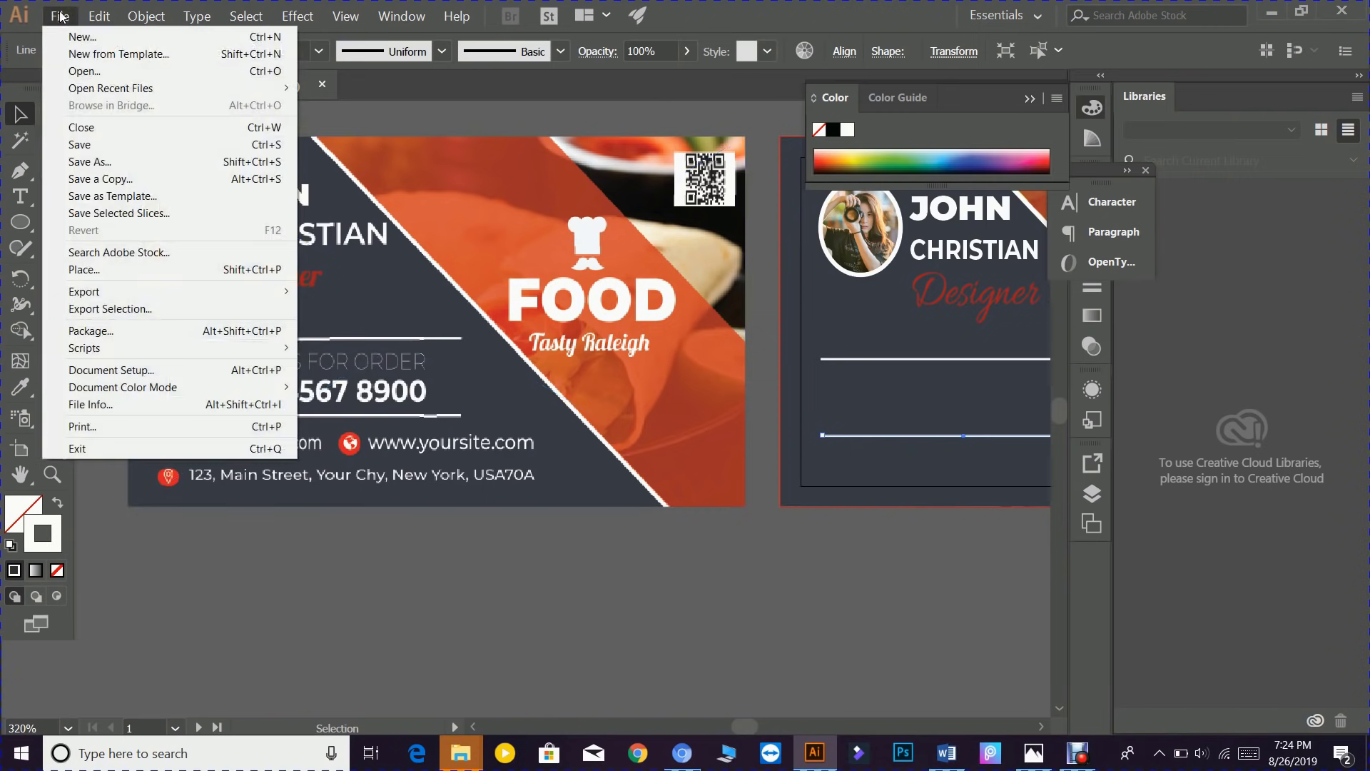
click(93, 271)
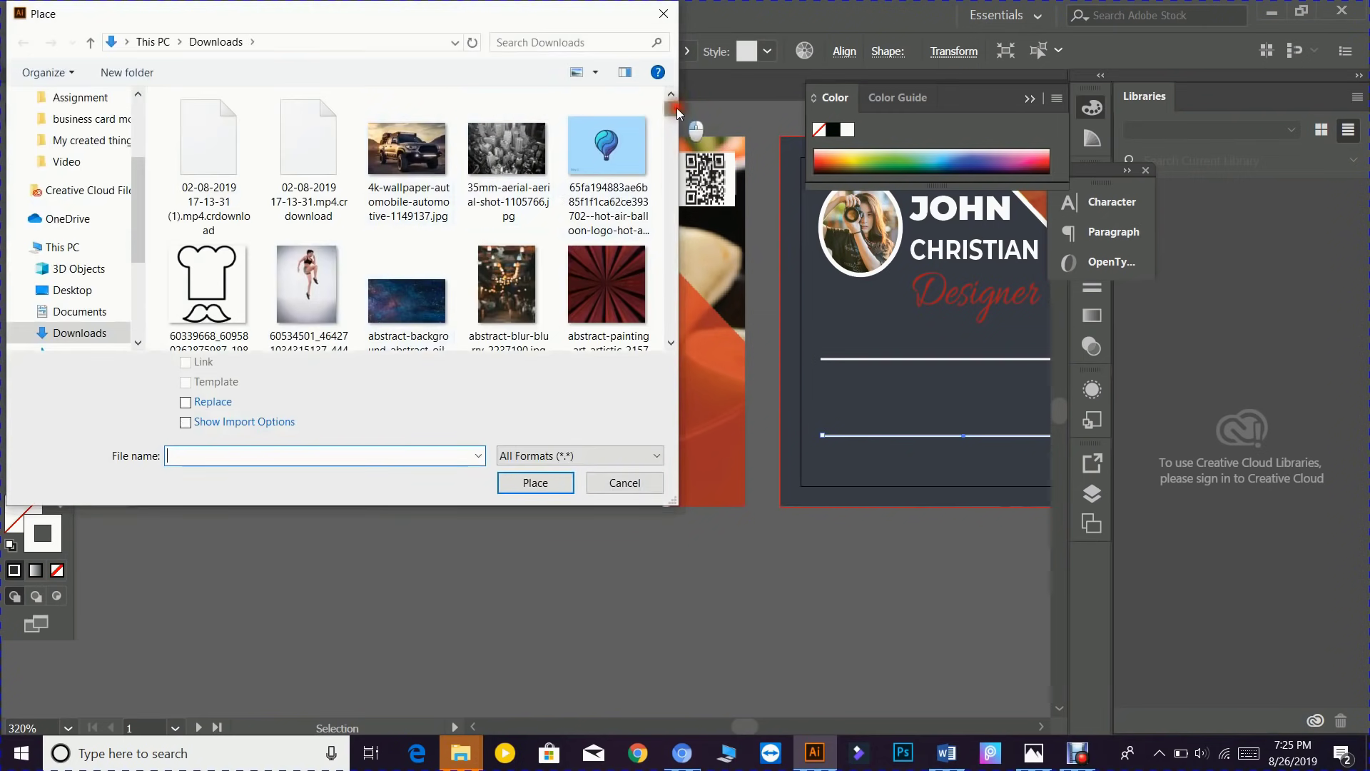
drag(674, 108, 688, 344)
scroll(374, 255, up, 2)
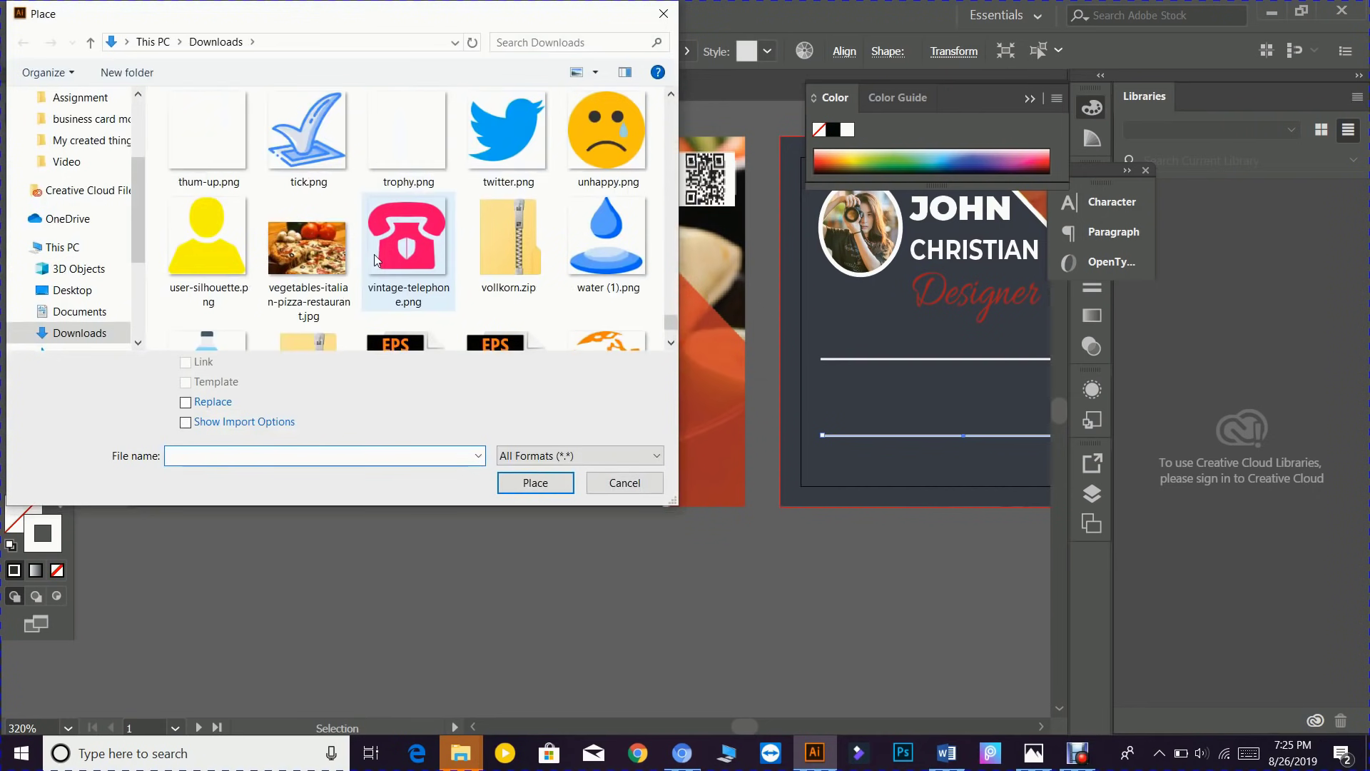
scroll(205, 158, up, 2)
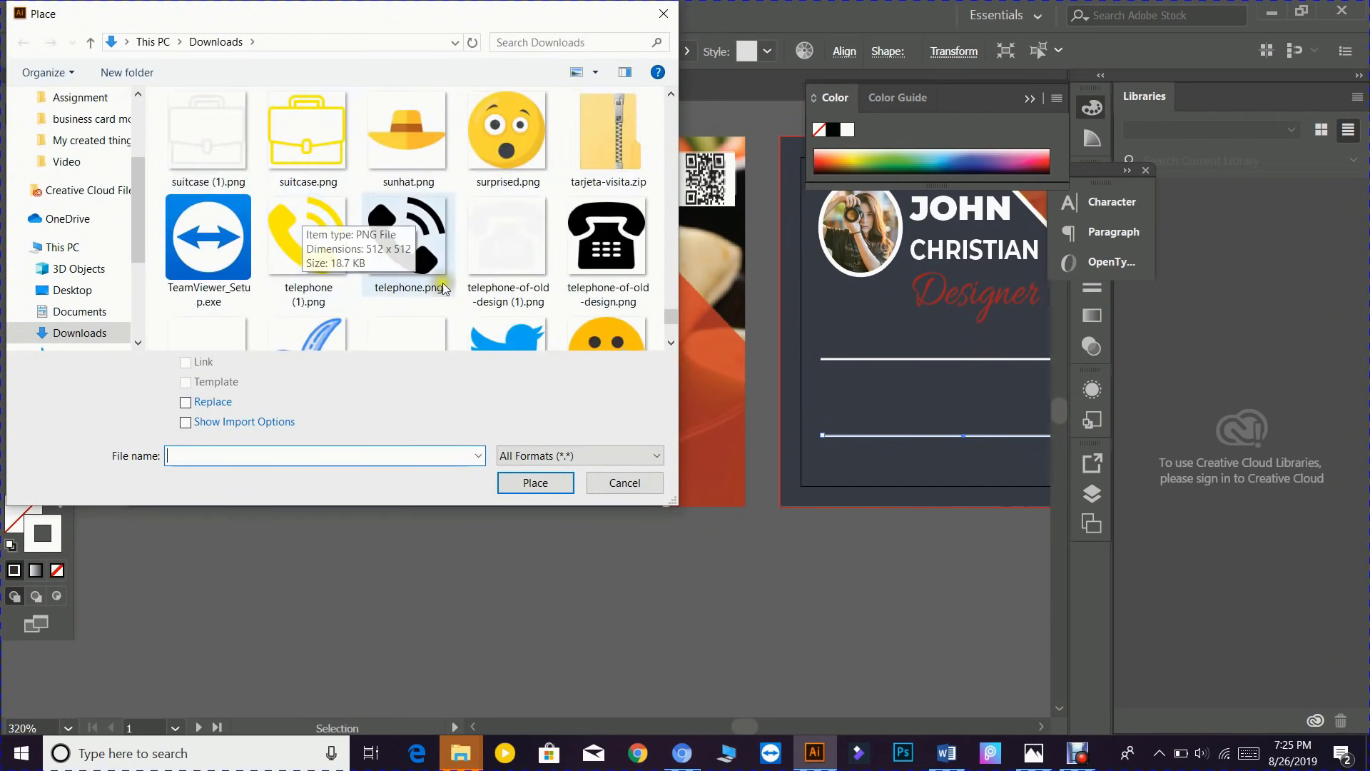
scroll(323, 240, down, 1)
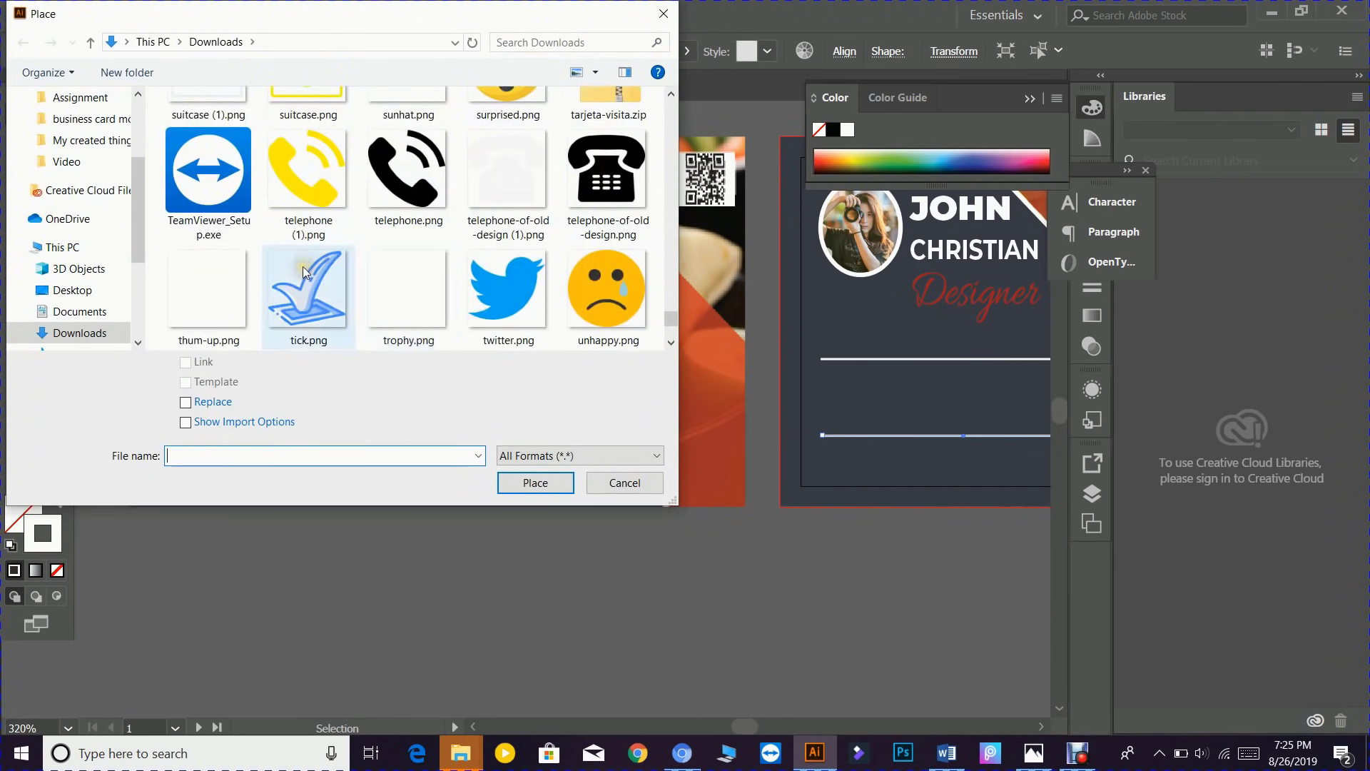
scroll(465, 235, up, 3)
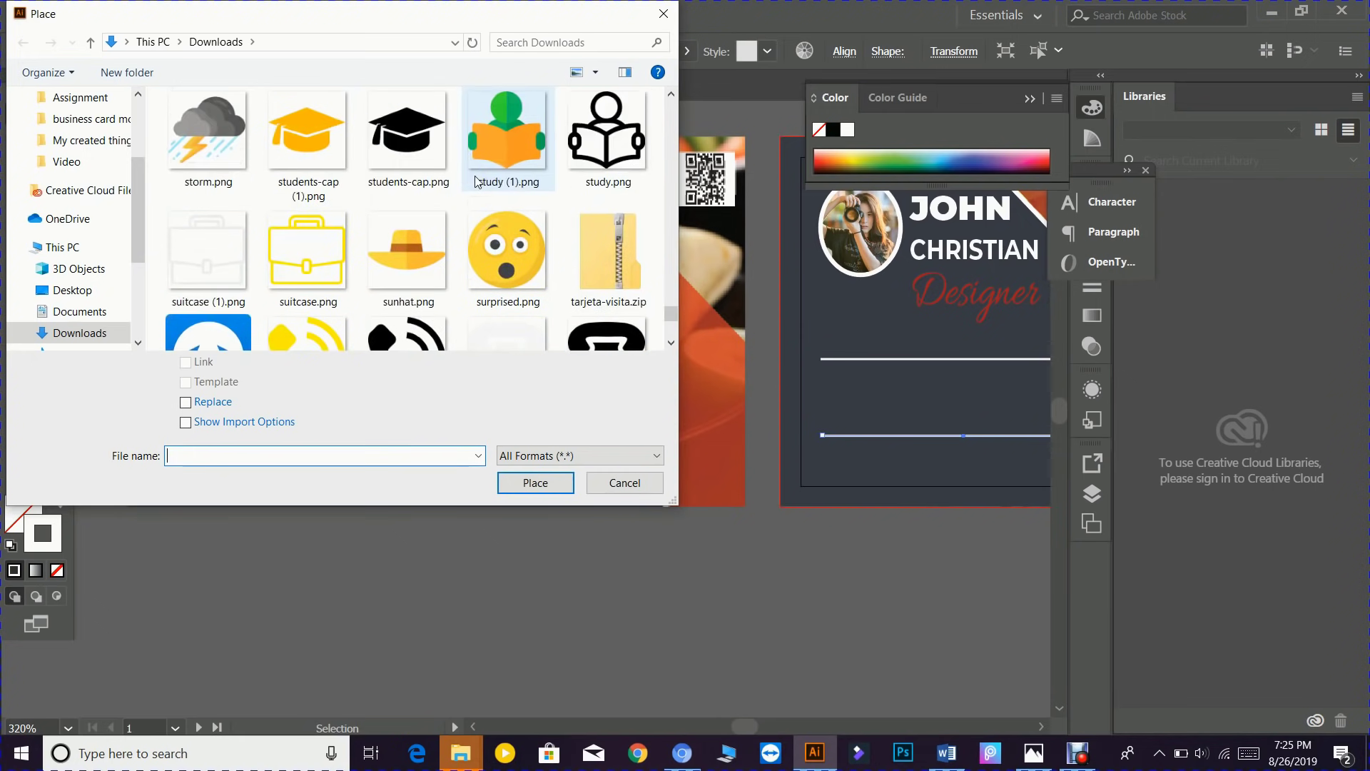
scroll(410, 155, up, 2)
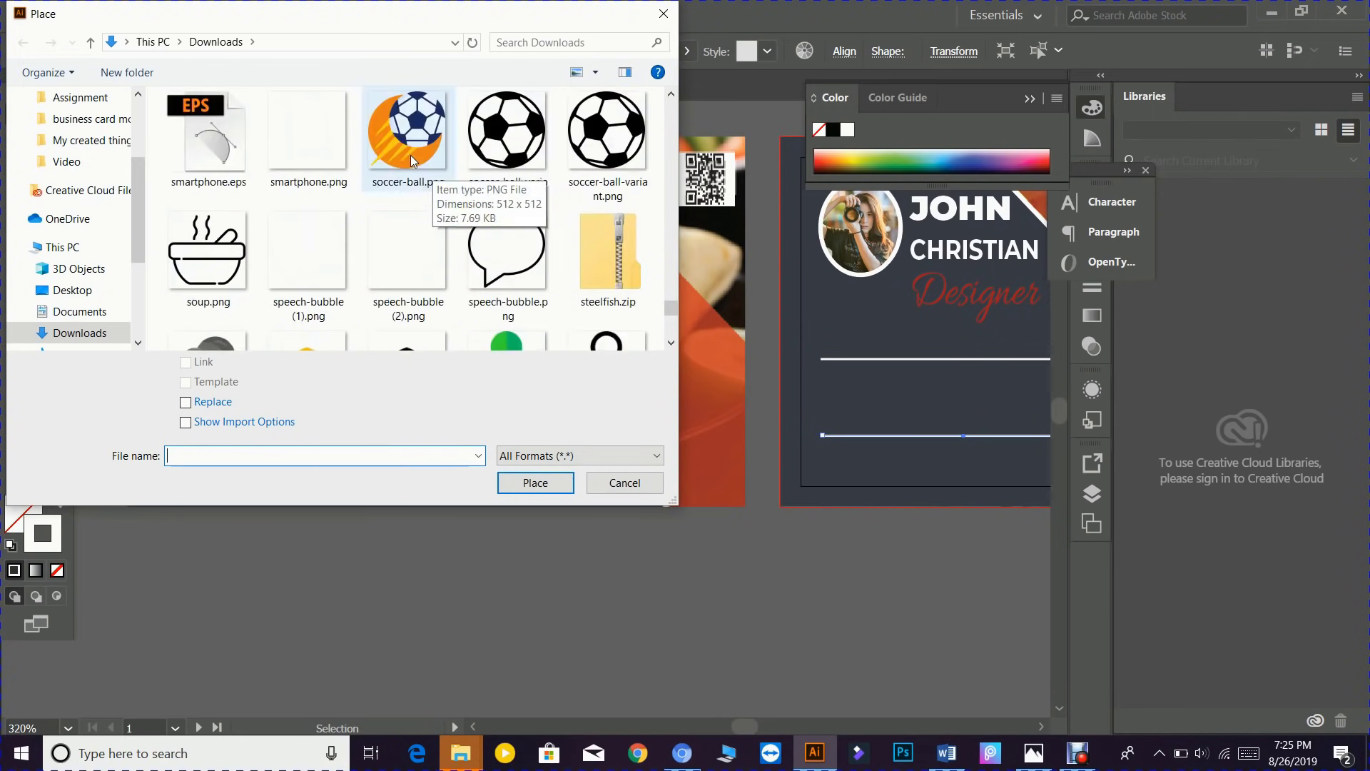
click(305, 218)
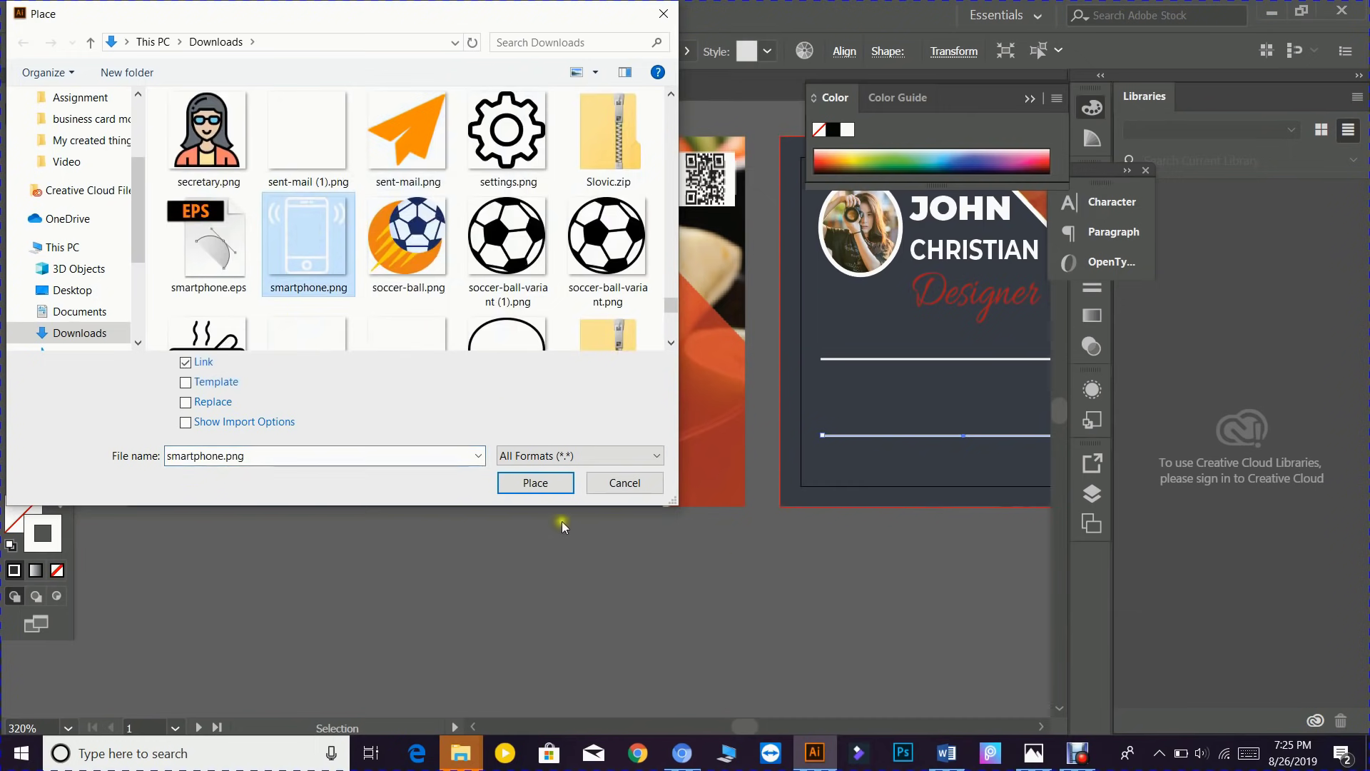
click(535, 483)
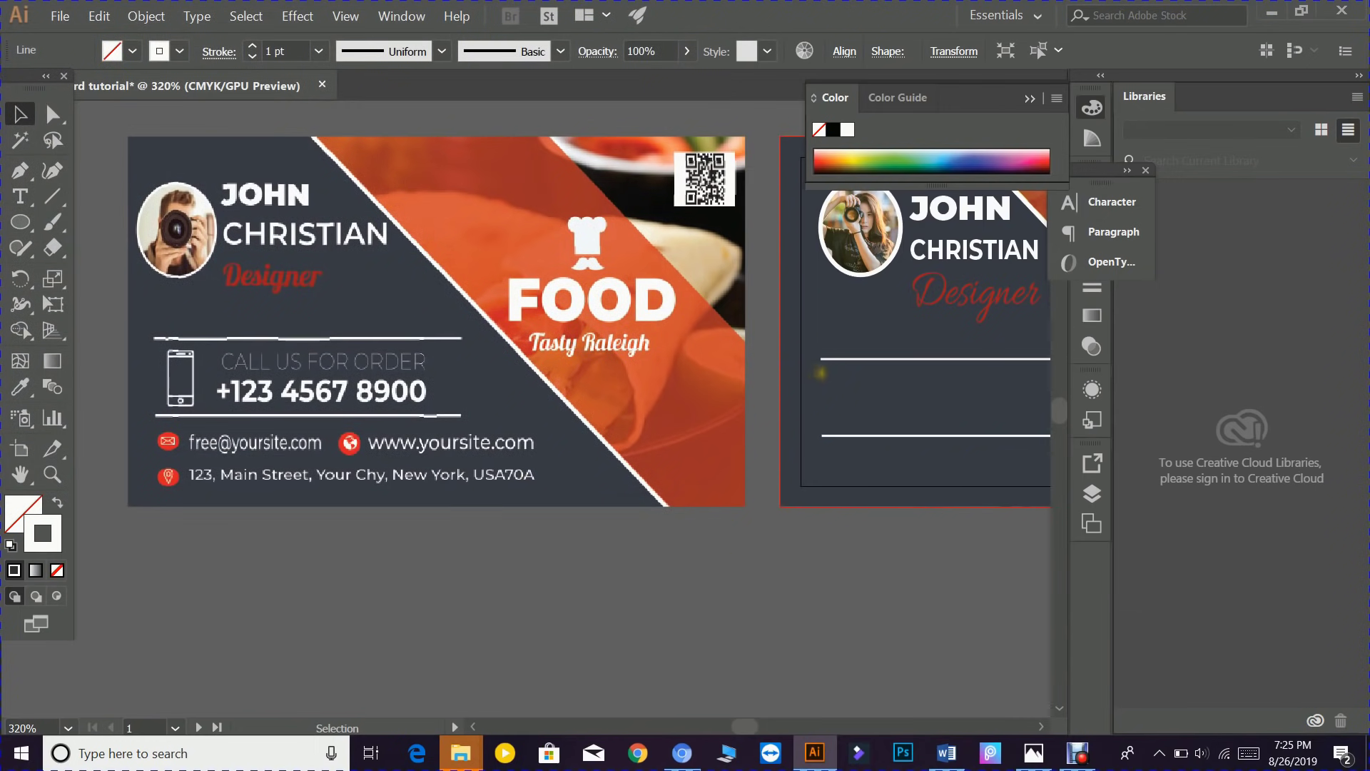
drag(833, 368, 894, 428)
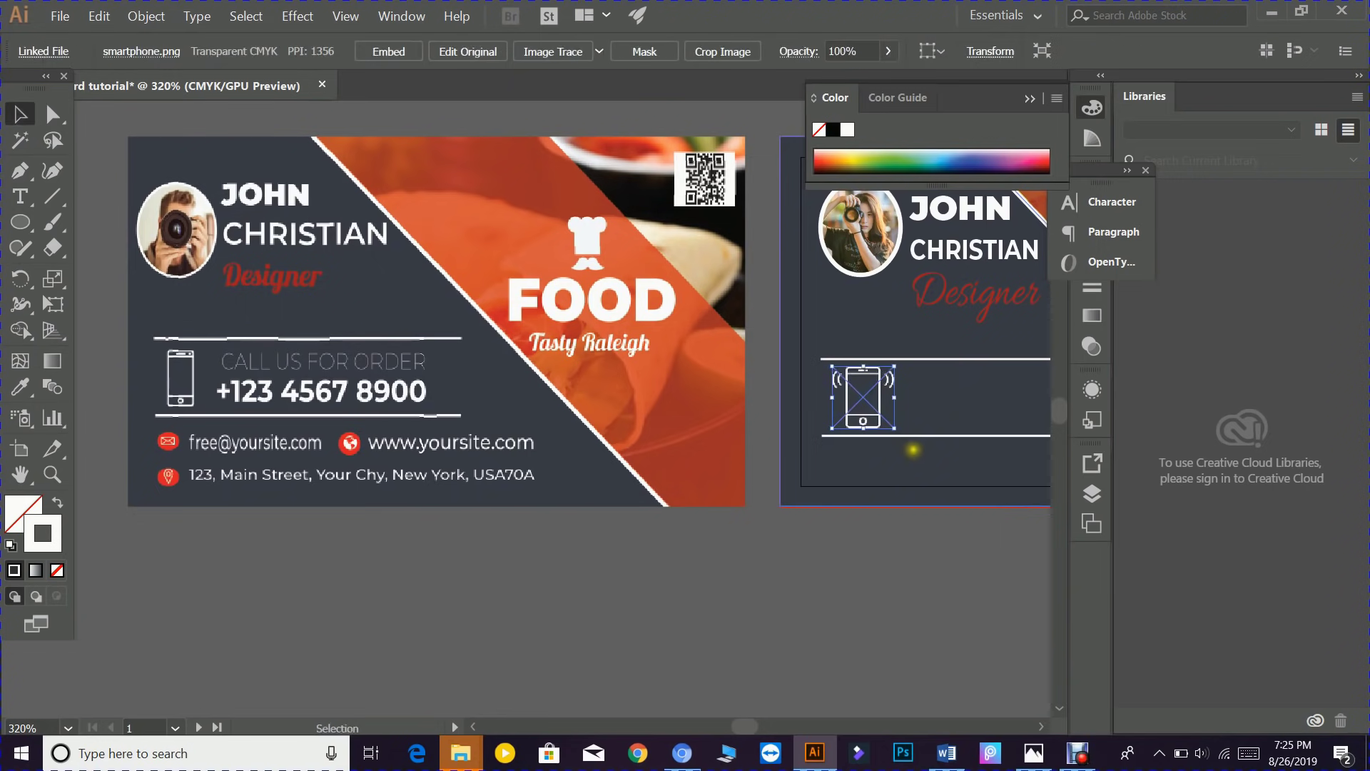
drag(697, 480, 534, 453)
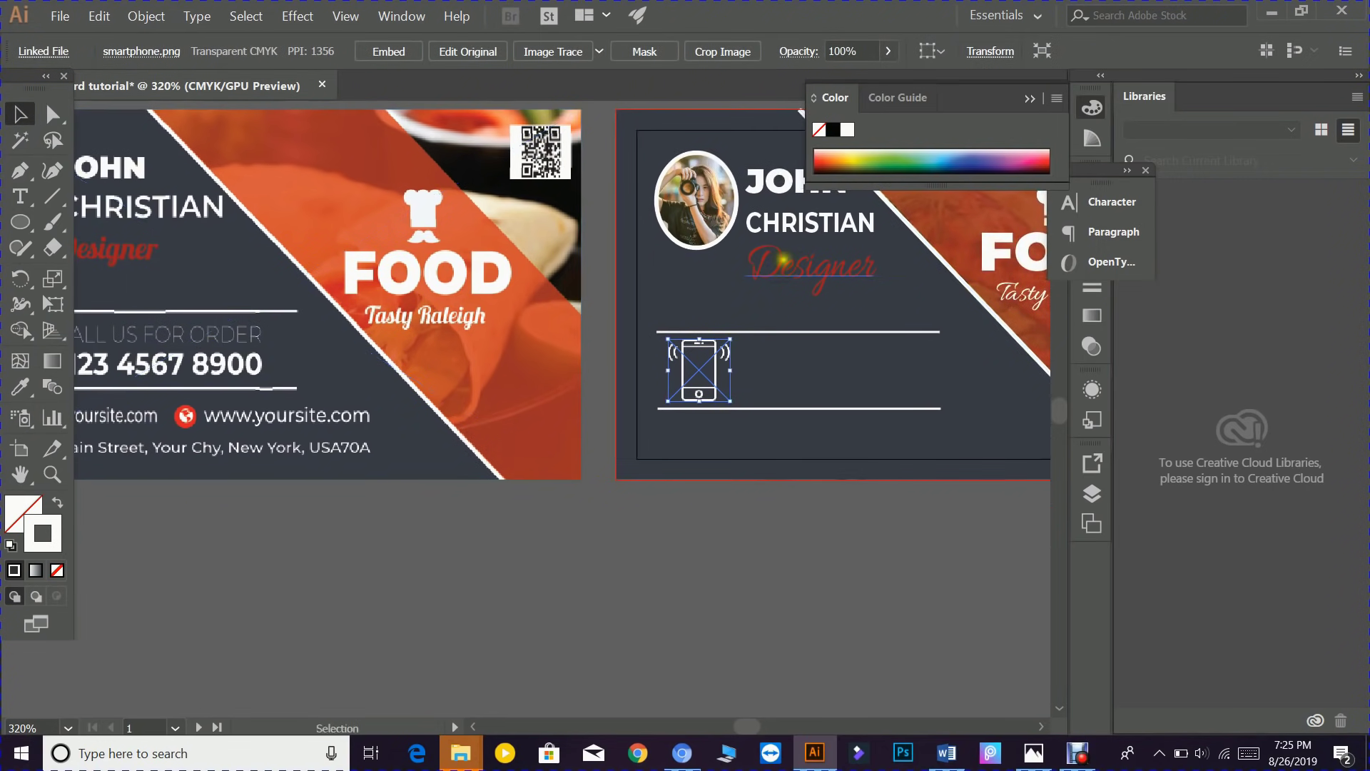
click(785, 223)
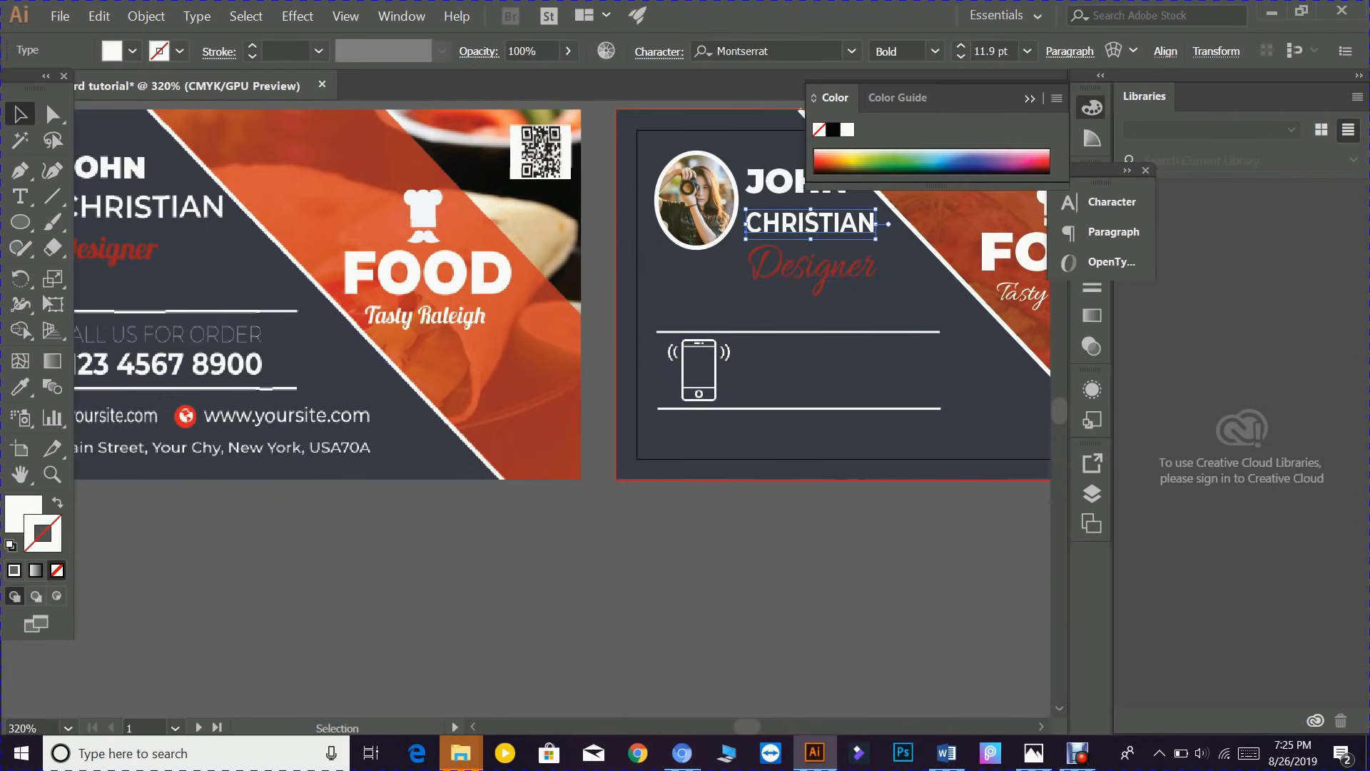
drag(803, 245, 884, 396)
key(t)
text(1)
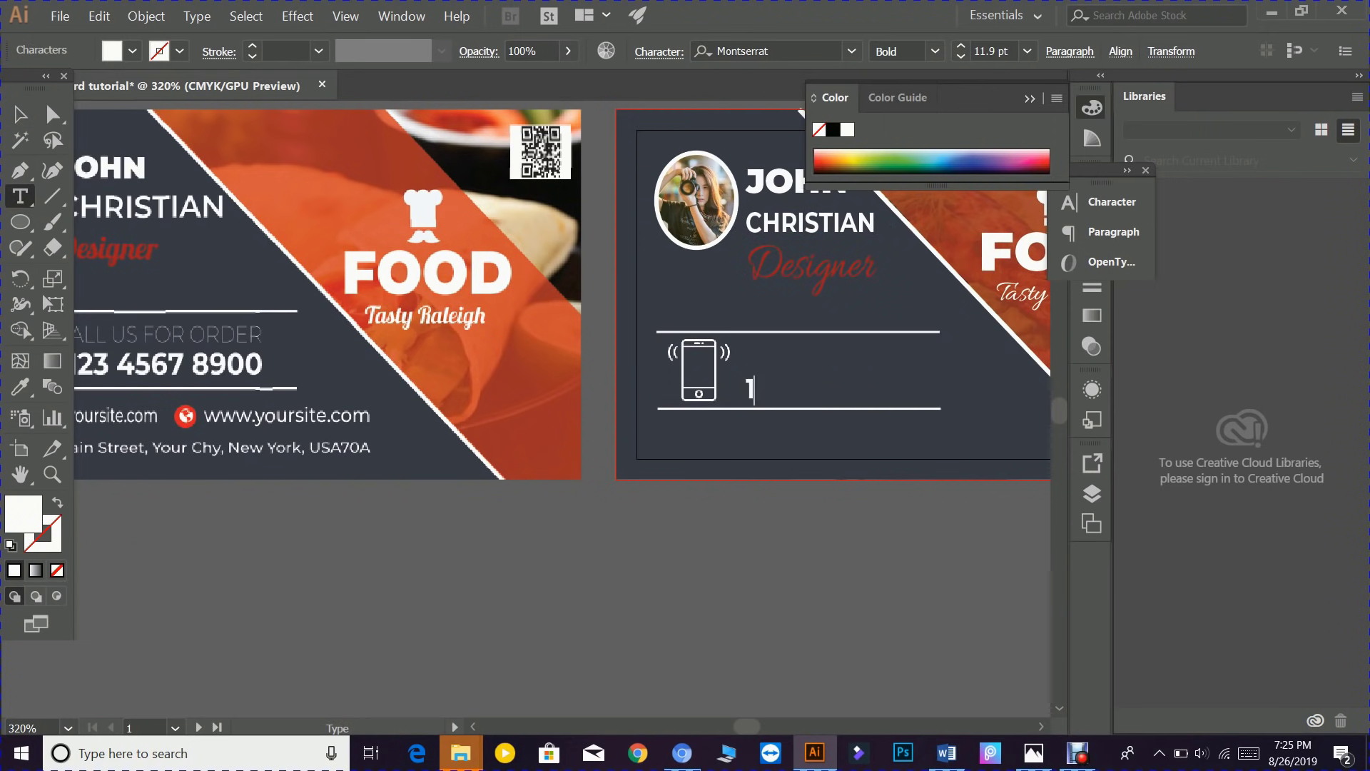
text(23b4567b)
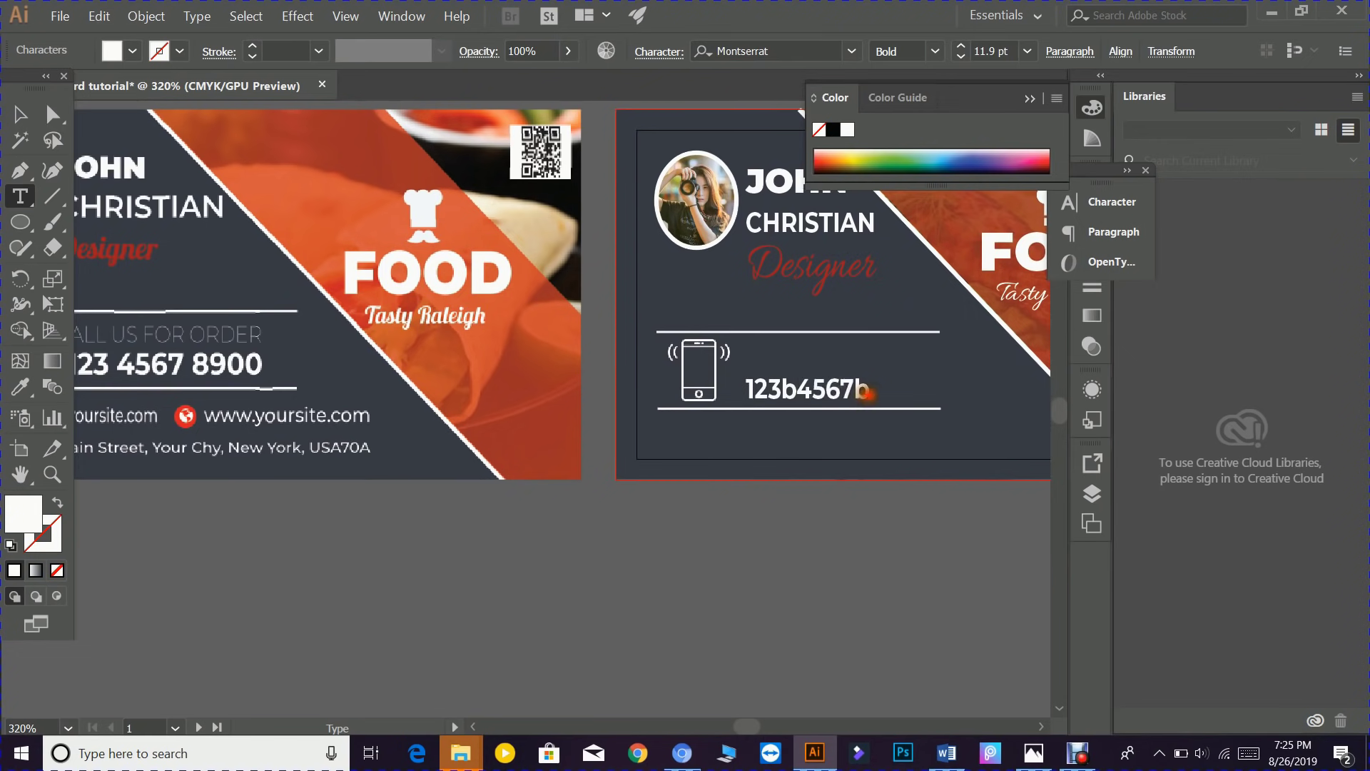
drag(869, 389, 855, 390)
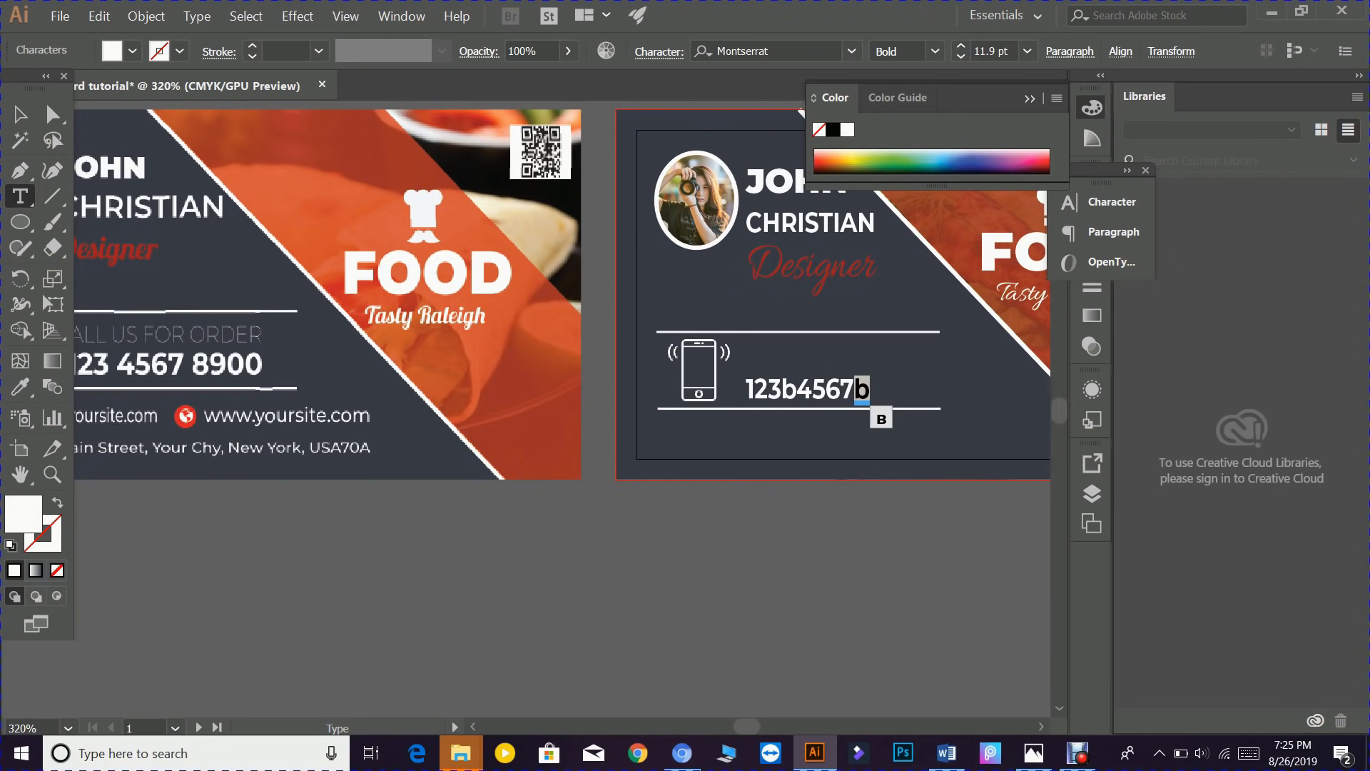
key(BackSpace)
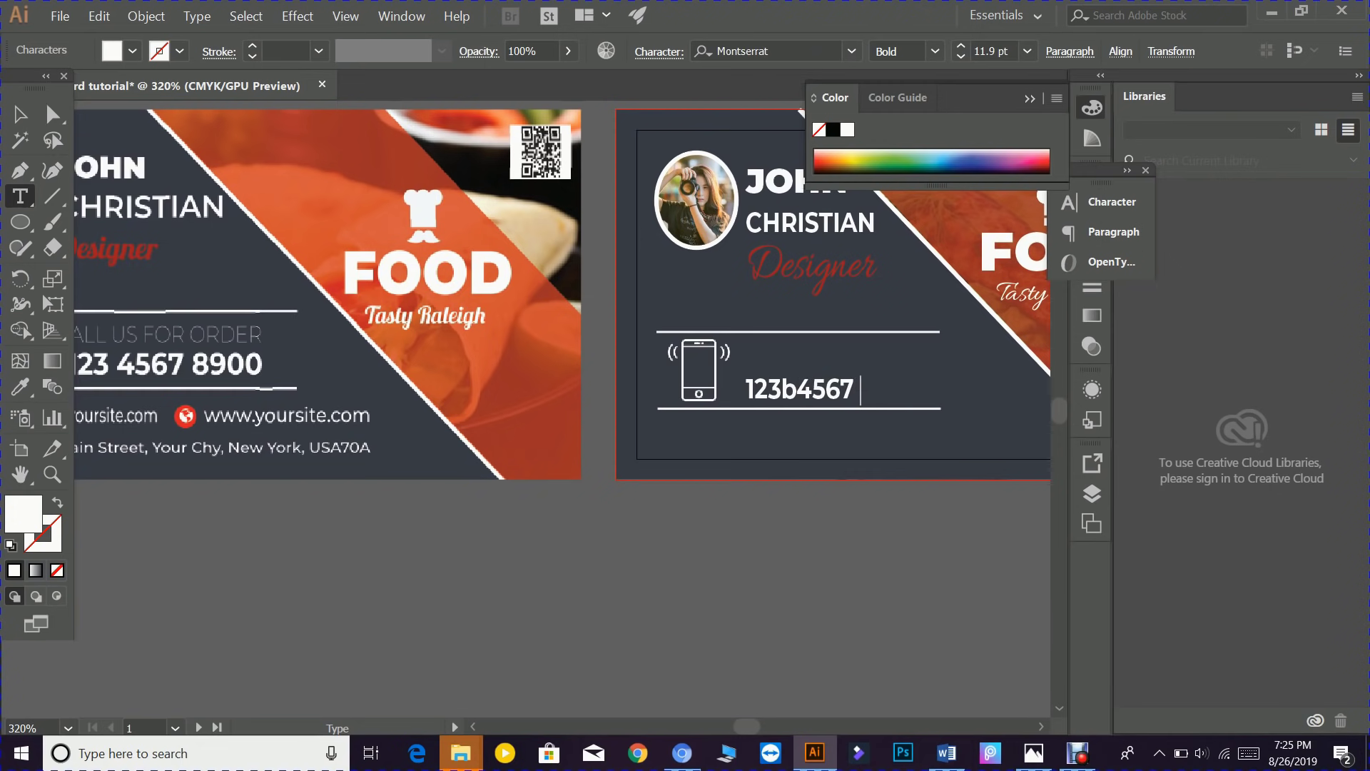
text(8900)
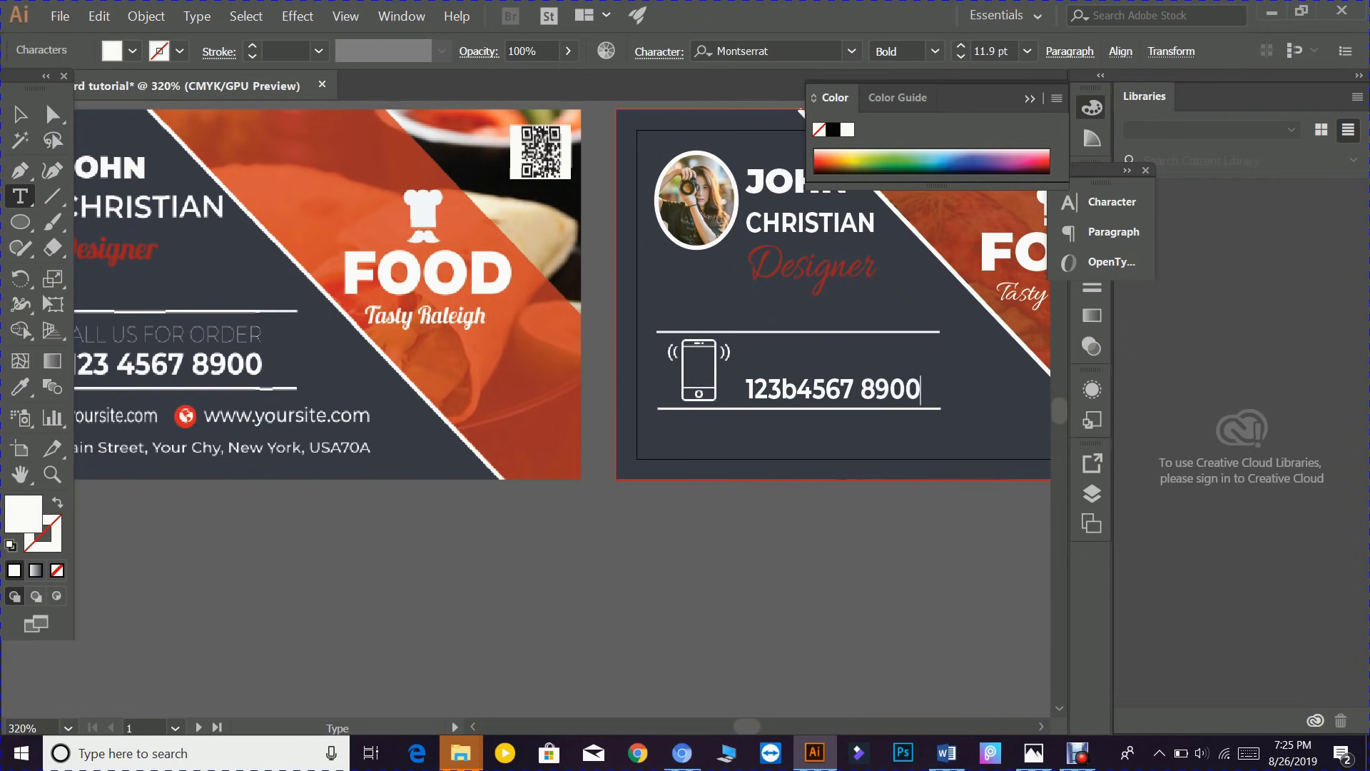
drag(804, 389, 789, 390)
text(4)
click(798, 399)
drag(797, 389, 785, 389)
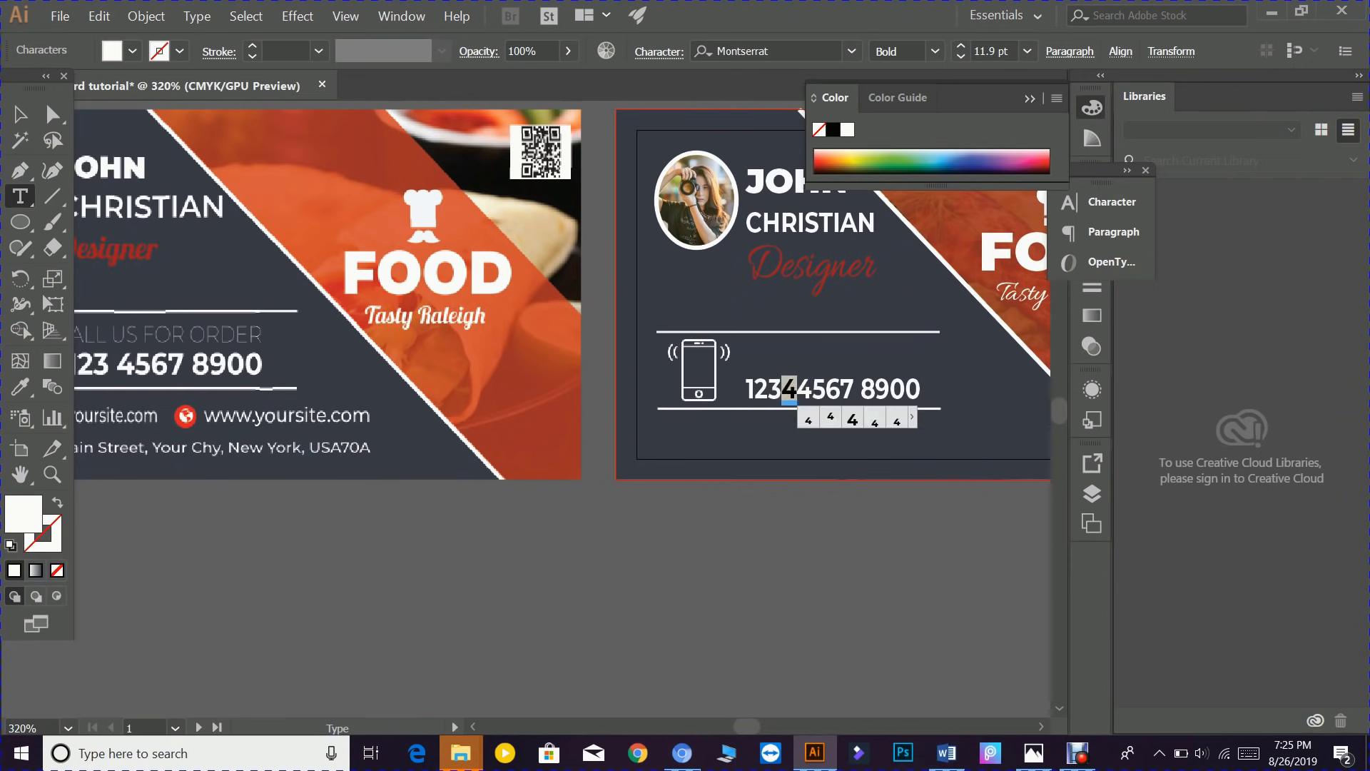
key(BackSpace)
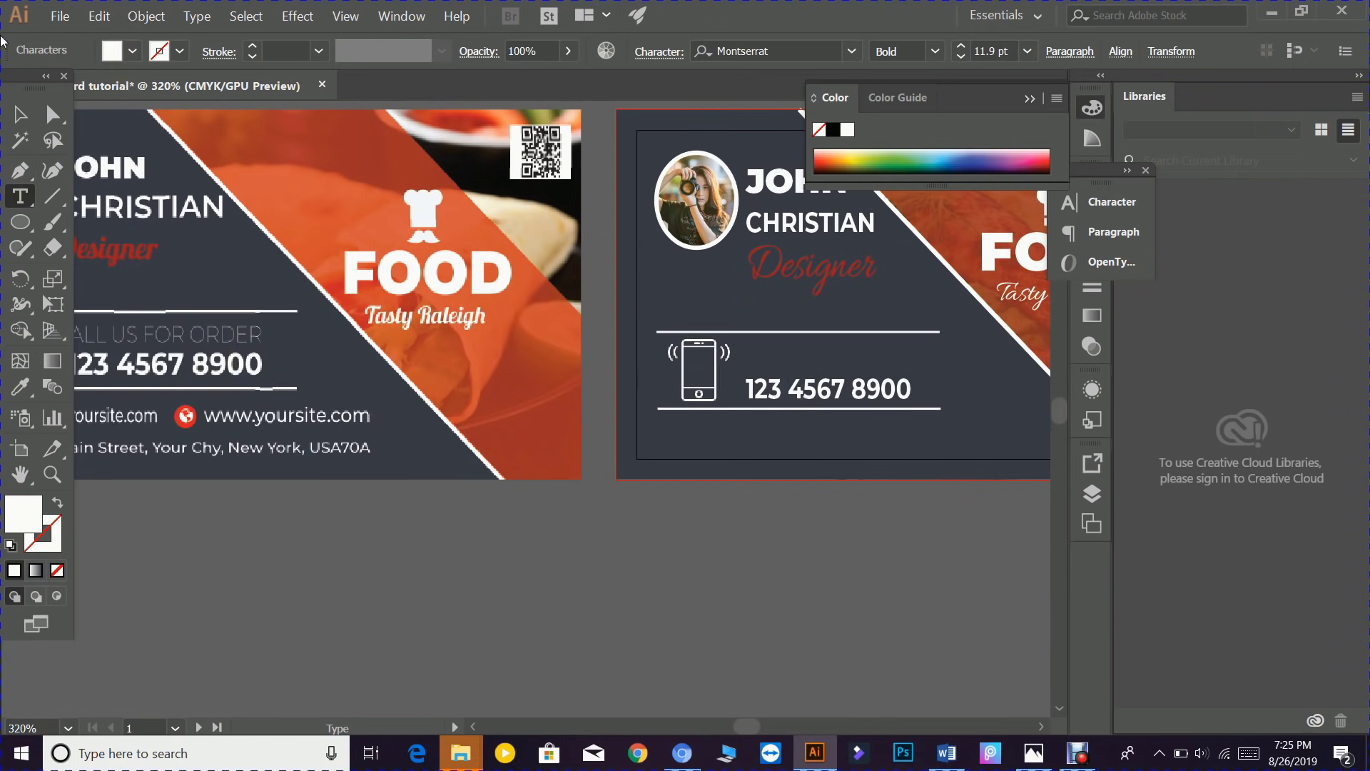
click(20, 114)
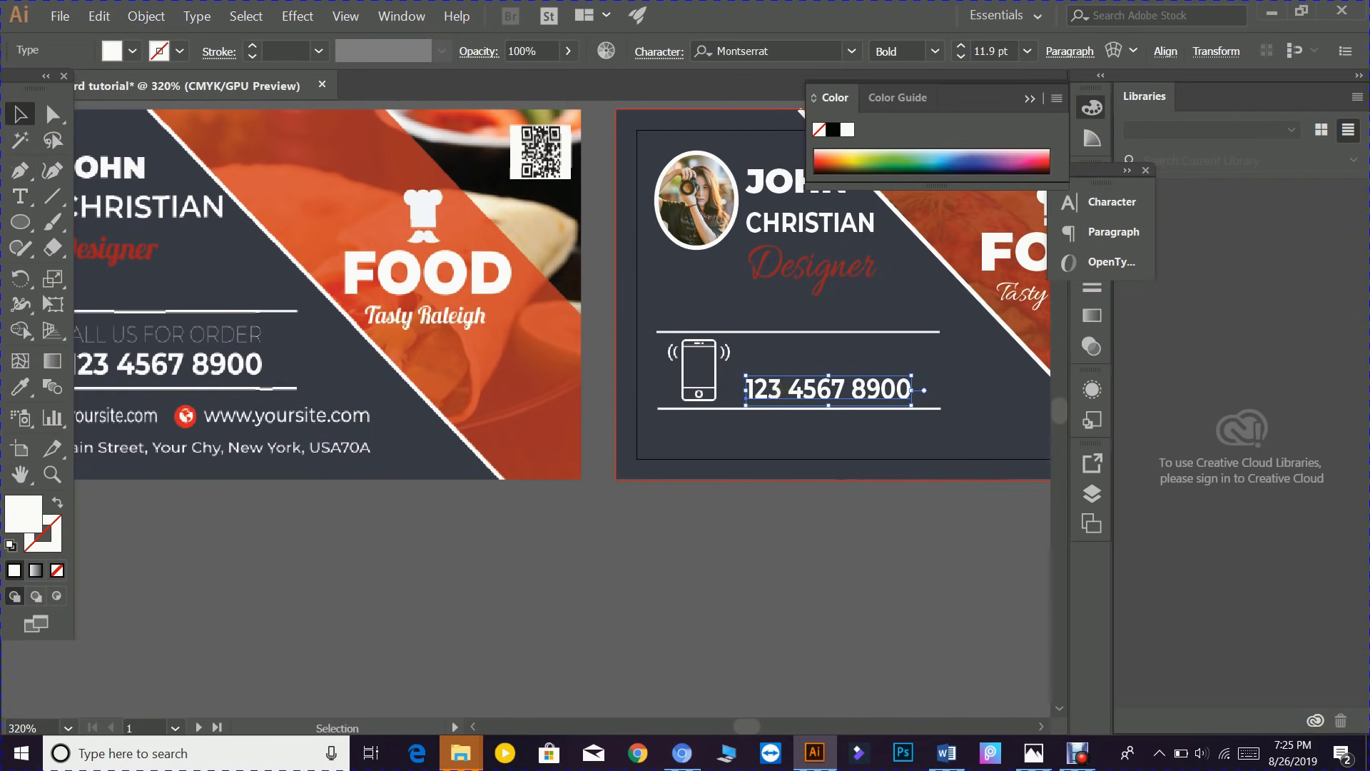
drag(776, 389, 781, 351)
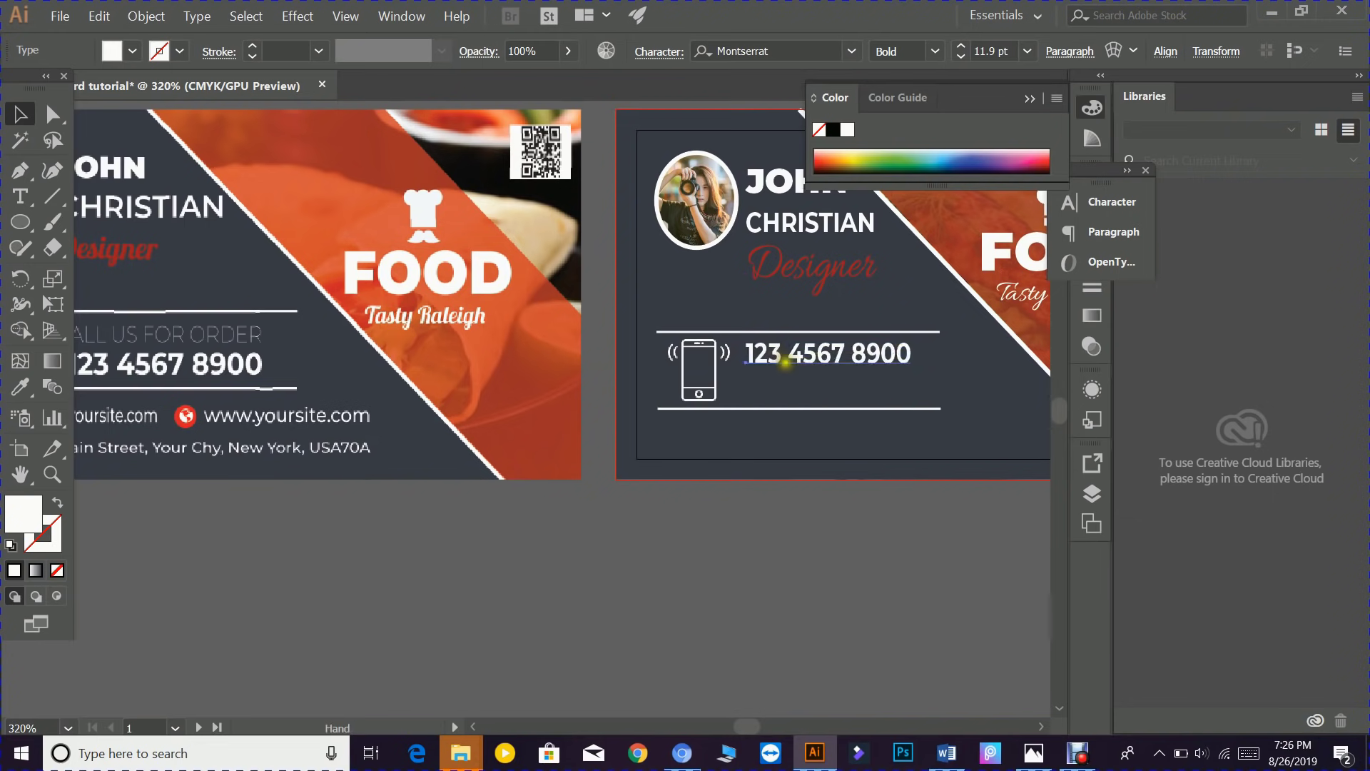
key(ctrl+z)
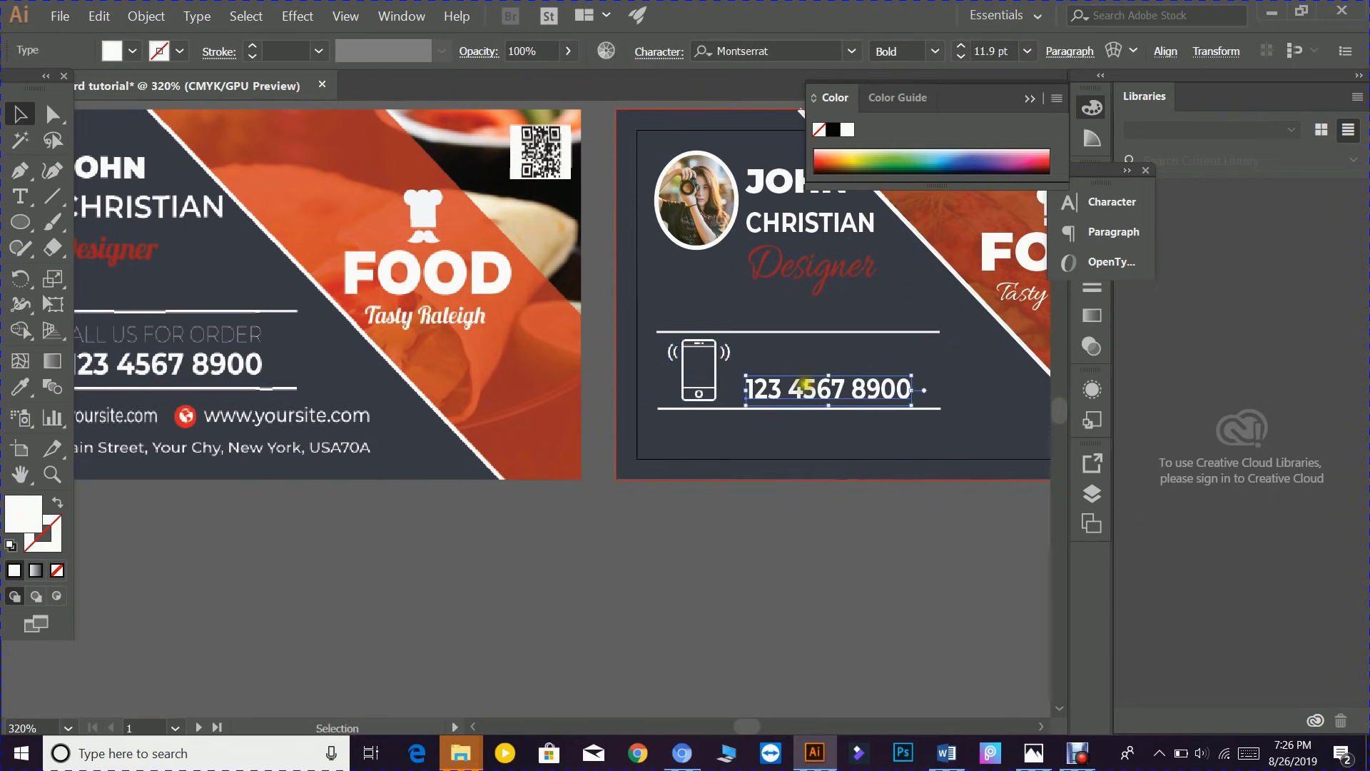
- Copy the number just above itself, retype it as CALL US FOR ORDER in Montserrat Thin
drag(795, 388, 797, 353)
double_click(793, 353)
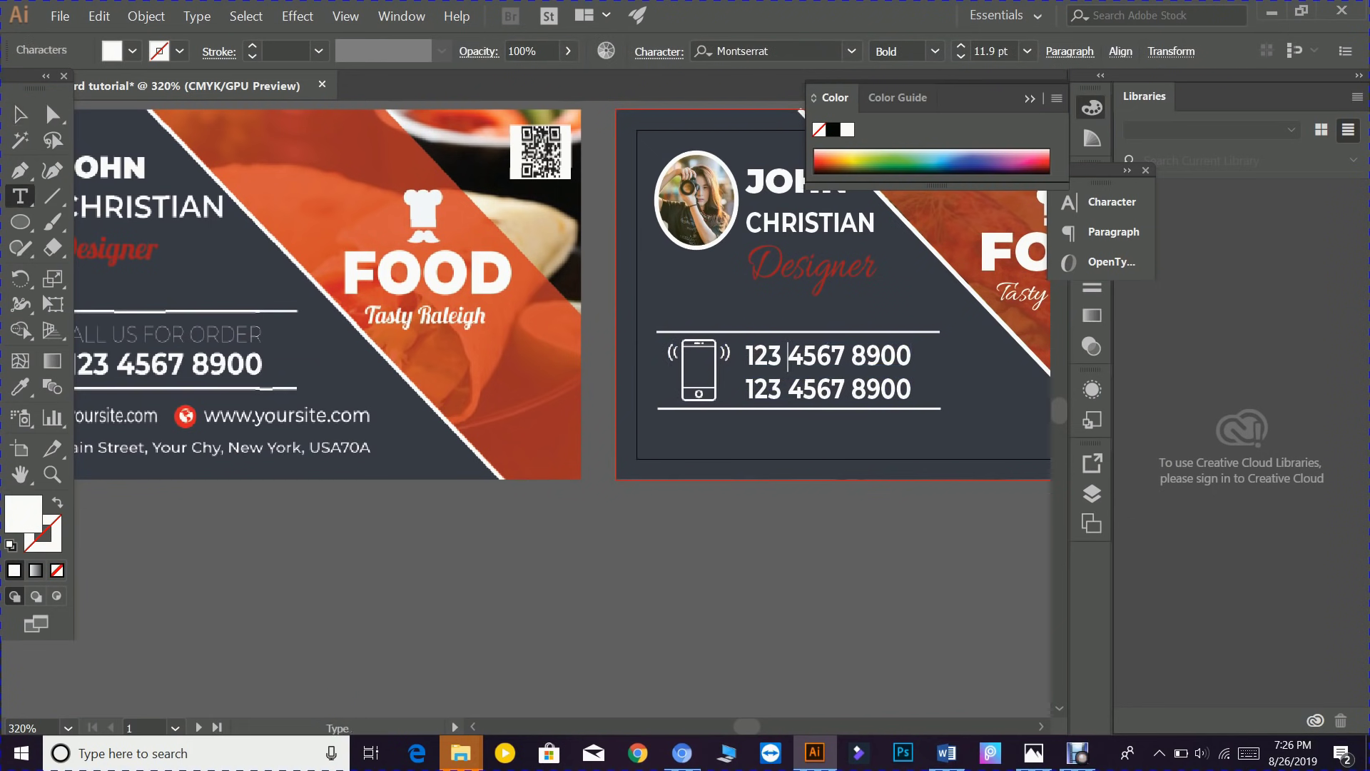
drag(746, 355, 915, 355)
text(C)
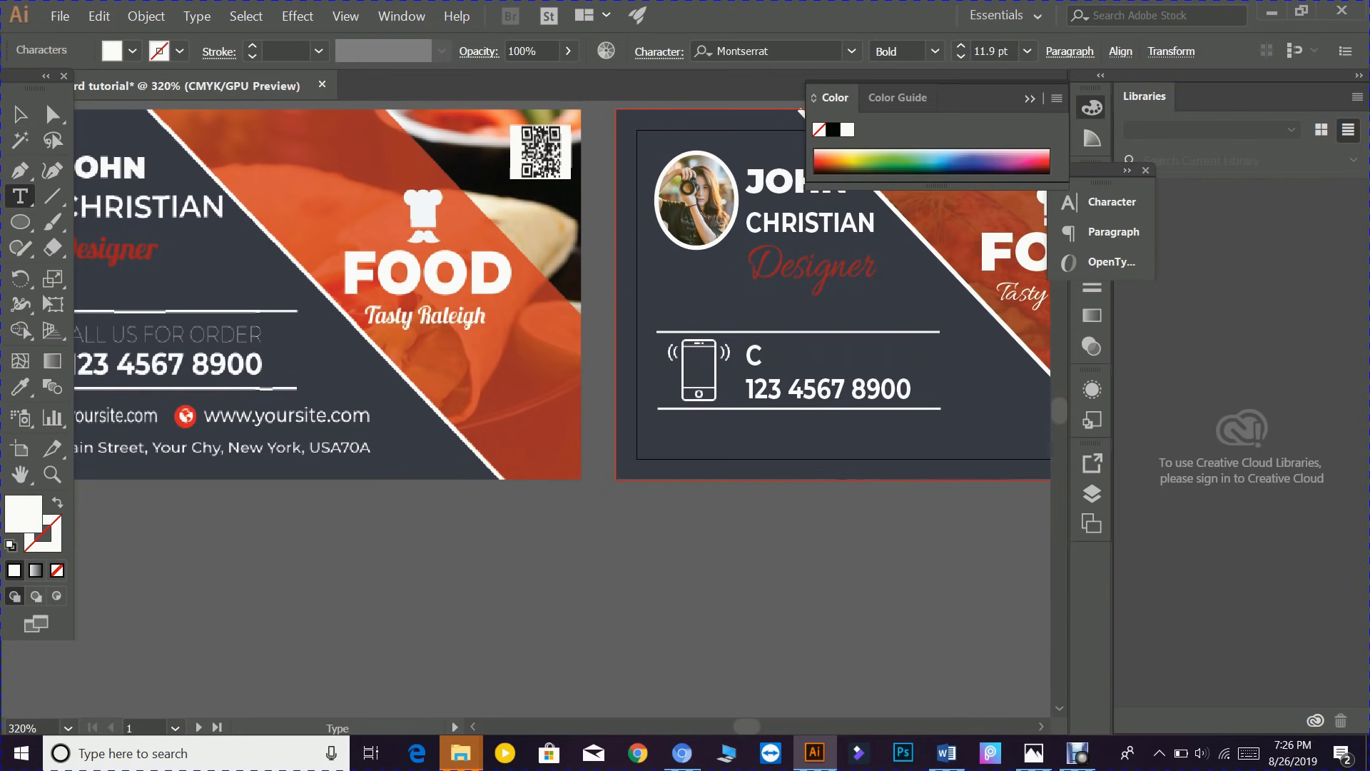
text(ALL US)
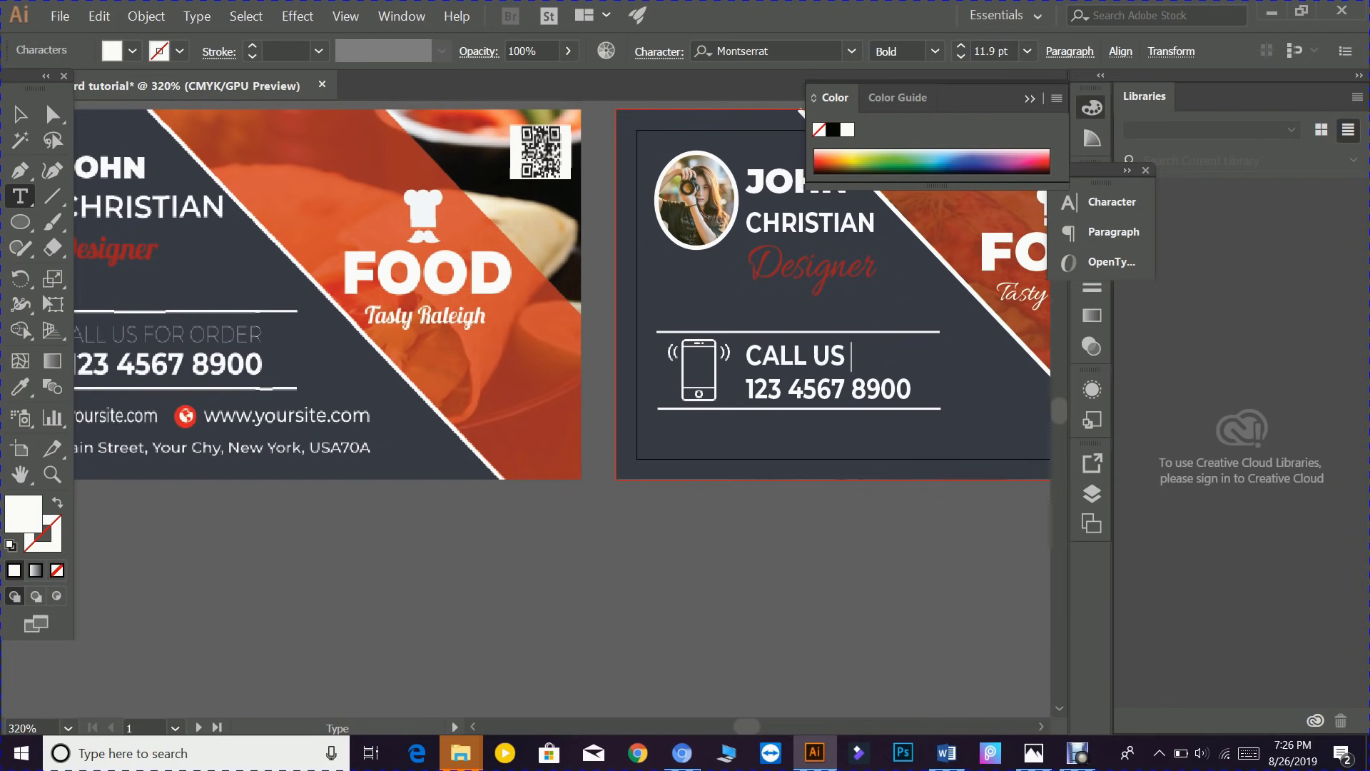
text( FOR ORDER)
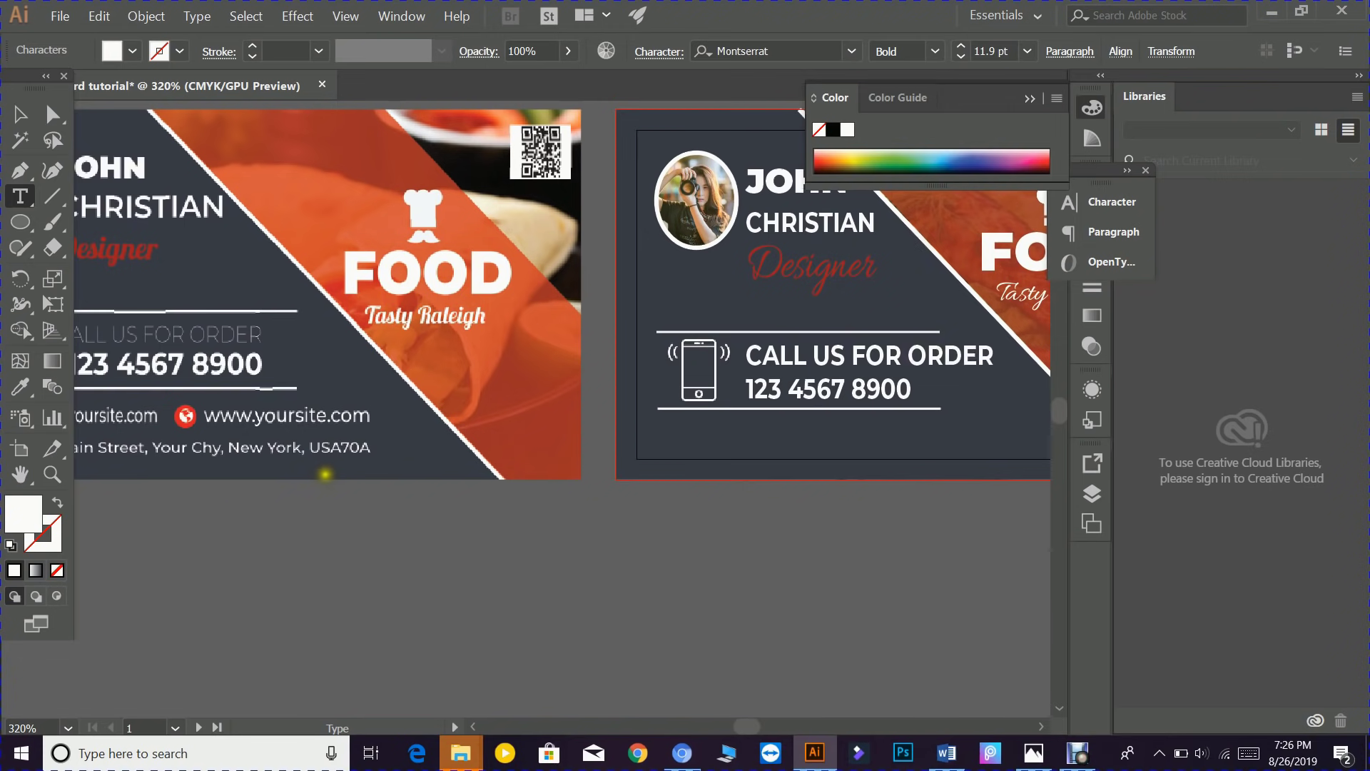
click(24, 116)
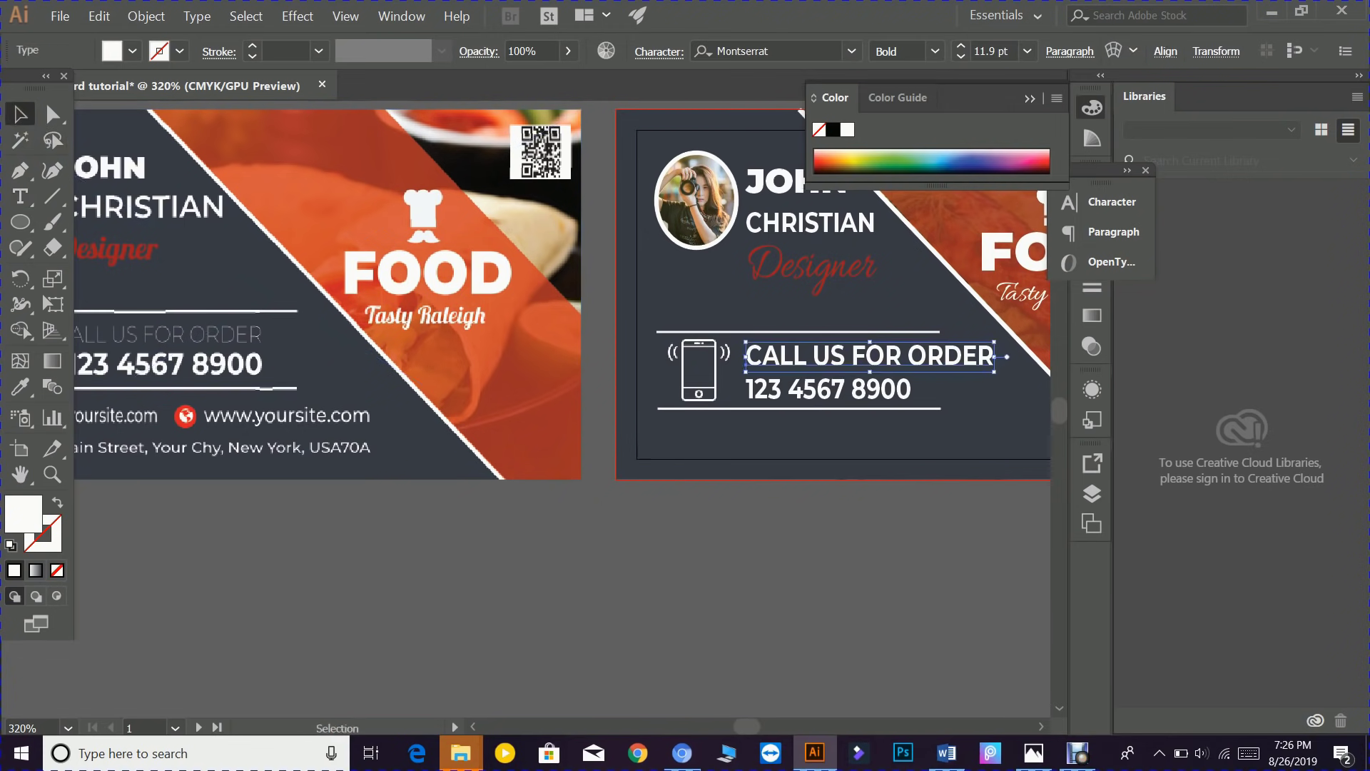
key(ctrl+t)
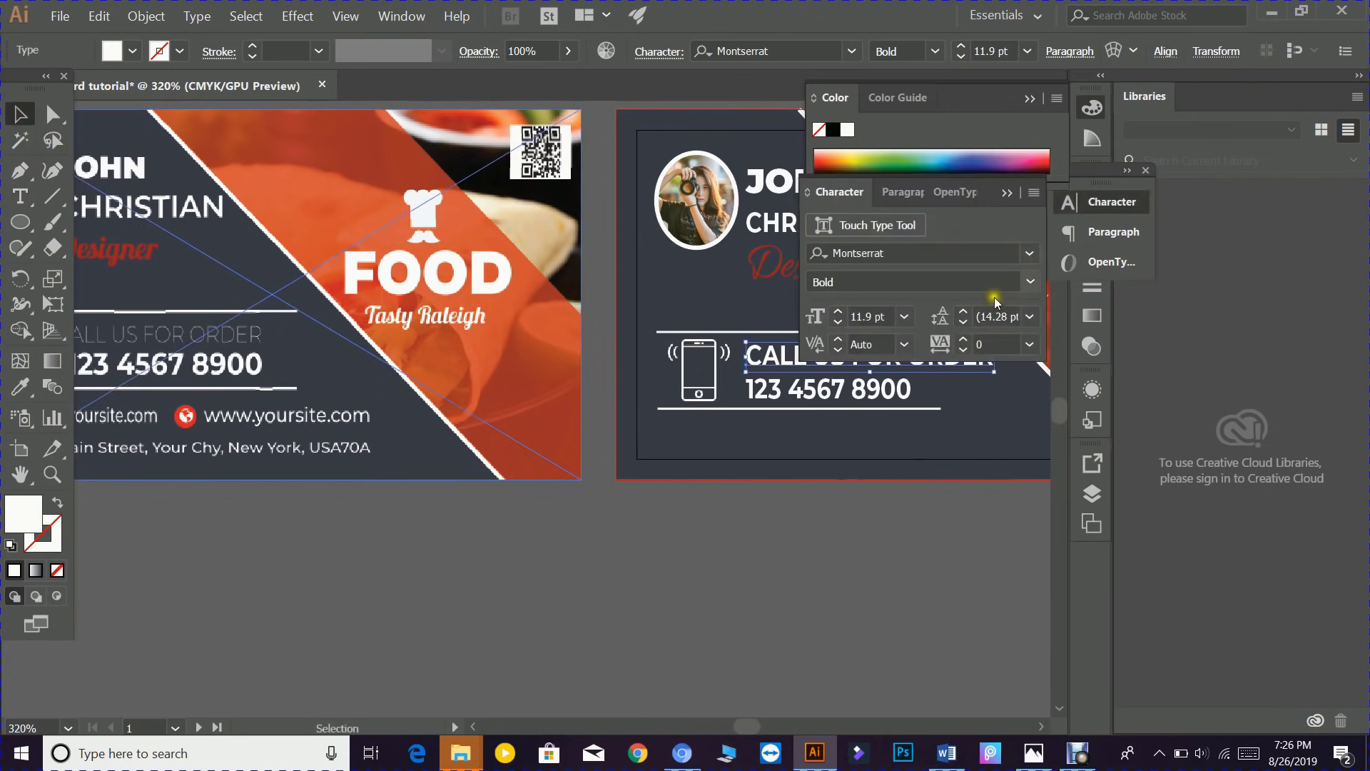
click(1030, 281)
click(842, 304)
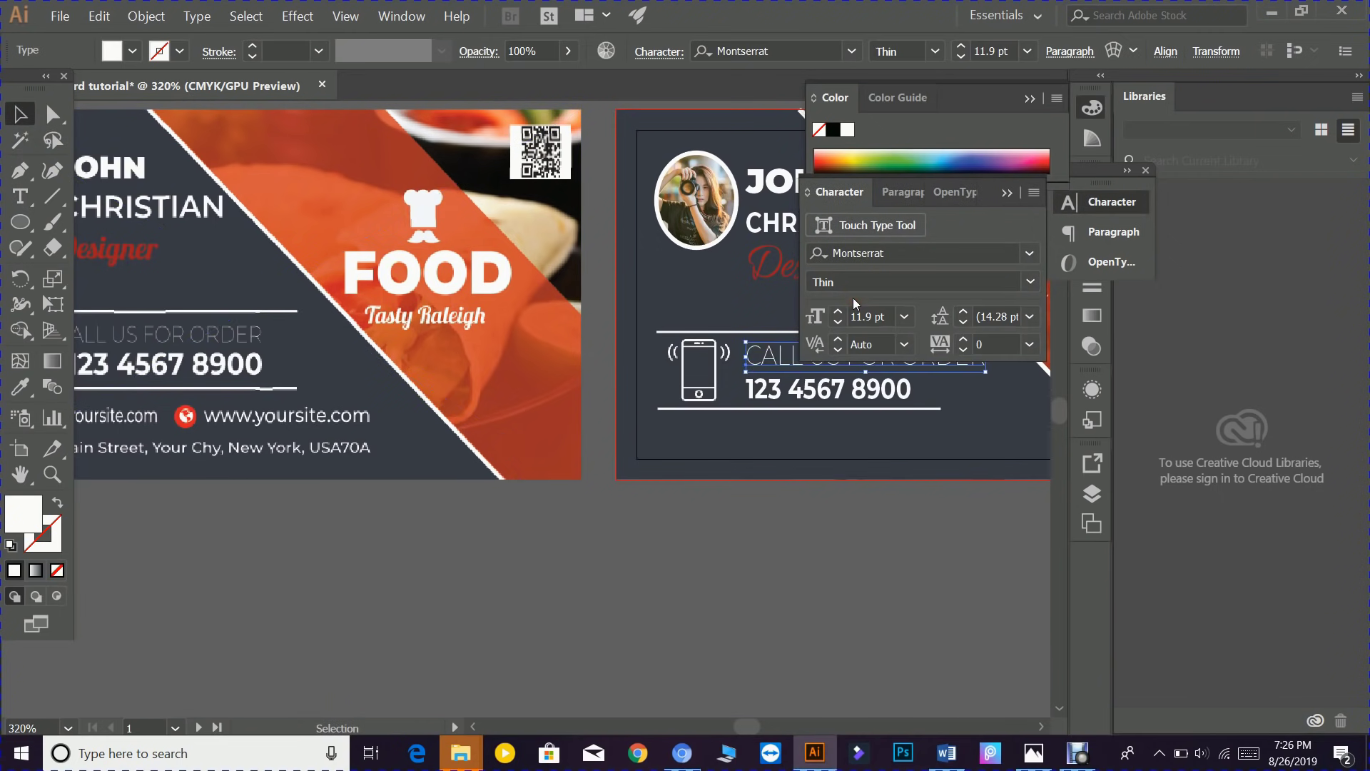
click(941, 471)
click(1007, 192)
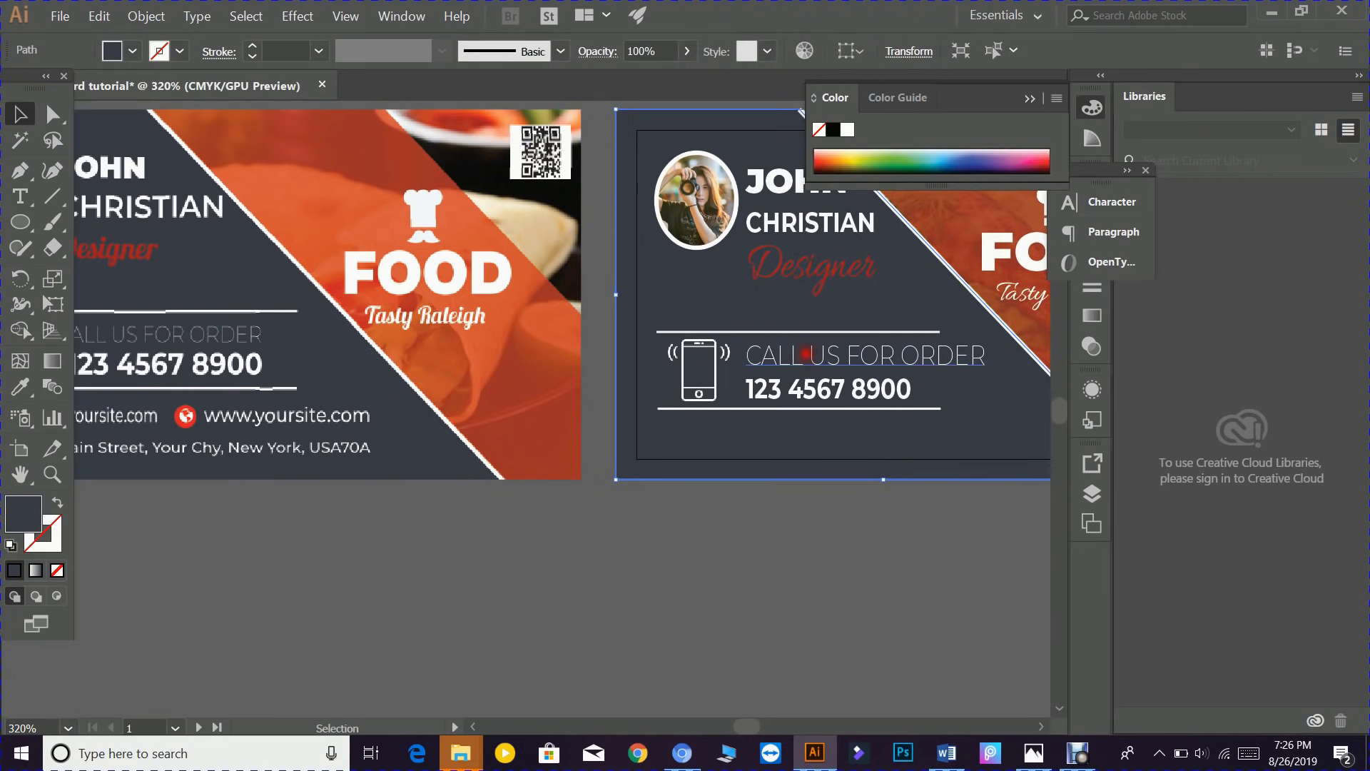
- Resize the CALL US FOR ORDER heading narrower and widen the phone number
click(844, 357)
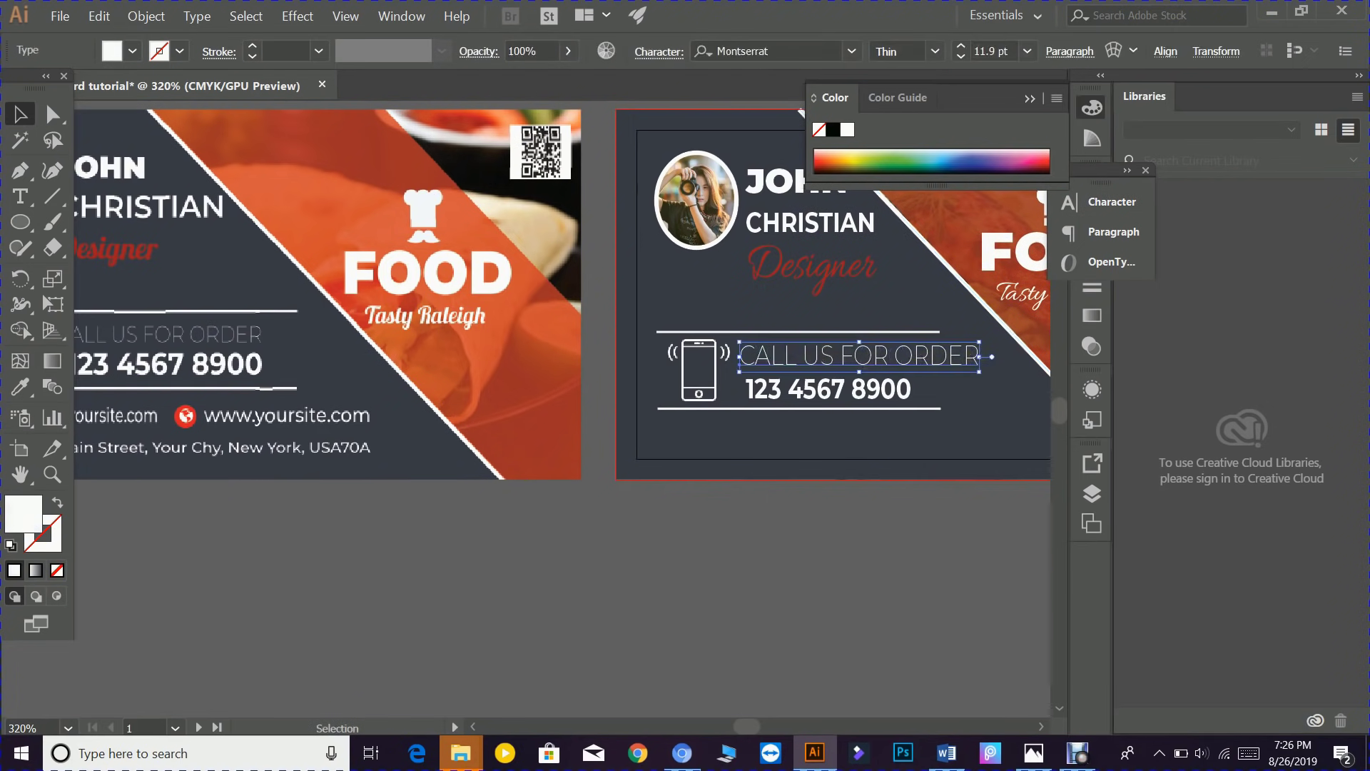
drag(979, 357, 928, 387)
click(894, 401)
drag(771, 389, 777, 389)
click(789, 434)
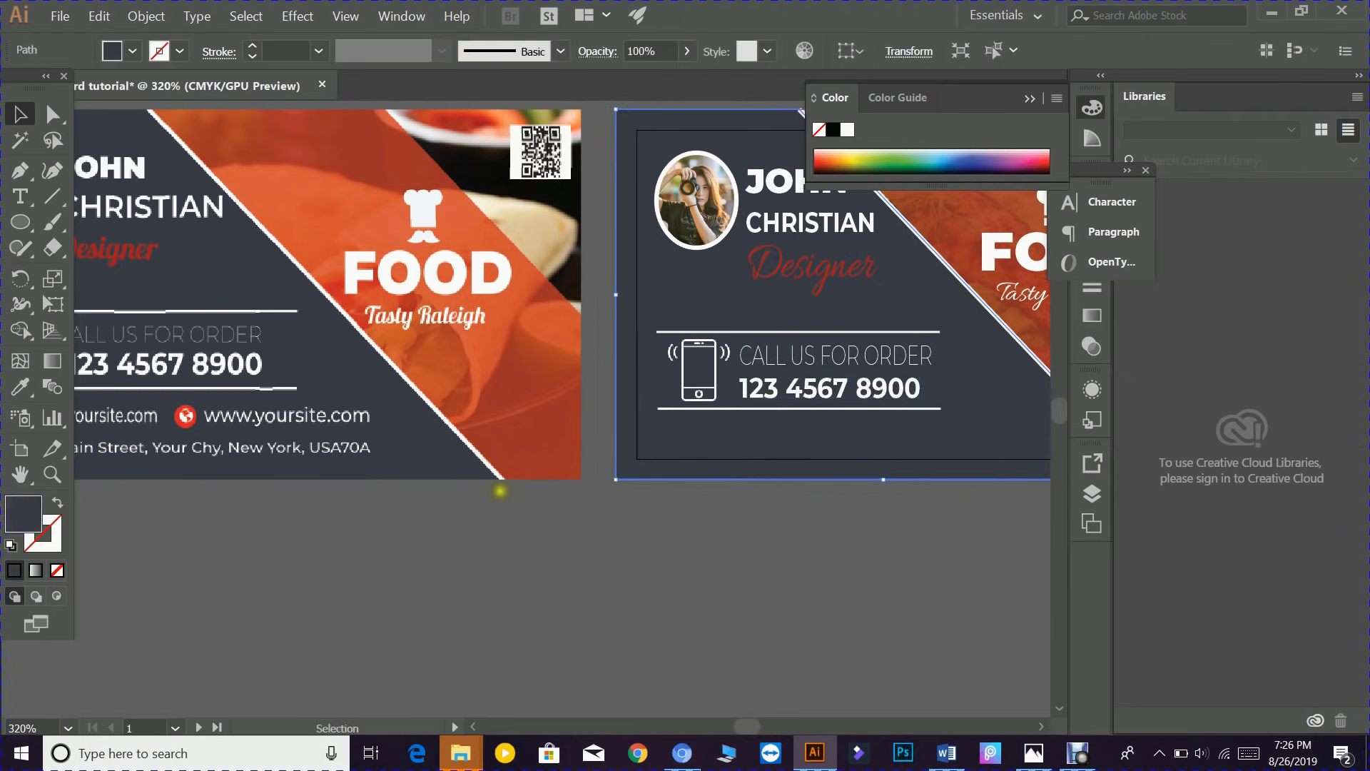
- Move the CALL US FOR ORDER heading, phone icon and phone number up
key(space)
drag(340, 509, 493, 509)
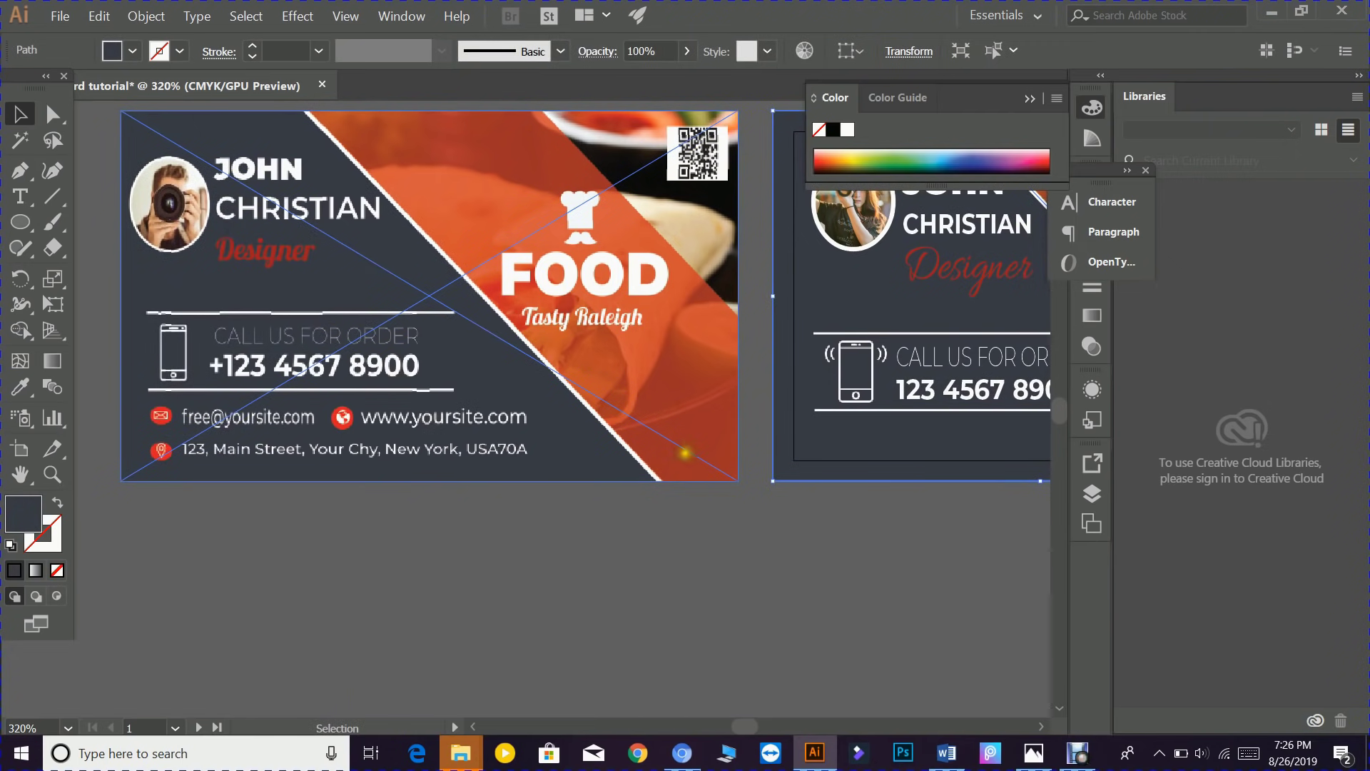
key(space)
drag(741, 421, 557, 414)
mouse_move(721, 326)
mouse_down()
mouse_move(727, 302)
mouse_move(740, 330)
mouse_up()
drag(671, 364, 671, 354)
drag(783, 371, 783, 355)
- Shrink the phone icon slightly and place the divider line just beneath the phone number
click(760, 403)
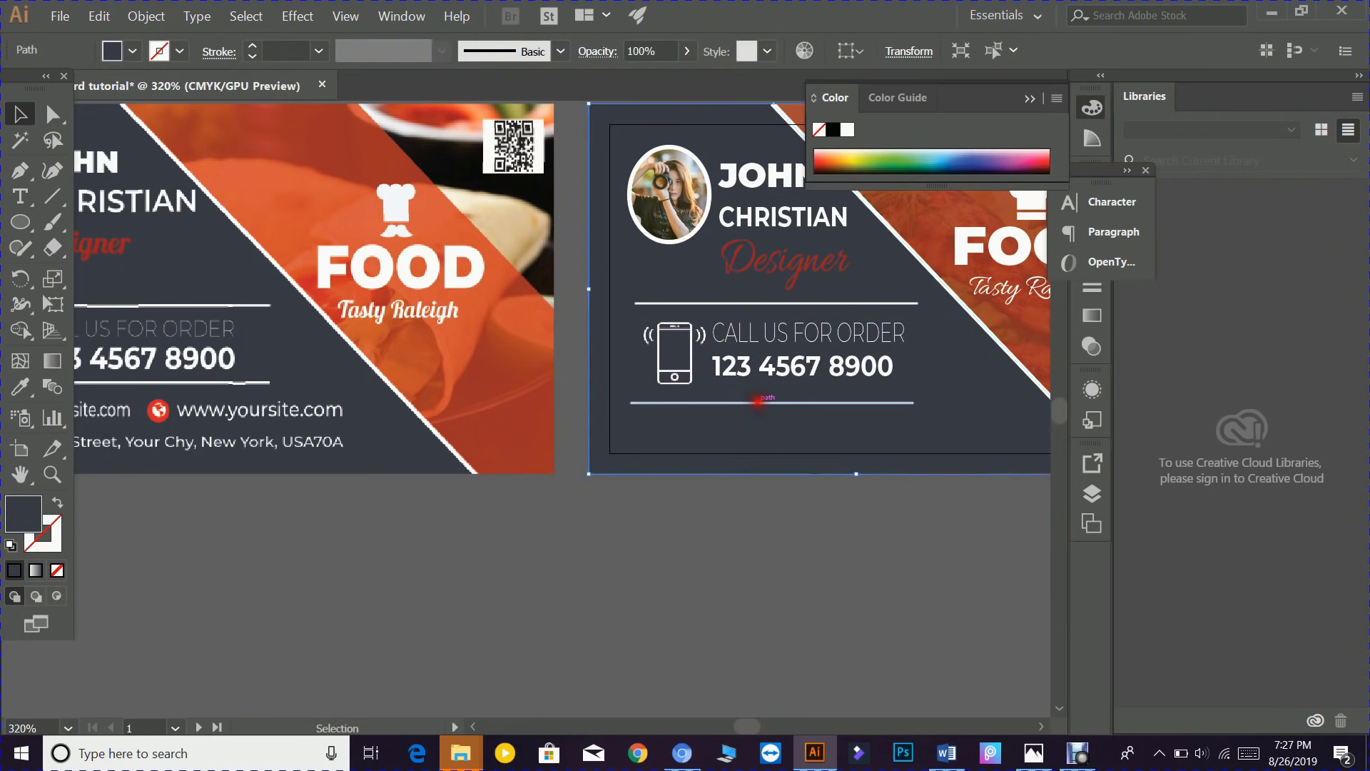
shift+click(664, 360)
click(684, 377)
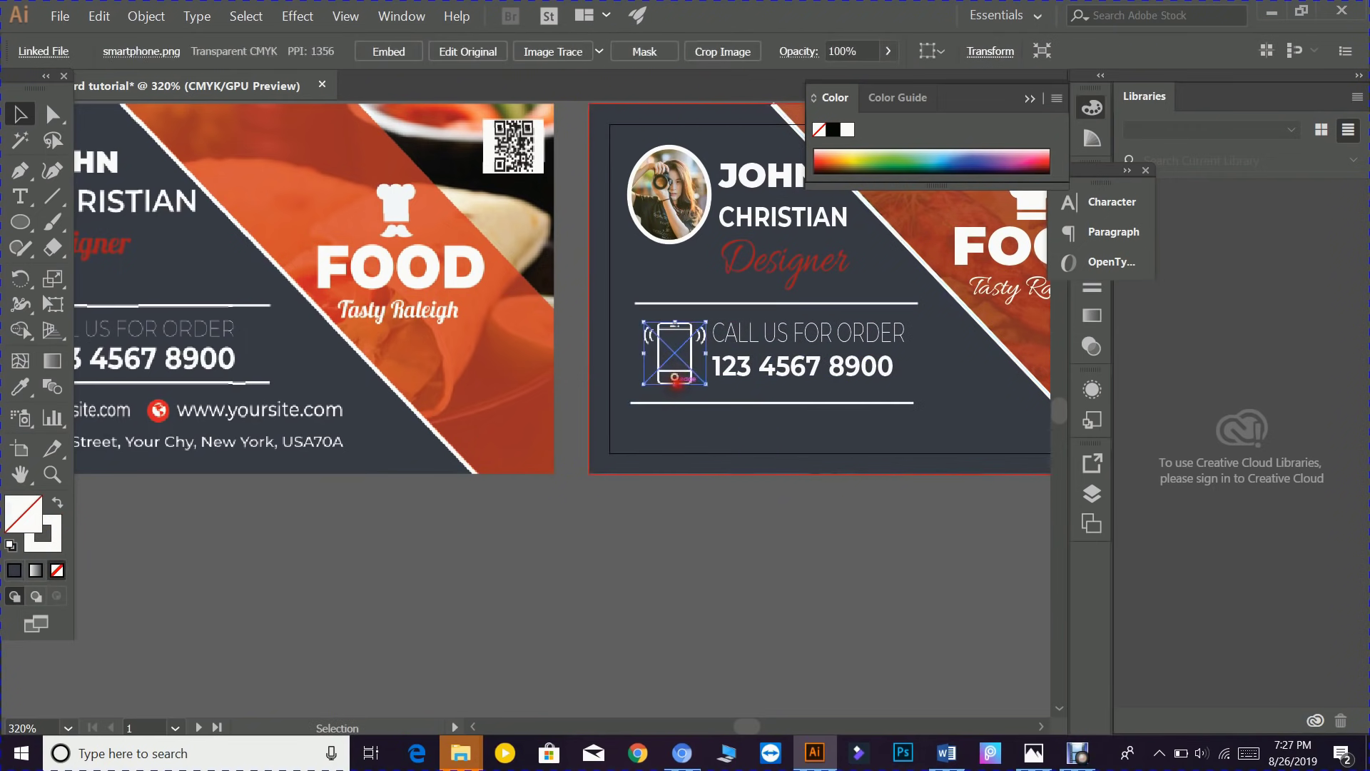
drag(675, 380, 749, 386)
click(740, 402)
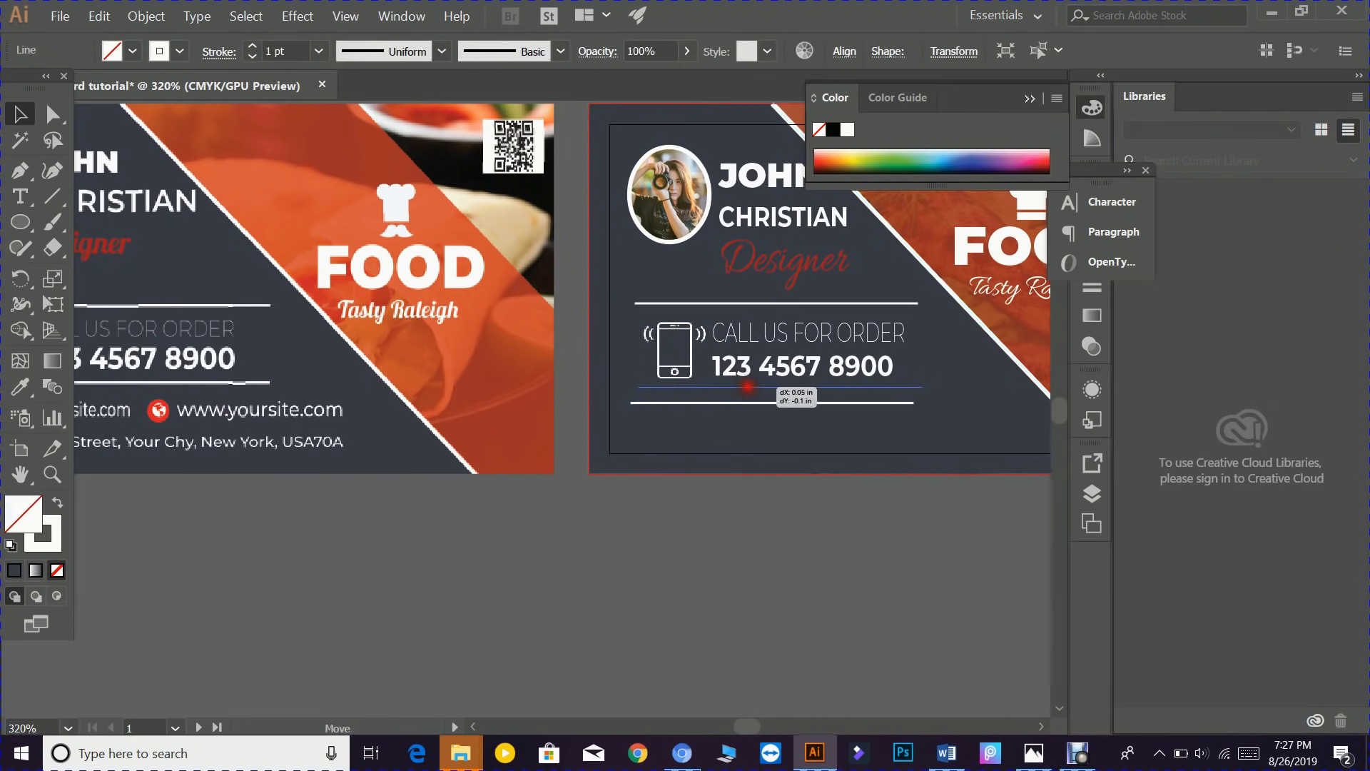
key(space)
drag(734, 524, 795, 538)
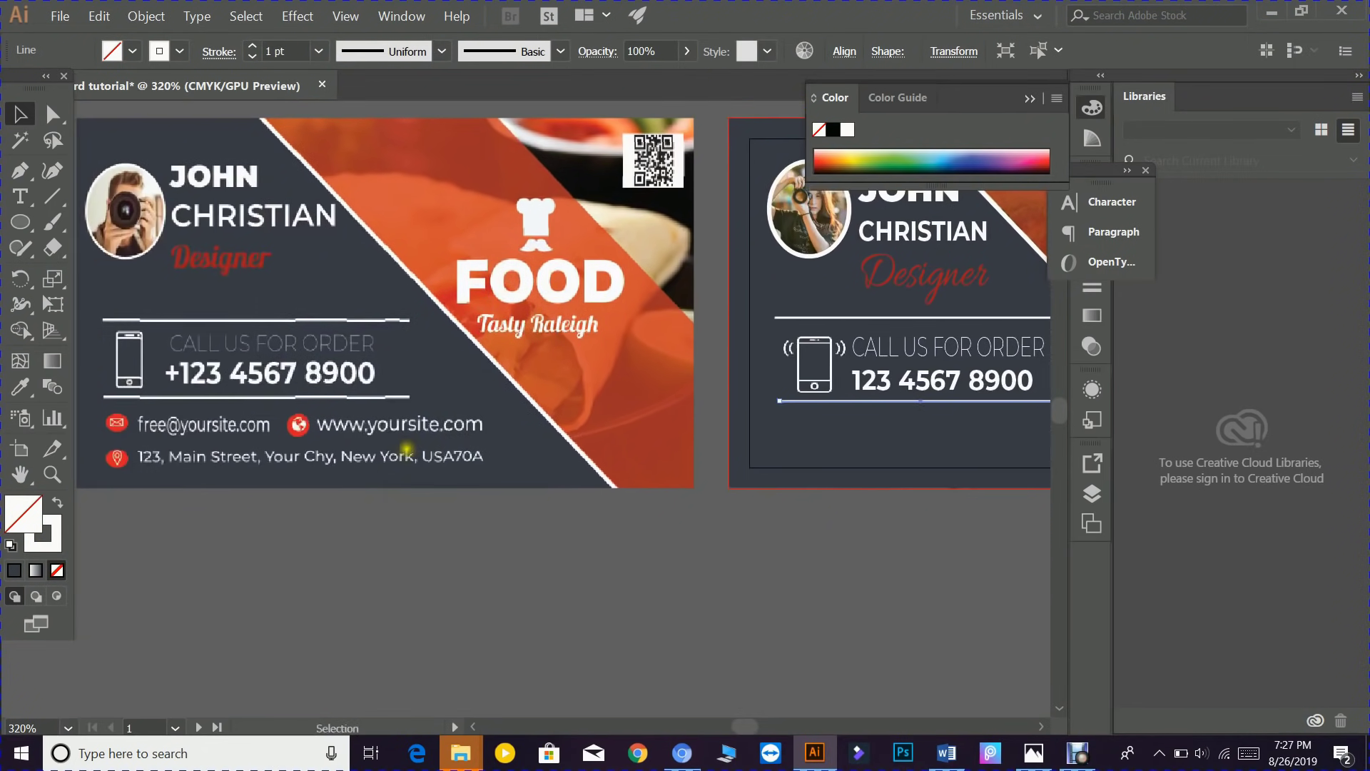
- Copy CALL US FOR ORDER below the divider and shrink it to 6.28 pt
click(949, 347)
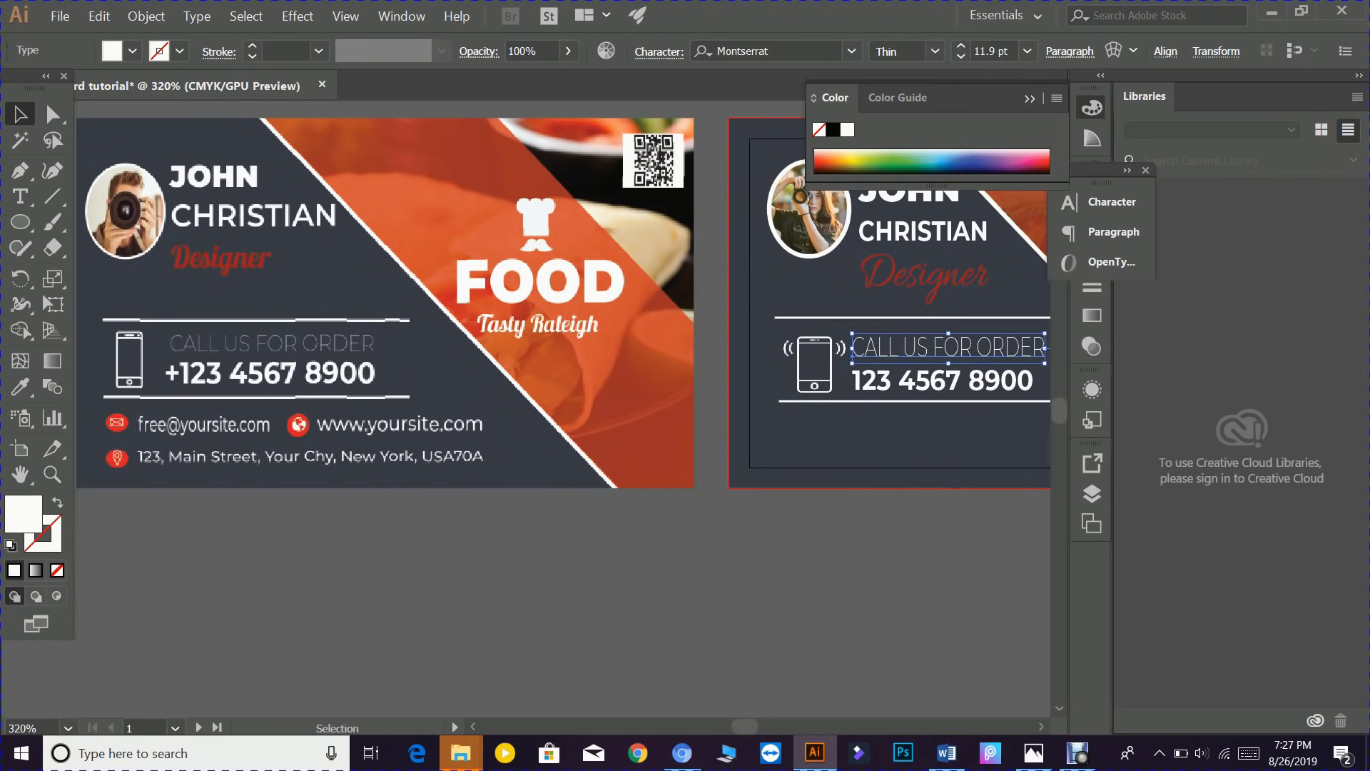
drag(895, 348, 828, 422)
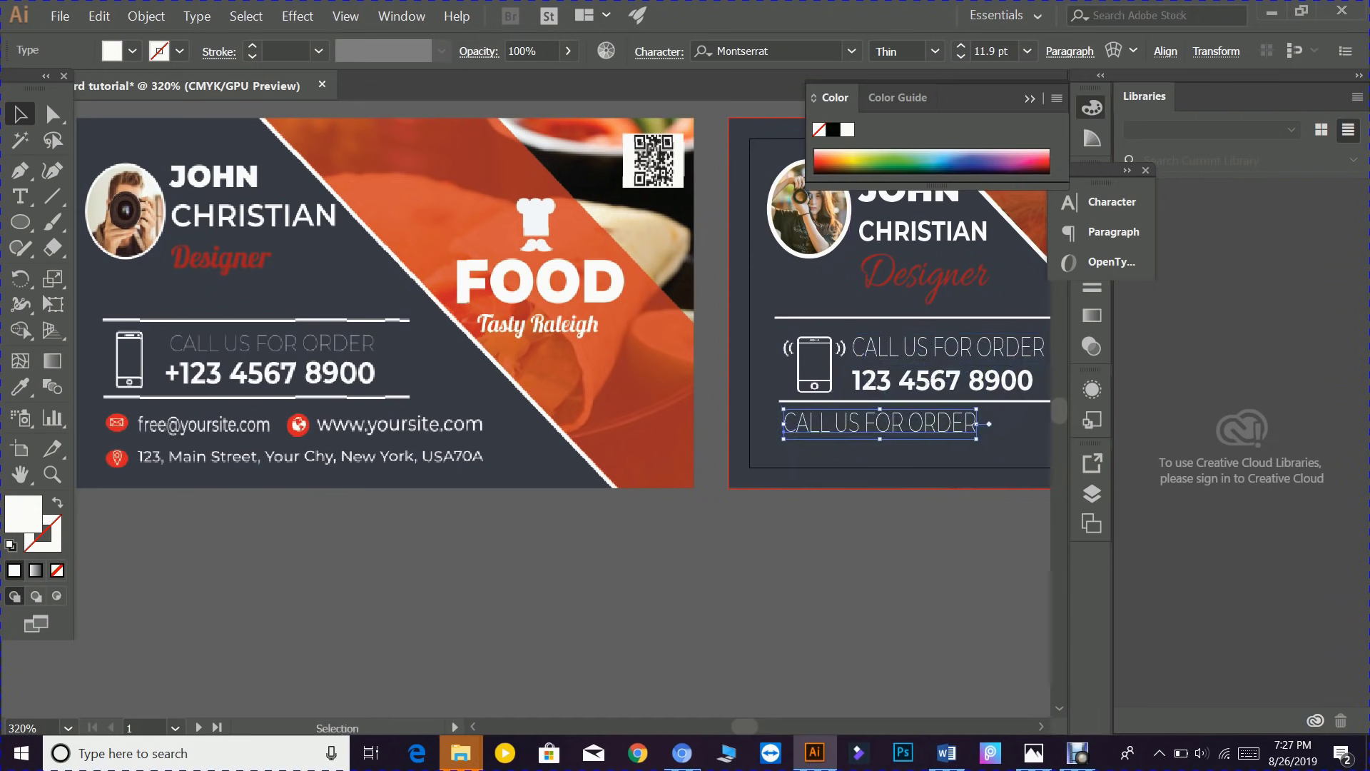
double_click(805, 425)
click(786, 424)
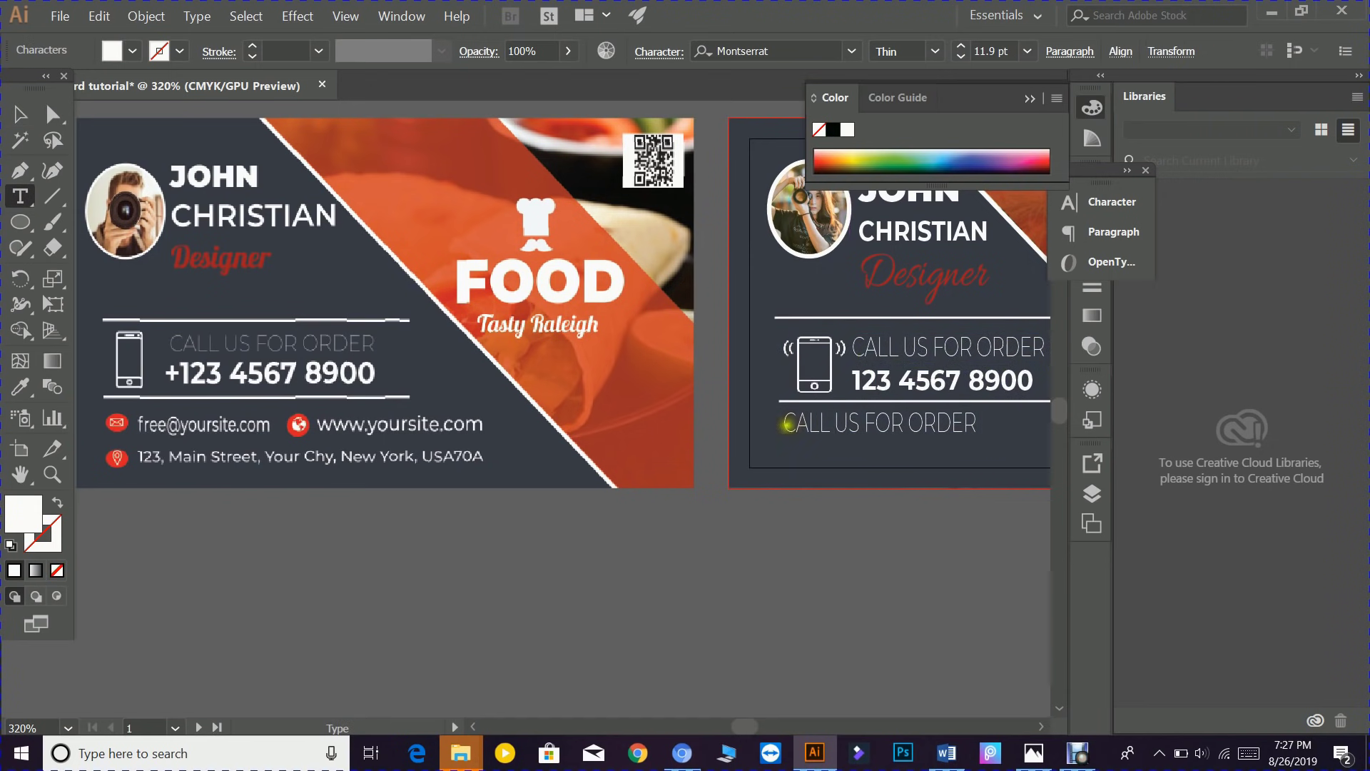
drag(785, 424, 974, 431)
key(ctrl+c)
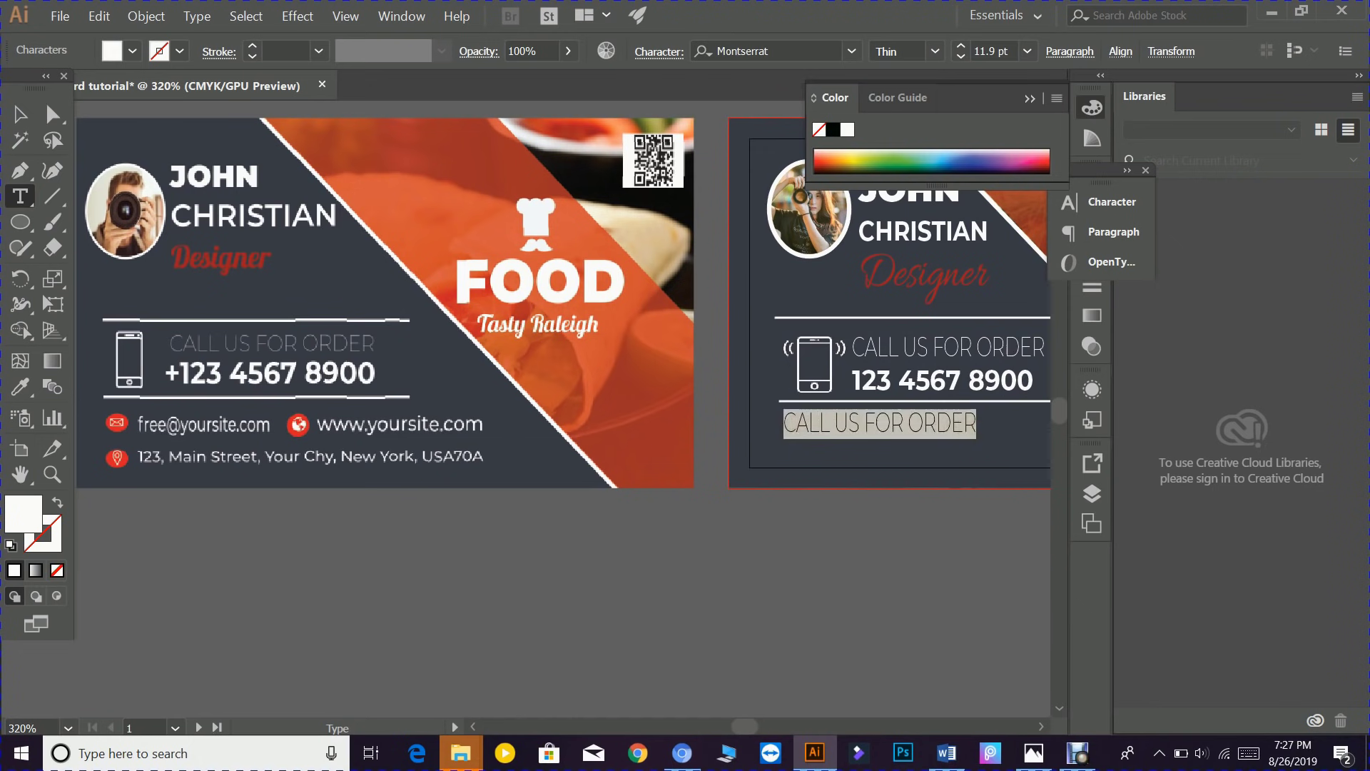
text(free@yoursite.com)
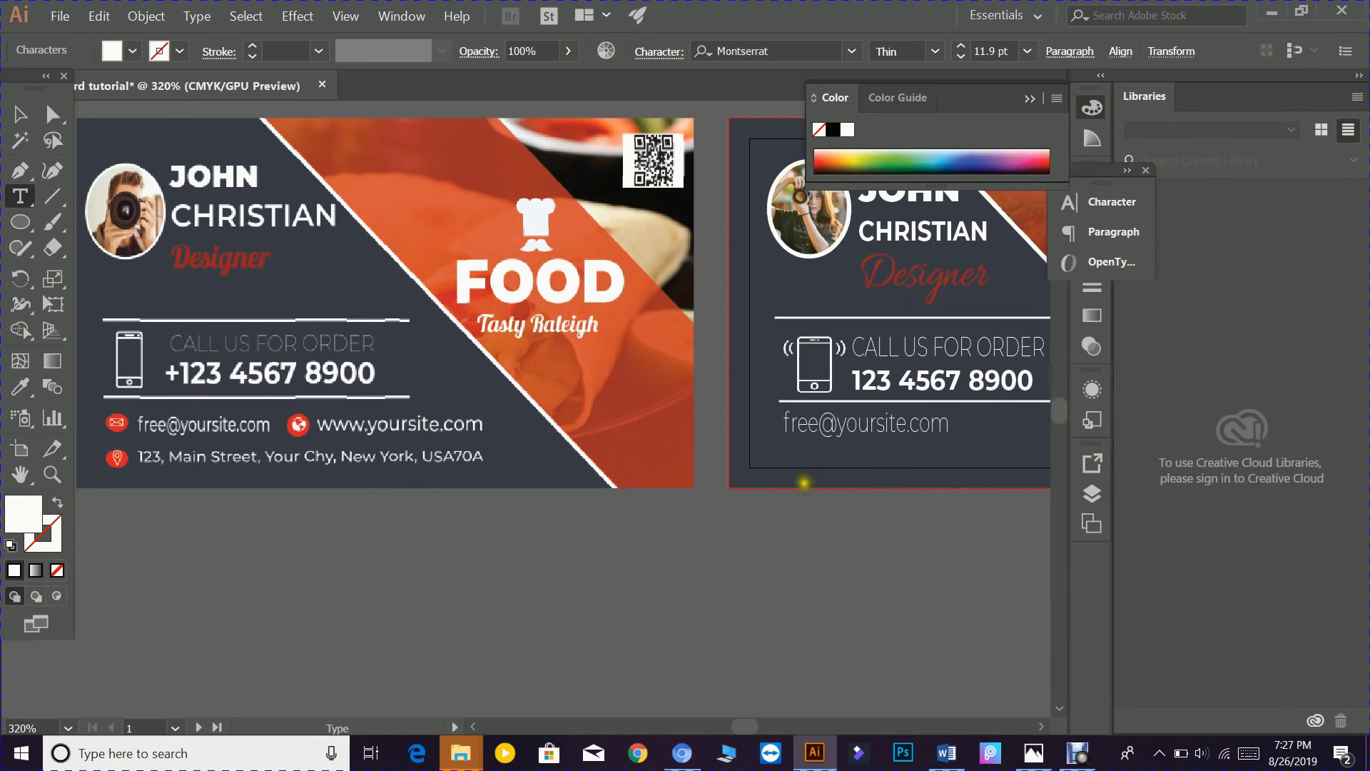
key(ctrl+a)
key(BackSpace)
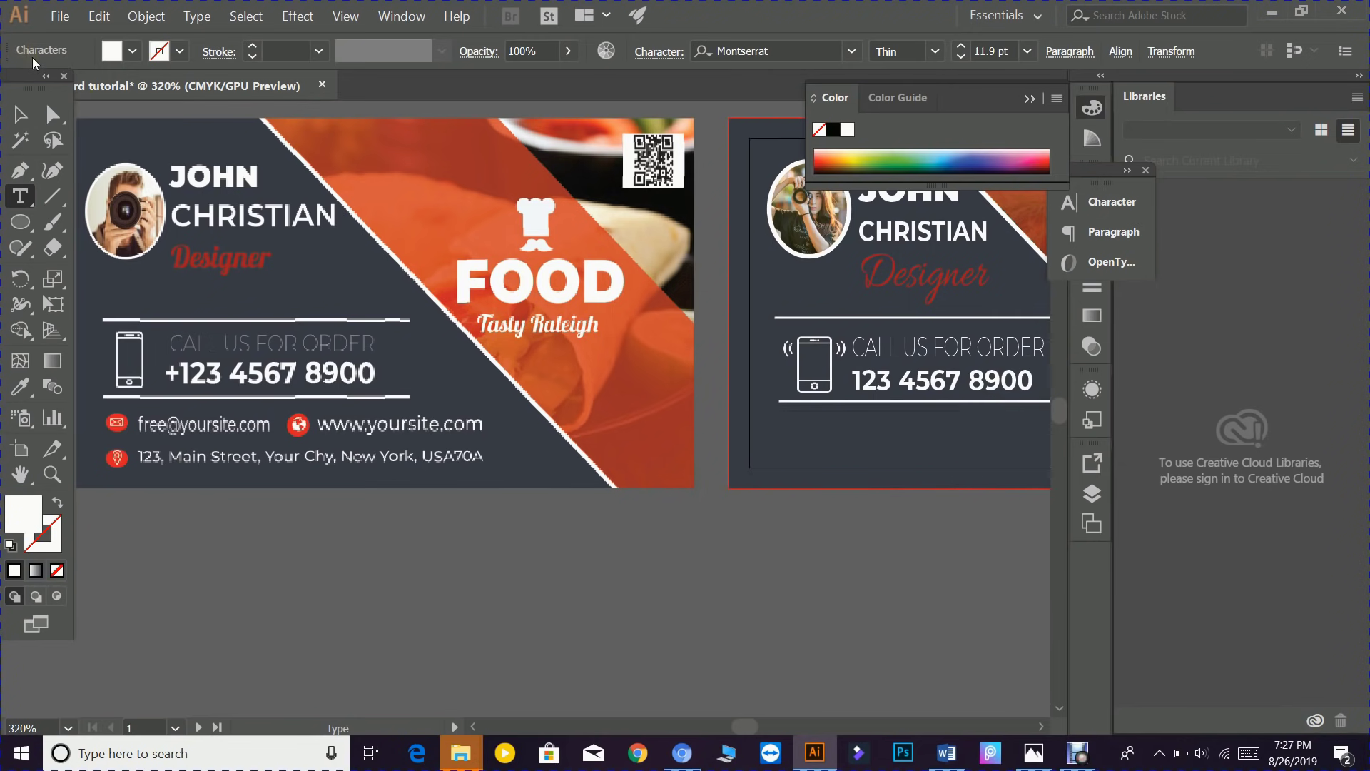
key(ctrl+v)
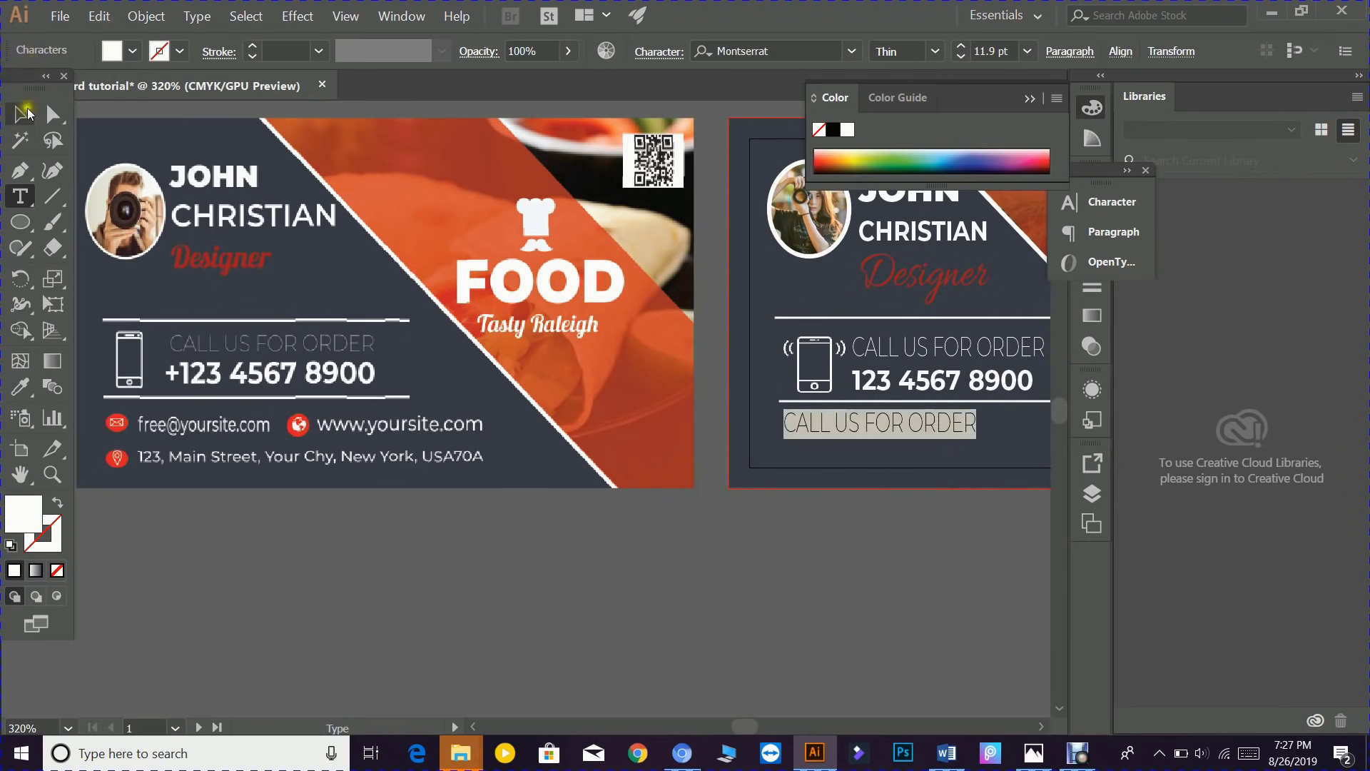
click(27, 112)
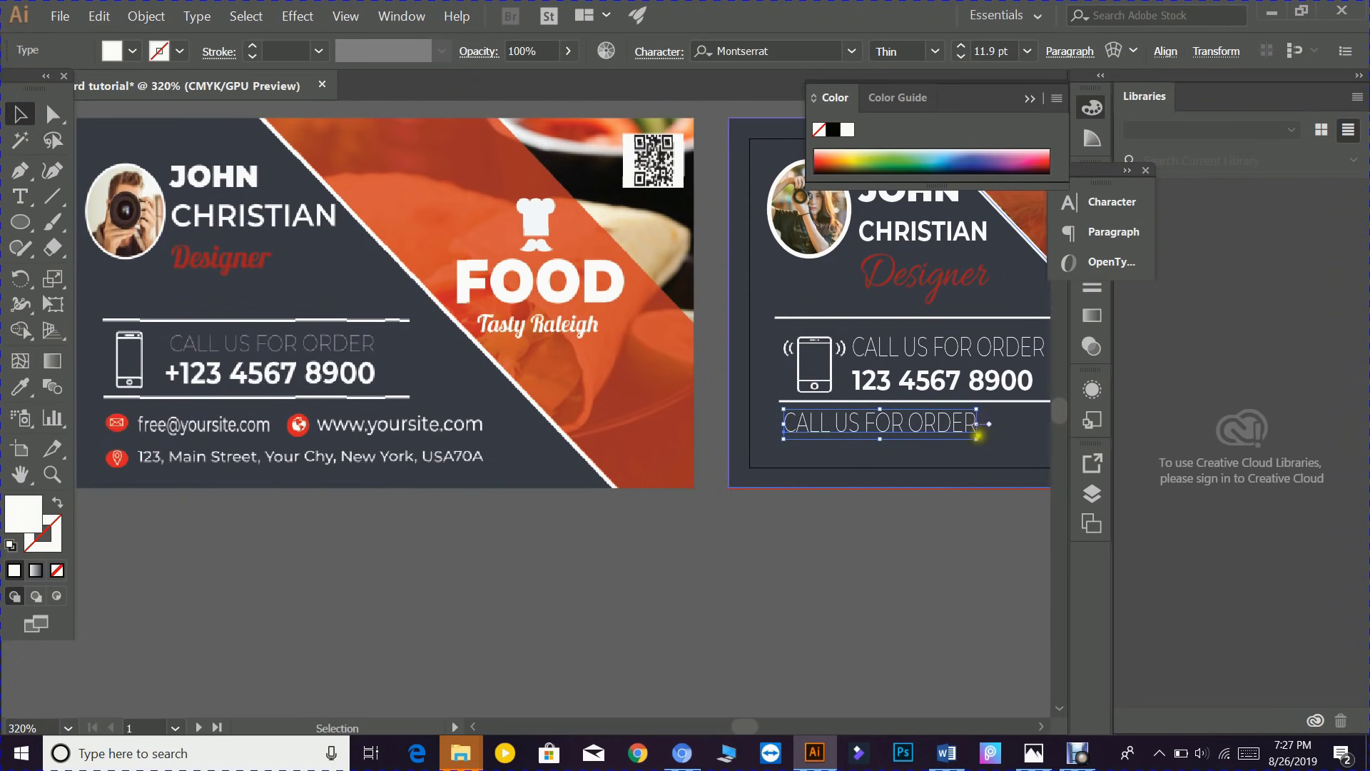
drag(975, 438, 915, 429)
click(888, 517)
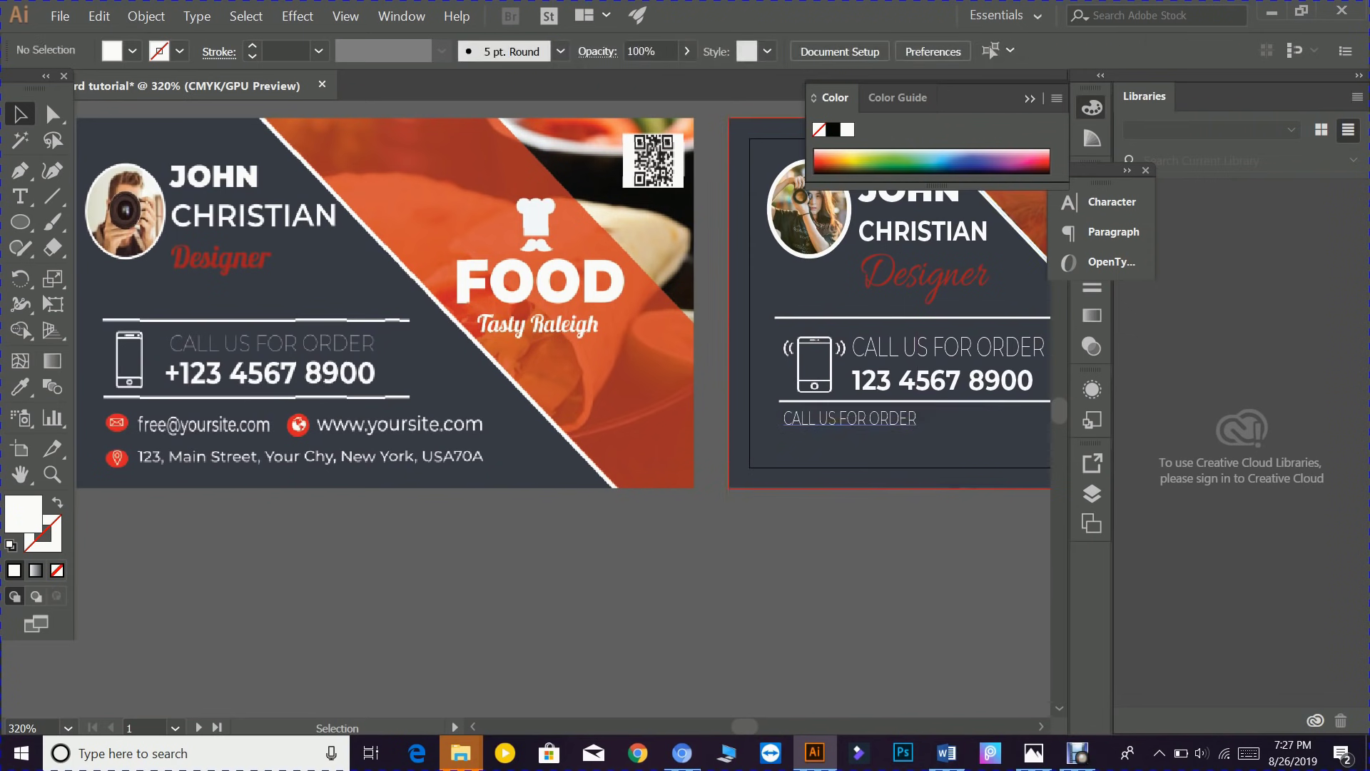
click(903, 417)
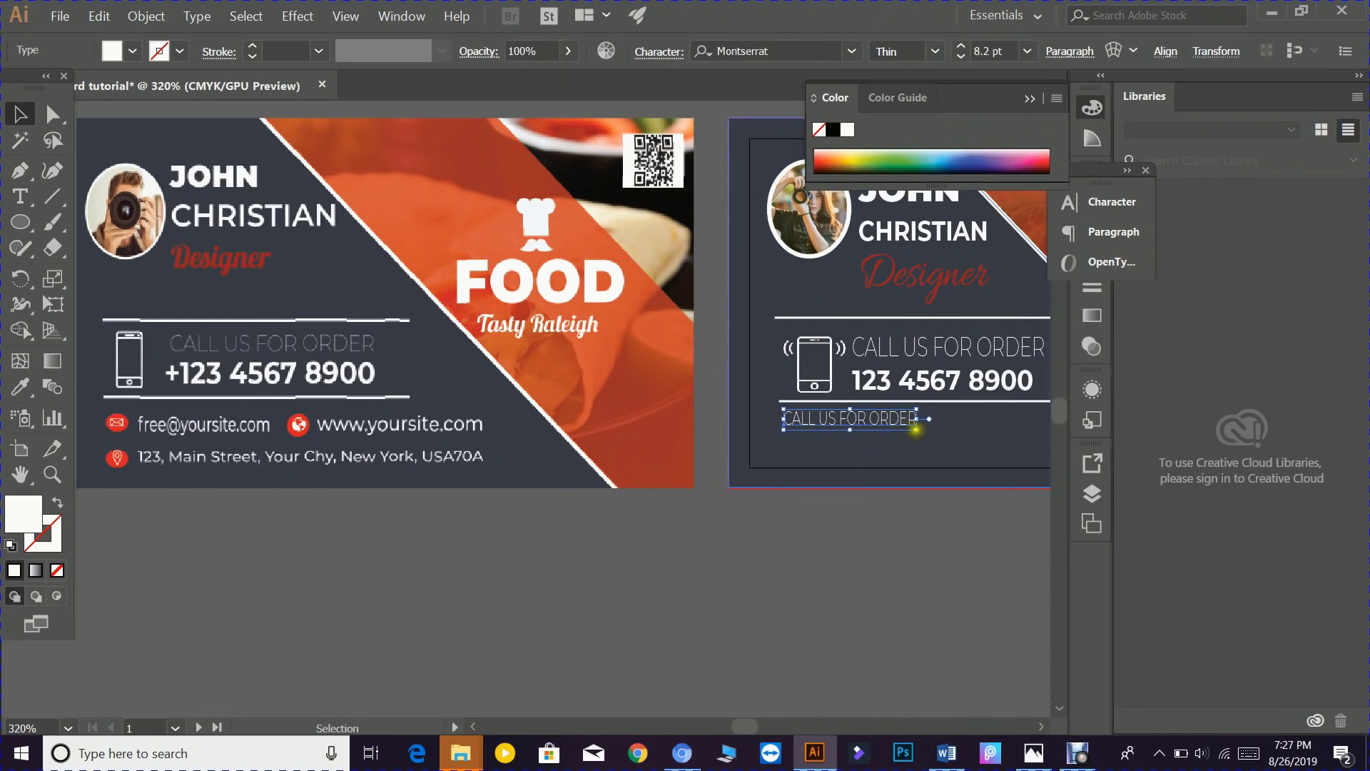
drag(916, 428, 886, 424)
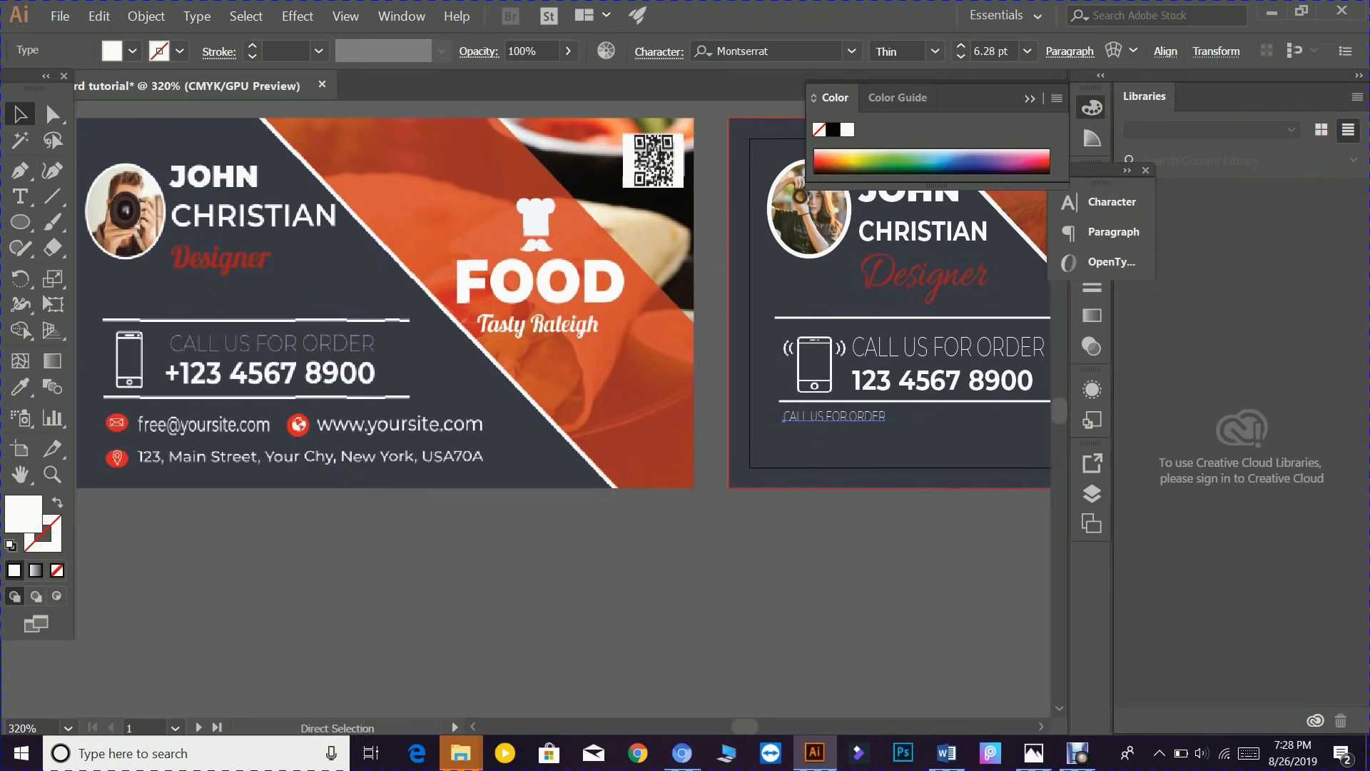
click(1103, 202)
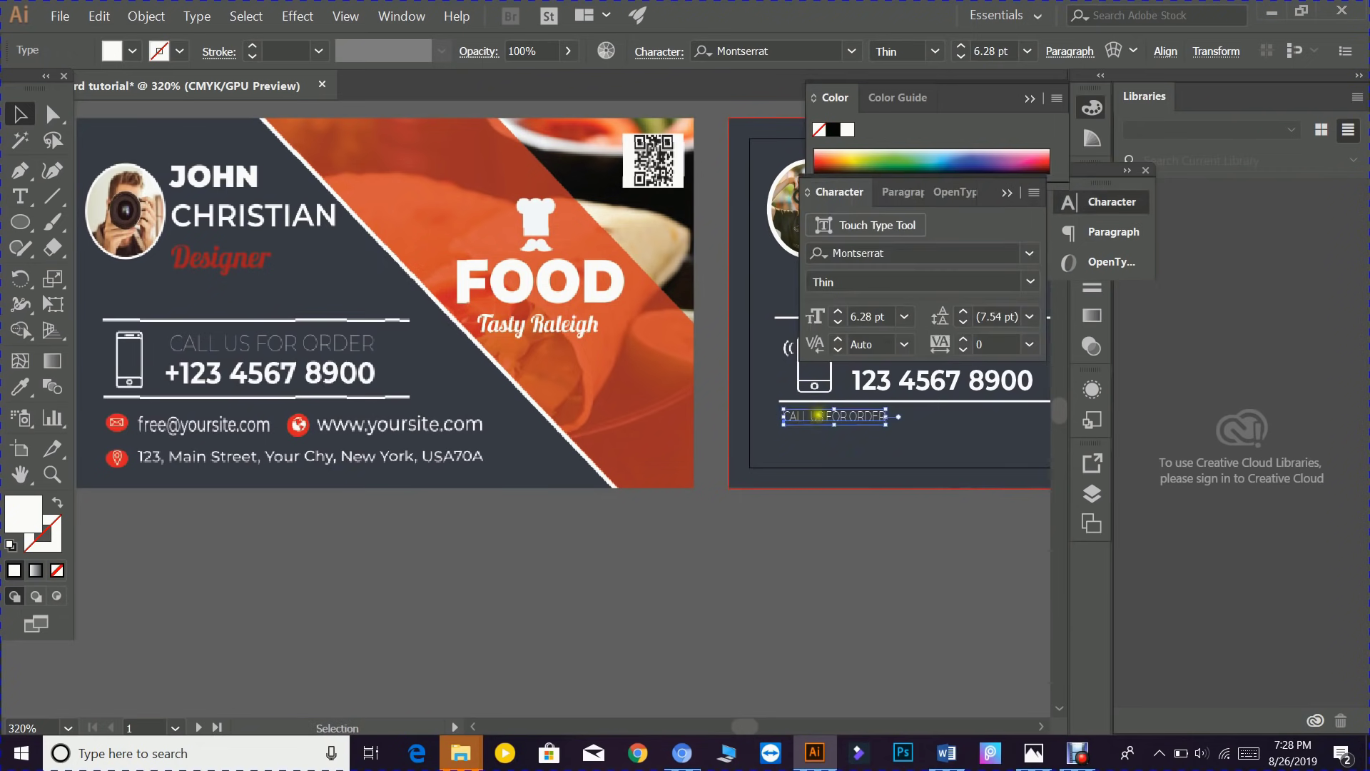
click(1030, 282)
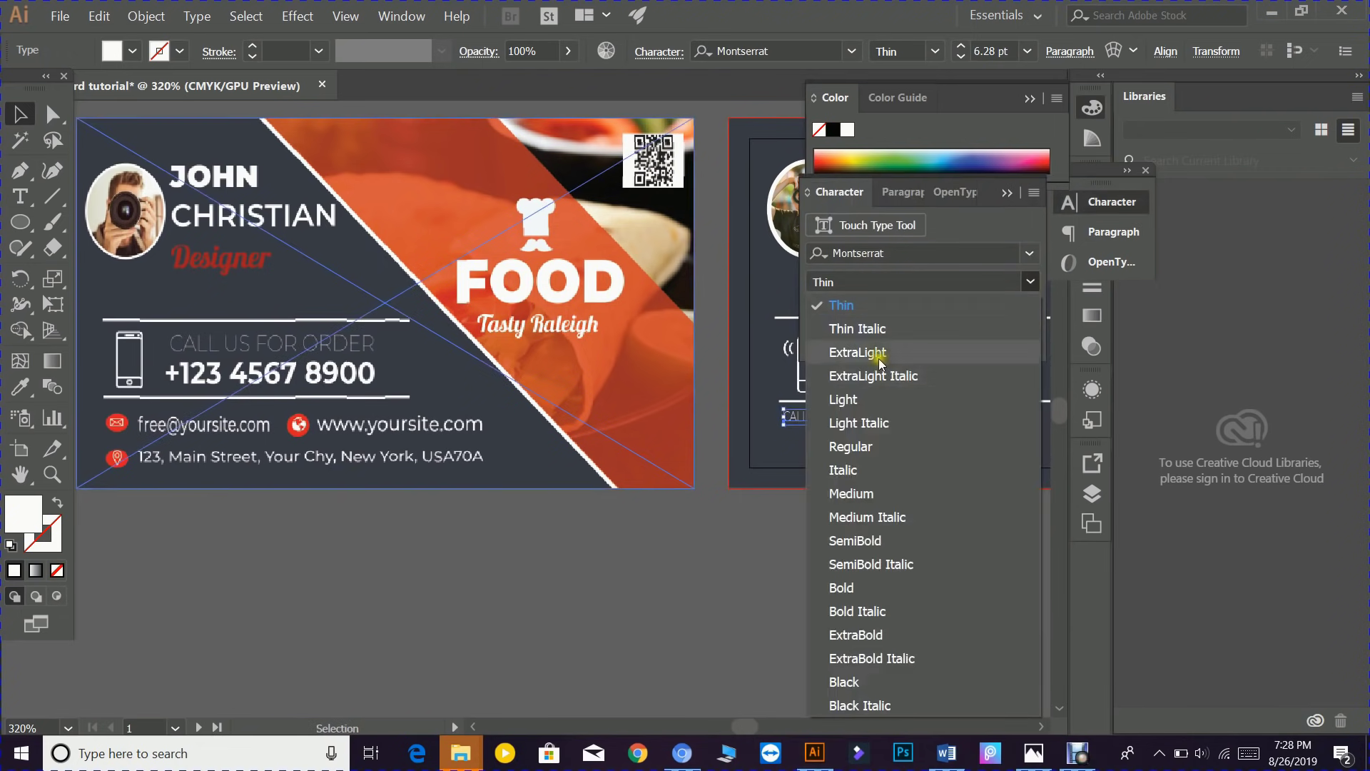
click(855, 399)
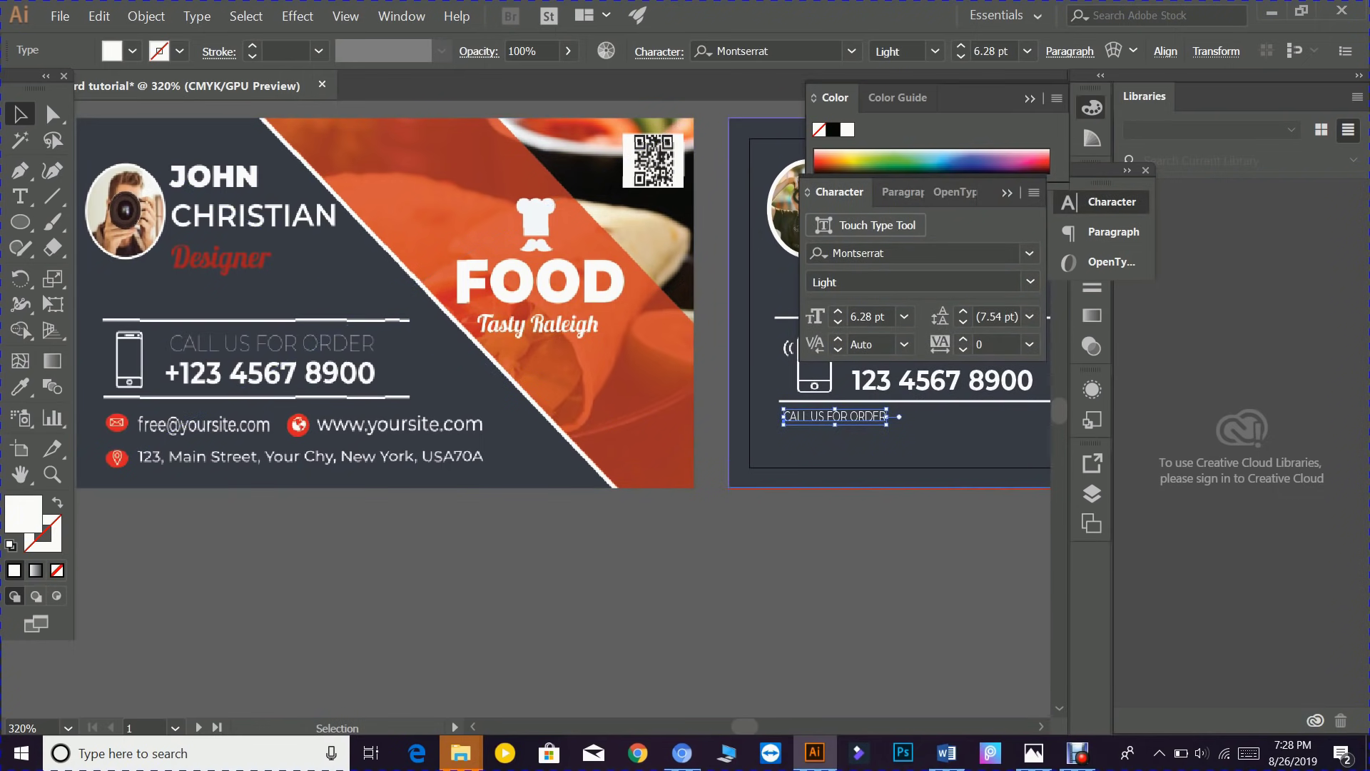
click(853, 436)
drag(834, 417, 860, 417)
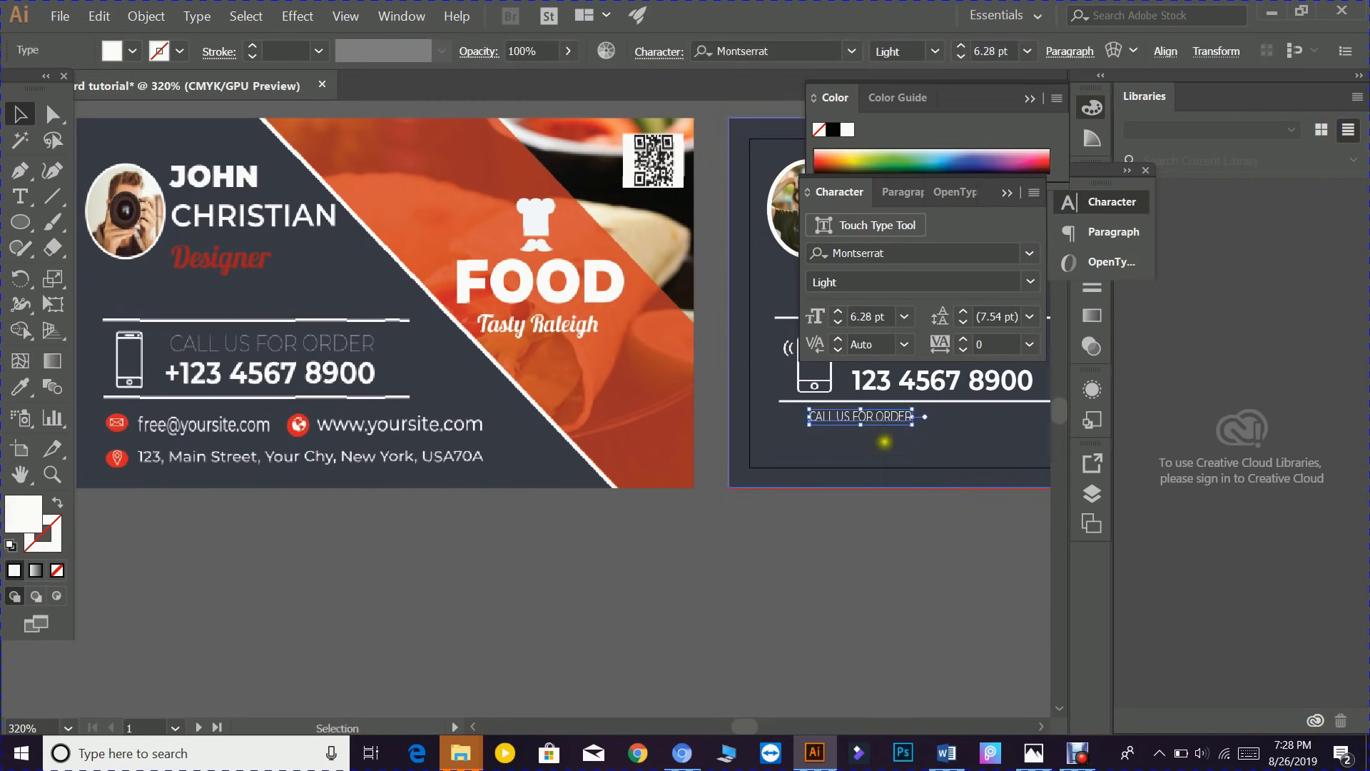
double_click(872, 416)
drag(810, 418, 913, 417)
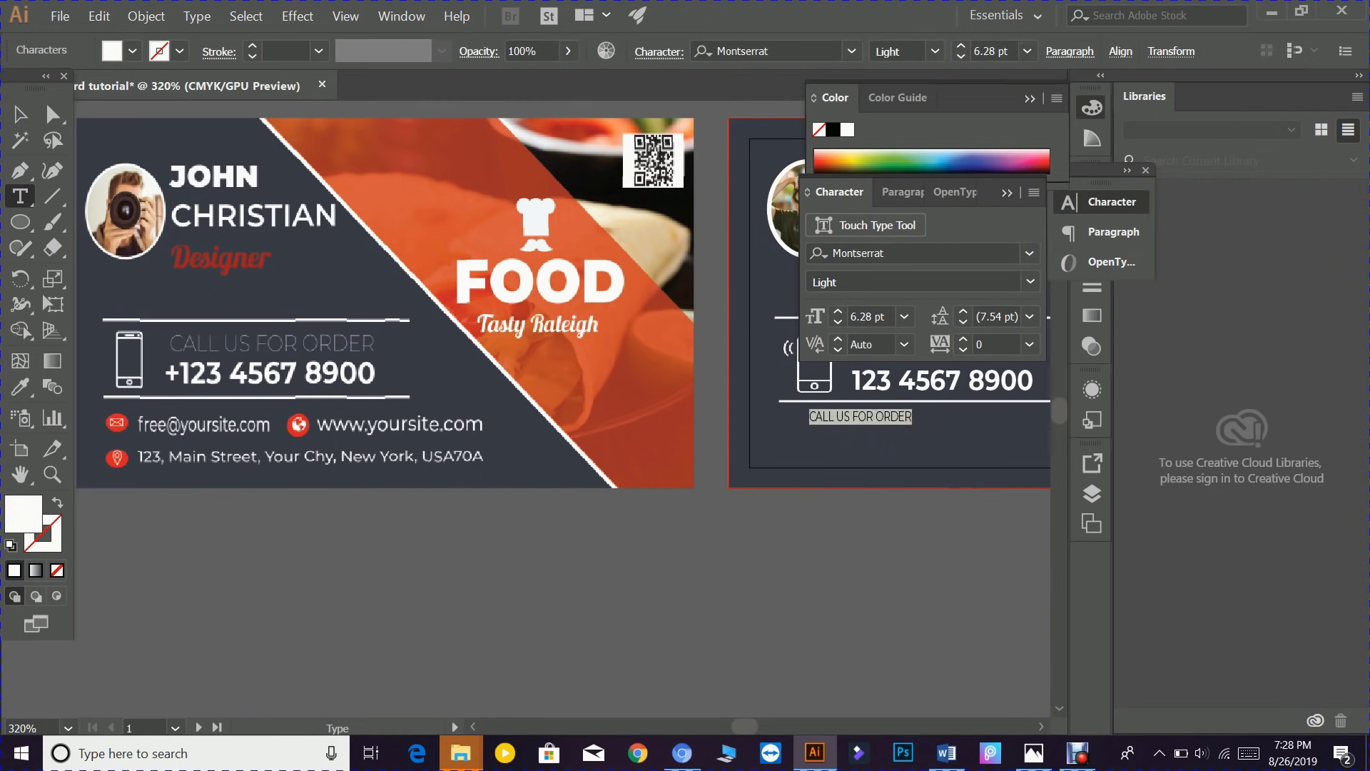
text(free@yoursite.com)
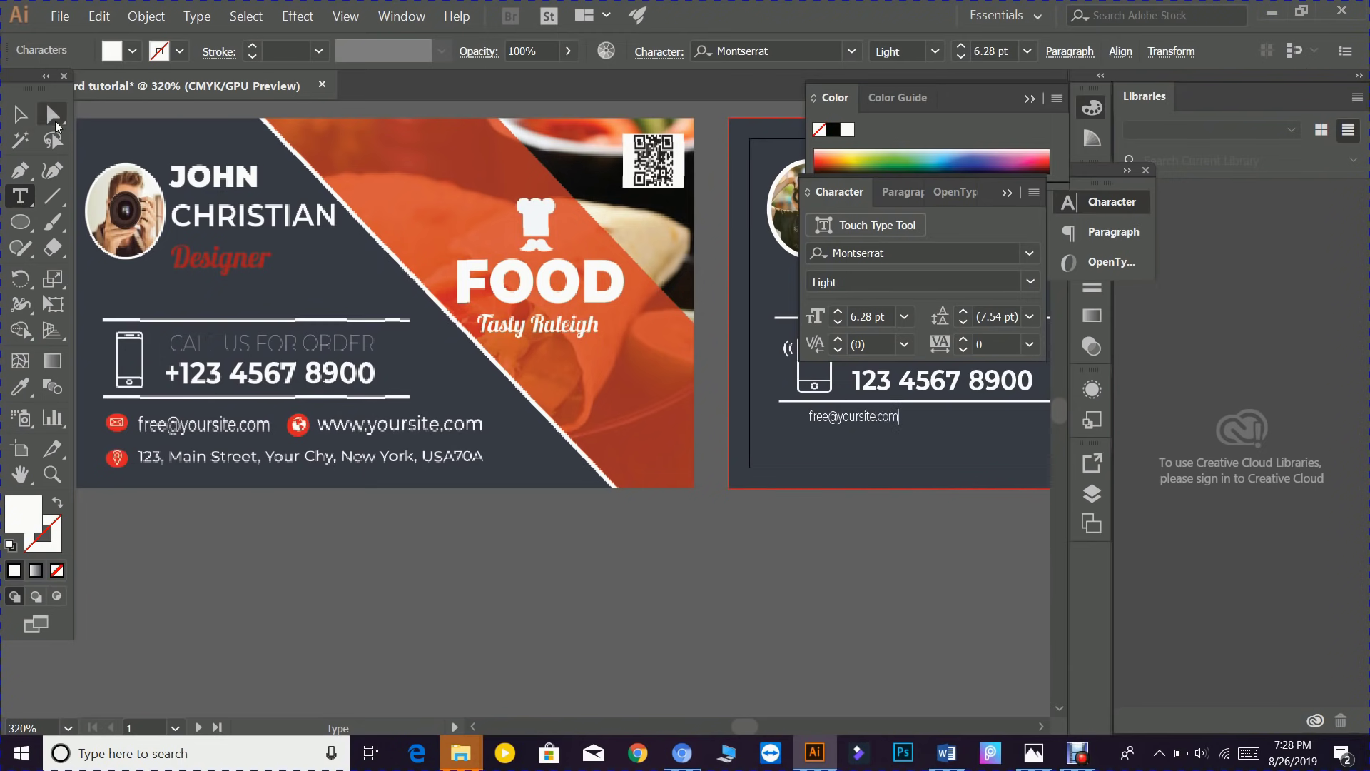
key(Escape)
drag(572, 491, 320, 503)
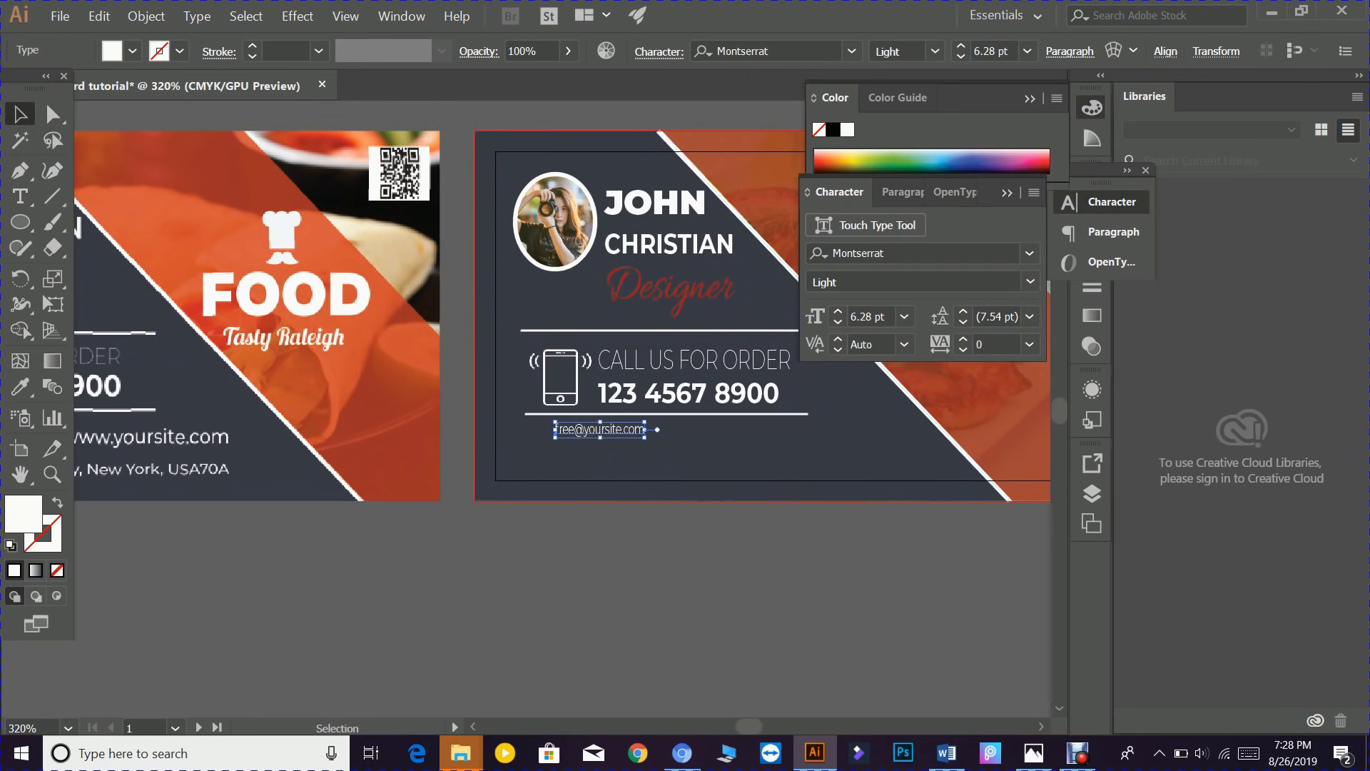
drag(594, 429, 782, 432)
double_click(730, 428)
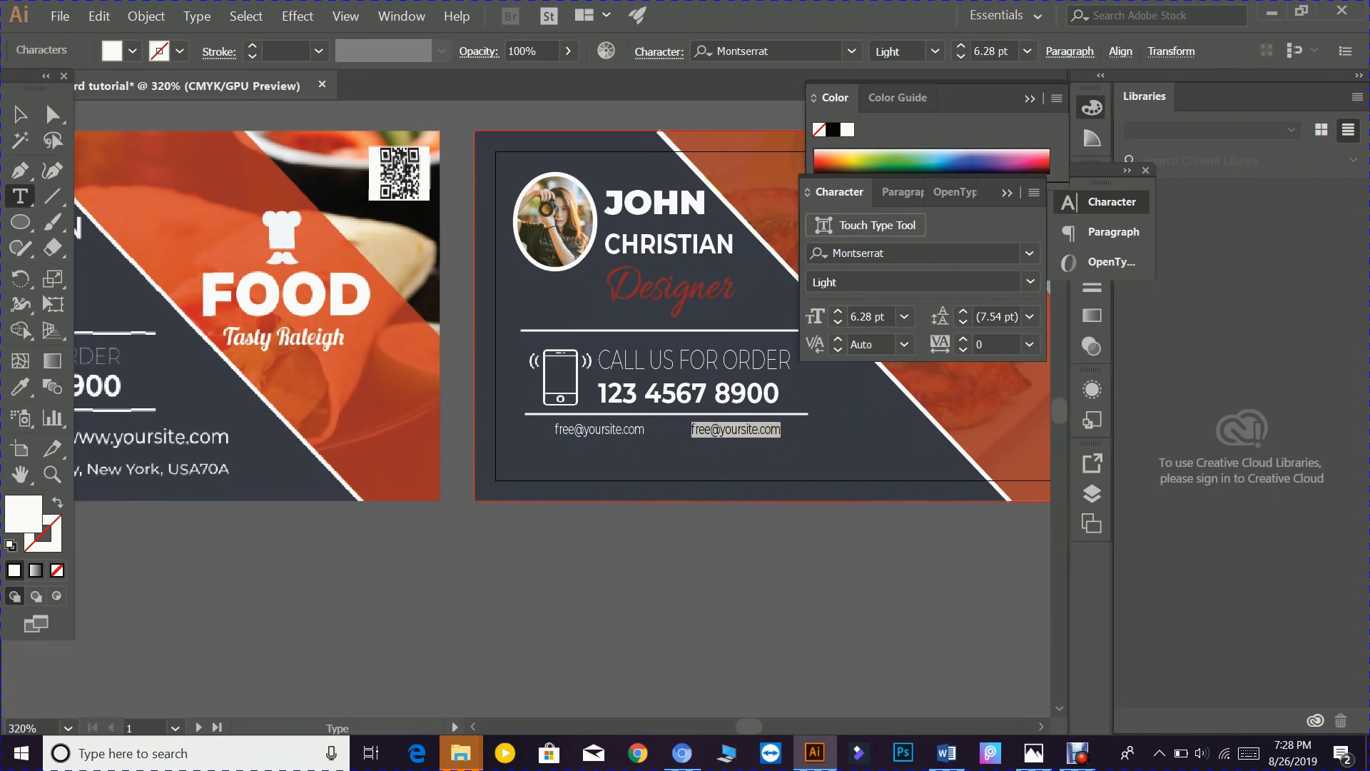
text(www.)
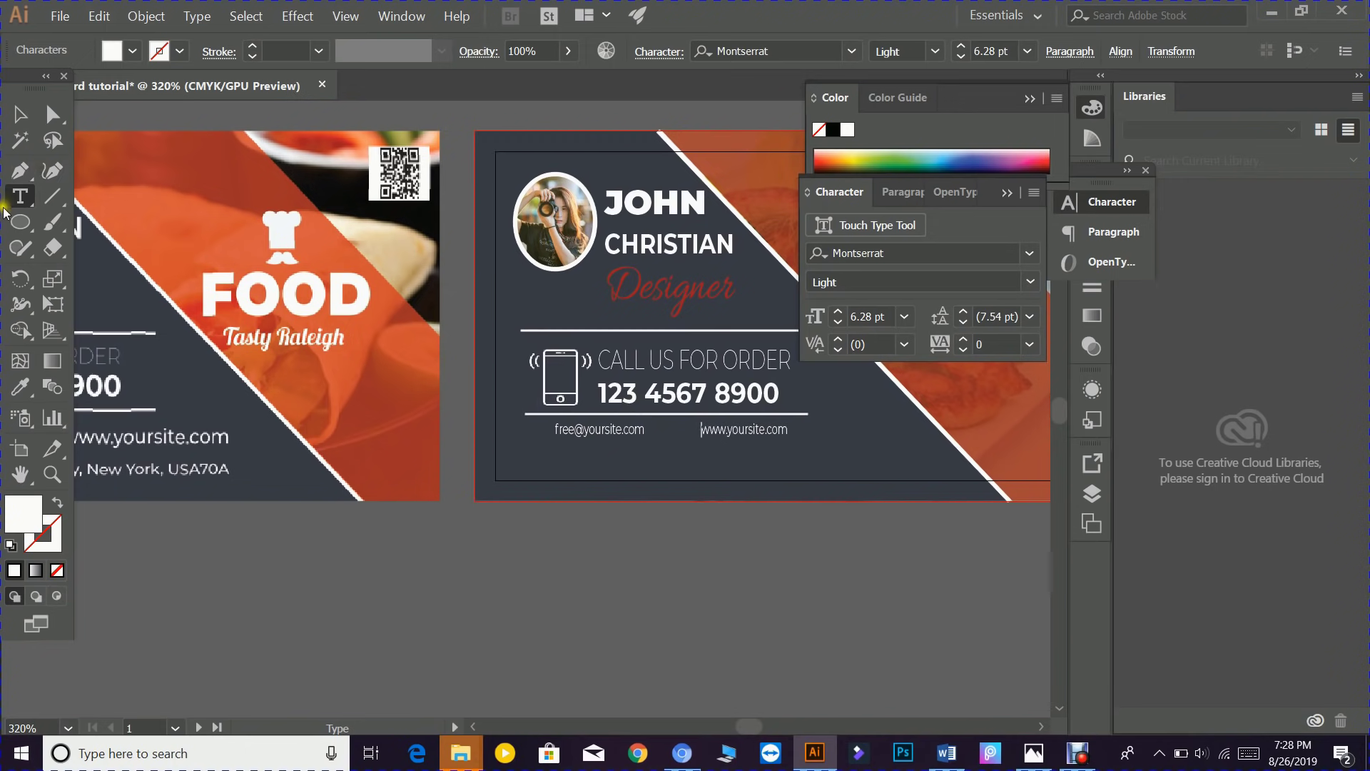
key(BackSpace)
key(BackSpace)
key(BackSpace)
key(BackSpace)
click(20, 114)
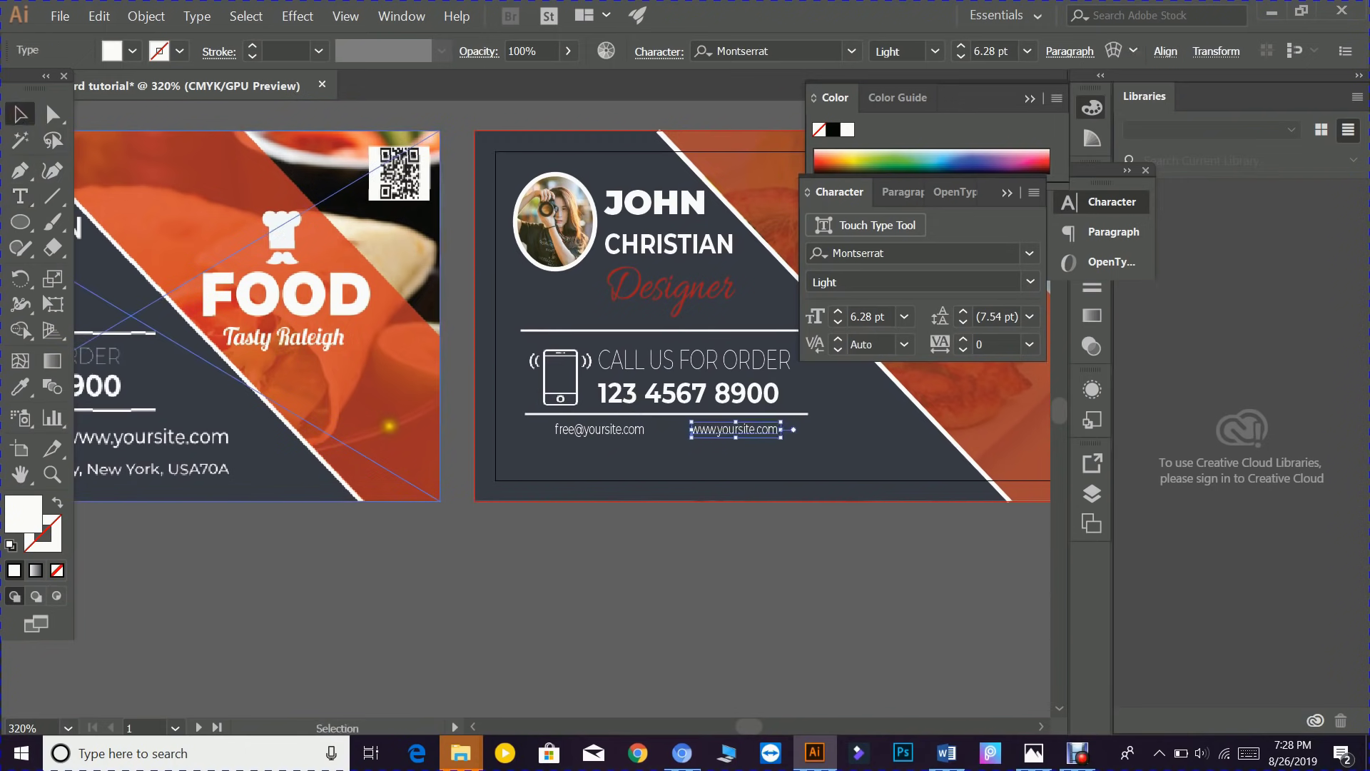
drag(469, 526, 693, 529)
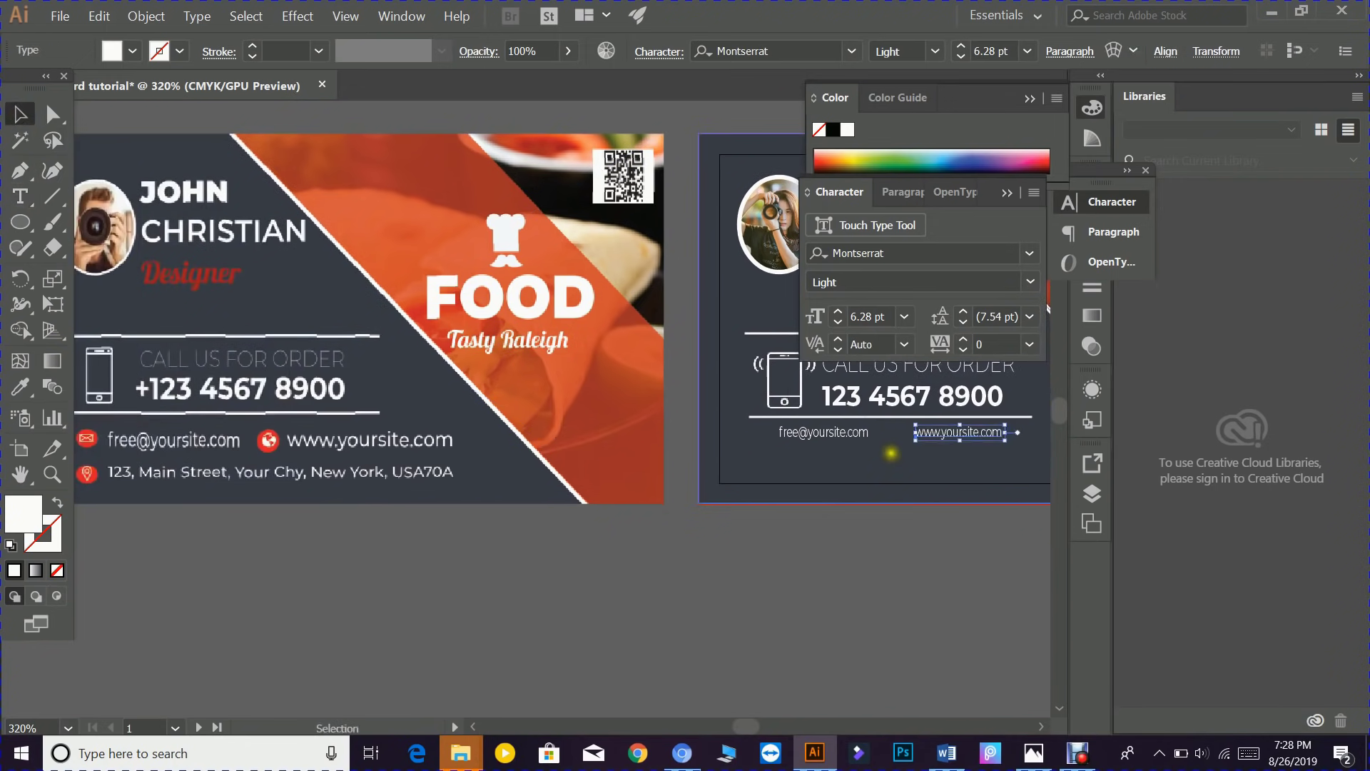
click(1006, 192)
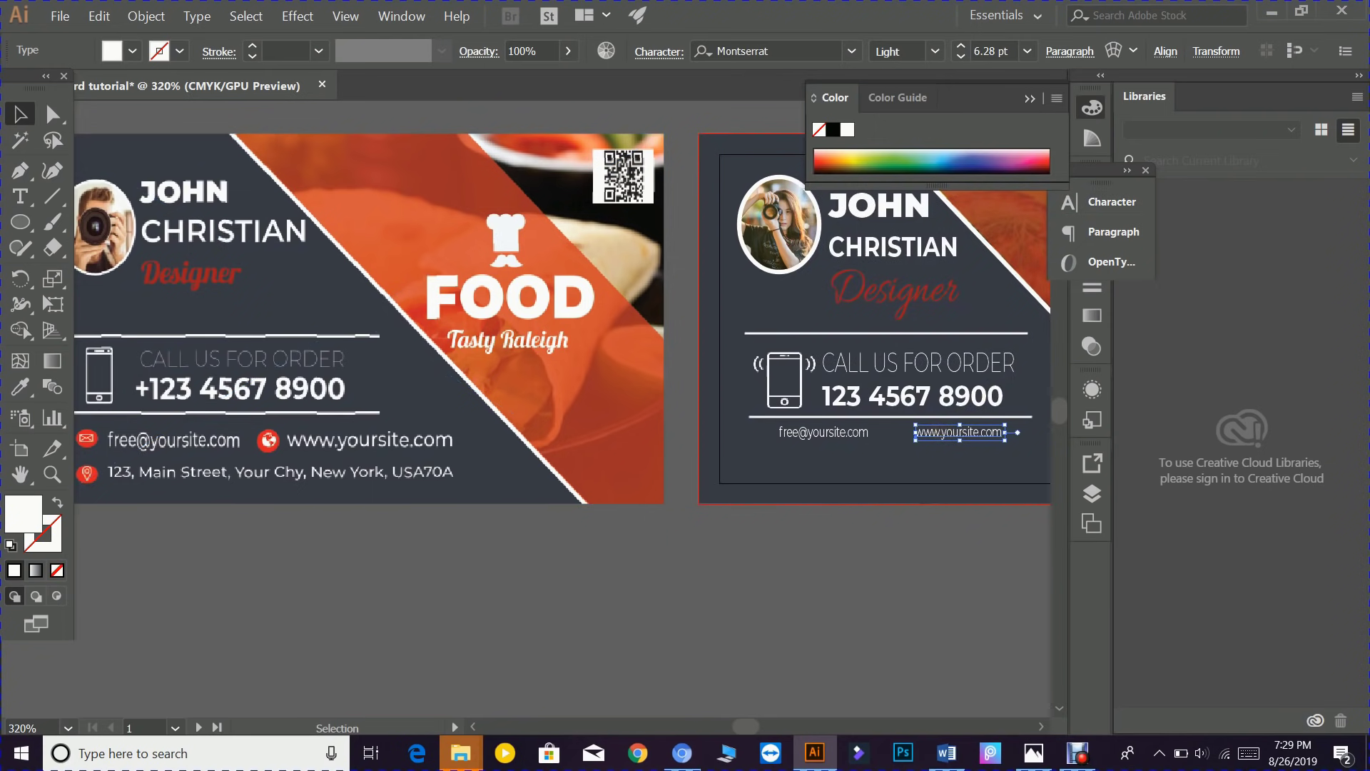
- Copy the website line below the email and start typing the address 123, Main
drag(937, 428, 874, 465)
key(t)
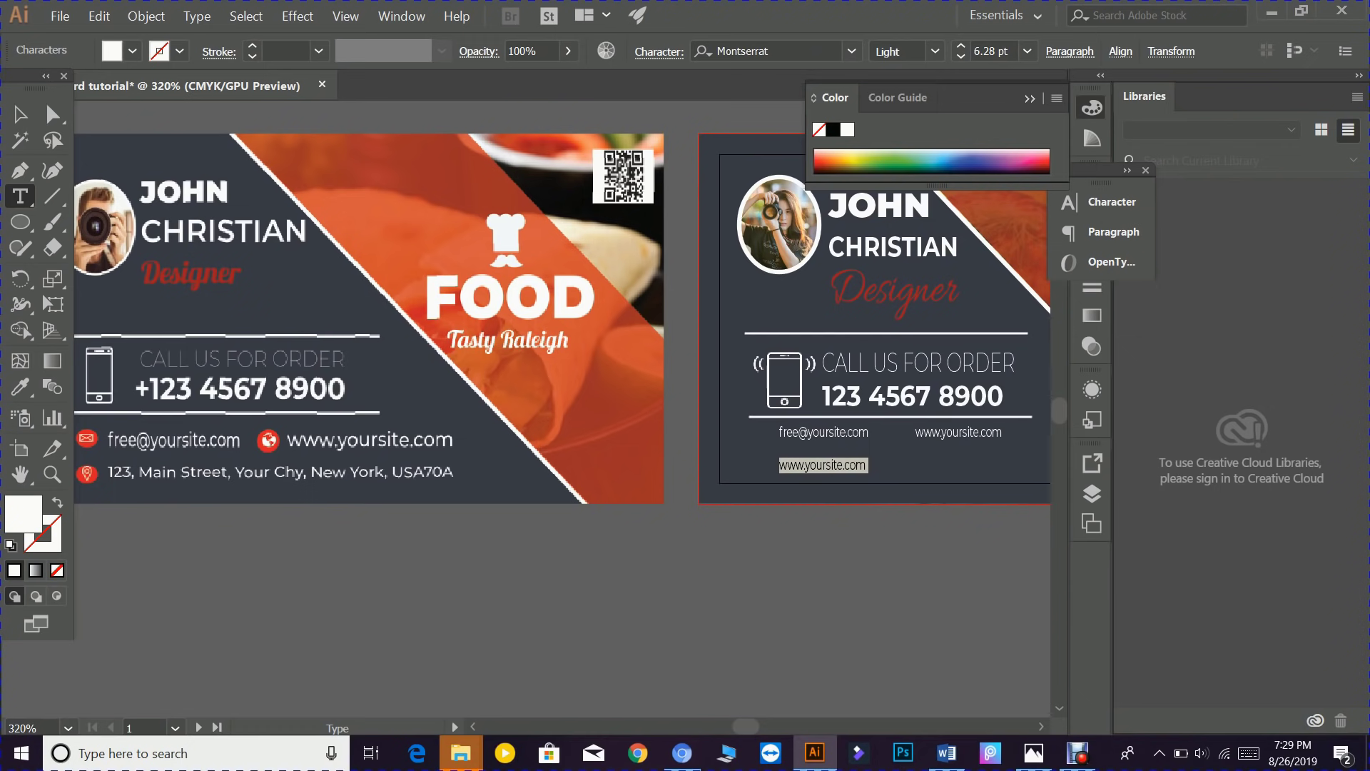
text(123,)
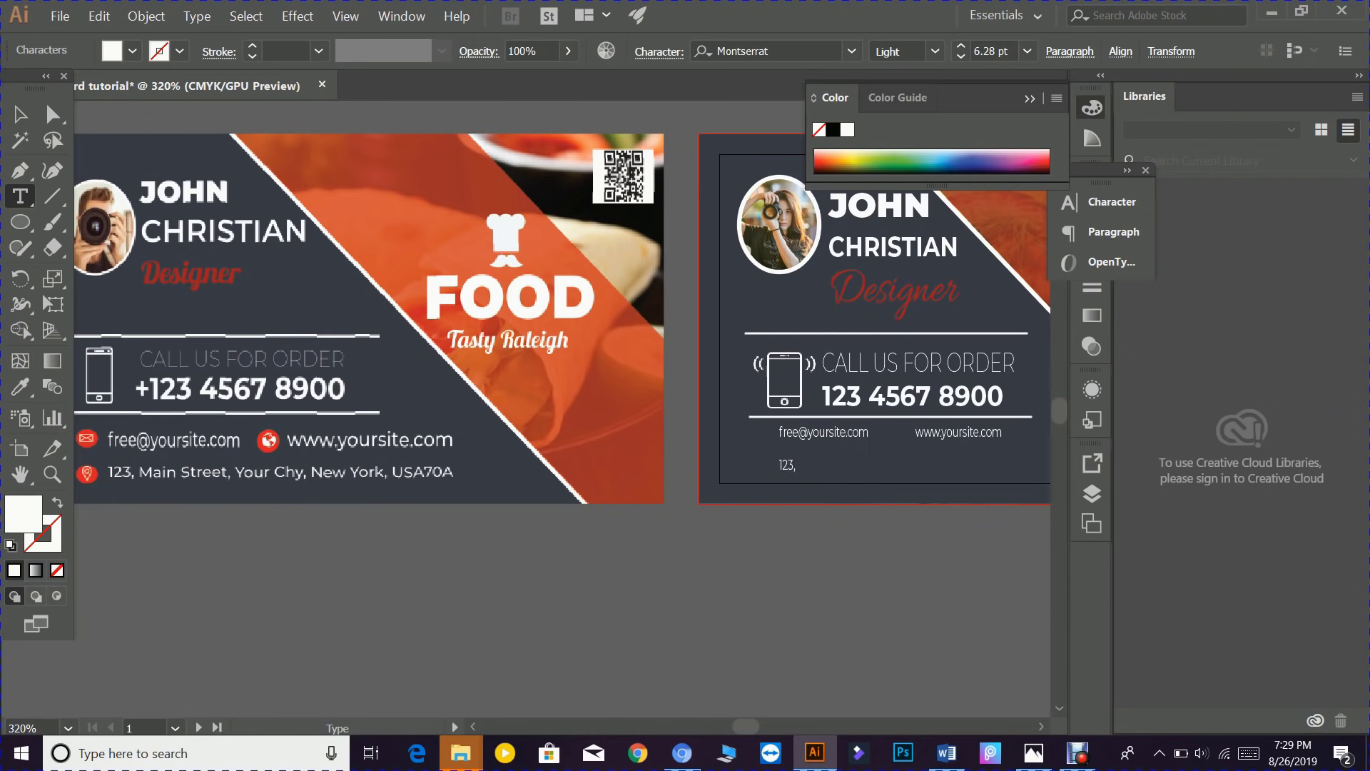
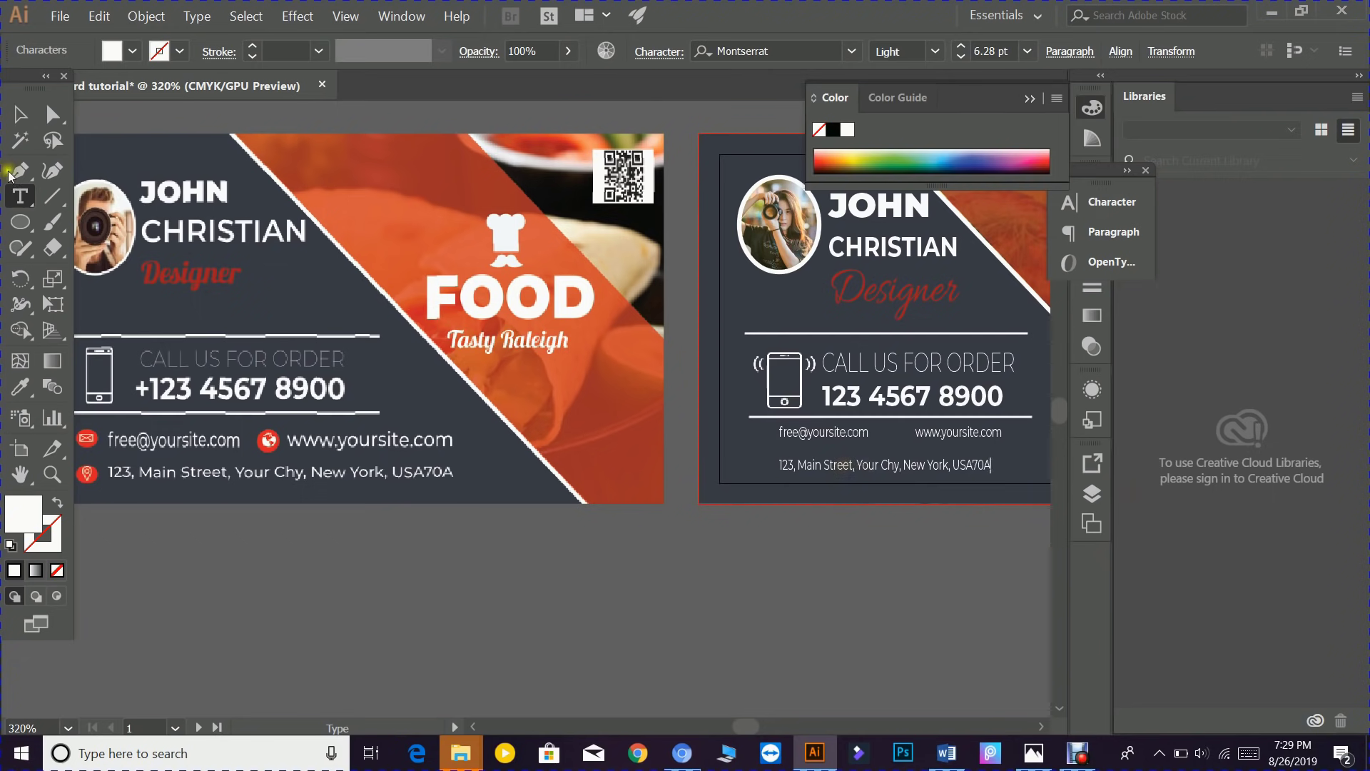
- Shift the 123, Main address line on the second card up slightly, then deselect it
click(21, 115)
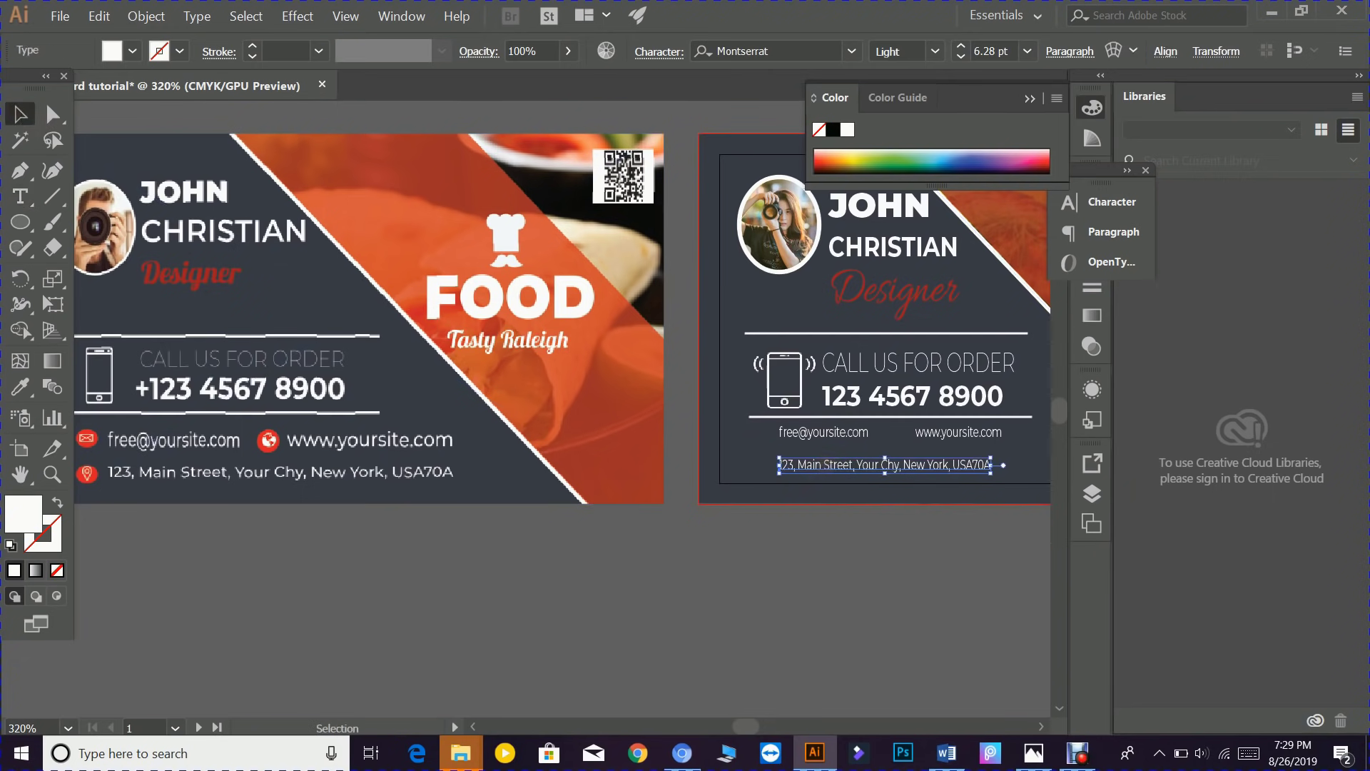
drag(830, 460, 831, 456)
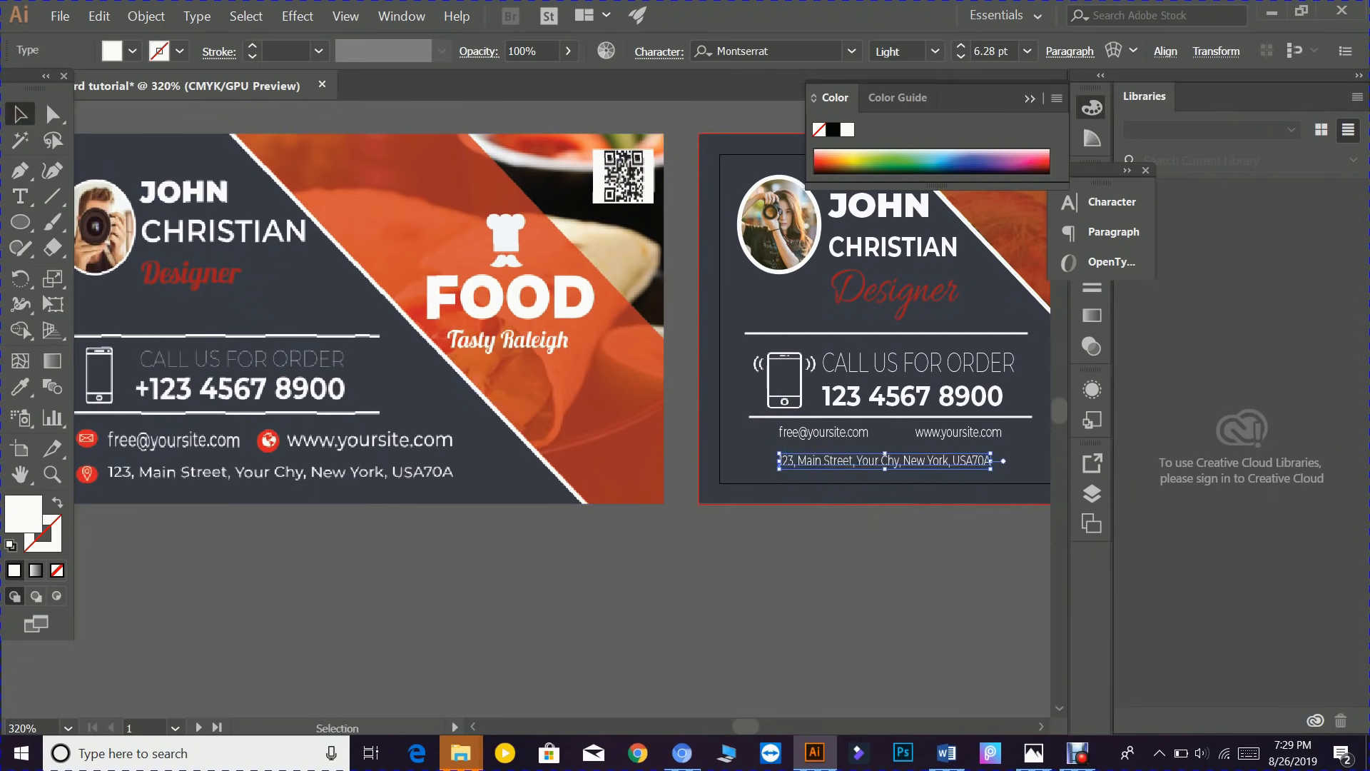
click(869, 524)
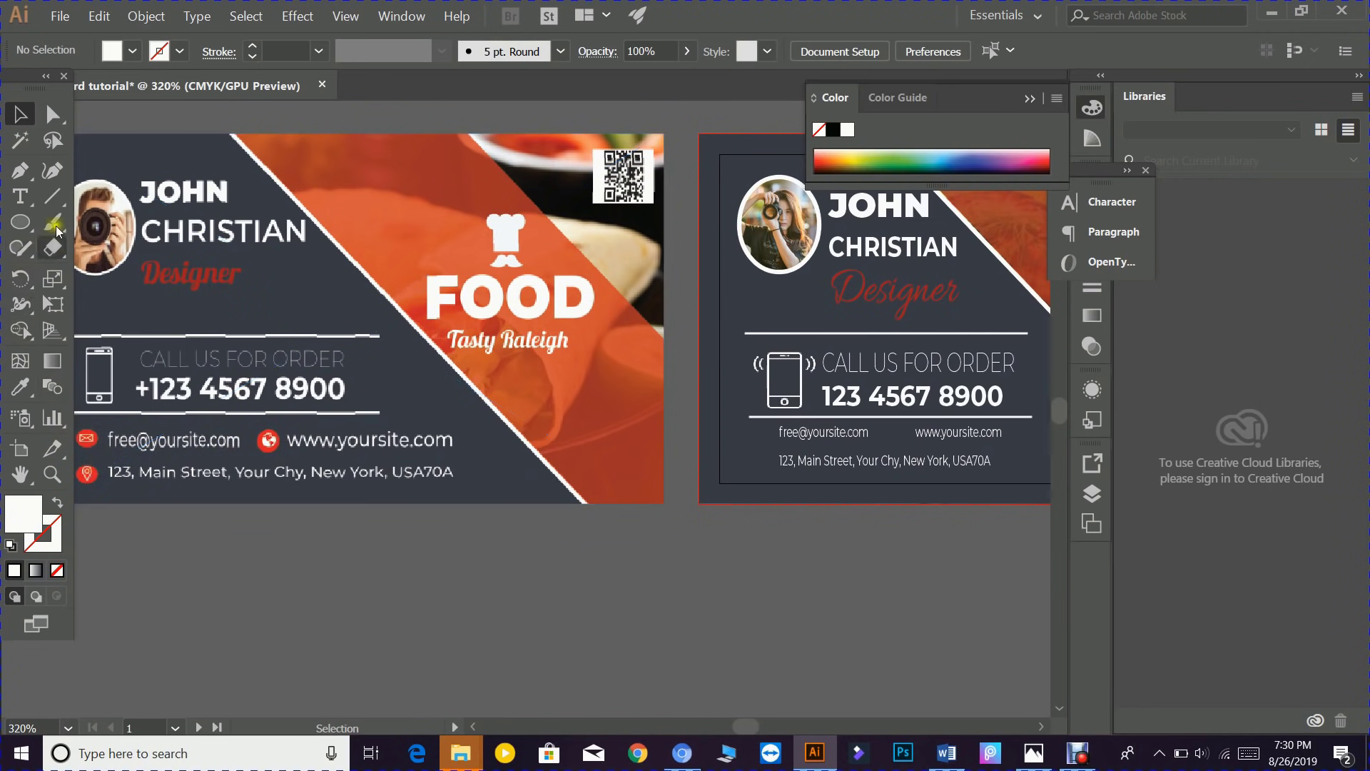
- Draw a small circle and fill it with red-orange ff2a00
click(21, 223)
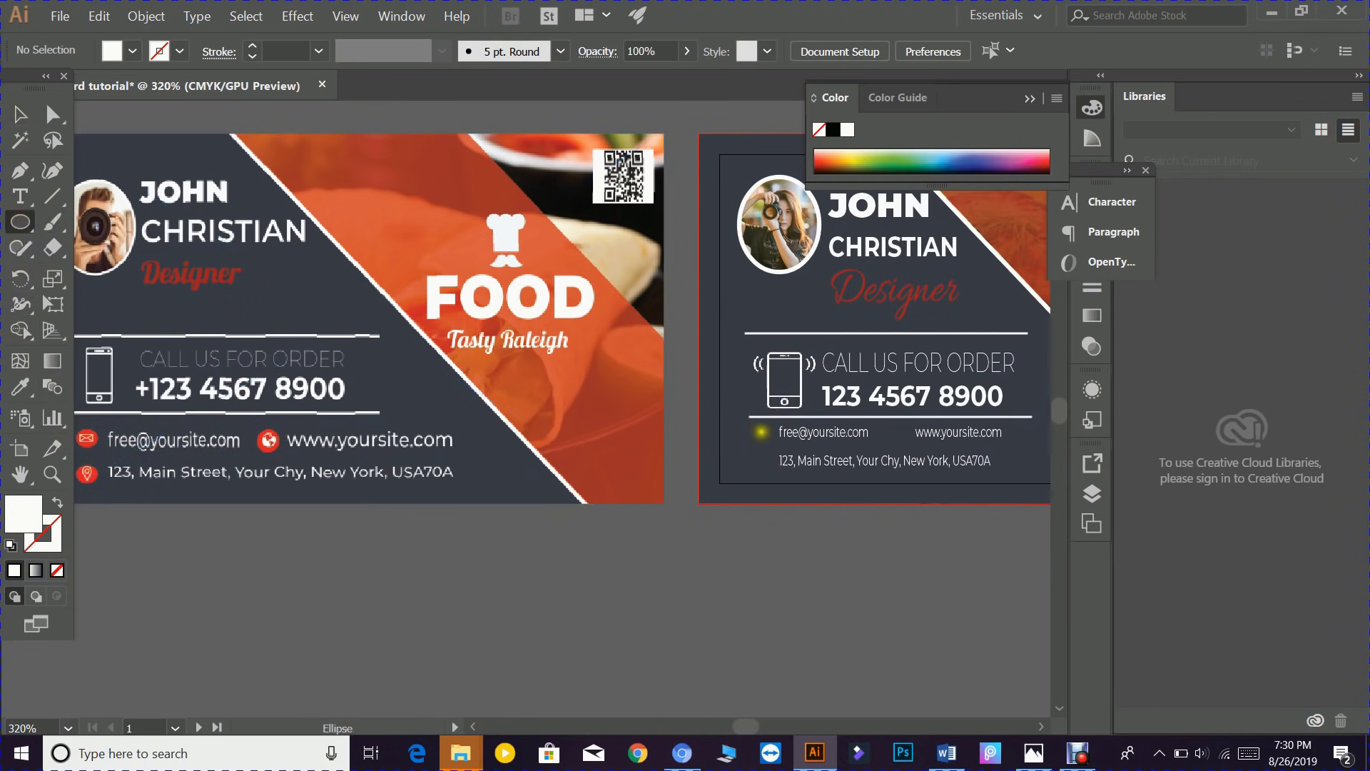
drag(759, 430, 778, 447)
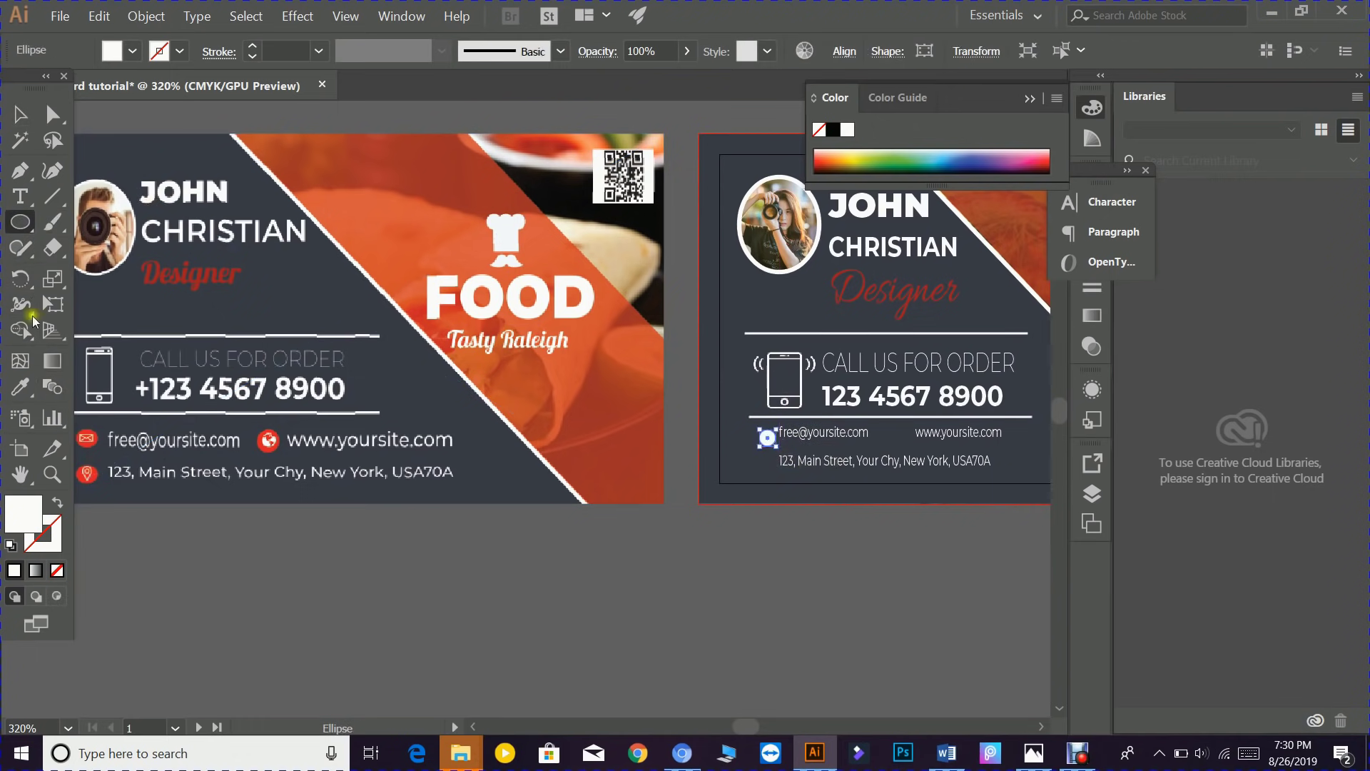
click(32, 524)
double_click(33, 523)
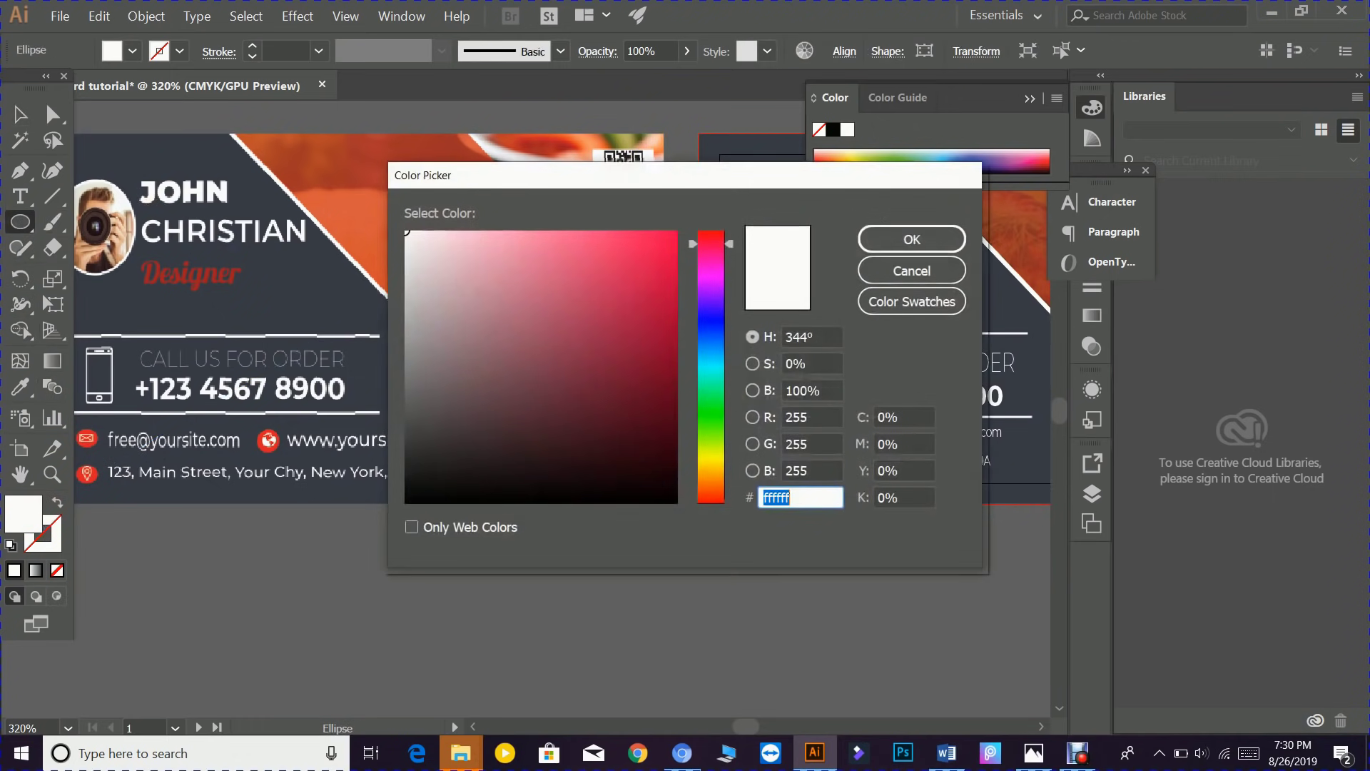
click(711, 496)
drag(668, 238, 677, 230)
click(915, 246)
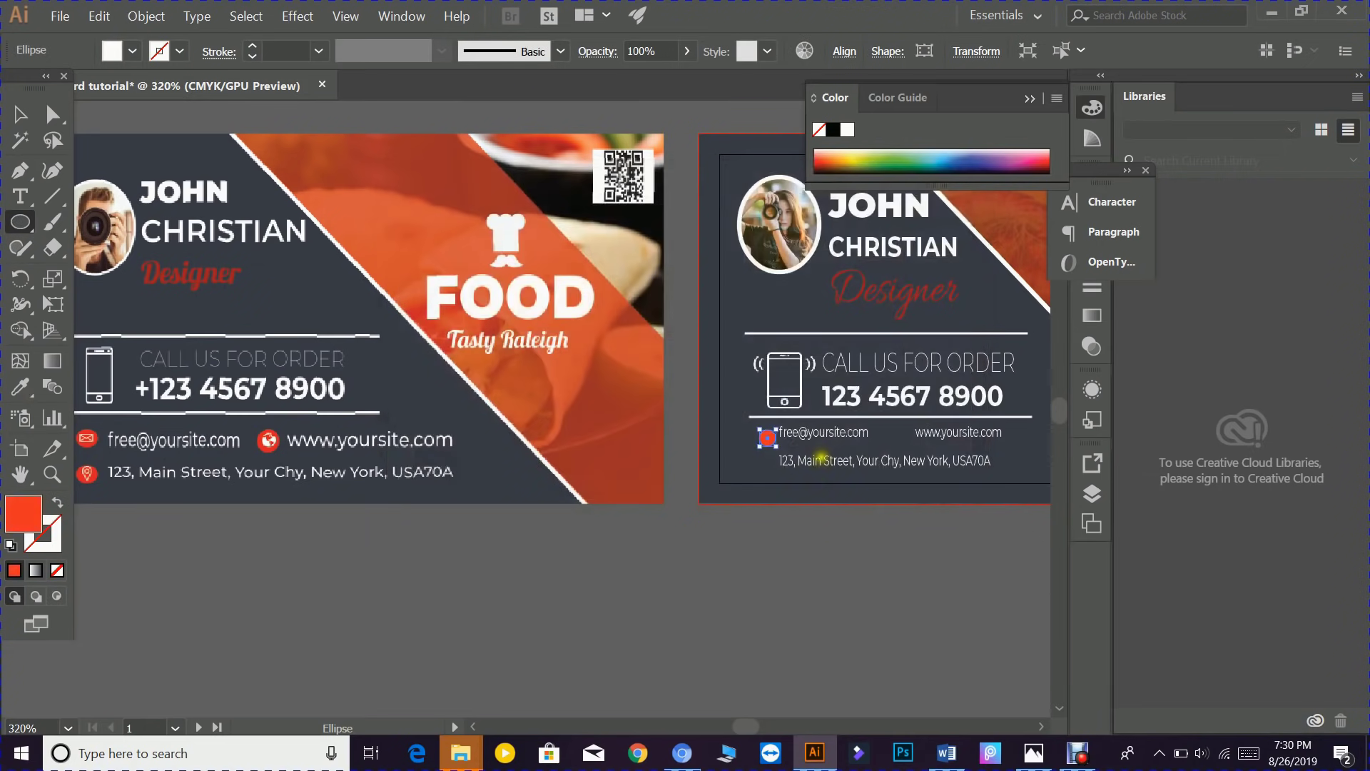
- Move the red circle over the first card's email icon and resize it into a matching oval
click(20, 114)
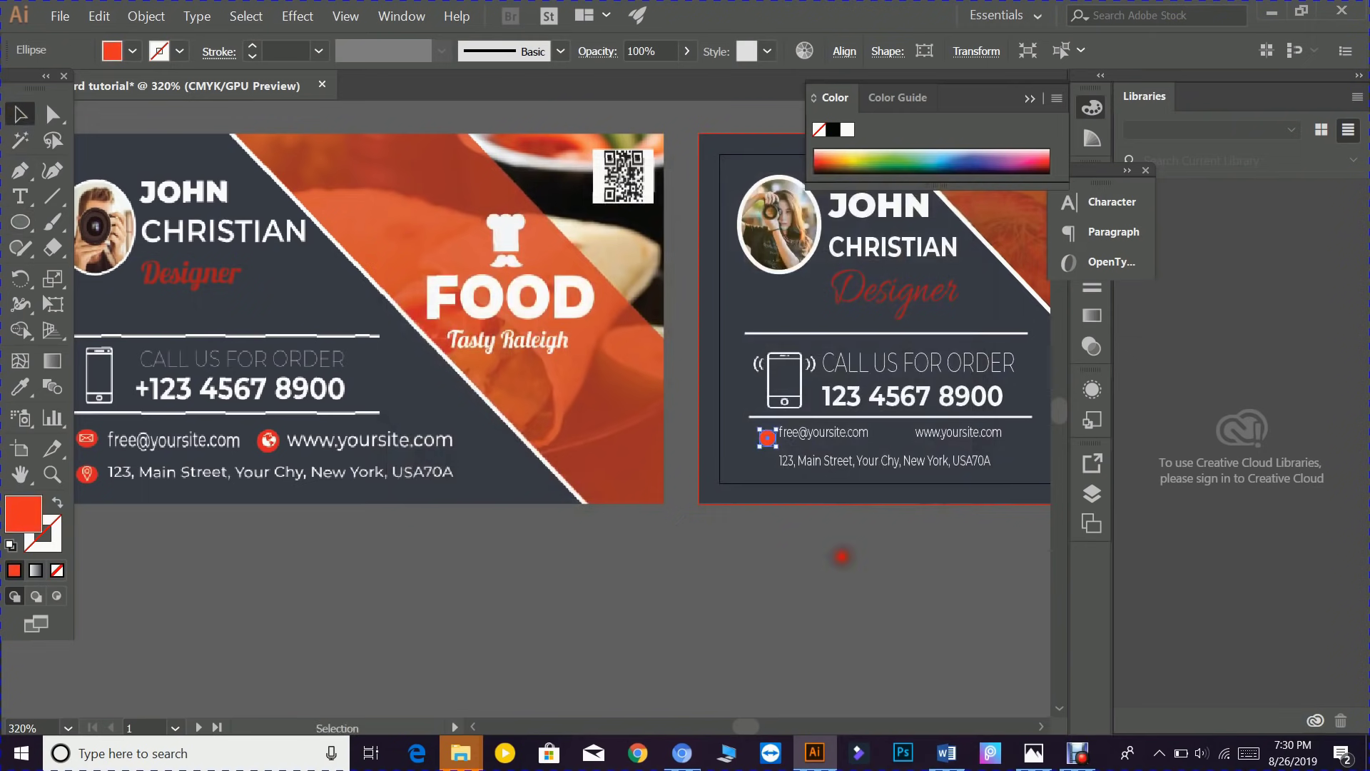
click(842, 556)
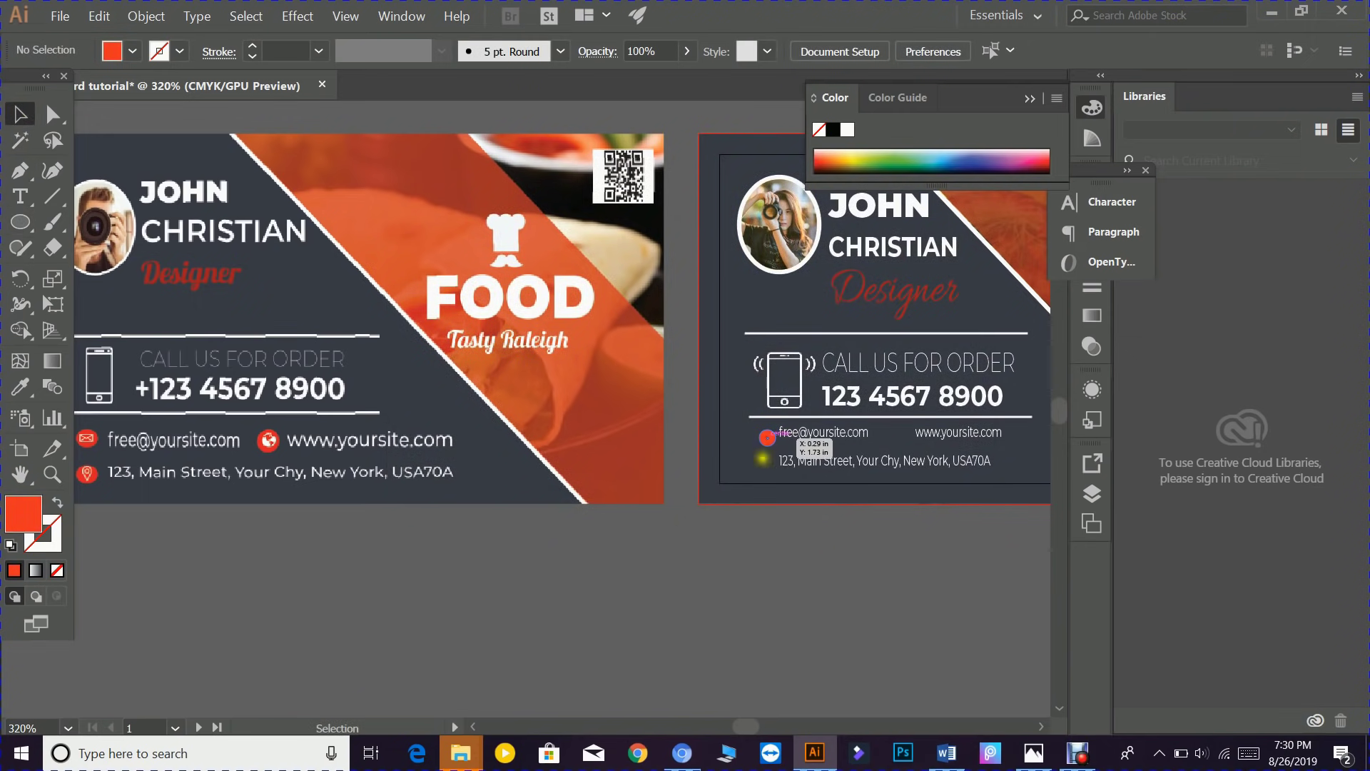
drag(726, 567, 841, 564)
drag(884, 437, 413, 479)
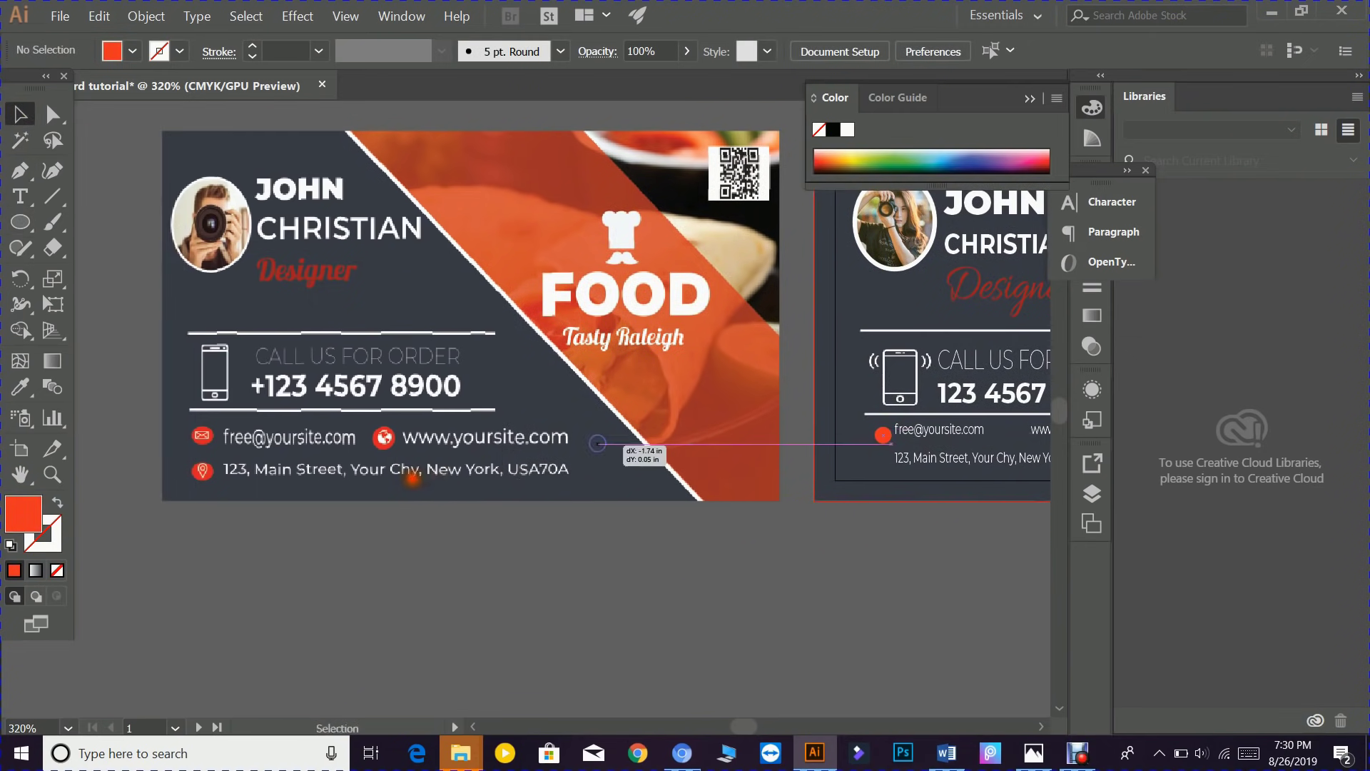
drag(598, 443, 217, 448)
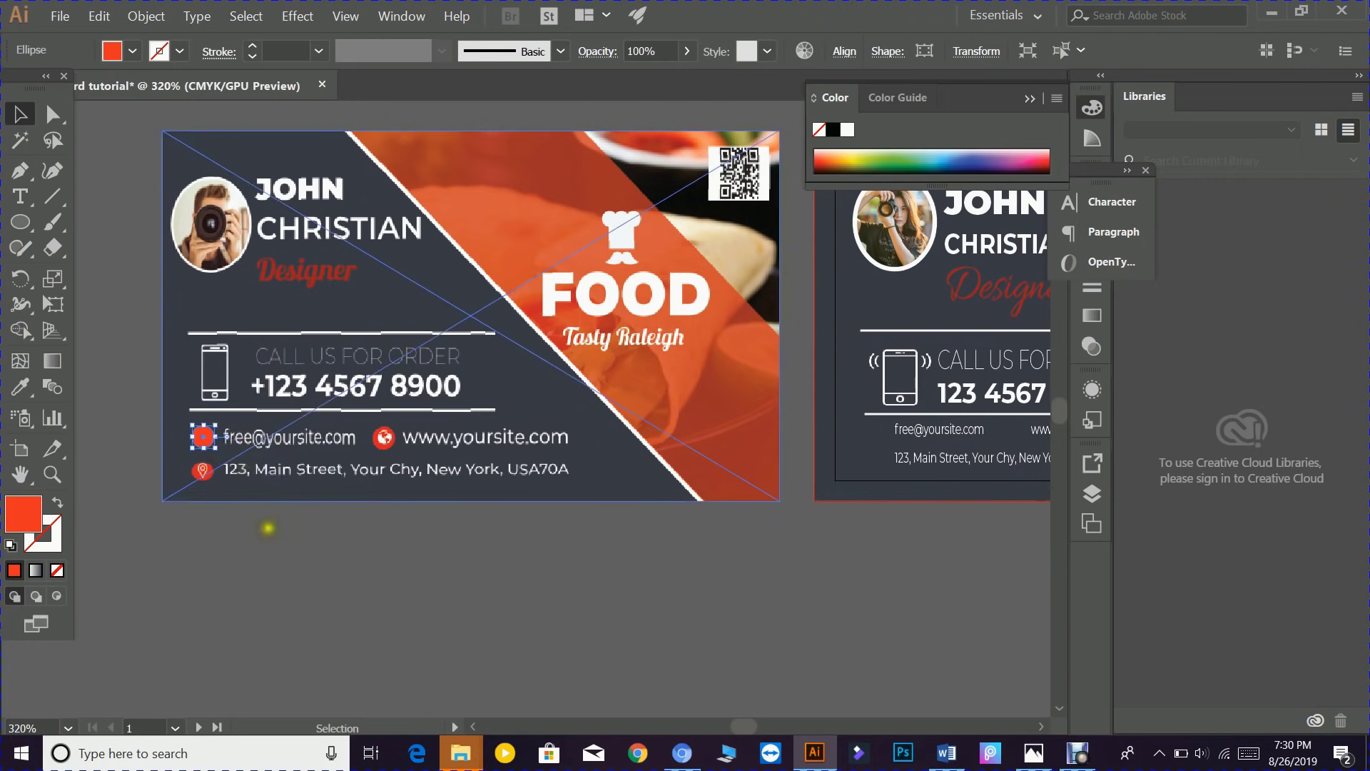
click(235, 502)
click(203, 438)
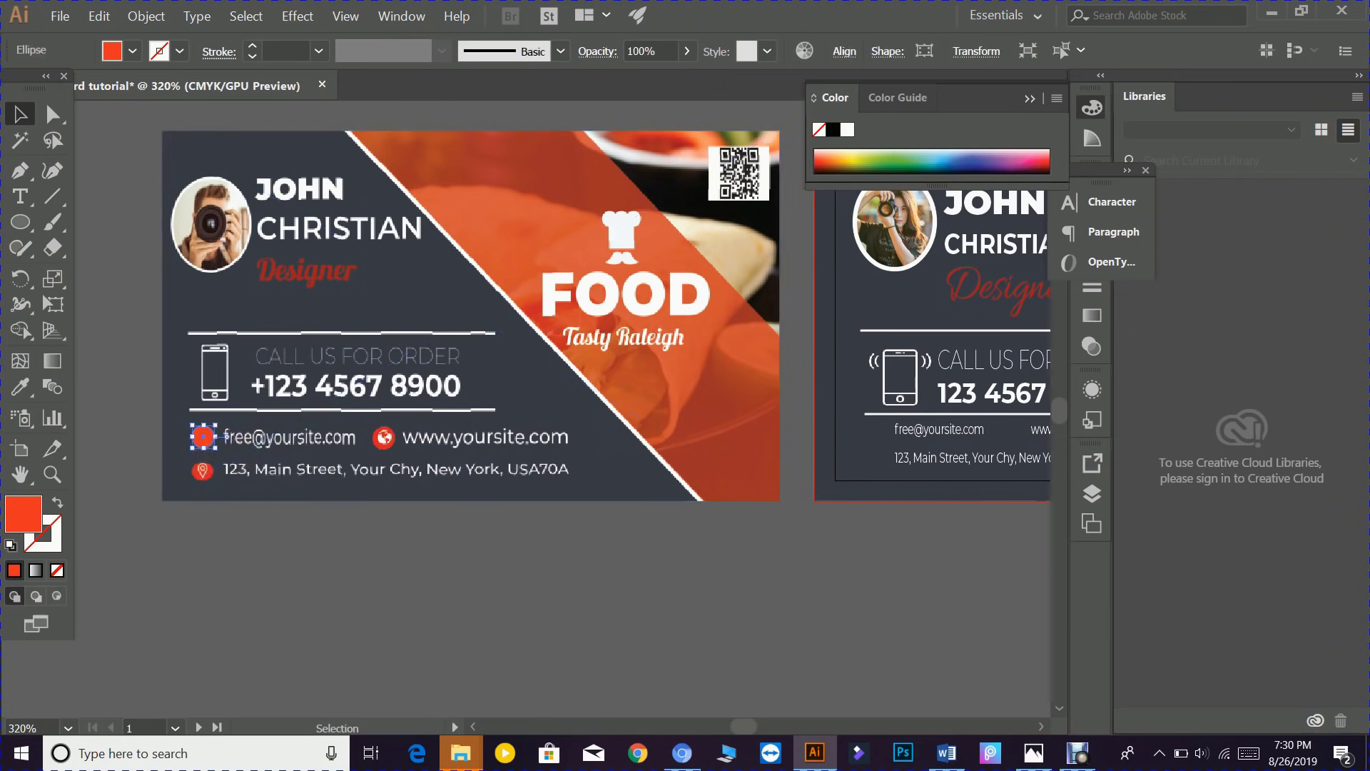
drag(203, 449, 729, 589)
click(245, 520)
- Alt-drag two copies of the red oval, giving three ovals below the cards
click(761, 613)
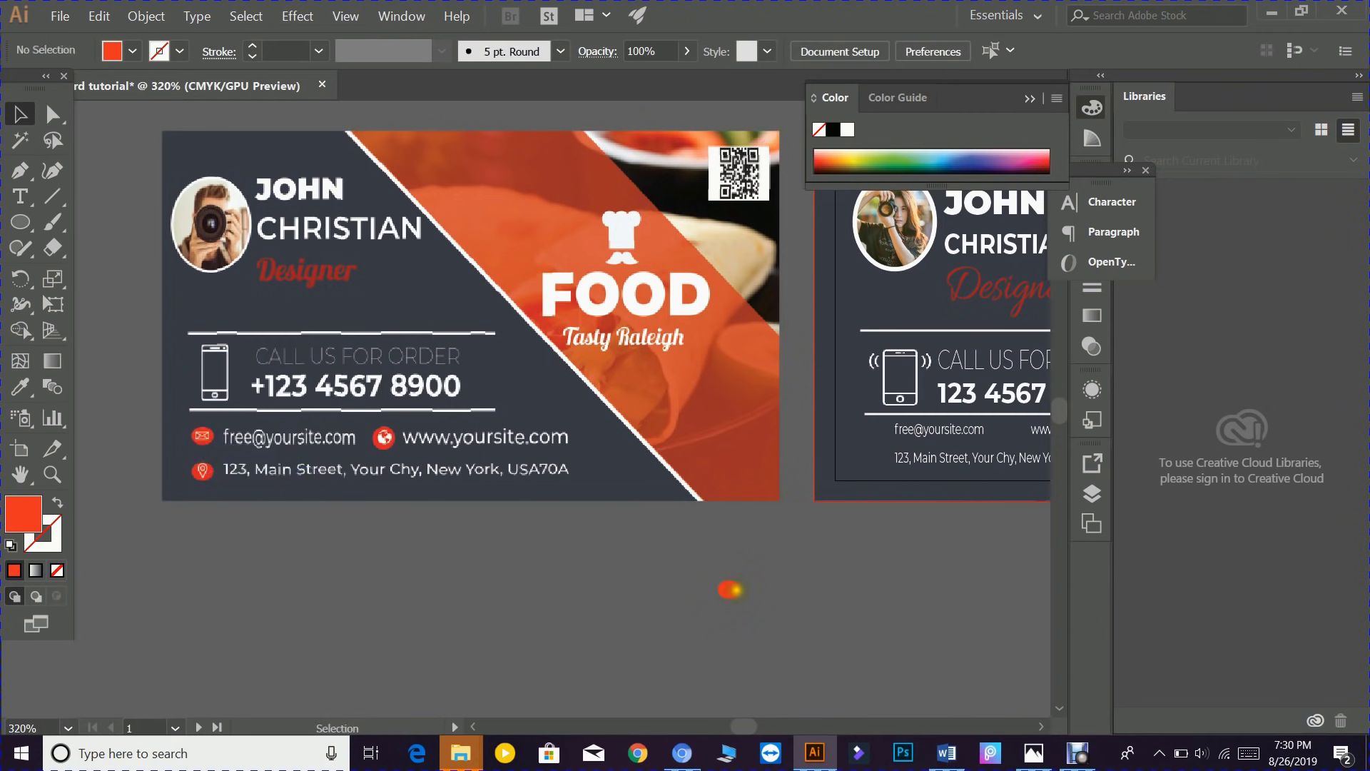
drag(729, 589, 855, 589)
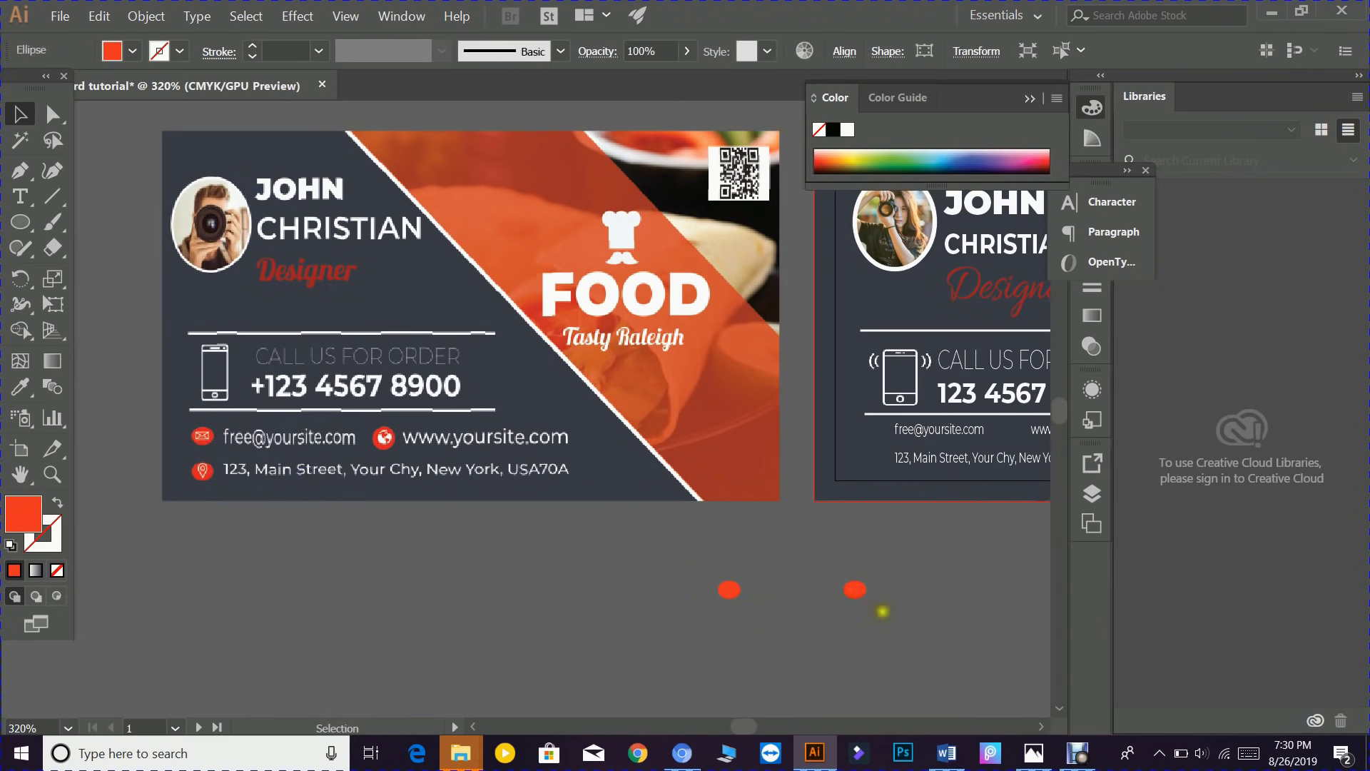
click(883, 610)
click(855, 589)
drag(855, 590, 878, 636)
click(824, 571)
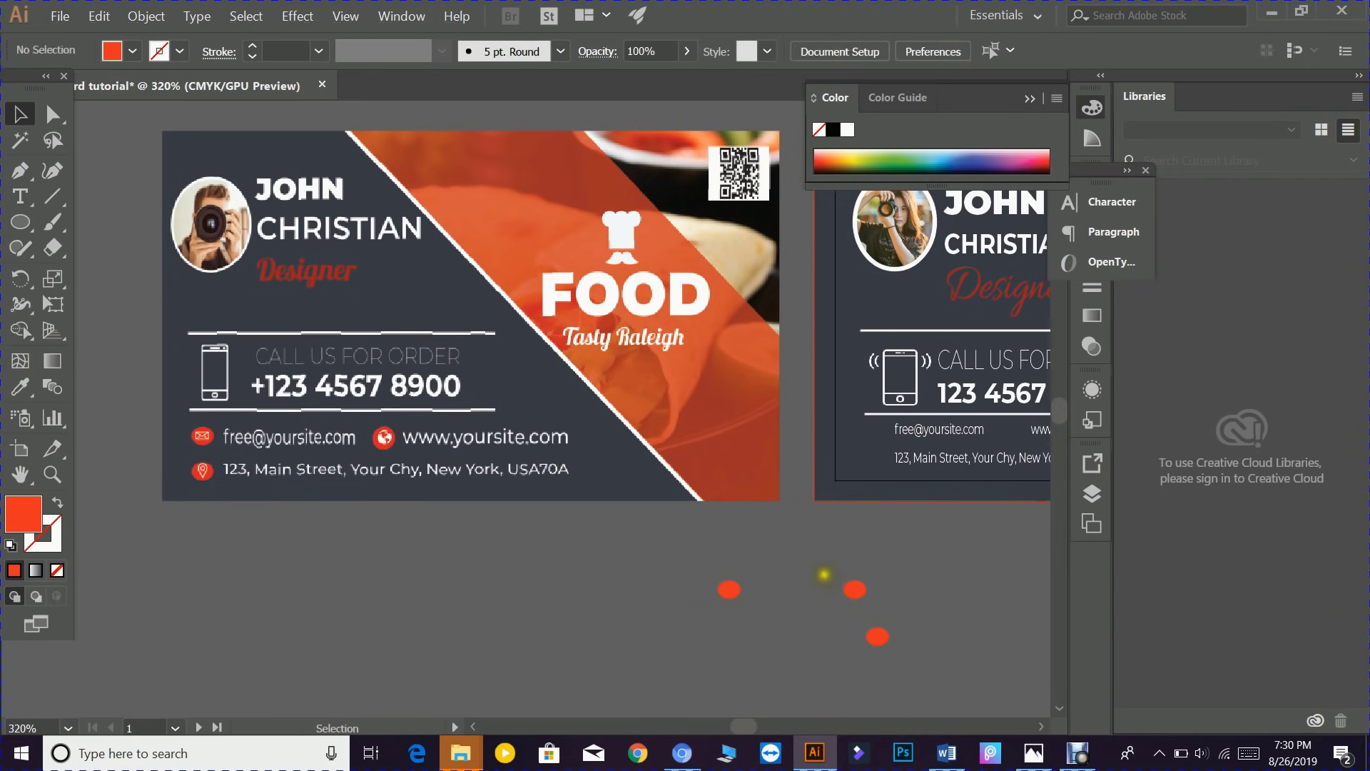
scroll(786, 550, down, 1)
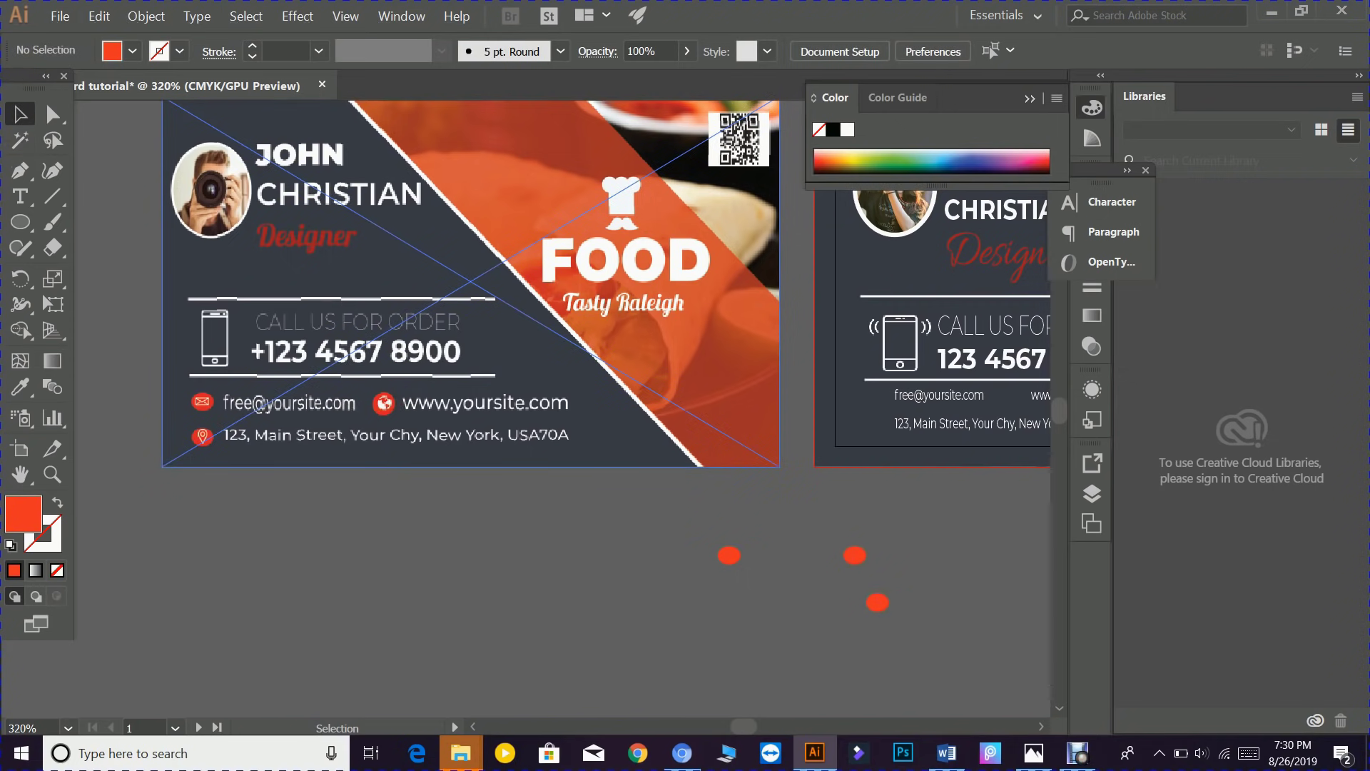
- Place placeholder (1).png from the Downloads folder via File > Place
click(59, 15)
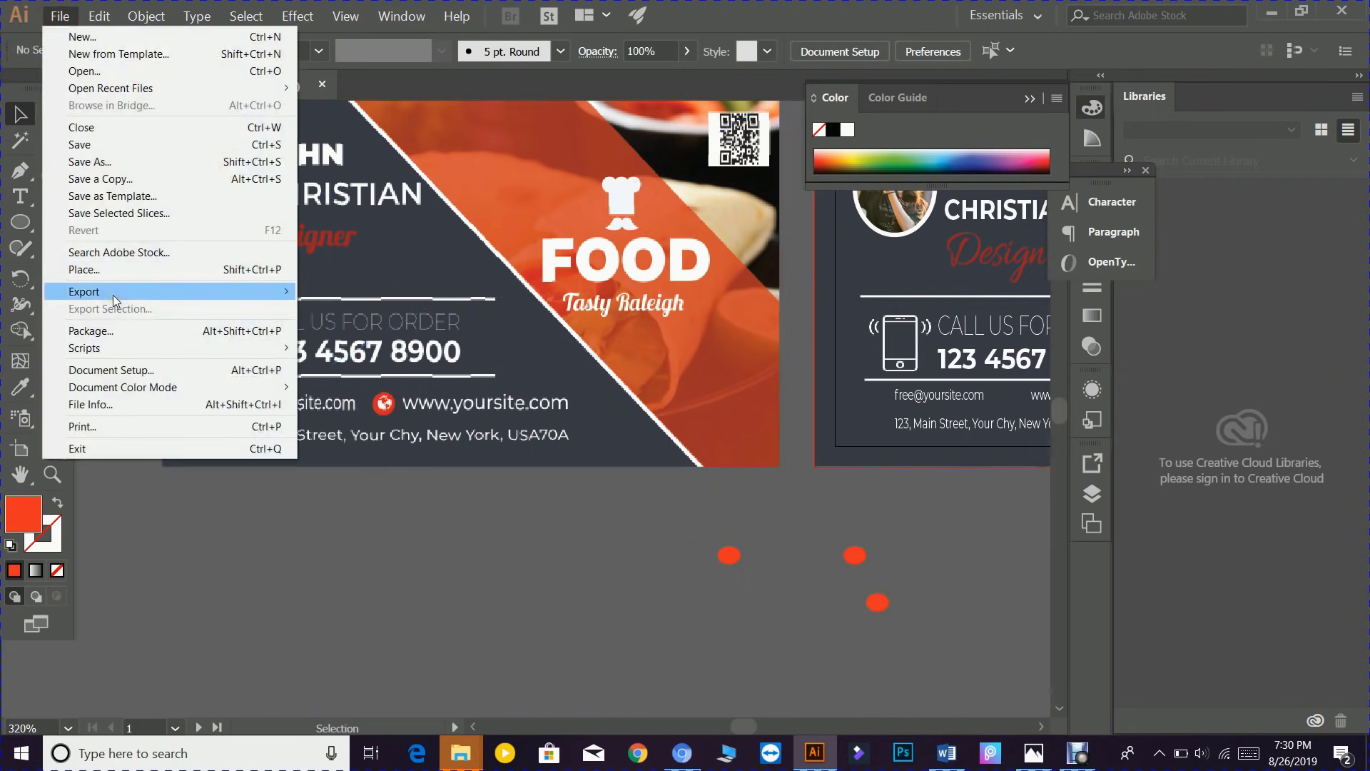
click(96, 270)
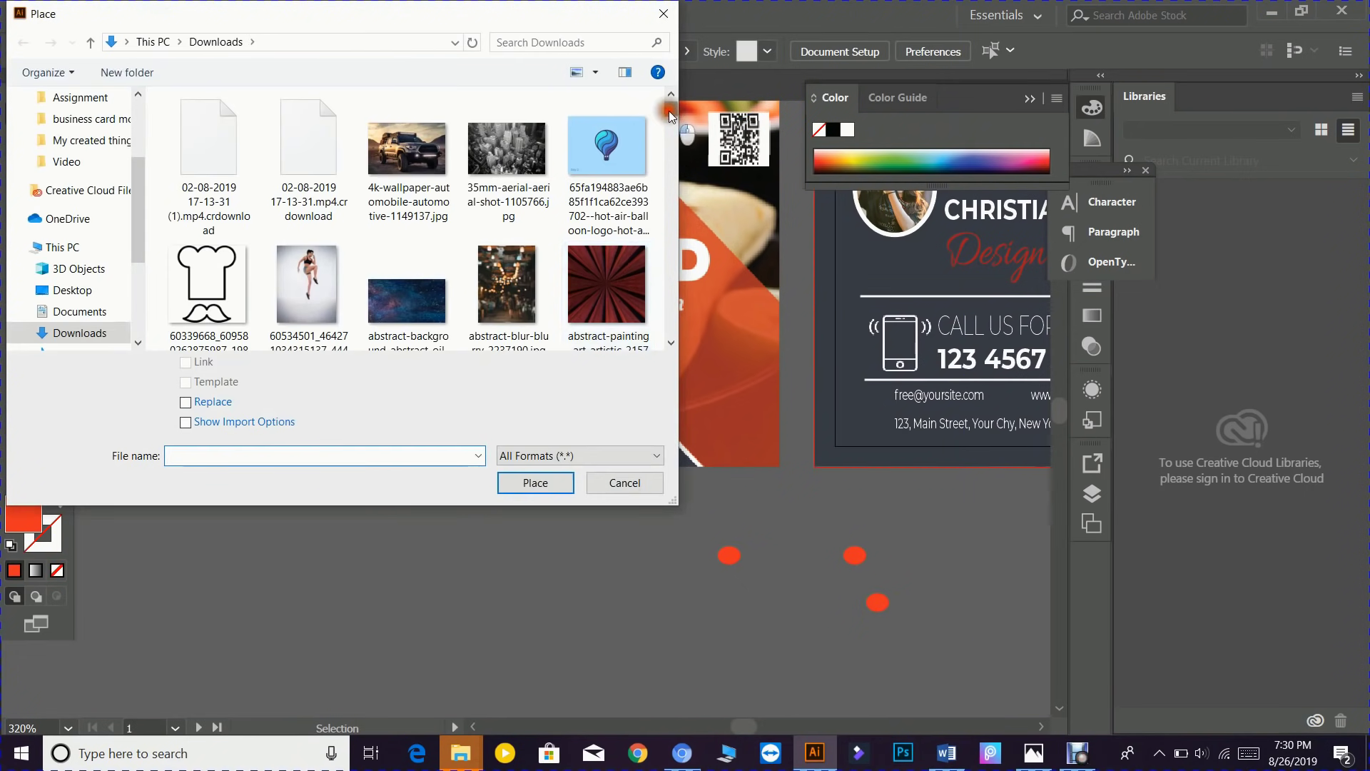
drag(669, 110, 669, 333)
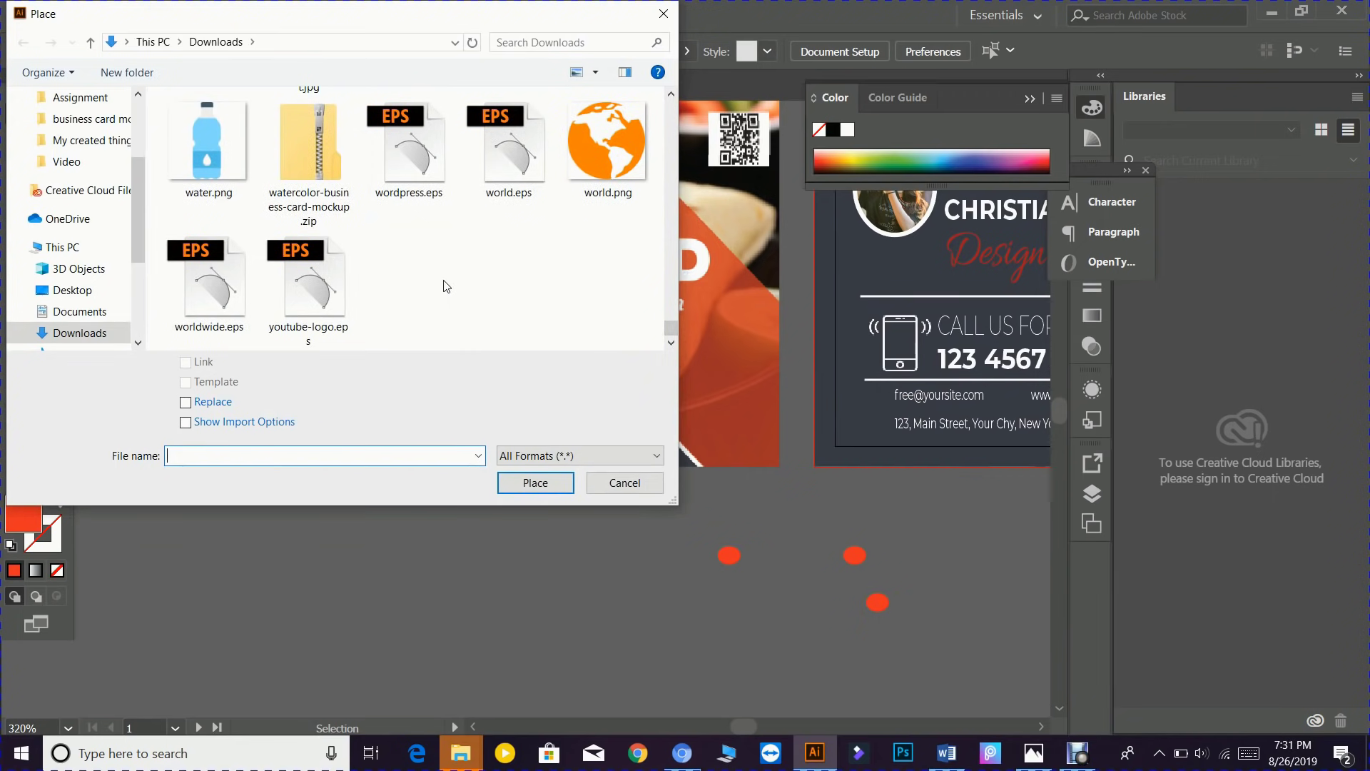
scroll(447, 286, up, 1)
scroll(447, 286, up, 1)
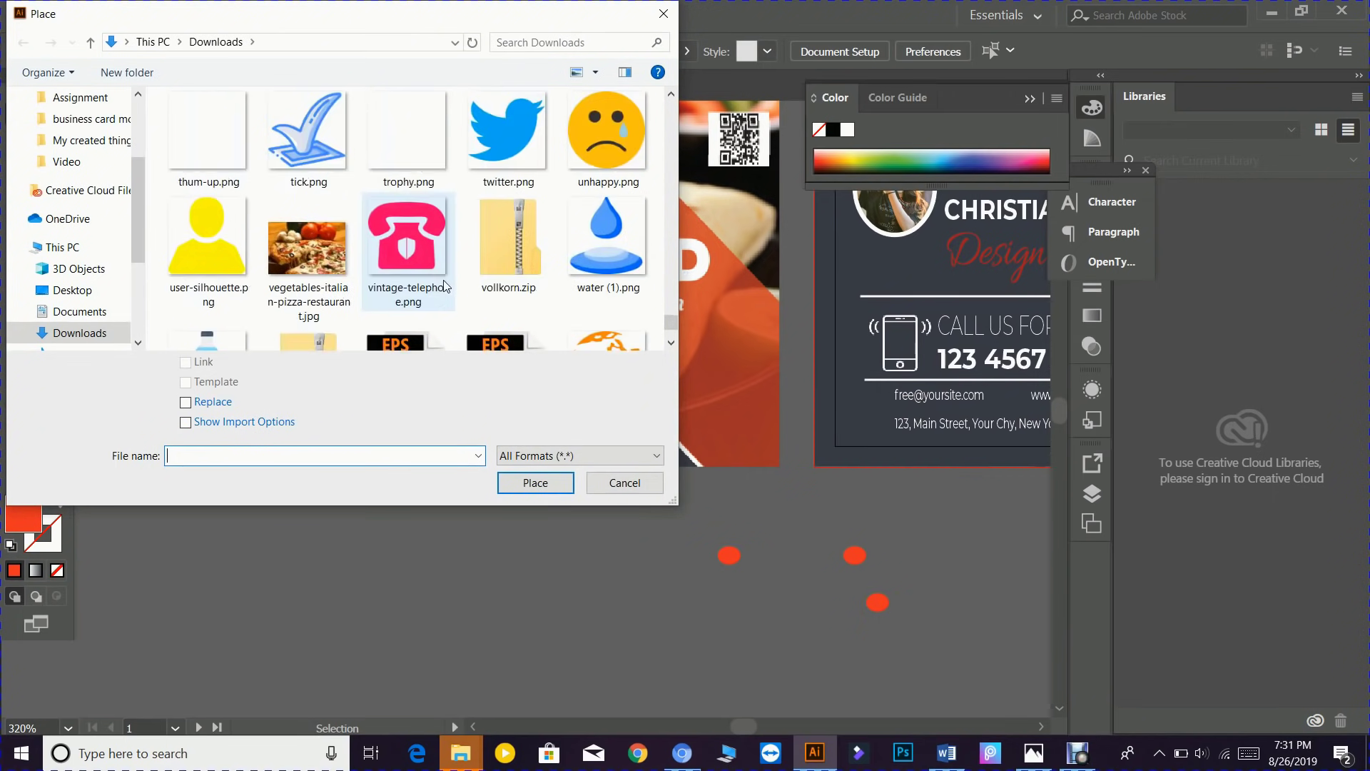
scroll(371, 198, up, 1)
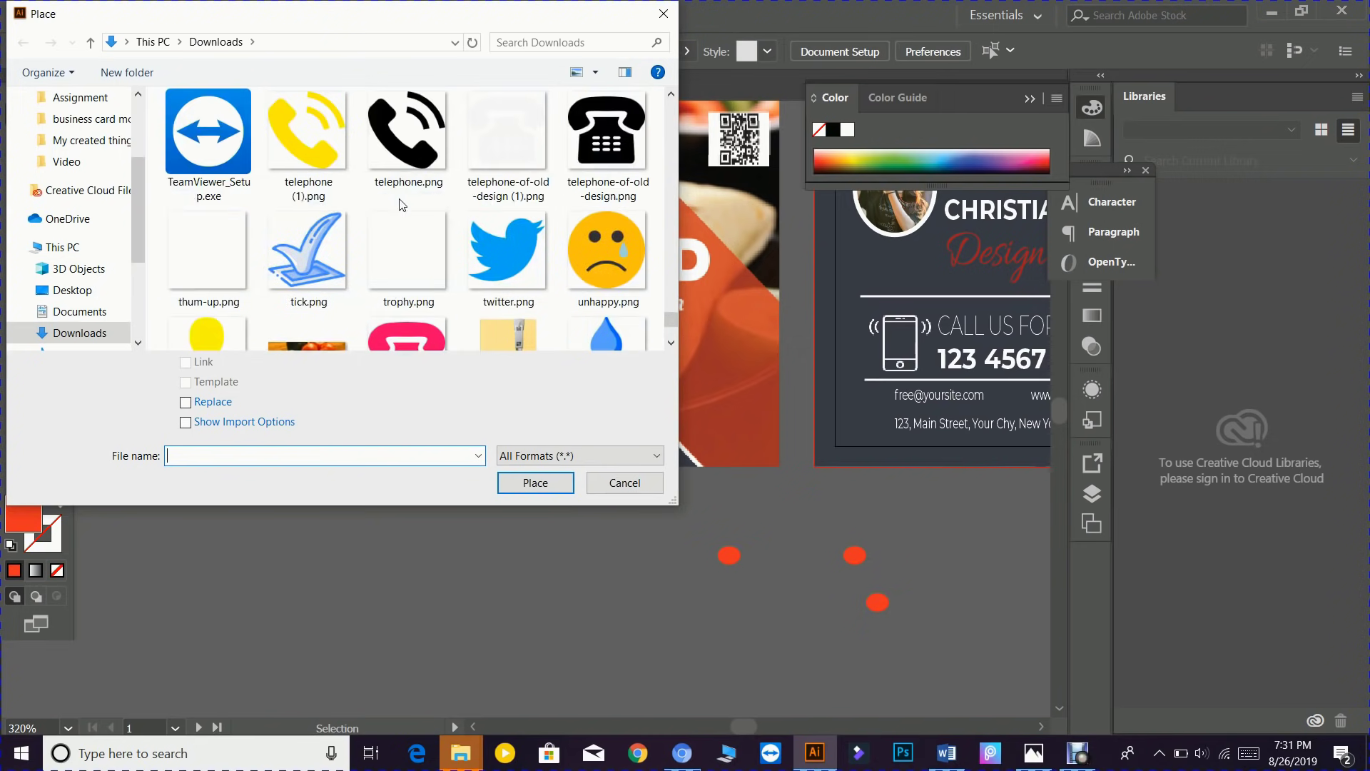
scroll(371, 193, up, 1)
scroll(395, 198, up, 2)
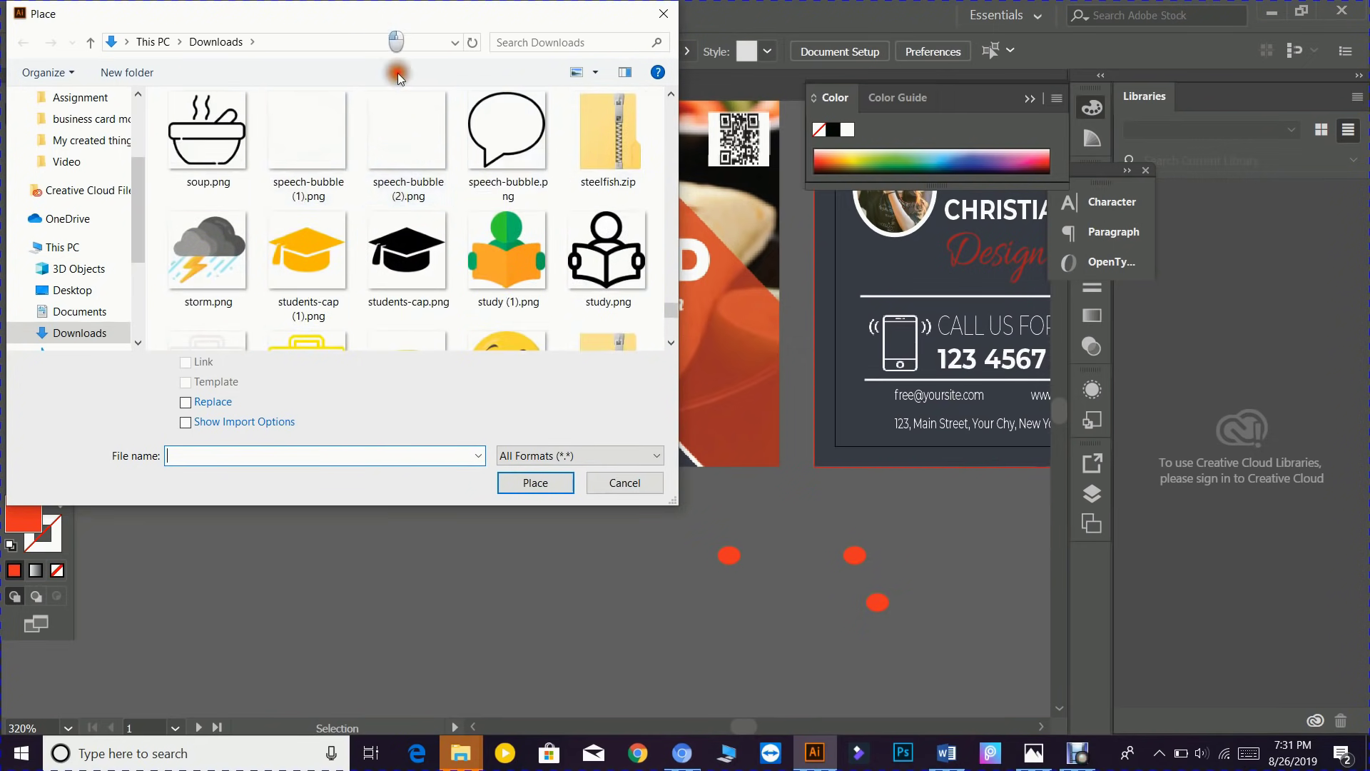
drag(386, 16, 376, 63)
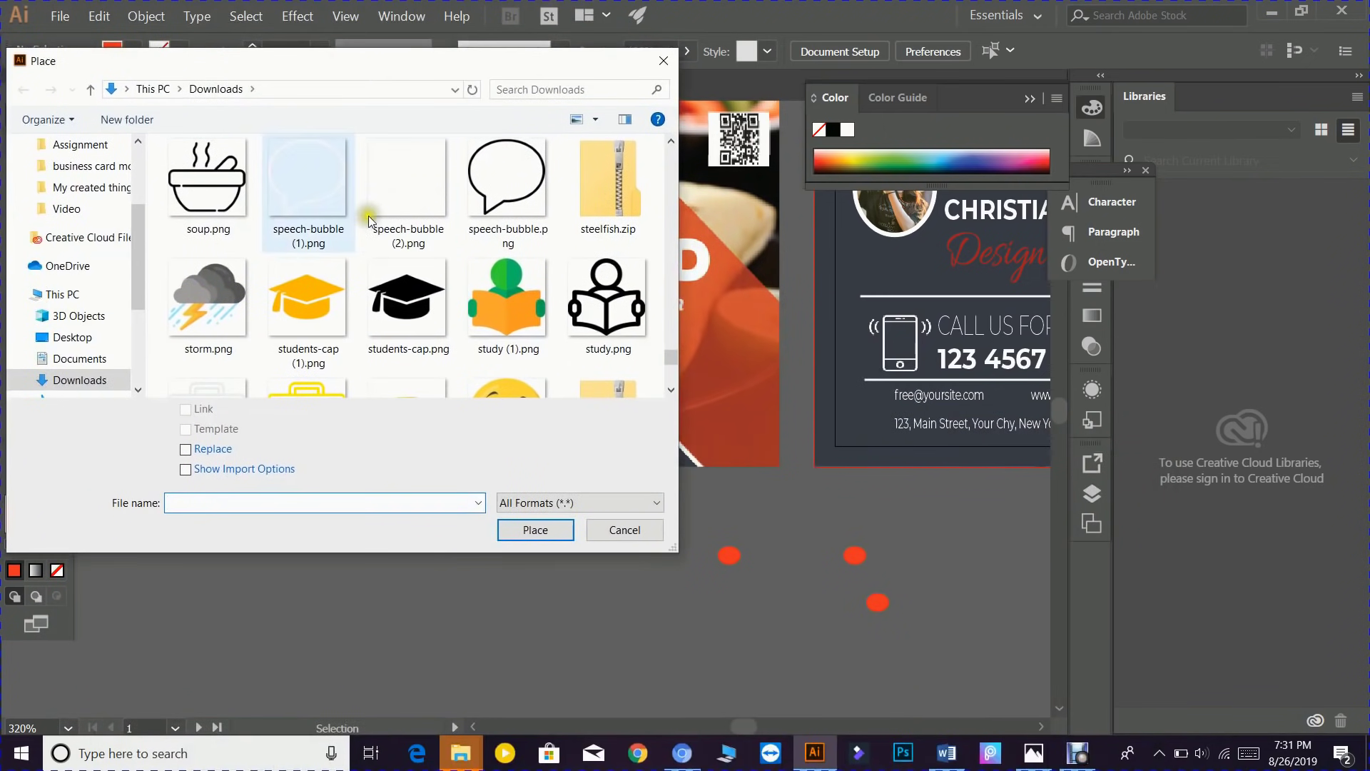
scroll(405, 195, up, 1)
scroll(405, 197, up, 1)
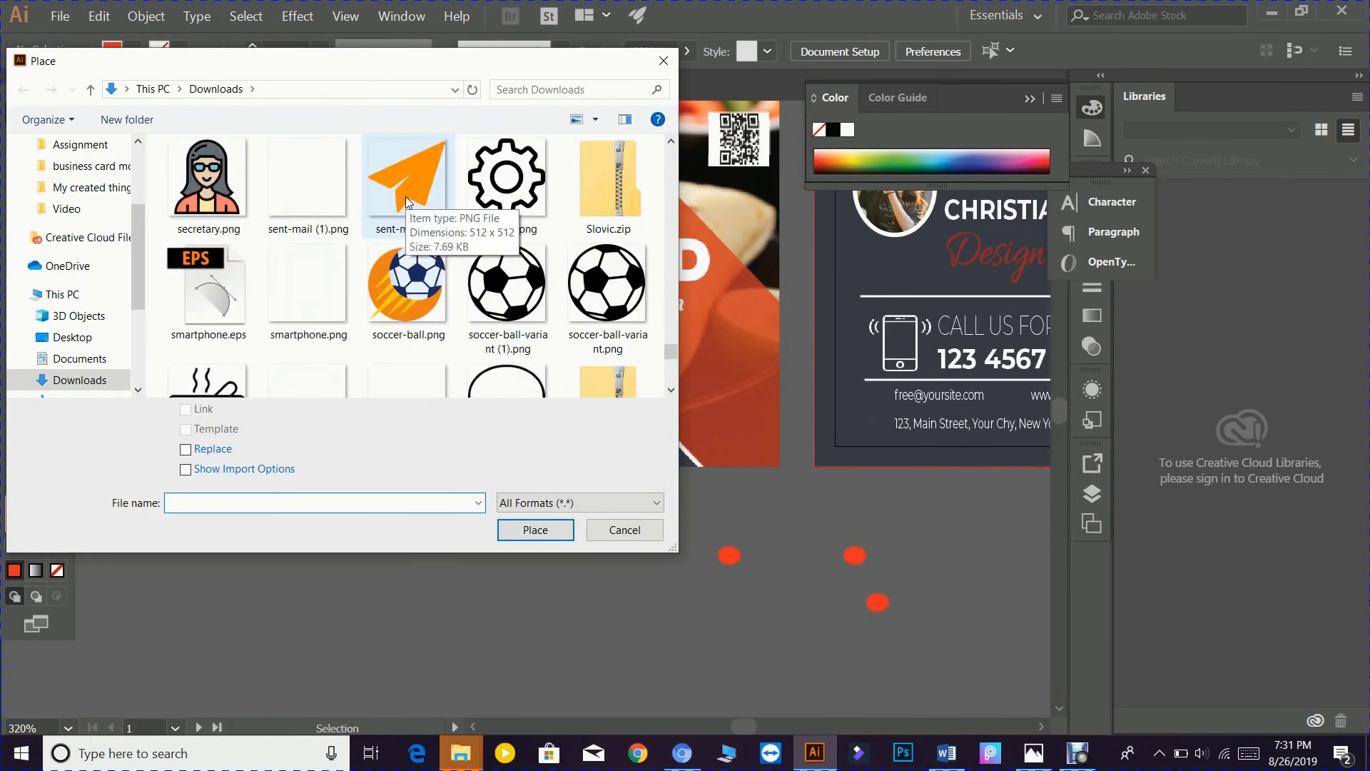
scroll(421, 207, up, 1)
scroll(423, 209, up, 1)
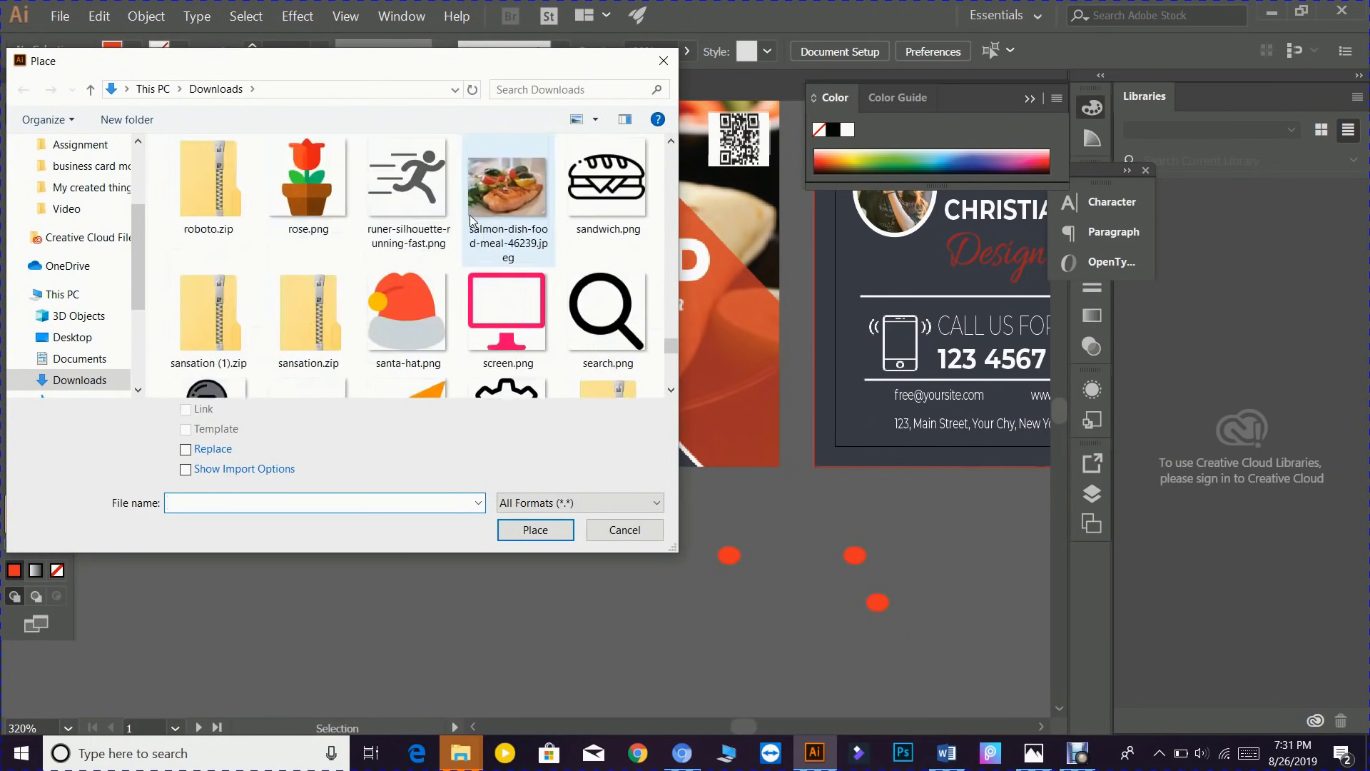
scroll(417, 221, up, 2)
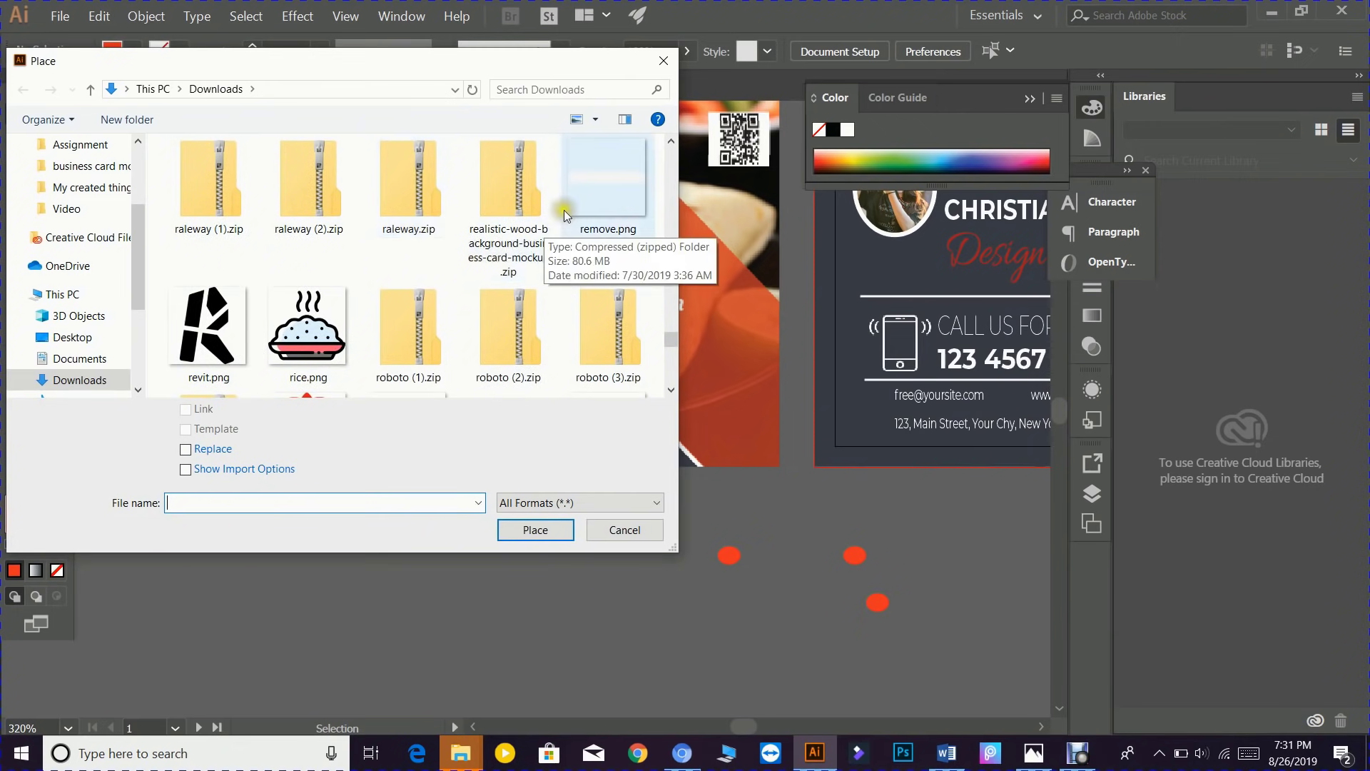
scroll(549, 207, up, 2)
scroll(394, 209, up, 2)
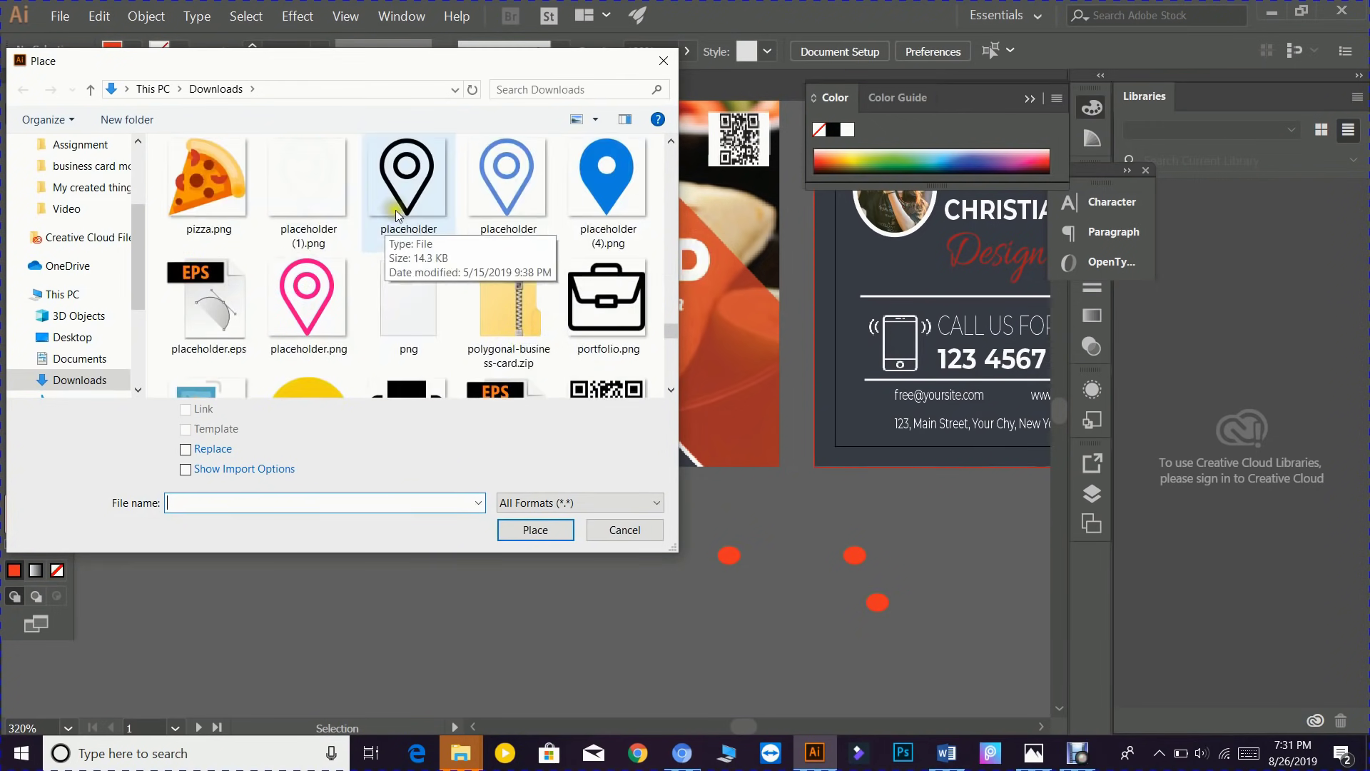
click(314, 280)
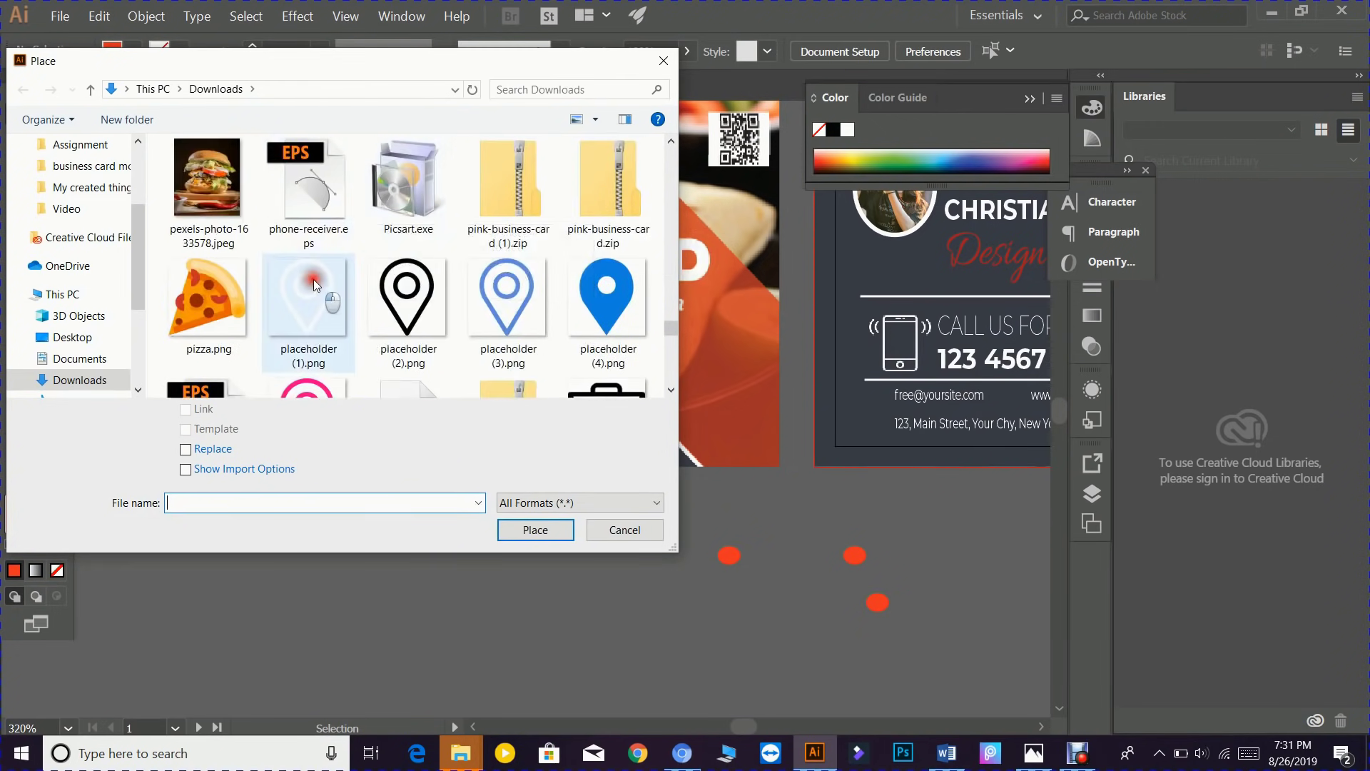
click(522, 531)
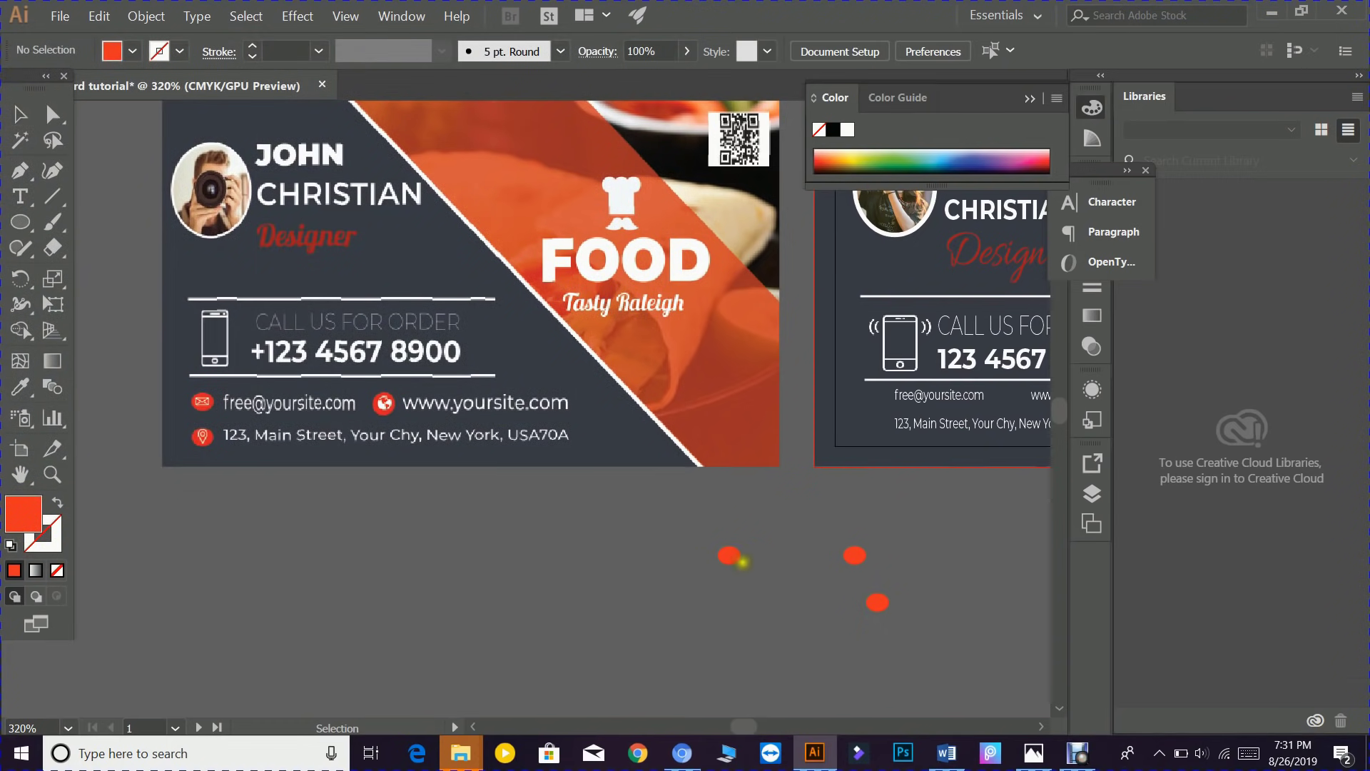
- Position the placeholder pin image over the orange oval and stretch it to fit
scroll(703, 564, up, 1)
scroll(703, 642, up, 5)
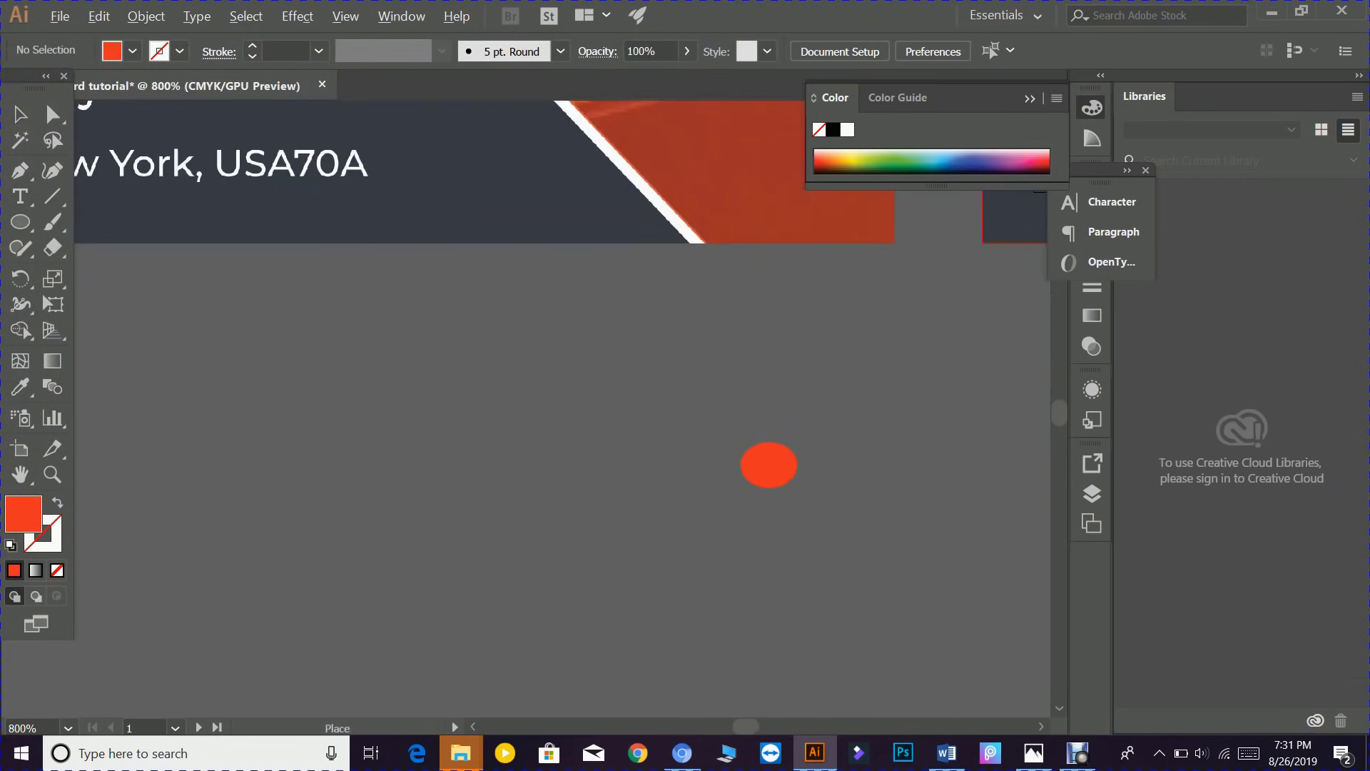
scroll(721, 590, up, 5)
drag(857, 379, 588, 434)
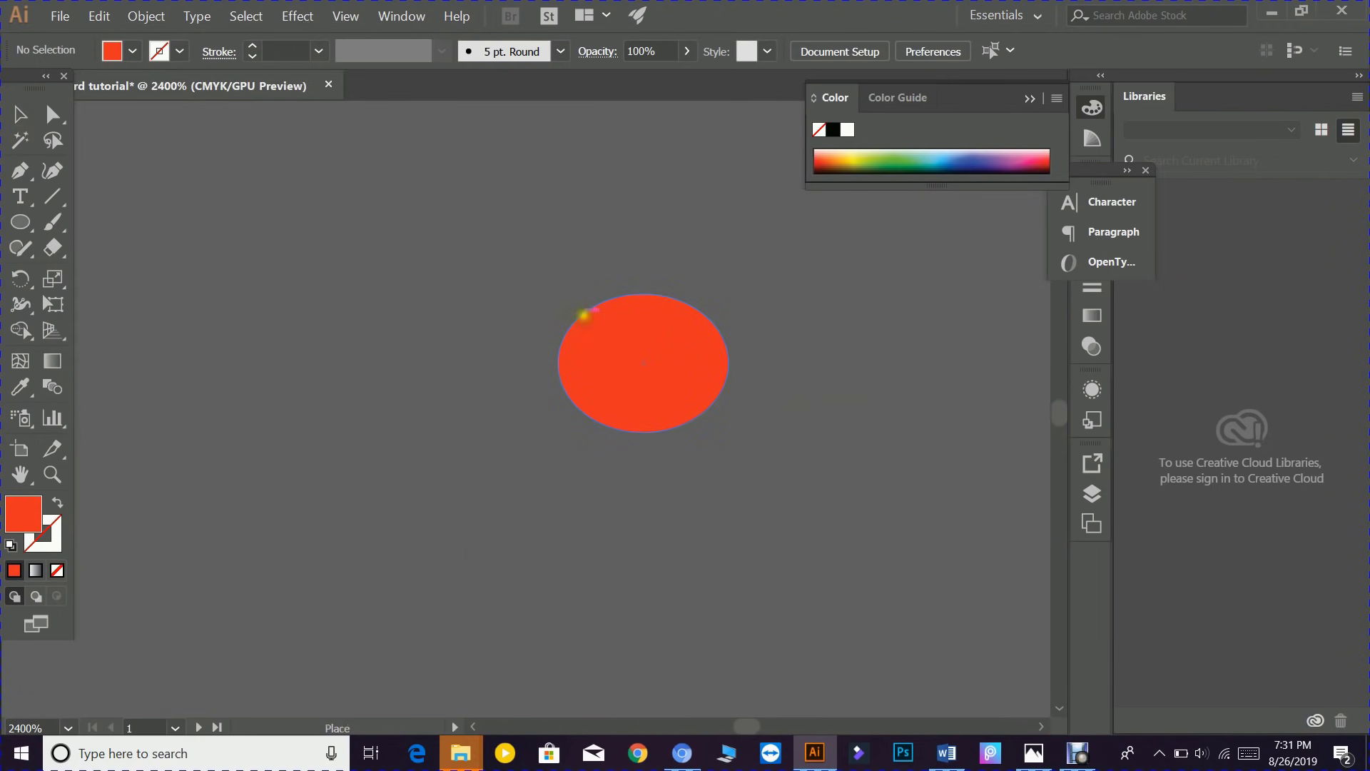
drag(590, 319, 710, 419)
drag(690, 368, 713, 368)
drag(587, 367, 573, 367)
drag(640, 319, 643, 302)
click(517, 260)
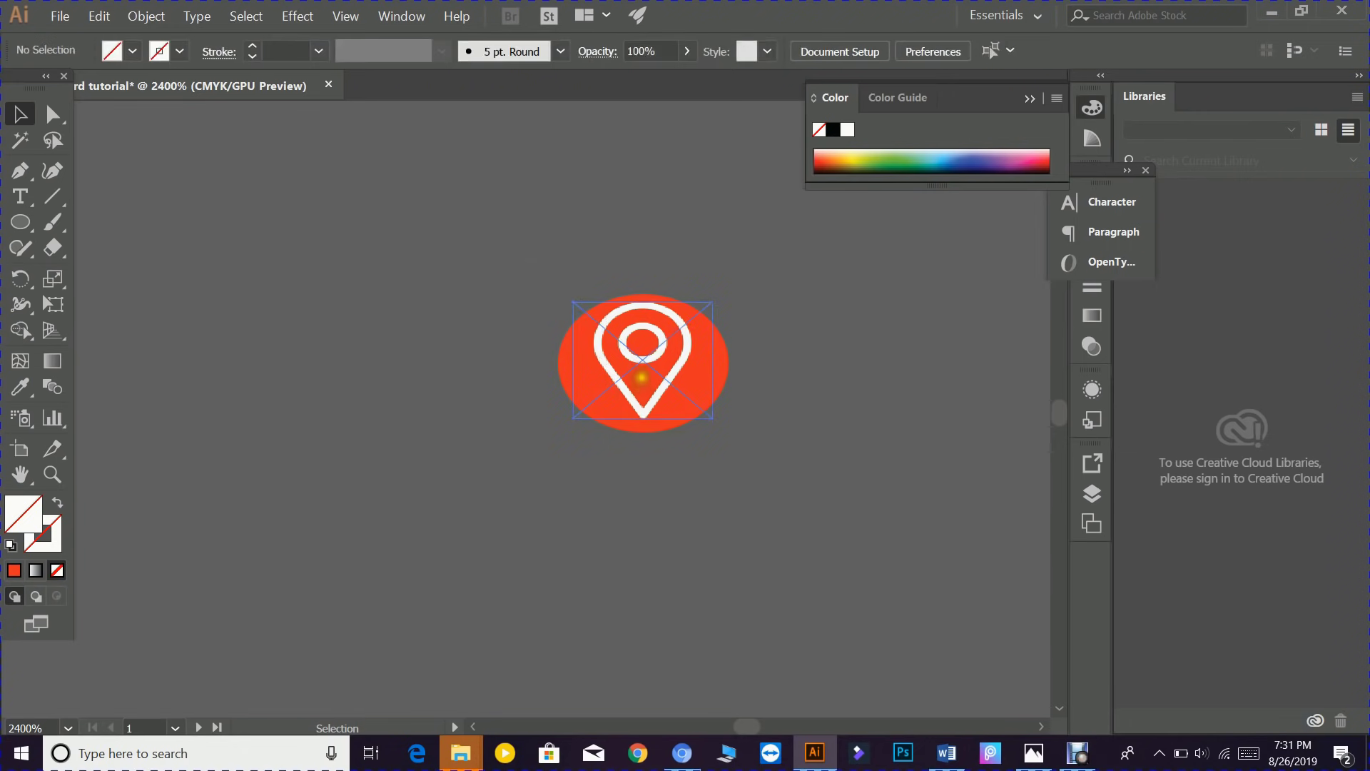
click(641, 371)
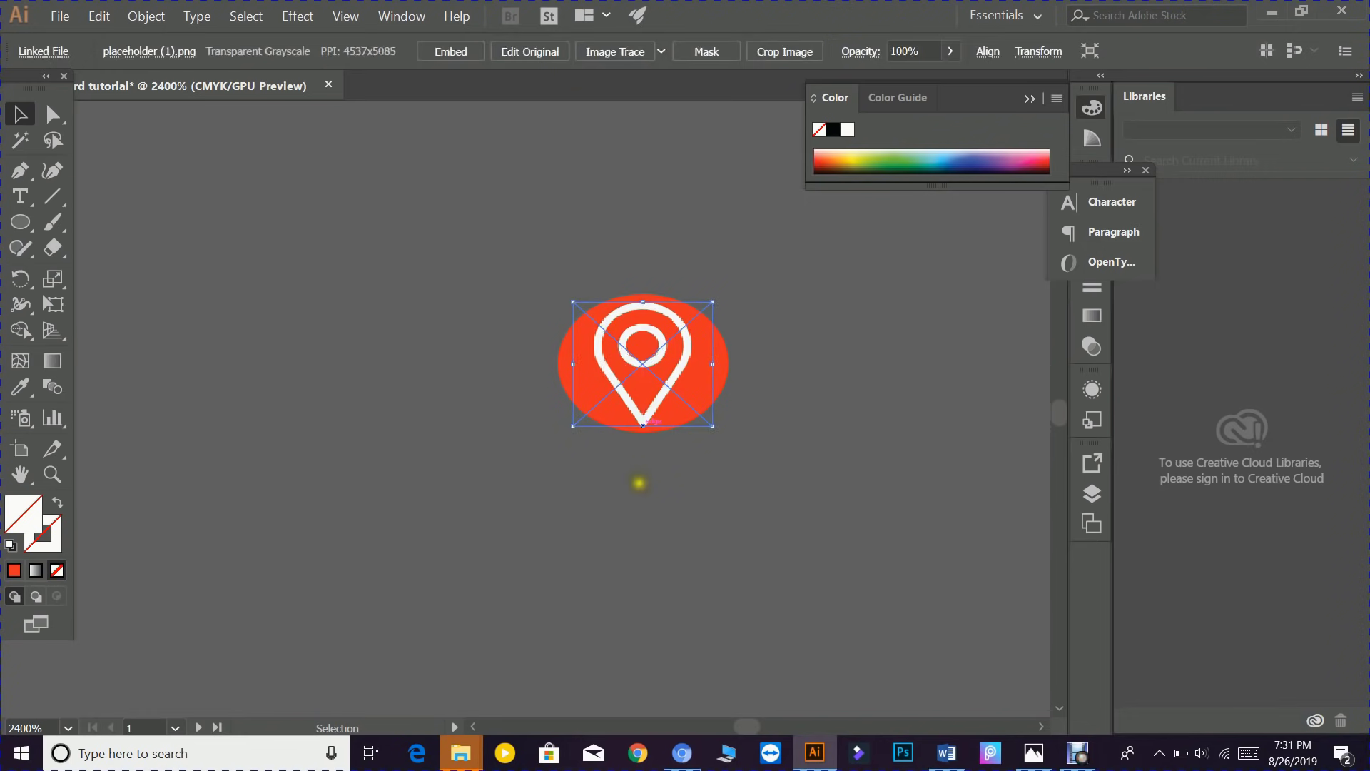
click(484, 271)
- Group the pin image and the oval into a single location icon
drag(716, 468, 739, 428)
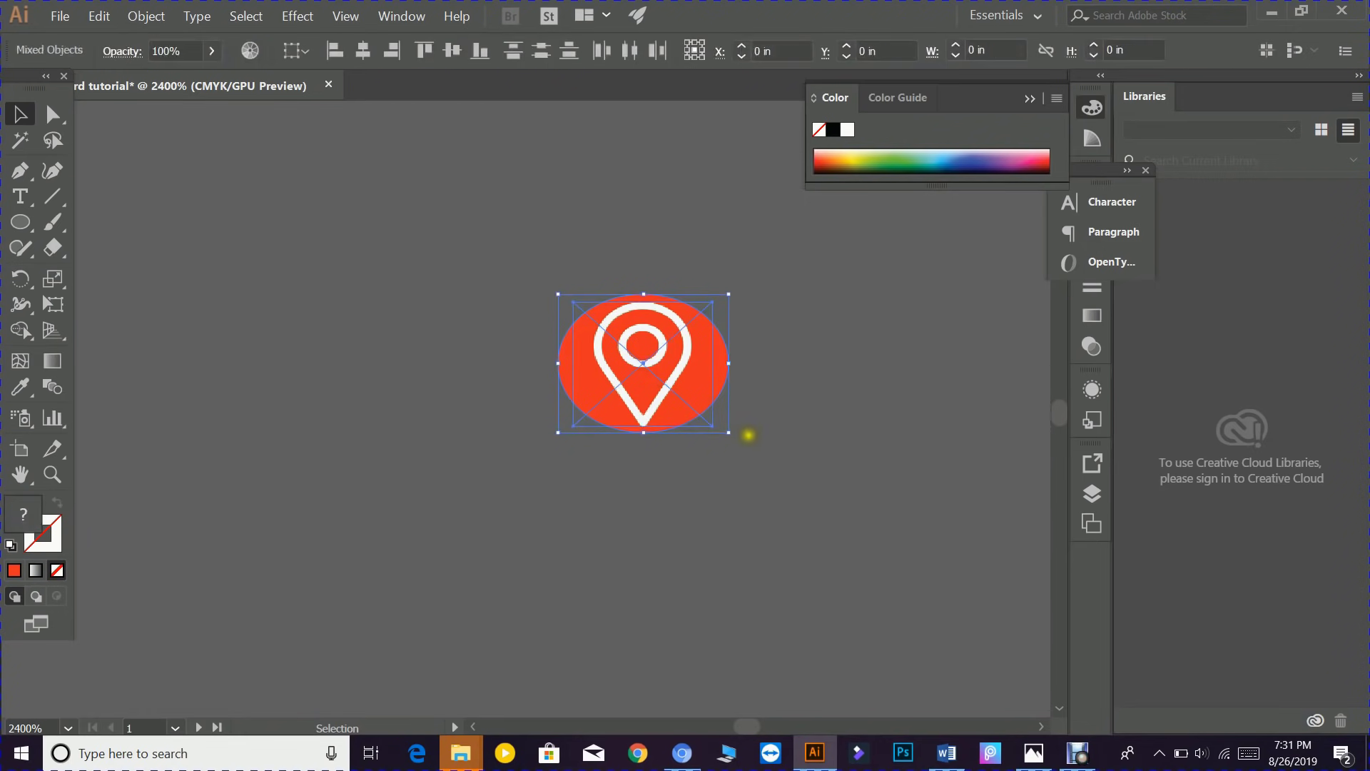
right_click(618, 384)
click(660, 479)
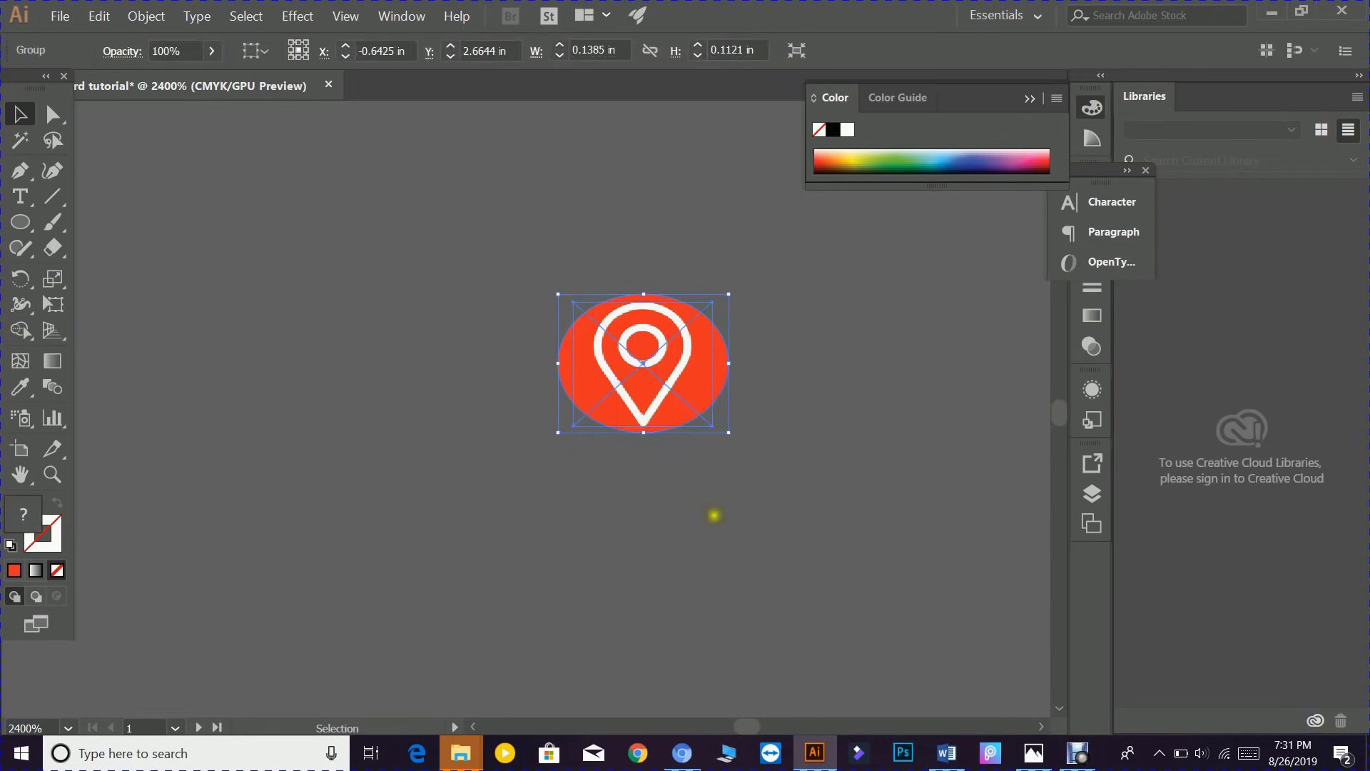
scroll(712, 514, down, 3)
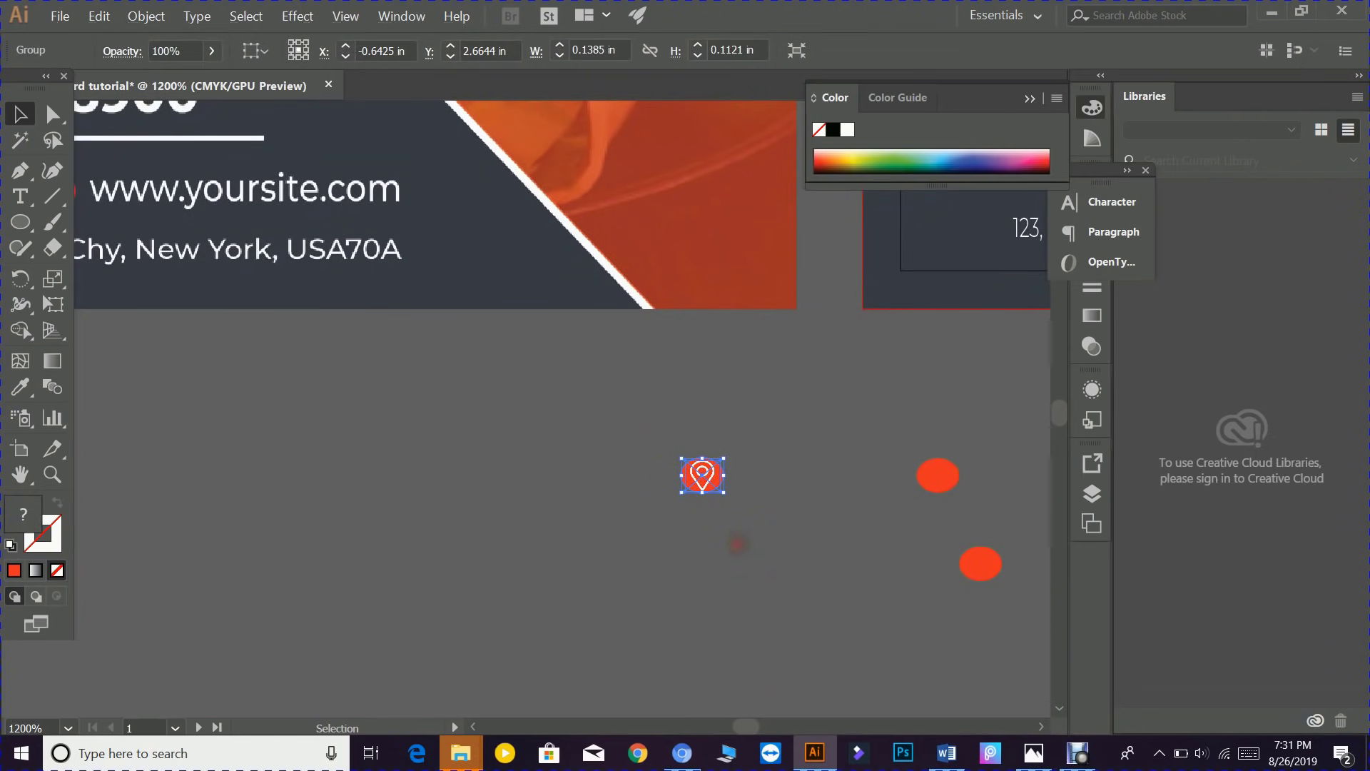
click(737, 545)
scroll(850, 534, down, 2)
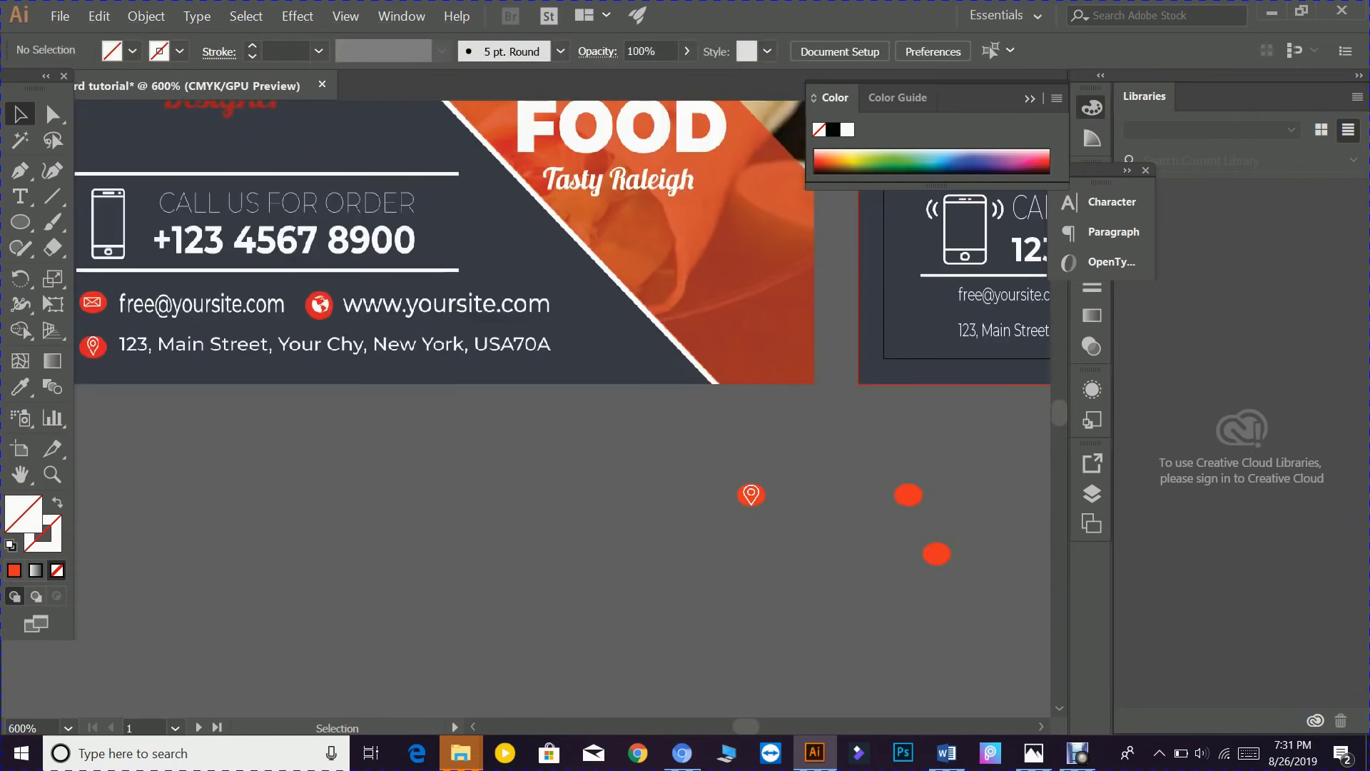
scroll(842, 535, down, 2)
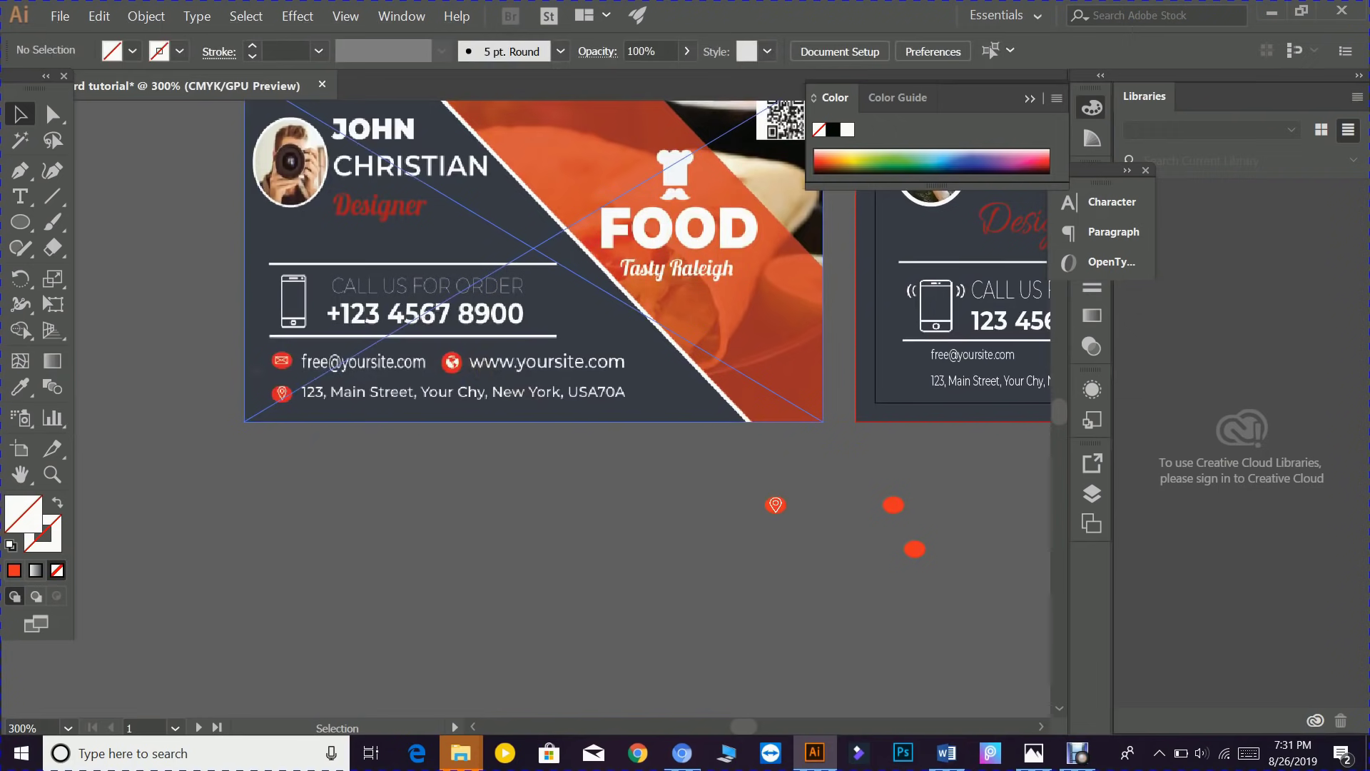
- Select the upper red ellipse and load global.png from Downloads for placing
click(893, 505)
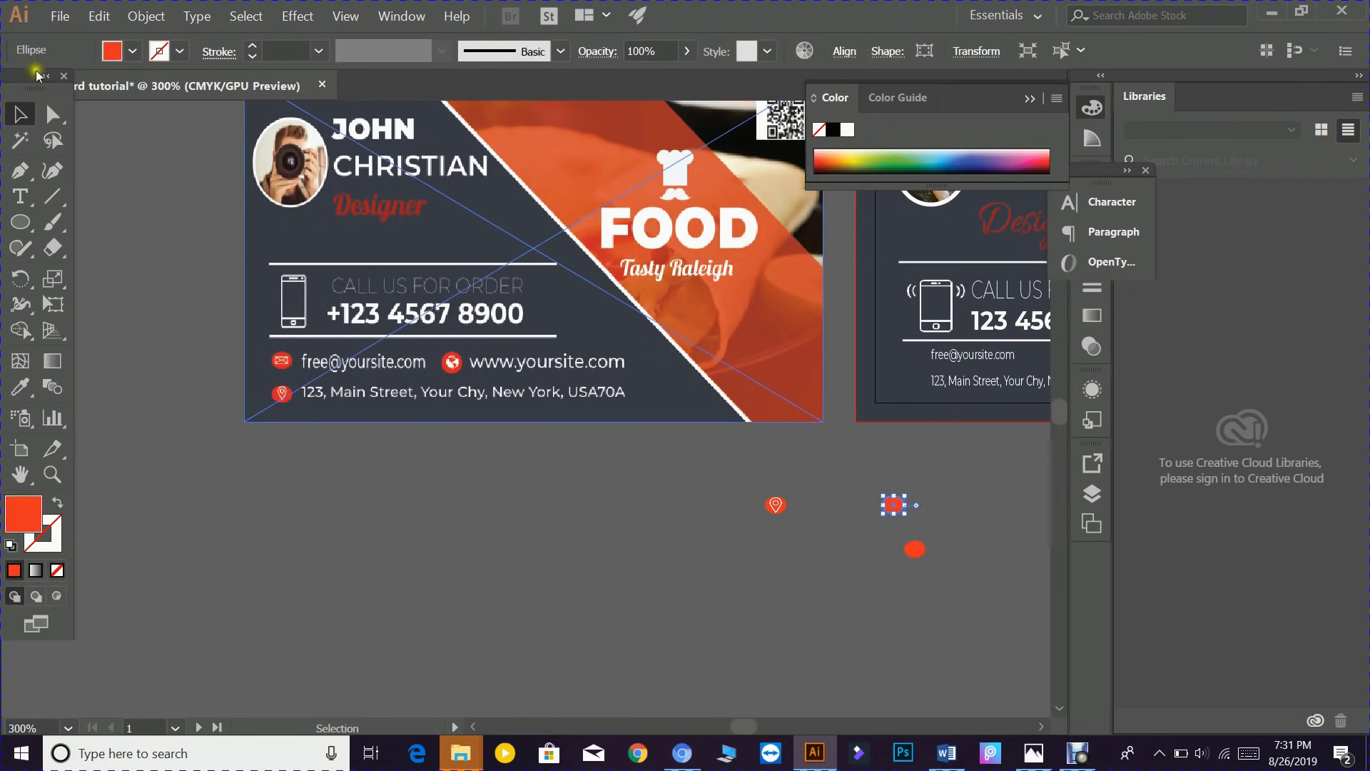
click(60, 16)
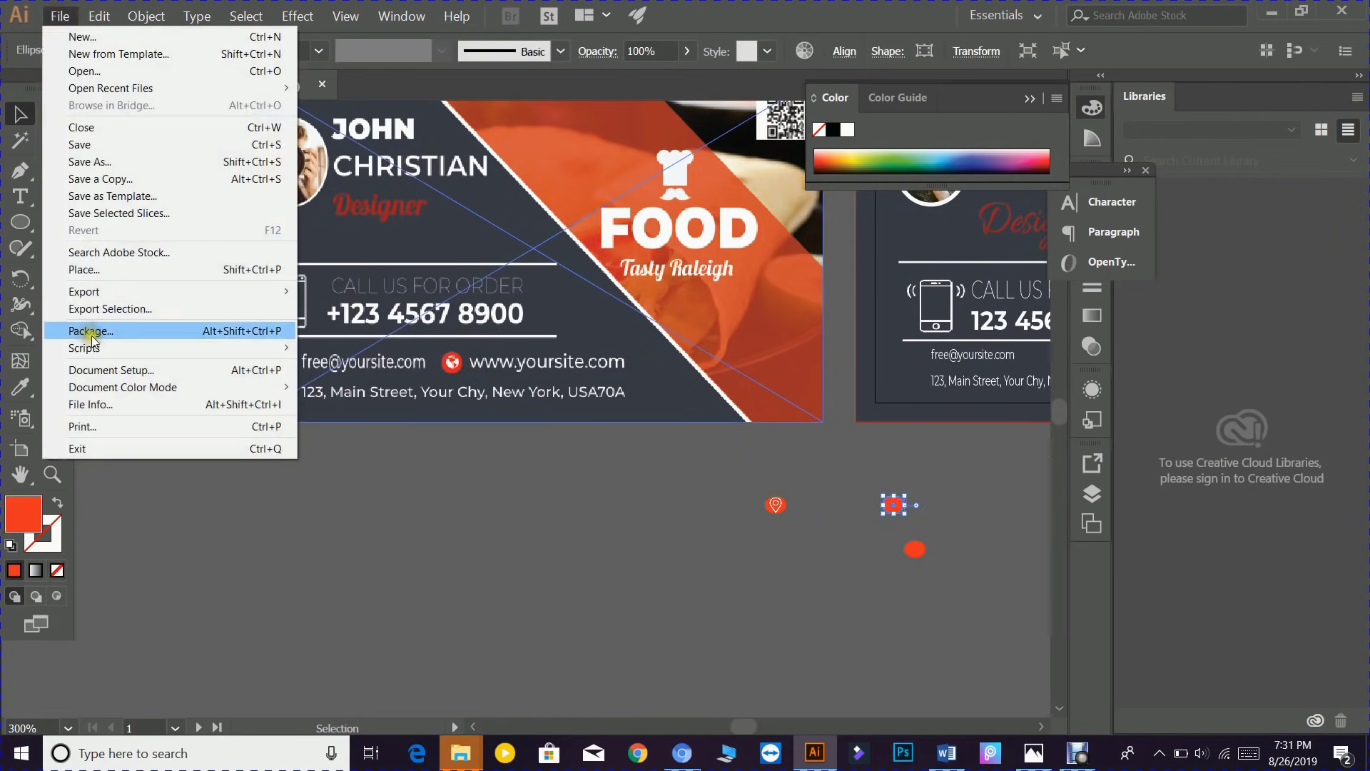
key(Escape)
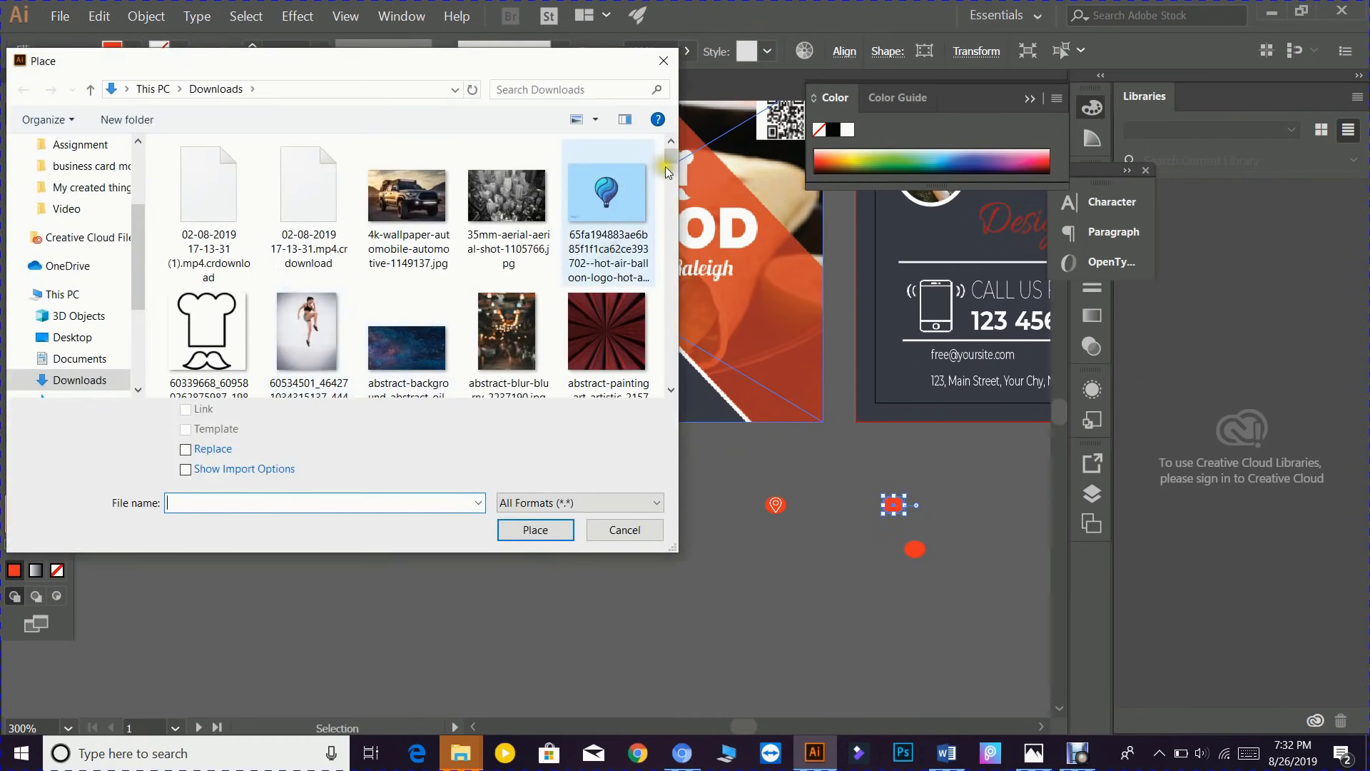
drag(665, 165, 665, 318)
drag(662, 378, 662, 384)
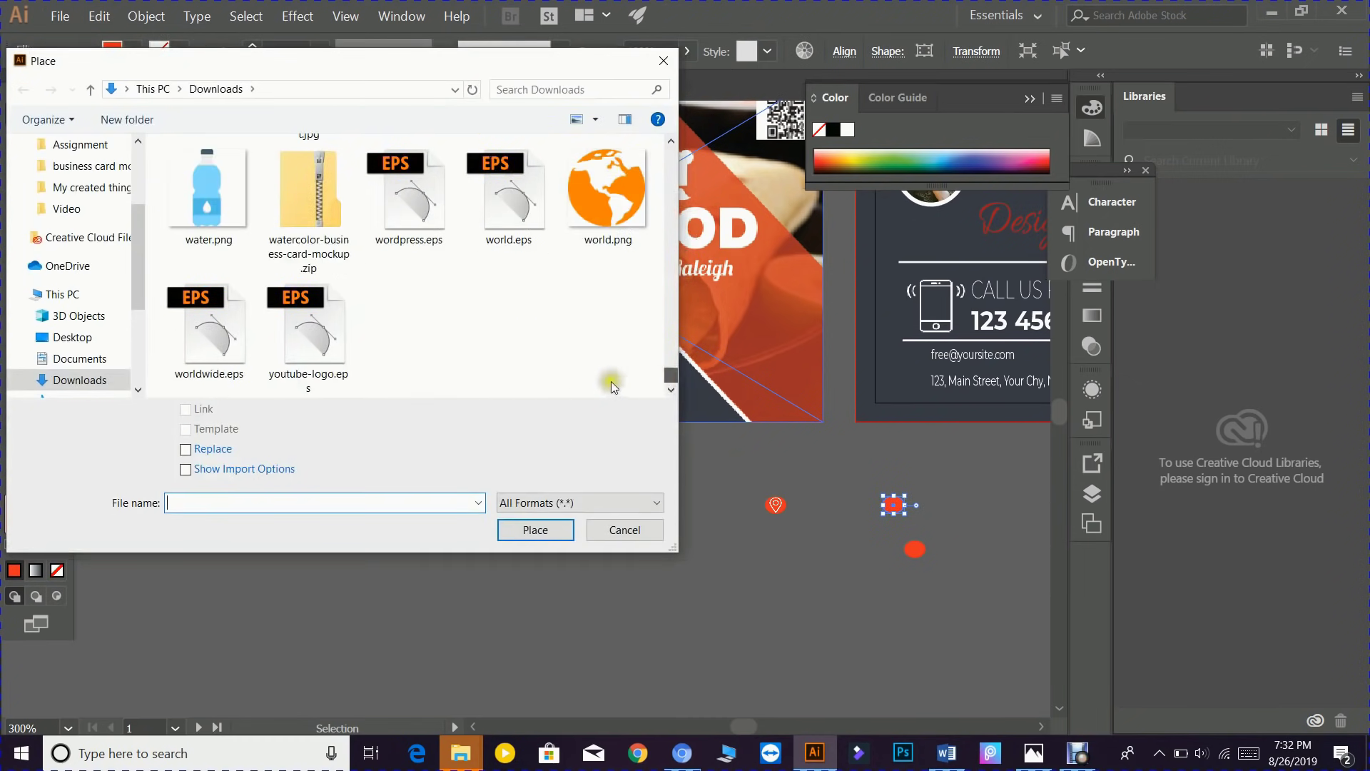
scroll(440, 260, up, 4)
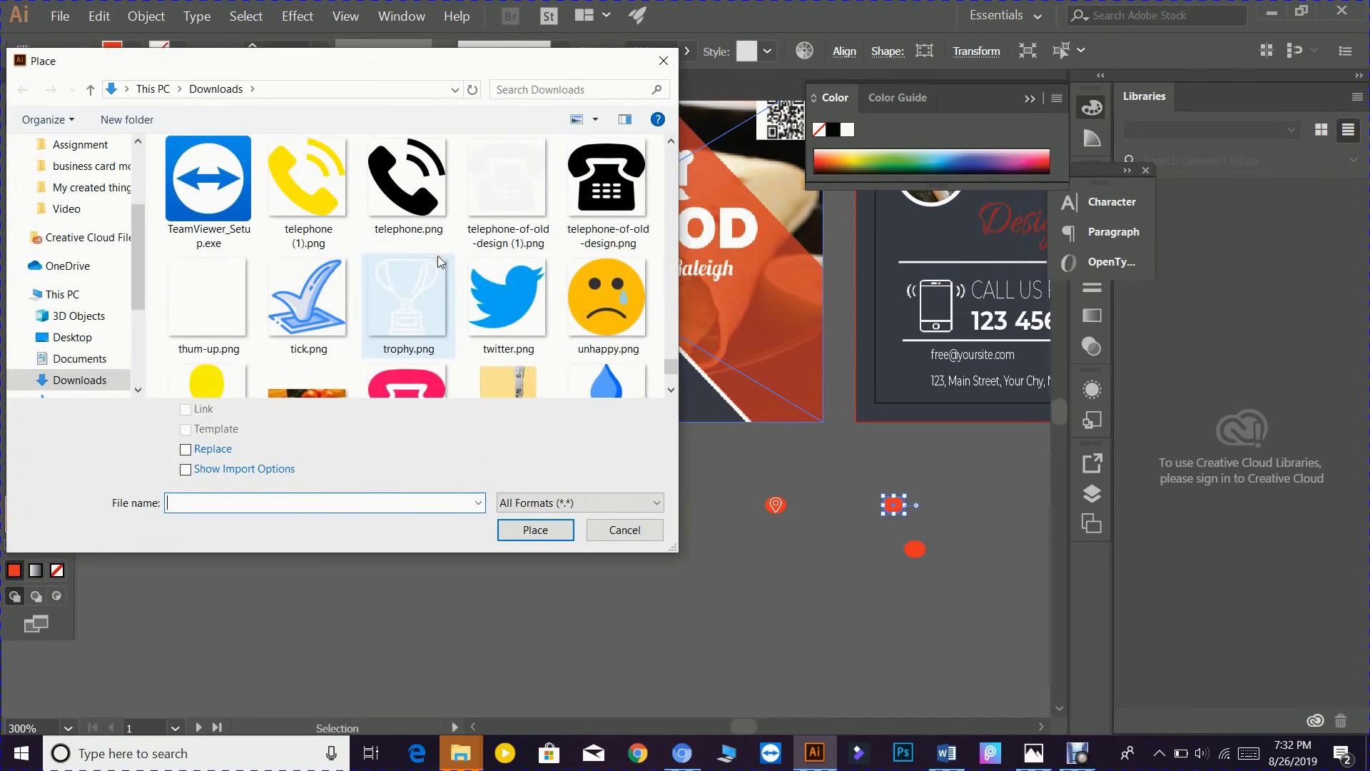
scroll(438, 255, up, 3)
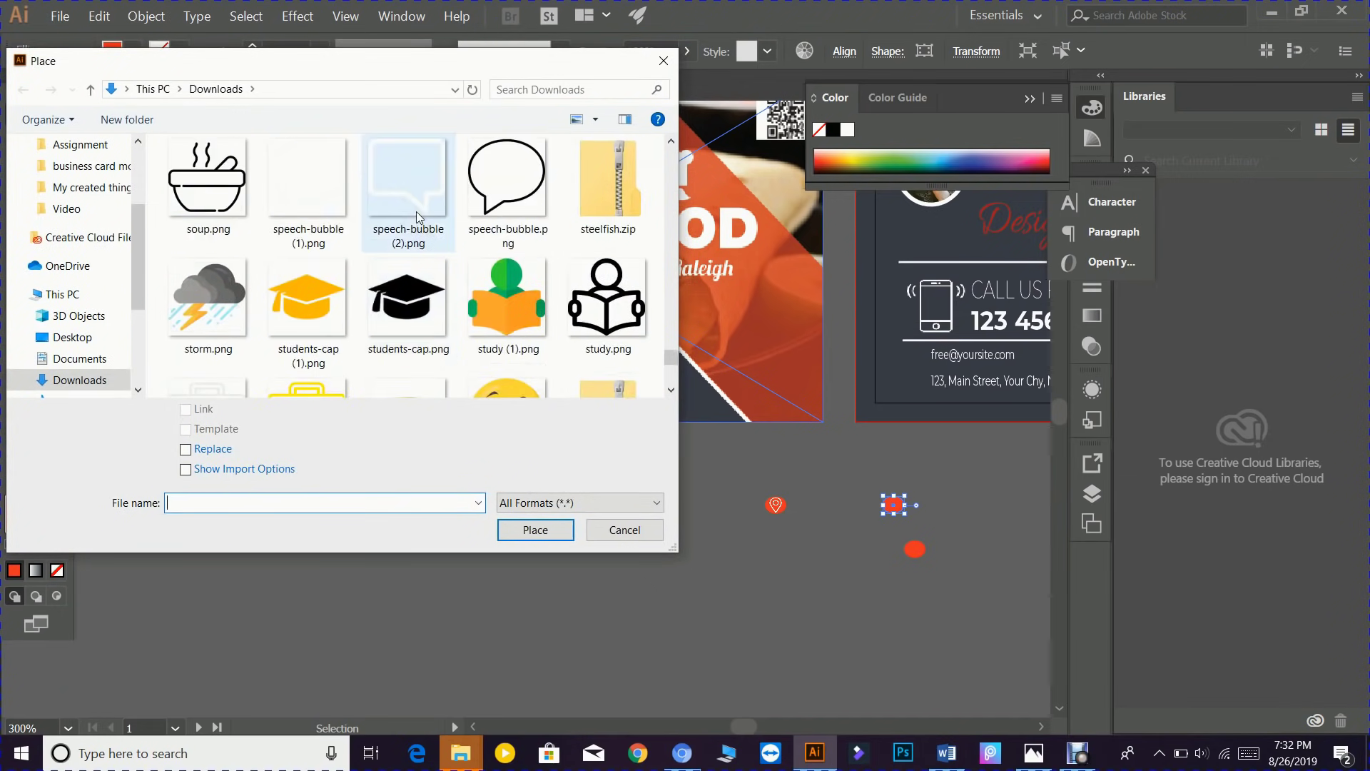
scroll(417, 211, up, 5)
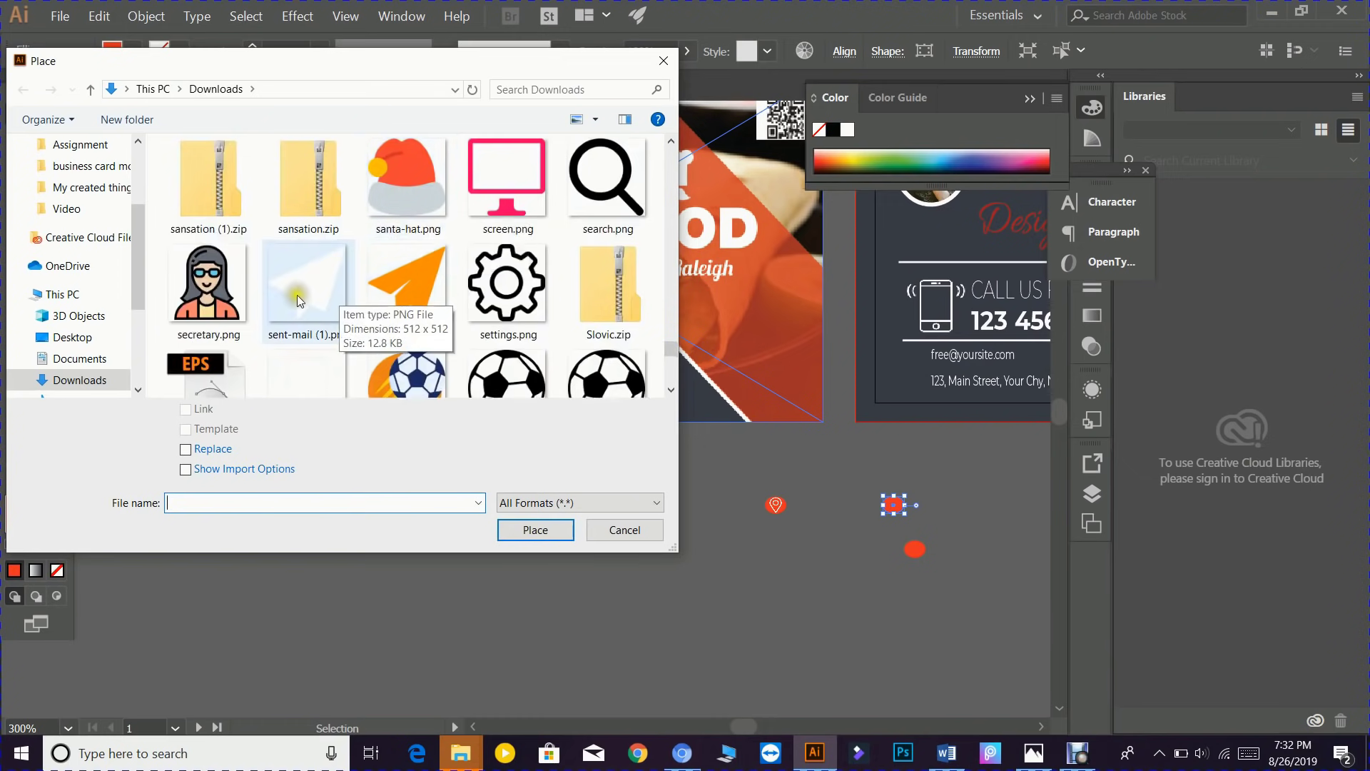
scroll(414, 286, up, 2)
scroll(431, 269, up, 2)
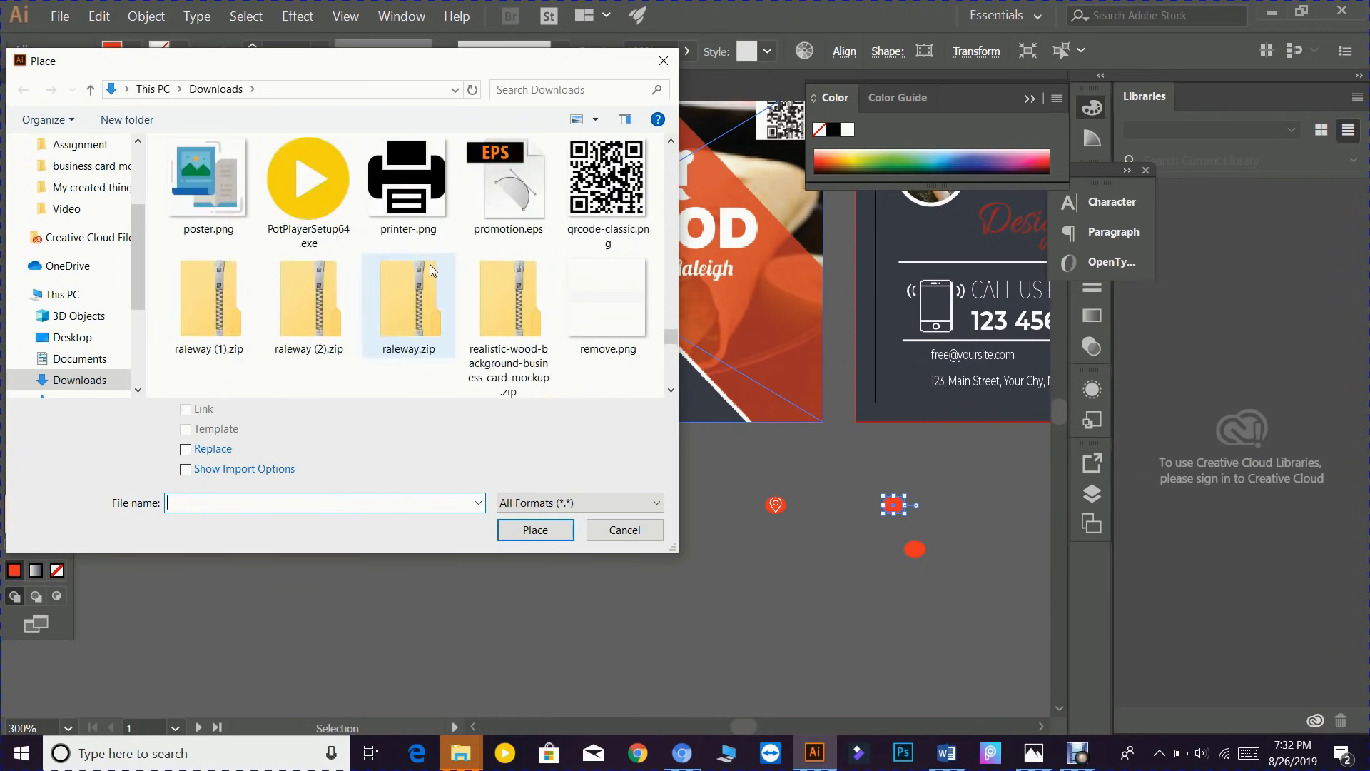
scroll(397, 251, up, 1)
scroll(393, 246, up, 1)
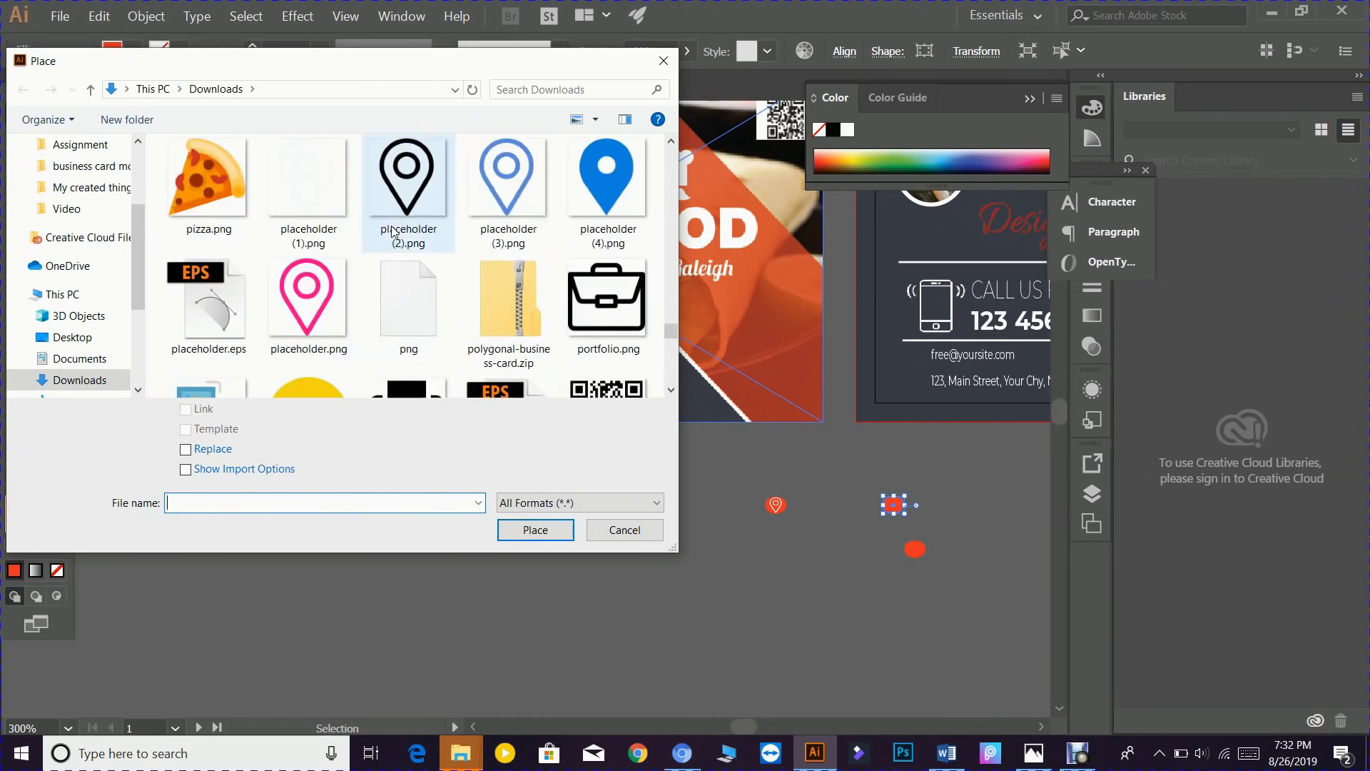
scroll(393, 214, up, 1)
scroll(349, 276, up, 1)
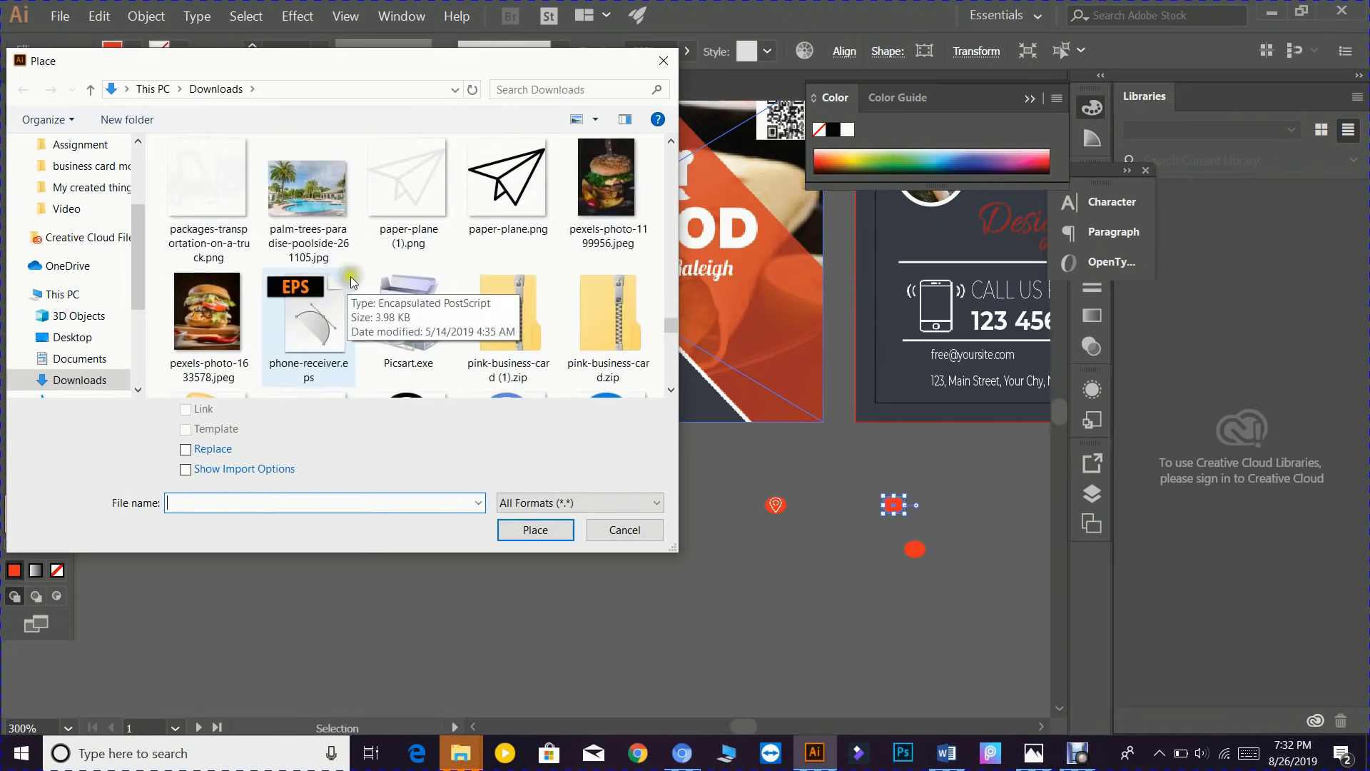
scroll(277, 209, up, 2)
scroll(404, 259, up, 2)
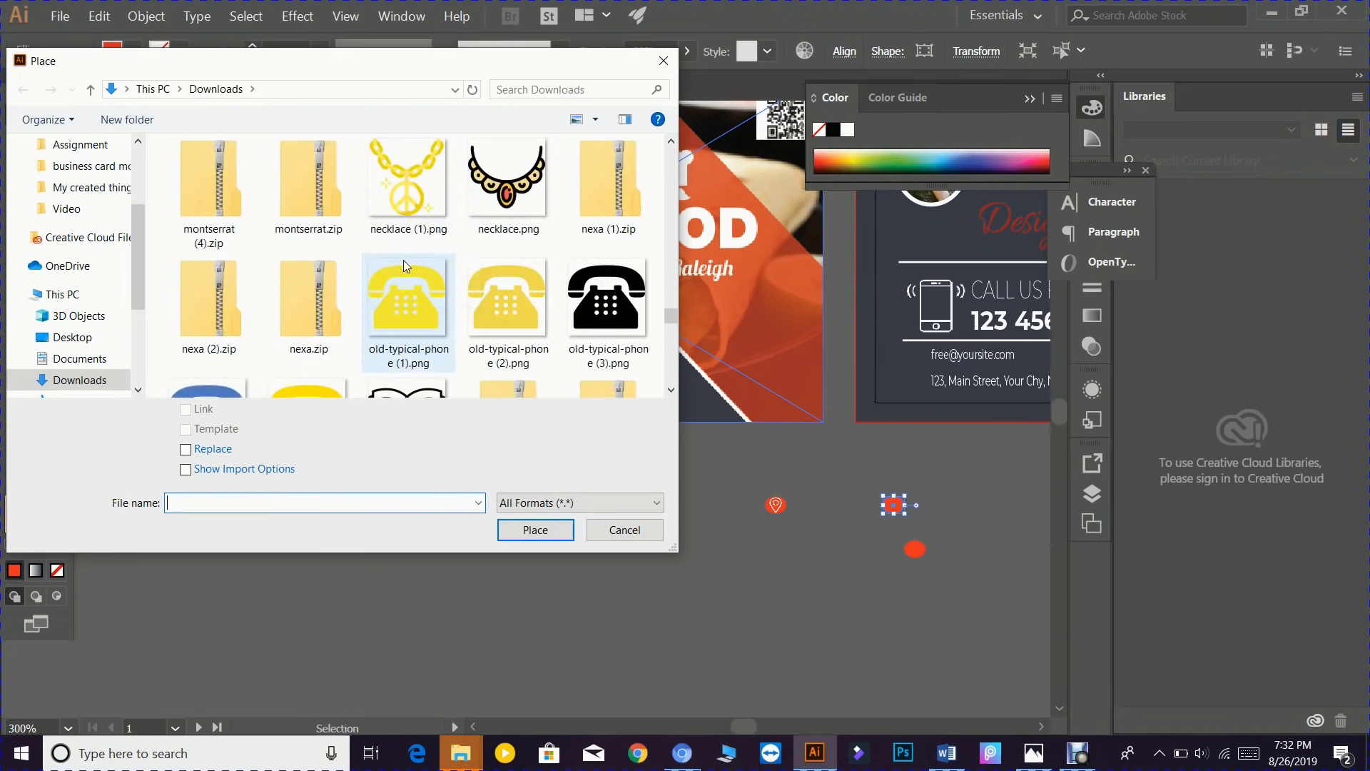
scroll(341, 254, up, 2)
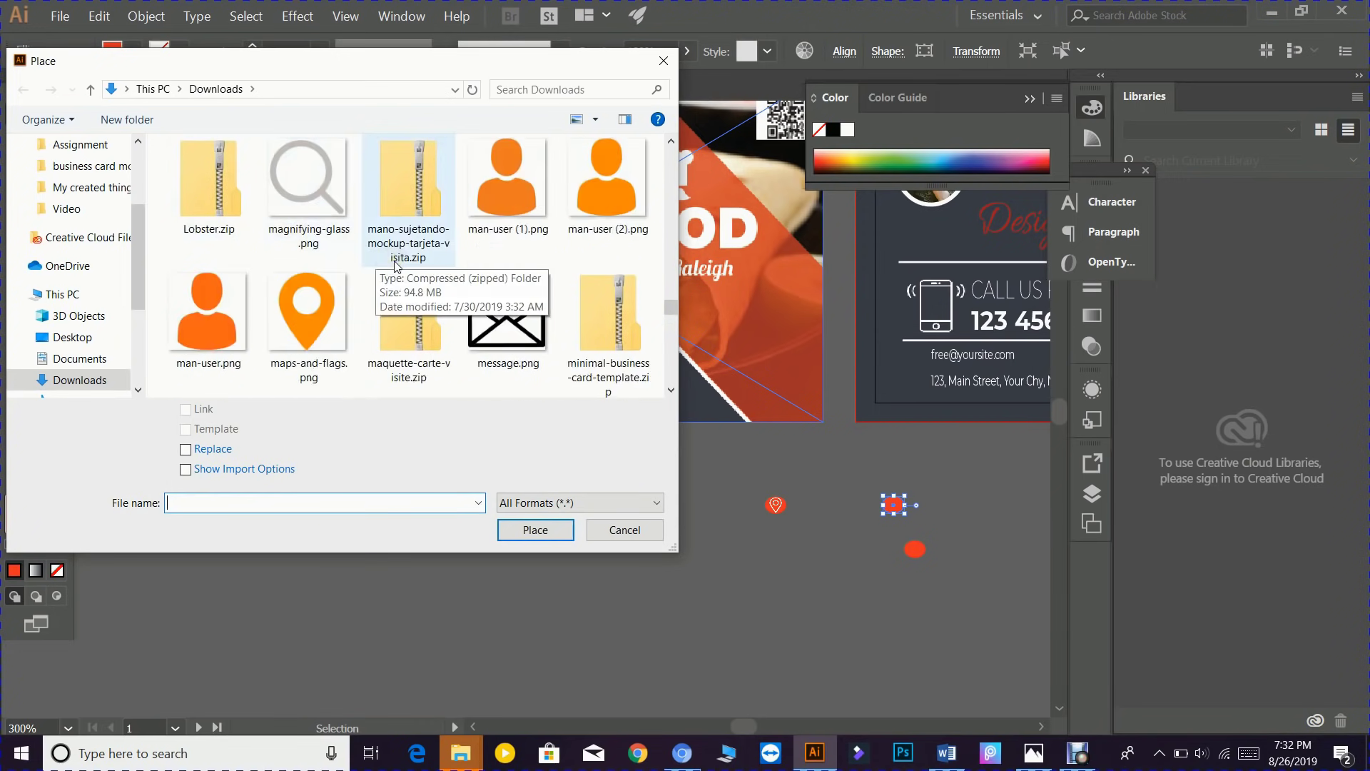
scroll(397, 264, up, 1)
scroll(322, 185, up, 1)
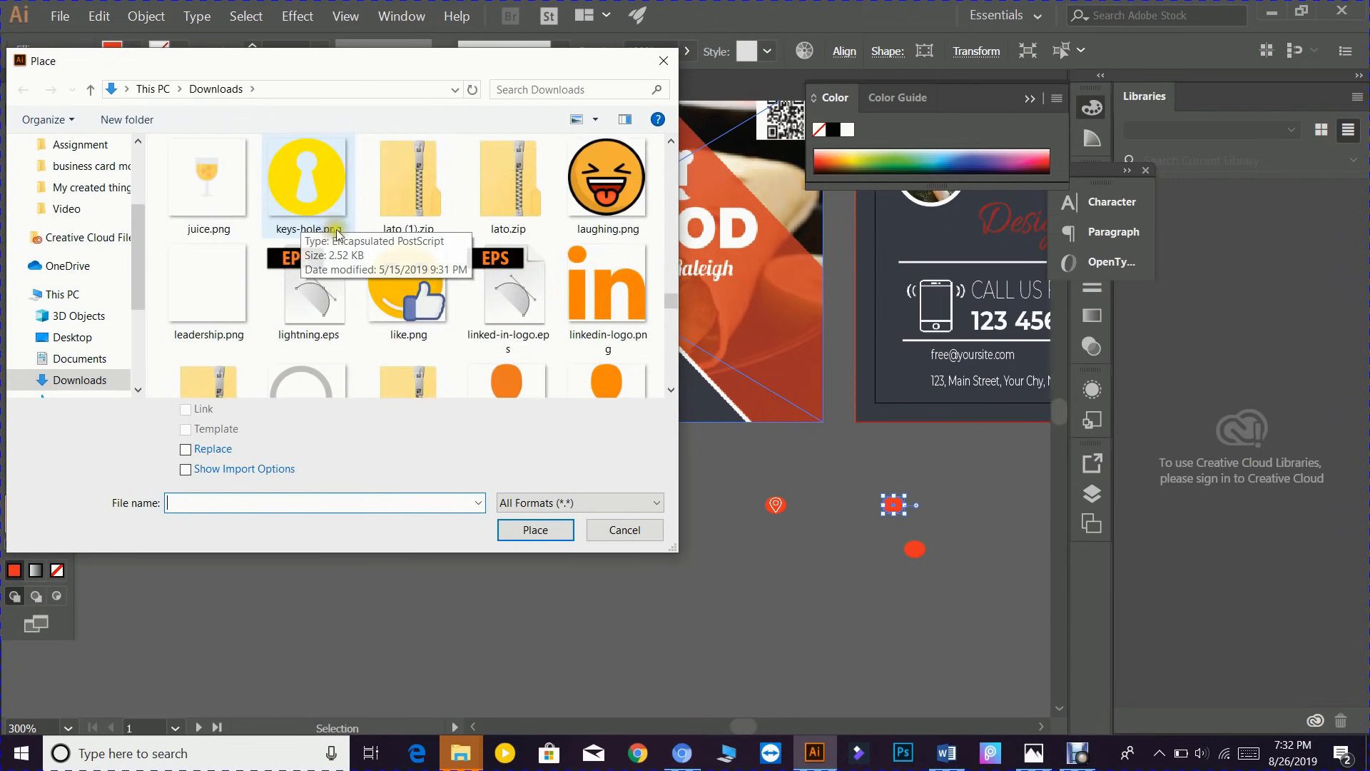
scroll(396, 239, up, 2)
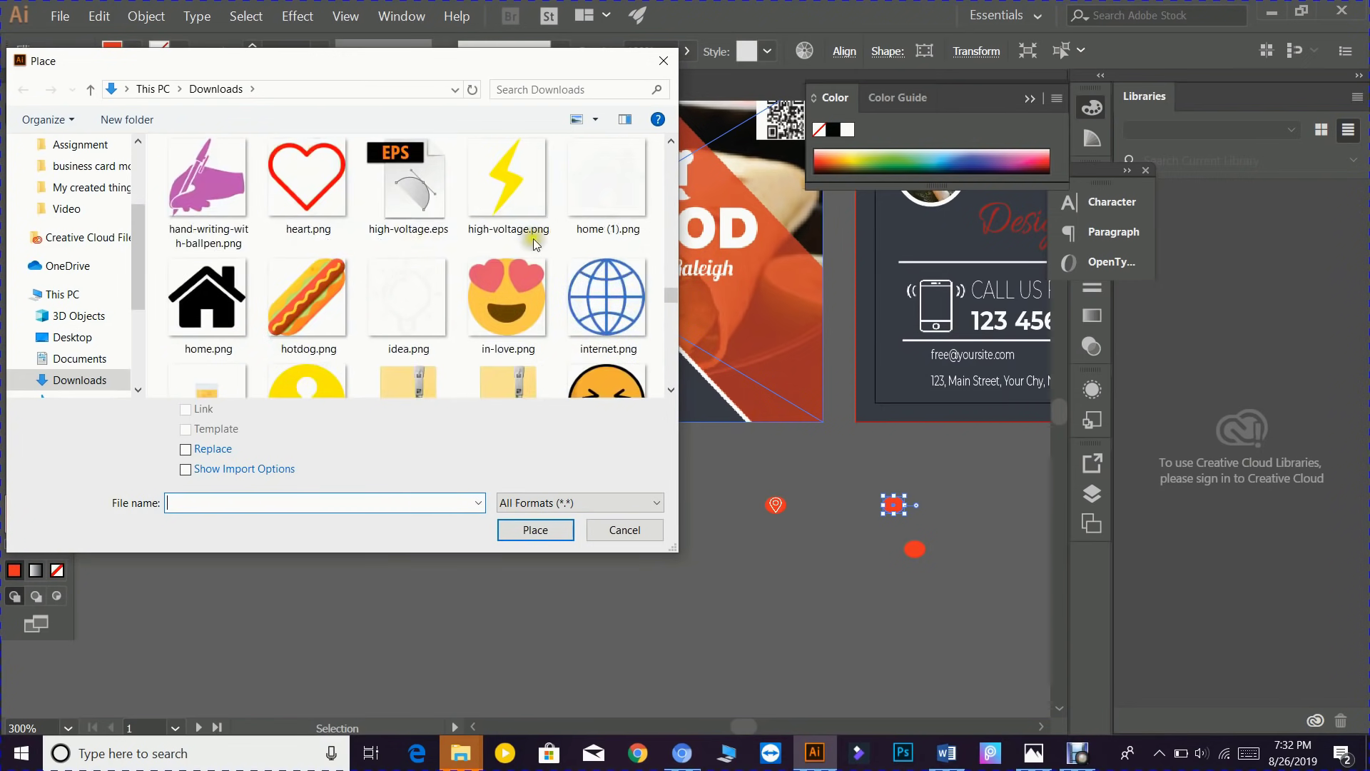
scroll(429, 236, up, 3)
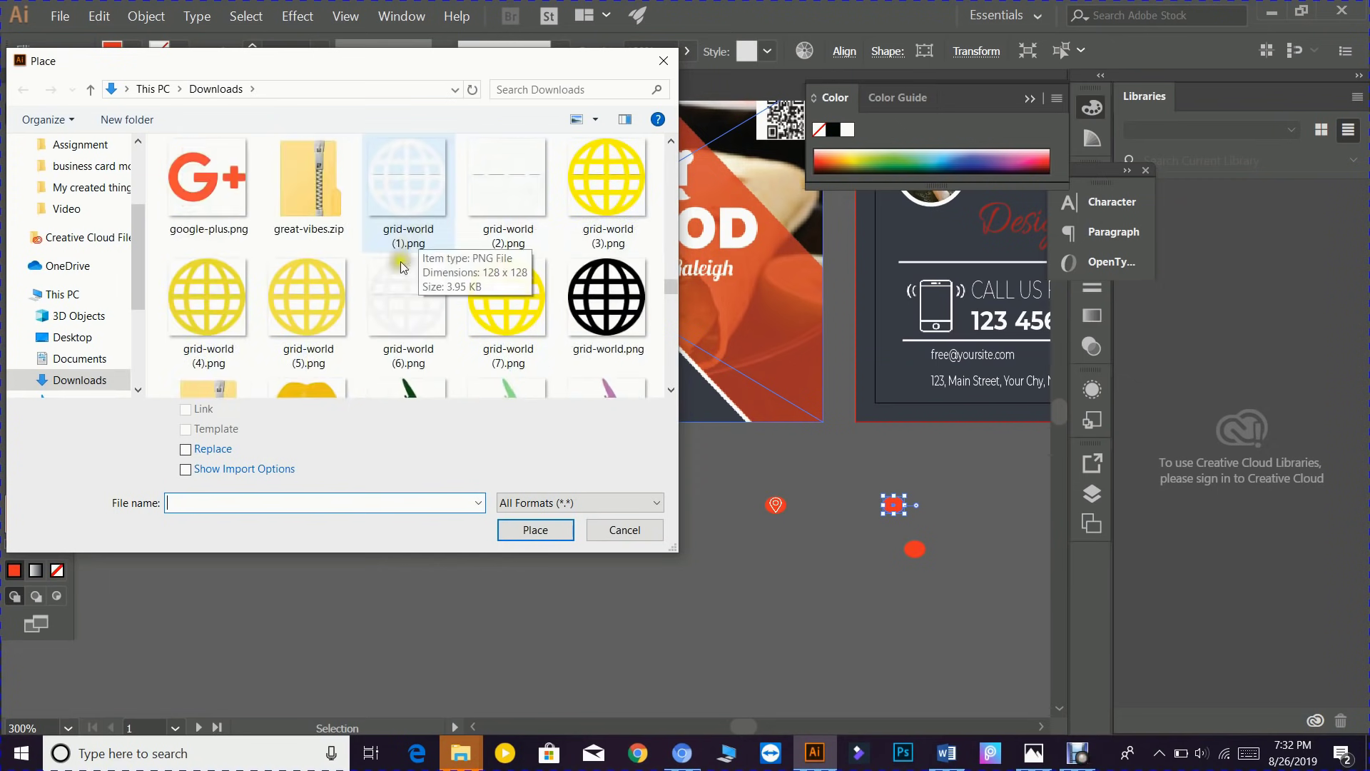
click(401, 289)
scroll(449, 287, up, 1)
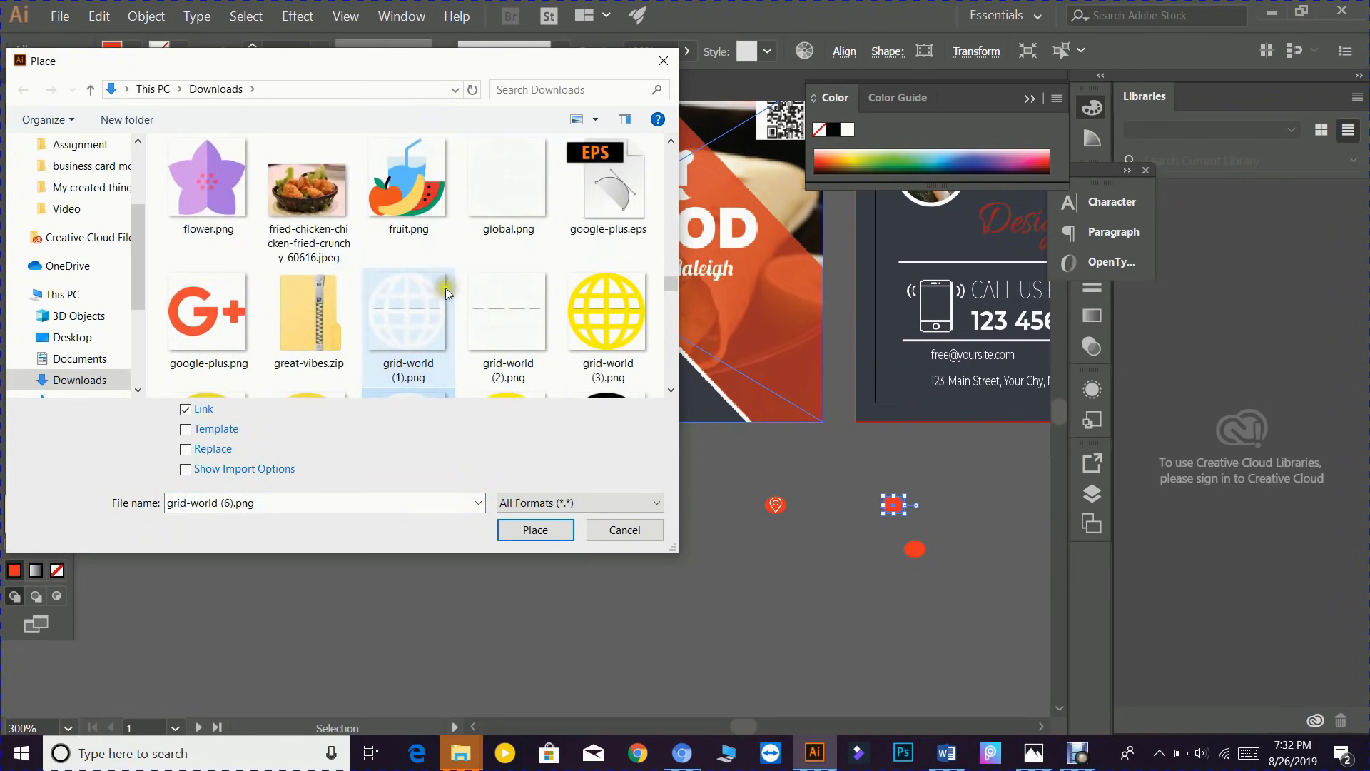
click(508, 177)
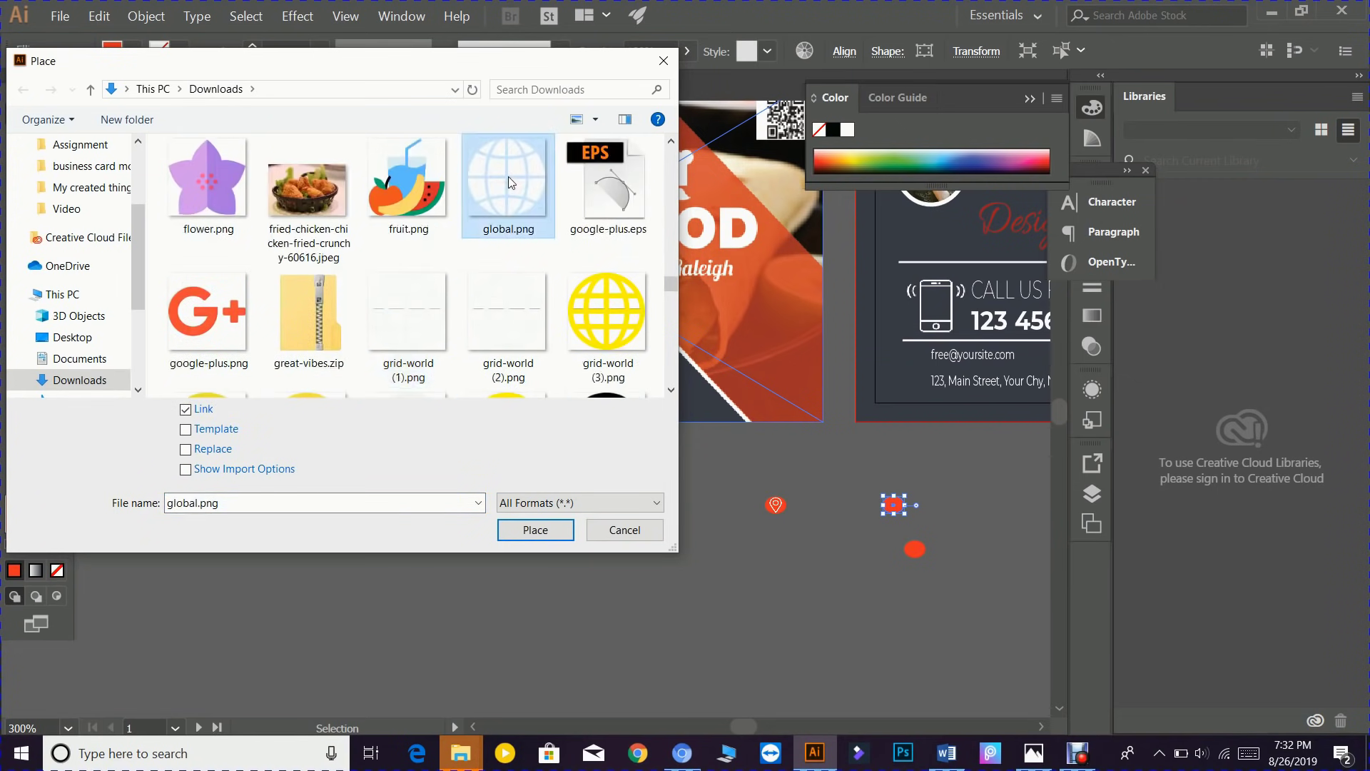
click(536, 530)
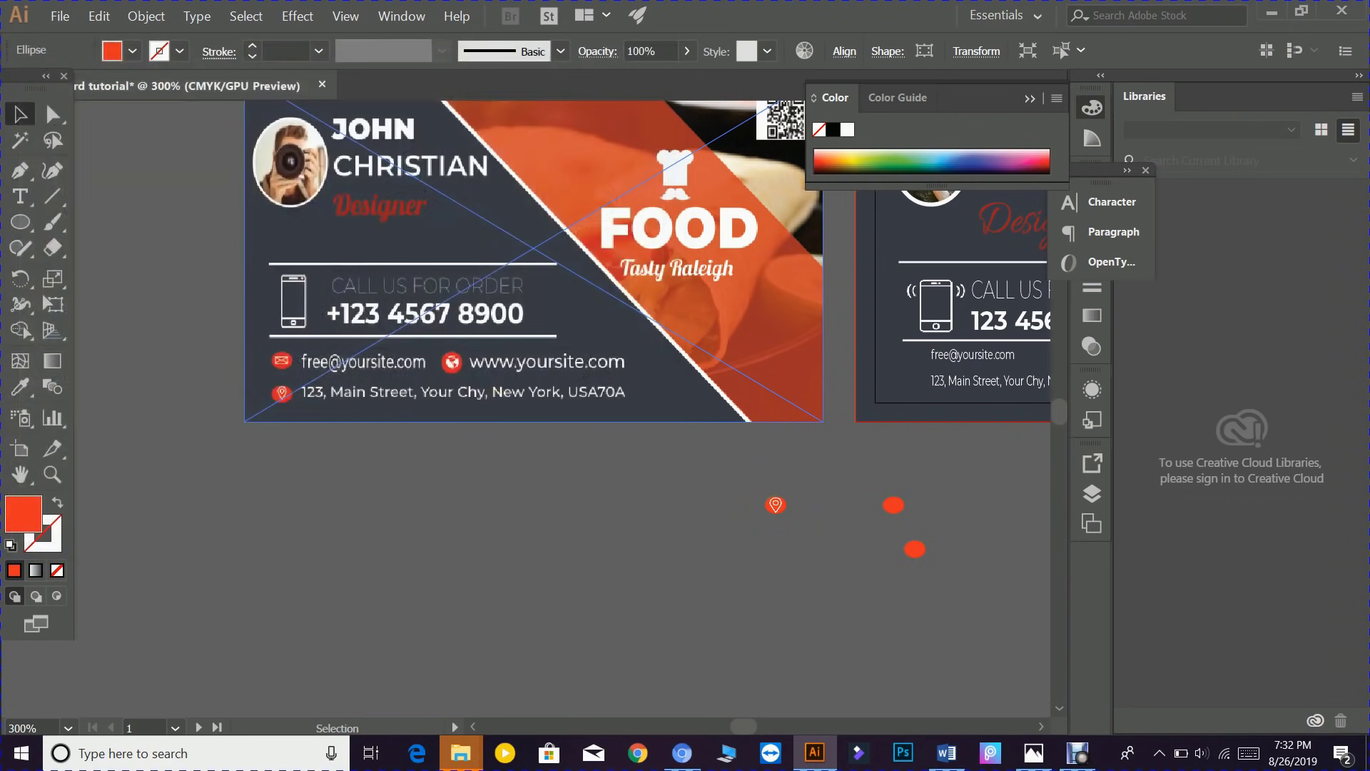
- Place the globe image inside the upper red ellipse and group them into a web icon
scroll(794, 548, up, 2)
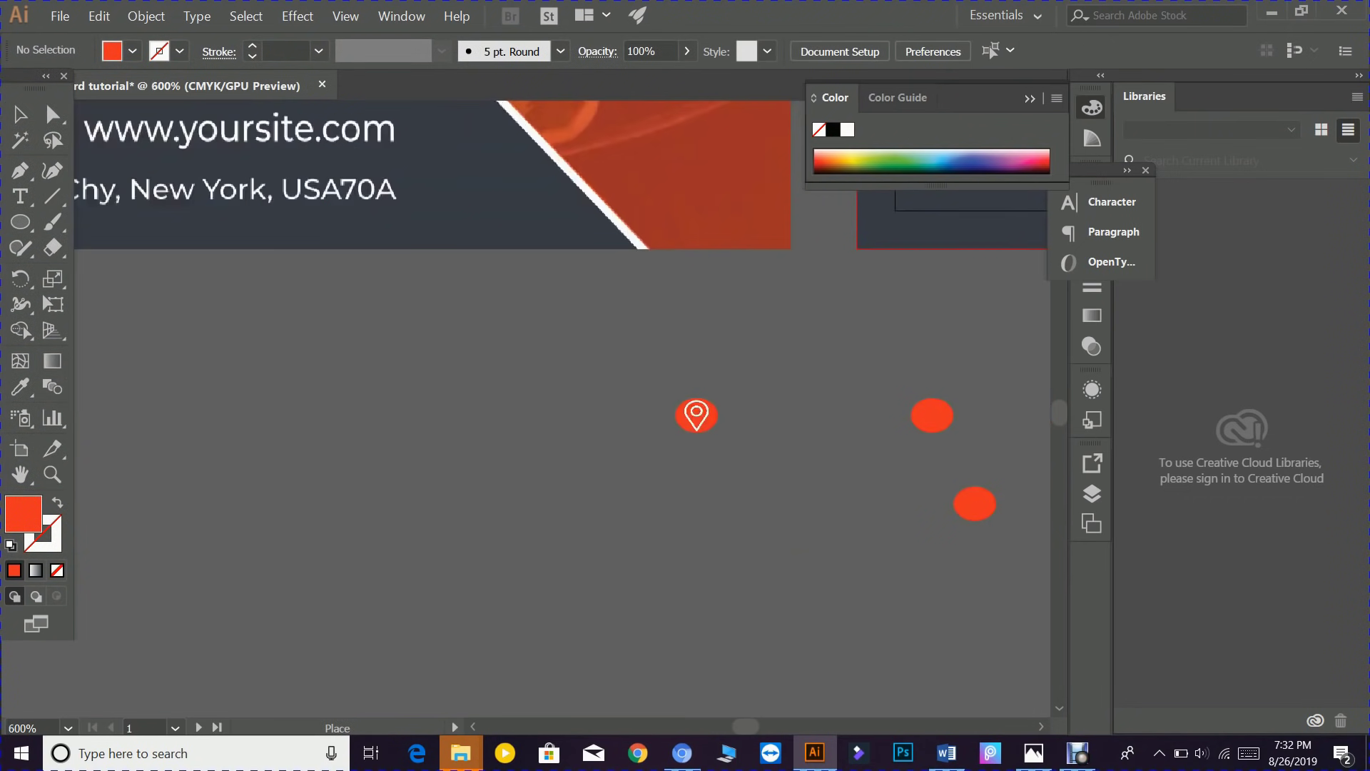
scroll(795, 548, up, 2)
drag(761, 526, 174, 563)
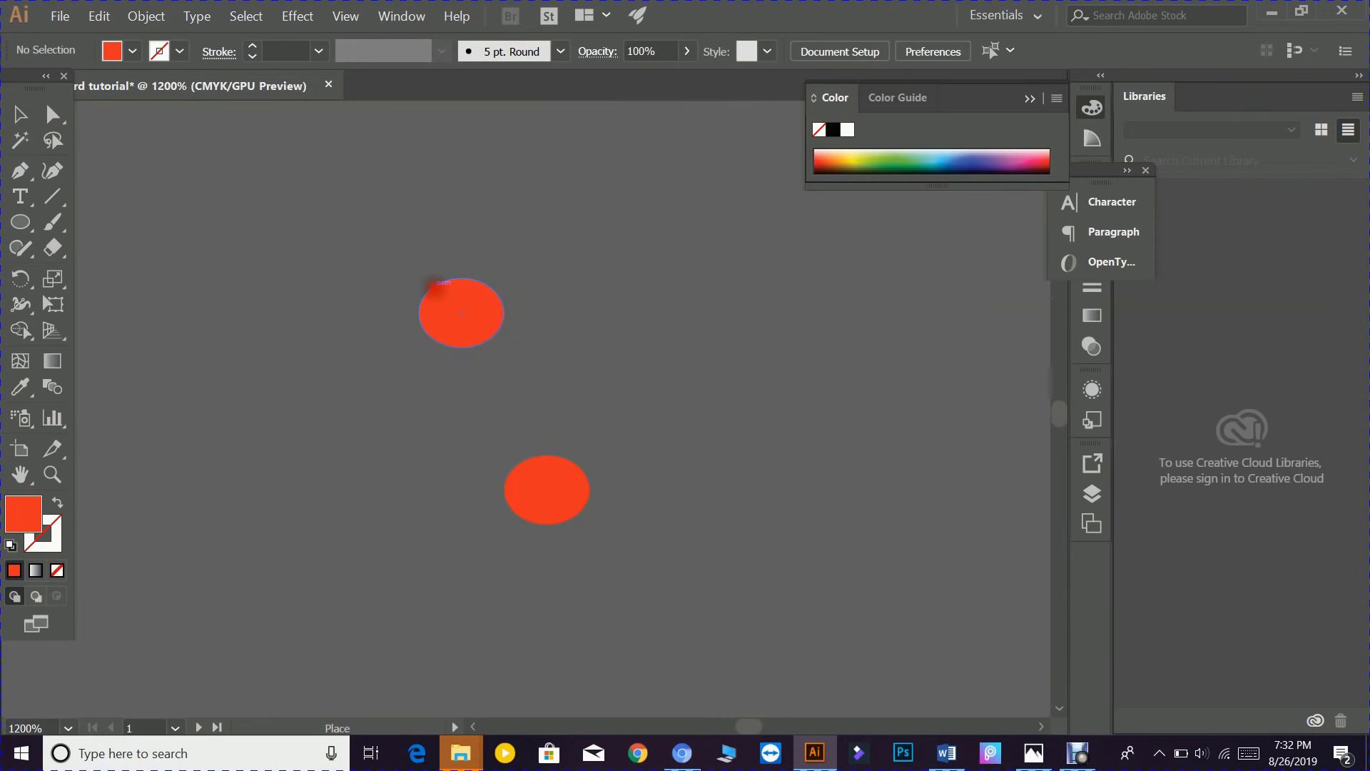
drag(434, 289, 492, 339)
click(528, 374)
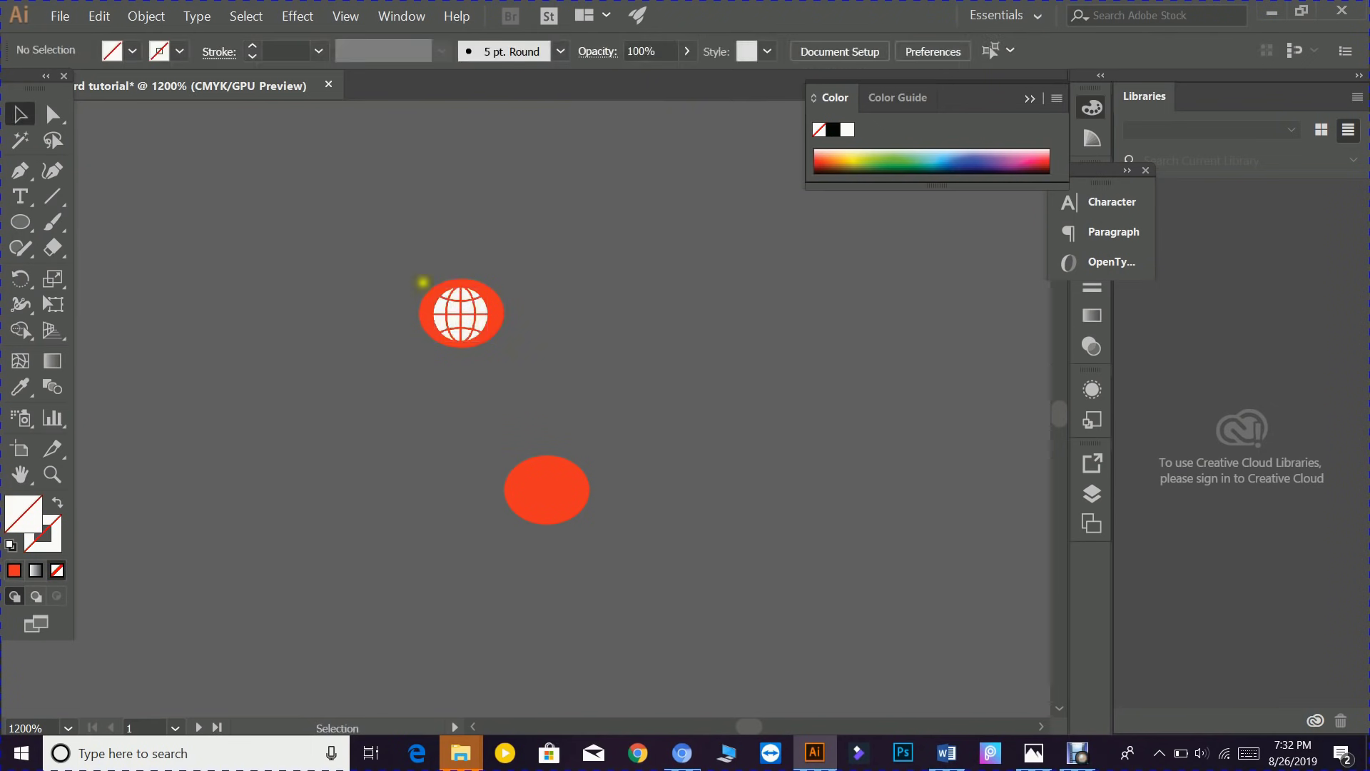
drag(390, 263, 517, 383)
right_click(453, 311)
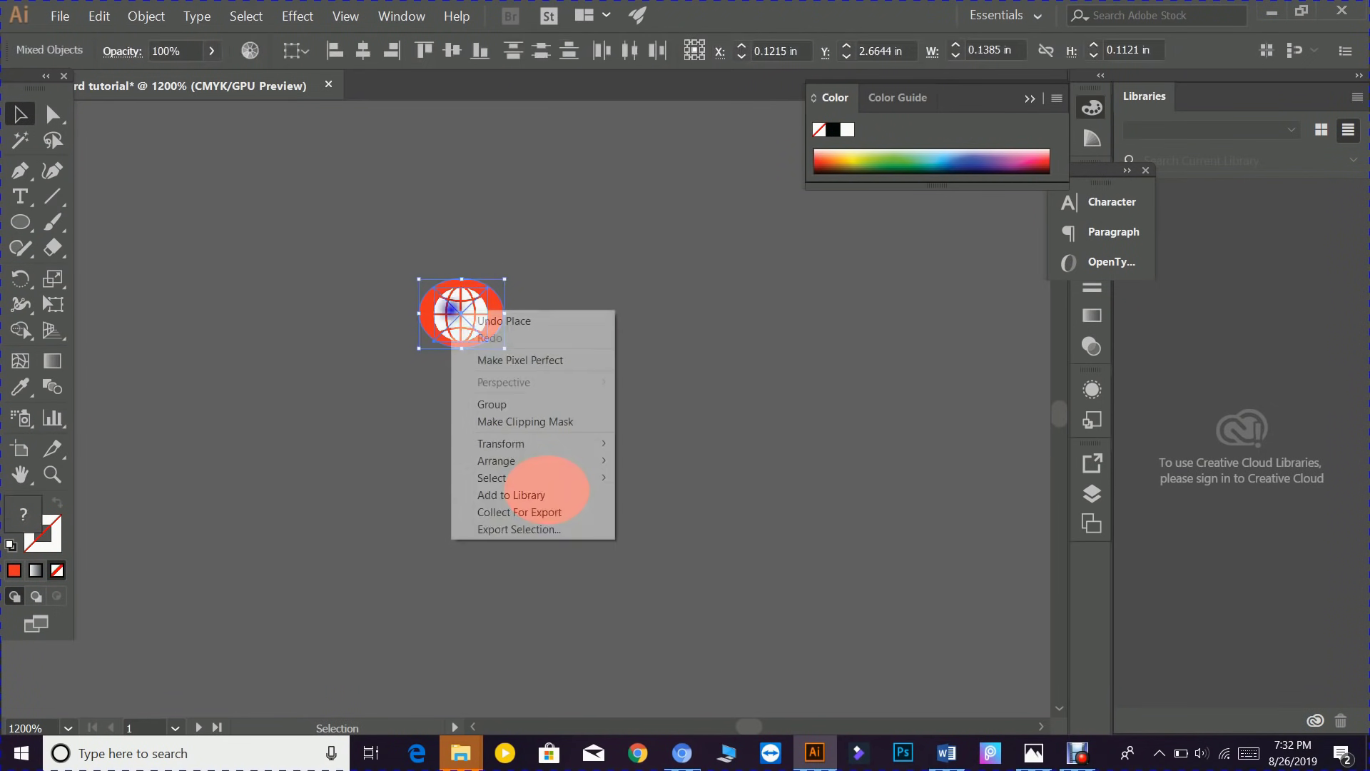
click(498, 404)
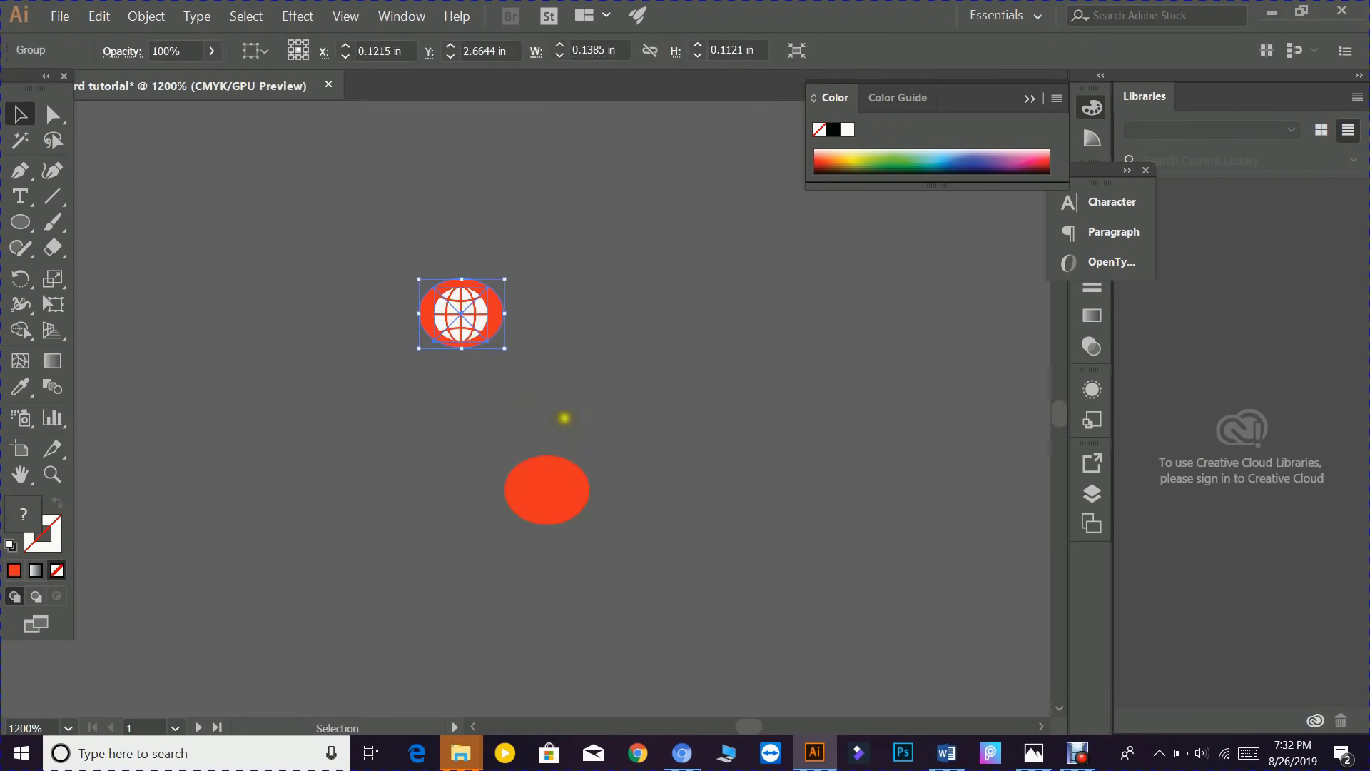
- Bring the left business card into view and select the remaining plain red circle
scroll(563, 418, down, 1)
scroll(542, 421, down, 4)
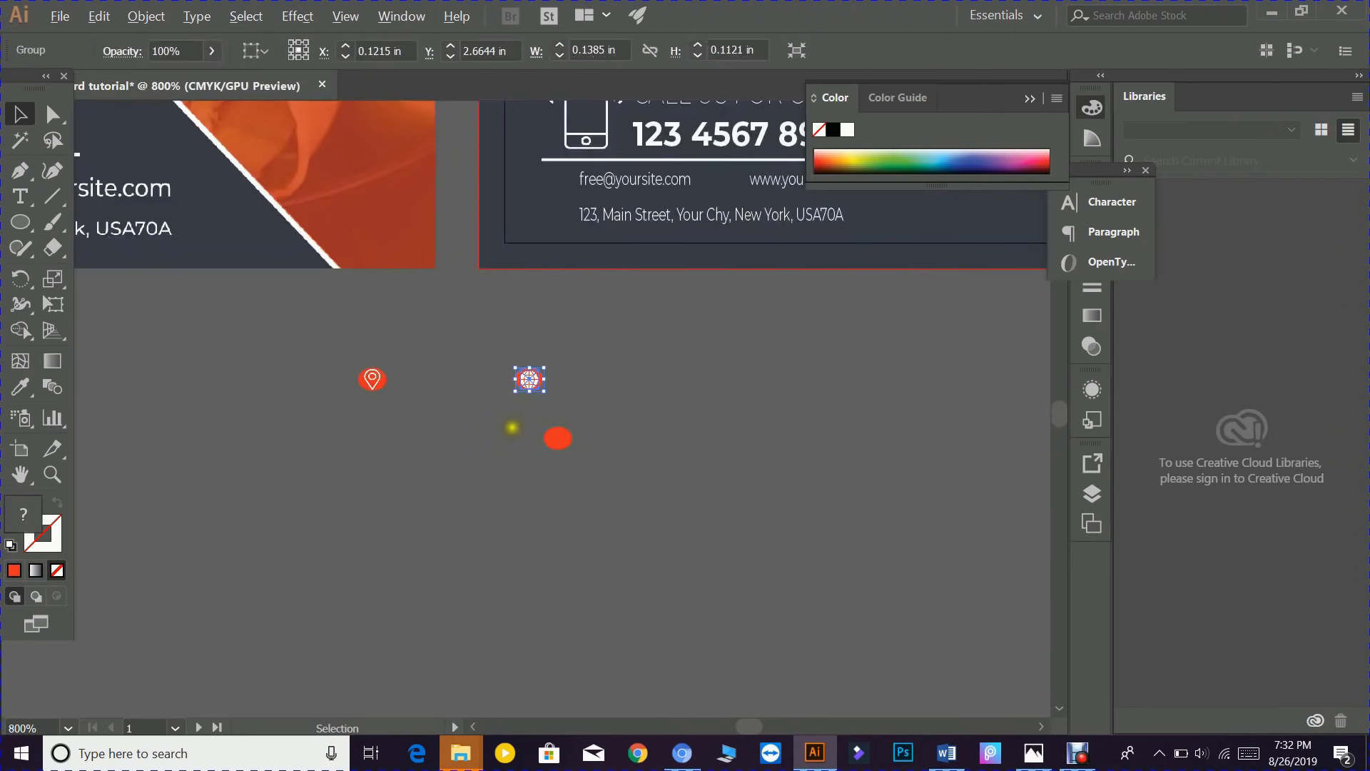
drag(480, 474, 675, 522)
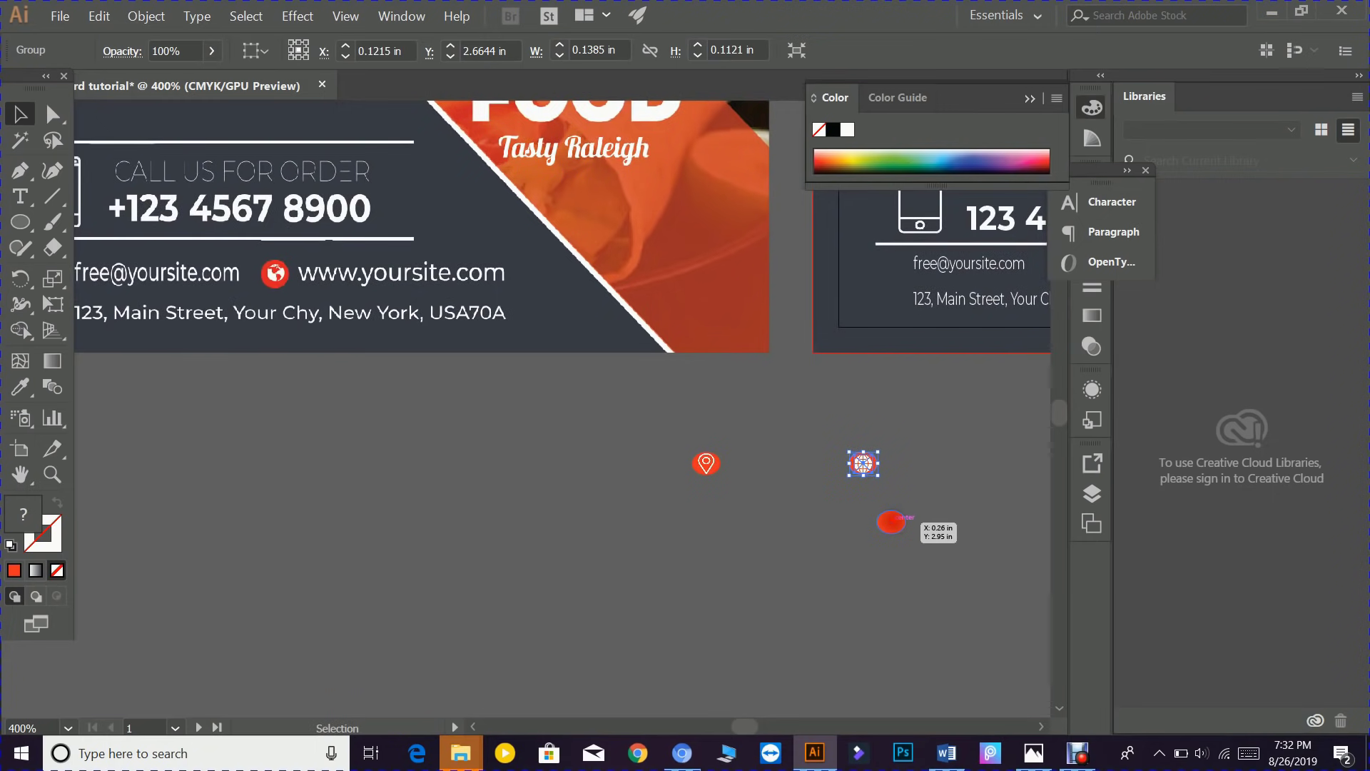
click(896, 523)
- Load close-envelope.png from the Downloads folder through File > Place
click(61, 15)
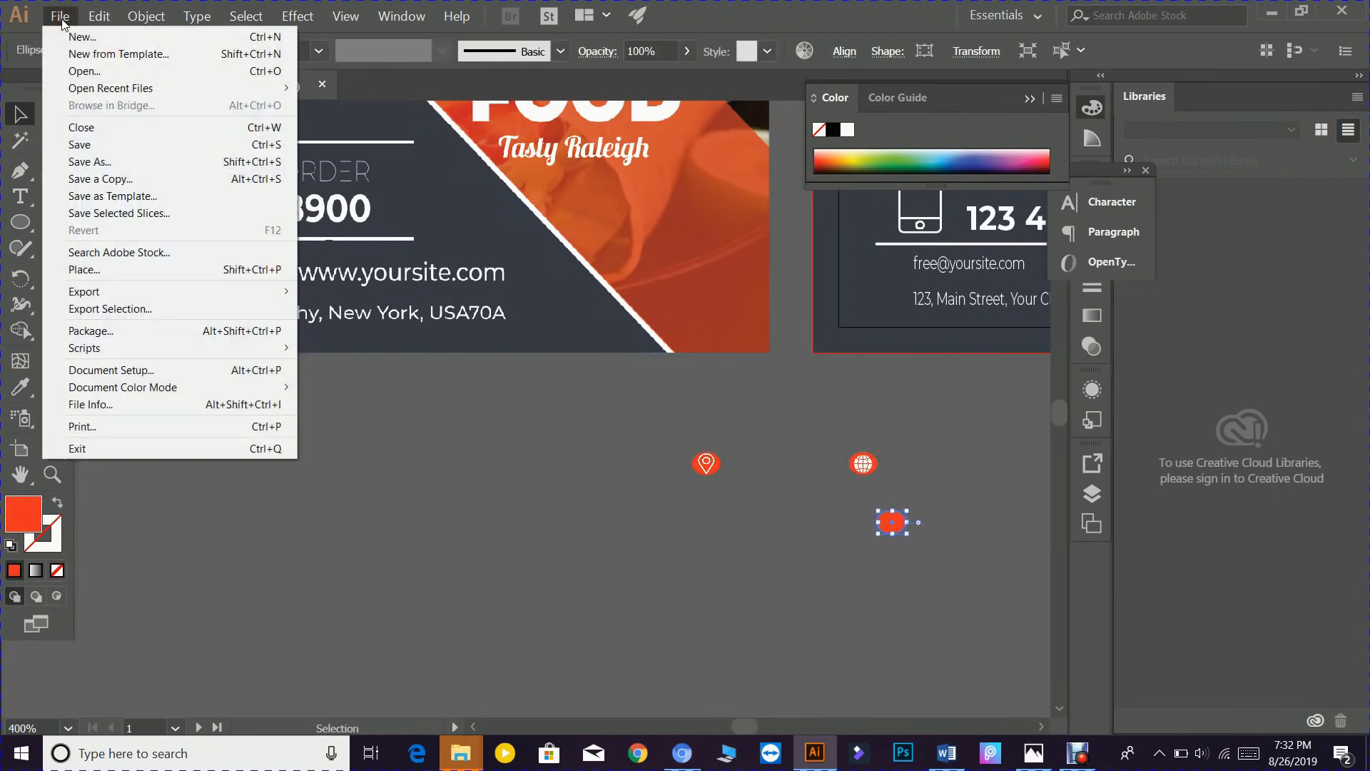
click(299, 328)
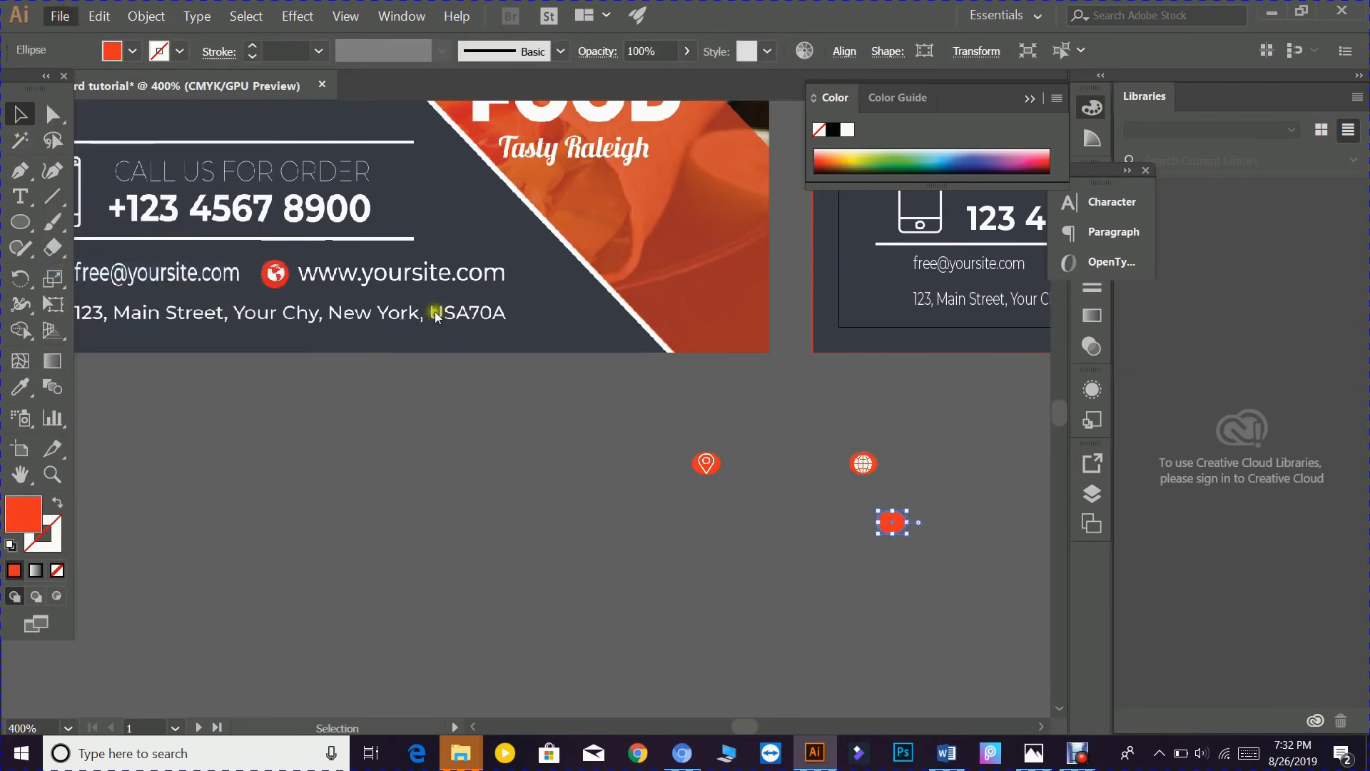
scroll(666, 160, down, 1)
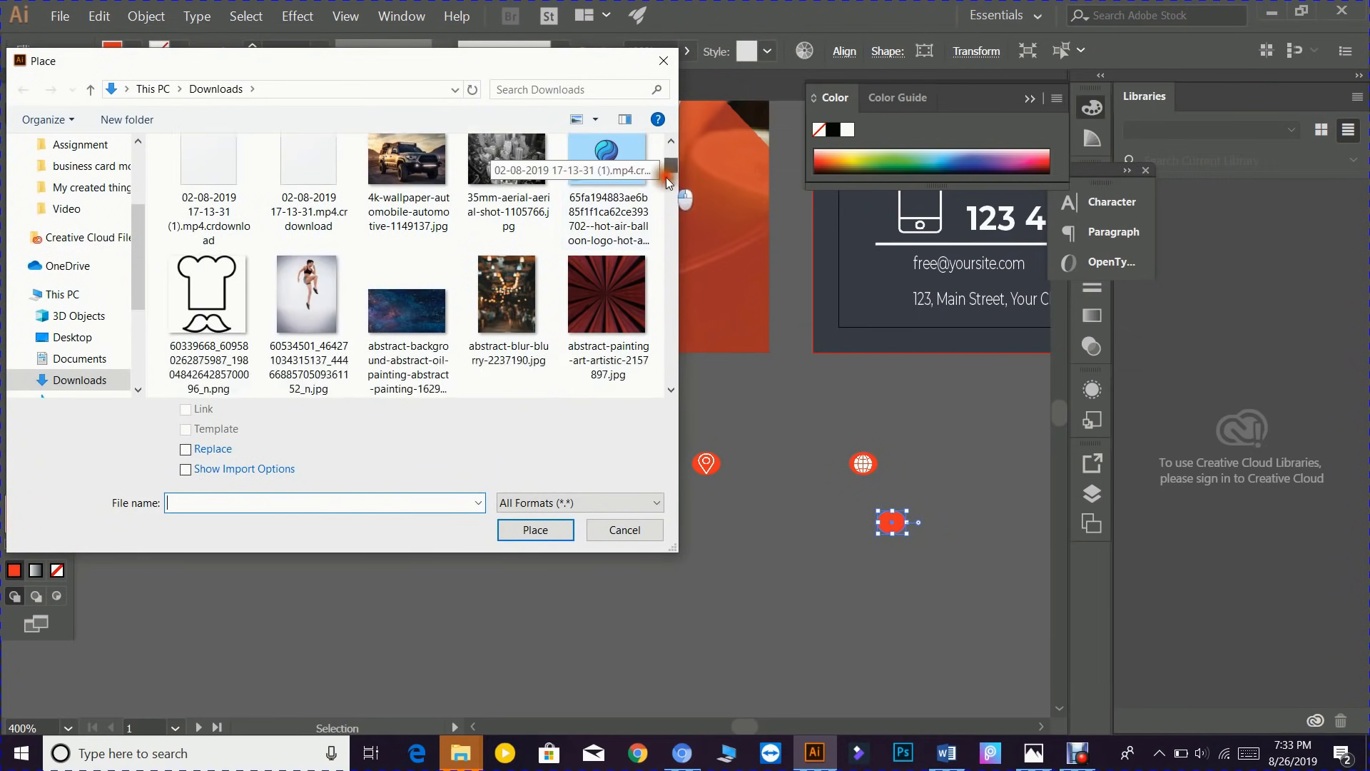
scroll(555, 294, down, 10)
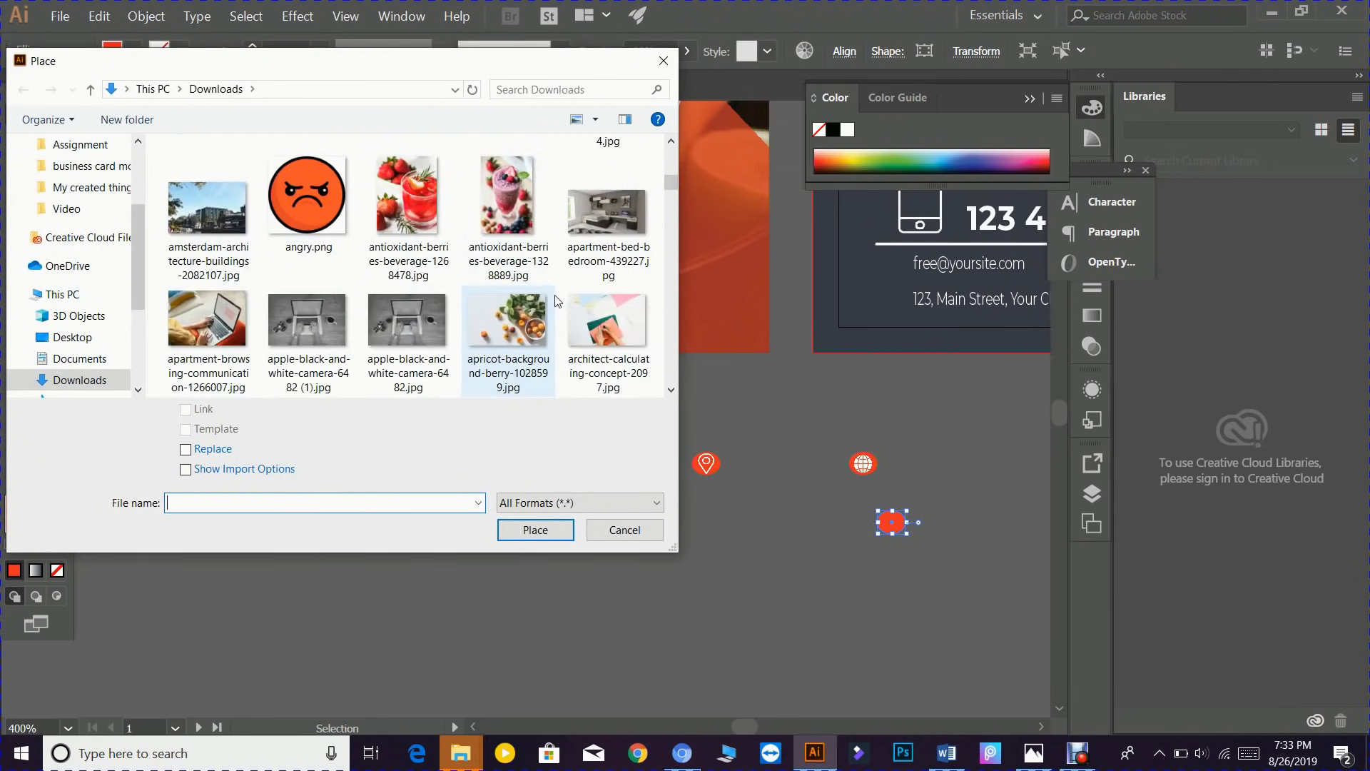
scroll(558, 300, down, 6)
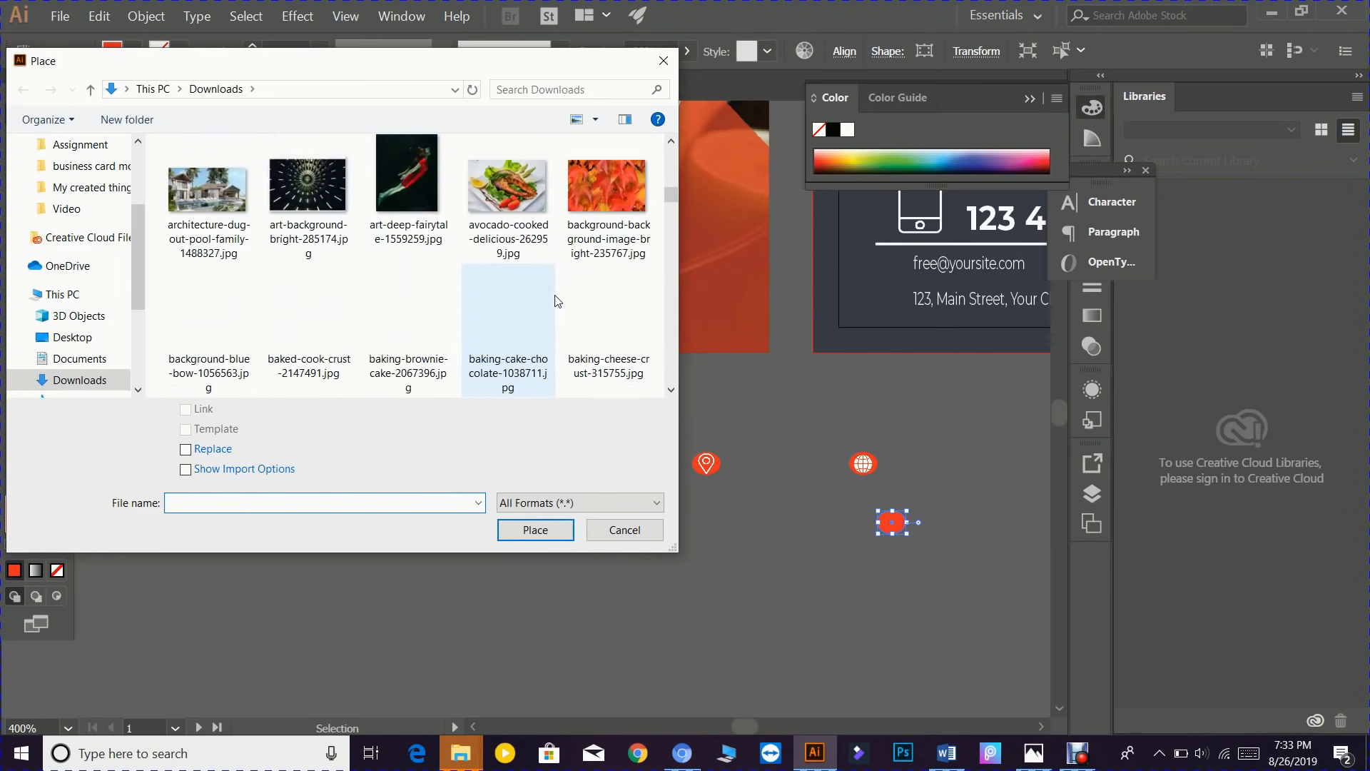
scroll(558, 300, down, 3)
scroll(558, 300, down, 8)
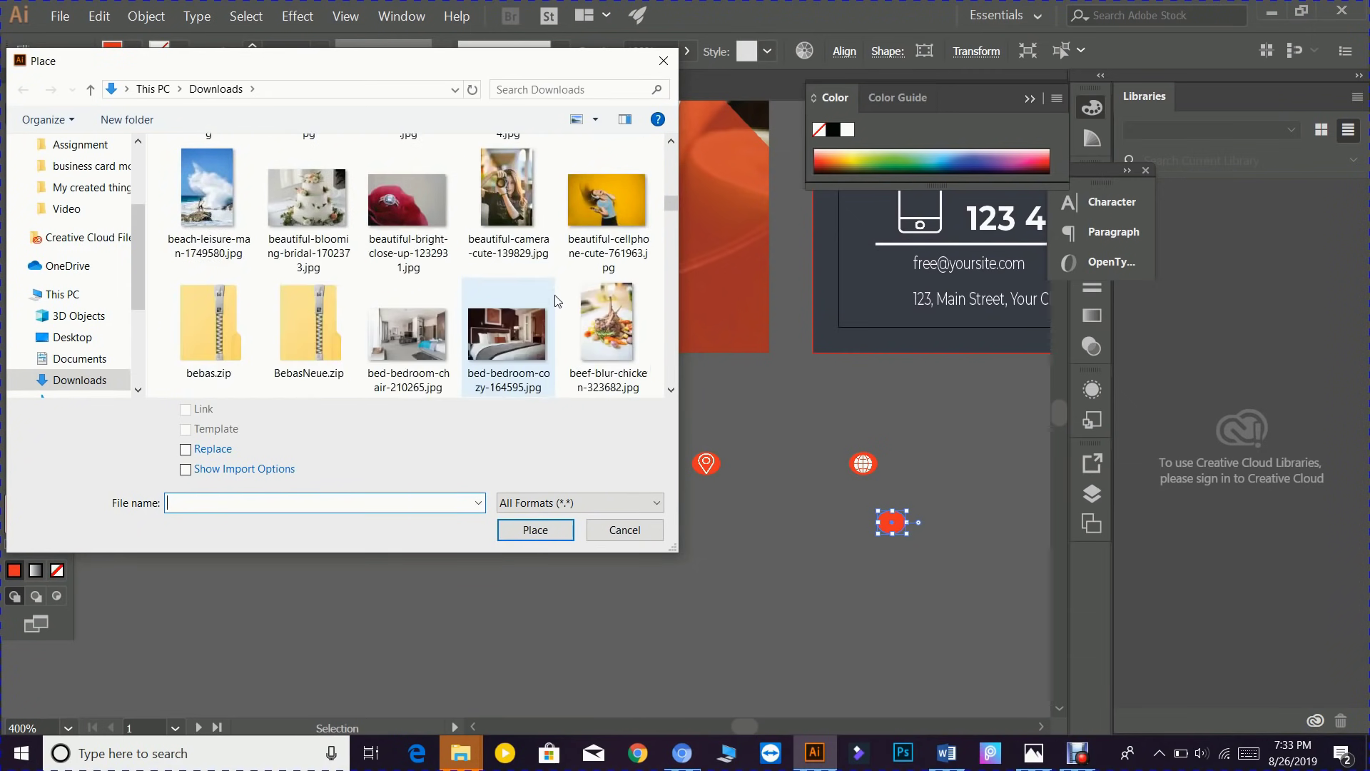
scroll(558, 301, down, 5)
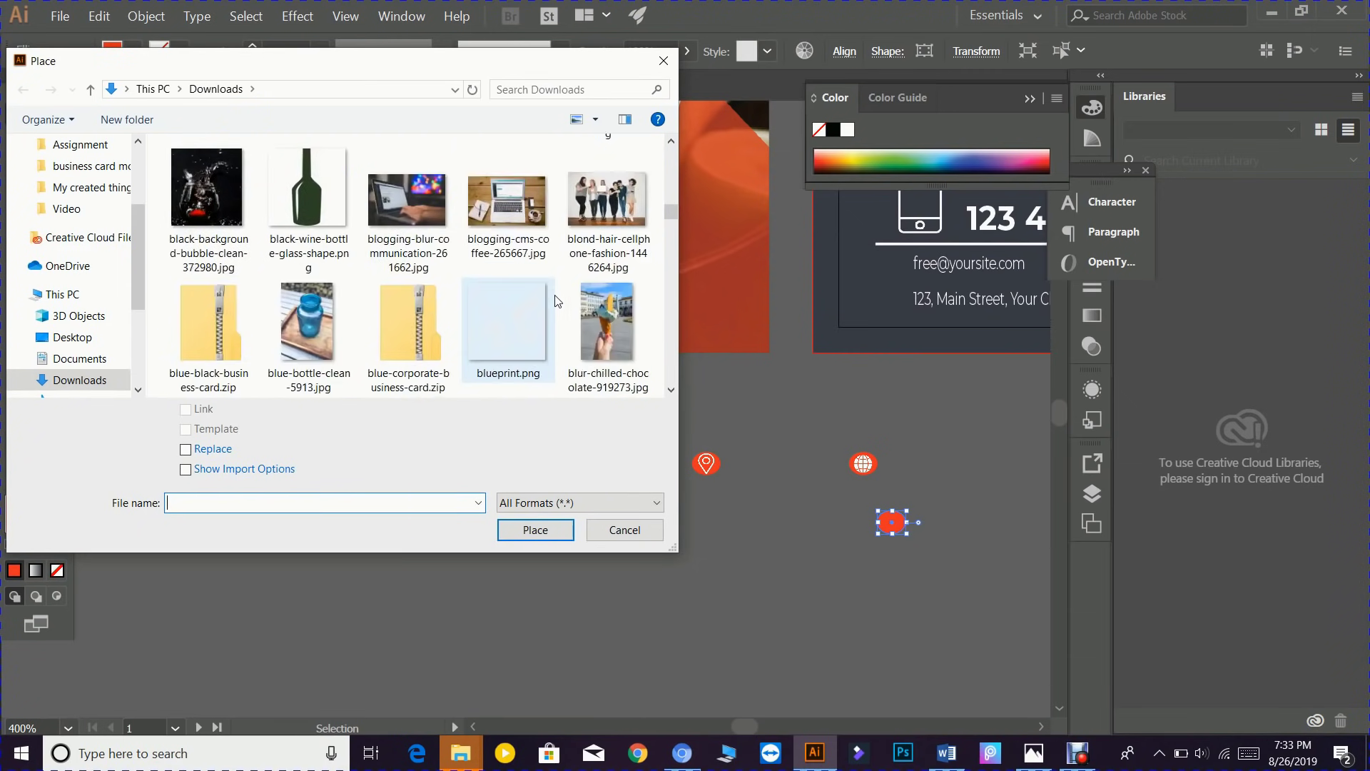
scroll(515, 323, down, 2)
scroll(516, 324, down, 3)
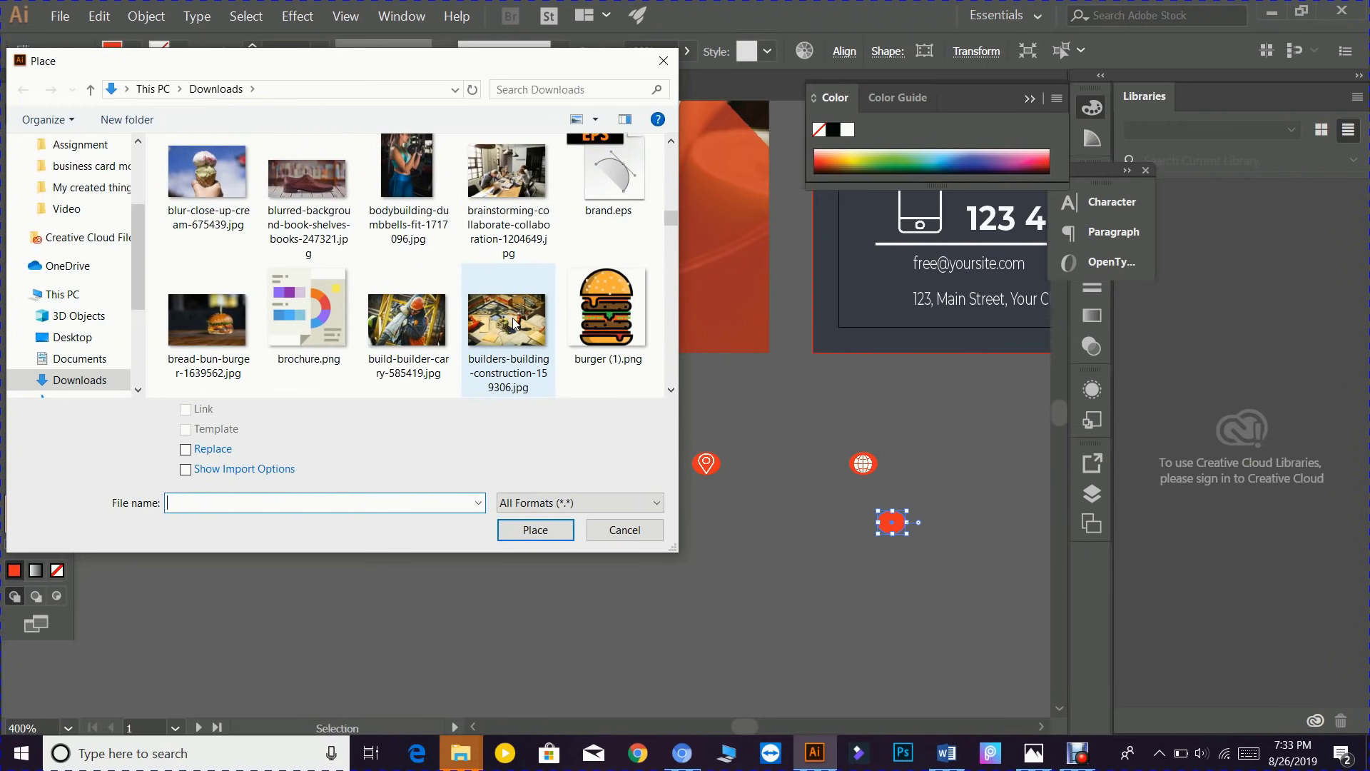
scroll(449, 311, down, 2)
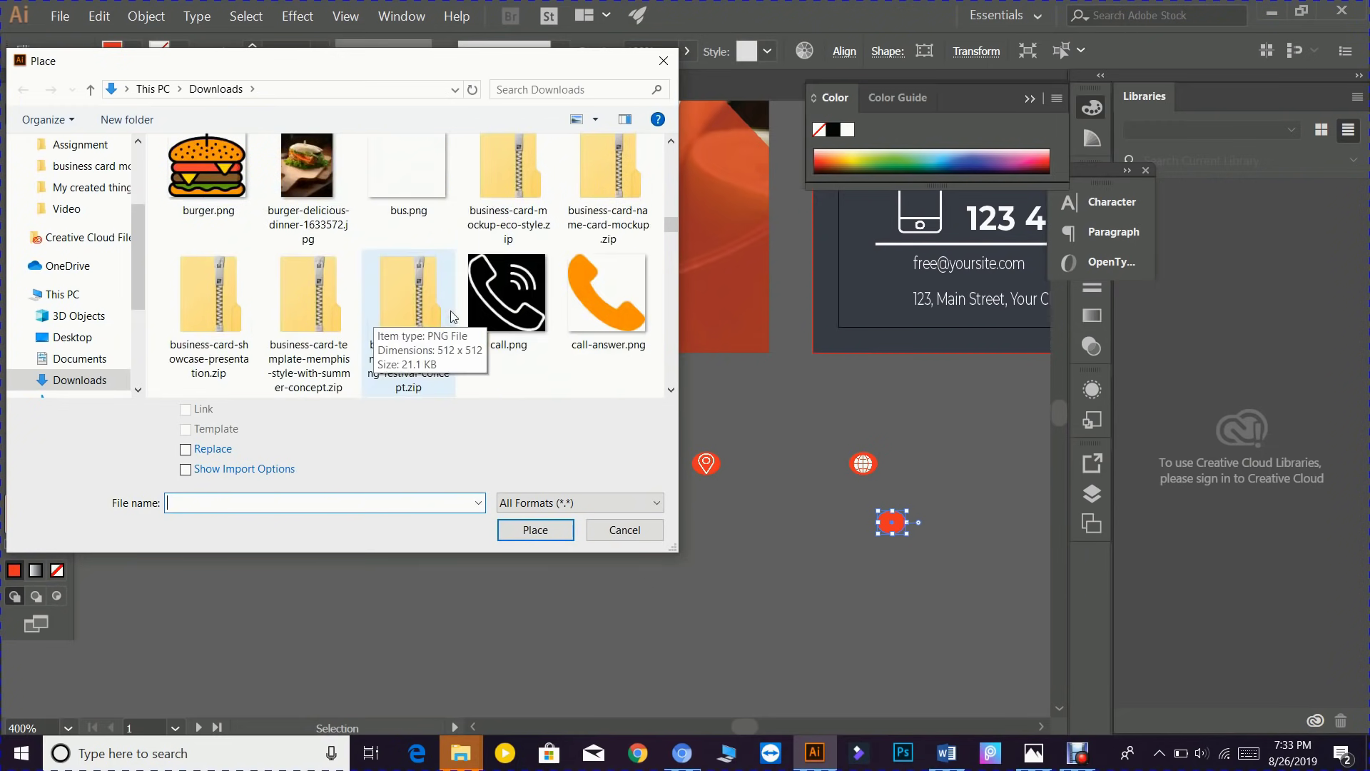
scroll(484, 293, down, 2)
scroll(322, 306, down, 3)
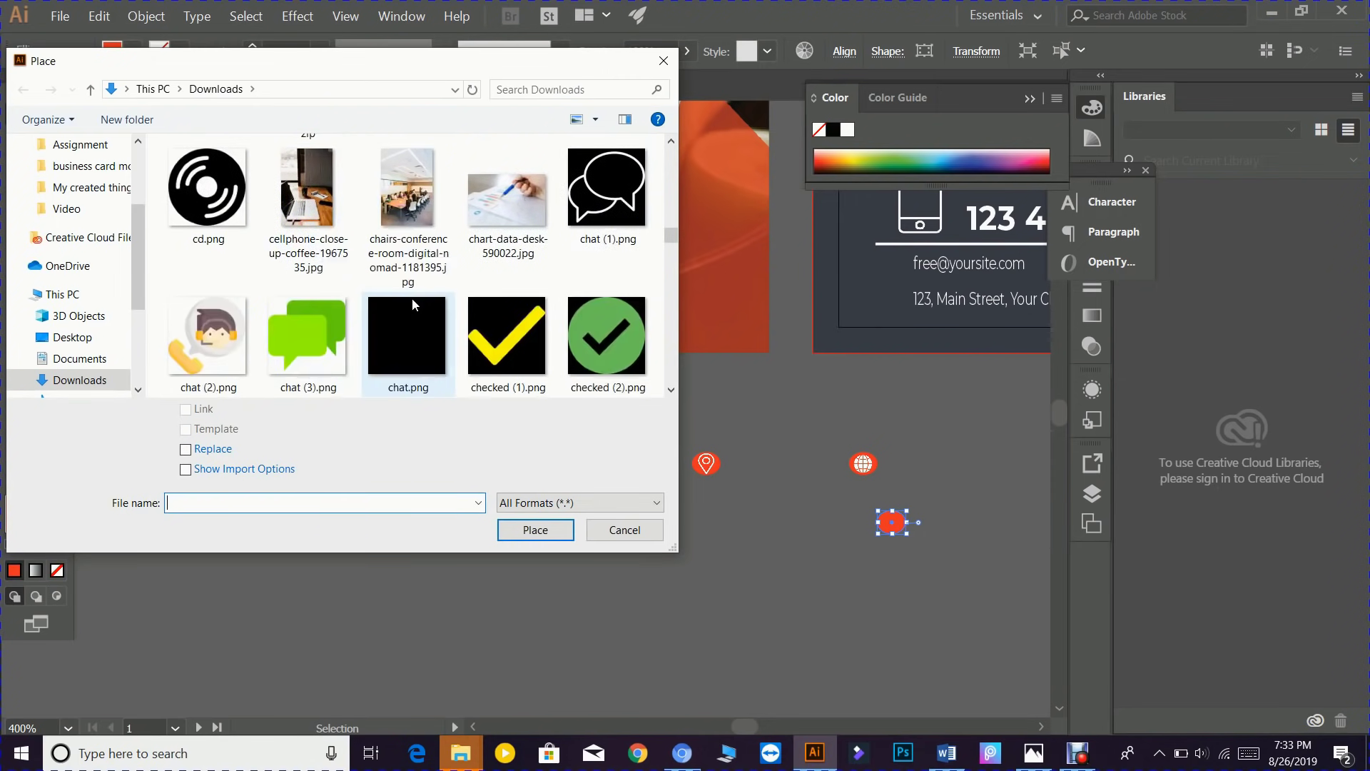
scroll(413, 298, down, 2)
scroll(410, 310, down, 1)
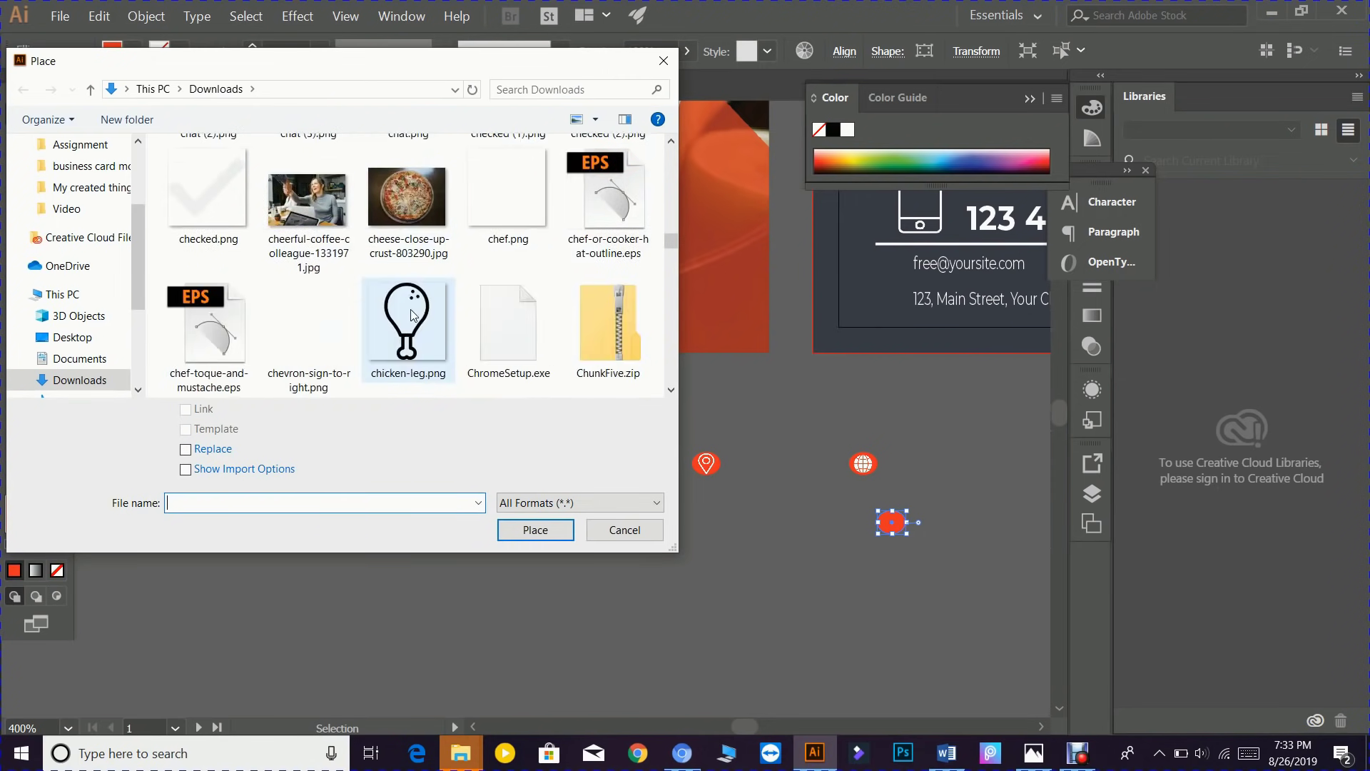
scroll(409, 310, down, 1)
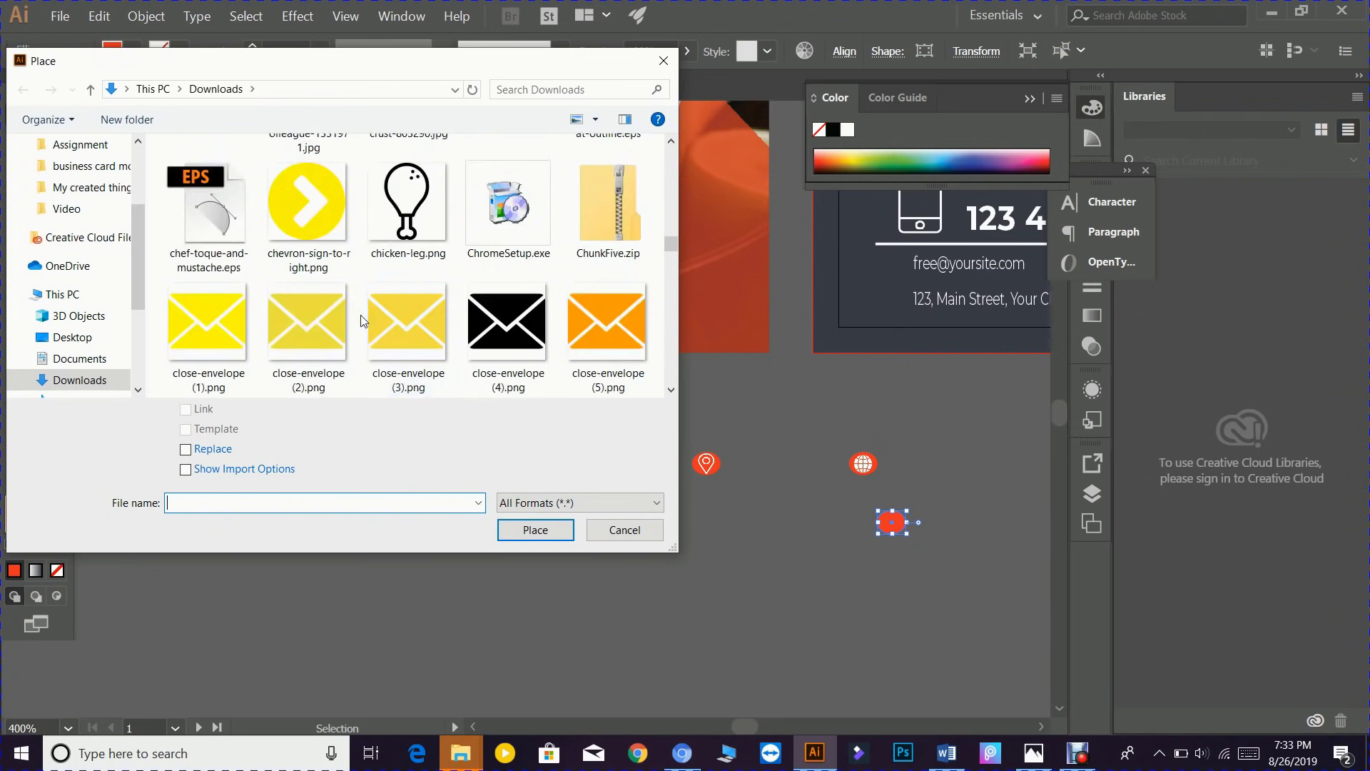
scroll(410, 310, down, 1)
click(431, 299)
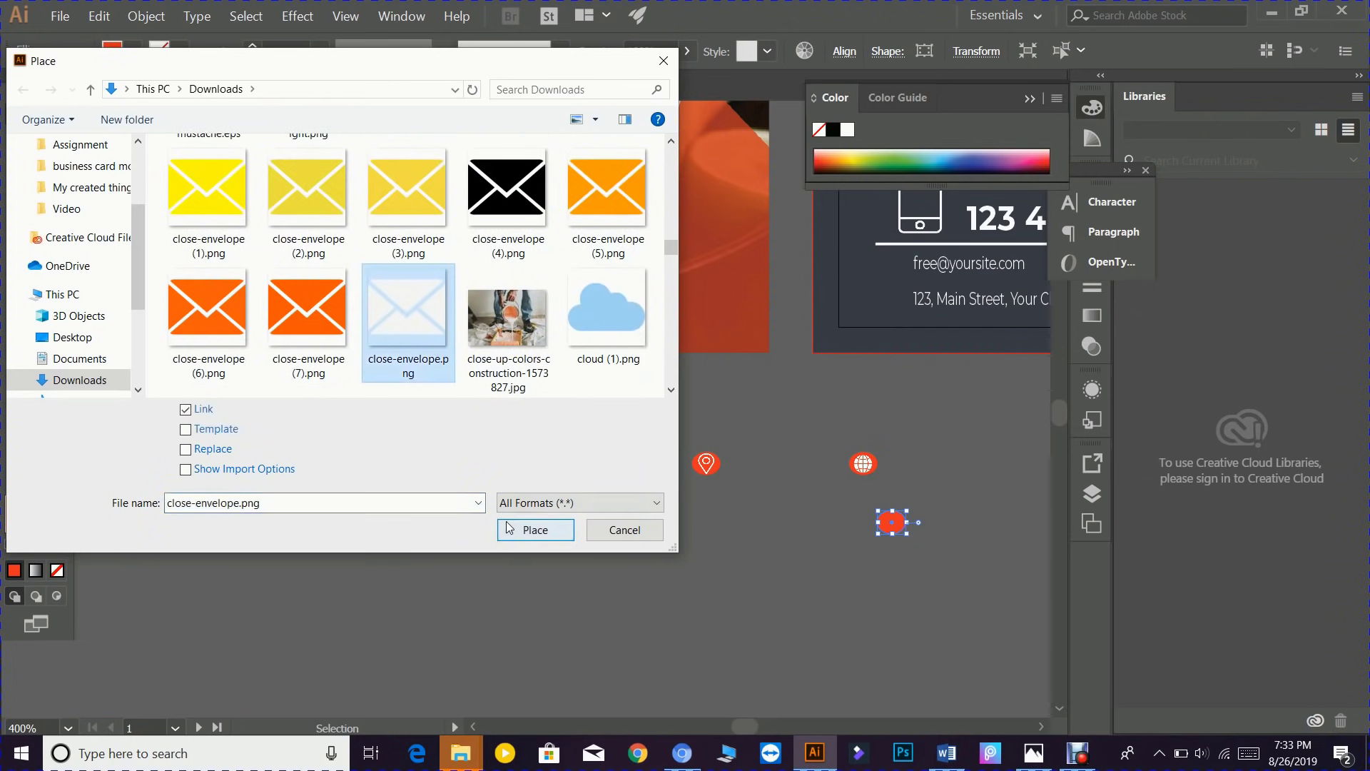
click(511, 529)
scroll(977, 610, up, 3)
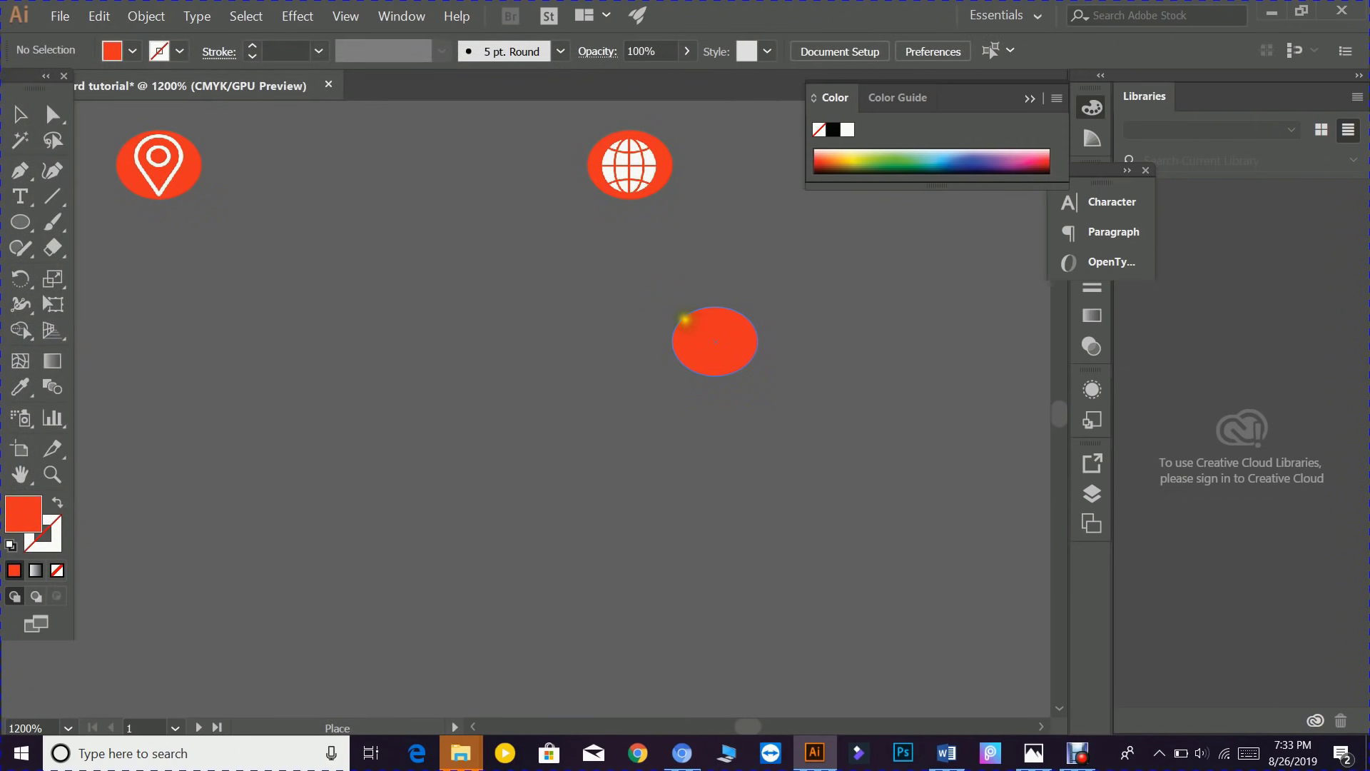
- Drop the envelope over the third red circle, scale it to fit, and group them
drag(685, 314, 744, 342)
drag(633, 275, 765, 405)
right_click(720, 349)
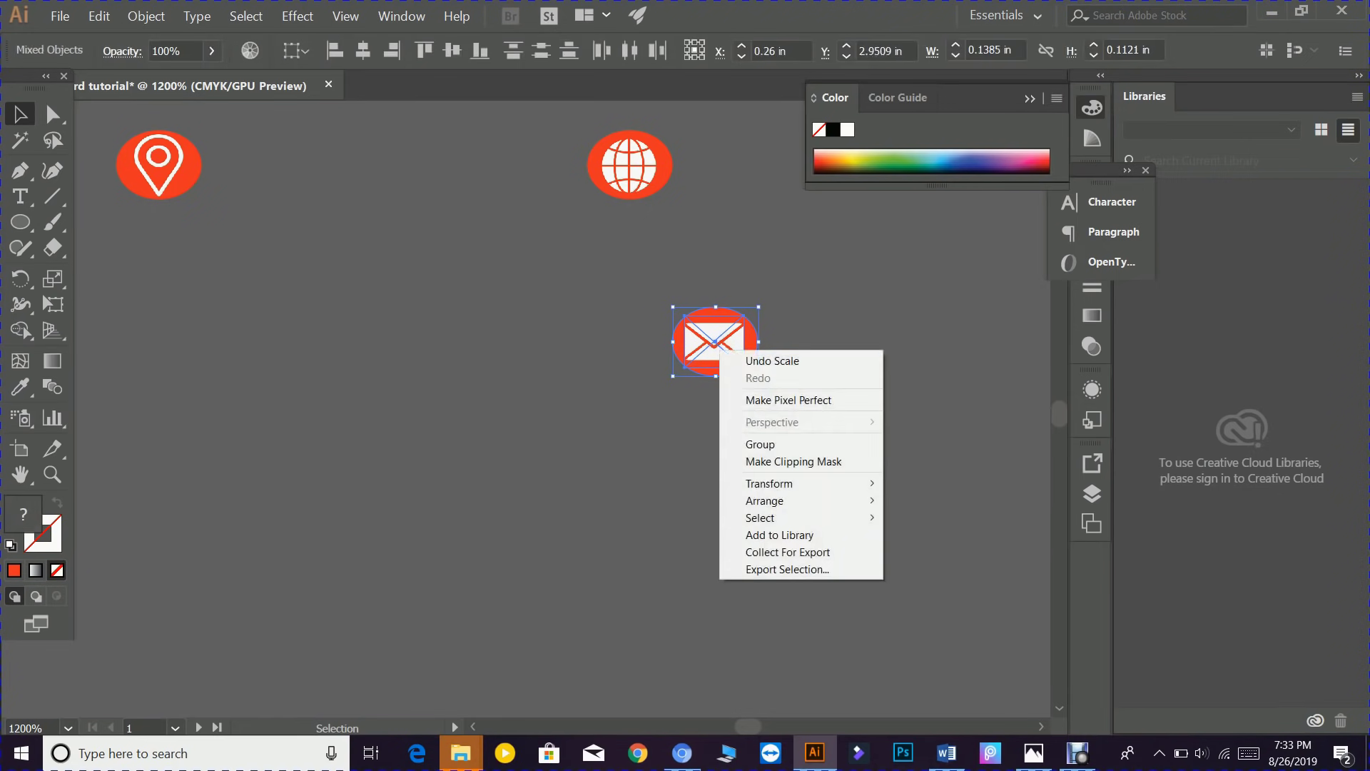
click(765, 442)
scroll(741, 407, down, 4)
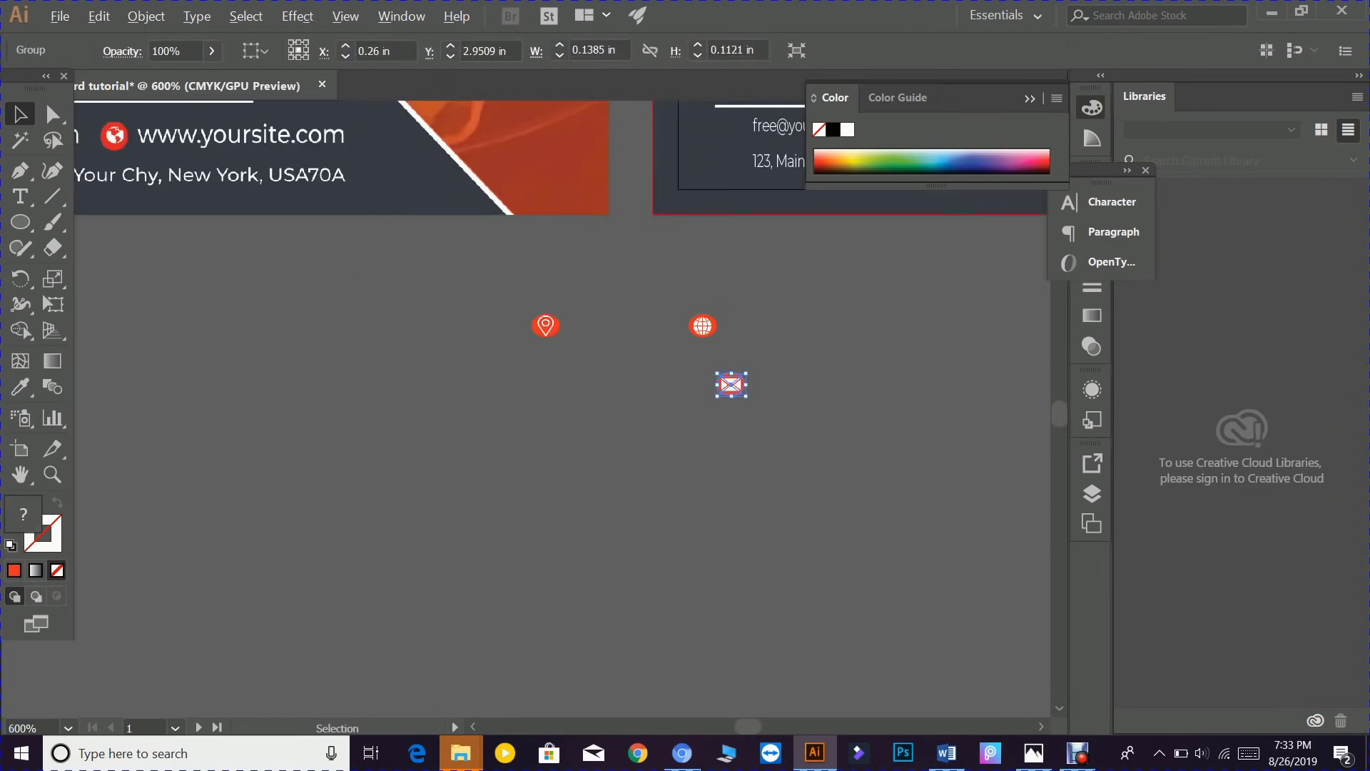
scroll(756, 423, up, 3)
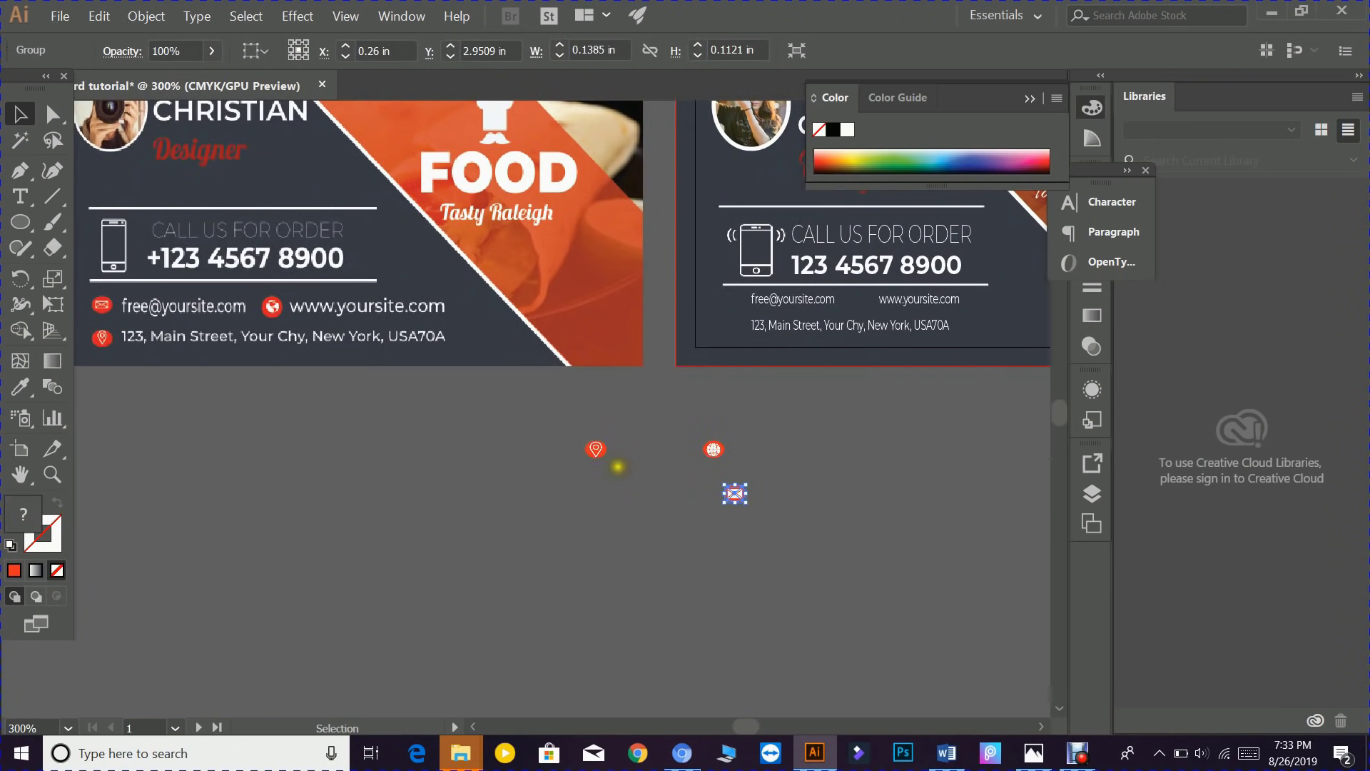
drag(735, 493, 735, 323)
click(926, 434)
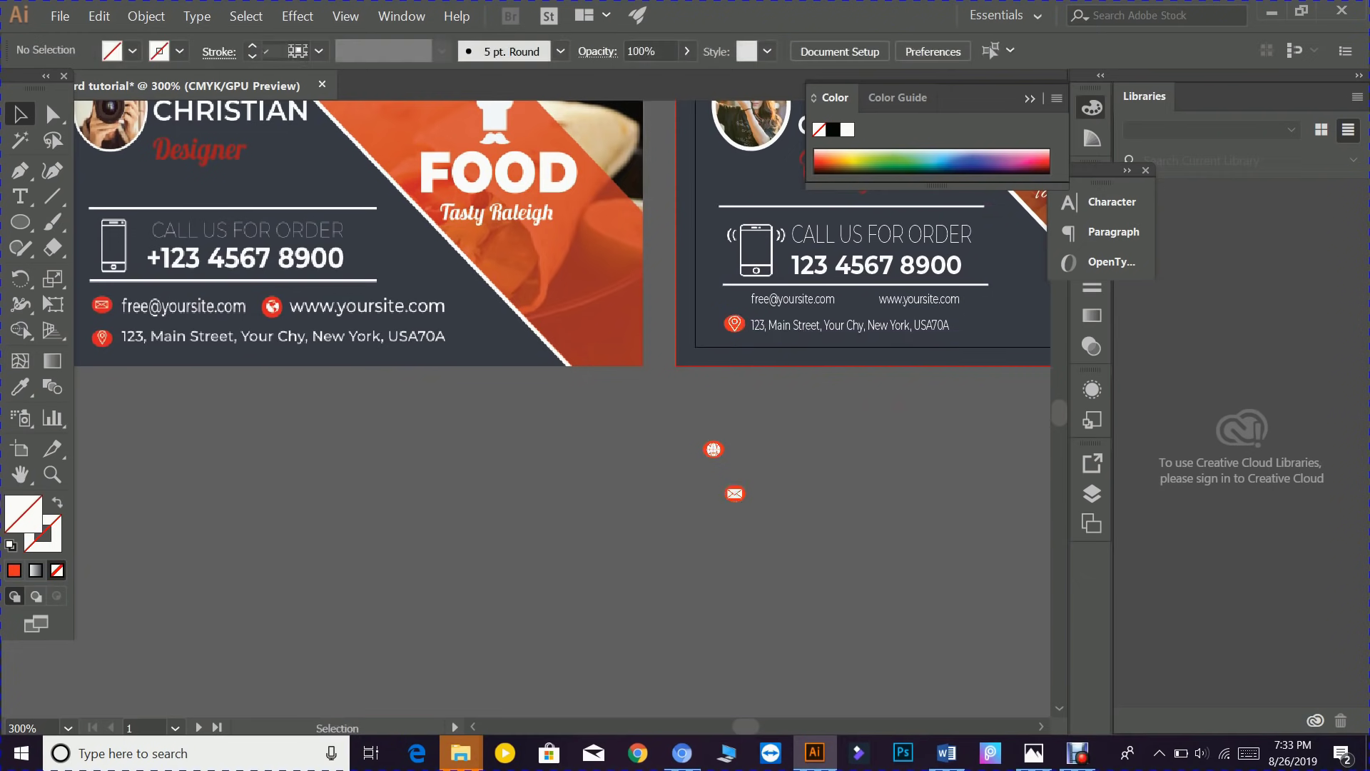
scroll(789, 491, up, 1)
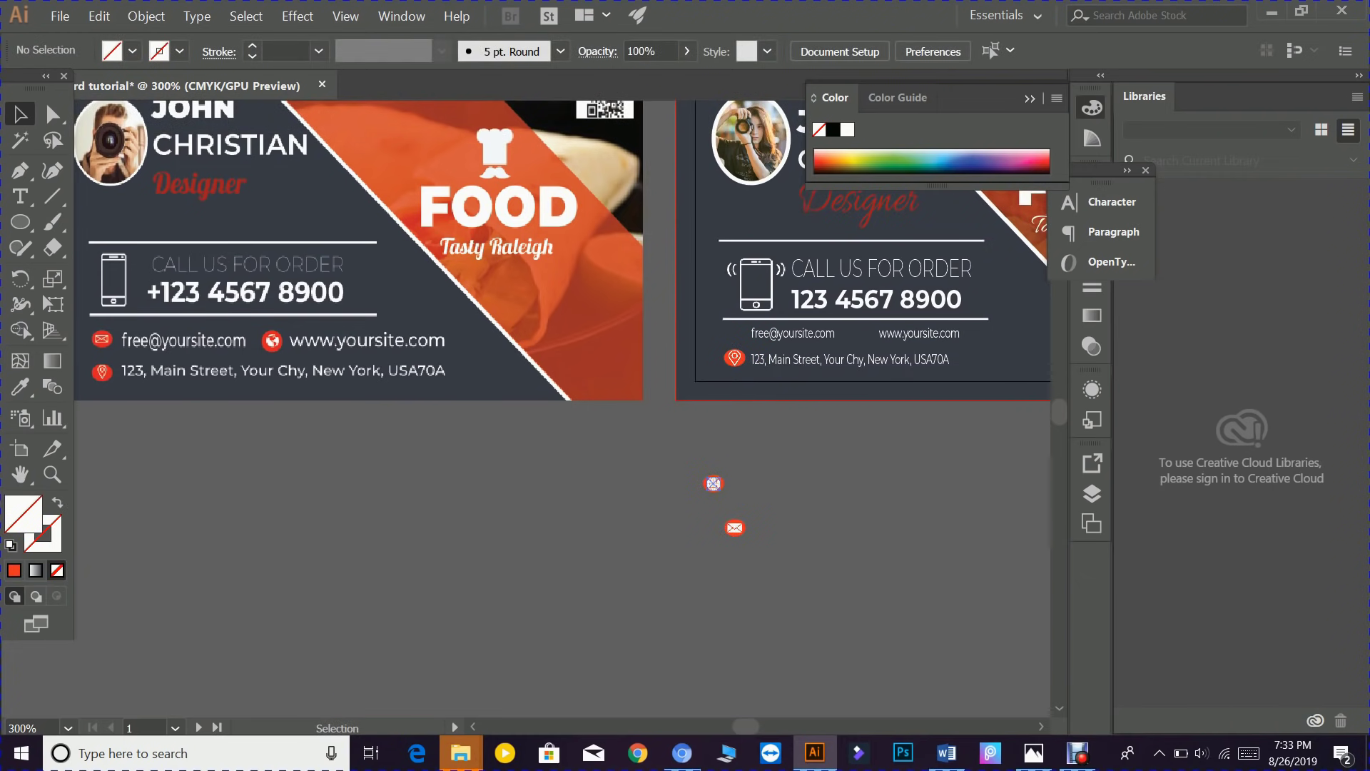
drag(713, 483, 863, 334)
click(942, 520)
scroll(942, 520, up, 1)
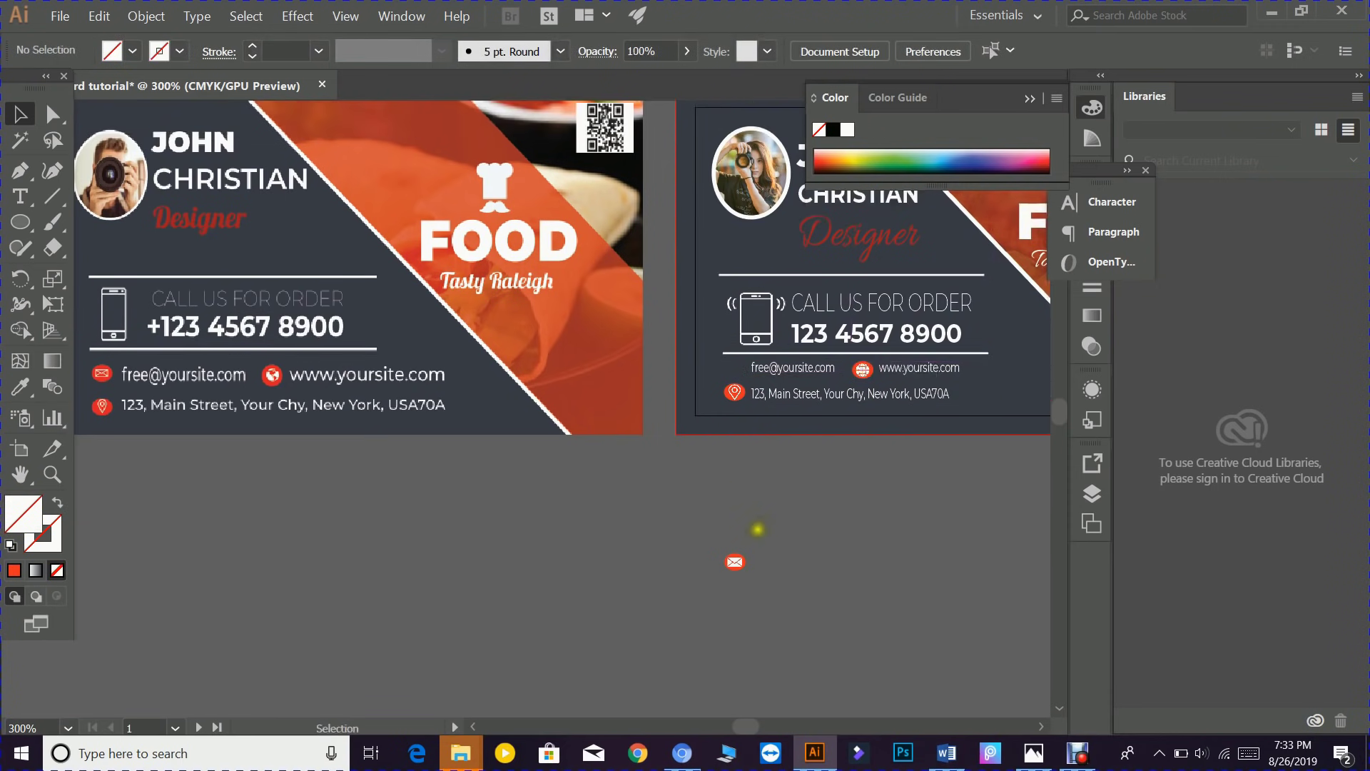
drag(735, 561, 735, 368)
- Deselect the email icon and centre the empty artboard beside the FOOD front card
click(832, 503)
scroll(562, 319, up, 3)
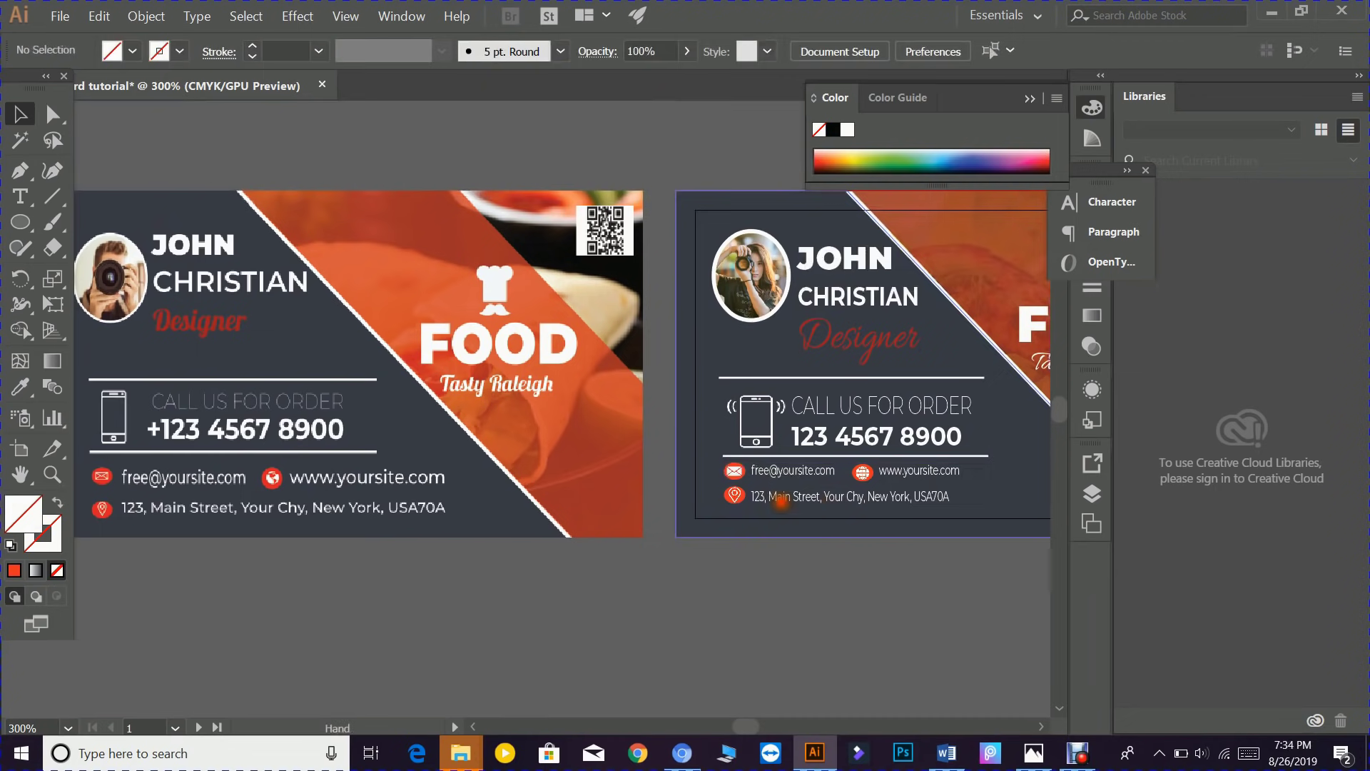
drag(781, 502, 273, 510)
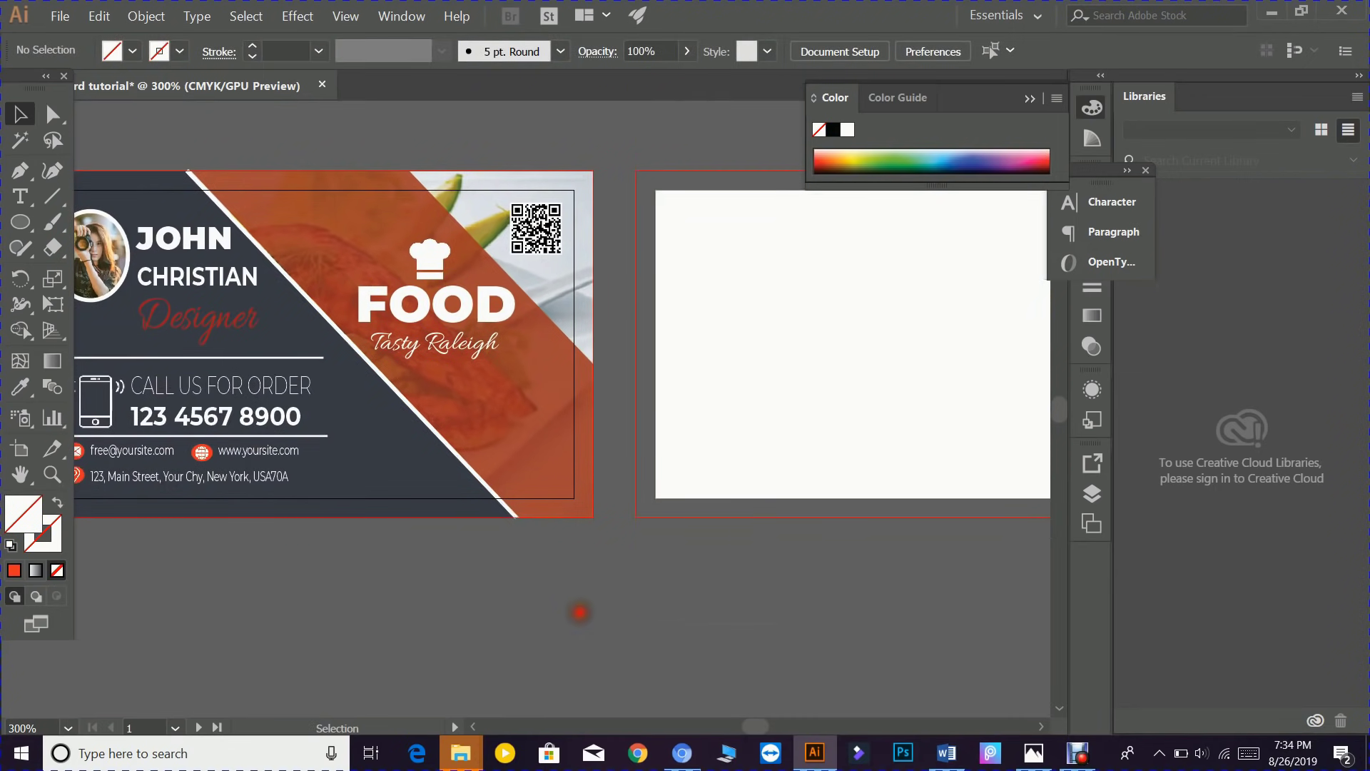
drag(728, 590, 501, 590)
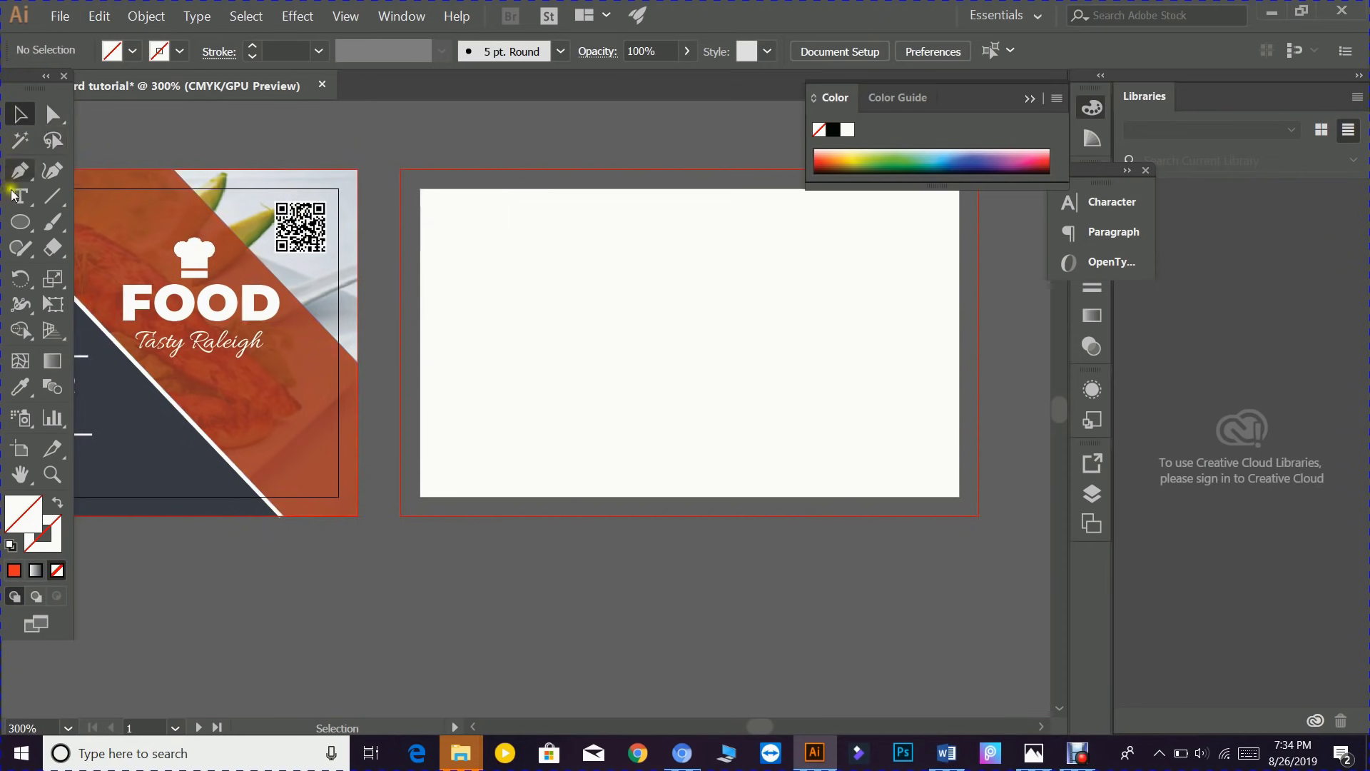
- Draw a rectangle covering the whole second-card artboard with the Rectangle tool
click(20, 222)
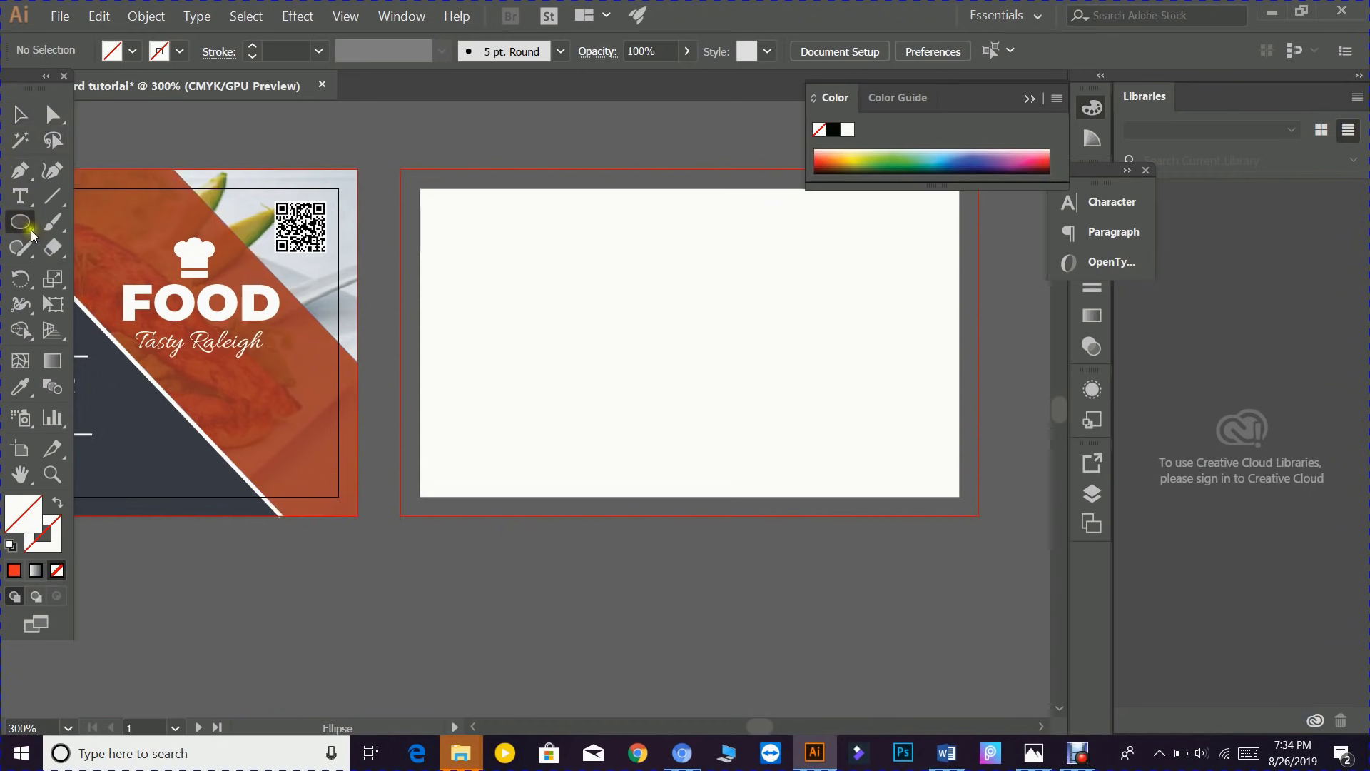
drag(32, 235, 100, 221)
click(400, 168)
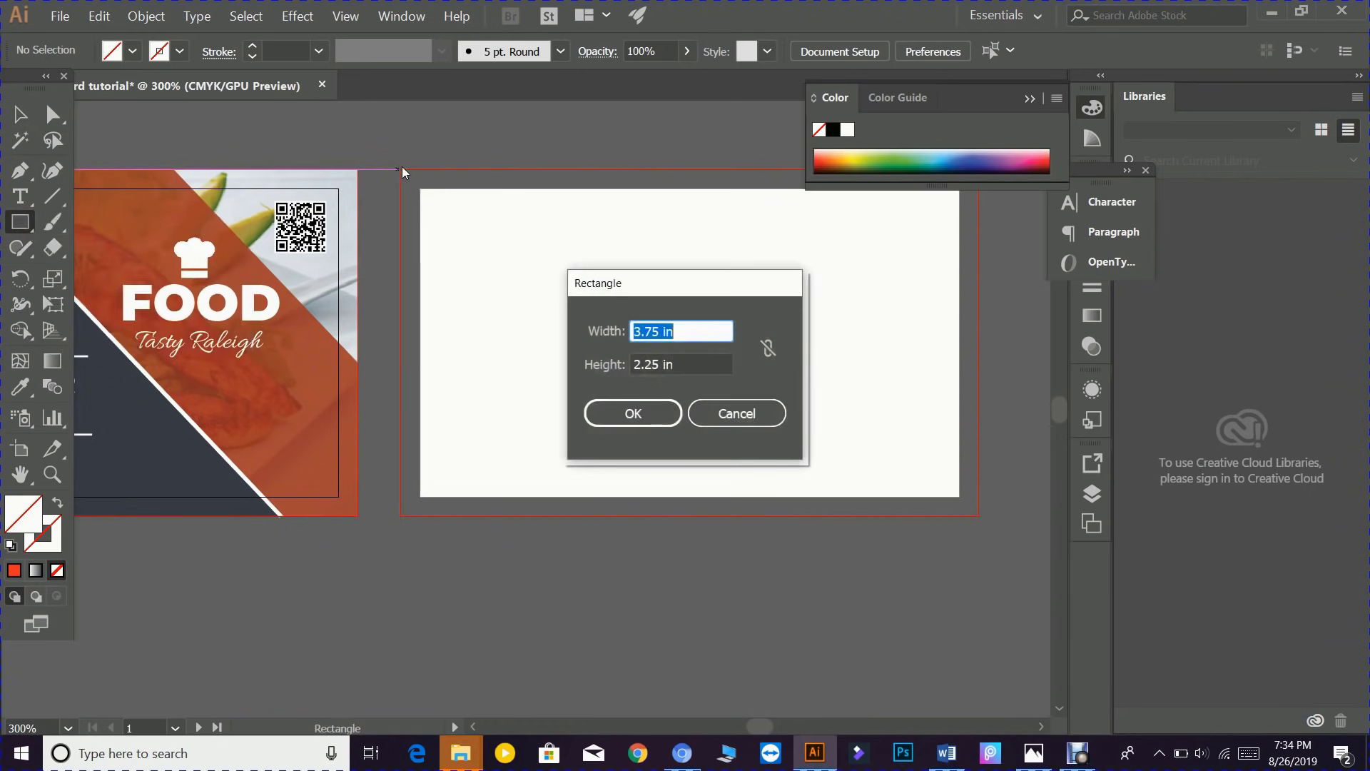
click(755, 415)
drag(401, 169, 978, 515)
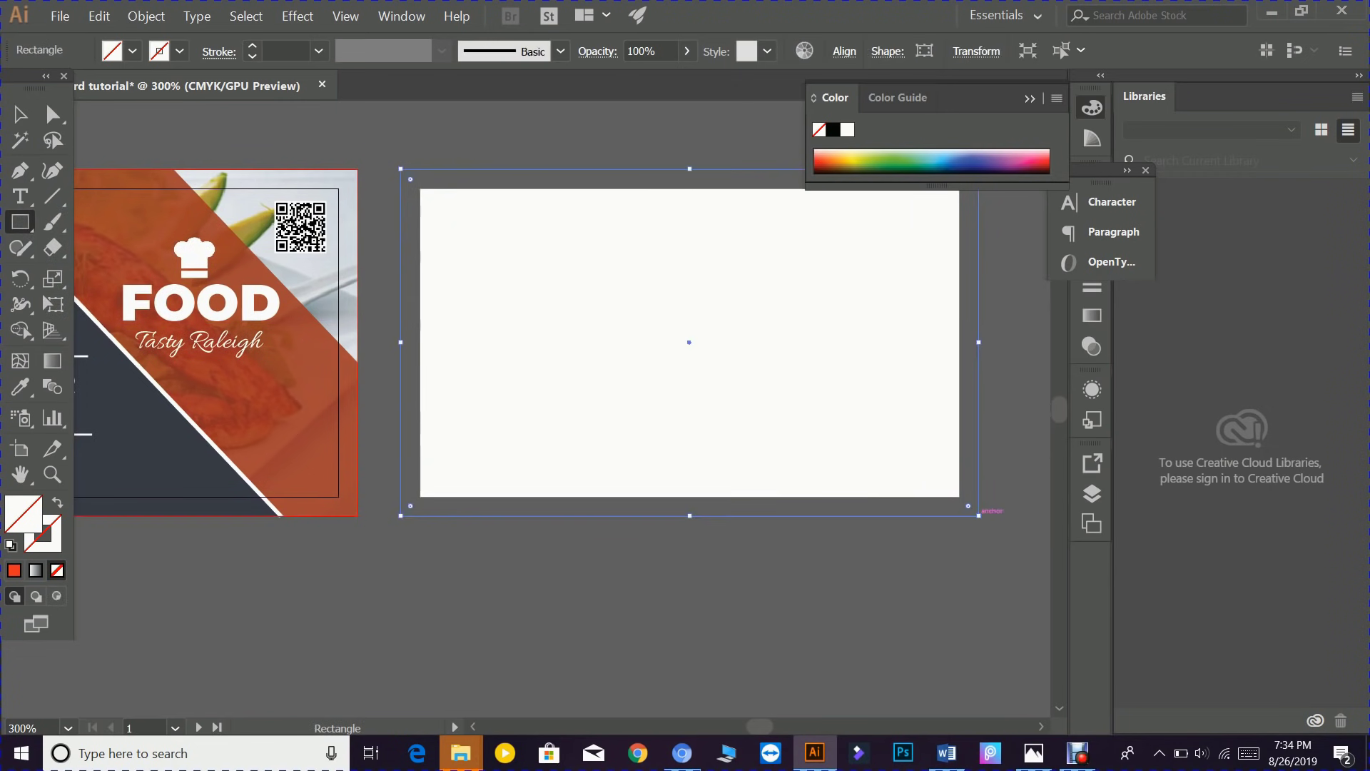
- Fill the rectangle with the light greyish-pink colour #b7abae
click(14, 514)
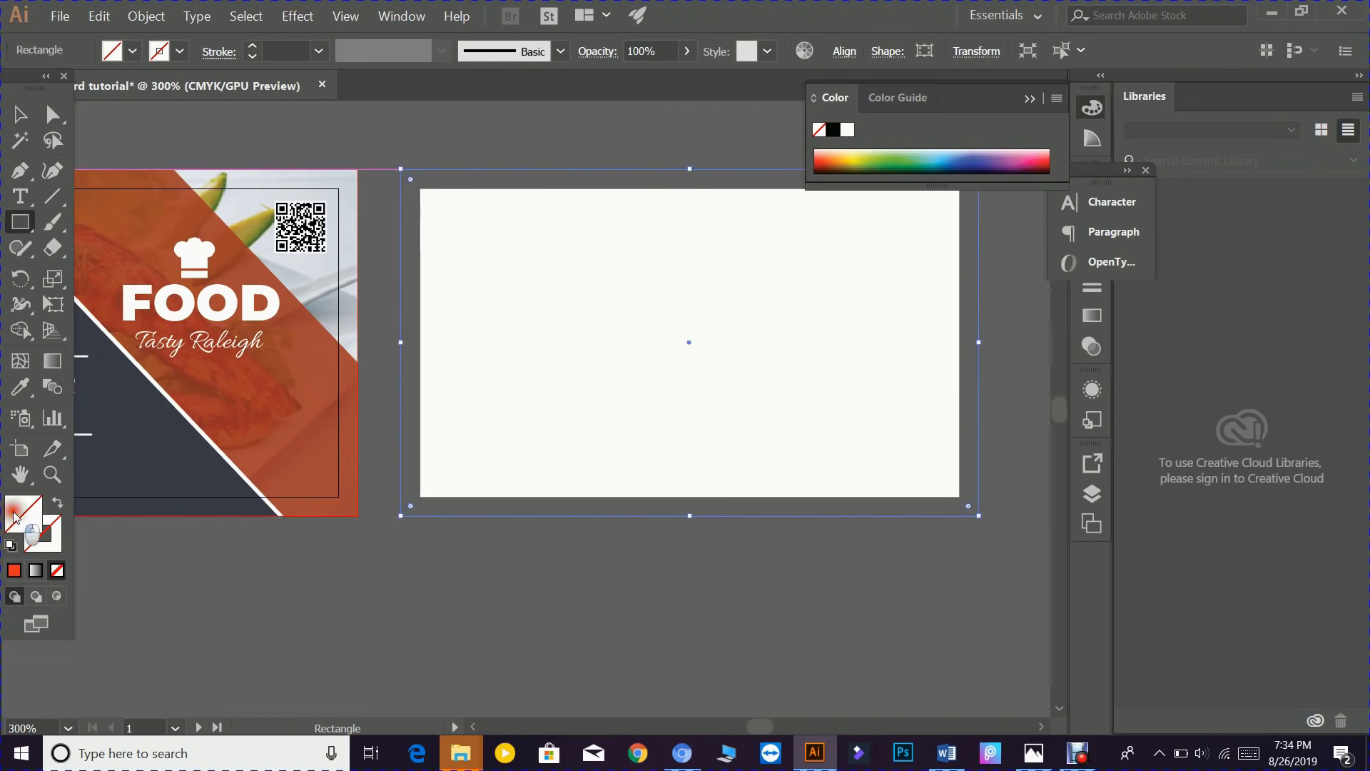
double_click(14, 513)
click(422, 307)
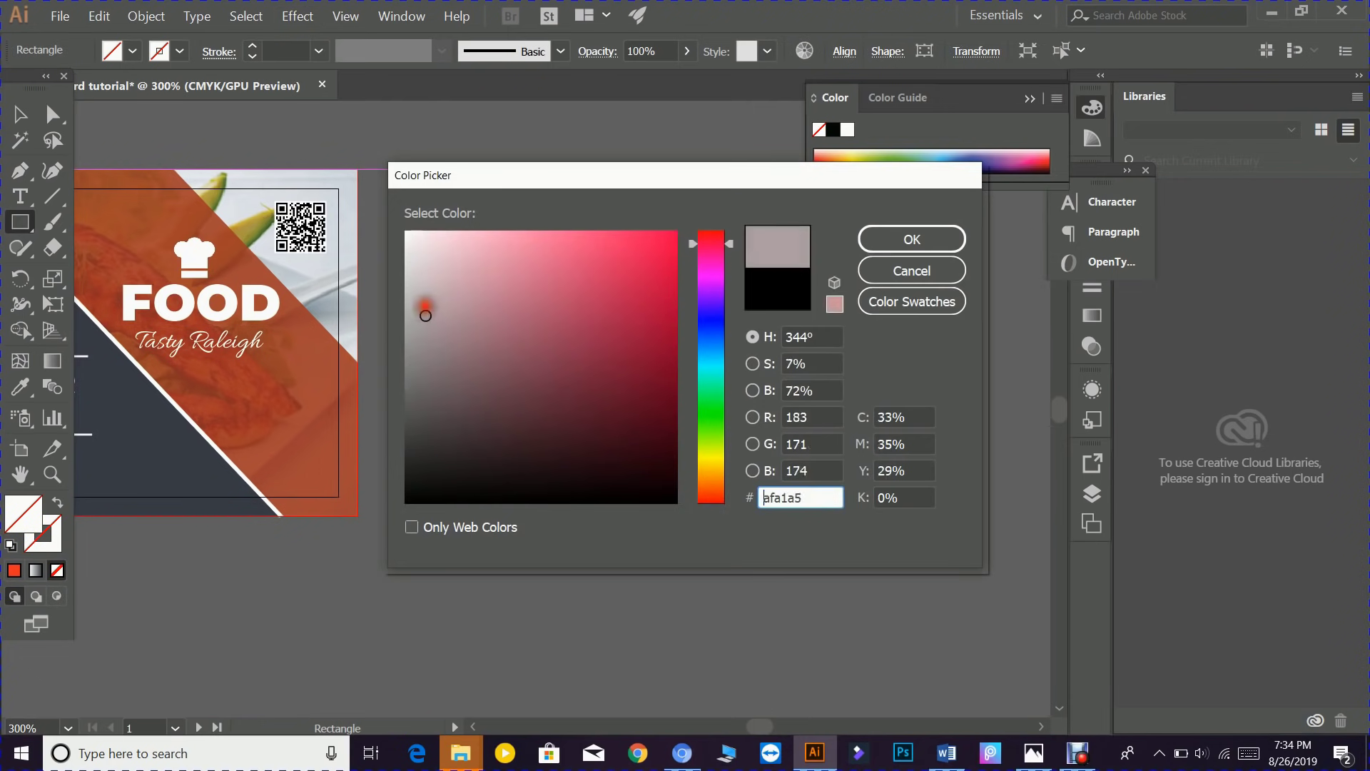
click(898, 241)
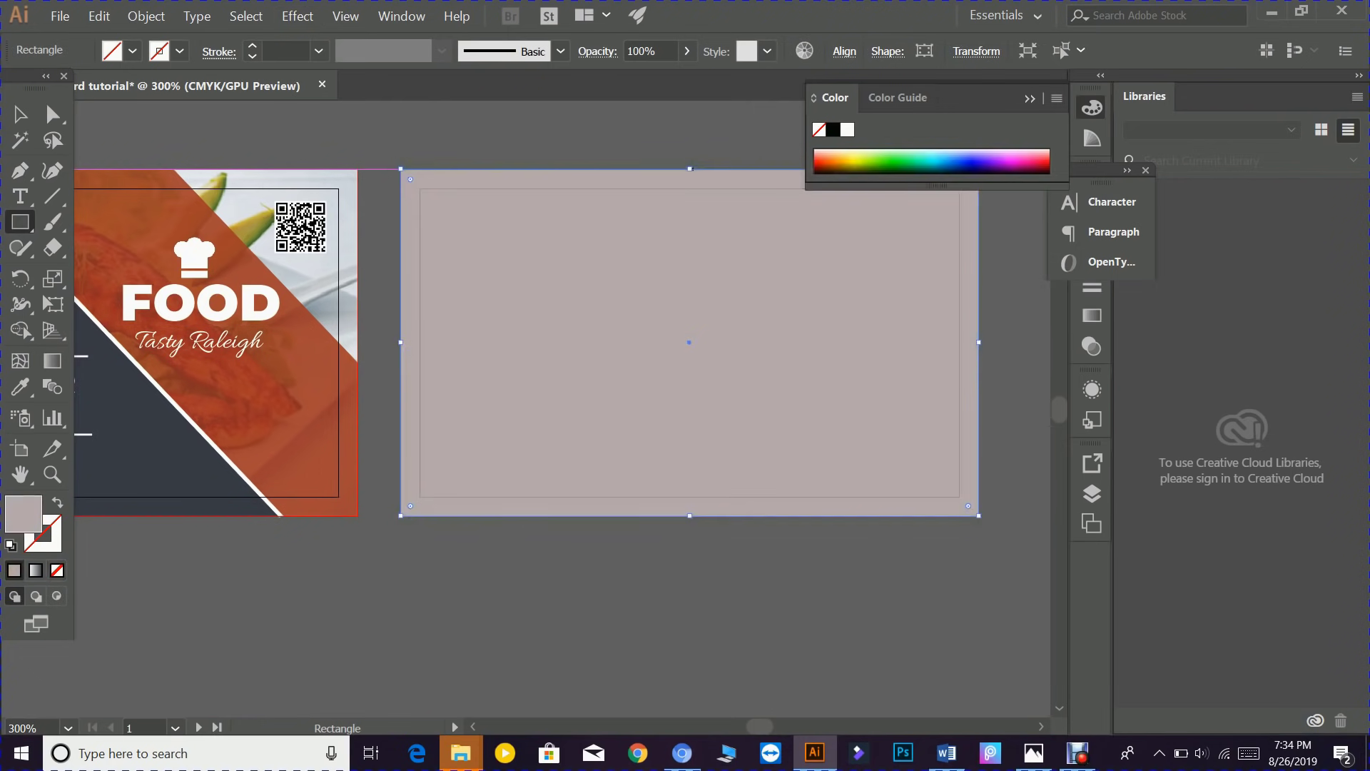
- Place ejxildyfxdtcddsew3ii.jpg from Downloads, dragging it out over the pink card rectangle
click(49, 25)
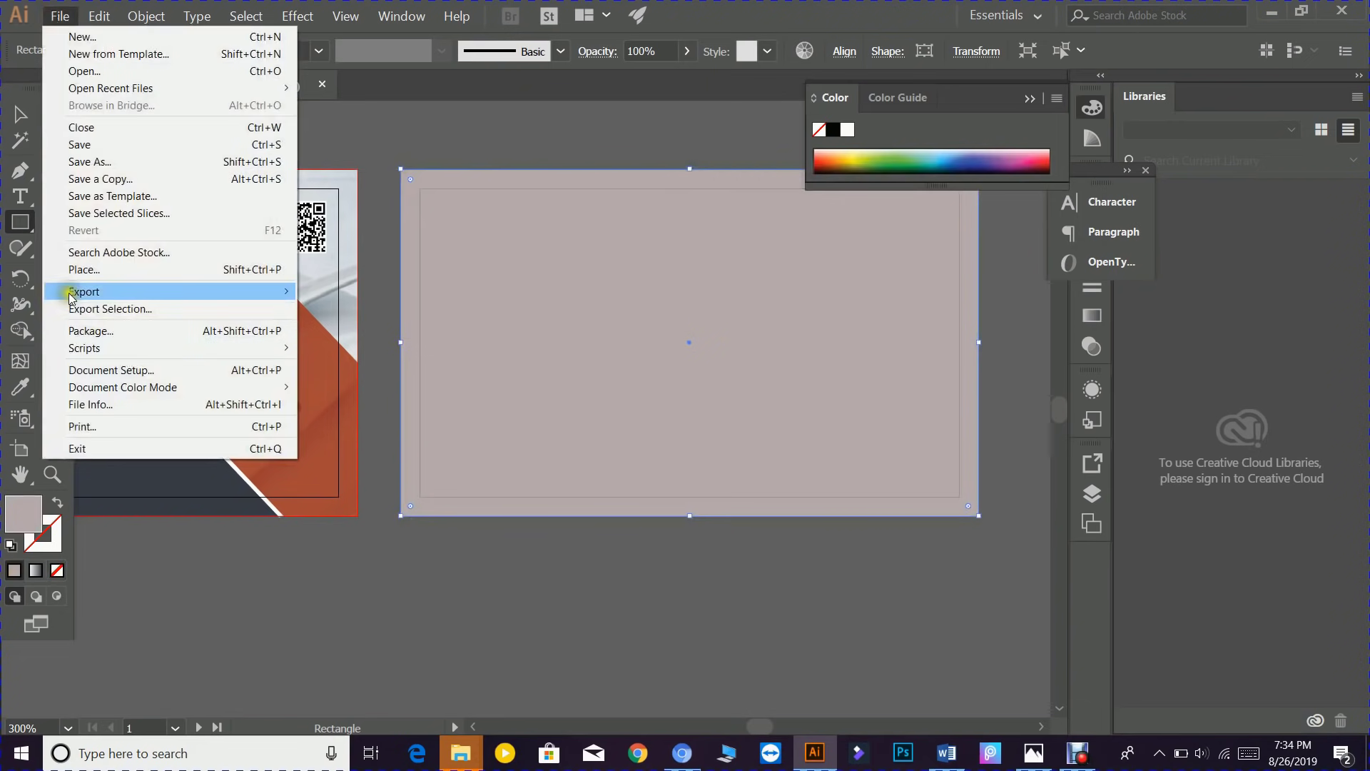
click(65, 271)
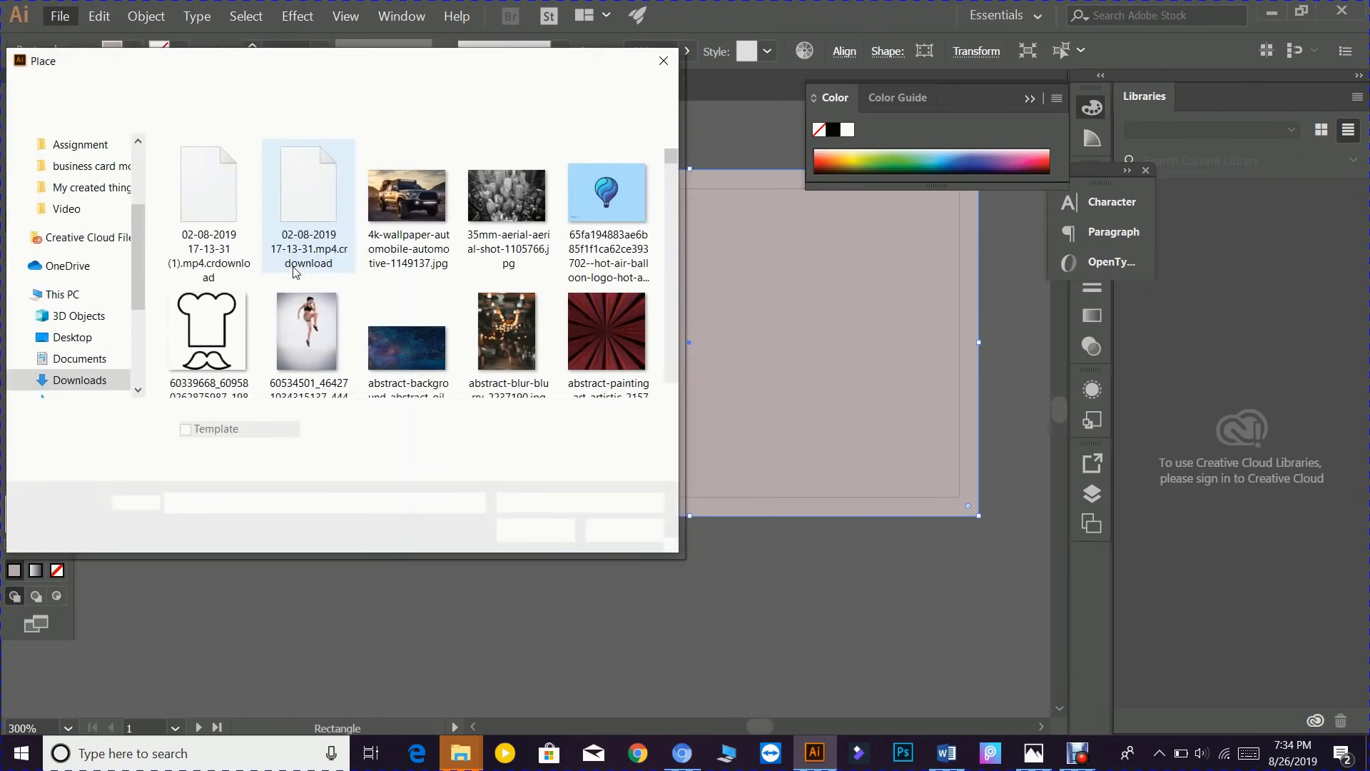
drag(672, 162, 671, 226)
scroll(497, 314, down, 5)
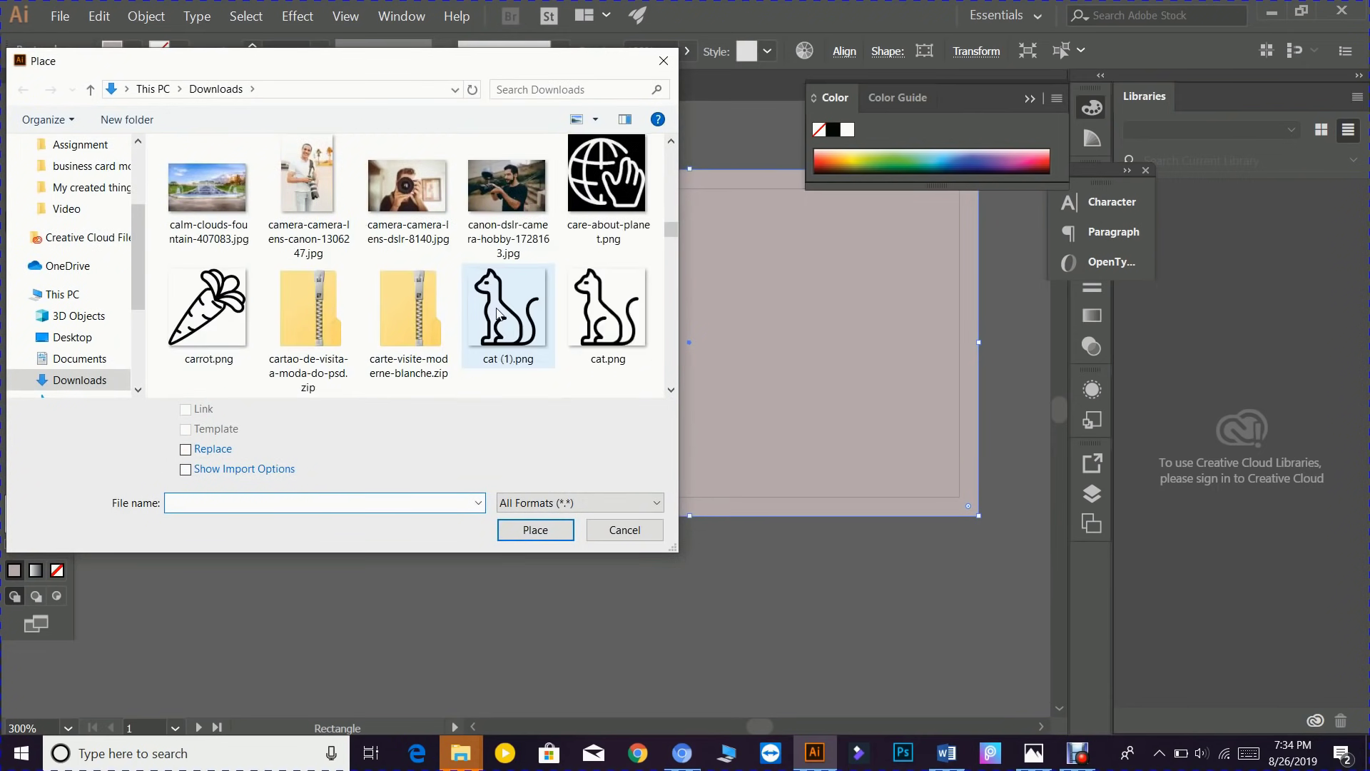
scroll(498, 314, down, 8)
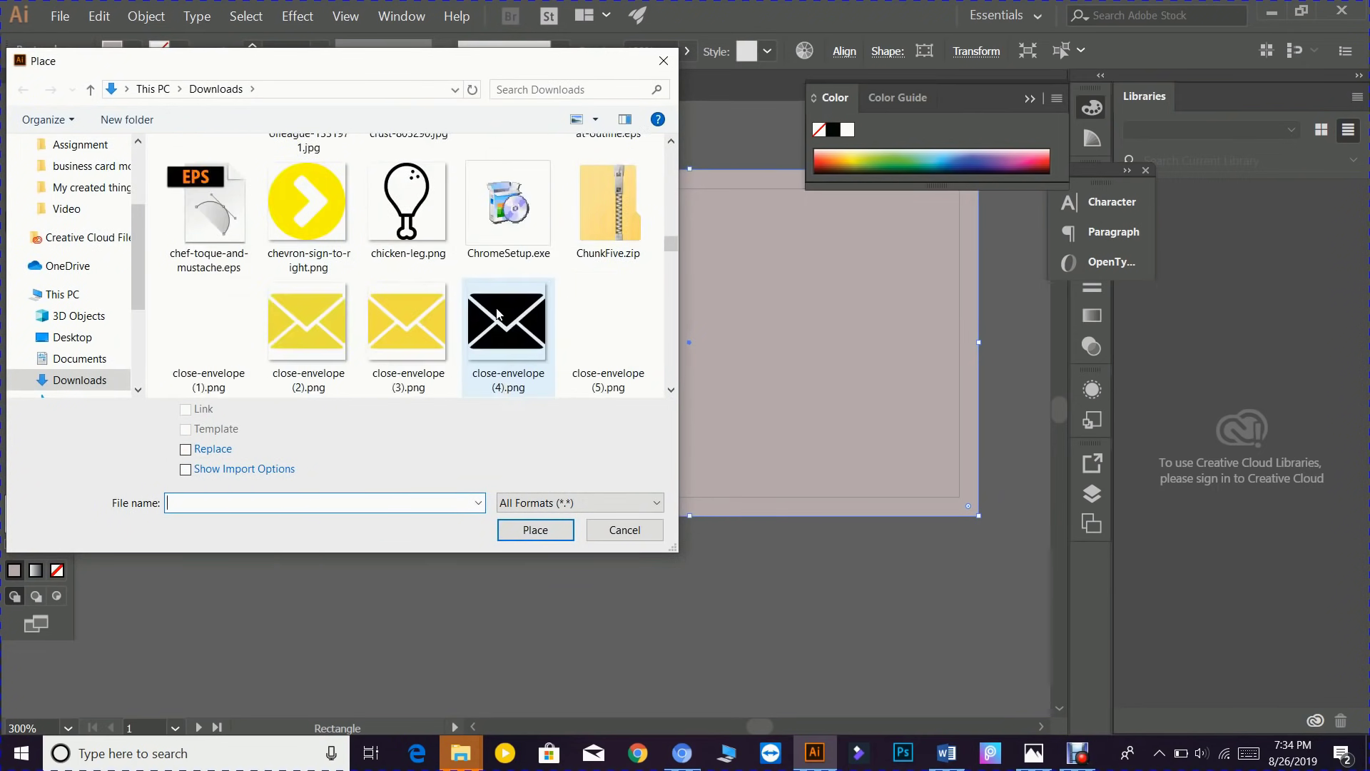
scroll(498, 312, down, 6)
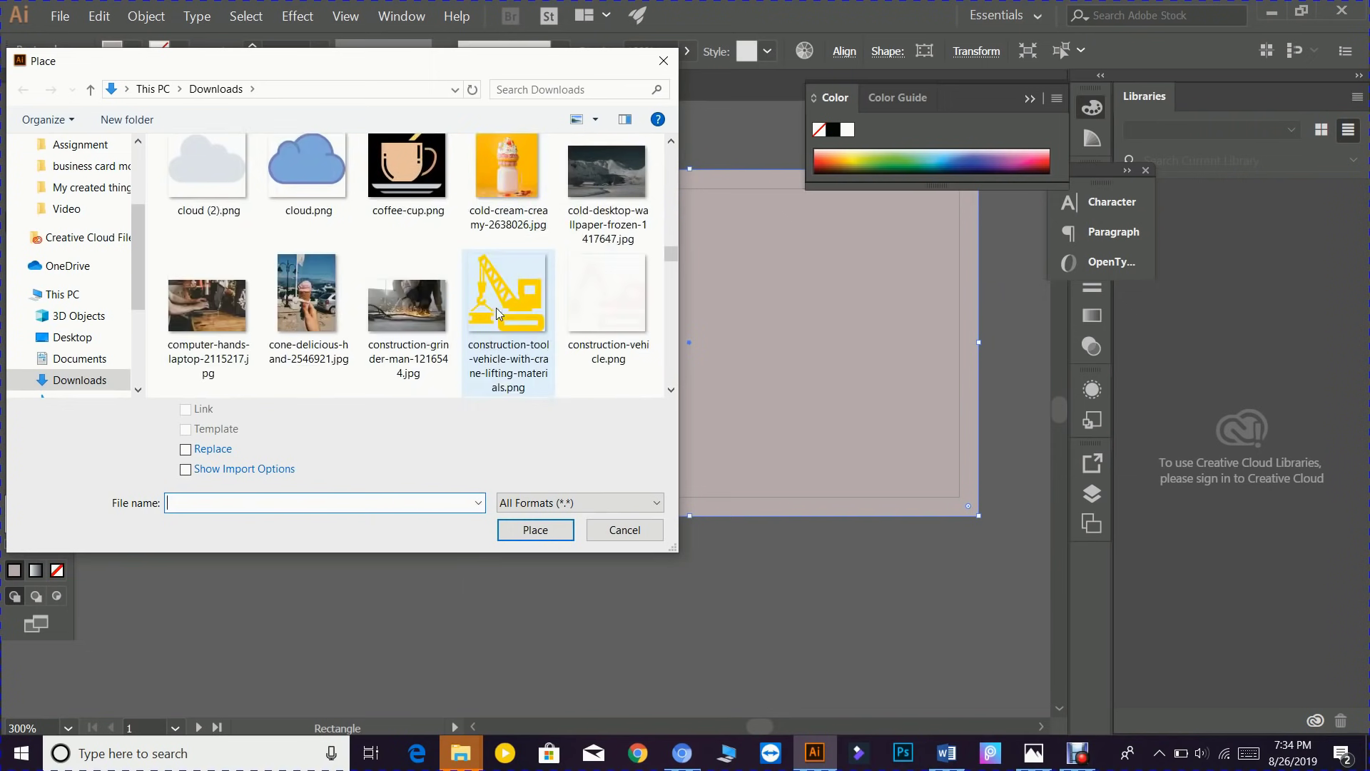
scroll(497, 312, down, 4)
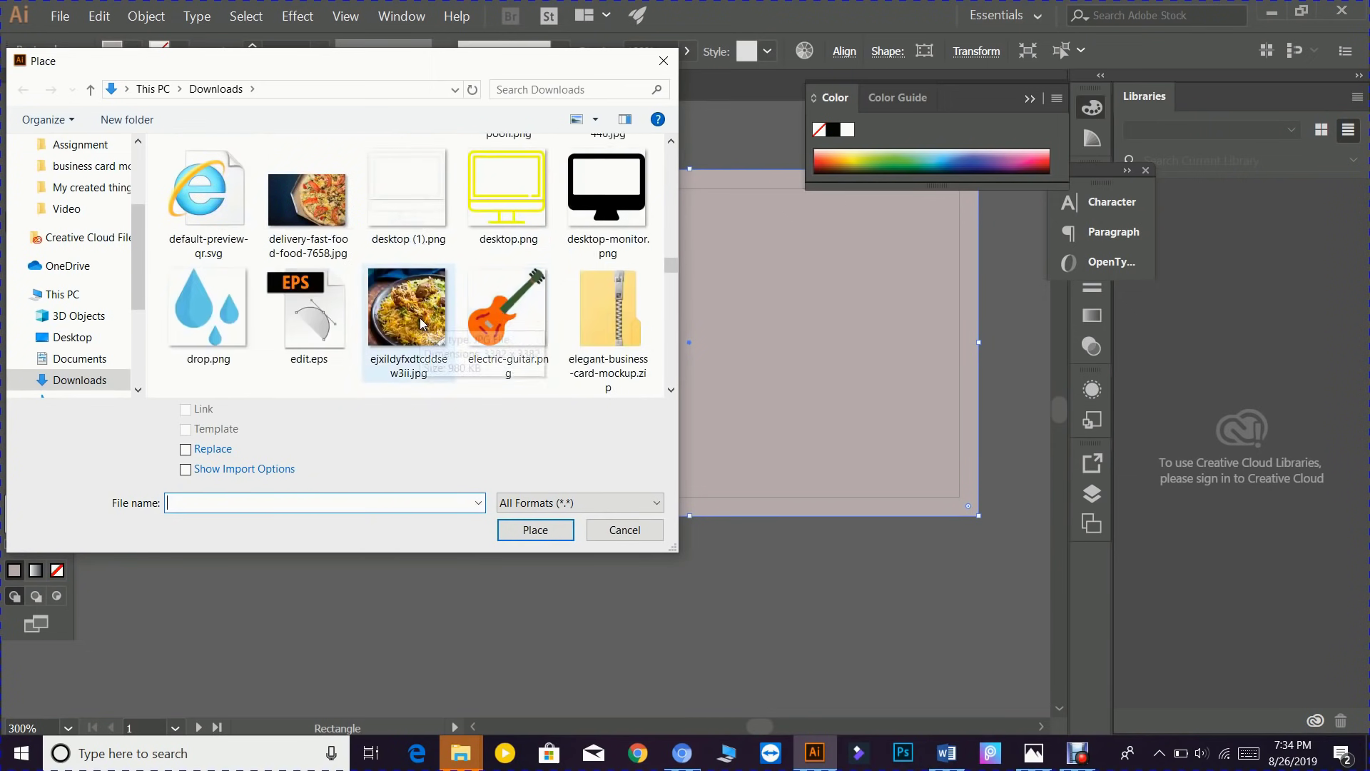
scroll(422, 323, down, 2)
scroll(422, 323, down, 2)
scroll(422, 322, up, 4)
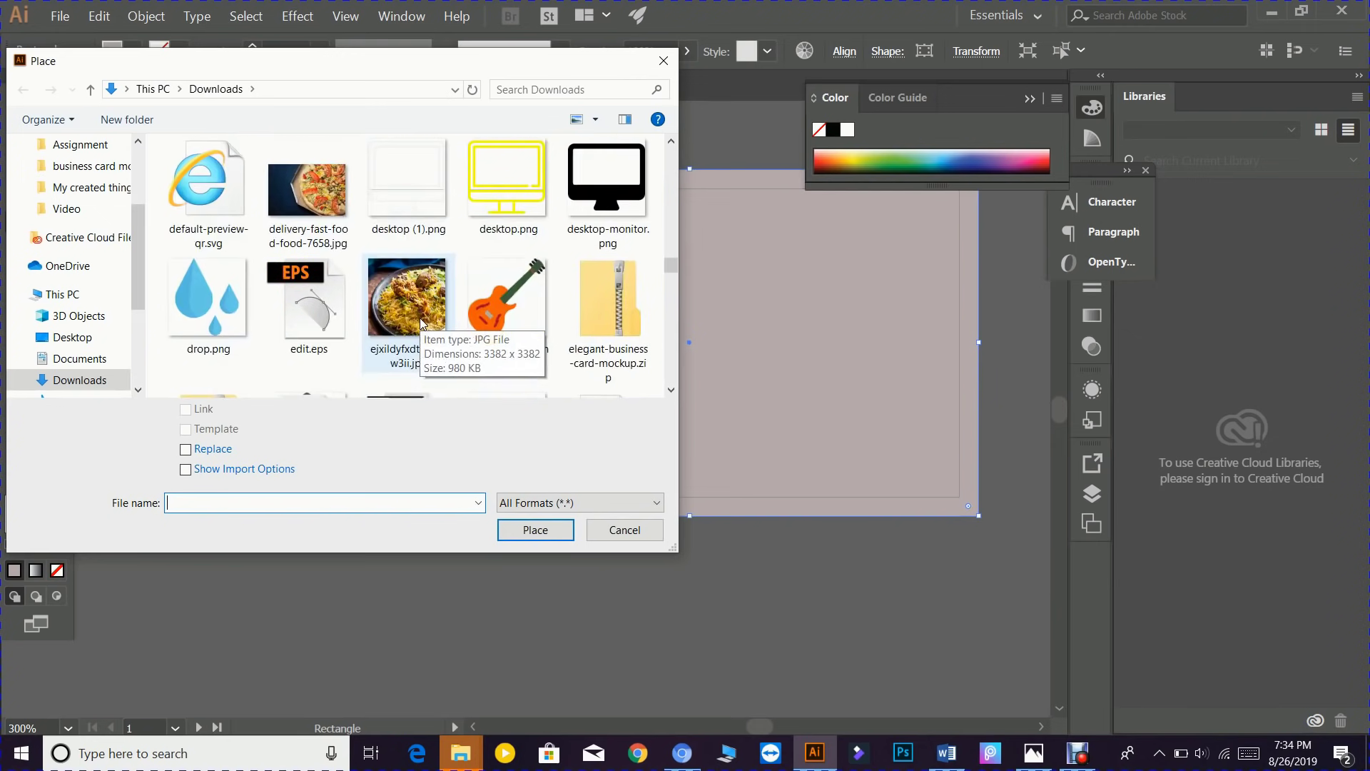
click(416, 315)
click(535, 529)
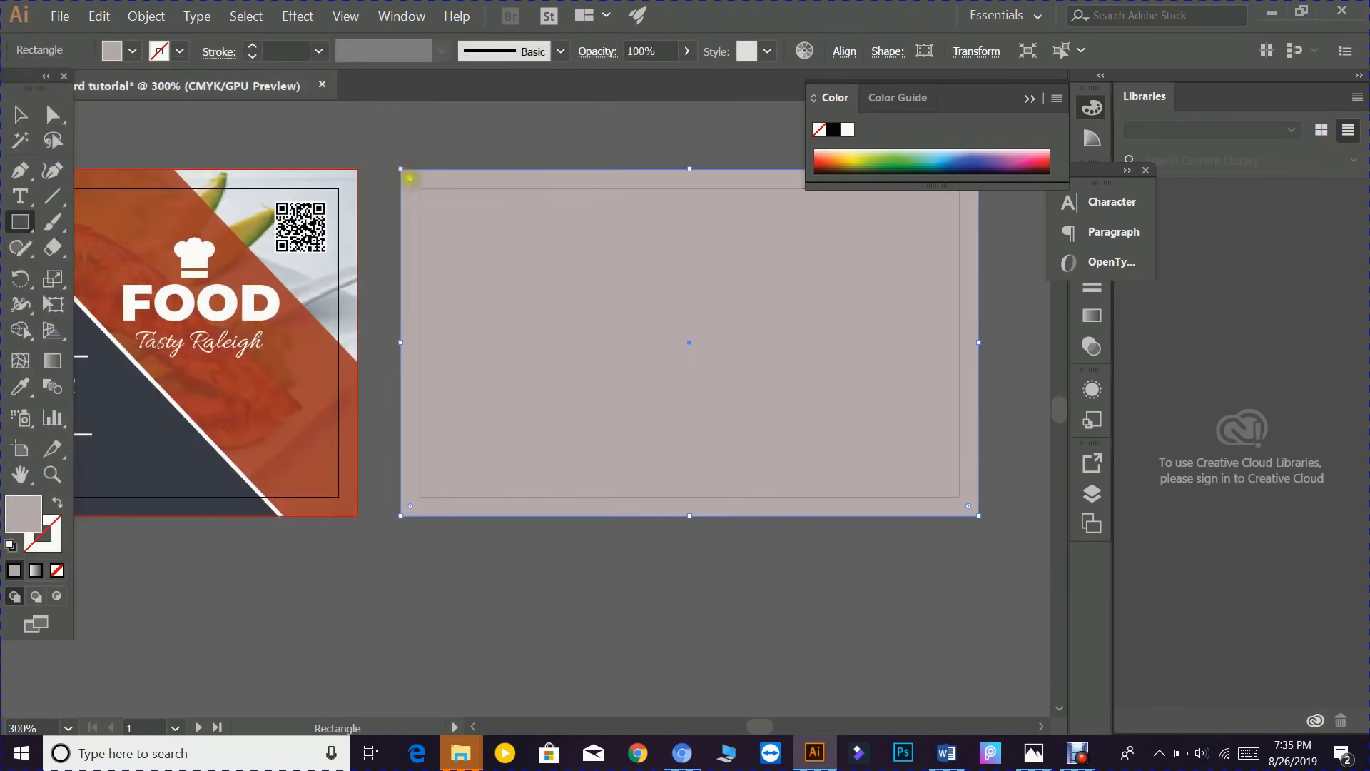
drag(400, 169, 997, 519)
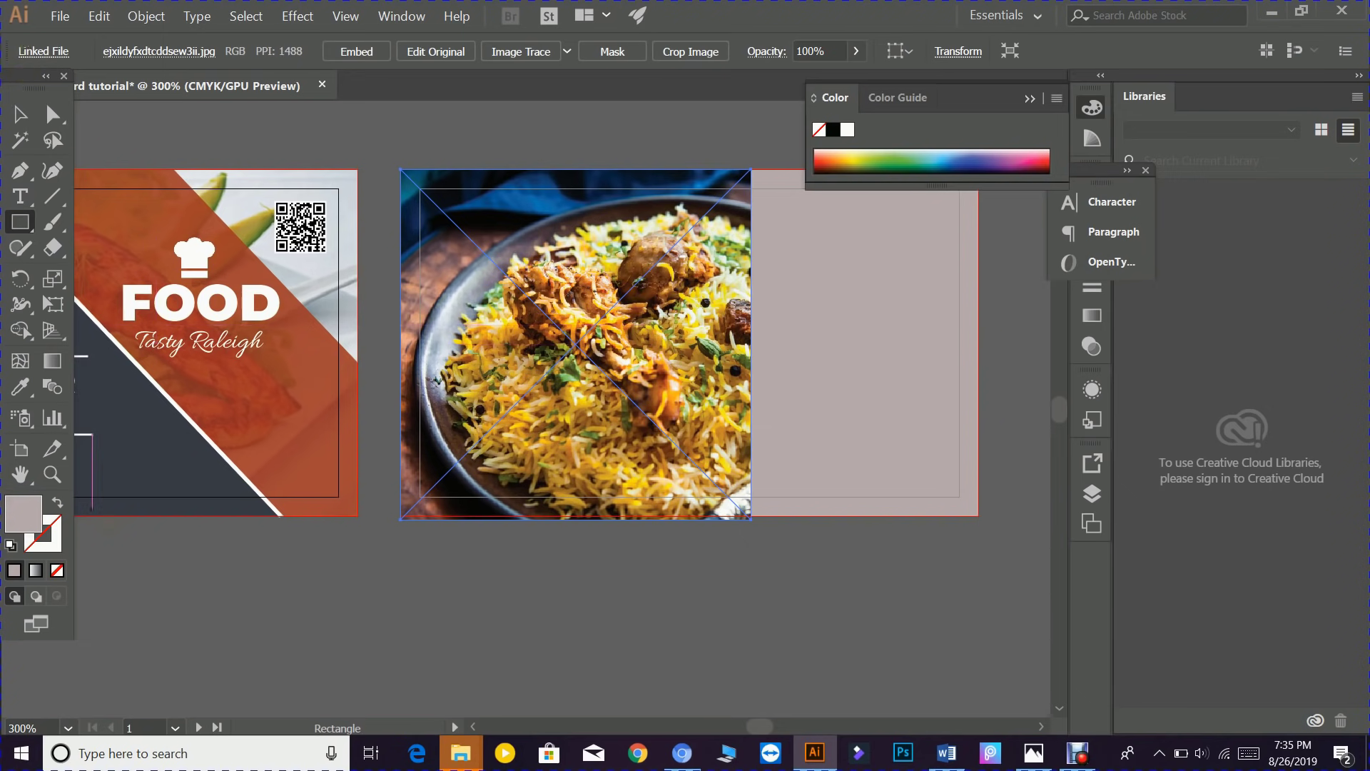
- Enlarge the food photo with the Selection tool so it covers the card
click(20, 114)
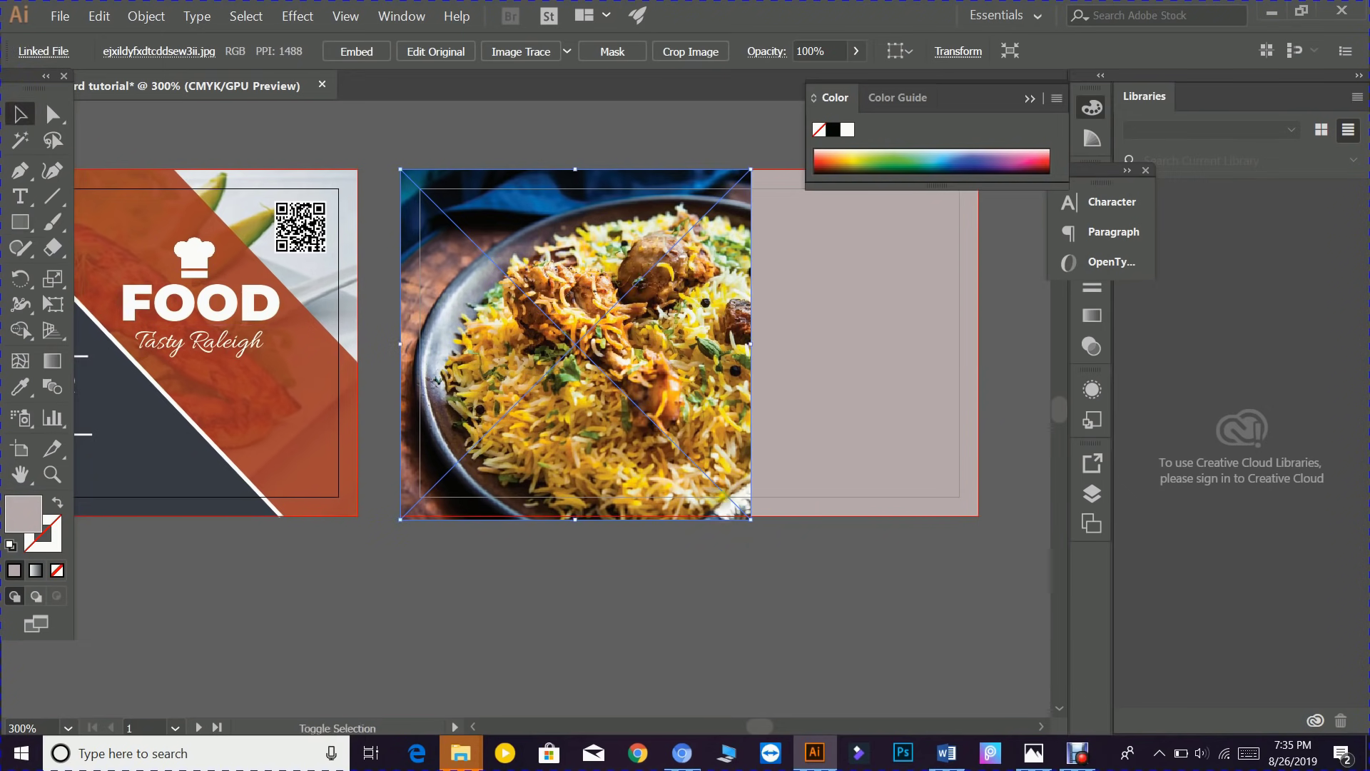
drag(751, 344, 1021, 392)
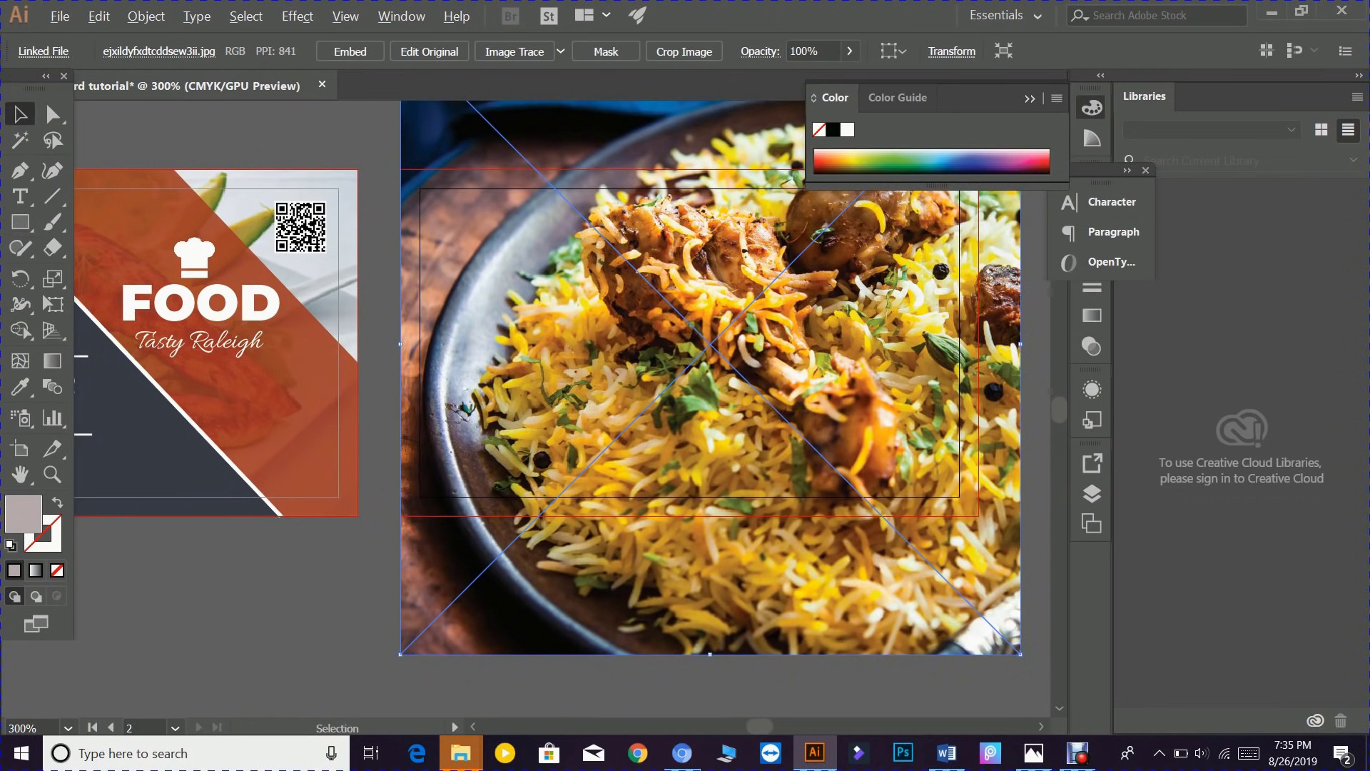
scroll(759, 409, down, 1)
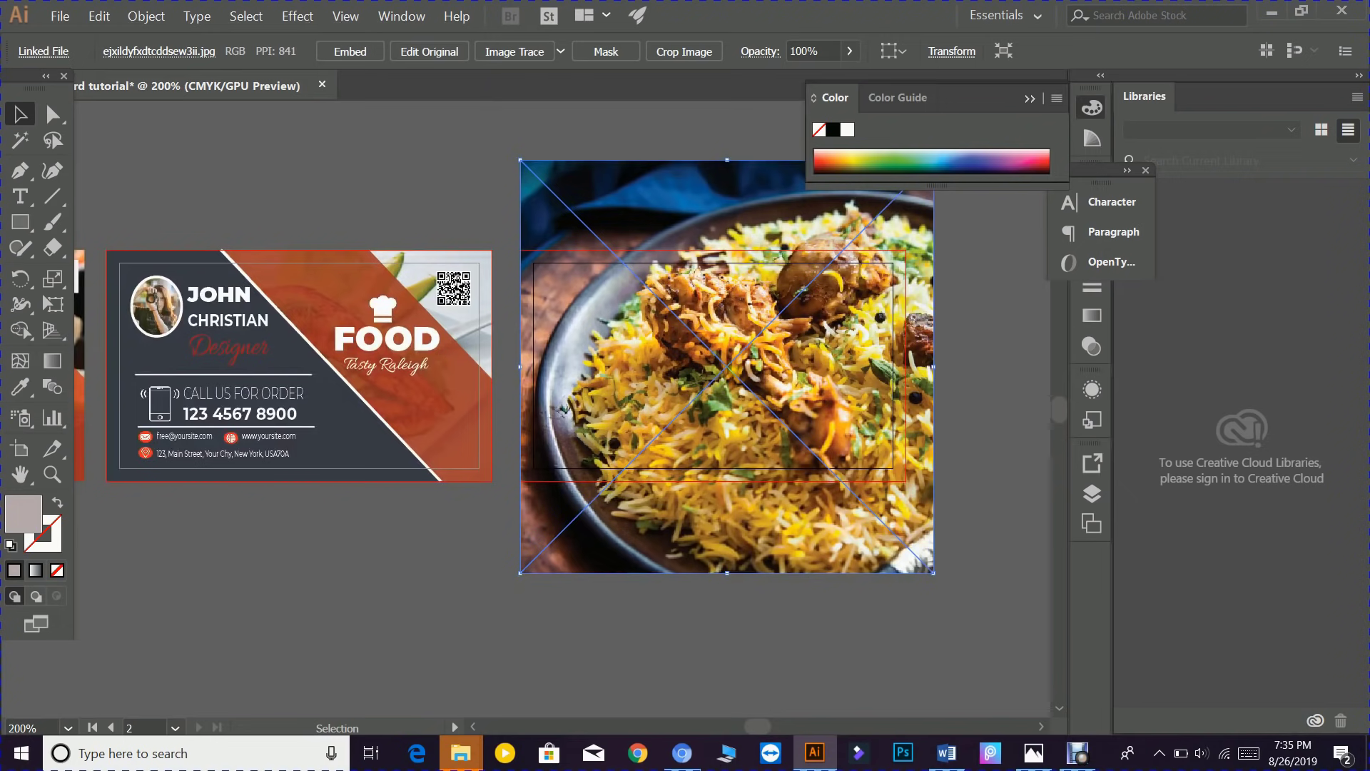
drag(718, 366, 708, 368)
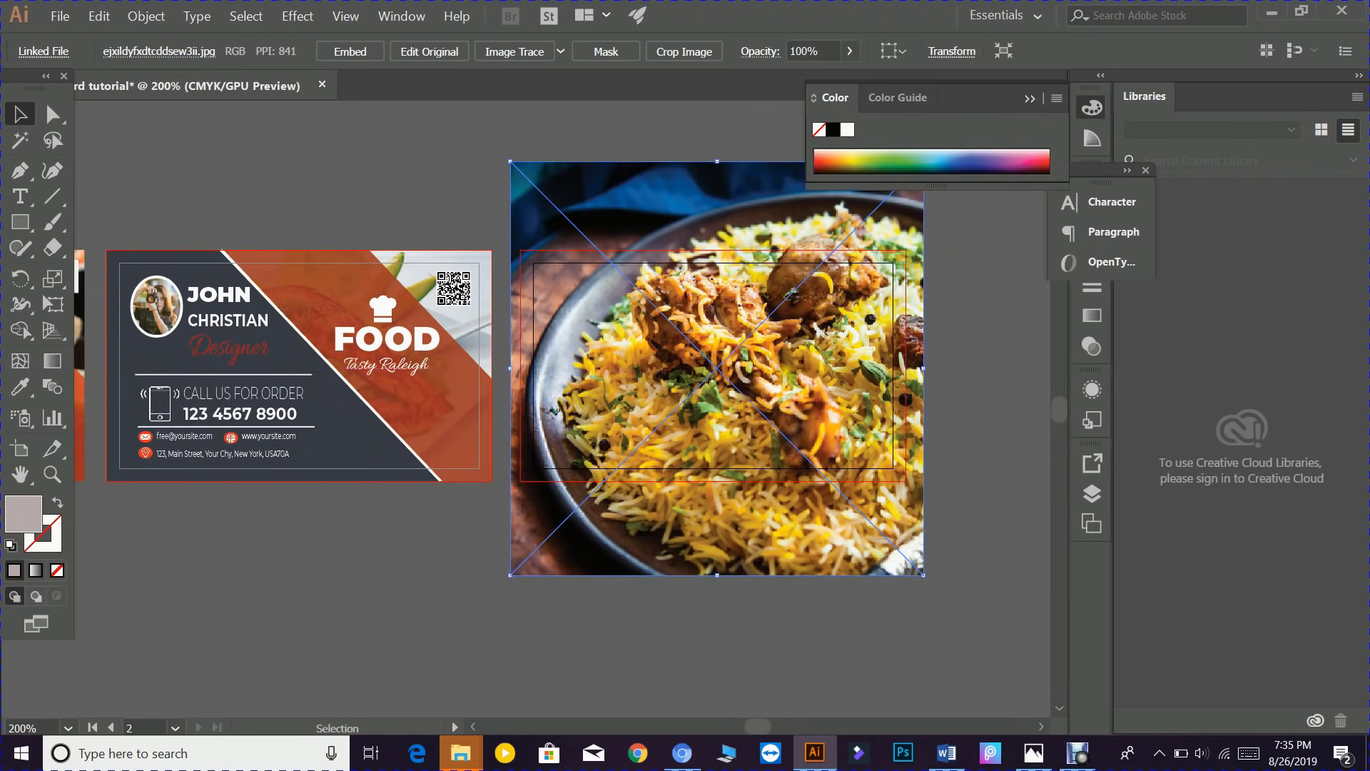
- Send the food photo behind the card rectangle
click(965, 375)
click(601, 334)
right_click(603, 334)
mouse_move(694, 463)
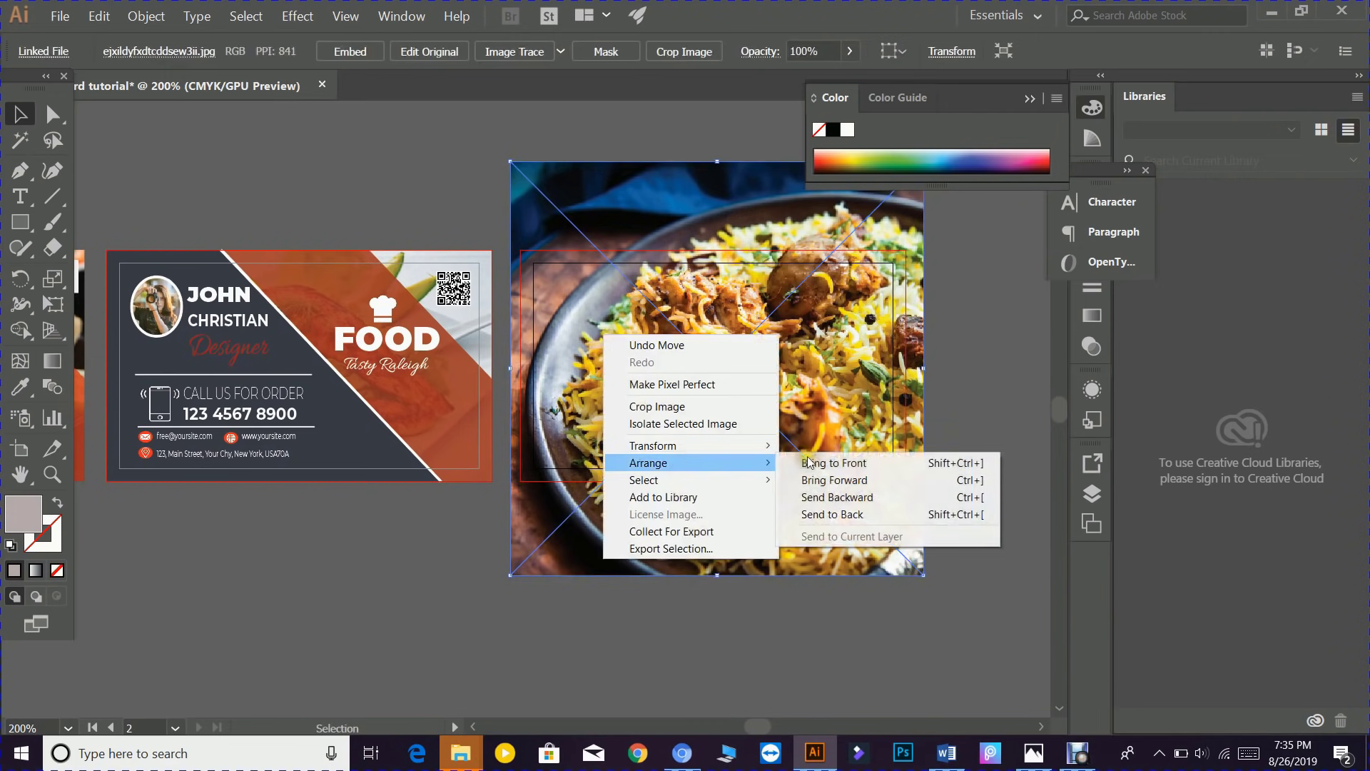
click(842, 515)
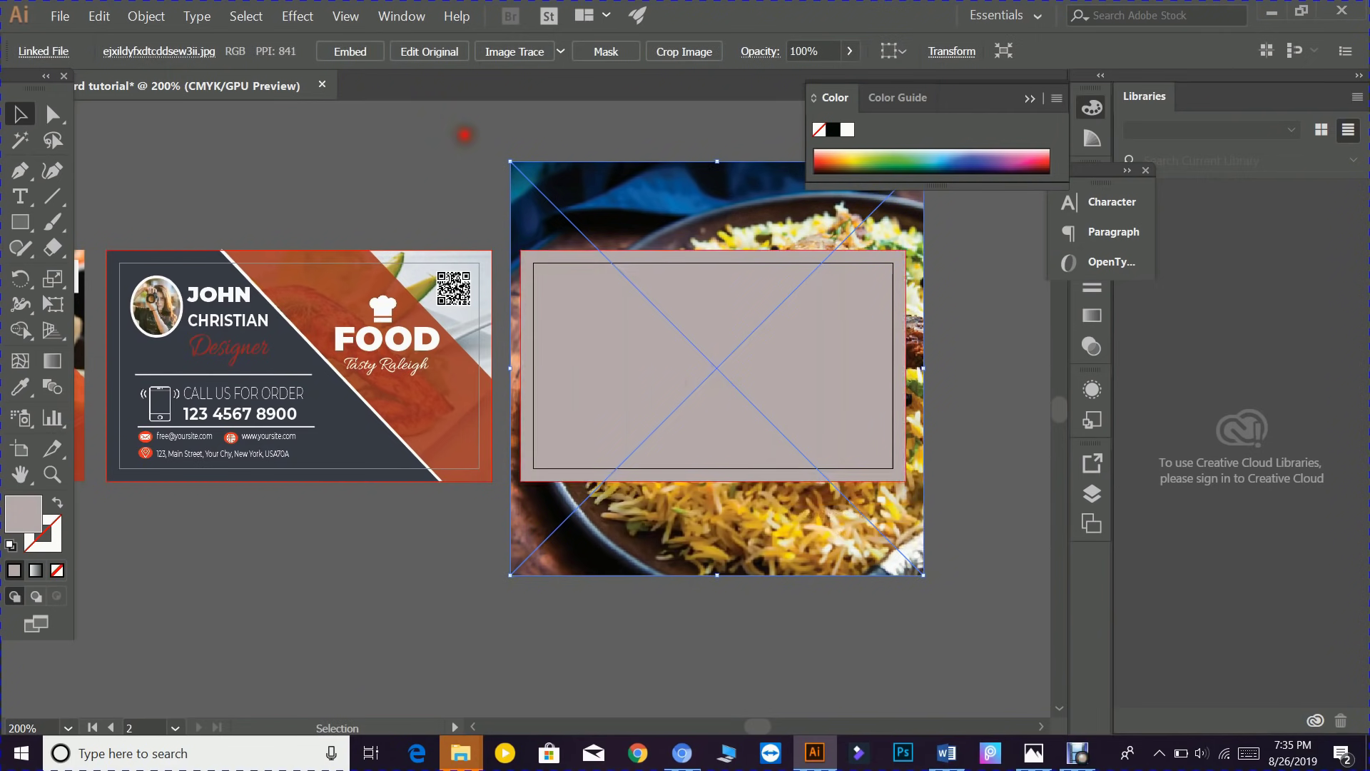
- Select the photo and rectangle together and make a clipping mask
click(464, 135)
click(808, 520)
shift+click(721, 401)
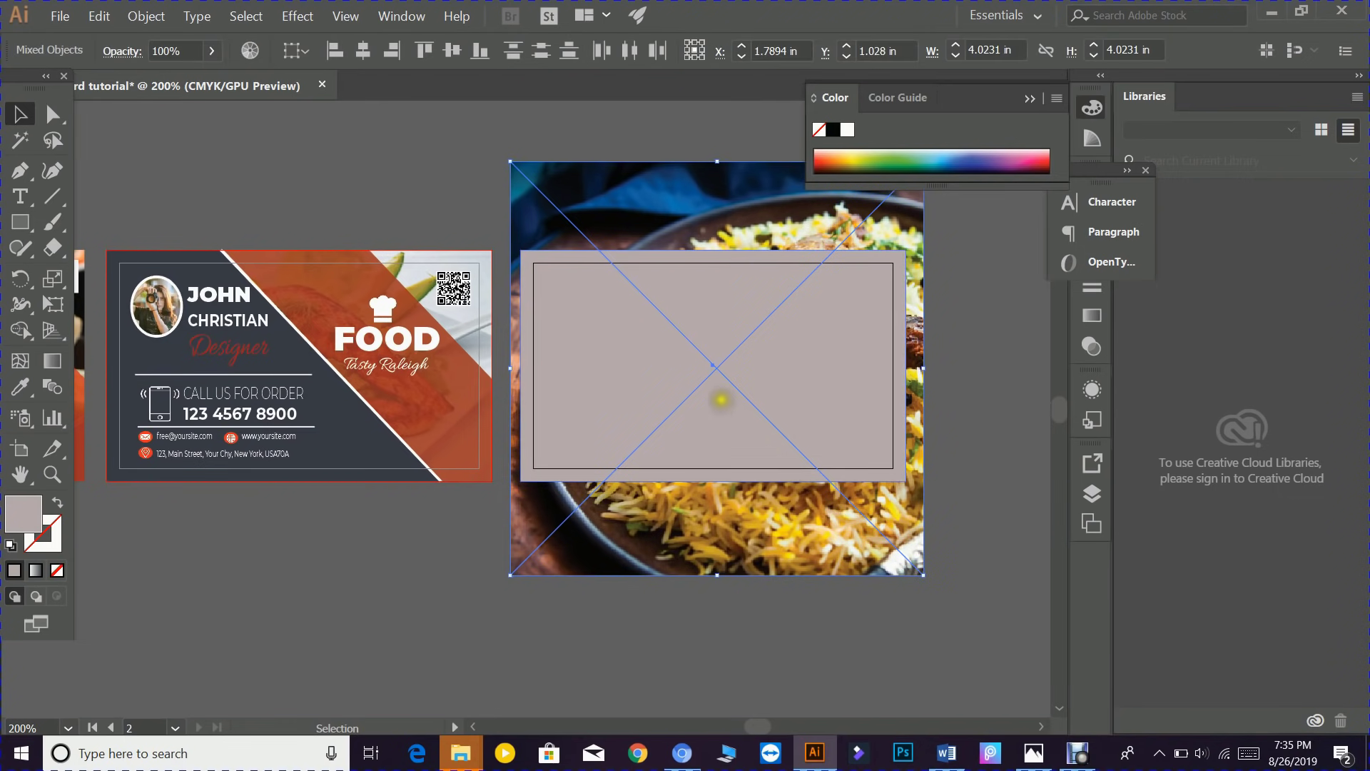
right_click(722, 400)
click(760, 495)
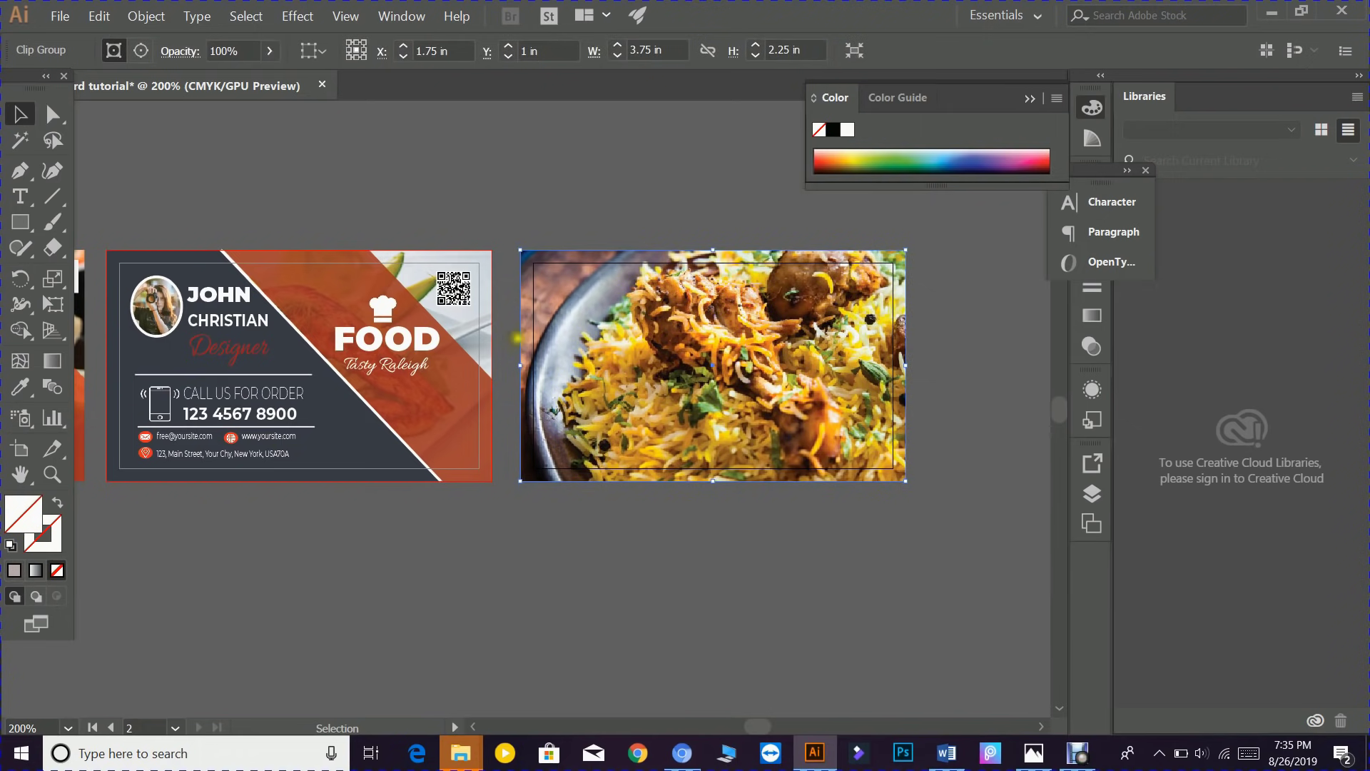
- Place business-card-2.newww.png from the Assignment folder
click(57, 20)
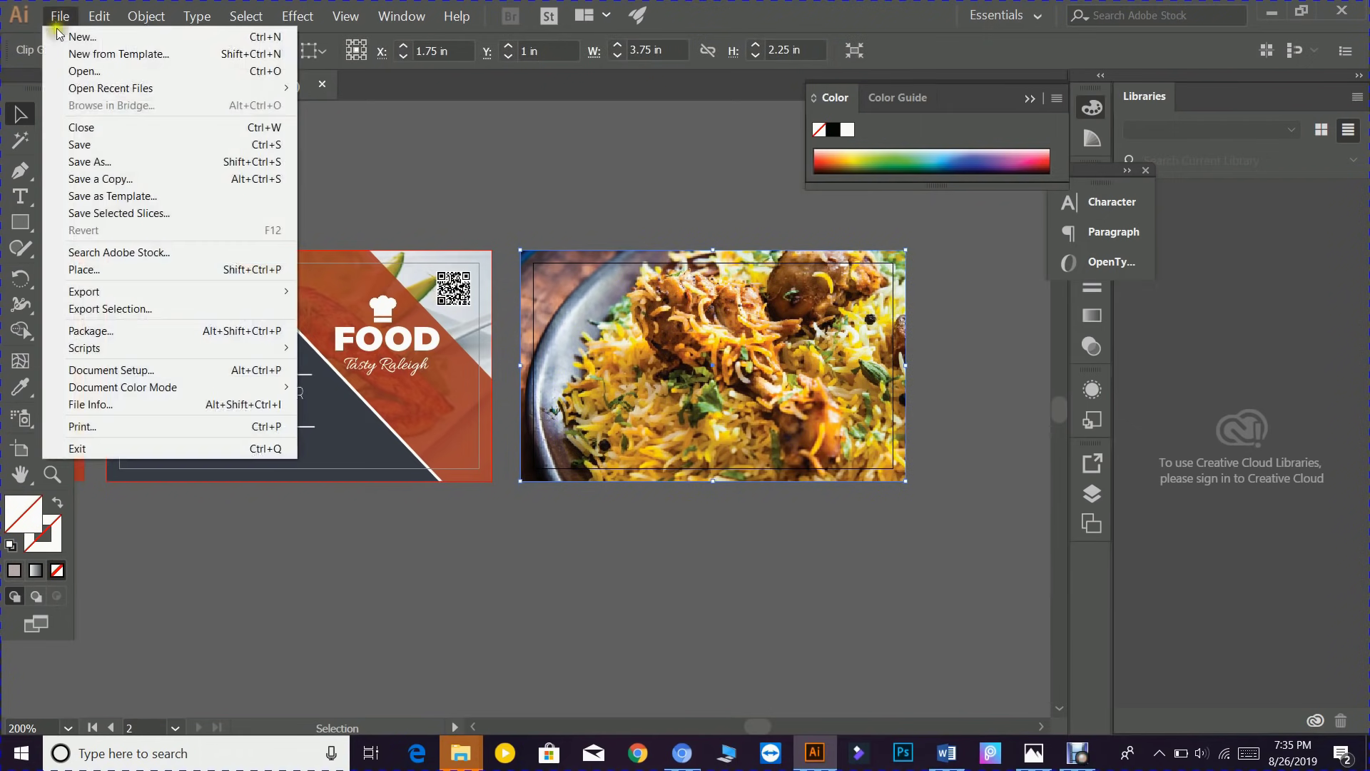
click(86, 272)
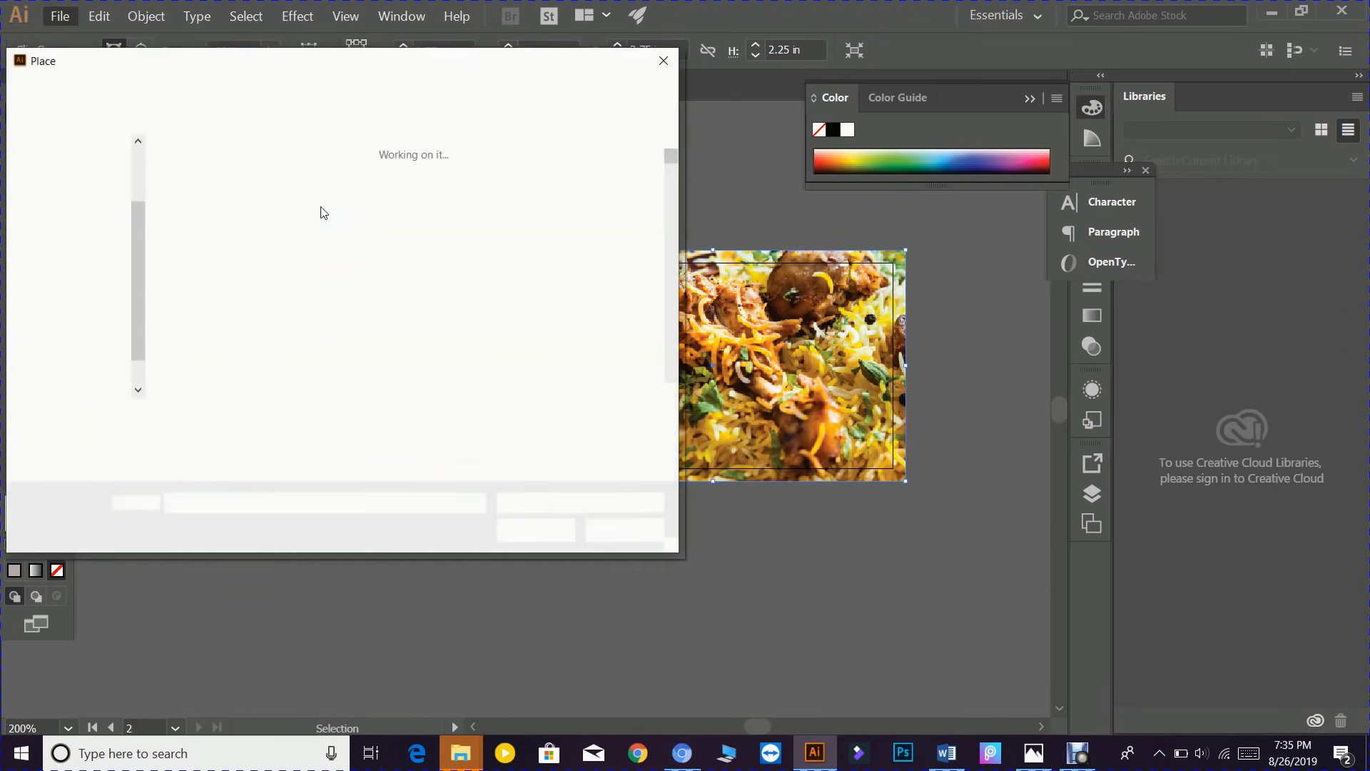
scroll(57, 191, up, 2)
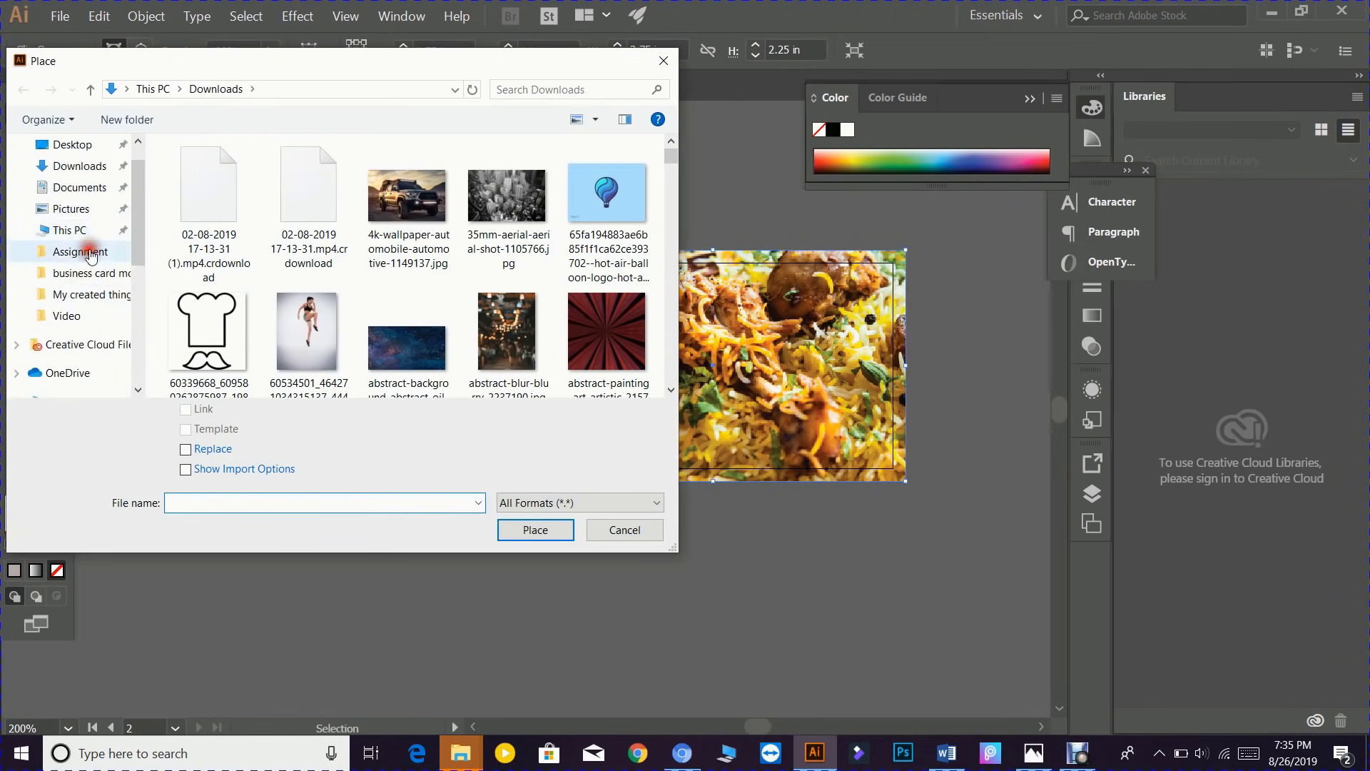
click(80, 252)
drag(673, 159, 674, 187)
click(407, 236)
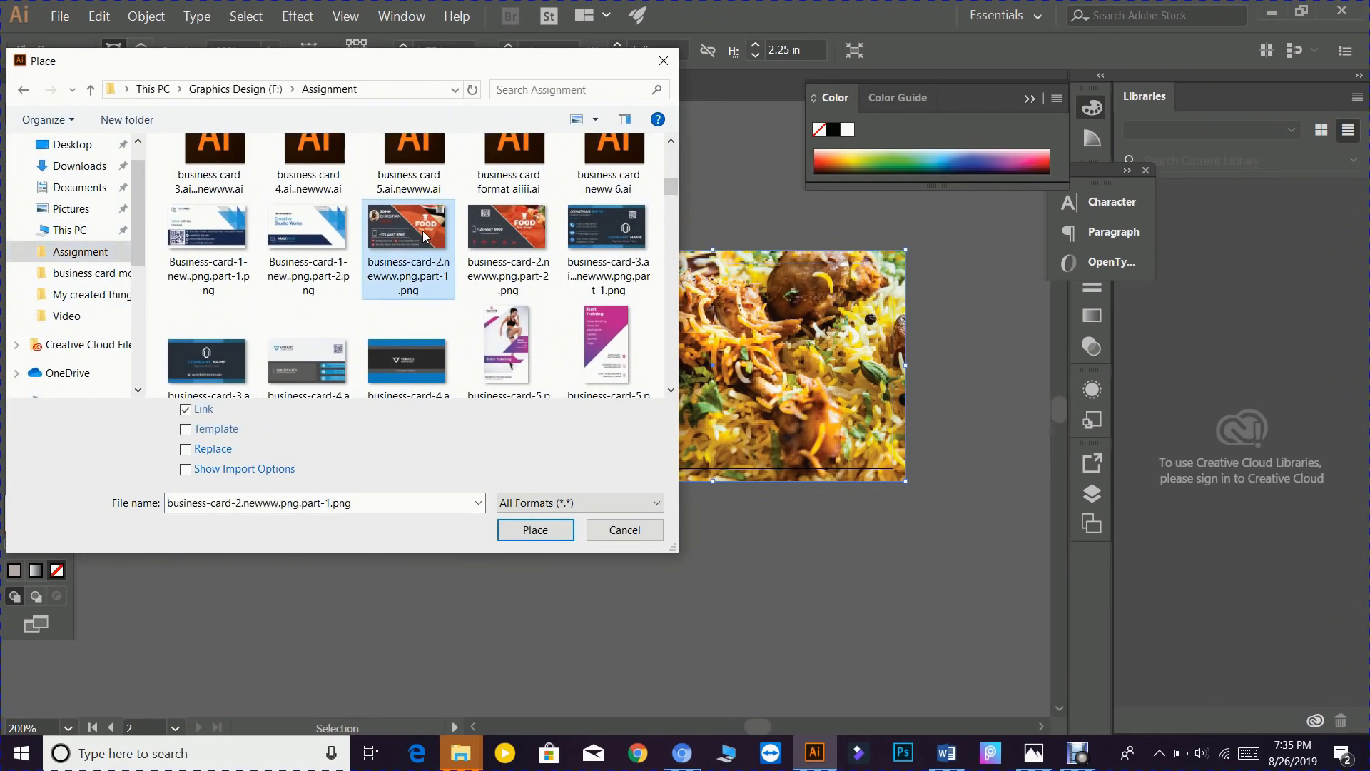
click(508, 235)
click(534, 529)
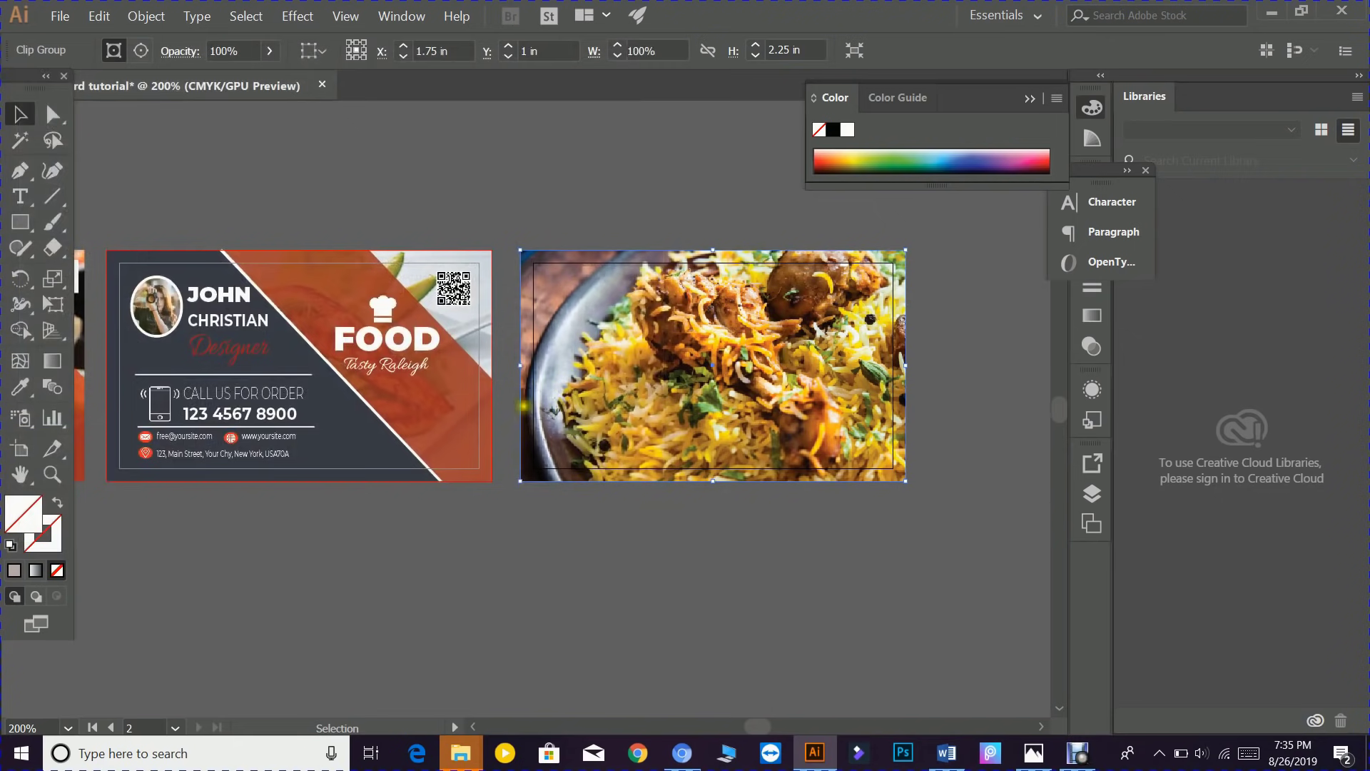
- Drag out the business-card-2 image on empty canvas right of the food card
click(506, 407)
drag(781, 392, 290, 398)
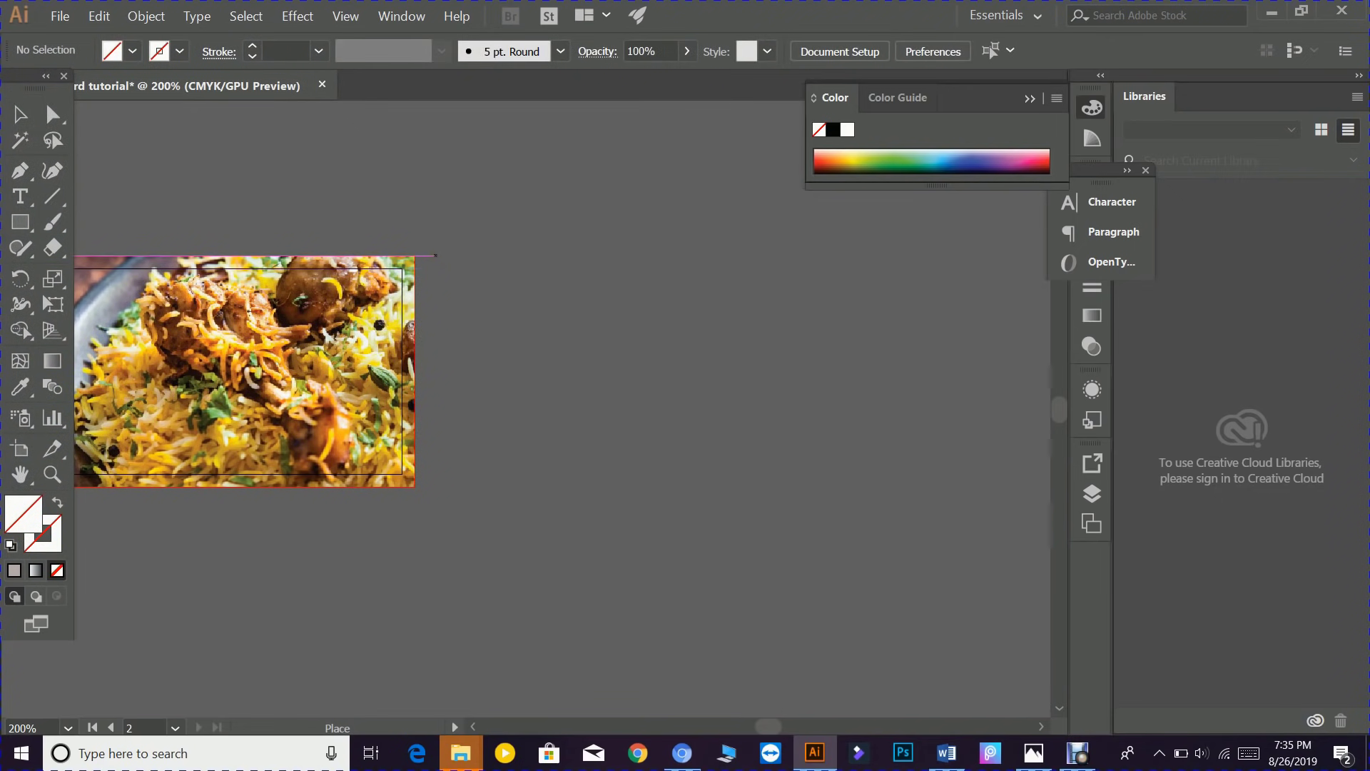
drag(435, 255, 837, 564)
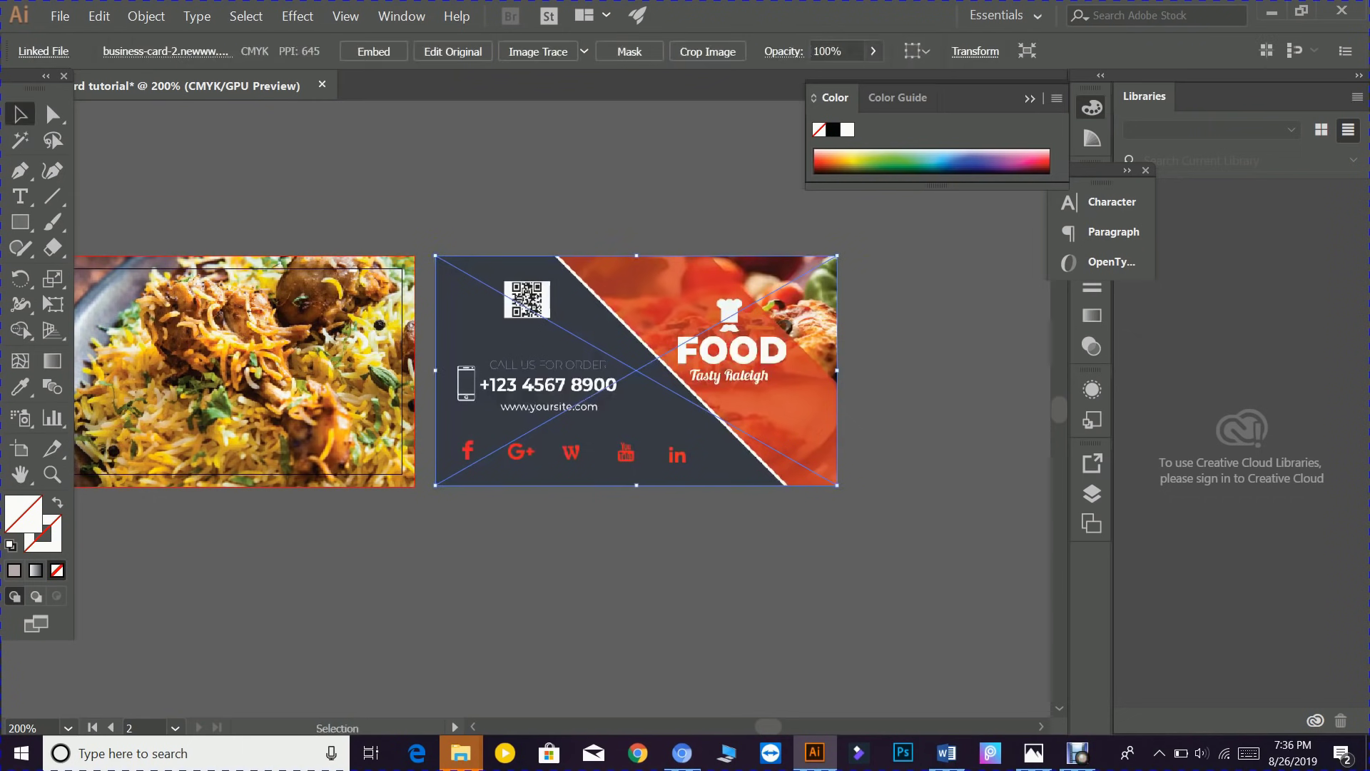
- Move the social-icons card above the first card, then back beside the biryani card
click(482, 588)
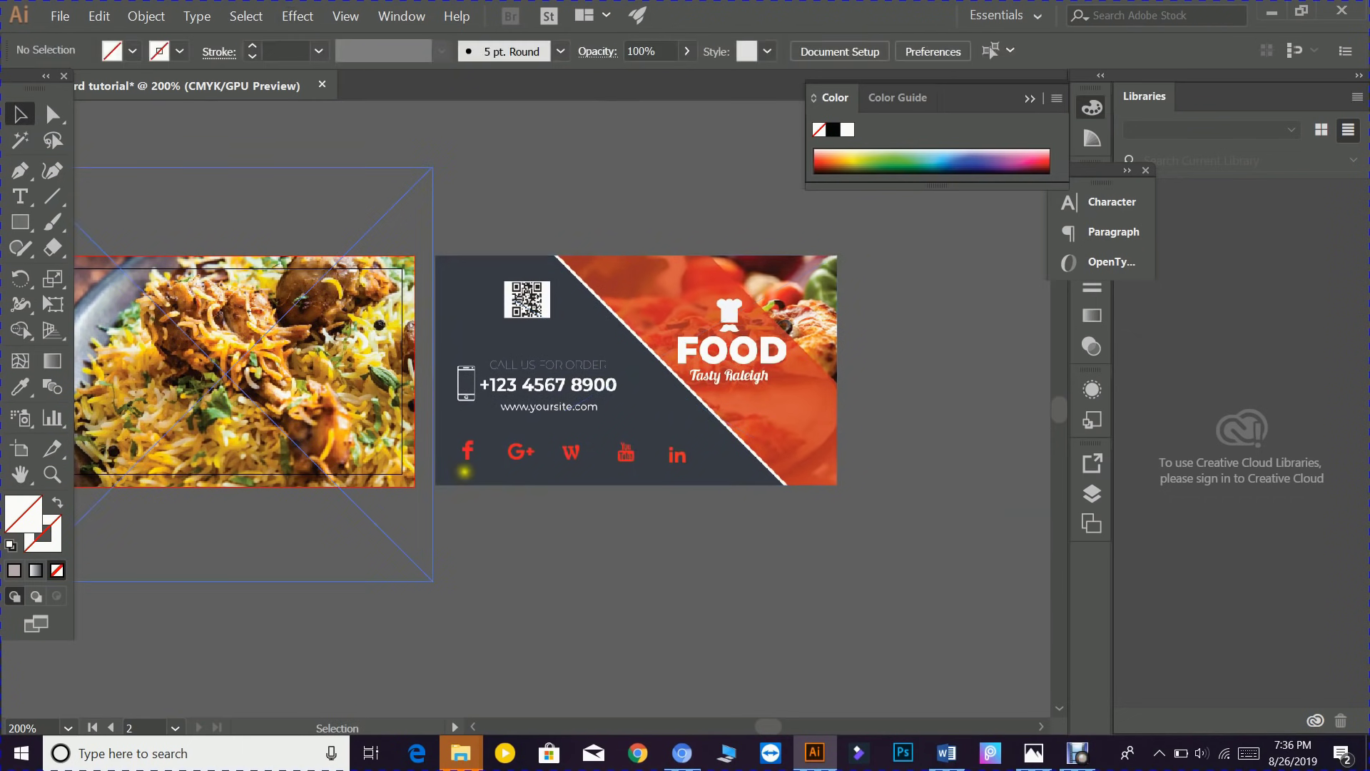
drag(329, 550, 505, 542)
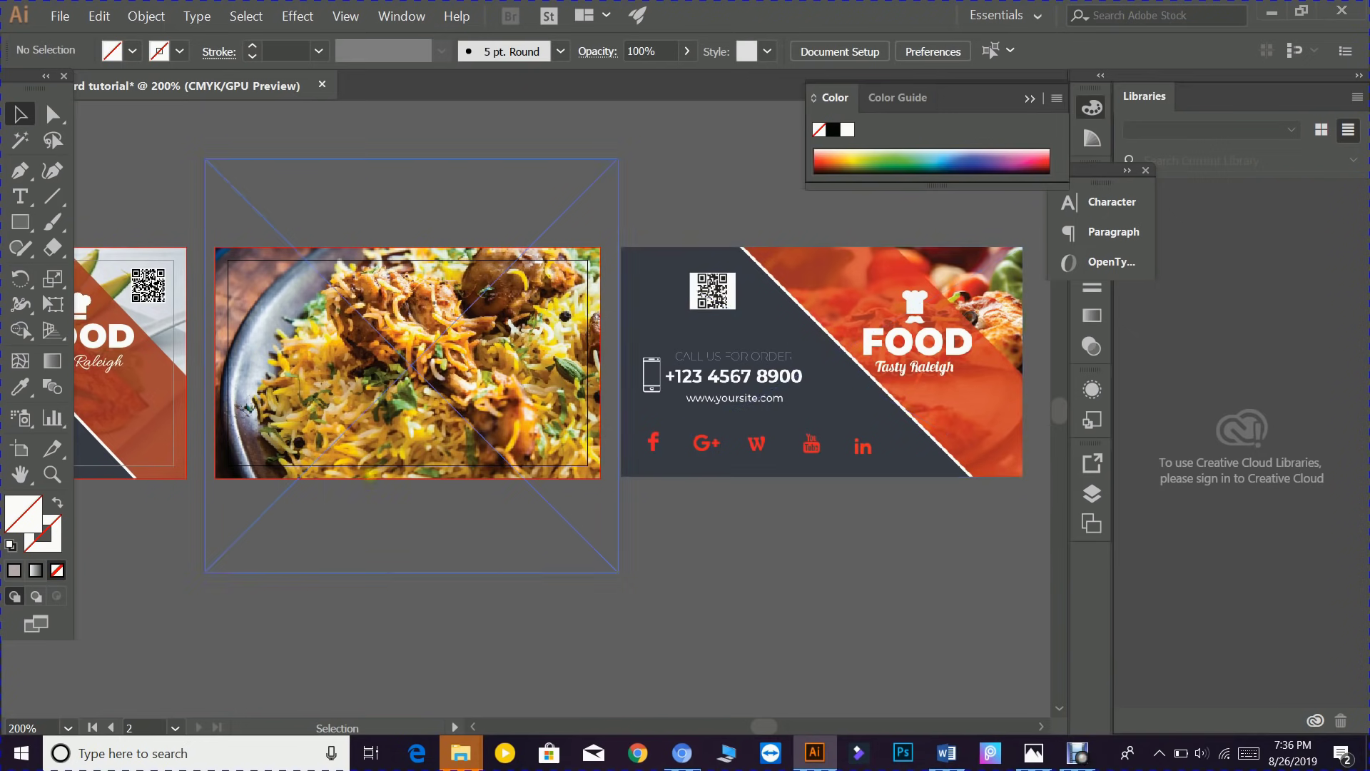
scroll(413, 562, down, 3)
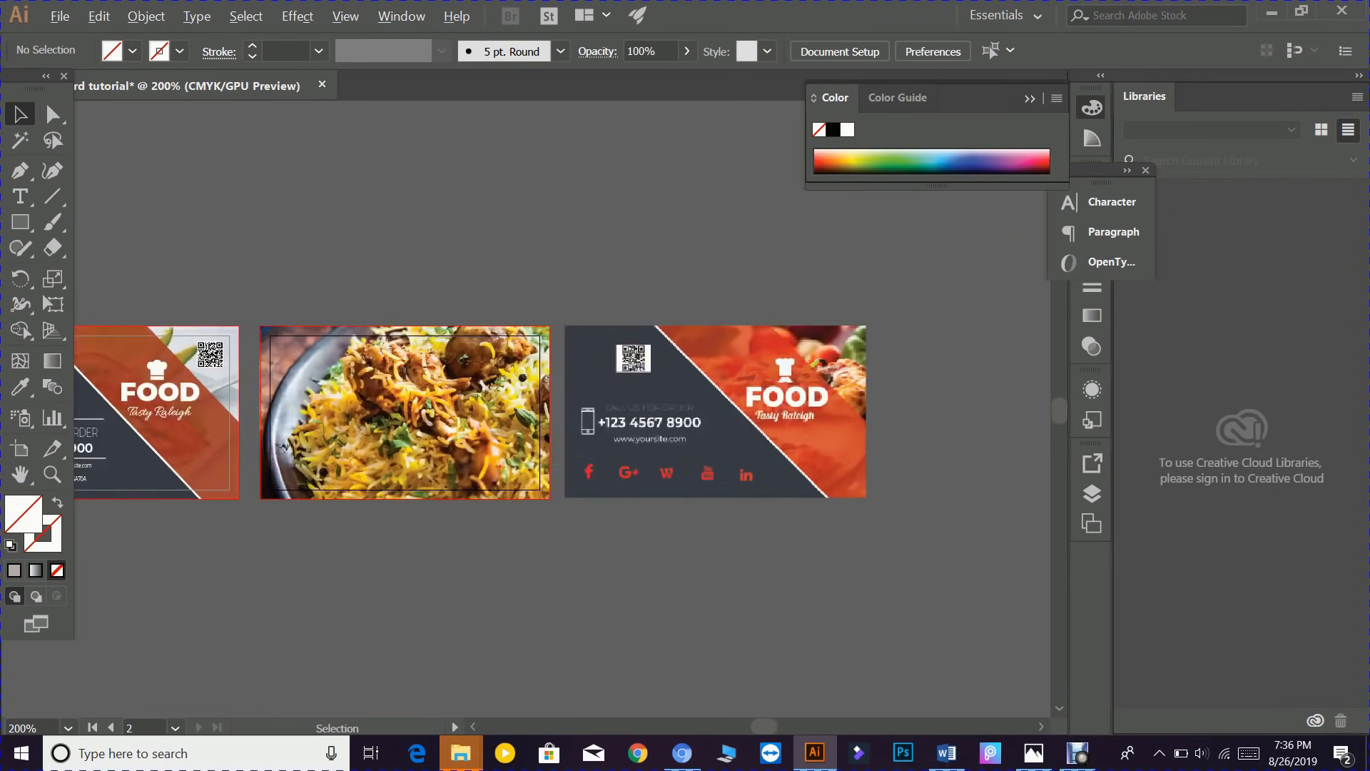
drag(405, 627, 701, 597)
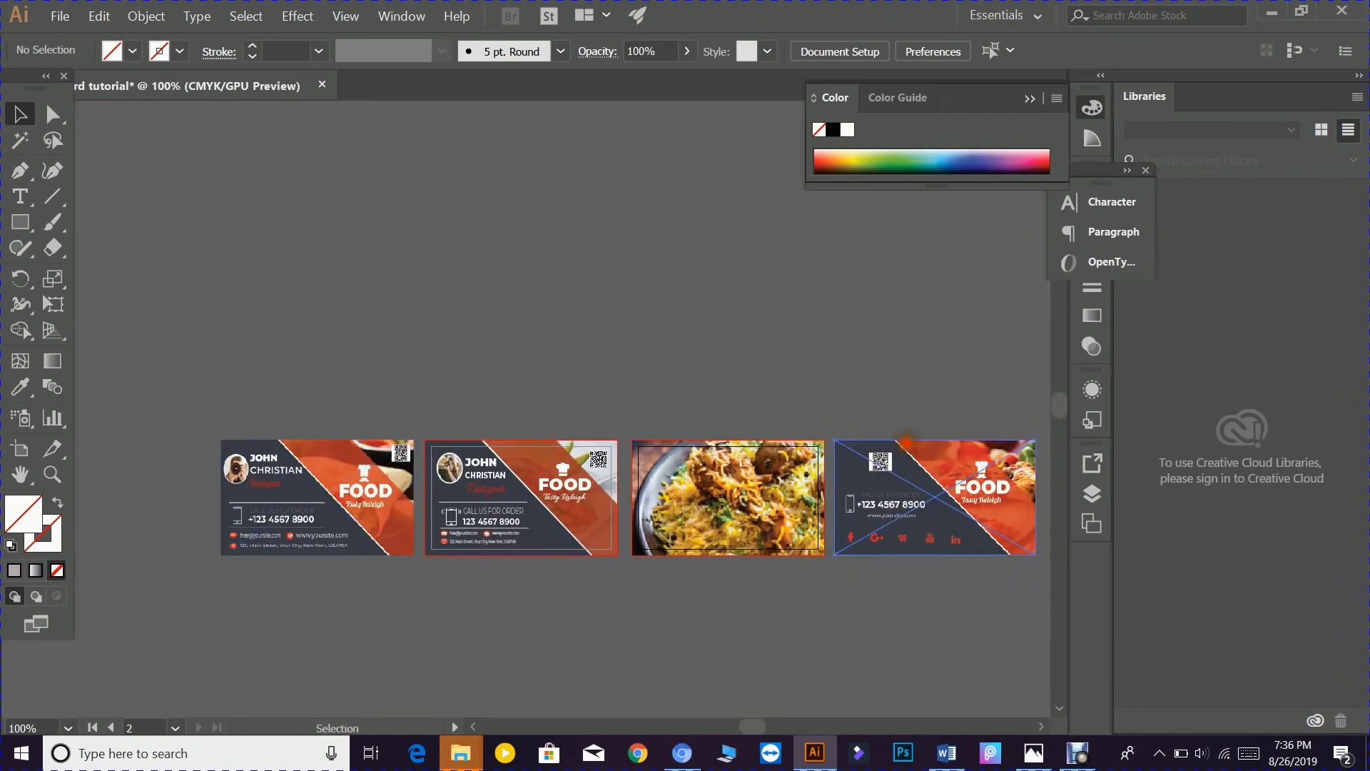
drag(905, 442, 423, 367)
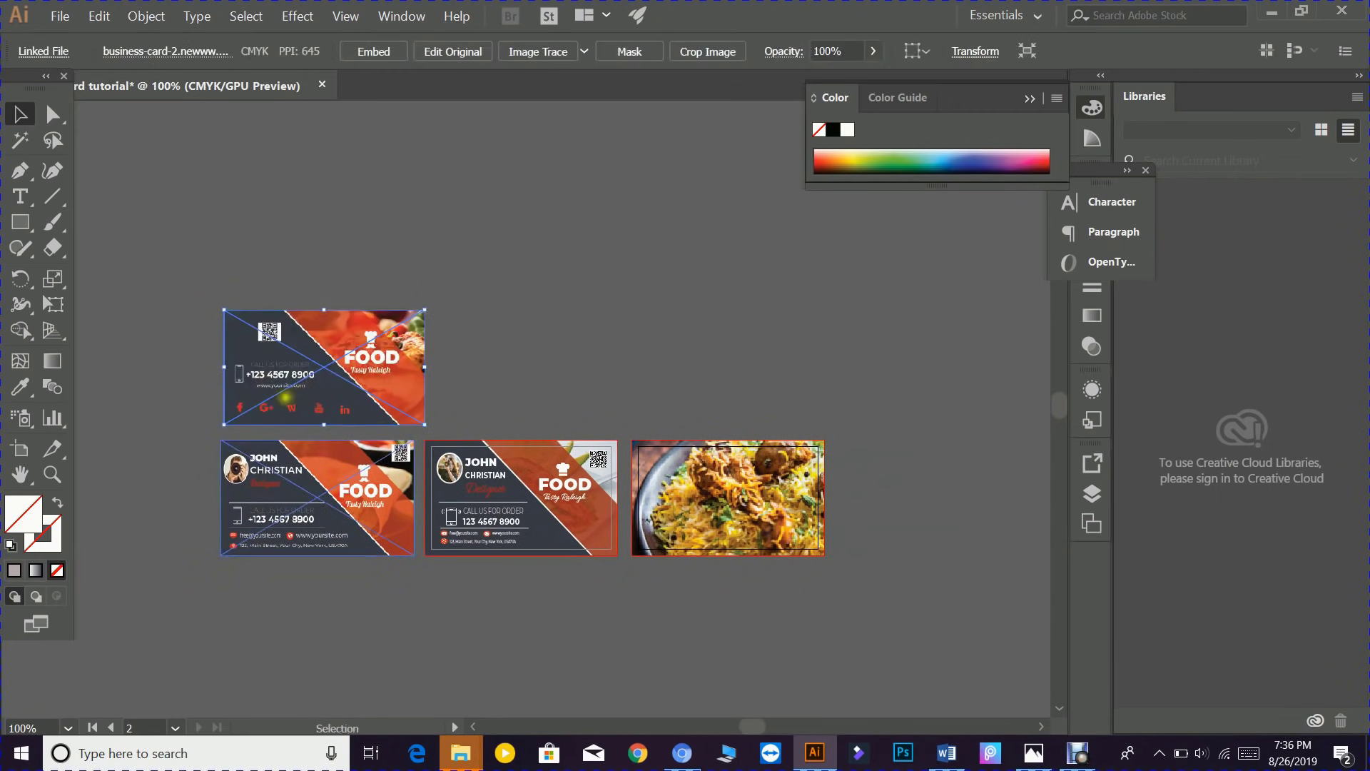
drag(319, 367, 903, 496)
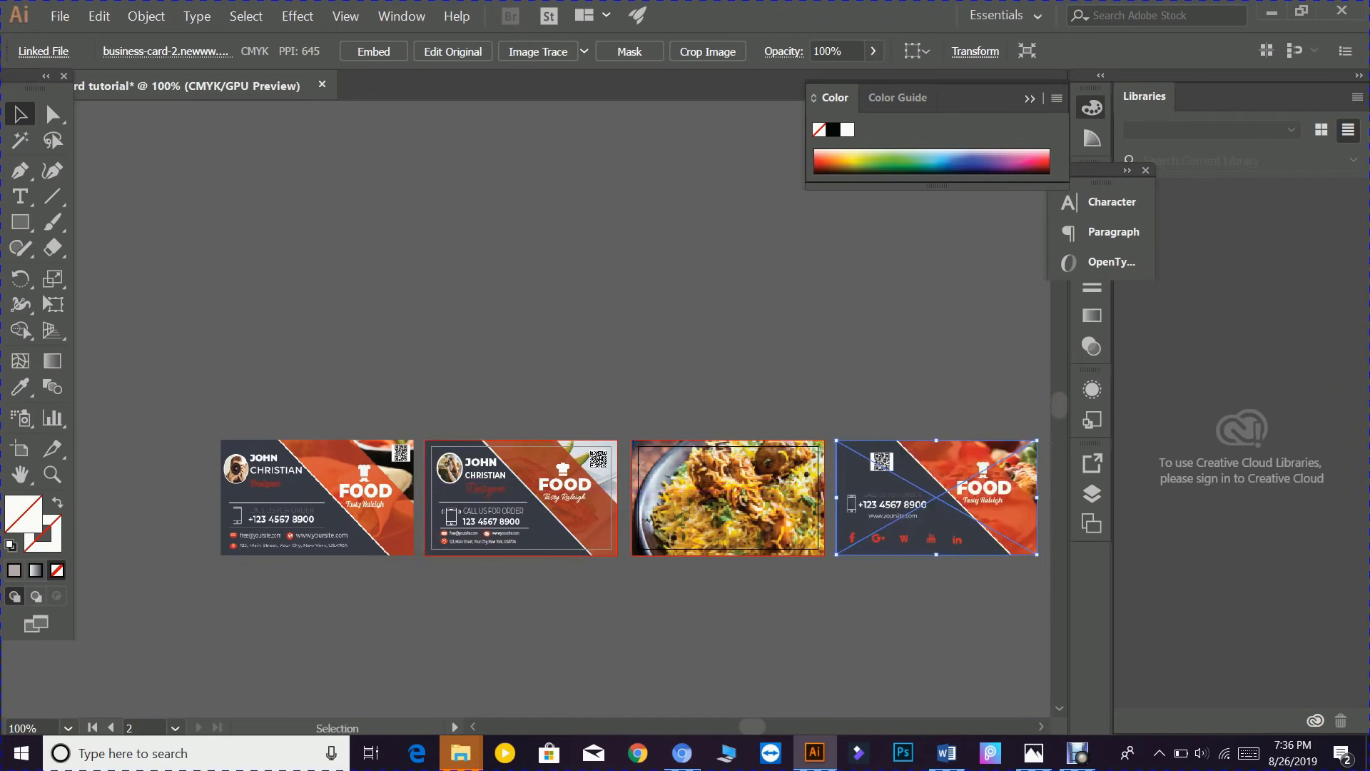
- Zoom to 200% and pan to centre the biryani and social cards
scroll(624, 628, down, 1)
scroll(624, 627, up, 2)
scroll(639, 660, up, 2)
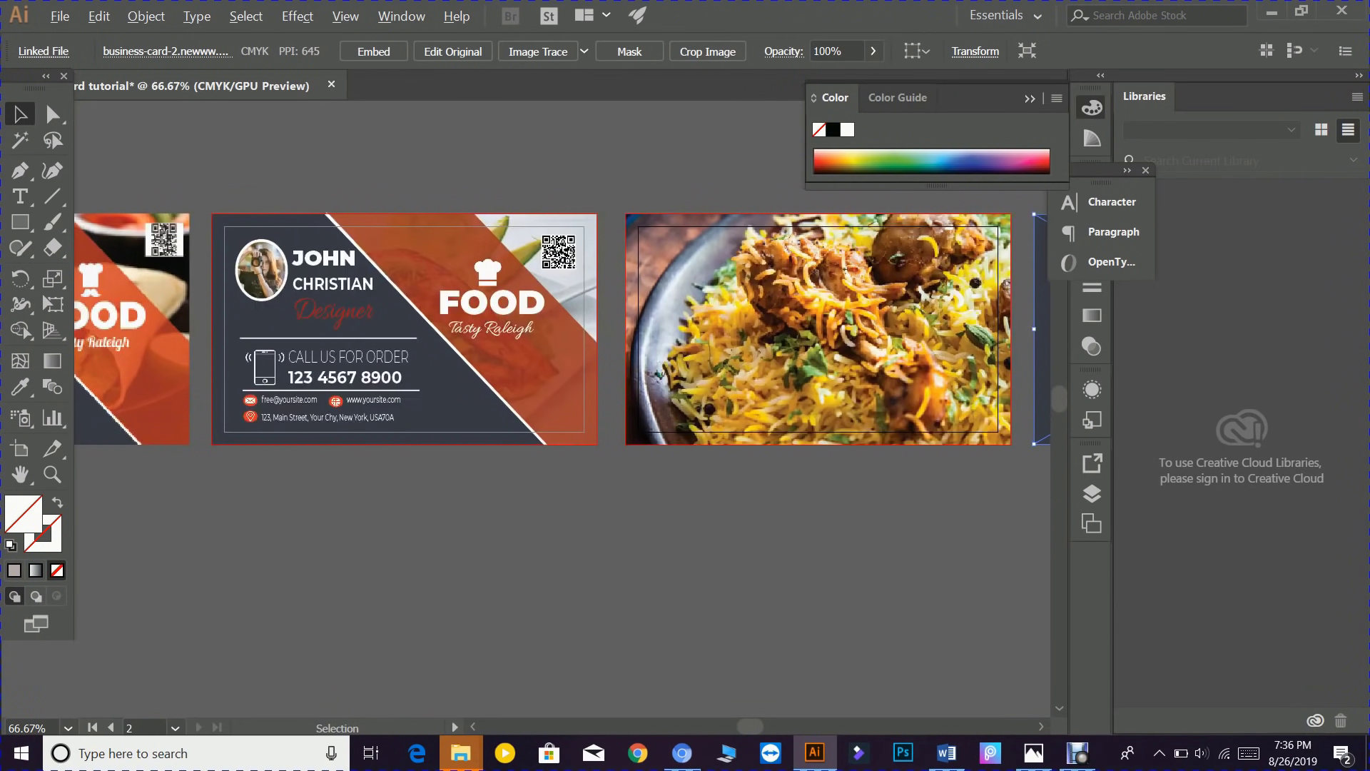
scroll(662, 573, up, 2)
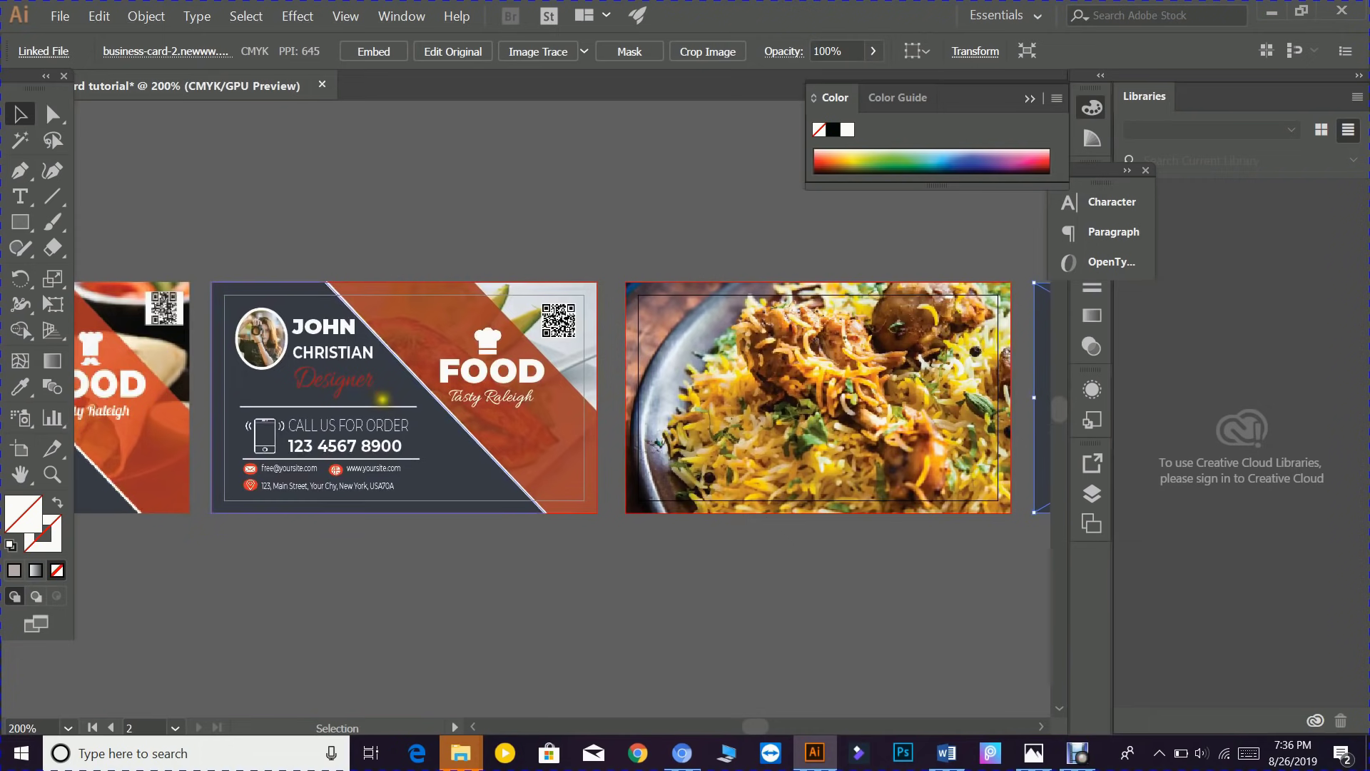
drag(780, 602, 354, 589)
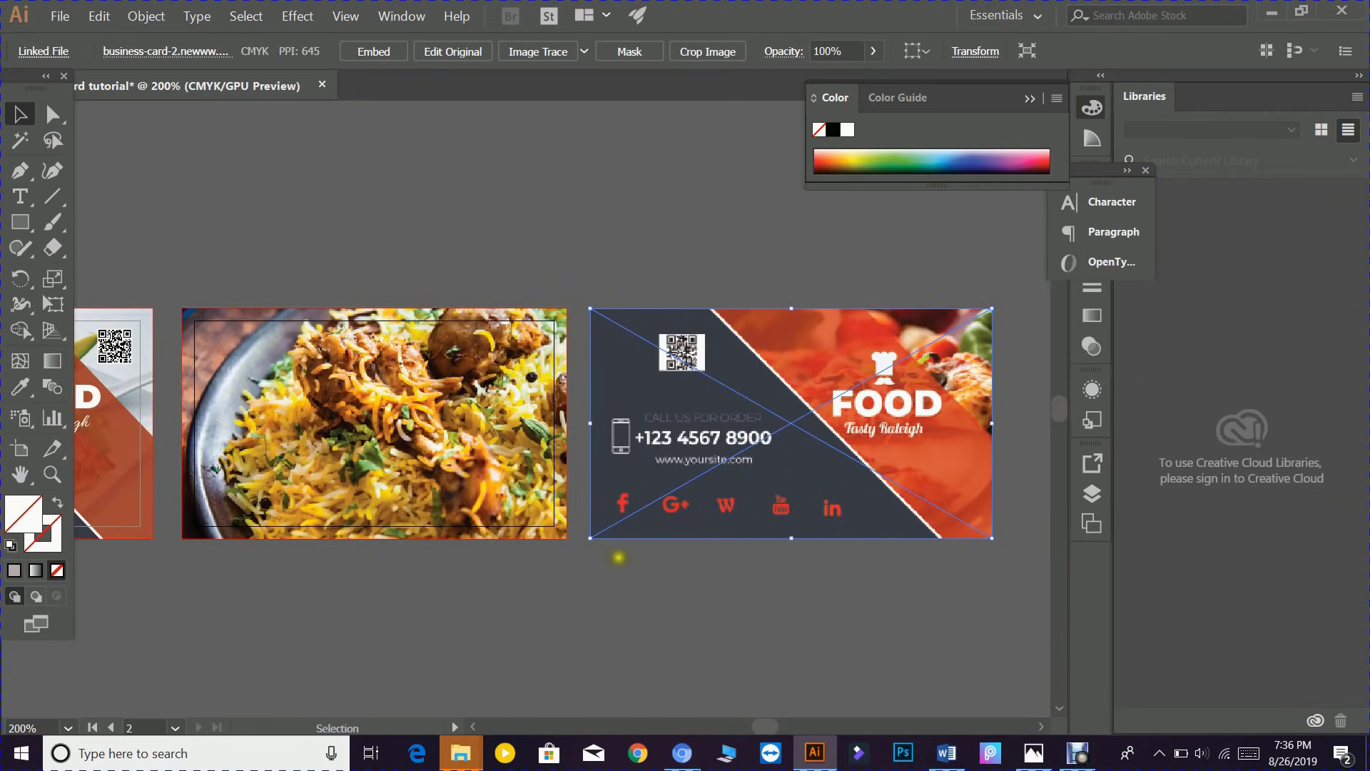
drag(480, 571, 645, 590)
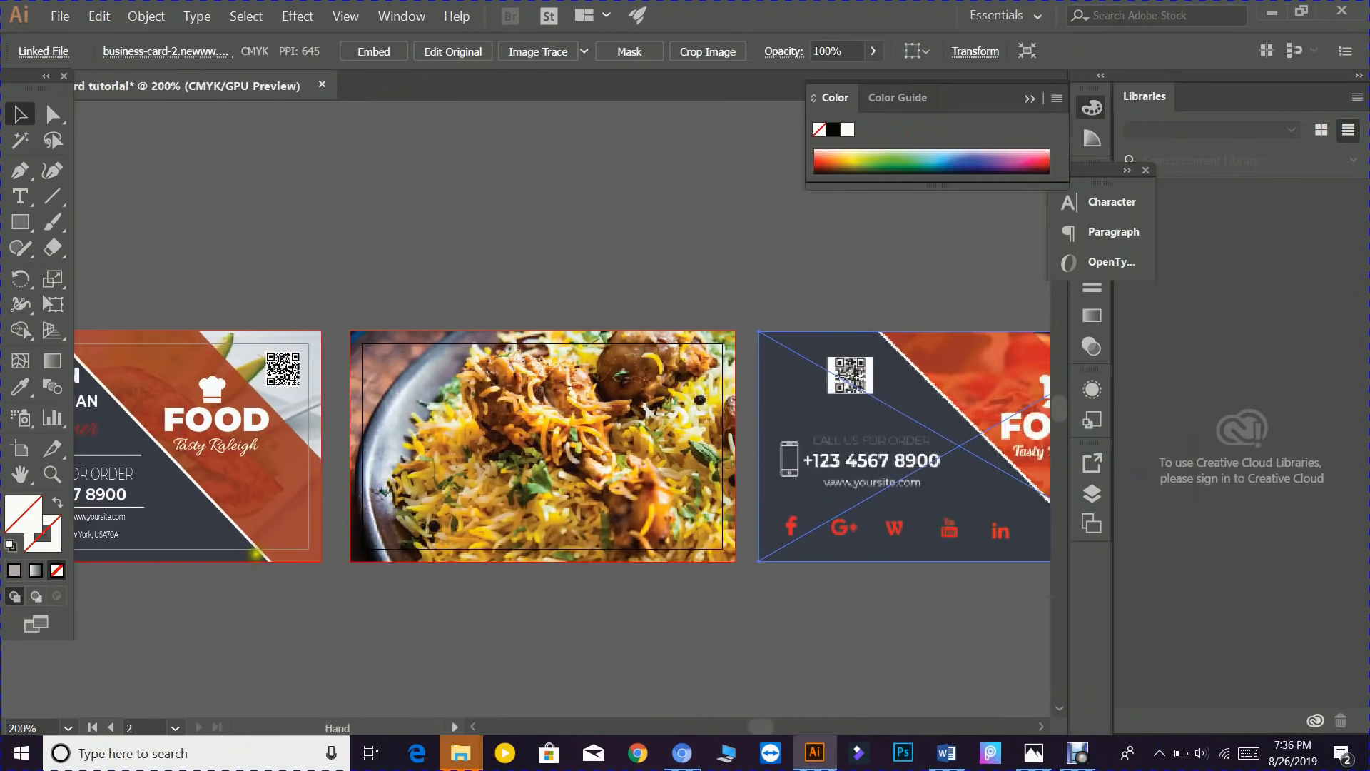
- Alt-drag a copy of the dark charcoal panel onto the biryani card's left edge
click(193, 518)
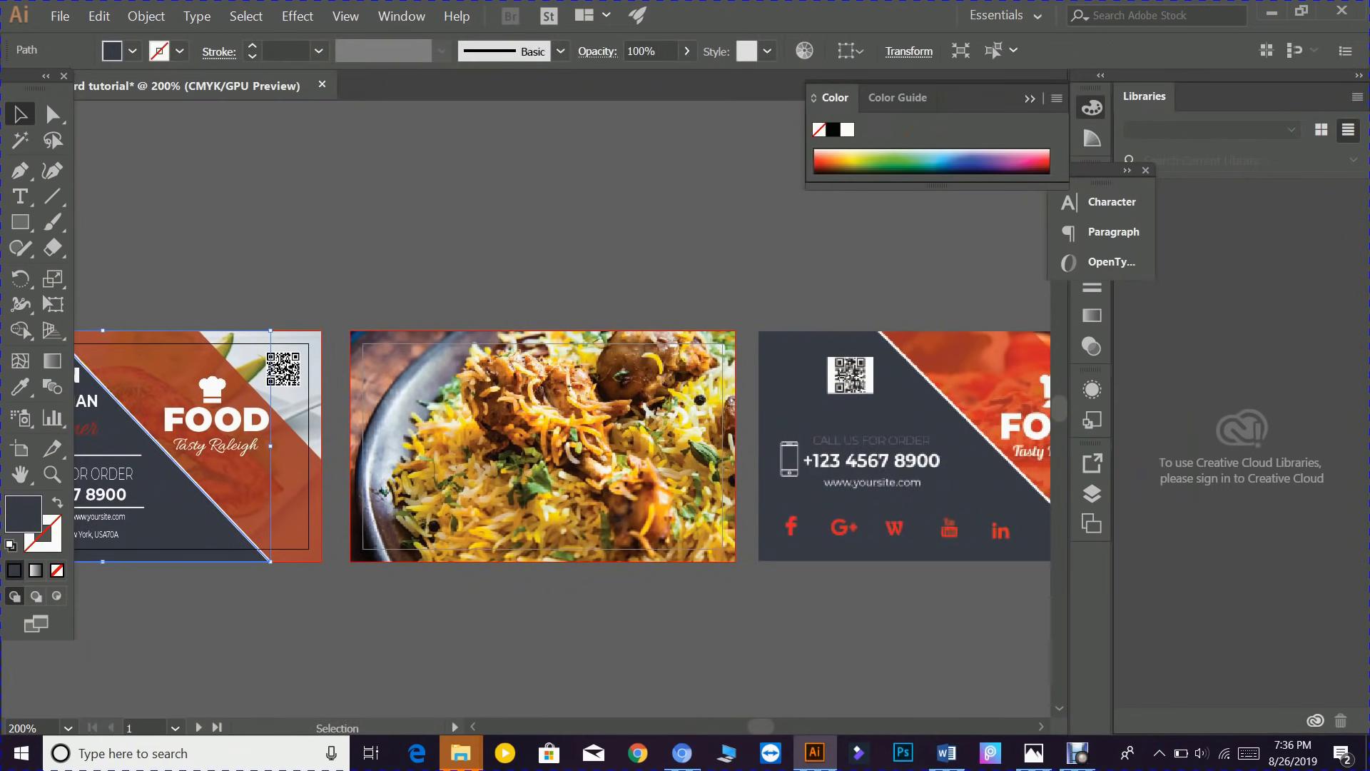
drag(180, 503, 560, 507)
drag(663, 517, 623, 503)
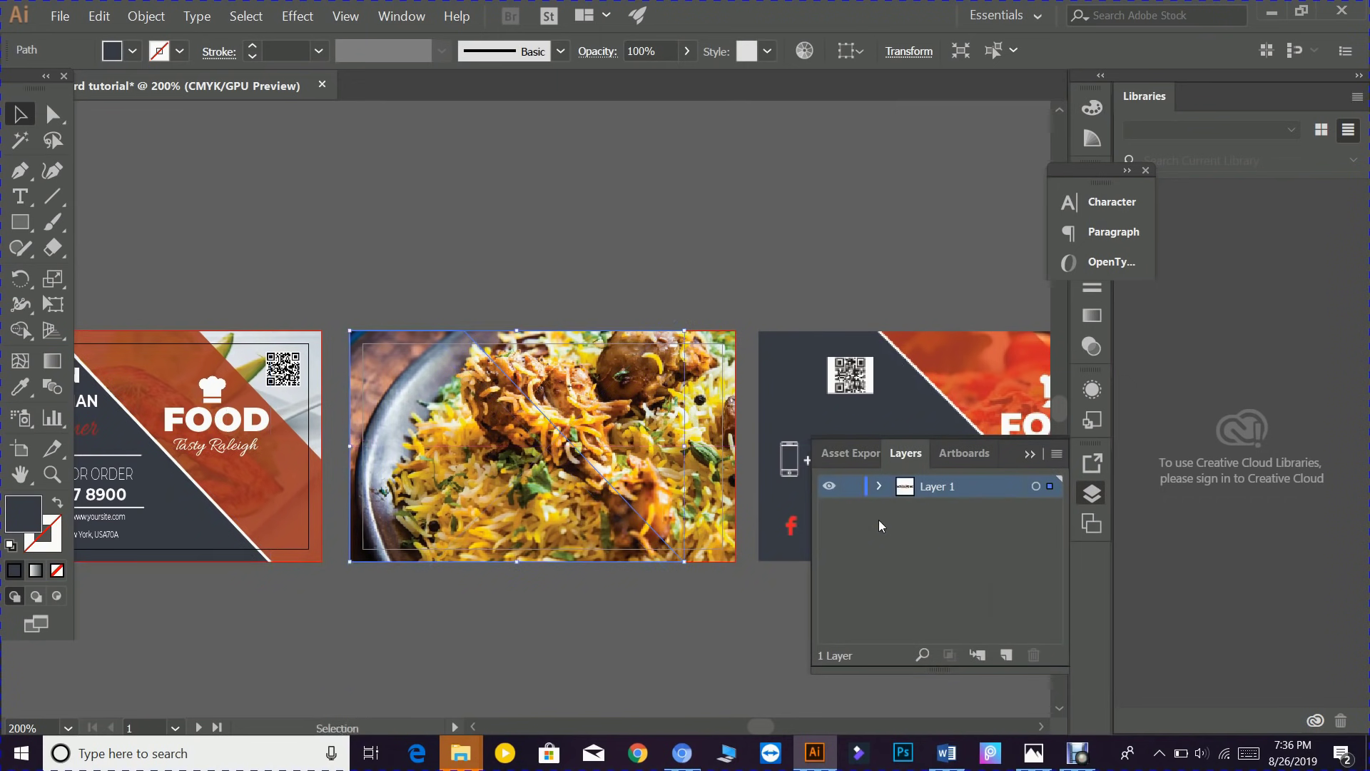
click(1028, 457)
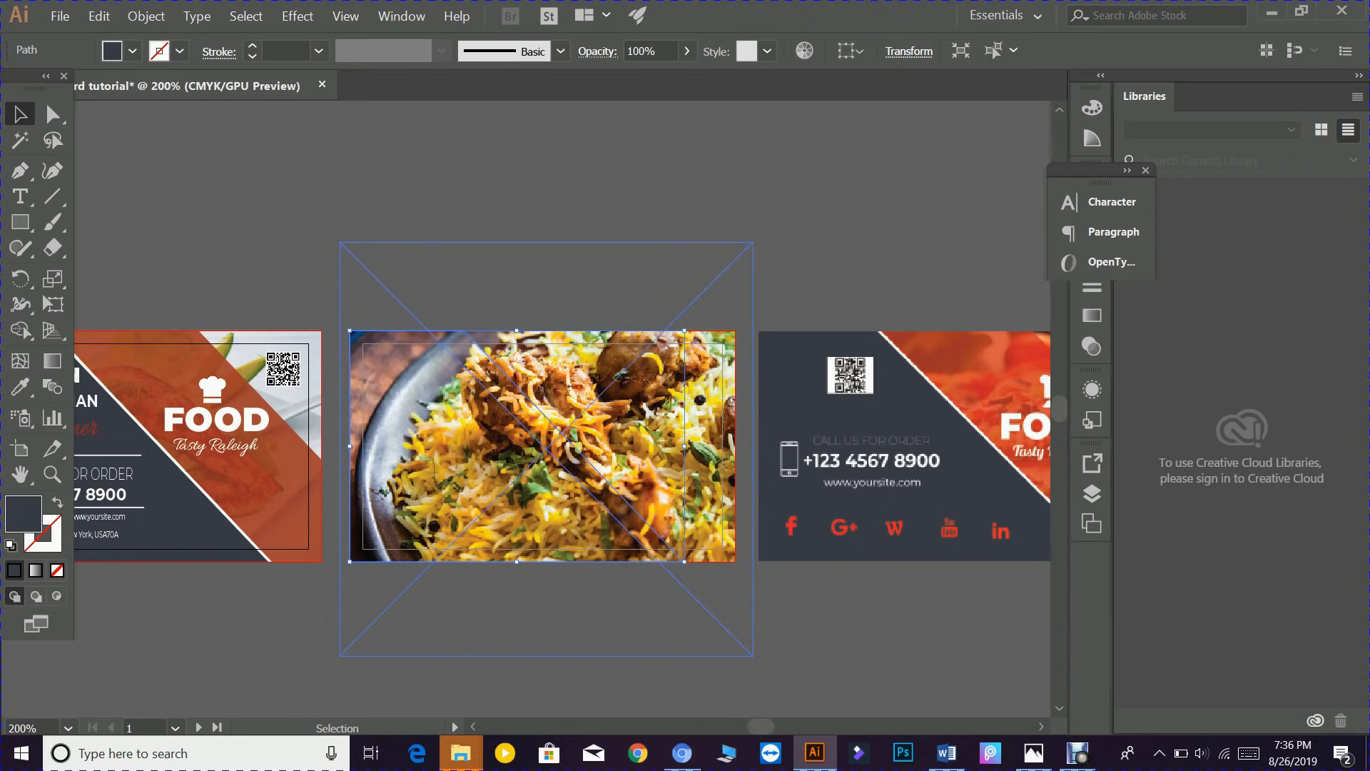
- Bring the dark panel copy to front, over the photo
right_click(454, 440)
mouse_move(535, 363)
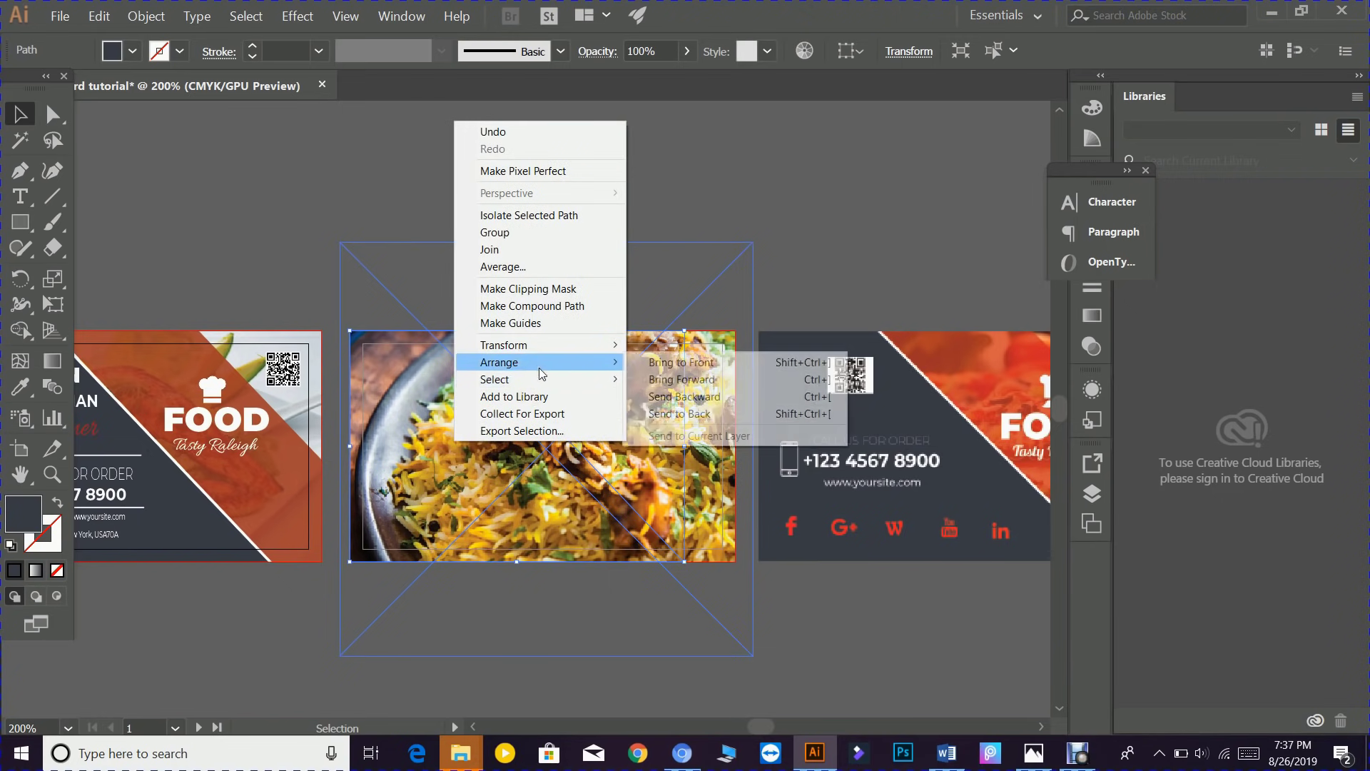
click(682, 363)
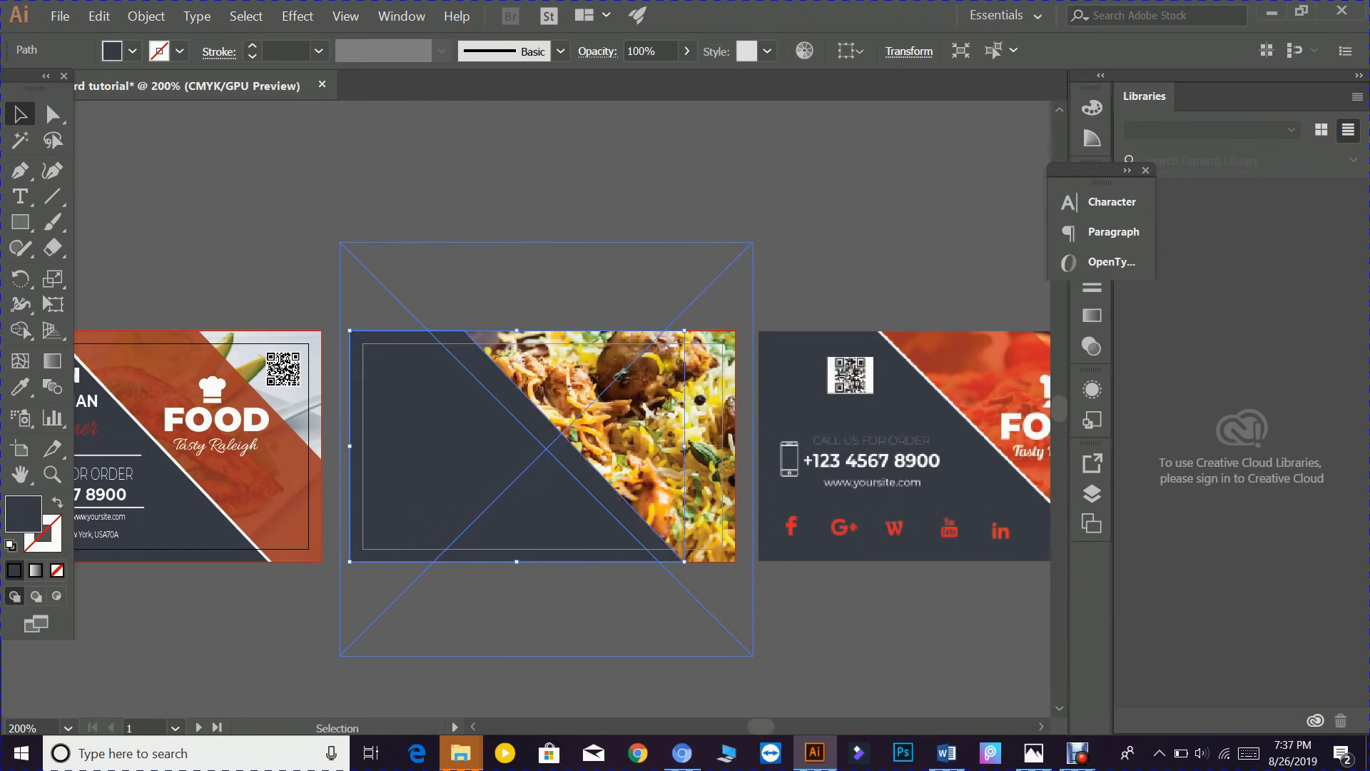
click(423, 218)
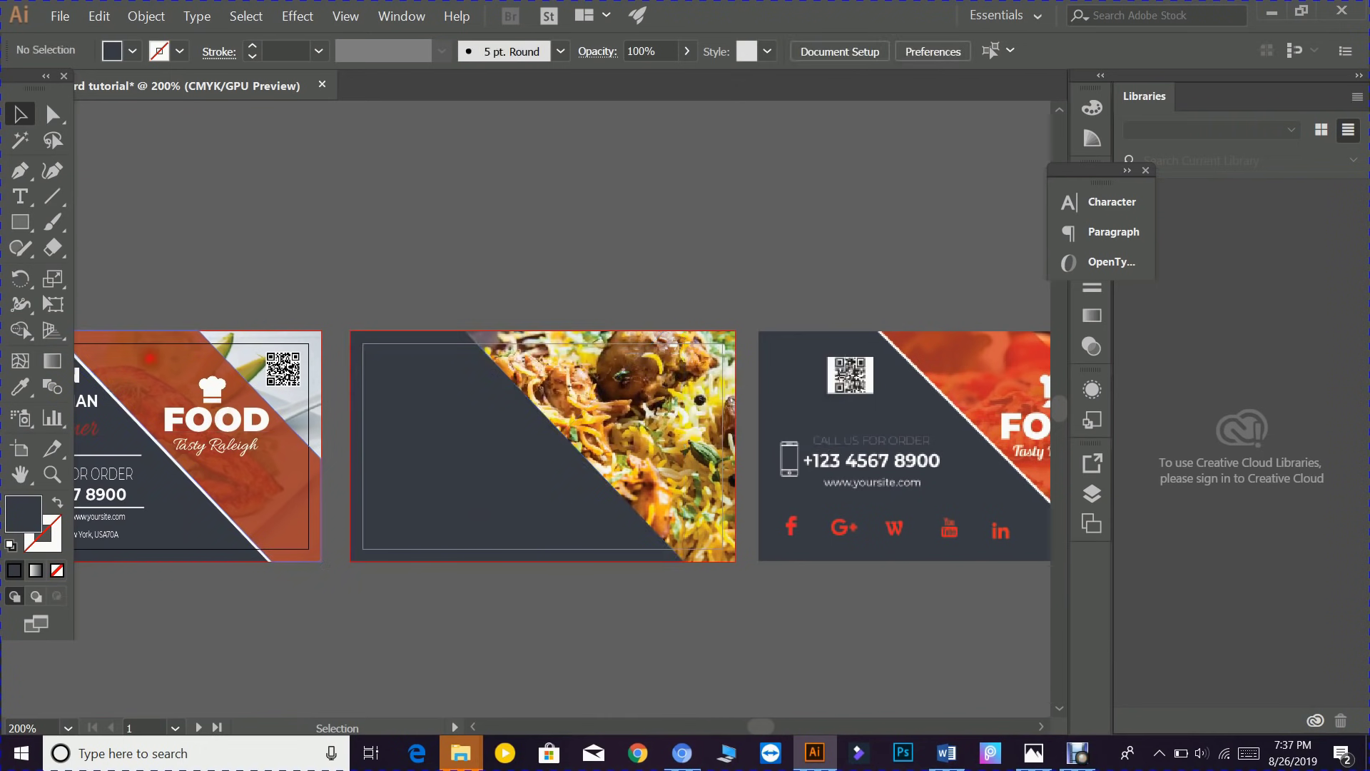
- Copy the translucent orange band onto the biryani card and bring it to front
click(150, 357)
right_click(150, 357)
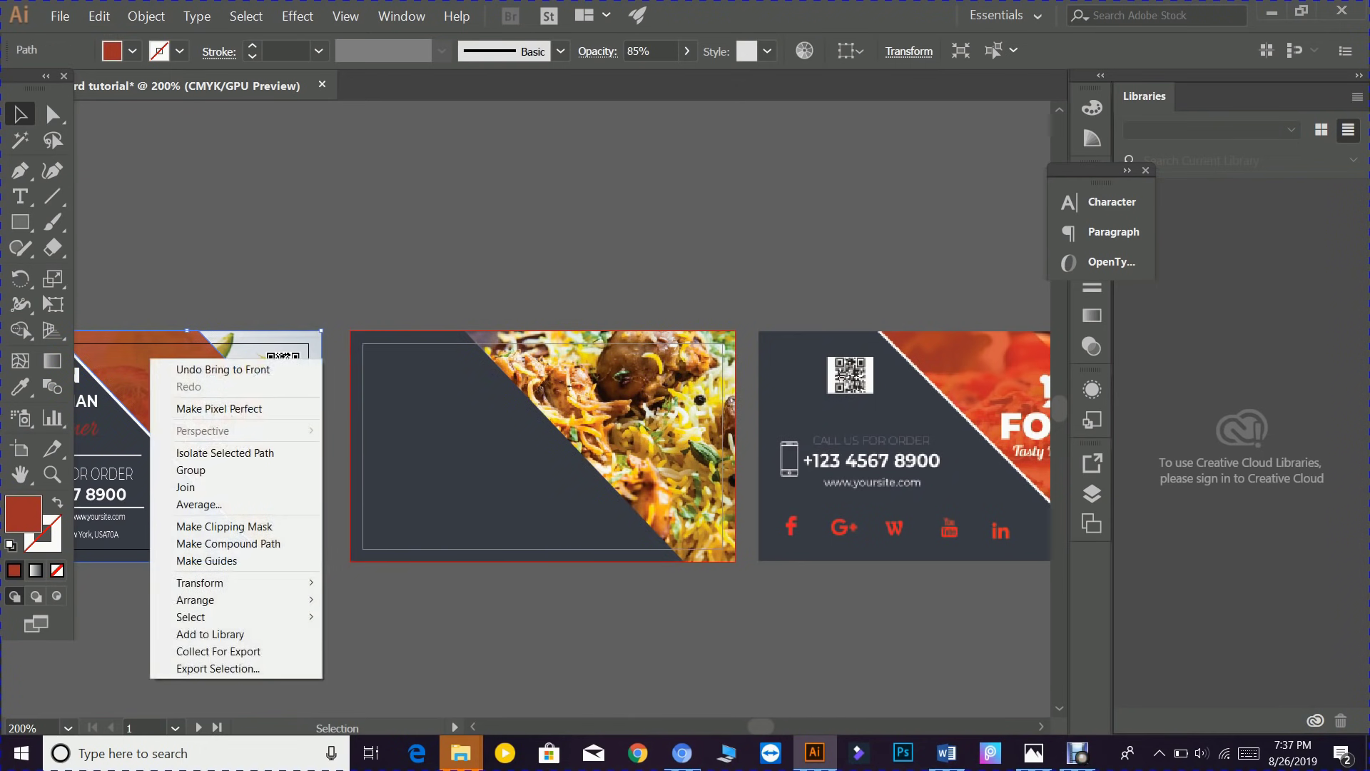
click(114, 364)
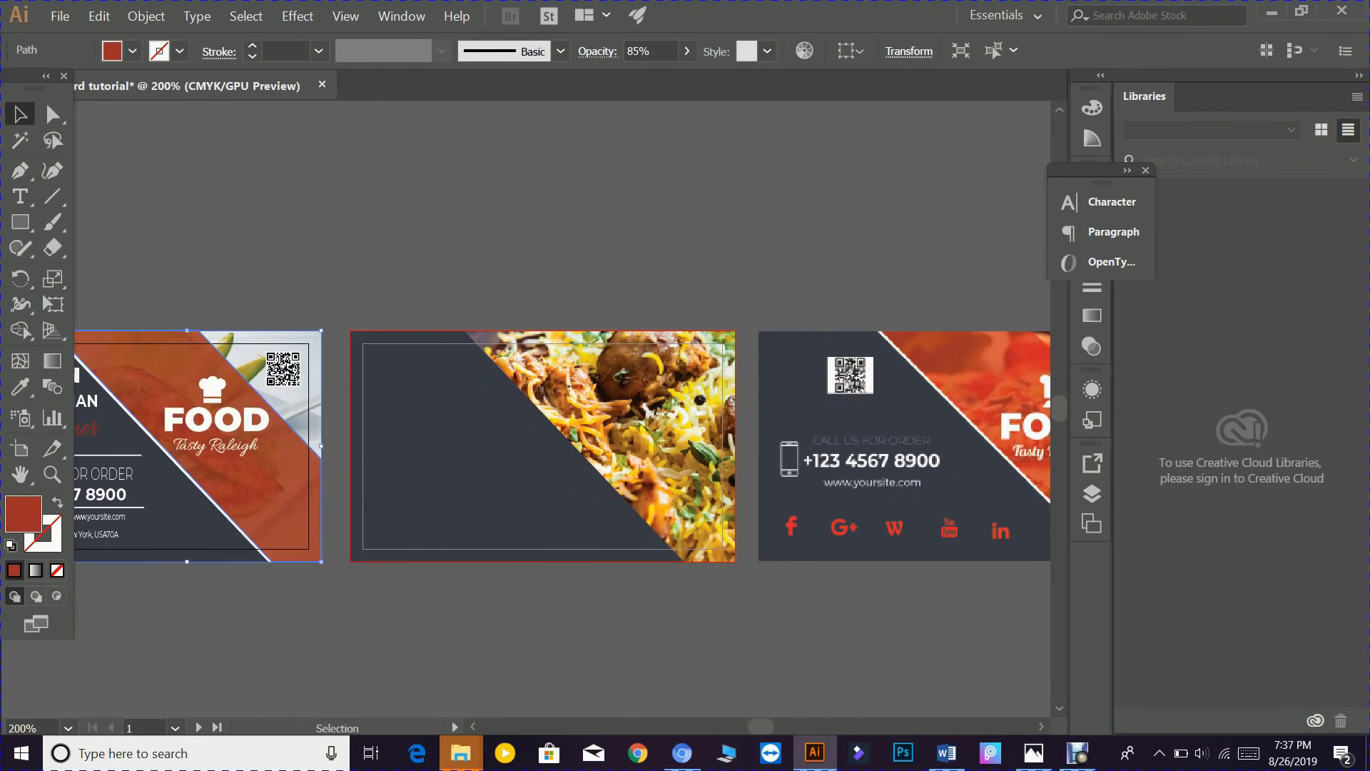
drag(150, 361, 575, 362)
right_click(595, 413)
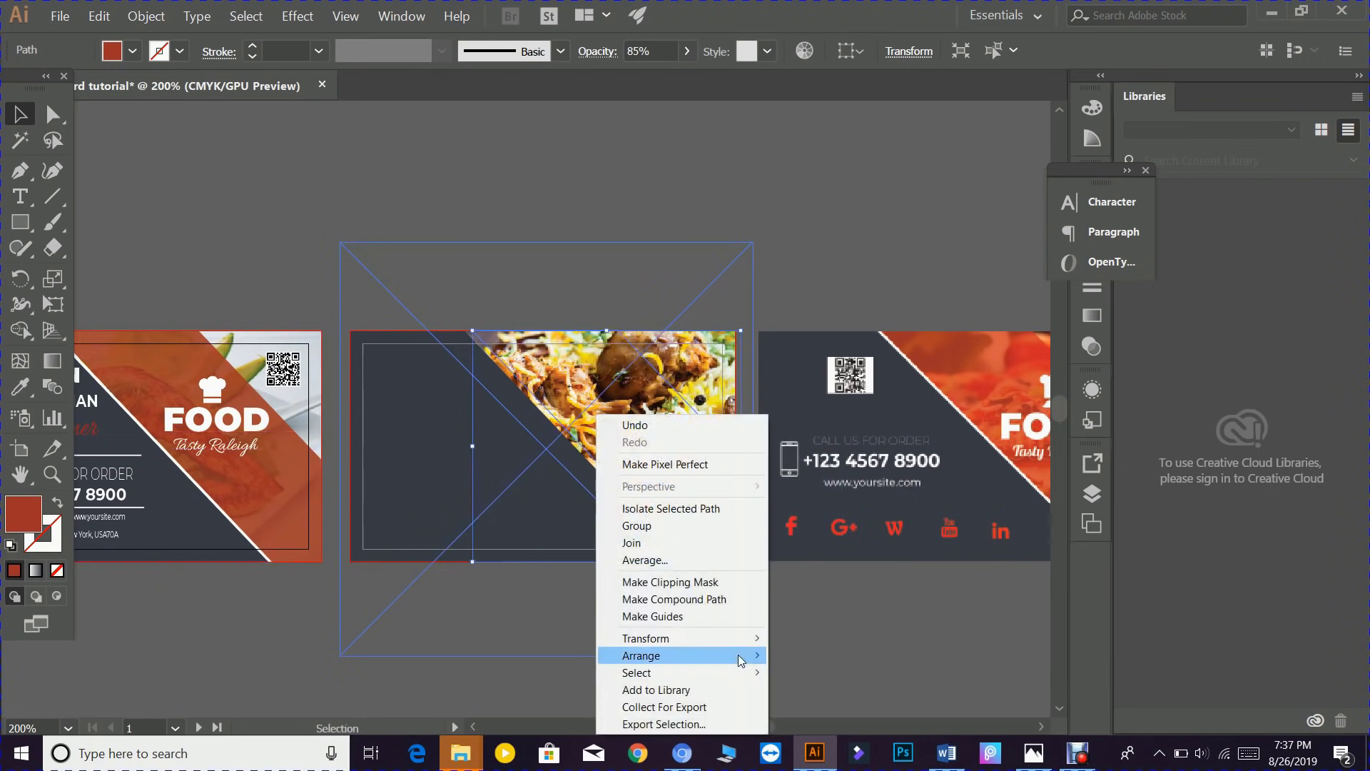
mouse_move(741, 652)
click(795, 654)
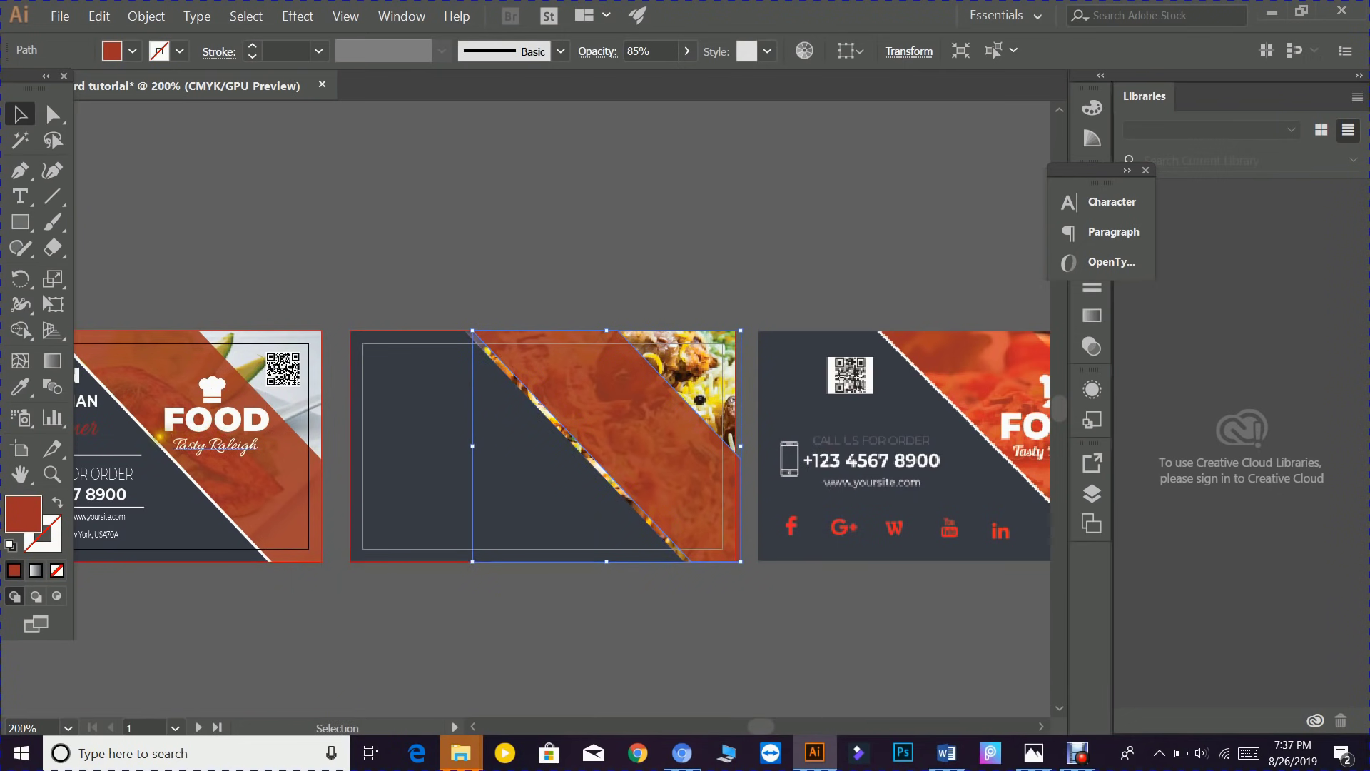
- Lift the left card's orange band aside to reach the white divider line
click(172, 521)
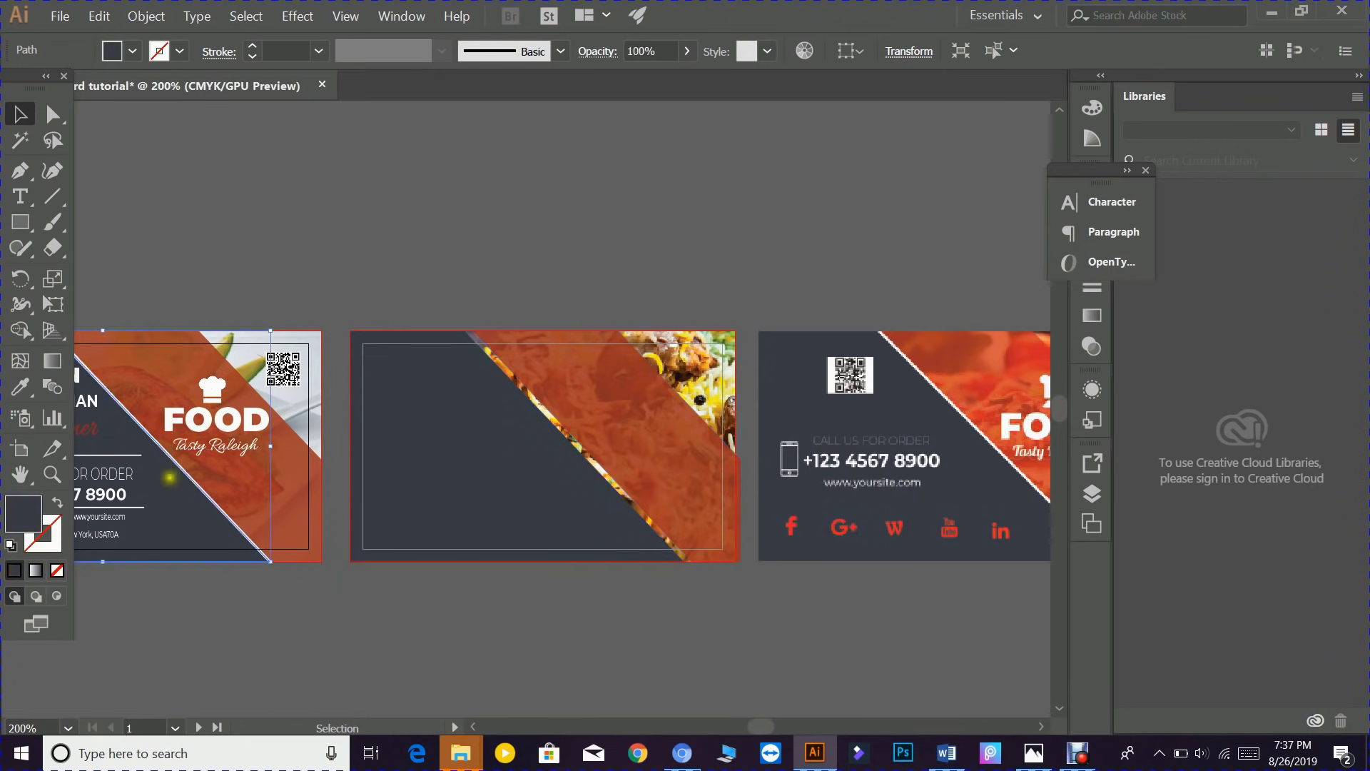
click(335, 664)
click(266, 554)
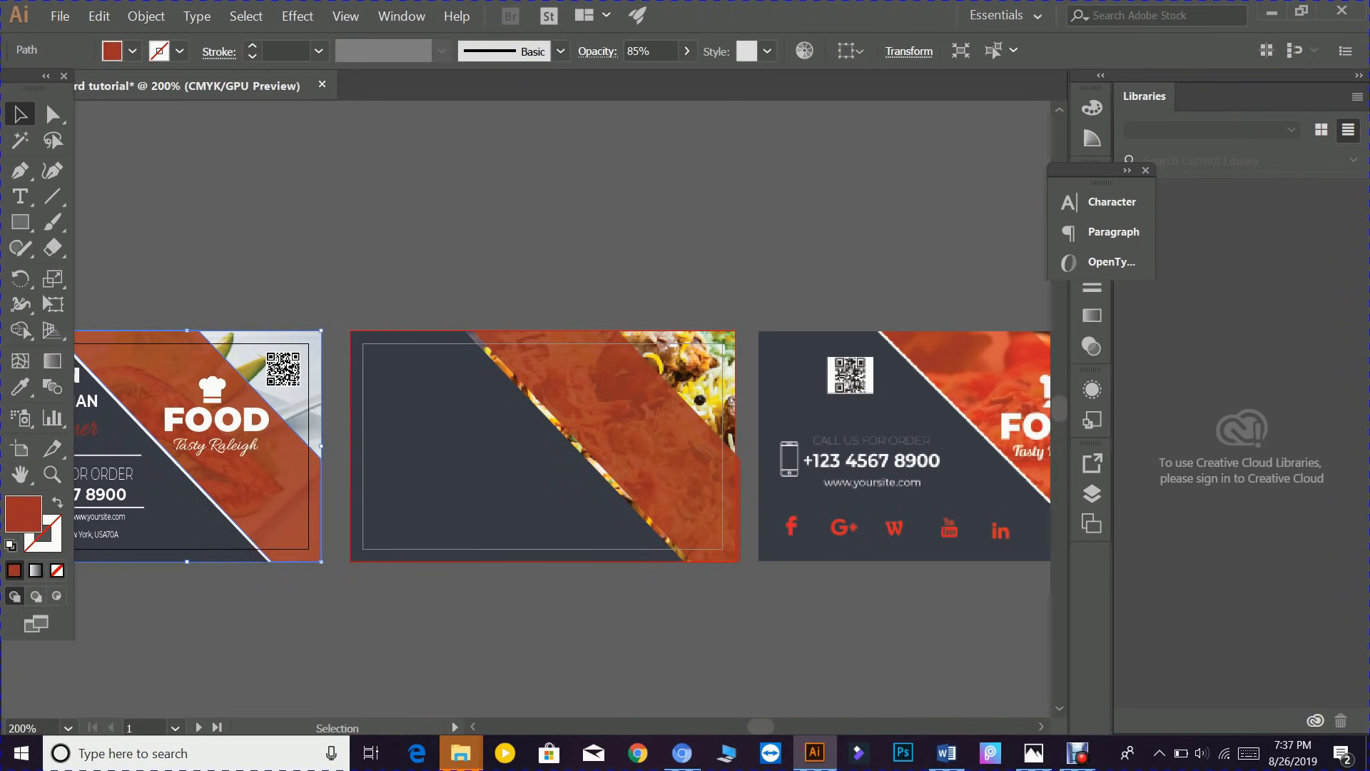
drag(258, 547, 513, 623)
key(ctrl+z)
drag(234, 653, 502, 666)
drag(434, 328, 460, 277)
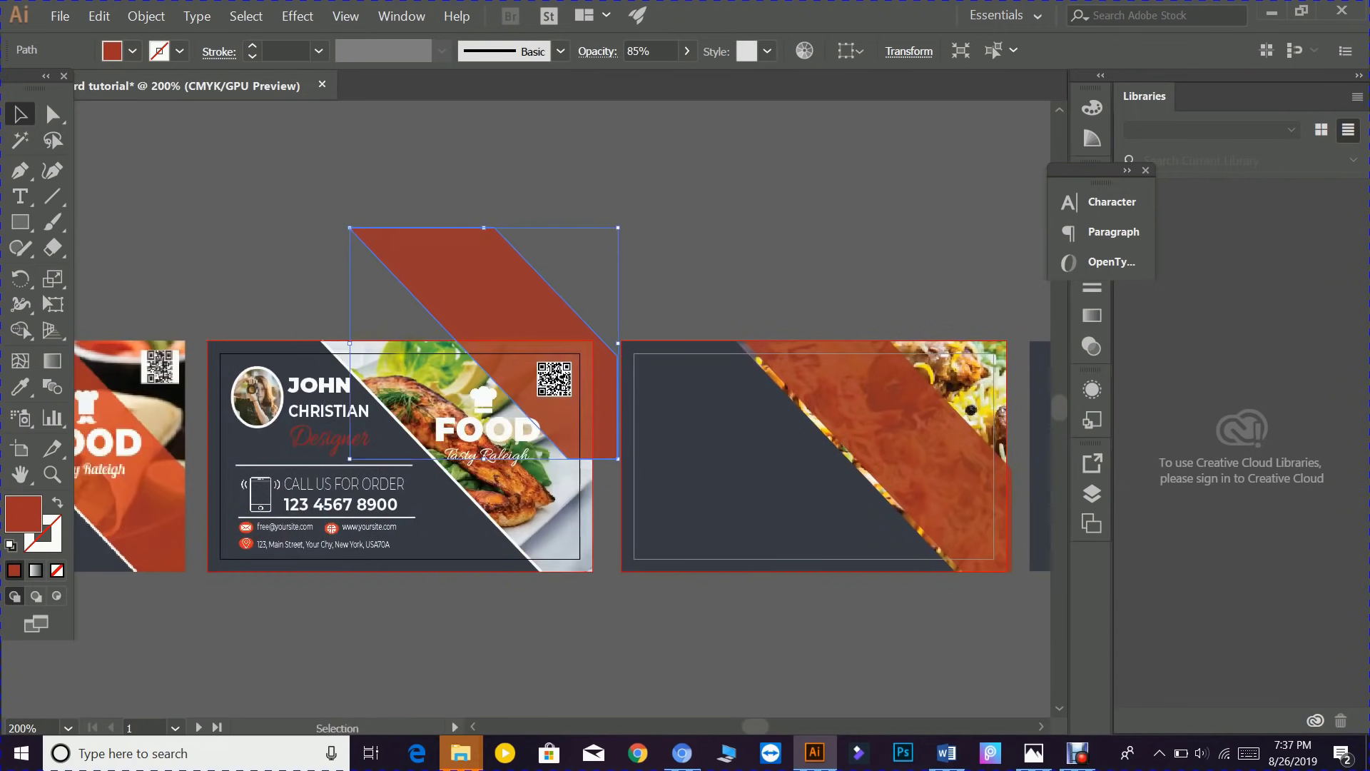
- Copy the white diagonal divider line onto the biryani card and bring it to front
click(341, 361)
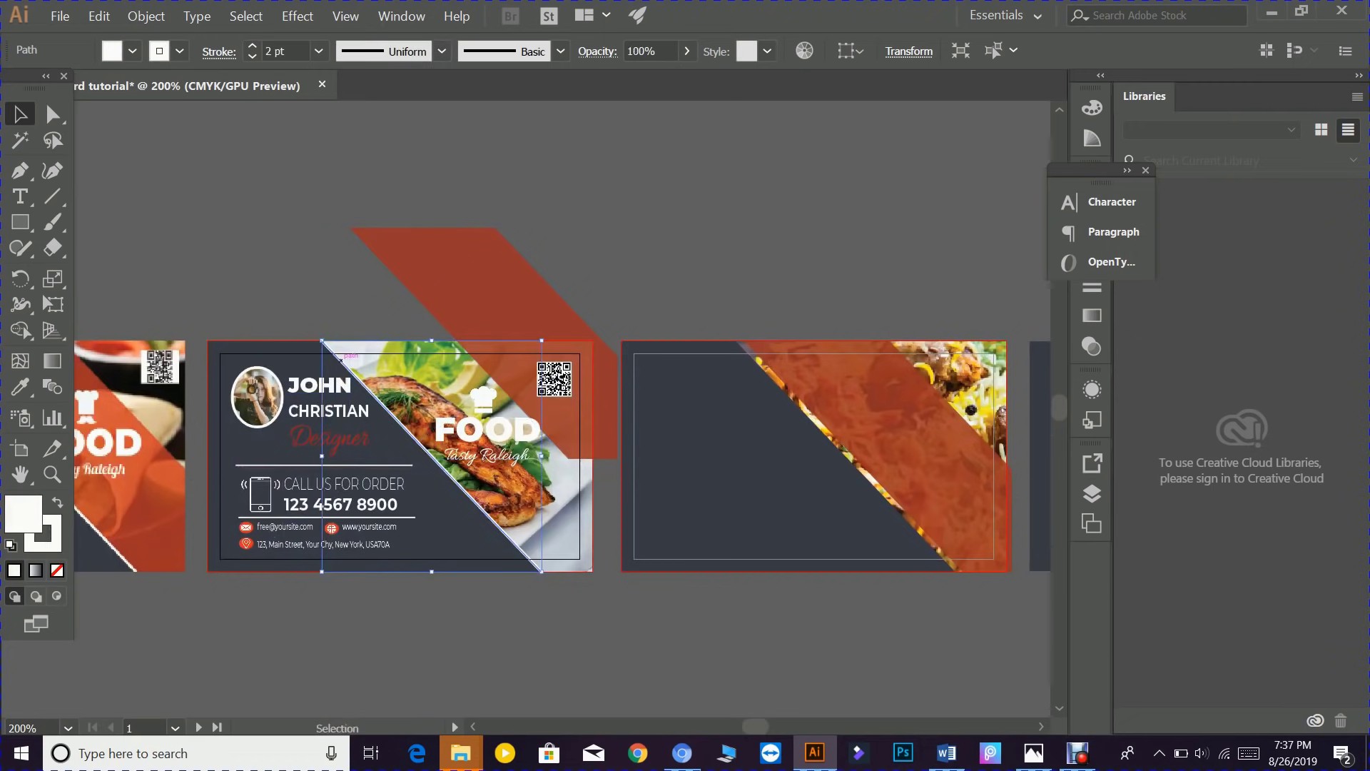
drag(341, 360, 756, 361)
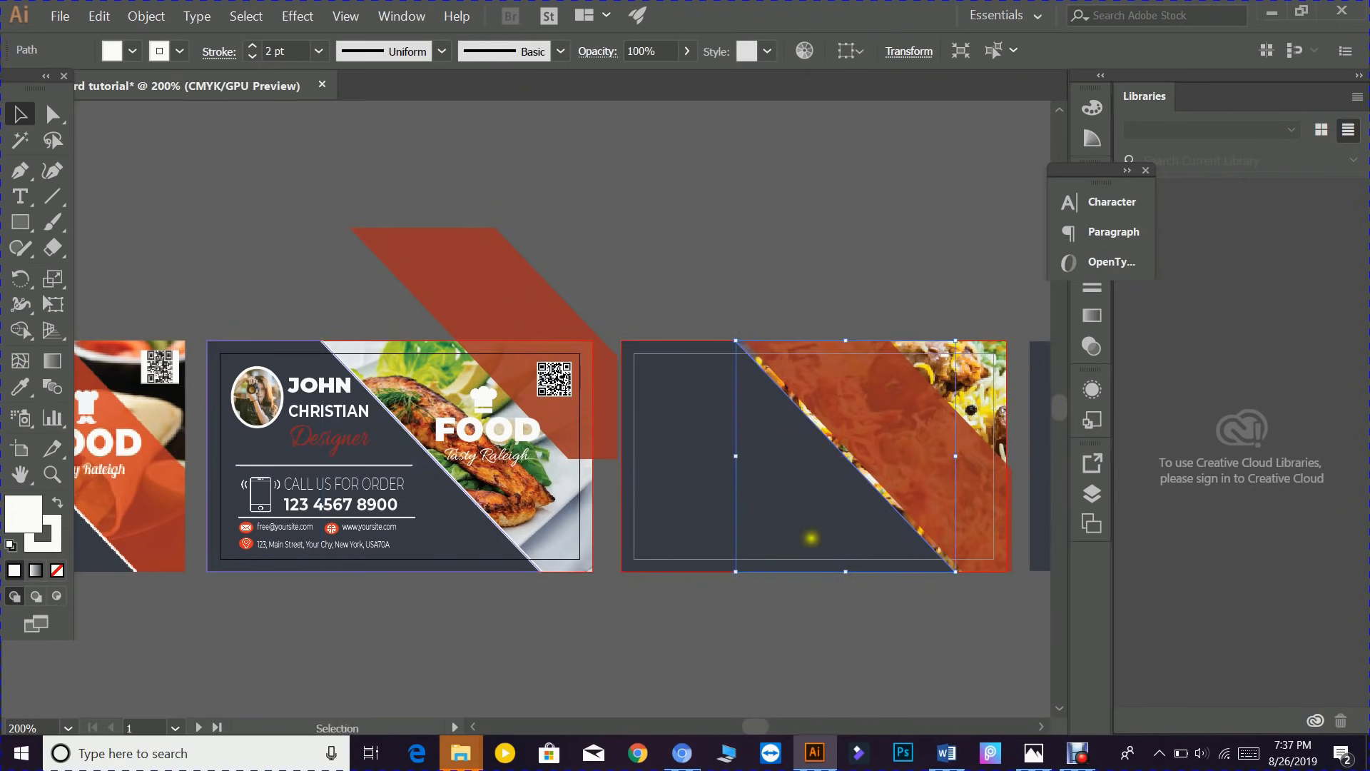
right_click(836, 450)
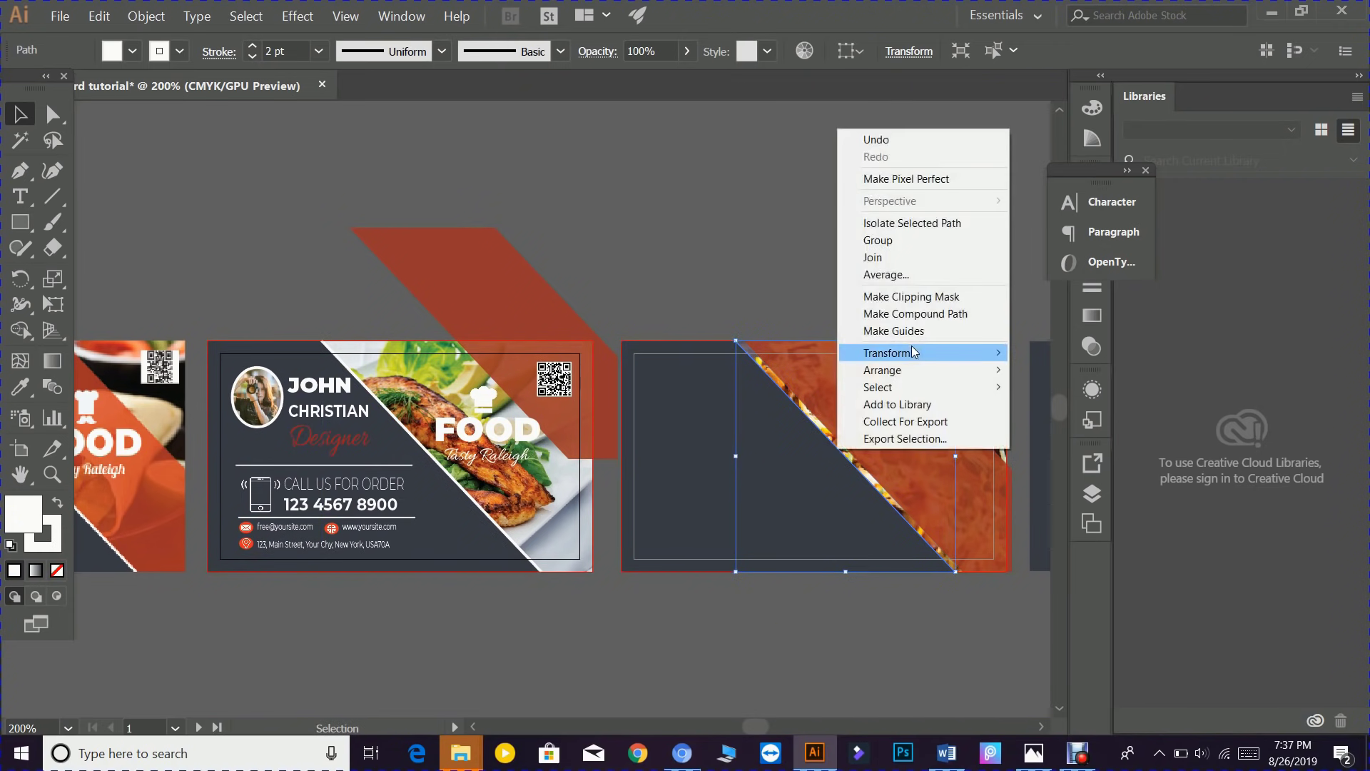
mouse_move(919, 368)
click(1039, 371)
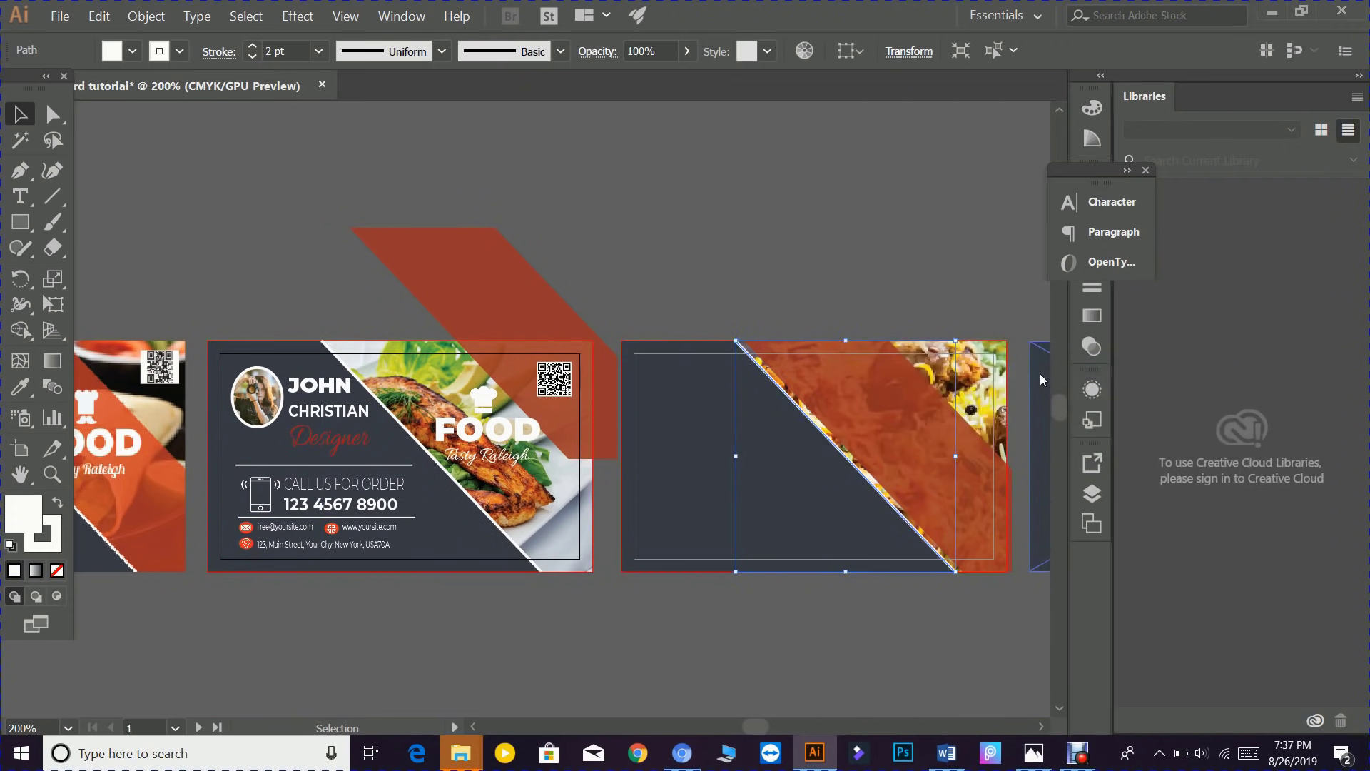
- Snug the orange band against the white line and restore the left card's band
drag(896, 398, 895, 398)
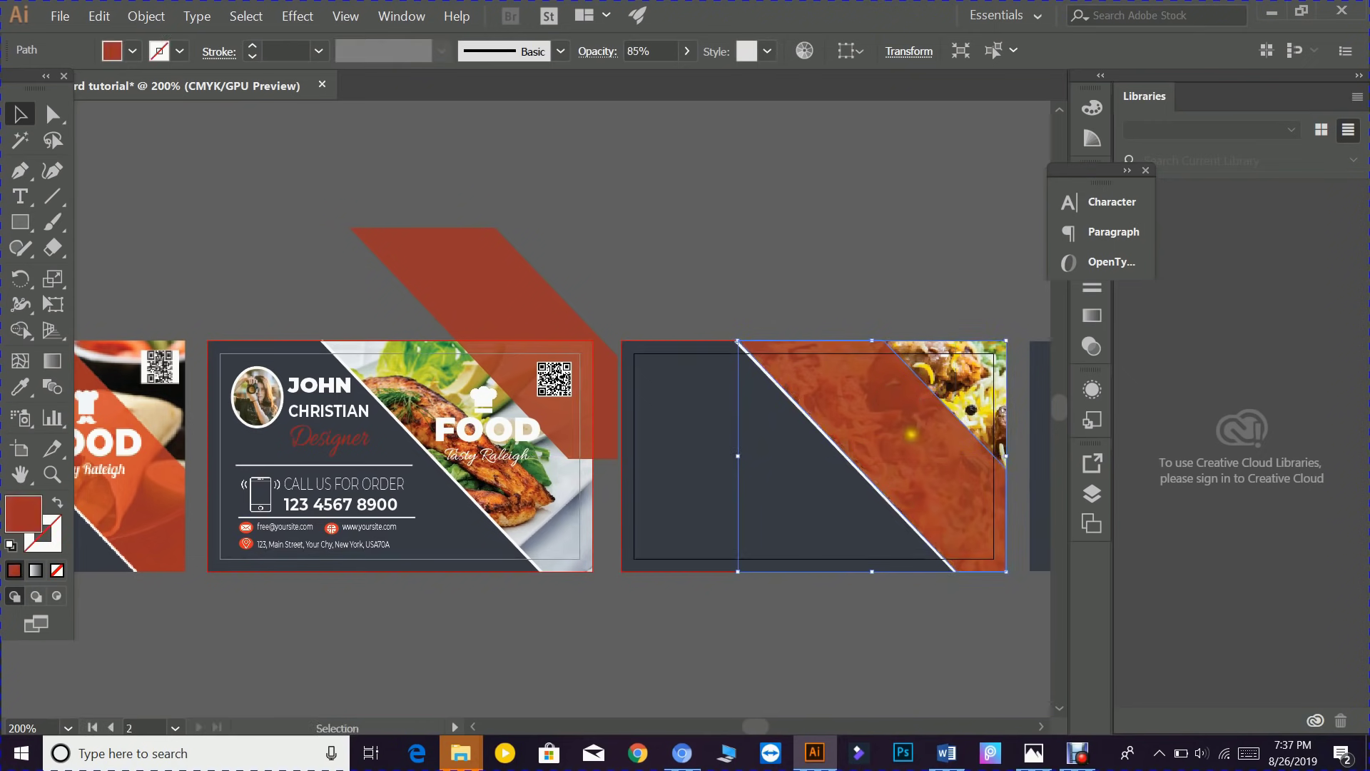
drag(461, 310, 471, 397)
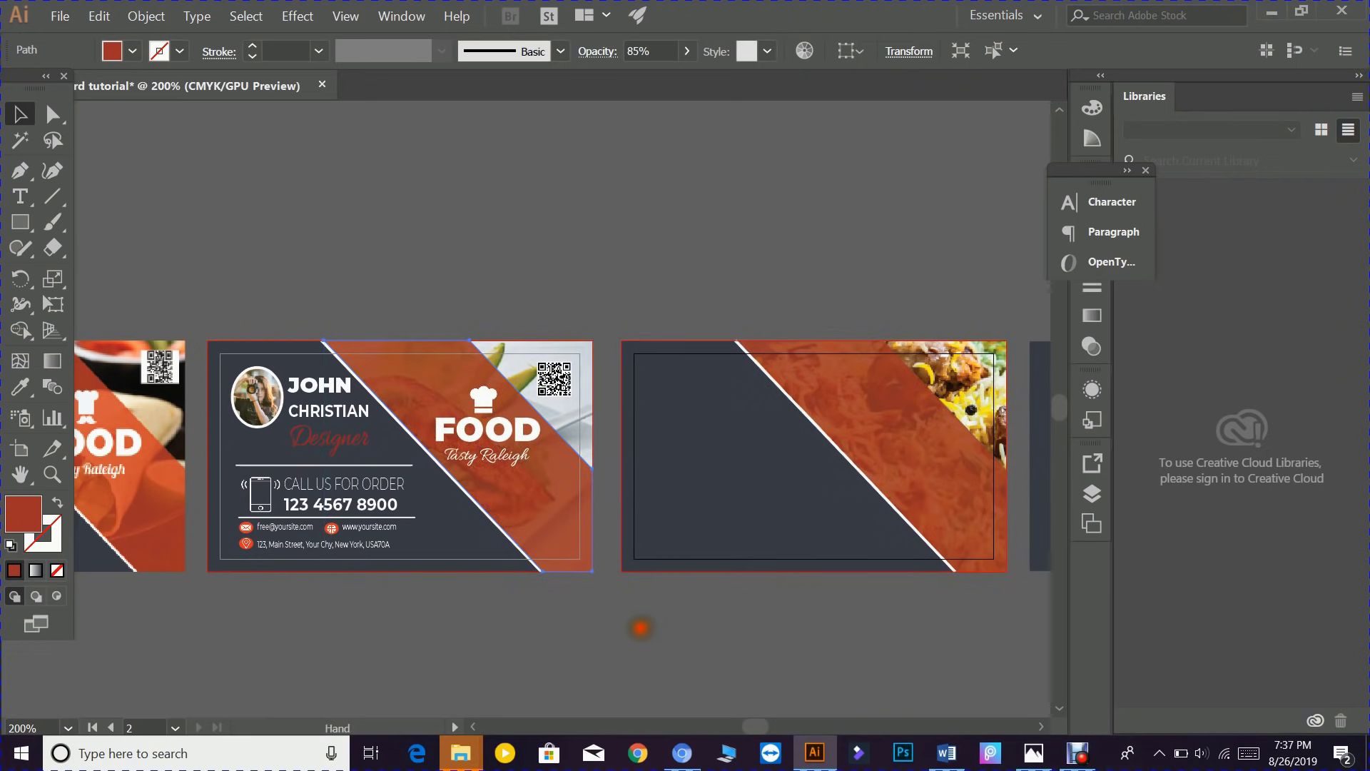
drag(642, 628, 324, 633)
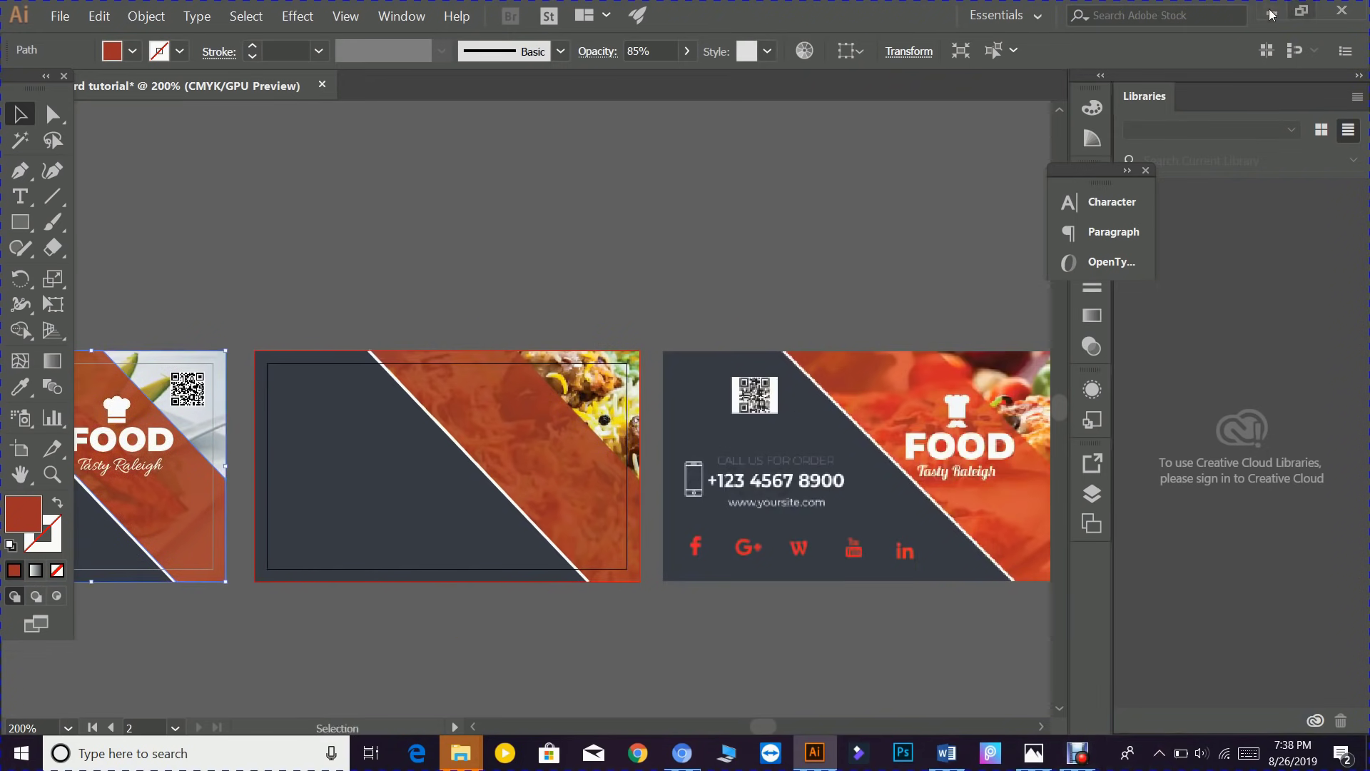
- Minimise Illustrator, launch Debut Video Capture from the desktop, then minimise it
click(1271, 14)
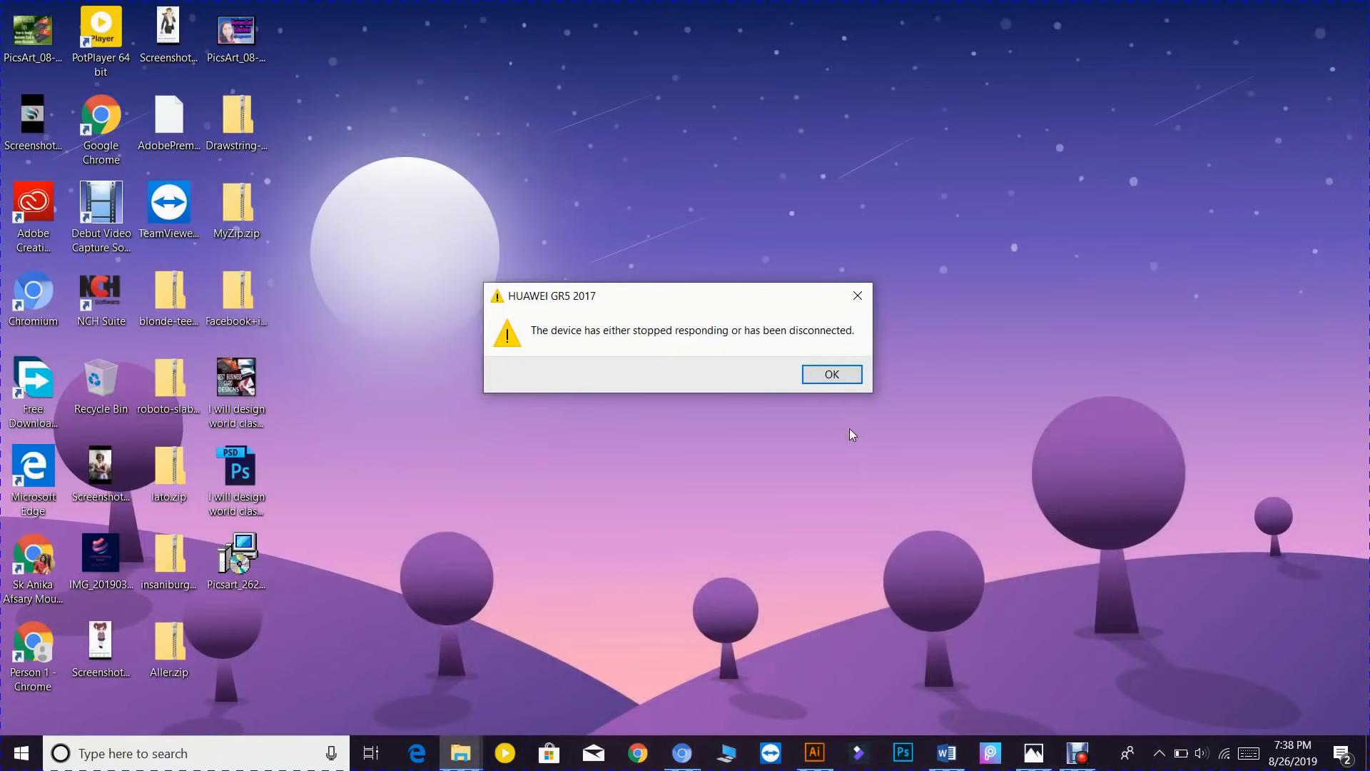
click(829, 374)
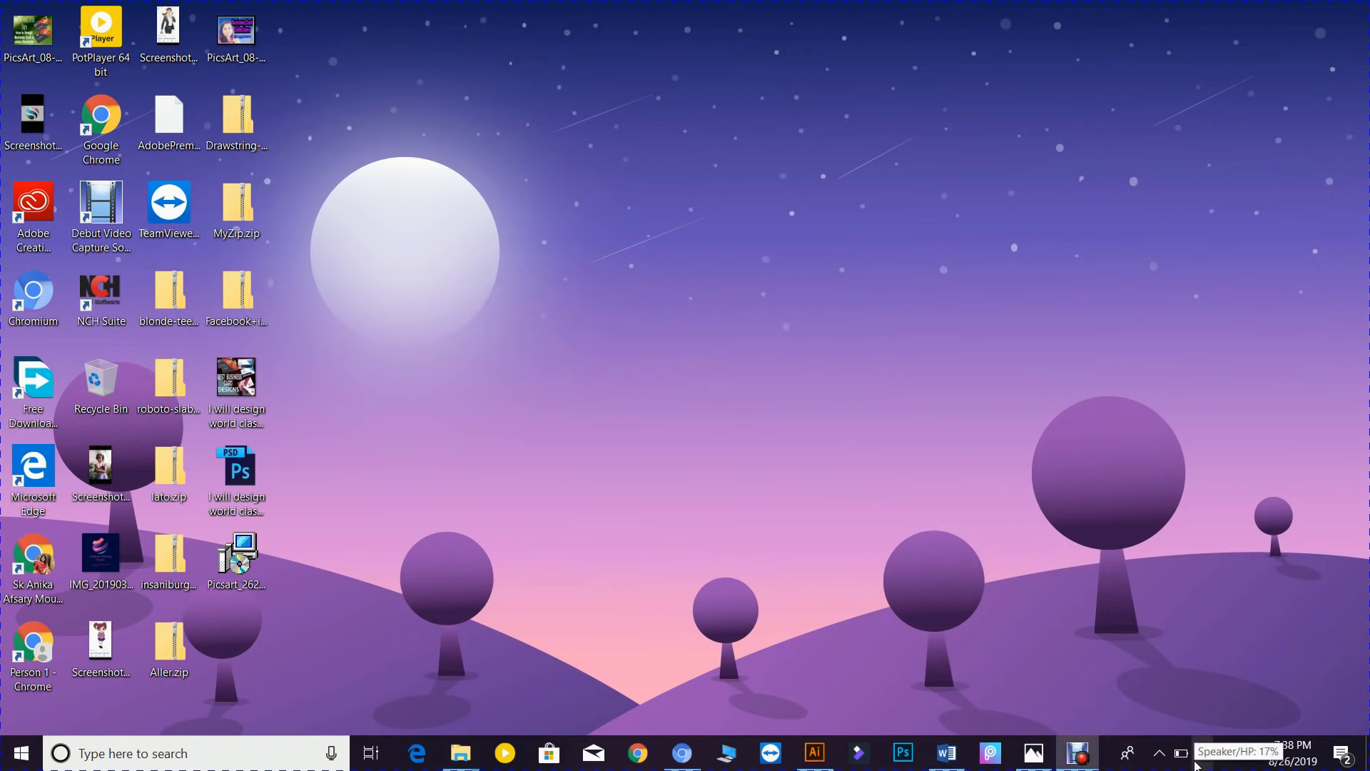
click(112, 222)
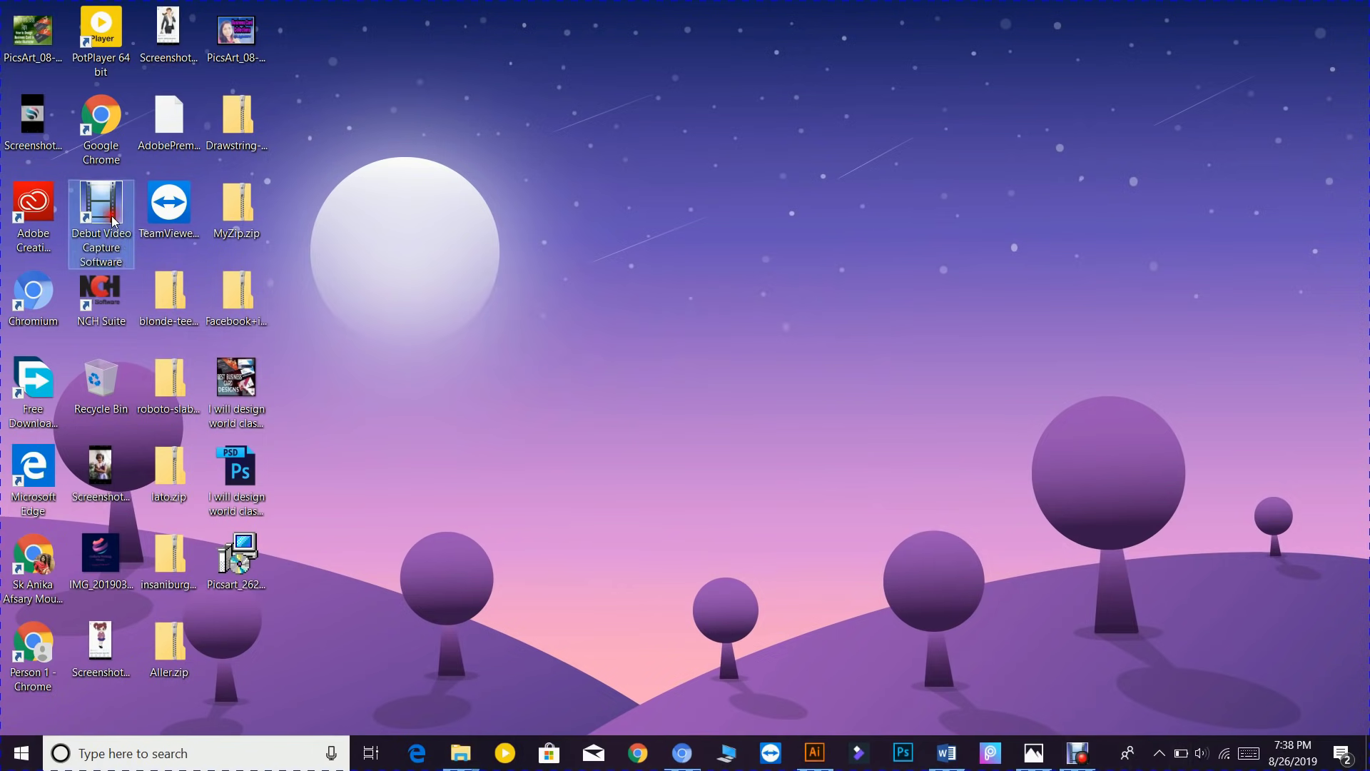
double_click(112, 221)
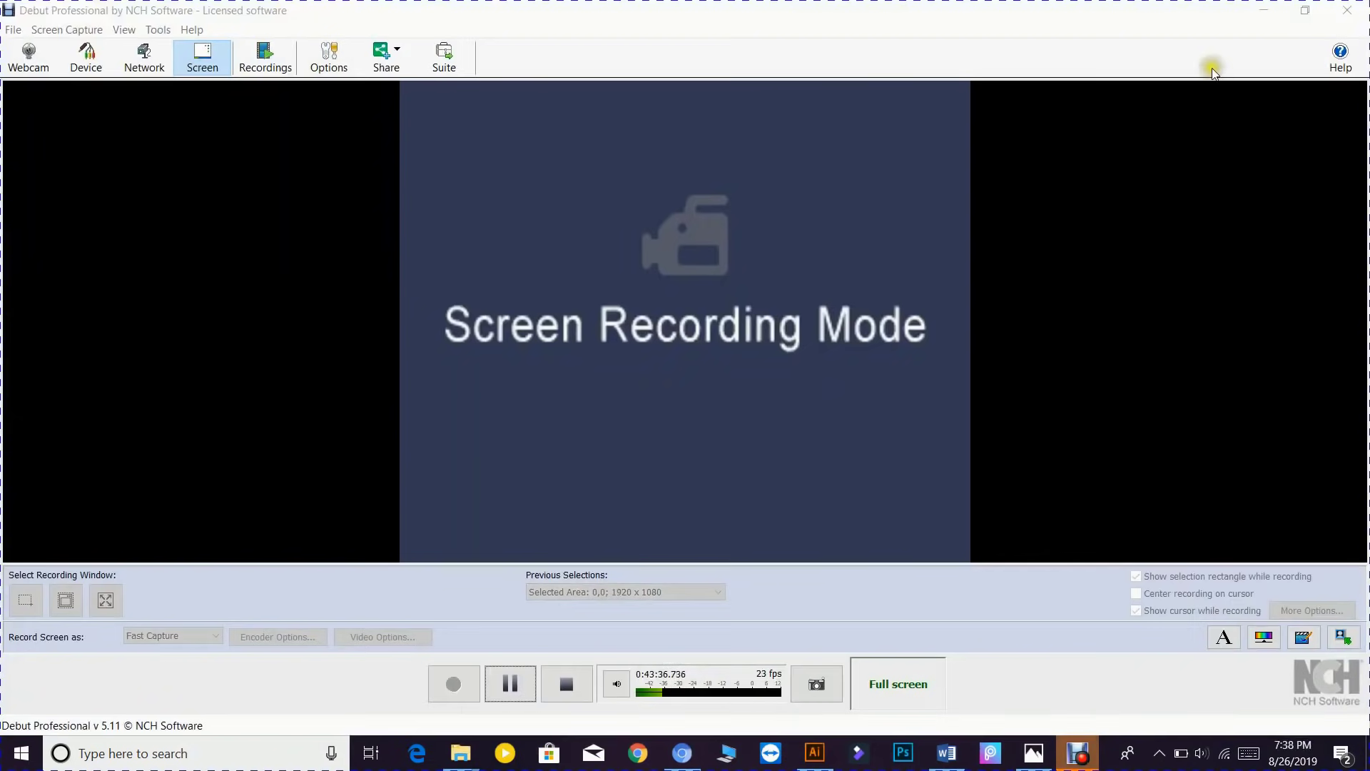
click(1264, 10)
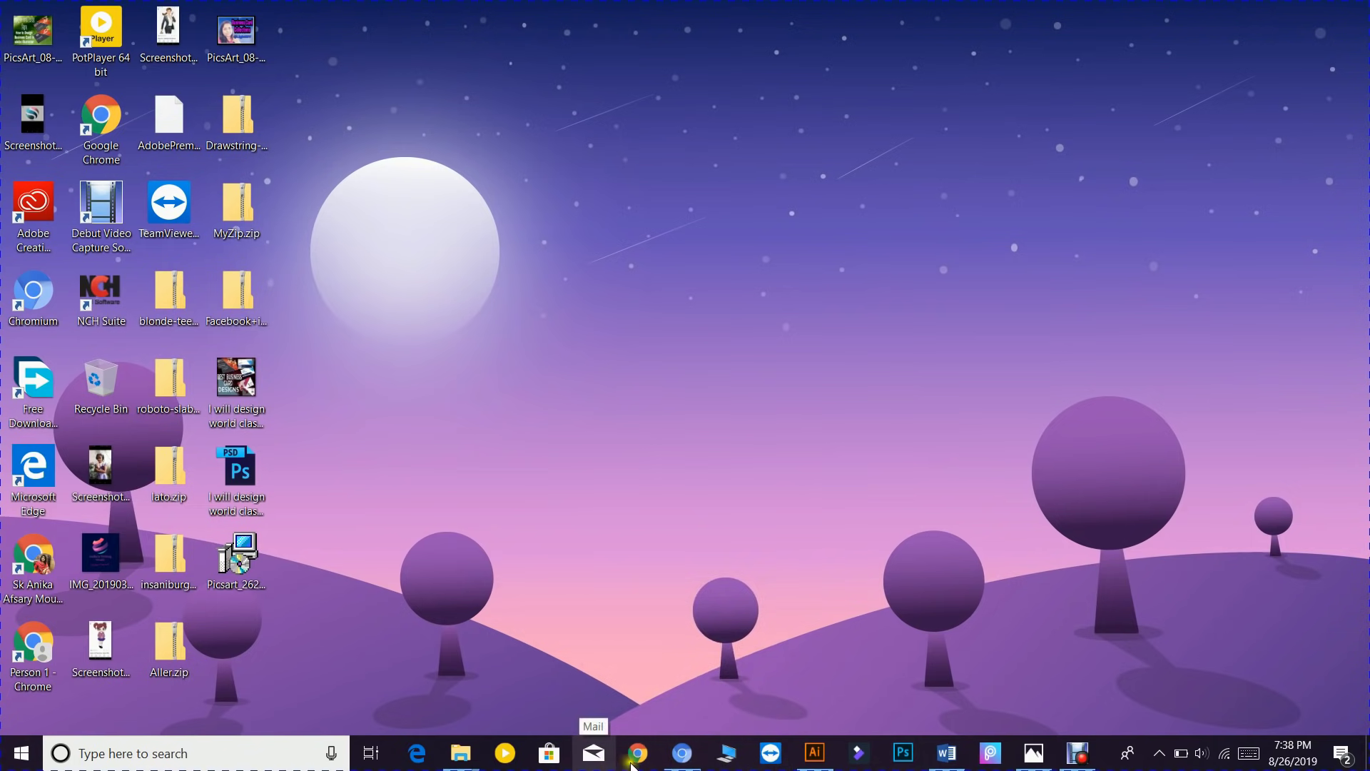
mouse_move(692, 768)
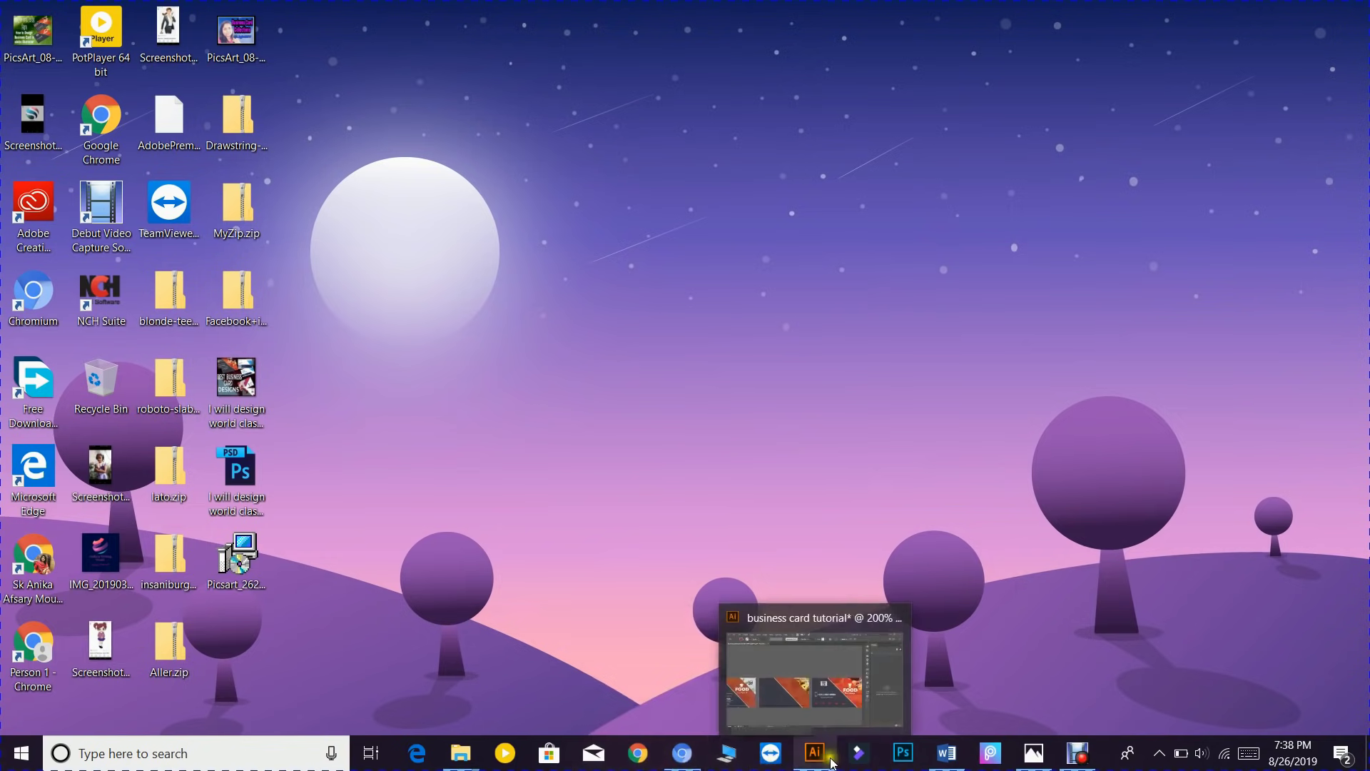
- Back in Illustrator, copy the FOOD title onto the middle card and bring it to front
click(796, 655)
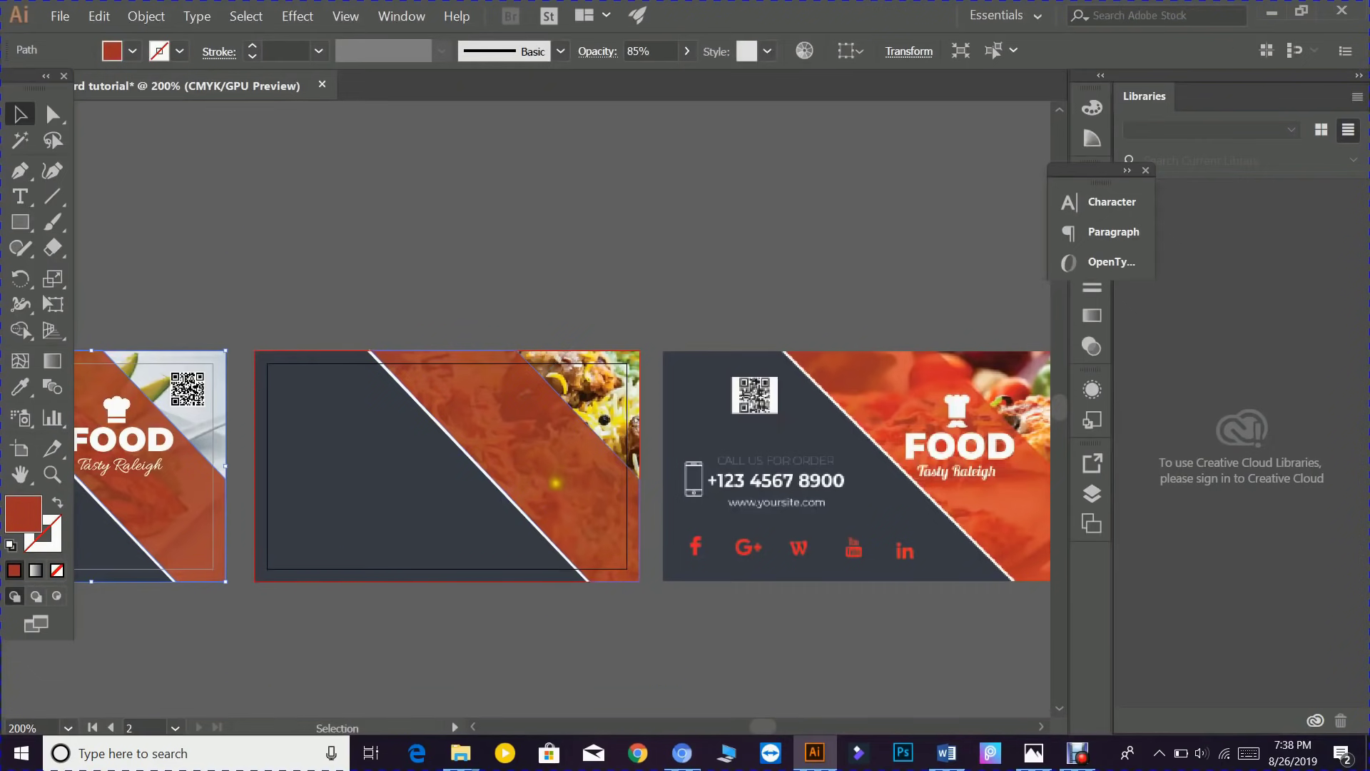
key(space)
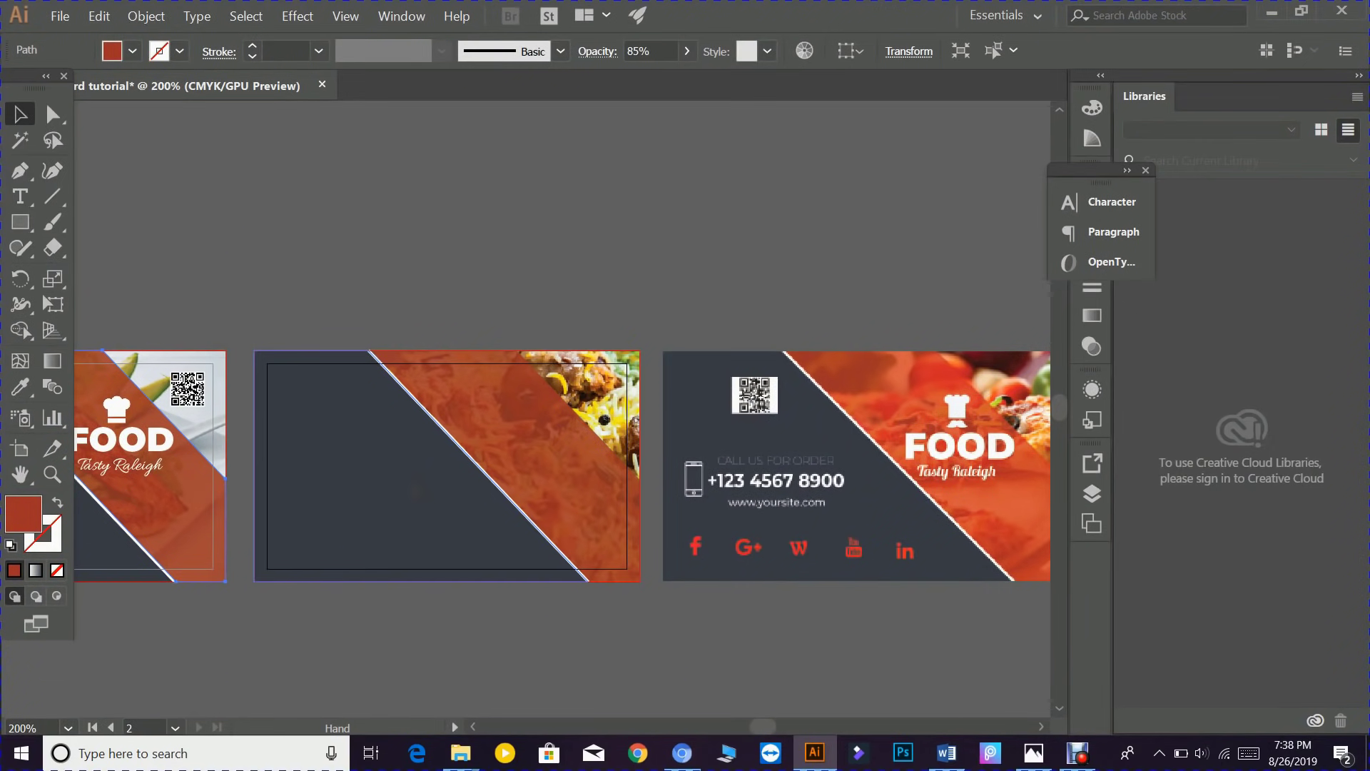
drag(415, 491, 513, 480)
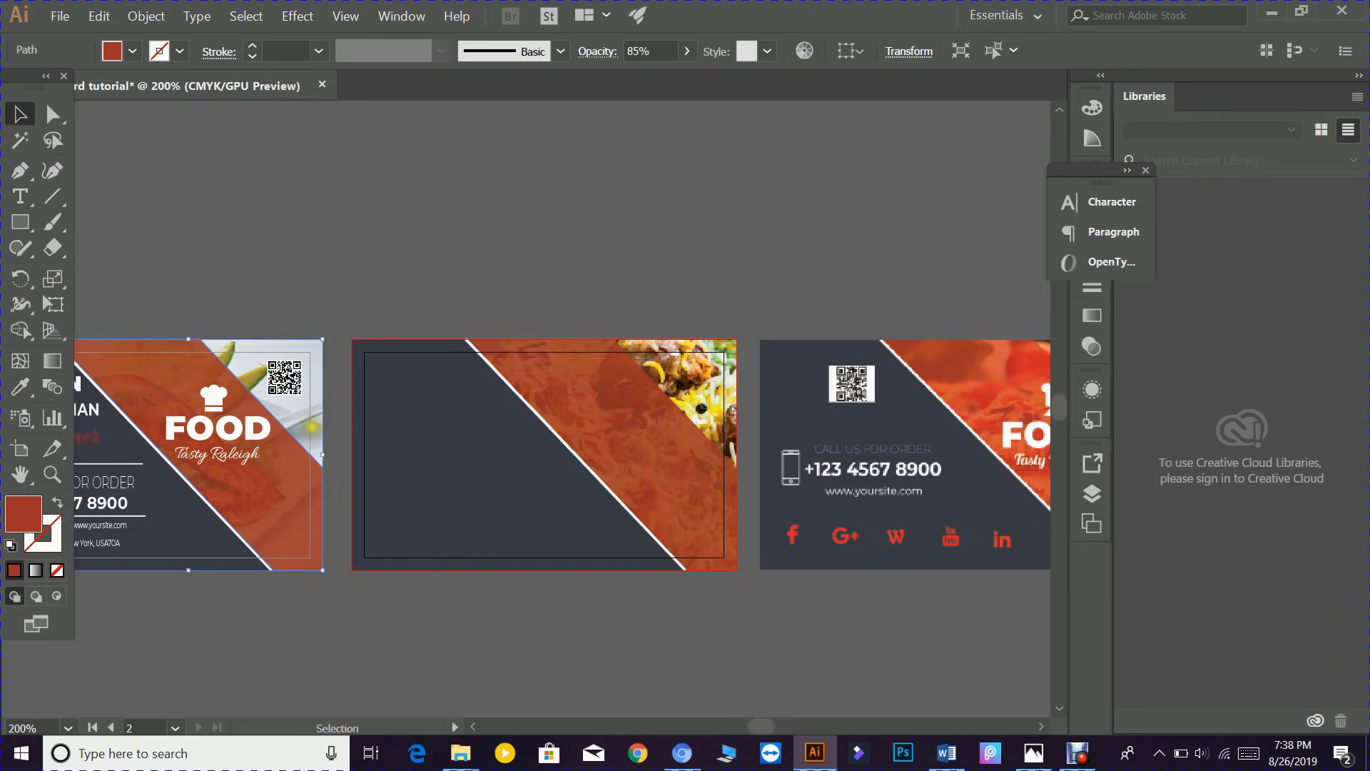
click(238, 432)
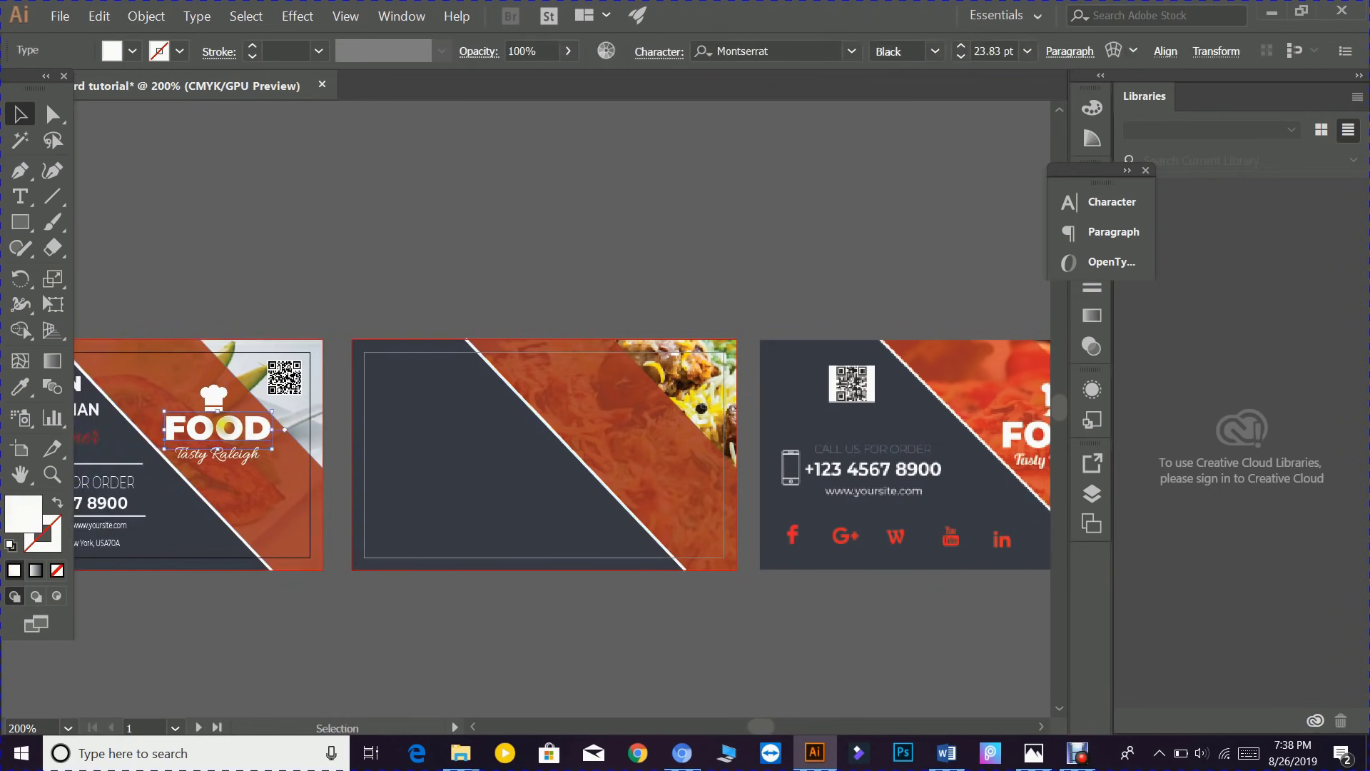
drag(238, 432, 646, 428)
click(234, 455)
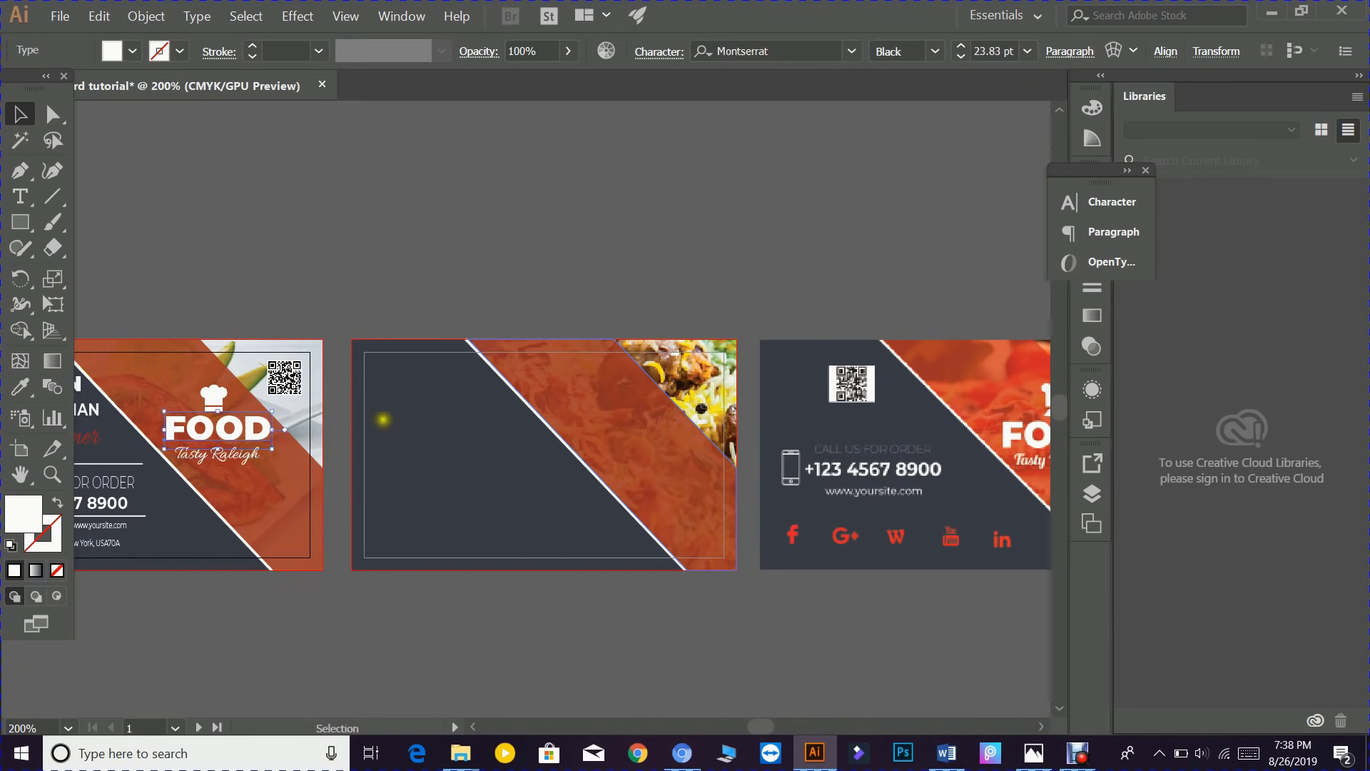
right_click(234, 428)
drag(166, 440, 579, 440)
right_click(622, 427)
mouse_move(769, 653)
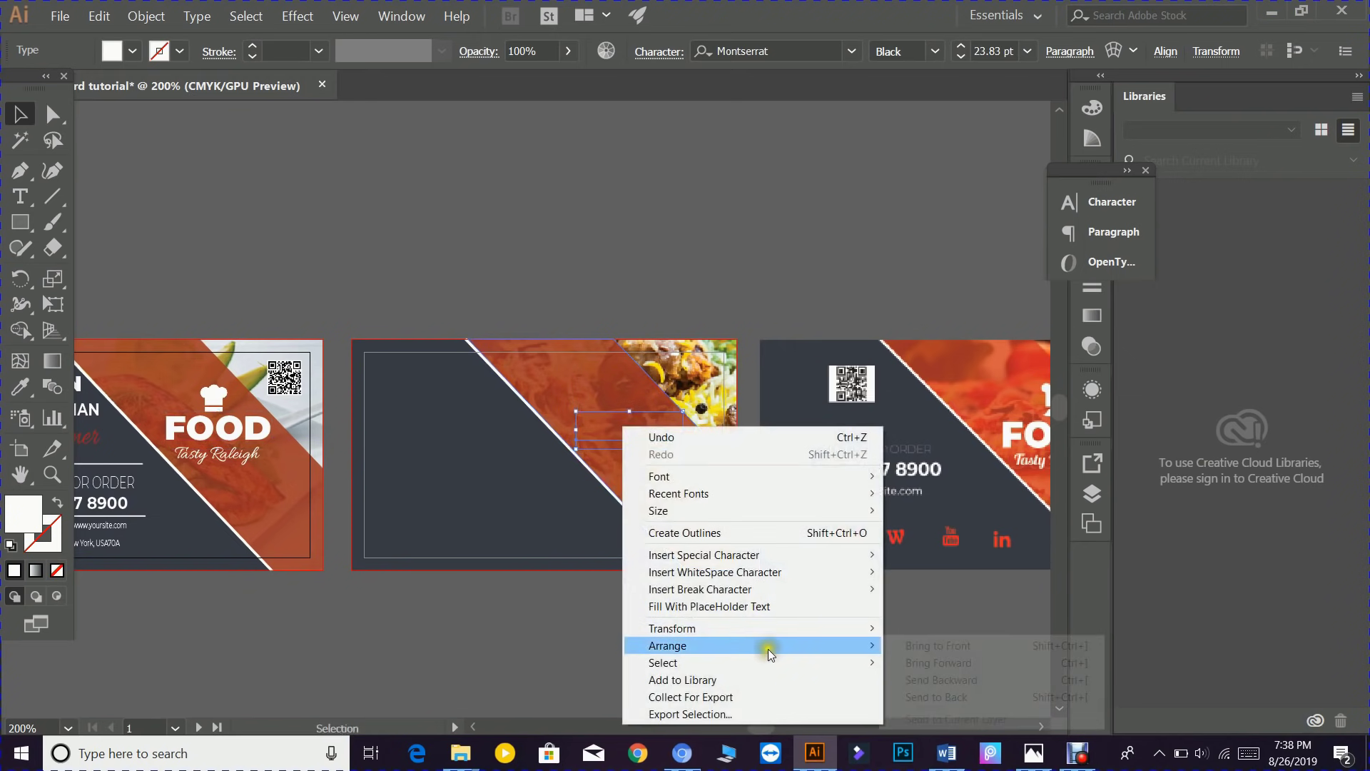
click(921, 645)
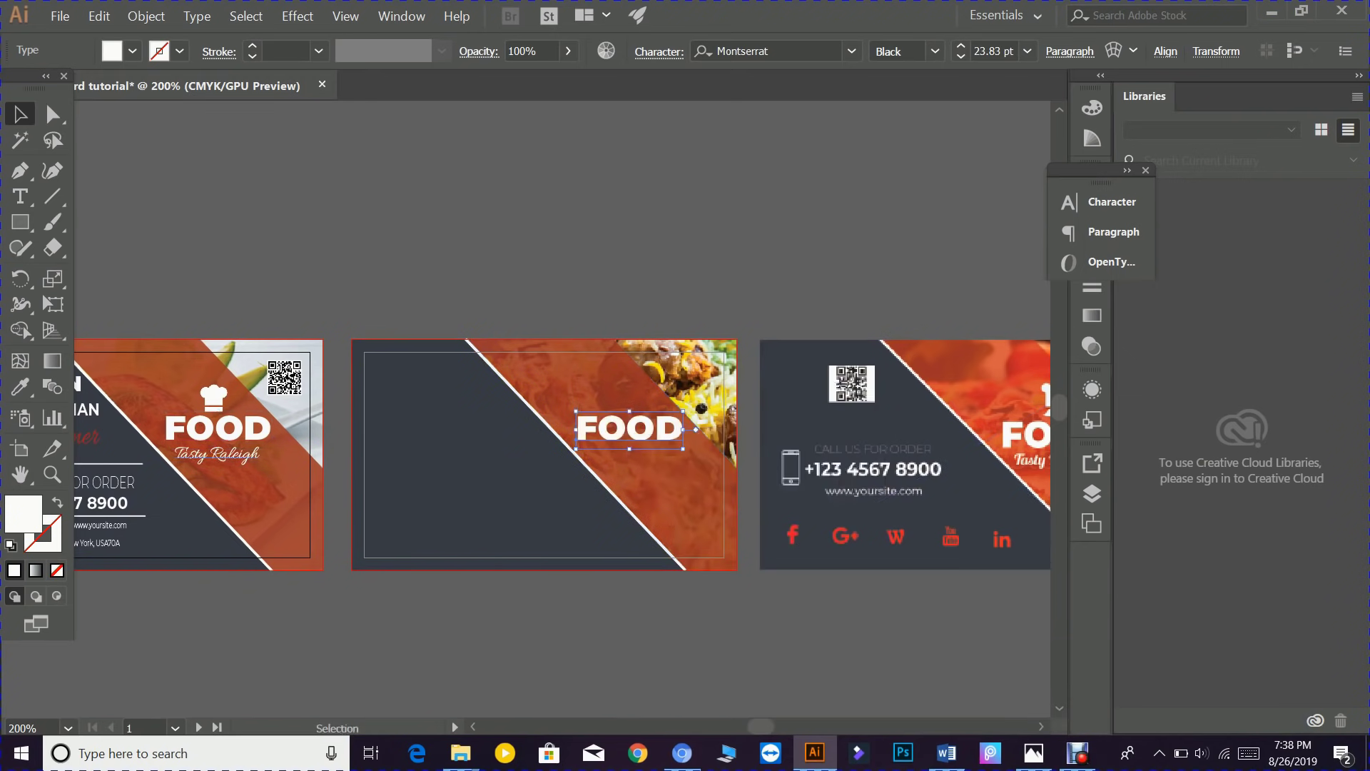
- Copy the Tasty Raleigh tagline onto the middle card and bring it to front
drag(214, 454, 627, 449)
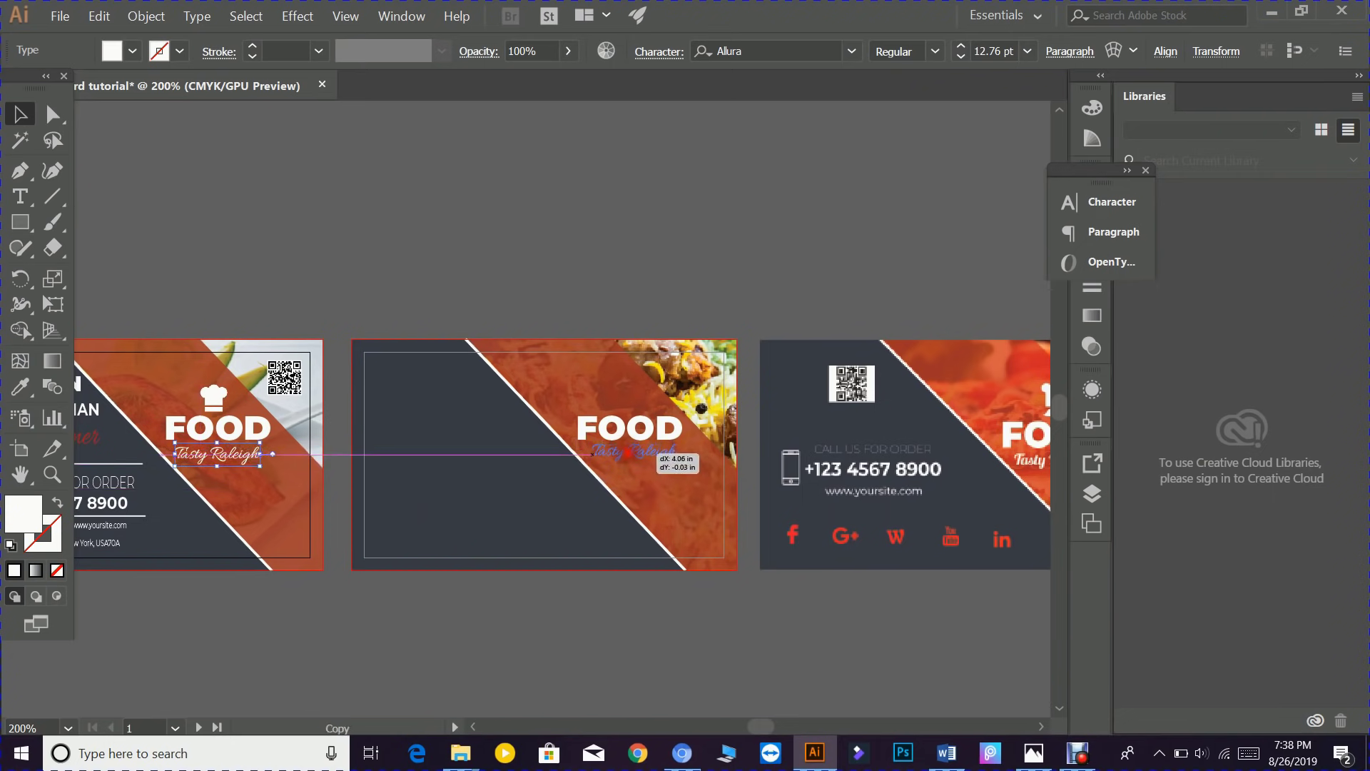
right_click(628, 454)
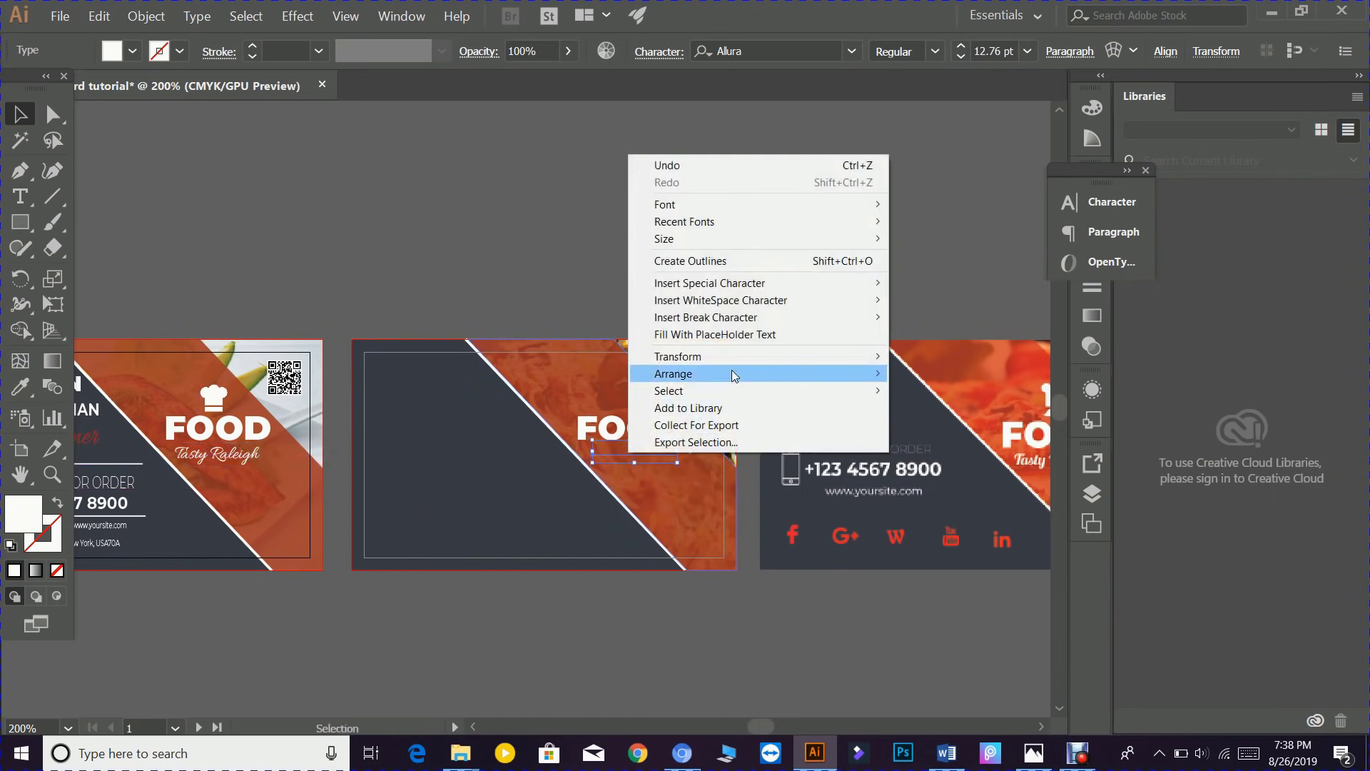
mouse_move(732, 374)
click(943, 373)
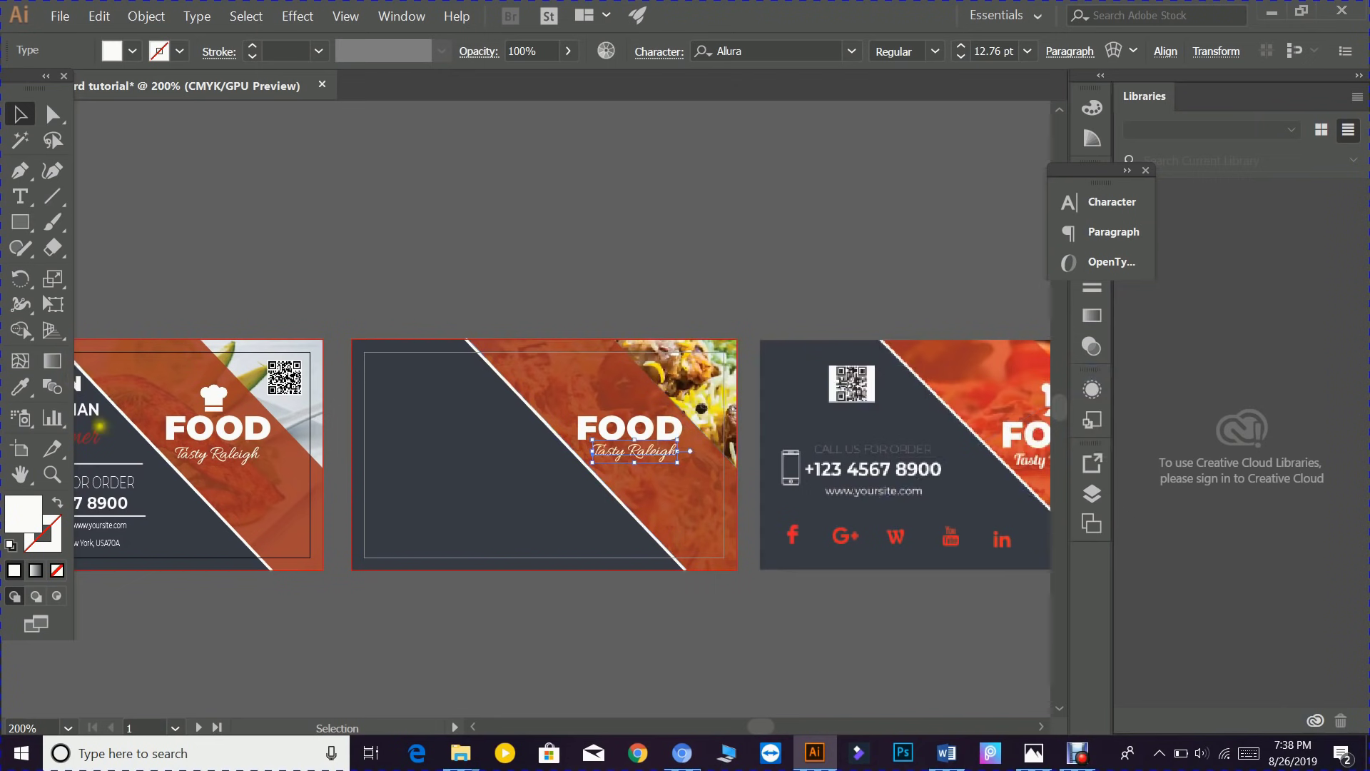
- Copy the chef hat image onto the middle card and bring it to front
click(214, 403)
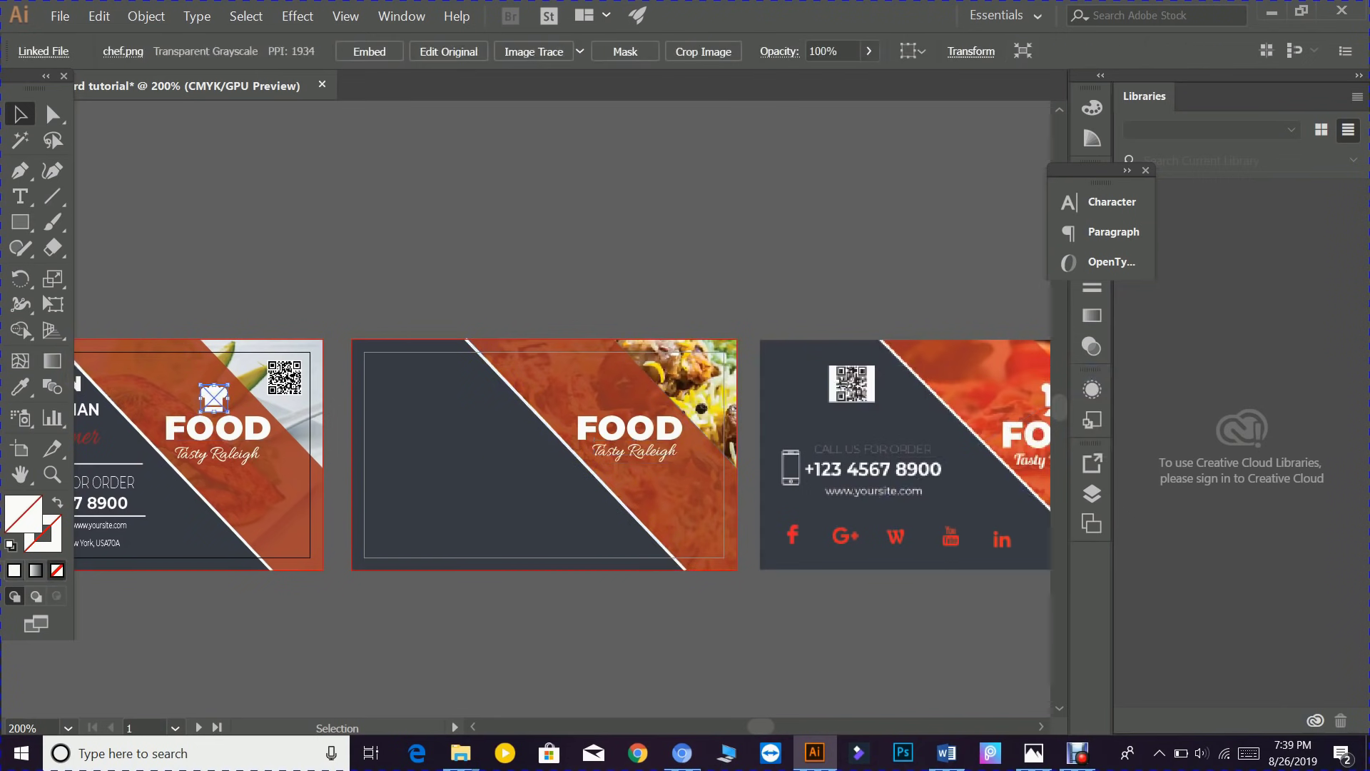
drag(214, 397, 613, 390)
right_click(615, 388)
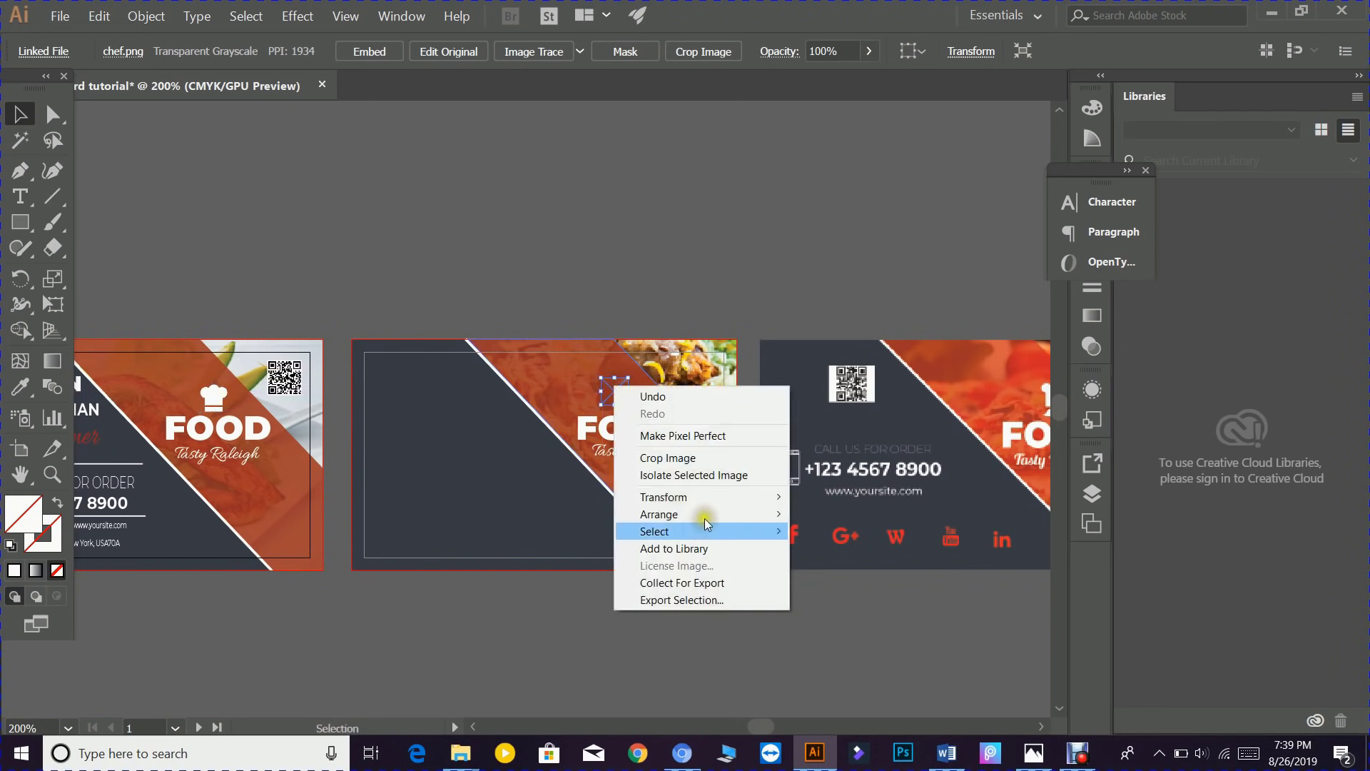
mouse_move(715, 514)
click(844, 514)
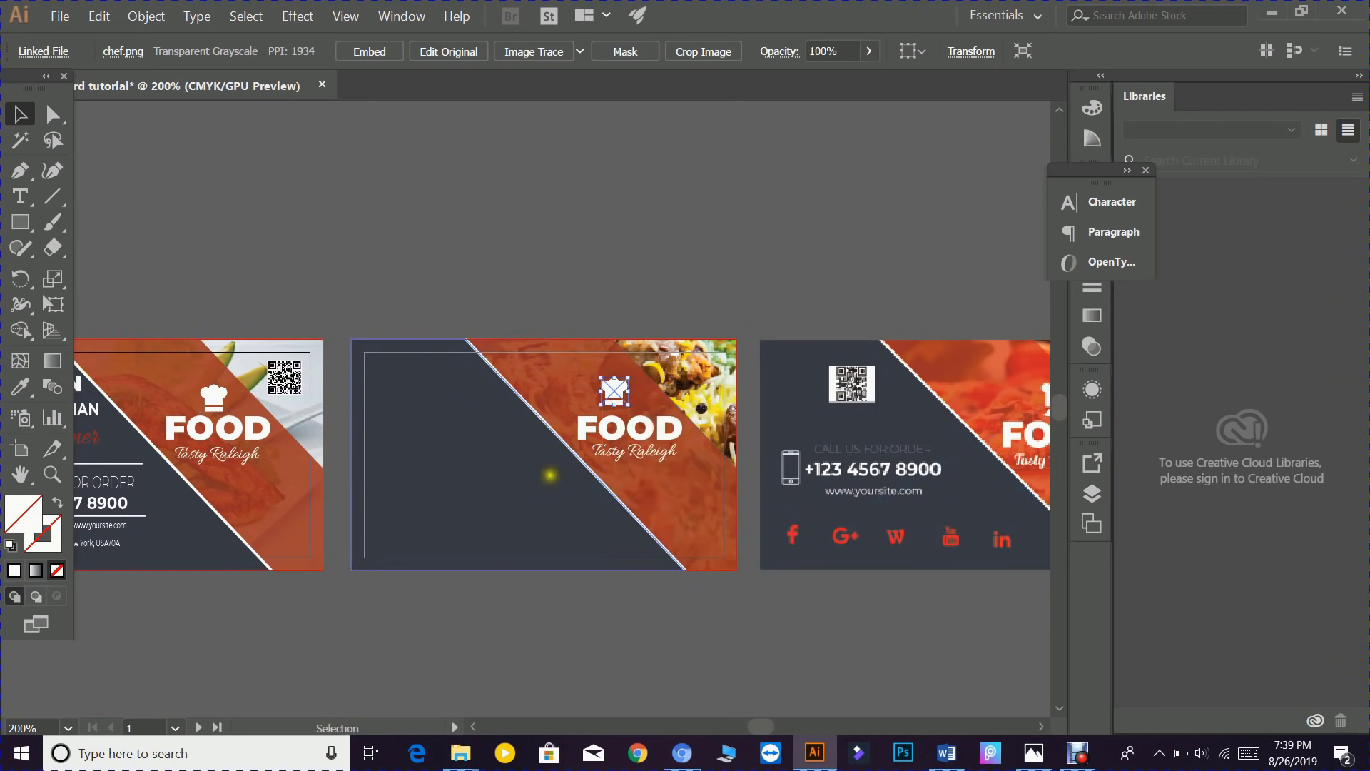
shift+click(466, 453)
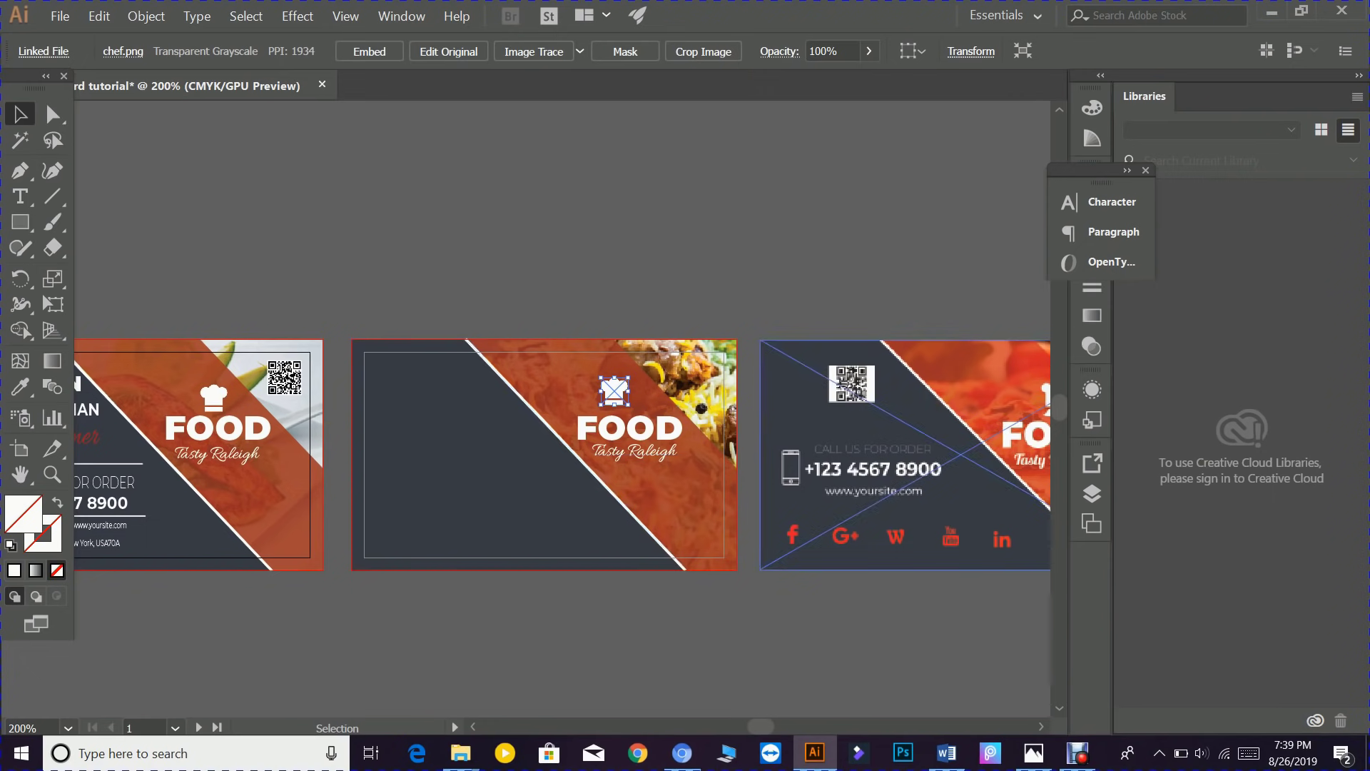
- Copy the QR code onto the middle card and bring it to front
drag(285, 377, 359, 381)
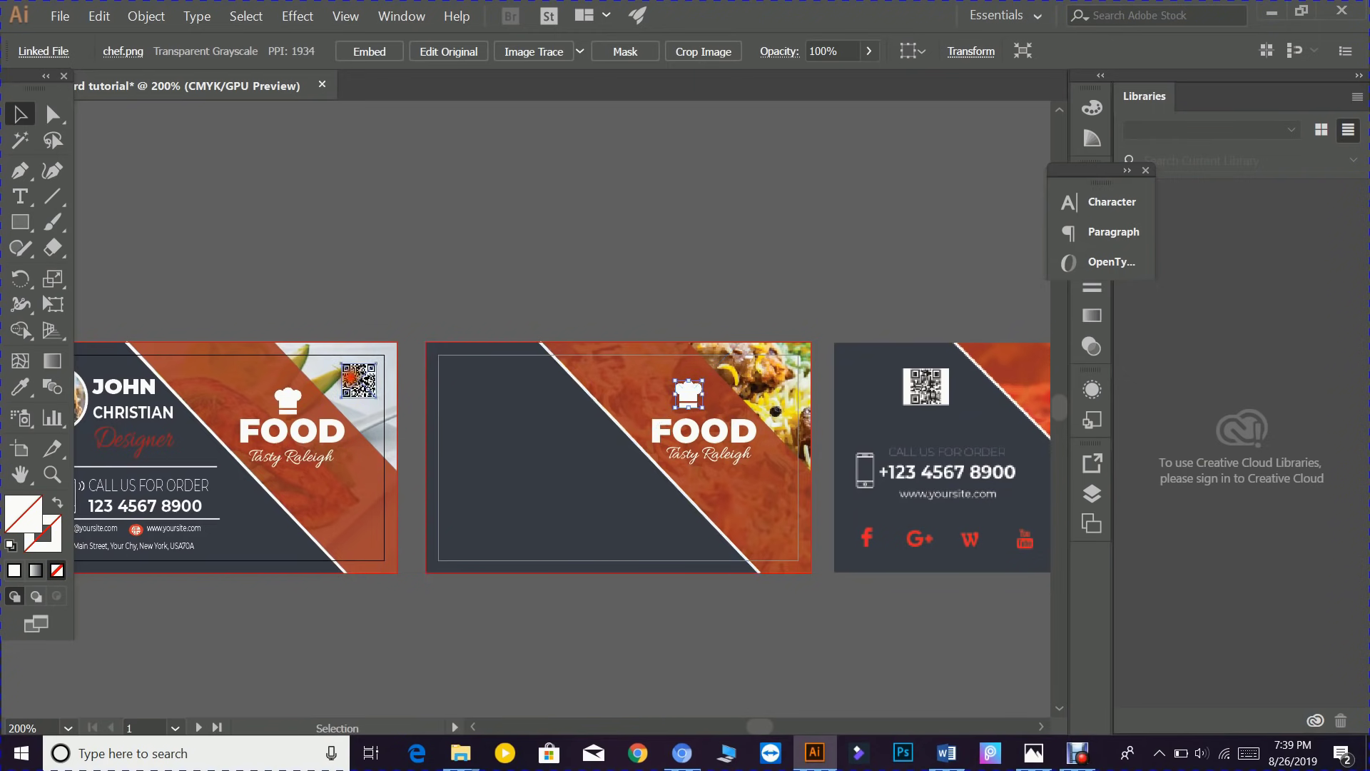
drag(359, 381, 512, 380)
right_click(501, 378)
mouse_move(626, 509)
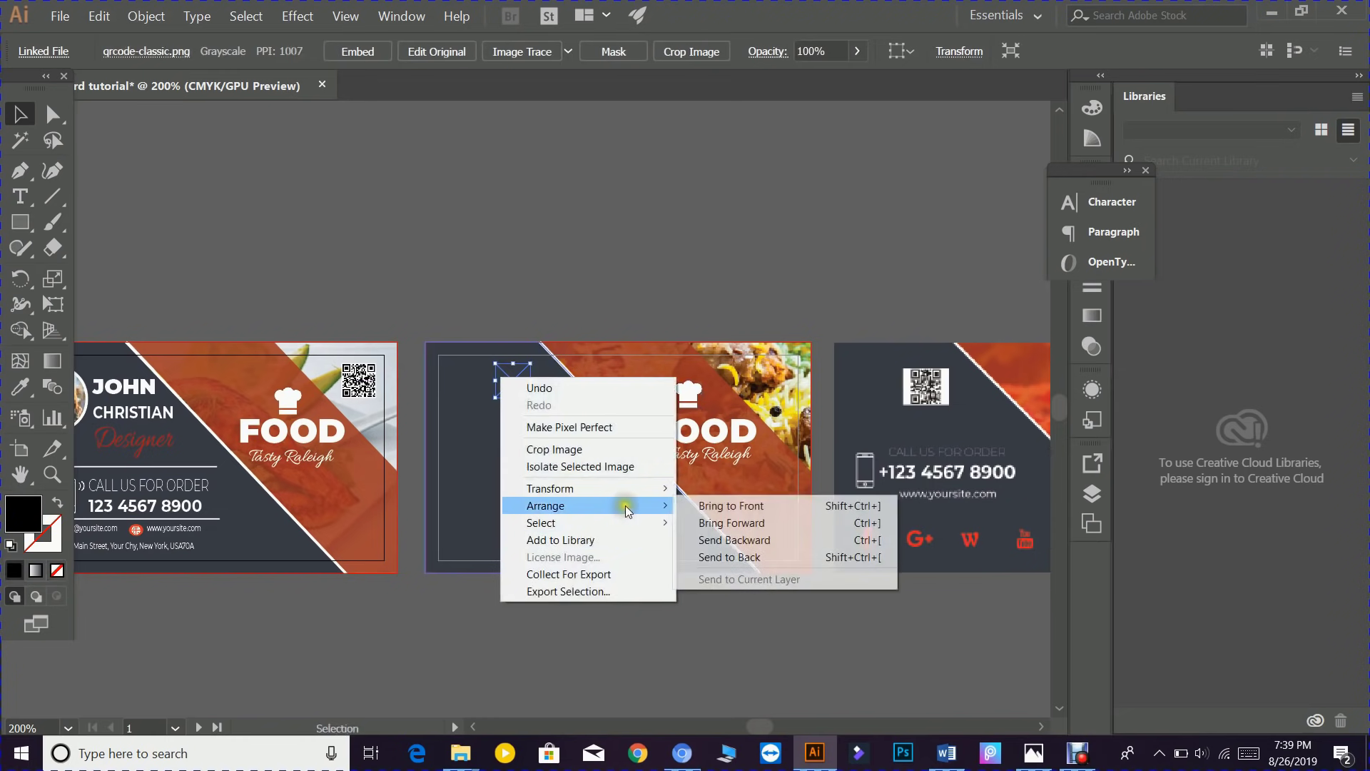
click(728, 505)
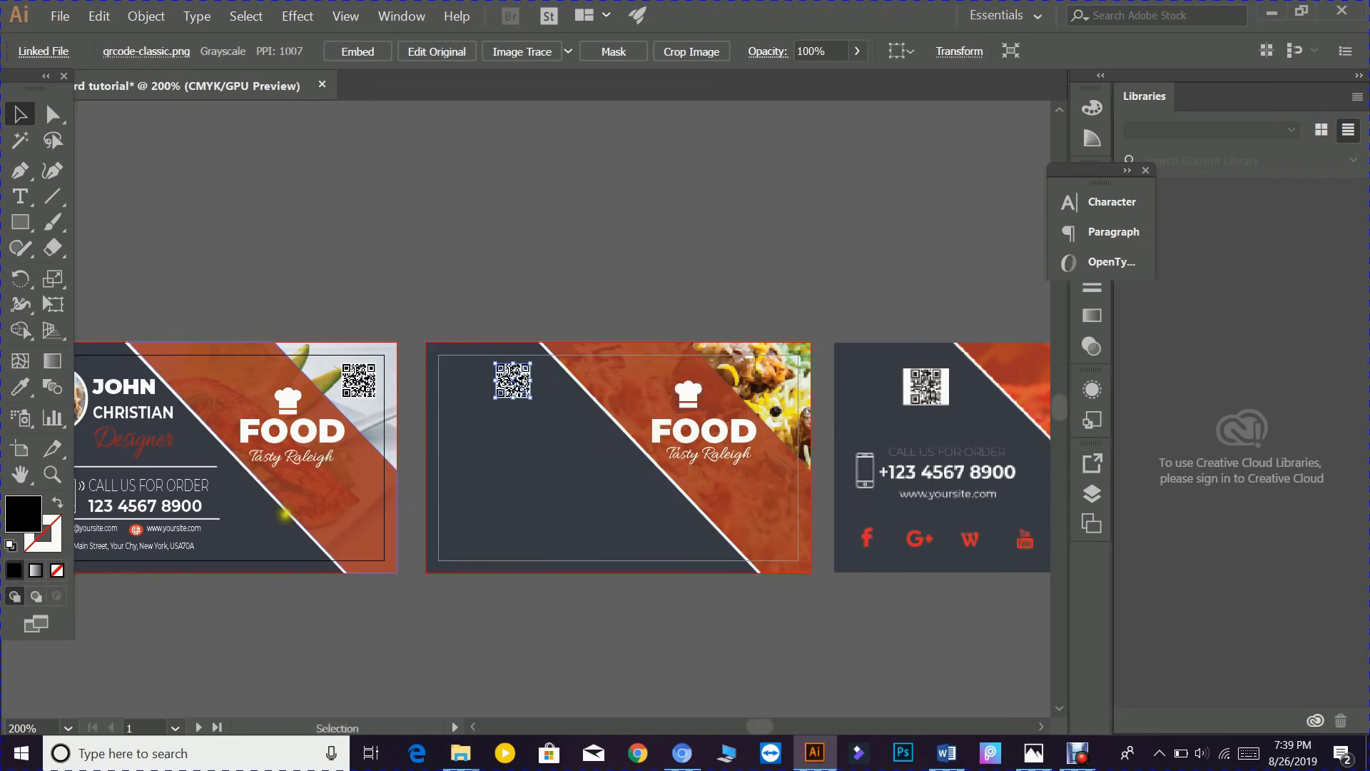
- Copy the CALL US FOR ORDER text from the first card onto the middle card
drag(246, 516, 163, 422)
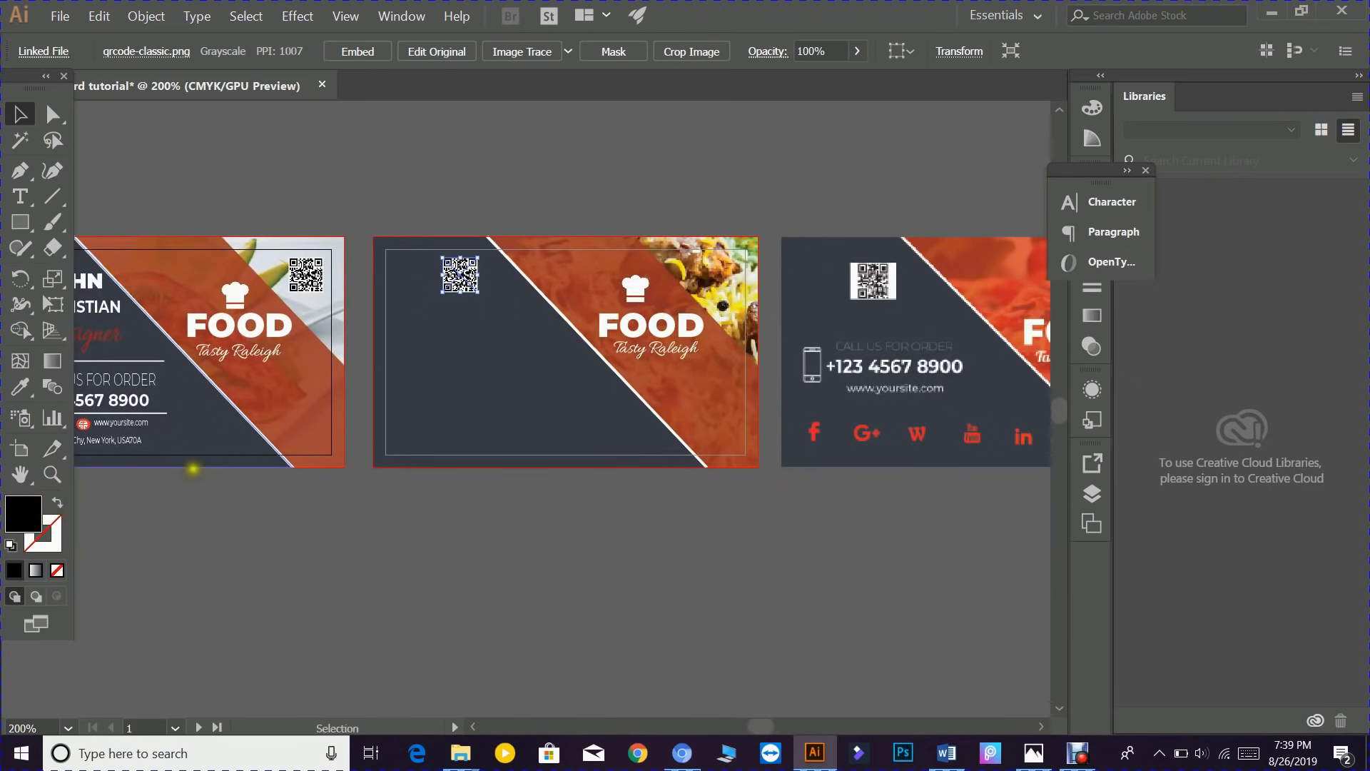
drag(205, 505, 428, 628)
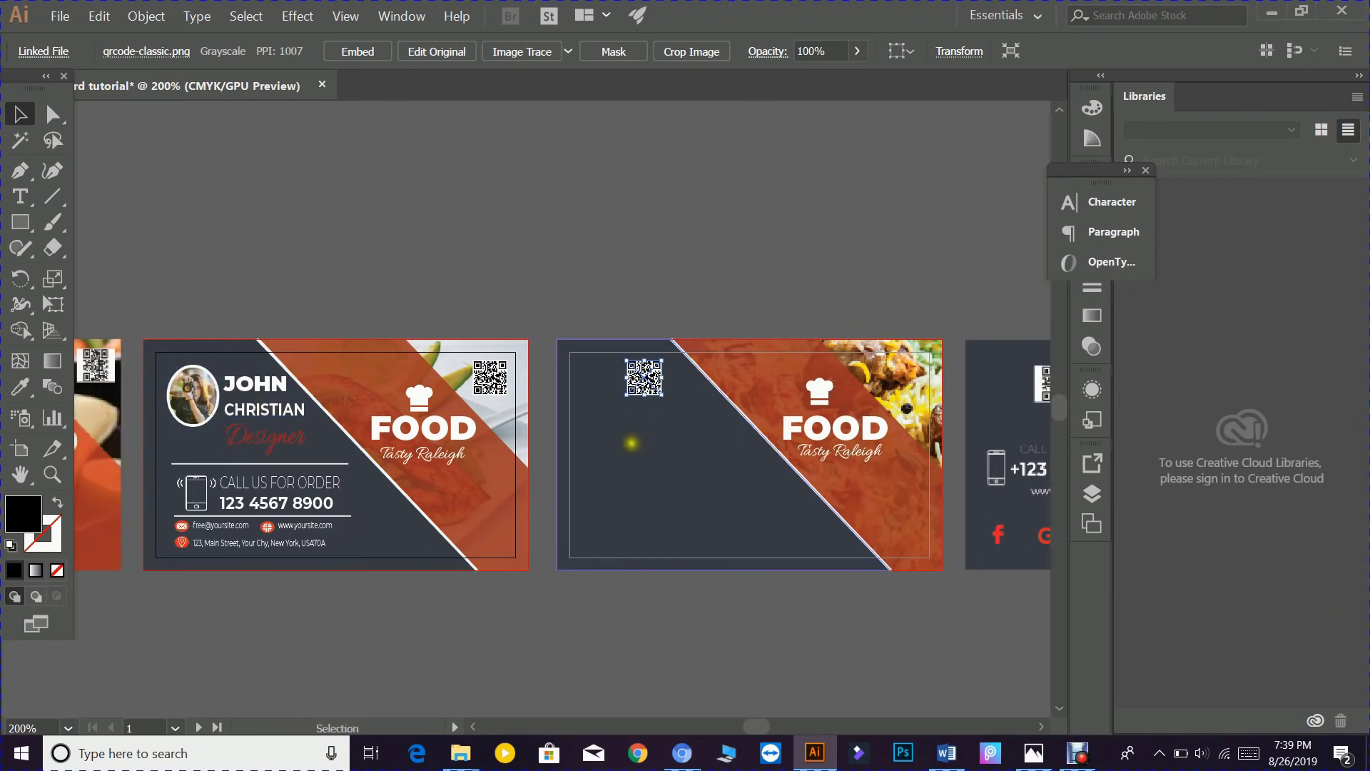
drag(626, 448, 486, 436)
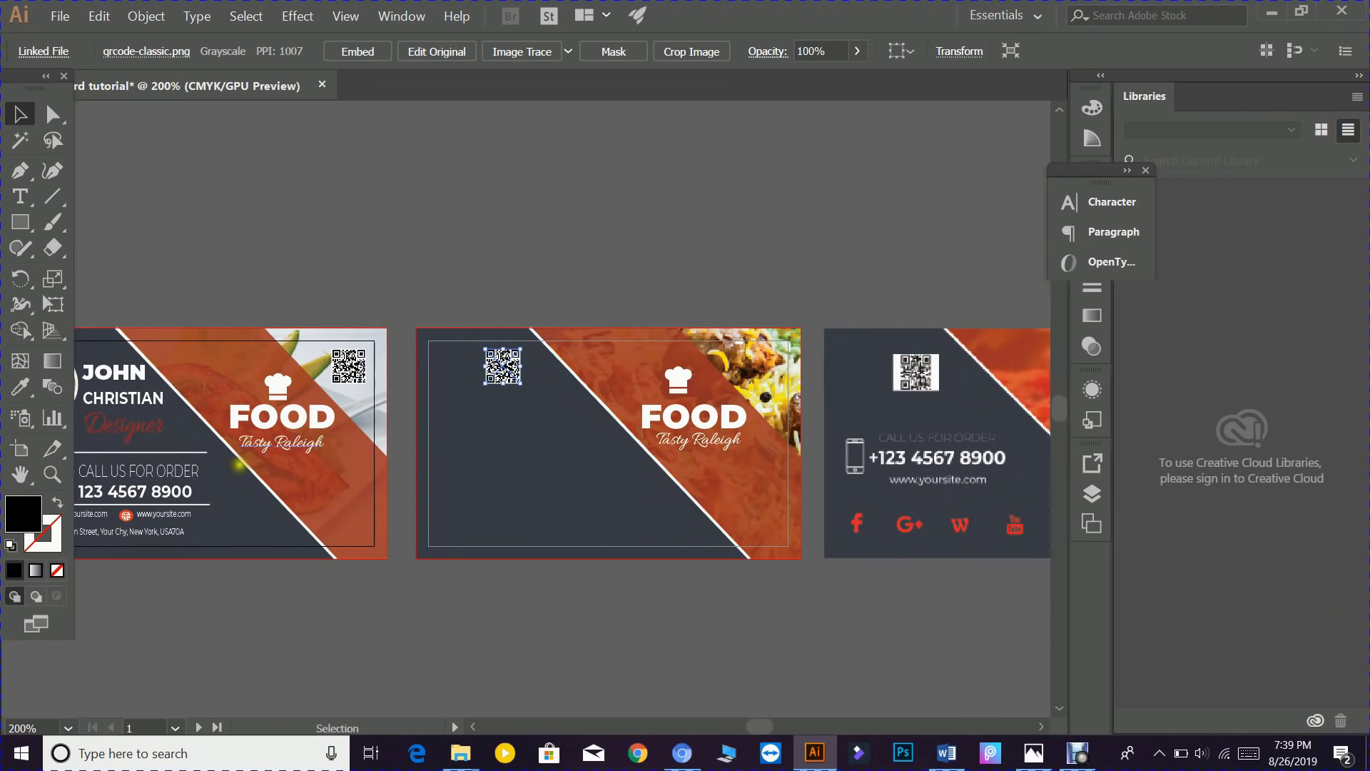
click(141, 471)
drag(161, 471, 512, 438)
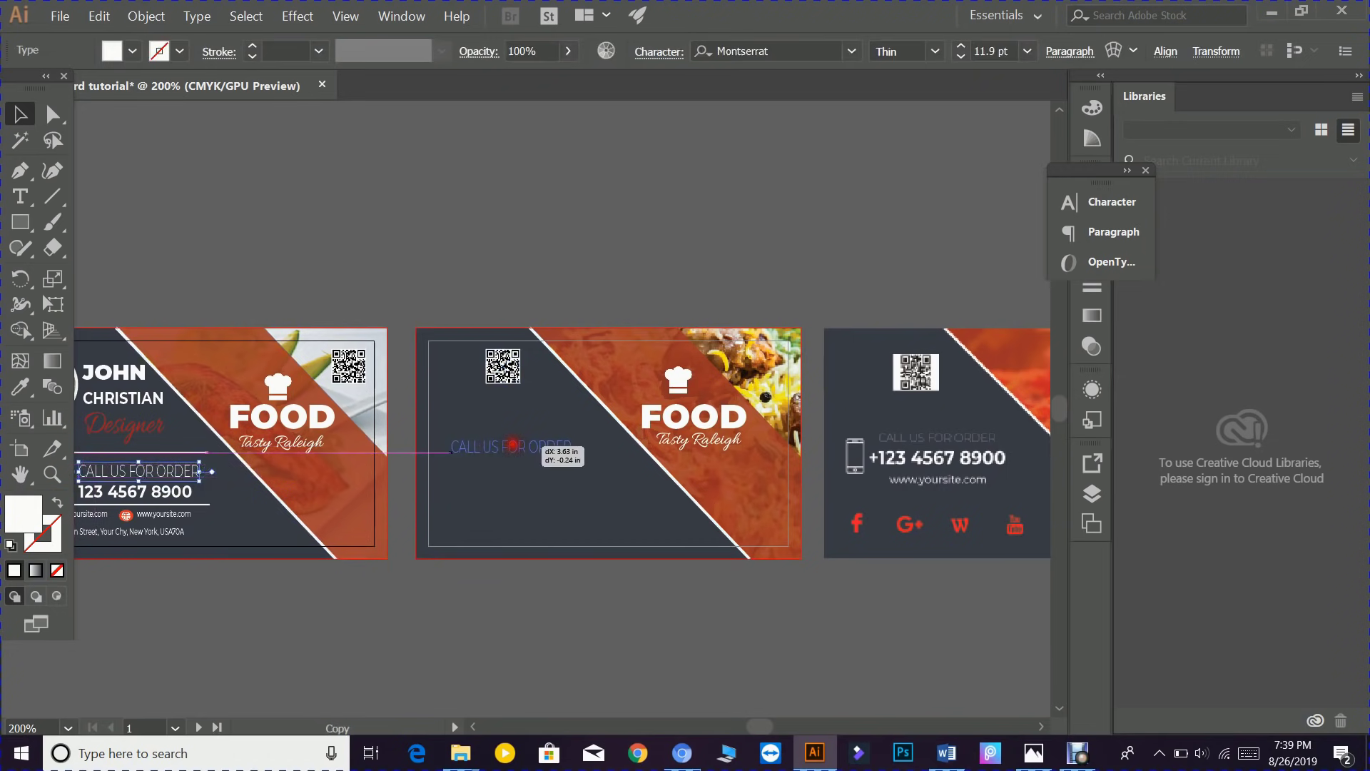
- Bring the copied CALL US FOR ORDER text to the front, and copy the phone number onto card two in front
right_click(515, 443)
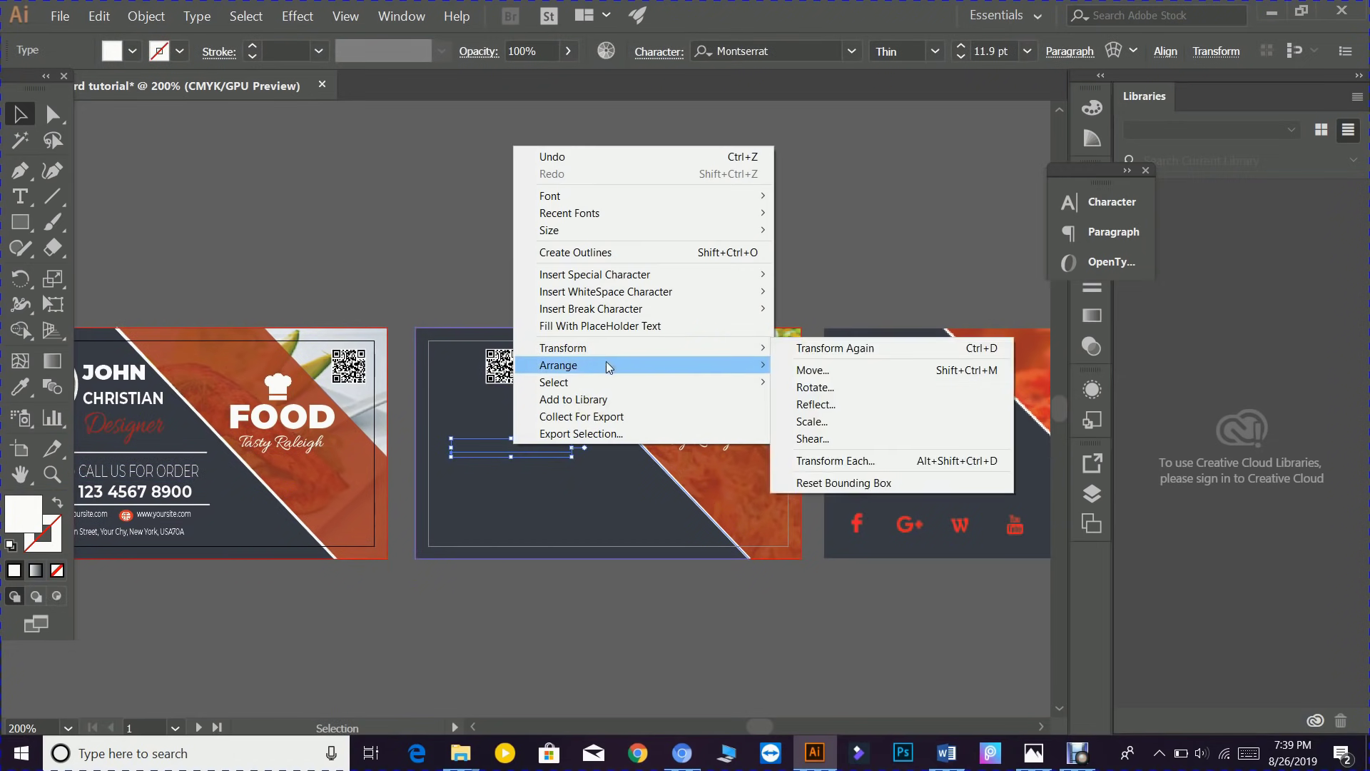
mouse_move(714, 365)
click(804, 360)
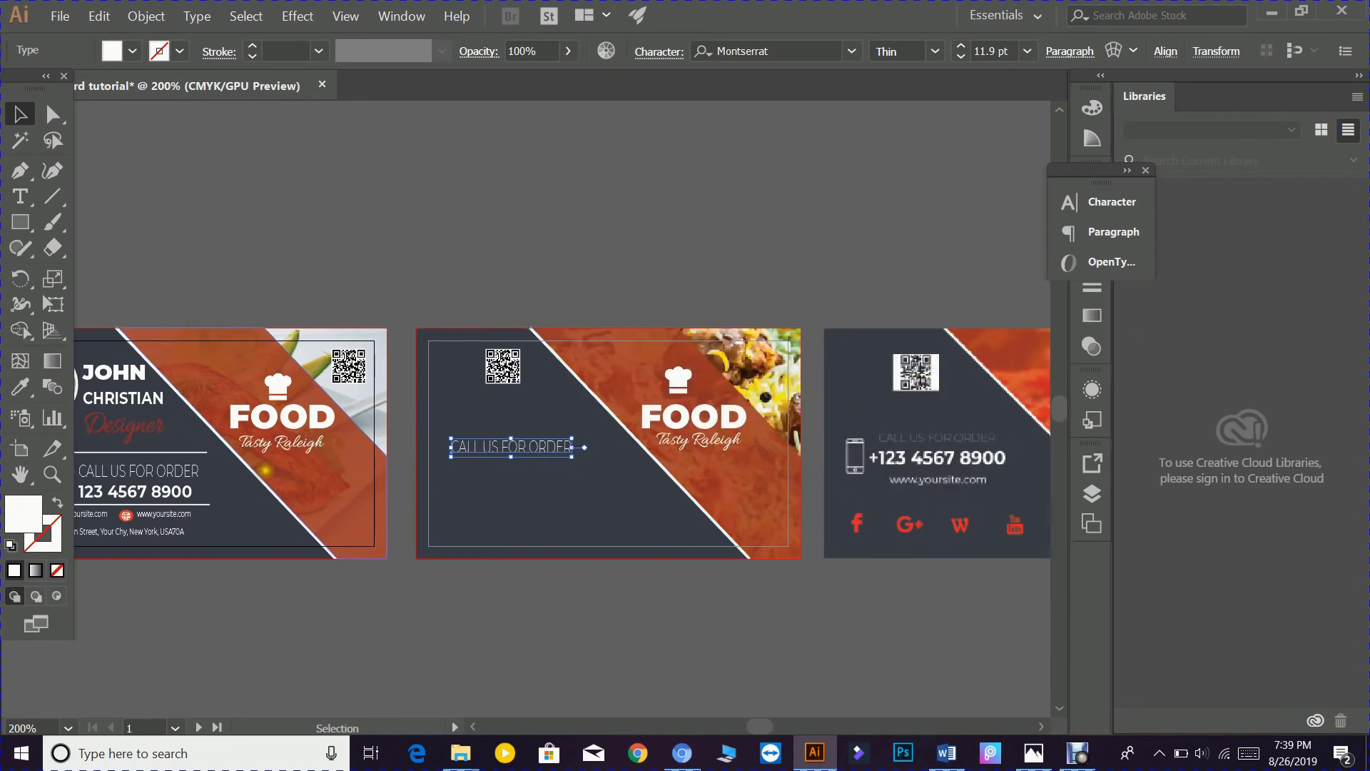
click(140, 491)
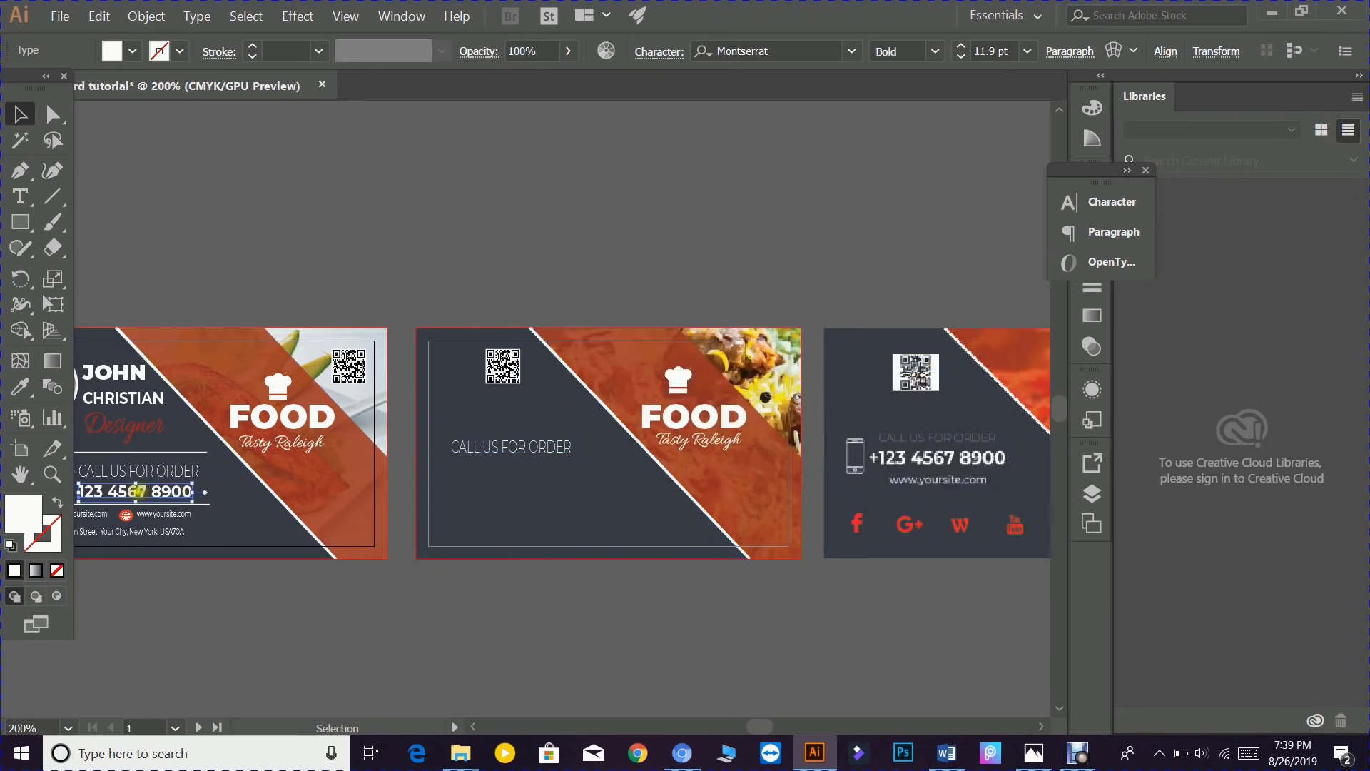
drag(182, 491, 508, 472)
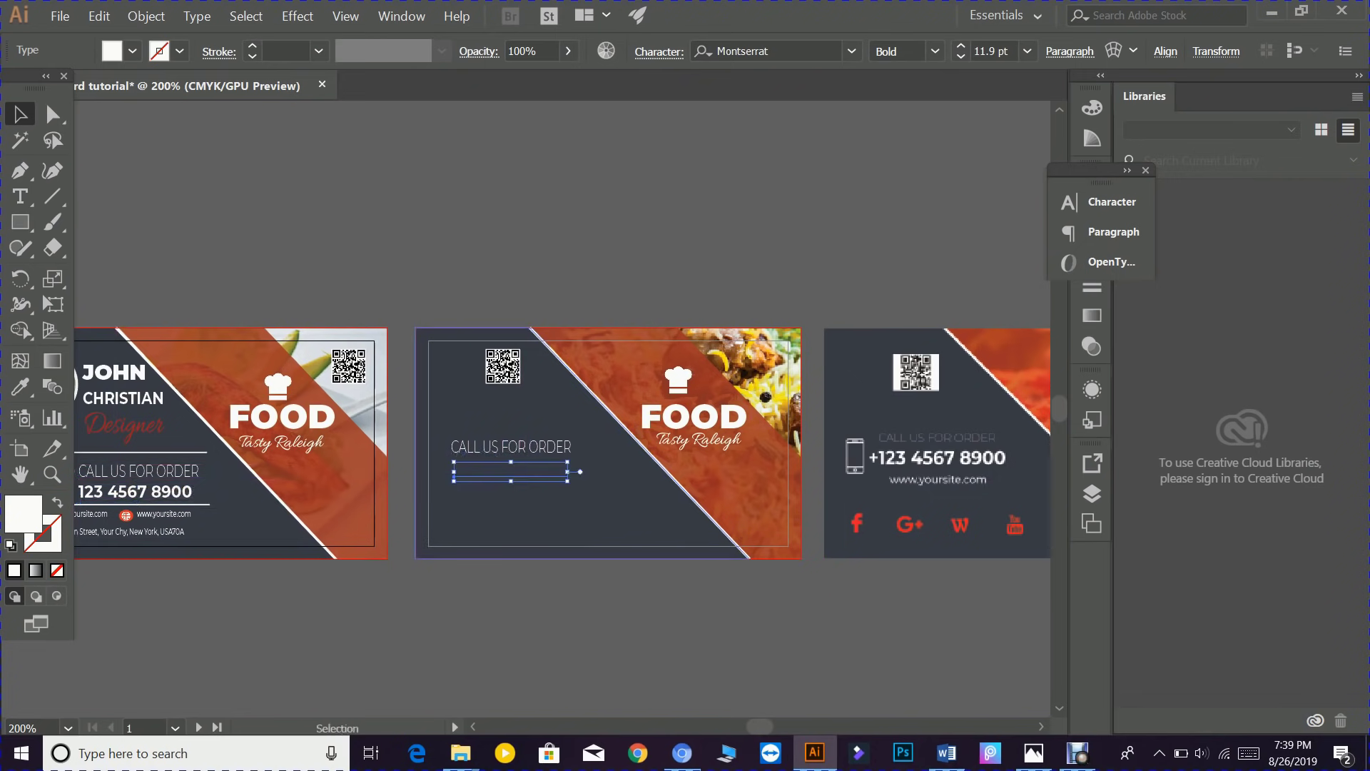
right_click(514, 470)
mouse_move(688, 389)
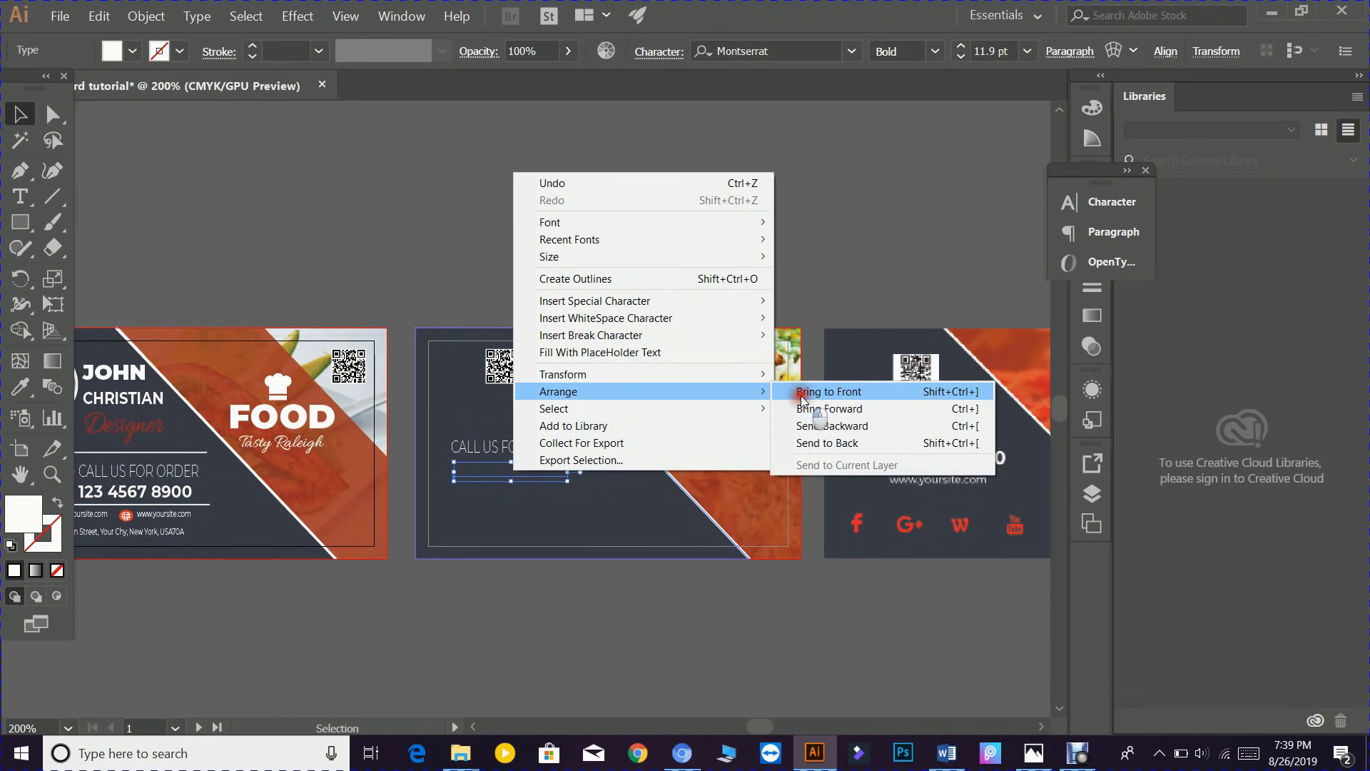
click(803, 390)
- Shift card two's order text right and copy the phone icon beside it, in front
drag(187, 560, 268, 555)
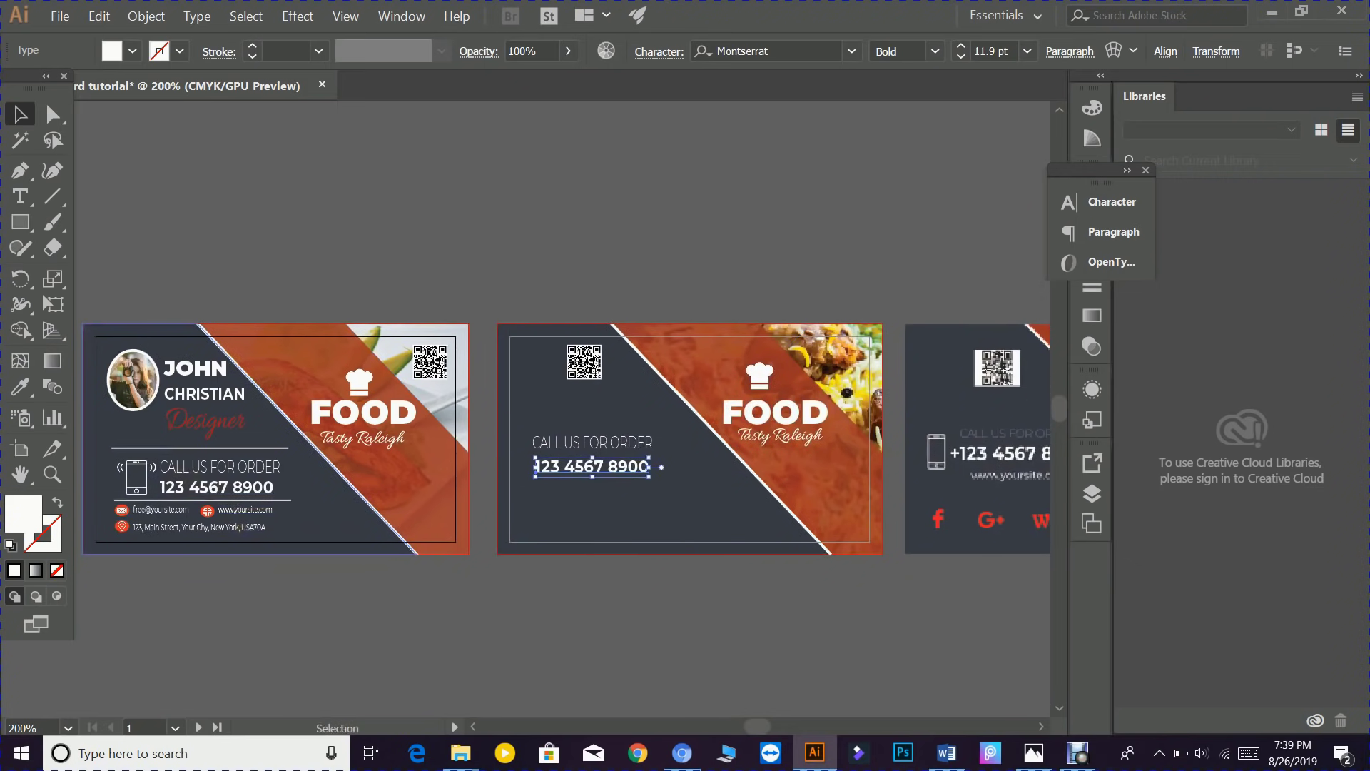
click(127, 469)
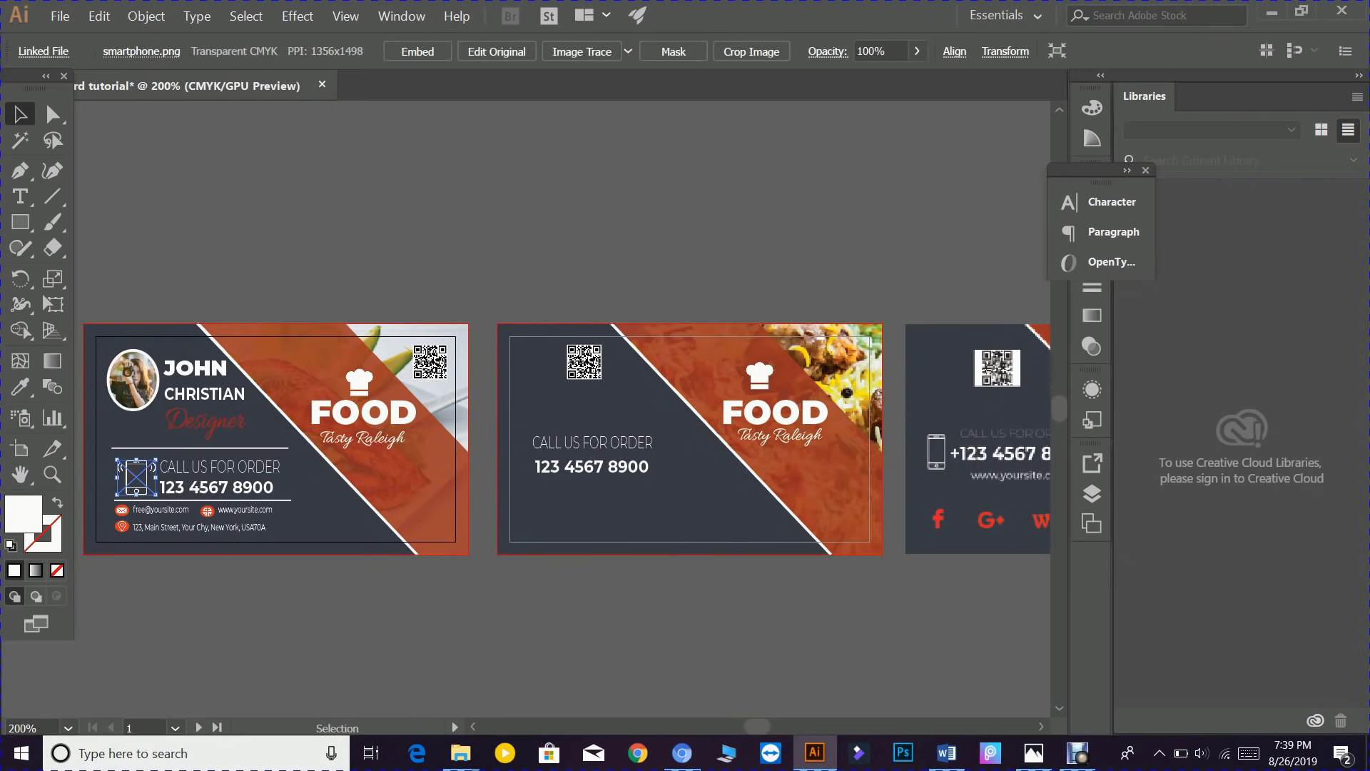
drag(602, 443, 626, 469)
click(137, 477)
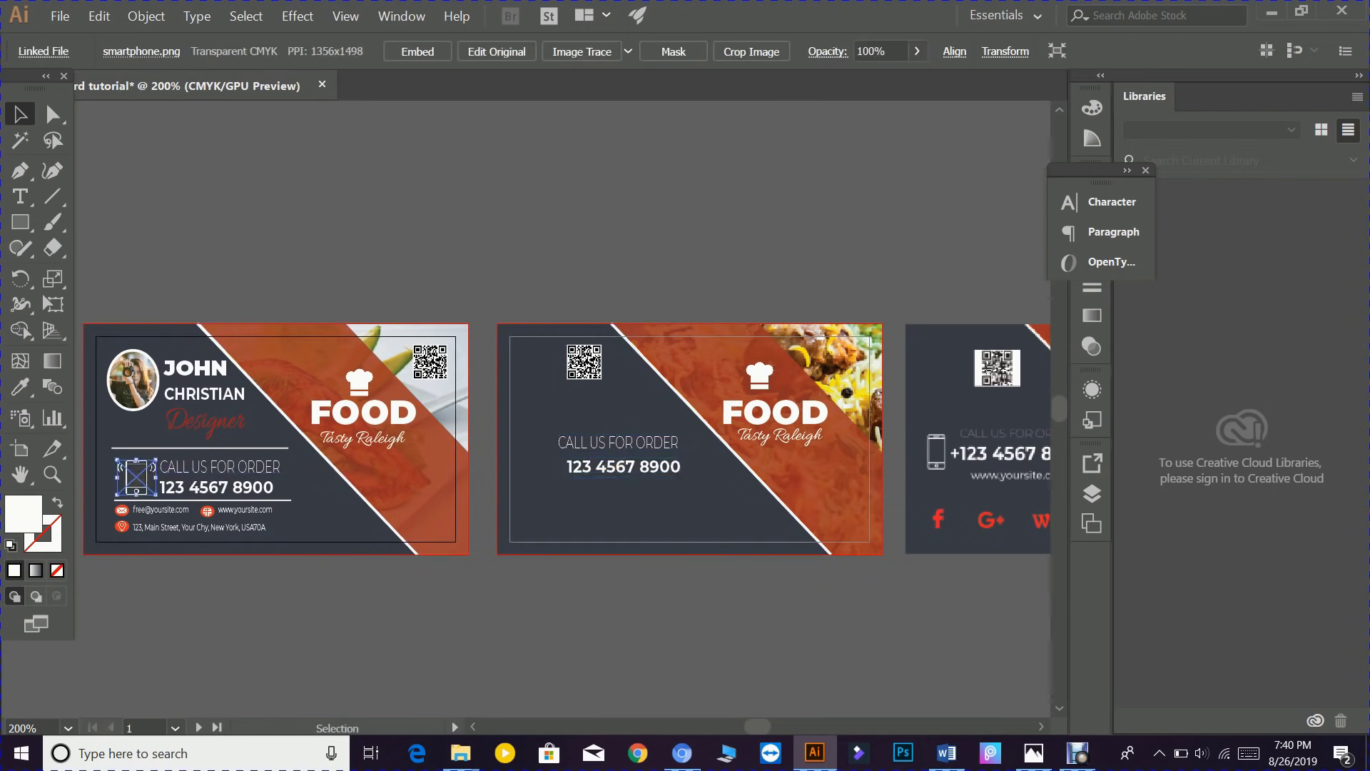
drag(137, 476, 536, 456)
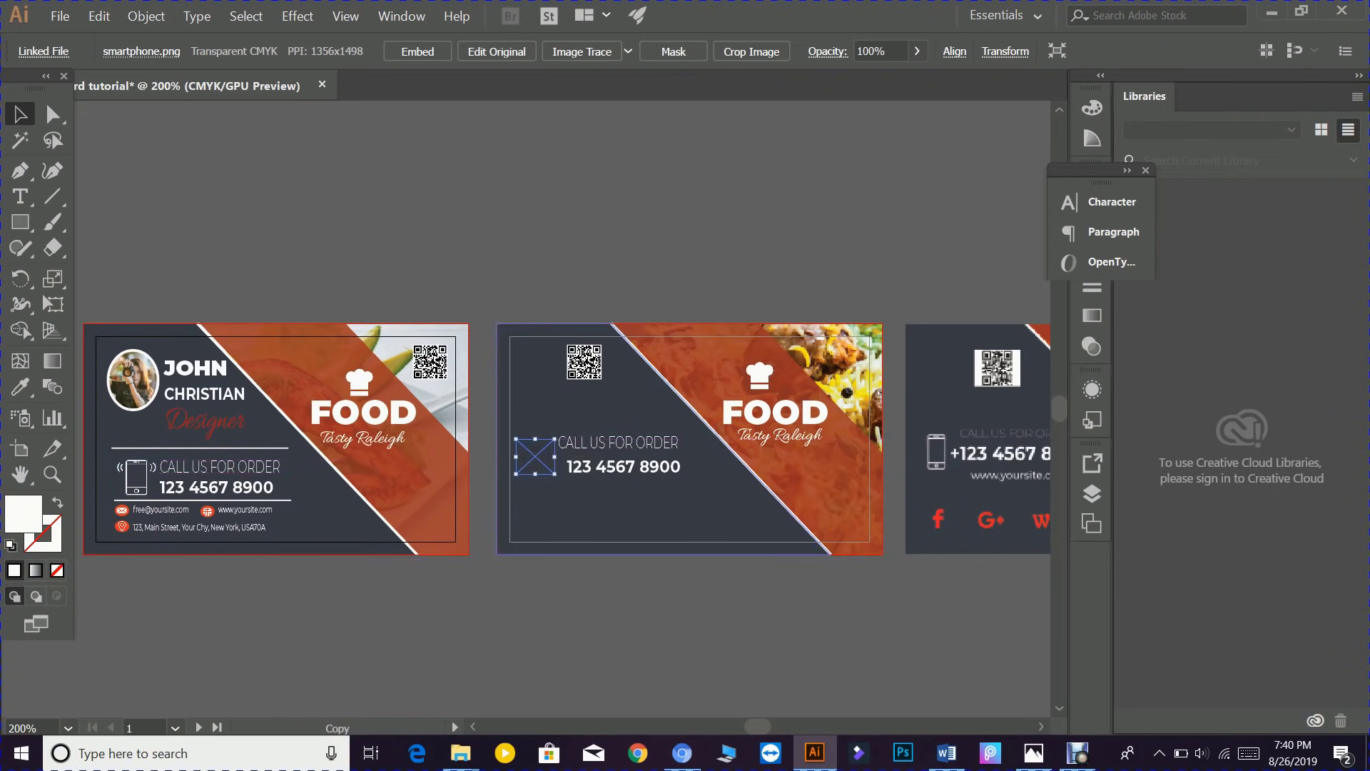
right_click(535, 457)
mouse_move(635, 583)
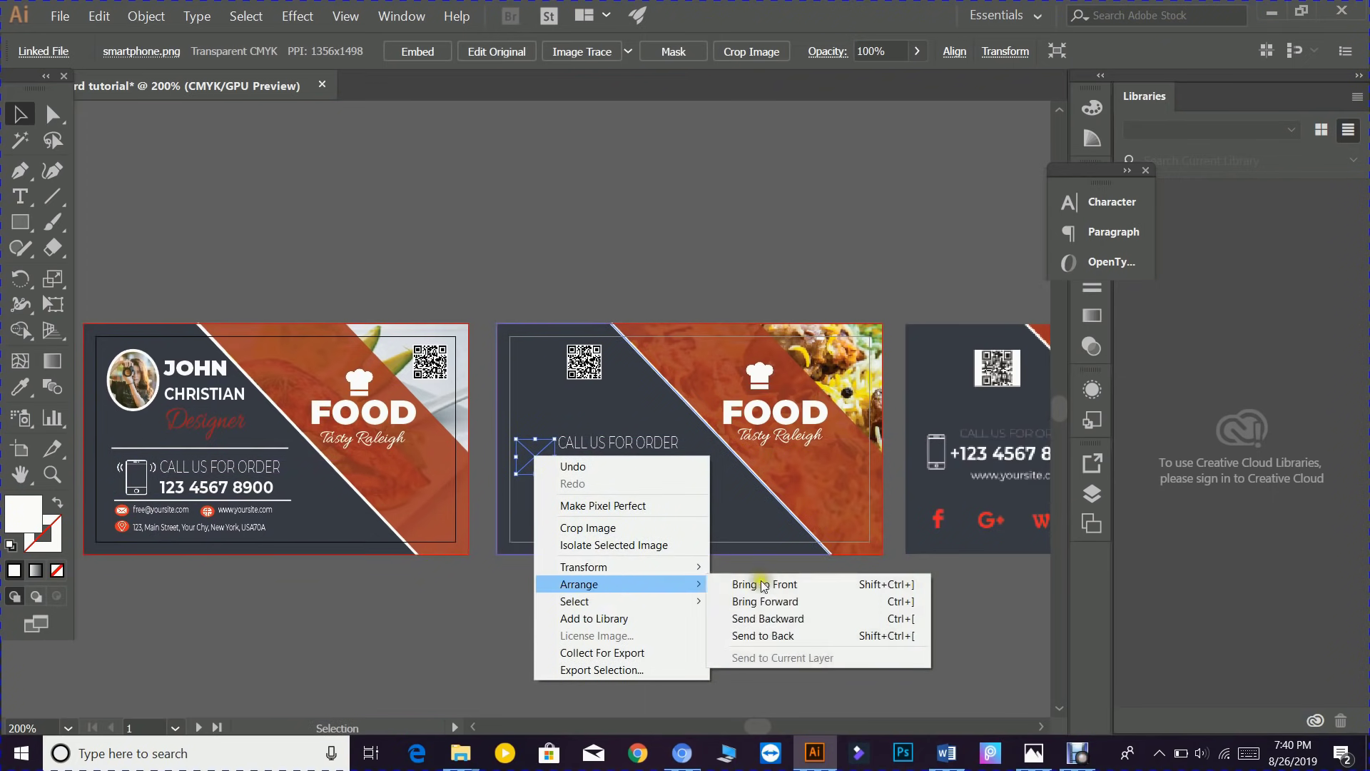
click(735, 578)
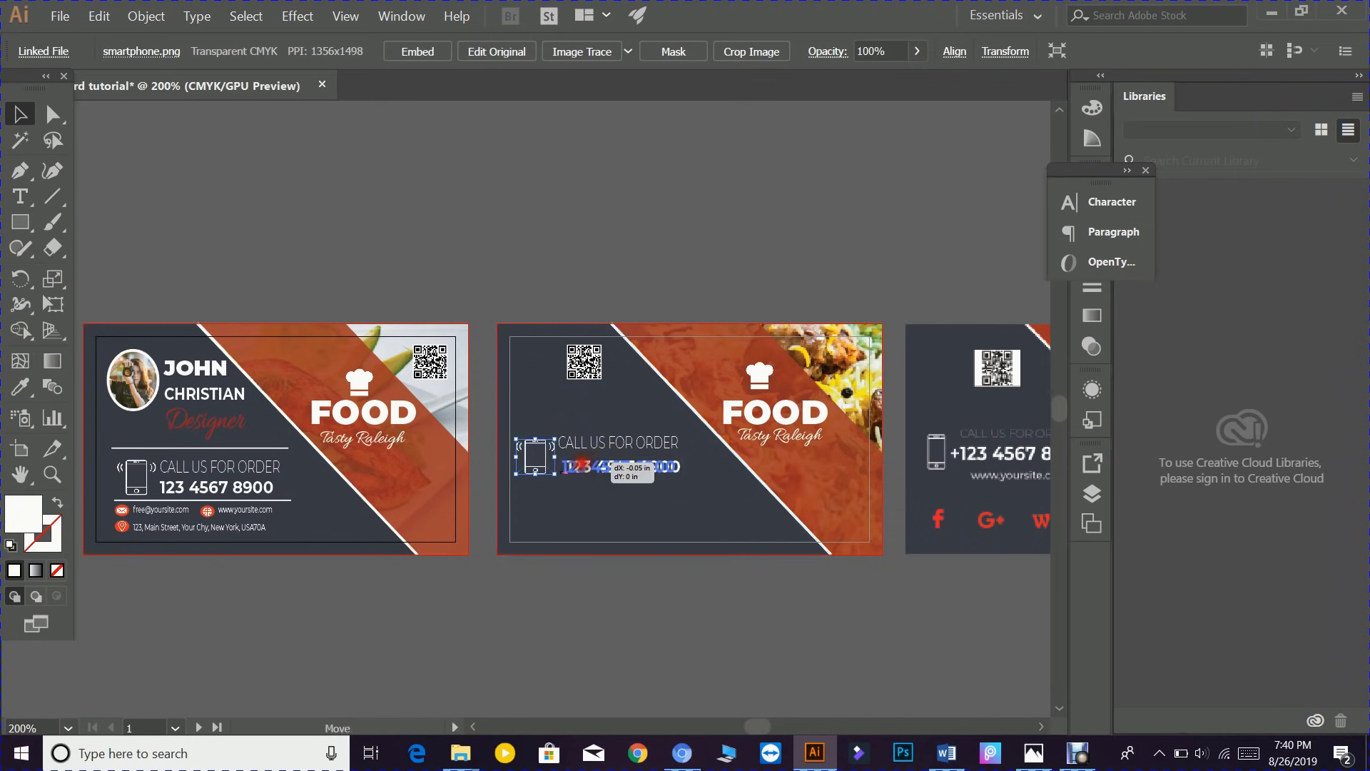
click(606, 468)
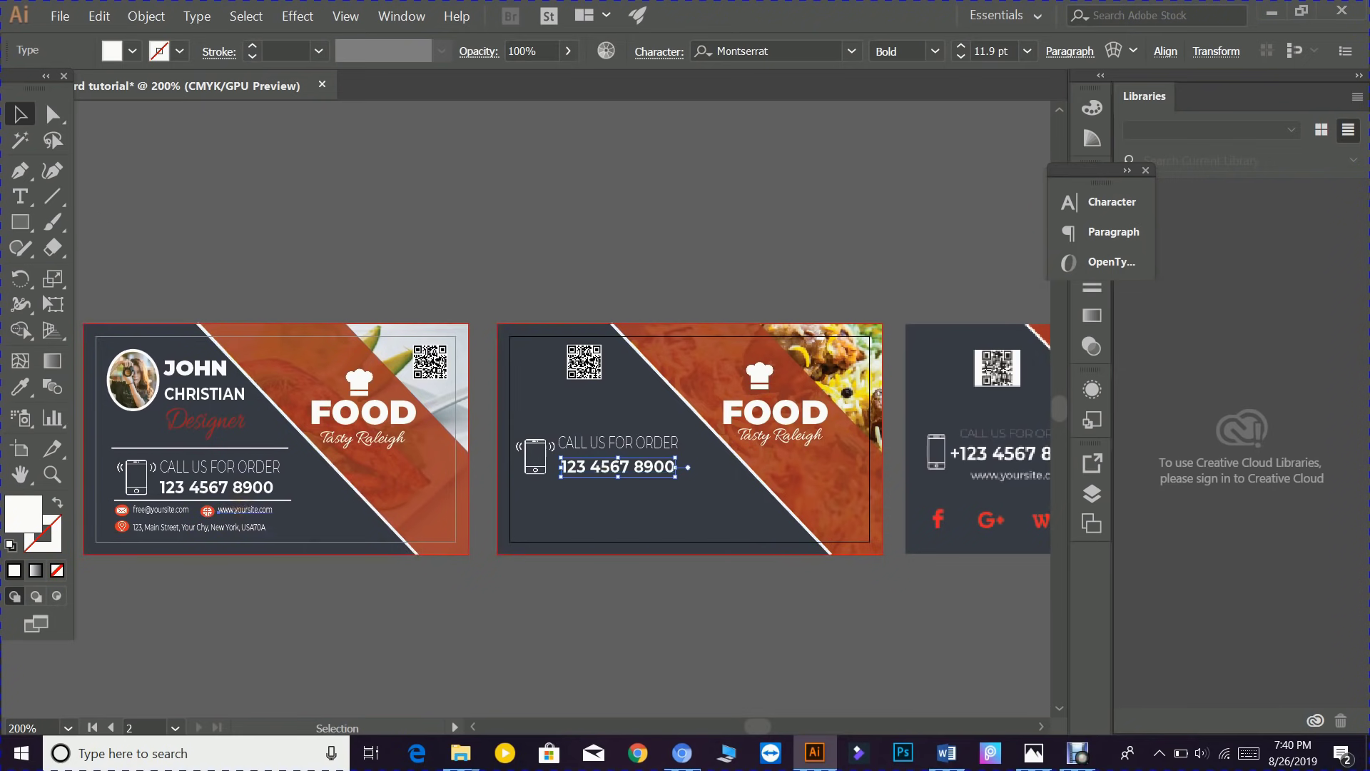
click(245, 510)
drag(244, 509, 590, 486)
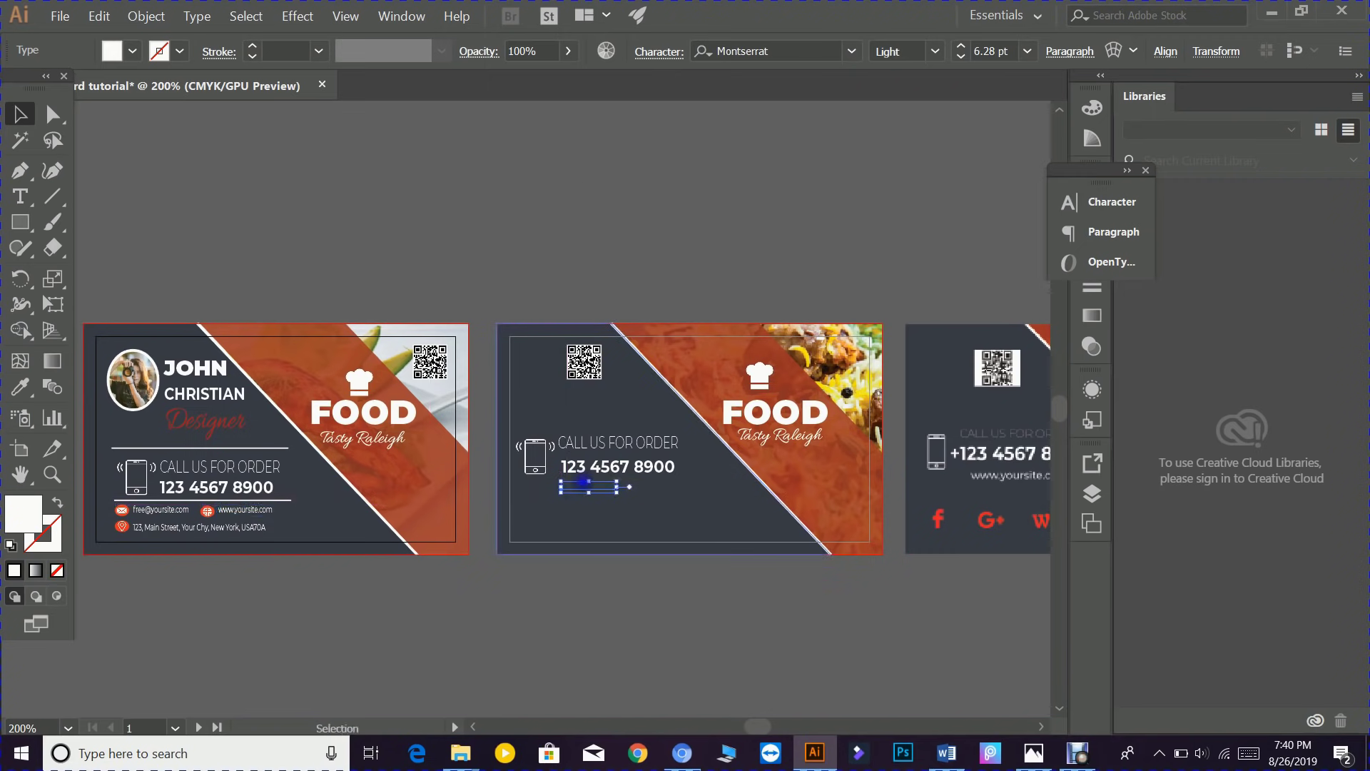
right_click(590, 486)
mouse_move(728, 394)
click(926, 392)
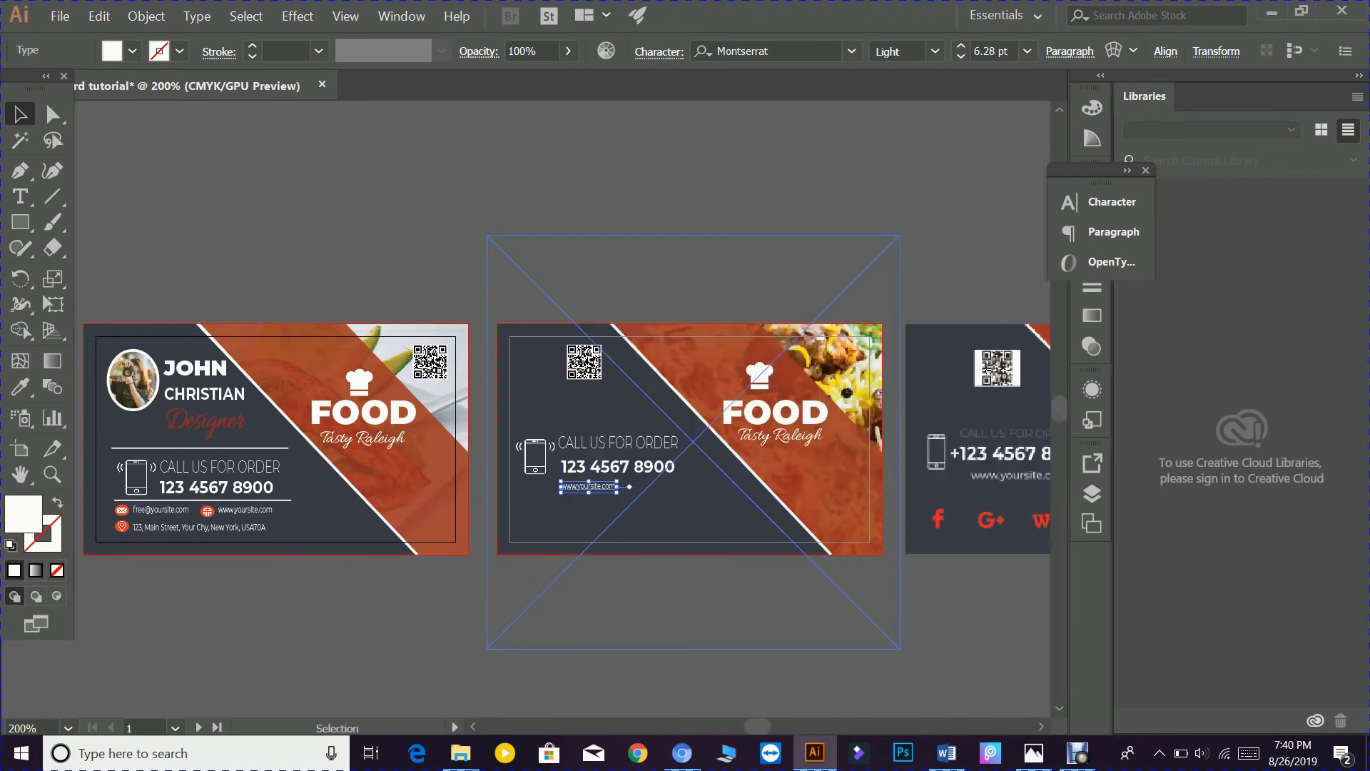
drag(630, 486, 675, 496)
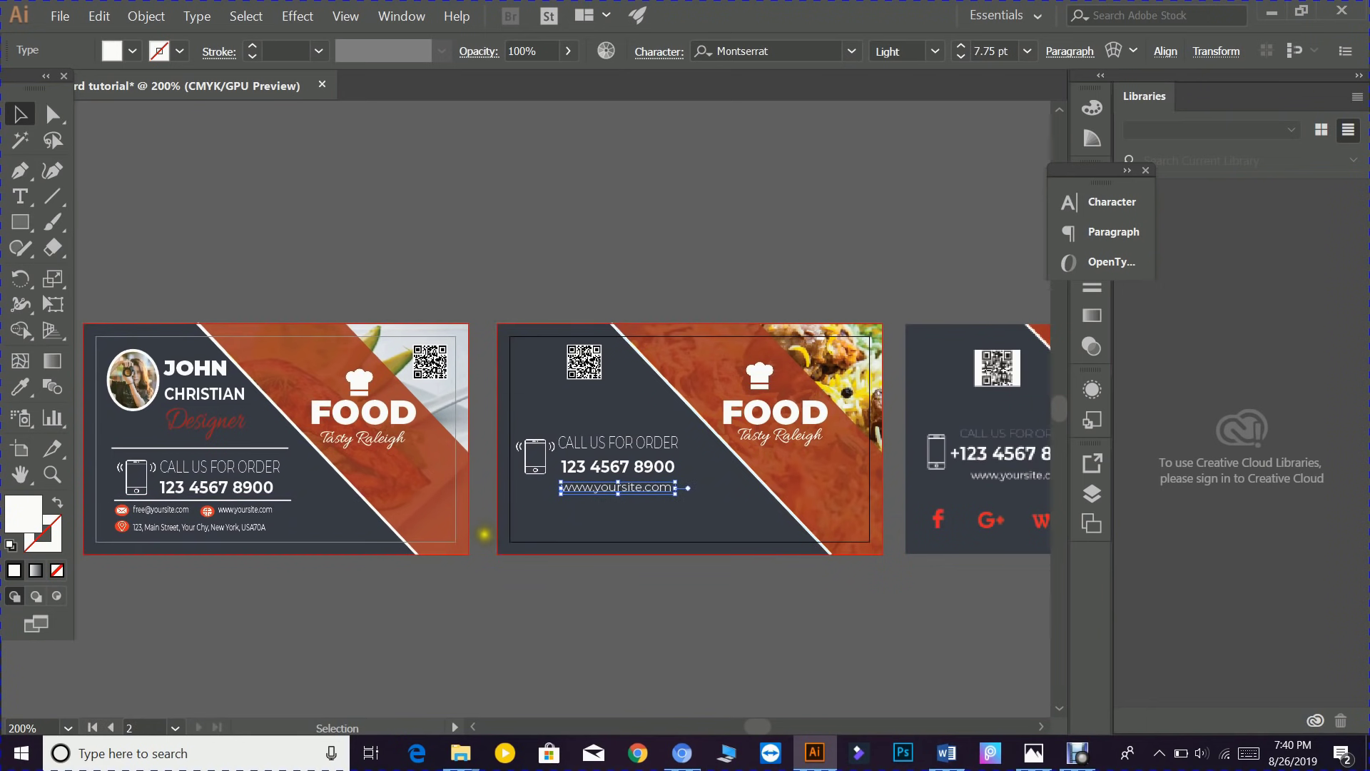
- Move and enlarge the second card's QR code
drag(525, 615, 447, 617)
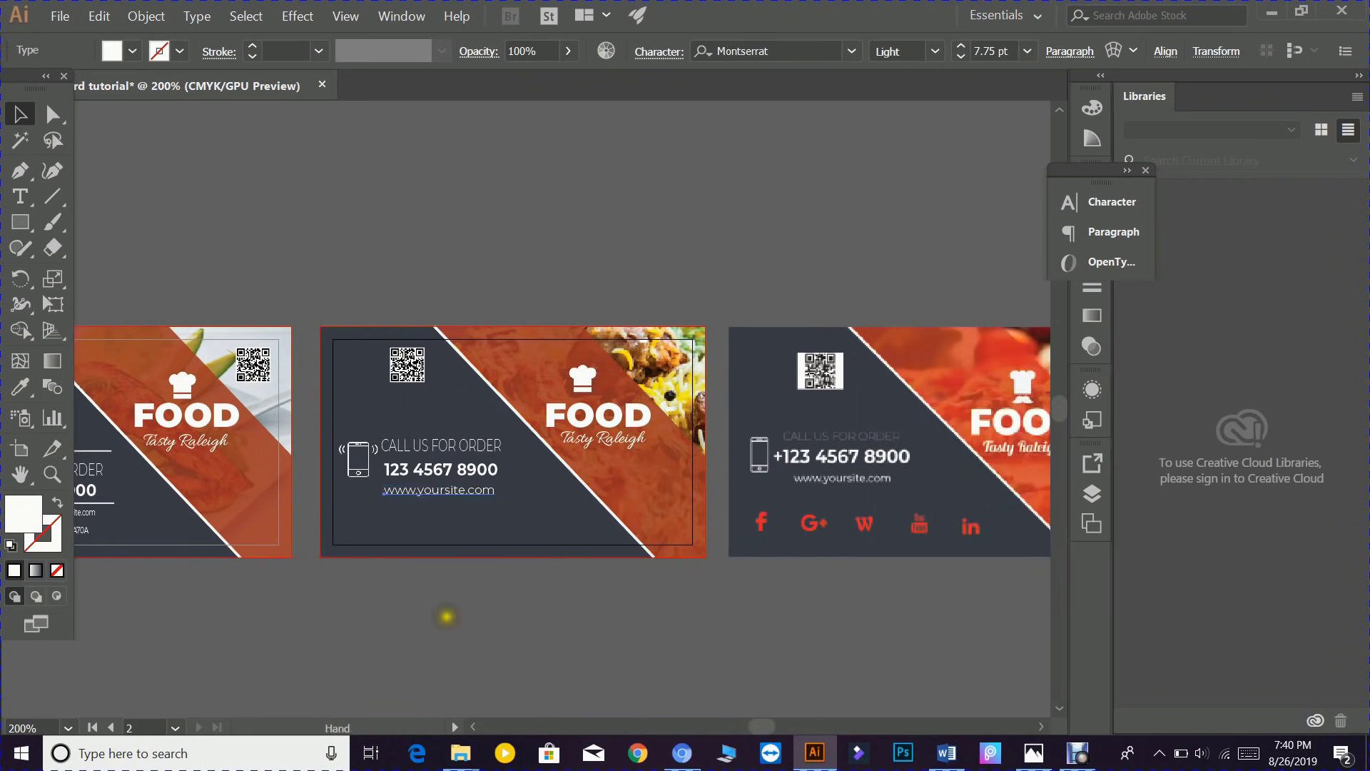
drag(401, 366, 437, 416)
click(465, 612)
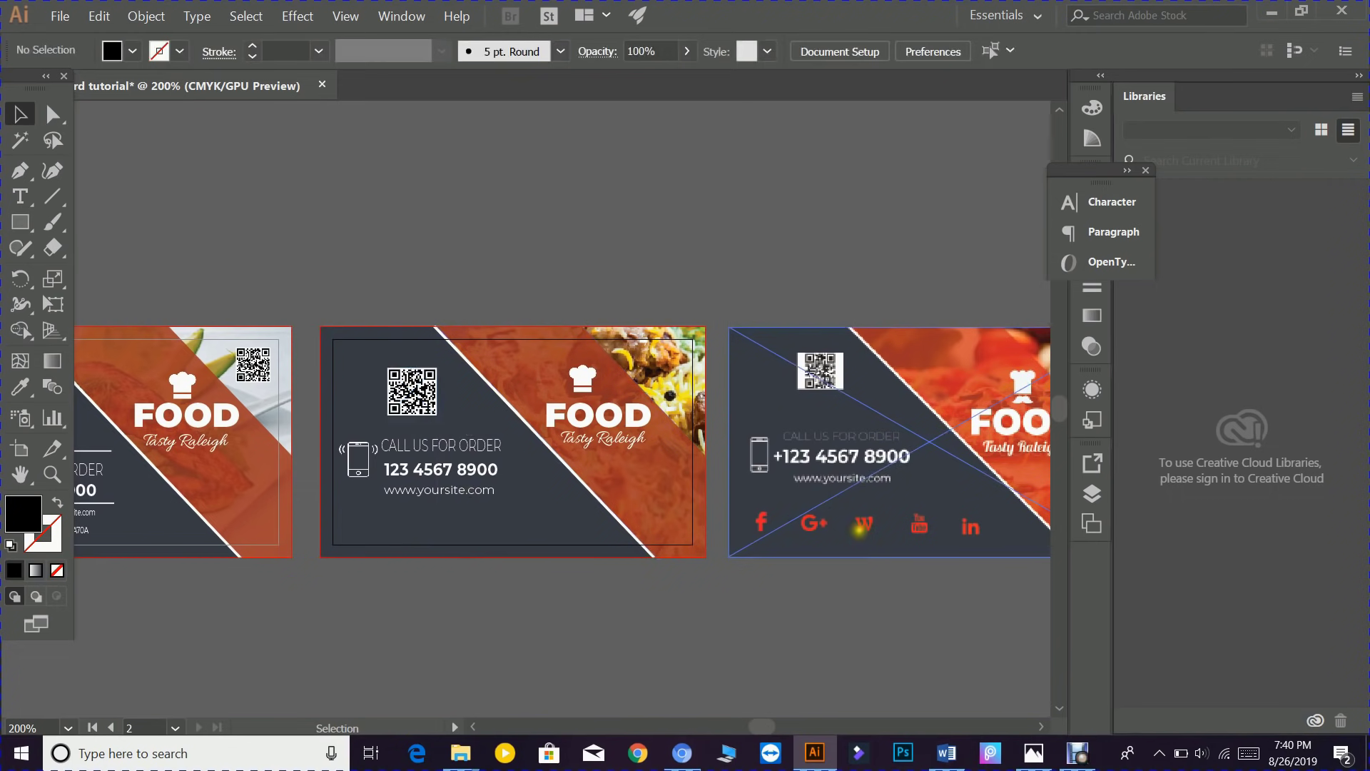
- Use File > Place to load linkedin-logo.png from the Downloads folder
click(56, 21)
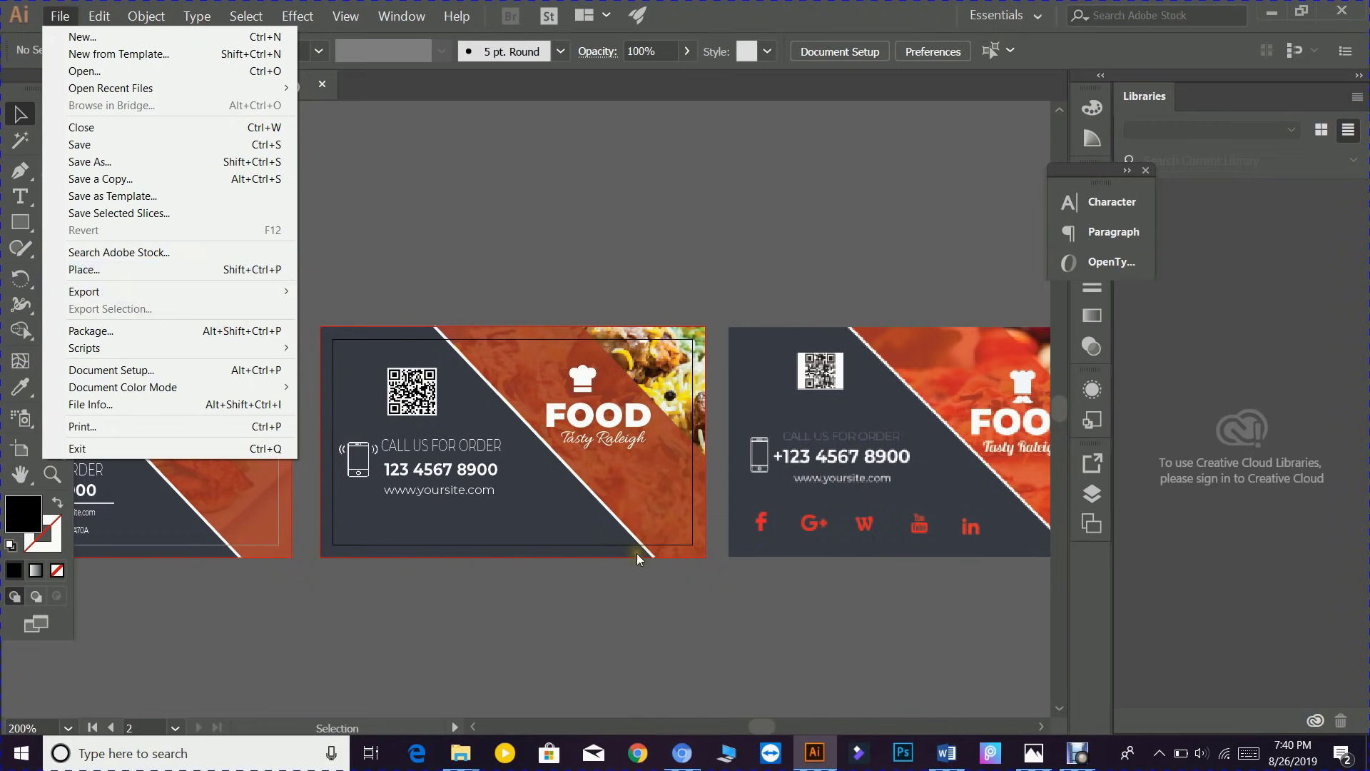
click(113, 270)
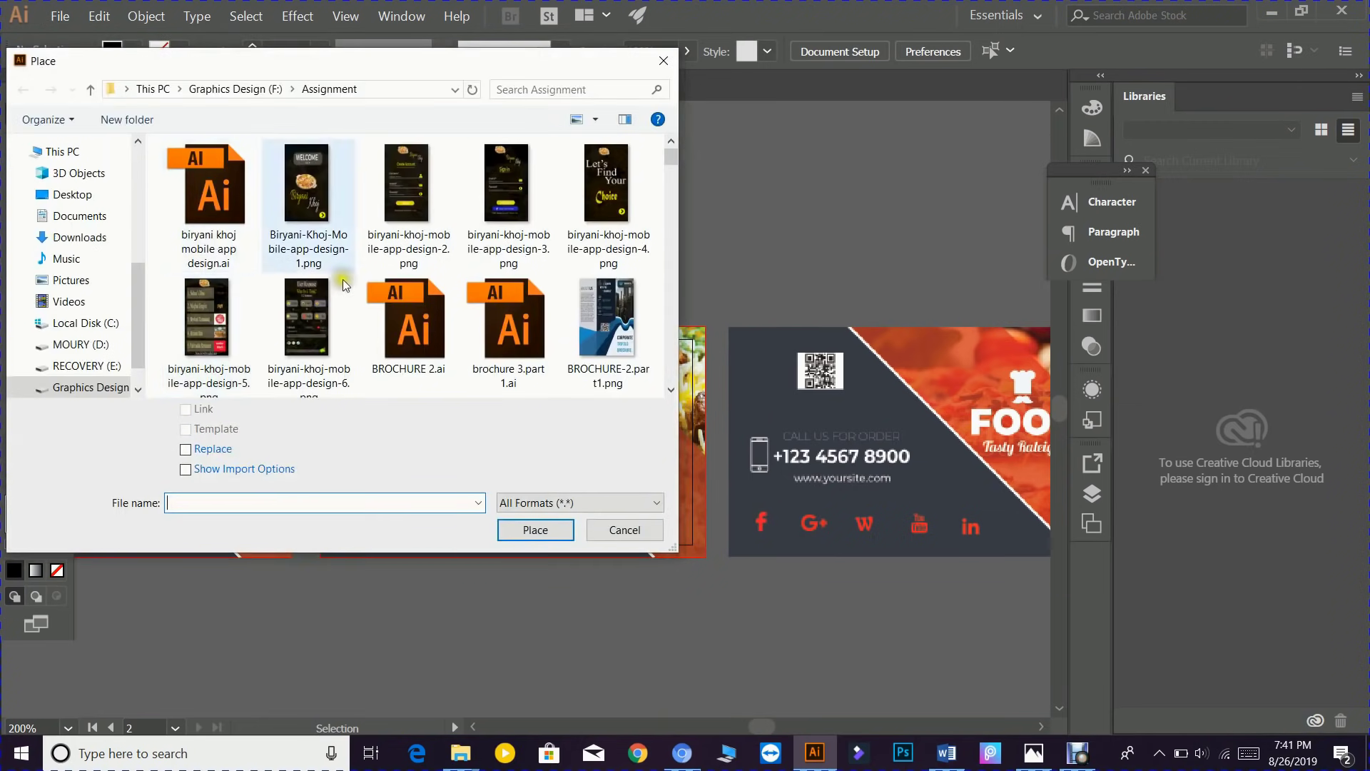
scroll(100, 178, up, 4)
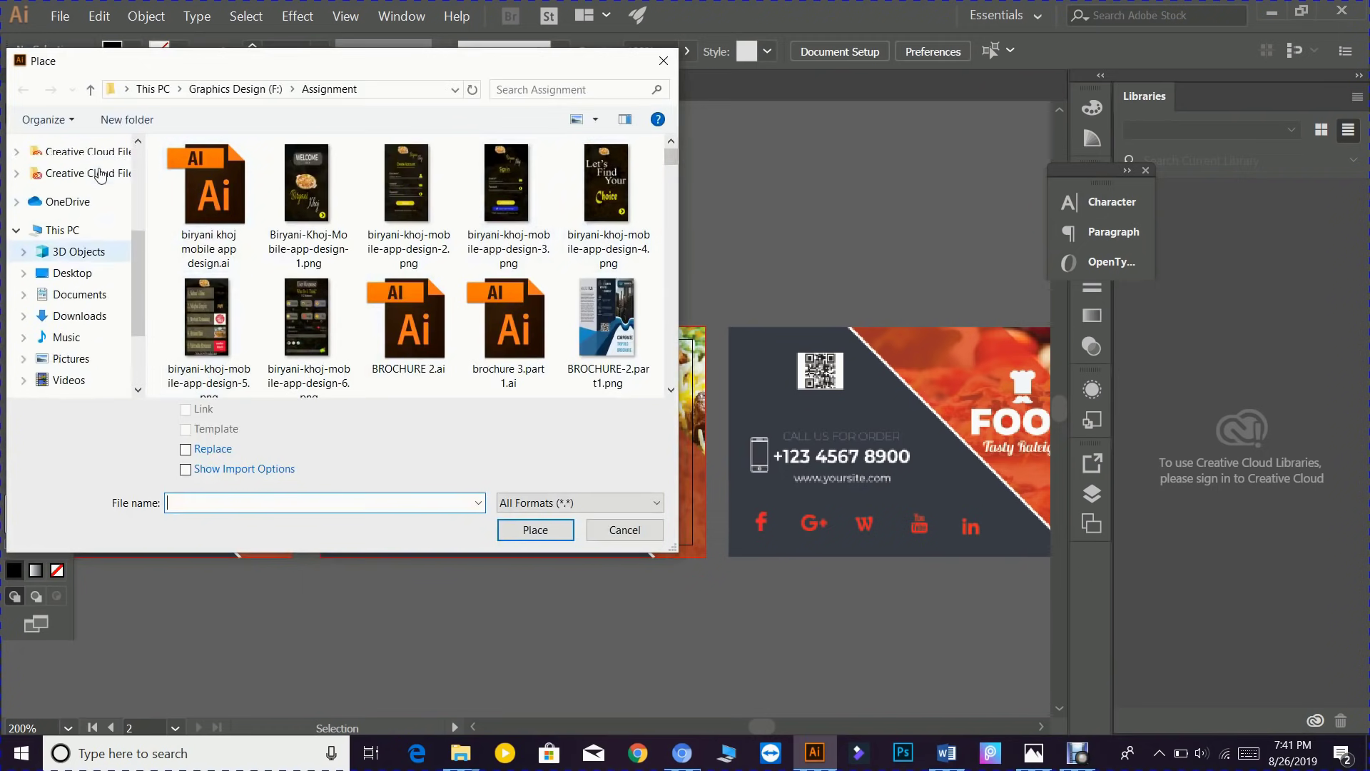
click(82, 202)
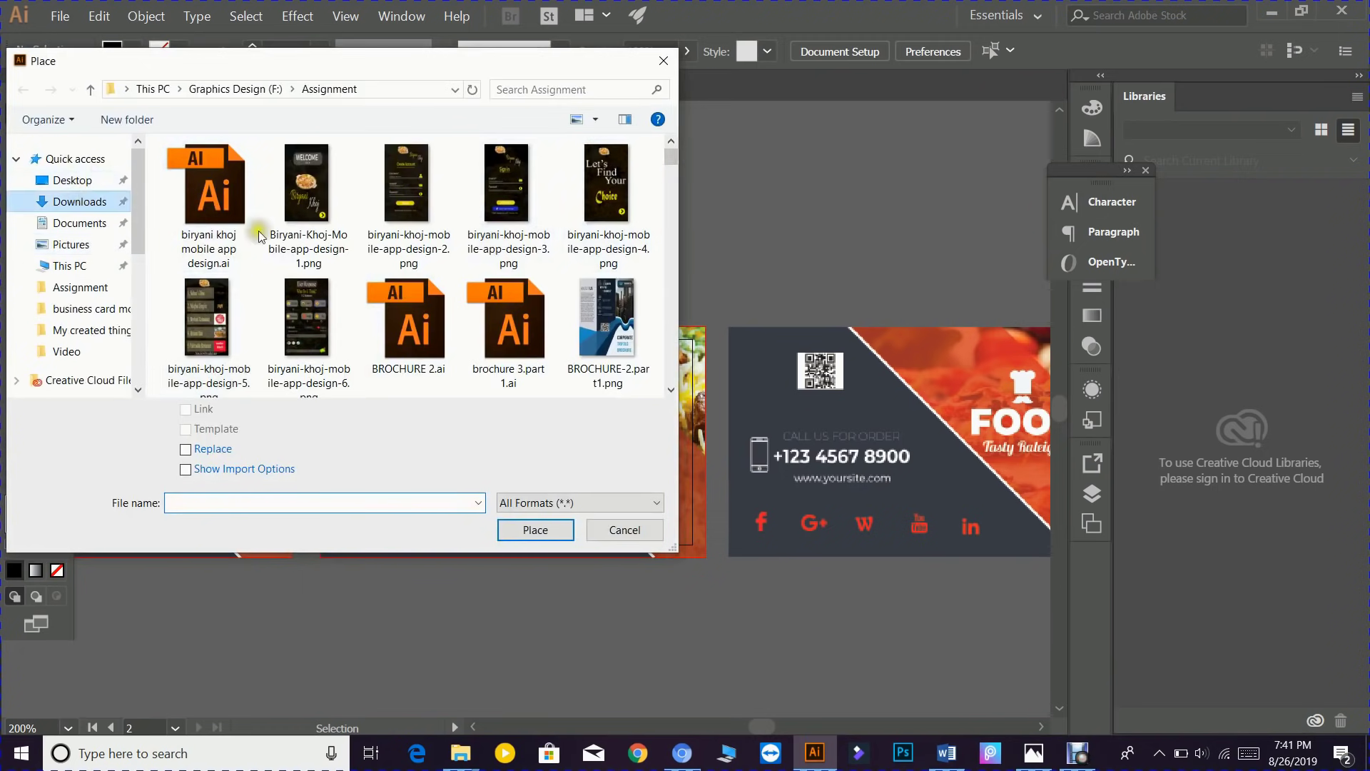
drag(671, 159, 667, 379)
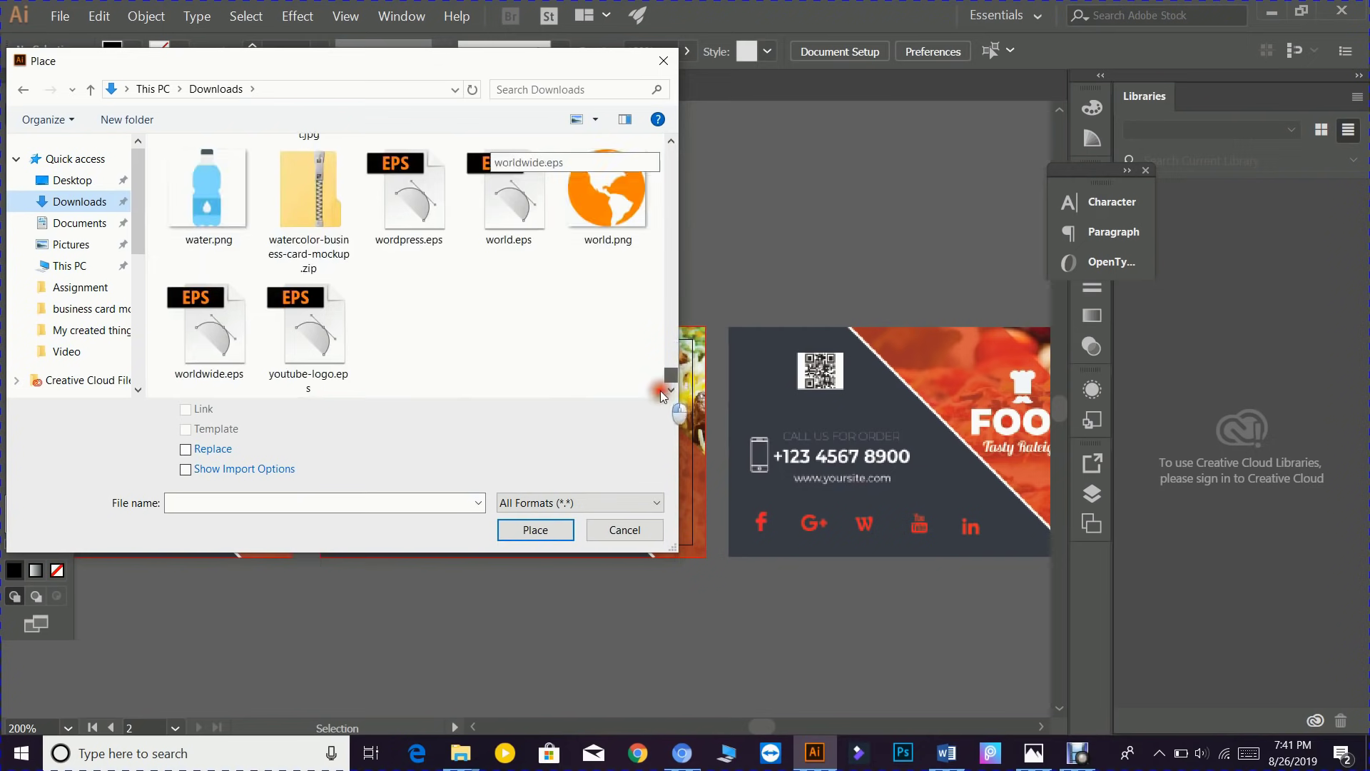
scroll(527, 334, up, 1)
scroll(526, 335, up, 2)
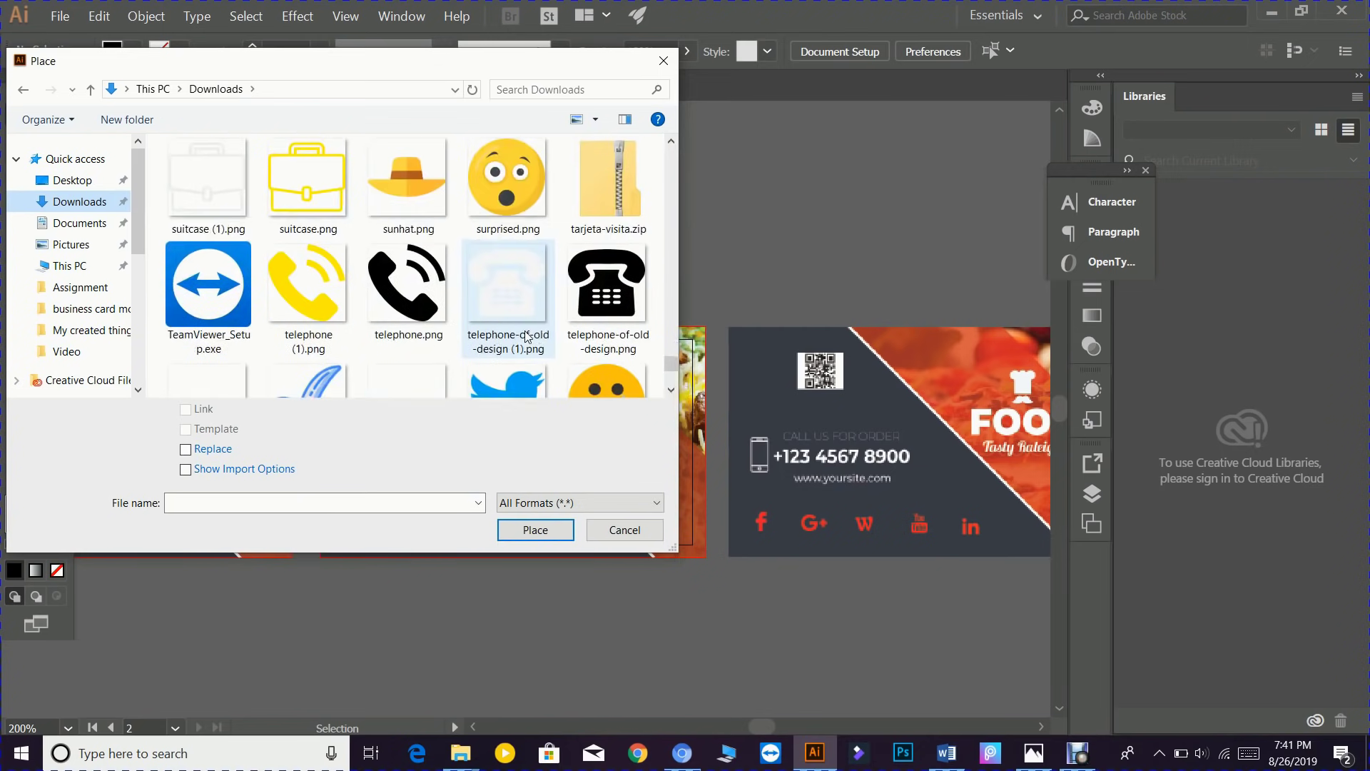
scroll(526, 336, down, 2)
scroll(526, 336, up, 6)
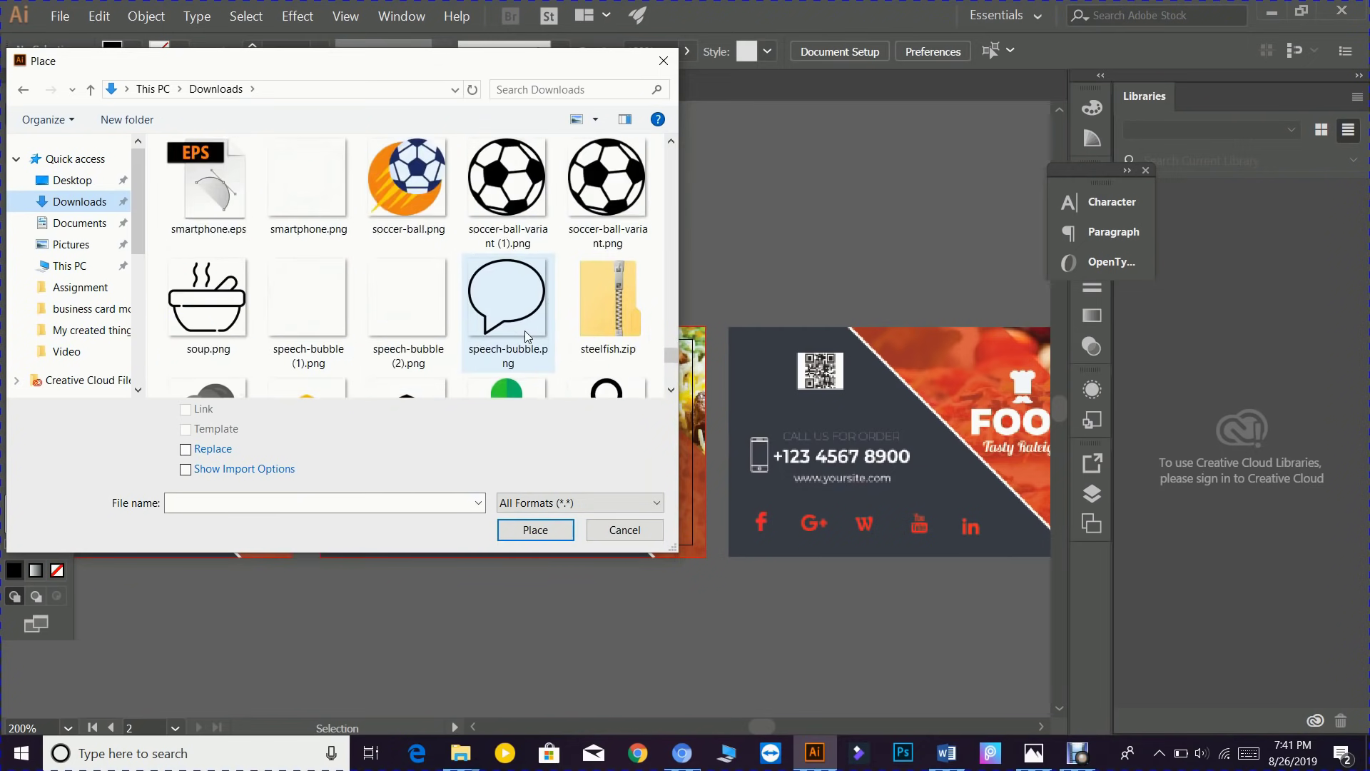
scroll(526, 336, up, 5)
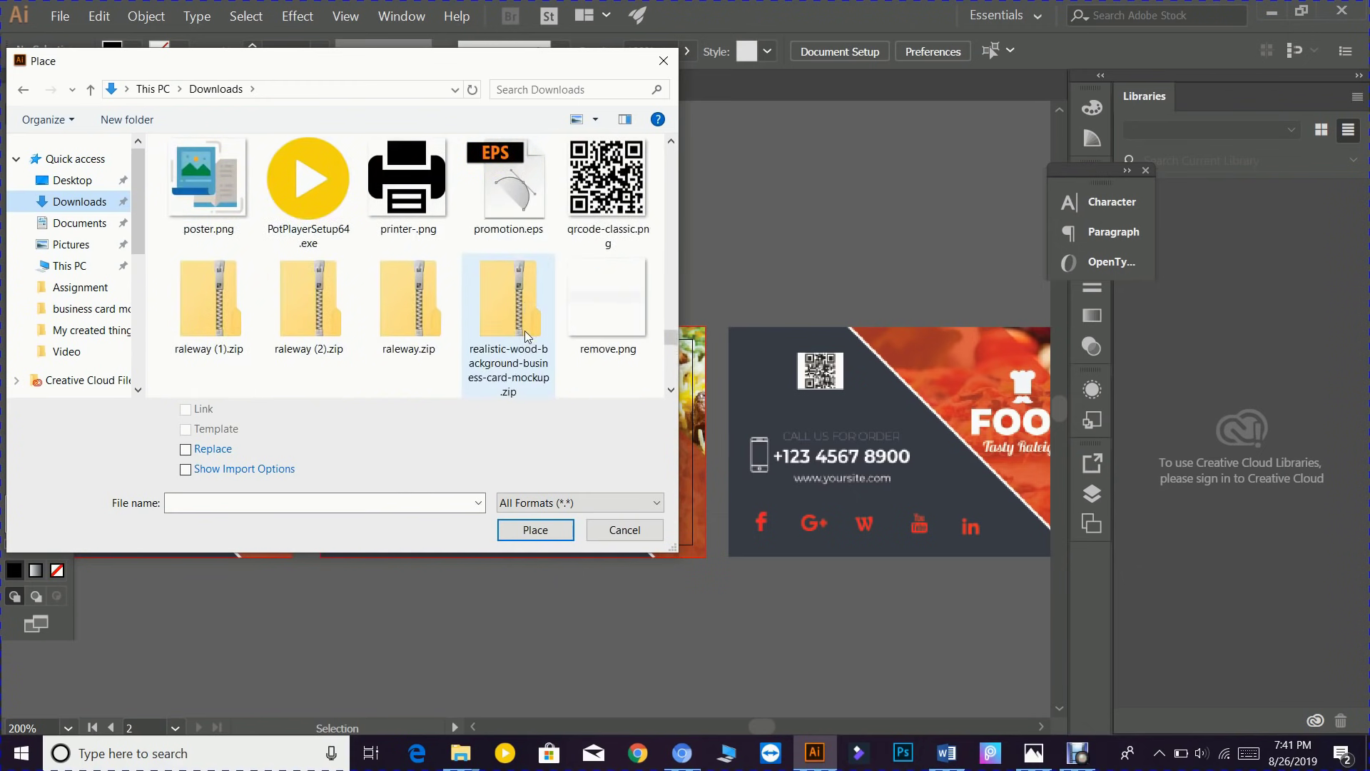
scroll(525, 332, up, 5)
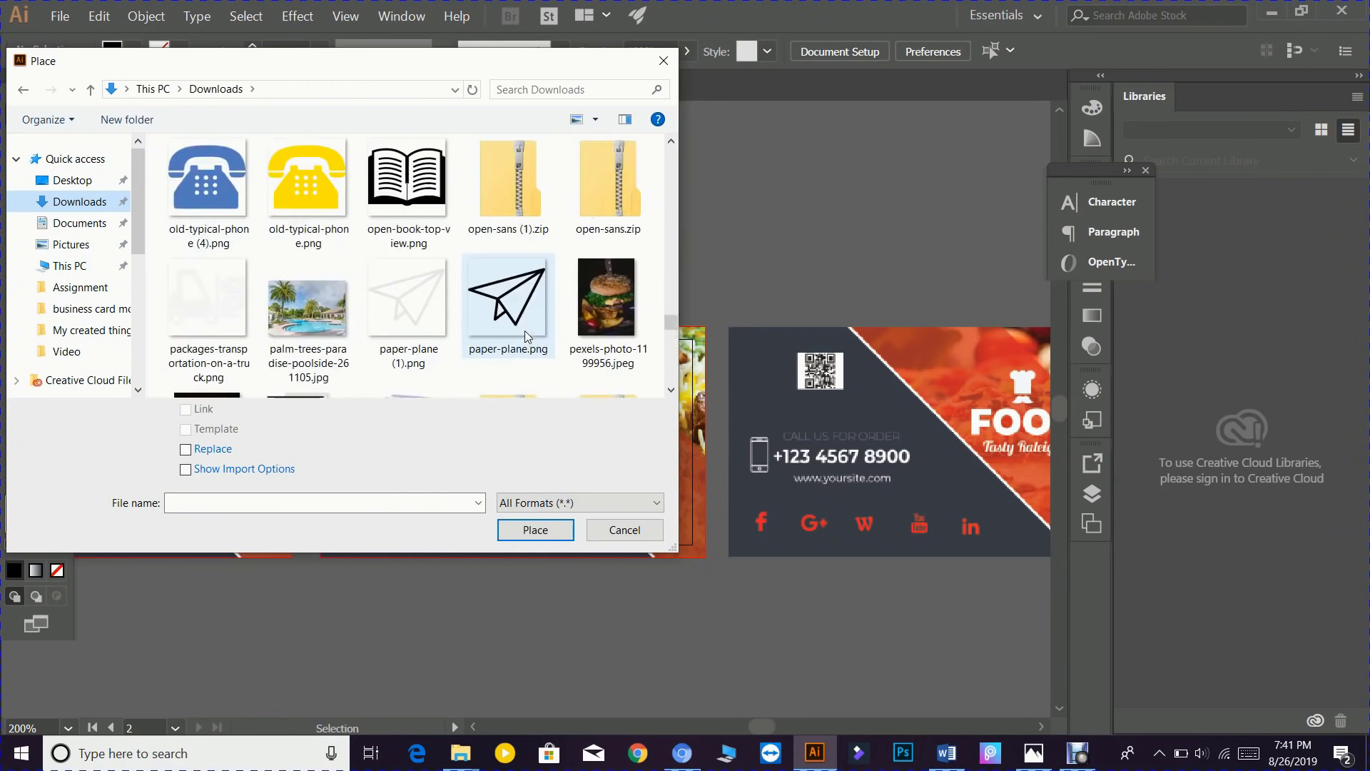
scroll(524, 331, up, 3)
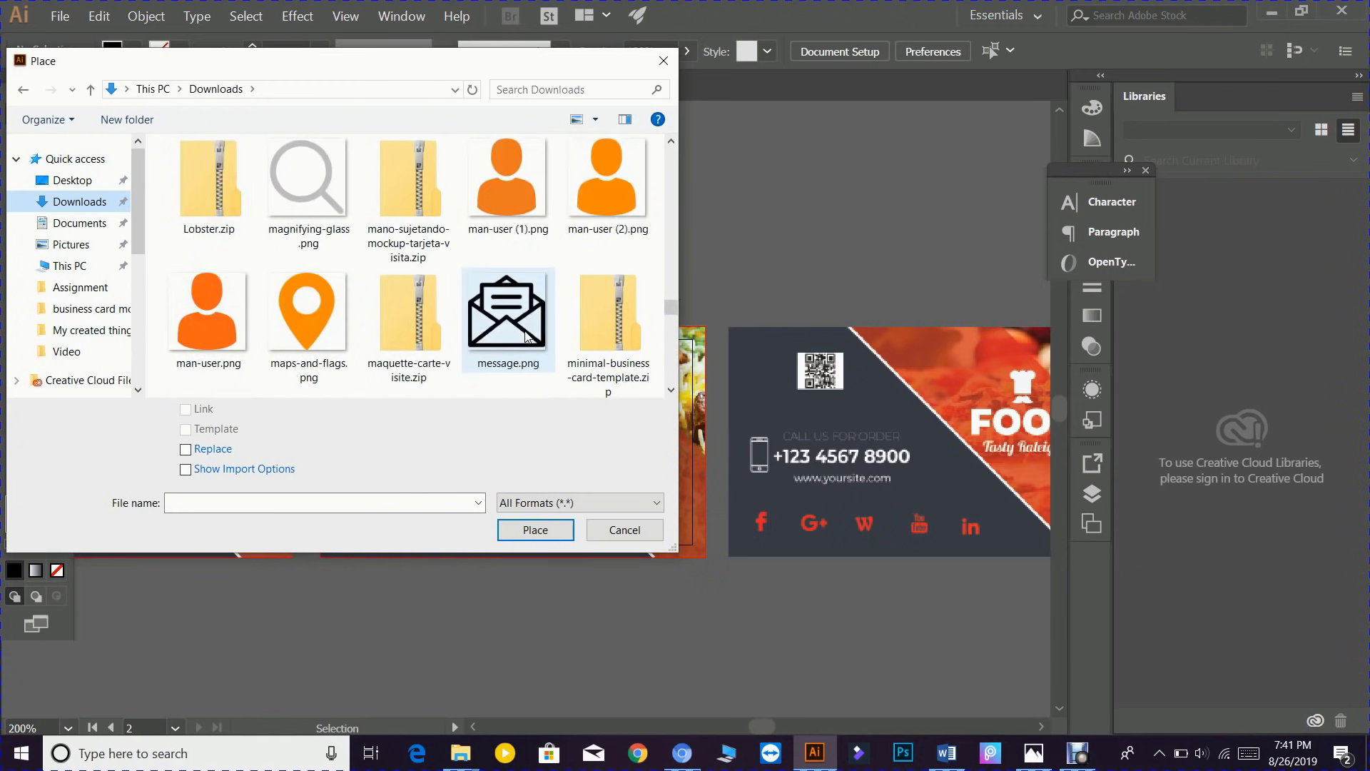
scroll(524, 331, up, 4)
scroll(524, 332, down, 2)
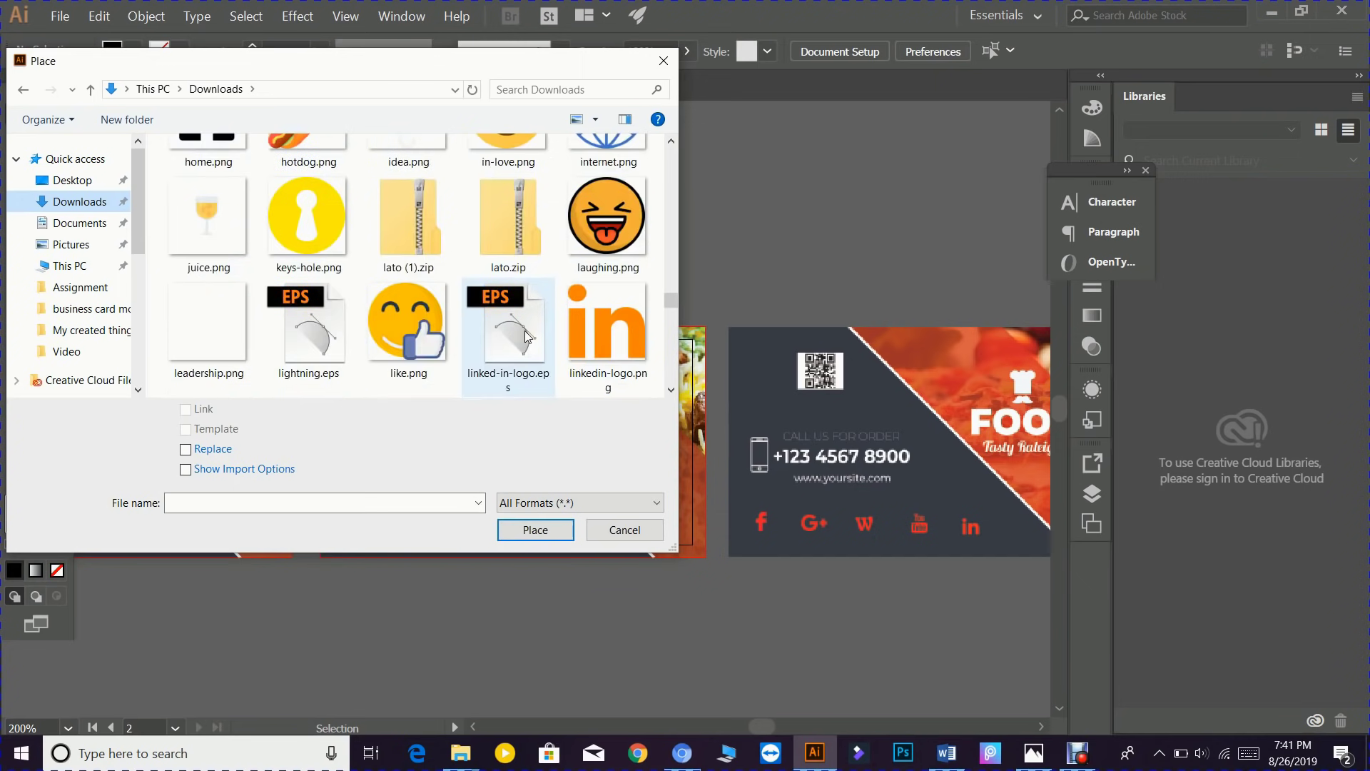
click(632, 332)
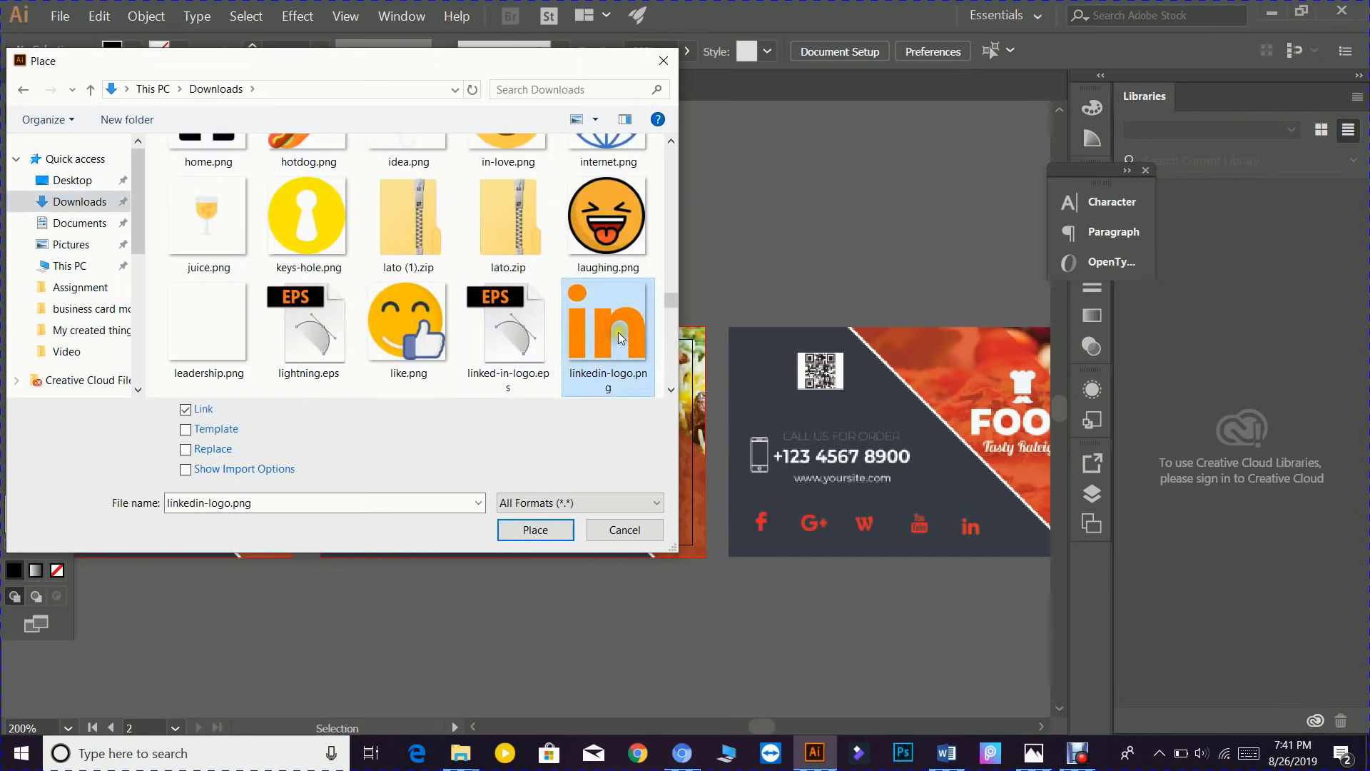
click(528, 530)
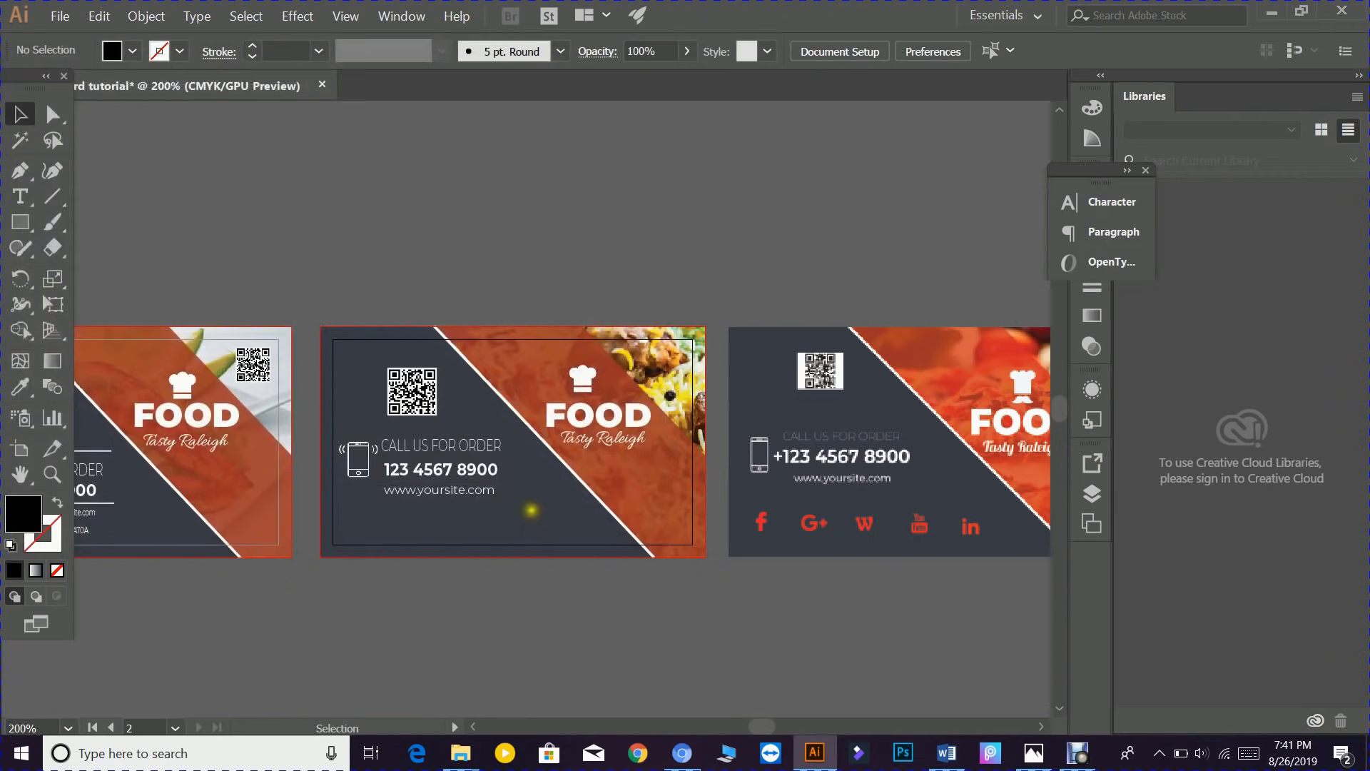
- Drop the LinkedIn logo onto the middle card, then load google-plus.png for placing
drag(514, 507, 549, 523)
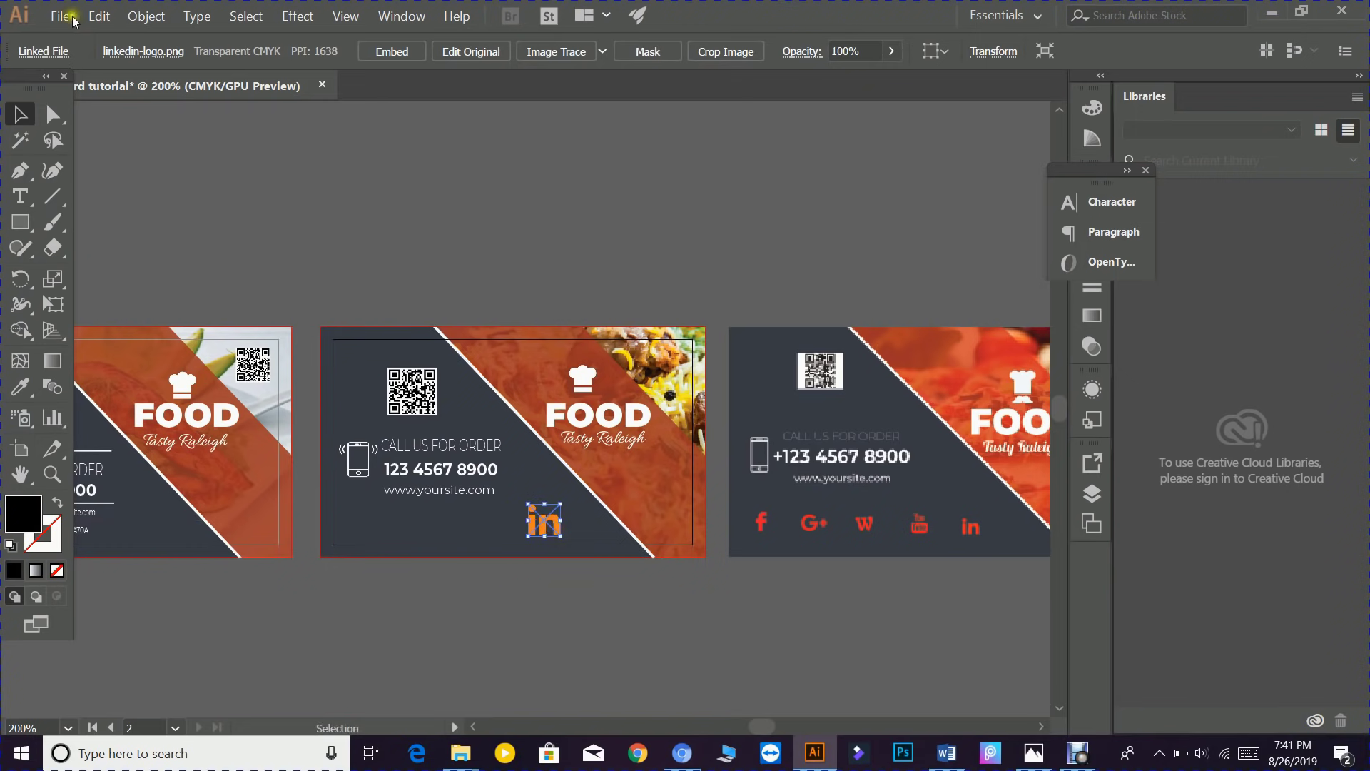
click(63, 16)
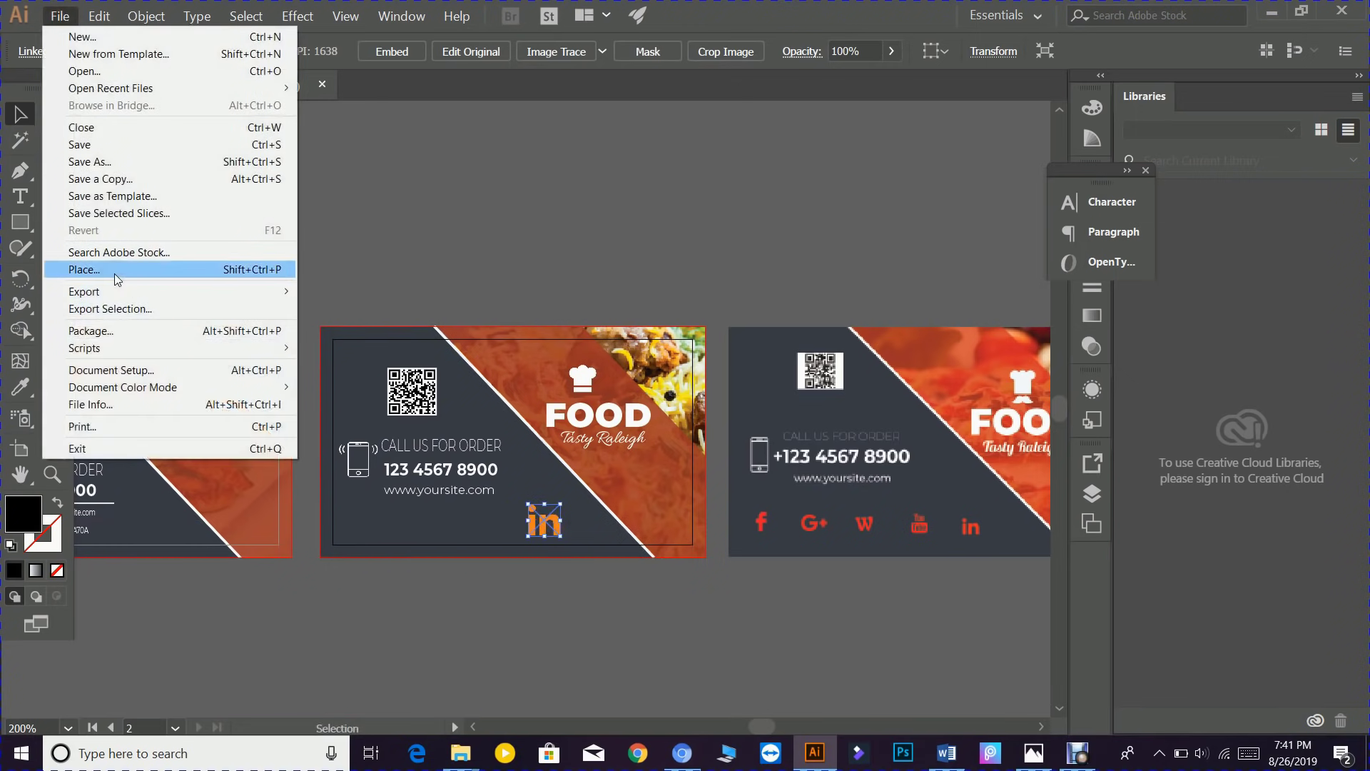
click(118, 277)
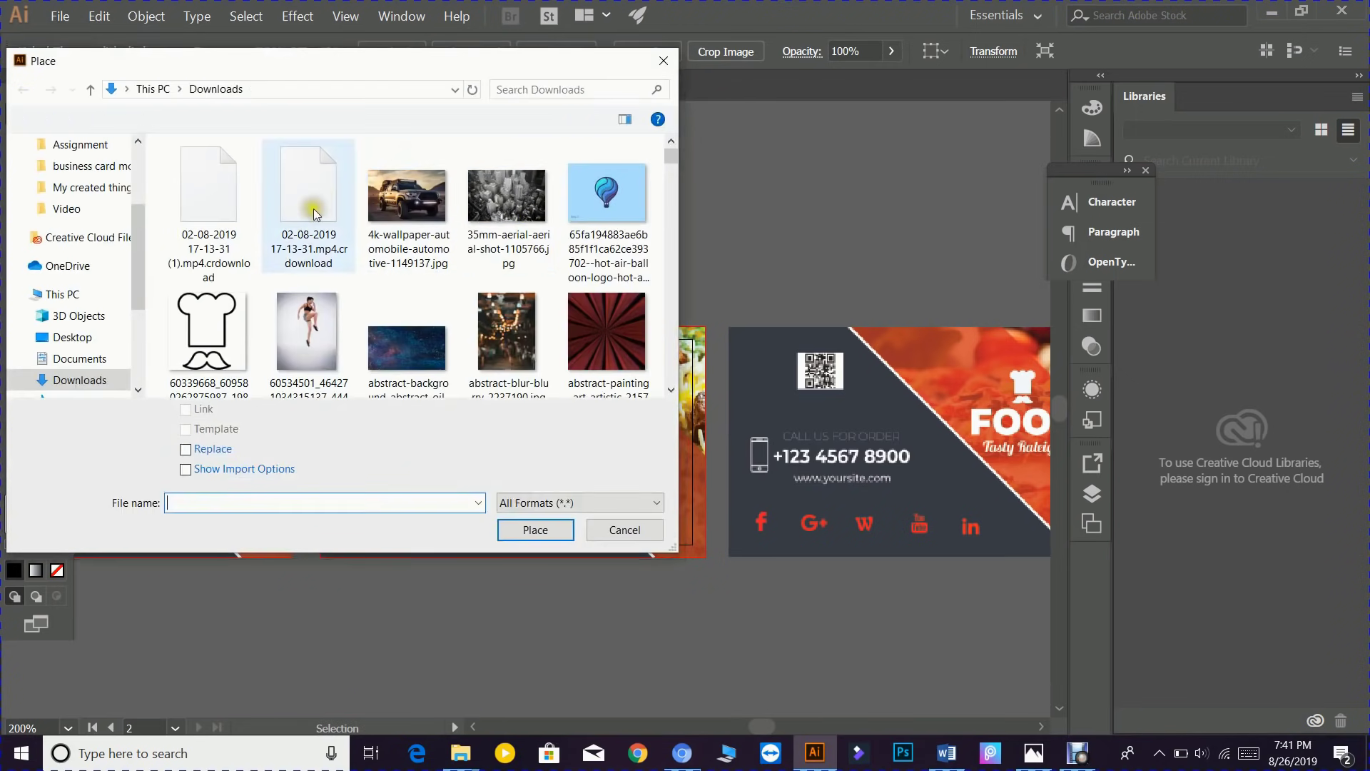
drag(668, 158, 661, 382)
scroll(394, 273, up, 1)
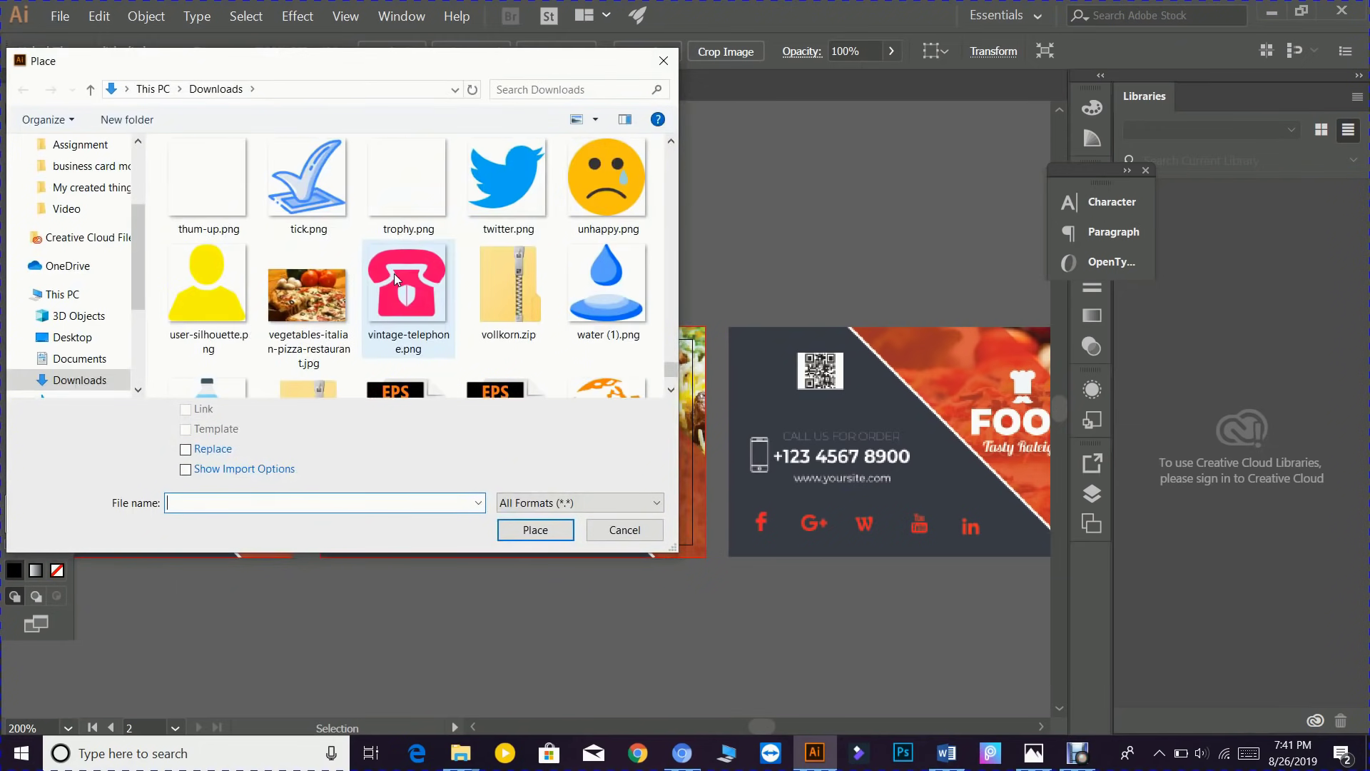
scroll(394, 273, up, 6)
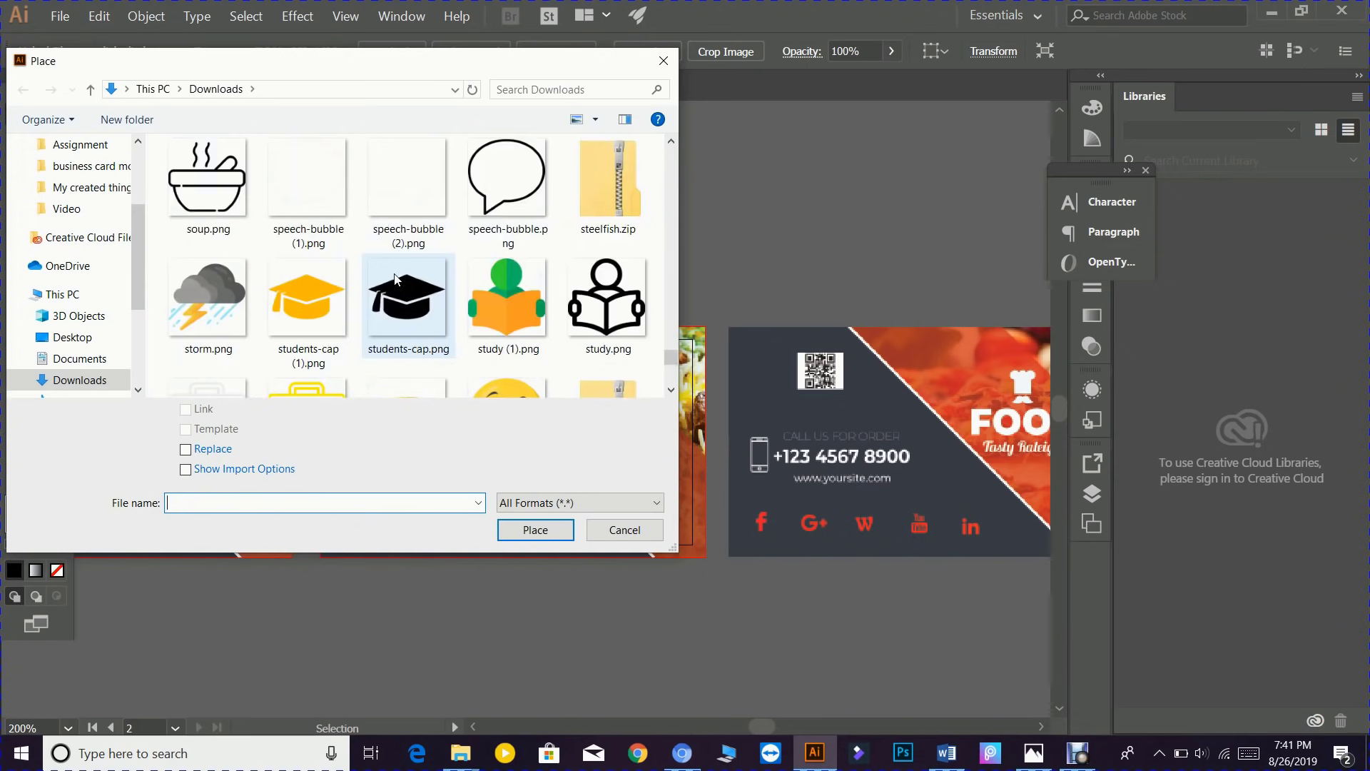
scroll(396, 278, up, 8)
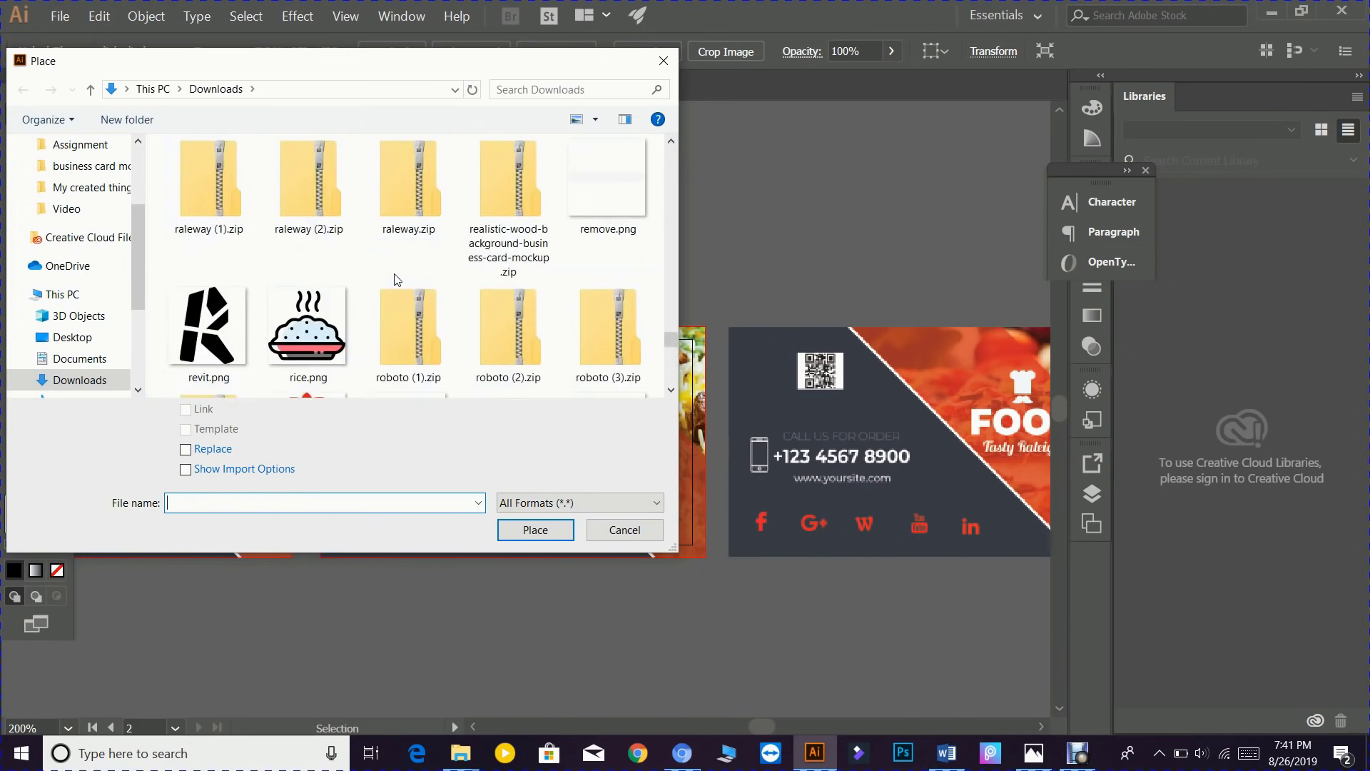
scroll(397, 279, up, 8)
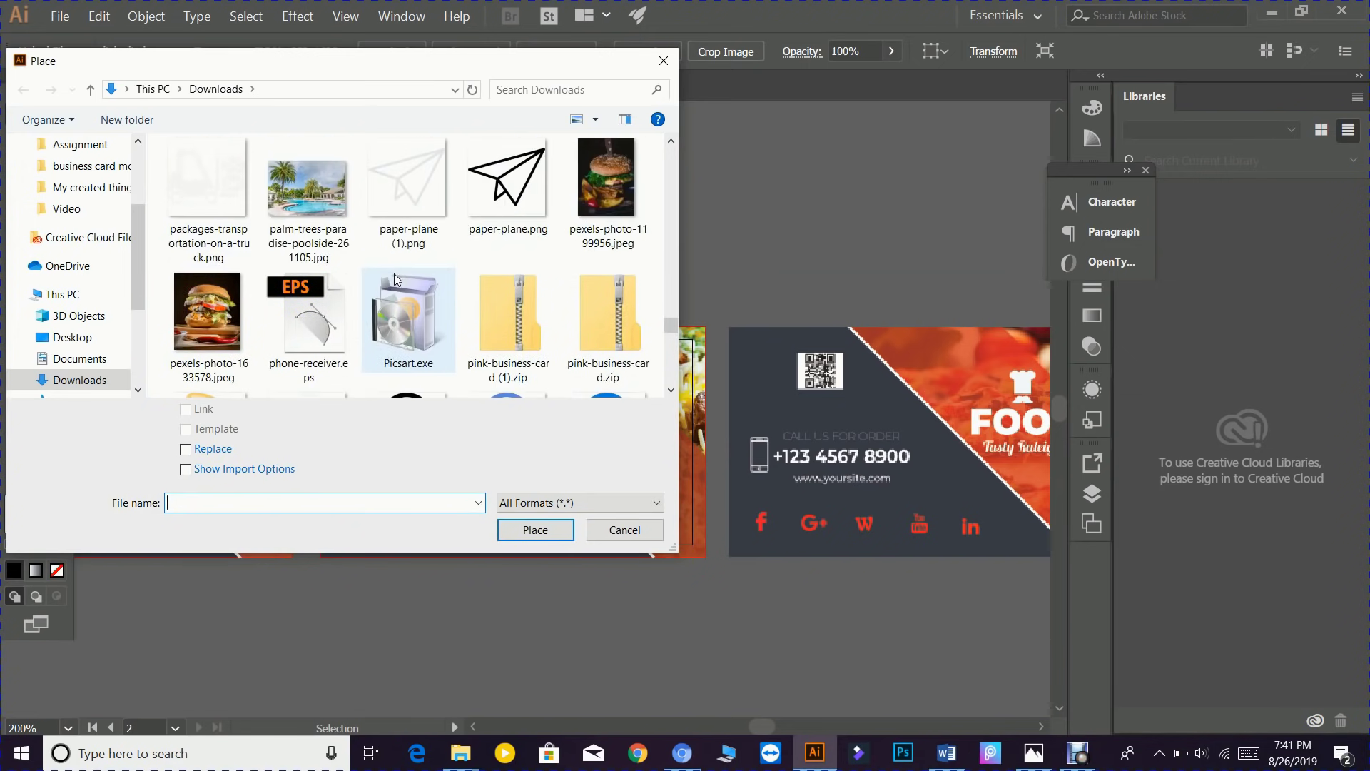
scroll(397, 278, up, 8)
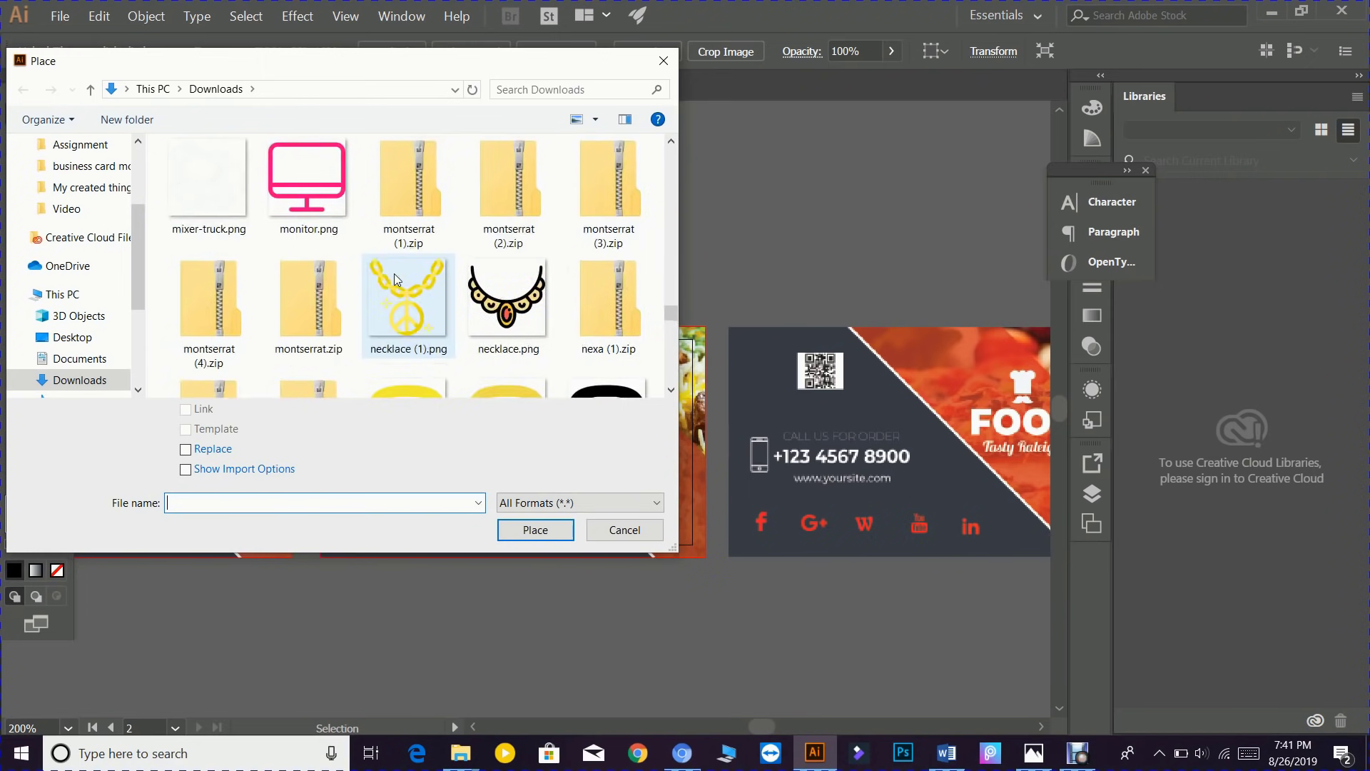
scroll(394, 278, up, 5)
scroll(423, 275, up, 6)
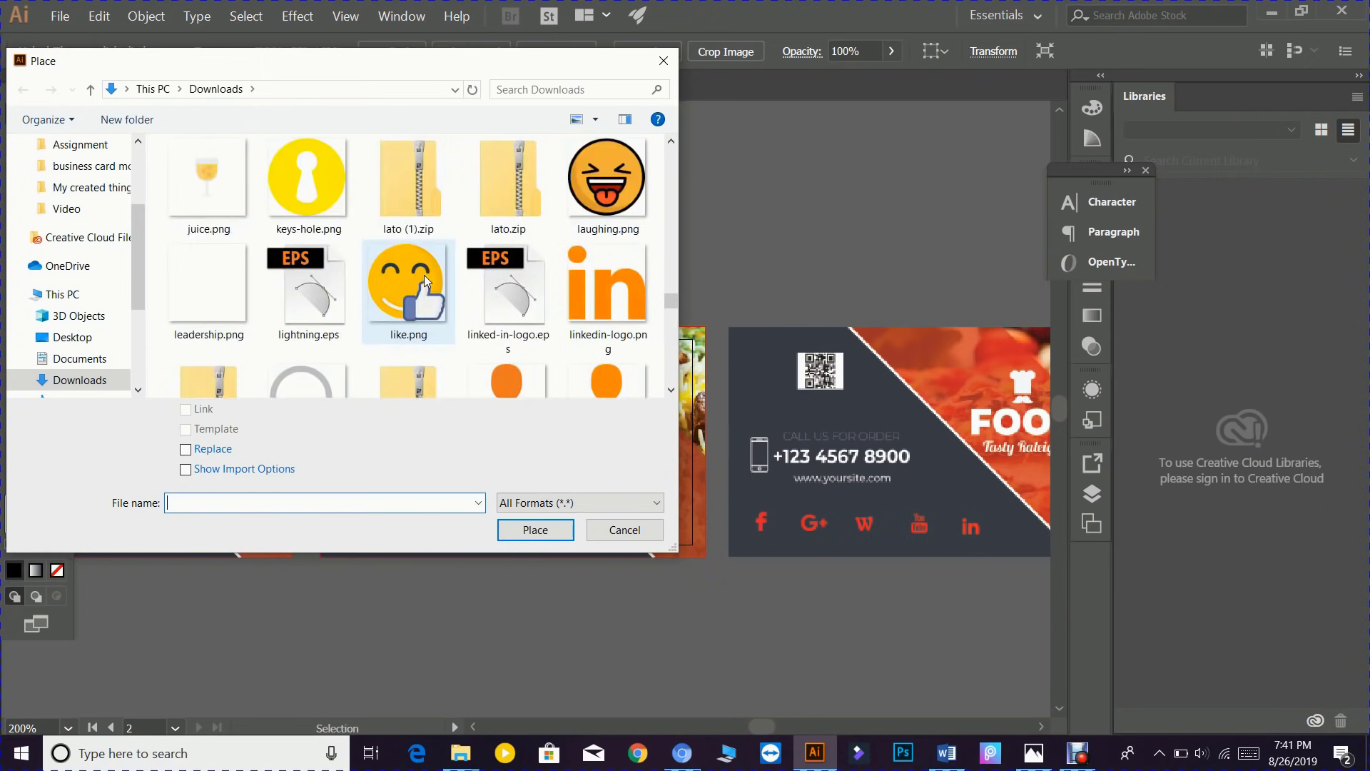
scroll(424, 277, up, 4)
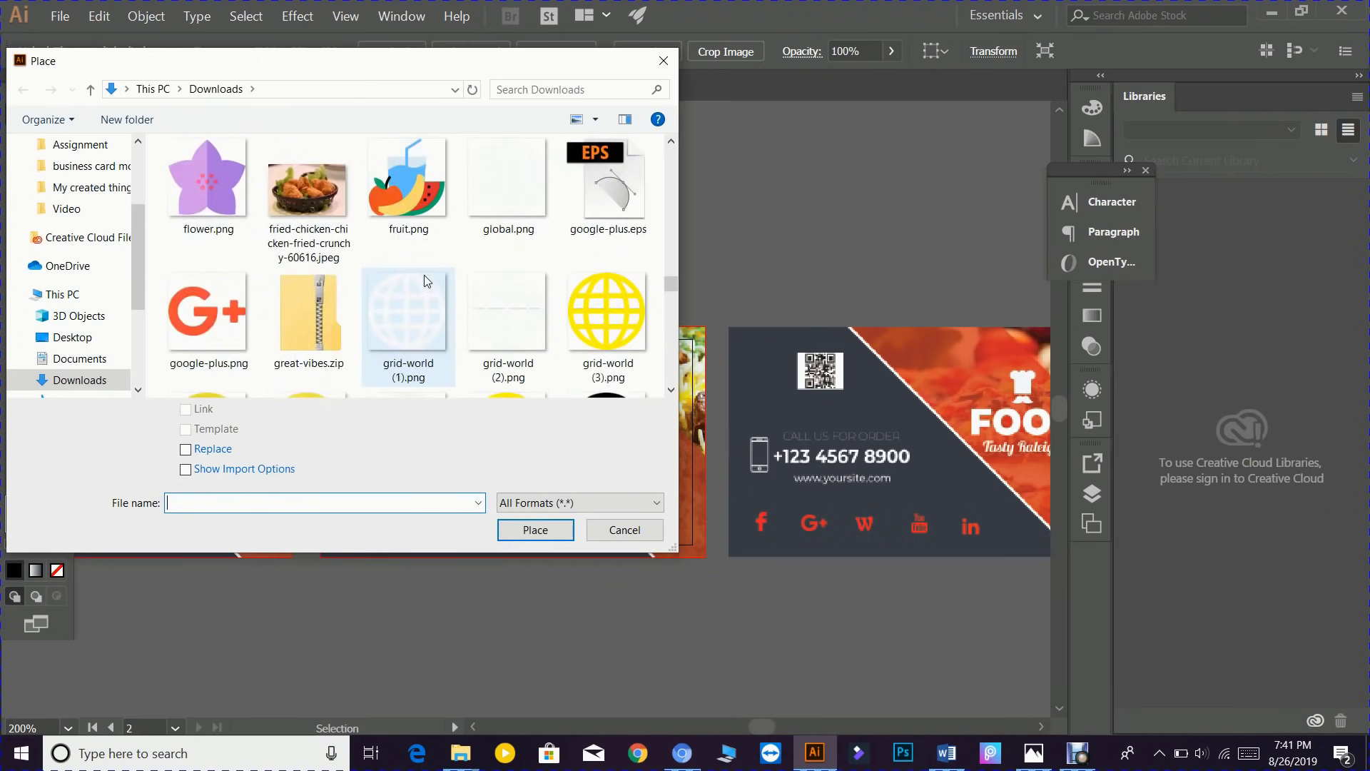
scroll(424, 277, down, 1)
click(236, 361)
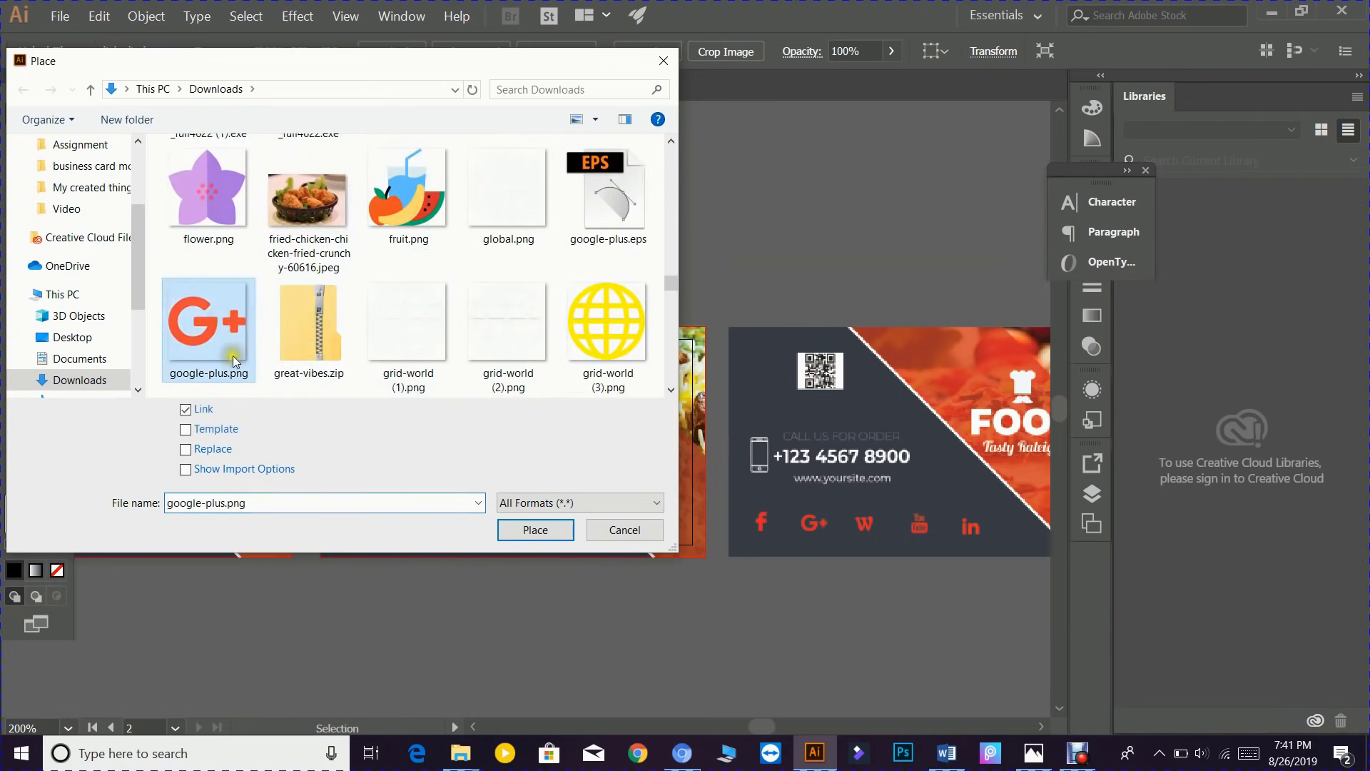
click(533, 530)
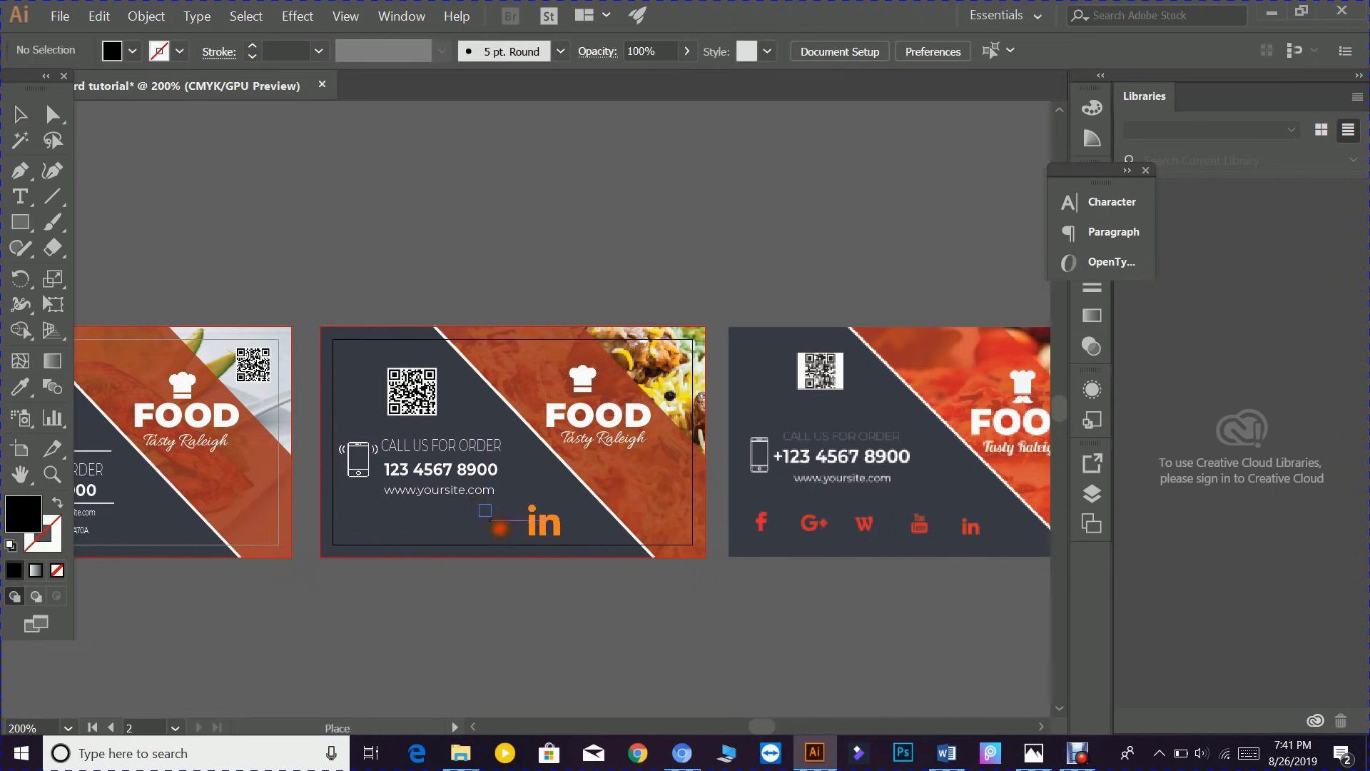
- Place the Google+ icon left of the LinkedIn logo, then nudge LinkedIn left and shrink it slightly
click(512, 536)
click(549, 577)
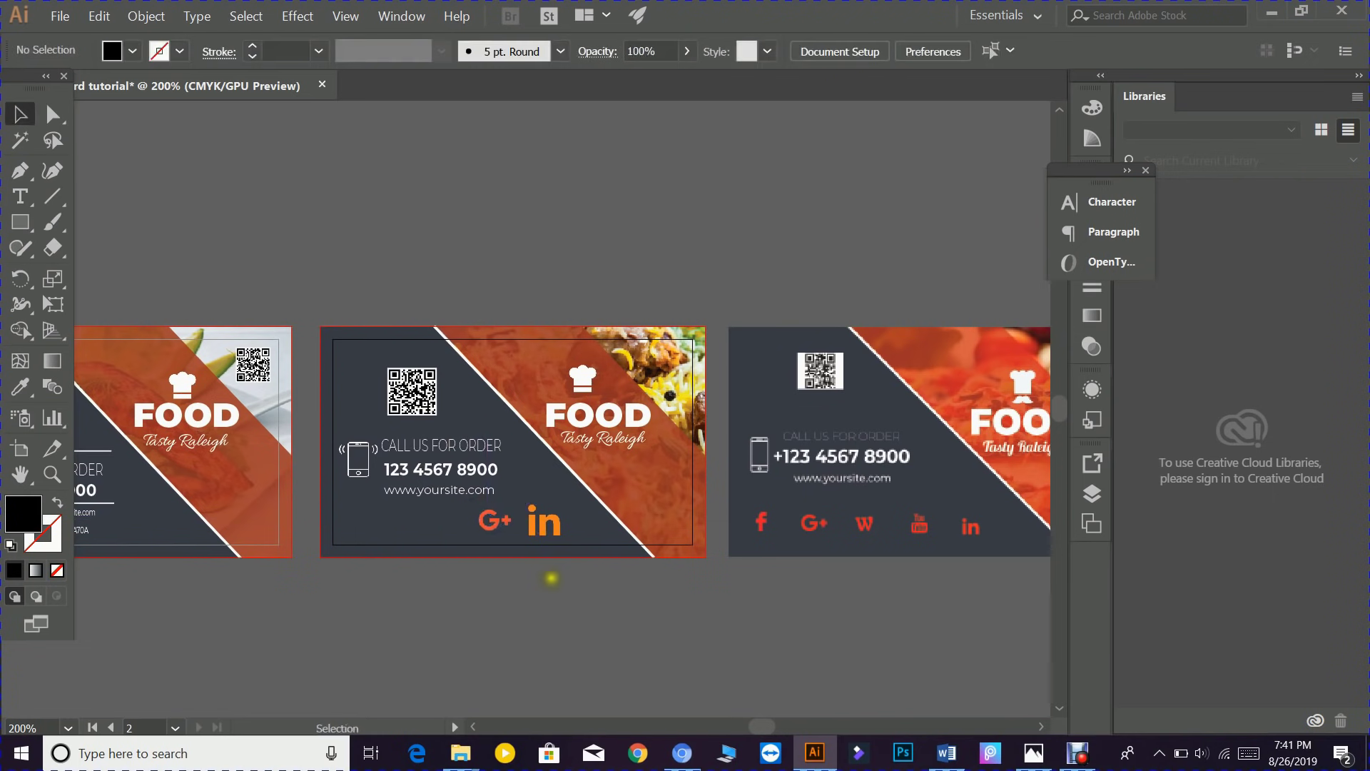
drag(546, 521, 538, 521)
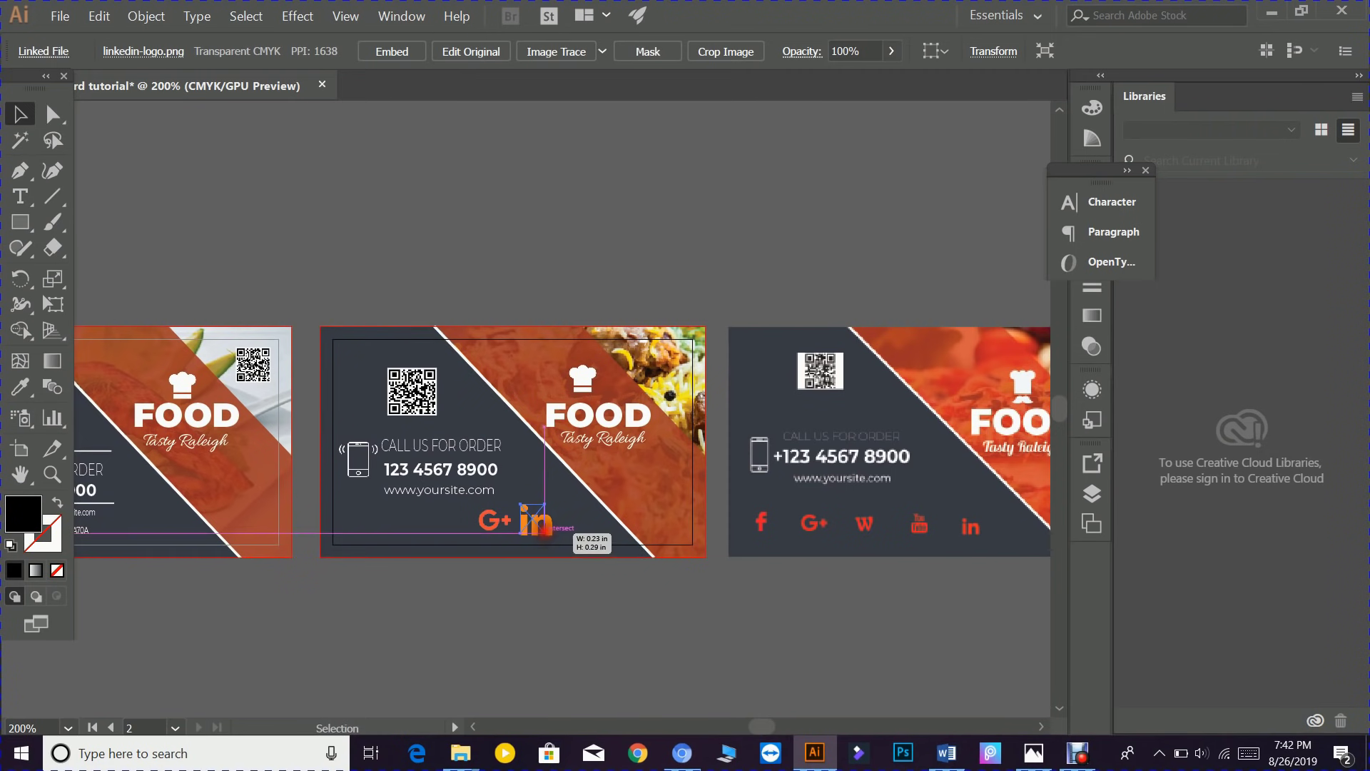
drag(544, 533, 544, 531)
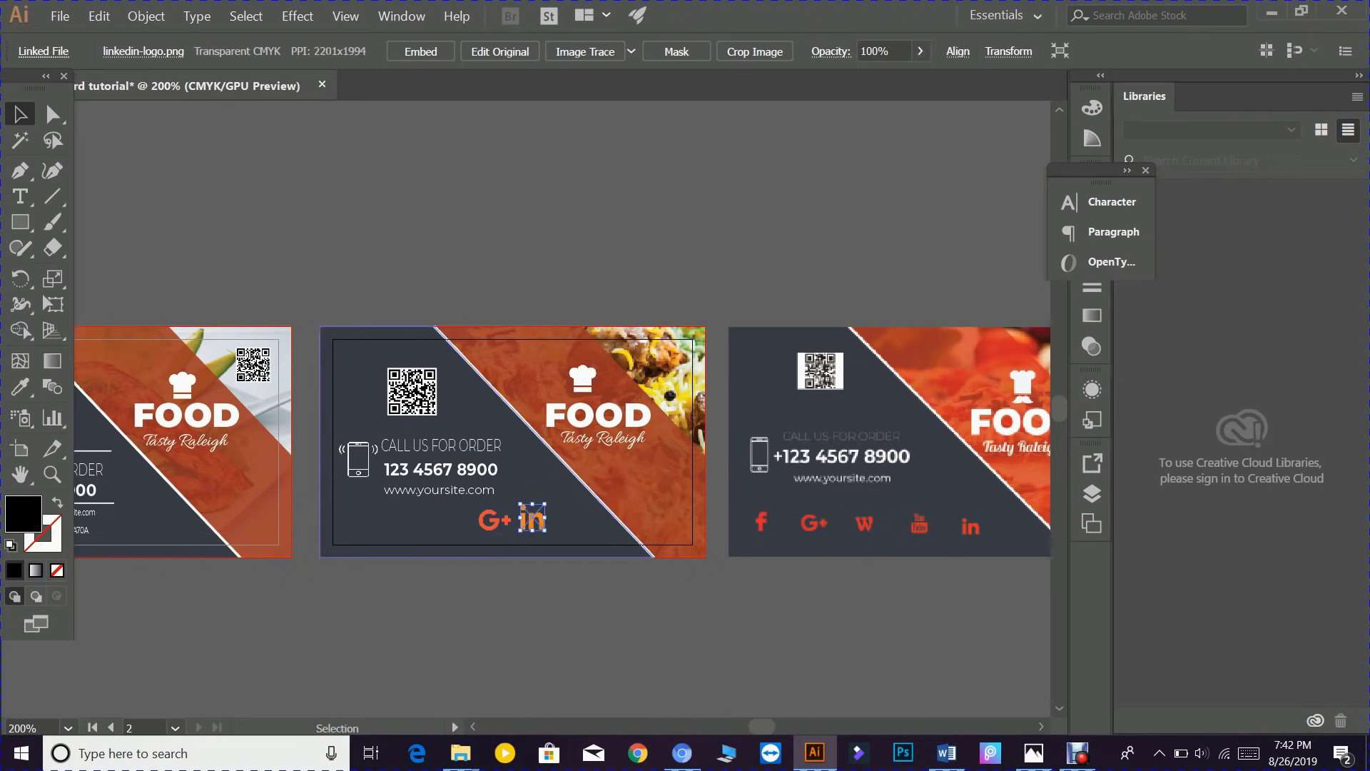
click(60, 16)
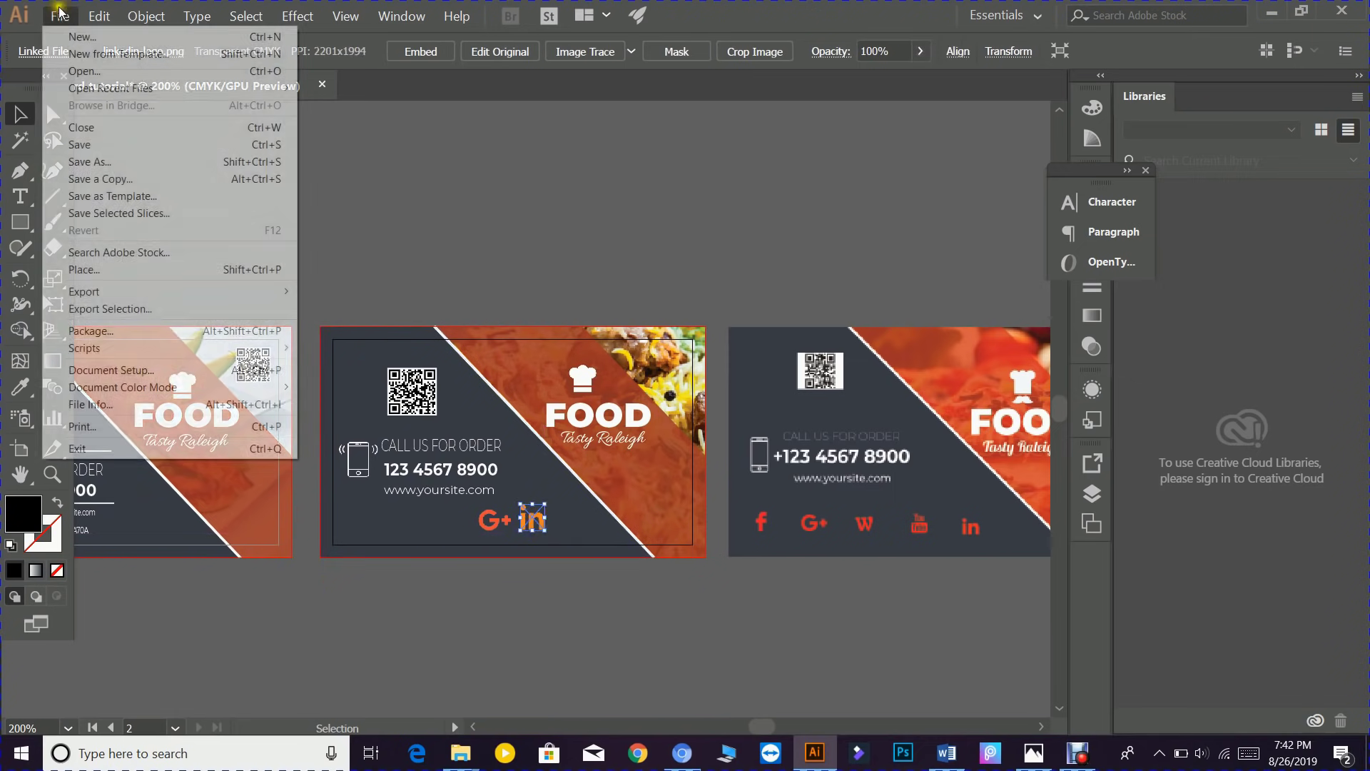
- Place the orange facebook-logo.png on the second card's bottom row
click(99, 269)
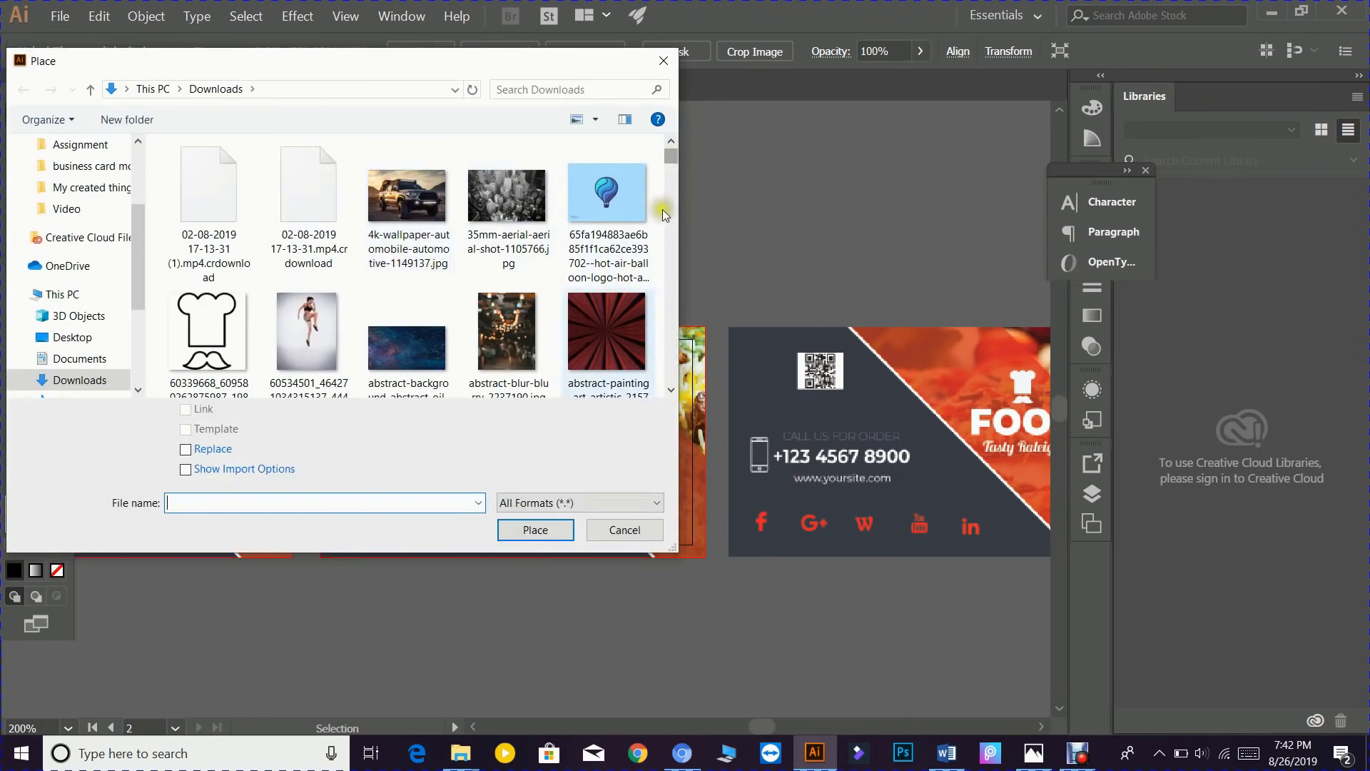
drag(670, 158, 670, 224)
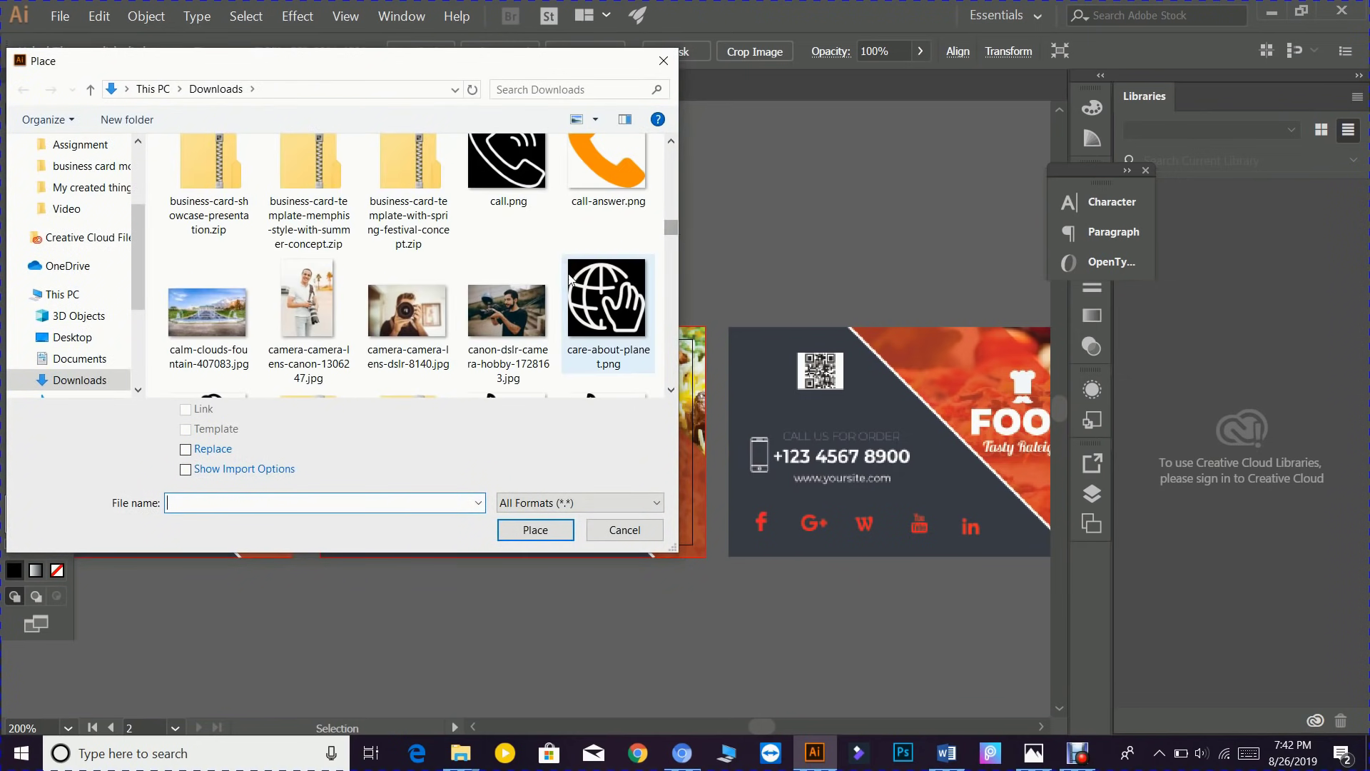
scroll(568, 273, down, 5)
scroll(567, 272, down, 12)
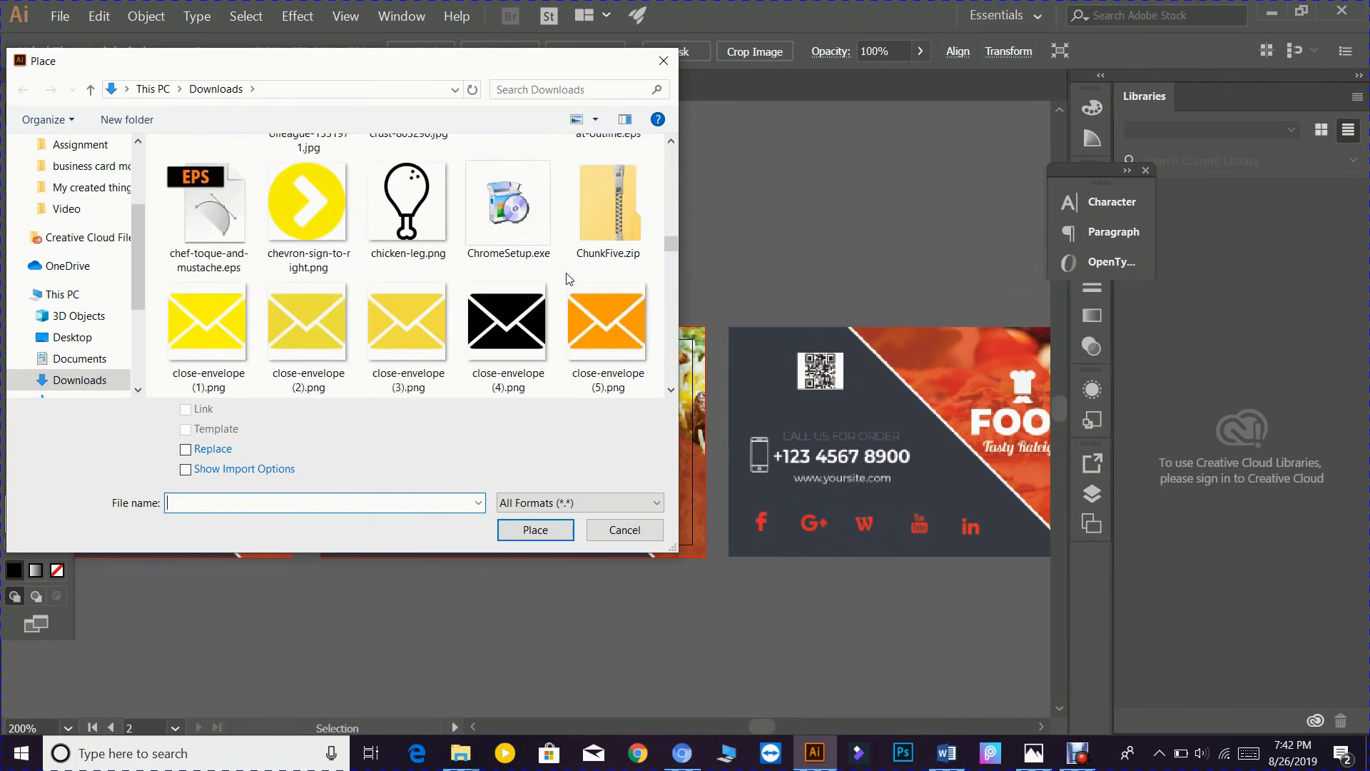
scroll(567, 272, down, 8)
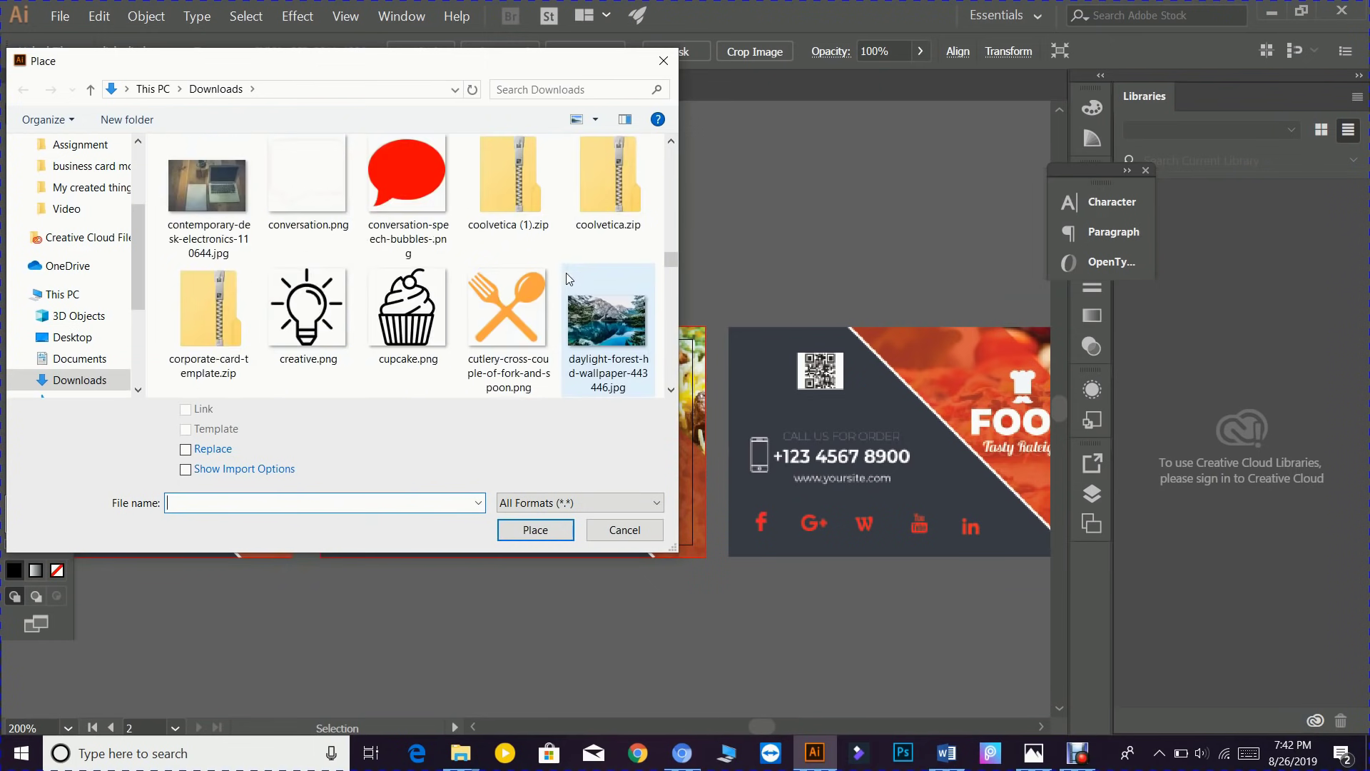
scroll(568, 277, down, 3)
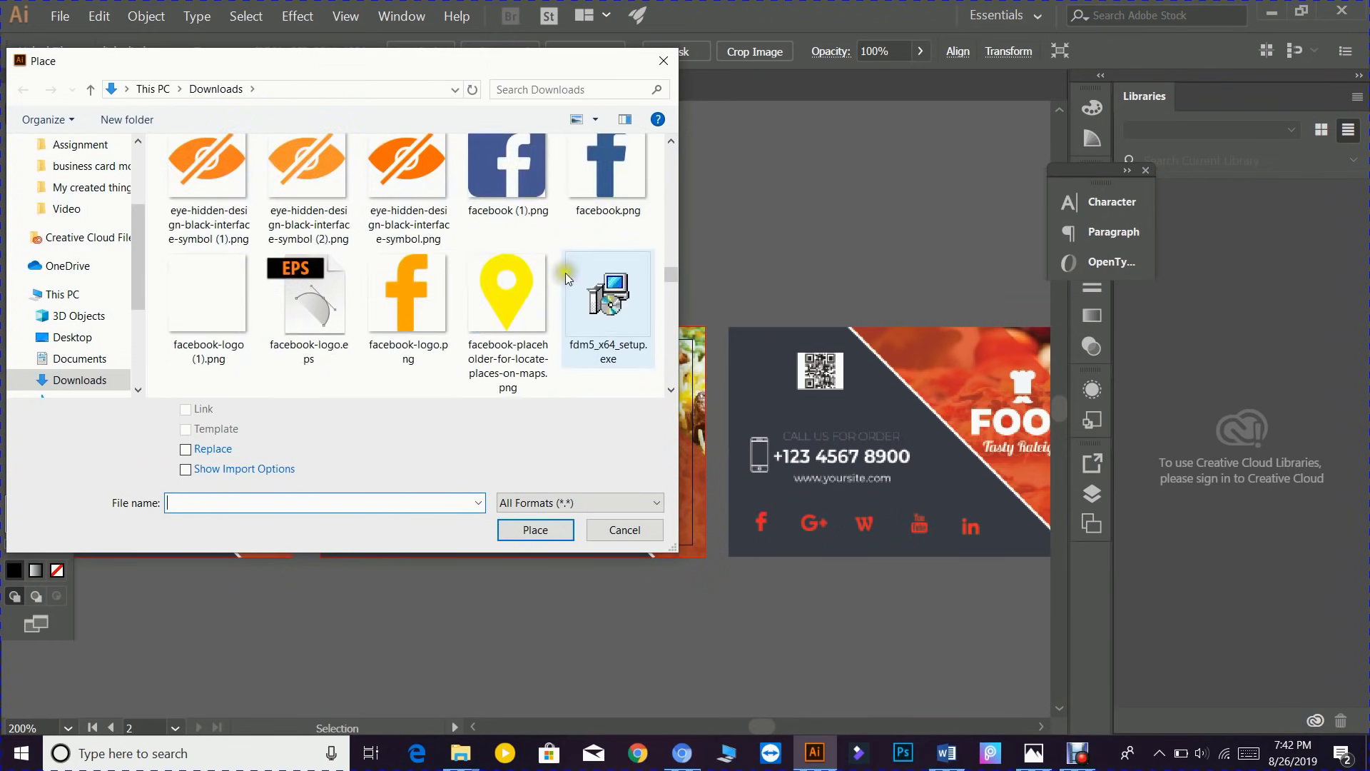
click(414, 284)
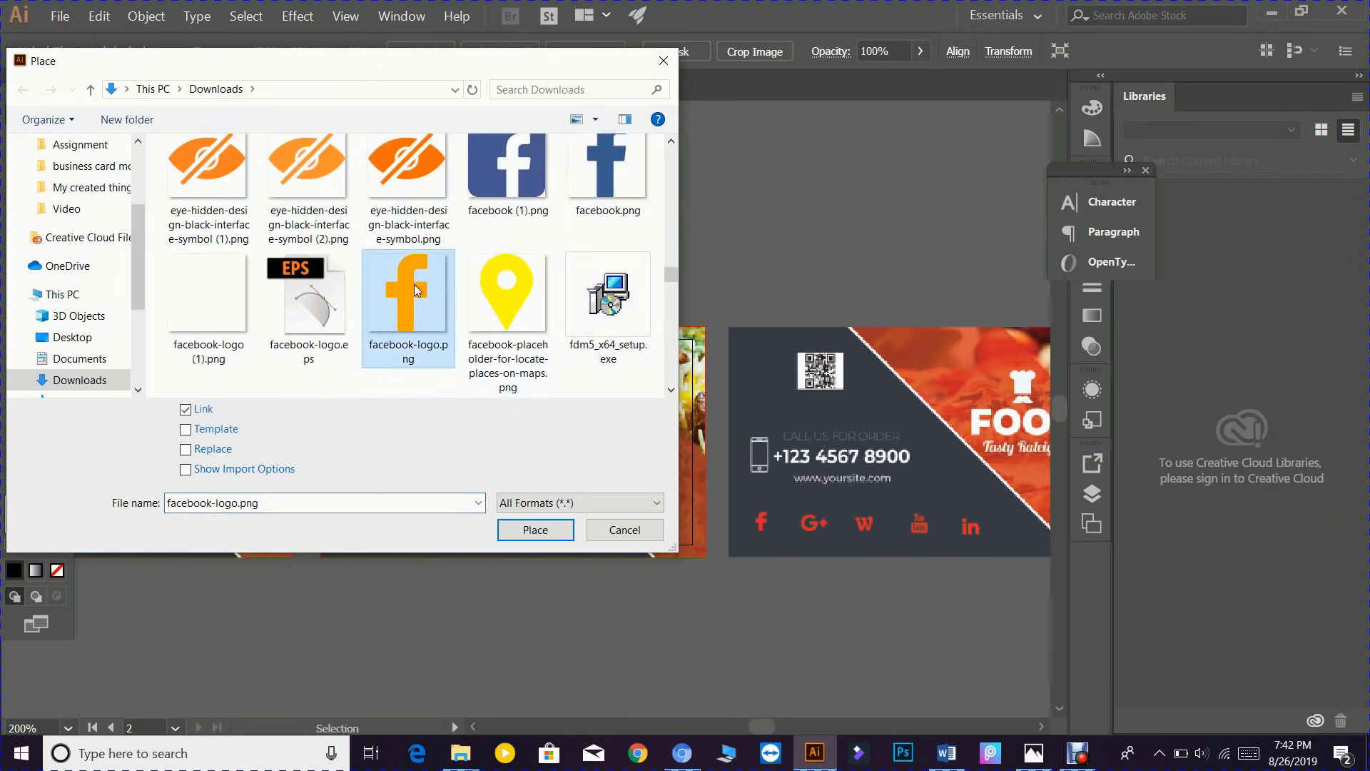
click(534, 530)
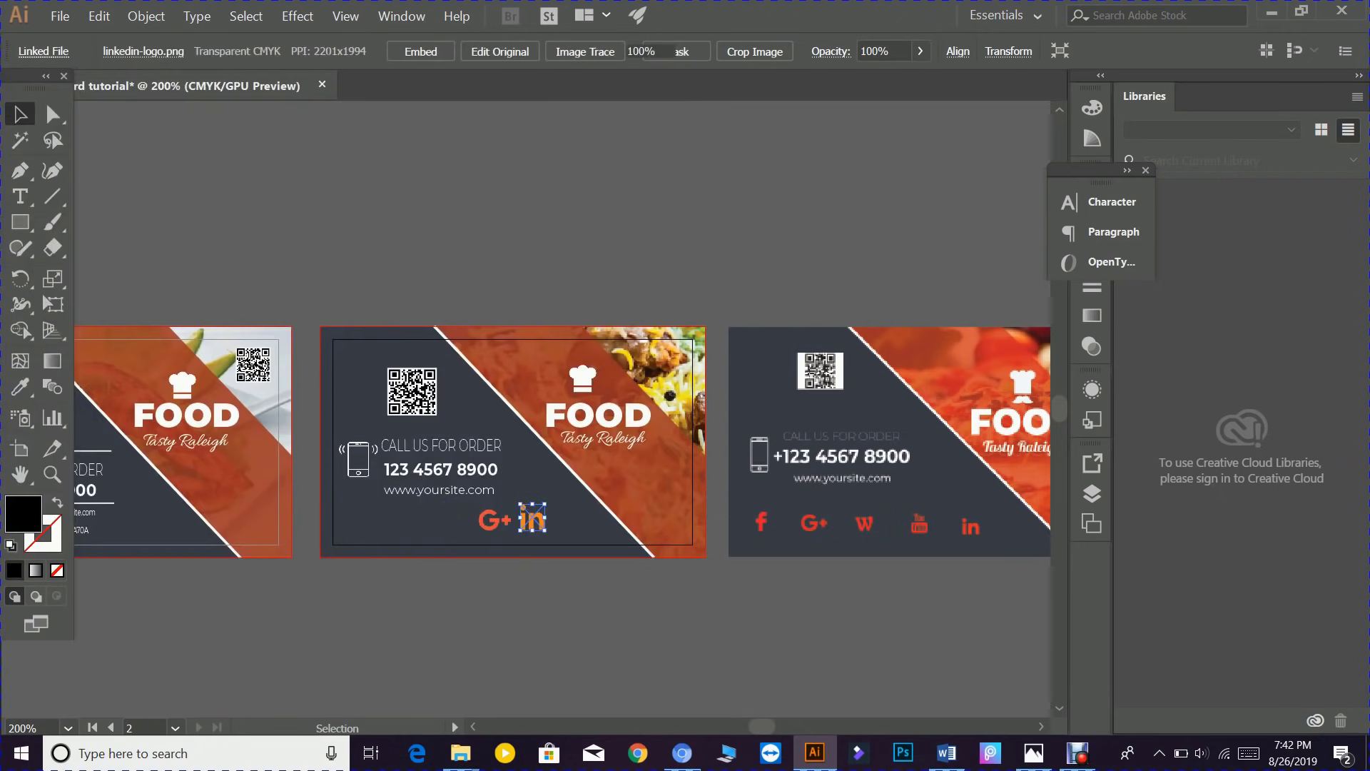
drag(466, 533, 476, 539)
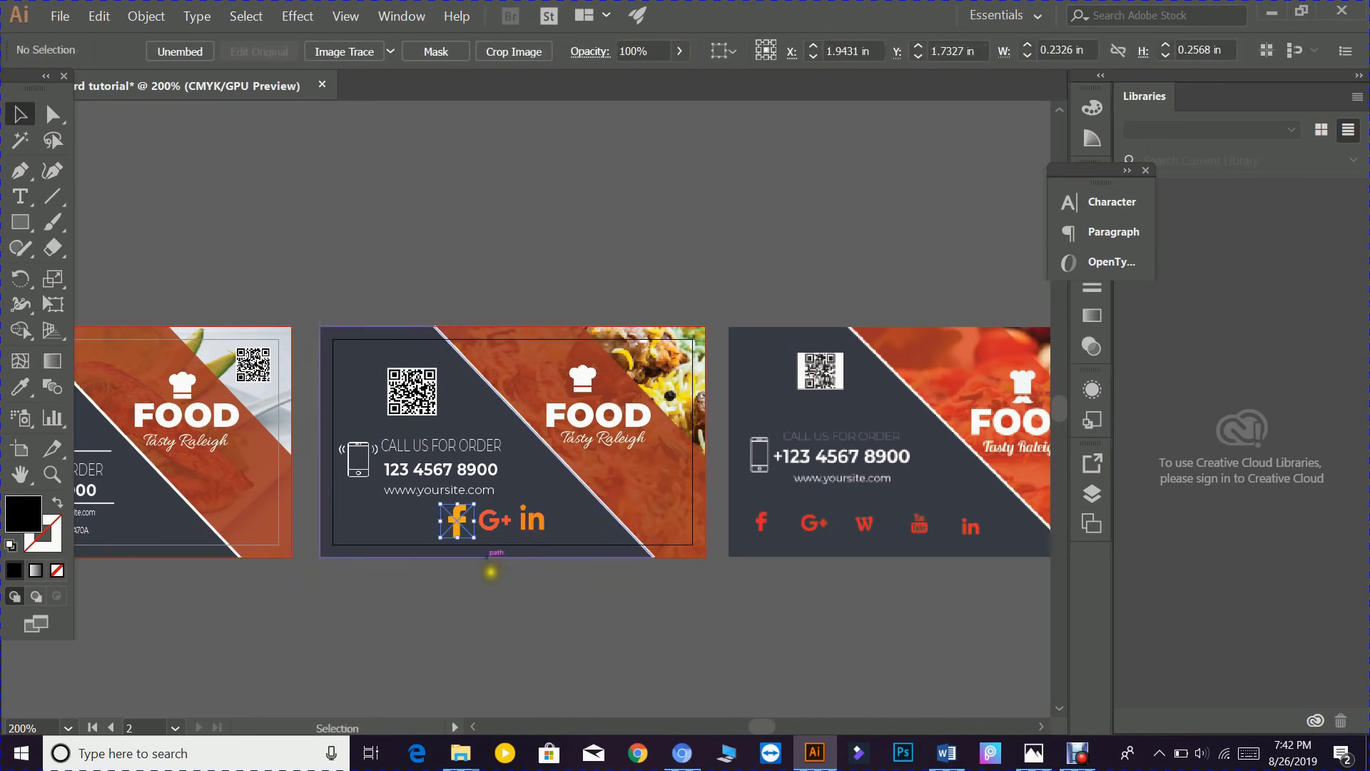
click(489, 572)
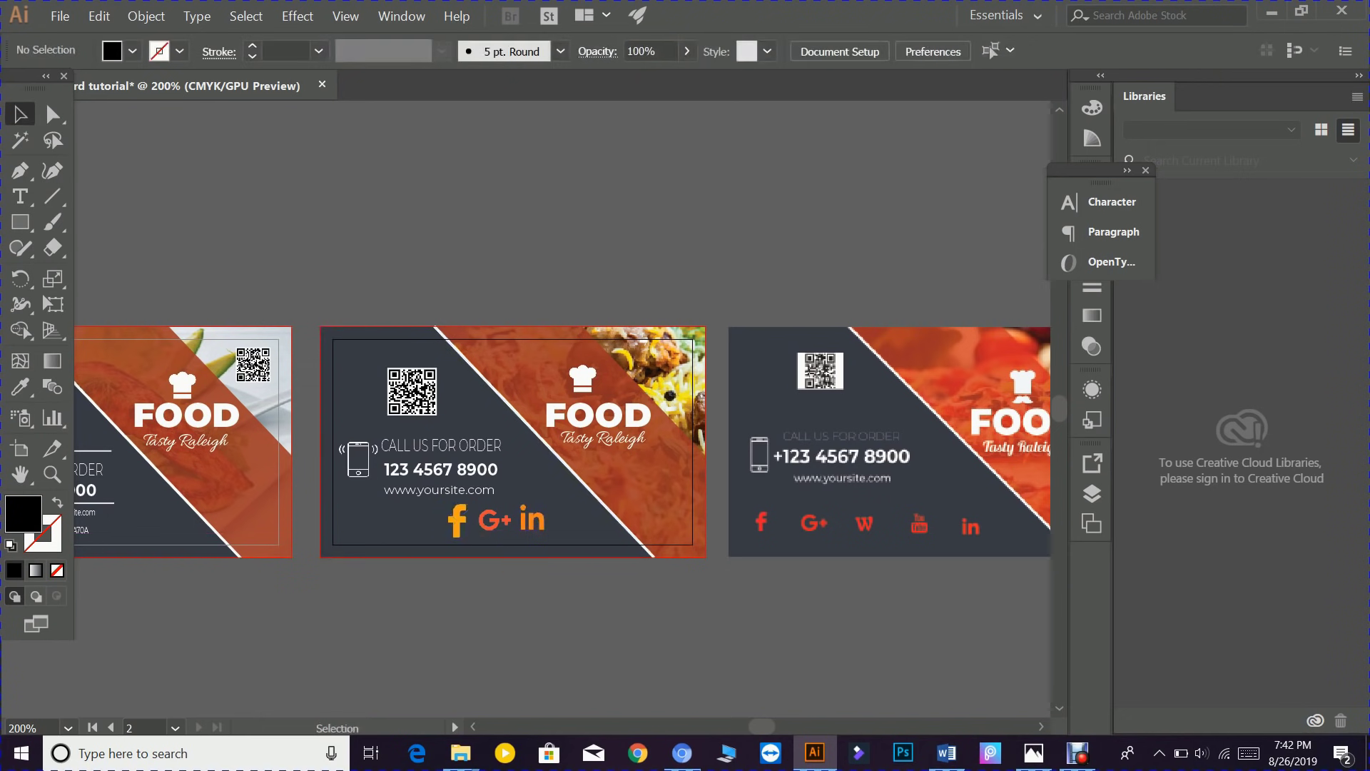
- Move the Facebook logo left and set the Google+ icon right beside it
drag(456, 524, 366, 518)
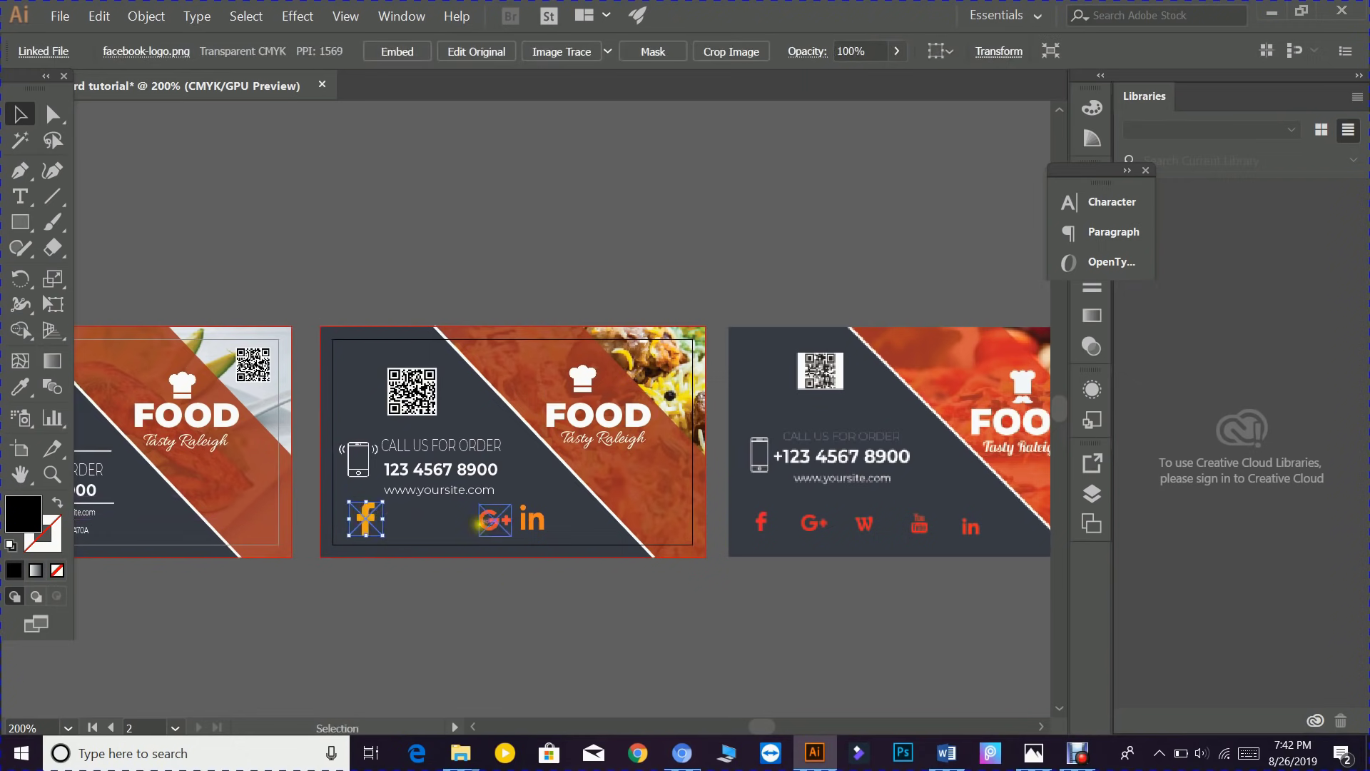
drag(495, 519, 412, 519)
click(546, 602)
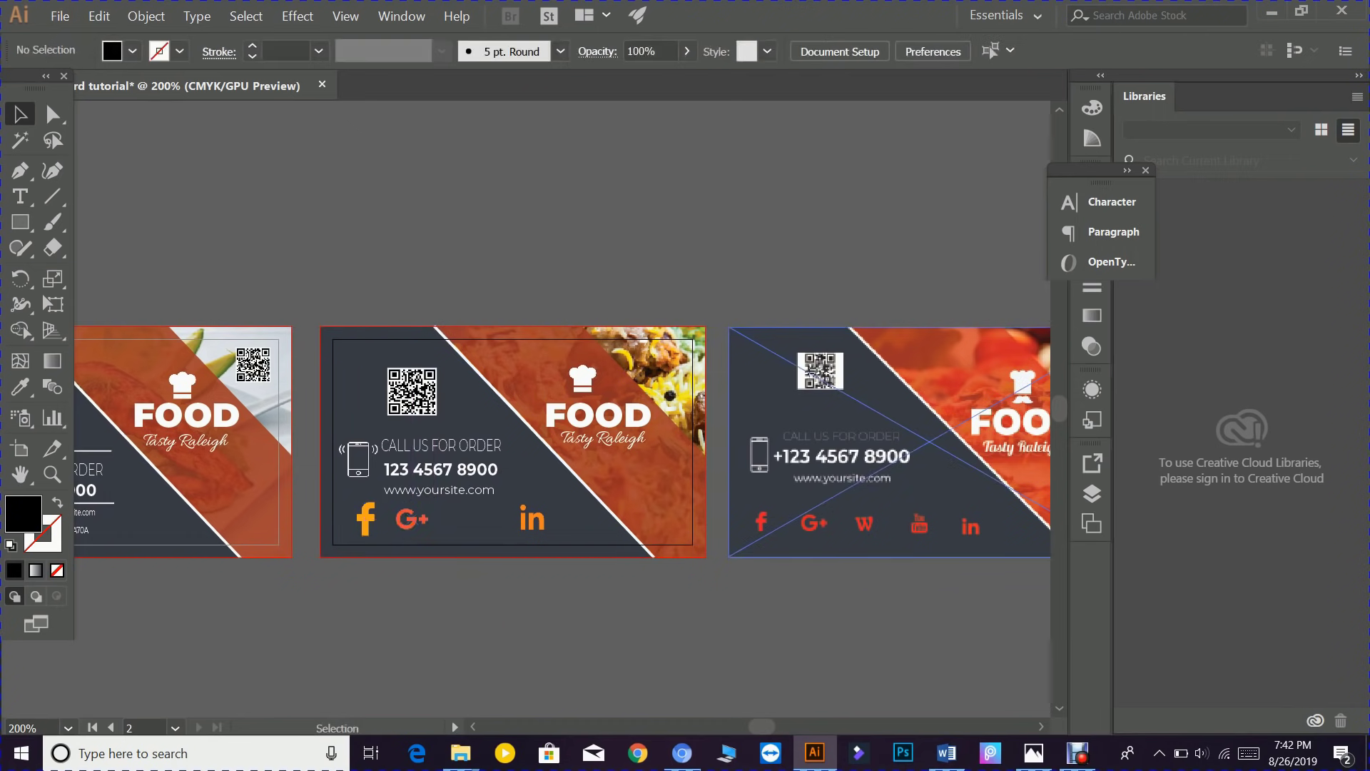
- Browse the Place dialog's Downloads list, cancel without placing anything, and switch to Flaticon in Chrome
click(60, 16)
click(87, 270)
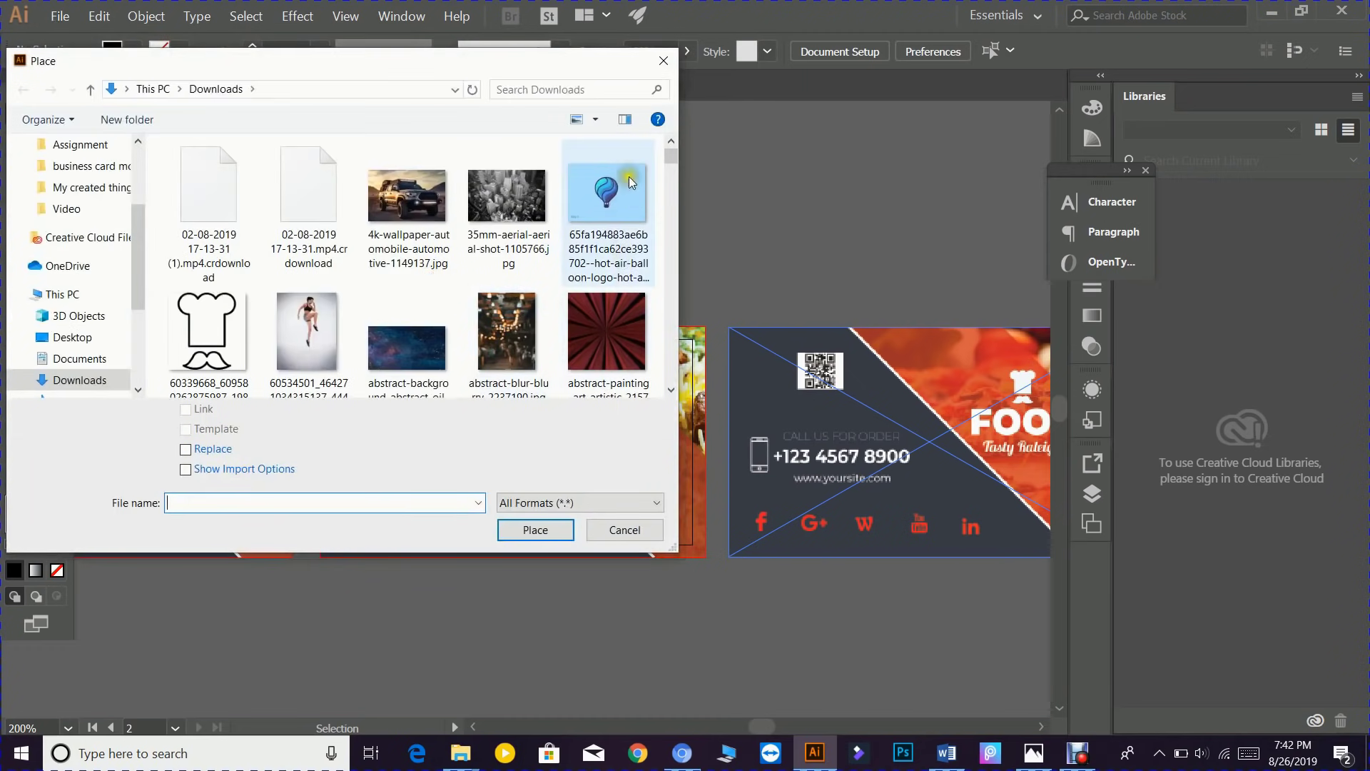
drag(675, 153, 679, 216)
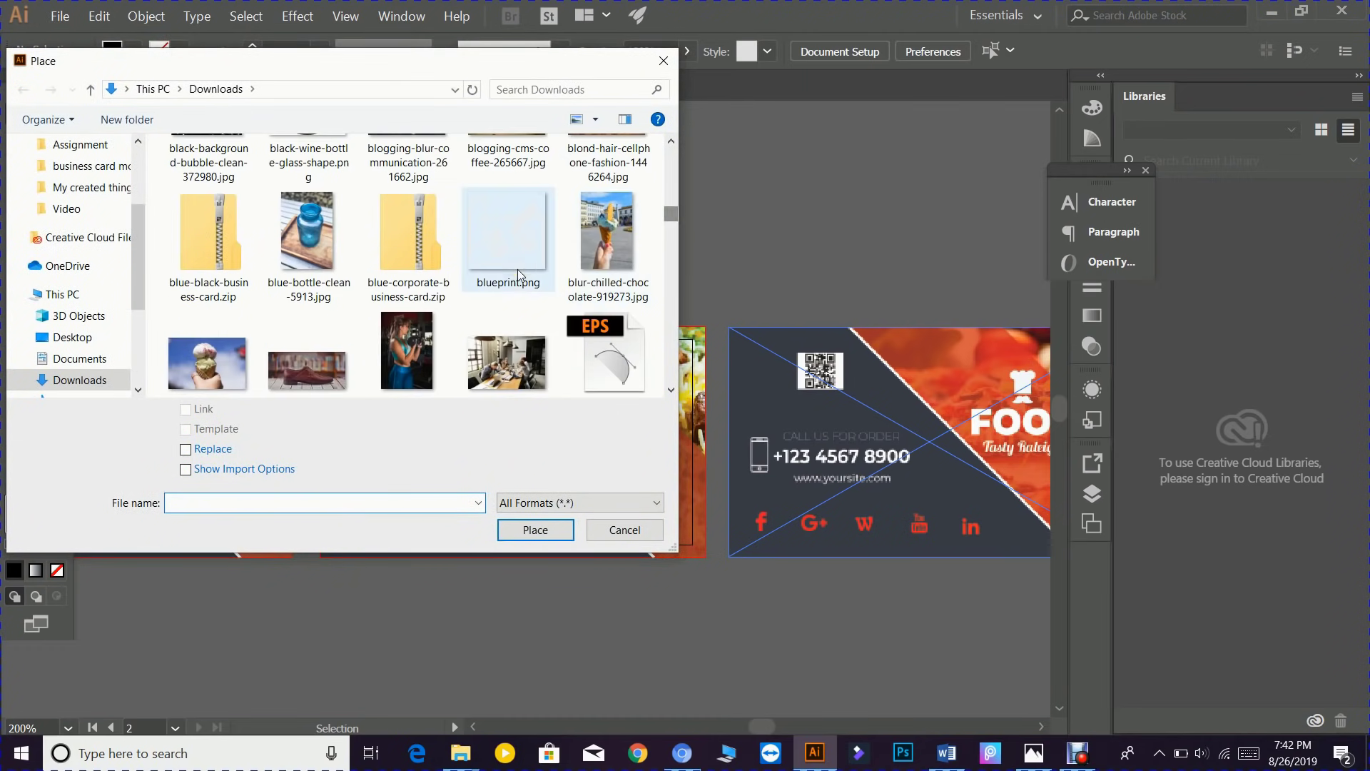
scroll(517, 268, down, 2)
scroll(517, 268, down, 5)
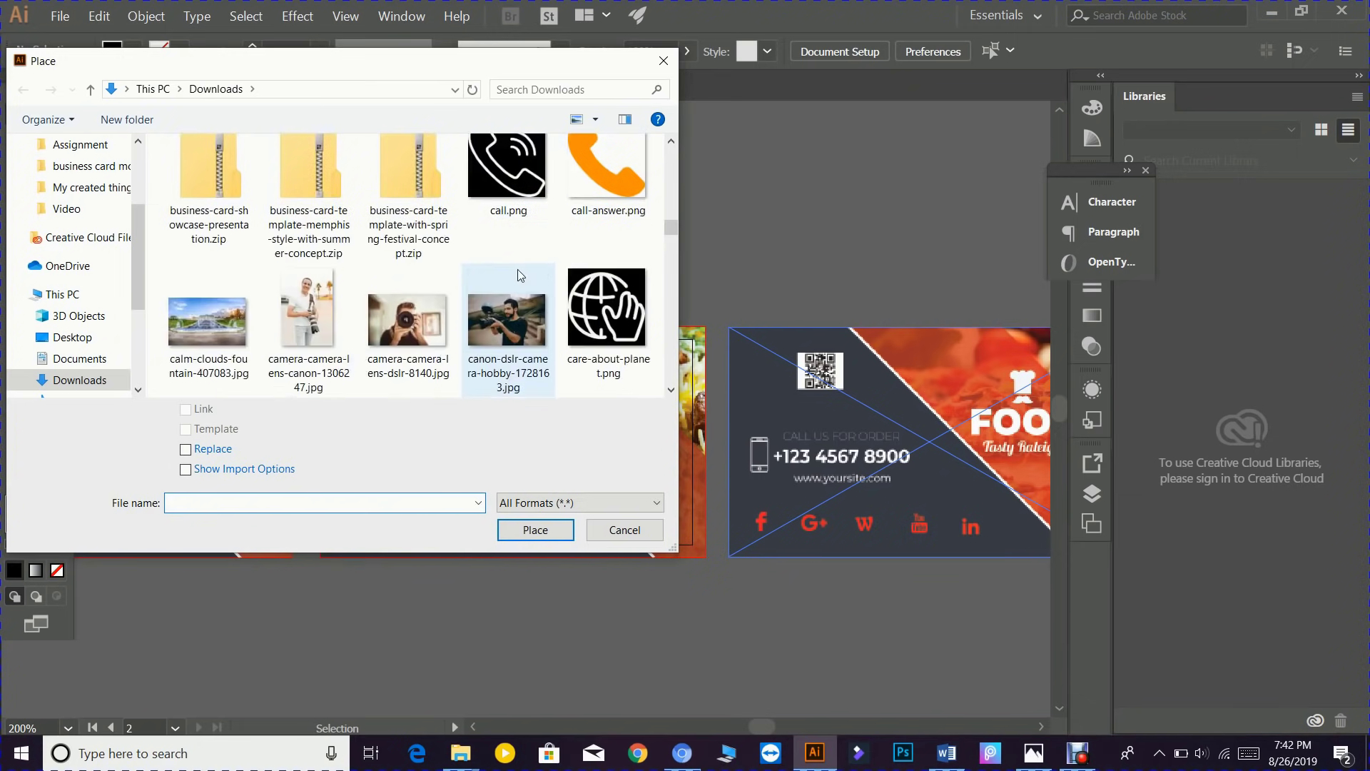
scroll(516, 268, down, 5)
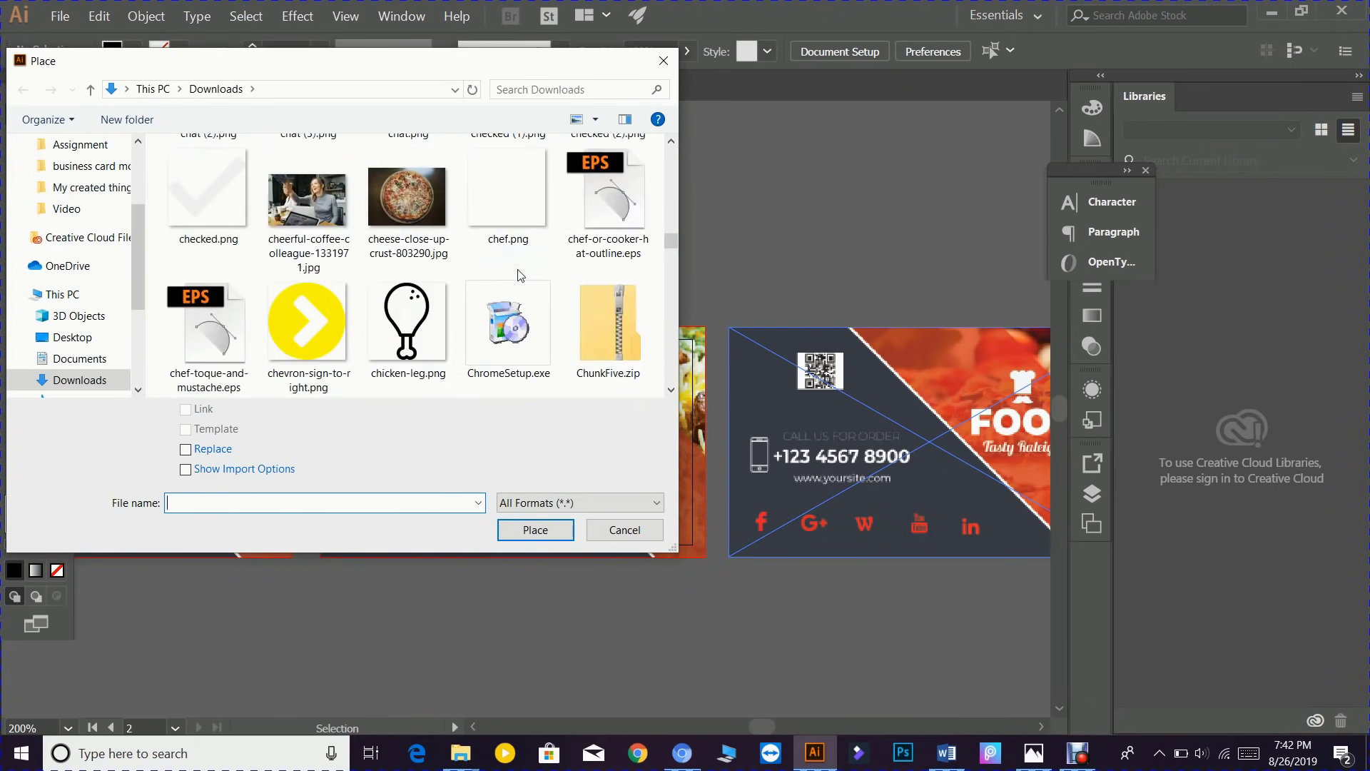
scroll(518, 275, down, 6)
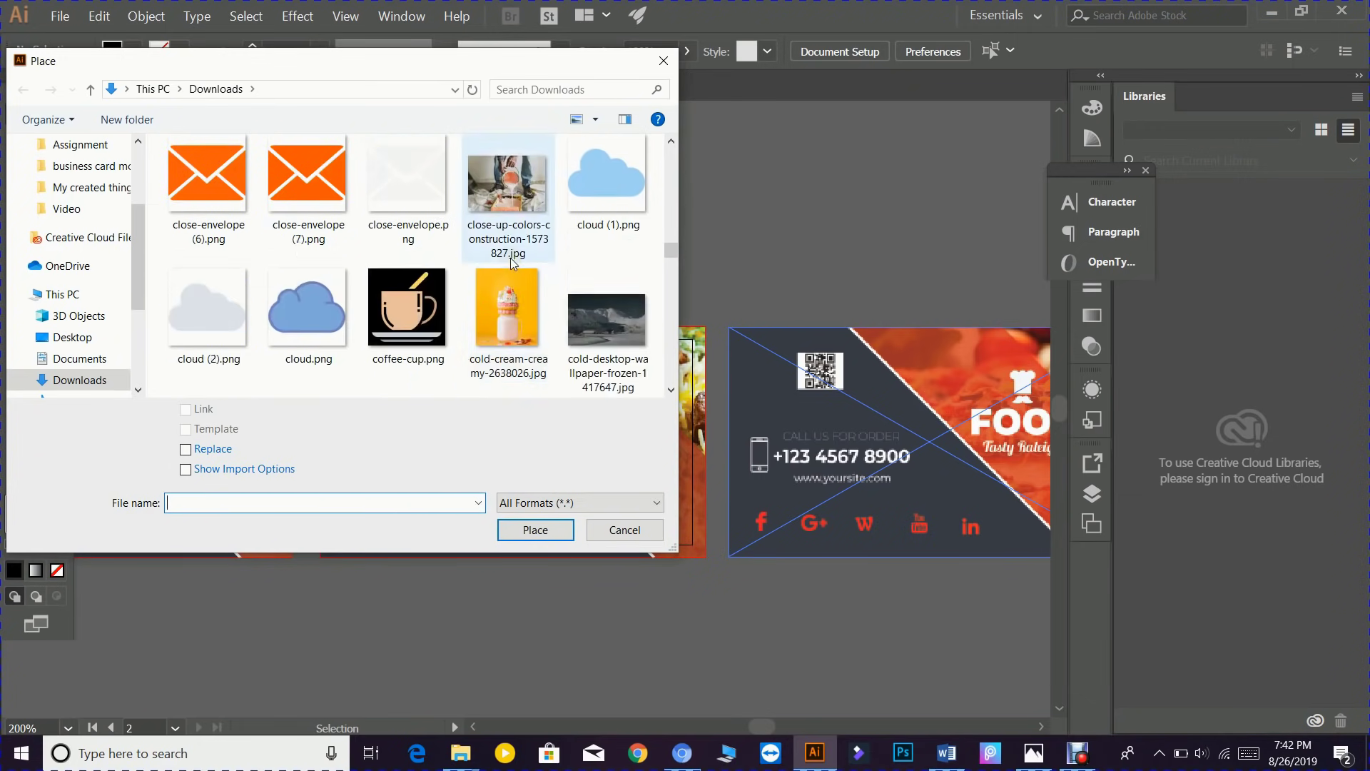
scroll(511, 261, down, 2)
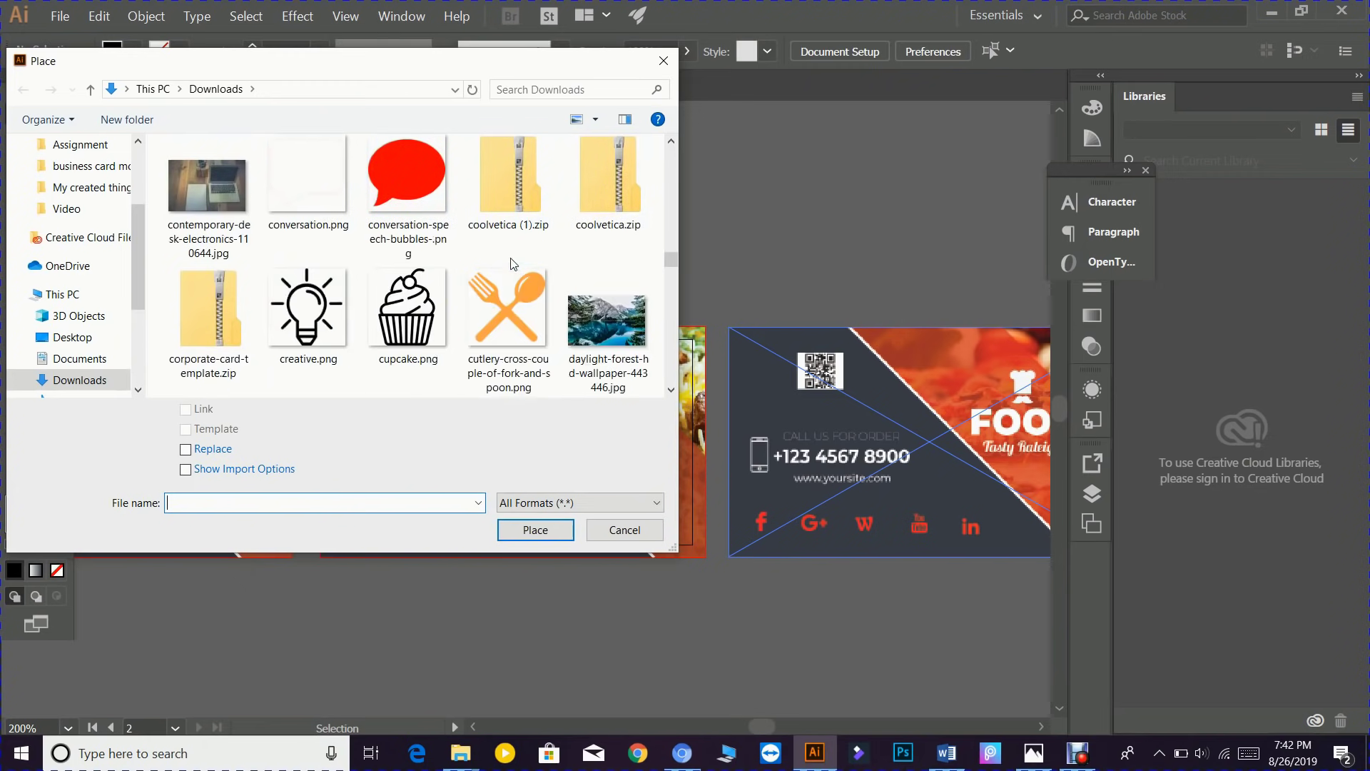
scroll(513, 265, down, 5)
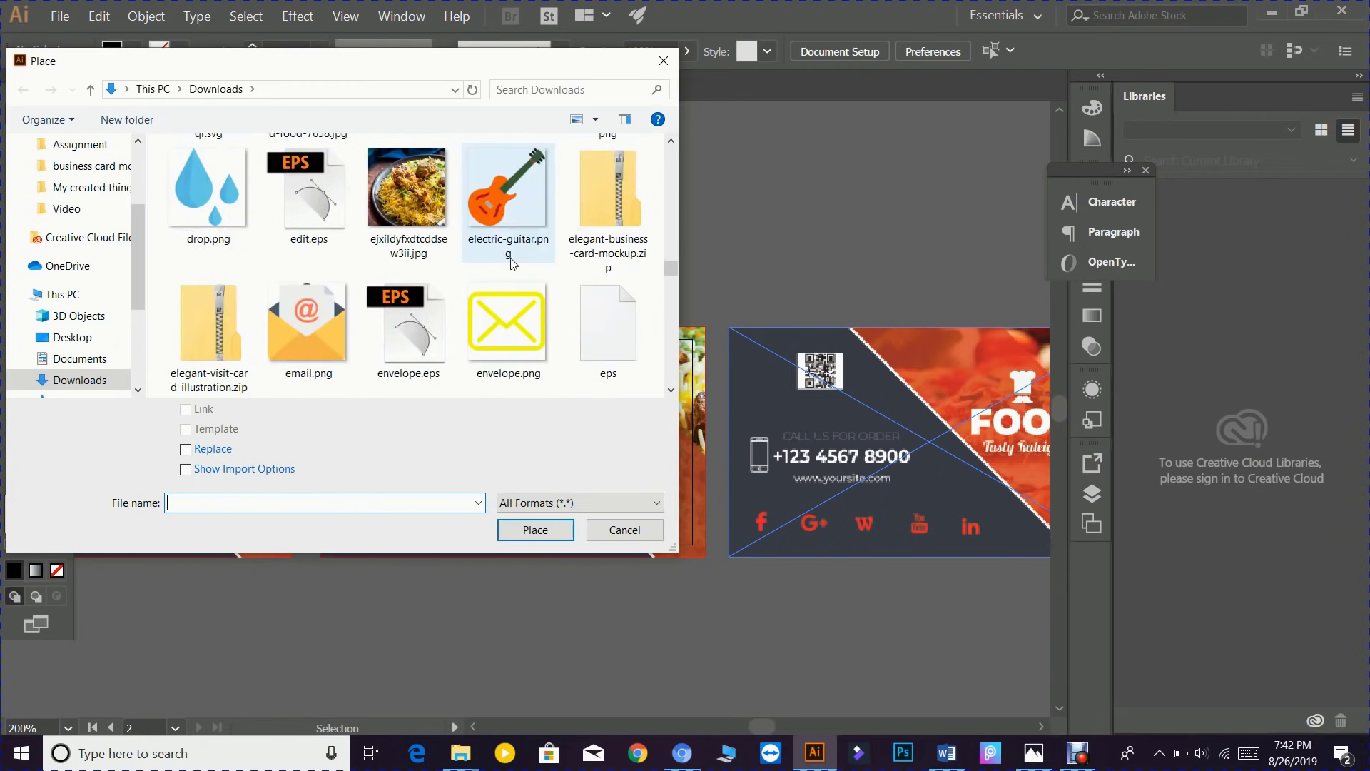
scroll(511, 262, down, 3)
scroll(511, 264, down, 2)
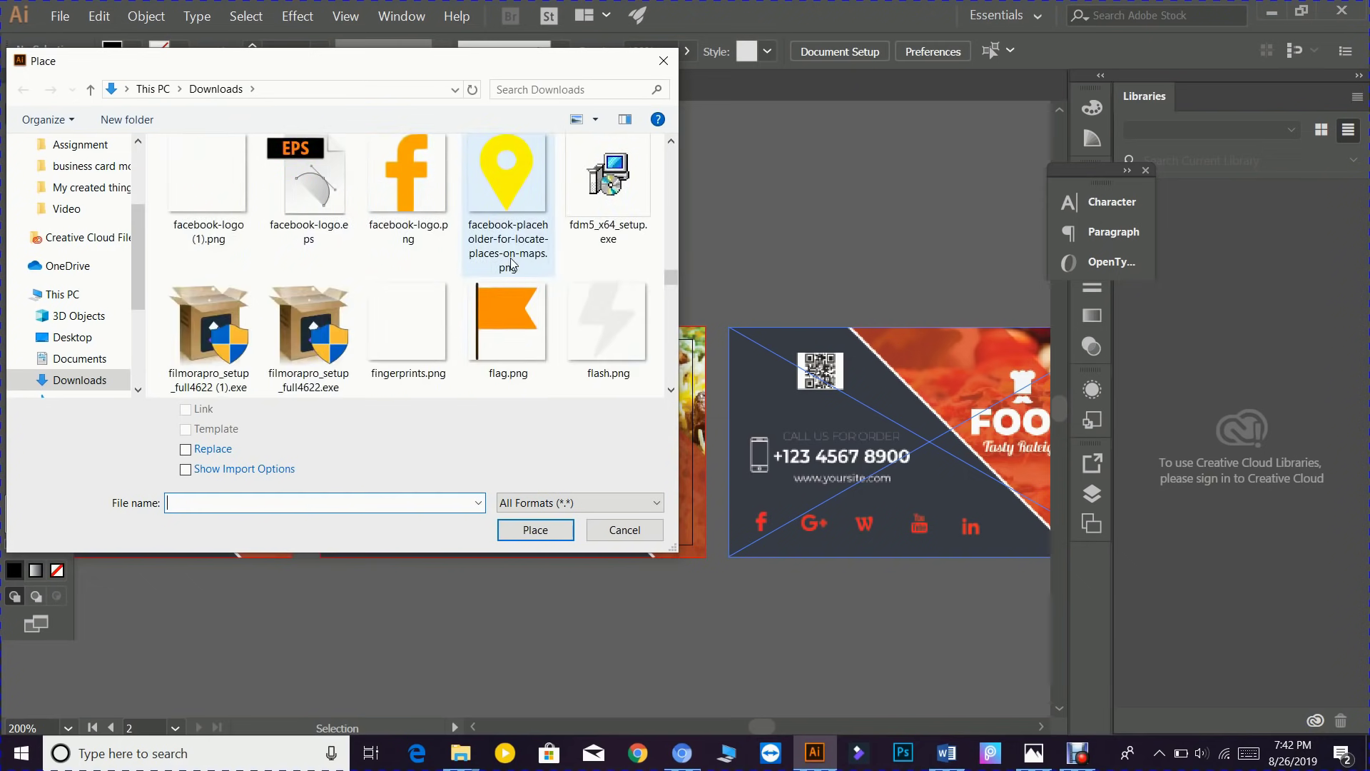
scroll(511, 264, down, 6)
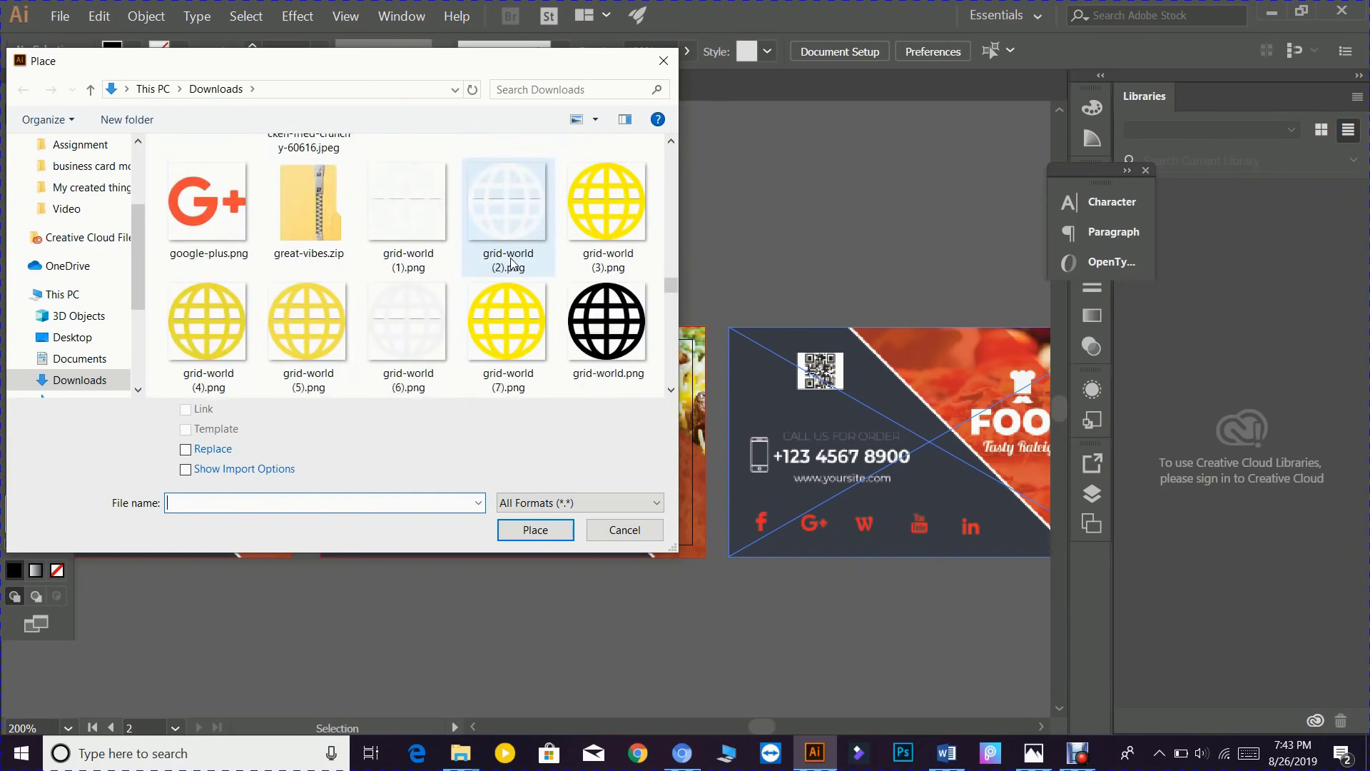
scroll(511, 262, down, 6)
scroll(511, 261, down, 2)
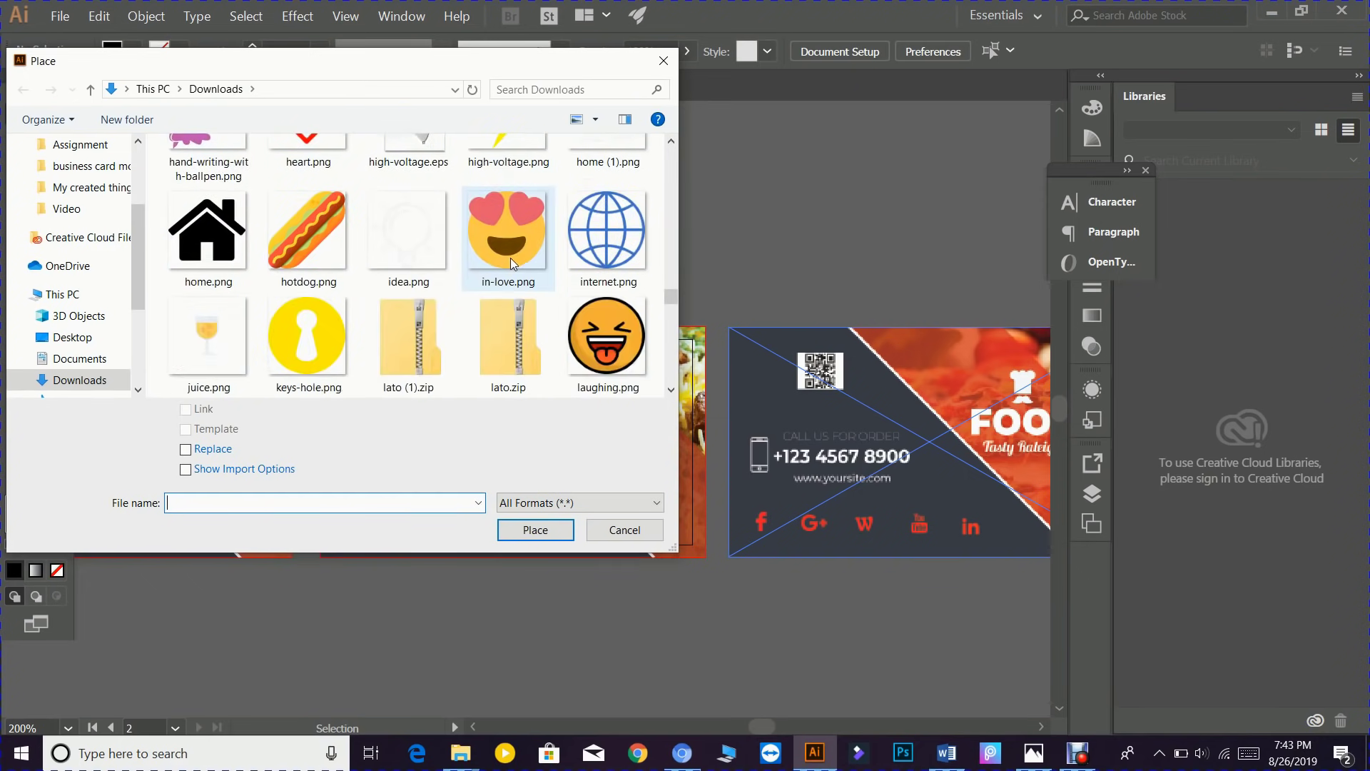
scroll(511, 262, down, 4)
scroll(511, 262, down, 8)
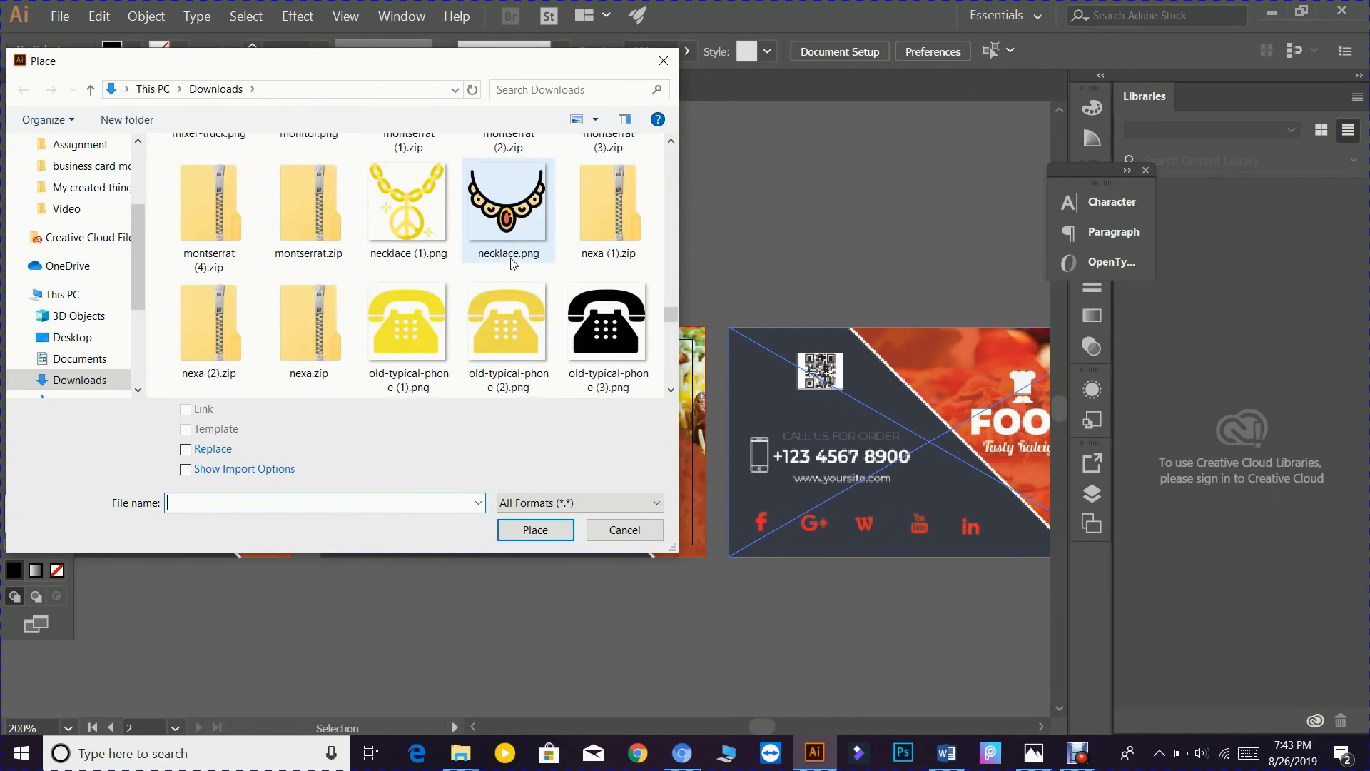
scroll(511, 263, down, 14)
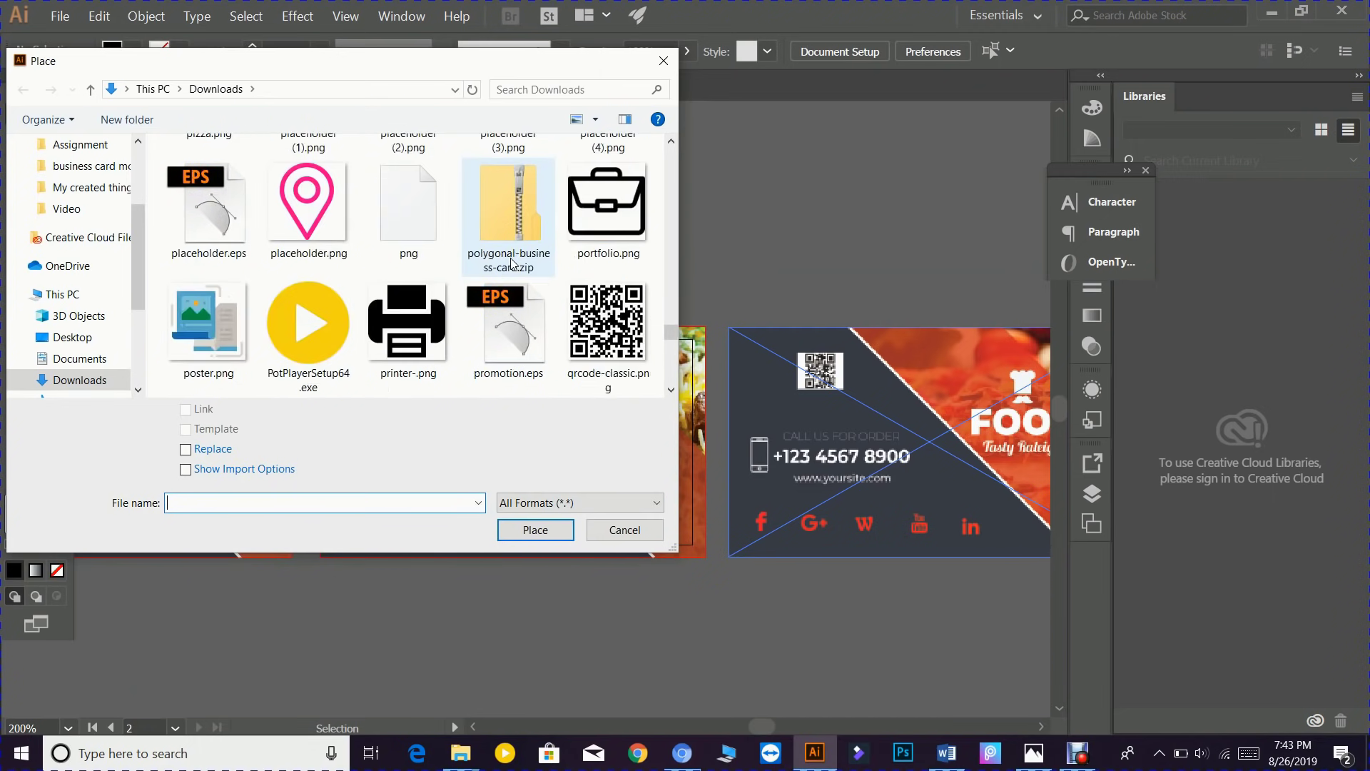
scroll(511, 262, down, 10)
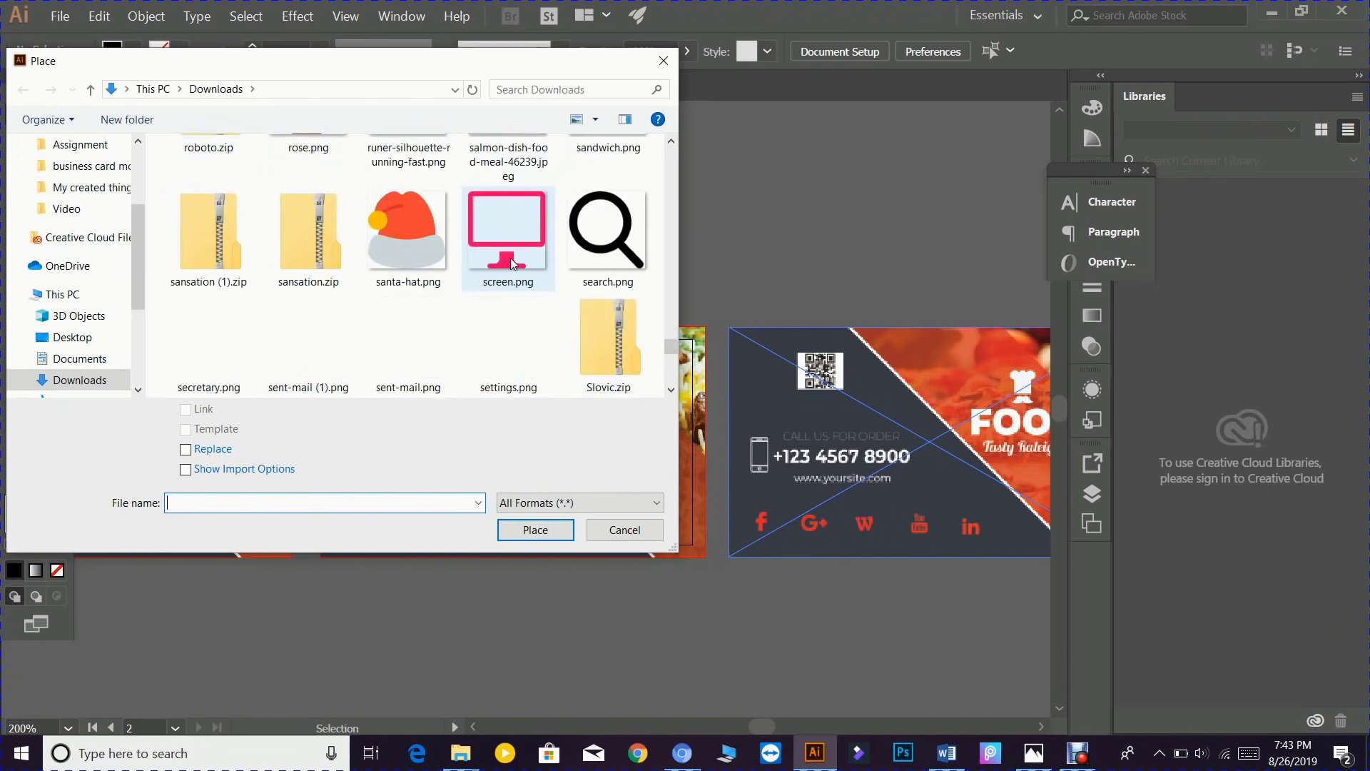
scroll(511, 262, down, 12)
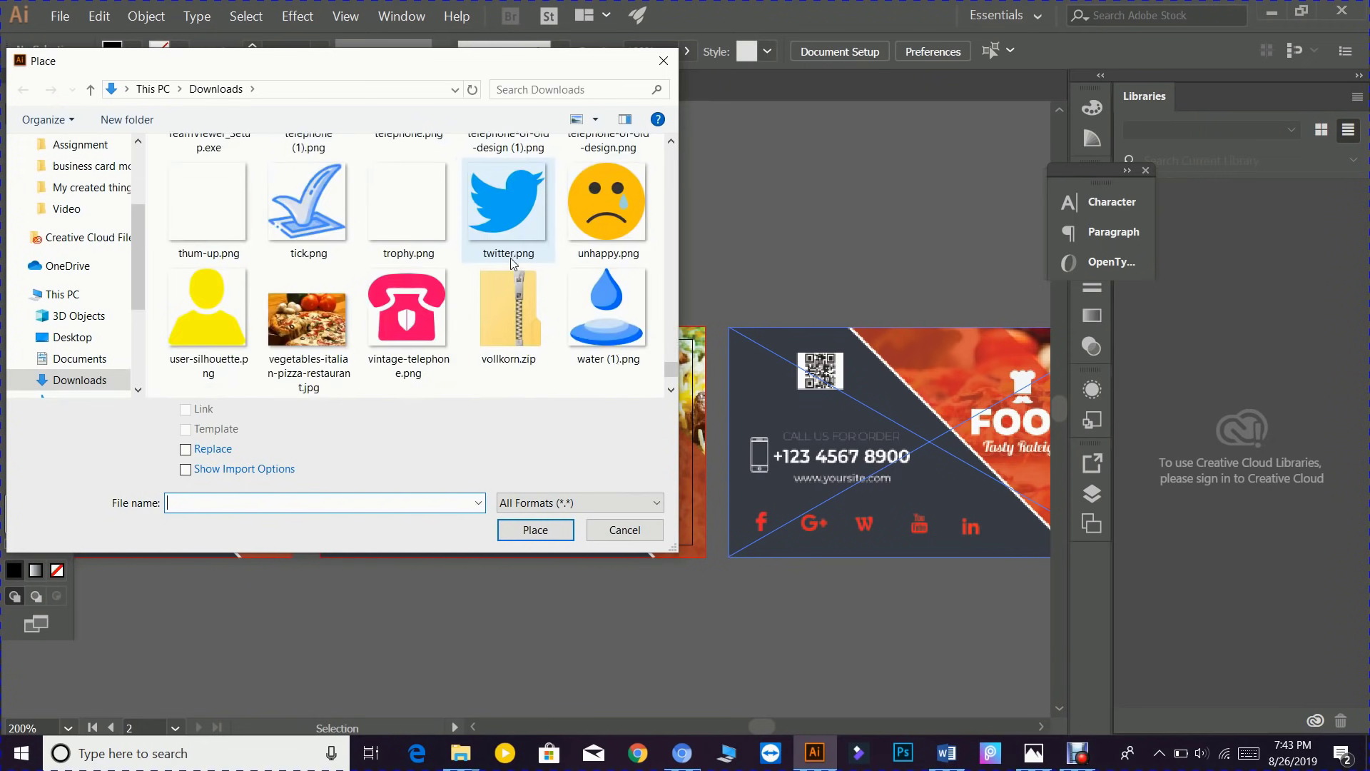
scroll(511, 263, down, 5)
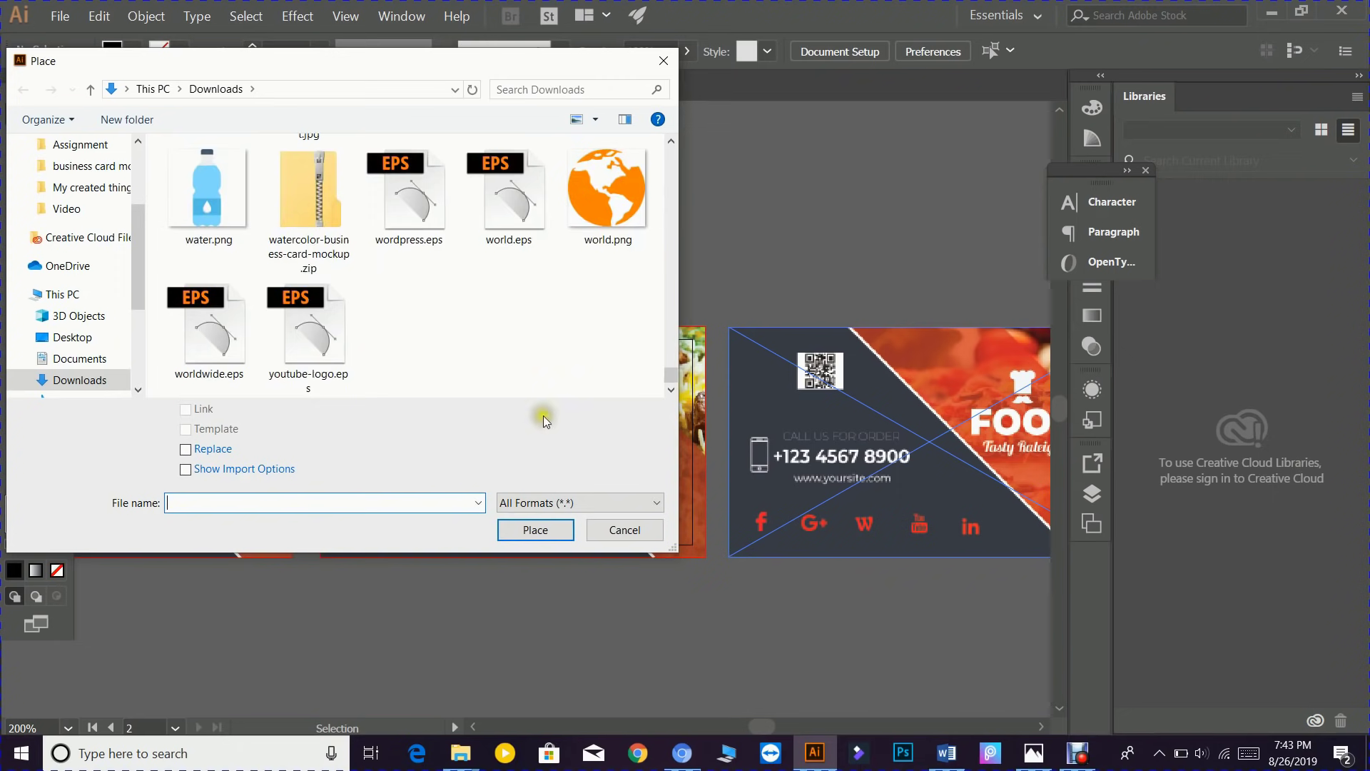
click(625, 529)
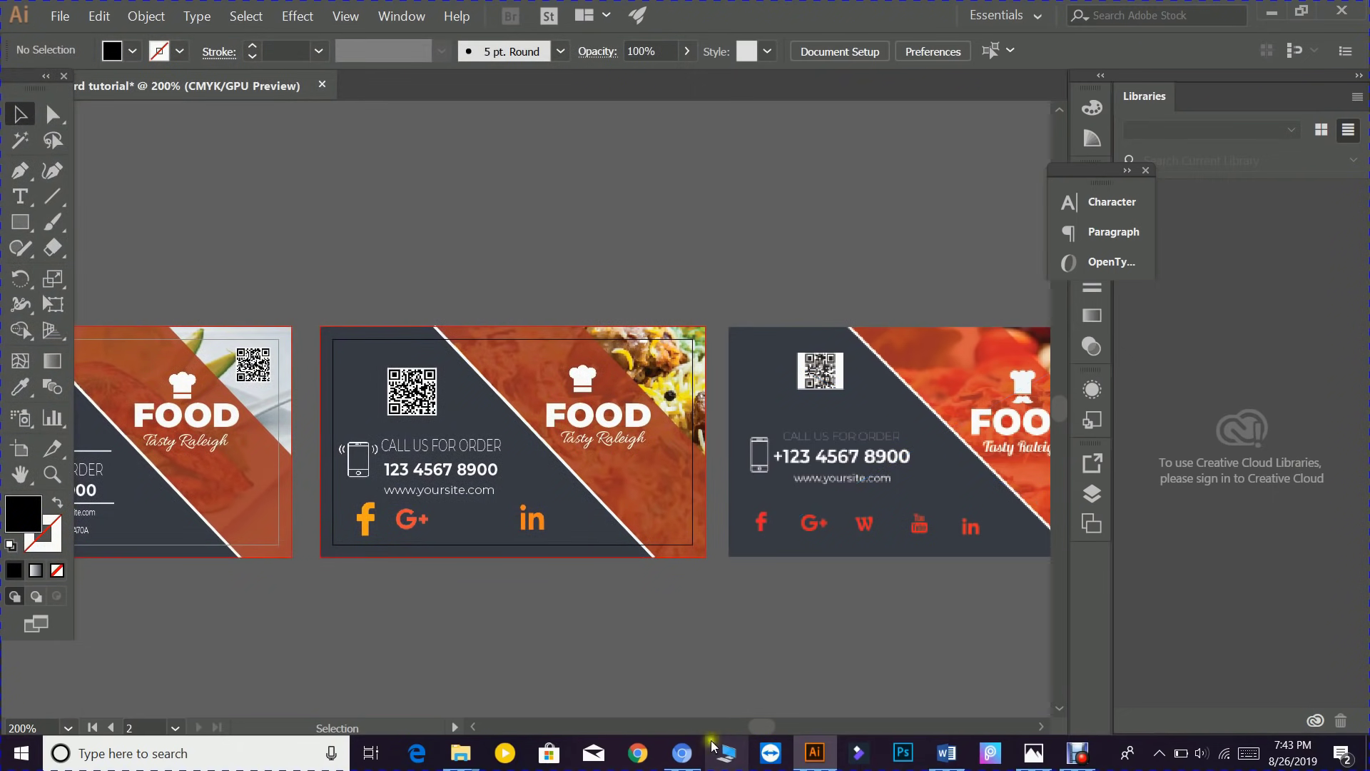
click(676, 687)
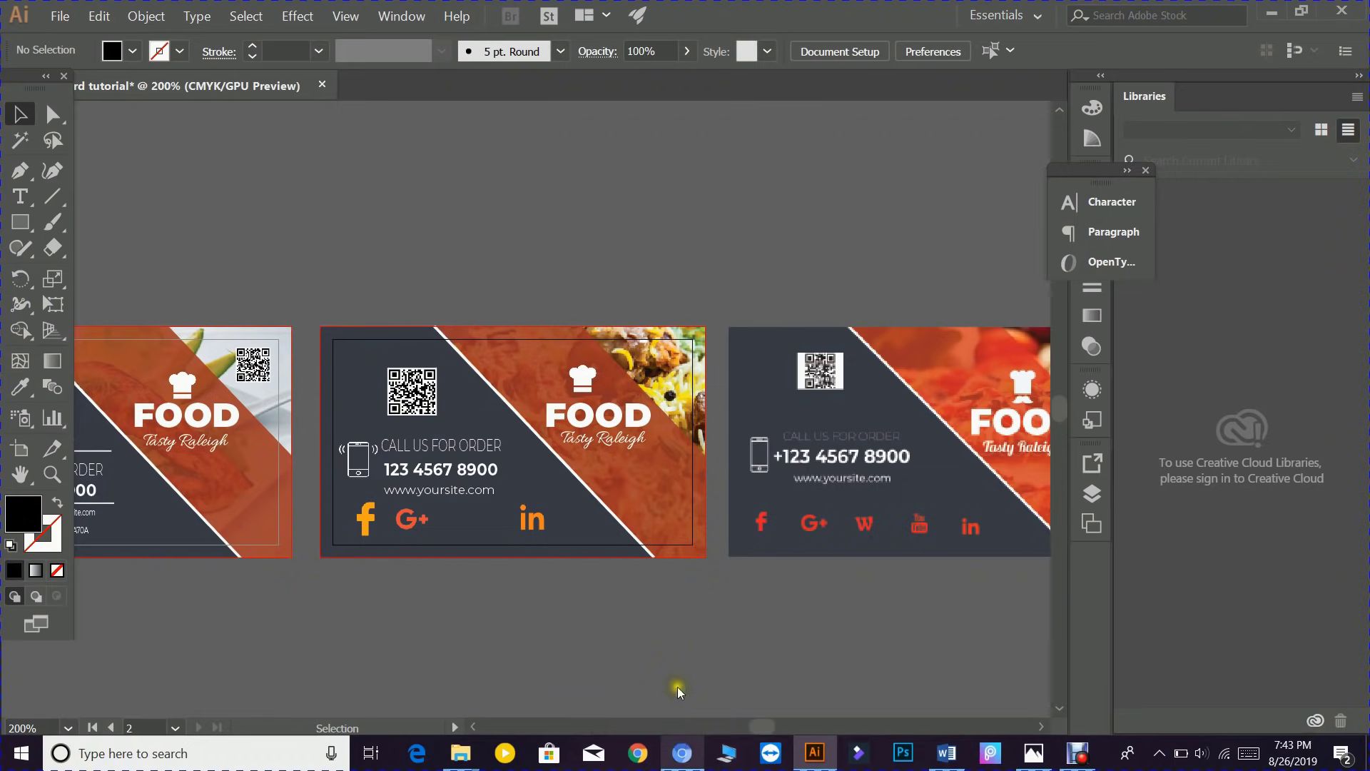
- Search Flaticon for YOUTUBE and open the black YouTube logo's details
click(303, 80)
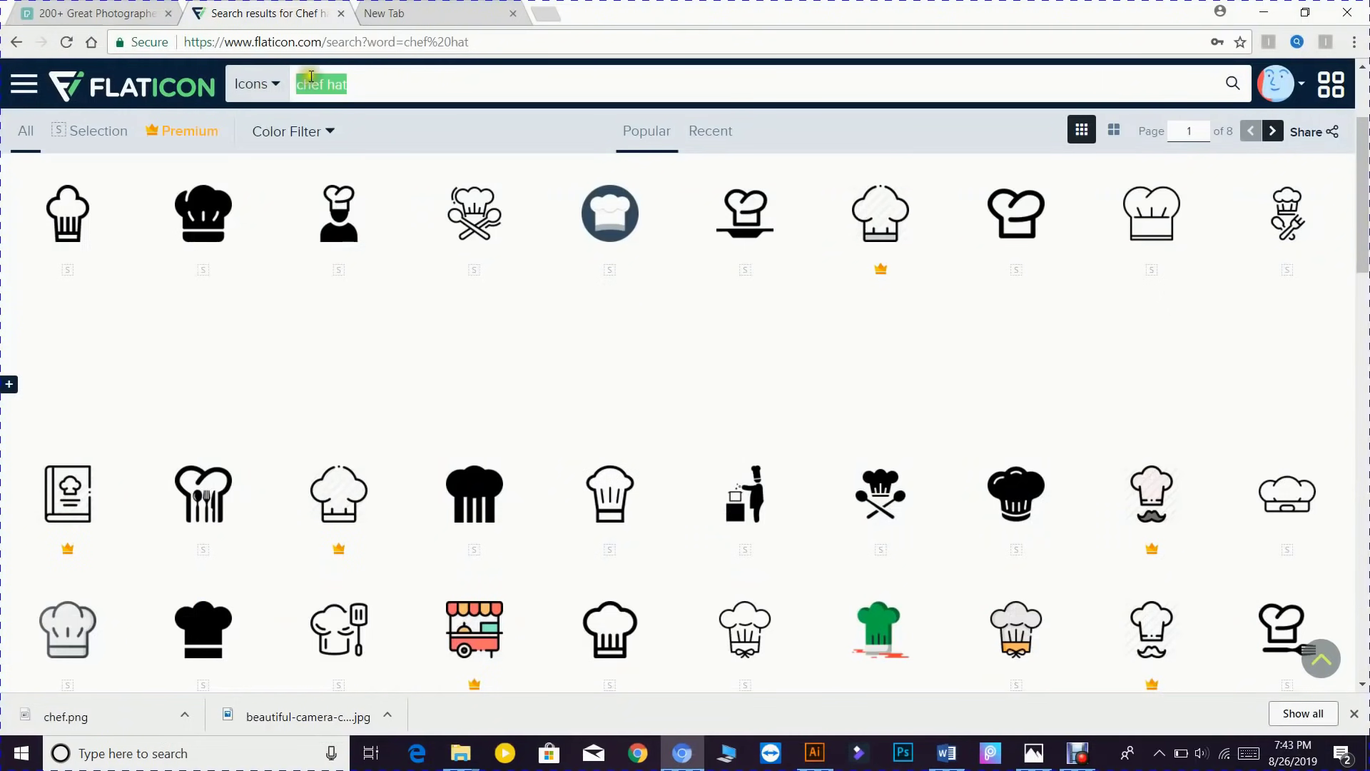
text(YO)
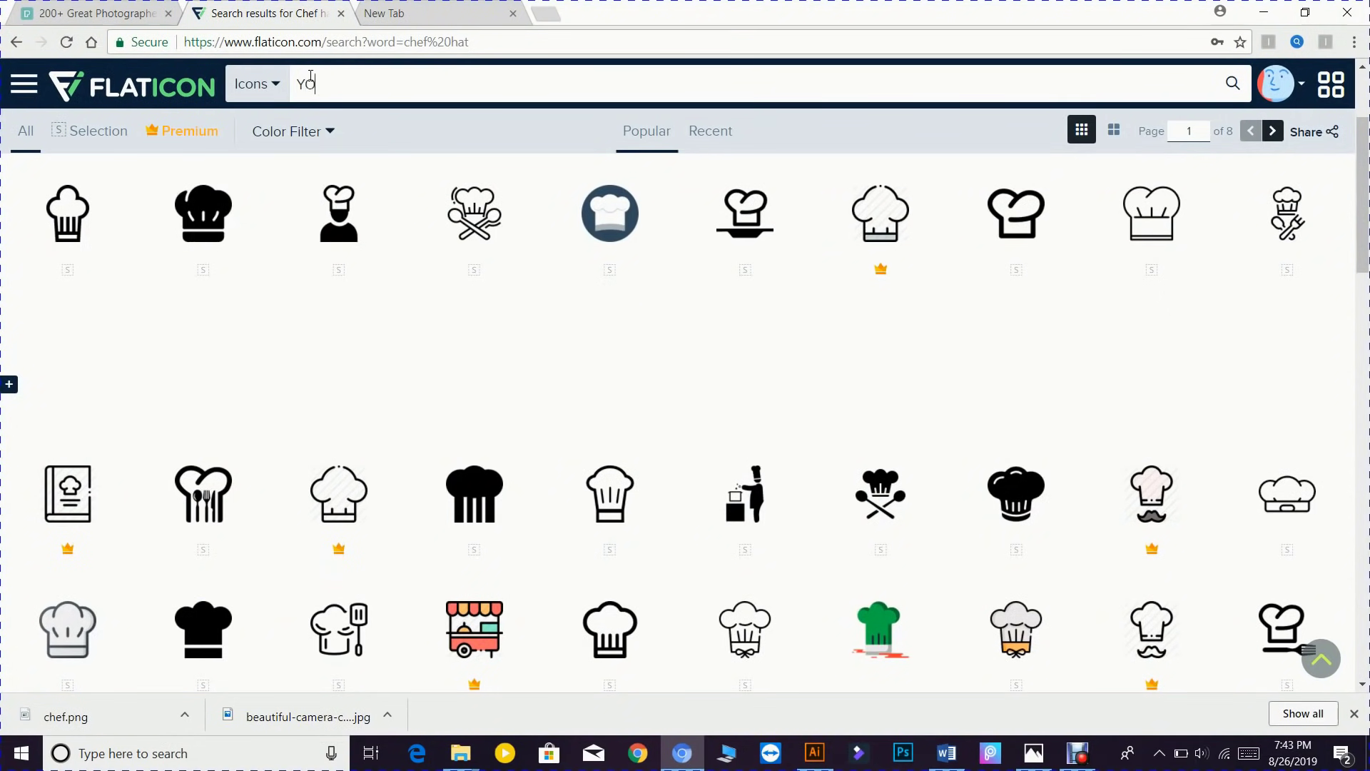
text(UTUBE)
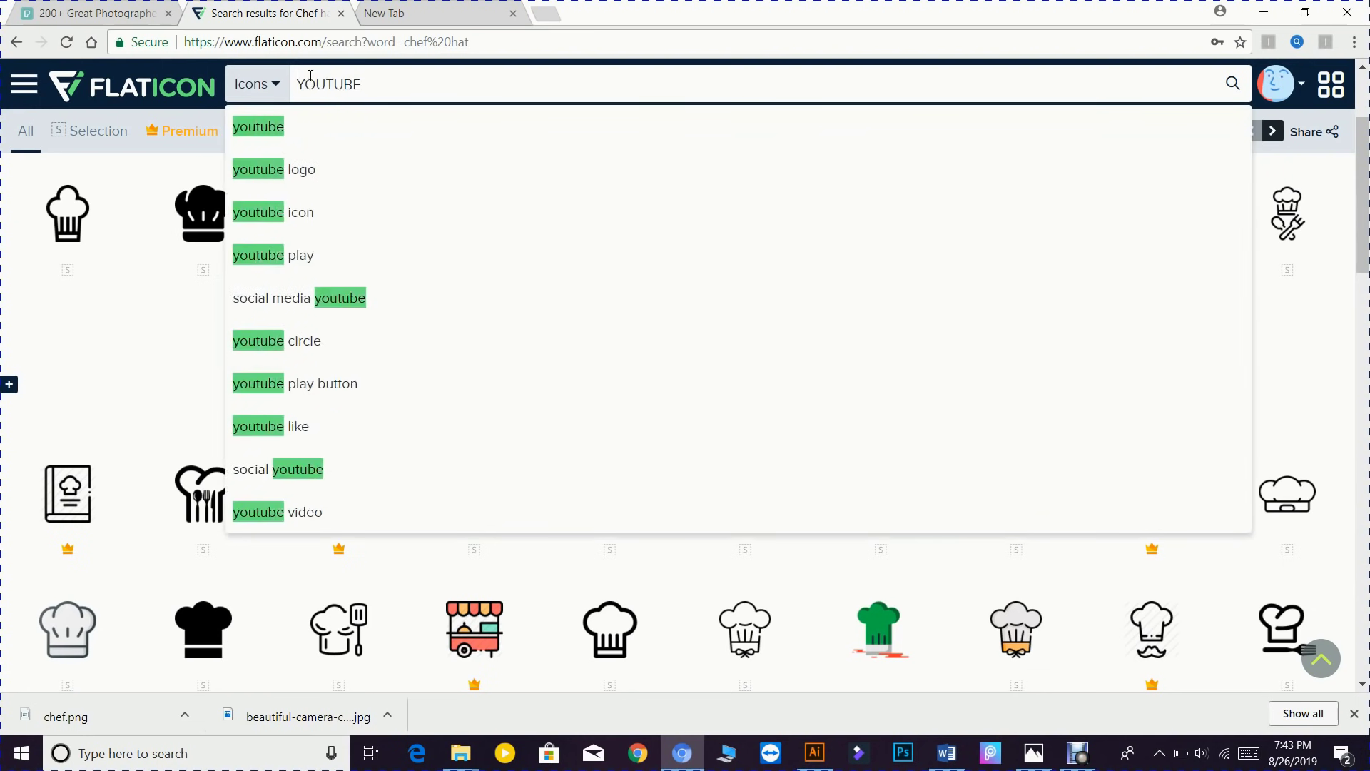
key(Return)
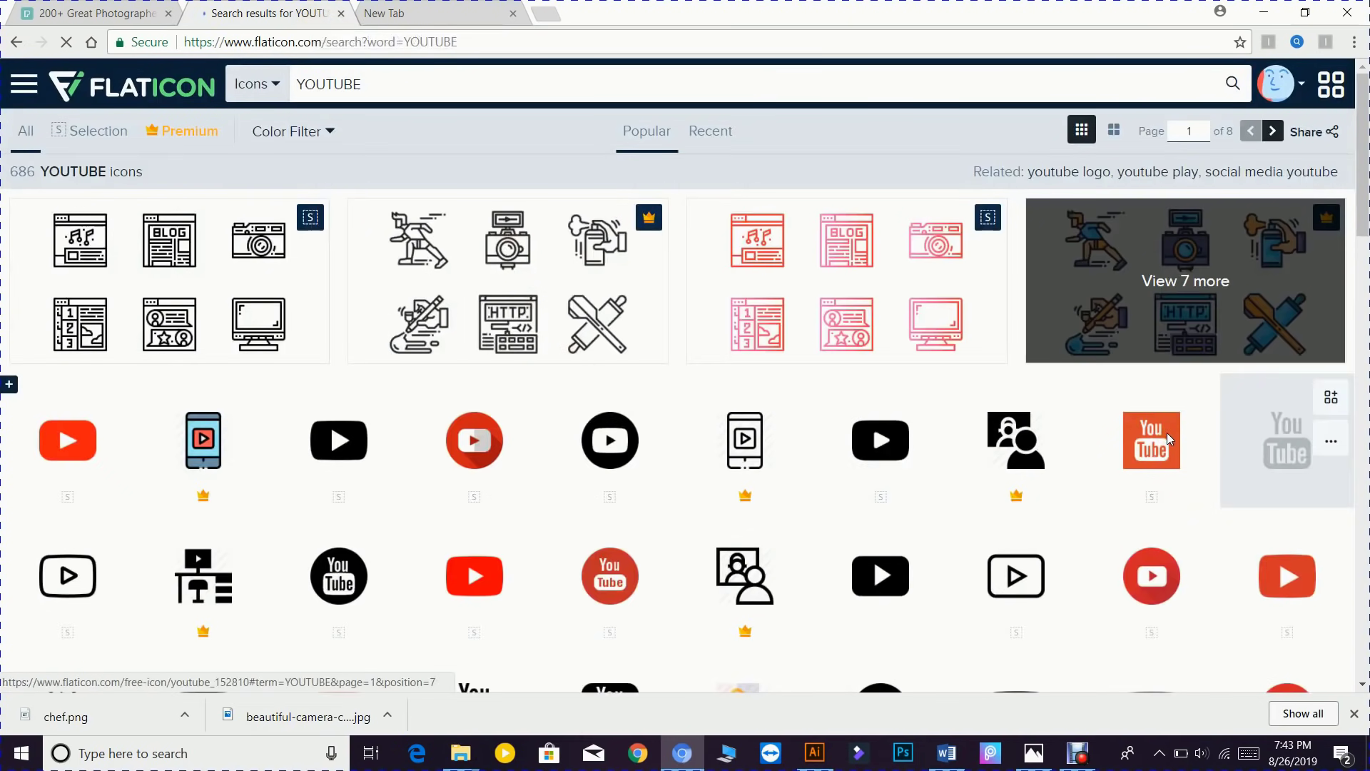
click(1167, 432)
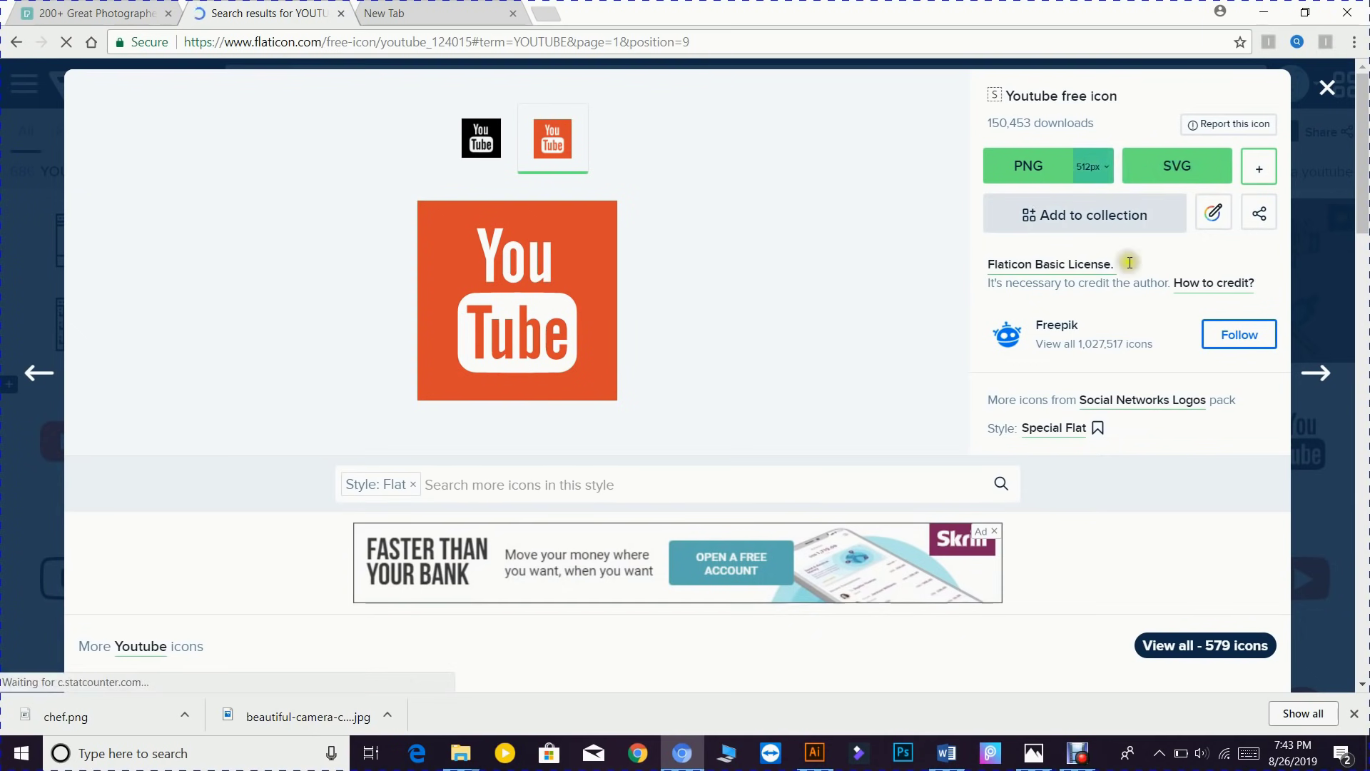
click(1325, 90)
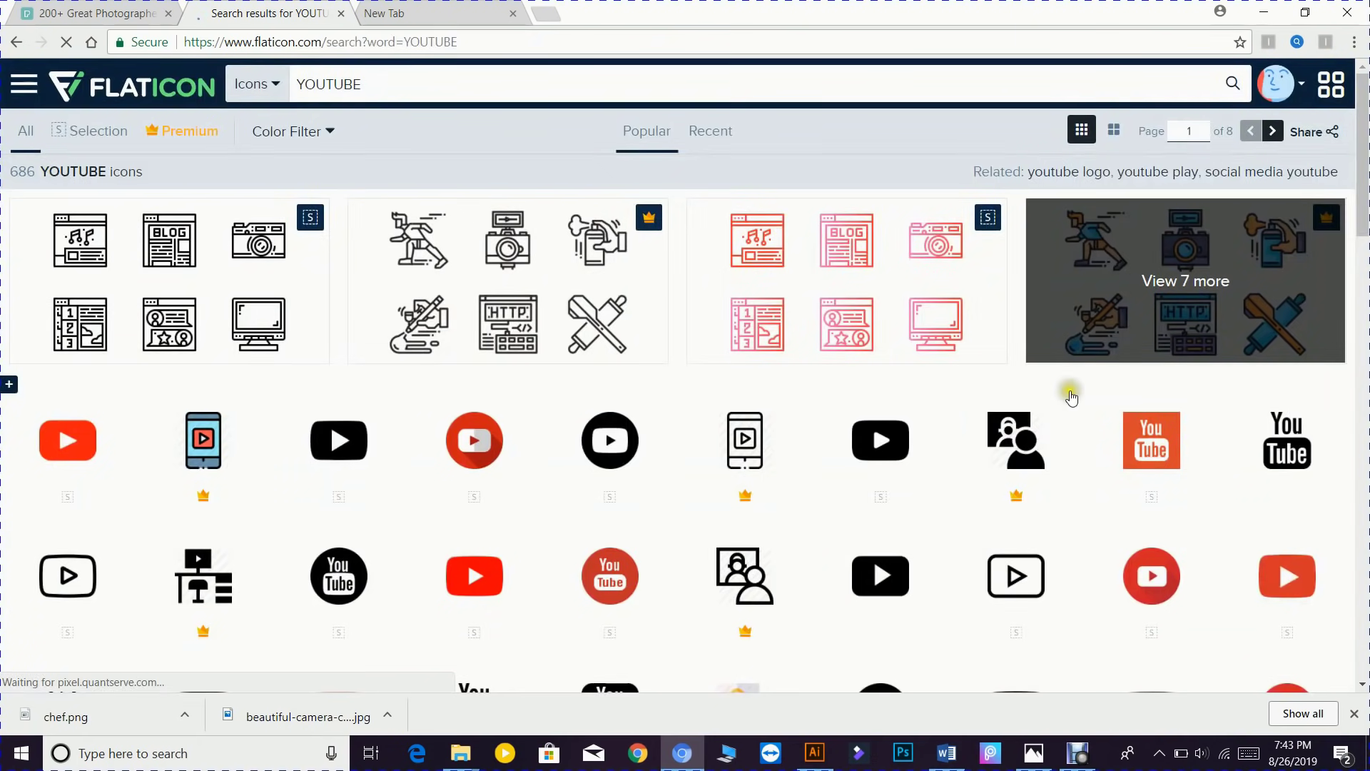
scroll(1071, 397, down, 2)
click(1296, 261)
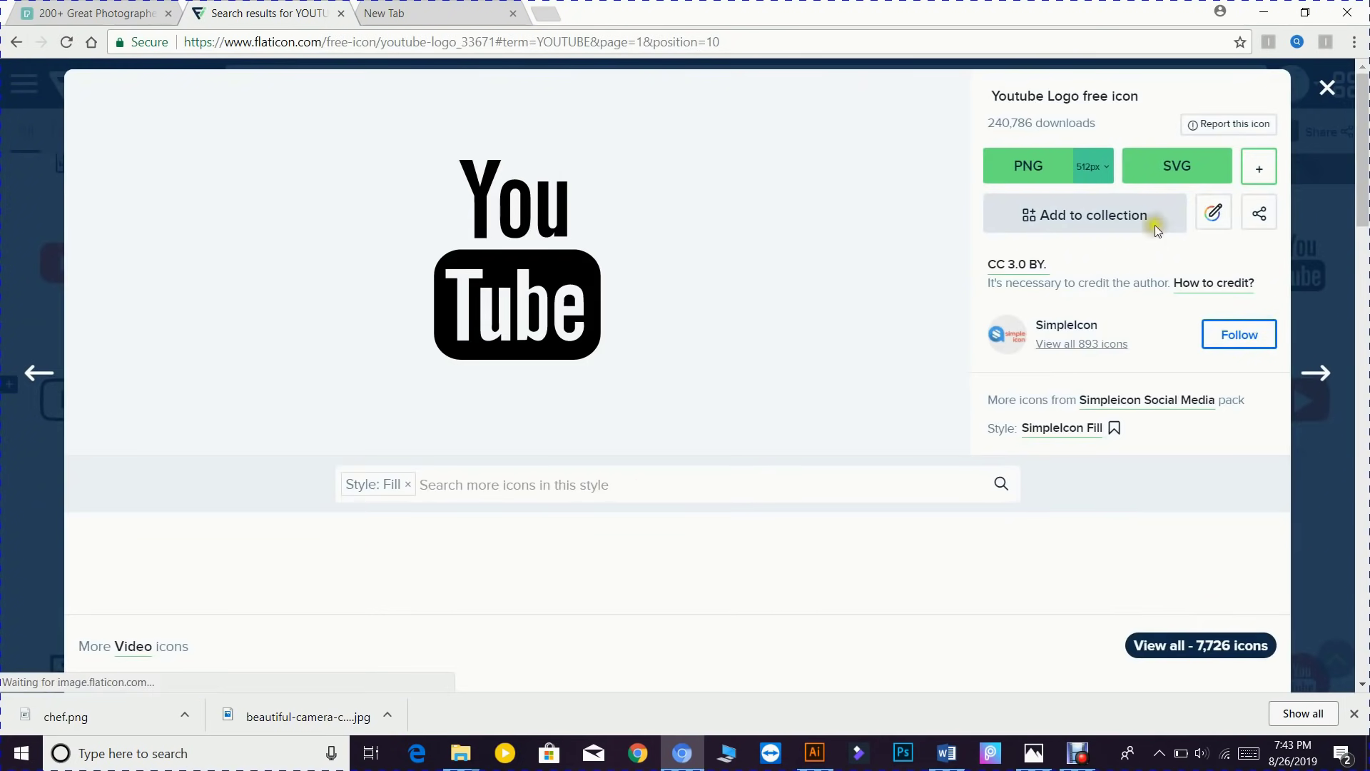
- Recolour the YouTube logo red and download it as a 512 px PNG
click(1218, 216)
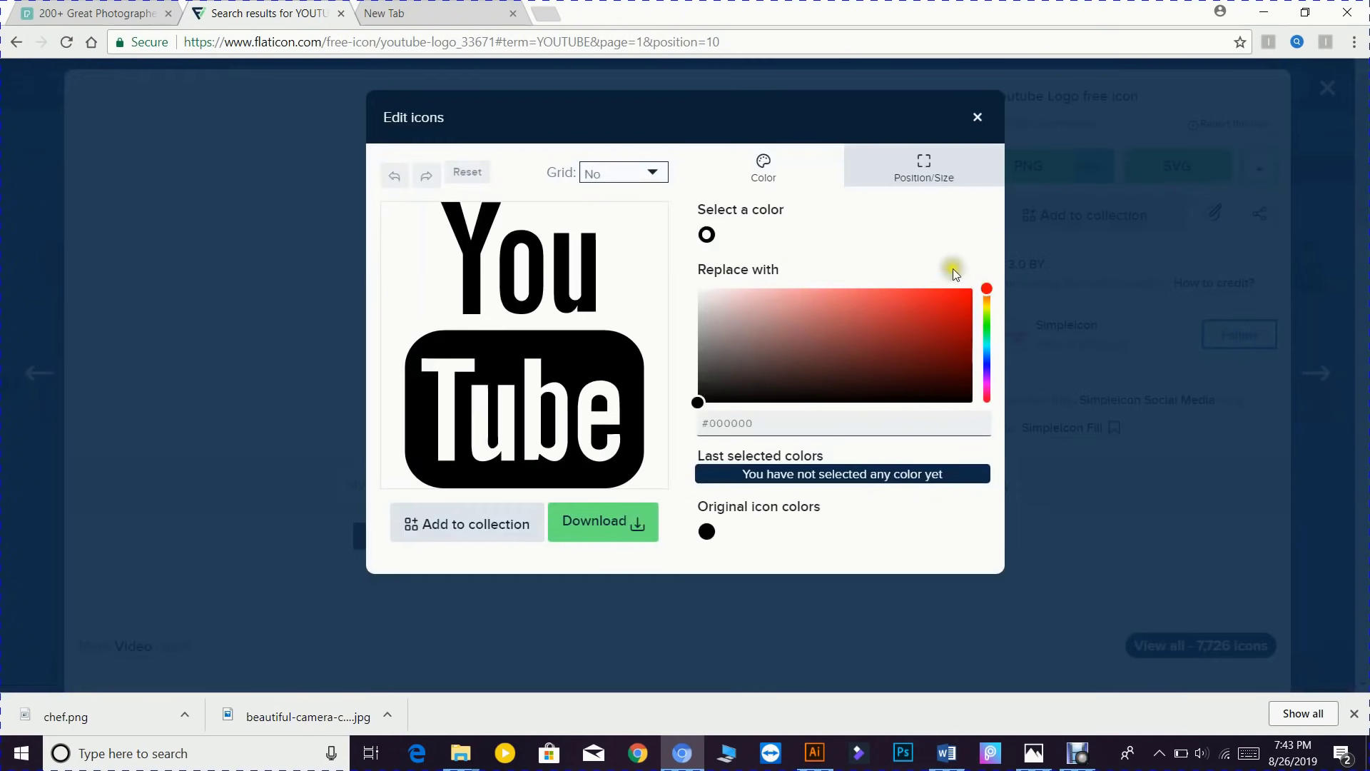
drag(965, 310, 972, 269)
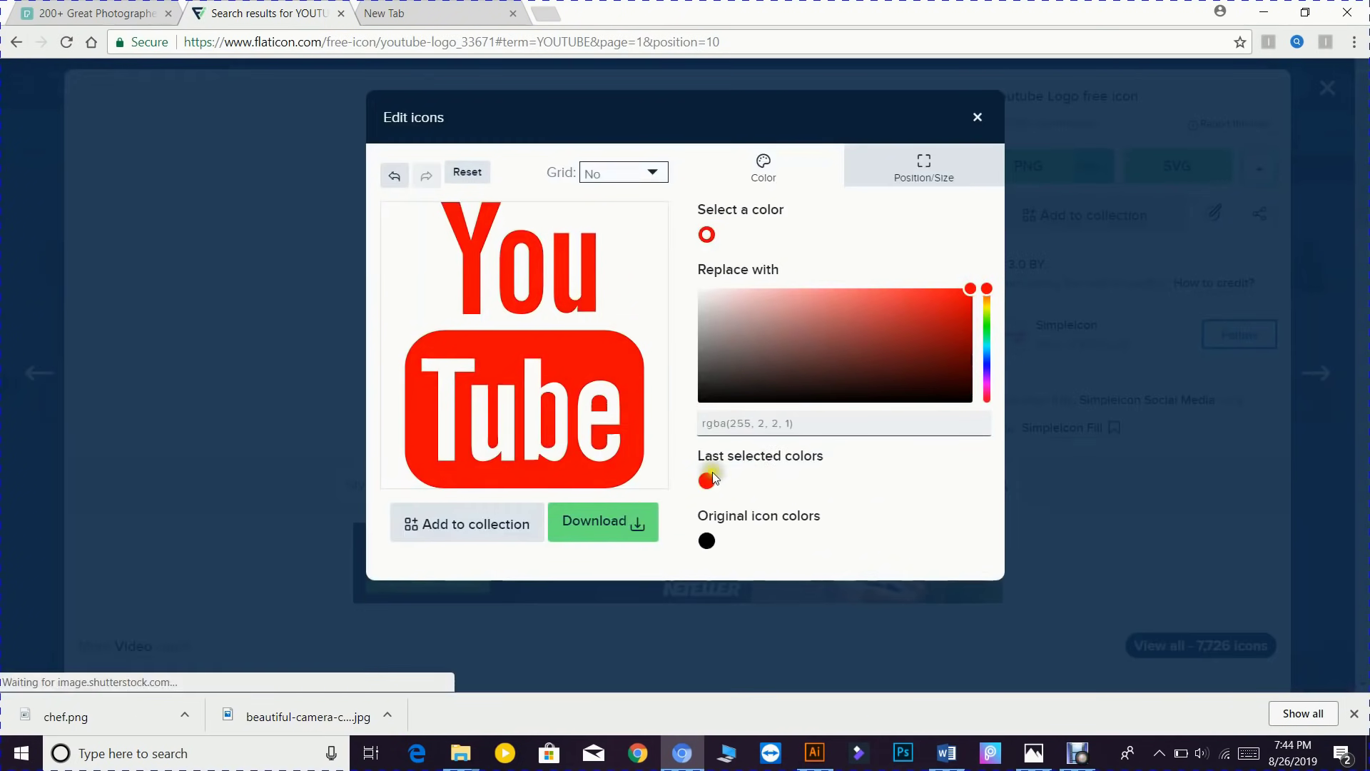
click(606, 523)
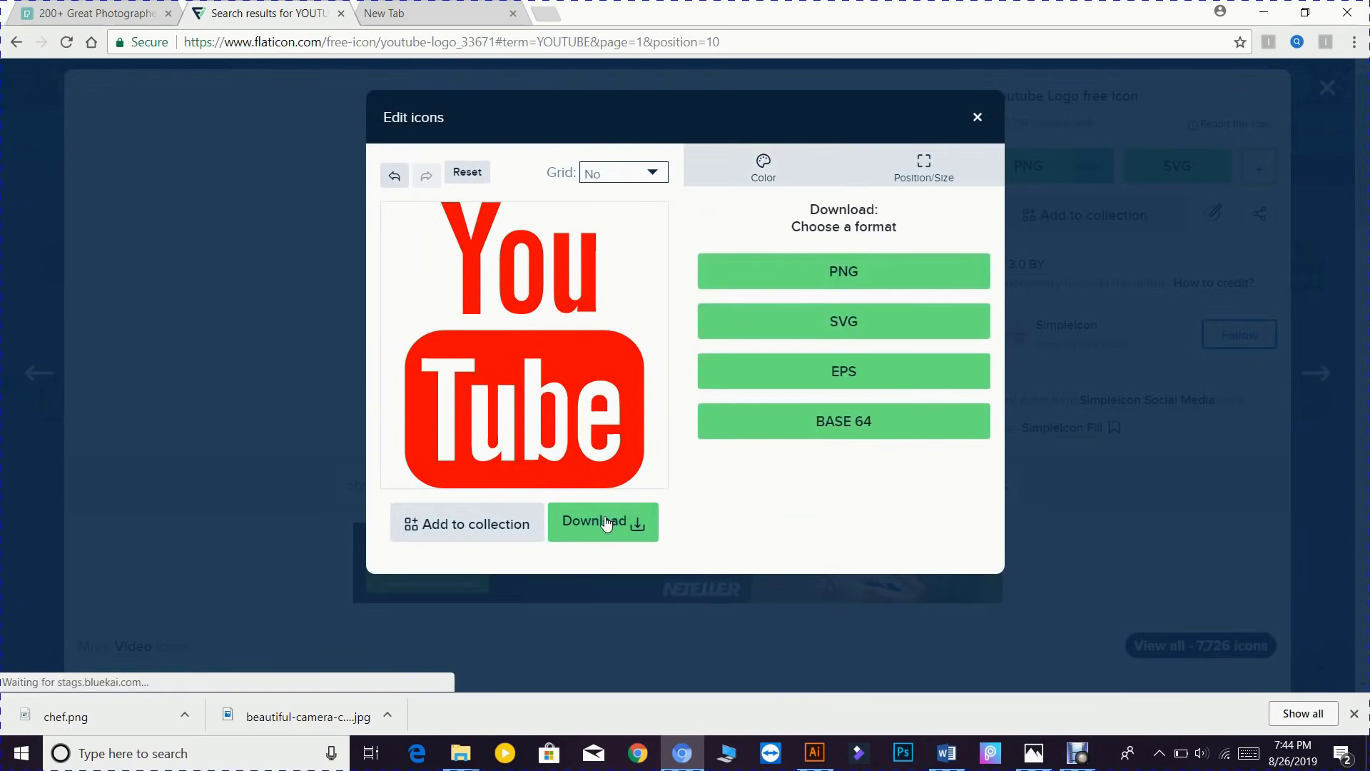
click(930, 280)
click(937, 344)
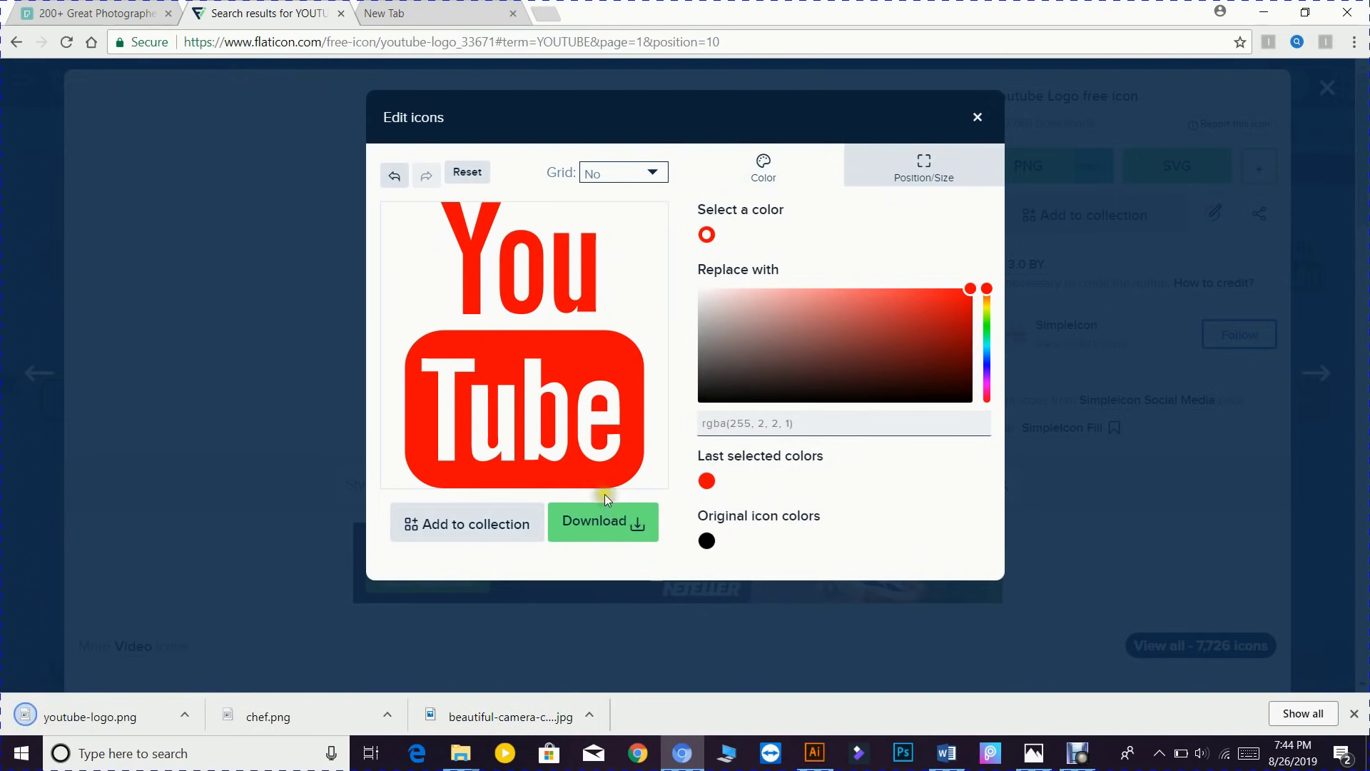
click(977, 118)
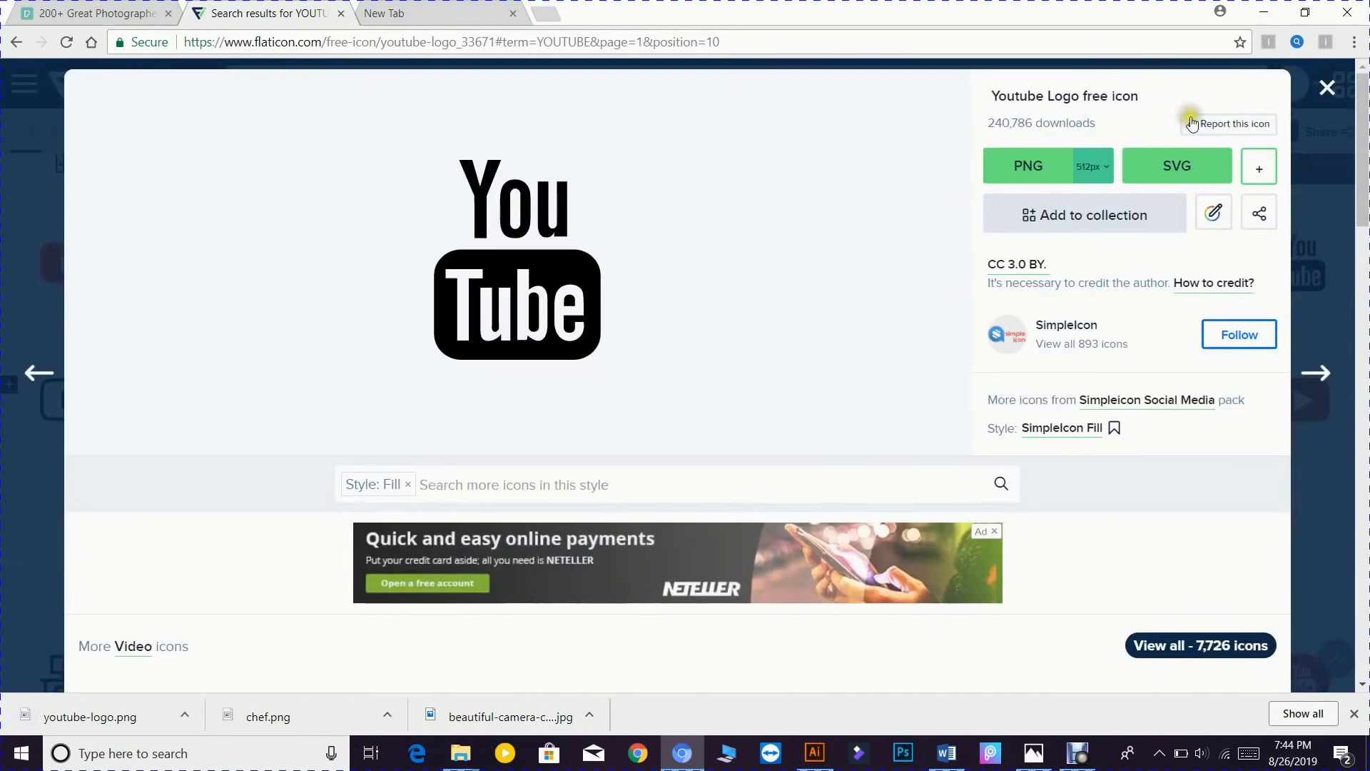
- Replace the YOUTUBE query with W LOGO and run the search, then return to Illustrator
click(1328, 87)
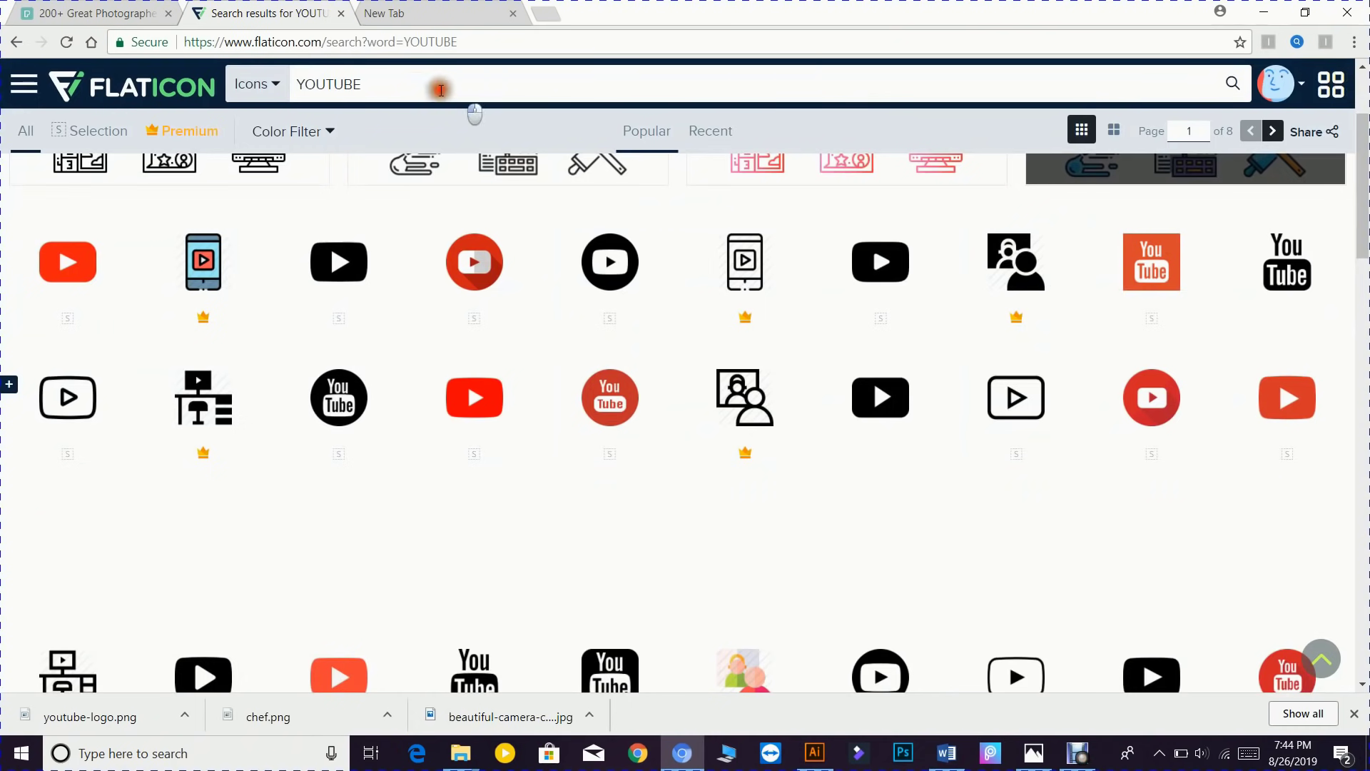
drag(439, 84, 227, 84)
text(W)
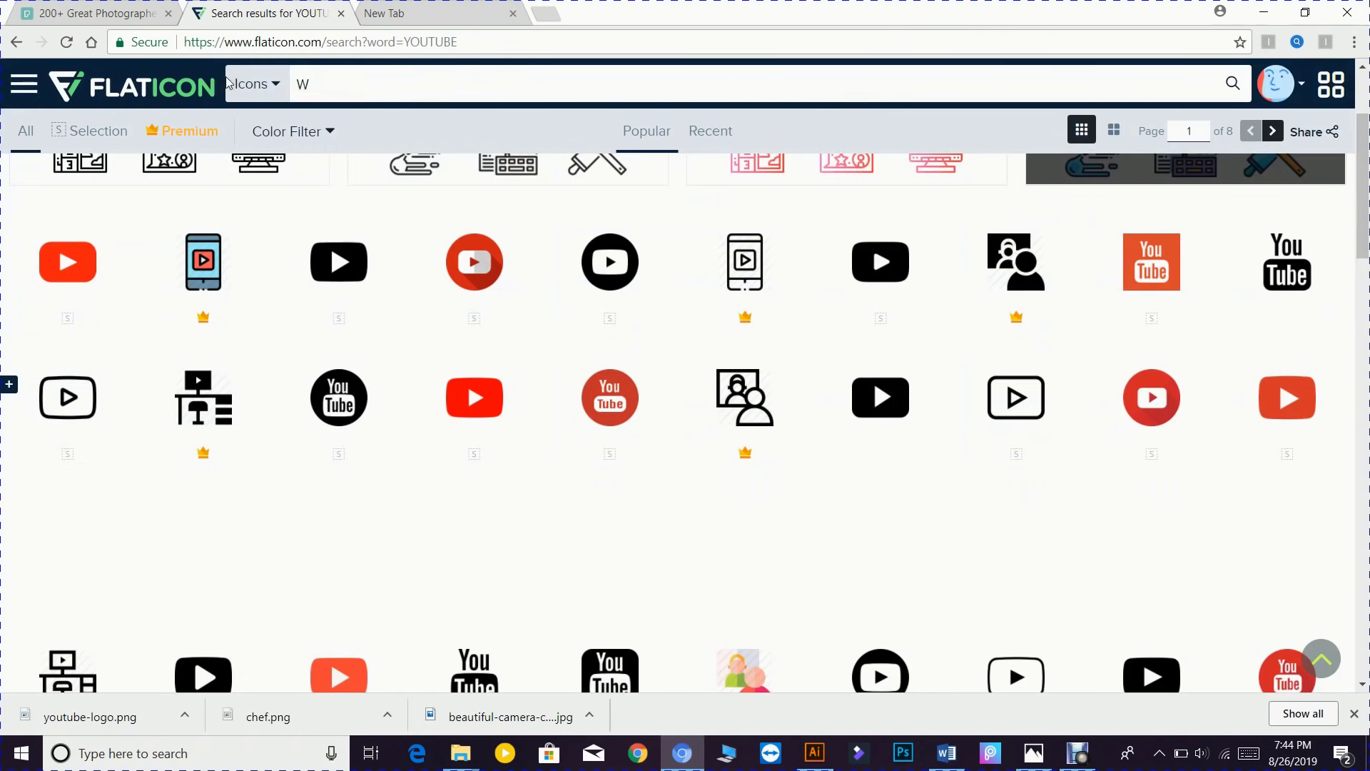
key(Return)
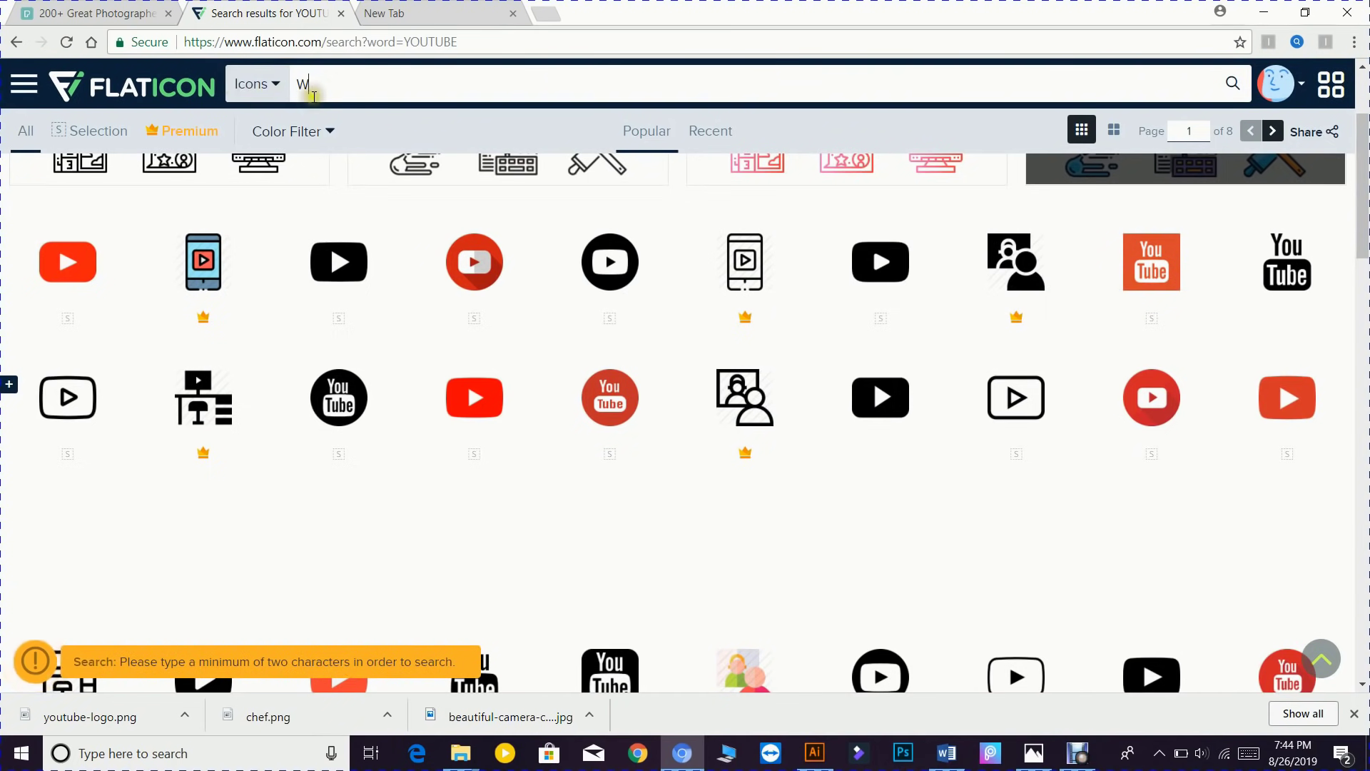
key(Return)
text(LOGO)
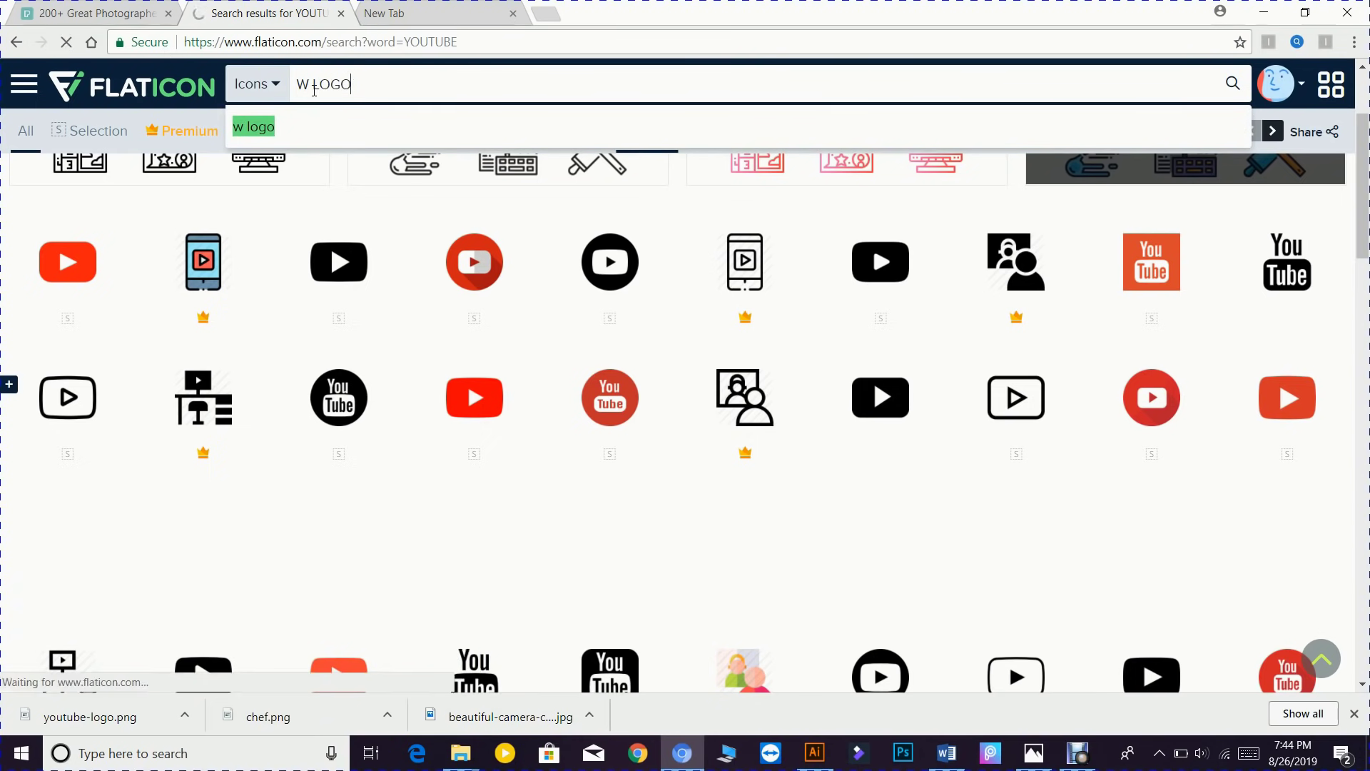
click(314, 125)
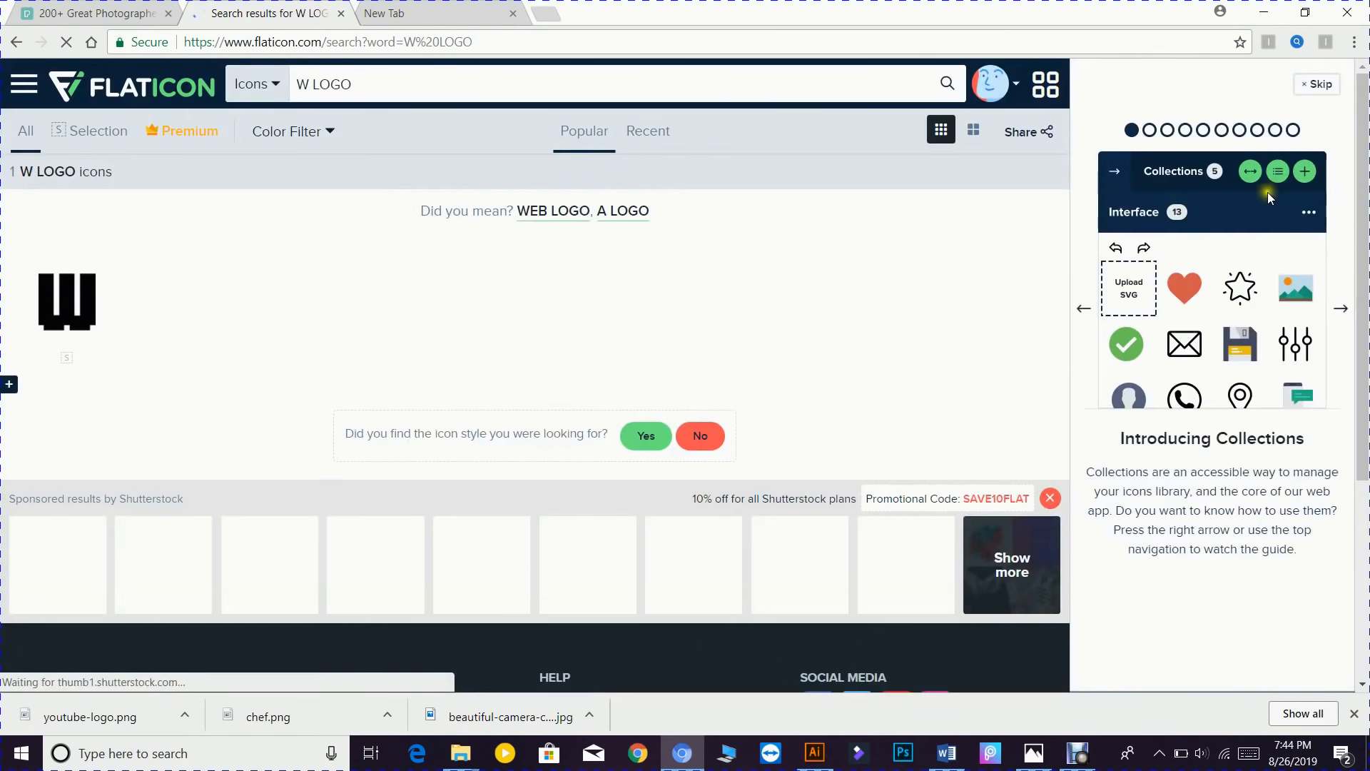
click(1264, 12)
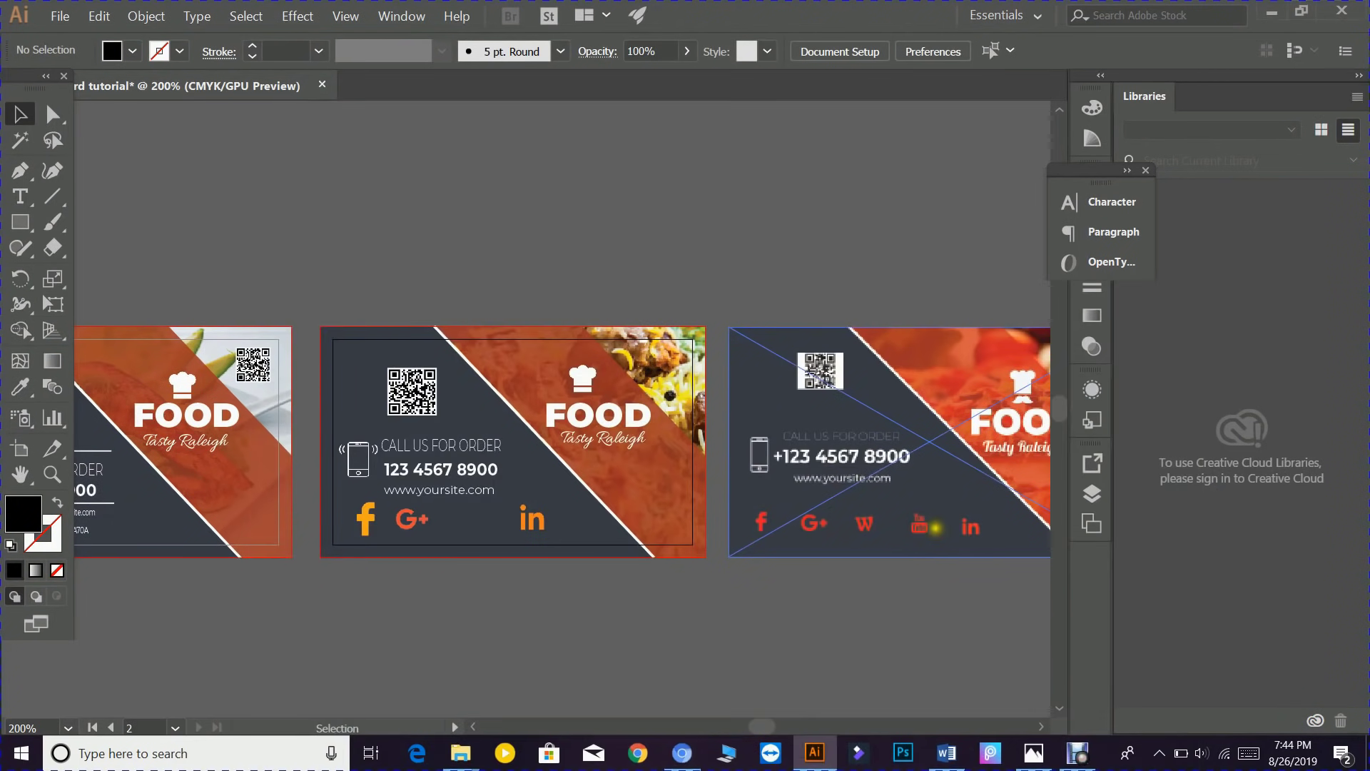
- Place youtube-logo.png into the middle card's bottom icon row
click(60, 16)
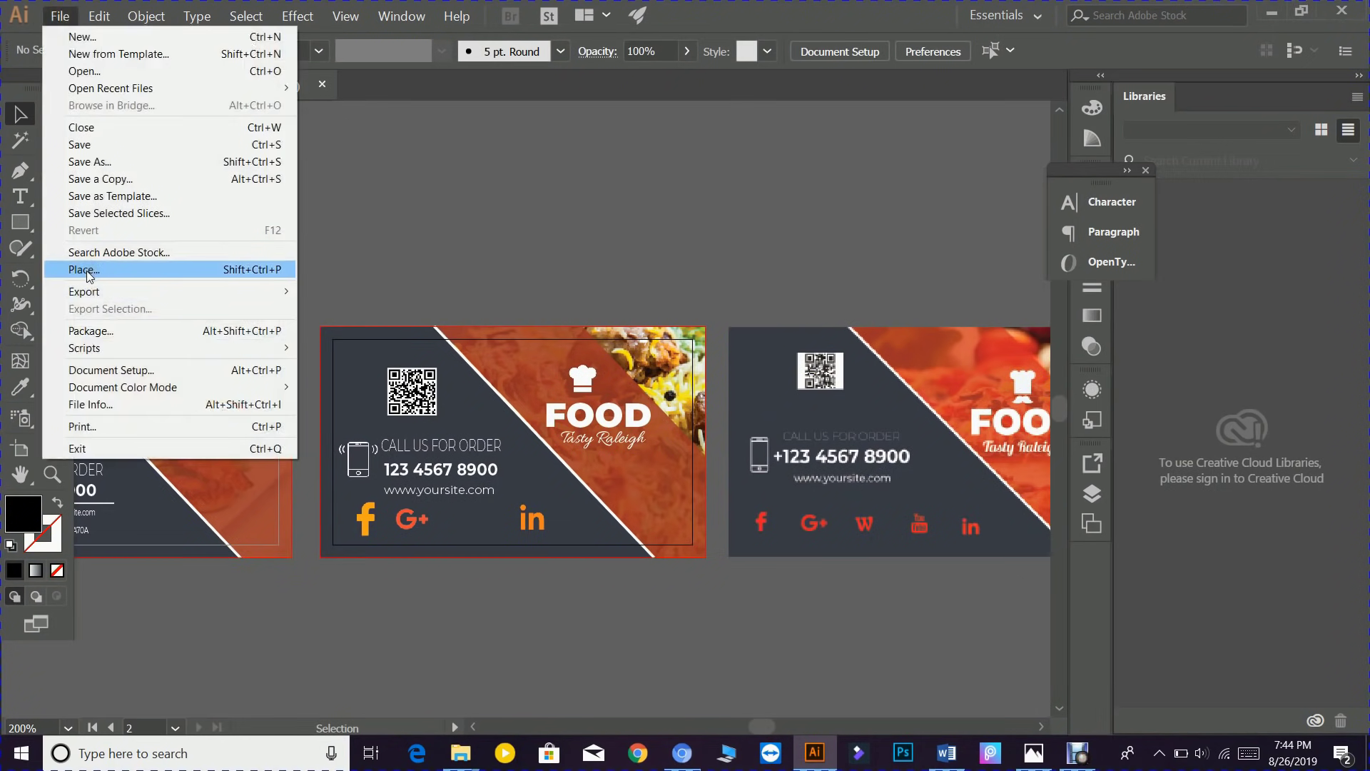
click(87, 271)
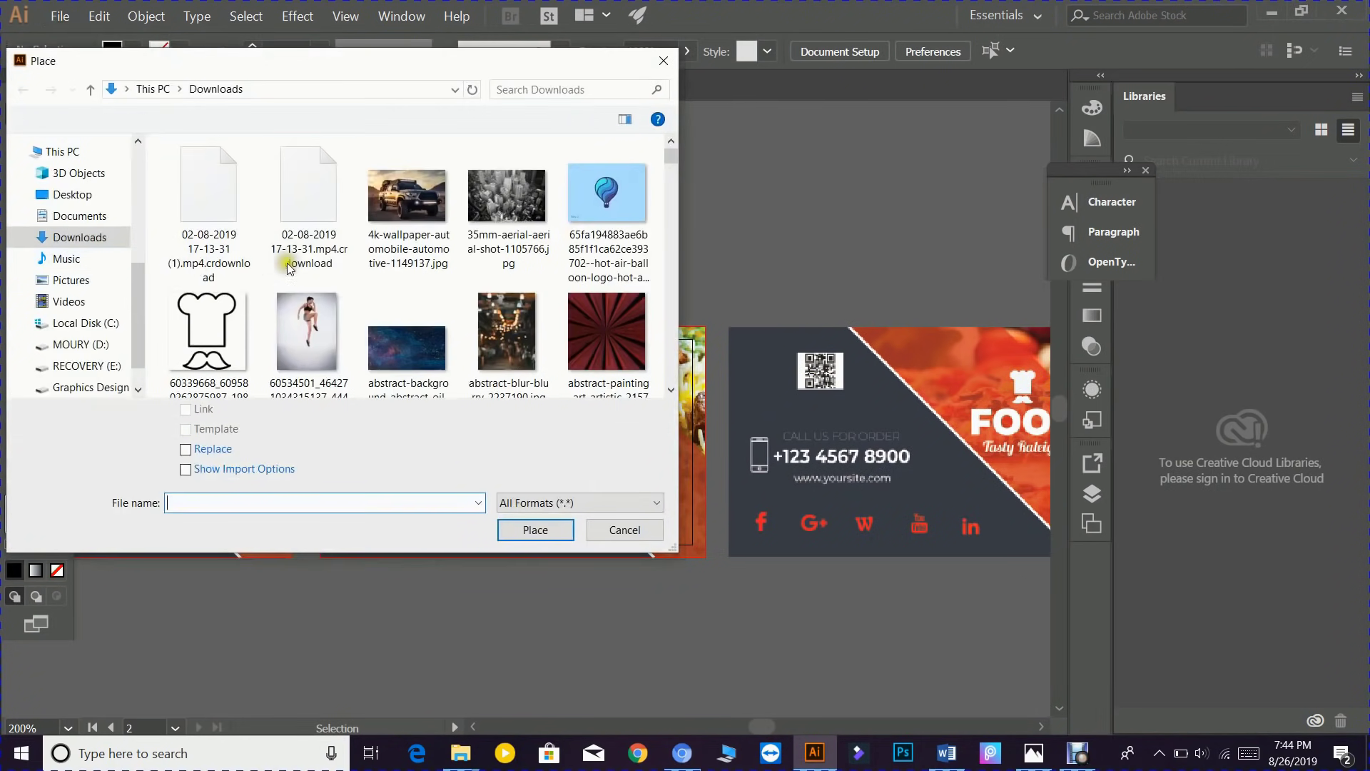
click(670, 211)
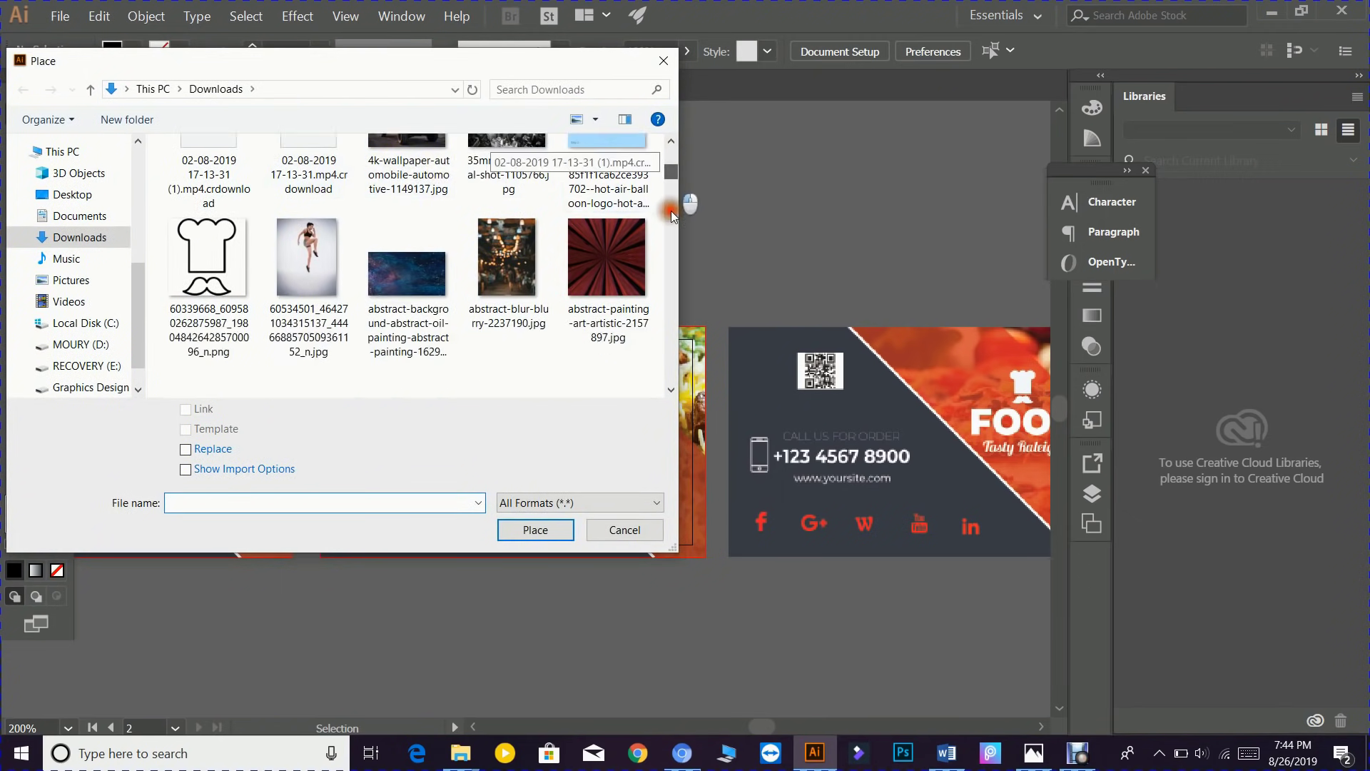
drag(671, 212, 662, 384)
click(401, 307)
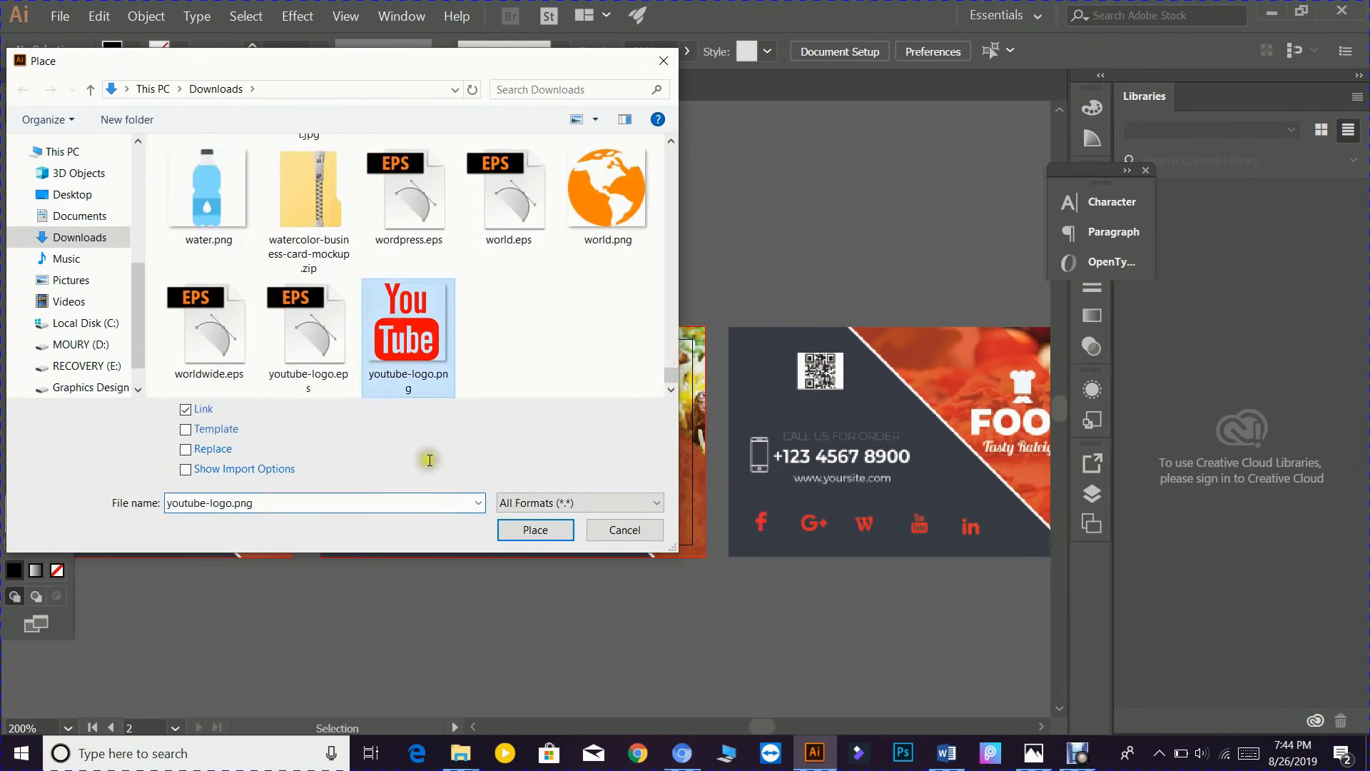
click(525, 529)
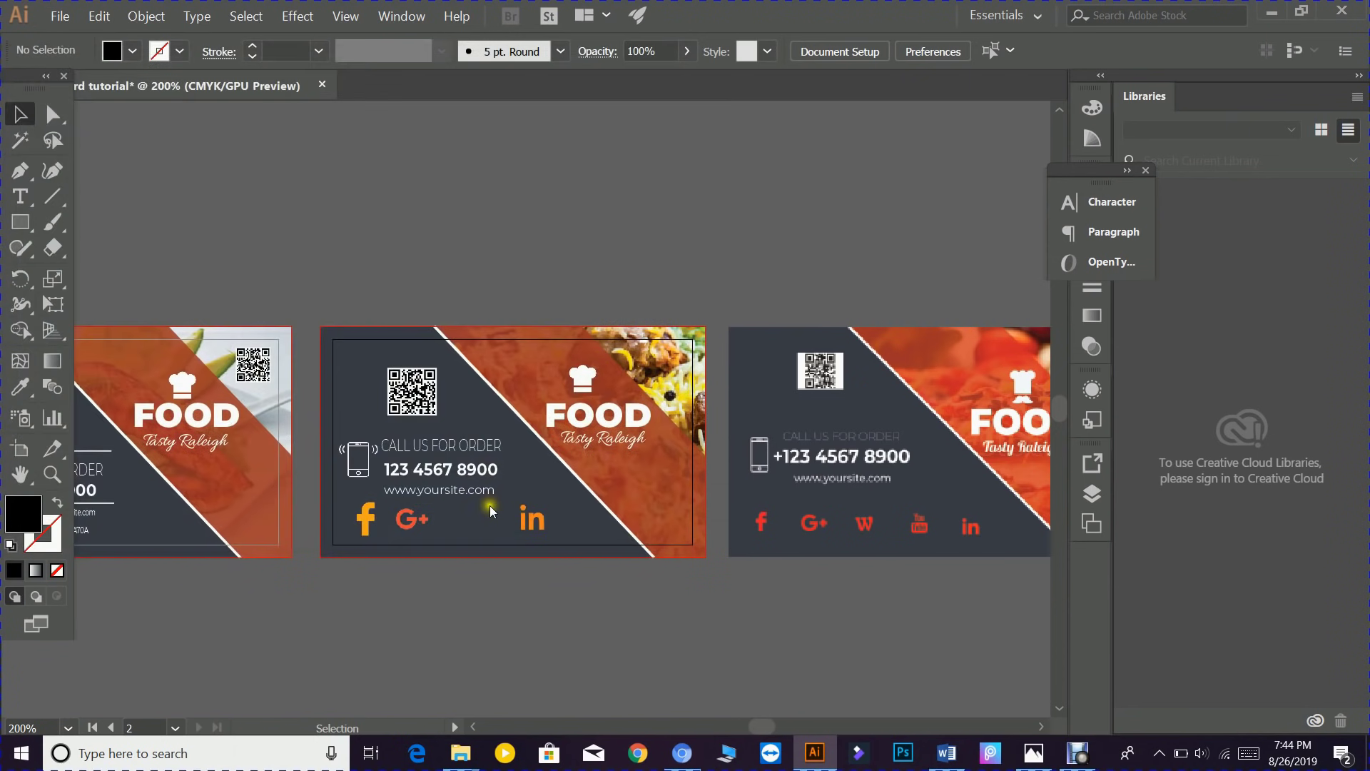
mouse_move(451, 508)
mouse_down()
mouse_move(479, 533)
mouse_move(524, 523)
mouse_move(451, 520)
mouse_up()
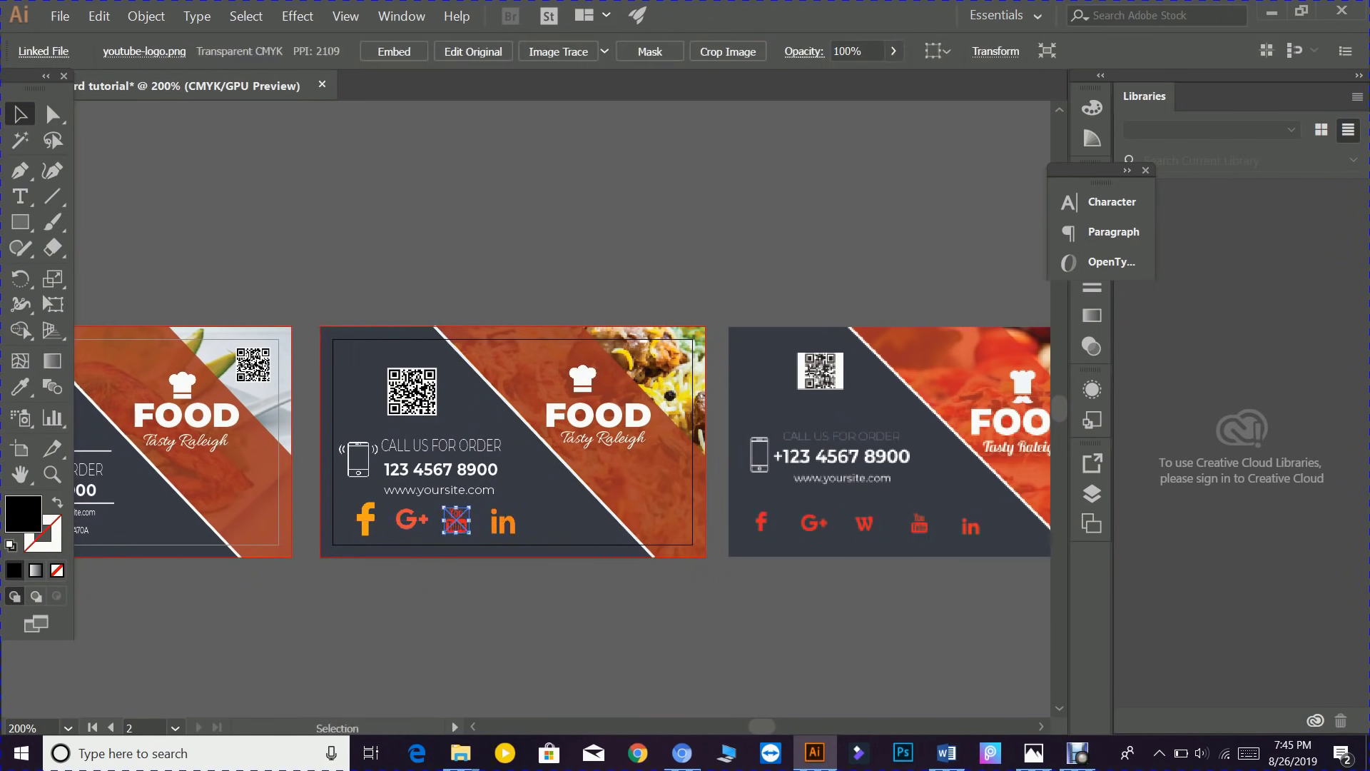
click(443, 585)
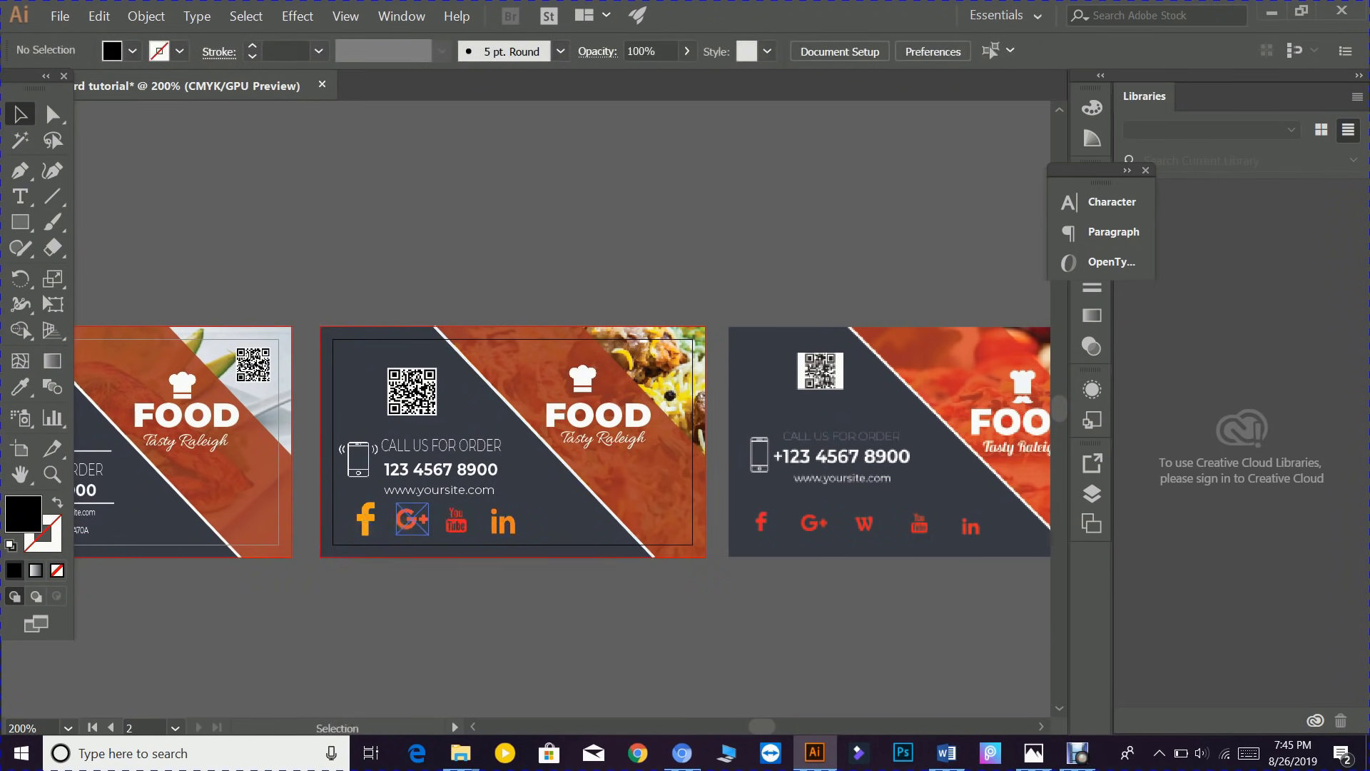
- Reposition the Google+ and LinkedIn icons and shrink the YouTube logo so the row aligns evenly
click(408, 519)
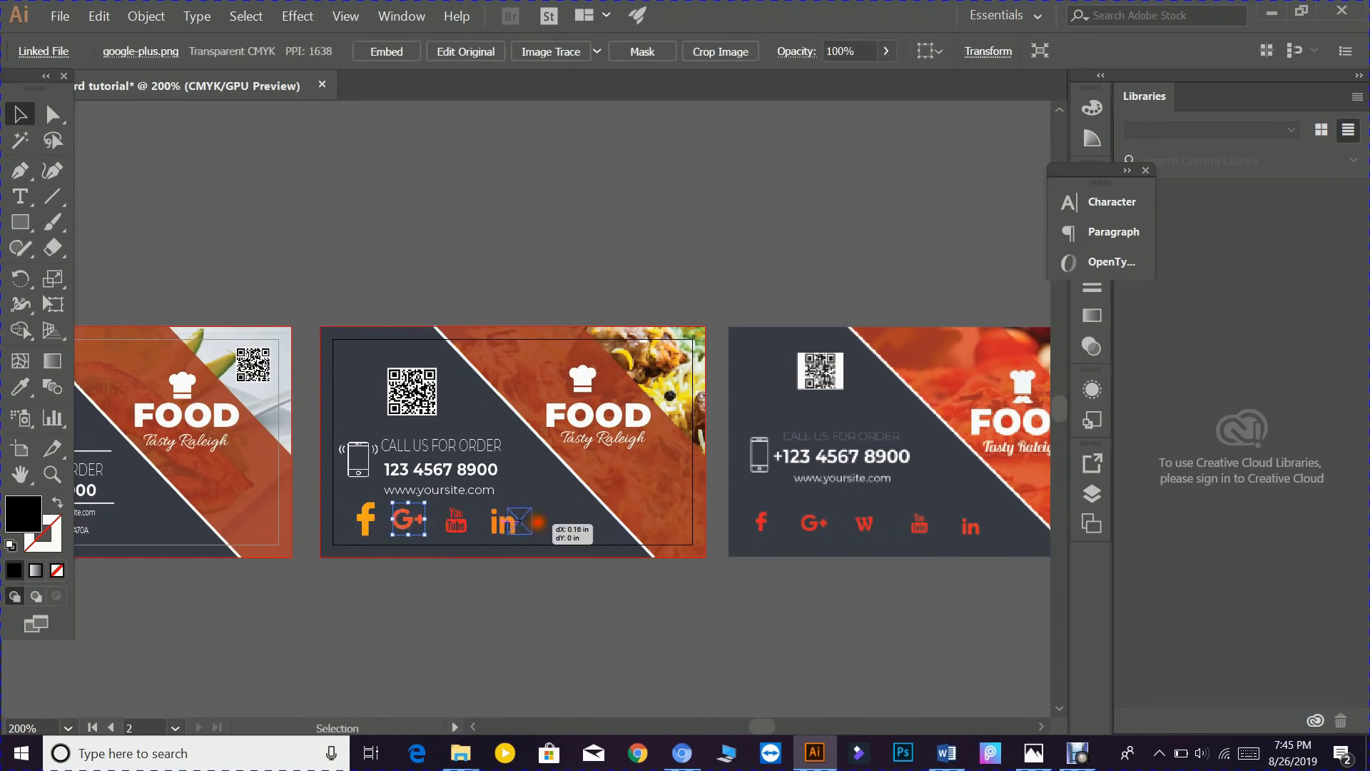
drag(503, 522, 434, 539)
click(474, 520)
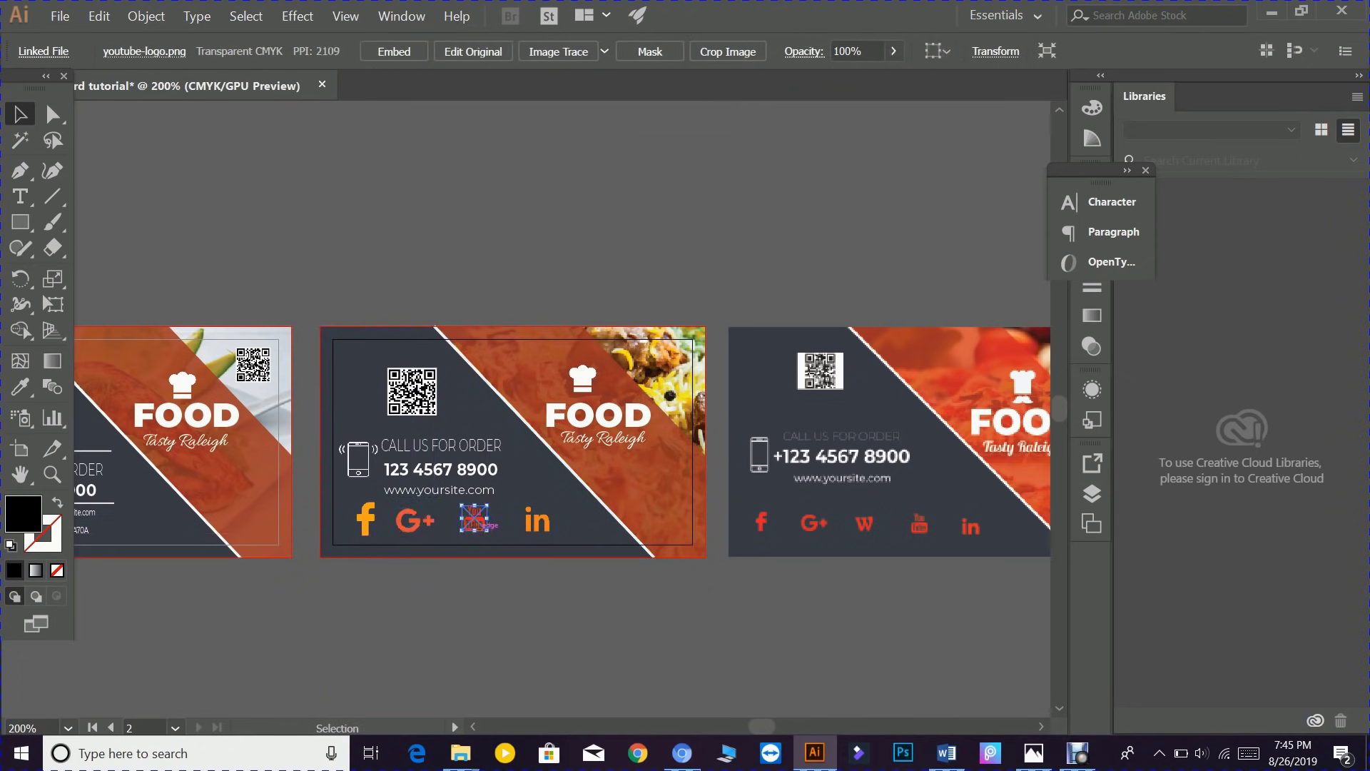
drag(493, 540, 521, 526)
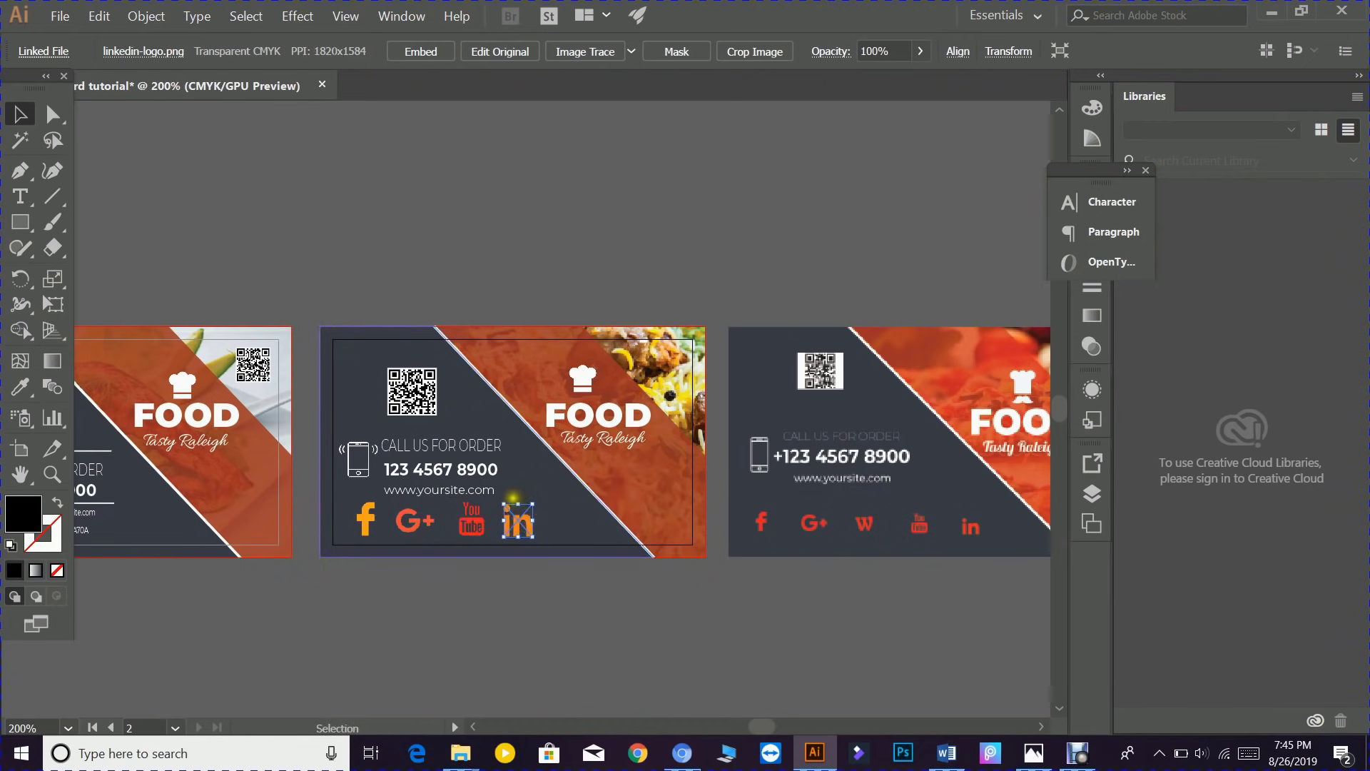
drag(528, 523, 515, 521)
click(527, 563)
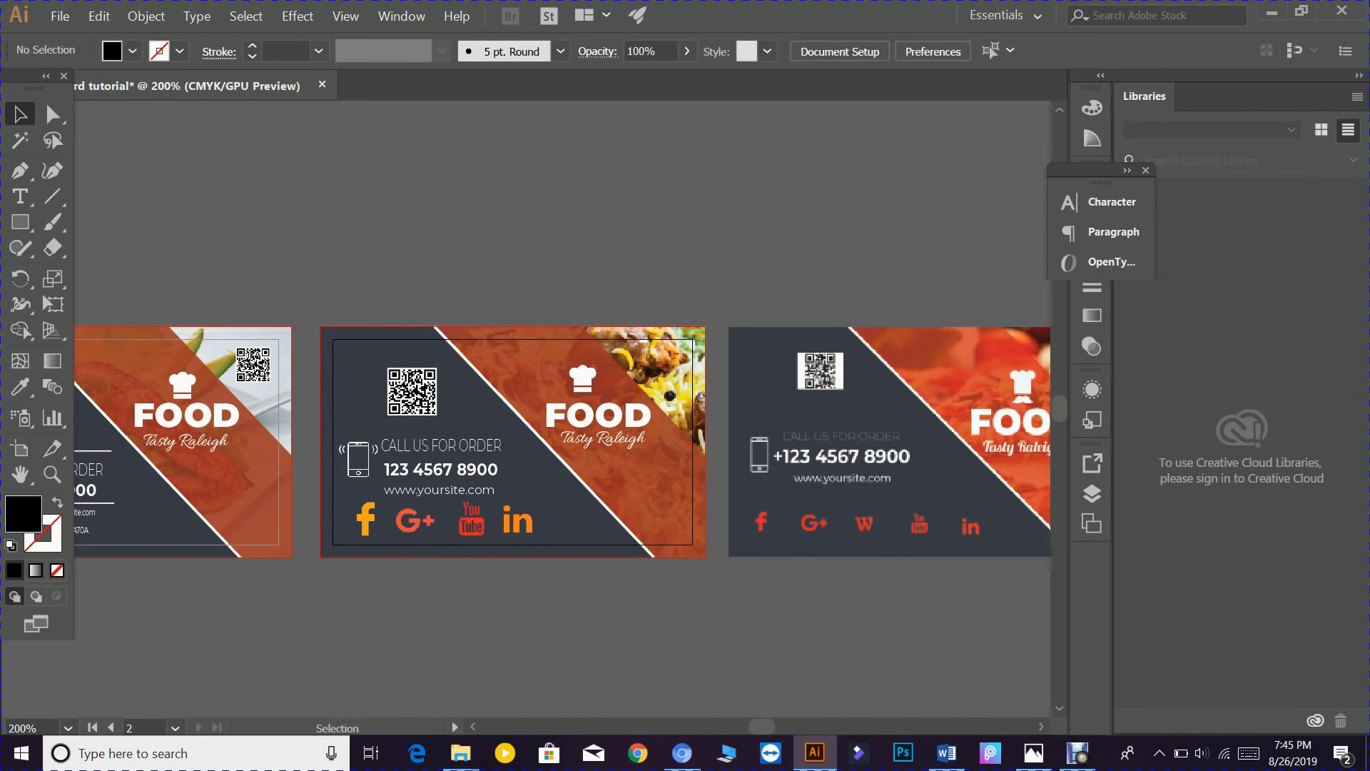
right_click(394, 494)
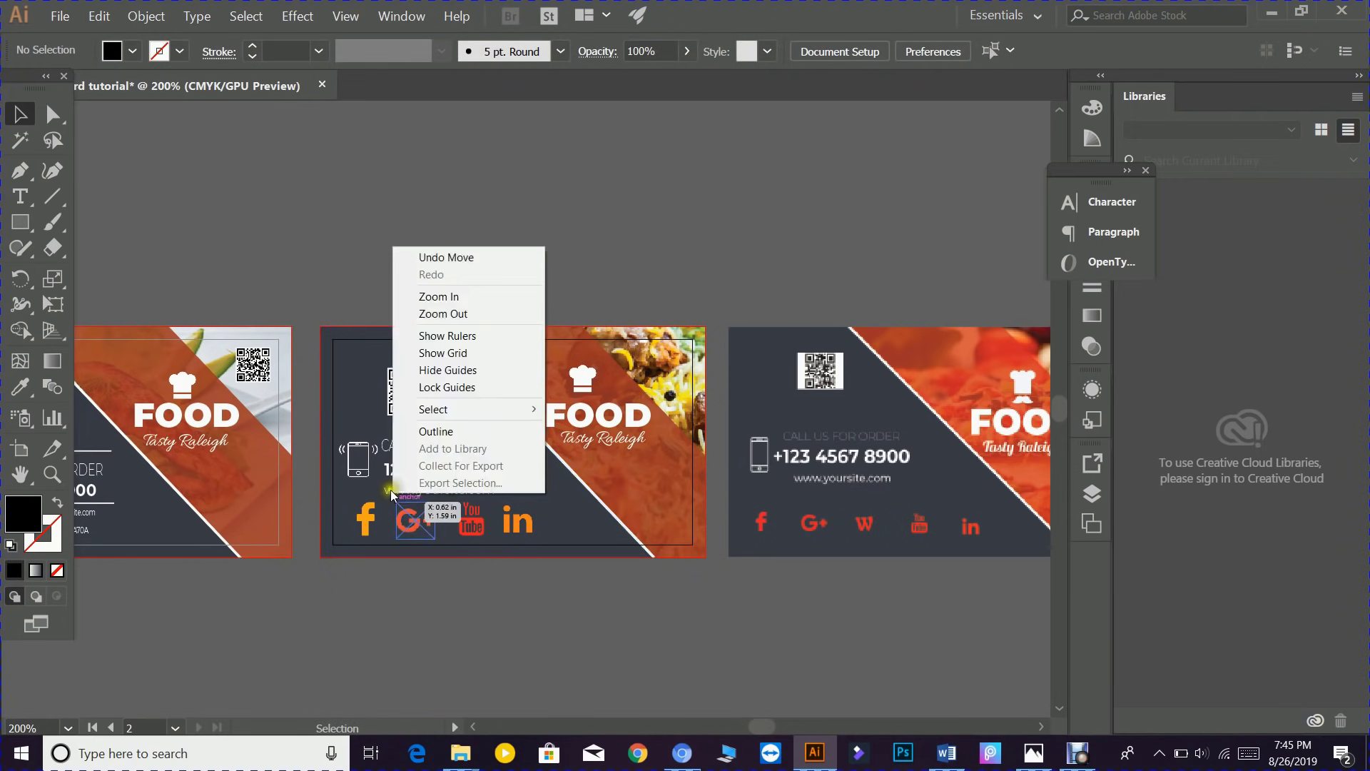
click(400, 145)
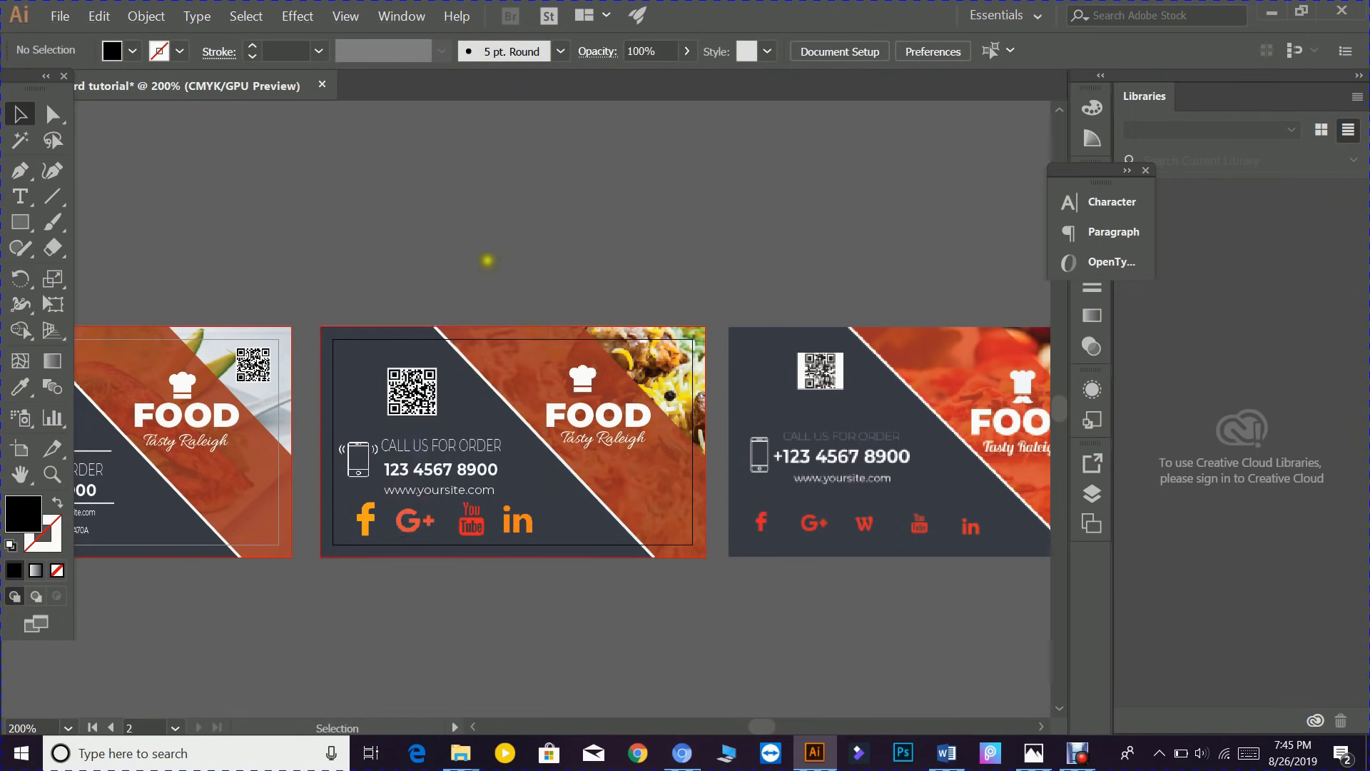
- Marquee-select all of the profile-photo card's objects and group them into one object
scroll(483, 255, down, 1)
drag(352, 529, 473, 527)
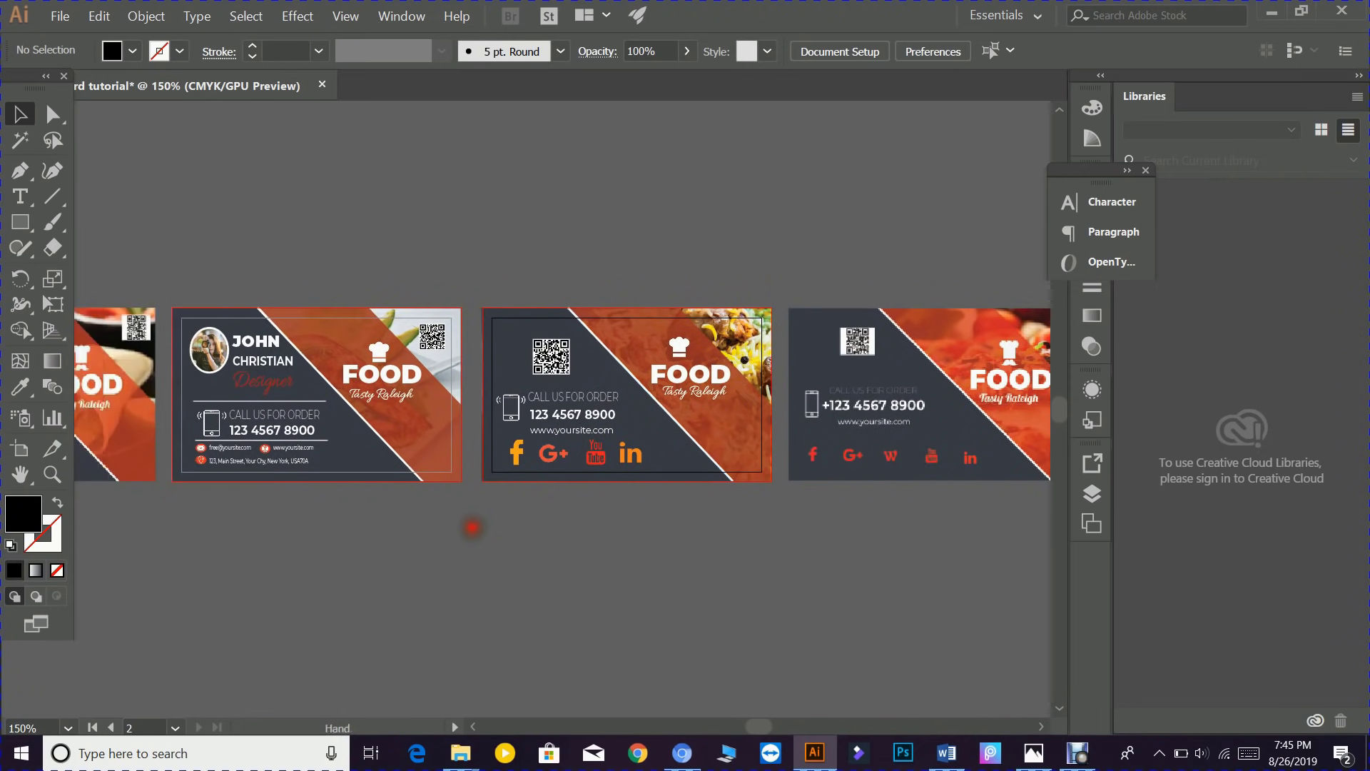
click(319, 340)
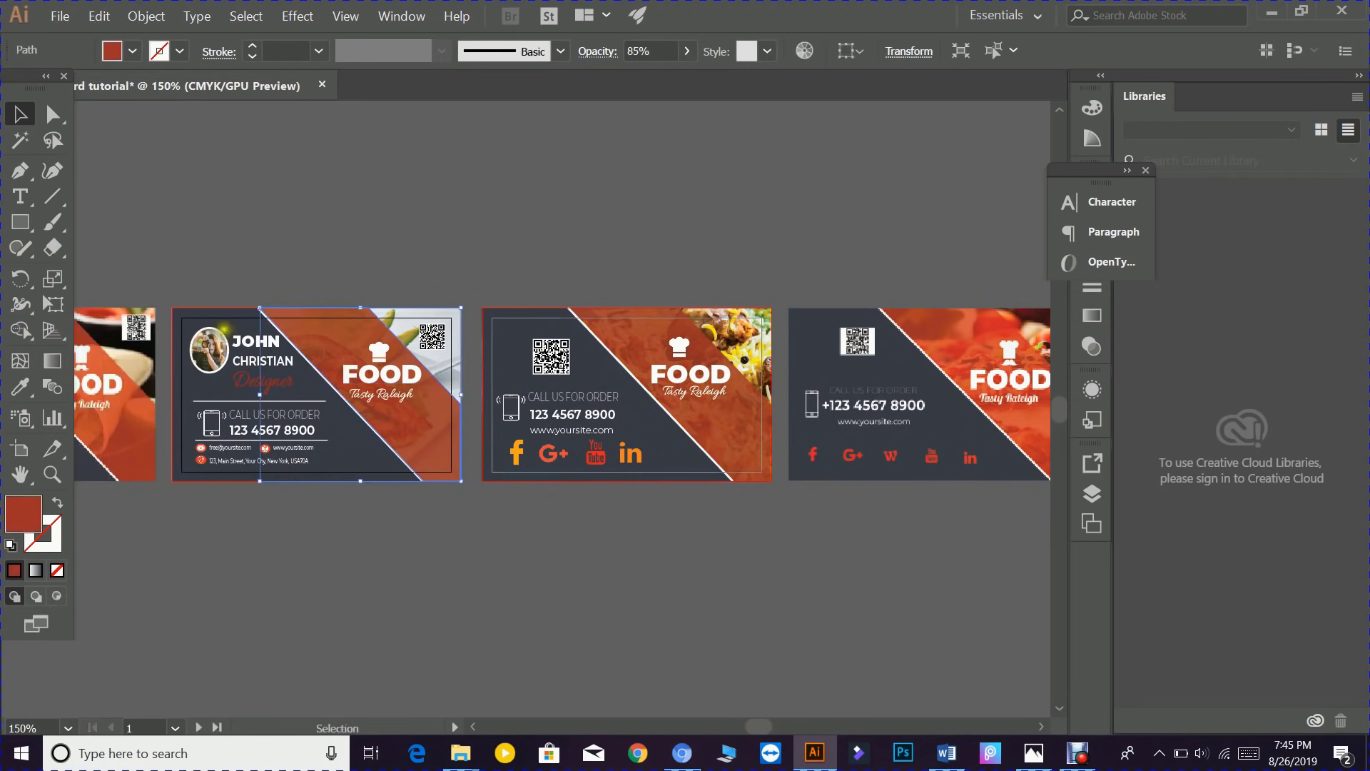
click(202, 323)
drag(167, 272, 463, 517)
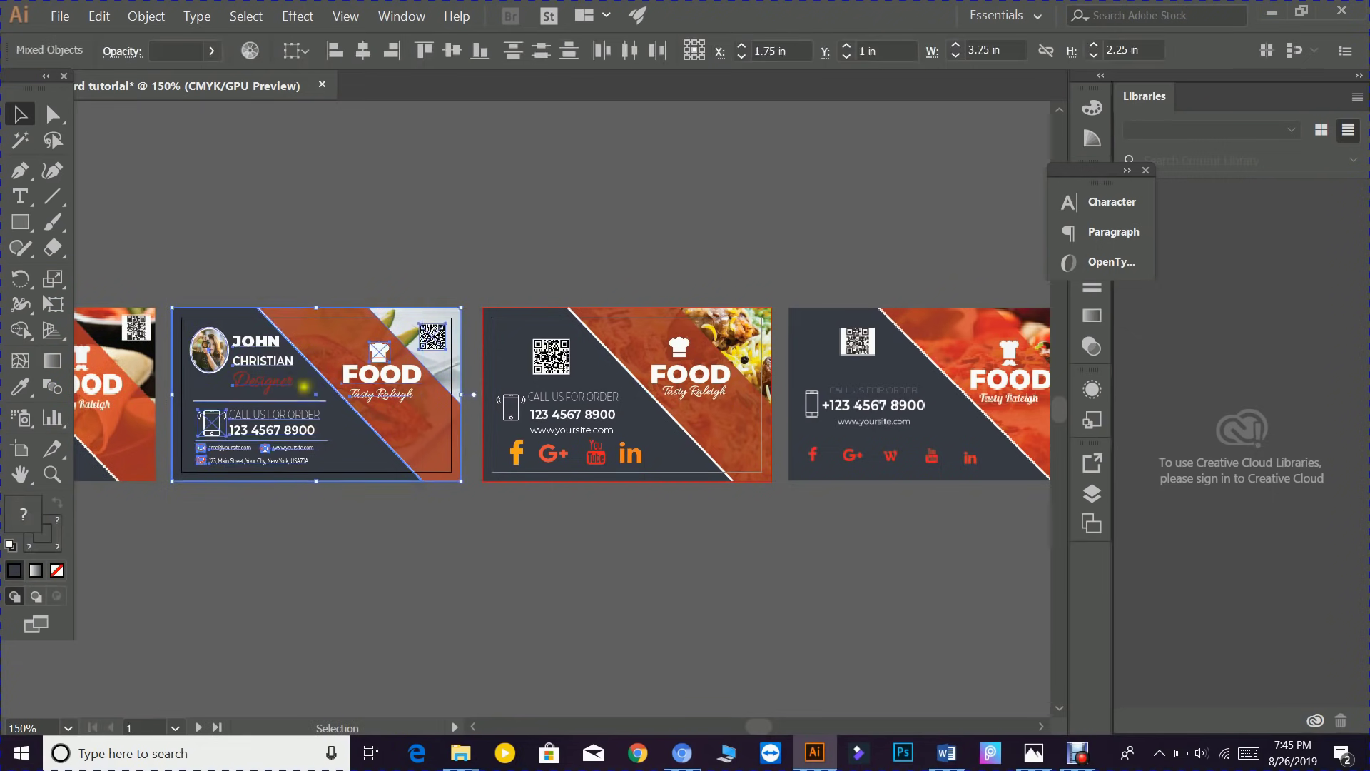
right_click(304, 360)
click(344, 453)
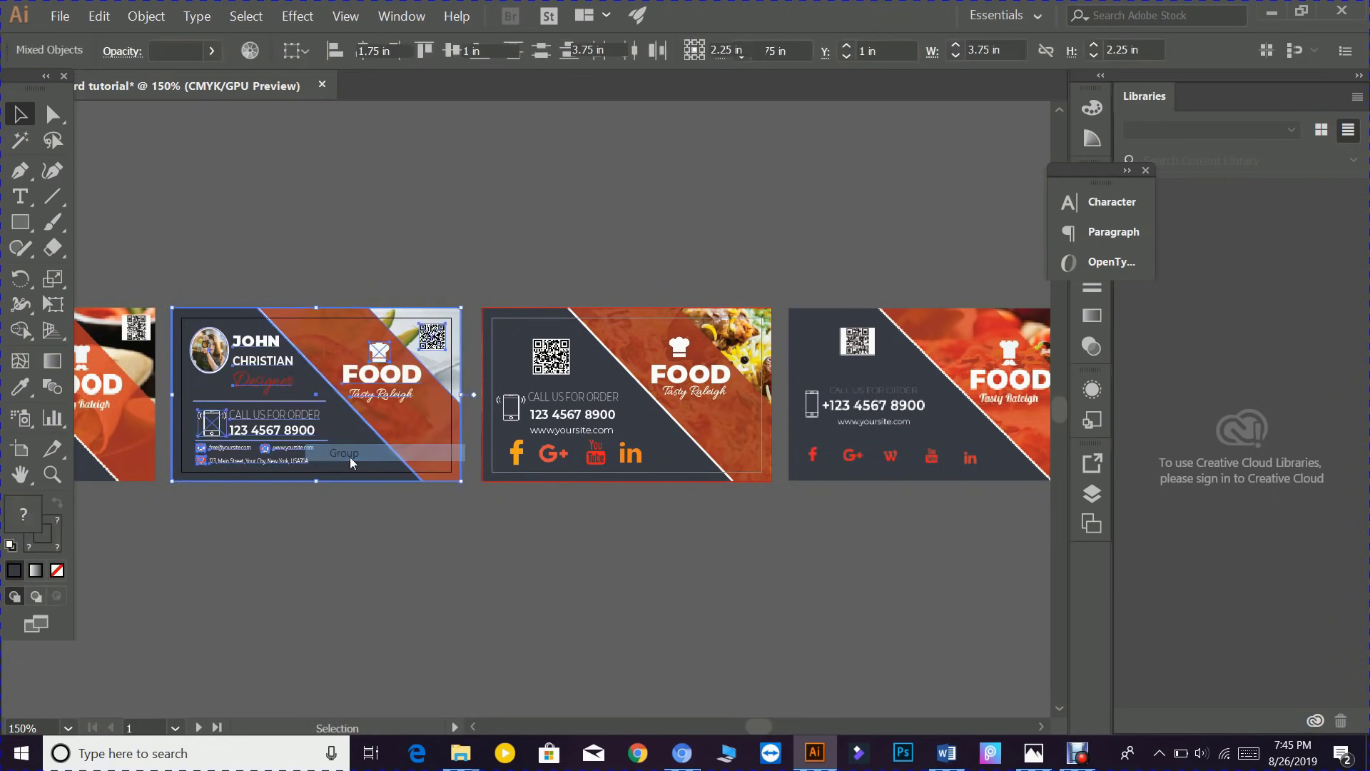
- Group the social-icons card's objects, then reselect the grouped profile card
click(499, 563)
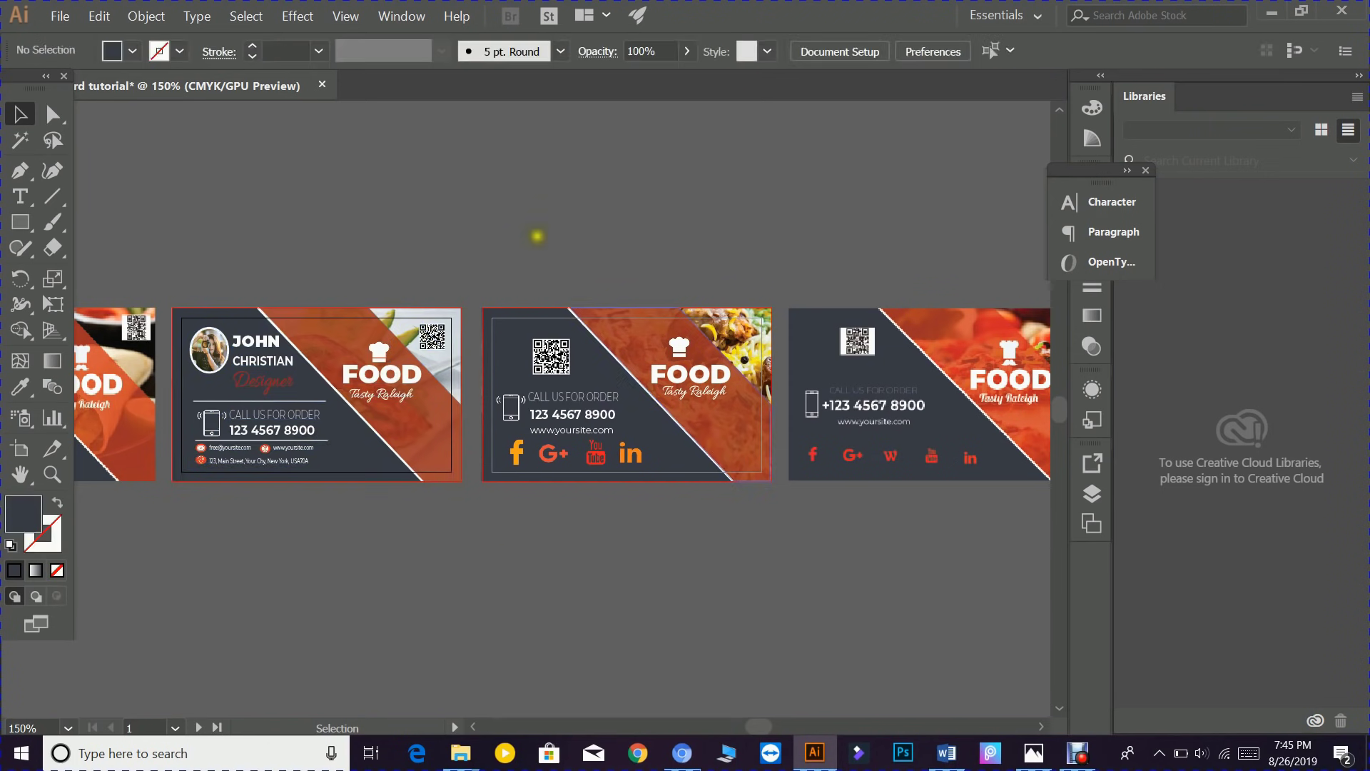
drag(520, 274, 682, 485)
right_click(681, 435)
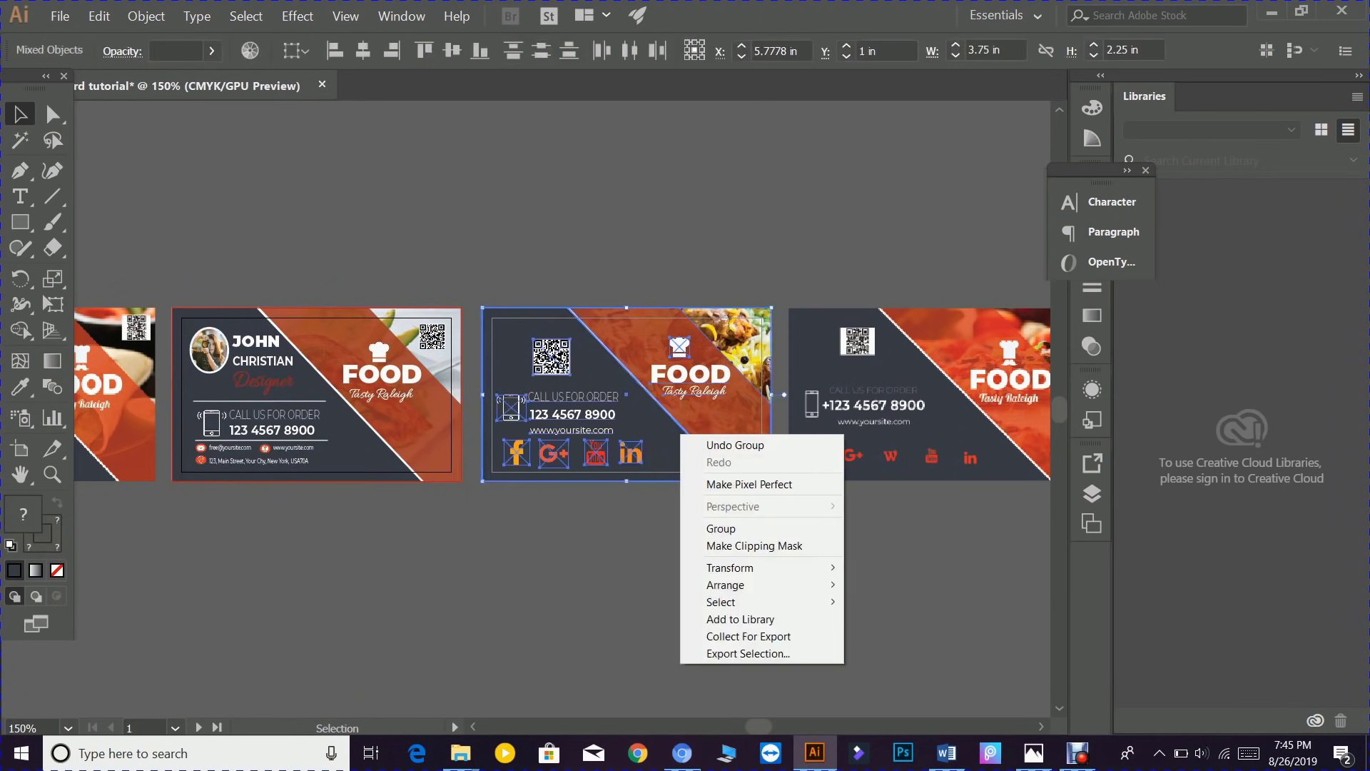
click(727, 529)
click(679, 533)
click(378, 350)
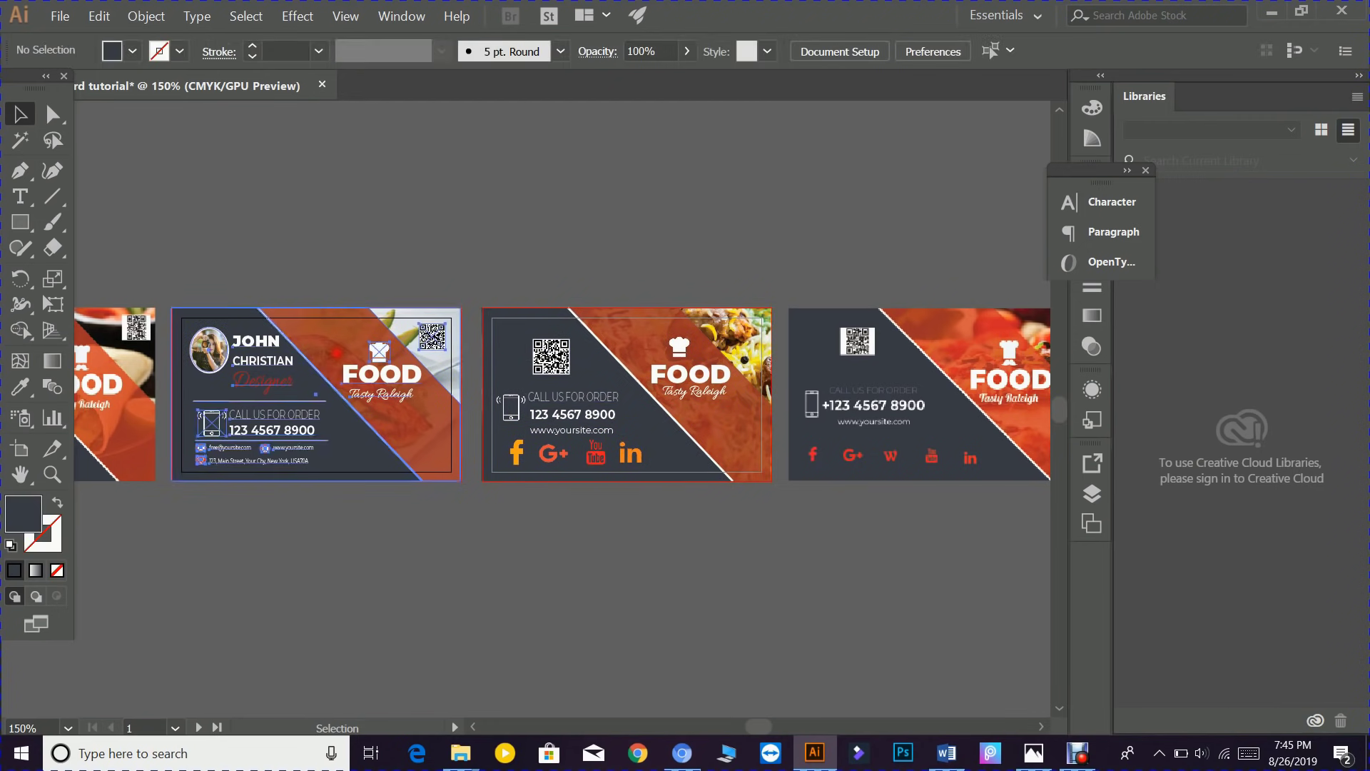
click(57, 16)
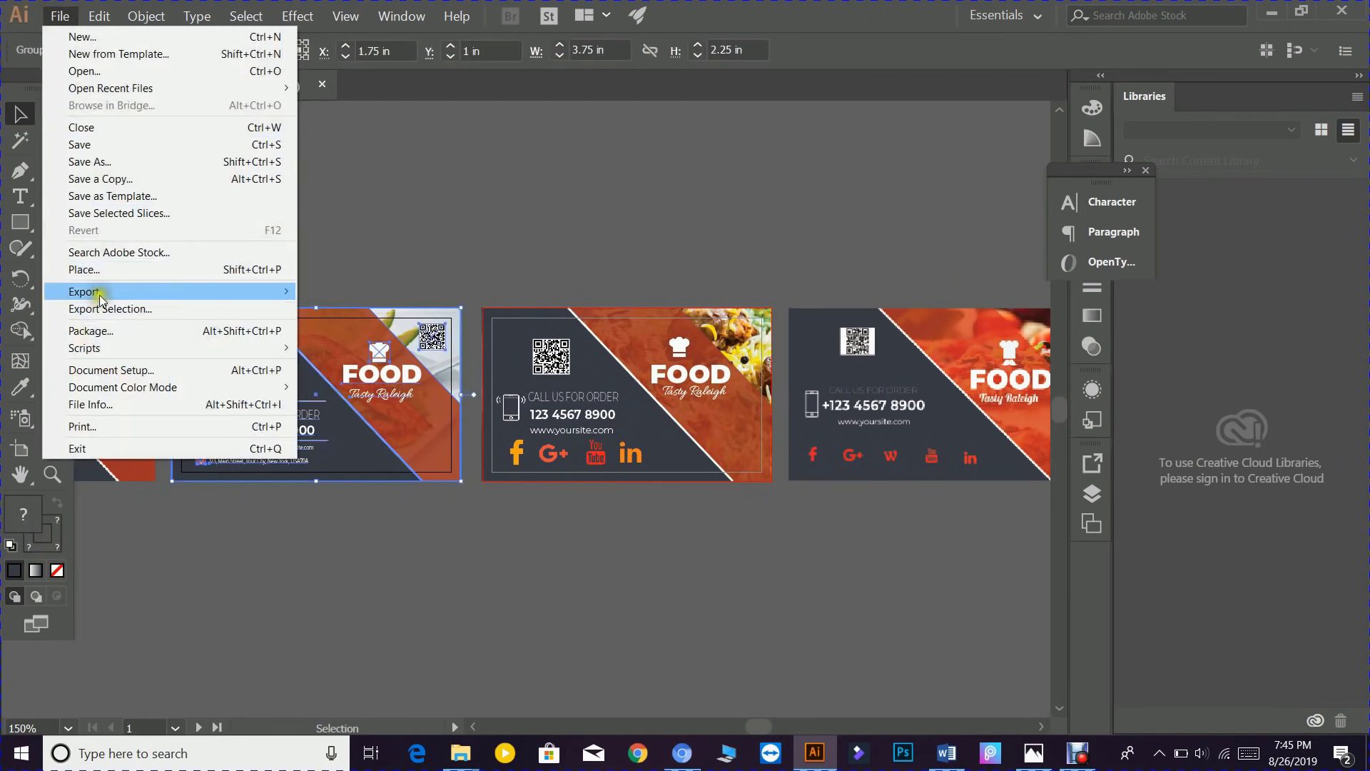
- Export the profile card via Save for Web as PNG-24, clipped to the artboard, at 1000% (2520 × 1440 px)
mouse_move(100, 299)
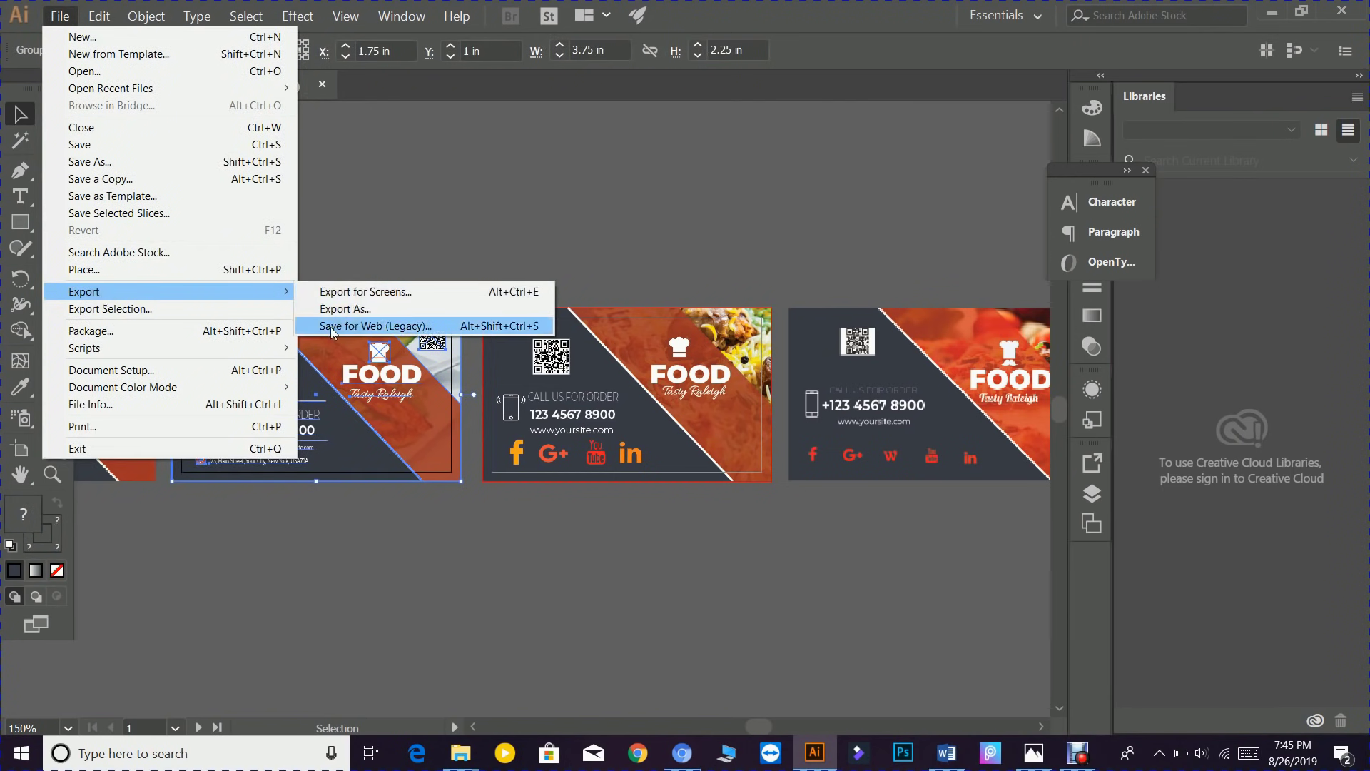
click(389, 329)
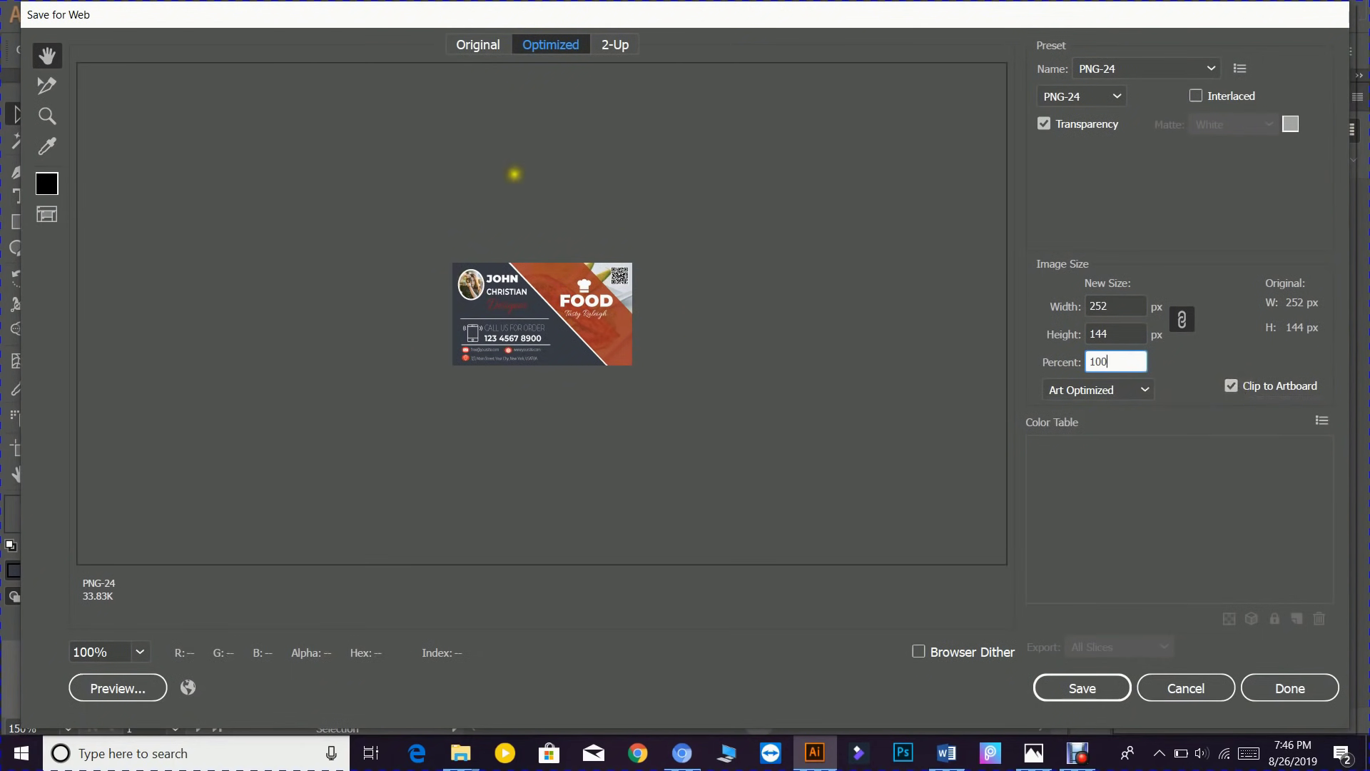
click(1232, 386)
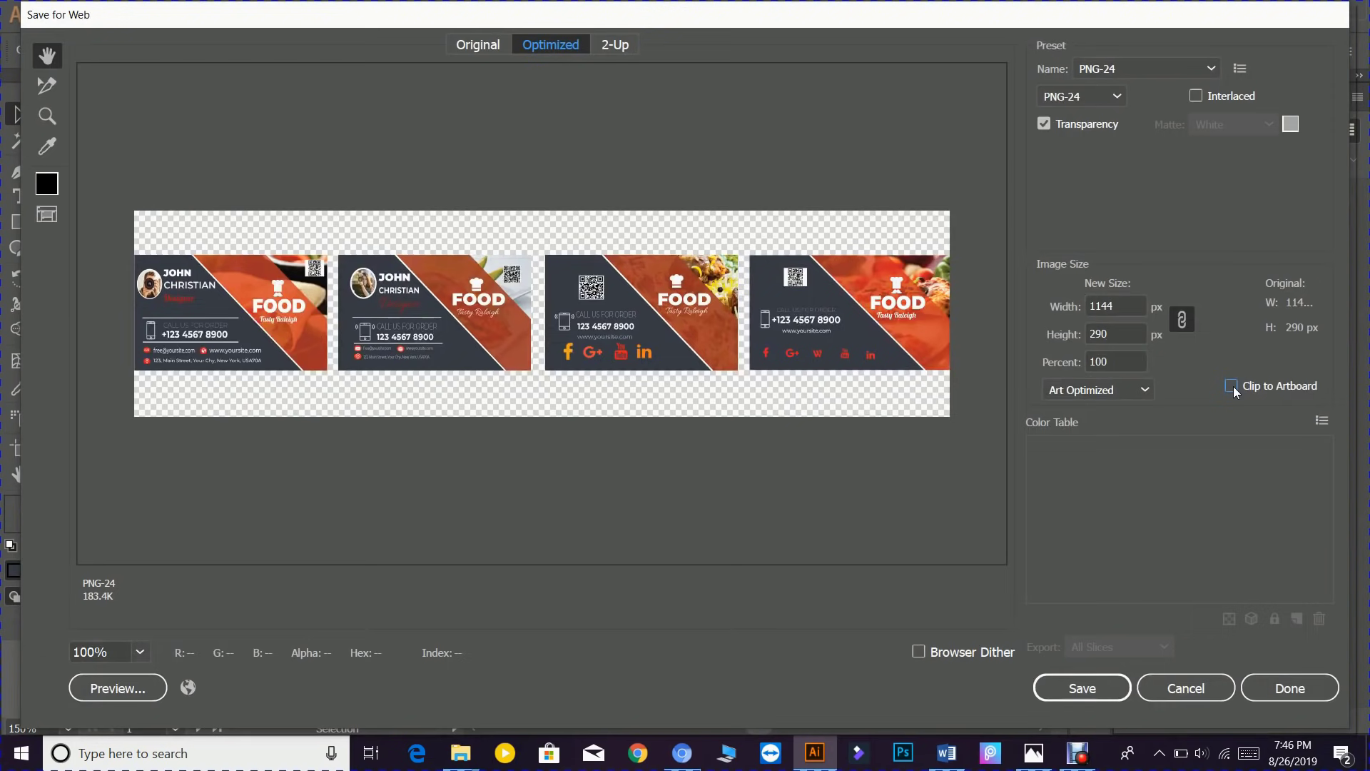
click(1232, 386)
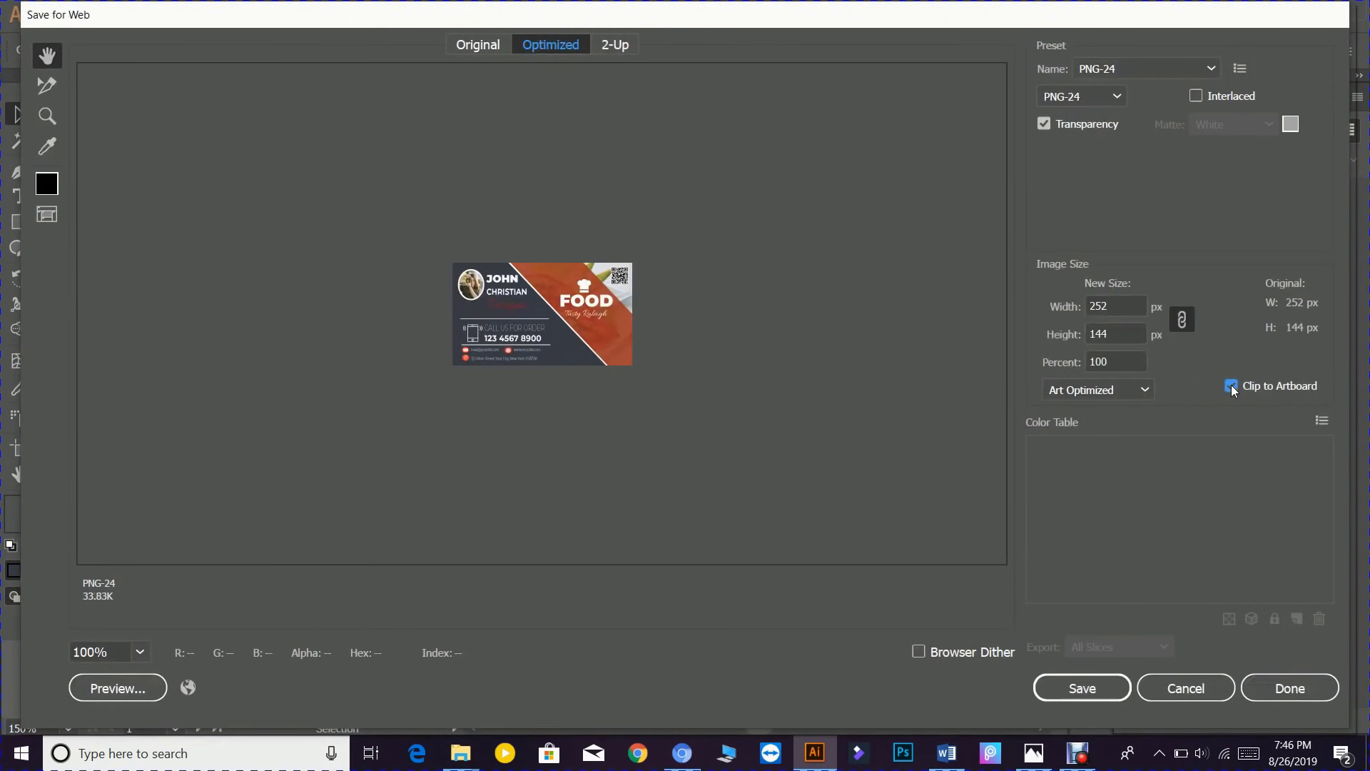
click(1115, 361)
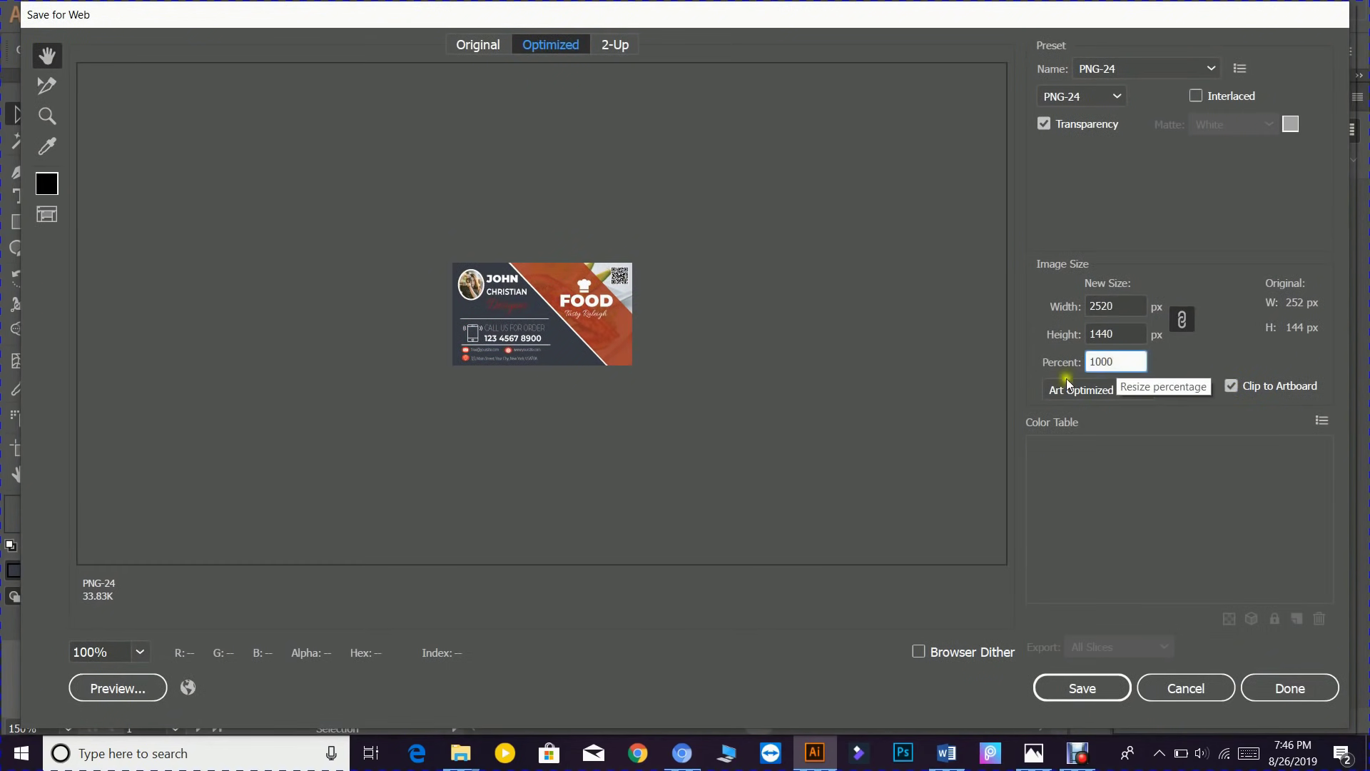
click(95, 655)
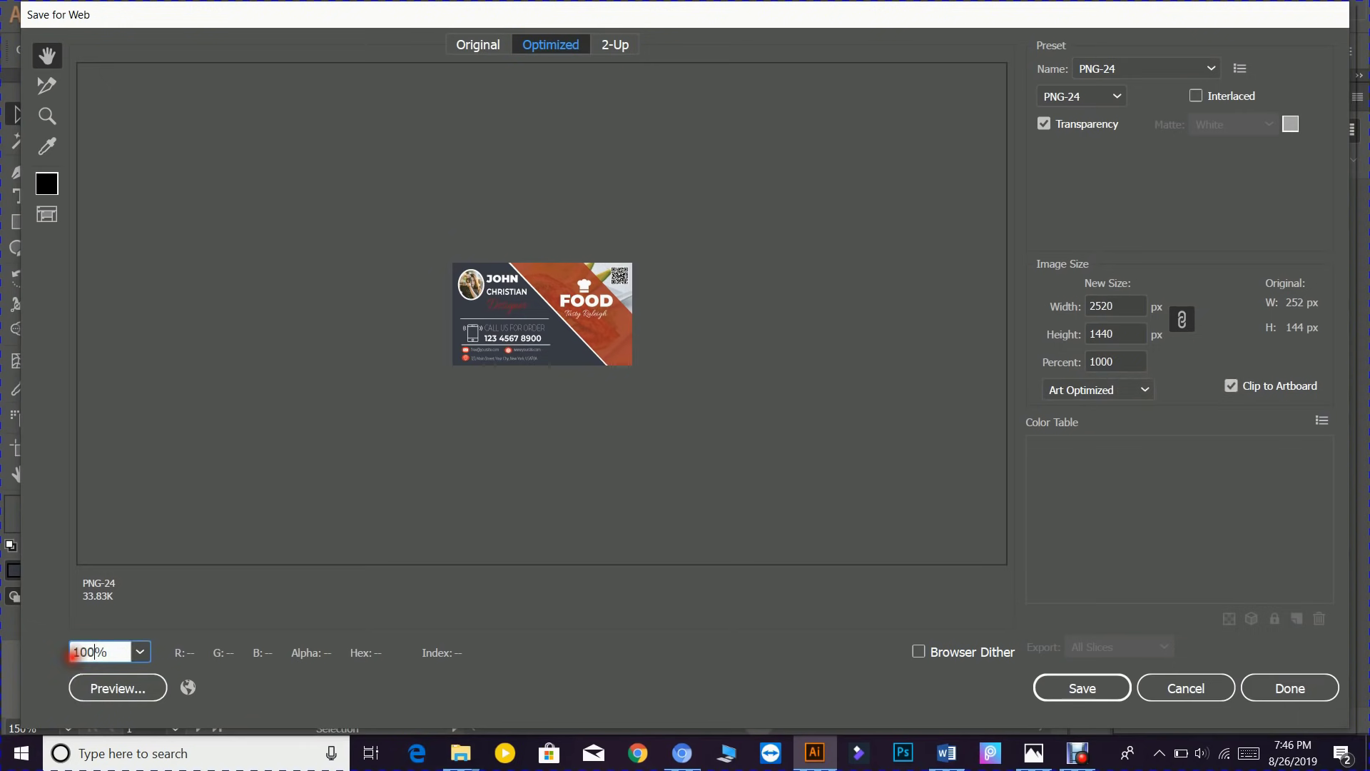
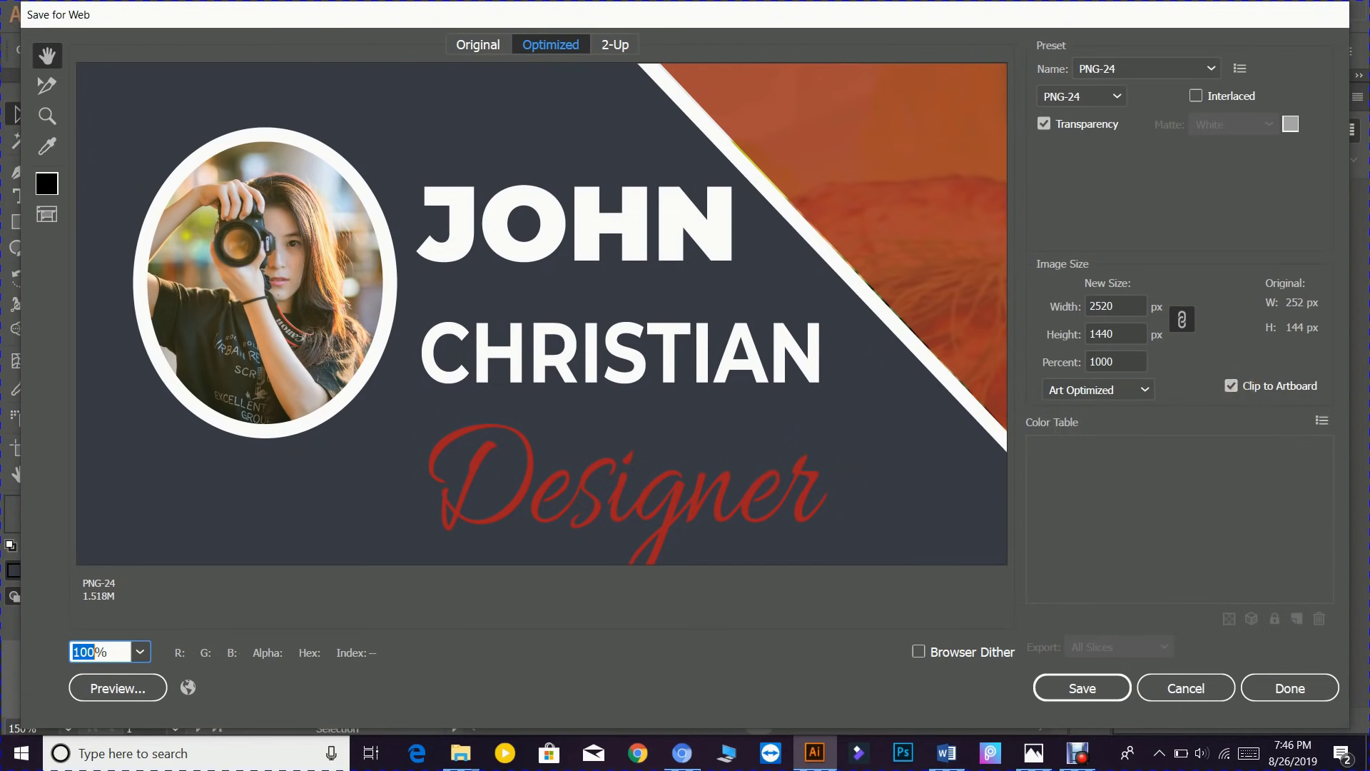
- Zoom the Save for Web preview to 1500% and save the 2520 × 1440 PNG-24 export
double_click(98, 651)
text(1500)
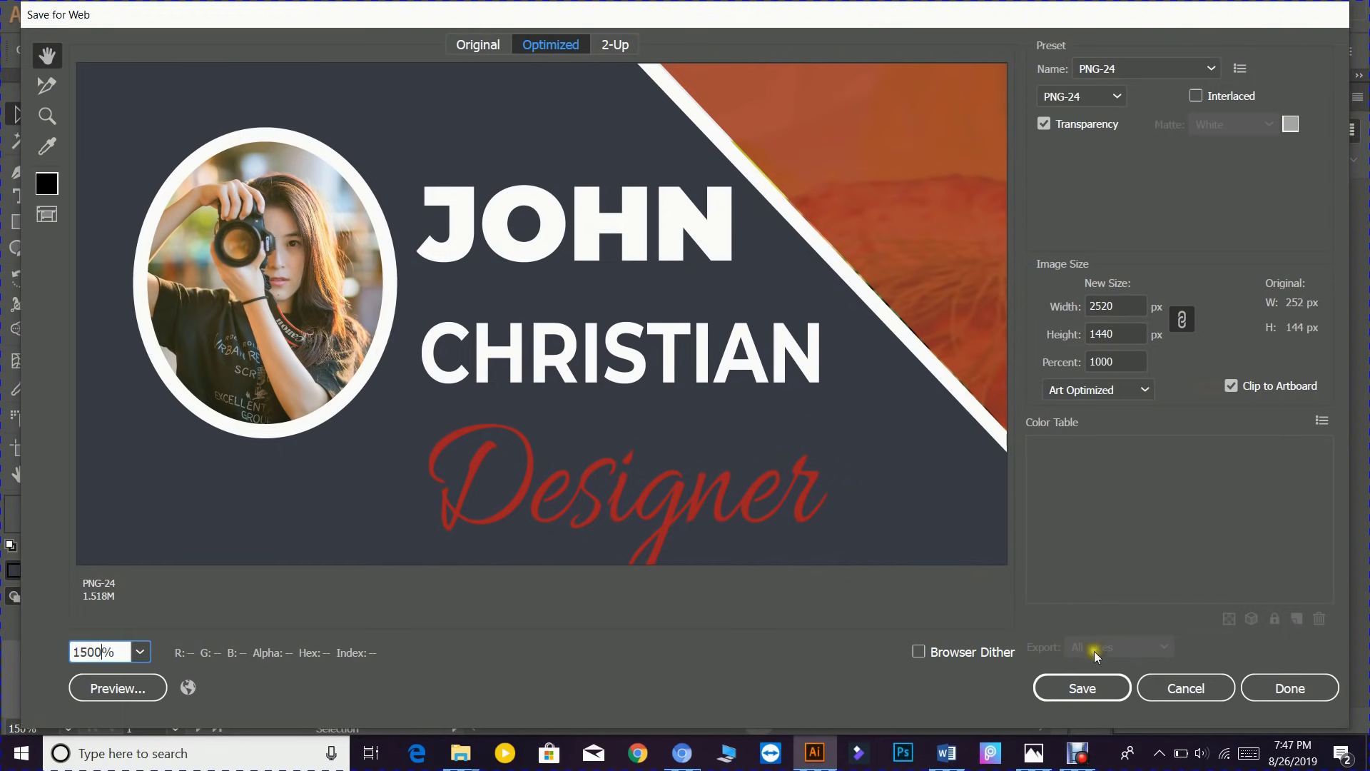
click(1081, 687)
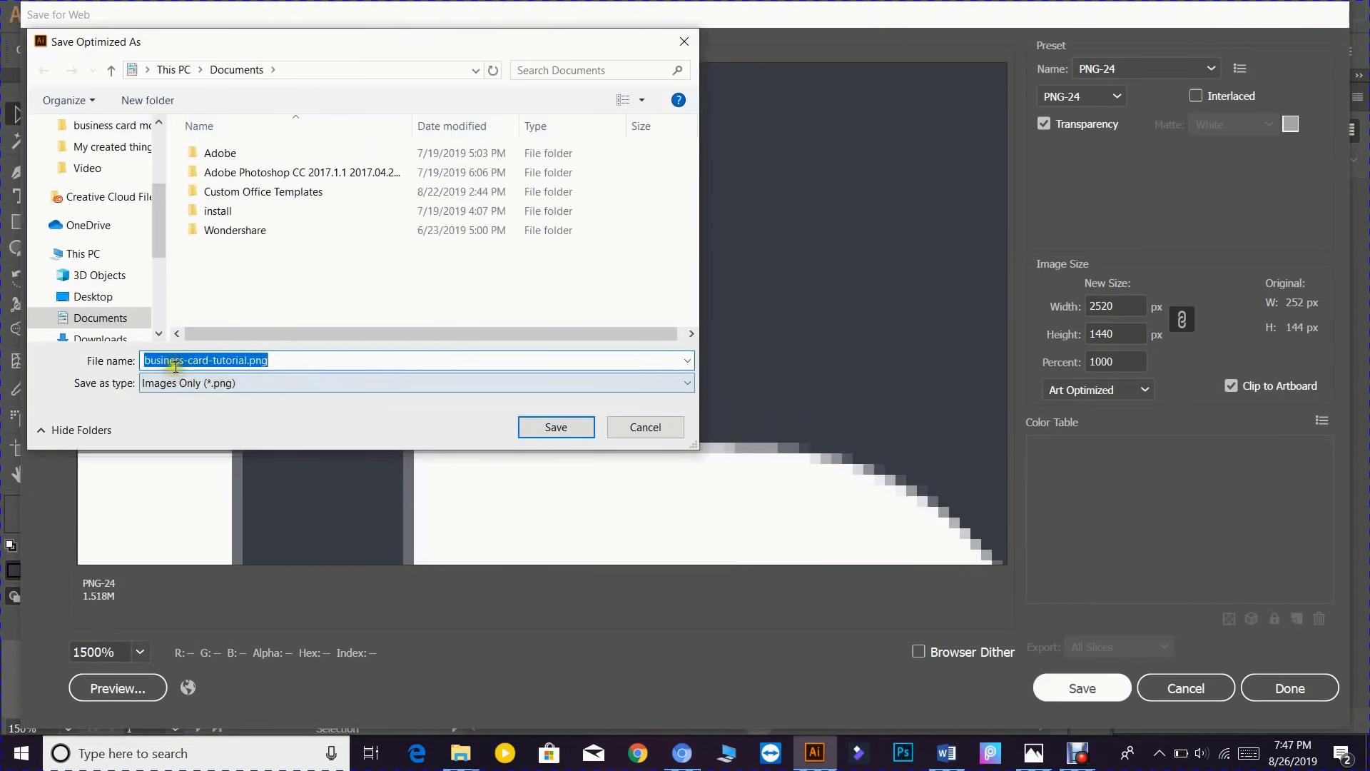
- Save the PNG to the Desktop as business-card-tutorial 1.png
click(247, 360)
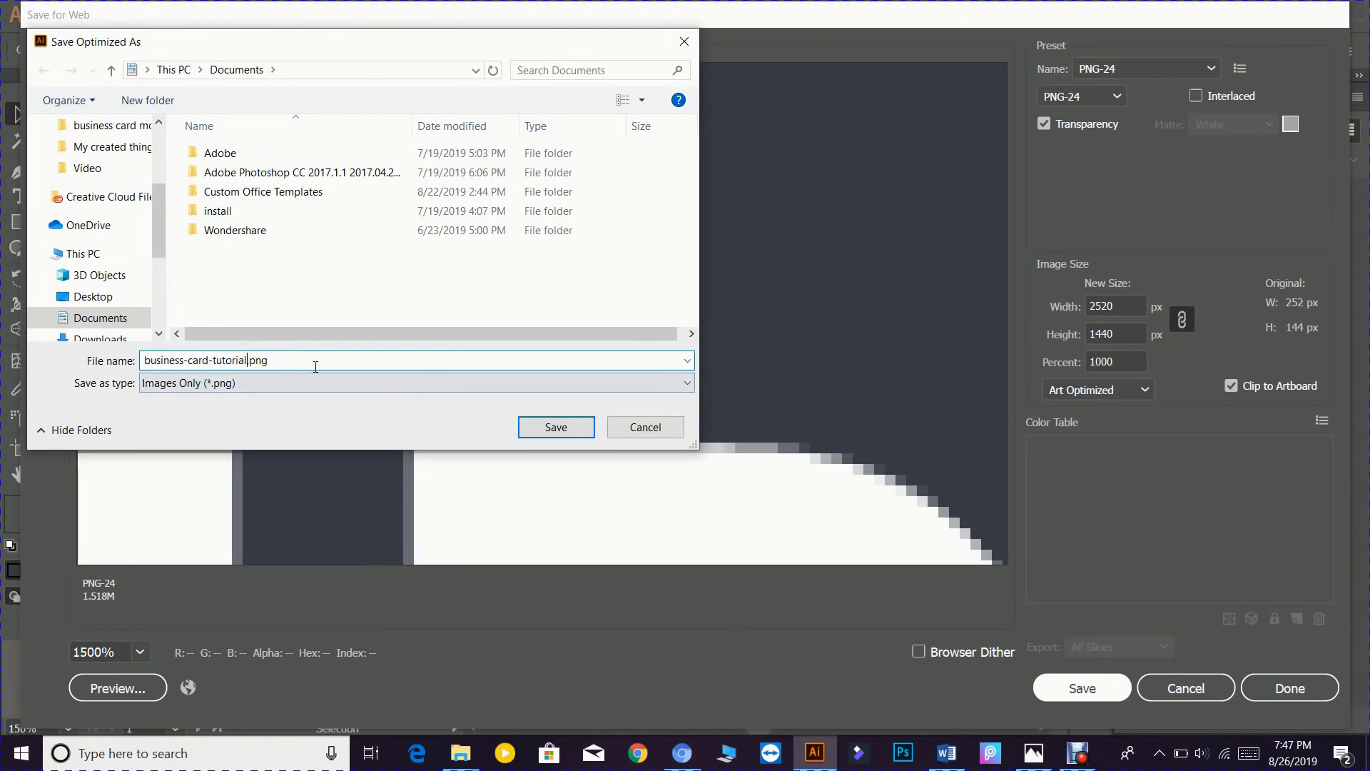
text(1)
scroll(118, 317, up, 3)
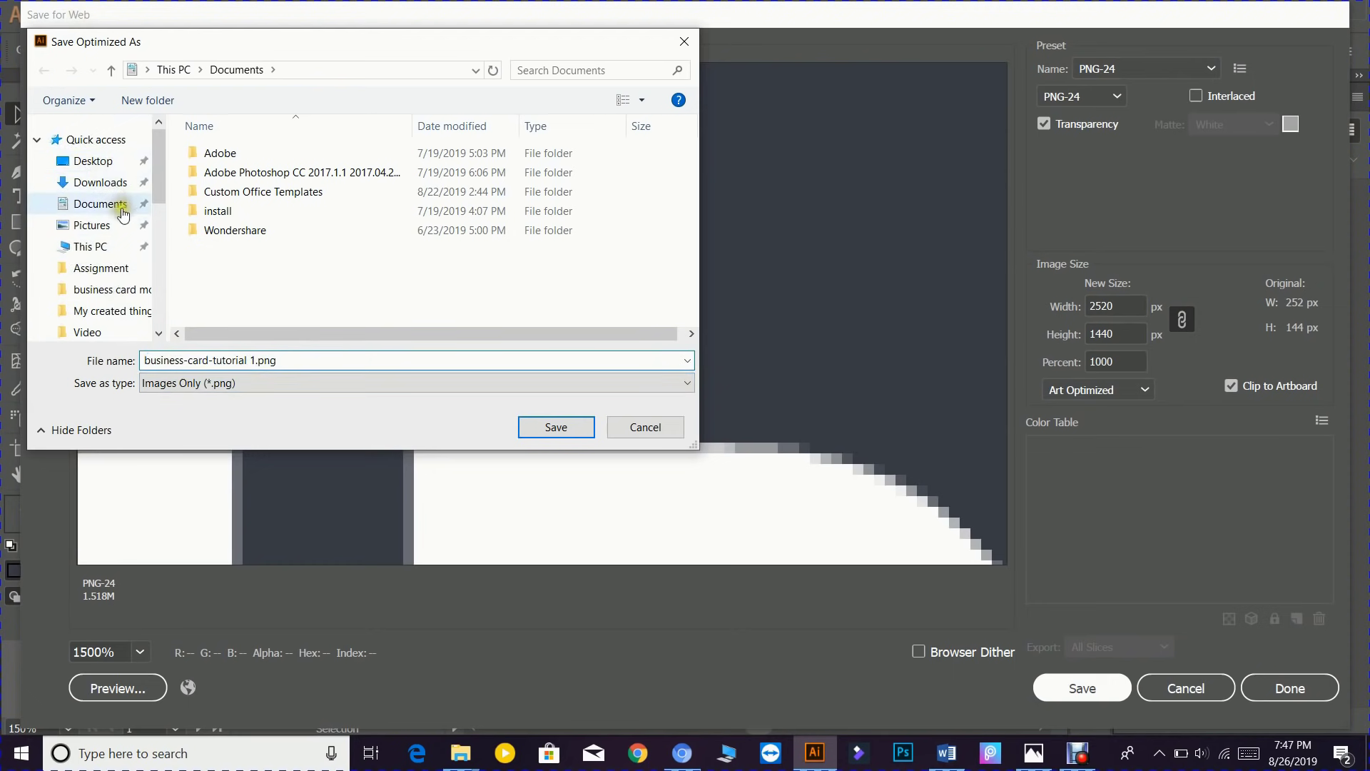
click(106, 169)
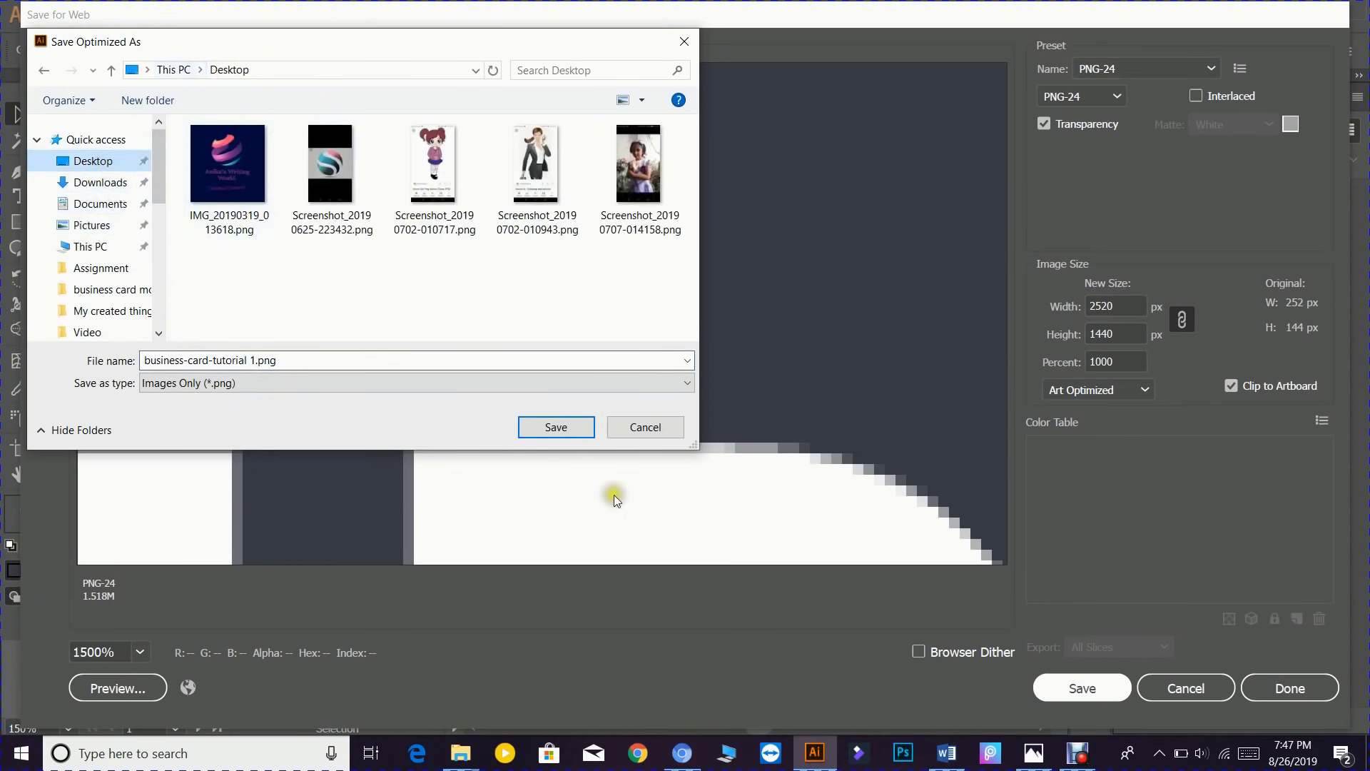
click(562, 425)
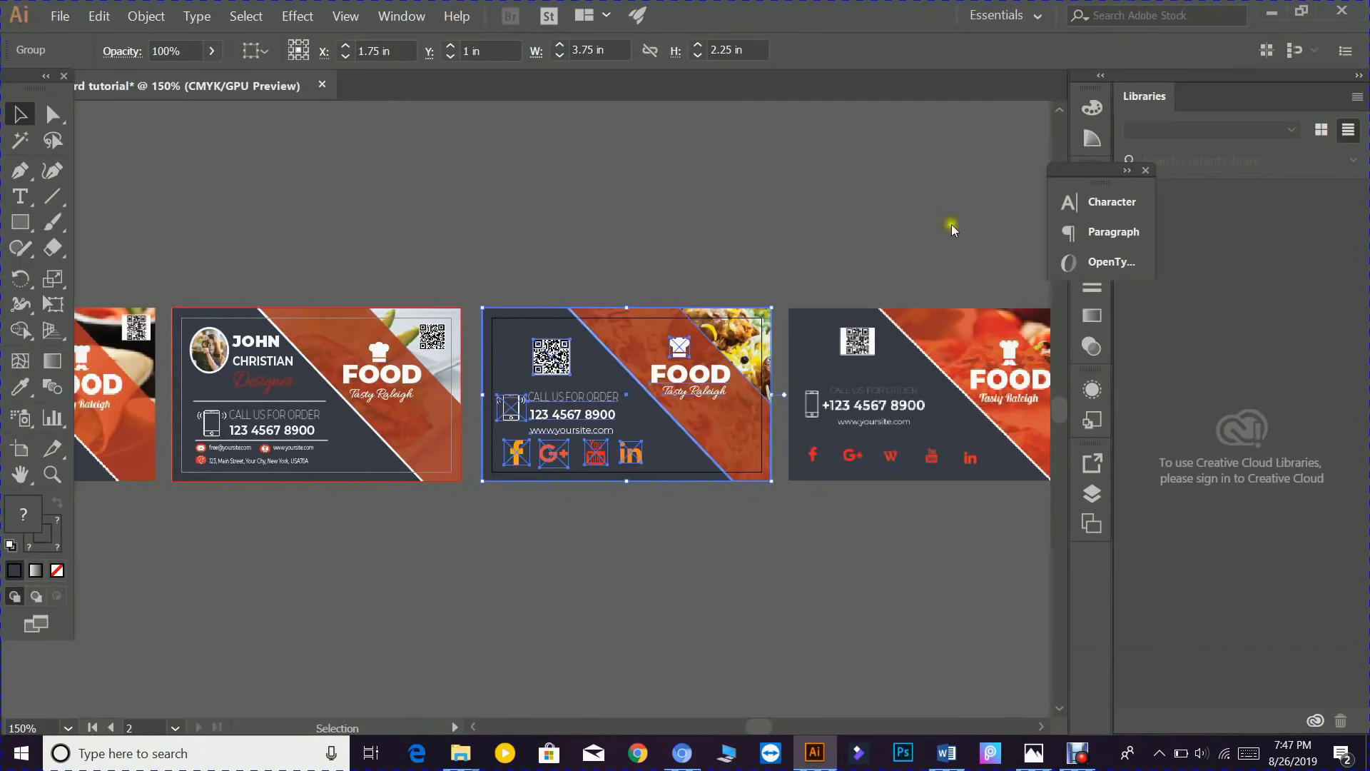
- Minimize Illustrator, check business-card-tutorial-1.png in Paint at 2520 × 1440, then close Paint
click(1278, 14)
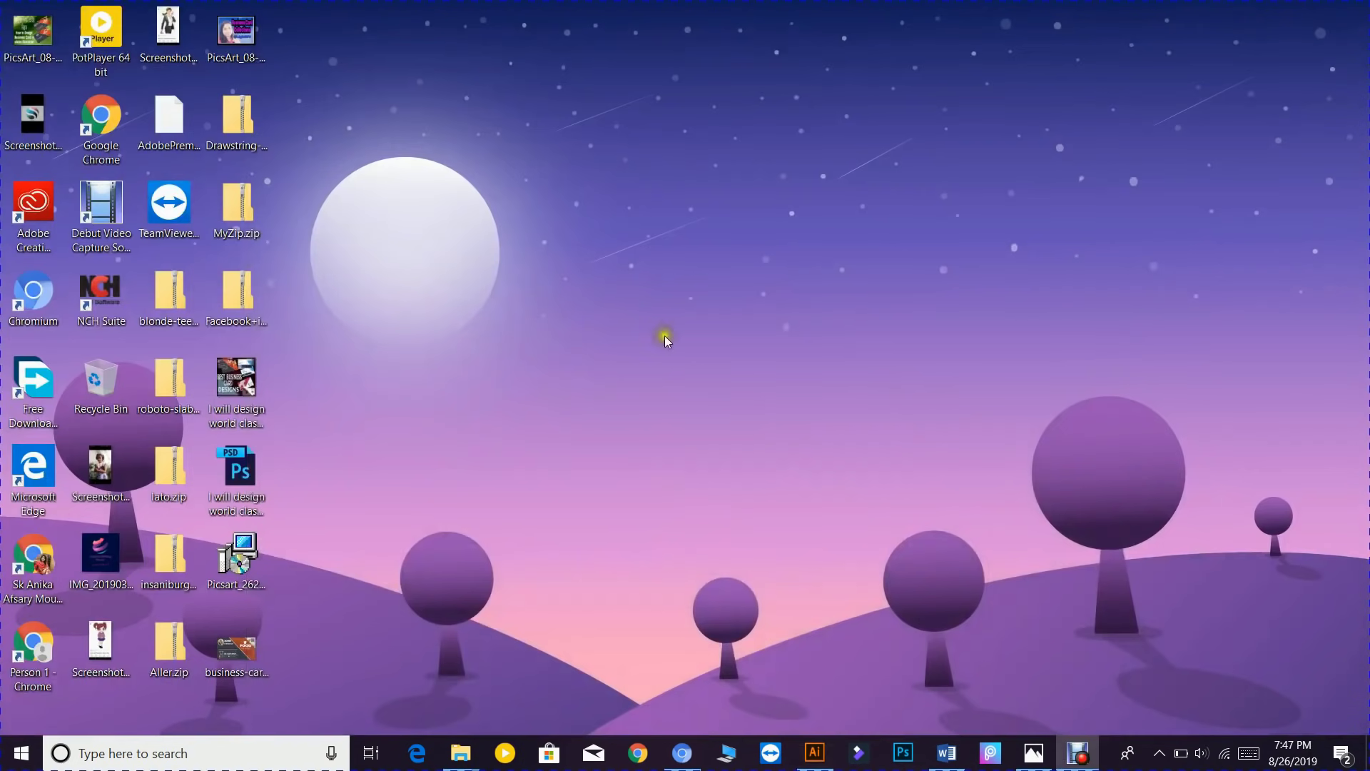
click(242, 650)
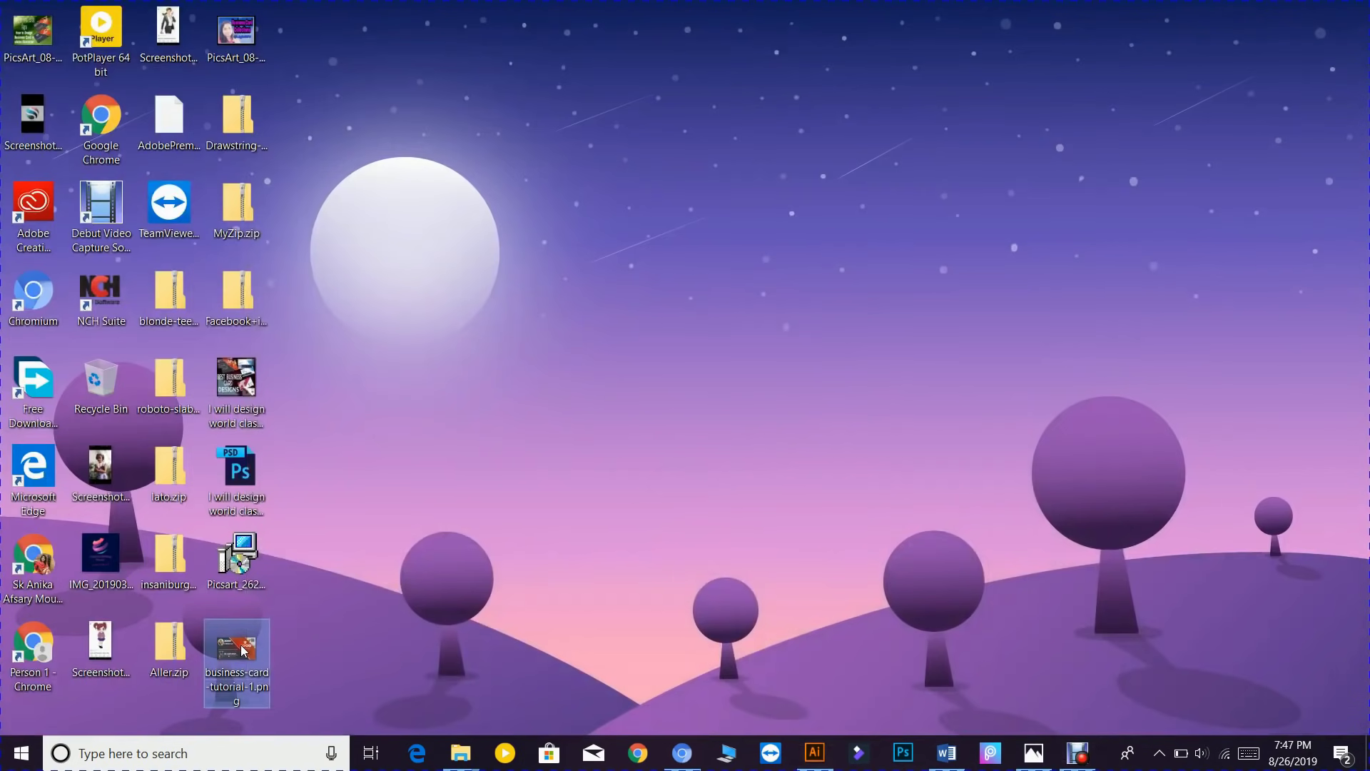
double_click(243, 649)
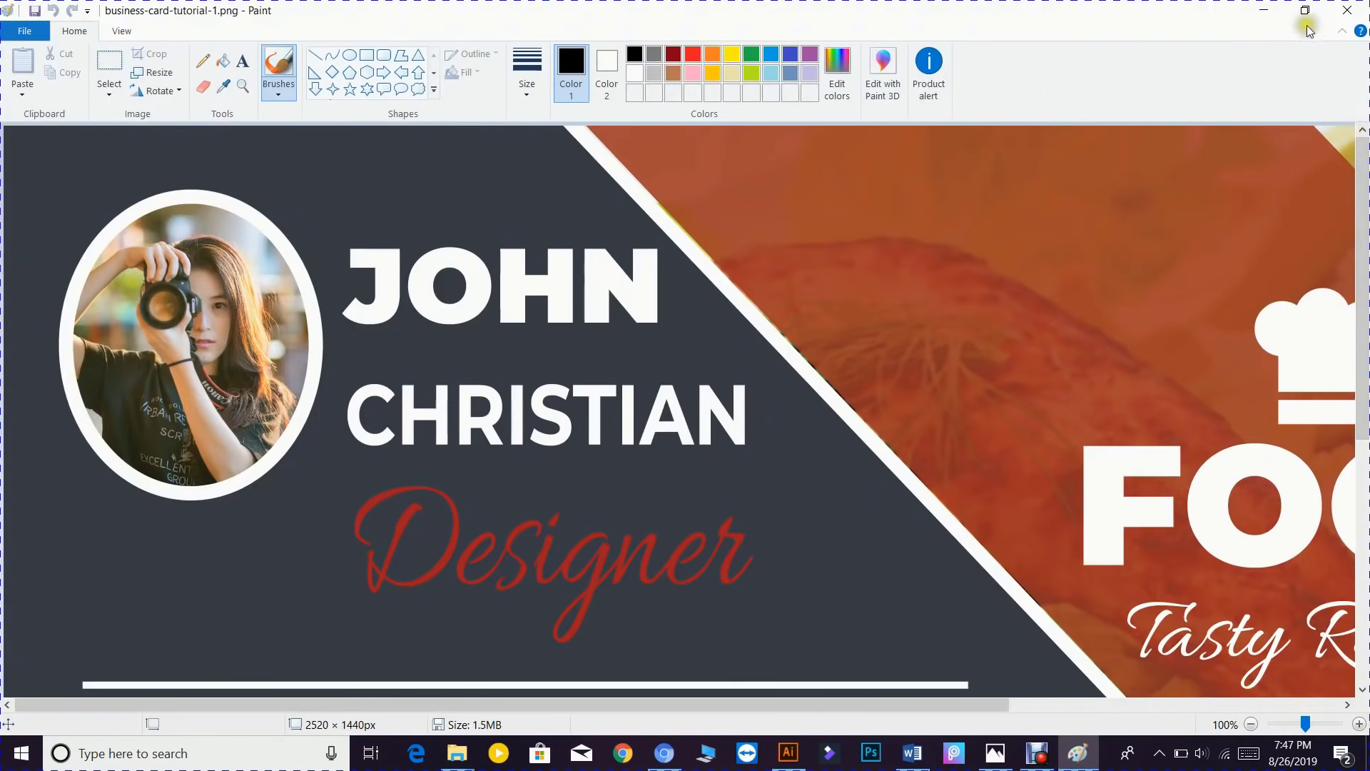
scroll(916, 312, down, 4)
scroll(916, 312, down, 4)
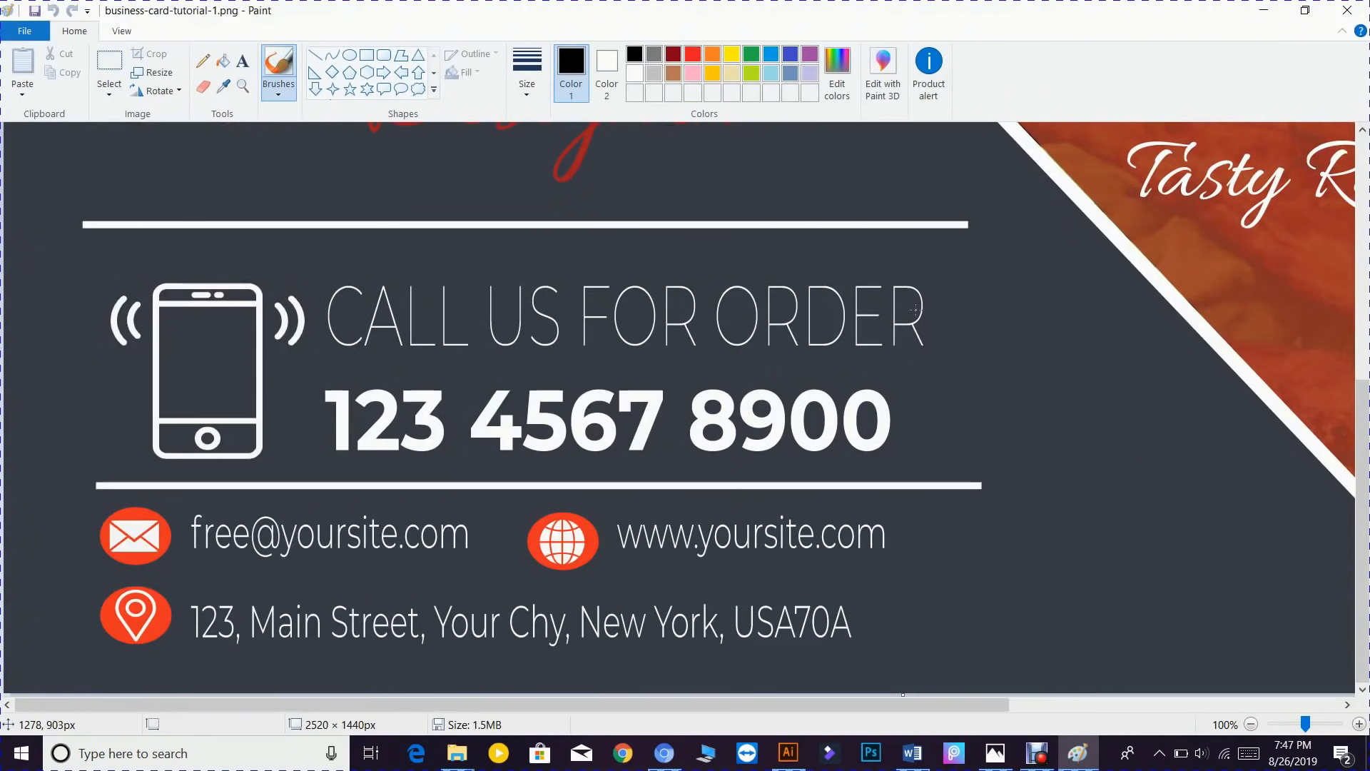
click(1348, 10)
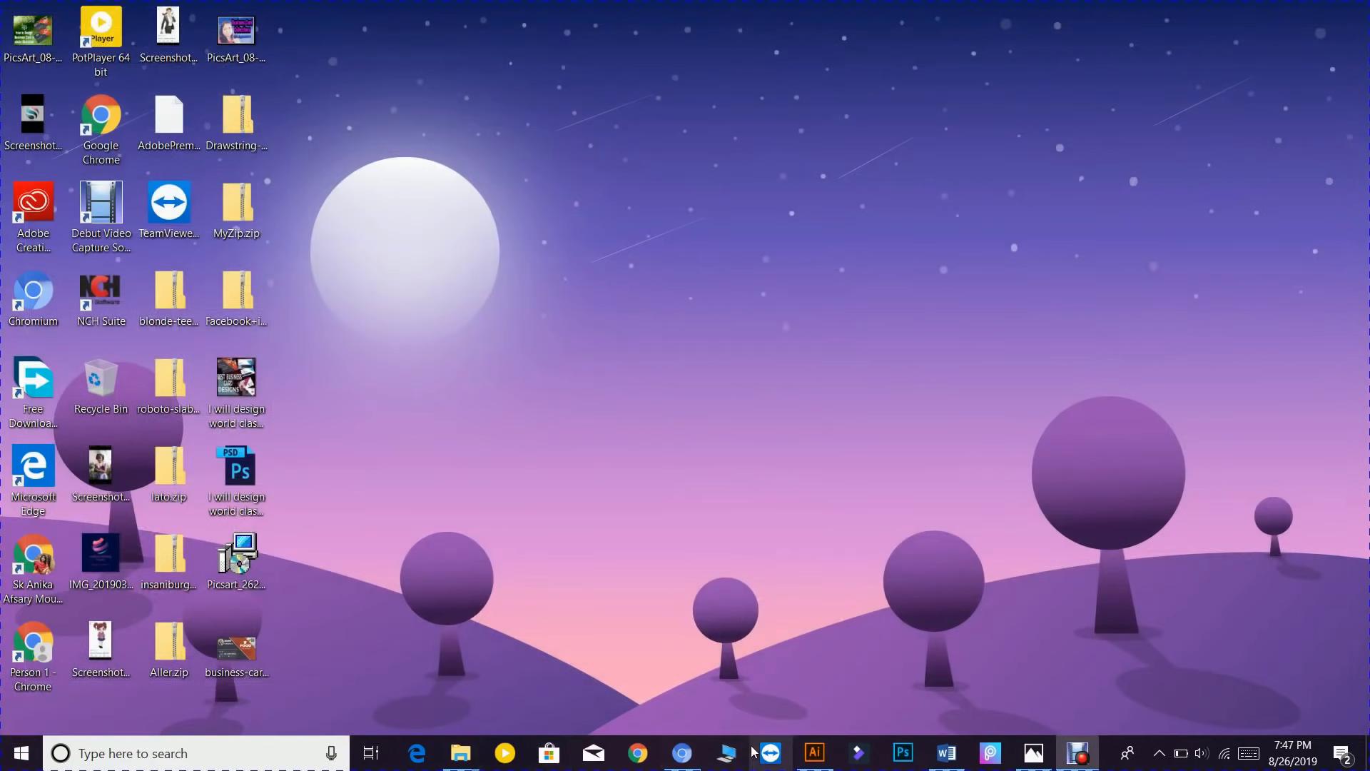
- Restore Illustrator and open Save for Web (Legacy) for the selected FOOD card
mouse_move(815, 753)
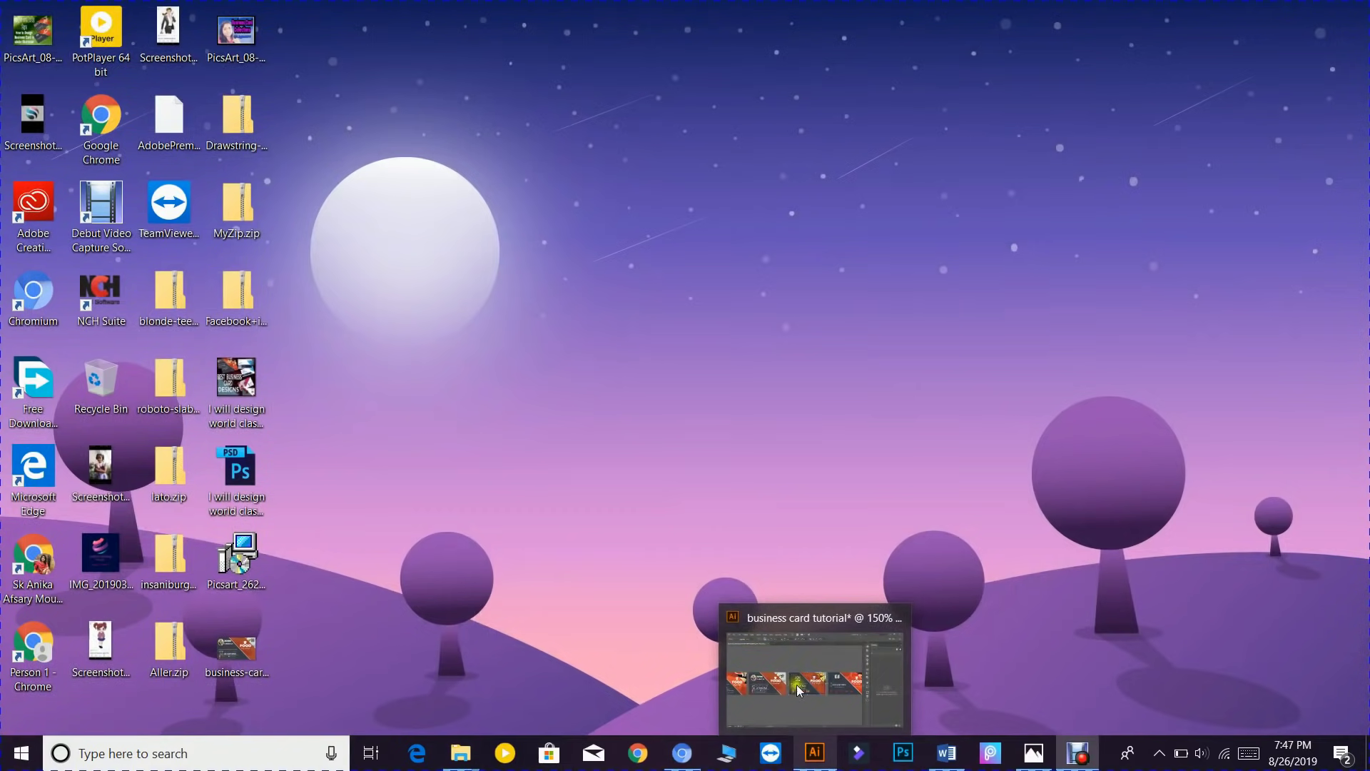
click(795, 664)
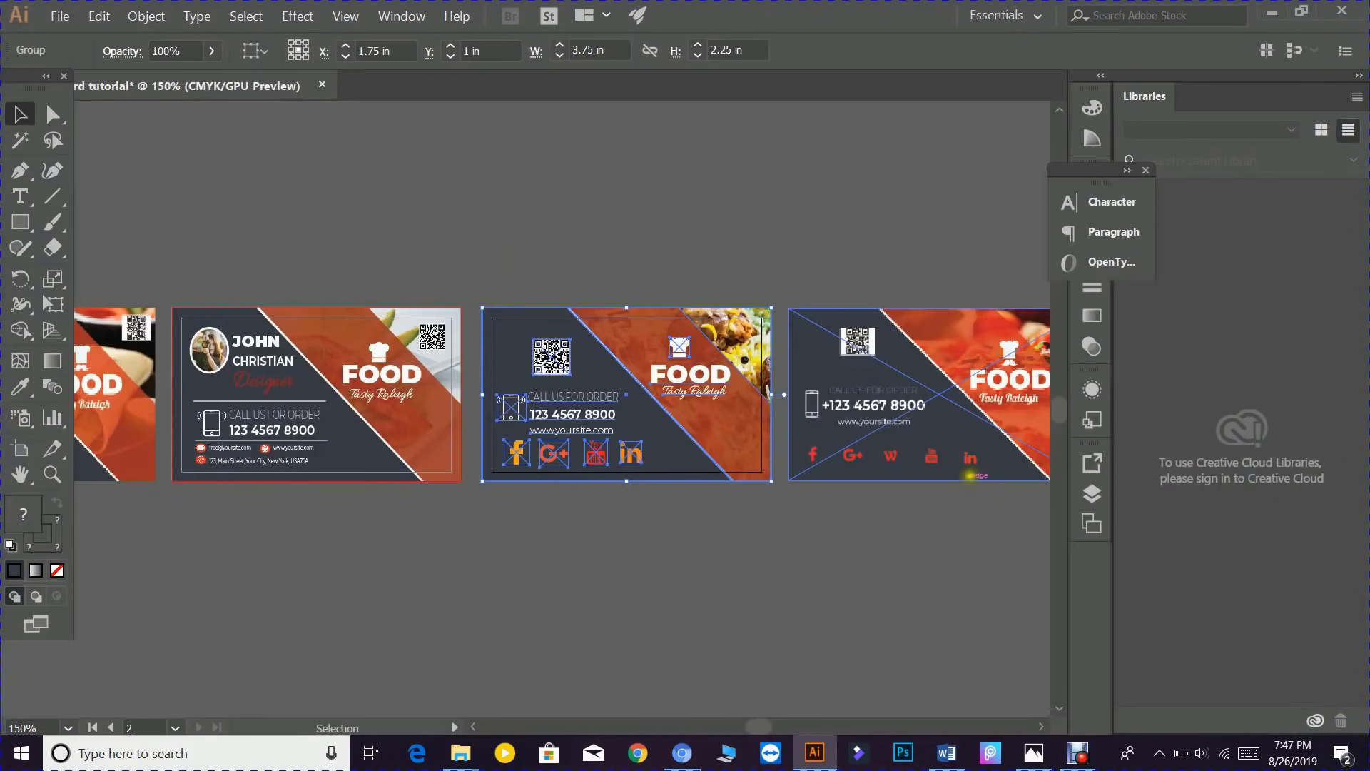
click(60, 15)
mouse_move(114, 292)
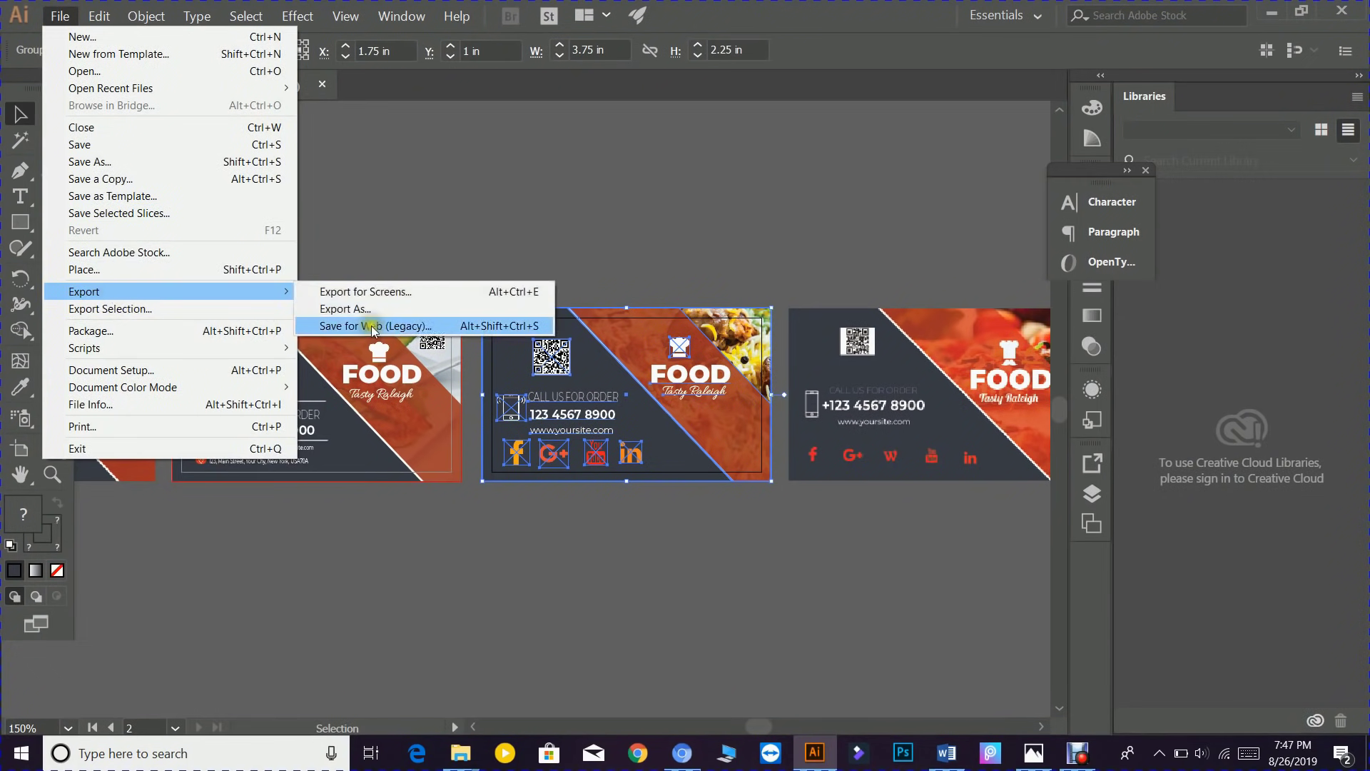
click(367, 326)
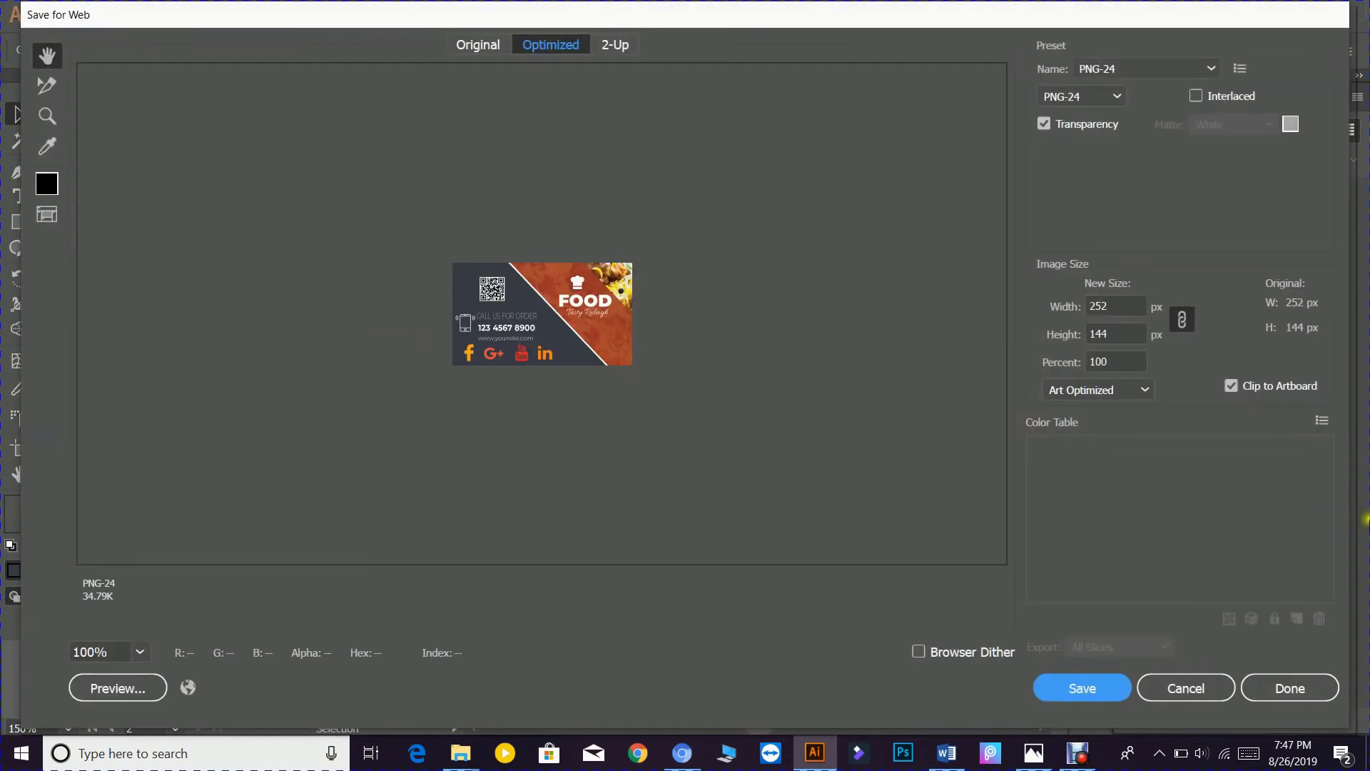
- Set the export size to 1000% with Clip to Artboard on, giving a 2520 × 1440 px PNG-24
click(1231, 386)
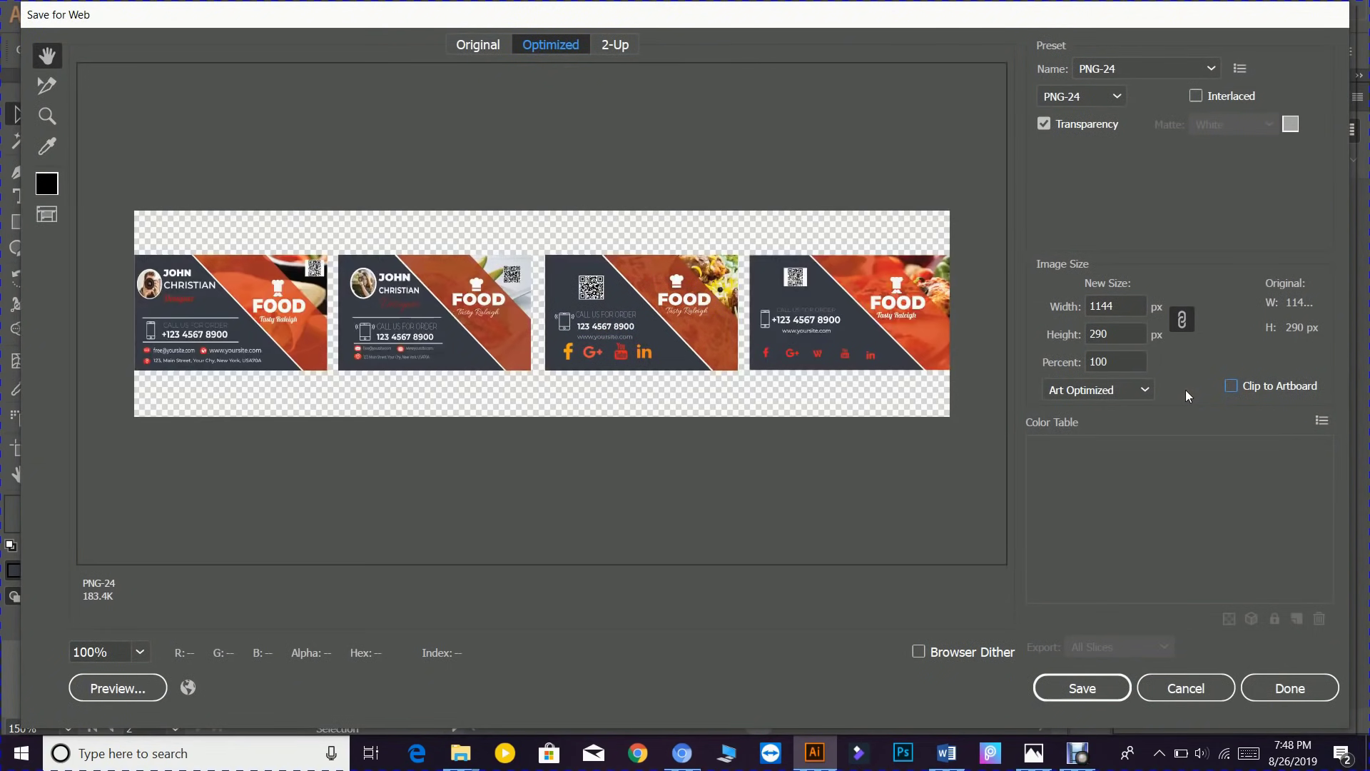
click(1238, 387)
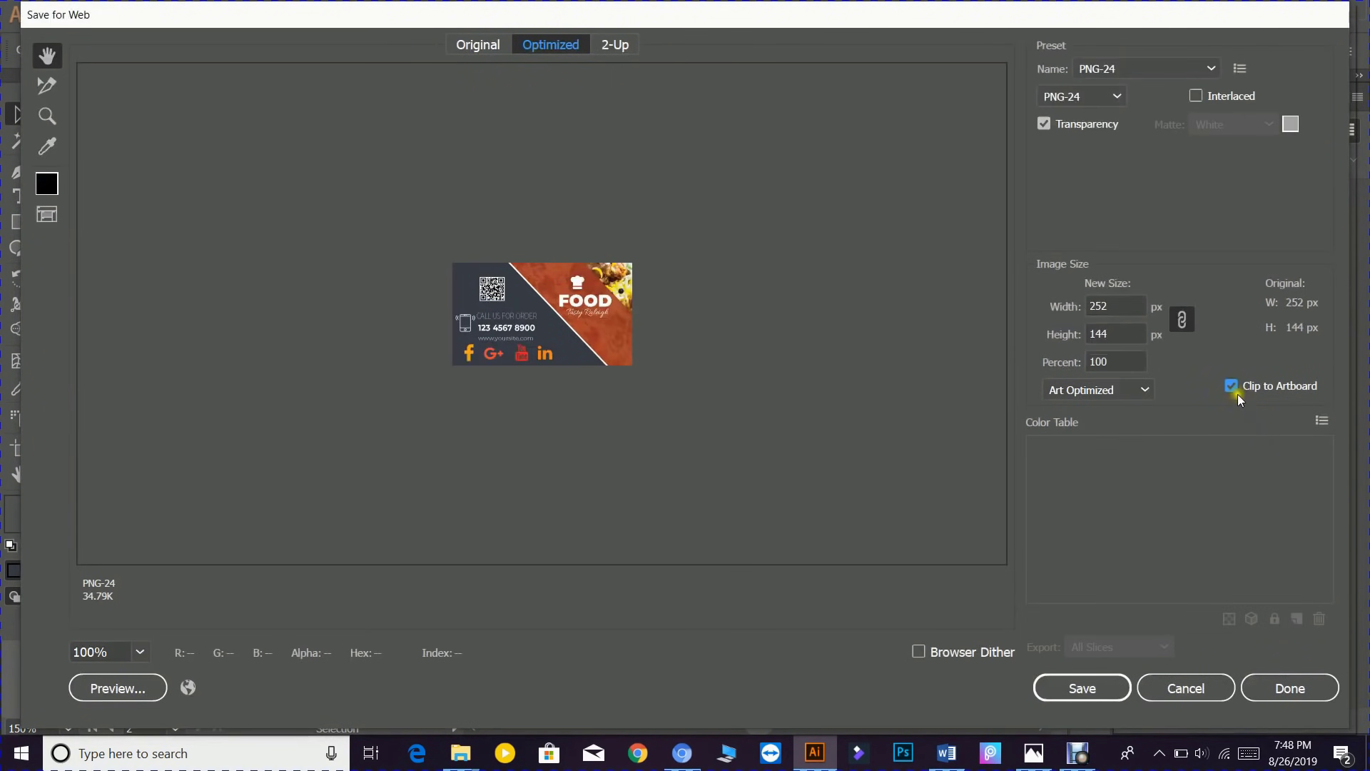
click(1138, 368)
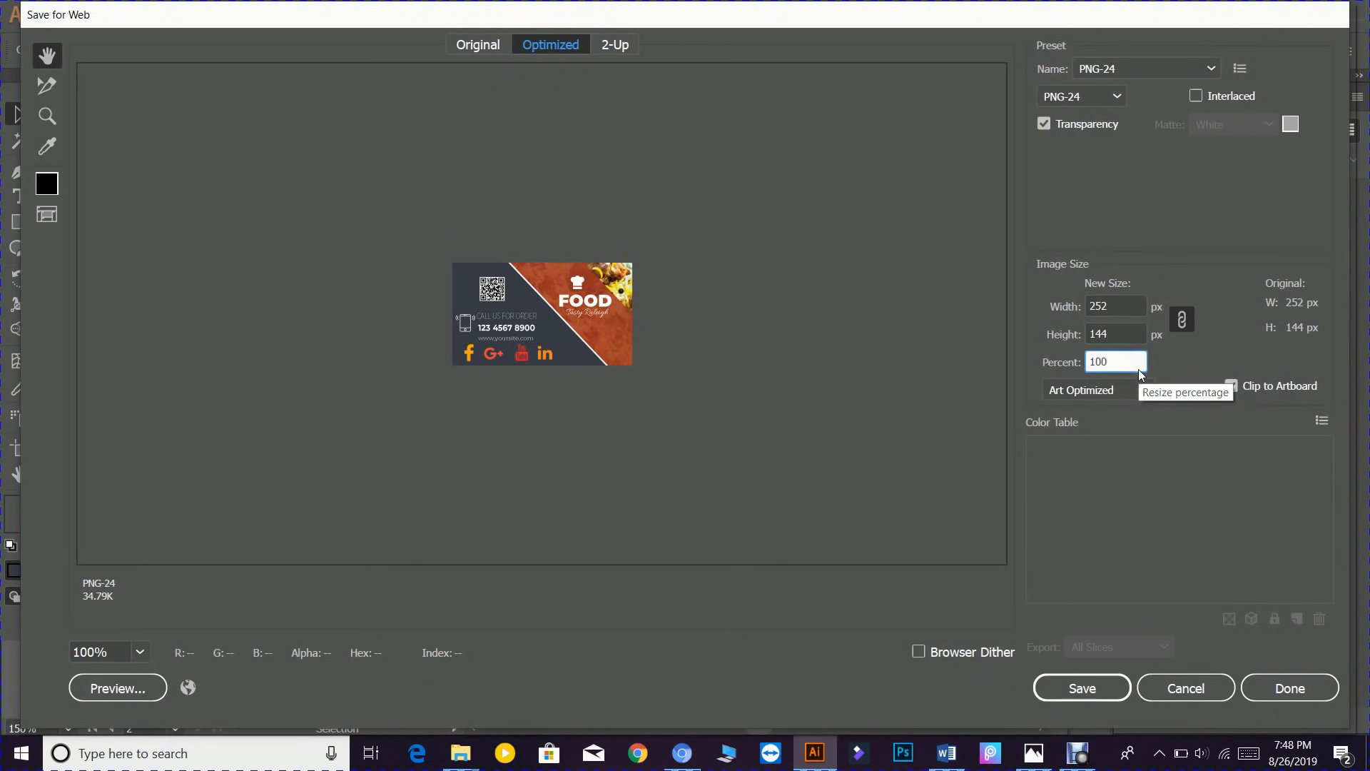
click(1233, 385)
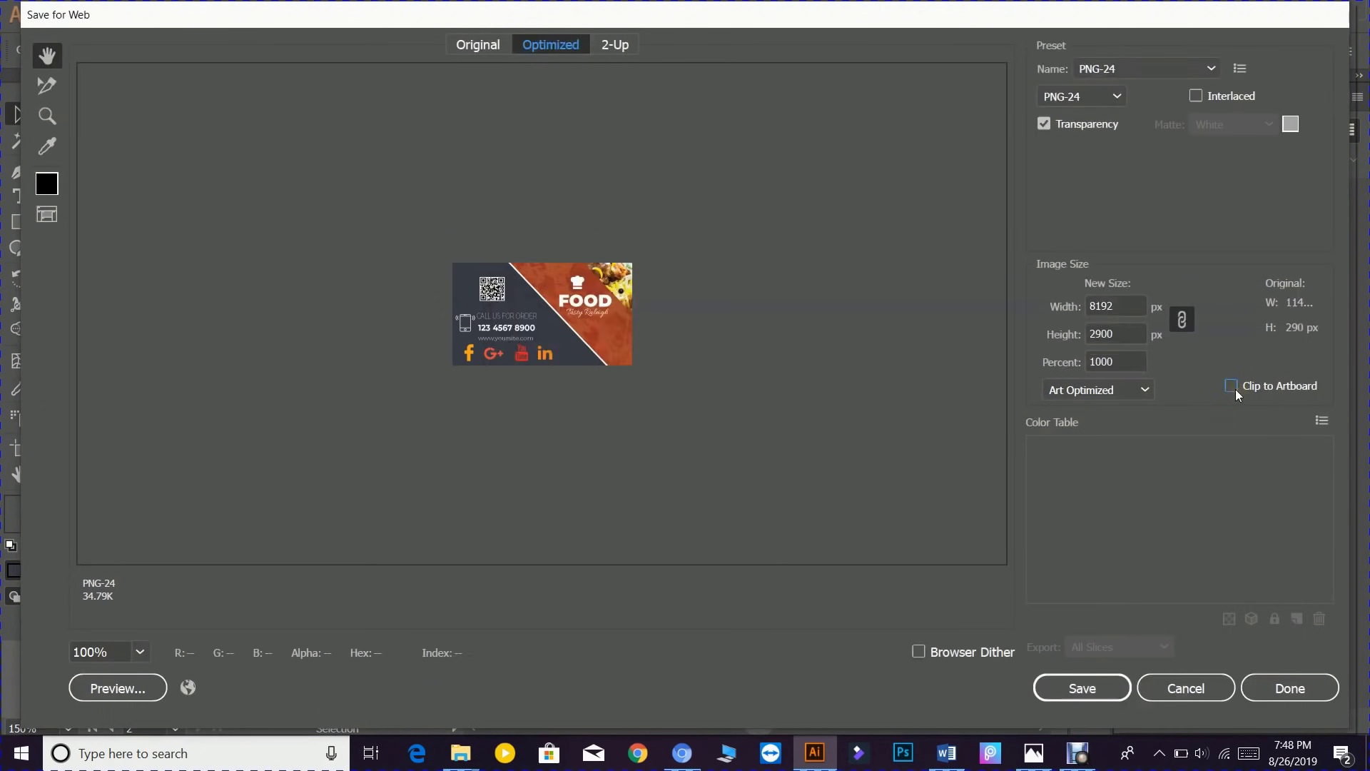
click(1236, 388)
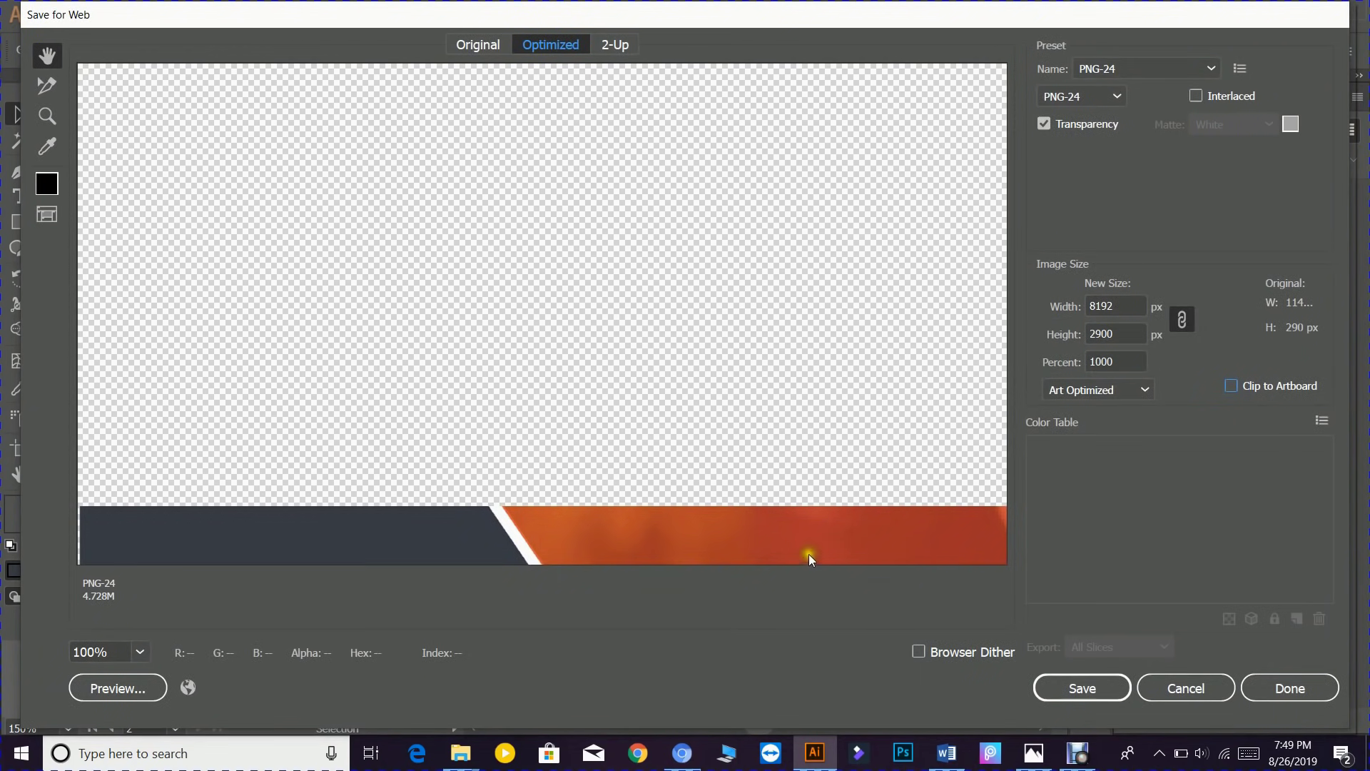
click(1231, 386)
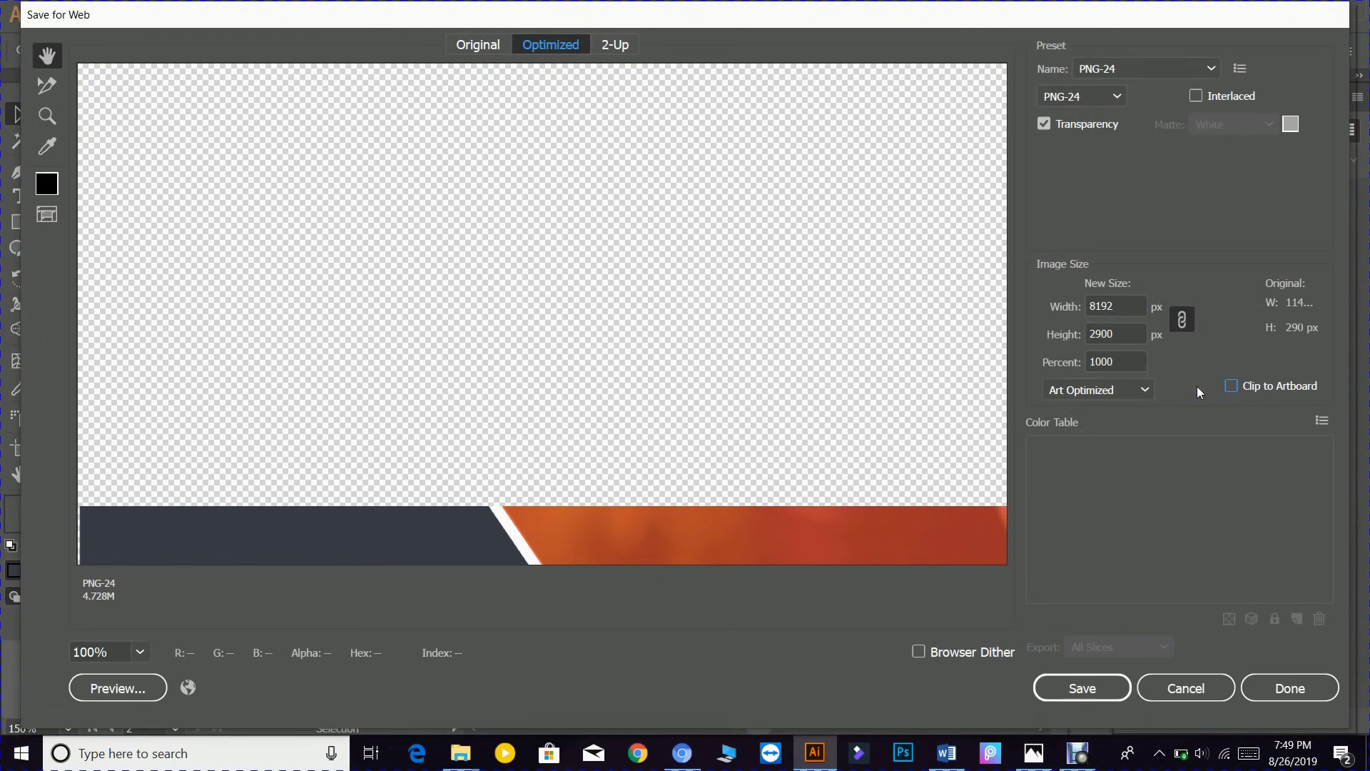
click(1234, 386)
- Apply the new size, zoom the preview to 1500%, and save the optimized PNG-24
key(Return)
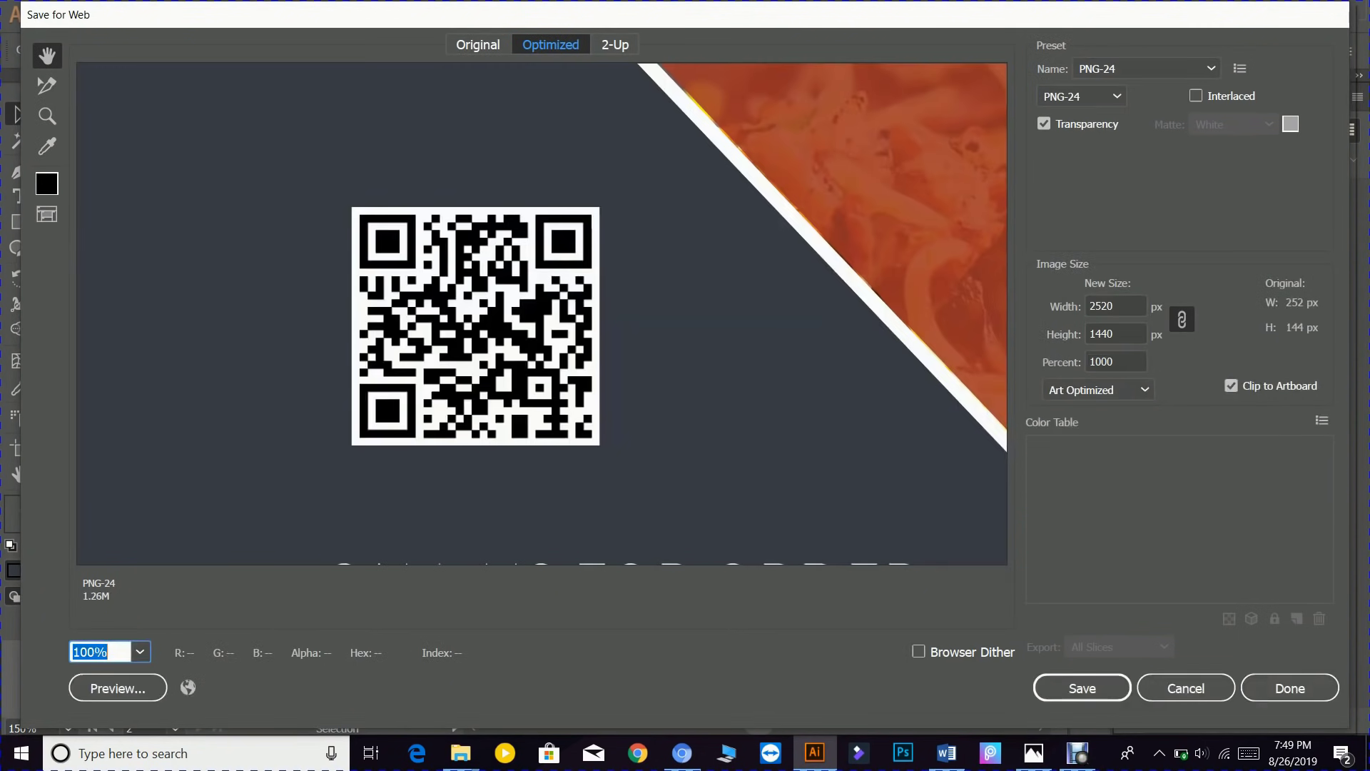
click(93, 651)
drag(74, 652, 91, 652)
text(15)
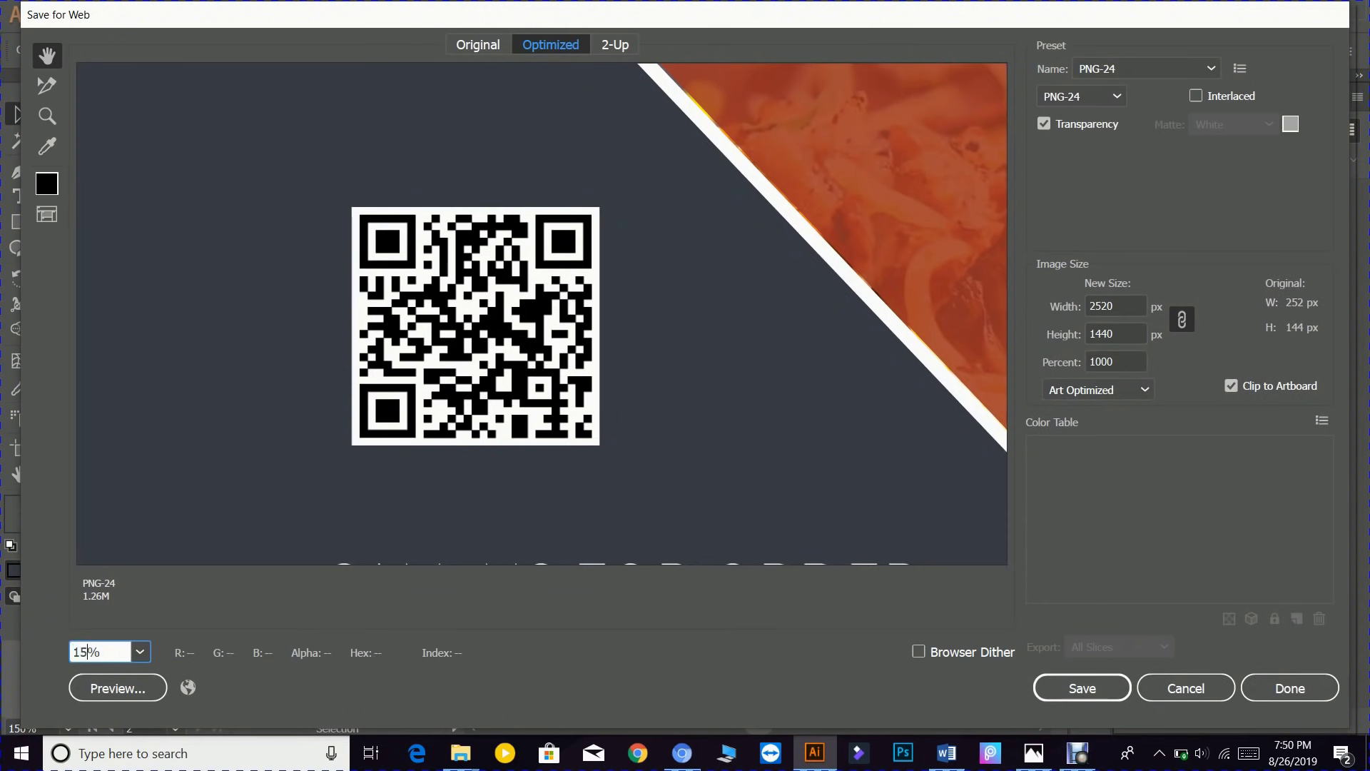
text(00)
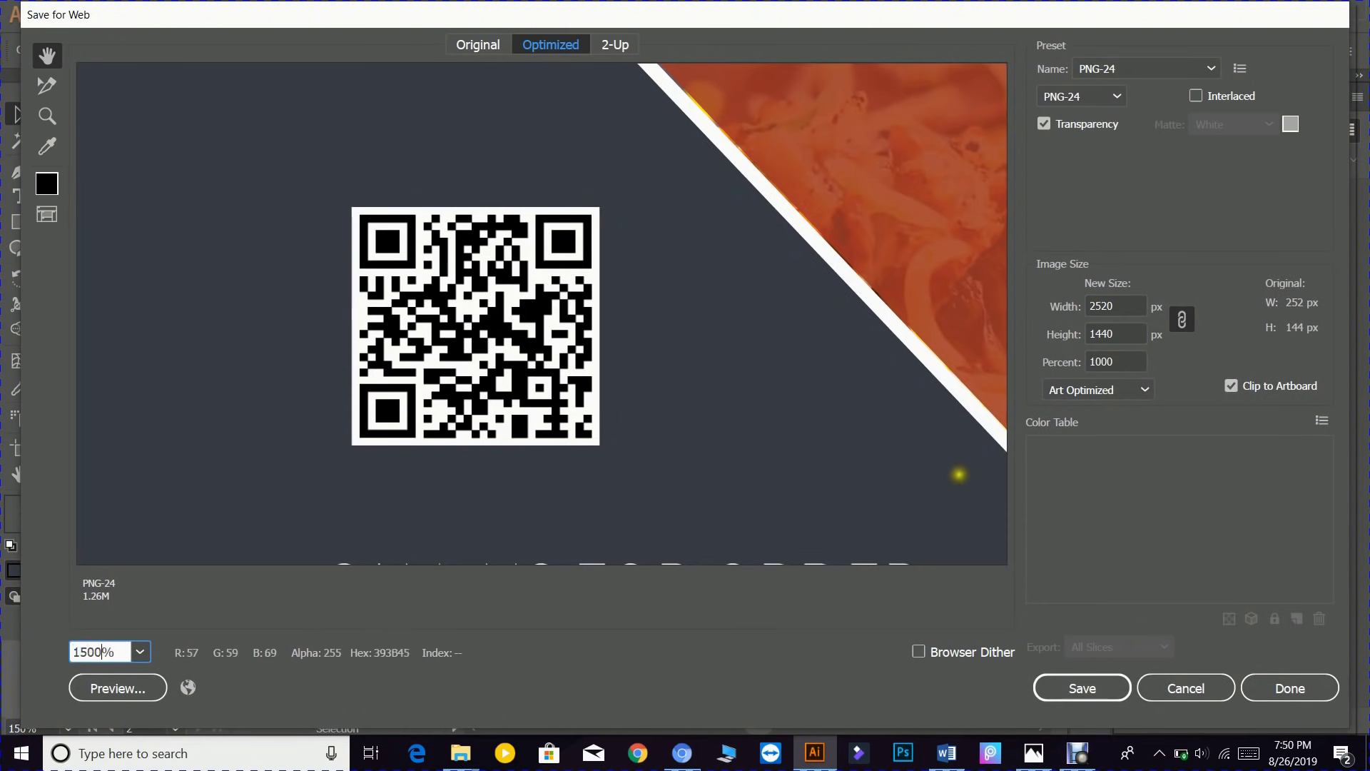
click(1069, 690)
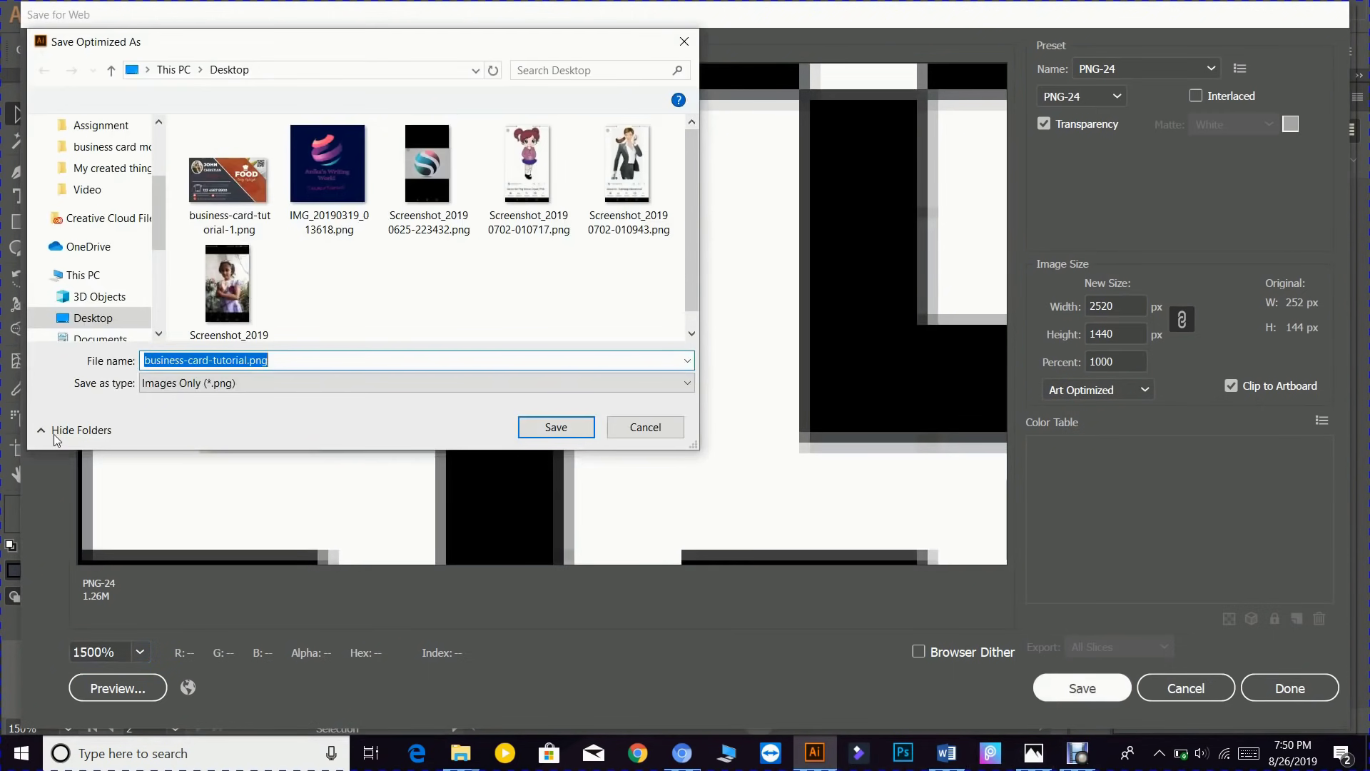
- Name the export business-card-tutorial 2.png and save it to the Desktop
click(249, 361)
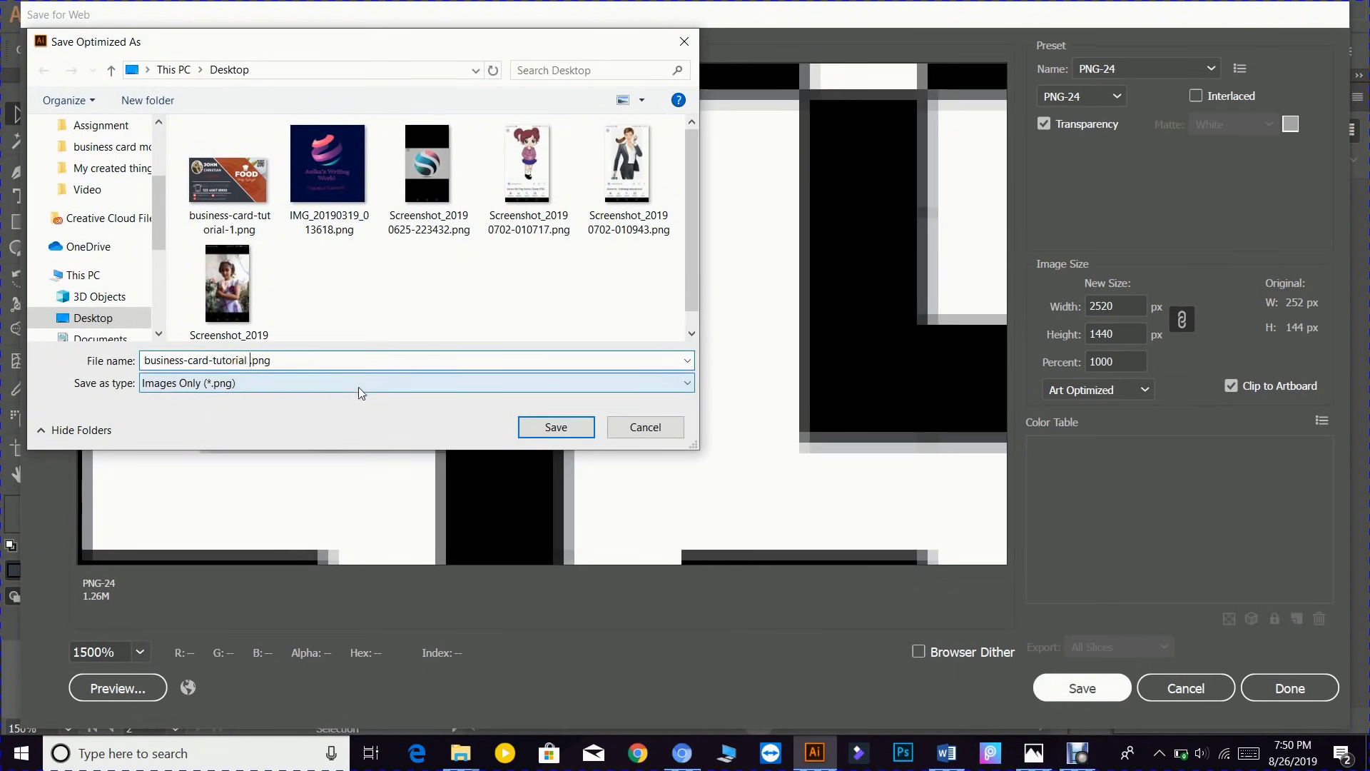
text(1)
key(BackSpace)
text(2)
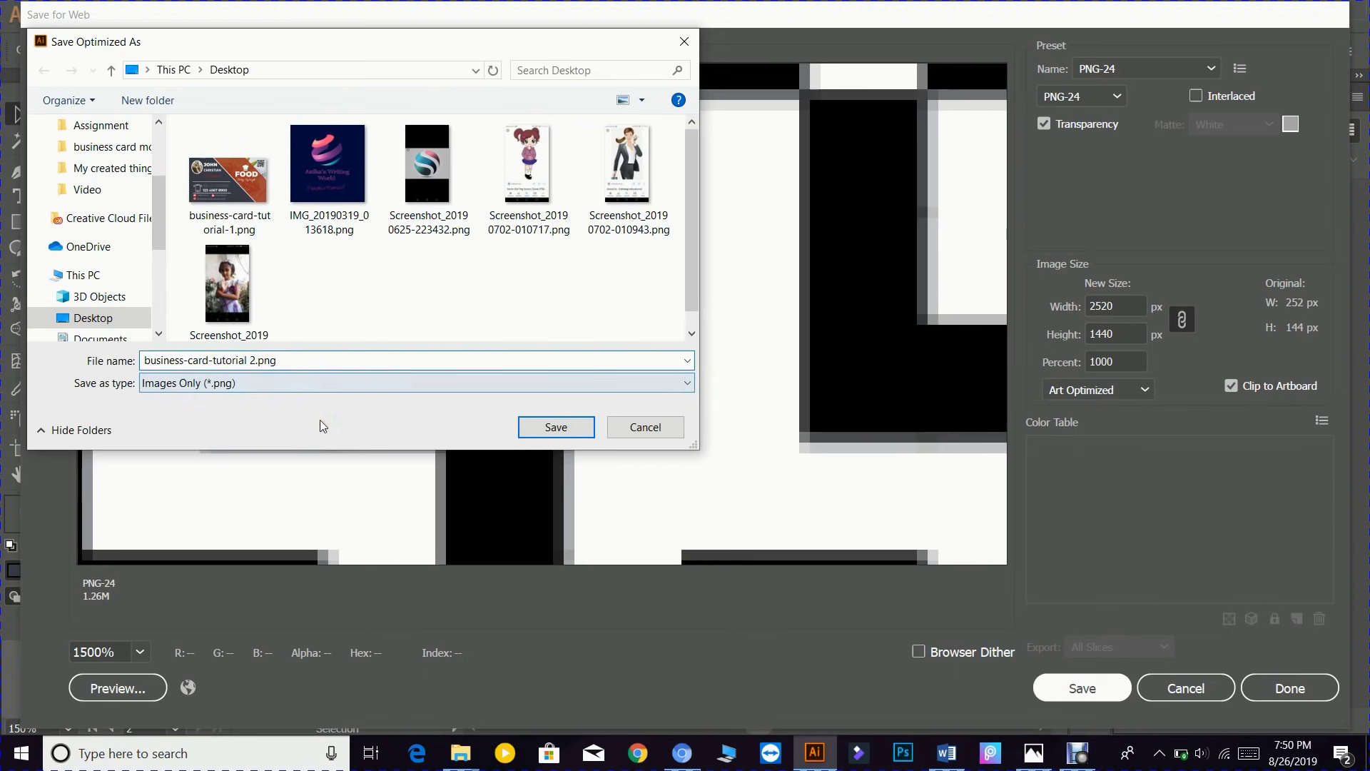
click(553, 427)
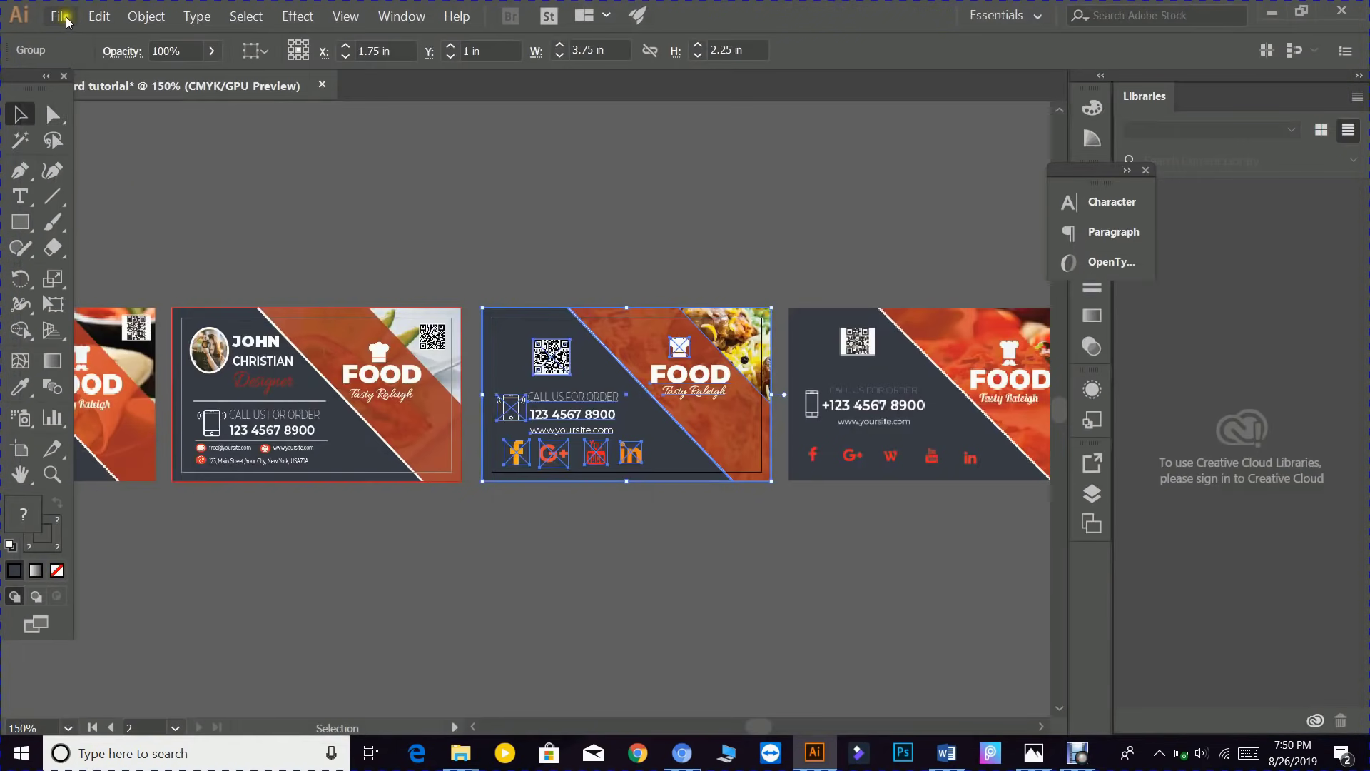
- Save the artwork to the Desktop as business card tutorial.ai with default Illustrator options
click(61, 17)
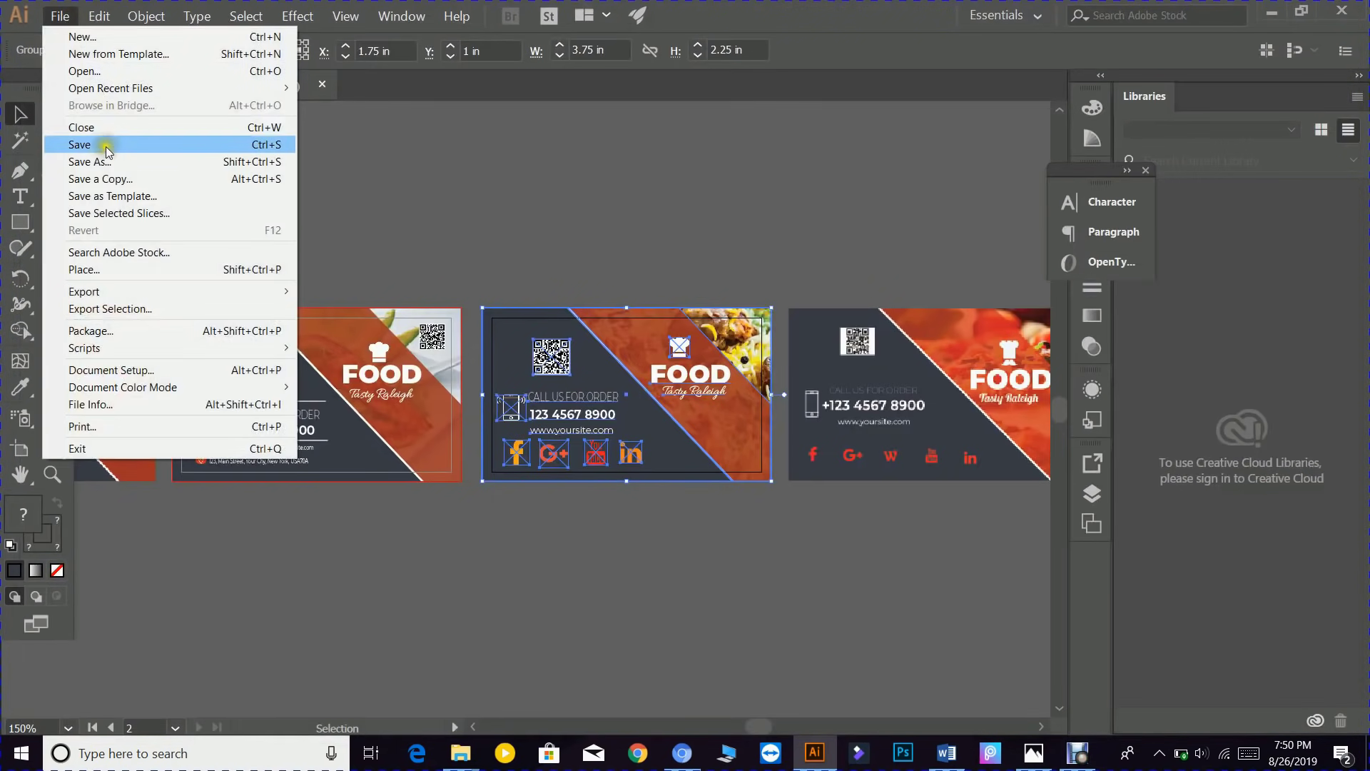
click(97, 159)
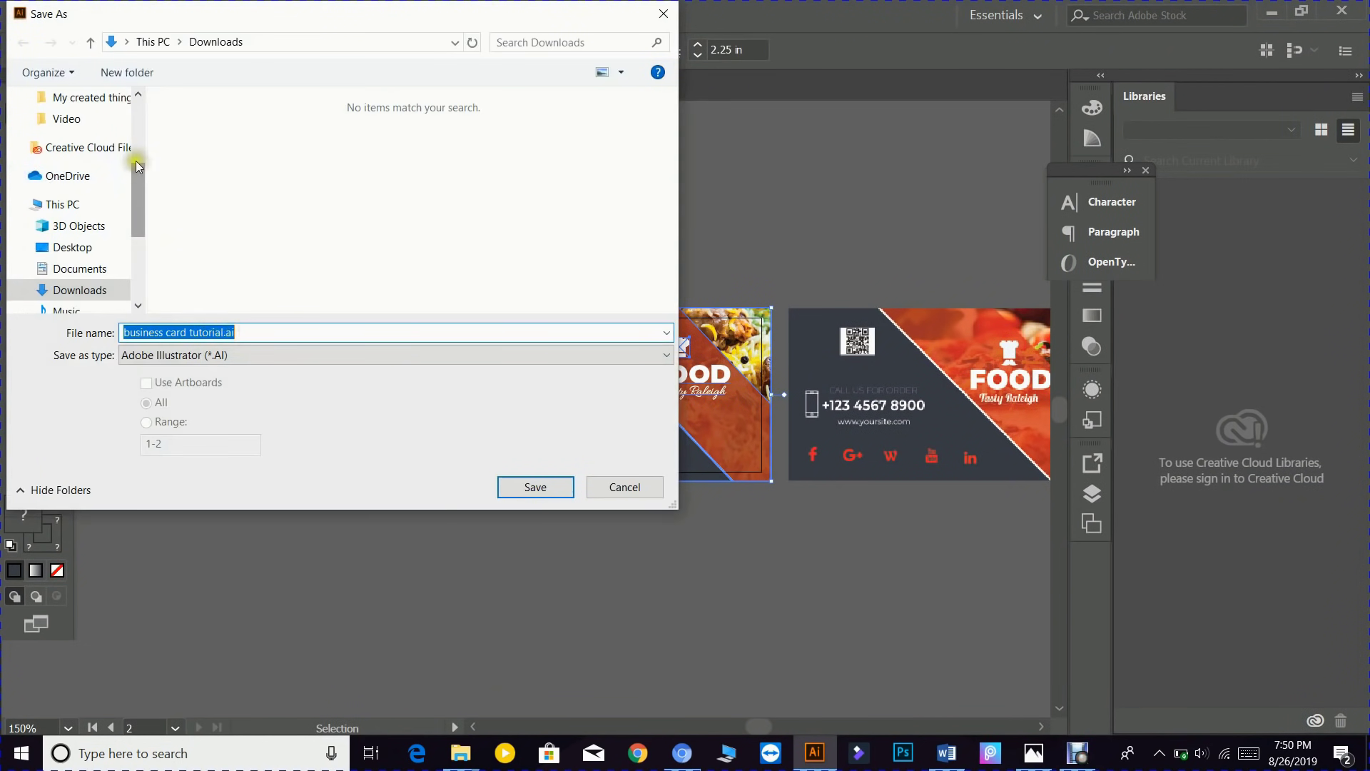
click(82, 250)
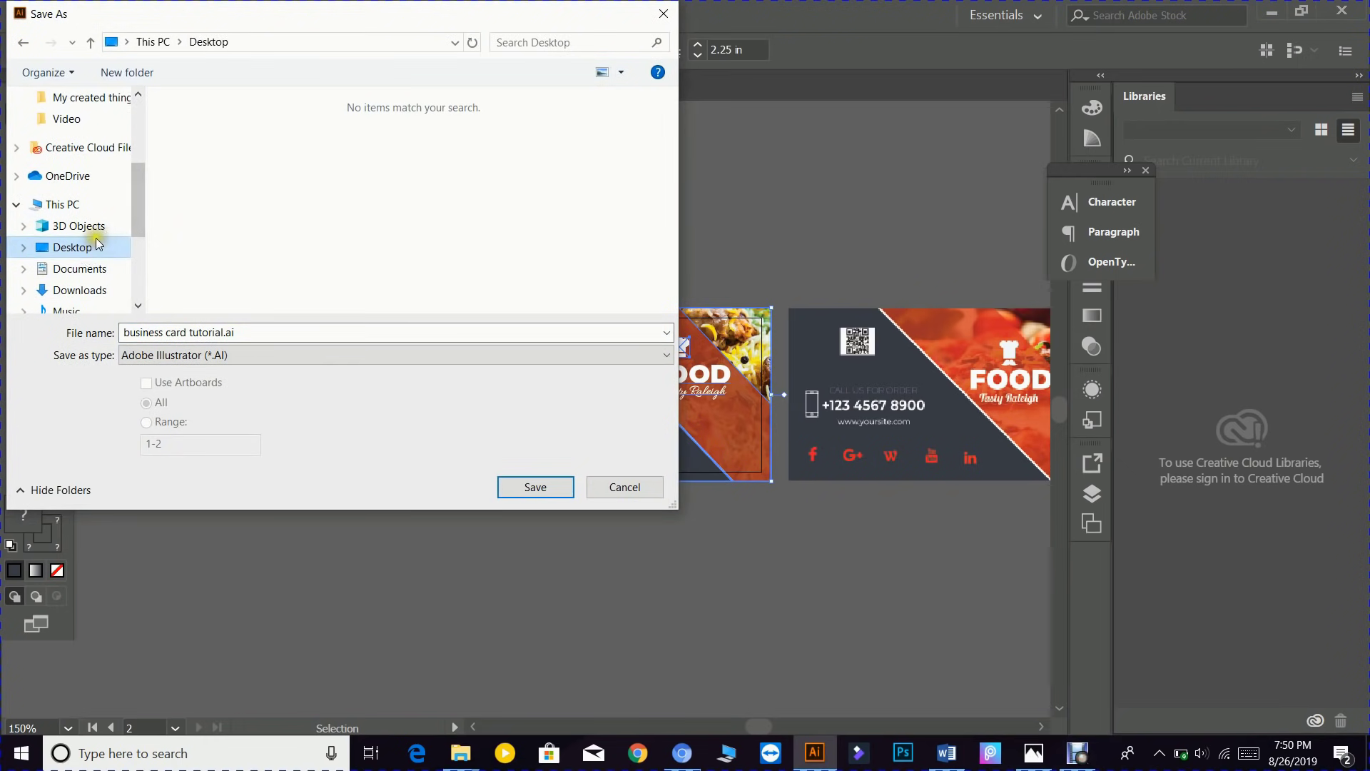
click(527, 487)
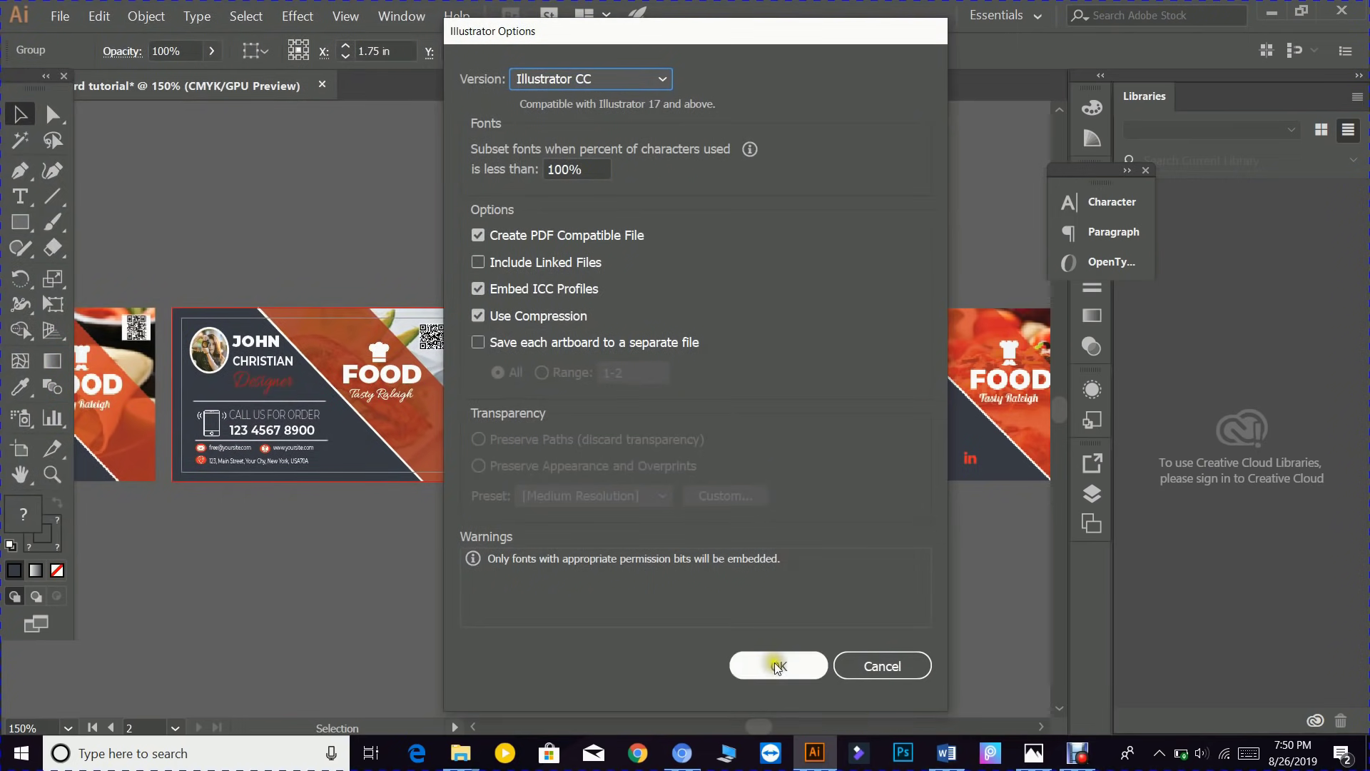
click(777, 666)
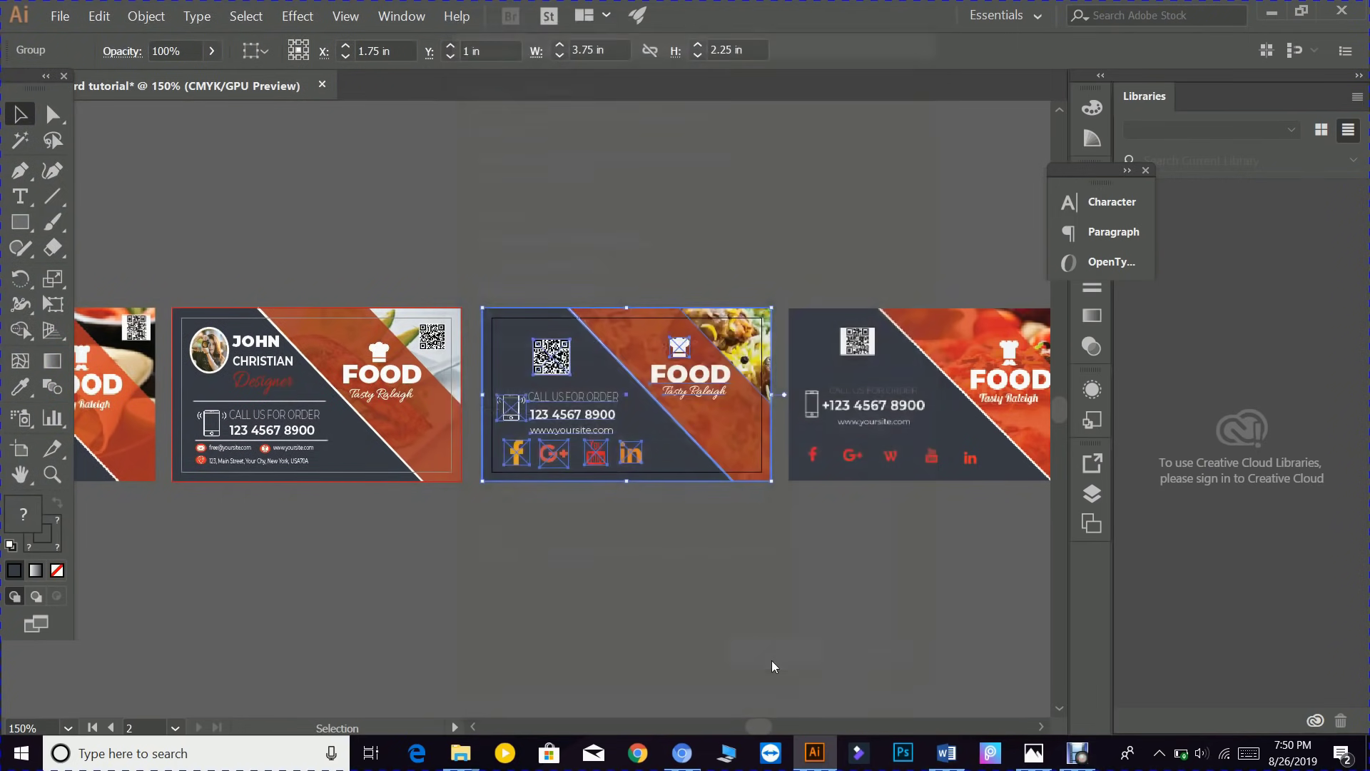